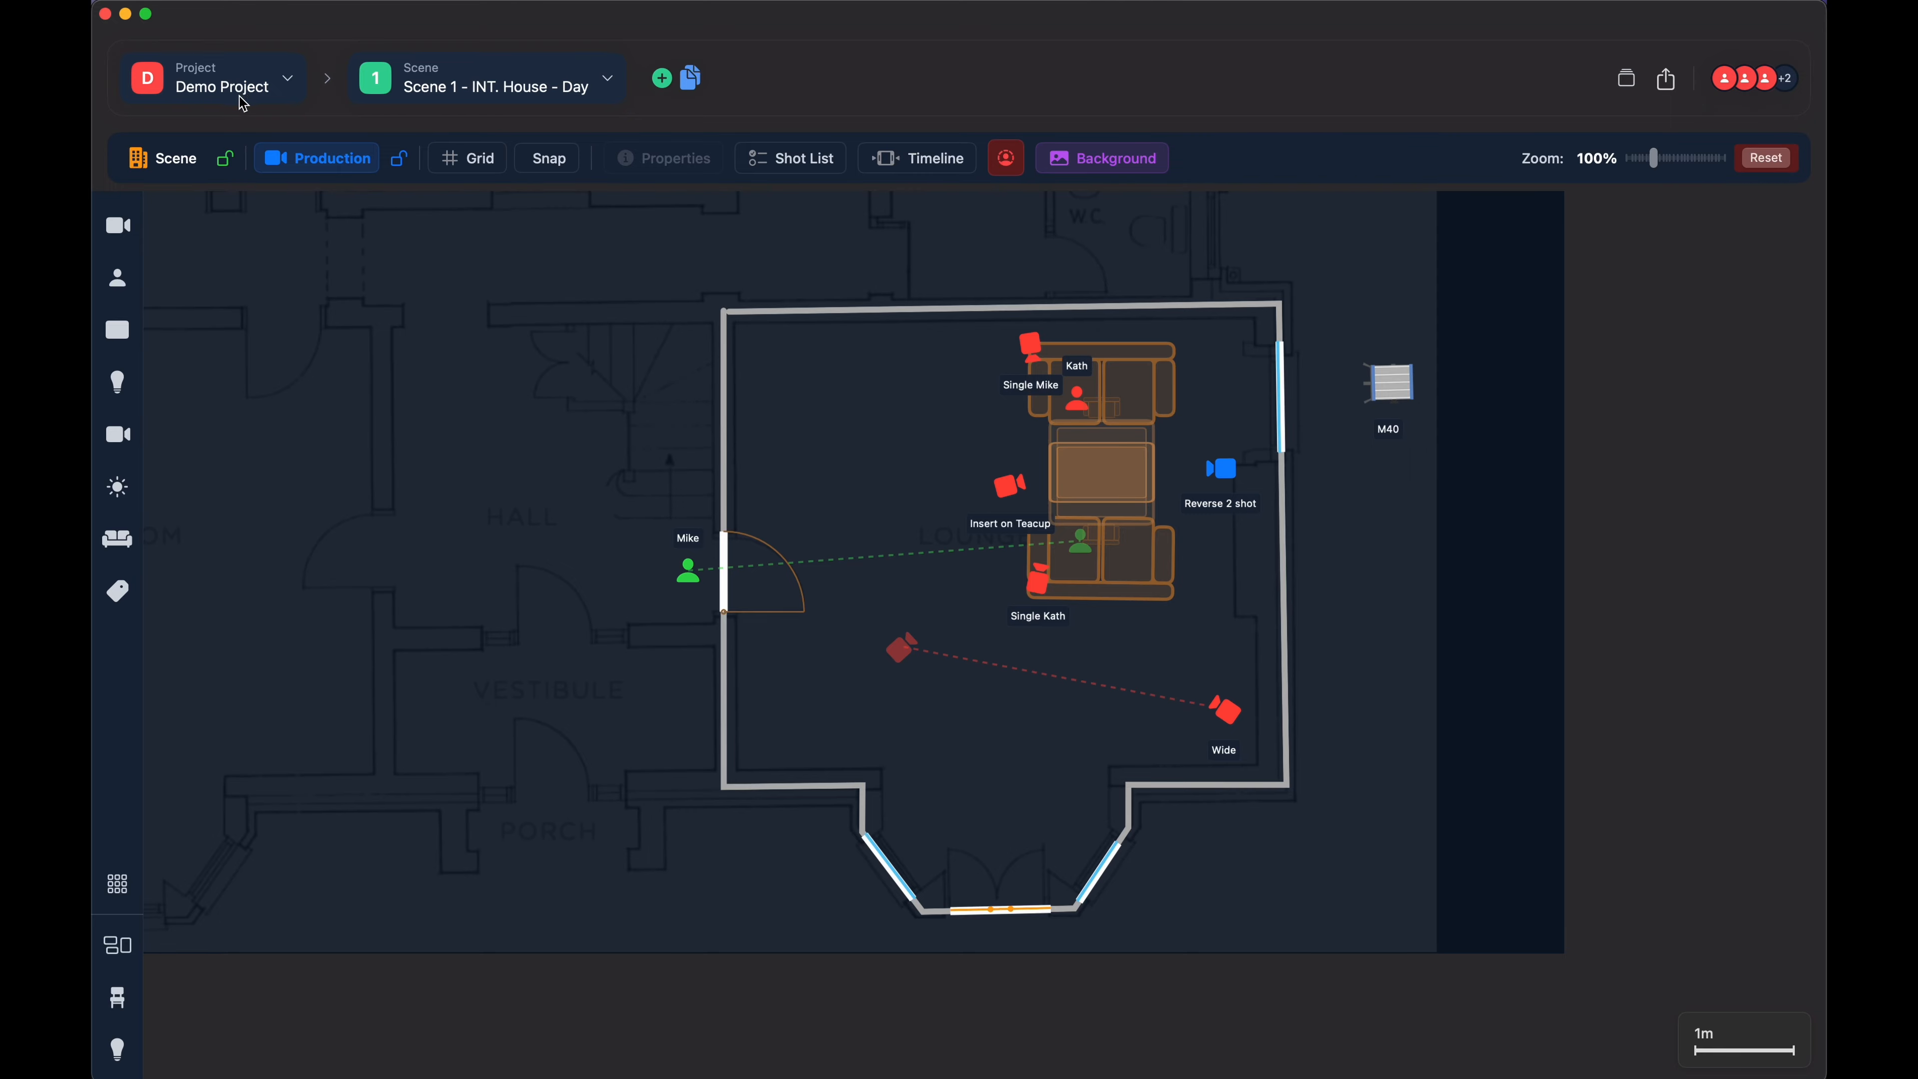
- Review the list of available projects and the commands for importing and clearing projects
left_click(283, 77)
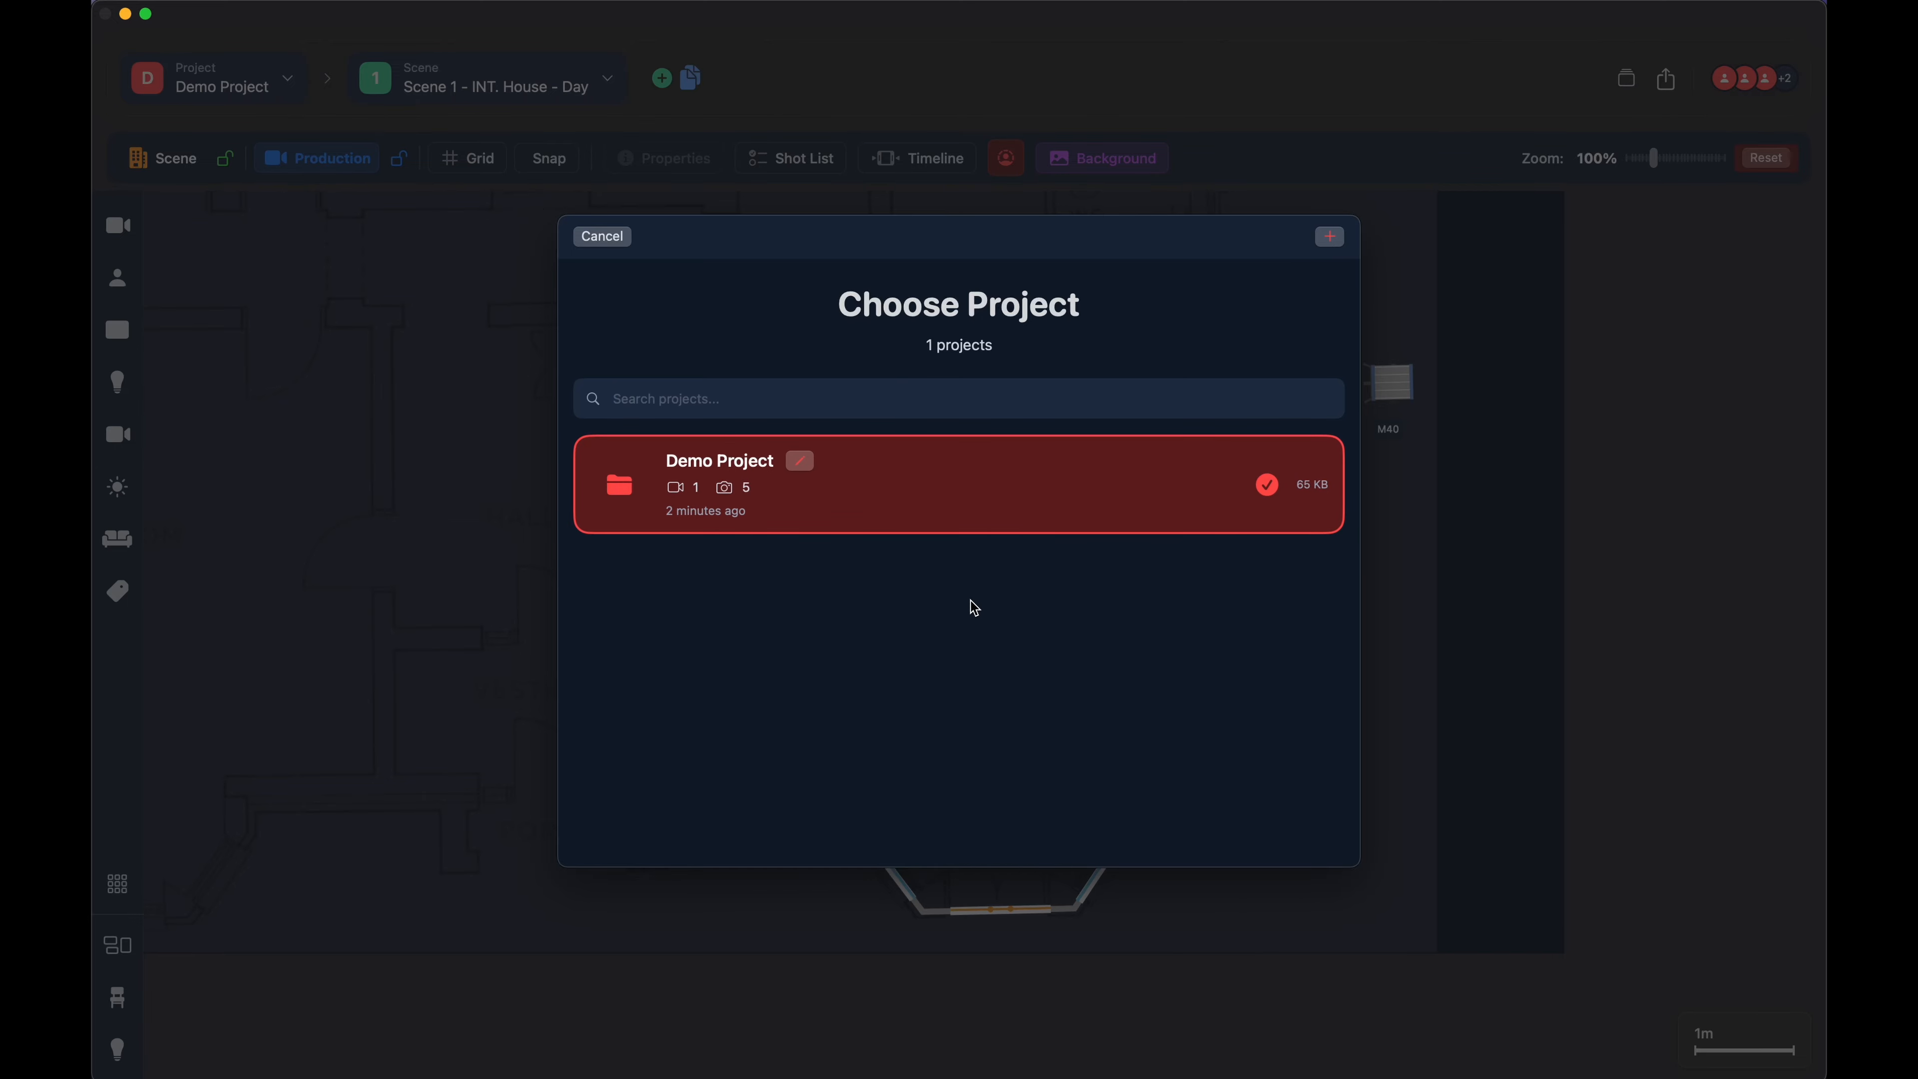
left_click(609, 236)
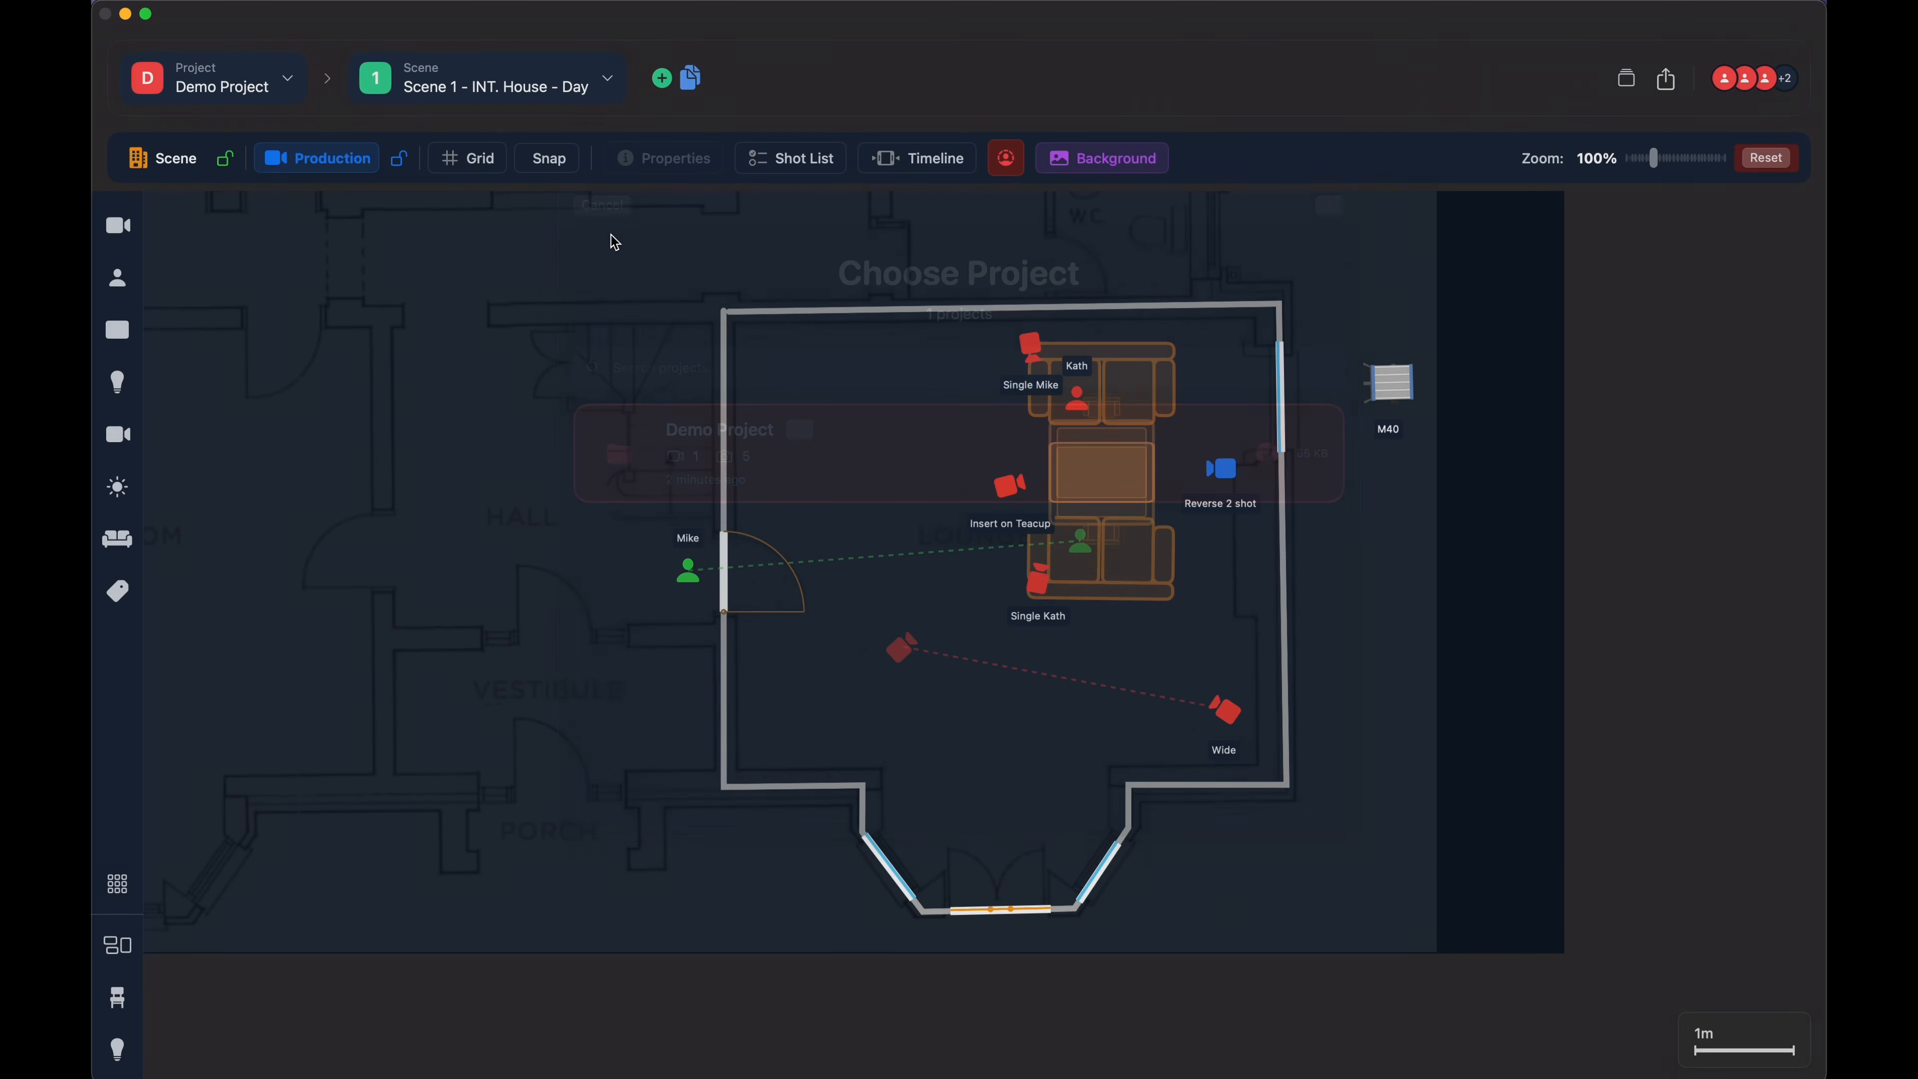
left_click(219, 0)
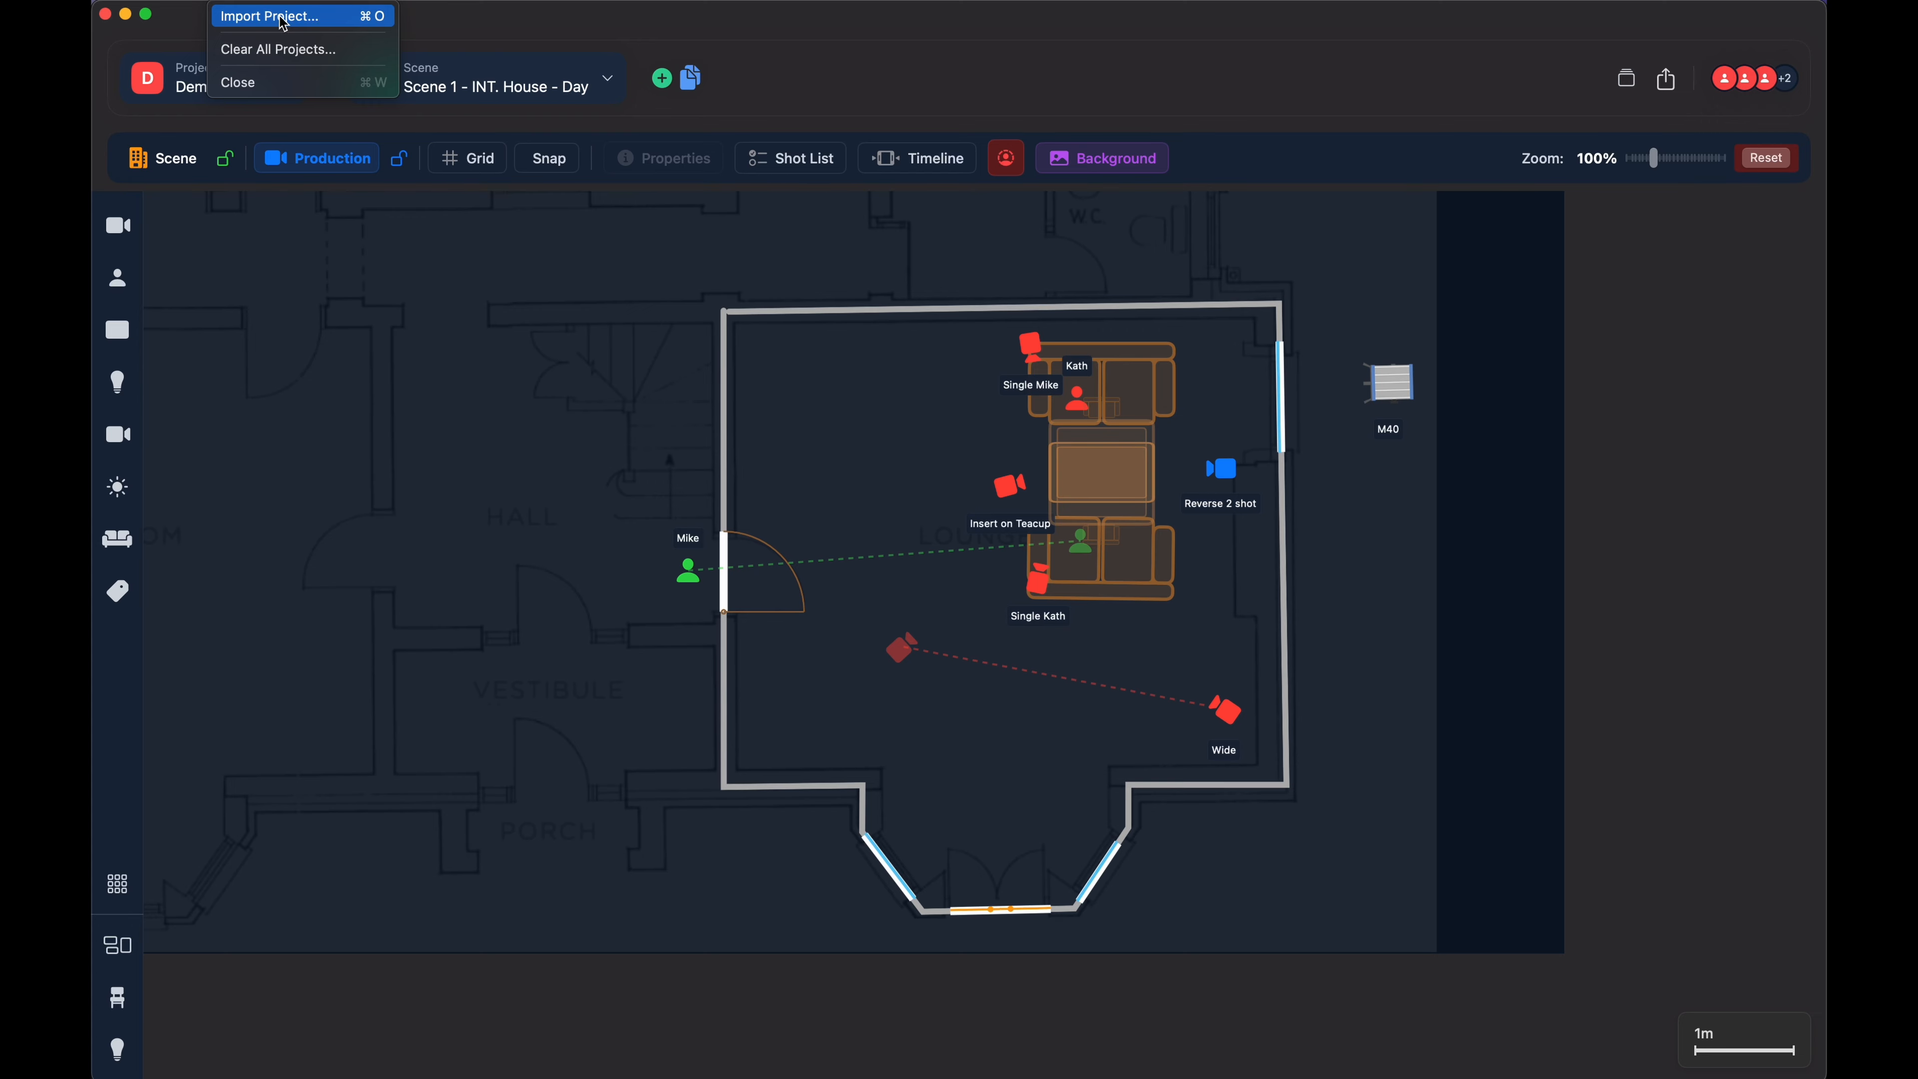
left_click(1336, 68)
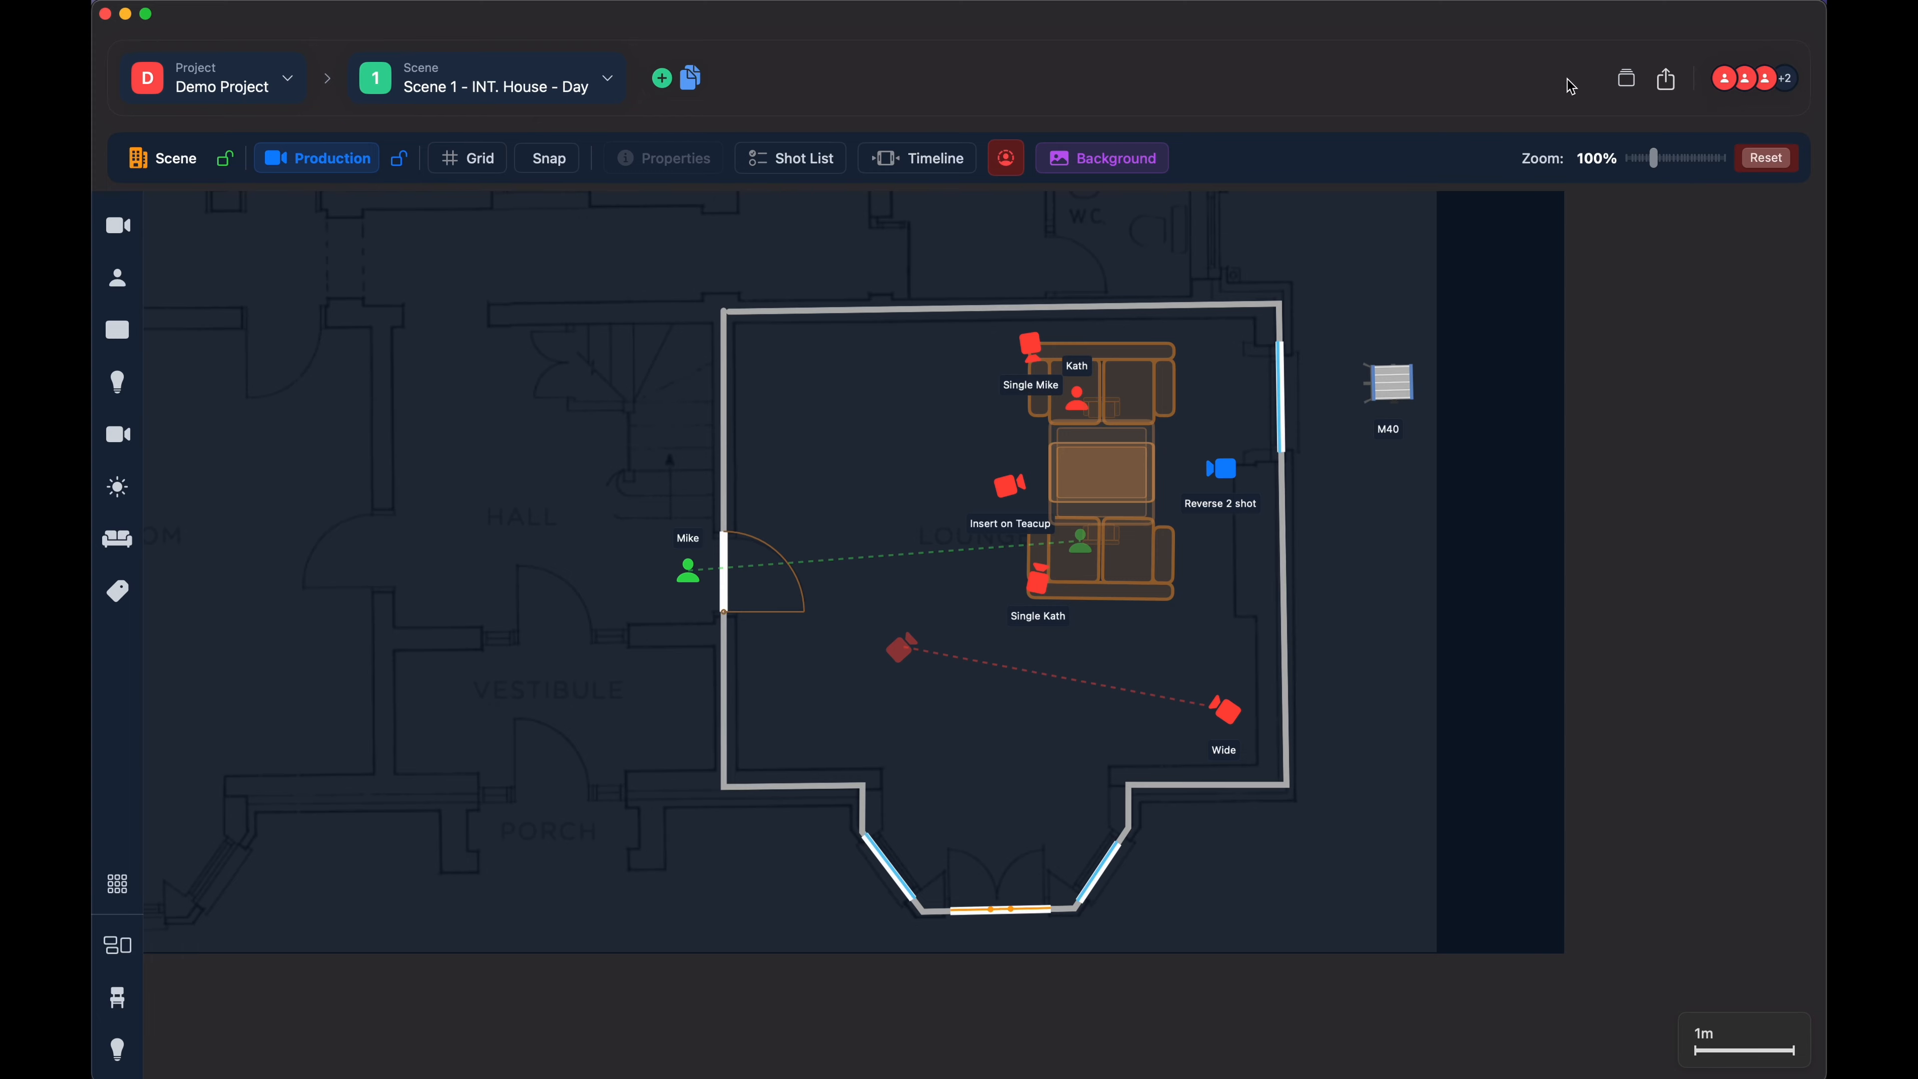
left_click(230, 2)
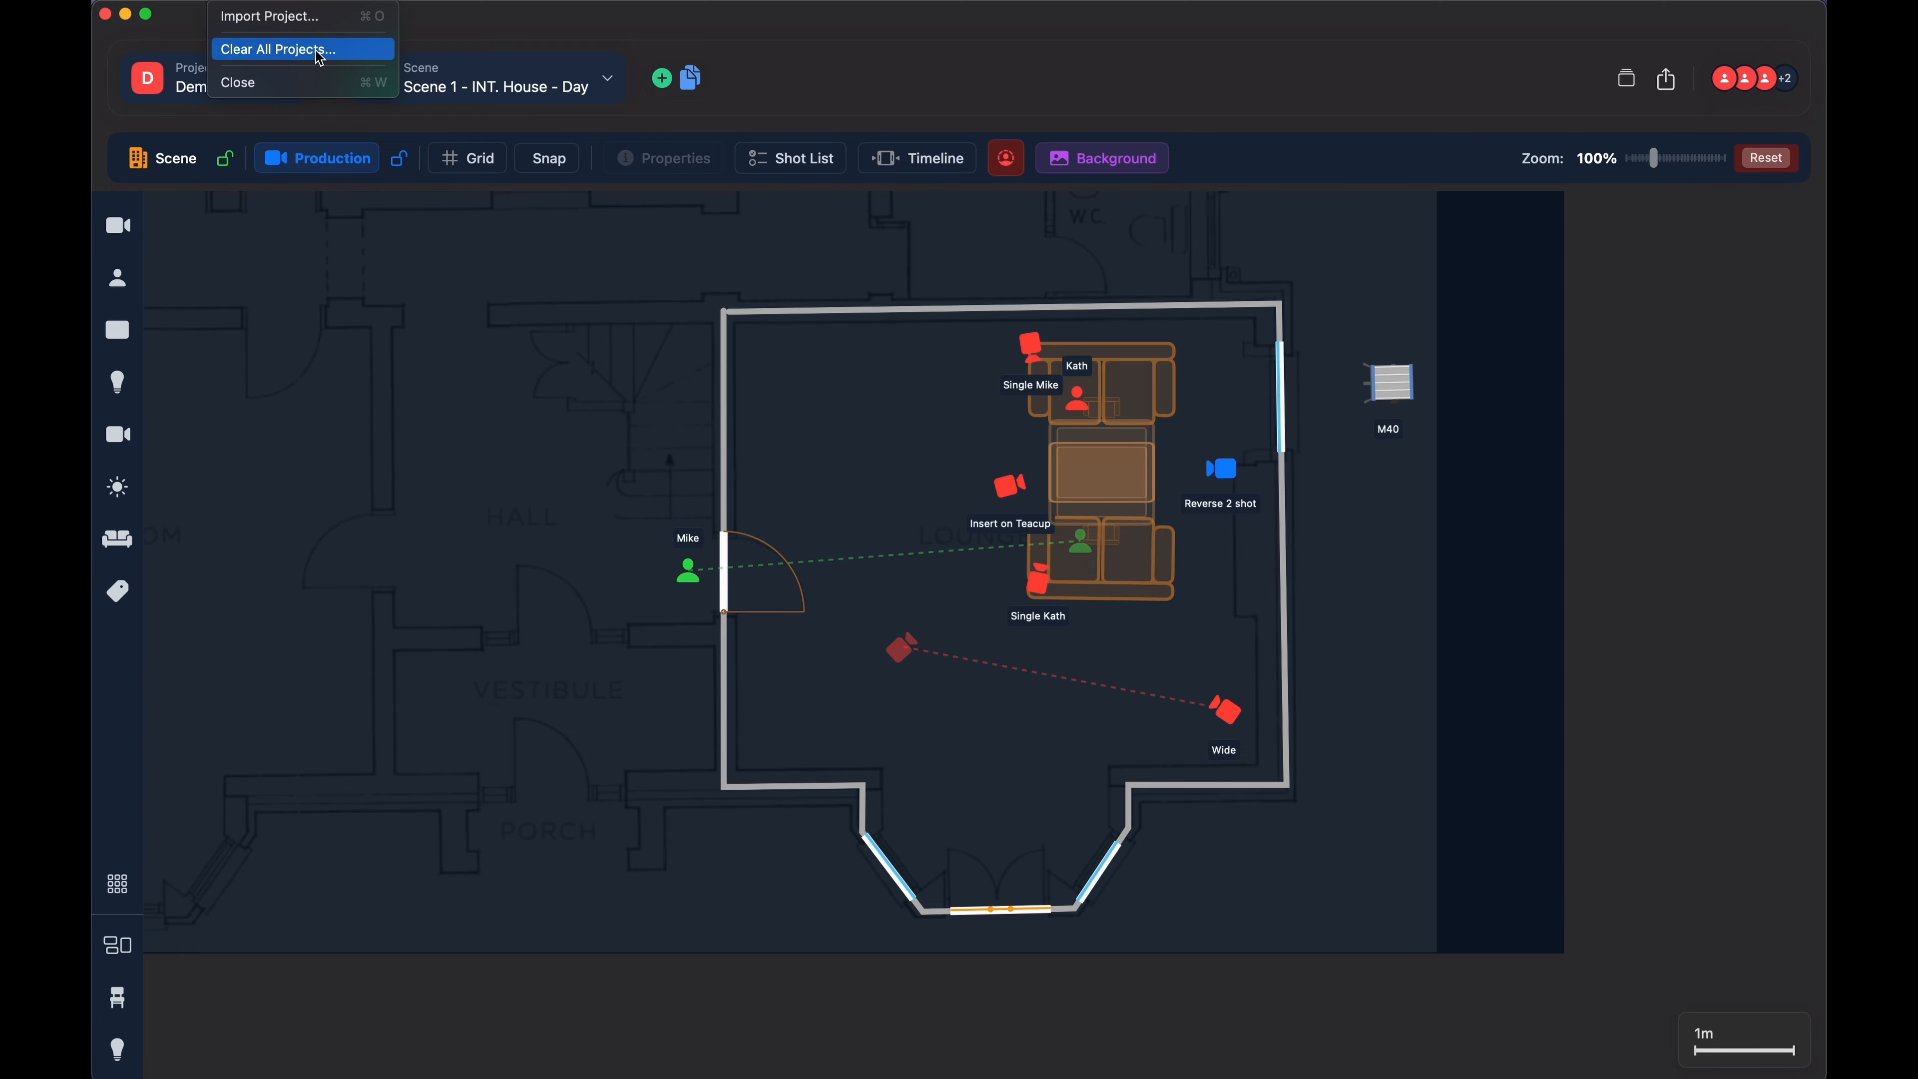
left_click(874, 95)
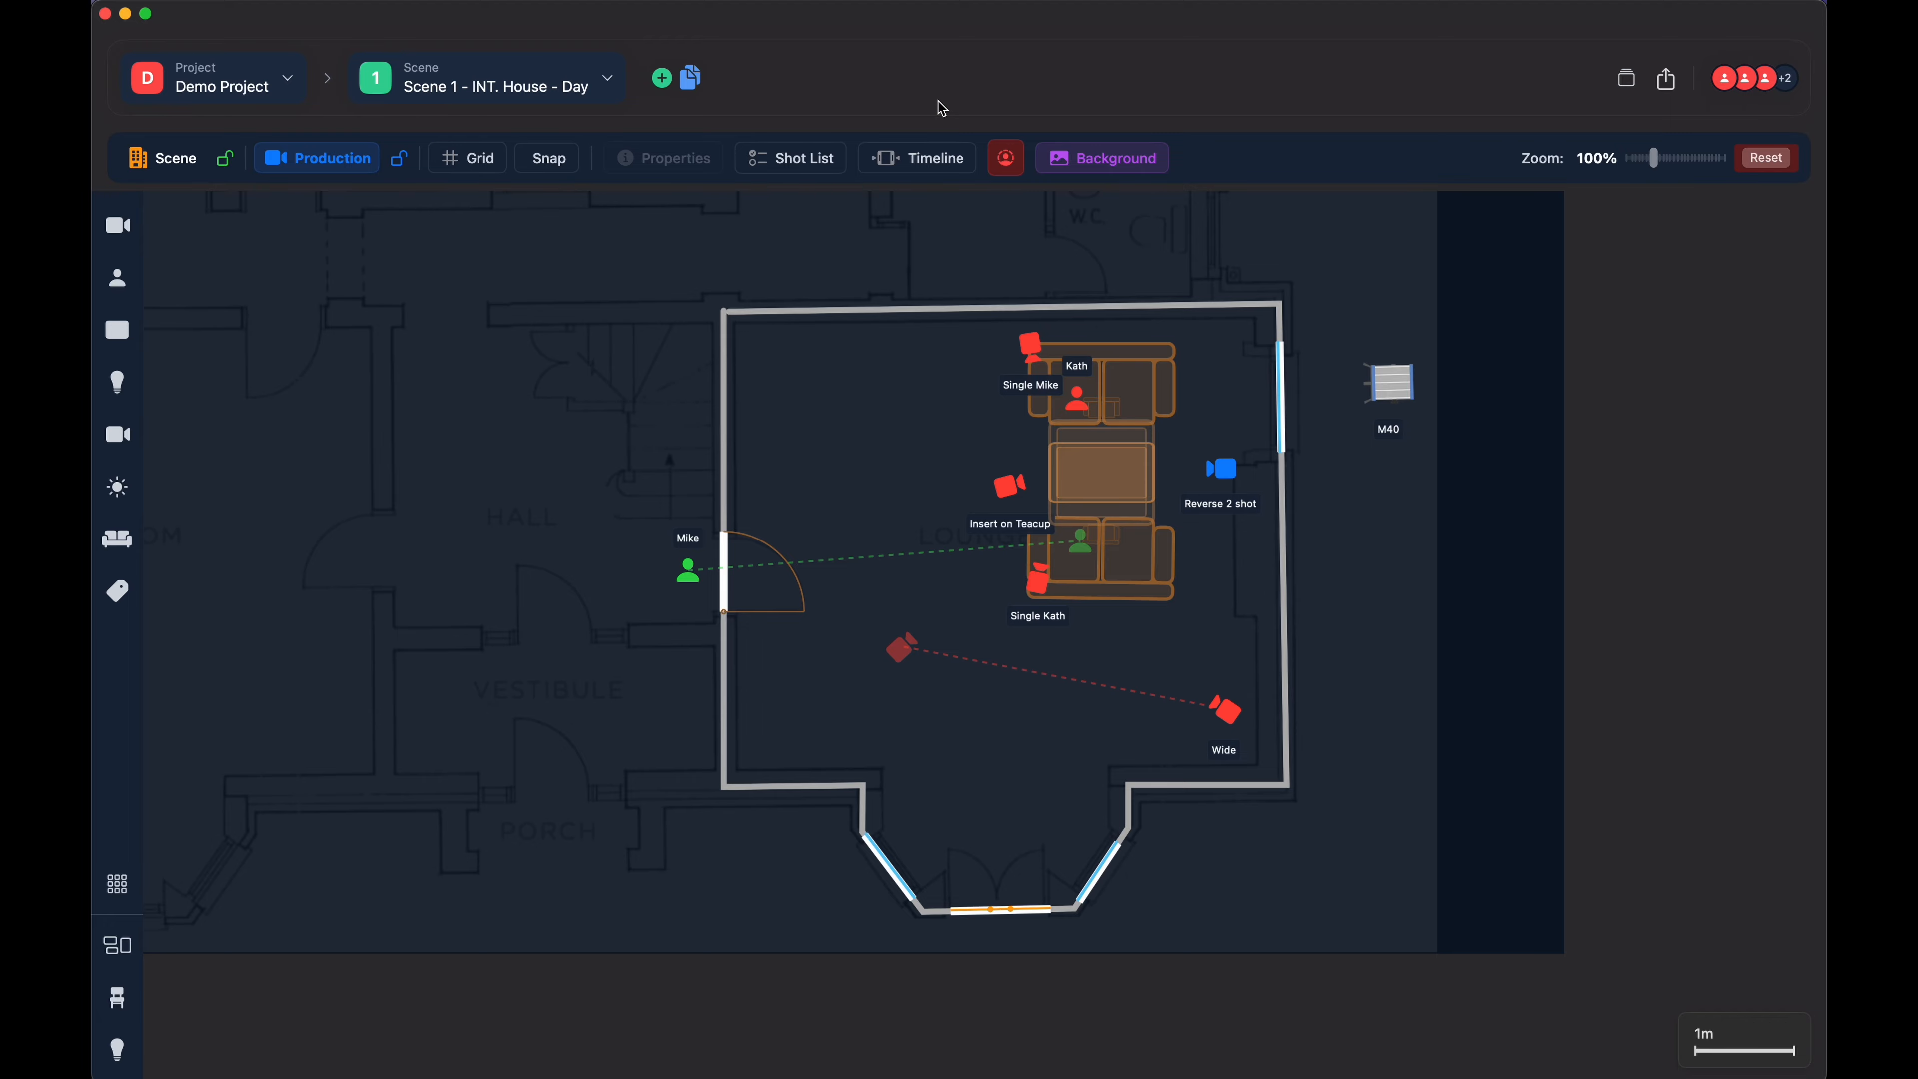
left_click(234, 1)
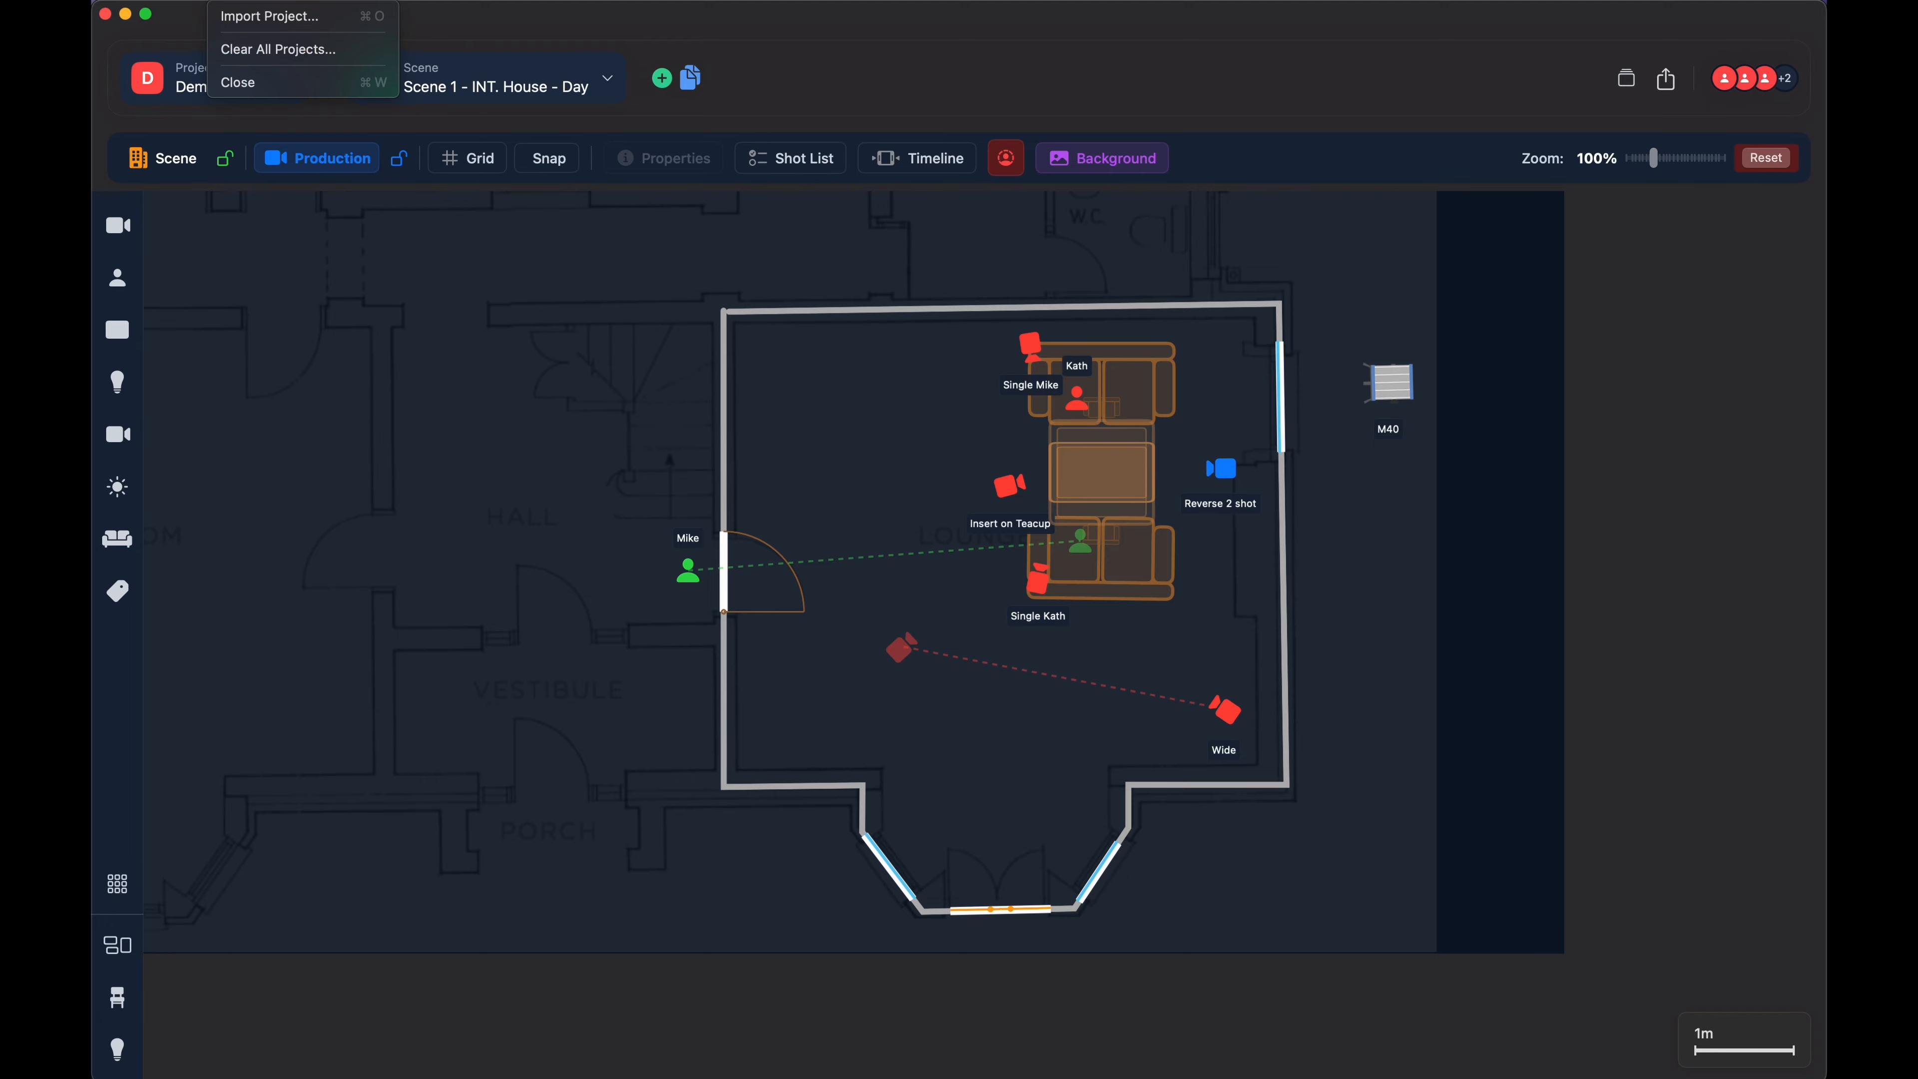
left_click(260, 49)
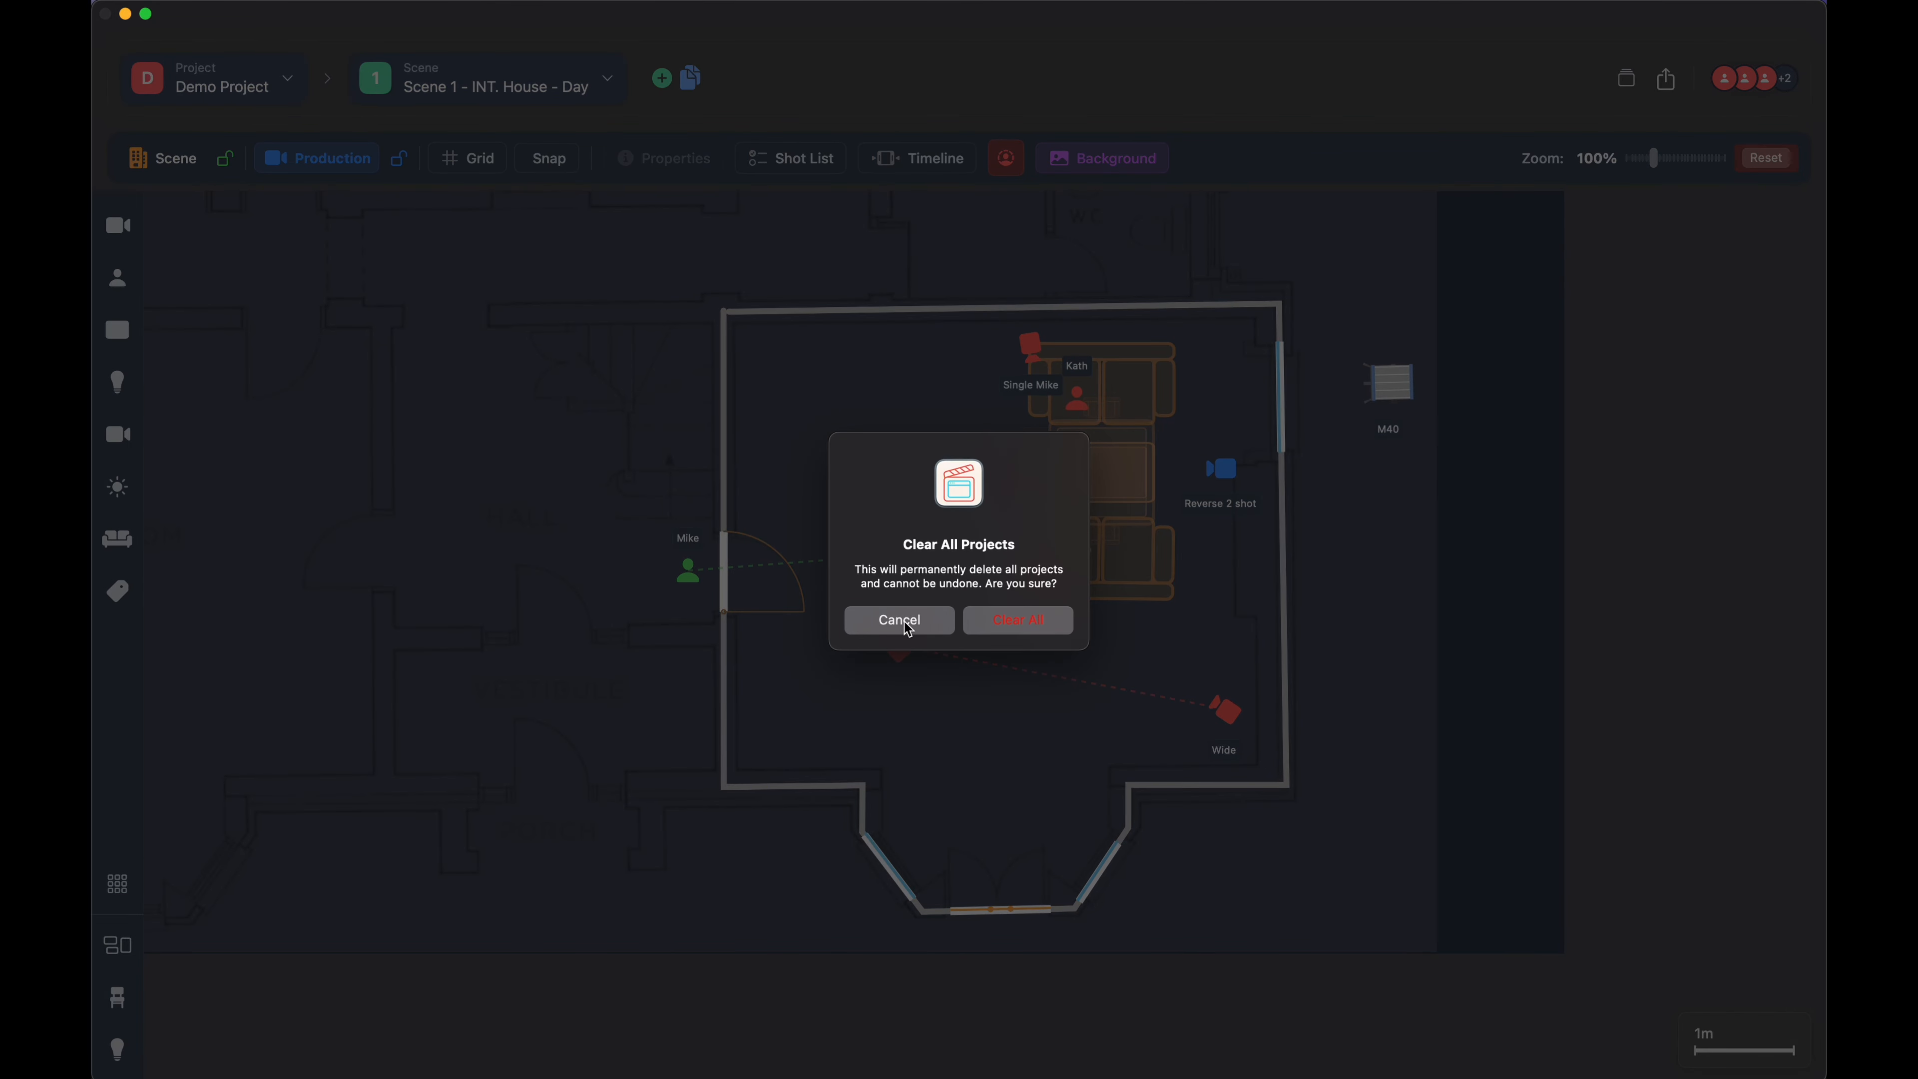
left_click(906, 626)
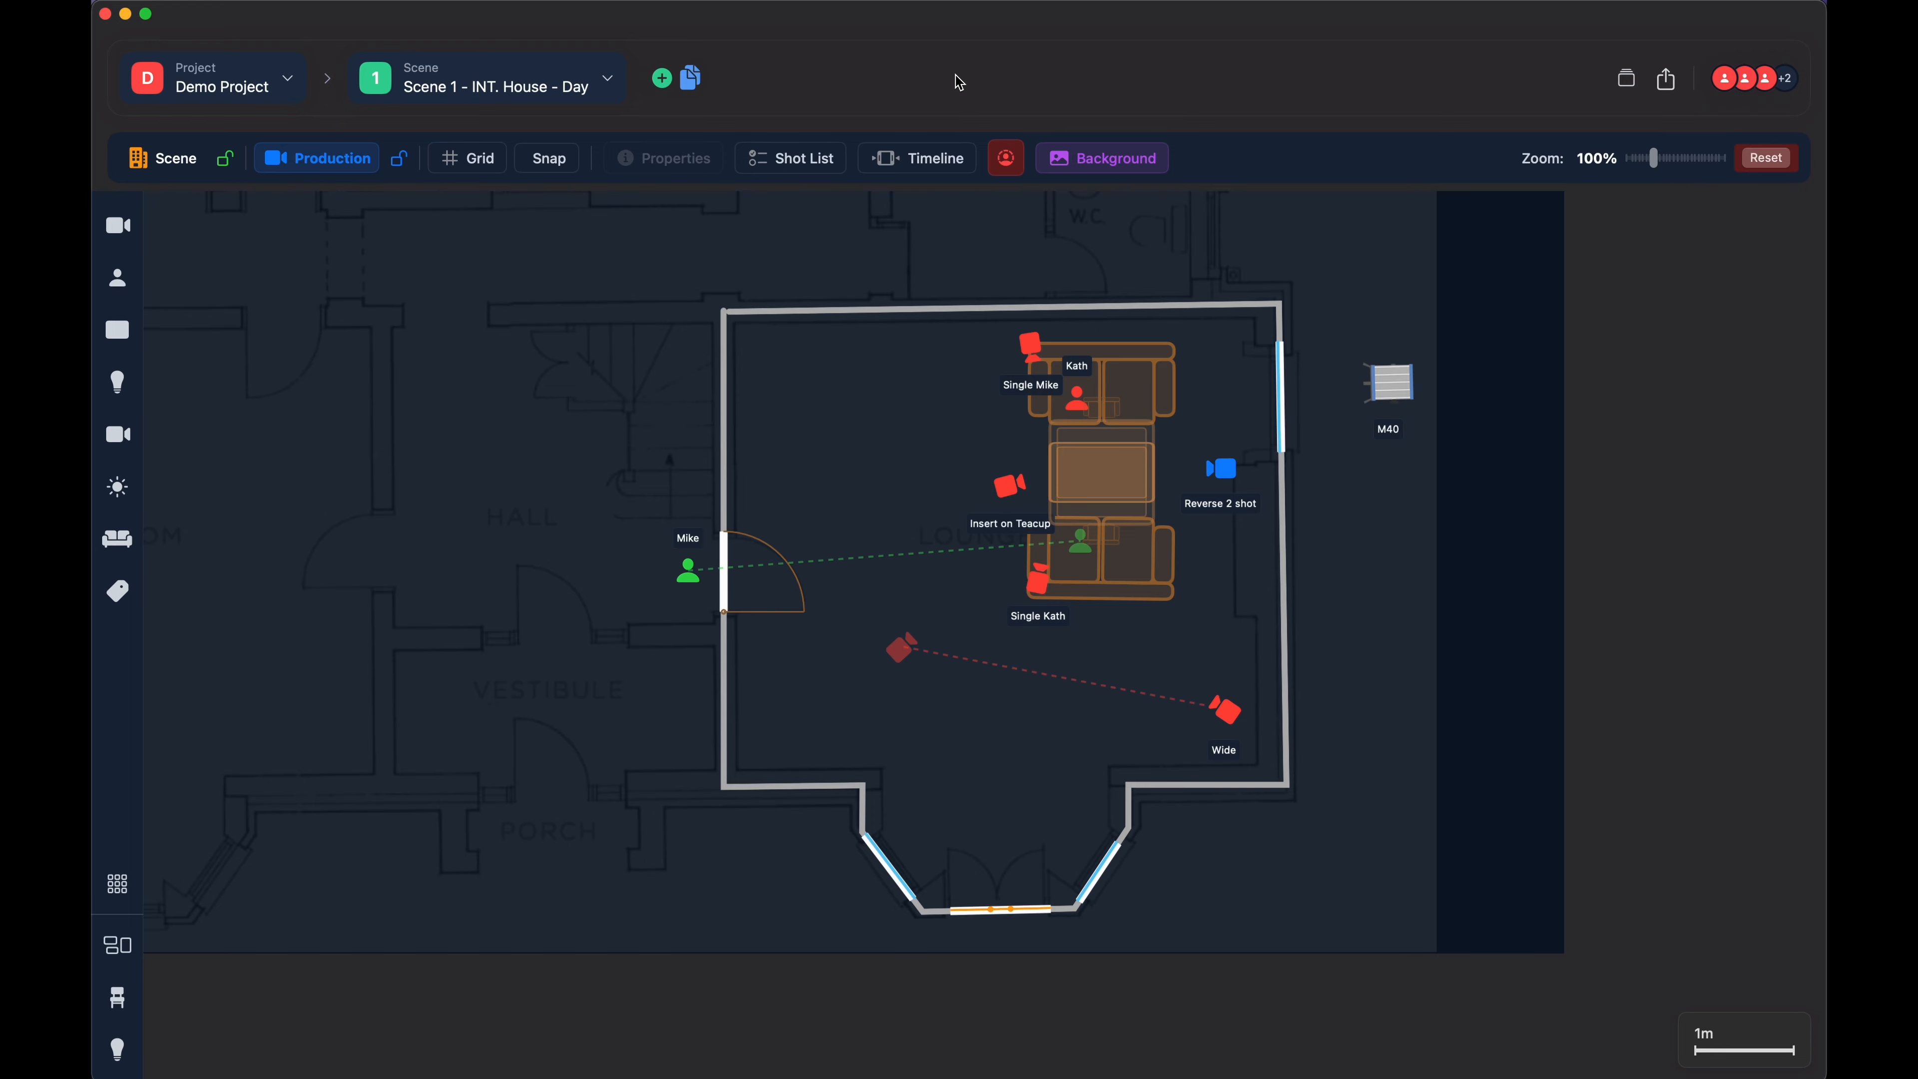
- Open Demo Project's name for editing, save it without changes, and reopen that project
left_click(284, 83)
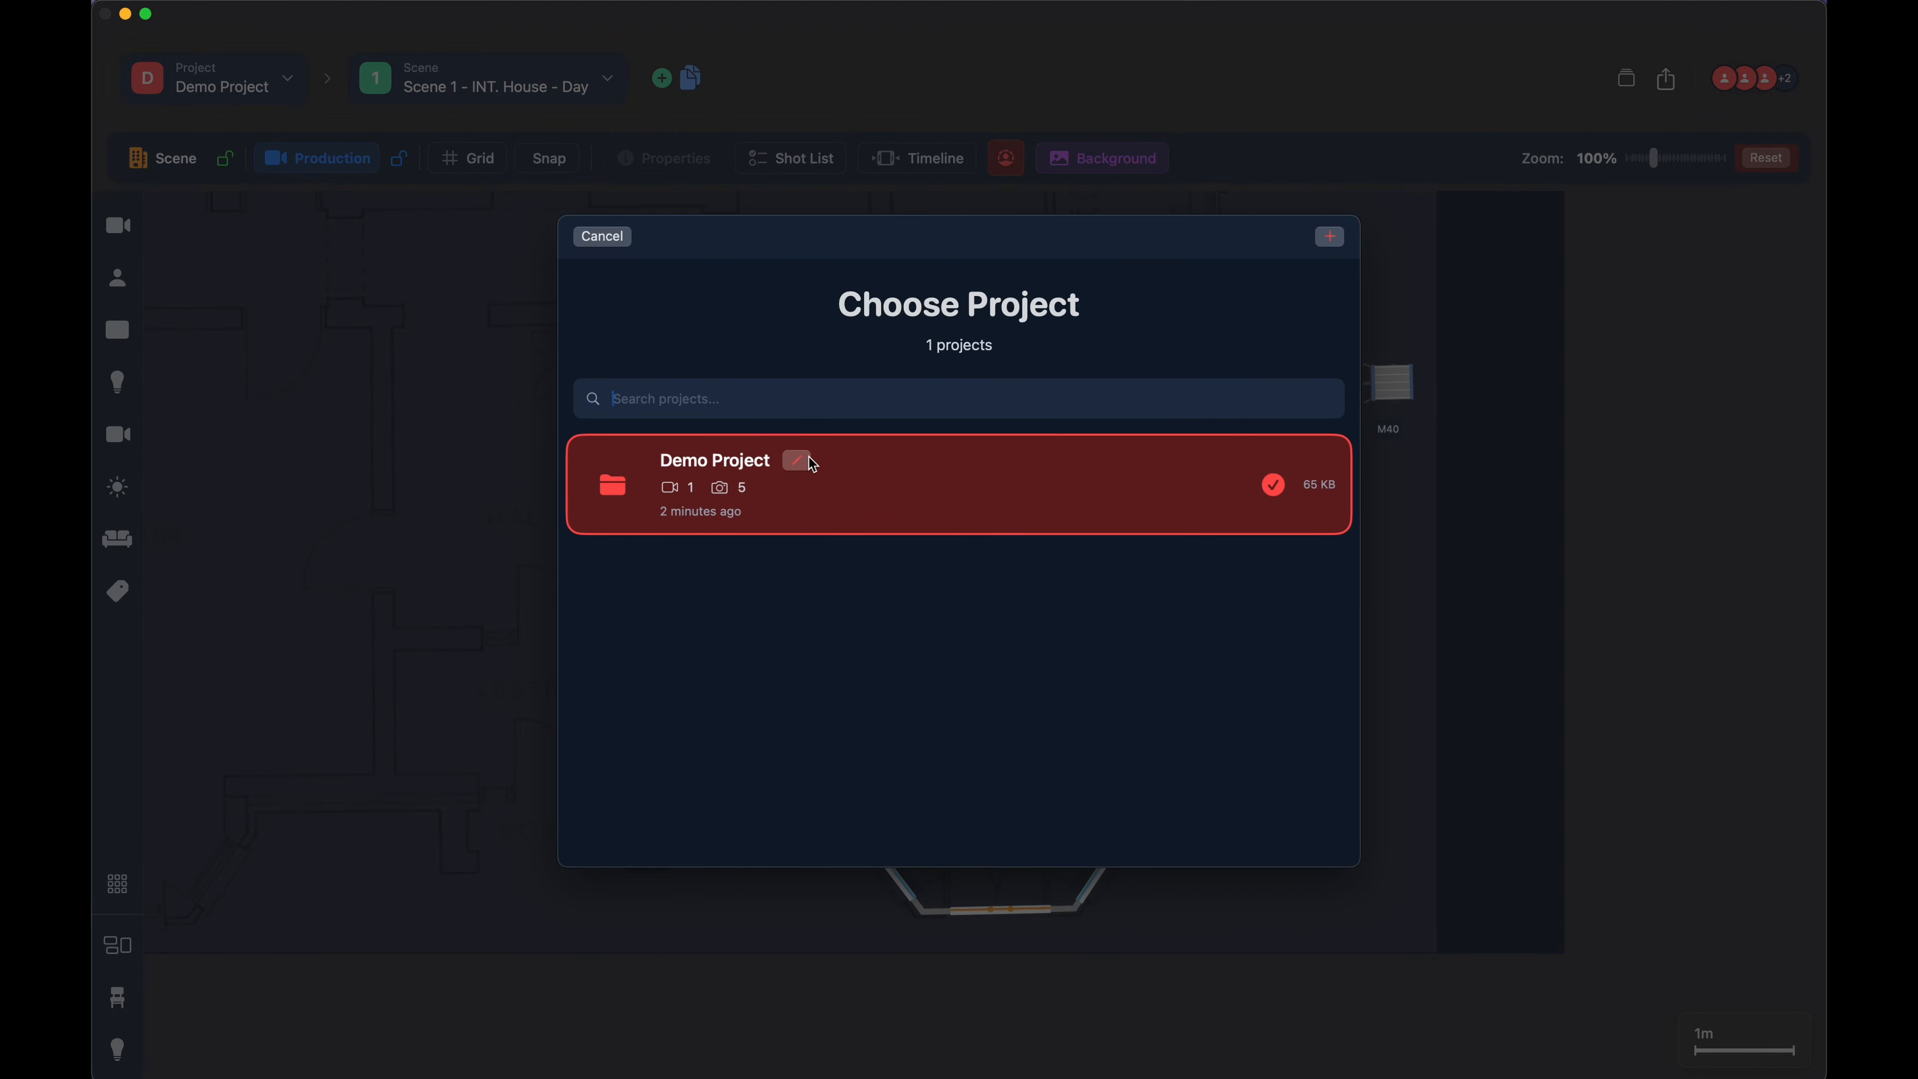
left_click(796, 460)
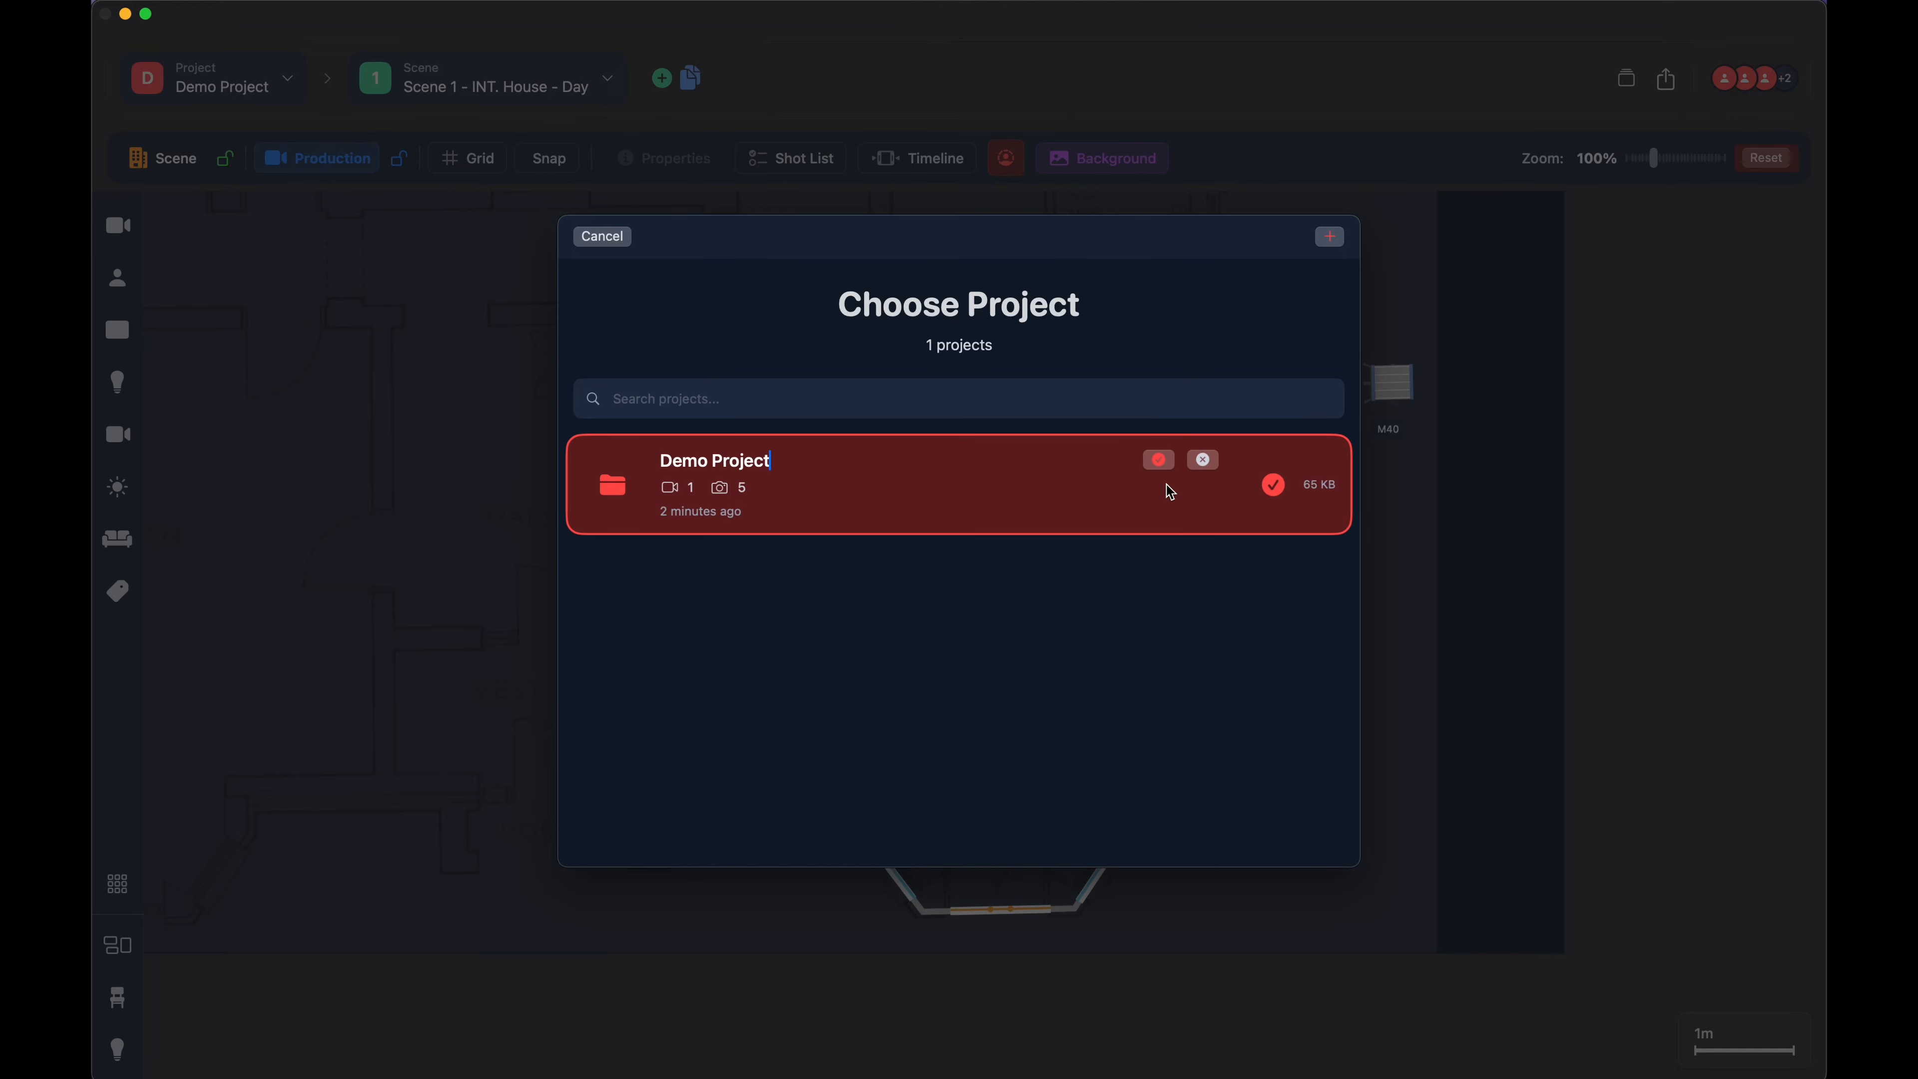
left_click(1160, 461)
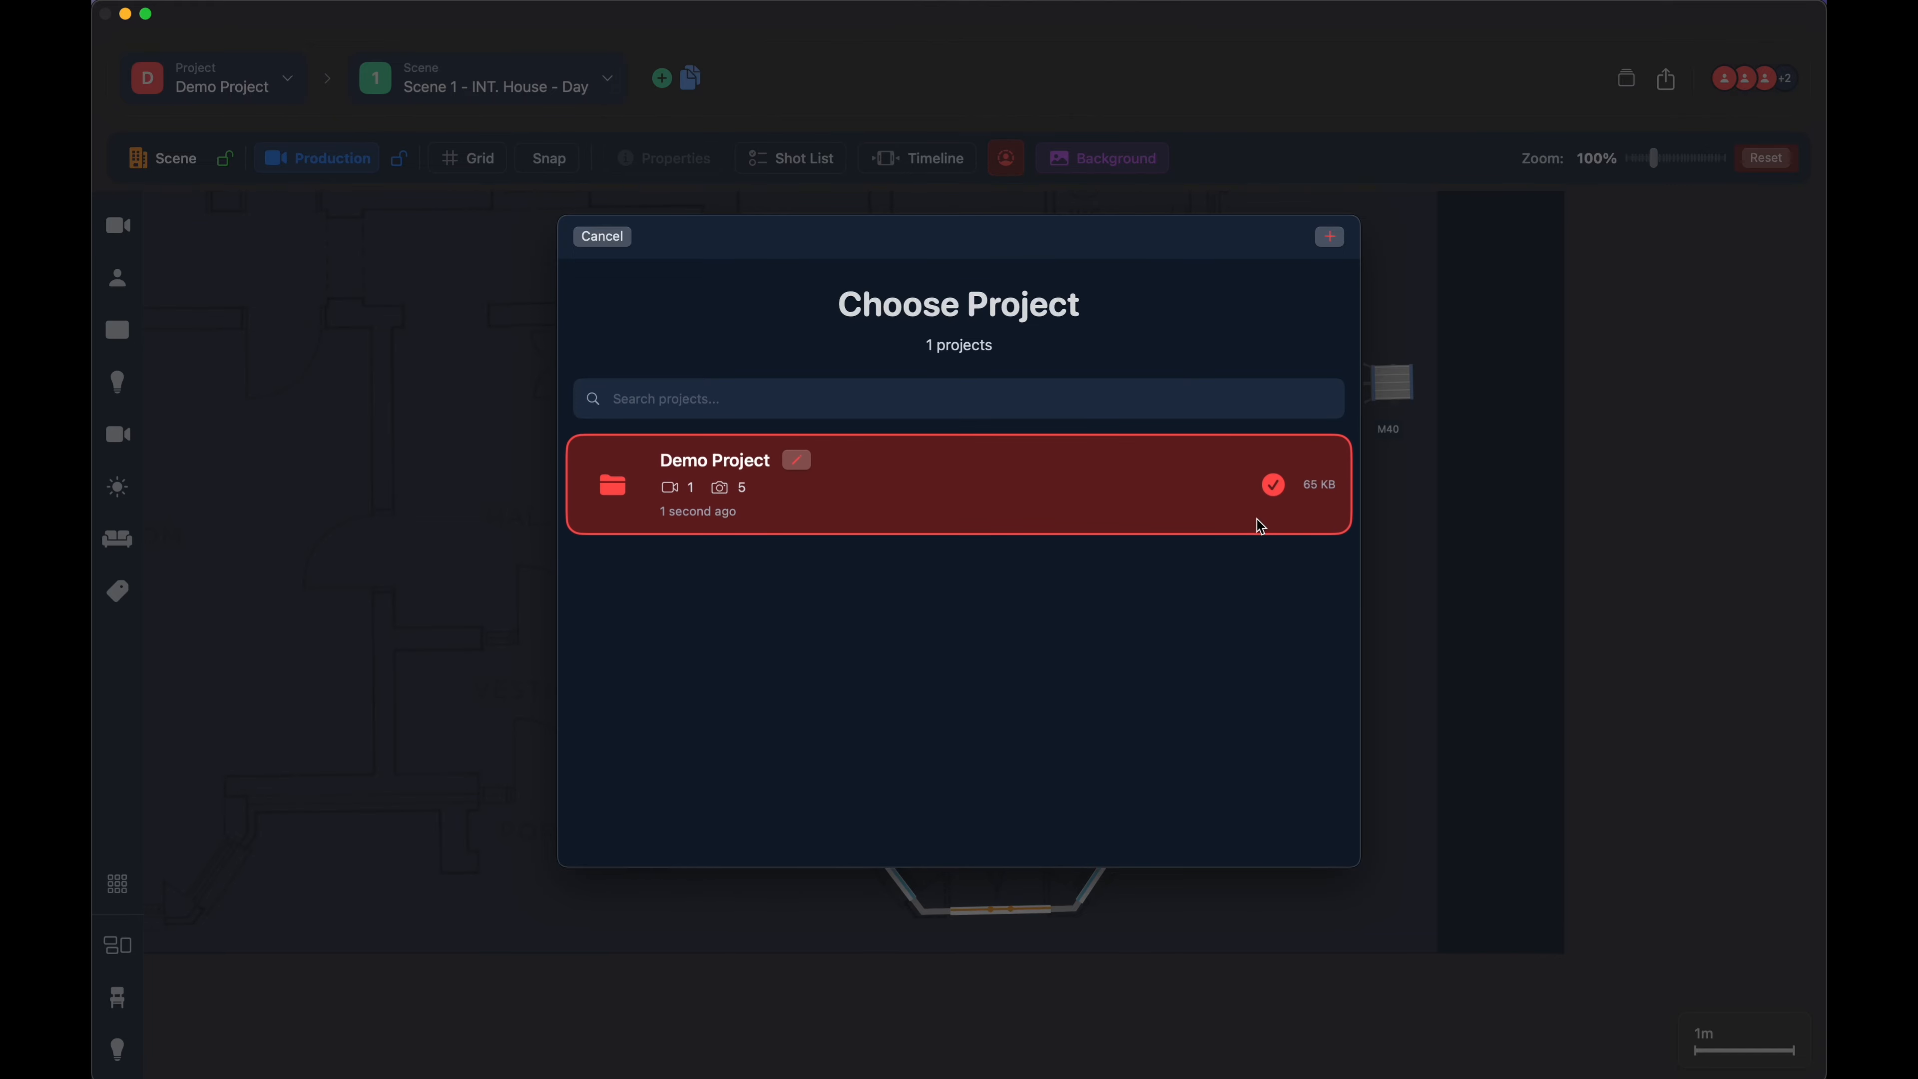
left_click(928, 515)
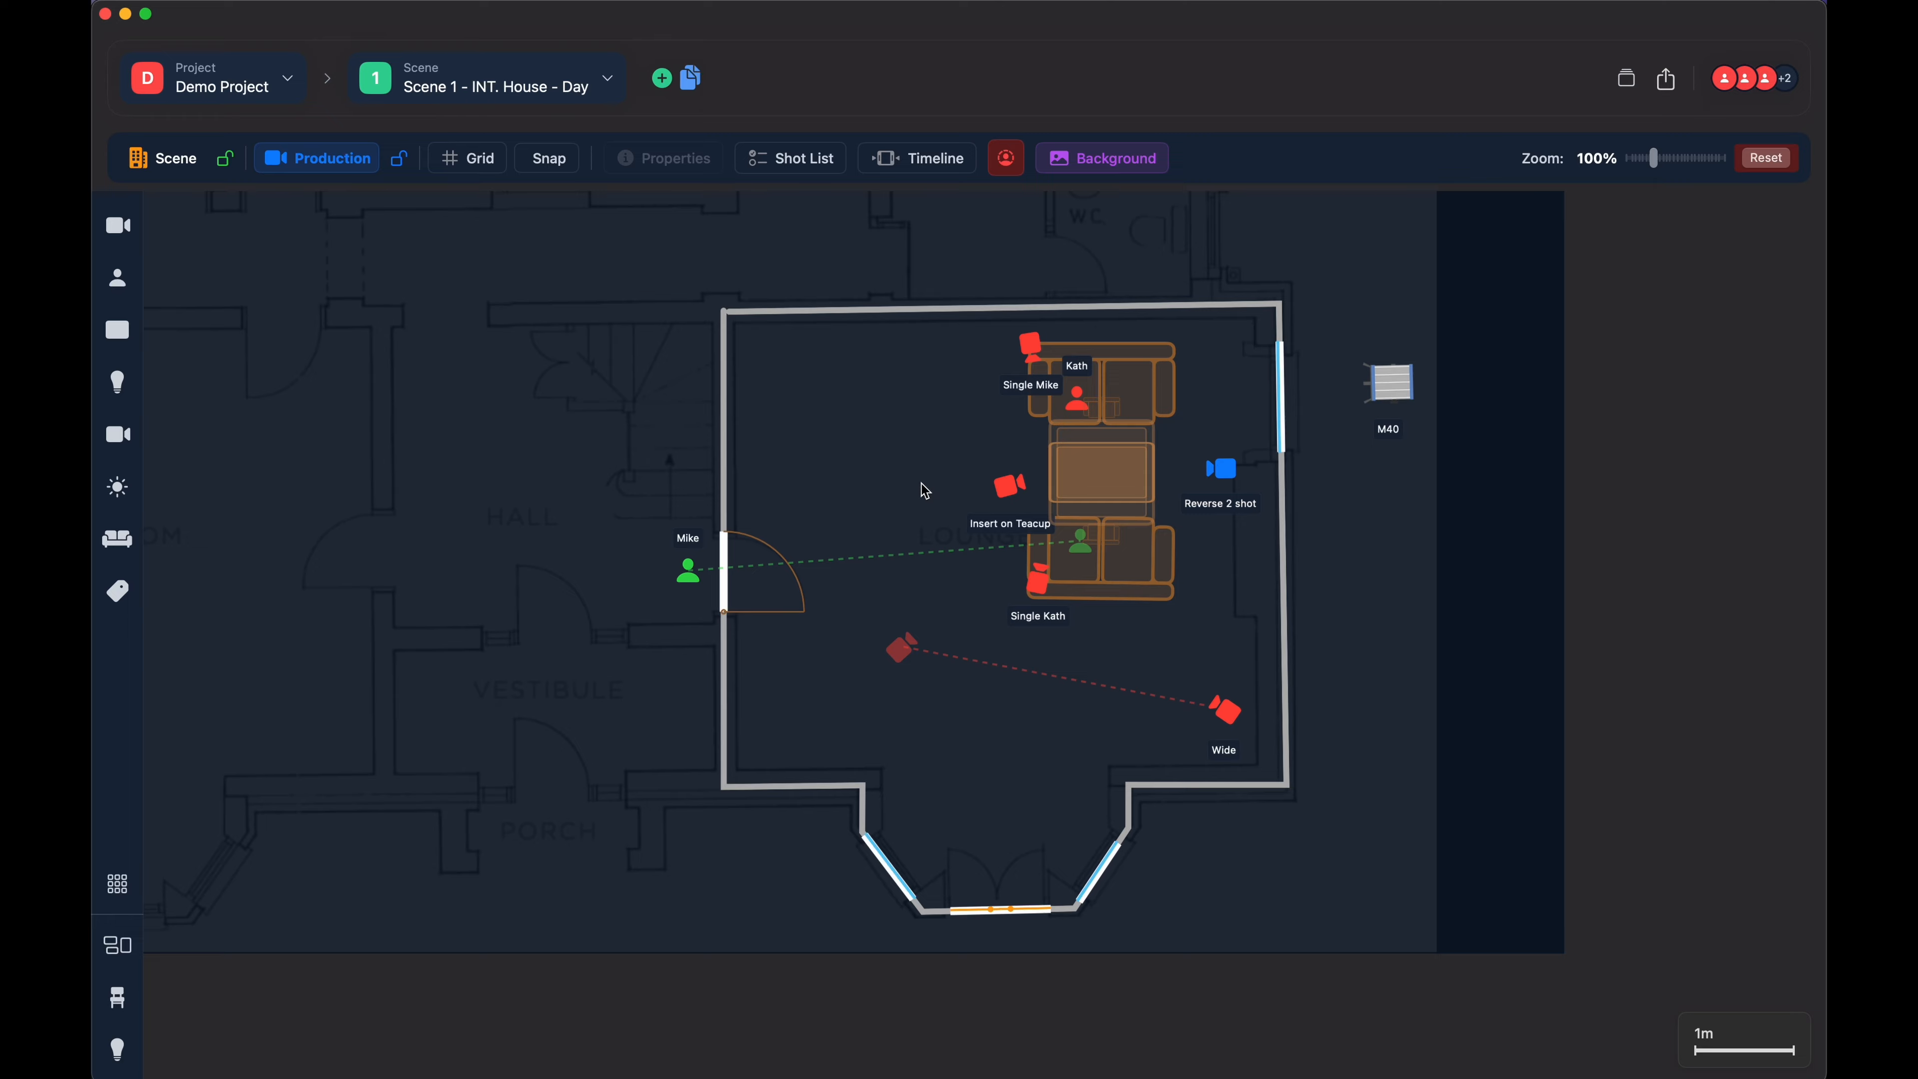
- Rename scene 1 by inserting the female character's possessive first name before "House" in the title
left_click(579, 100)
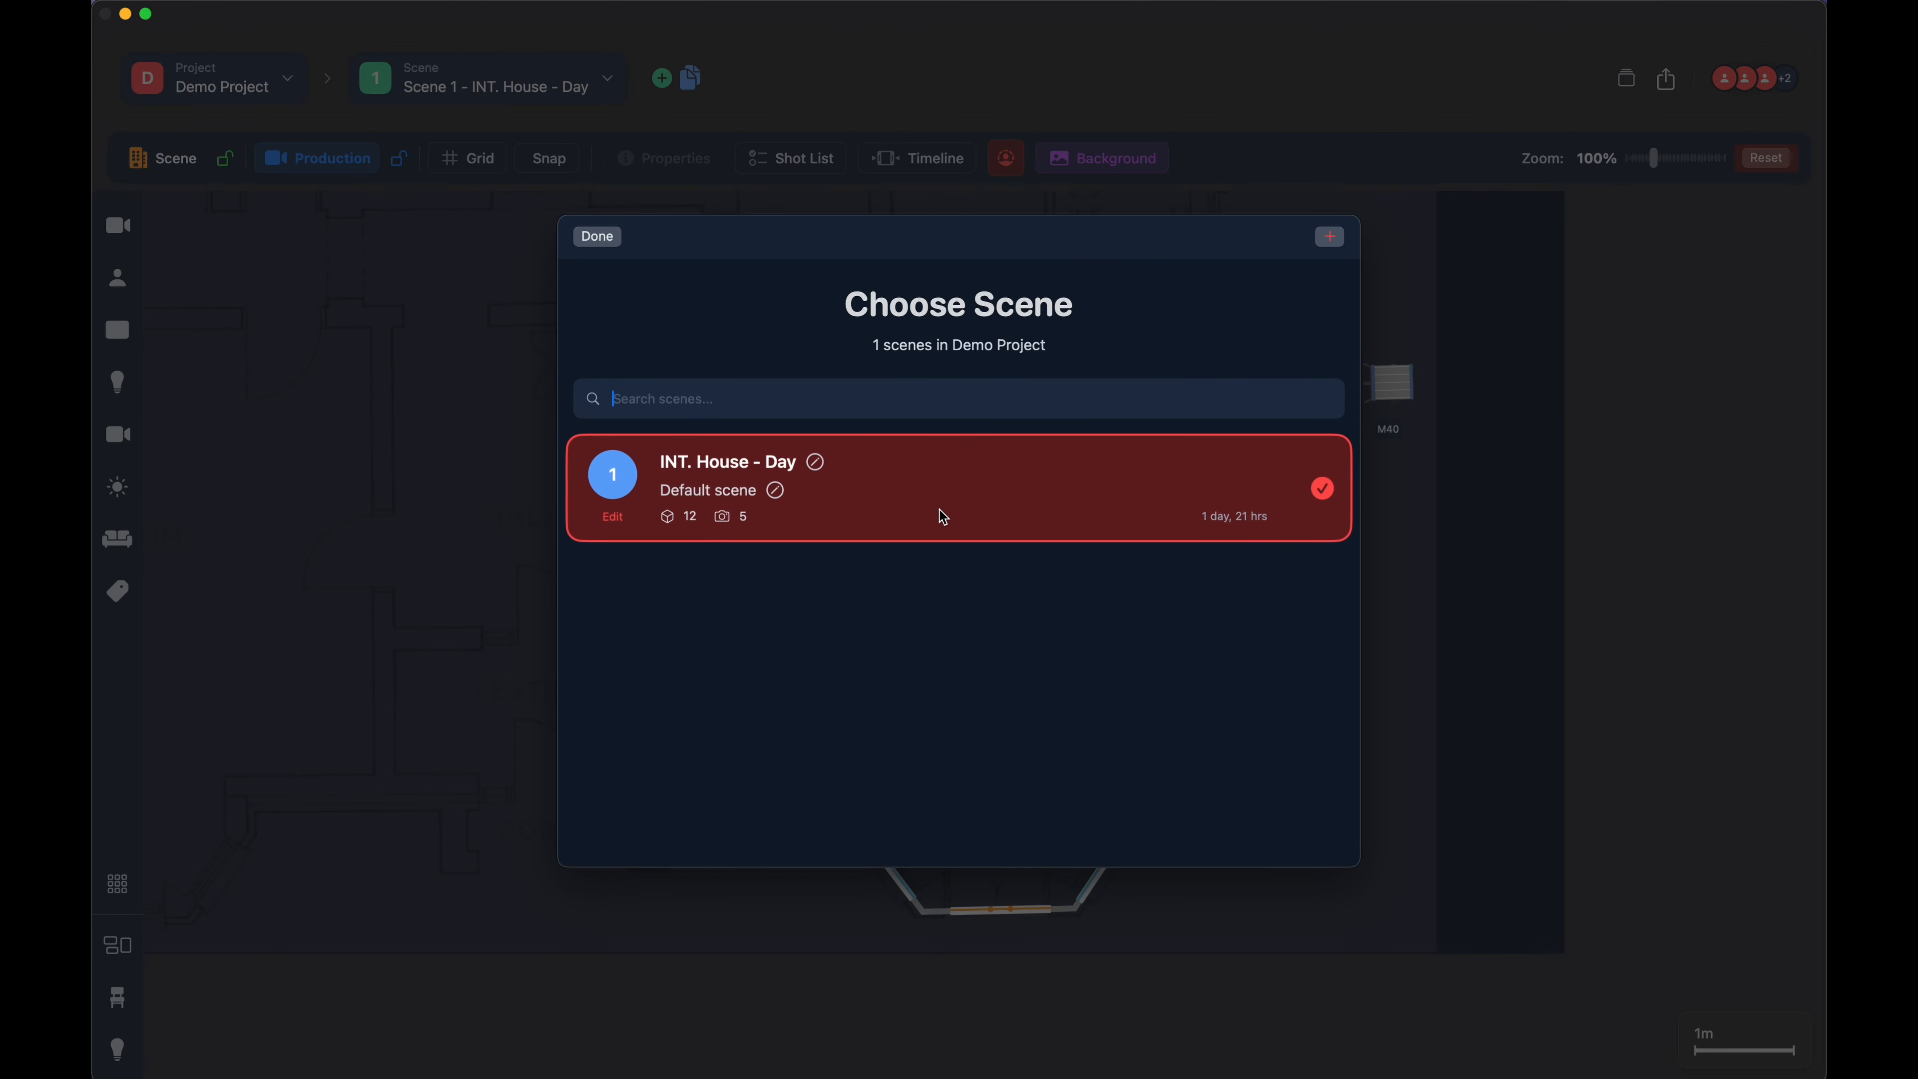
left_click(816, 462)
double_click(736, 465)
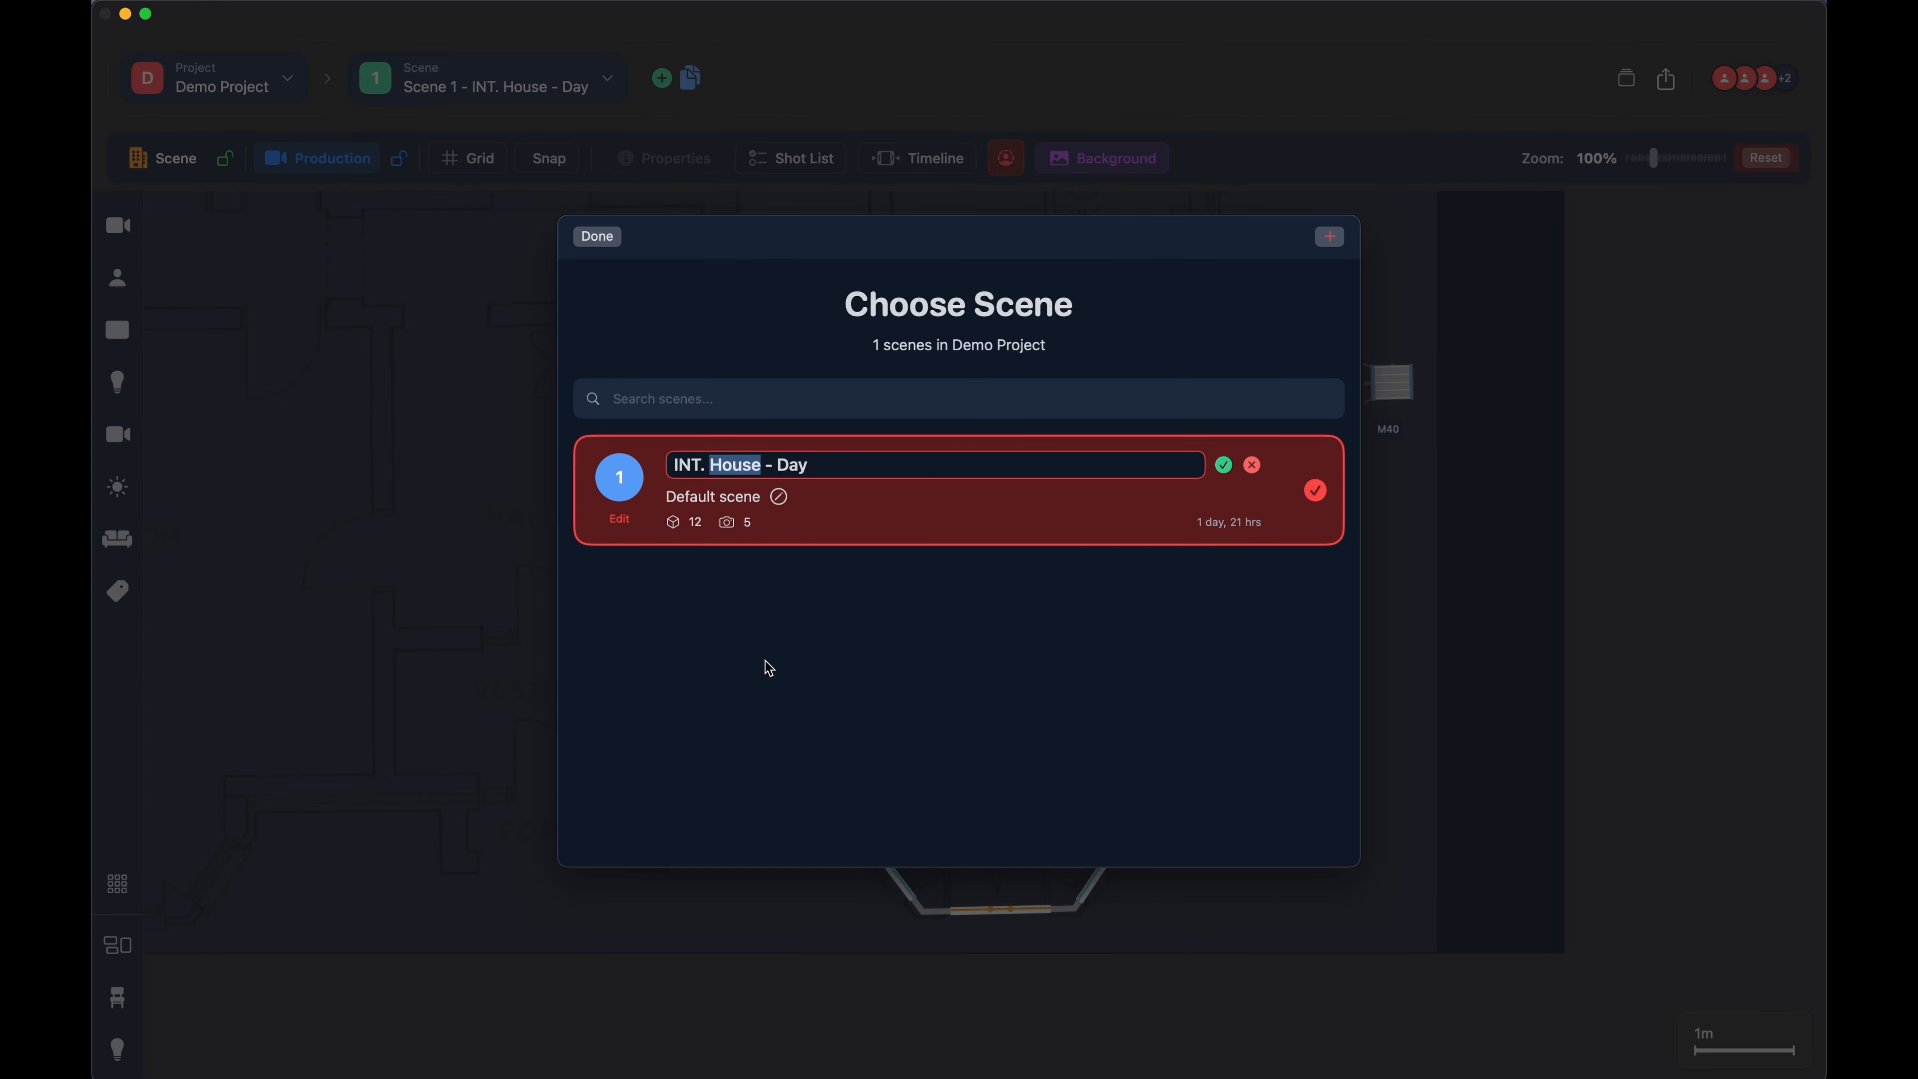
key("Left")
type("Kath's")
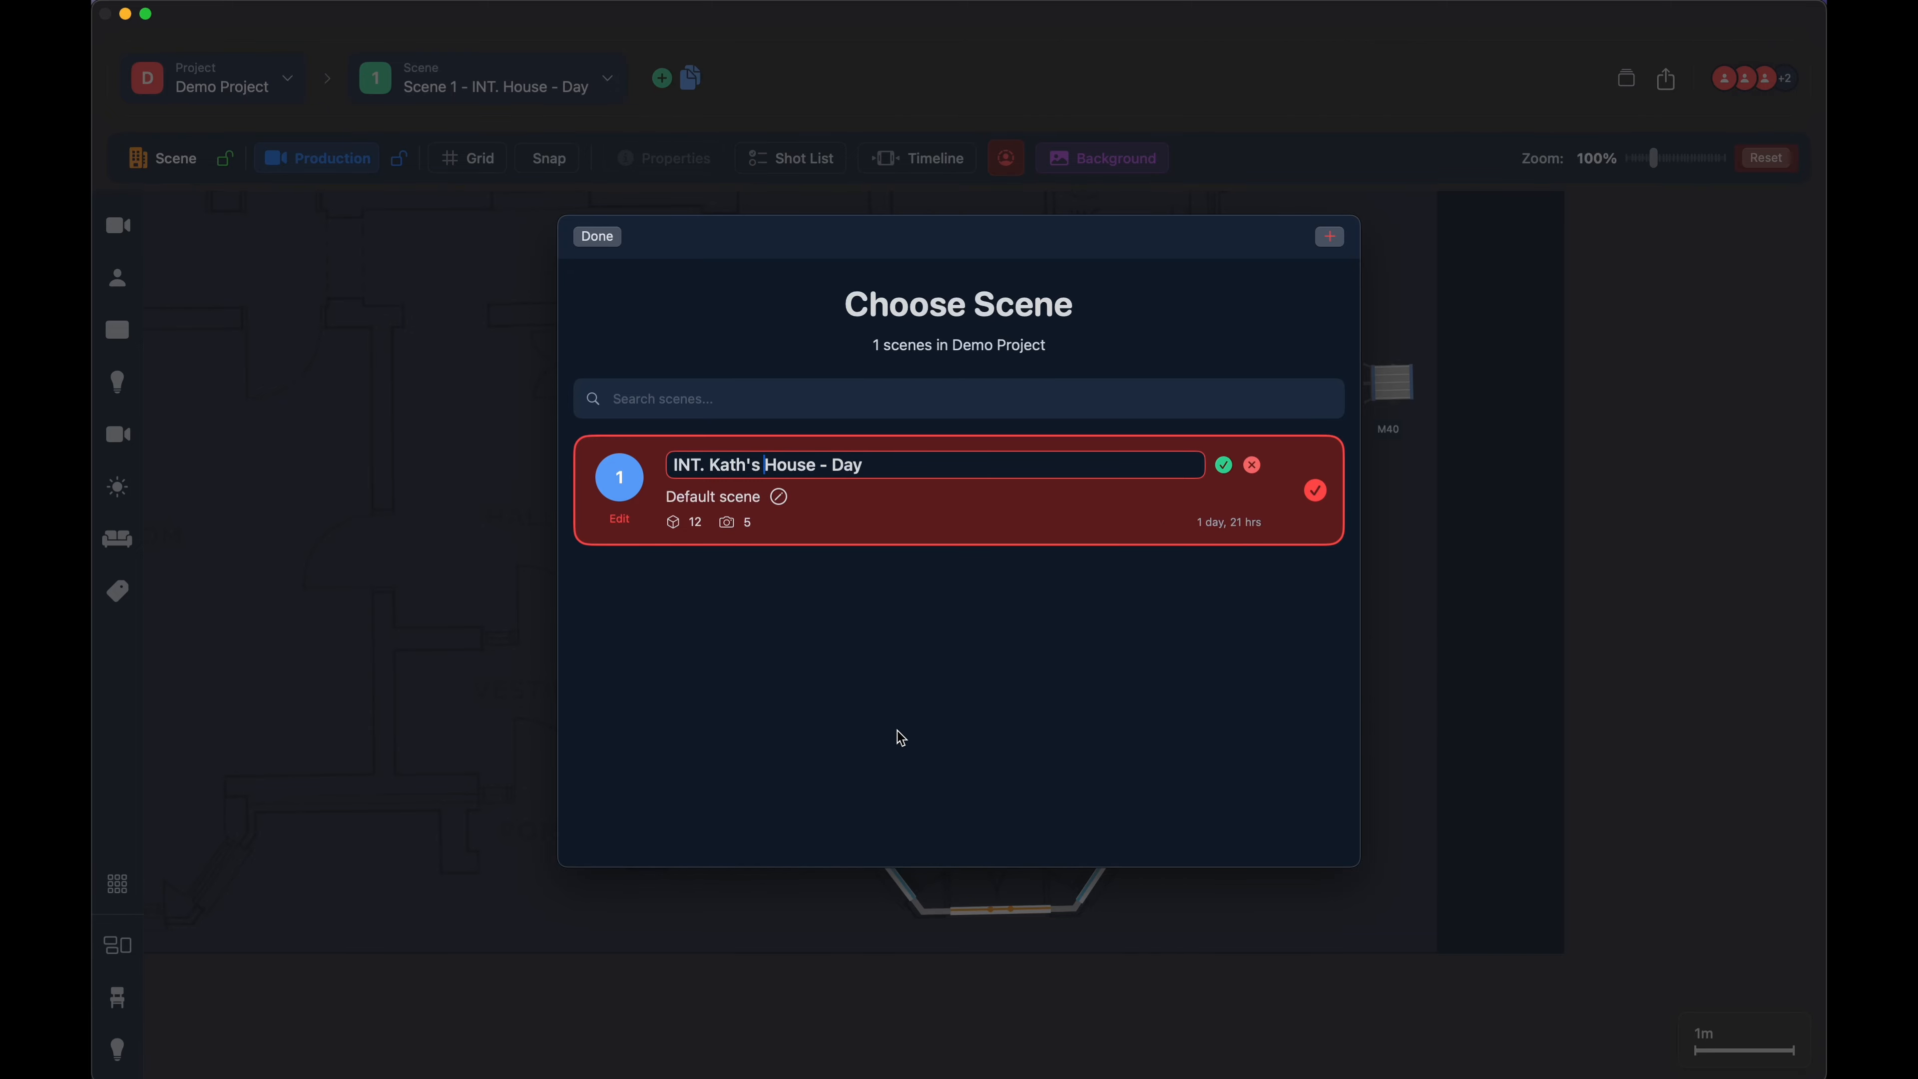
left_click(1229, 464)
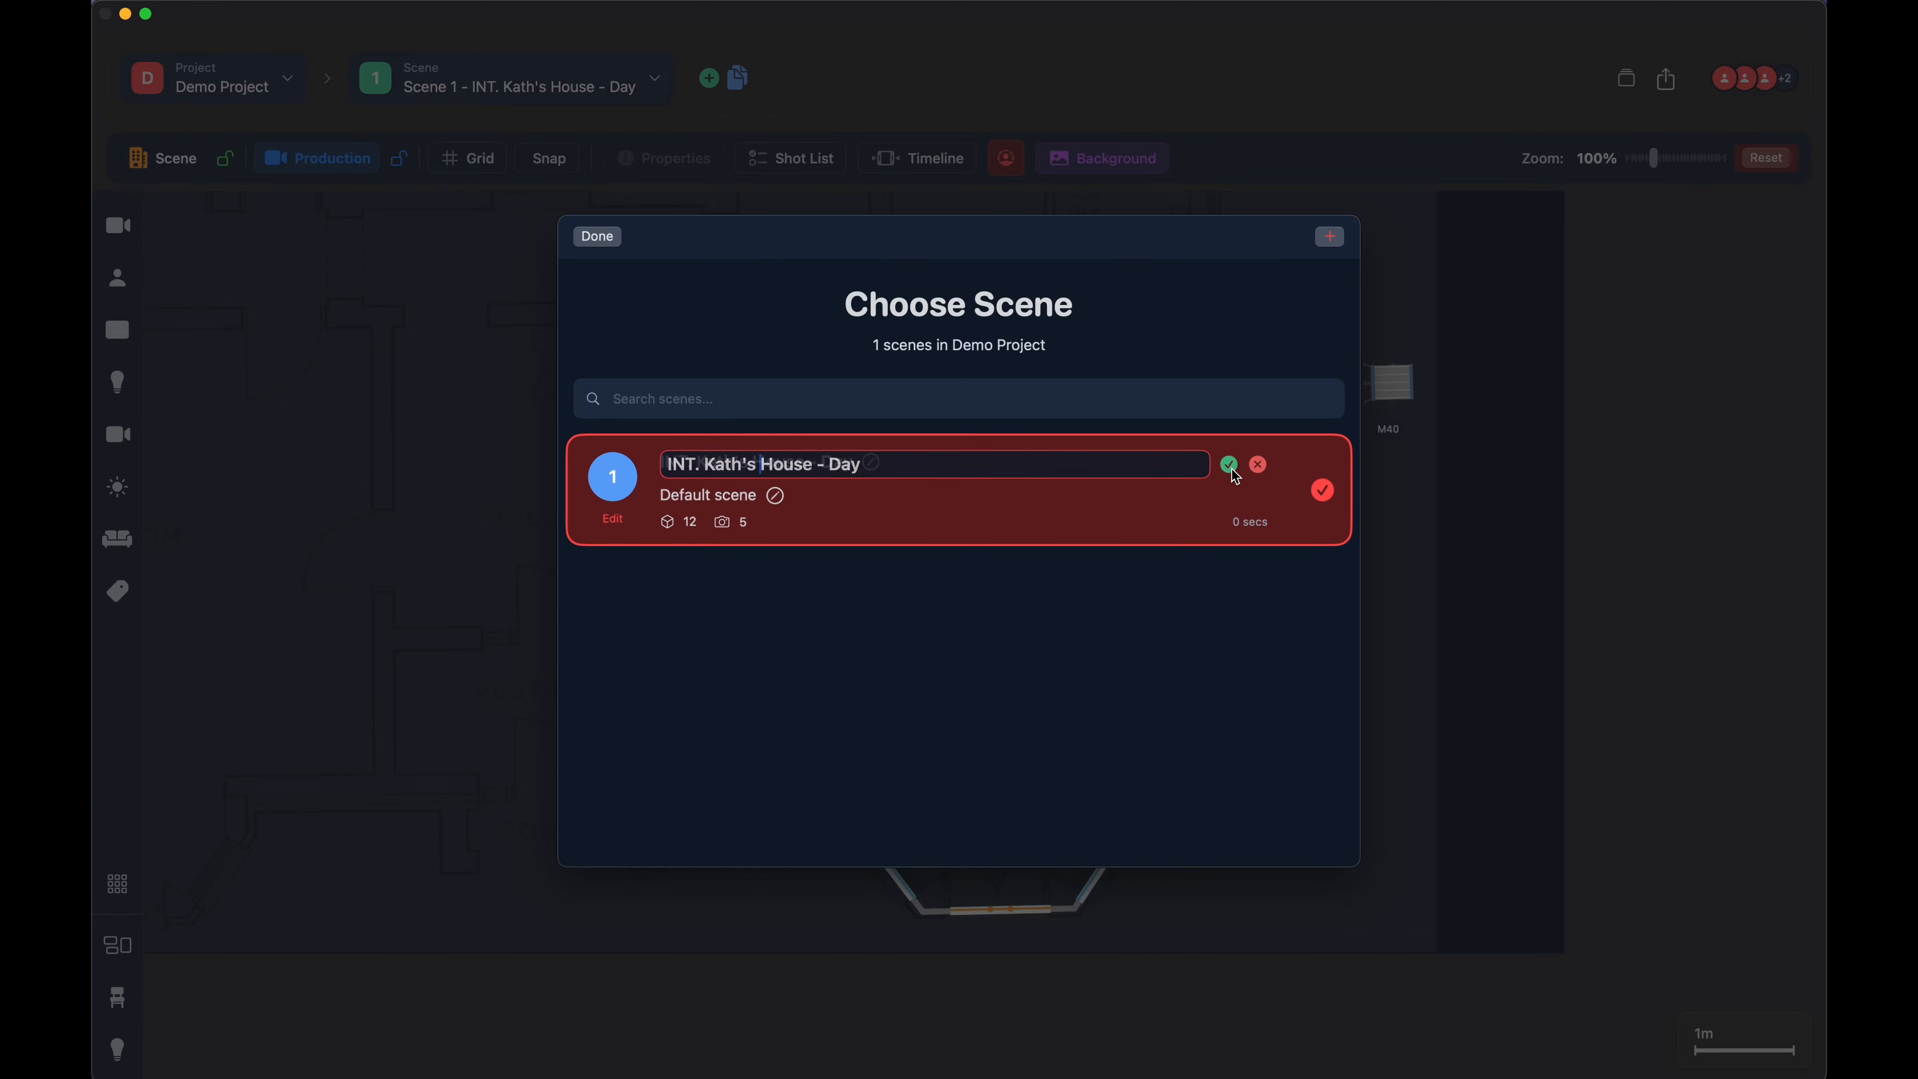
- Open scene 1's description for editing and save it without changes
left_click(776, 495)
left_click_drag(772, 493, 665, 492)
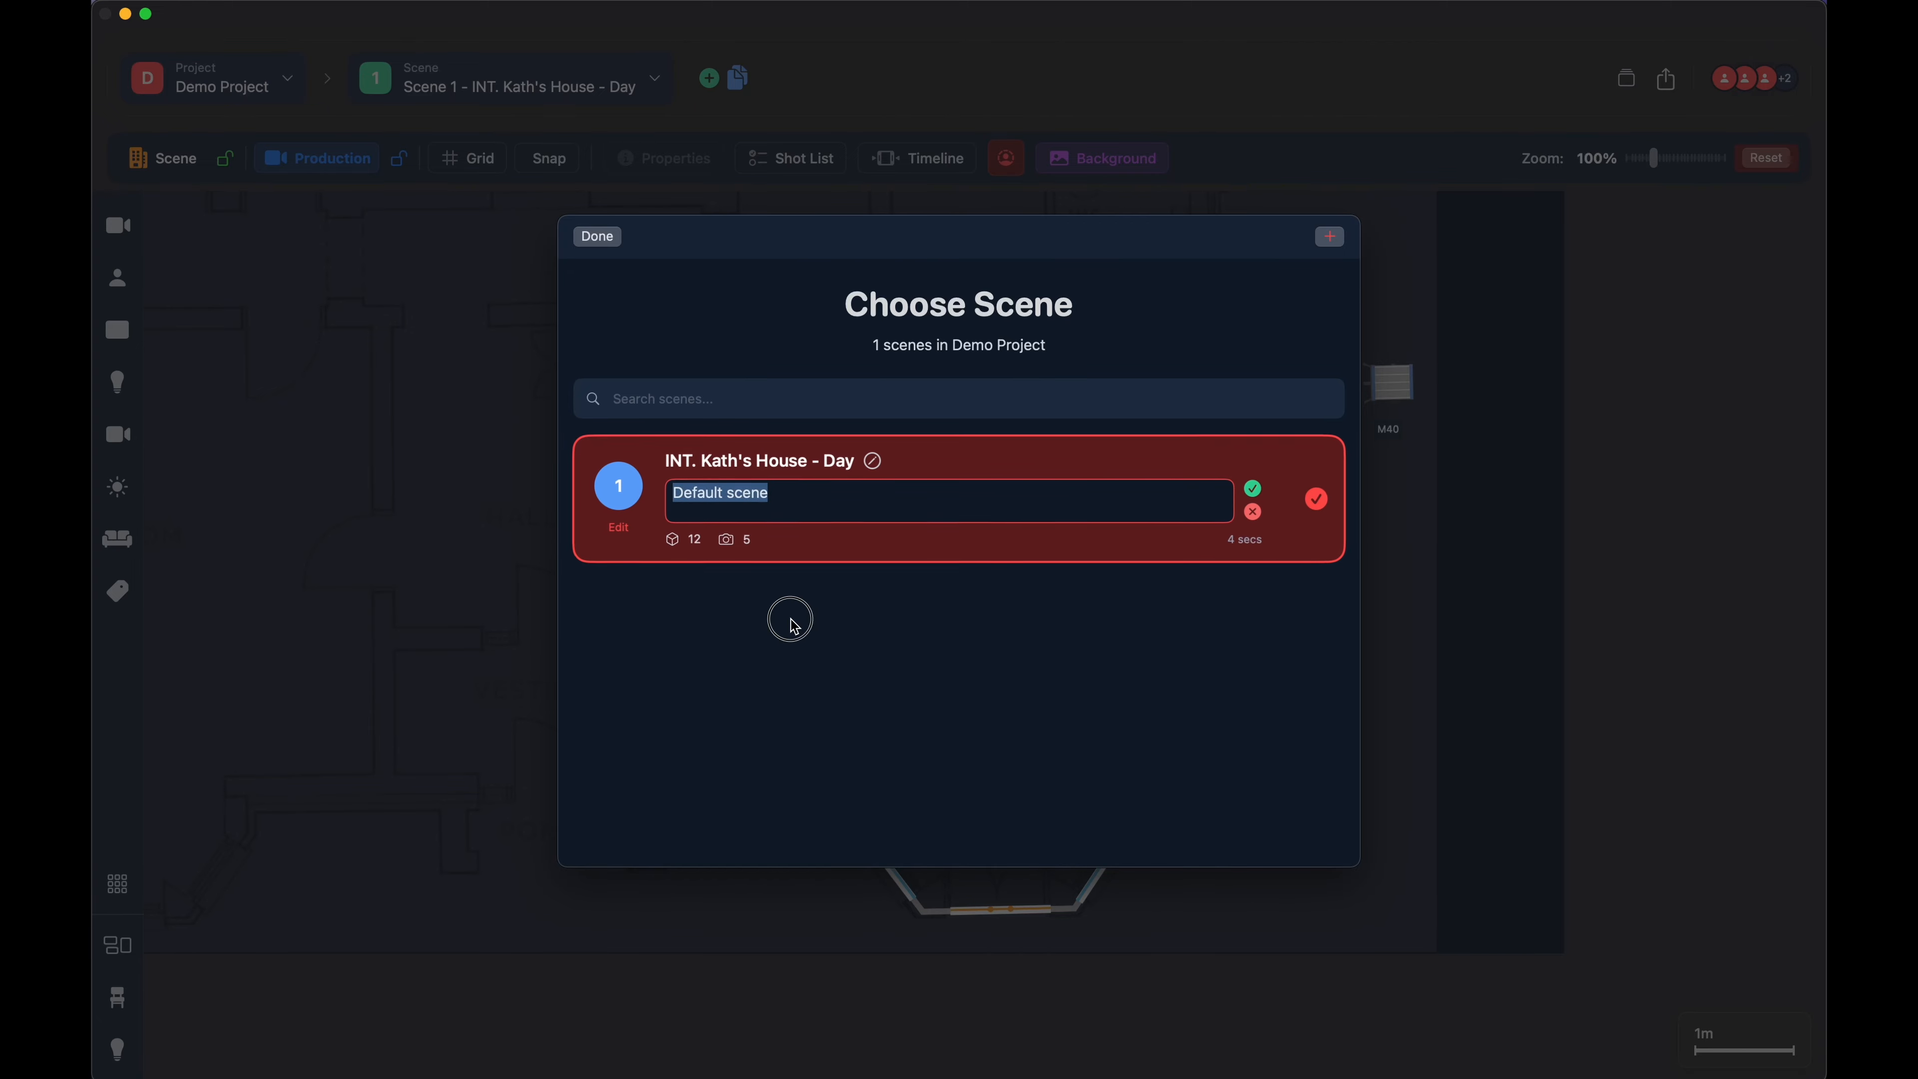
left_click(1259, 489)
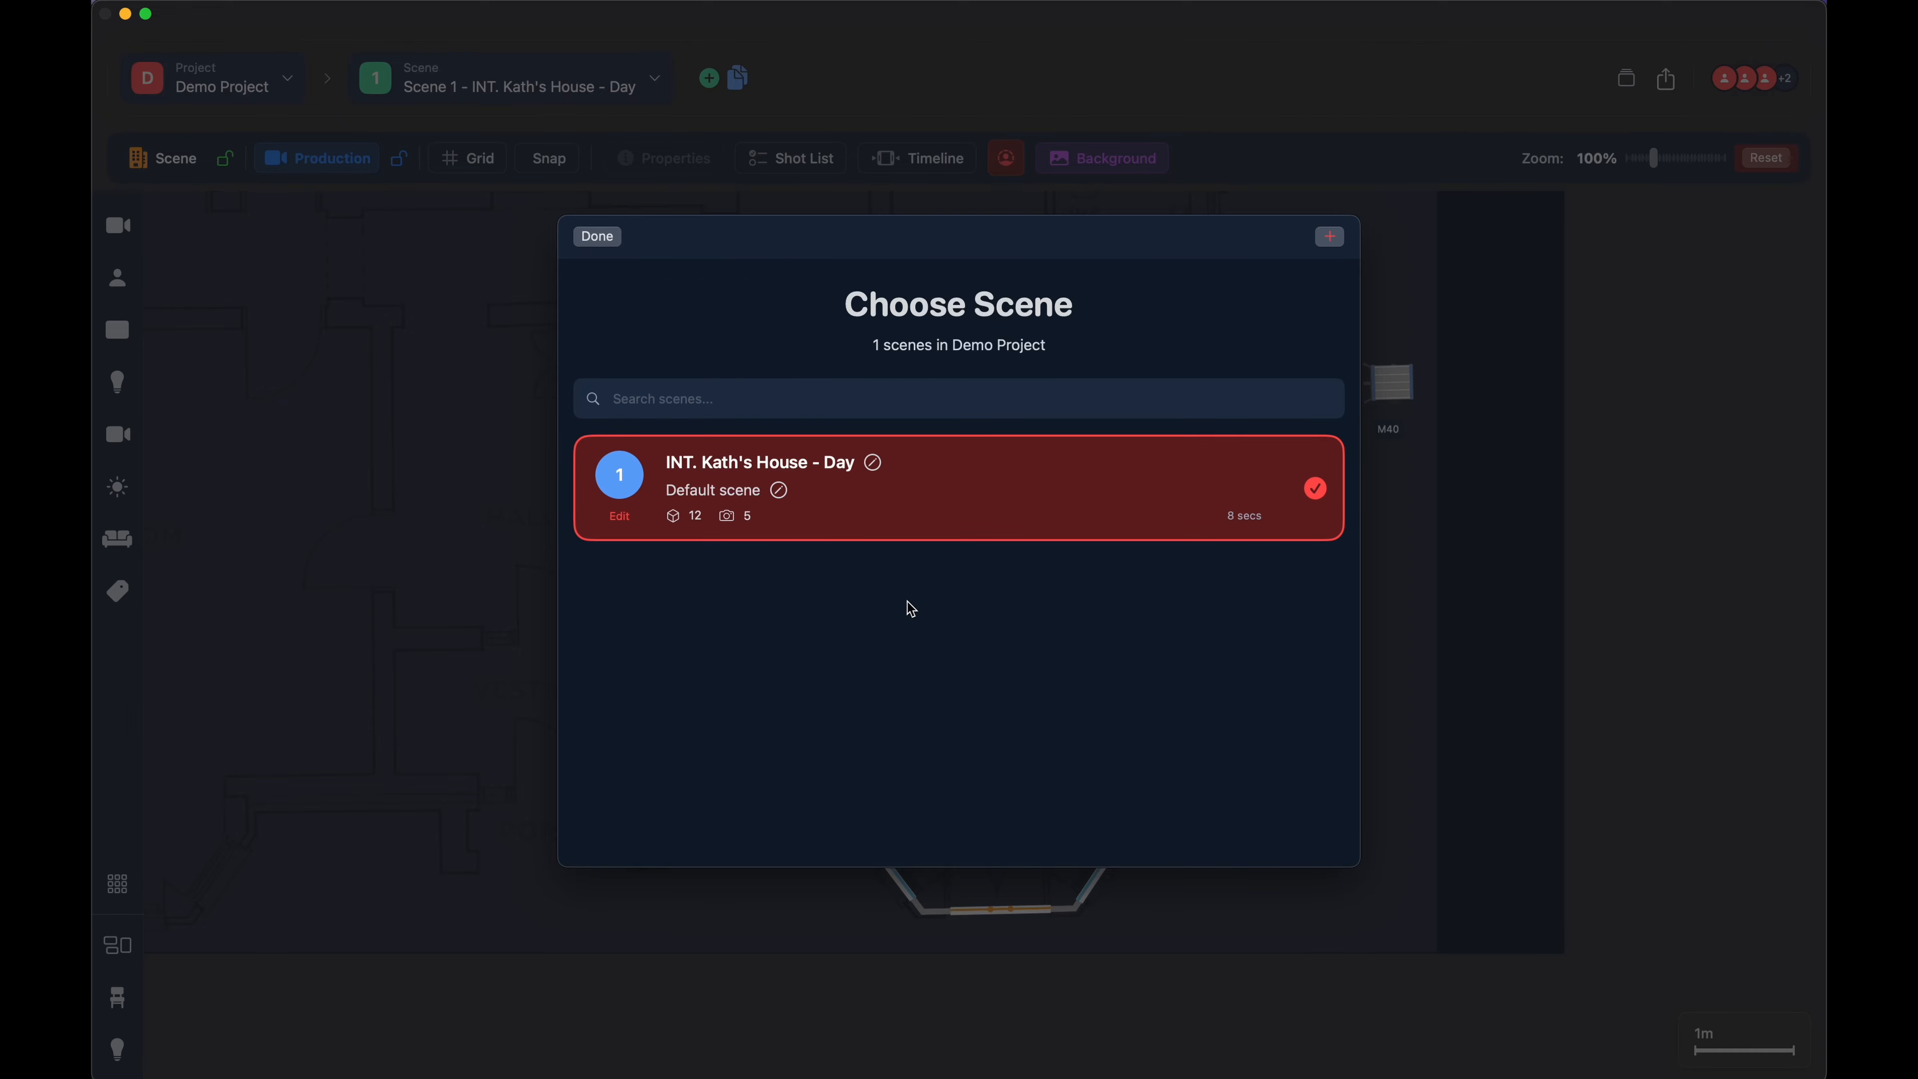
- Start a new interior scene in Demo Project and enter Kitchen as its location name
left_click(1330, 236)
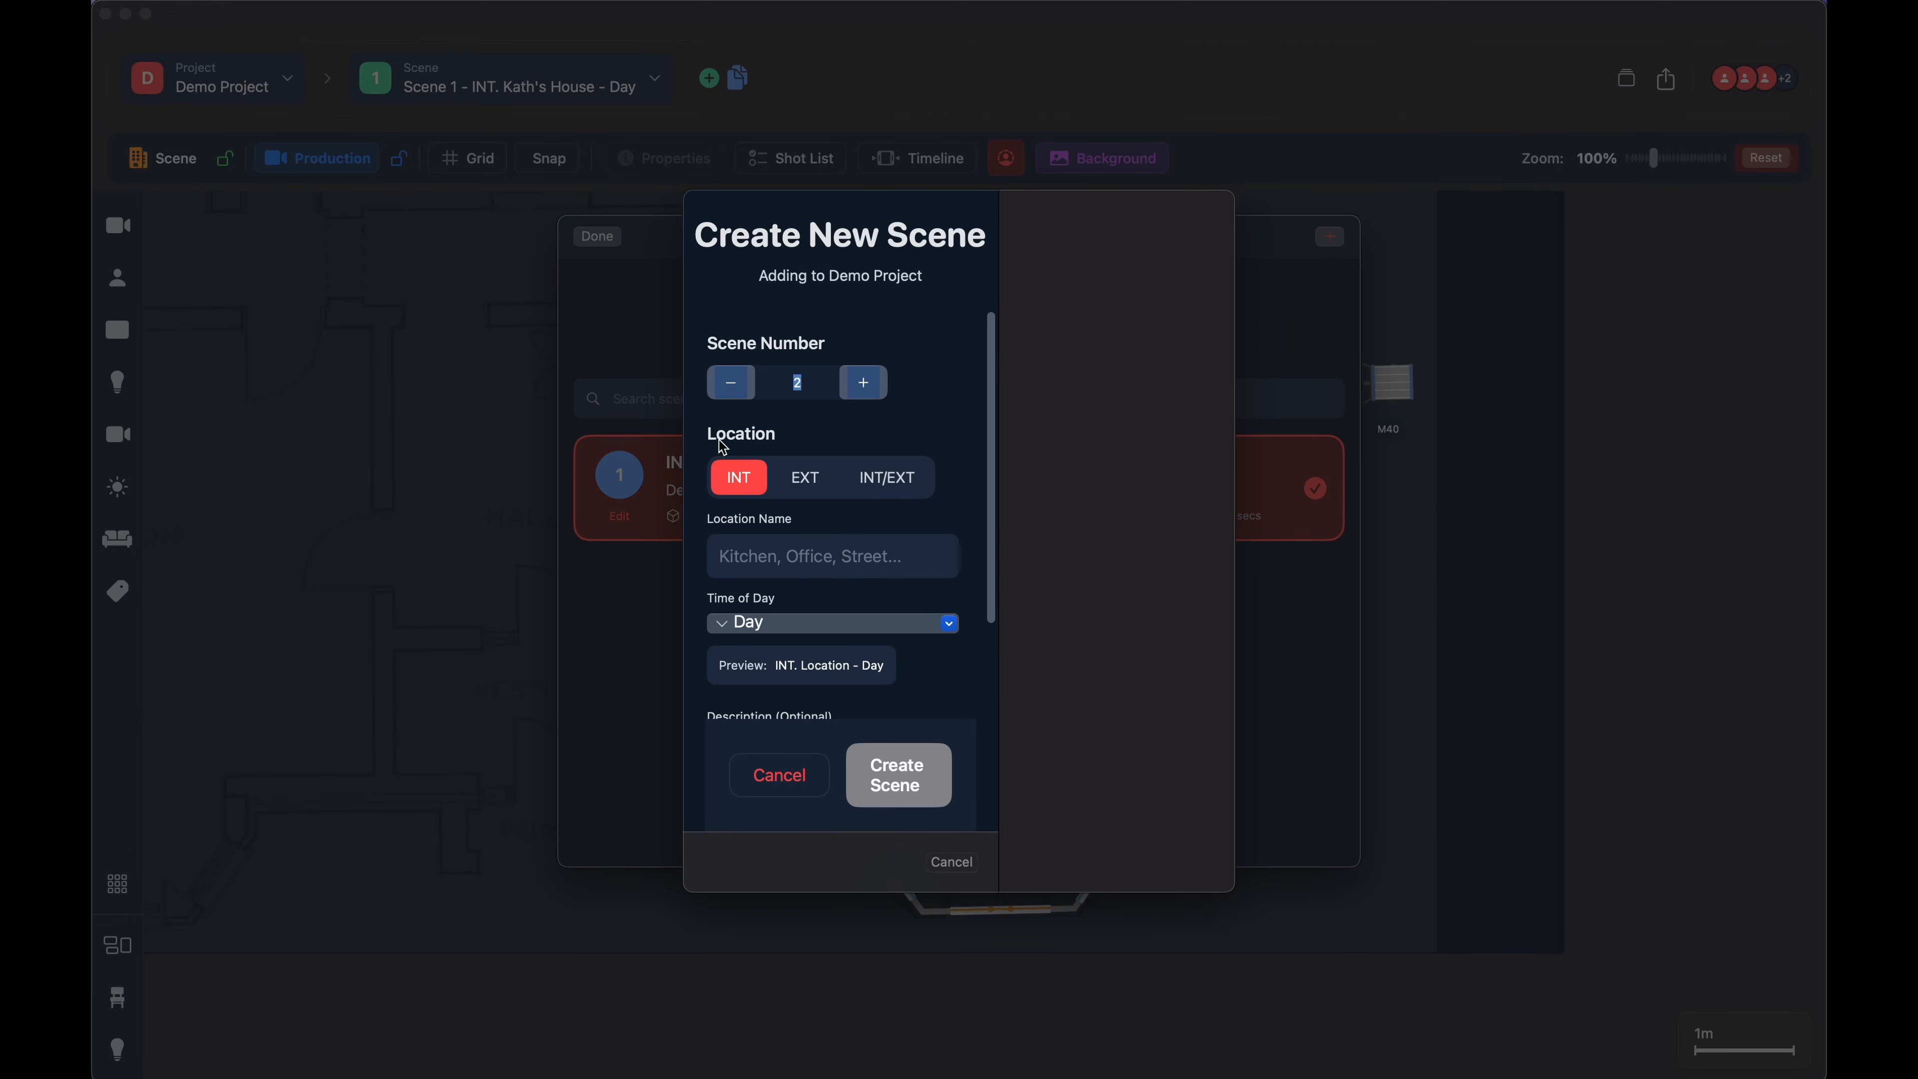
scroll(933, 627, "down", 3)
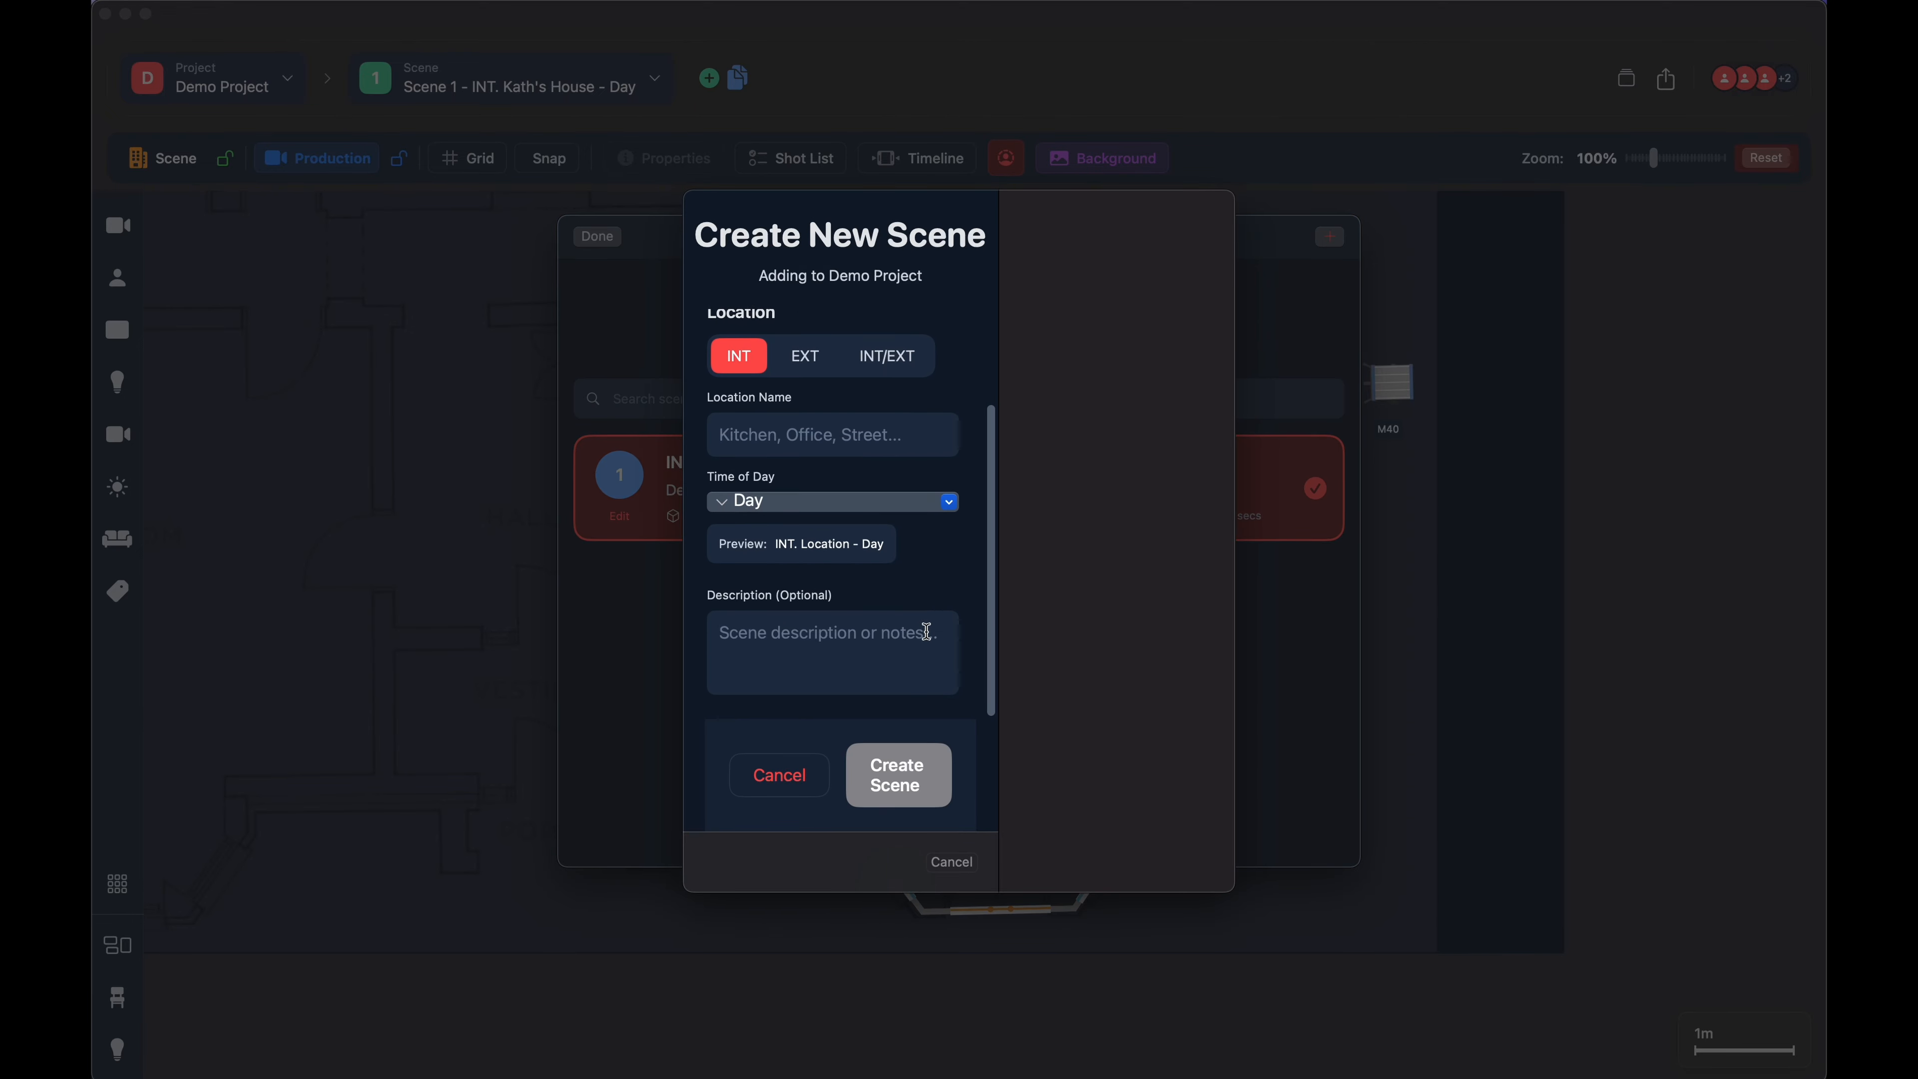
scroll(925, 627, "up", 3)
scroll(929, 559, "down", 3)
scroll(880, 597, "up", 3)
scroll(882, 582, "down", 3)
scroll(882, 572, "up", 3)
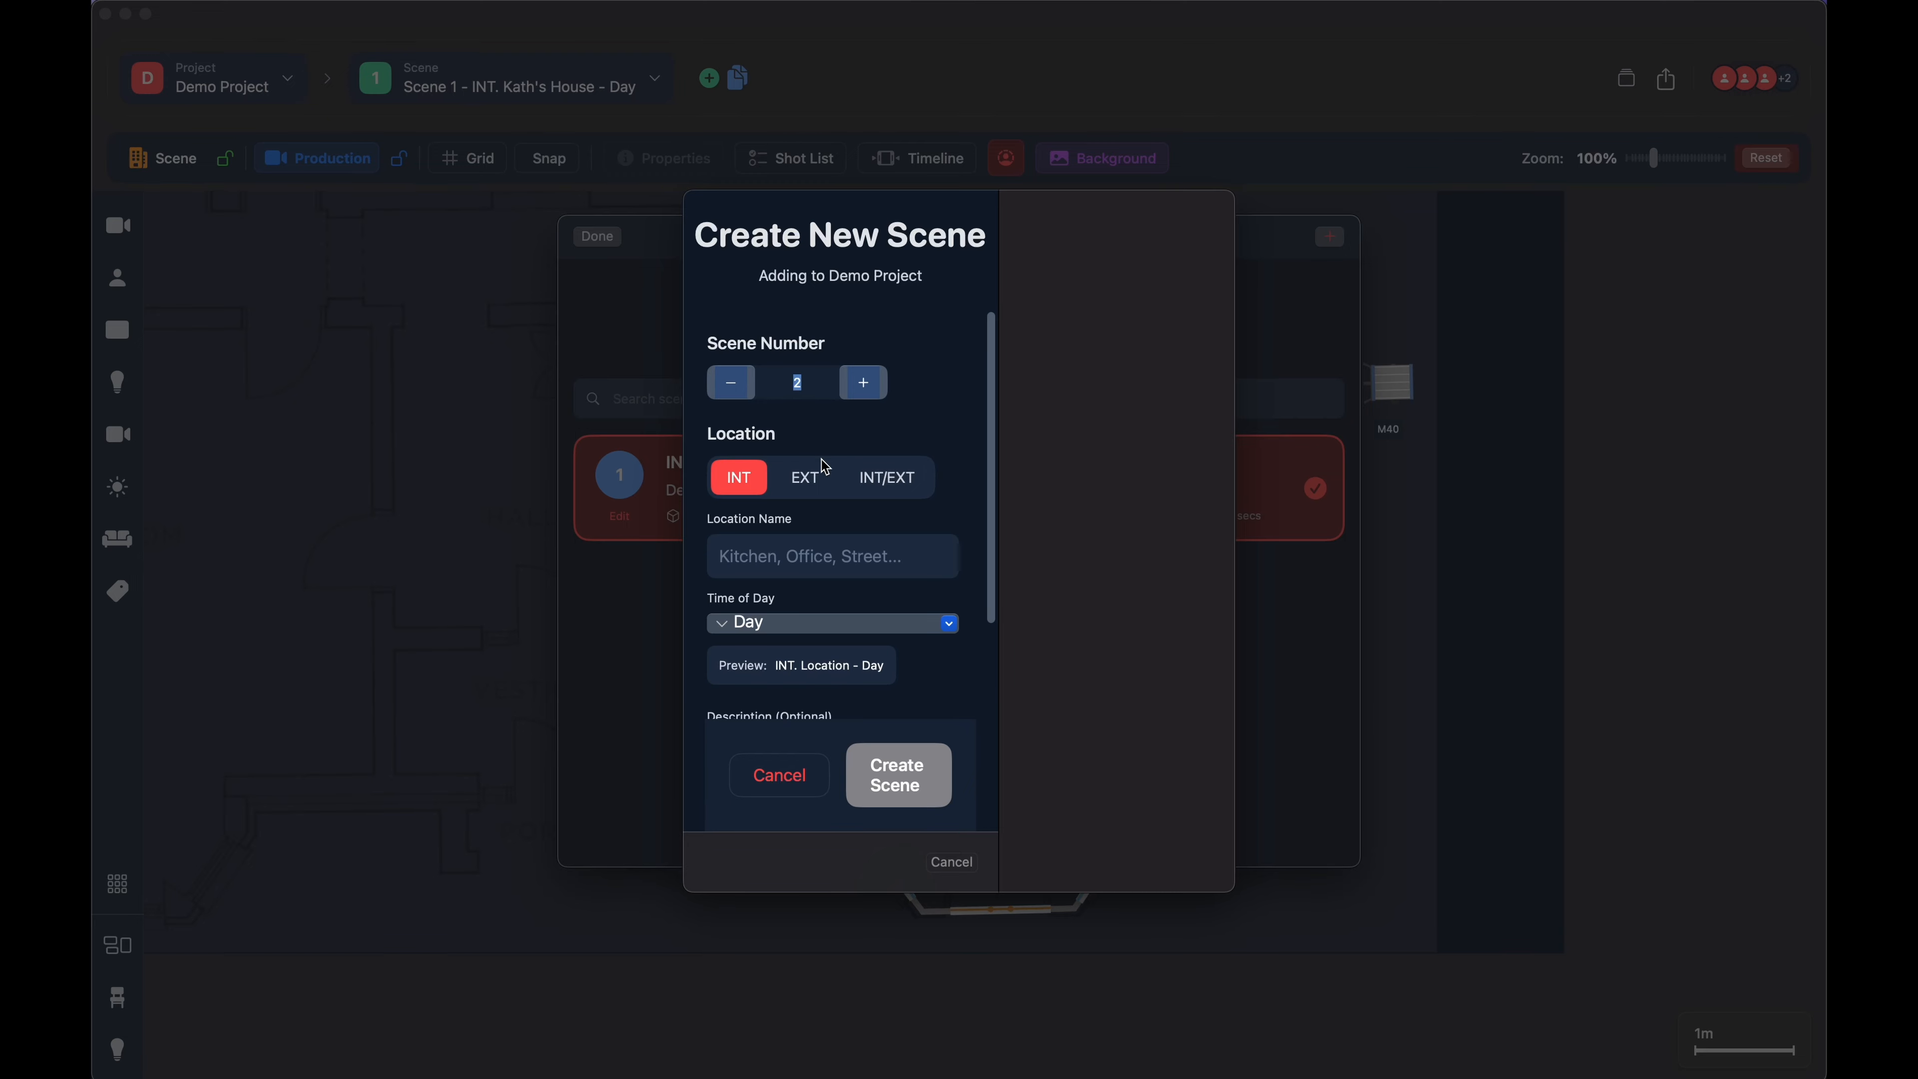
scroll(777, 484, "down", 3)
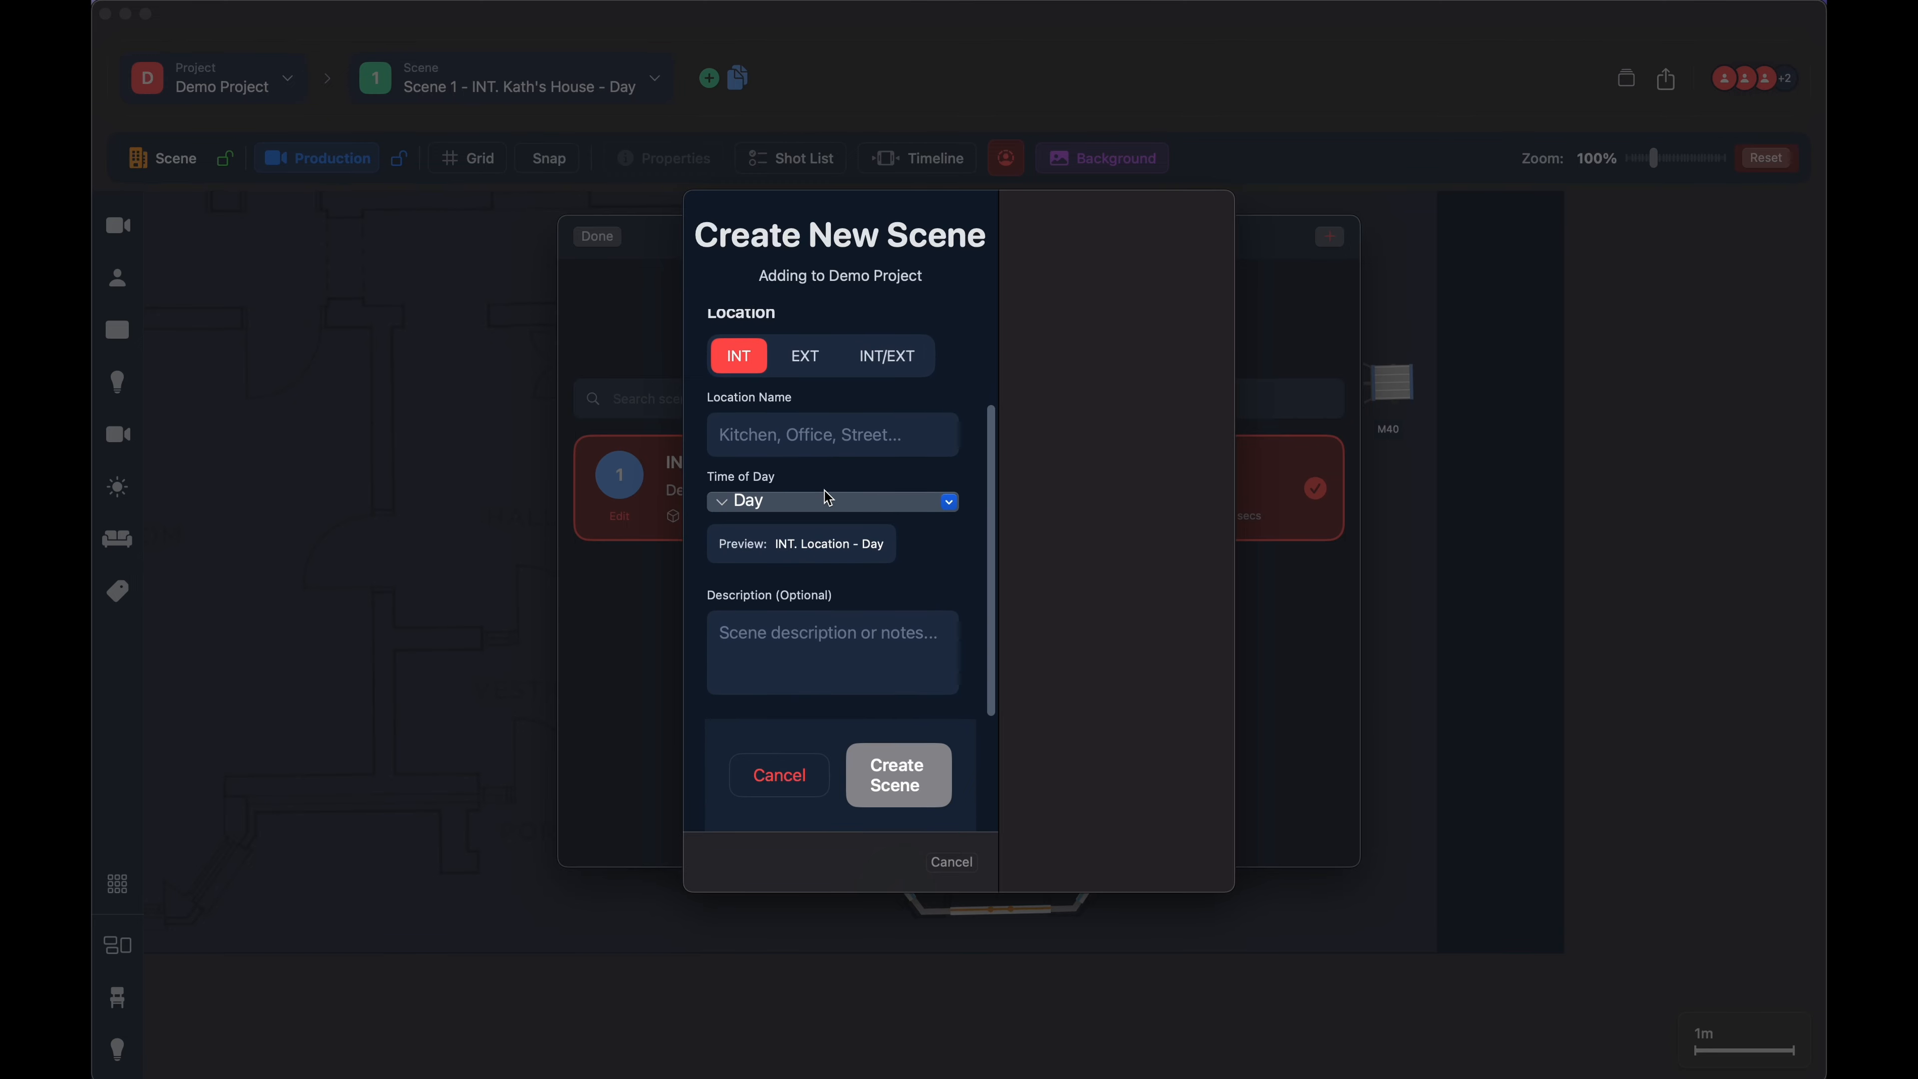
left_click(783, 444)
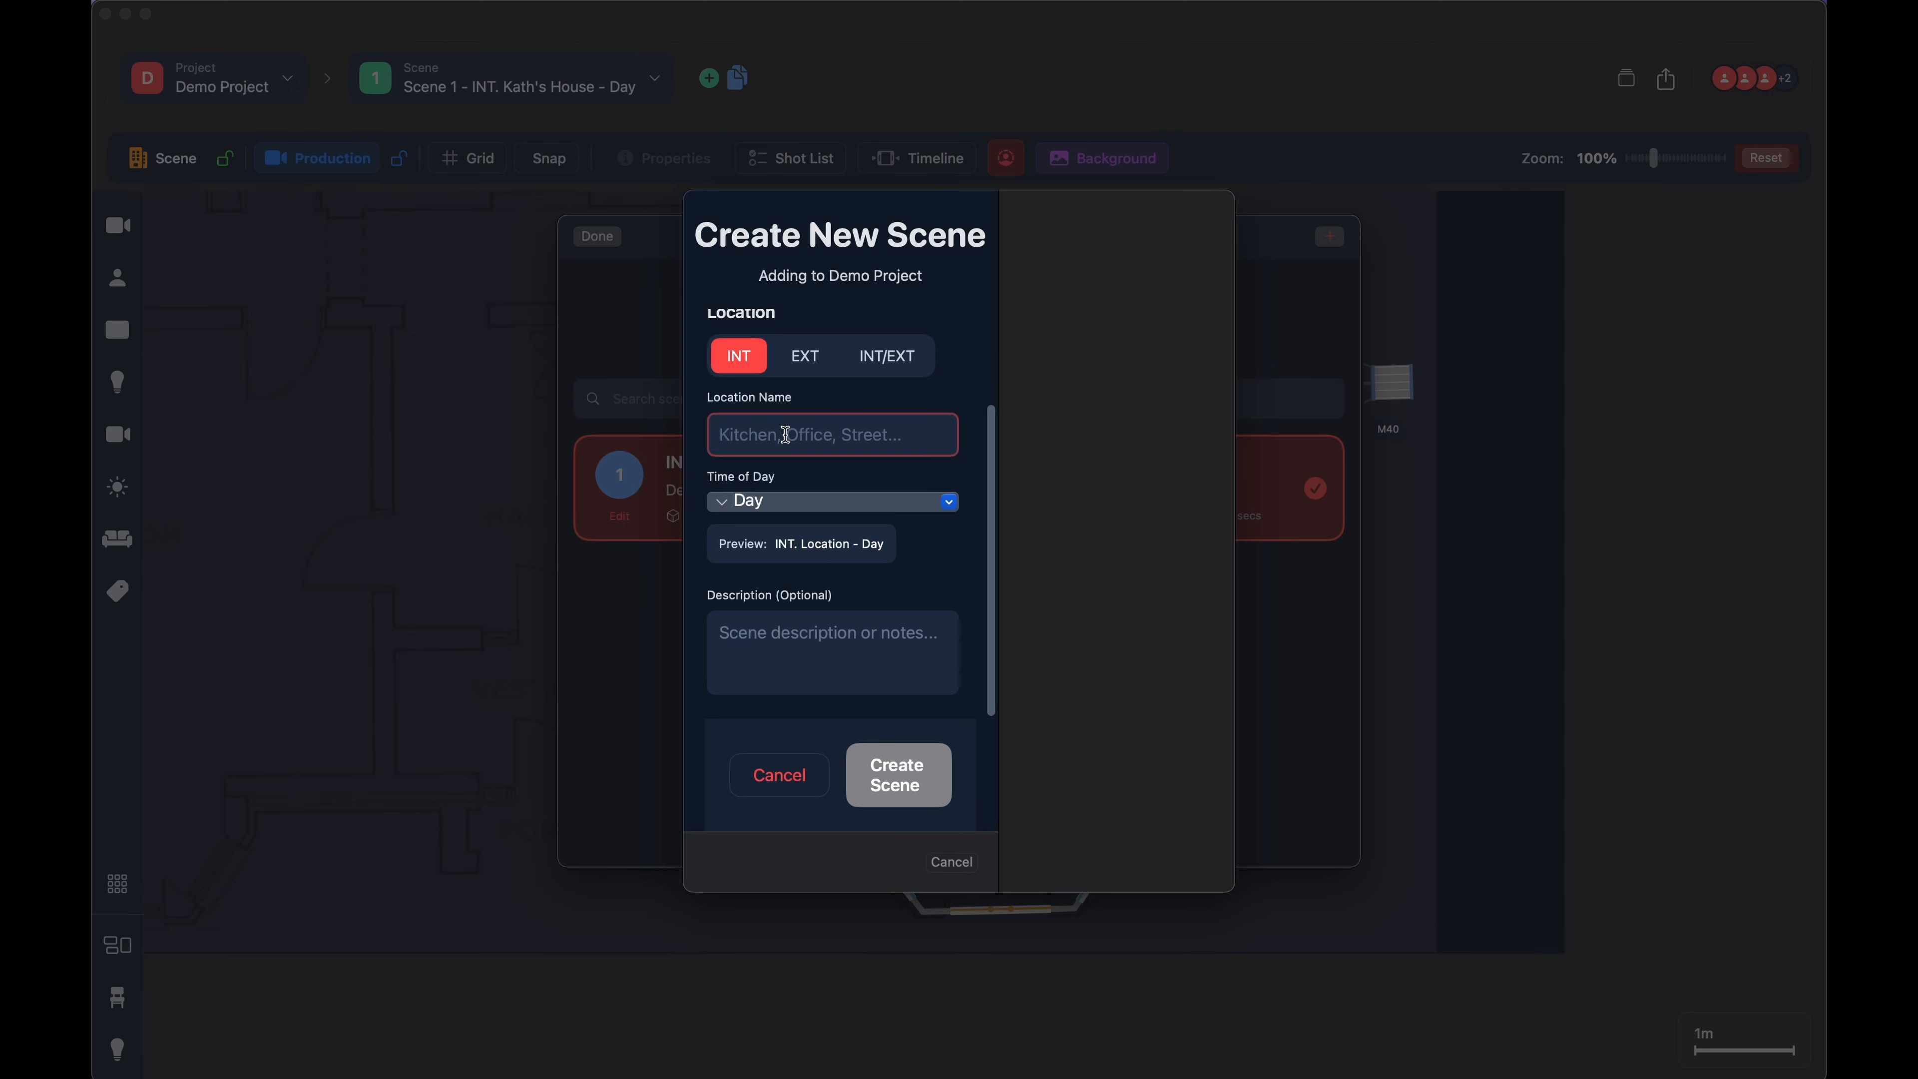
type("Kitchen")
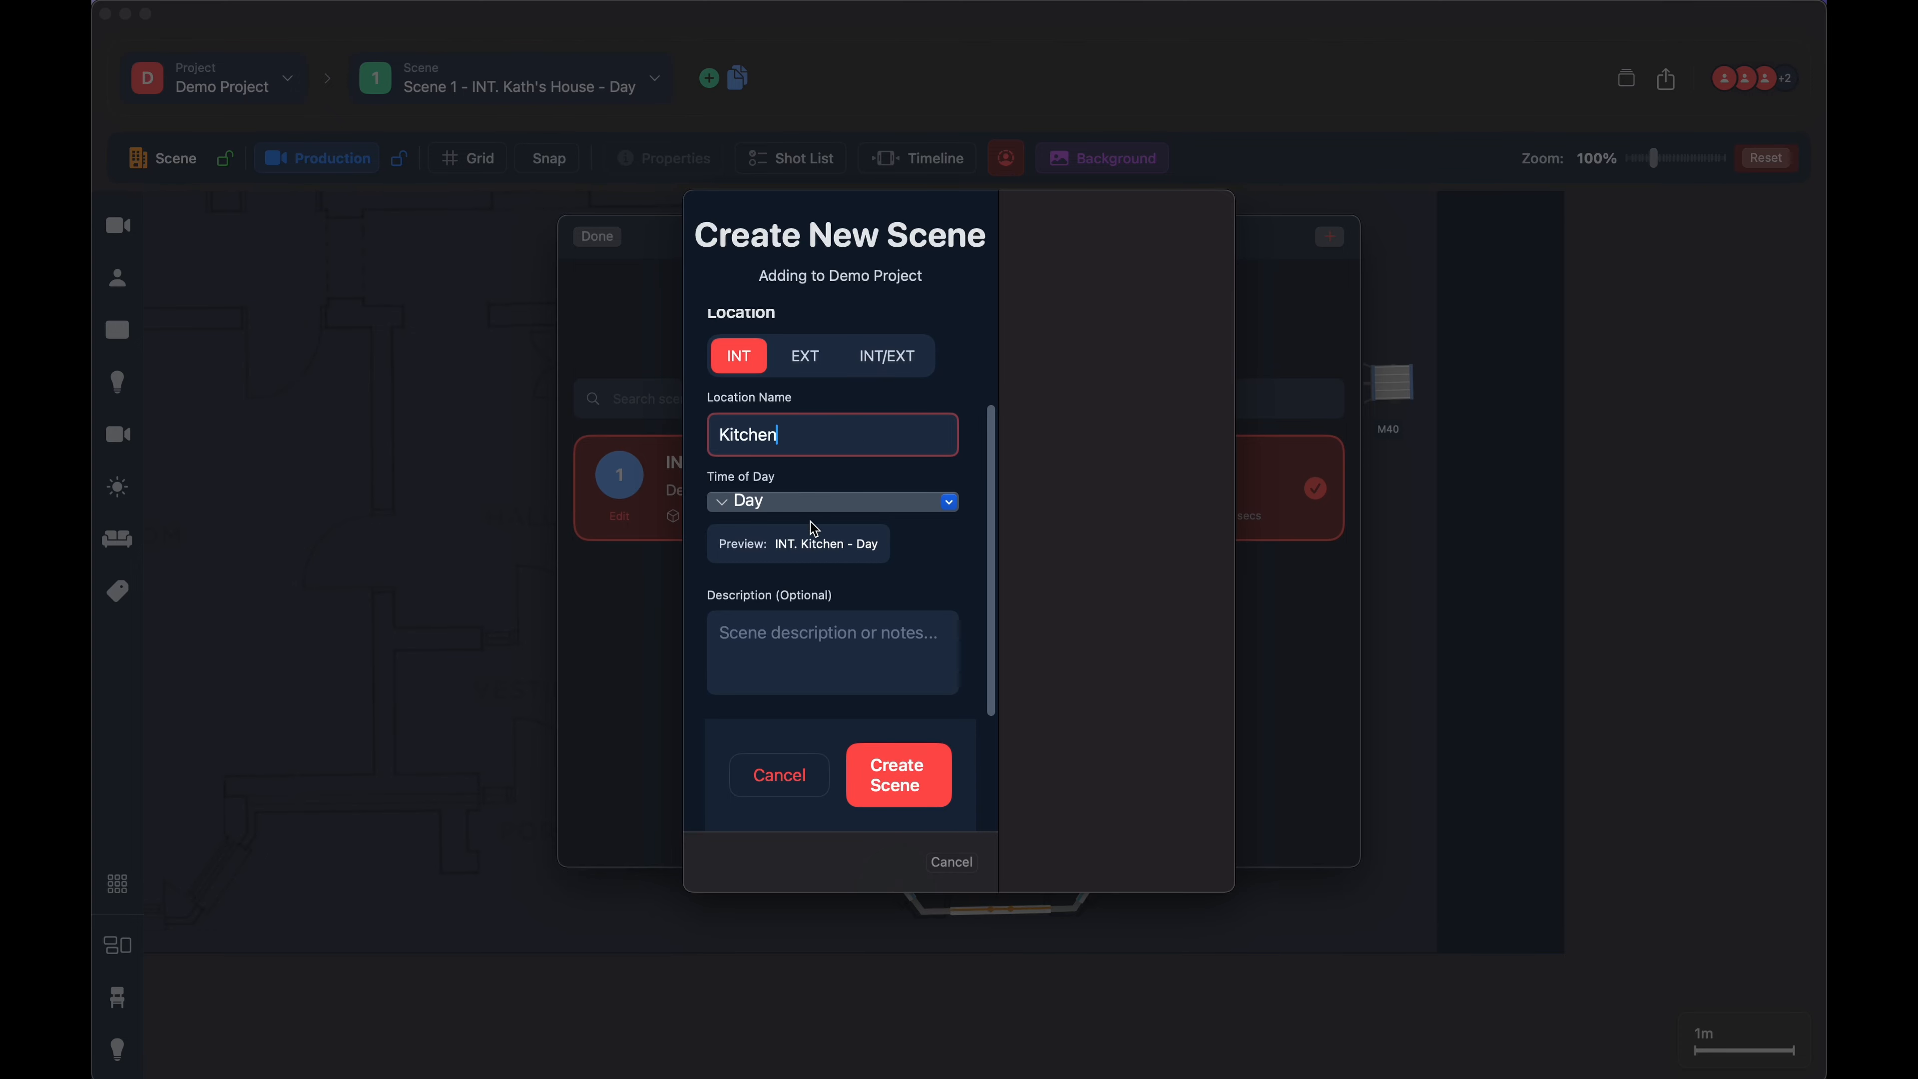
- Set the new scene's time of day to Night and create it without a description
left_click(784, 501)
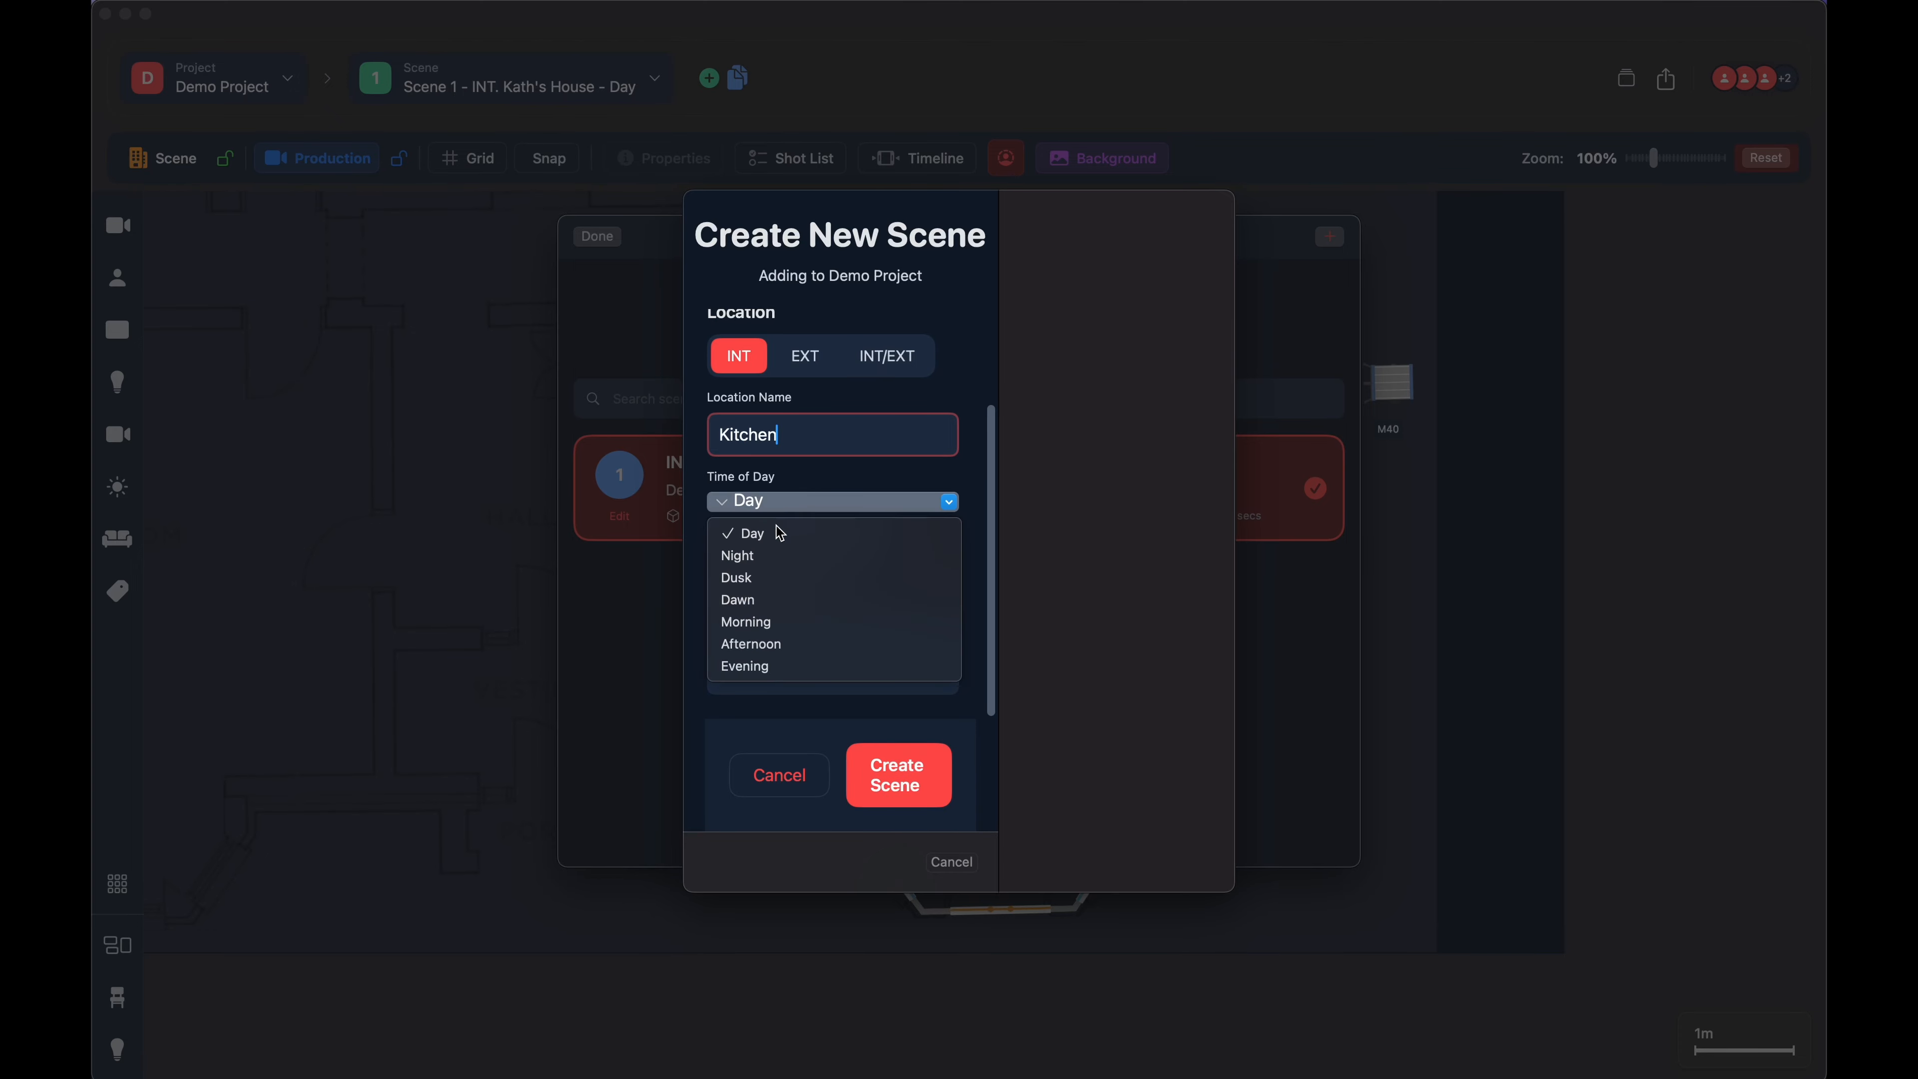
left_click(770, 563)
left_click(791, 652)
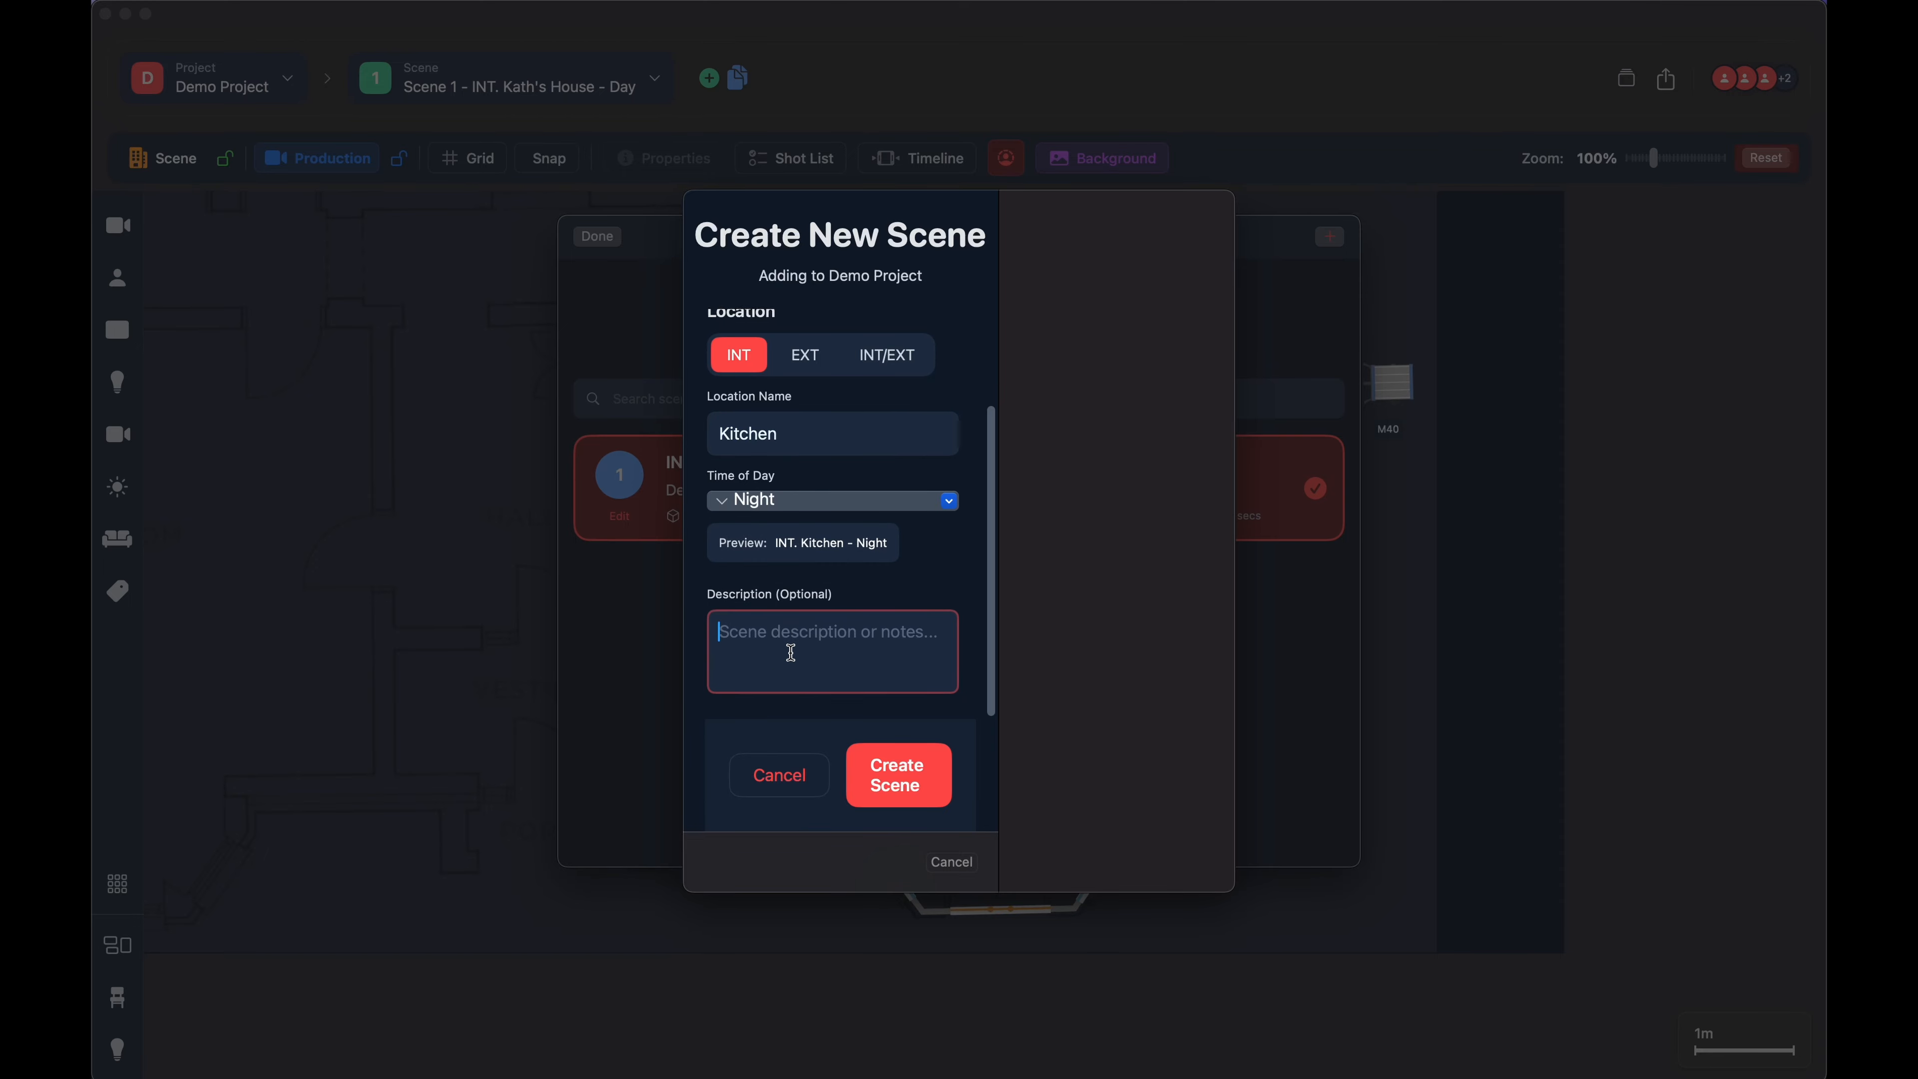
left_click(898, 775)
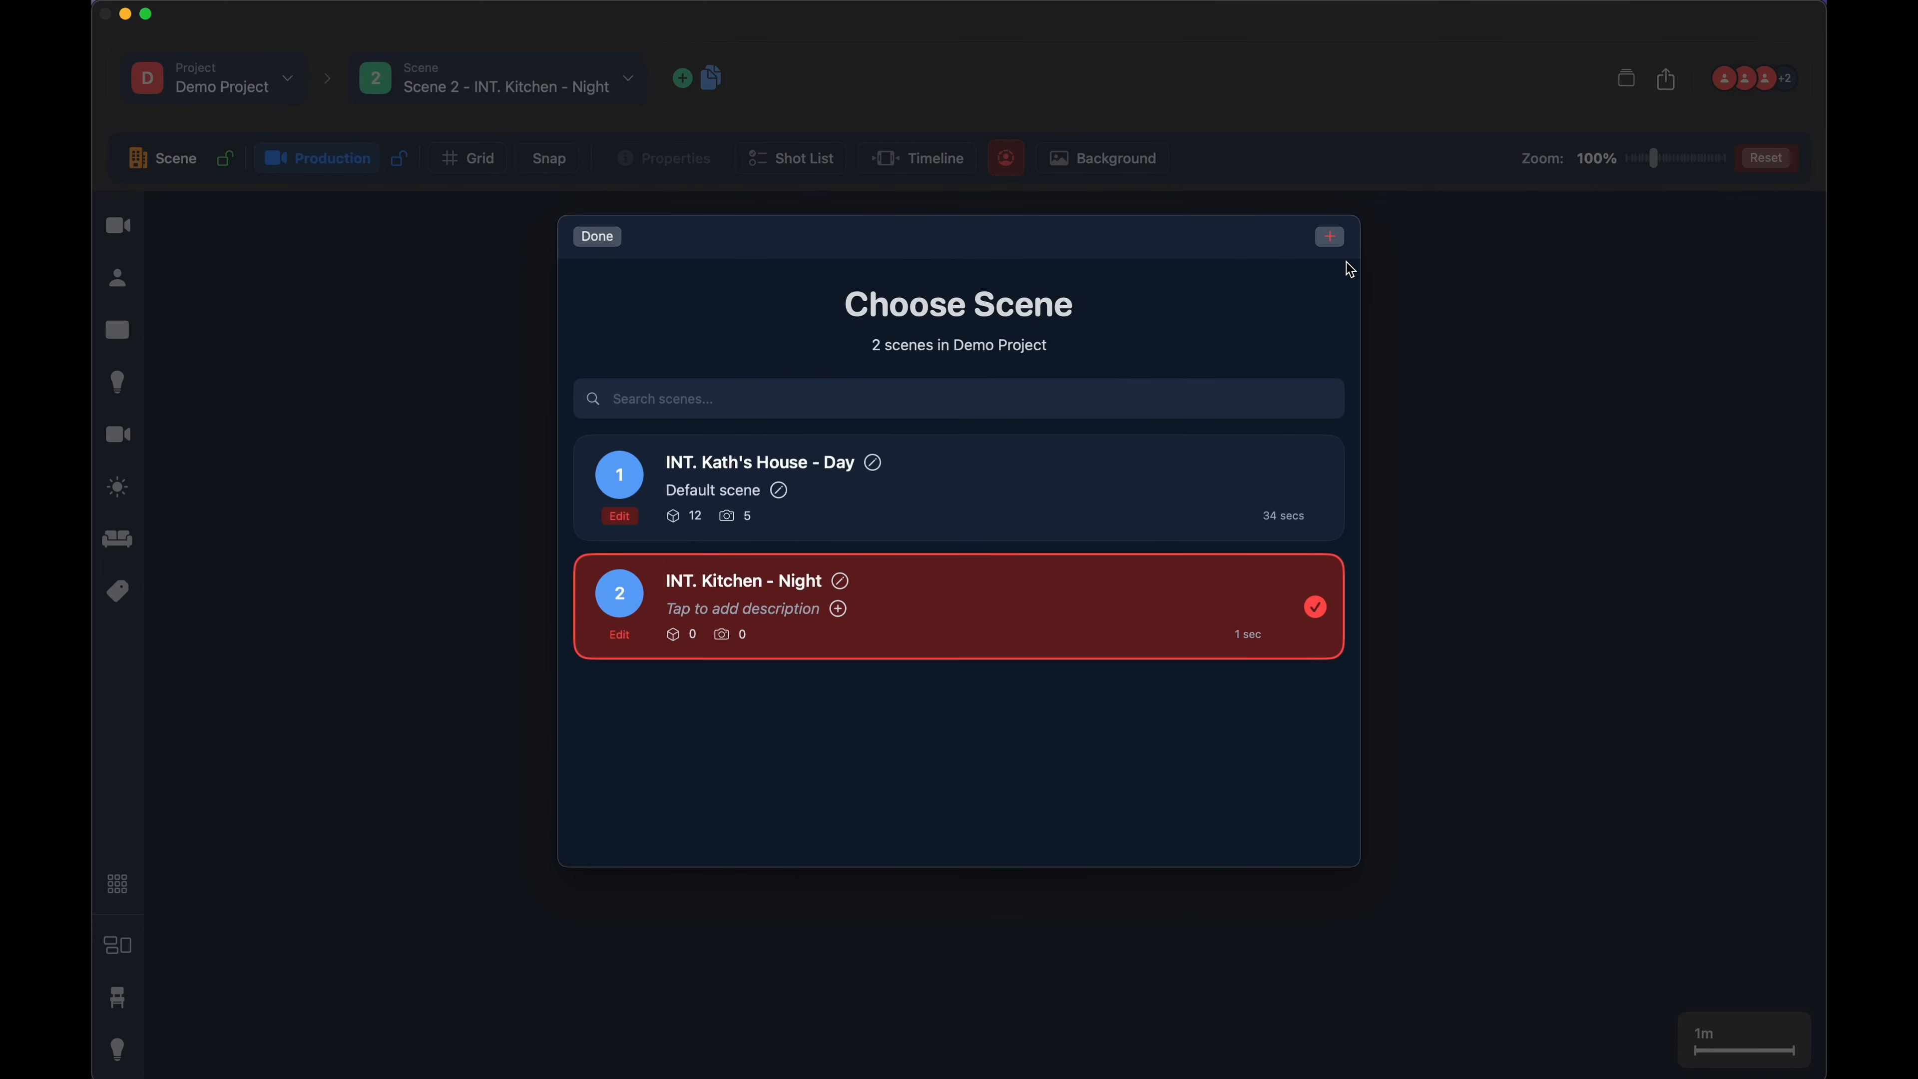
- Switch back to scene 1 and duplicate it with all its contents
left_click(971, 473)
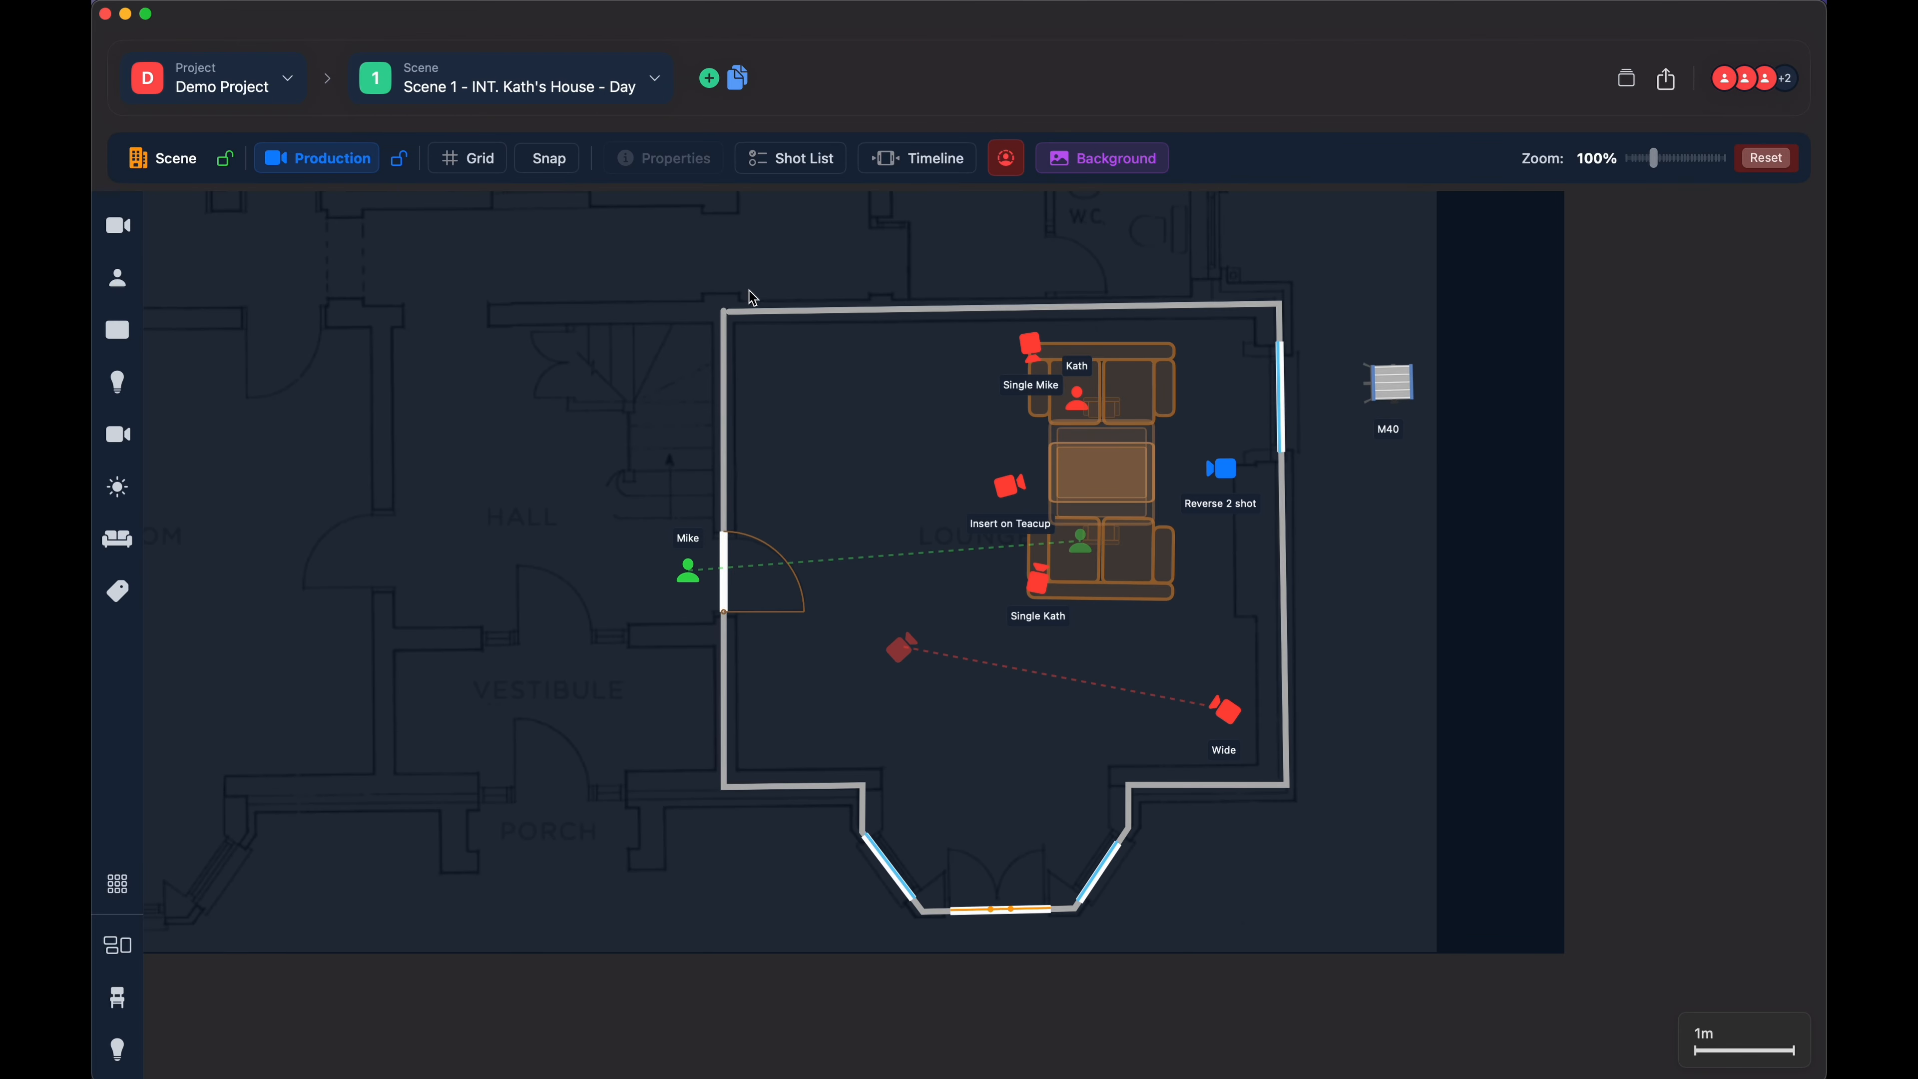
left_click(734, 87)
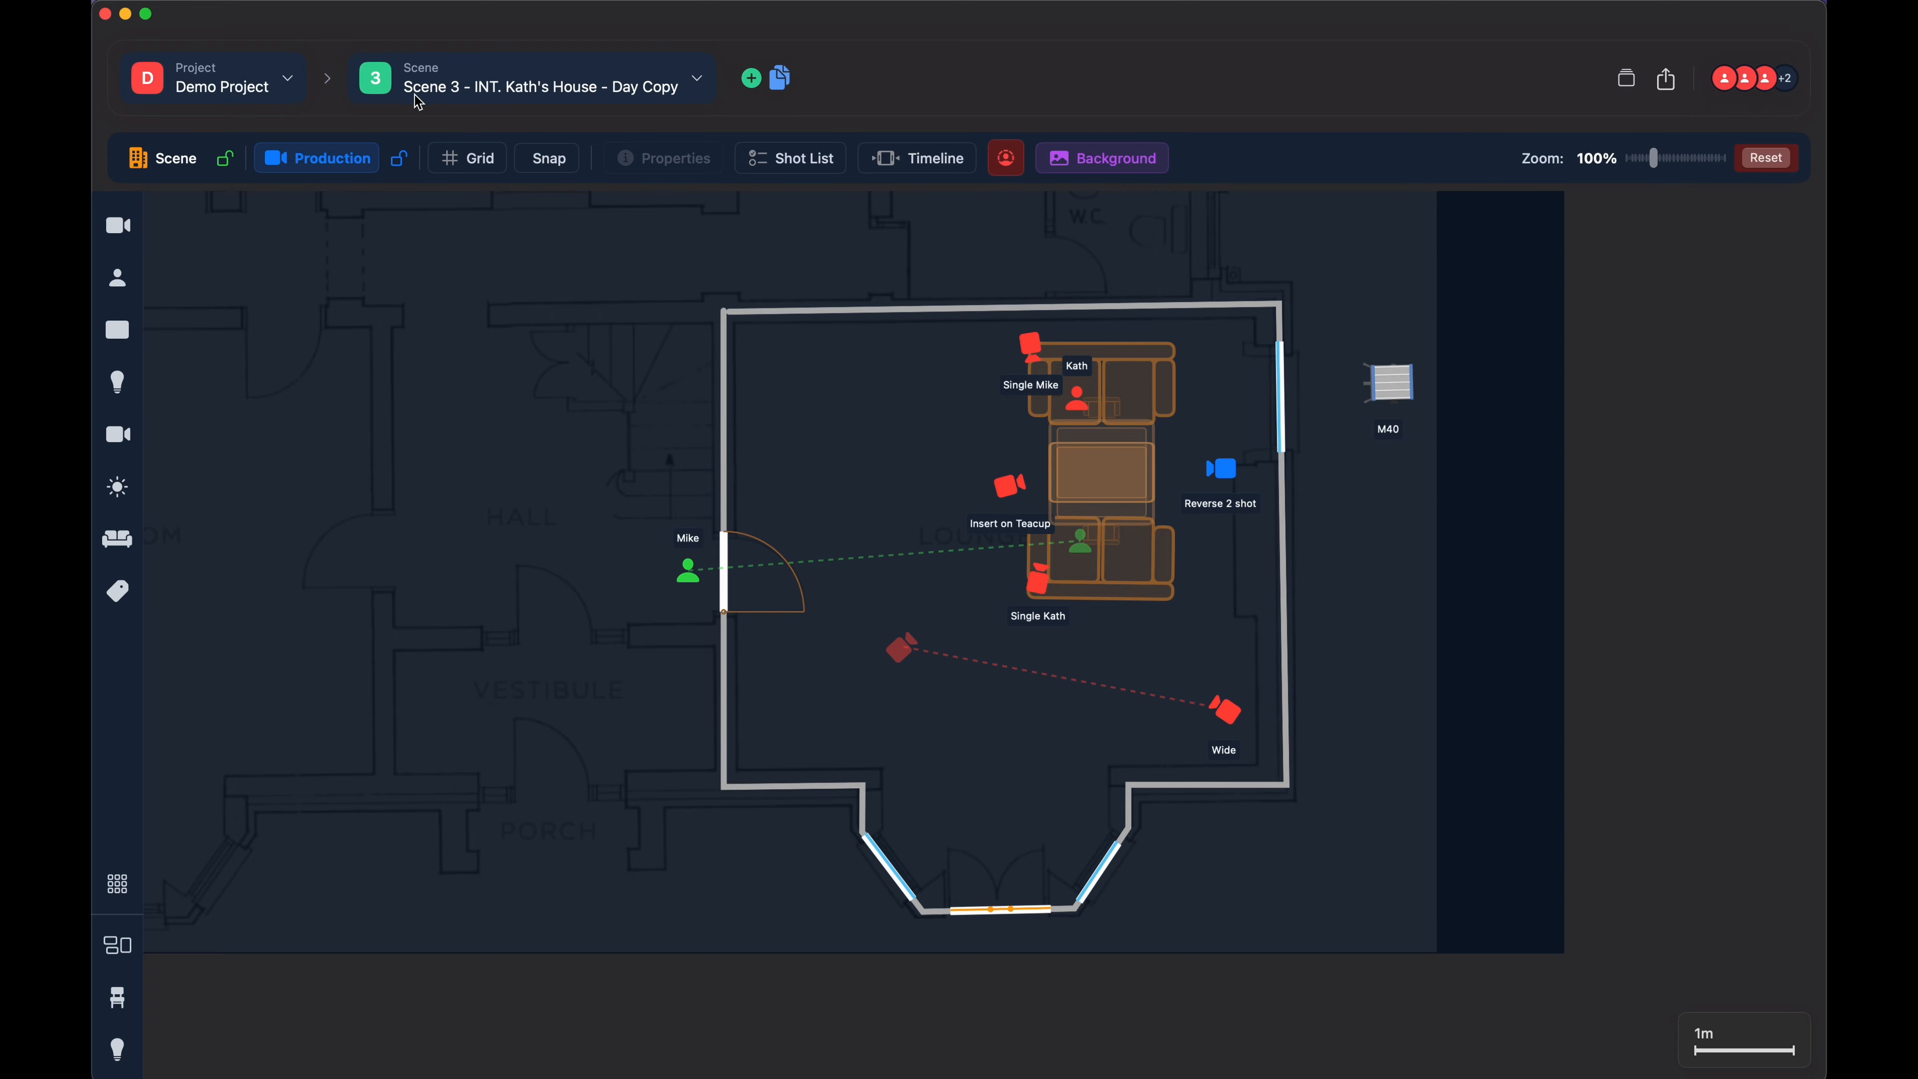
- Renumber the duplicated house scene as 2 and the Kitchen scene as 3, and close the scene list
left_click(695, 81)
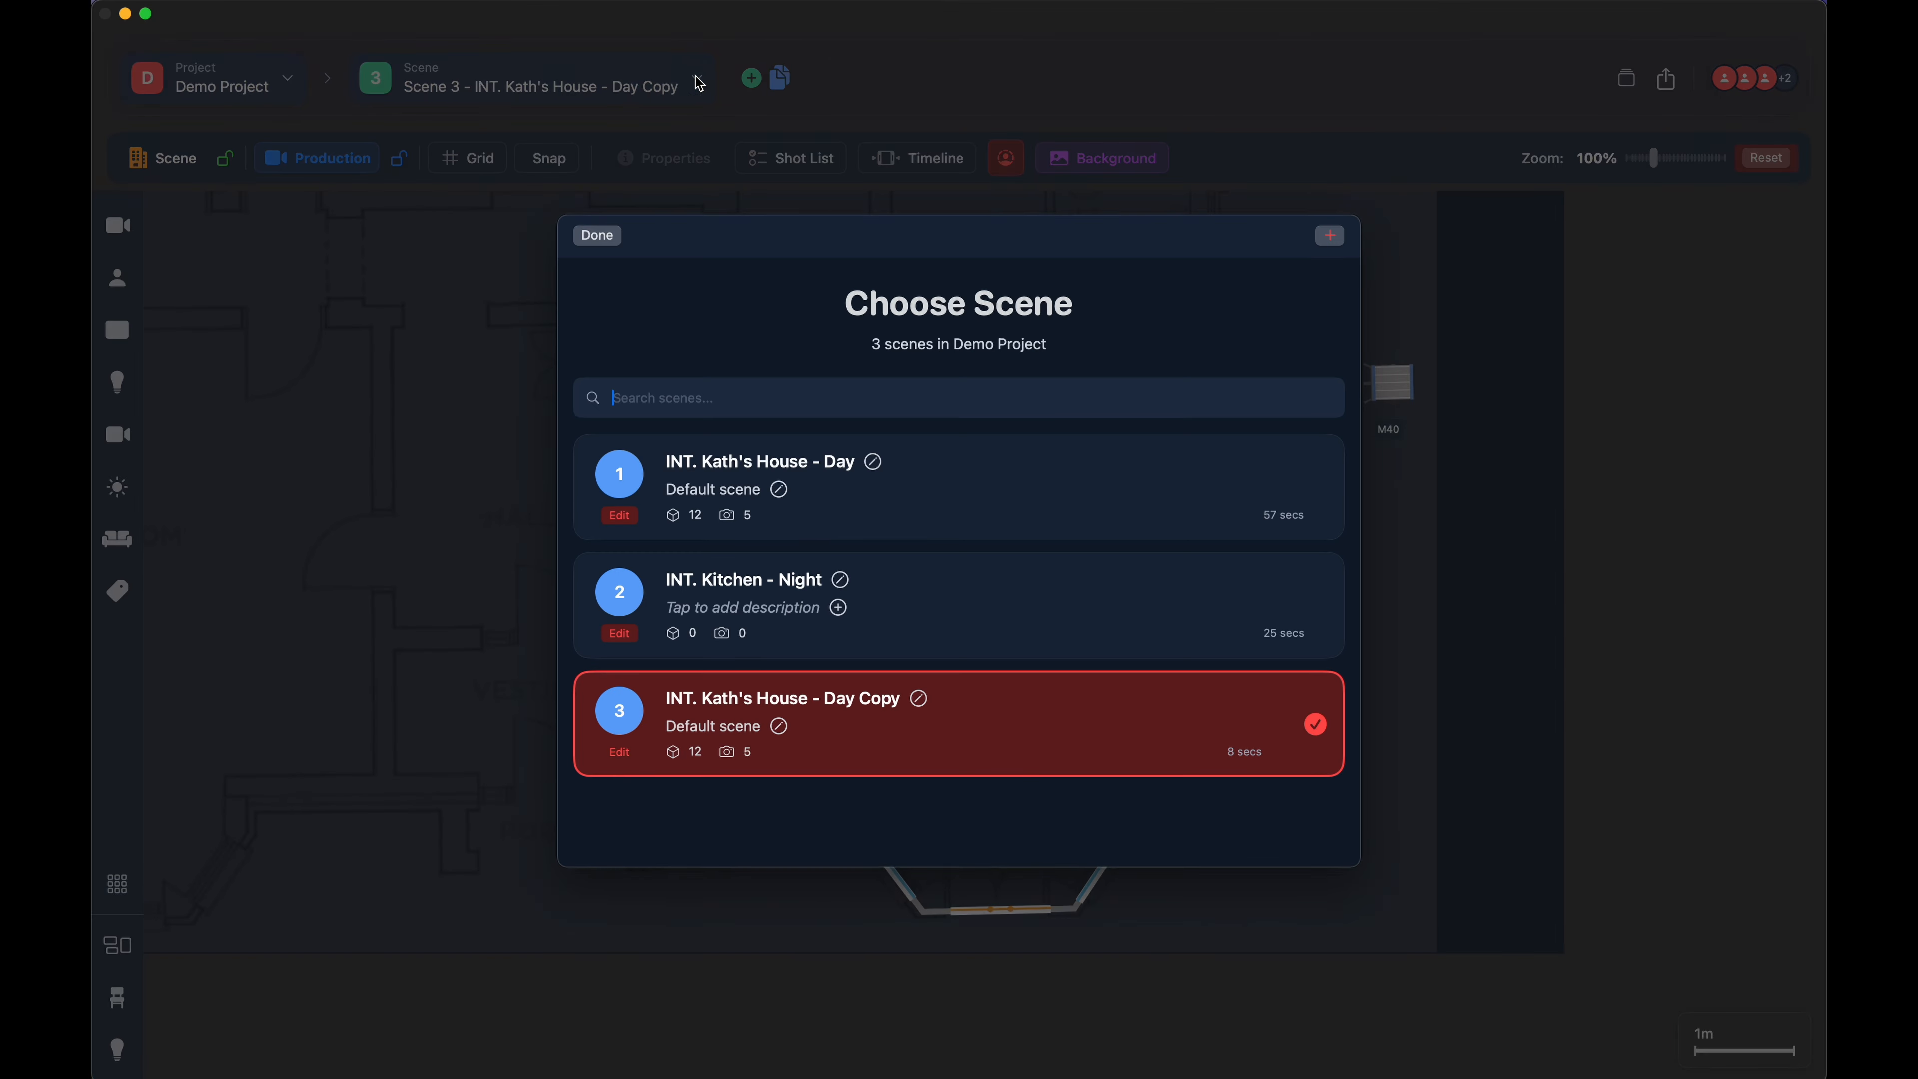
left_click(619, 753)
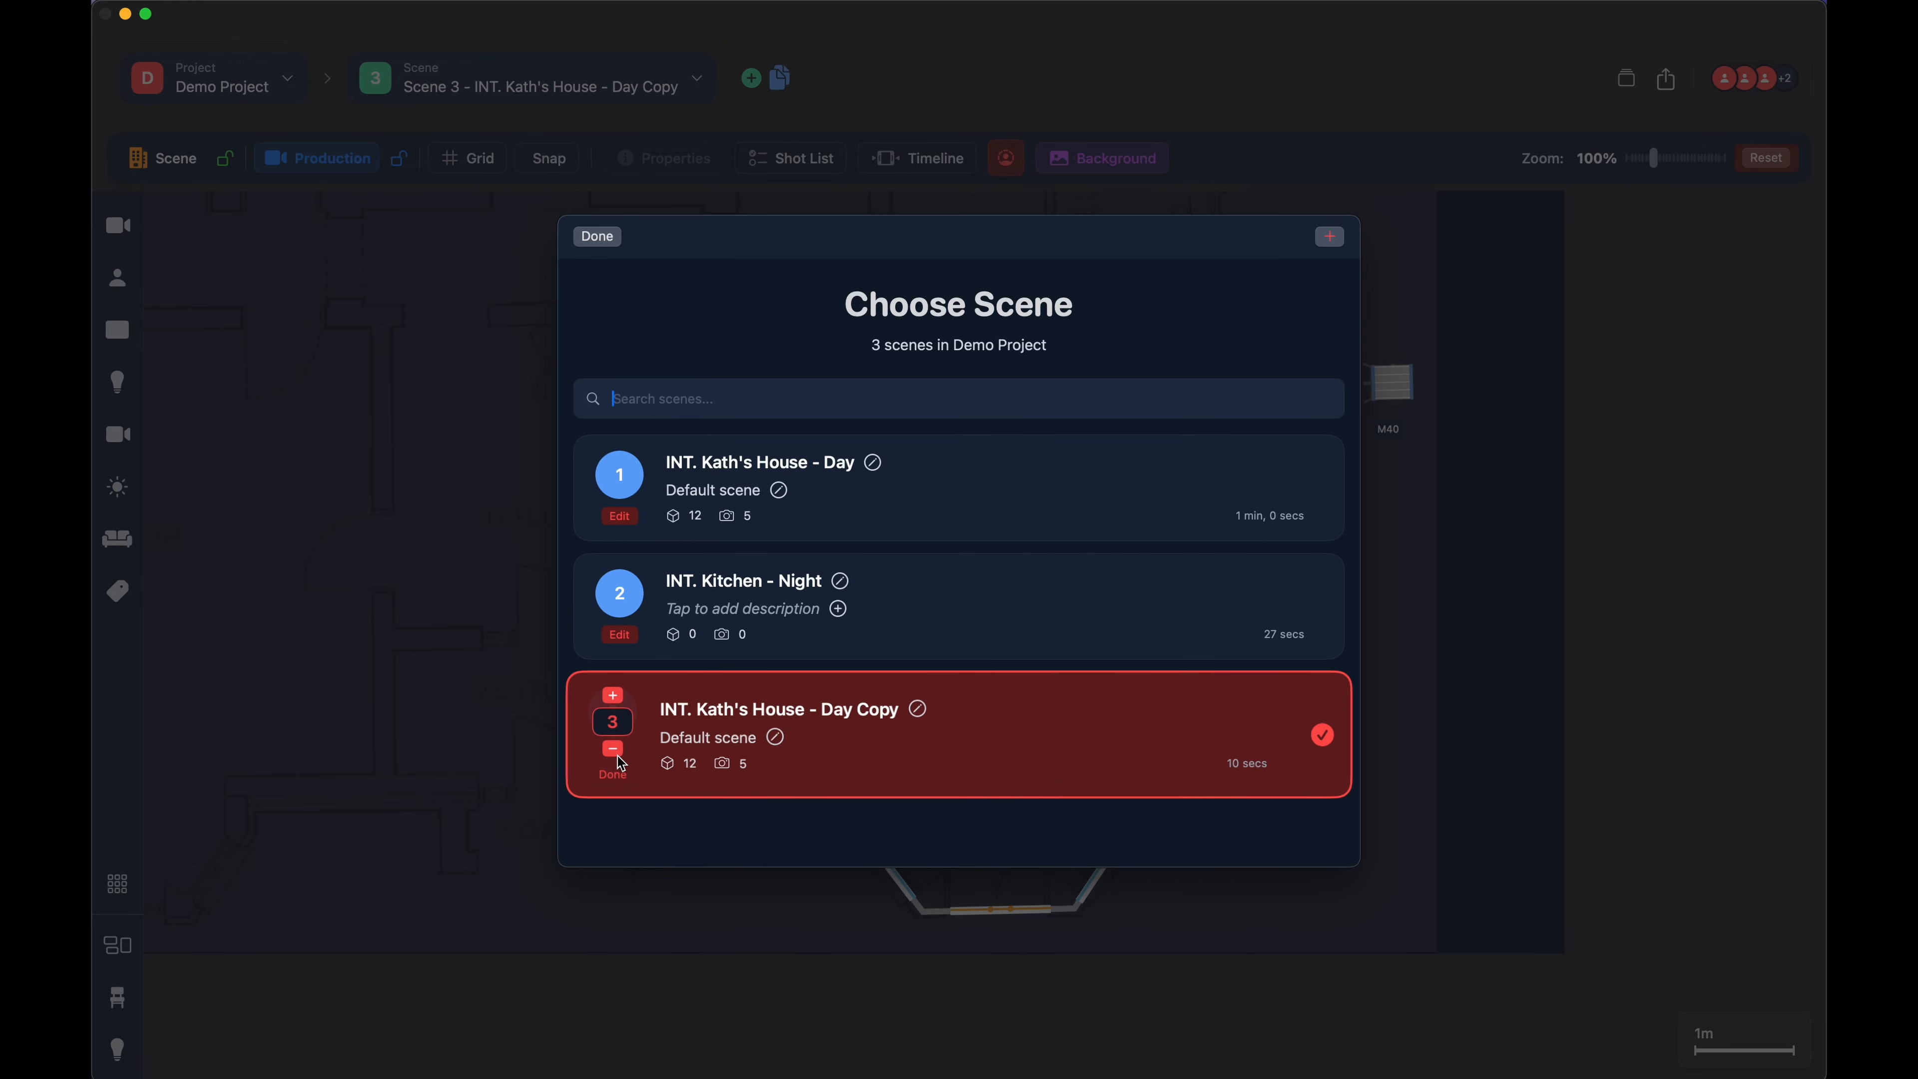
left_click(613, 747)
left_click(619, 635)
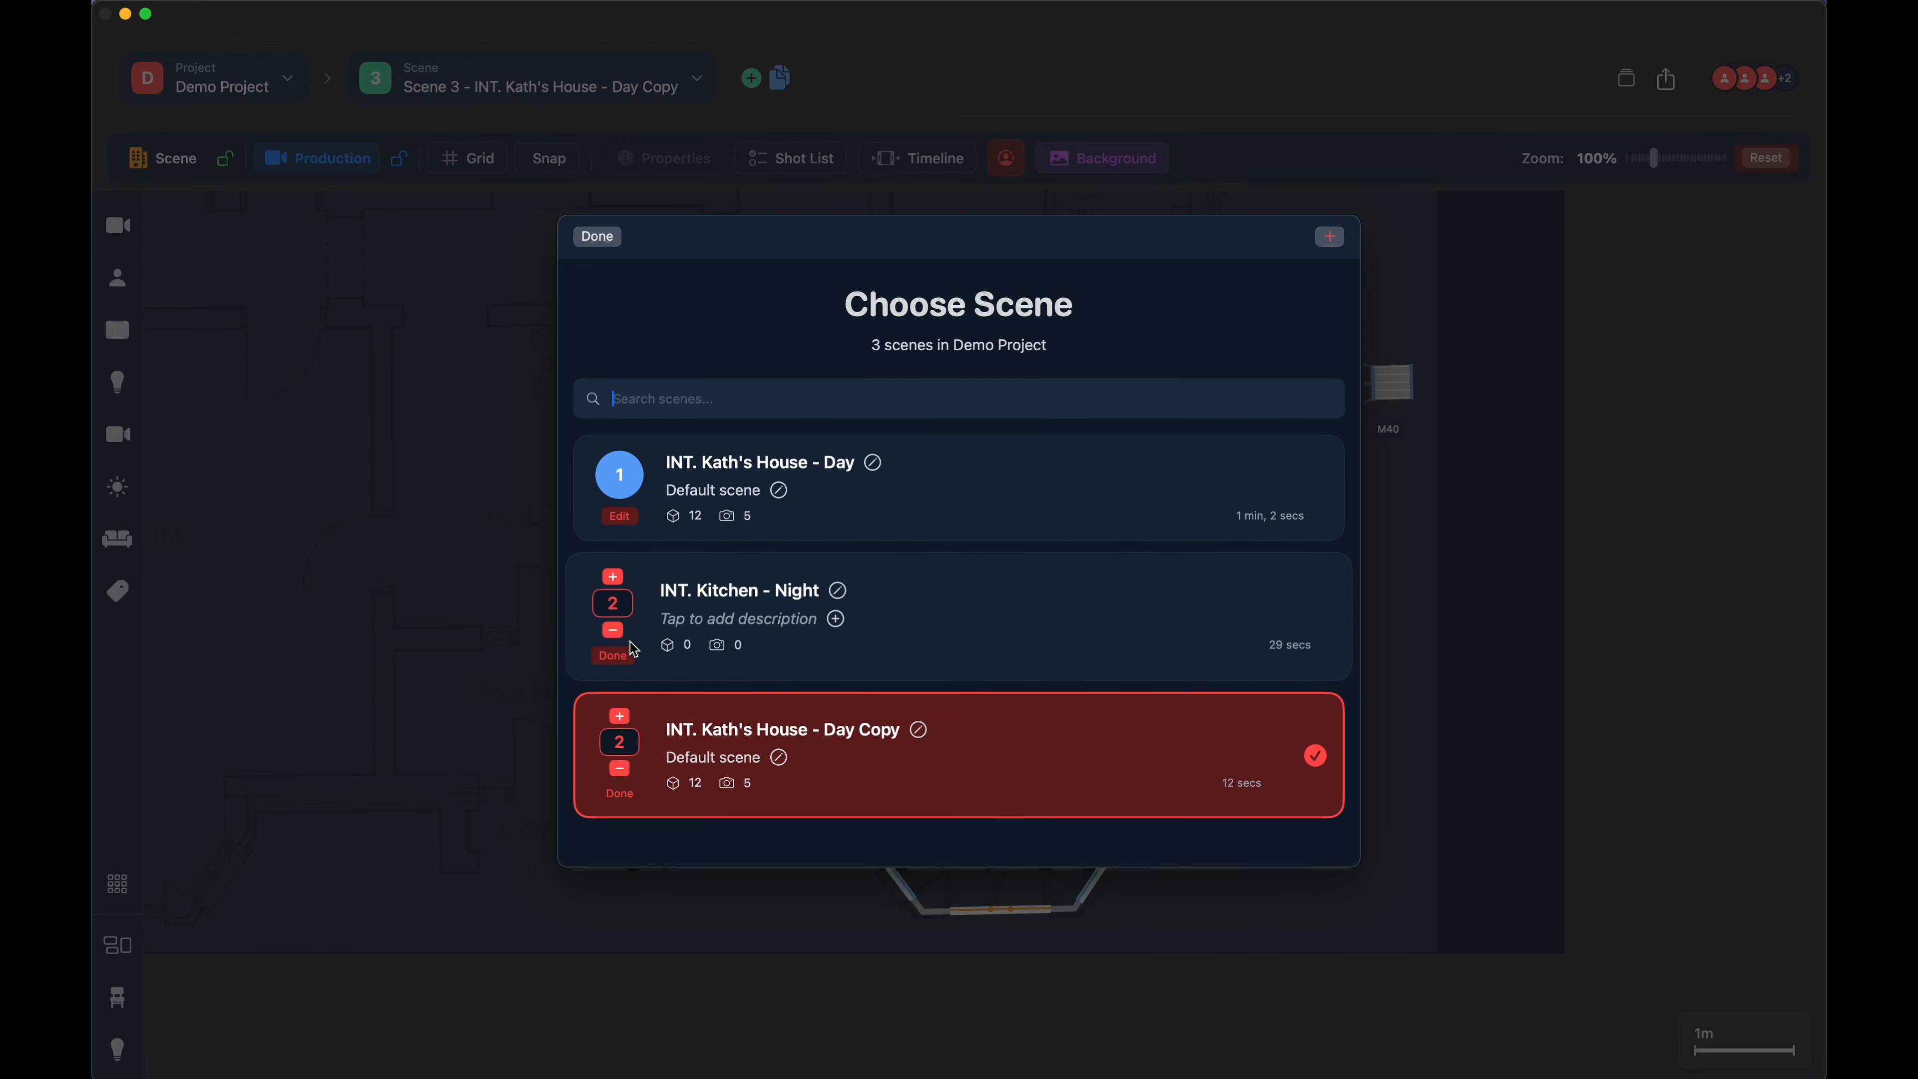
left_click(613, 579)
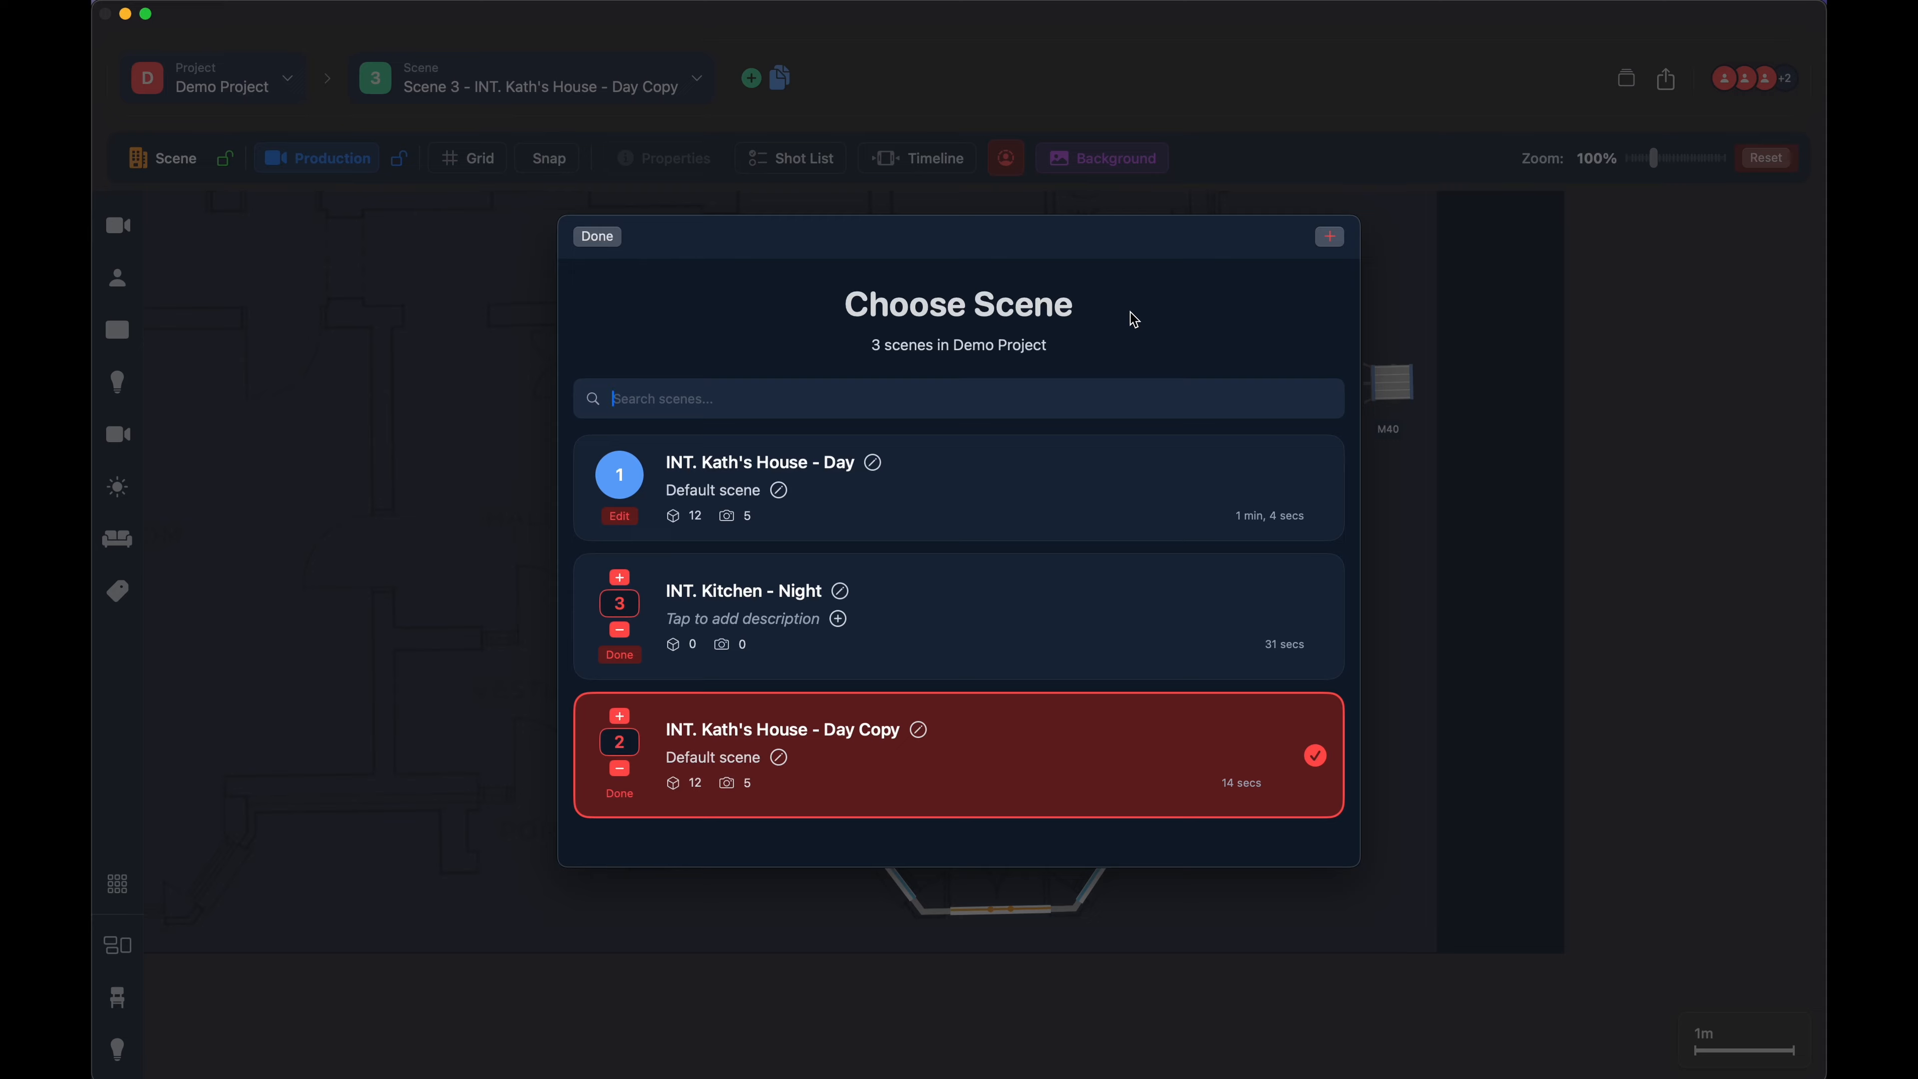
left_click(611, 240)
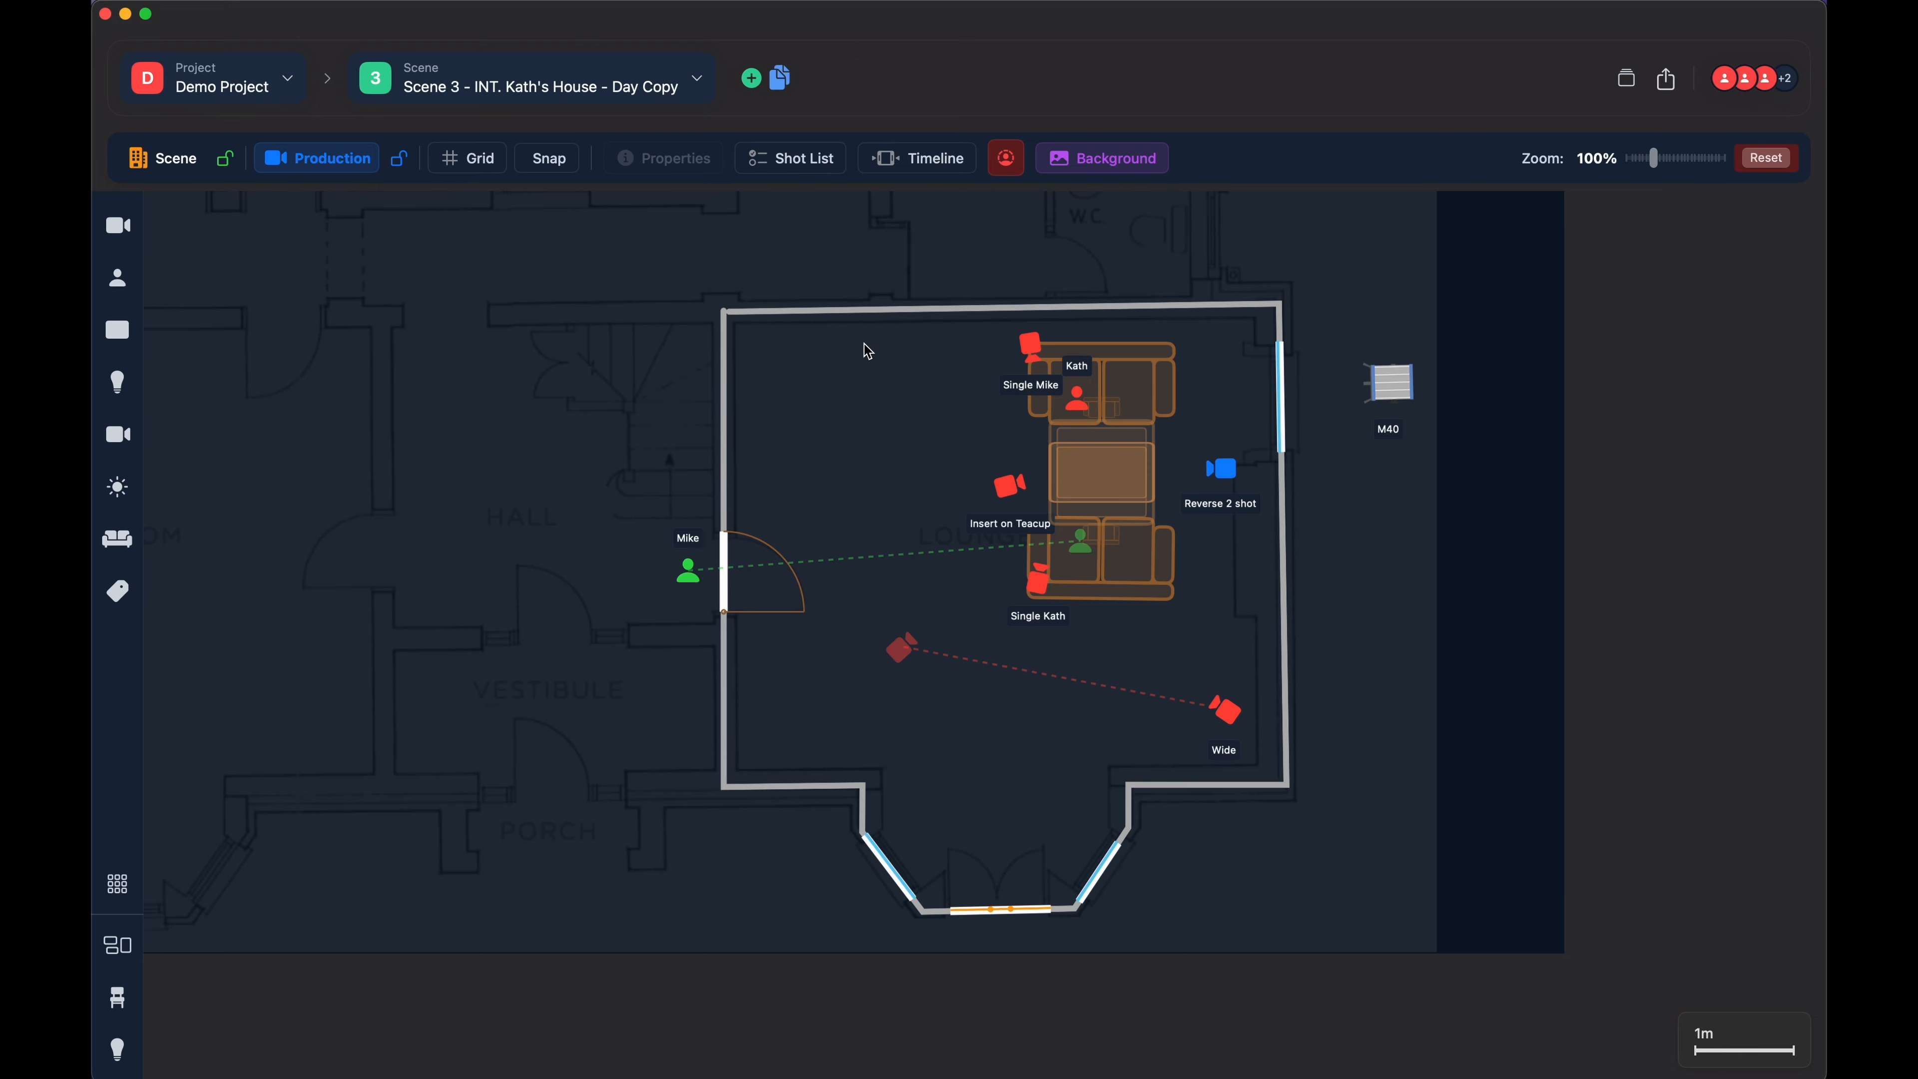
- Switch from the duplicated scene back to scene 1, INT. Kath's House - Day
left_click(1031, 349)
left_click(918, 462)
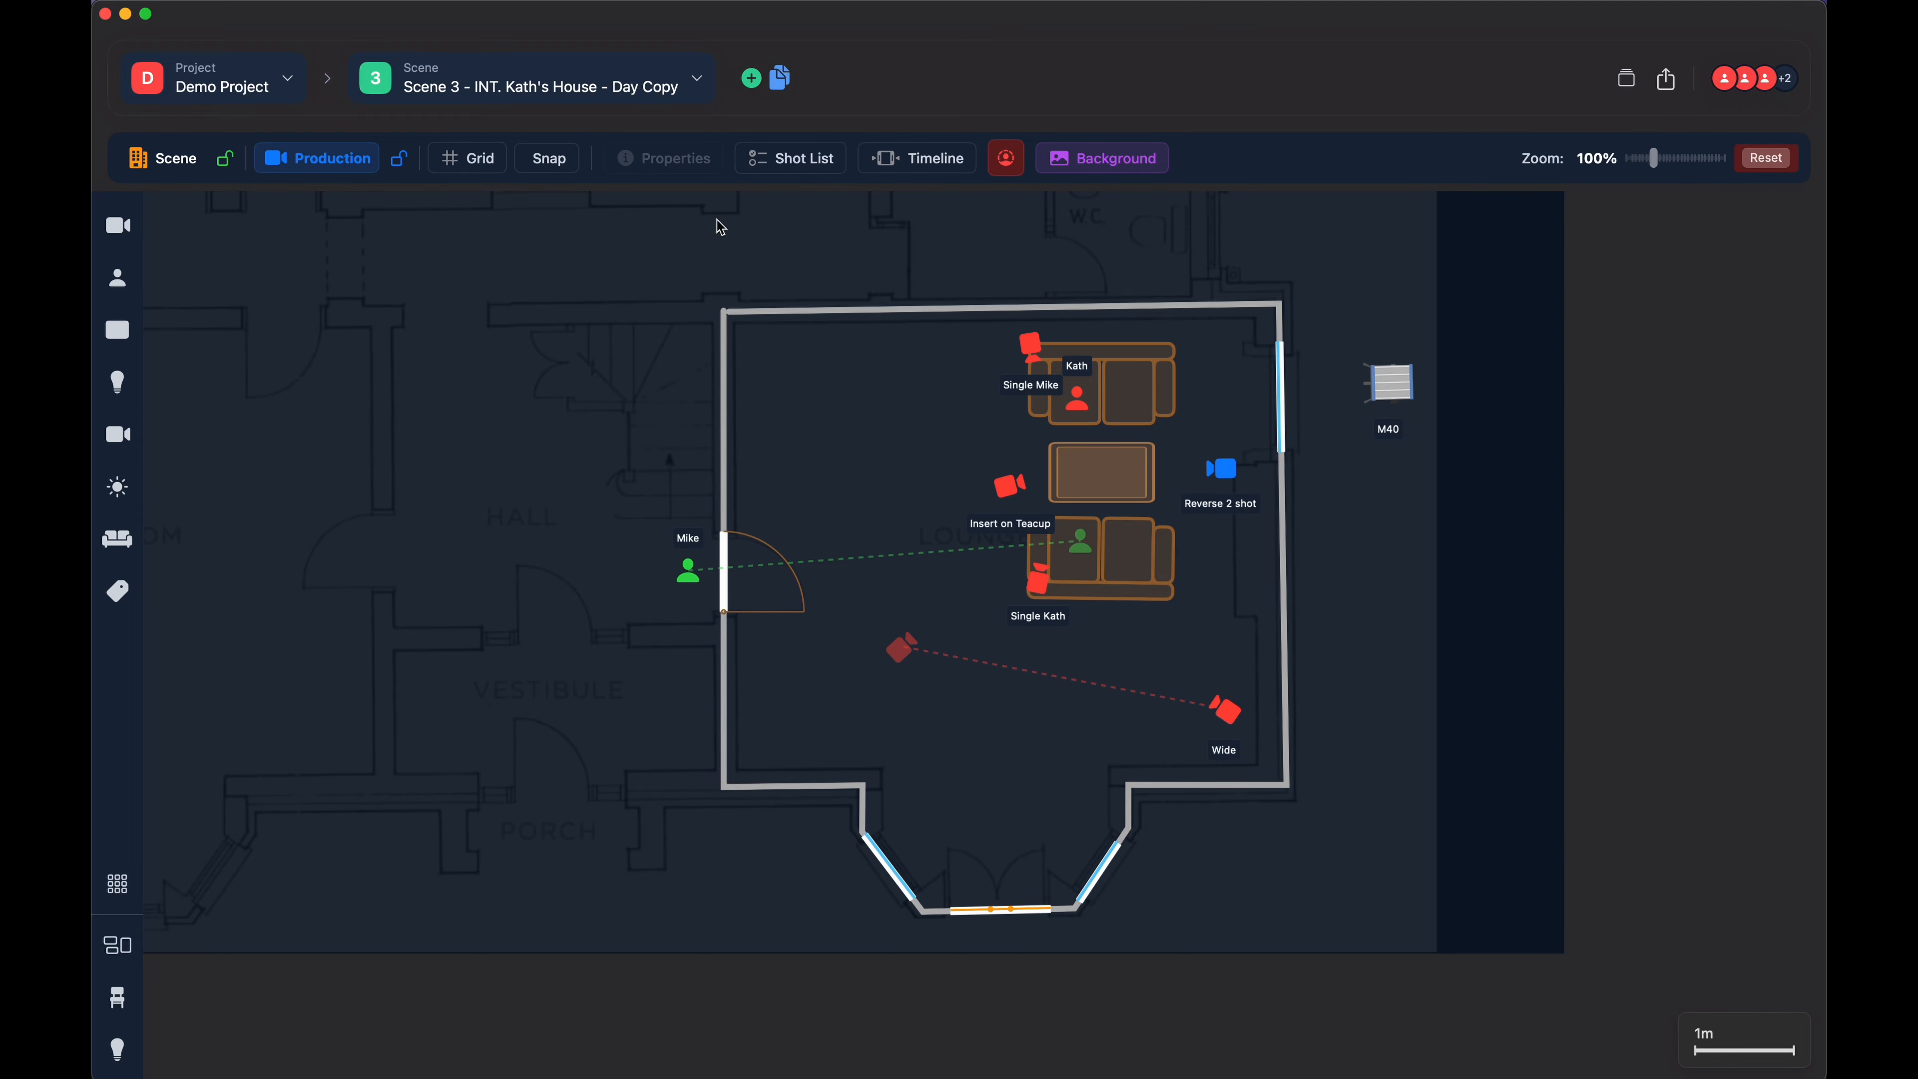
left_click(695, 75)
left_click(766, 412)
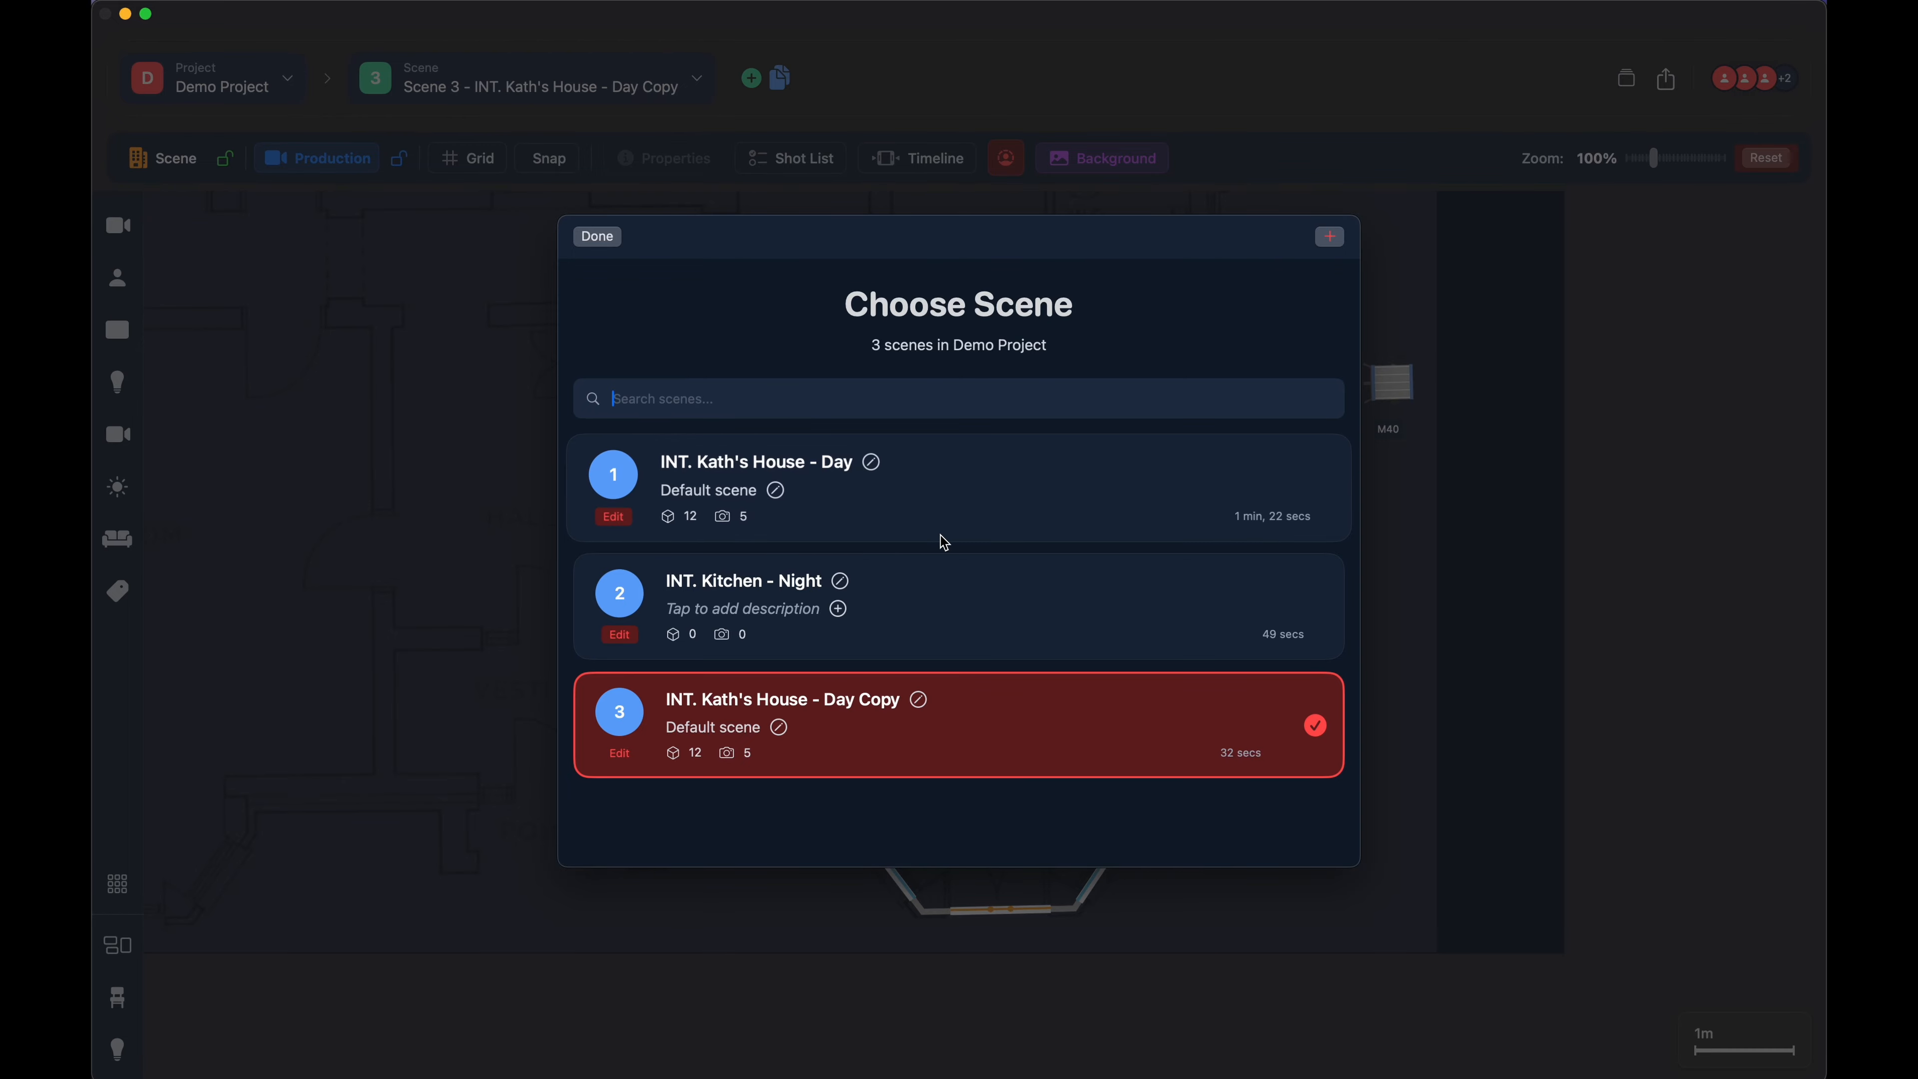
left_click(893, 501)
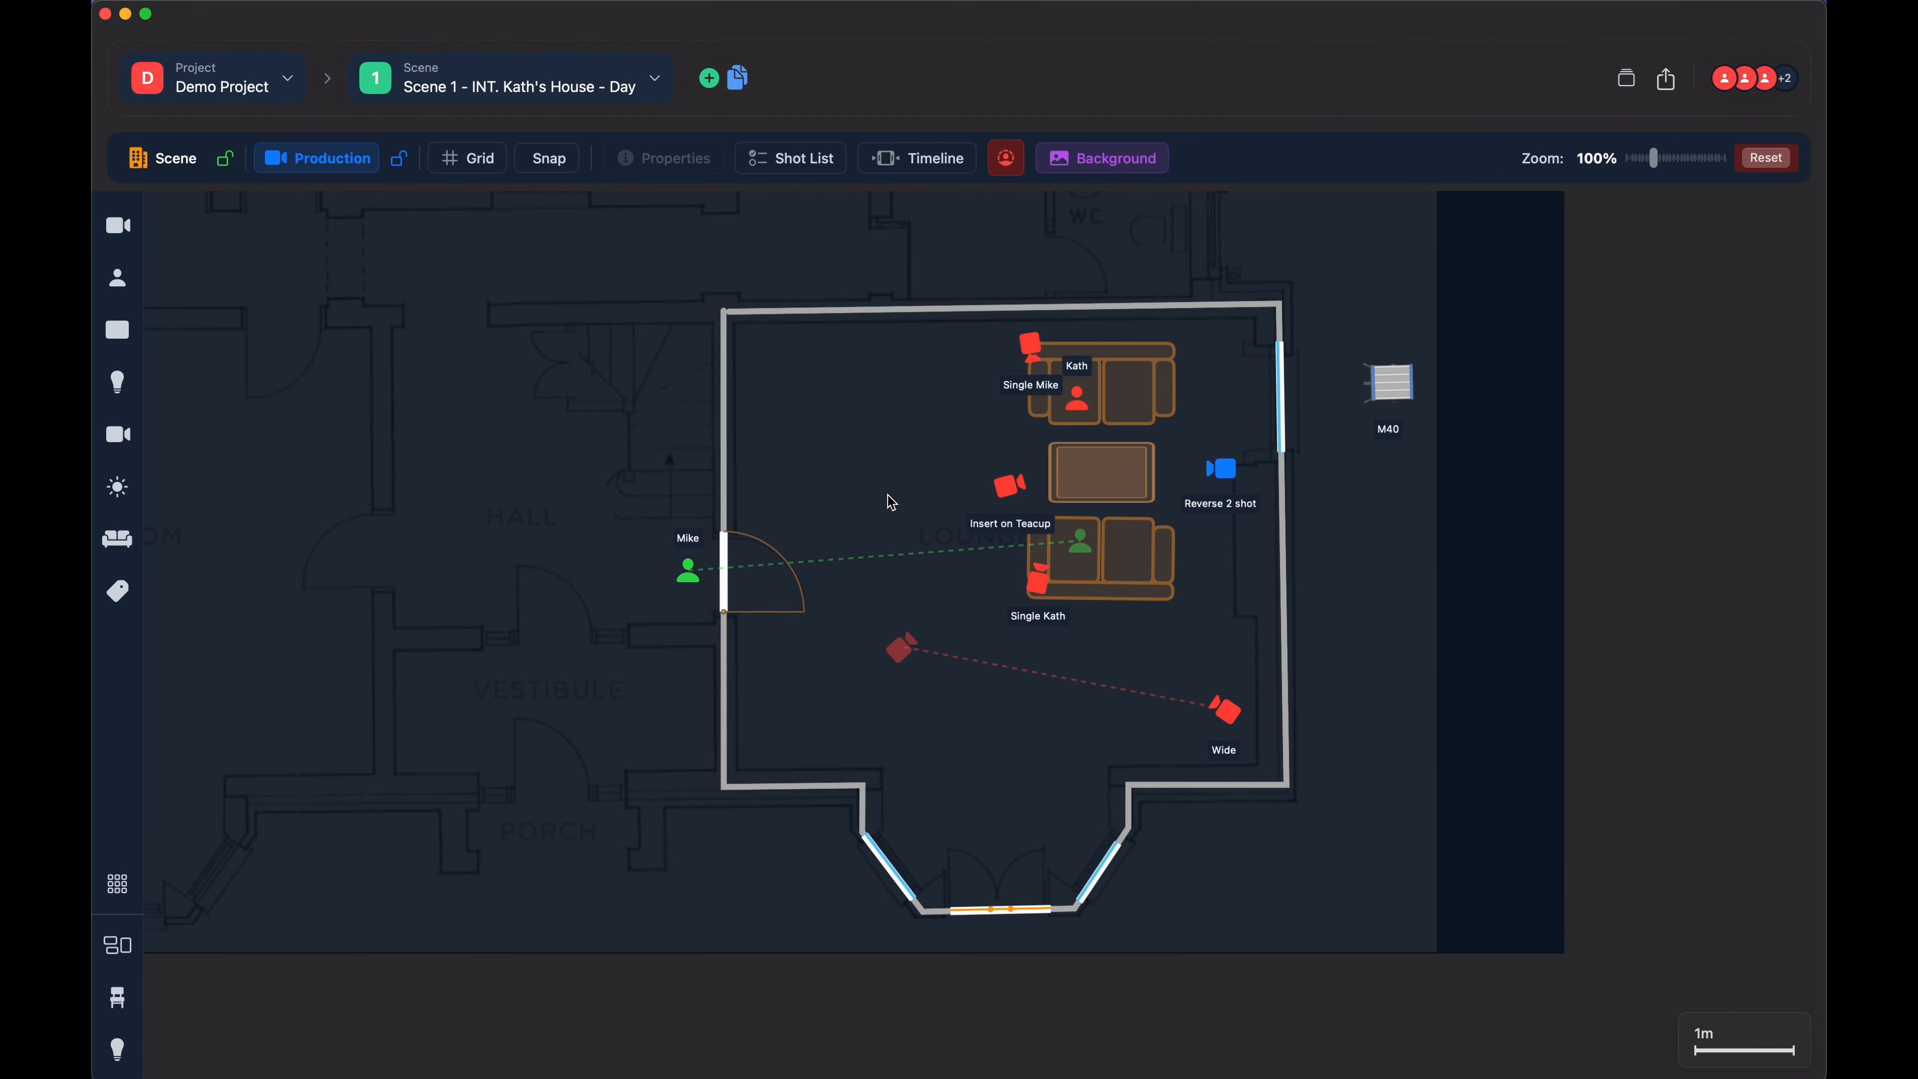
- Look over the available project views, such as Scene Overview, Shots View and Storyboard, and stay on Canvas
left_click(1626, 80)
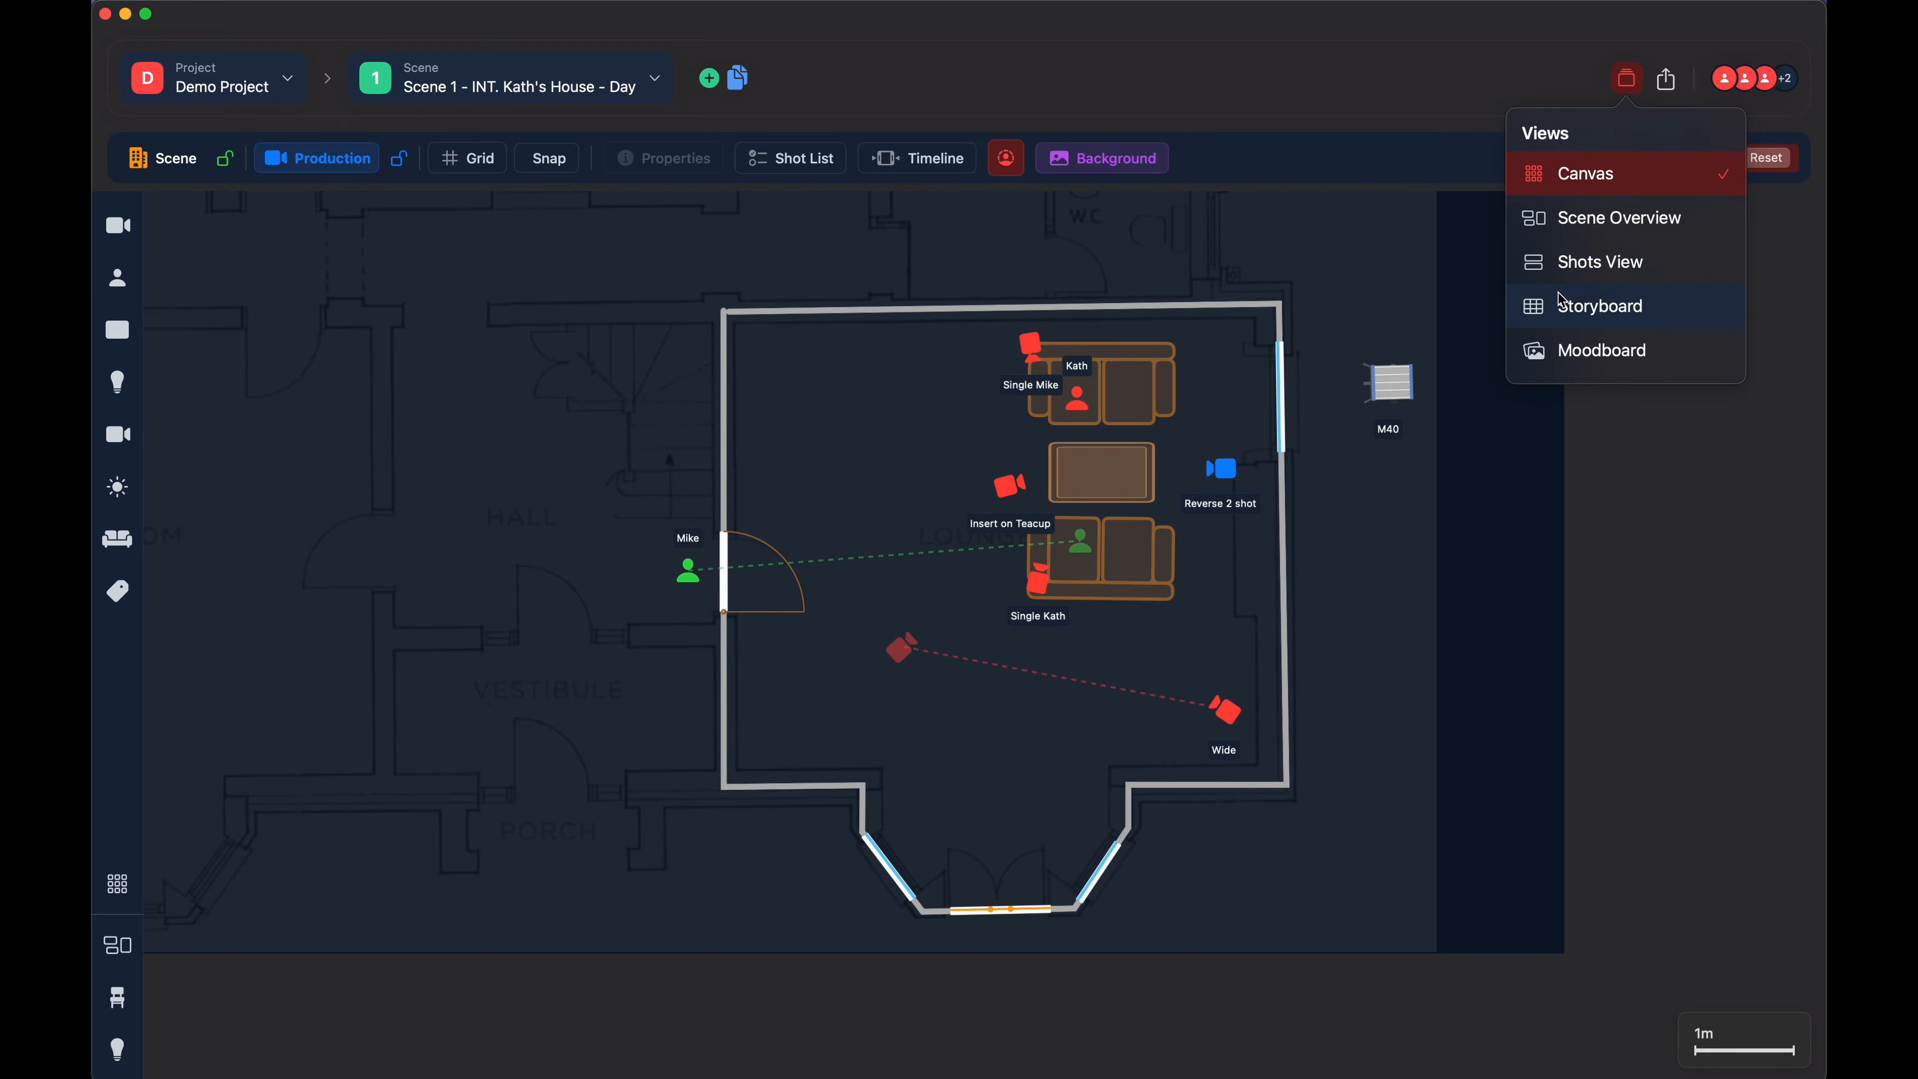
left_click(1544, 53)
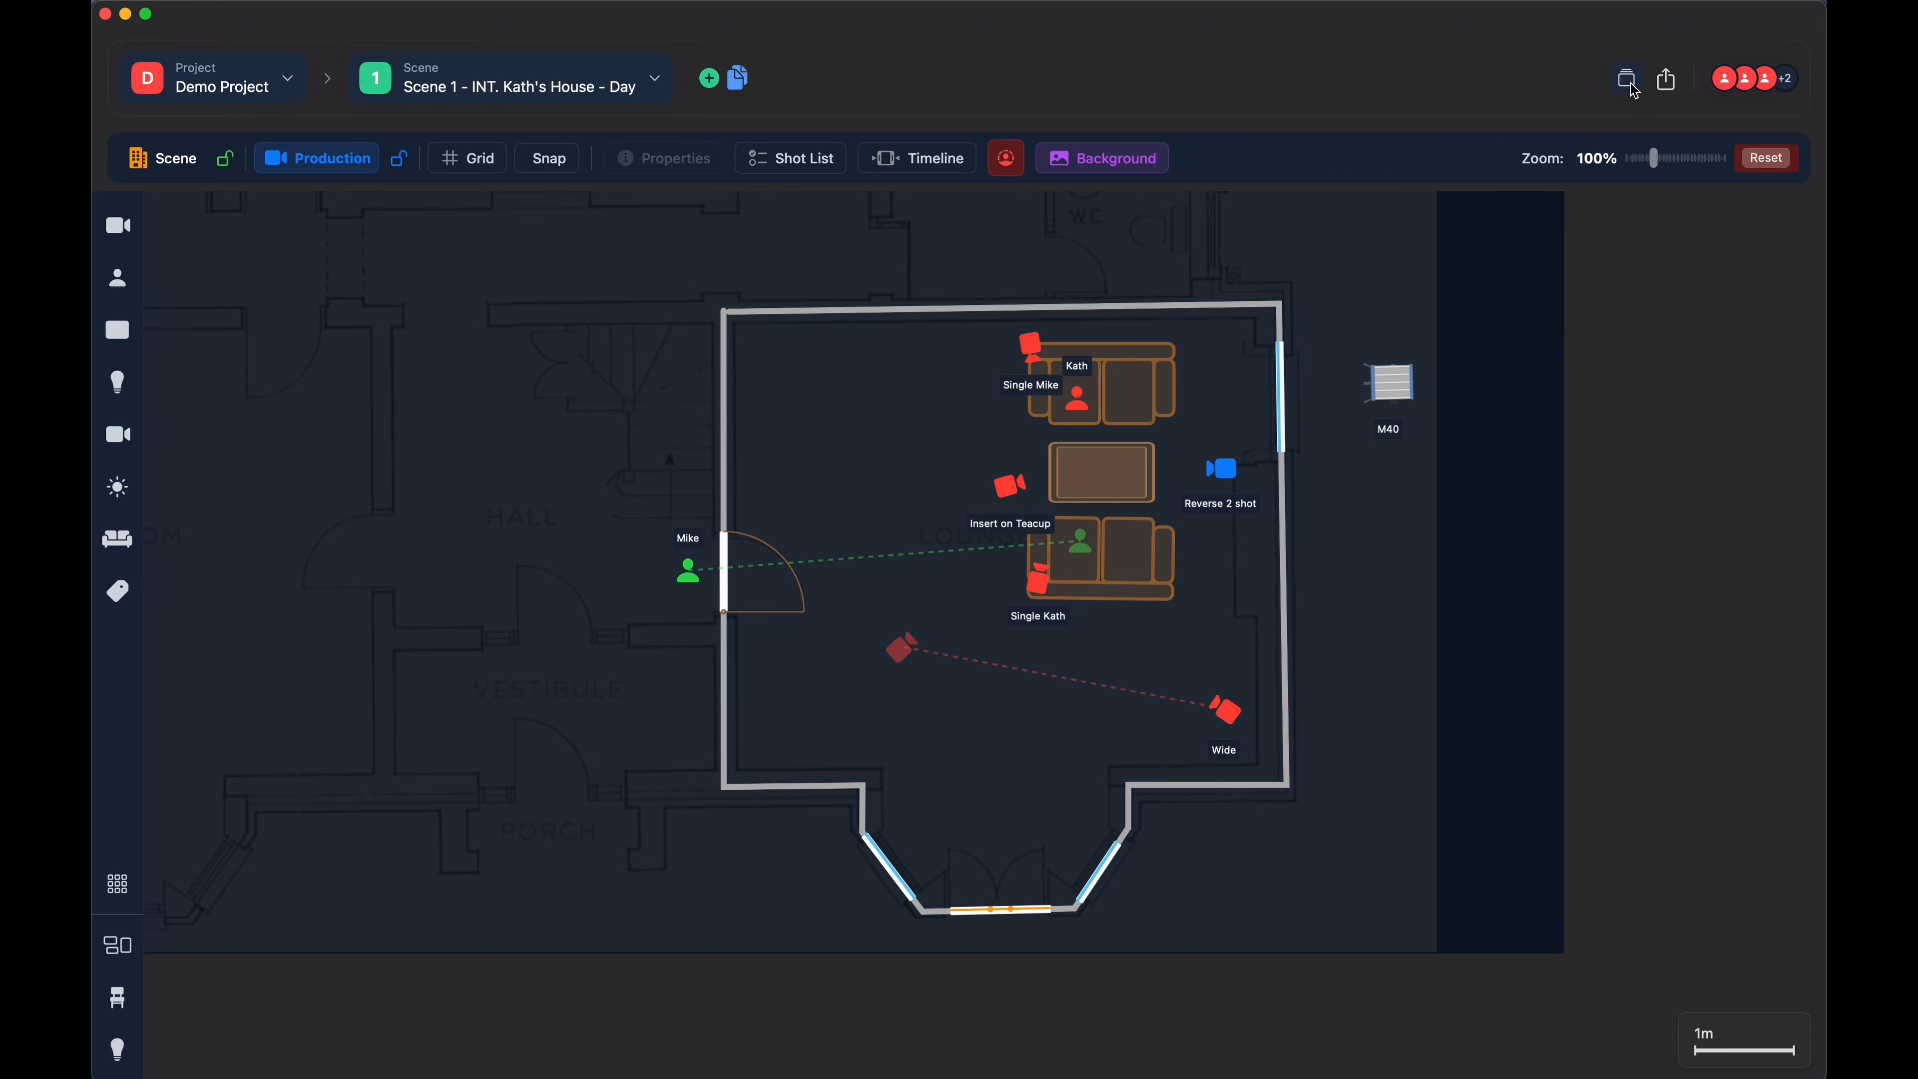
- Open the project's export options and examine the available export formats, export scope and CSV options
left_click(1667, 81)
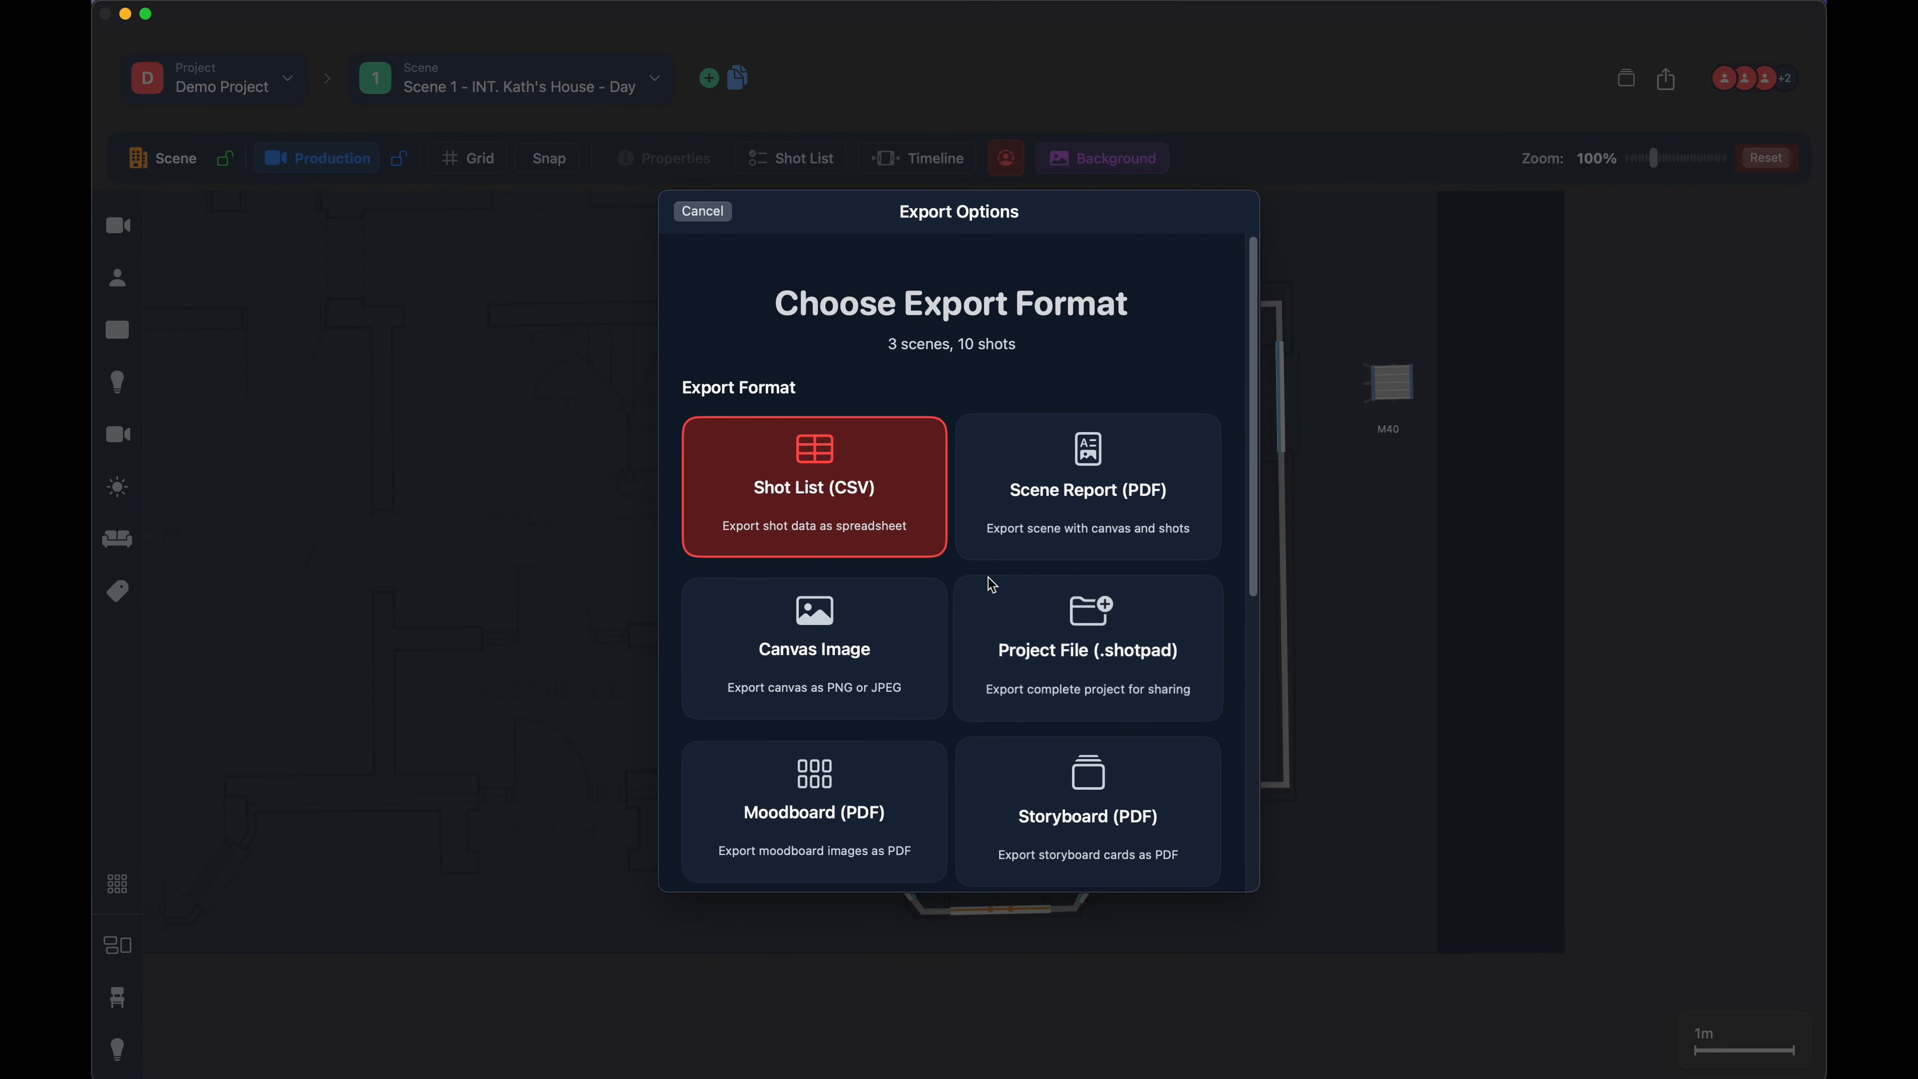
scroll(969, 606, "down", 2)
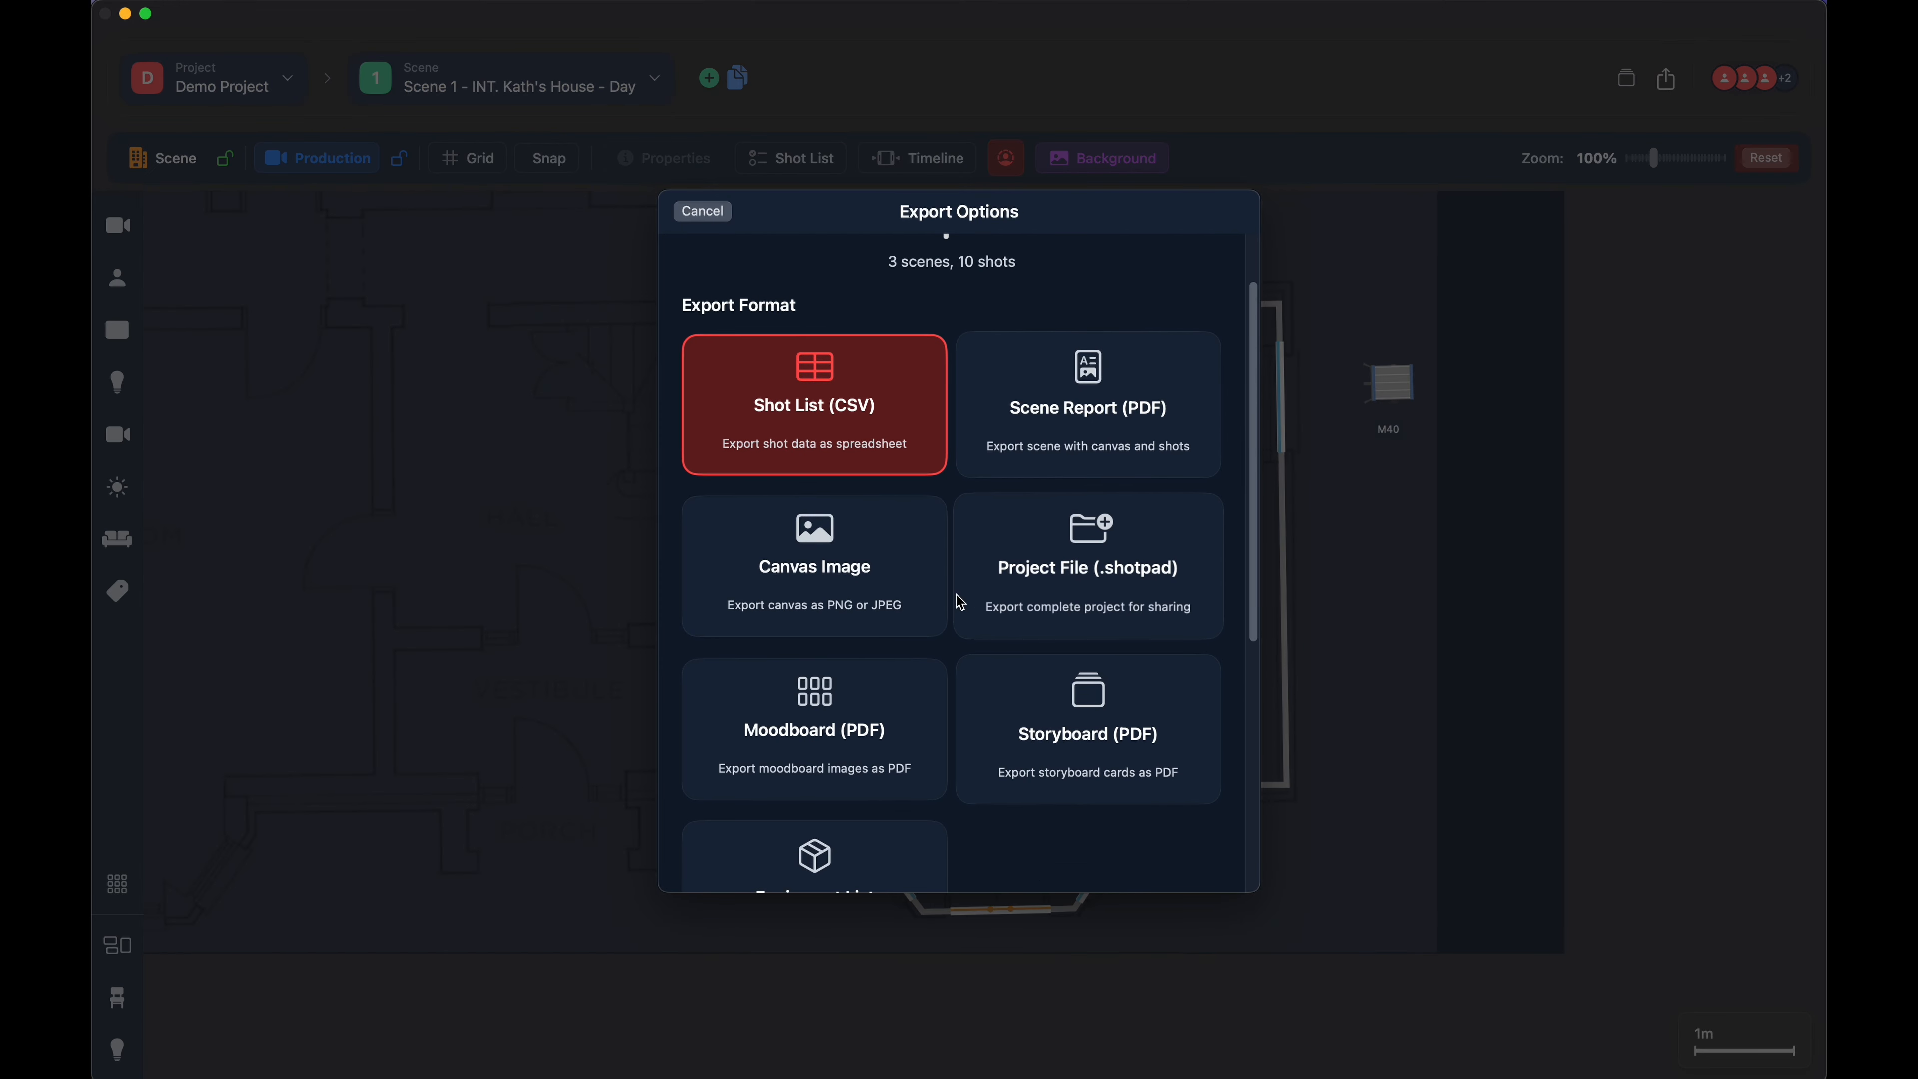
scroll(950, 727, "down", 4)
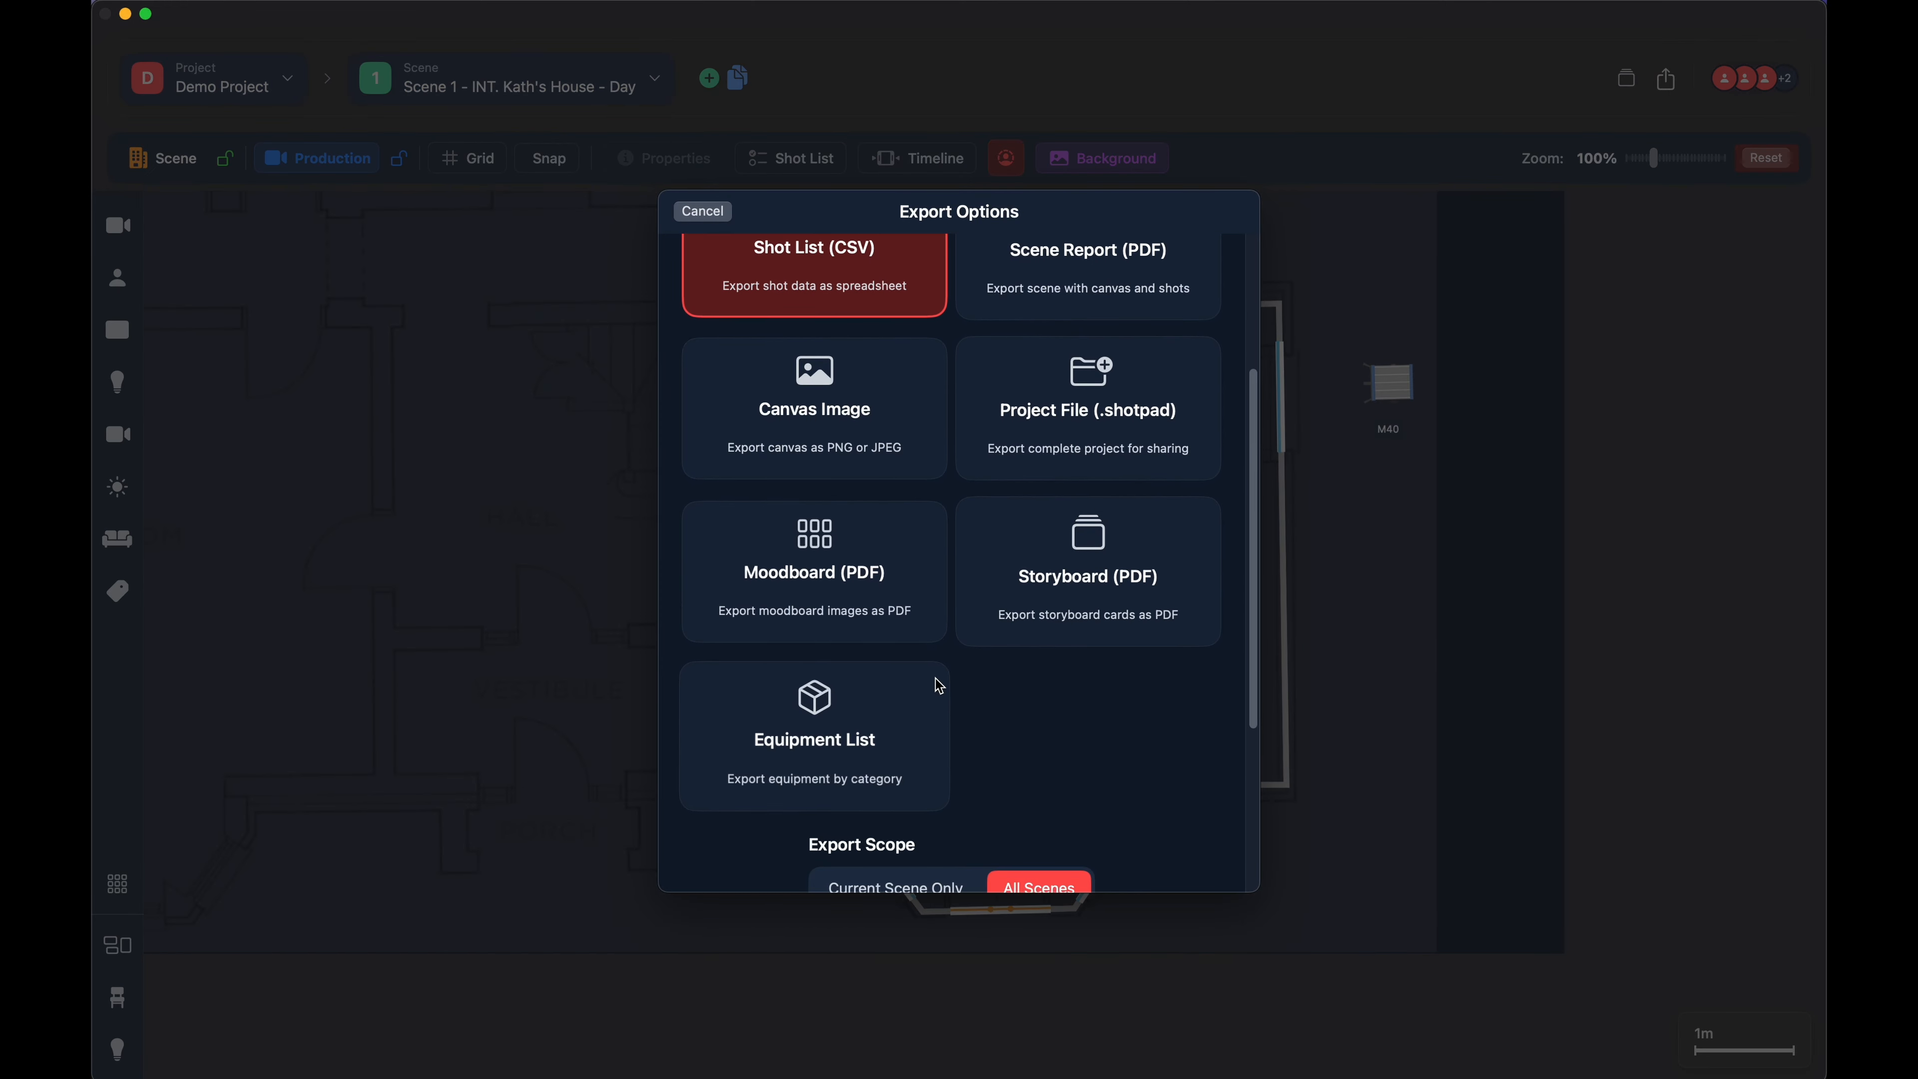
scroll(939, 686, "up", 6)
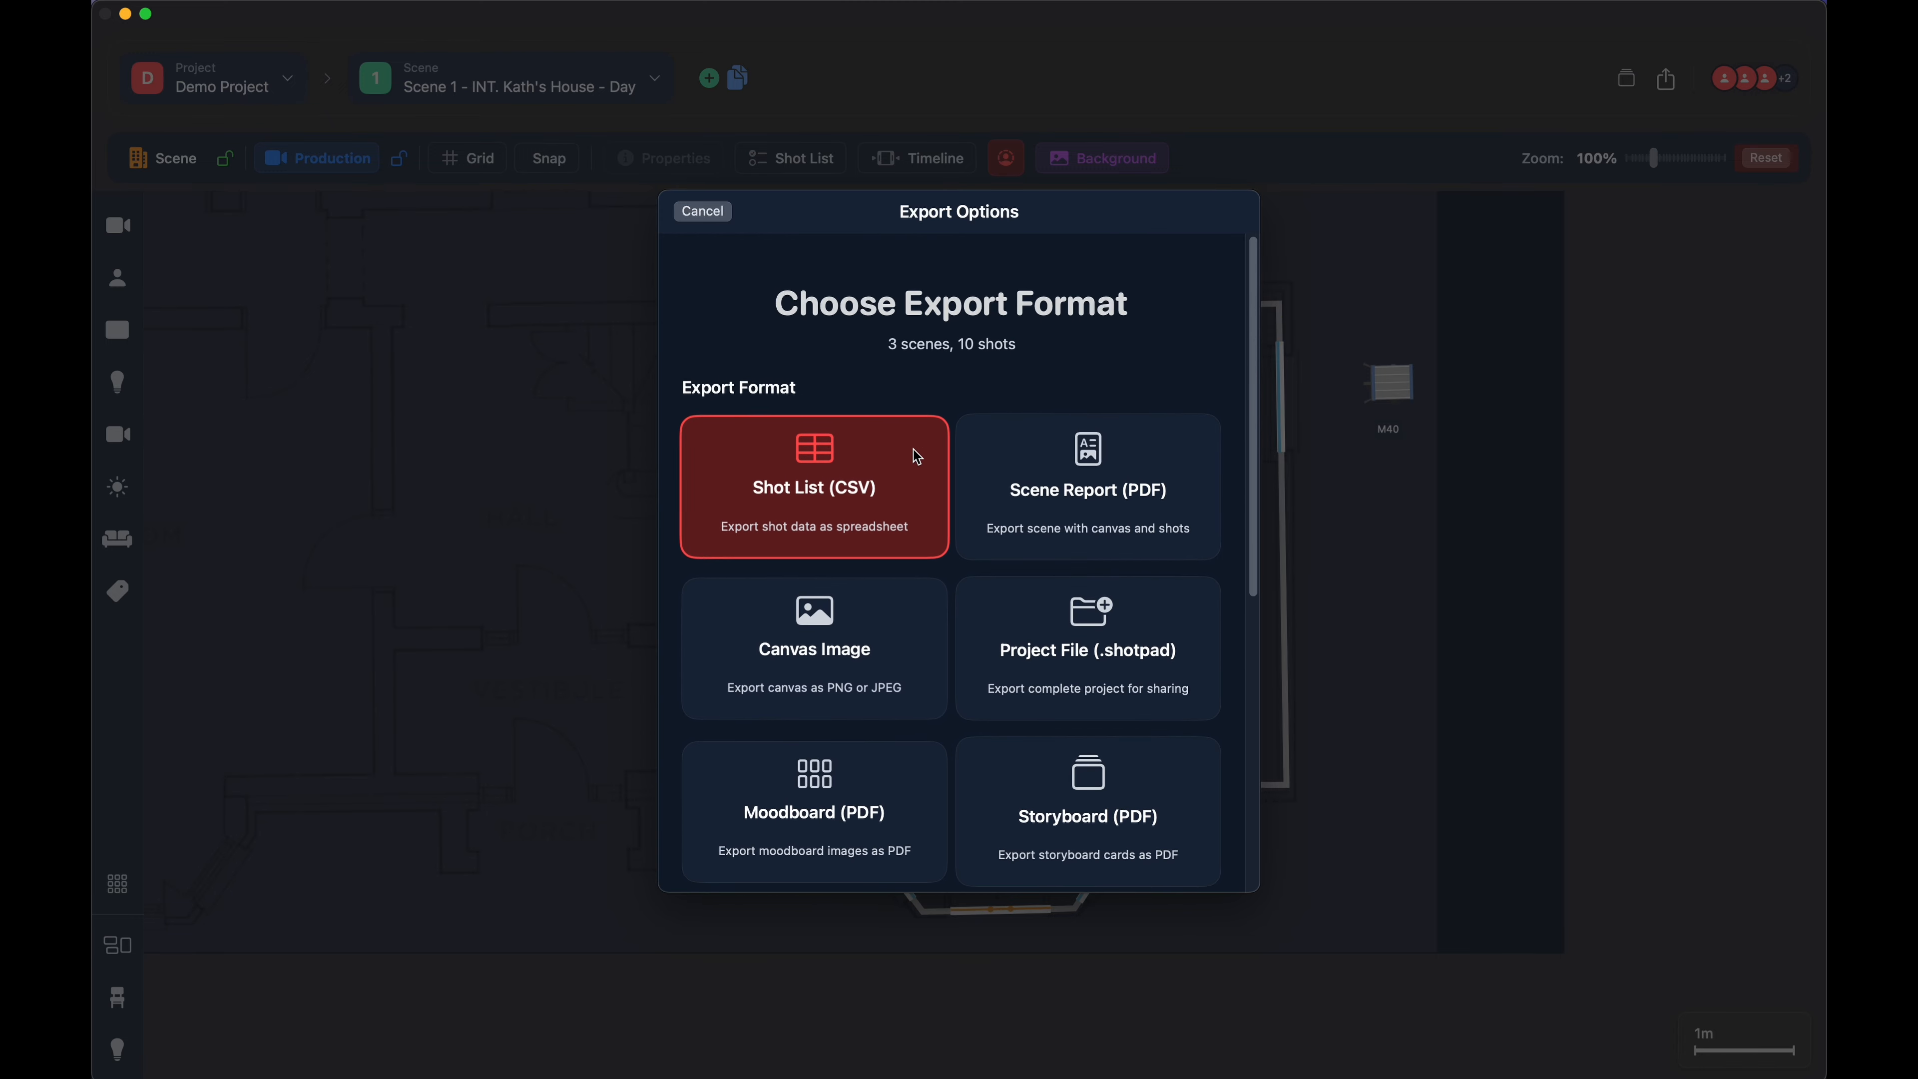
scroll(835, 476, "down", 2)
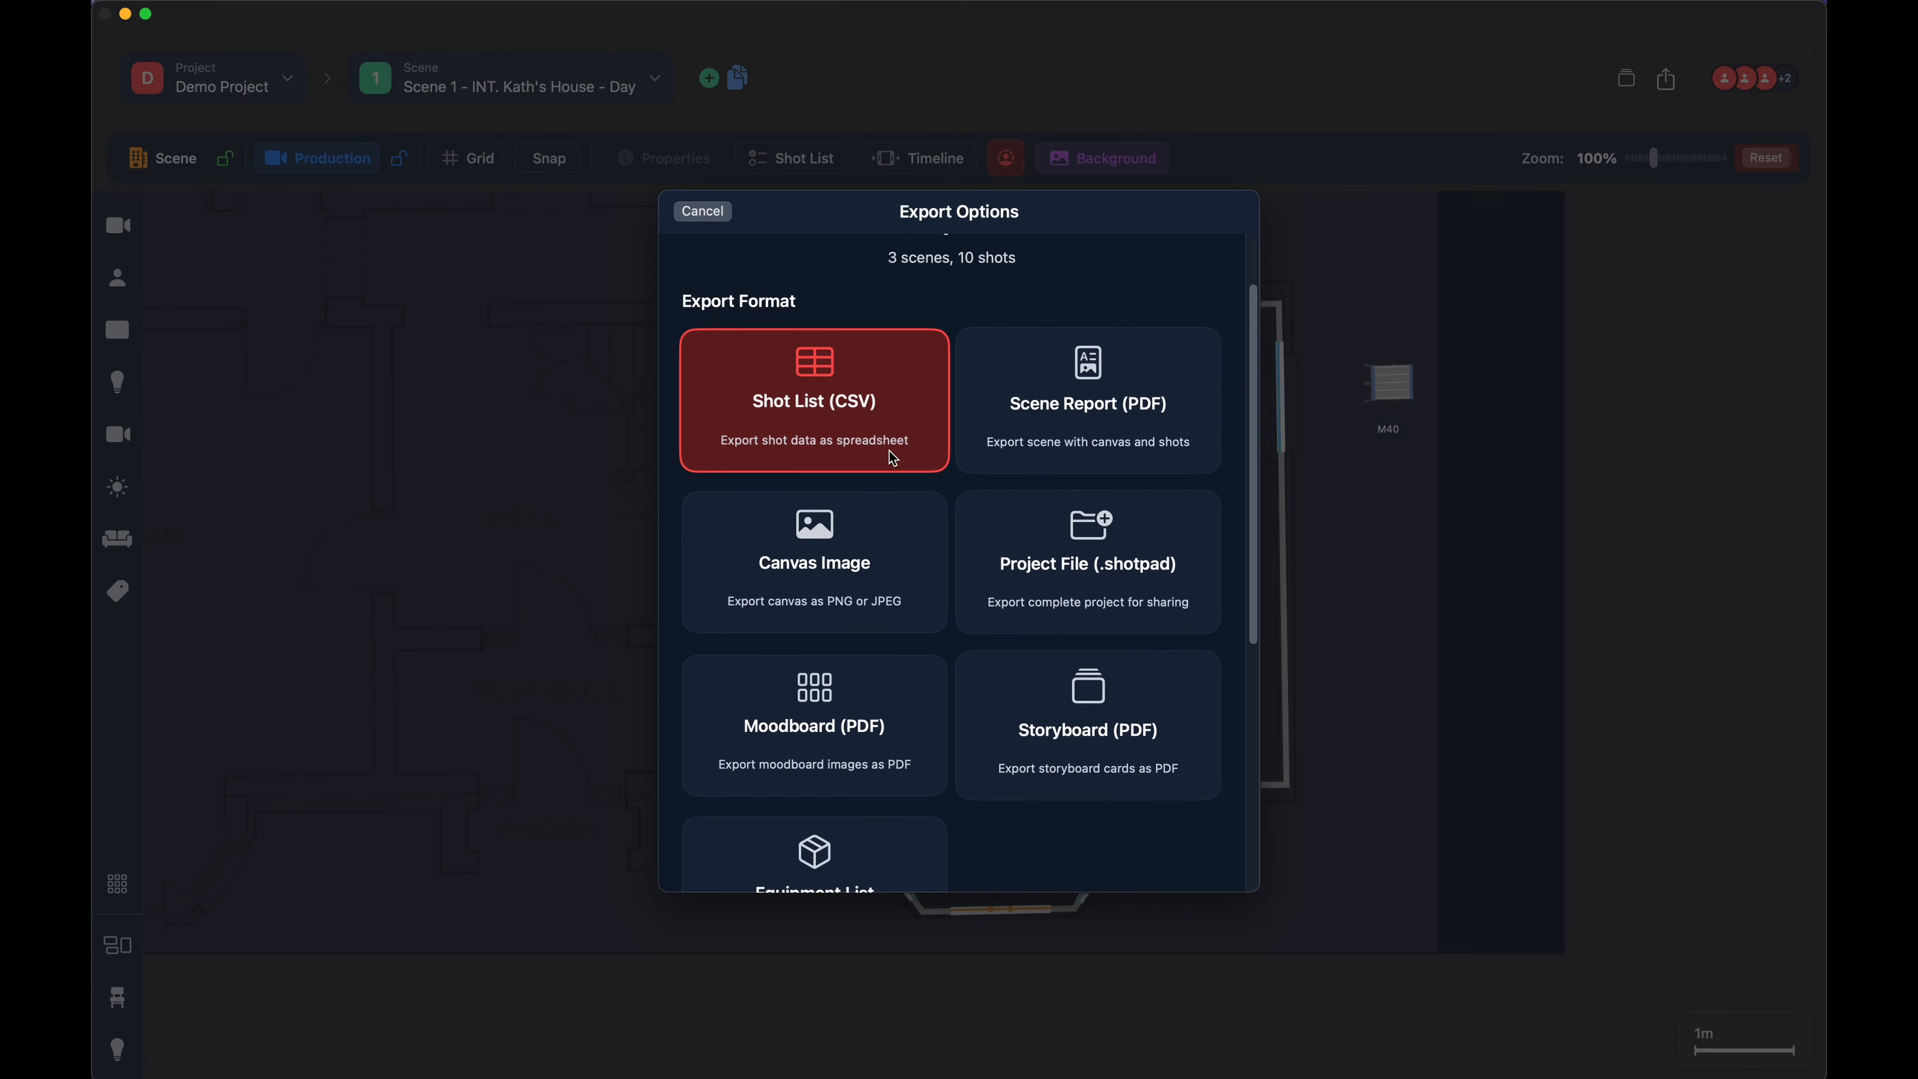
scroll(893, 458, "down", 2)
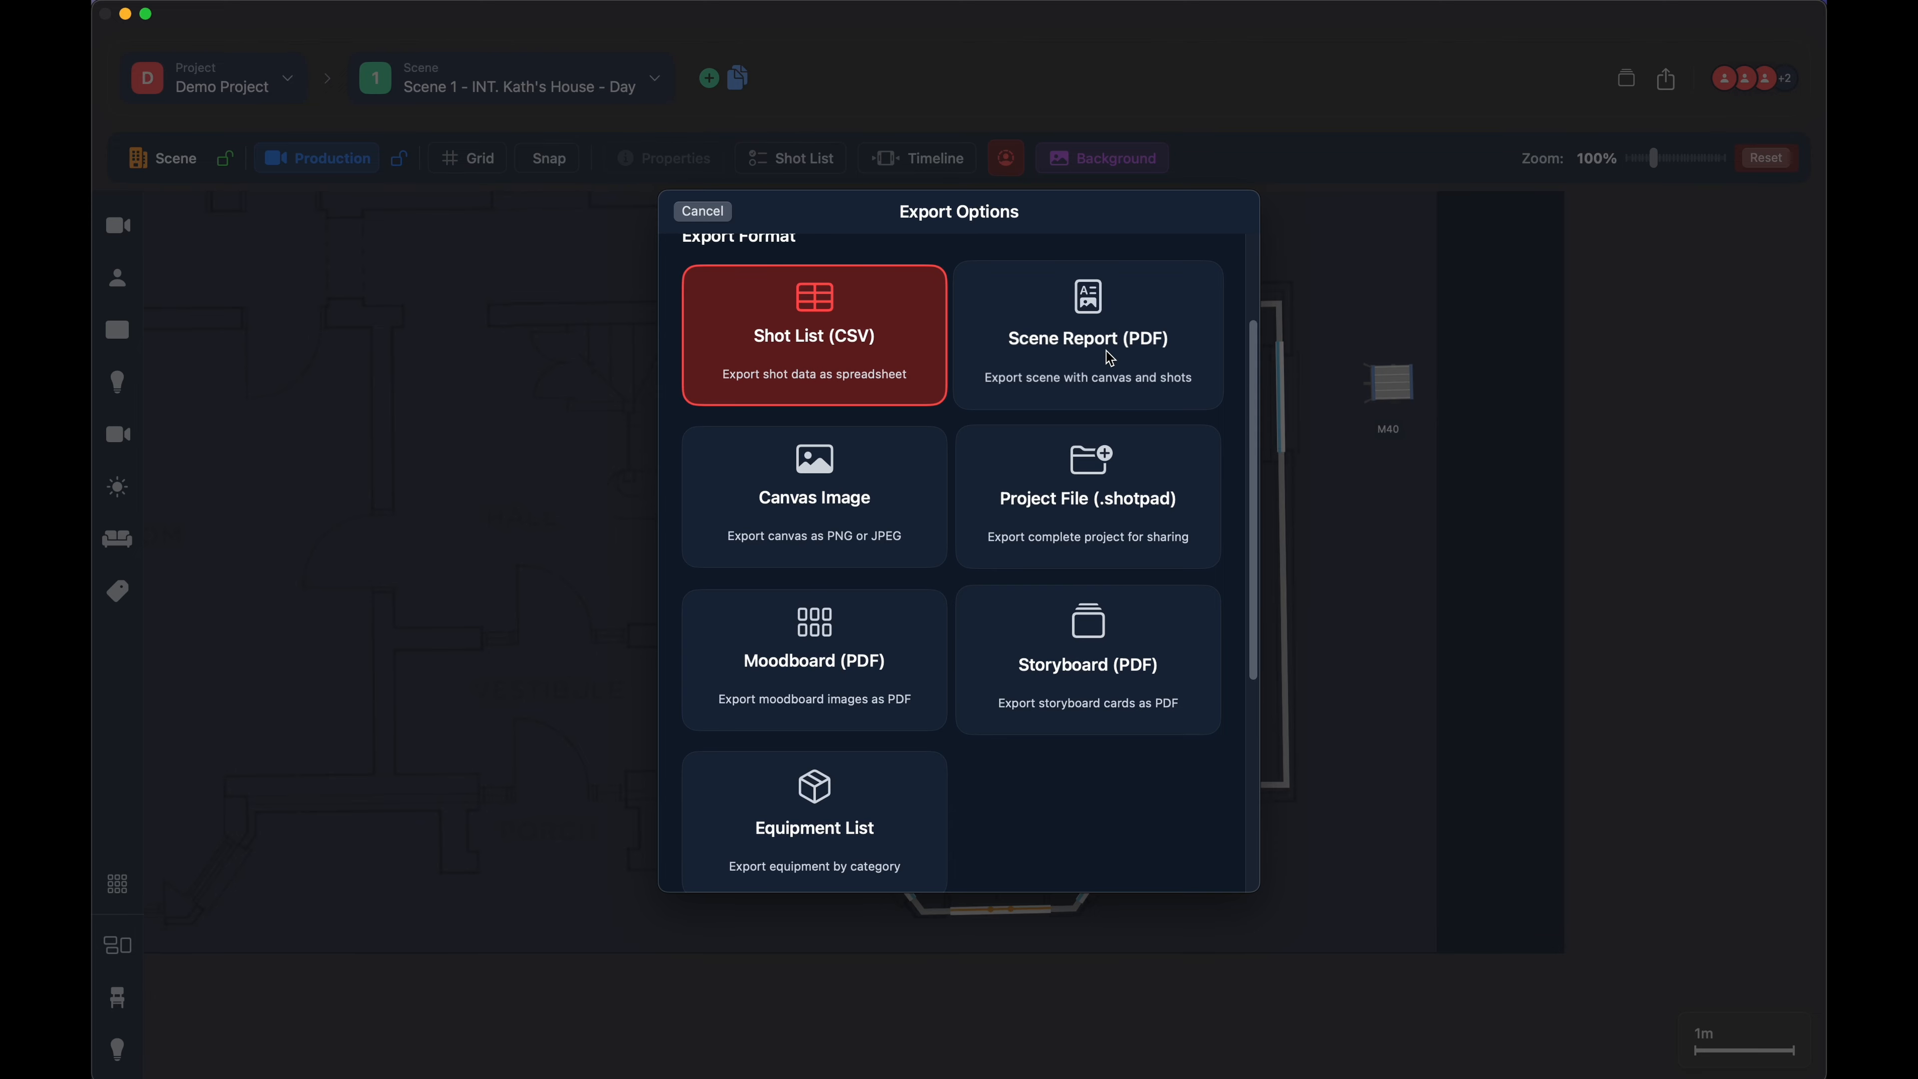
scroll(849, 519, "down", 2)
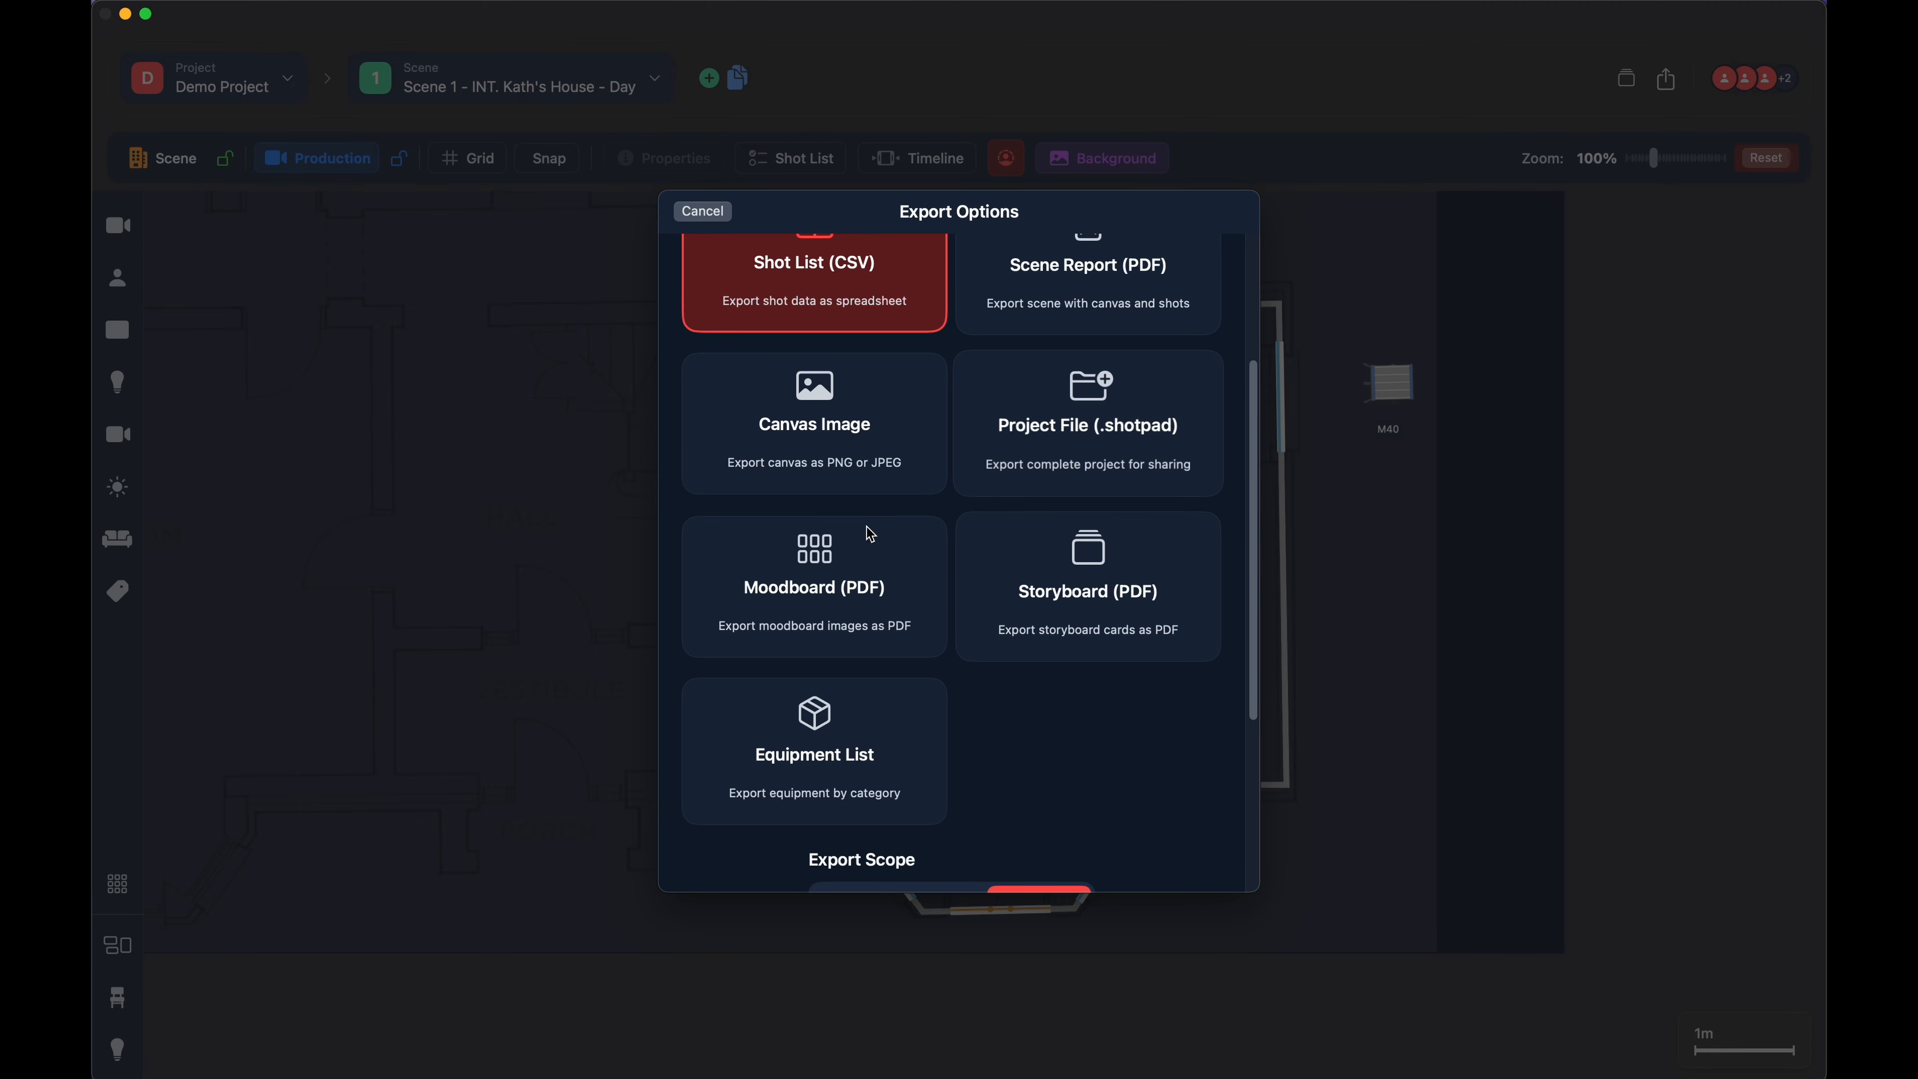
scroll(870, 534, "down", 3)
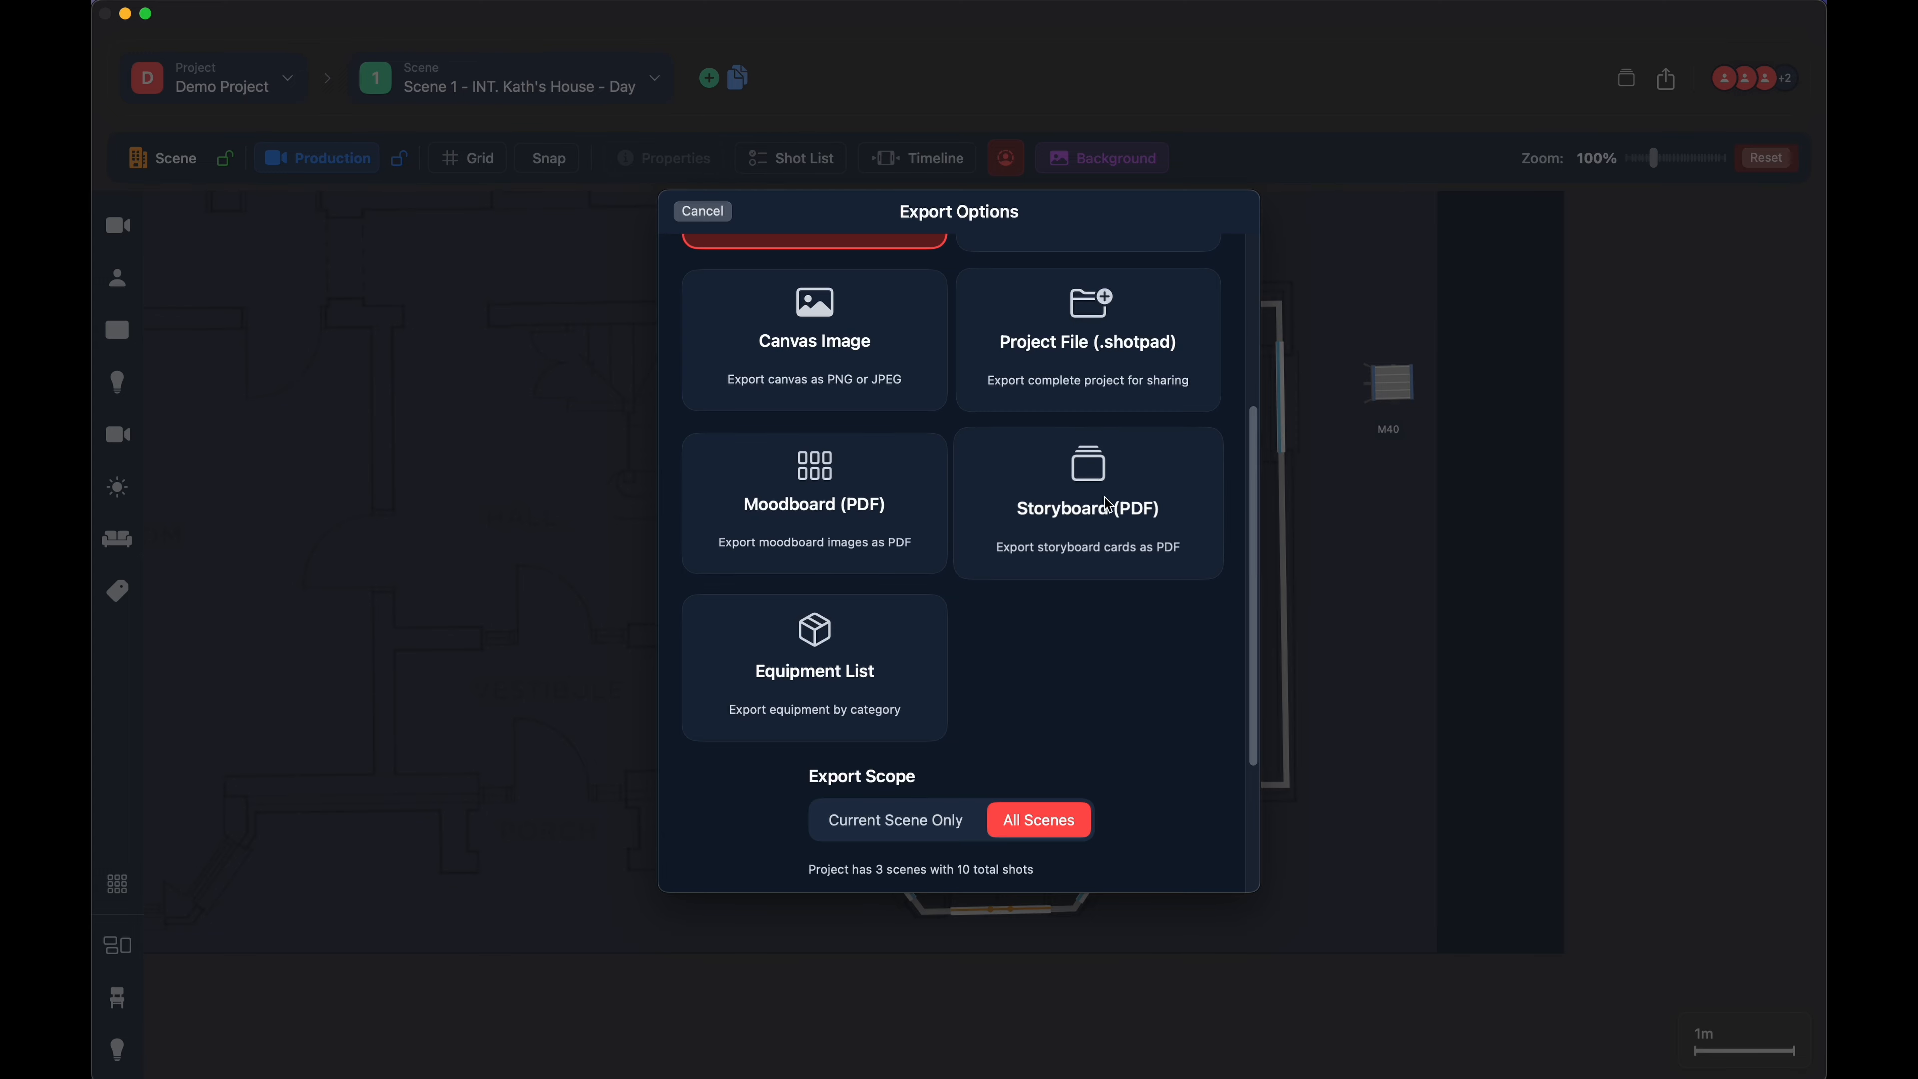
scroll(823, 570, "down", 3)
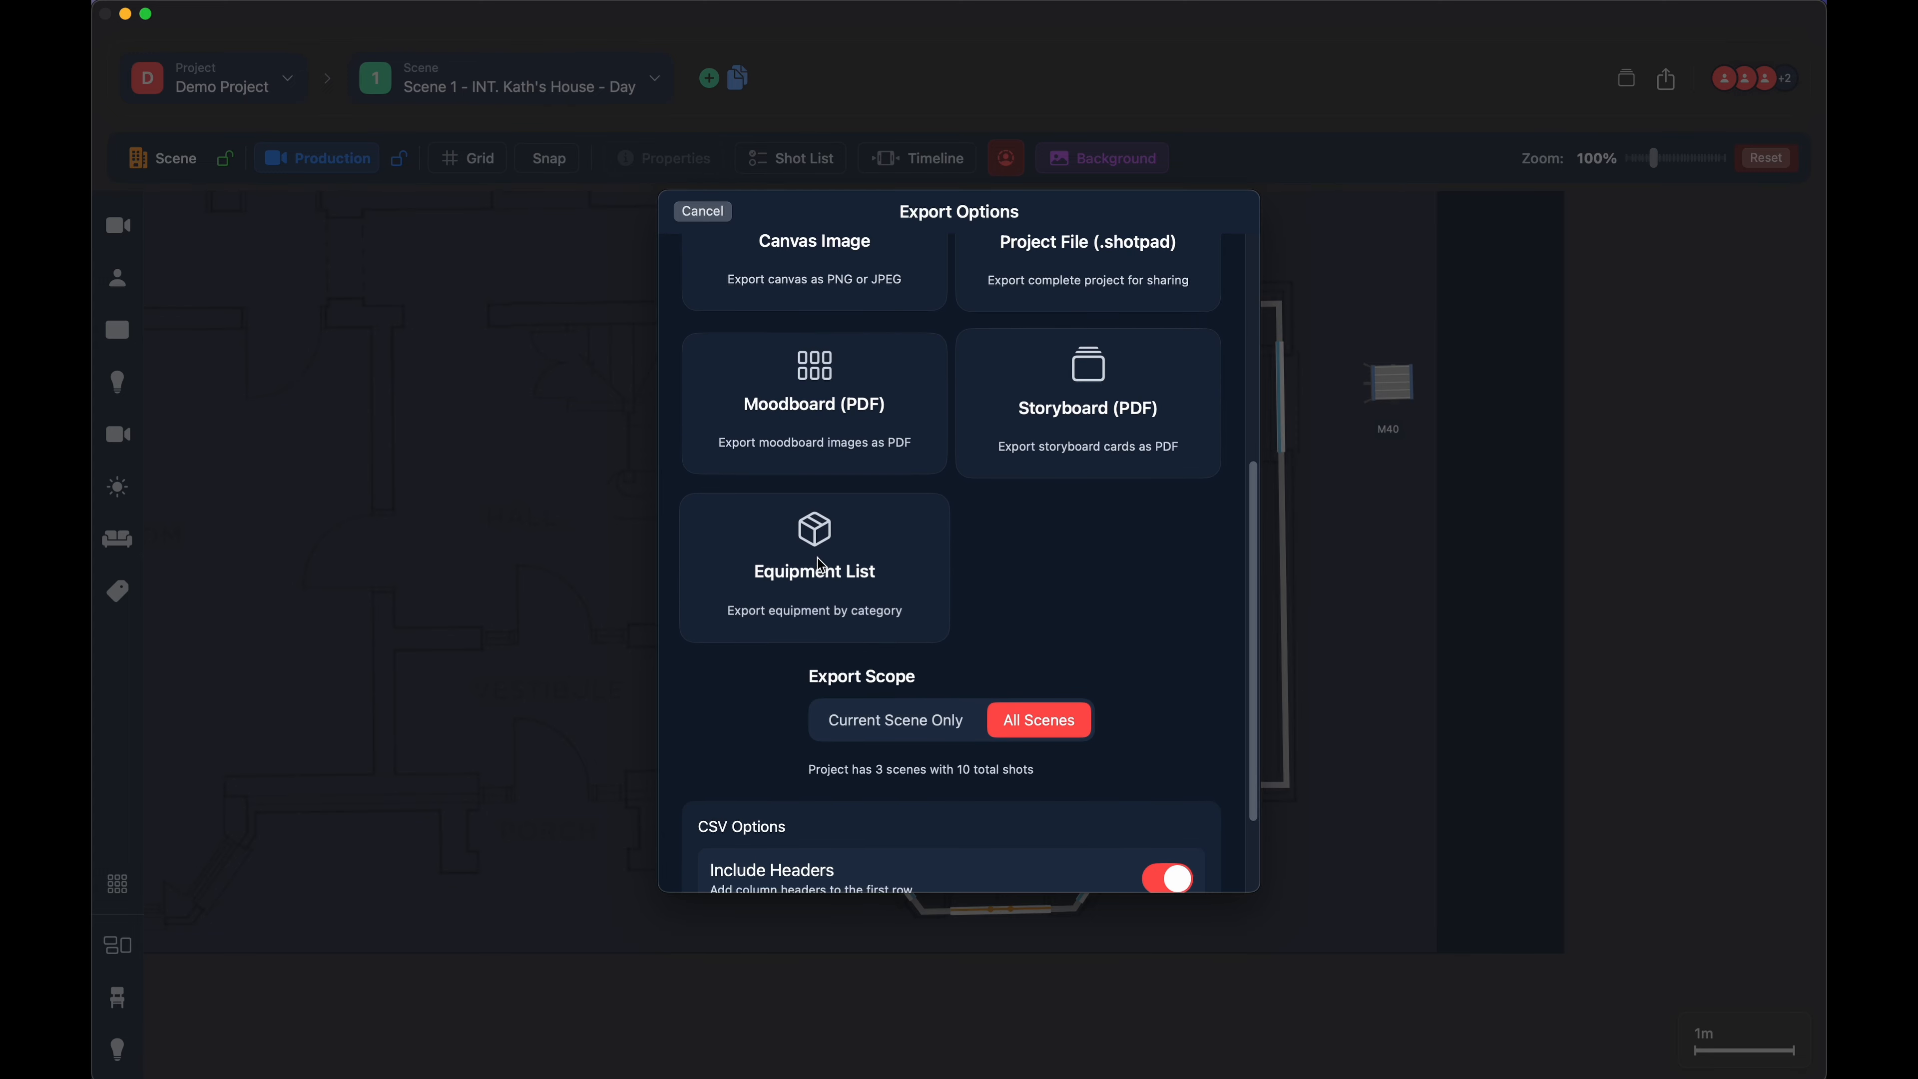
scroll(821, 565, "down", 3)
scroll(822, 538, "up", 5)
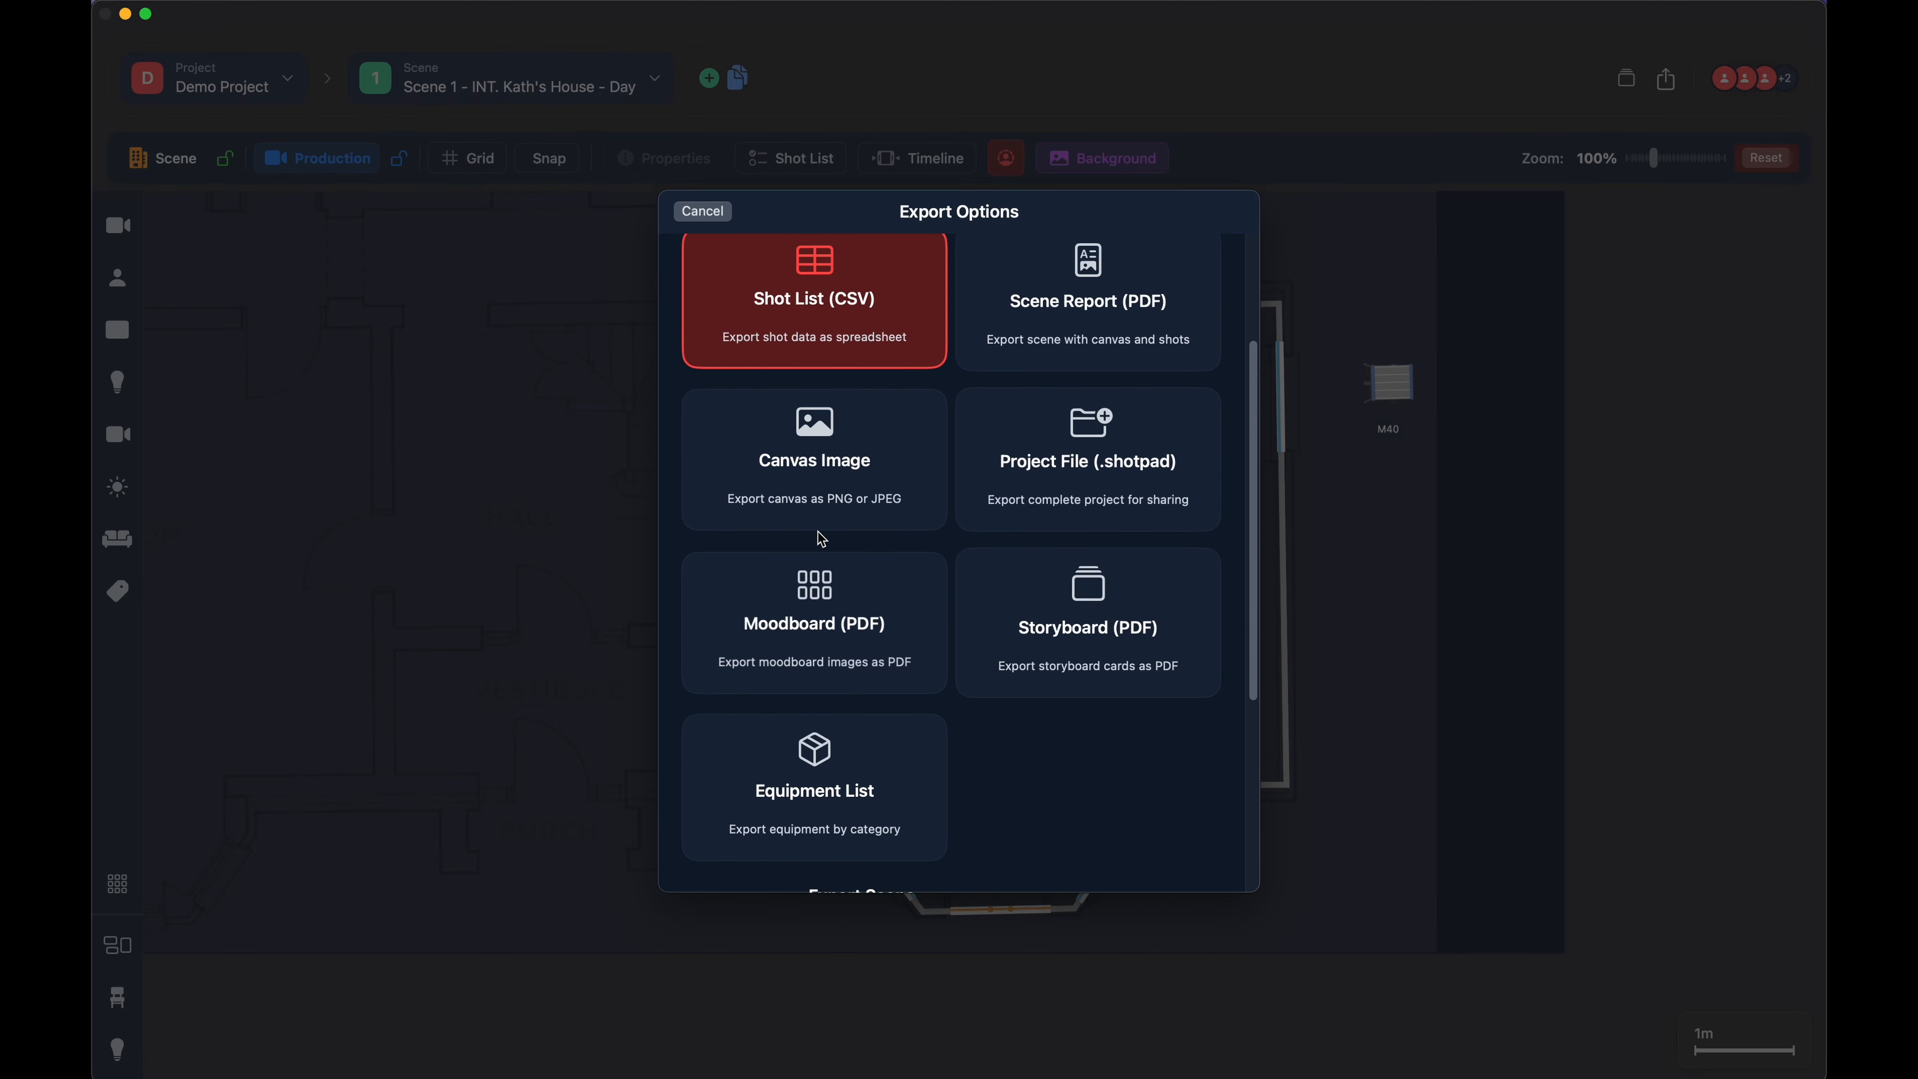
scroll(822, 539, "up", 2)
scroll(822, 538, "down", 10)
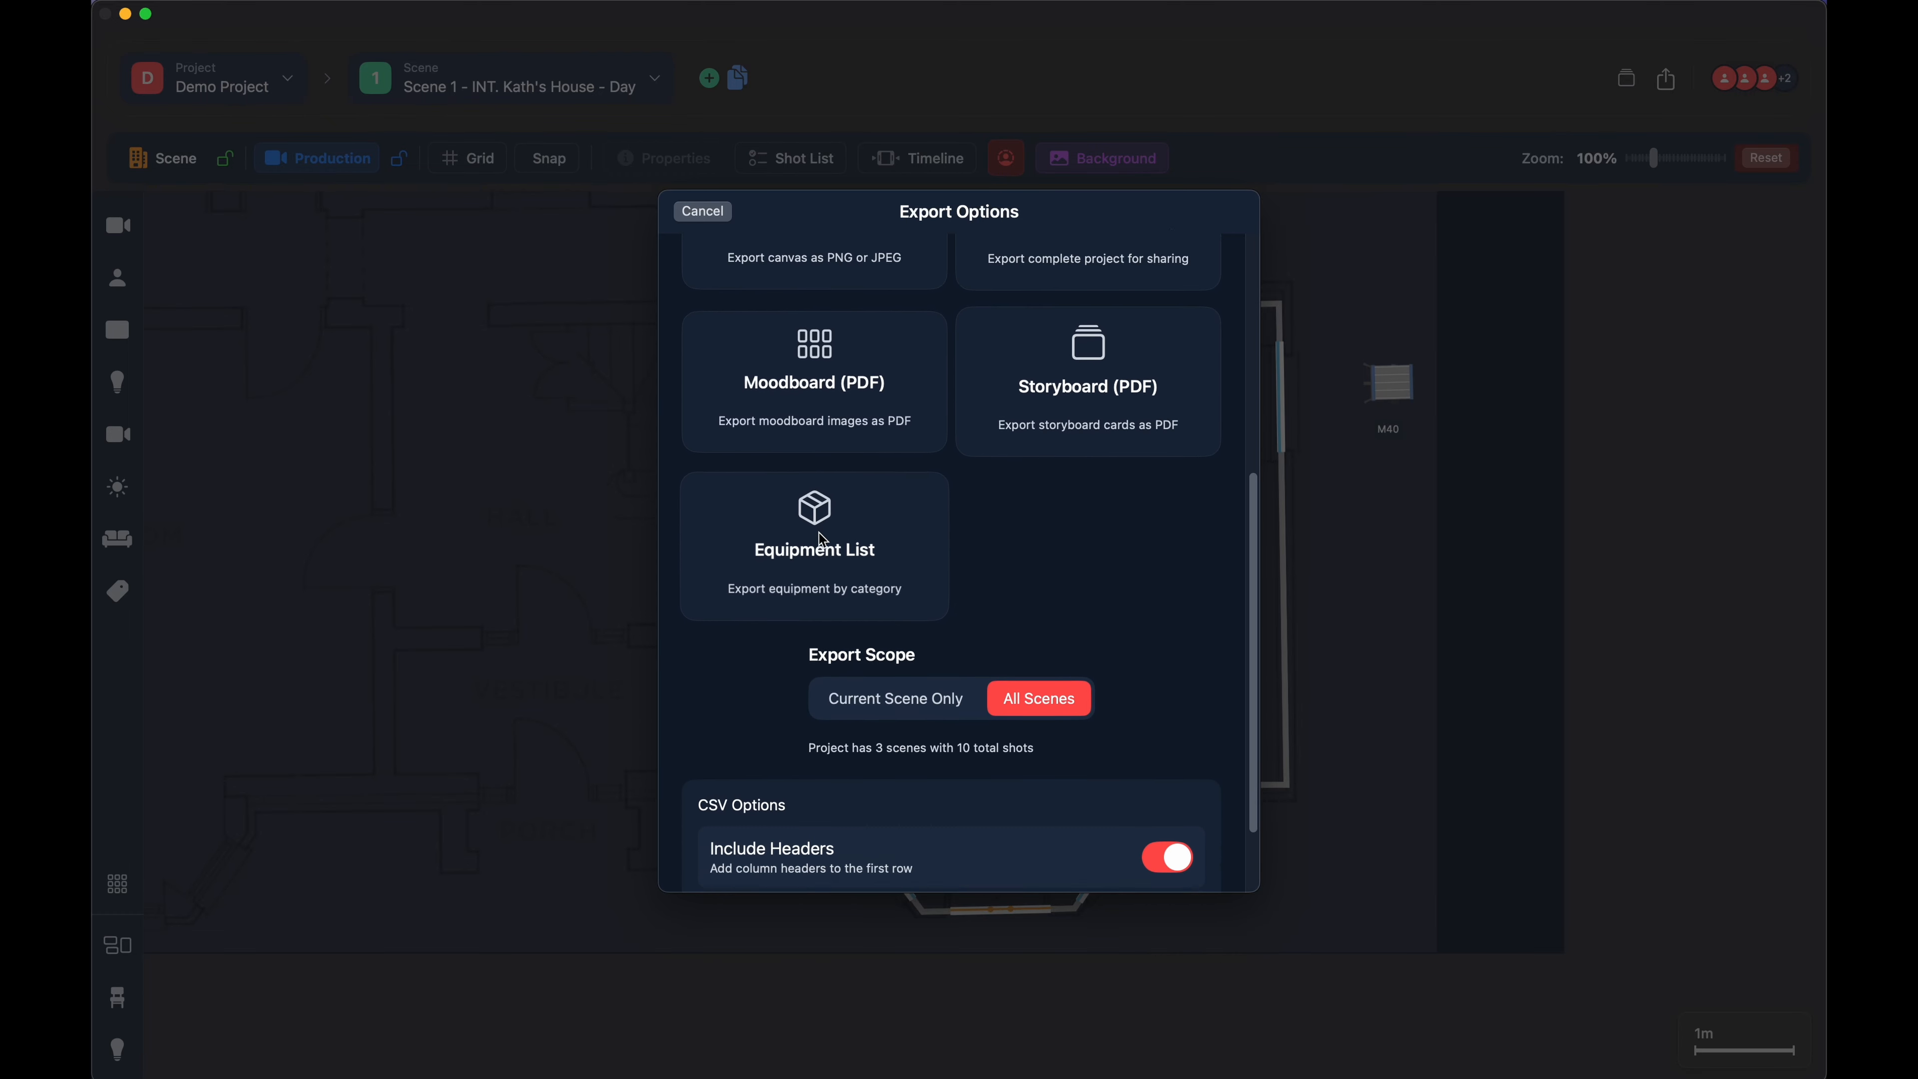
- Choose the Equipment List export, review its format and category options, and cancel without exporting
left_click(819, 495)
scroll(905, 533, "down", 15)
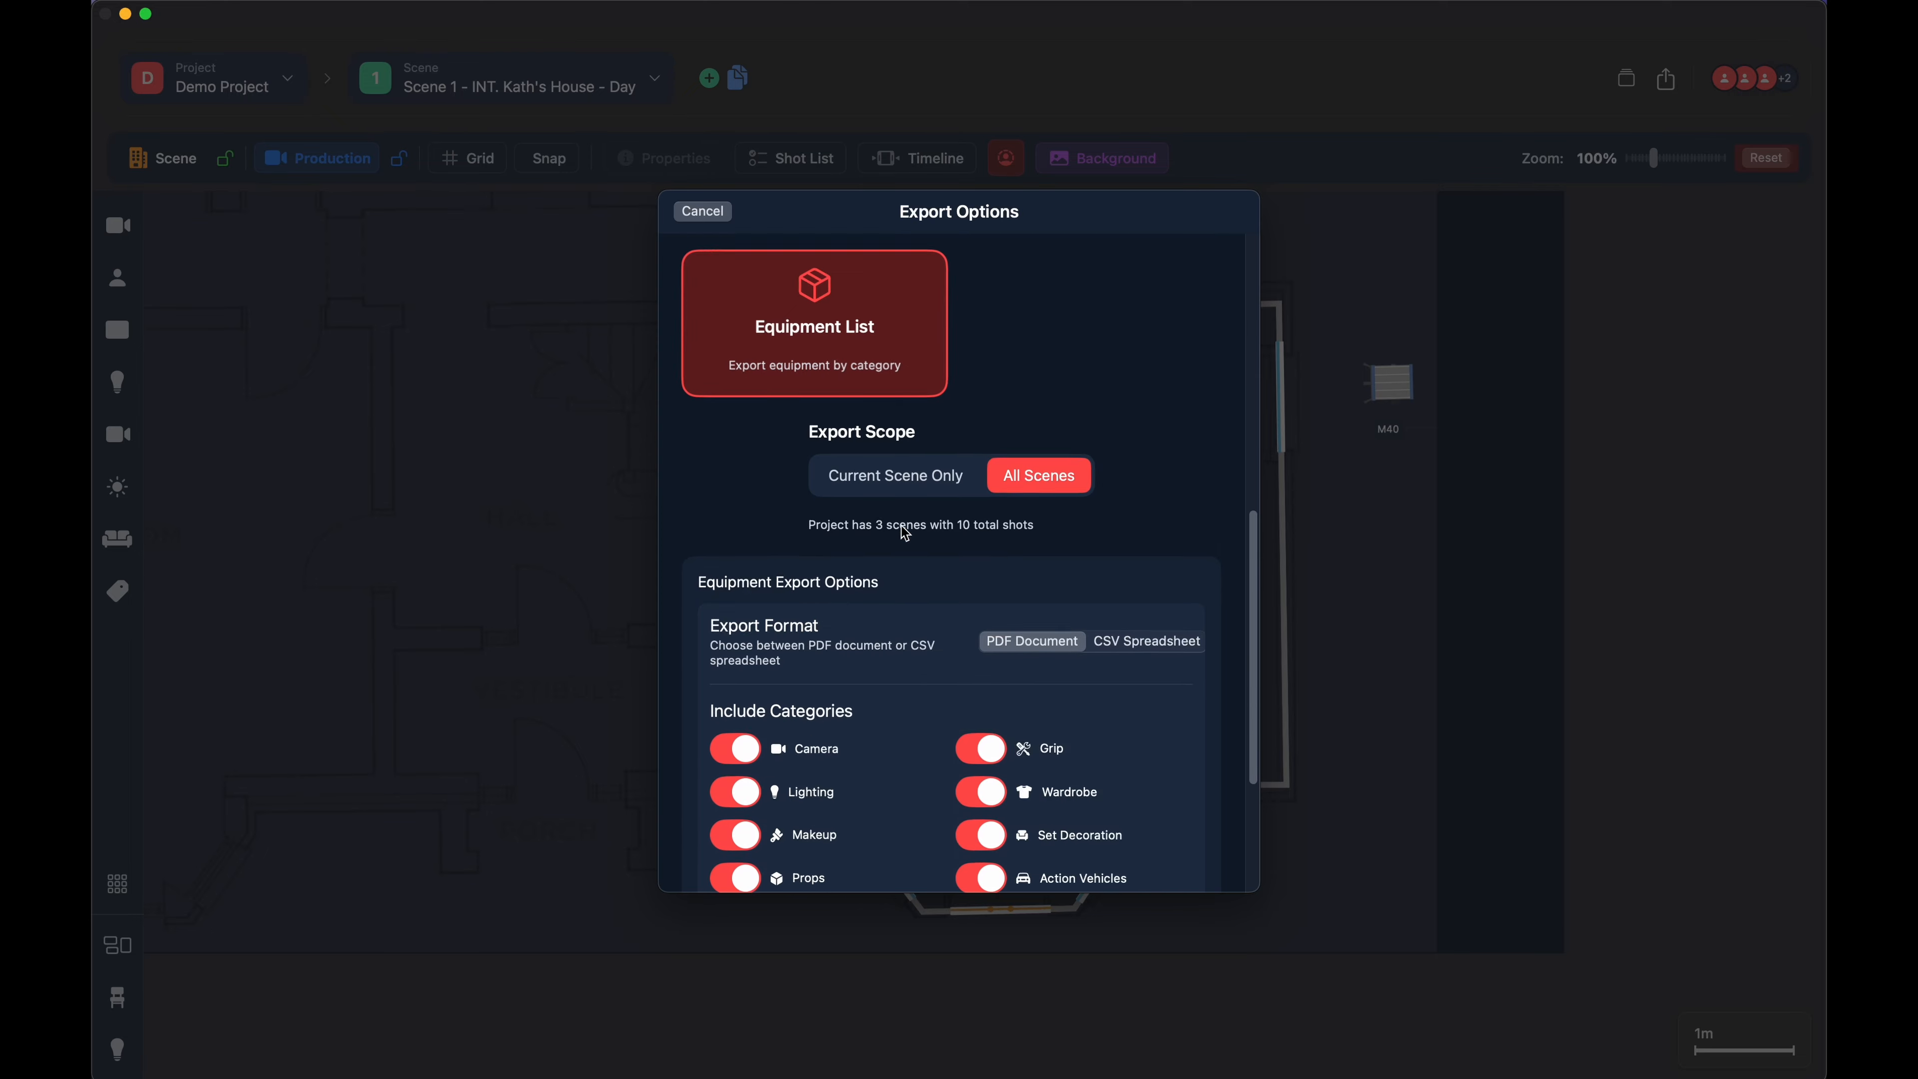
scroll(905, 533, "up", 7)
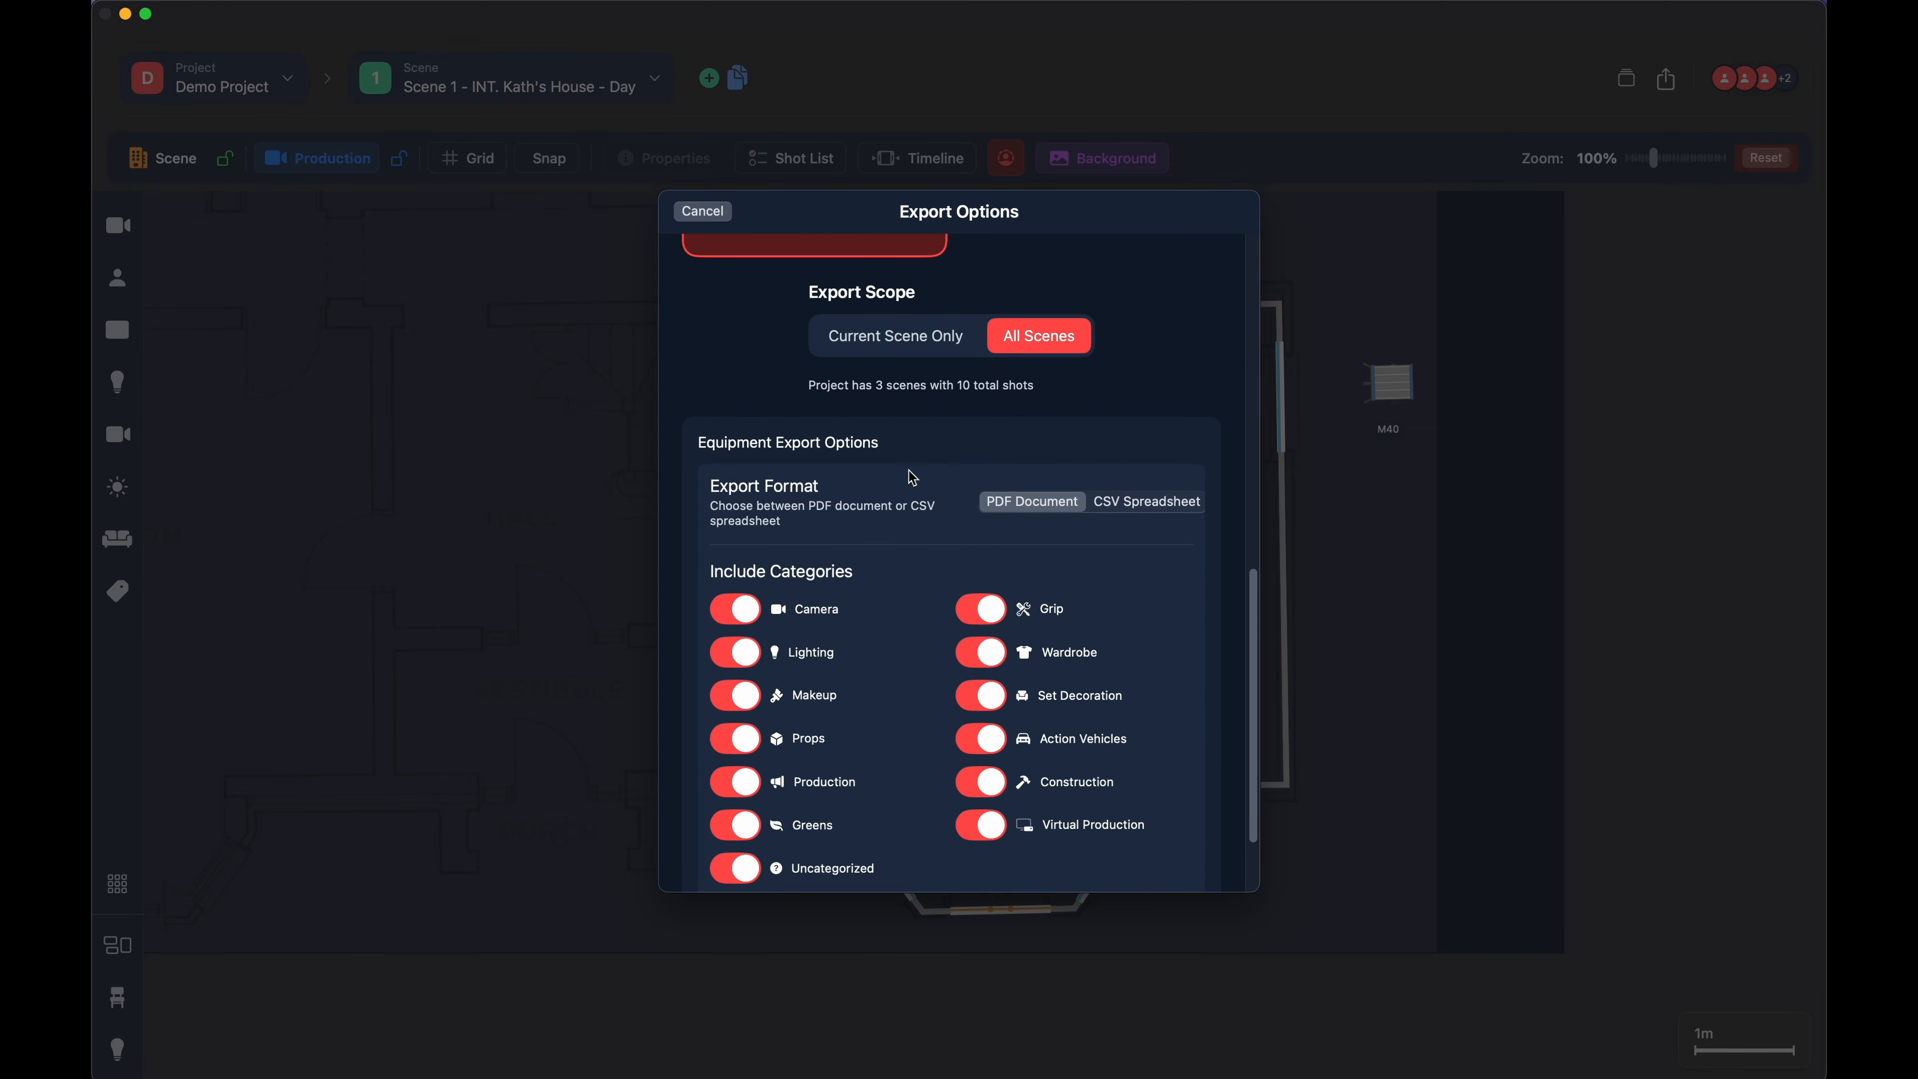
scroll(913, 477, "up", 20)
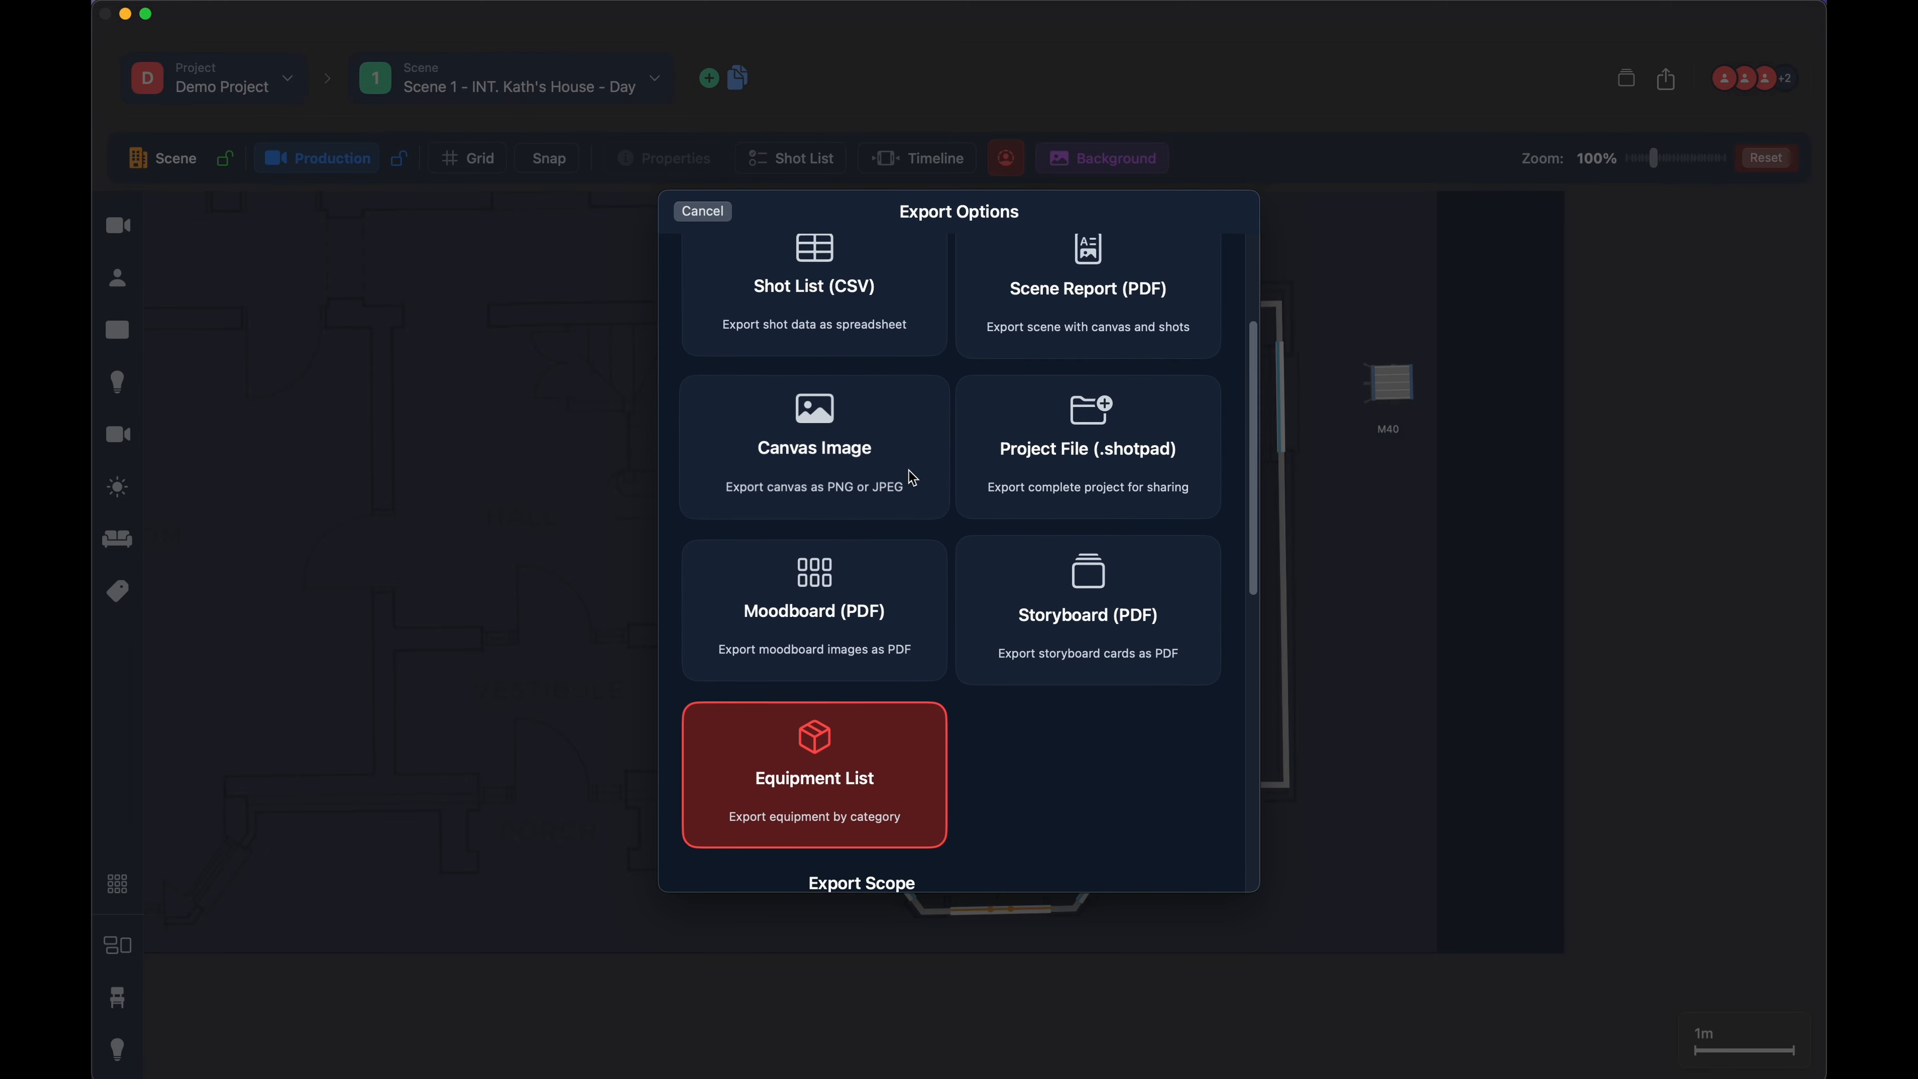
scroll(913, 478, "down", 17)
scroll(913, 477, "down", 7)
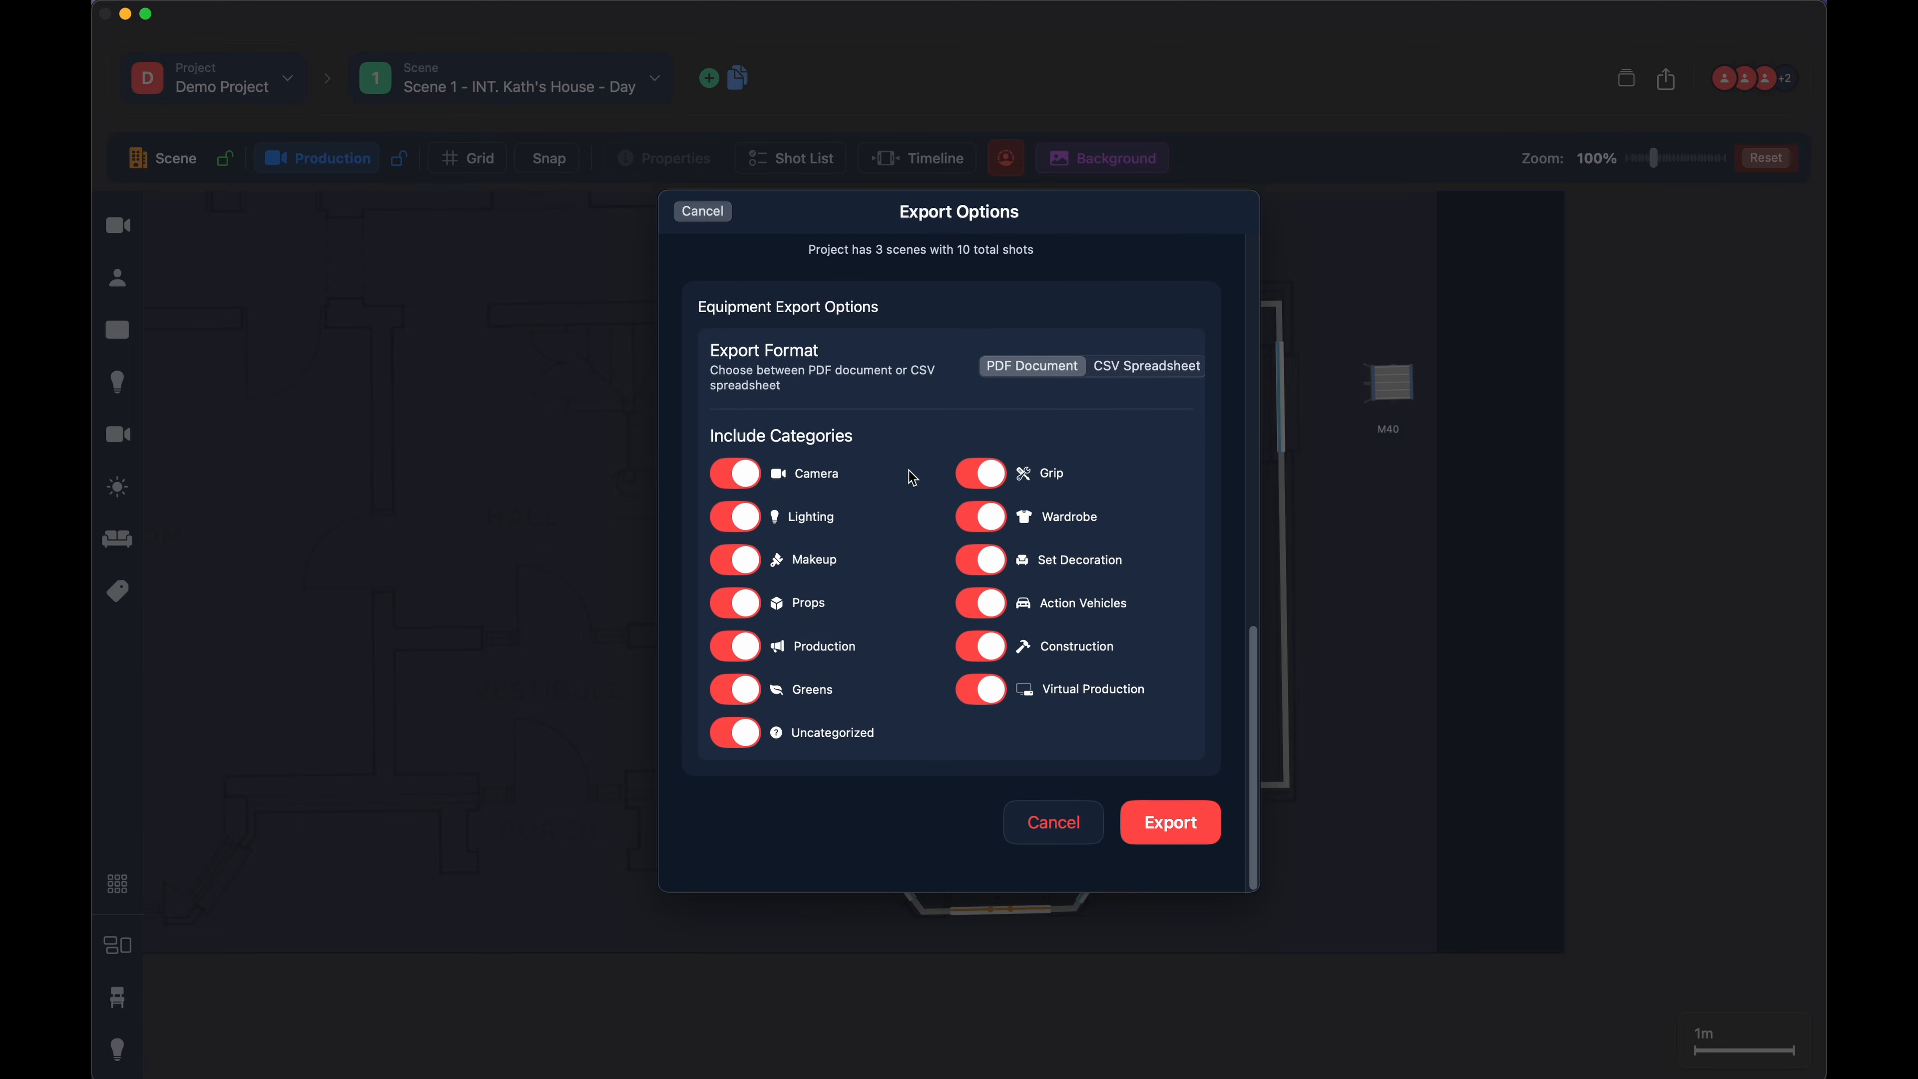
left_click(1054, 846)
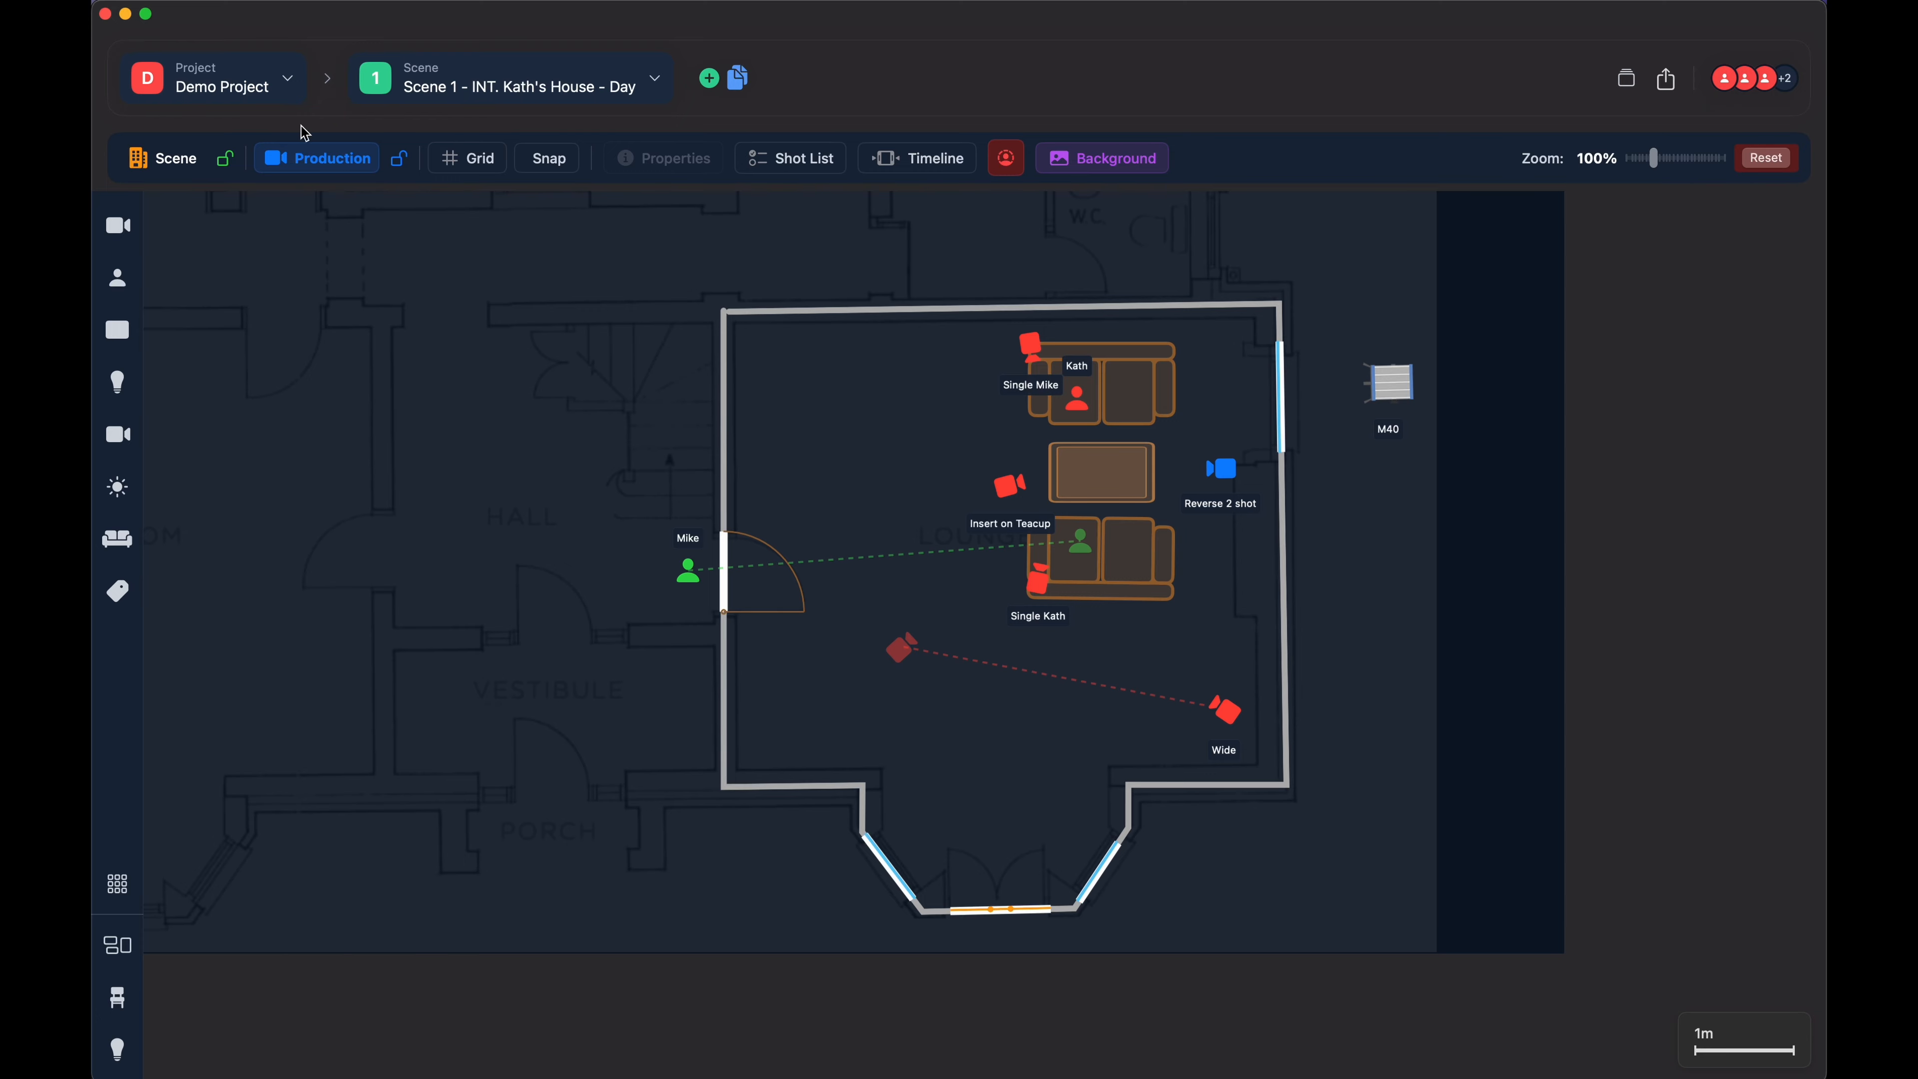
- Switch the active layer to Scene, back to Production, and to Scene again
left_click(167, 162)
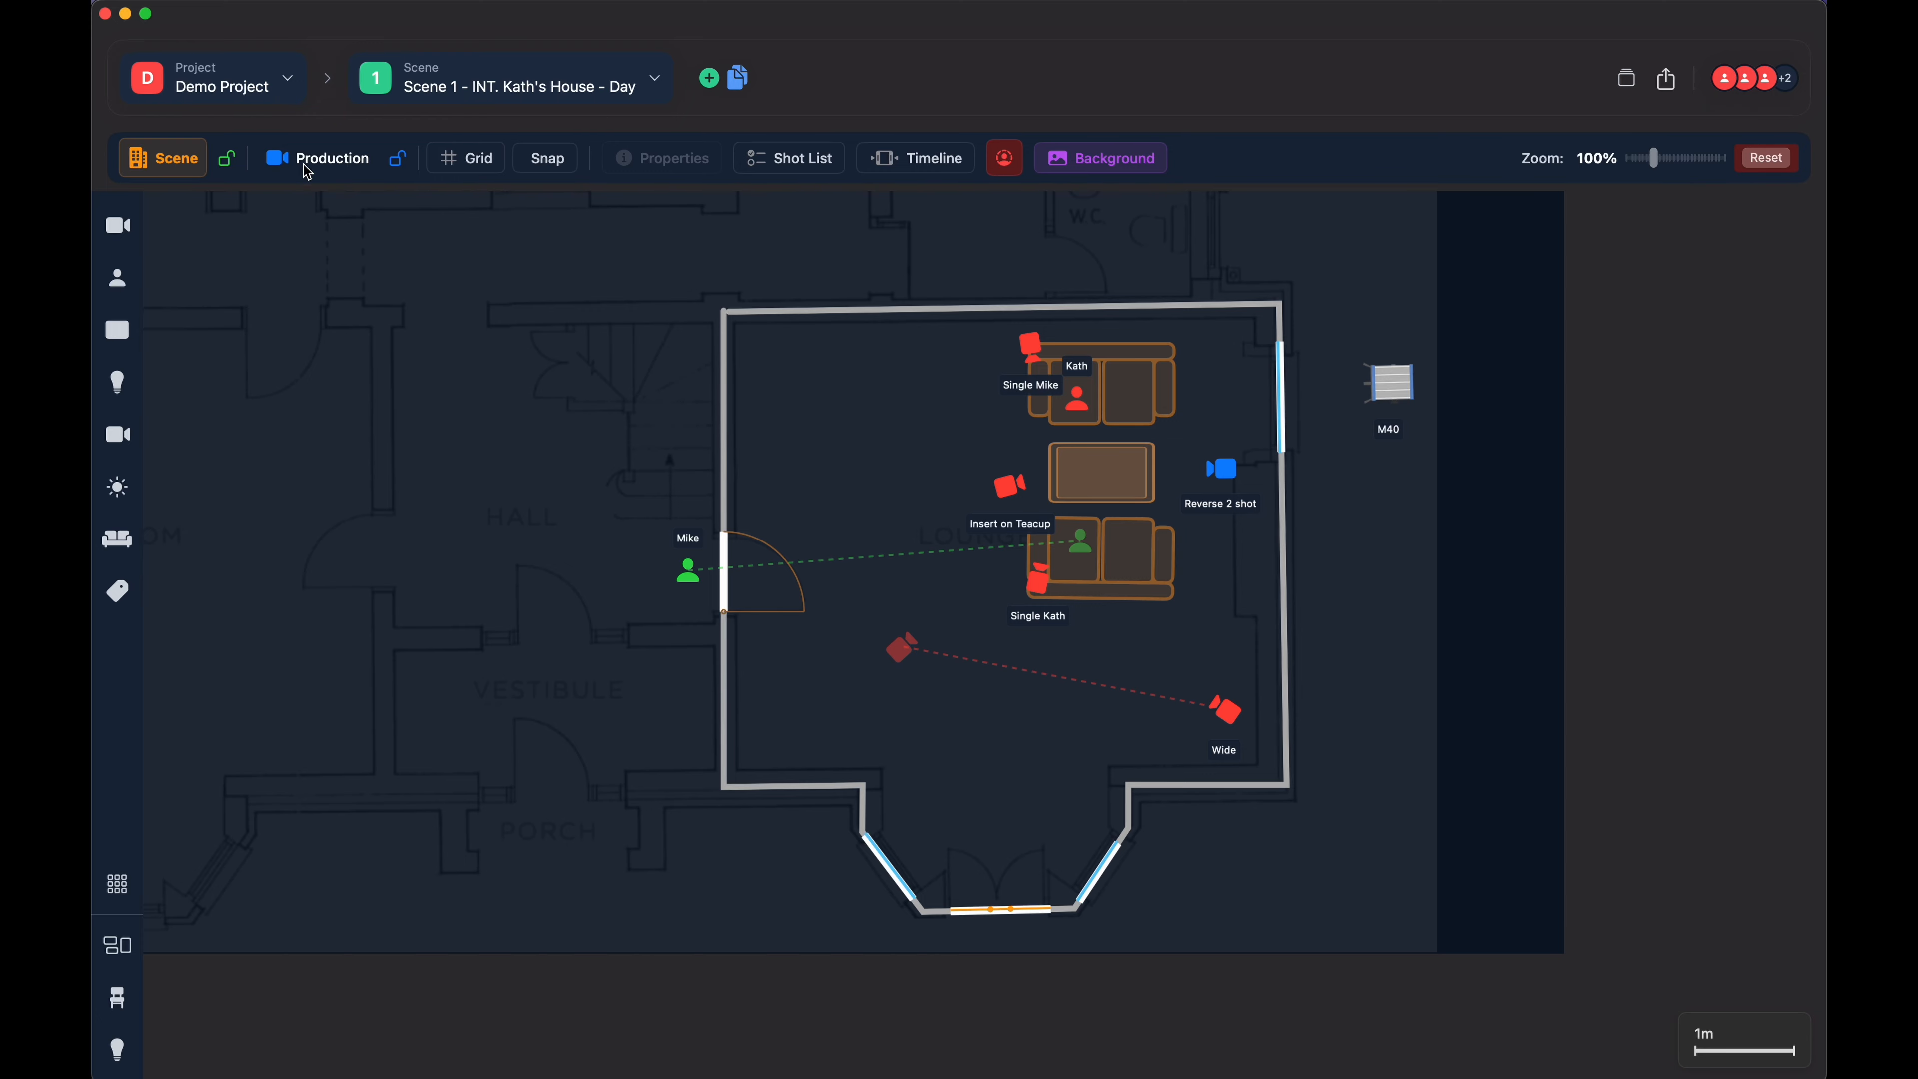
left_click(351, 161)
left_click(168, 172)
left_click_drag(885, 398, 861, 427)
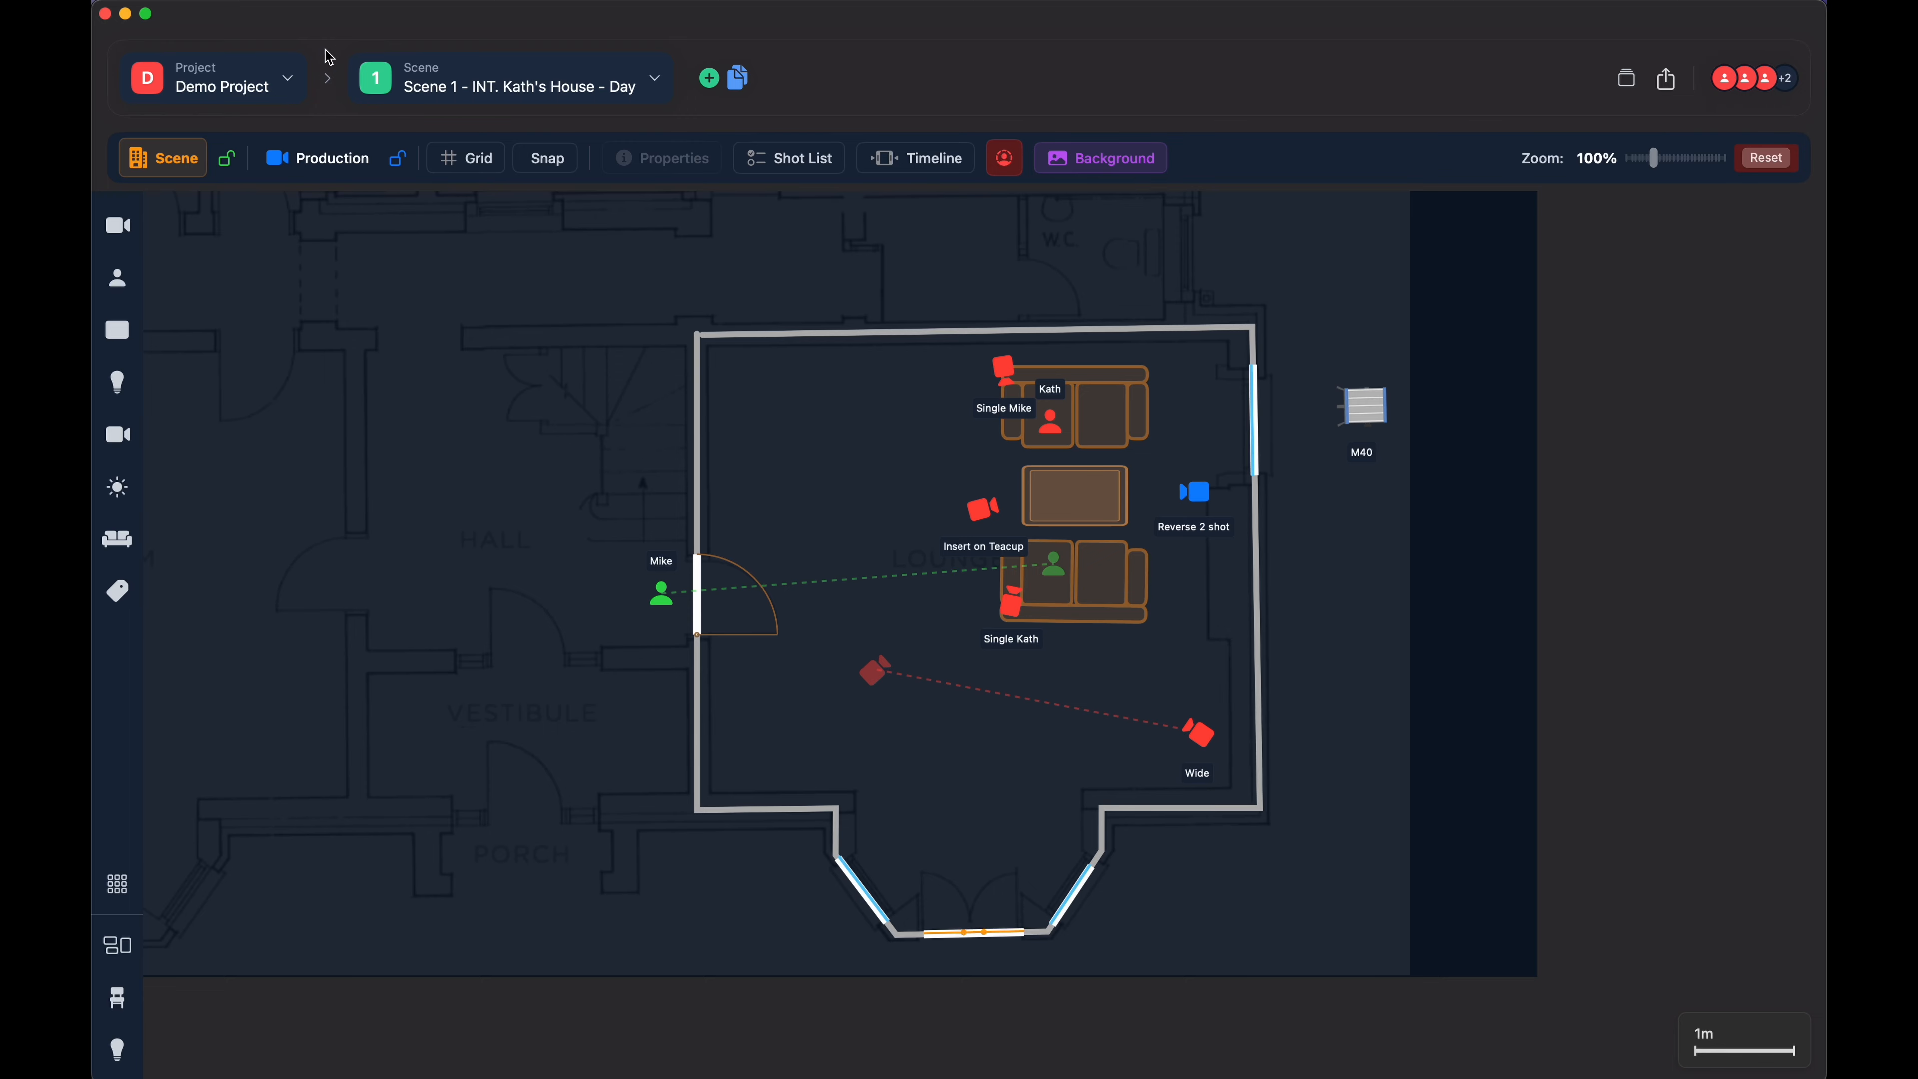
- Lock the Scene layer and try selecting the upper sofa and the lounge's upper wall
left_click(227, 159)
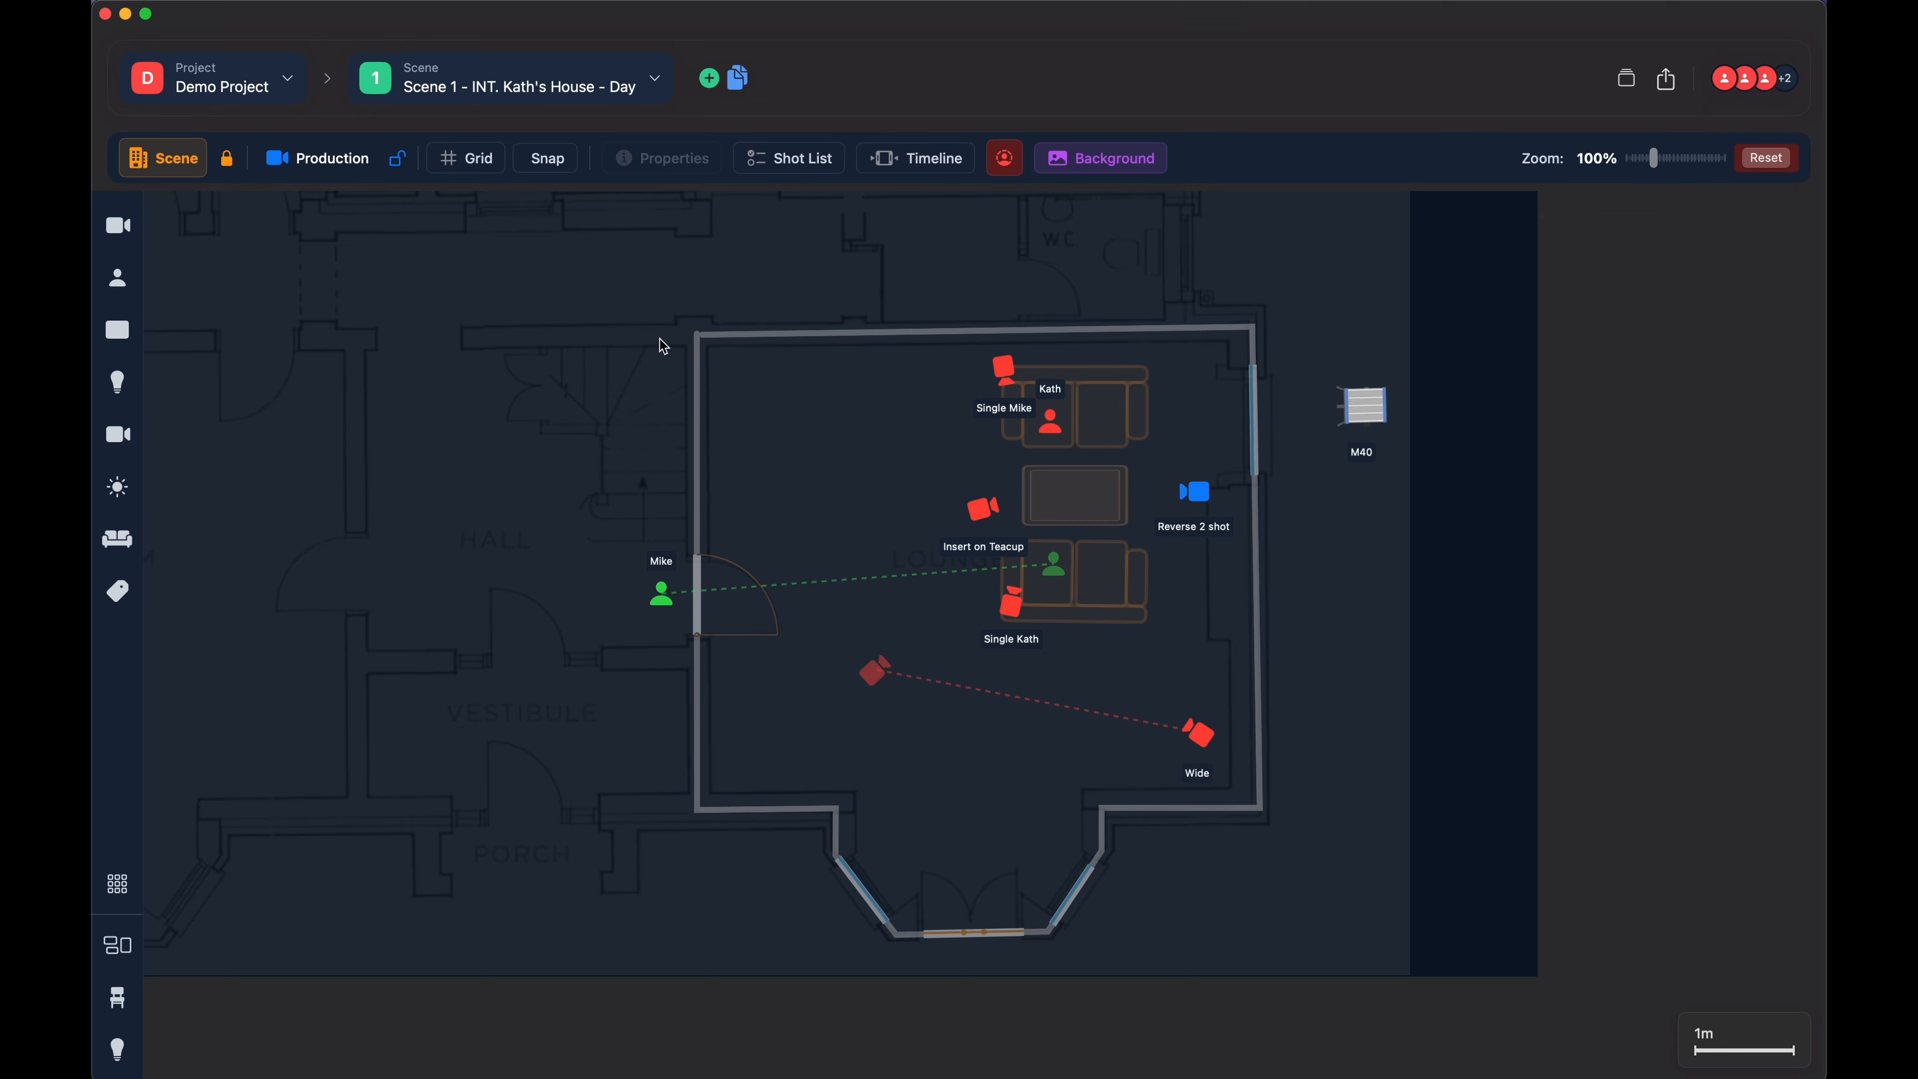
left_click(1114, 429)
left_click_drag(863, 461, 819, 491)
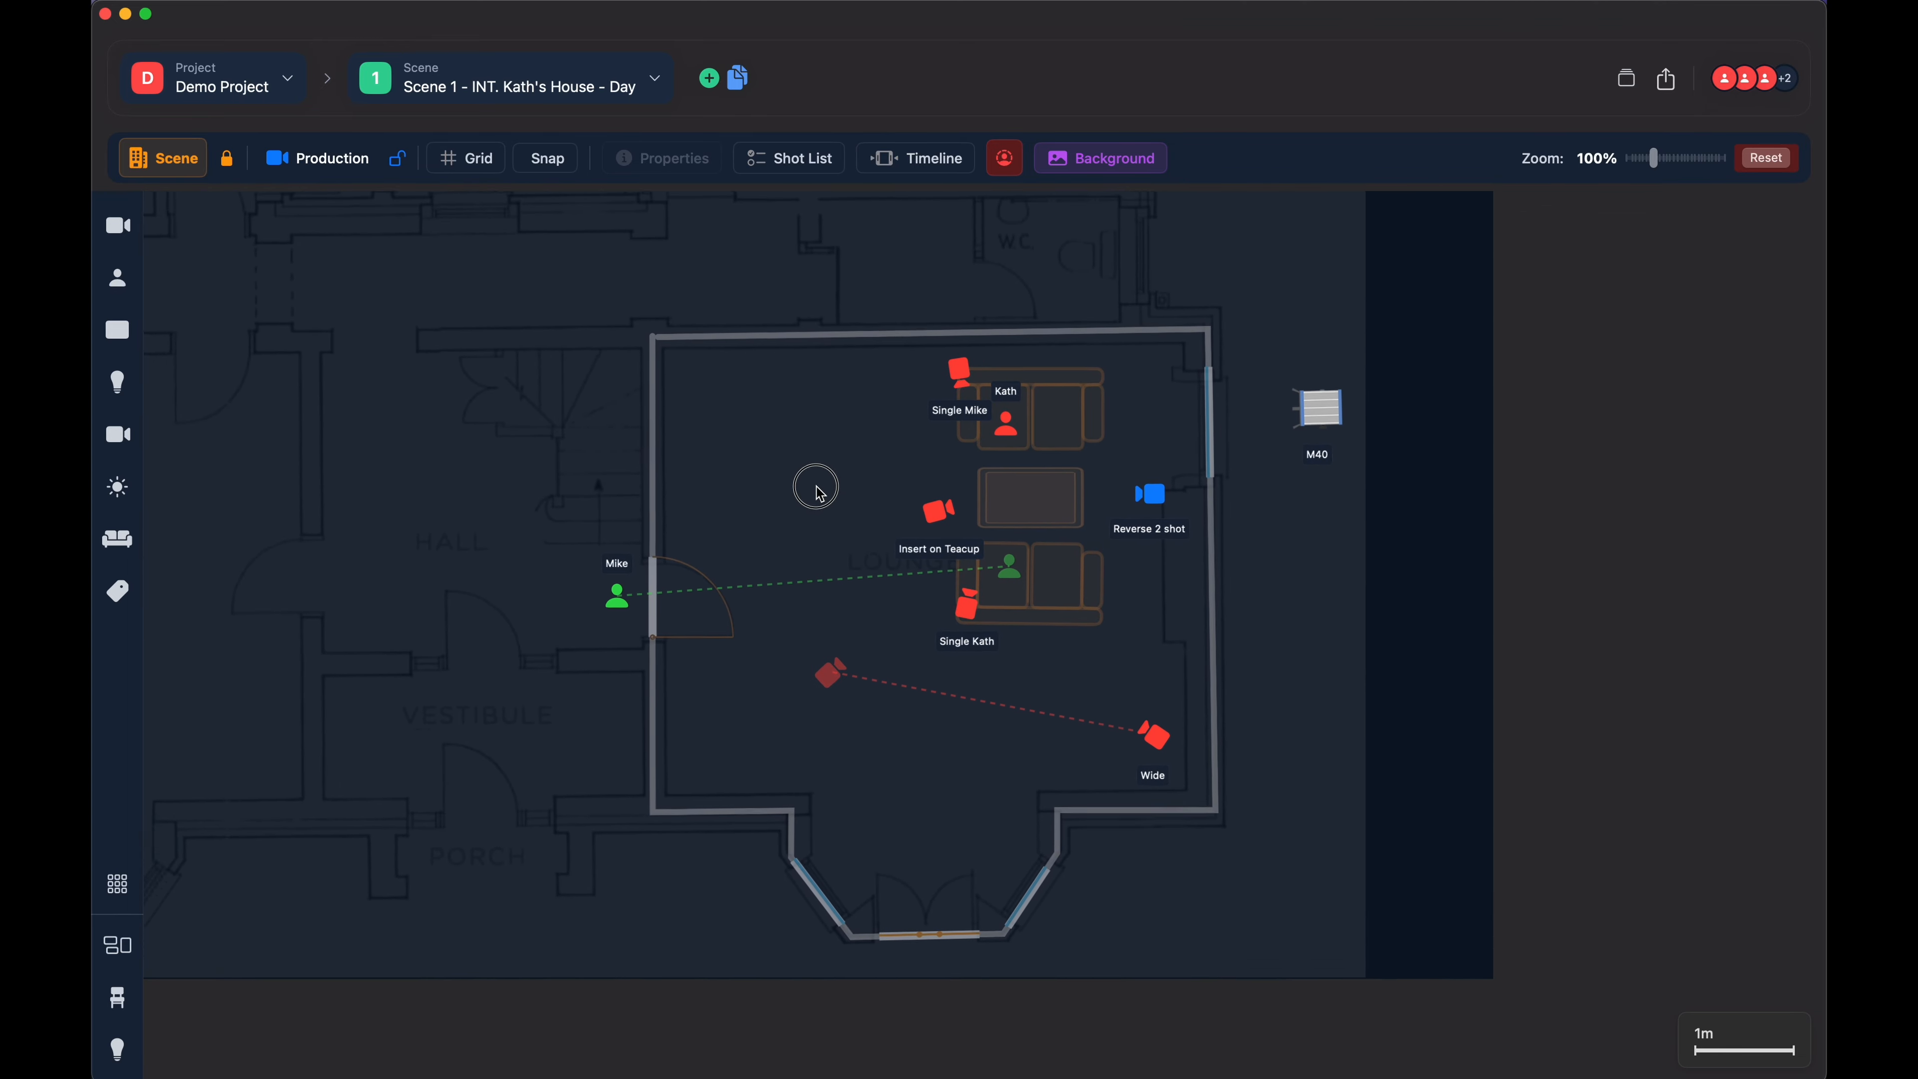
left_click(793, 374)
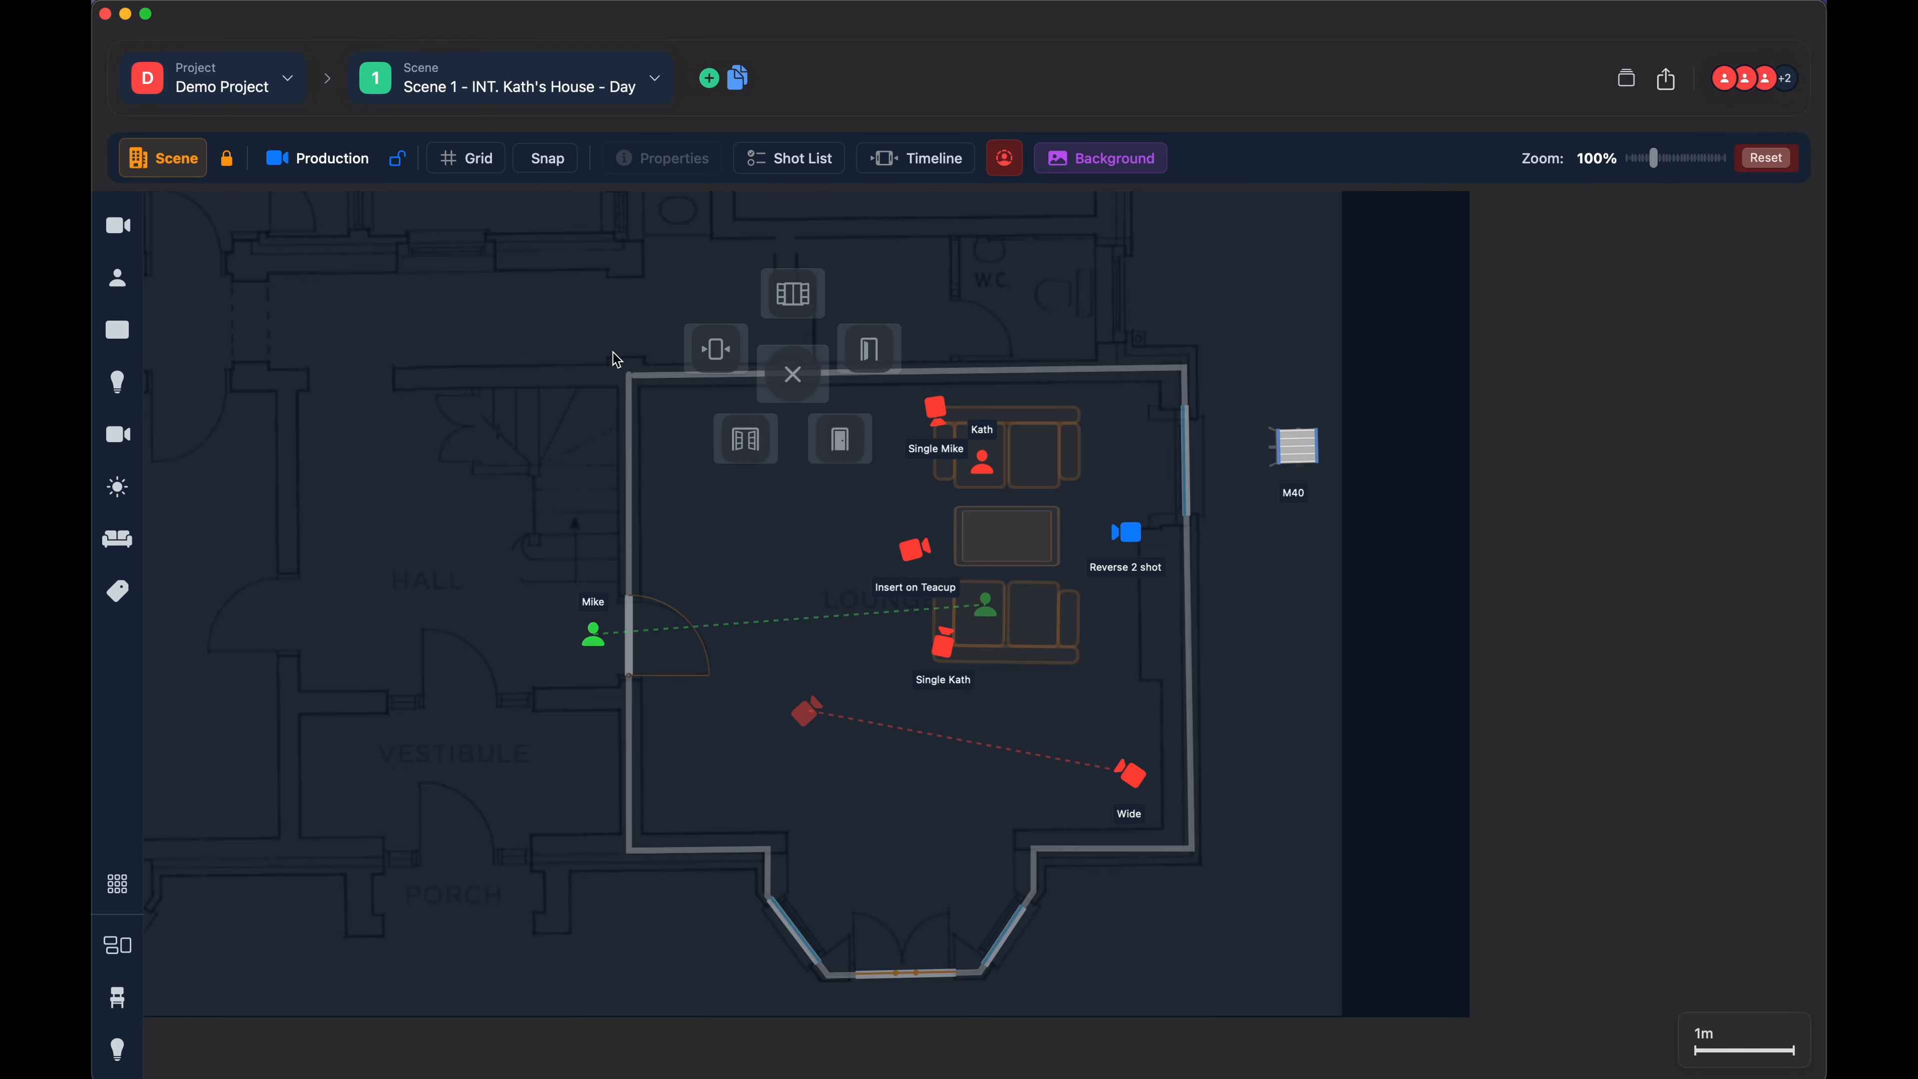
left_click(1043, 459)
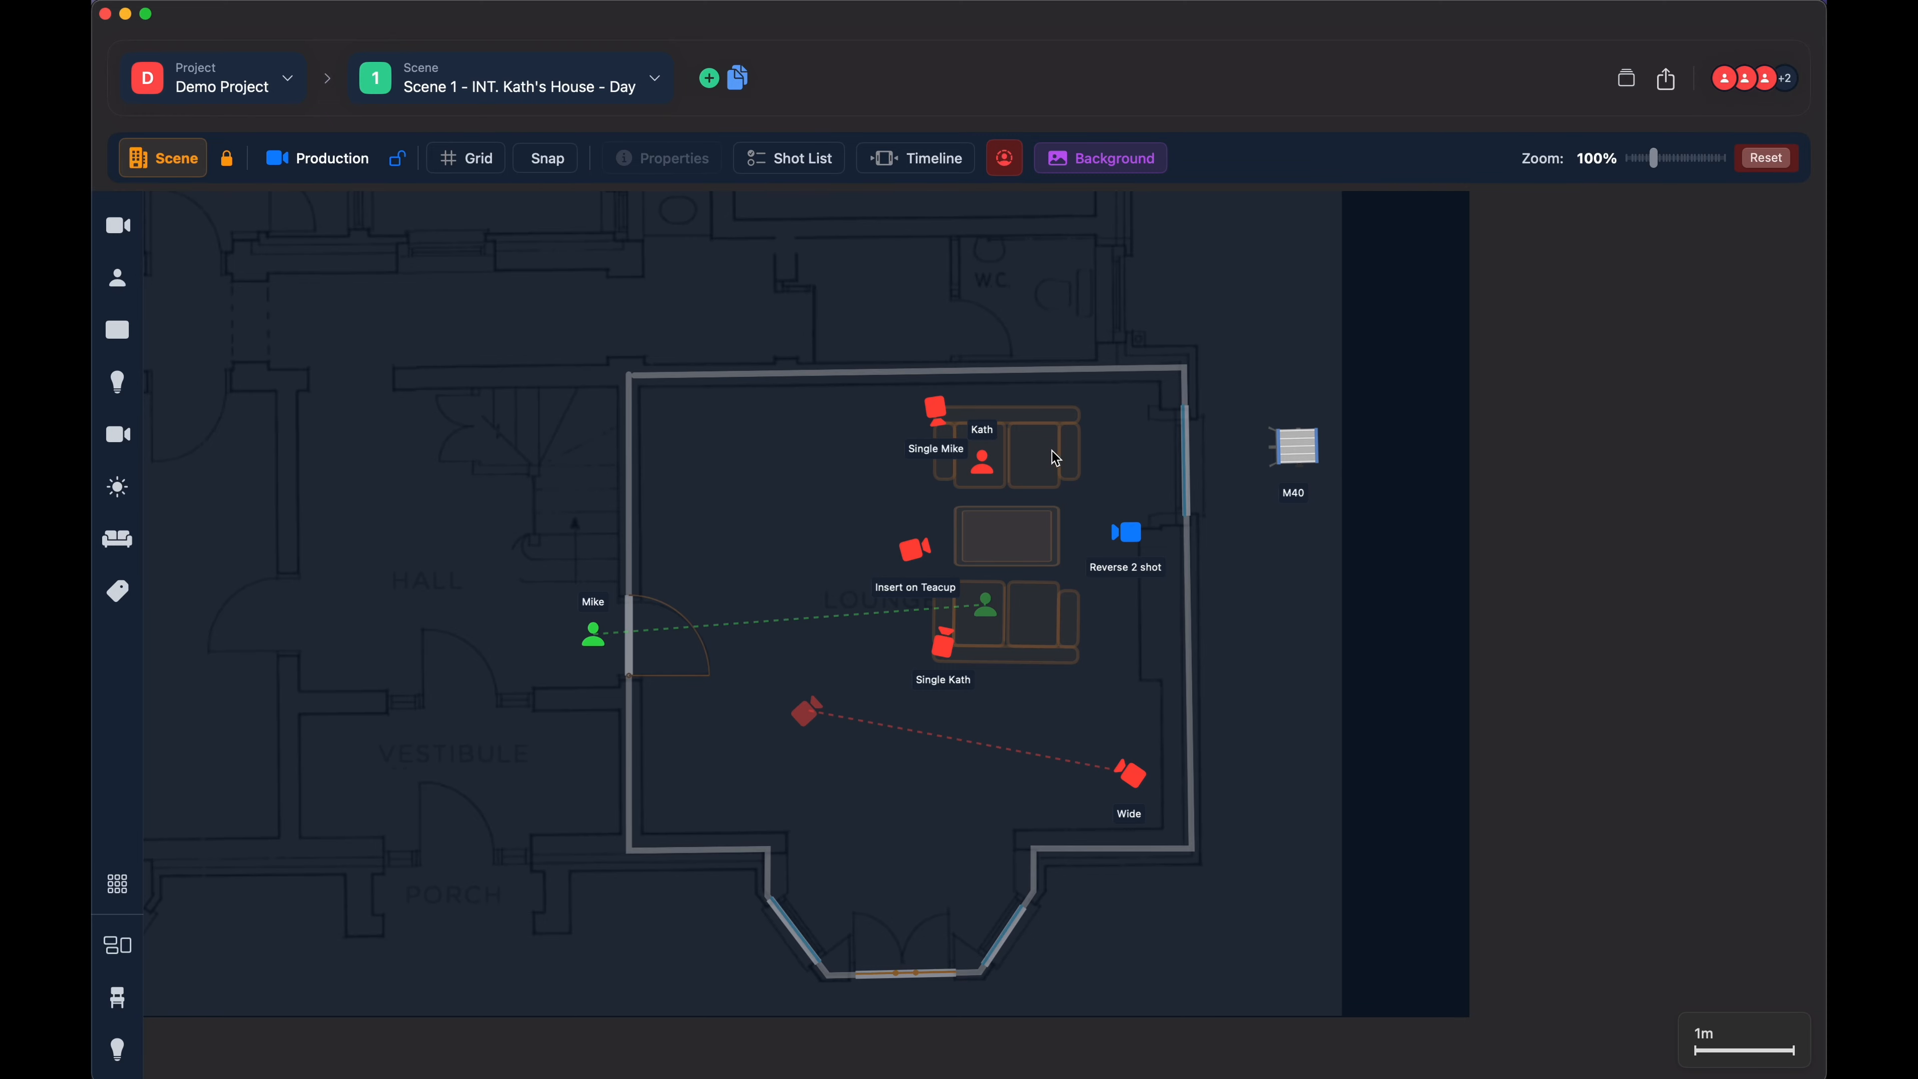
- Test the locked wall corner and sofa, bring up and dismiss the upper wall's door and window options, and unlock the Scene layer
left_click(1184, 372)
left_click(1184, 365)
left_click_drag(1039, 461, 974, 491)
left_click(1040, 467)
left_click(888, 371)
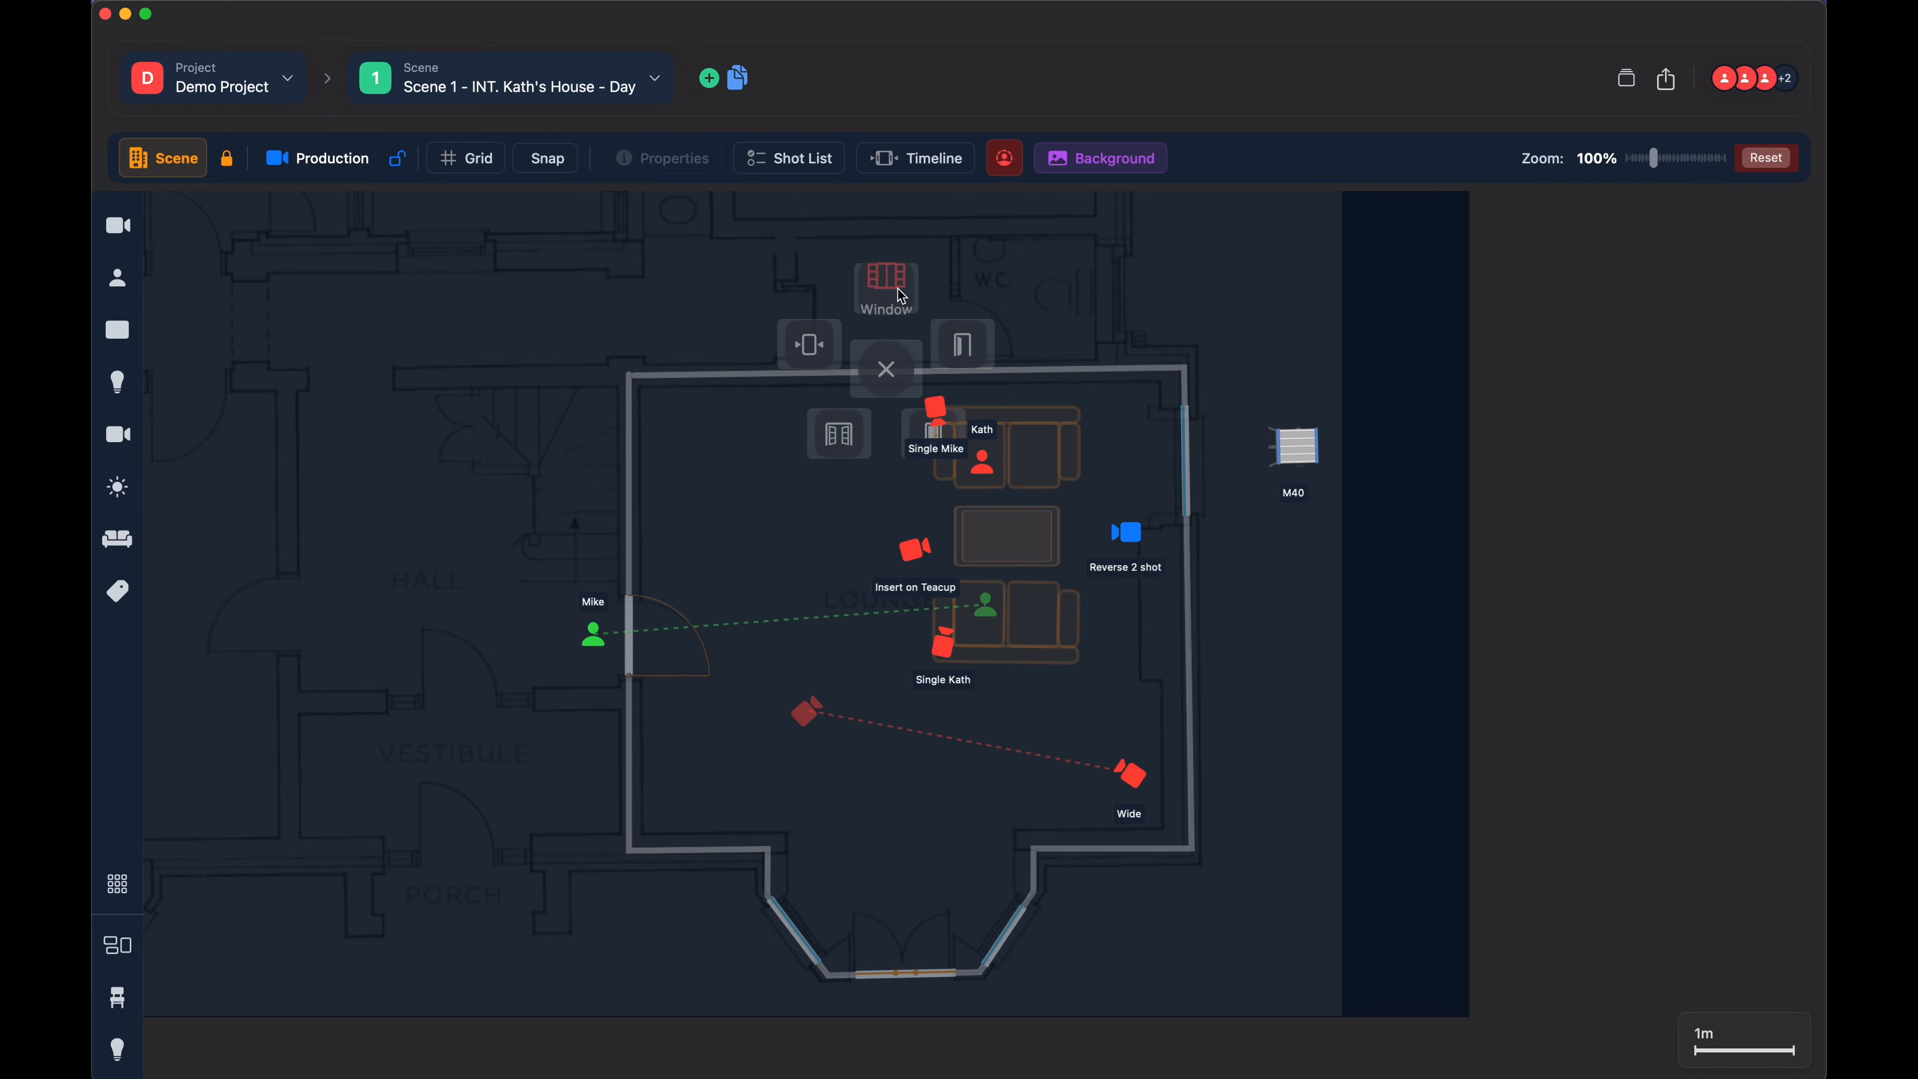
left_click(723, 506)
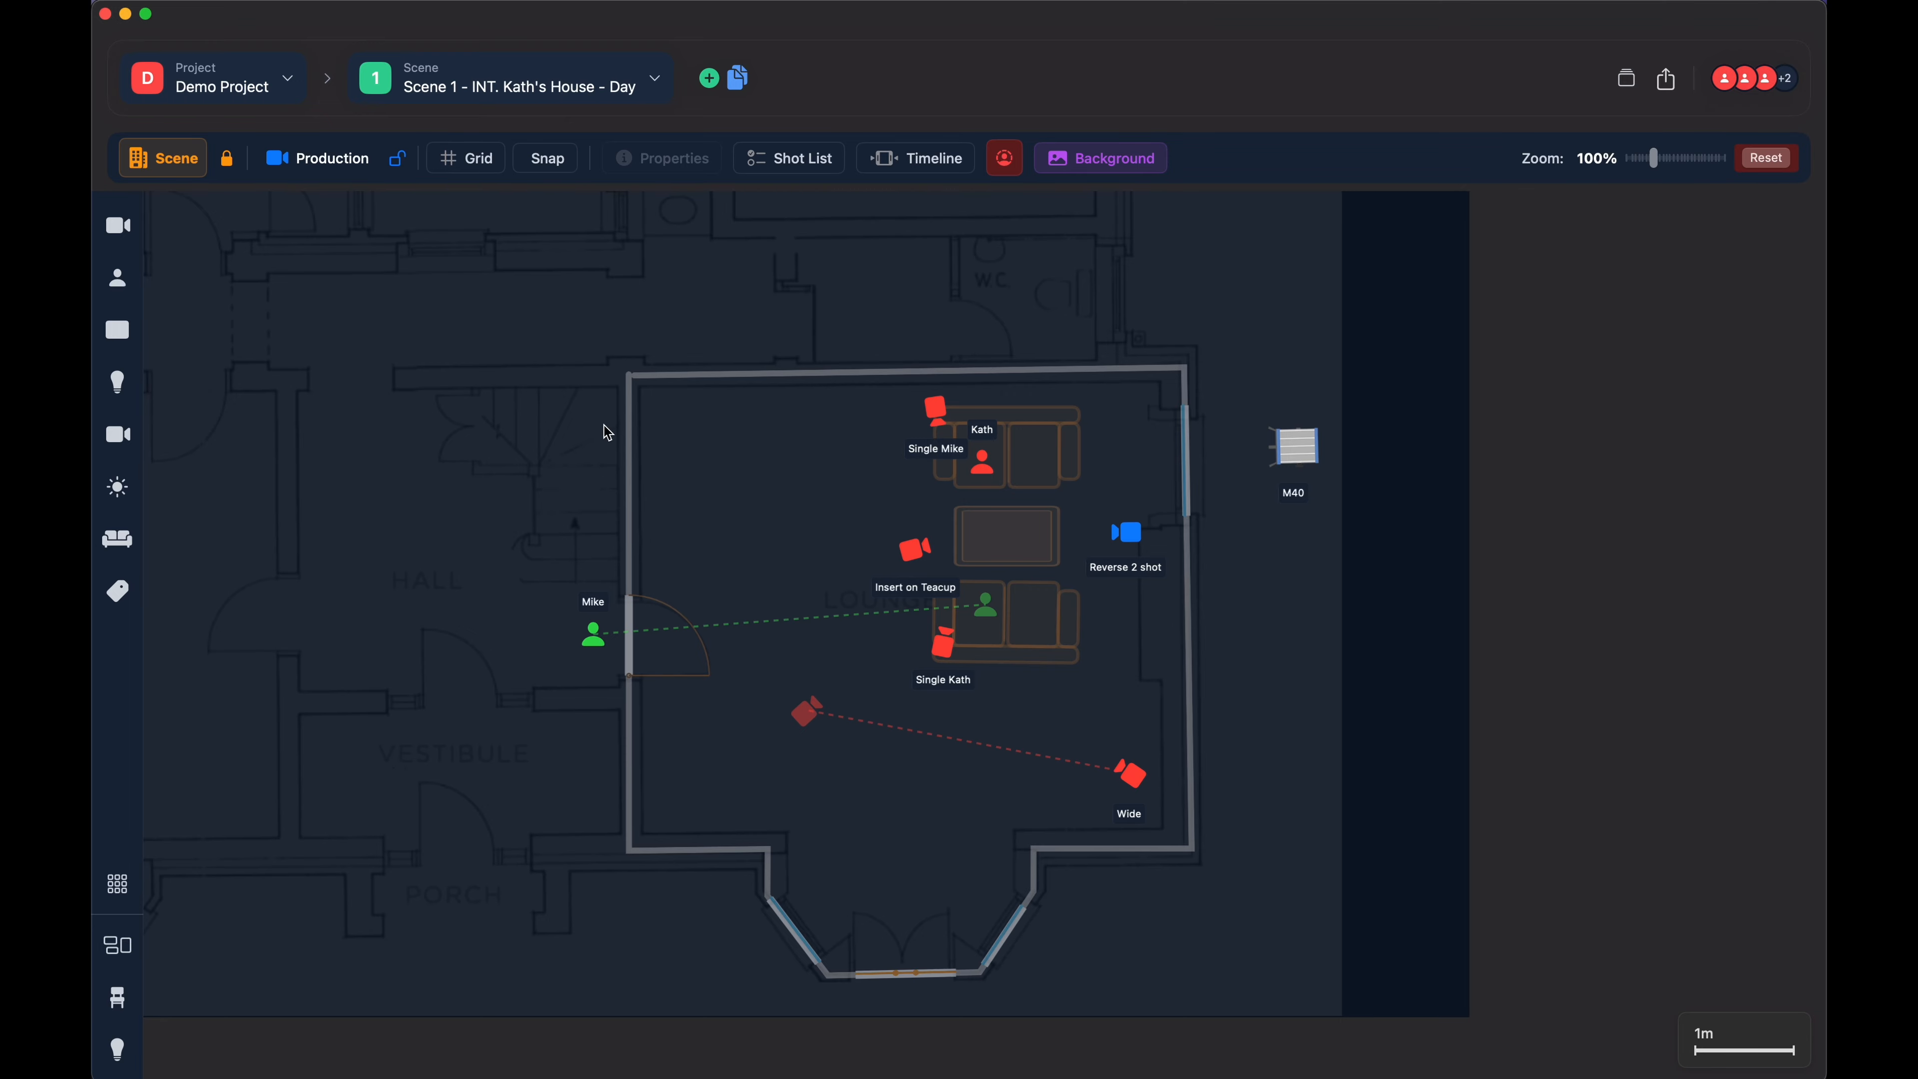
left_click(226, 160)
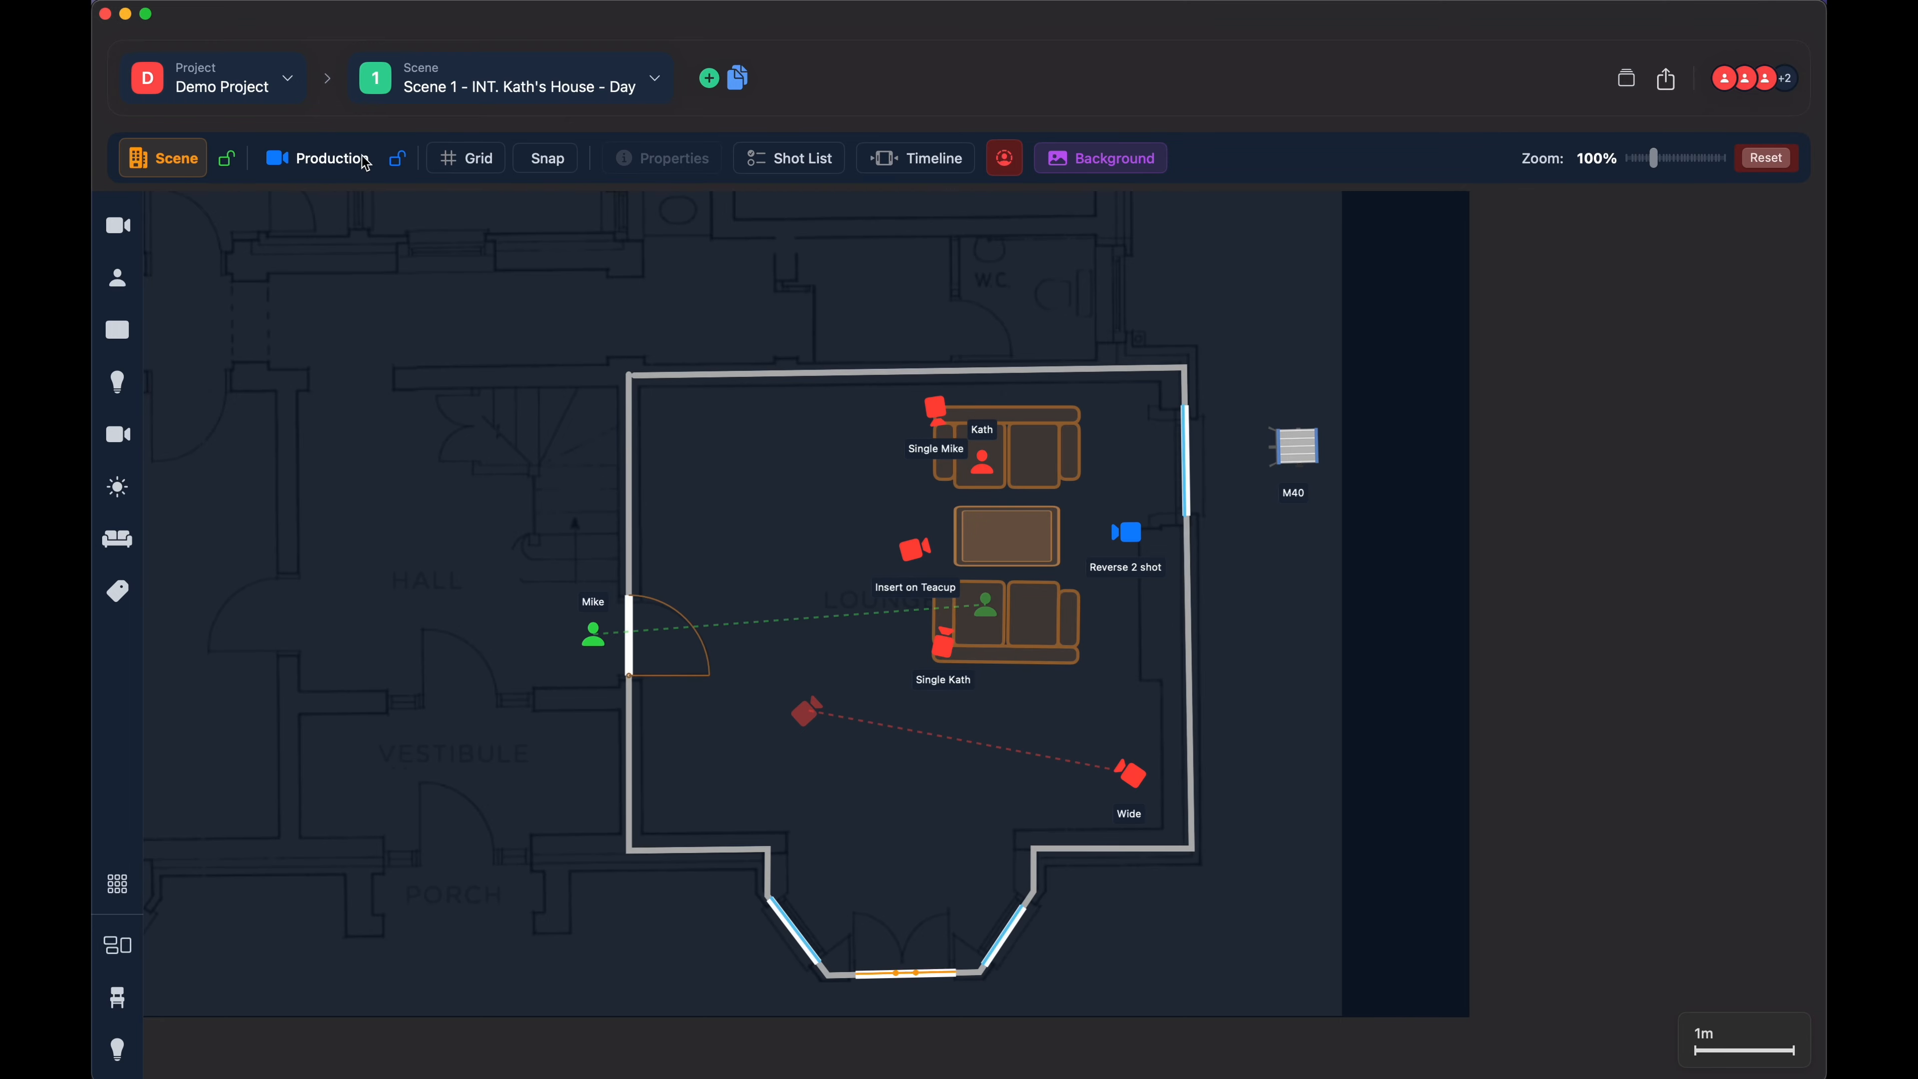
- Lock both the Production and Scene layers, and unlock both of them again
left_click(399, 160)
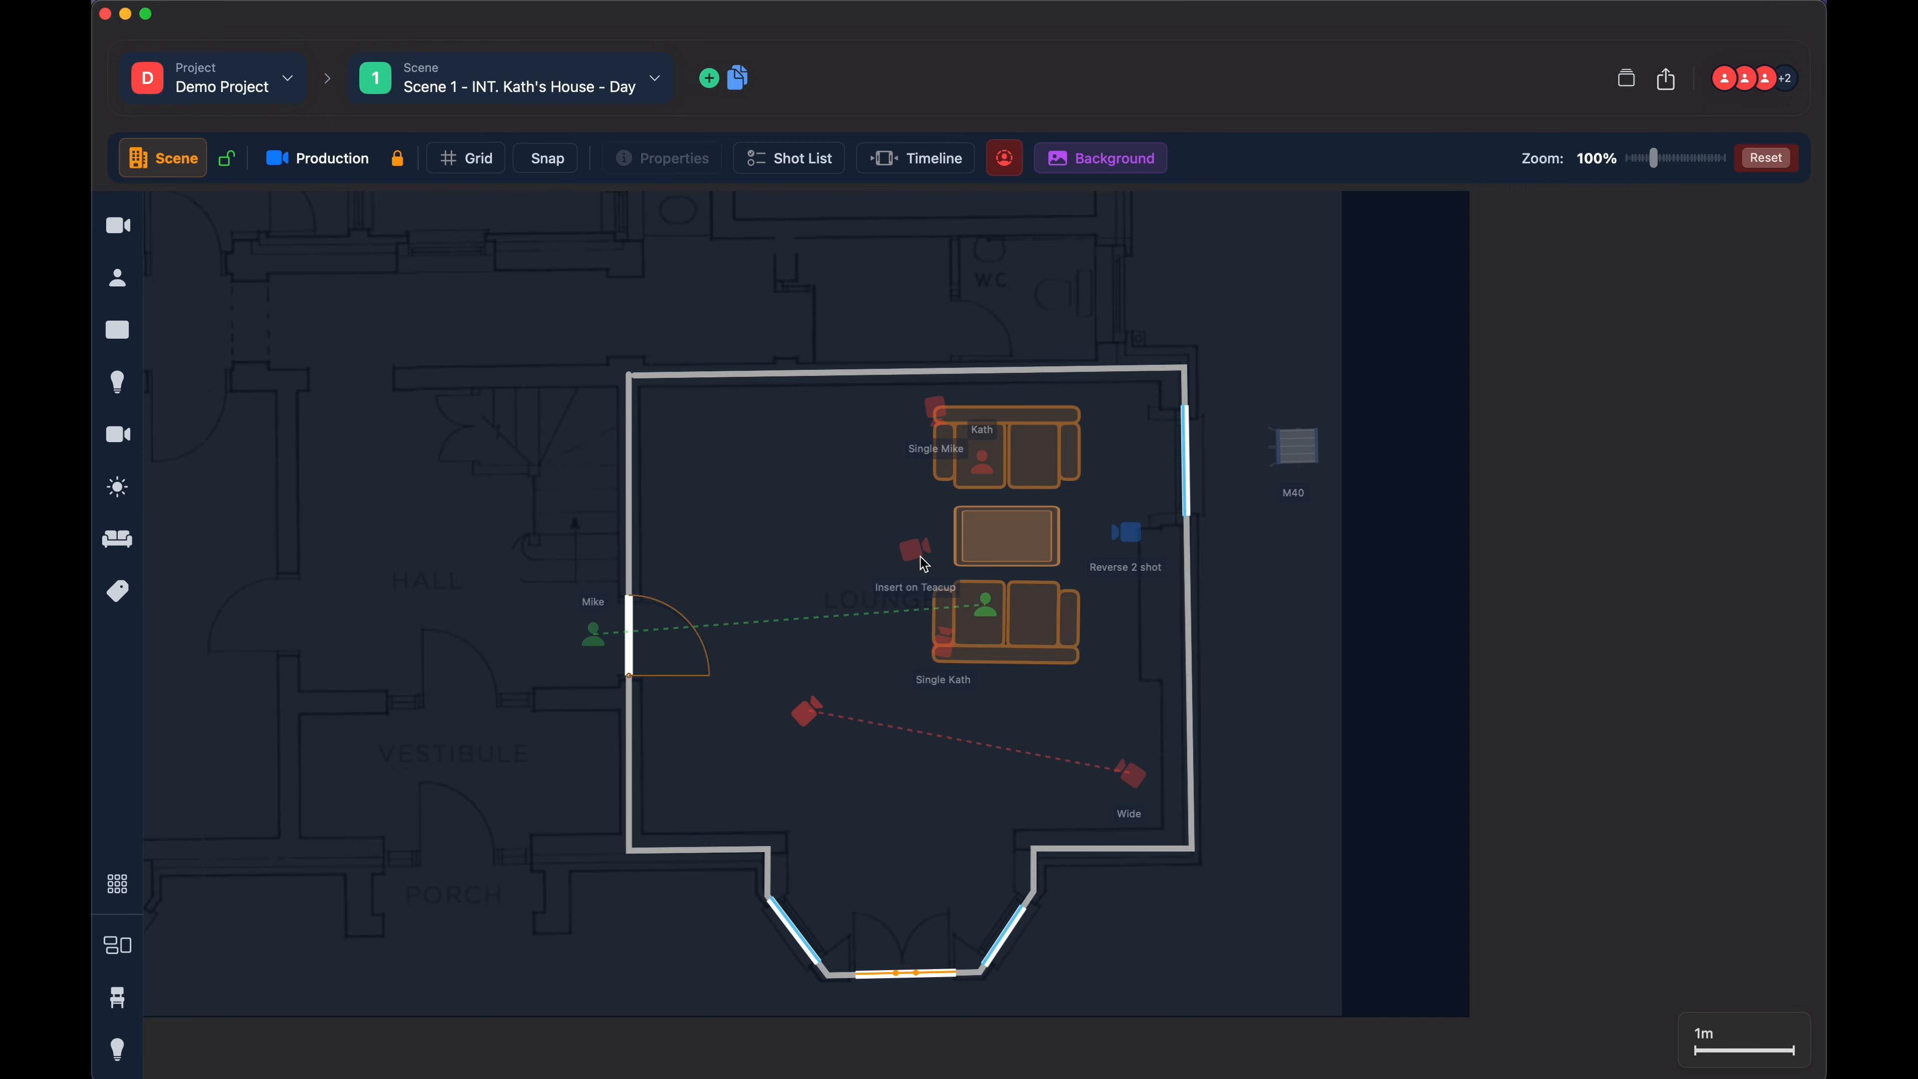
left_click(228, 159)
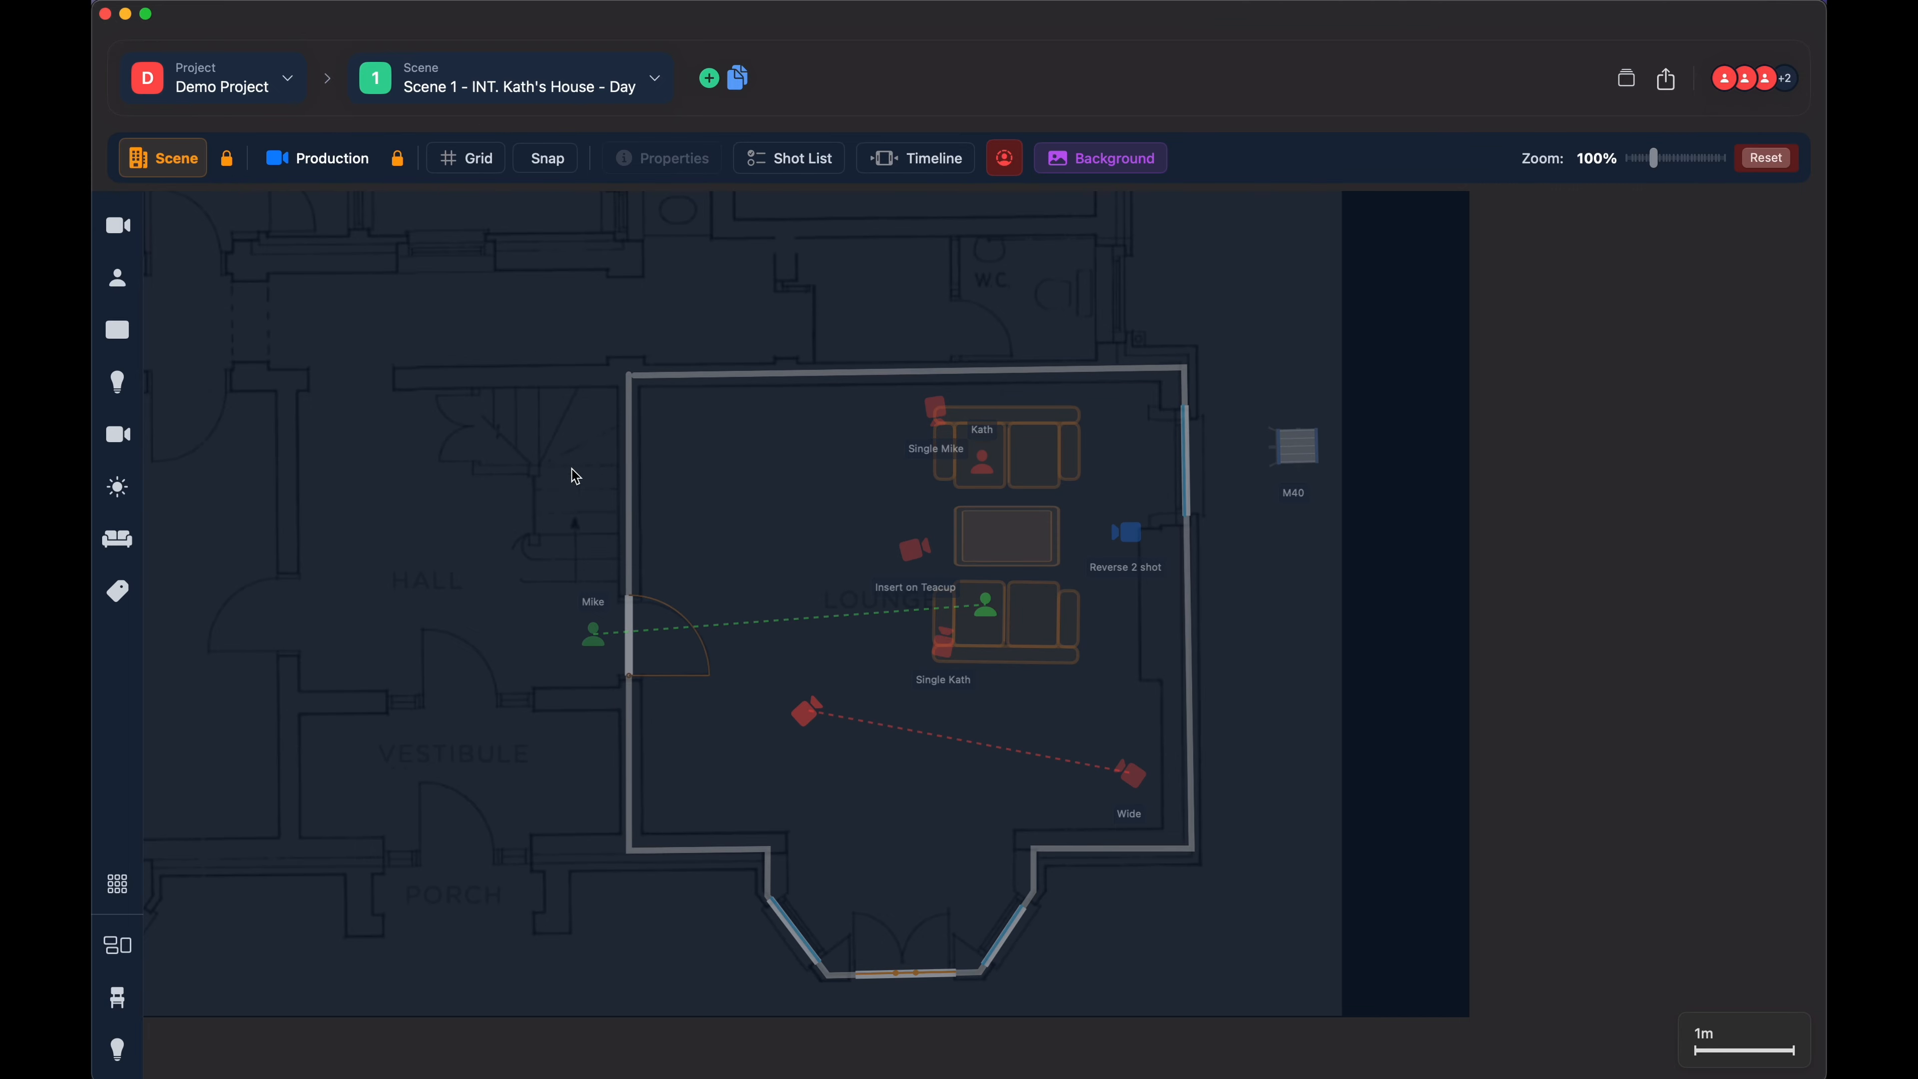
left_click_drag(816, 525, 754, 522)
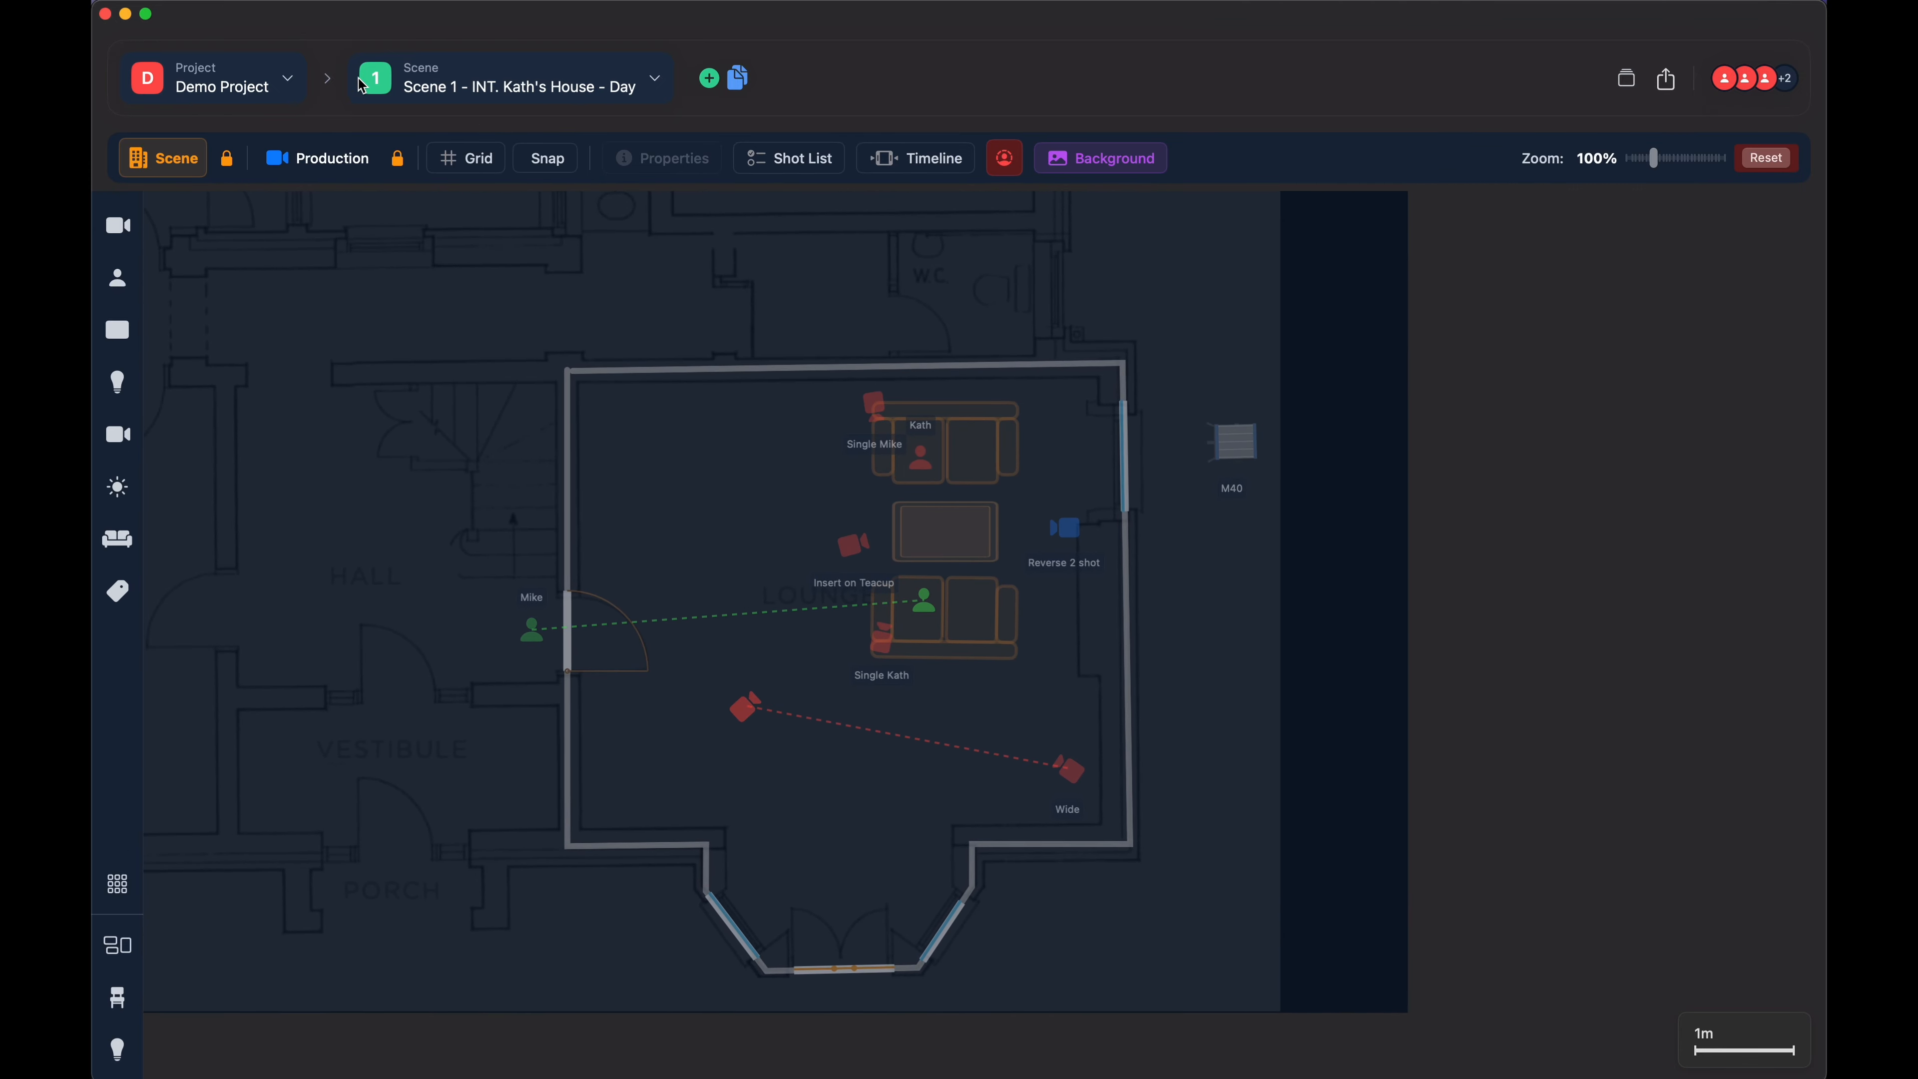
left_click(399, 160)
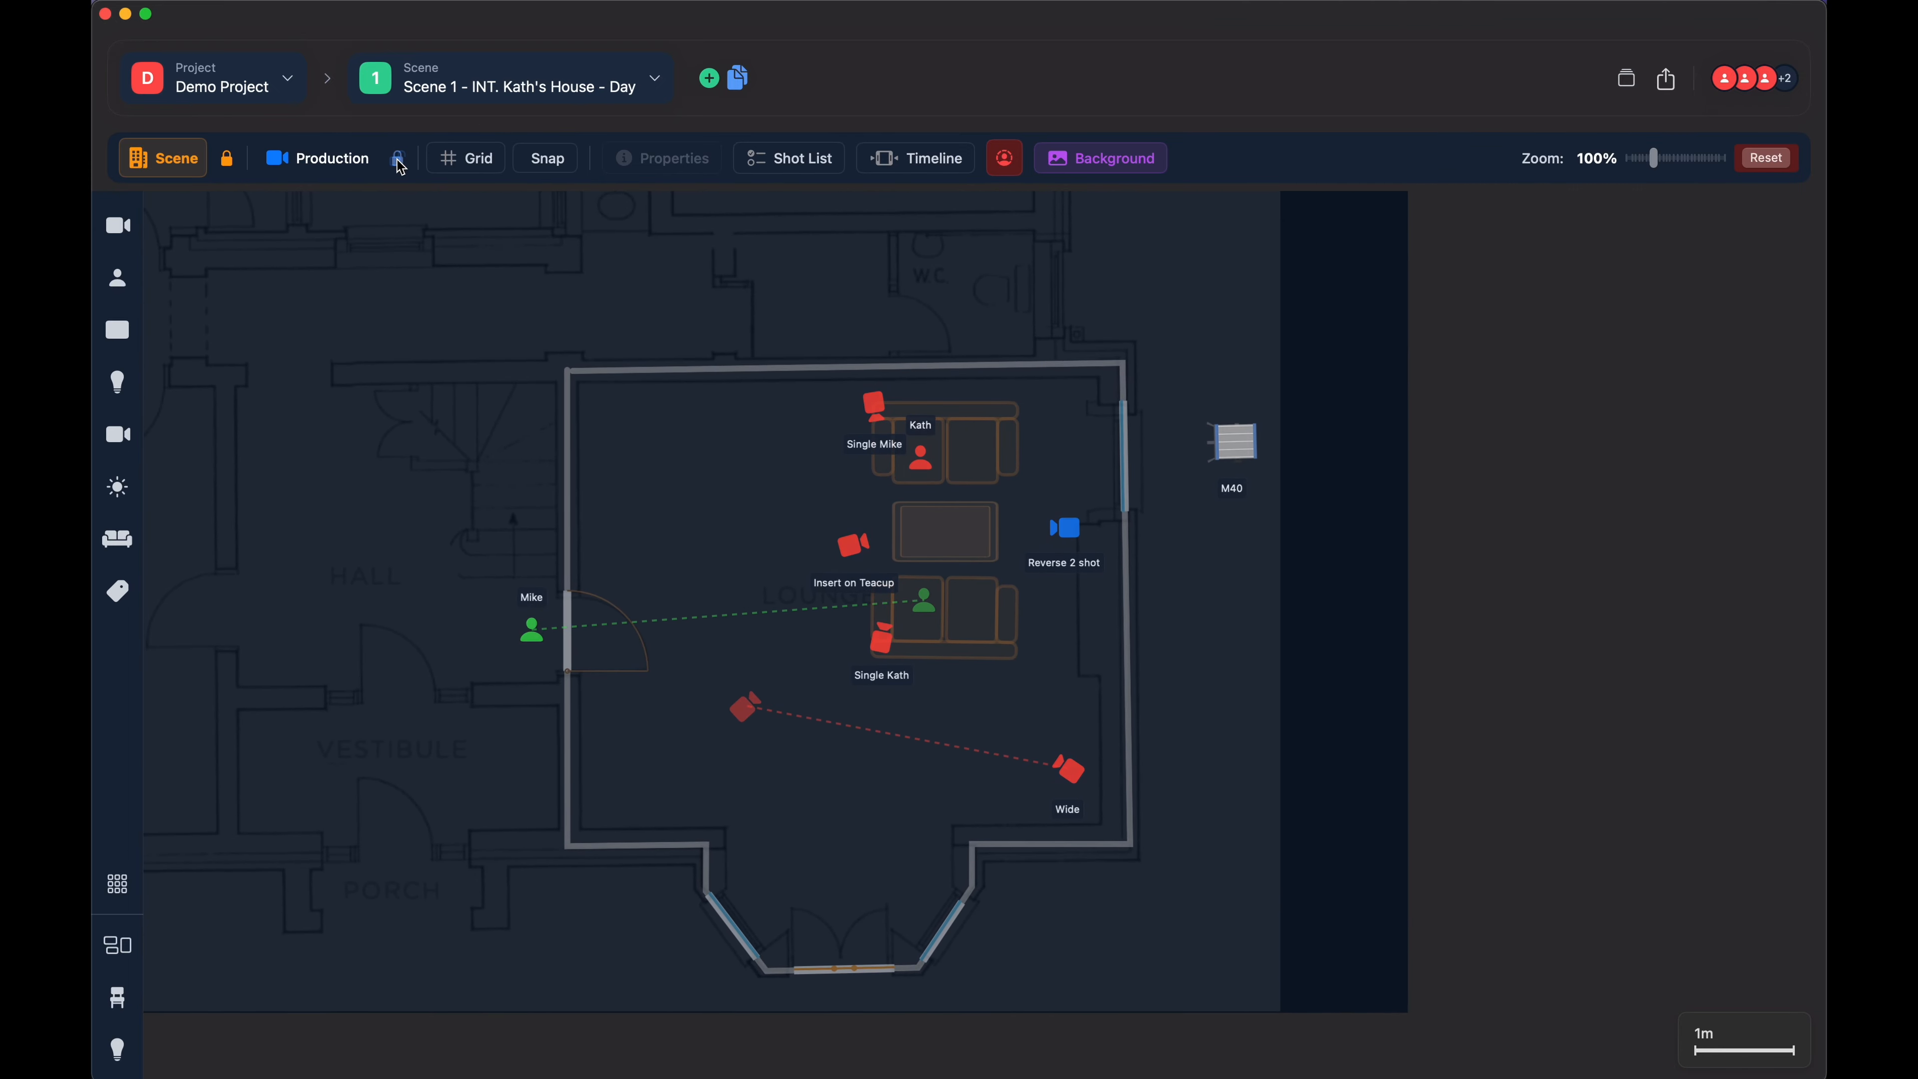
left_click(229, 161)
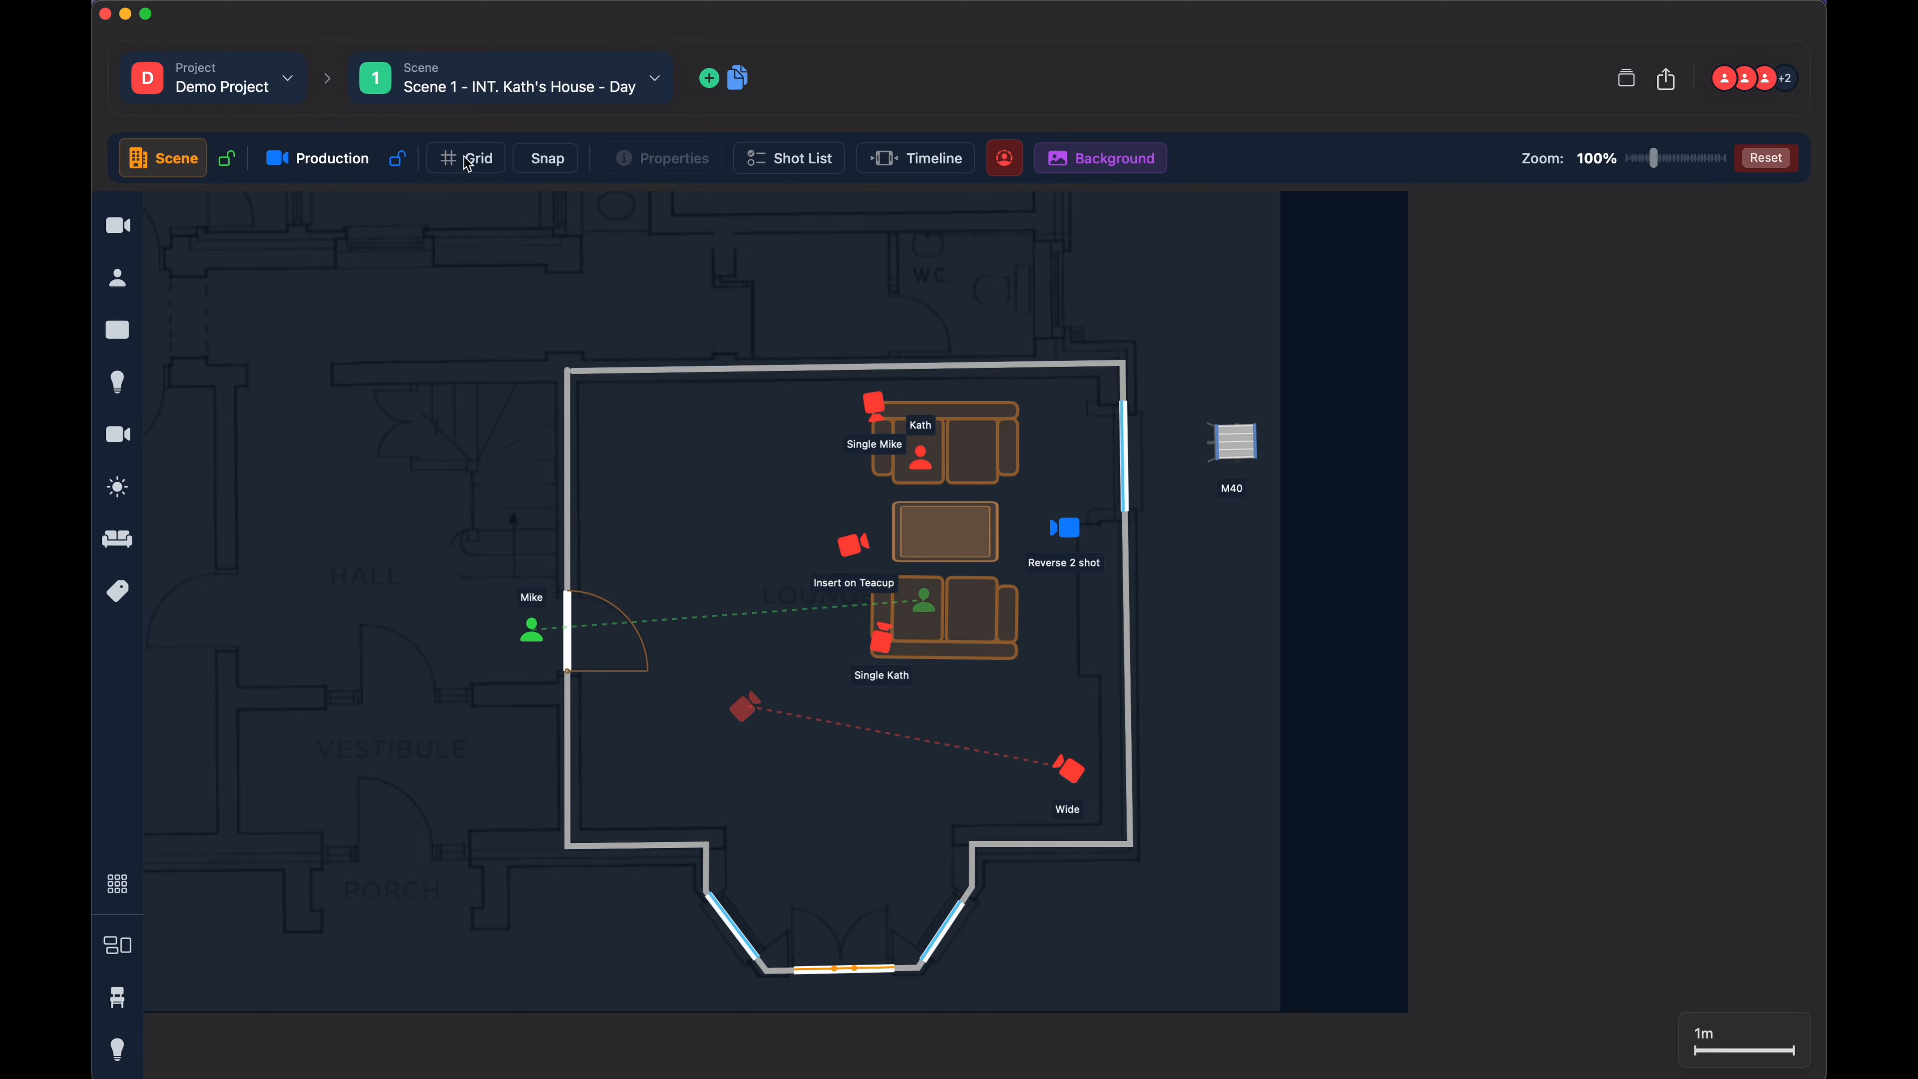
- Turn on the grid overlay on the floor plan
left_click(482, 165)
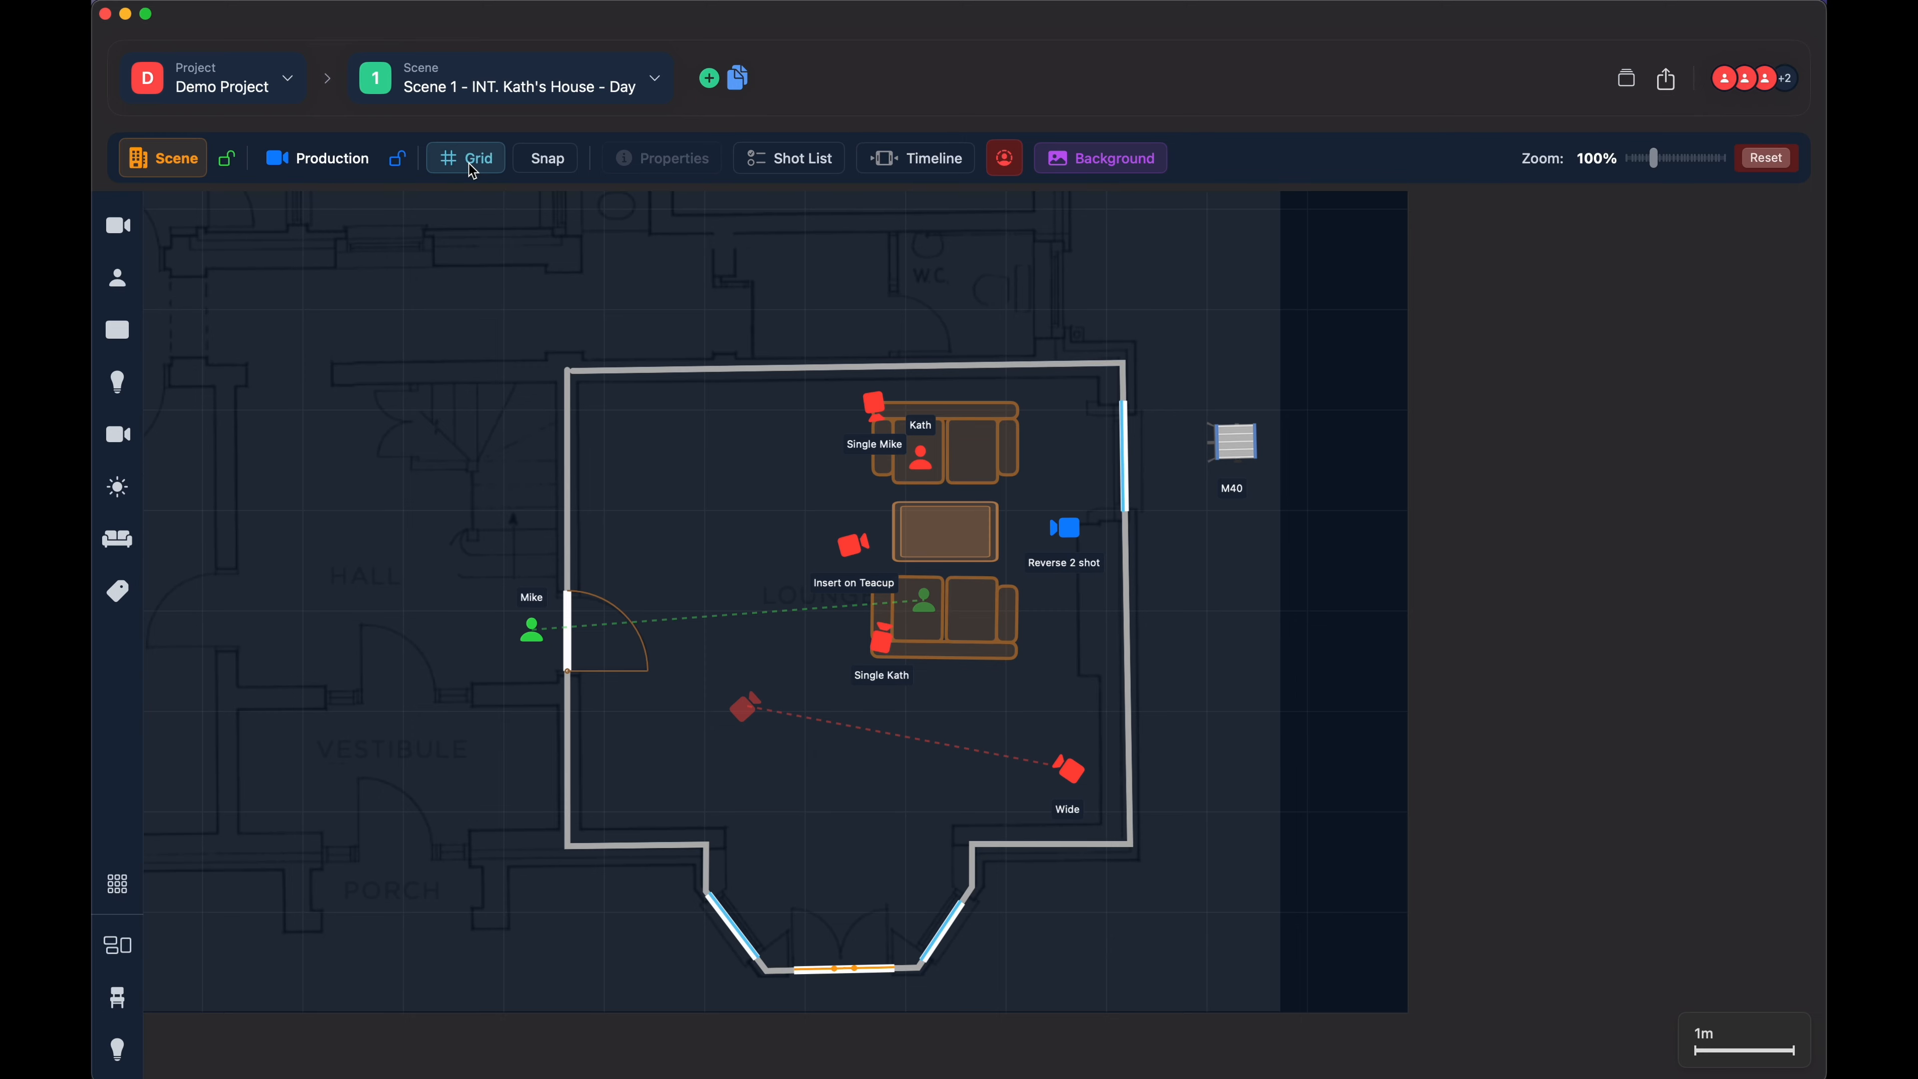
- Turn the grid overlay off, enable snapping, and turn the grid back on
left_click(477, 164)
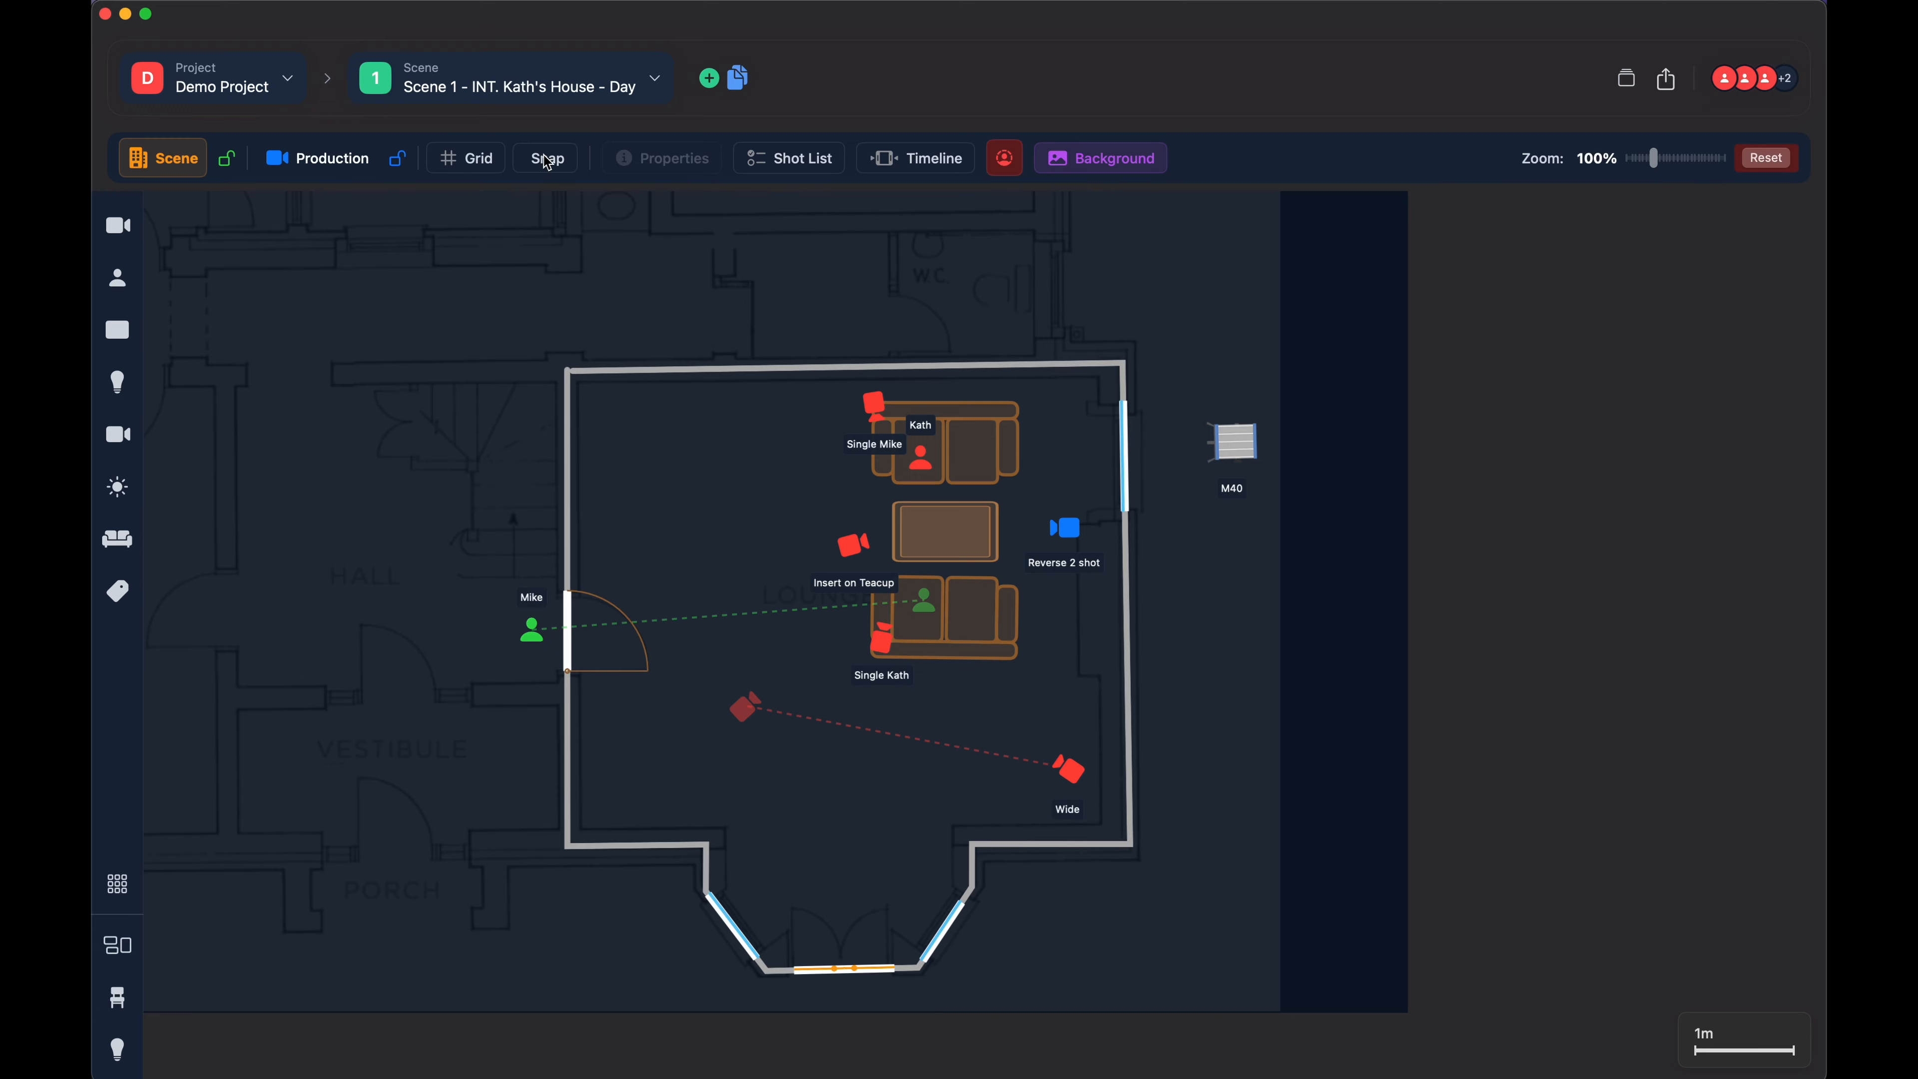
left_click(547, 163)
left_click(481, 164)
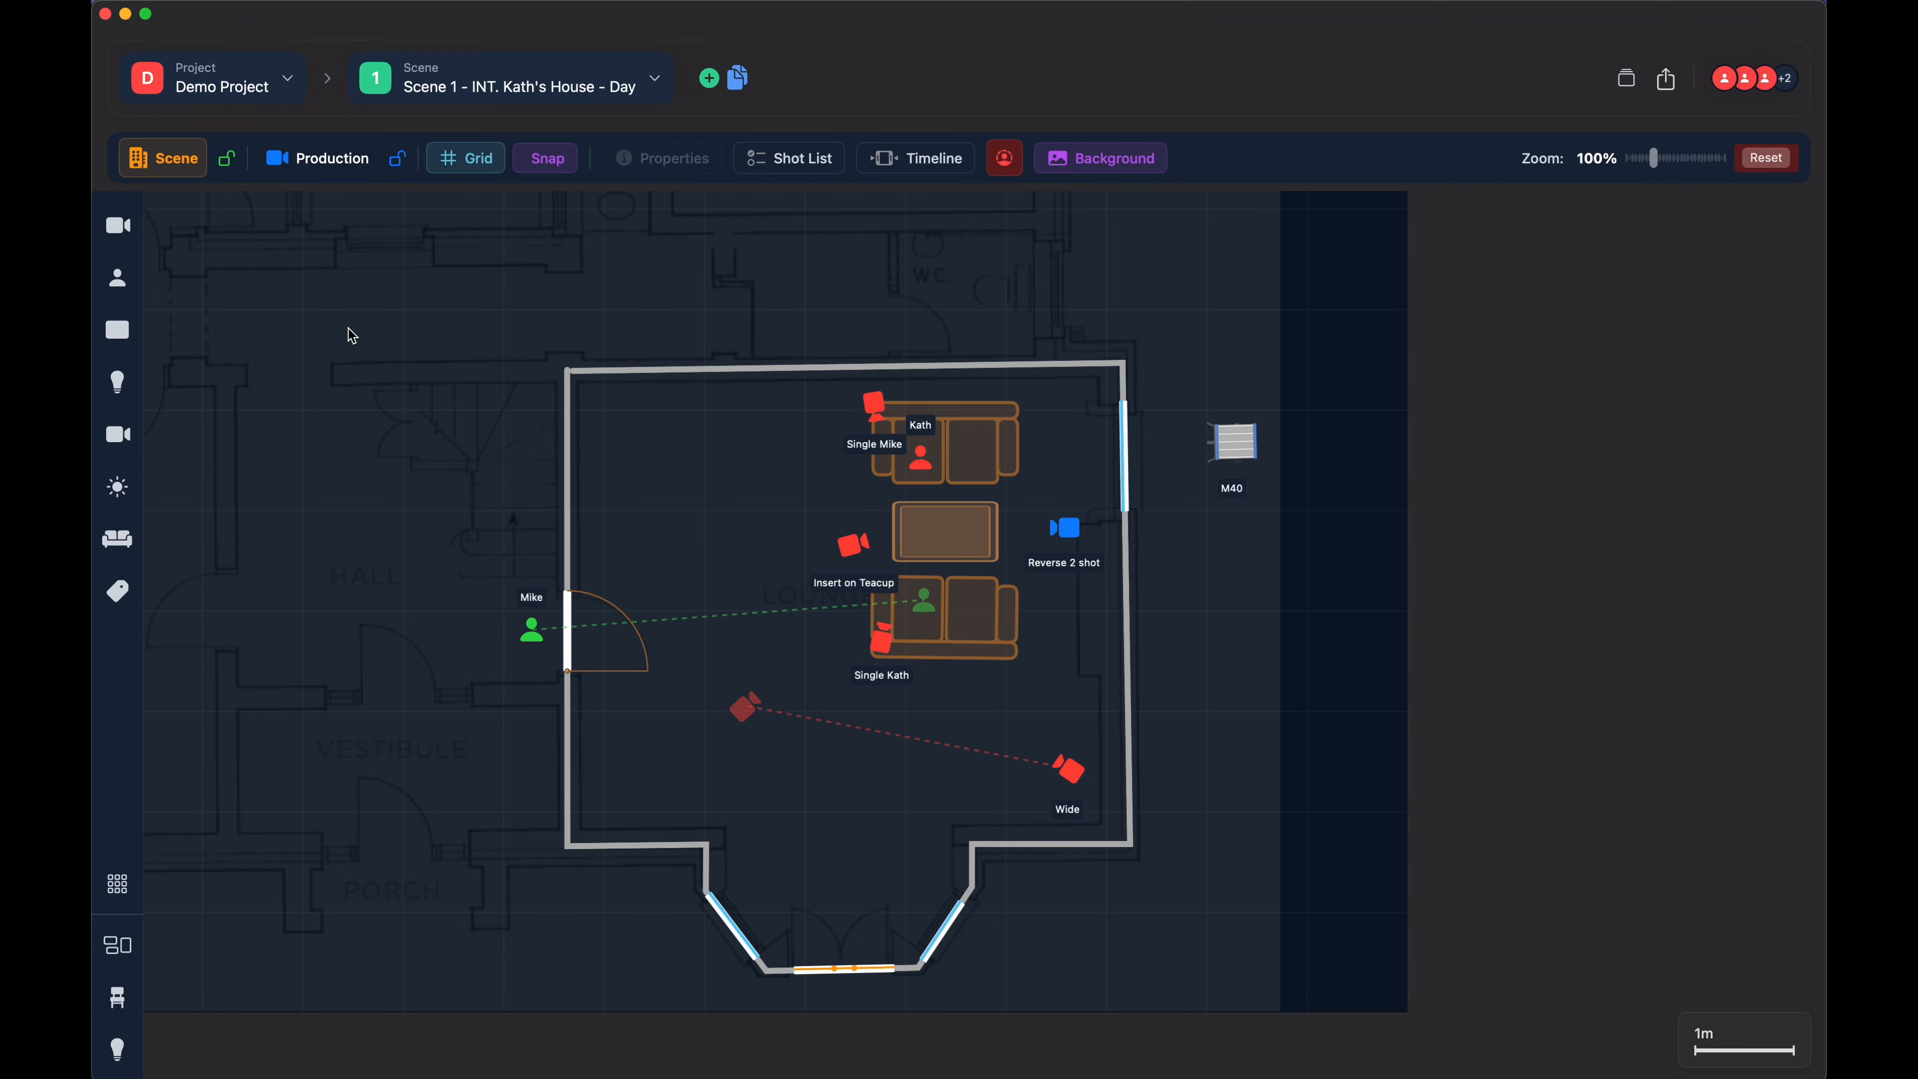
- Place a new camera on the floor plan above the hall and move it across the grid to test snapping
left_click(118, 226)
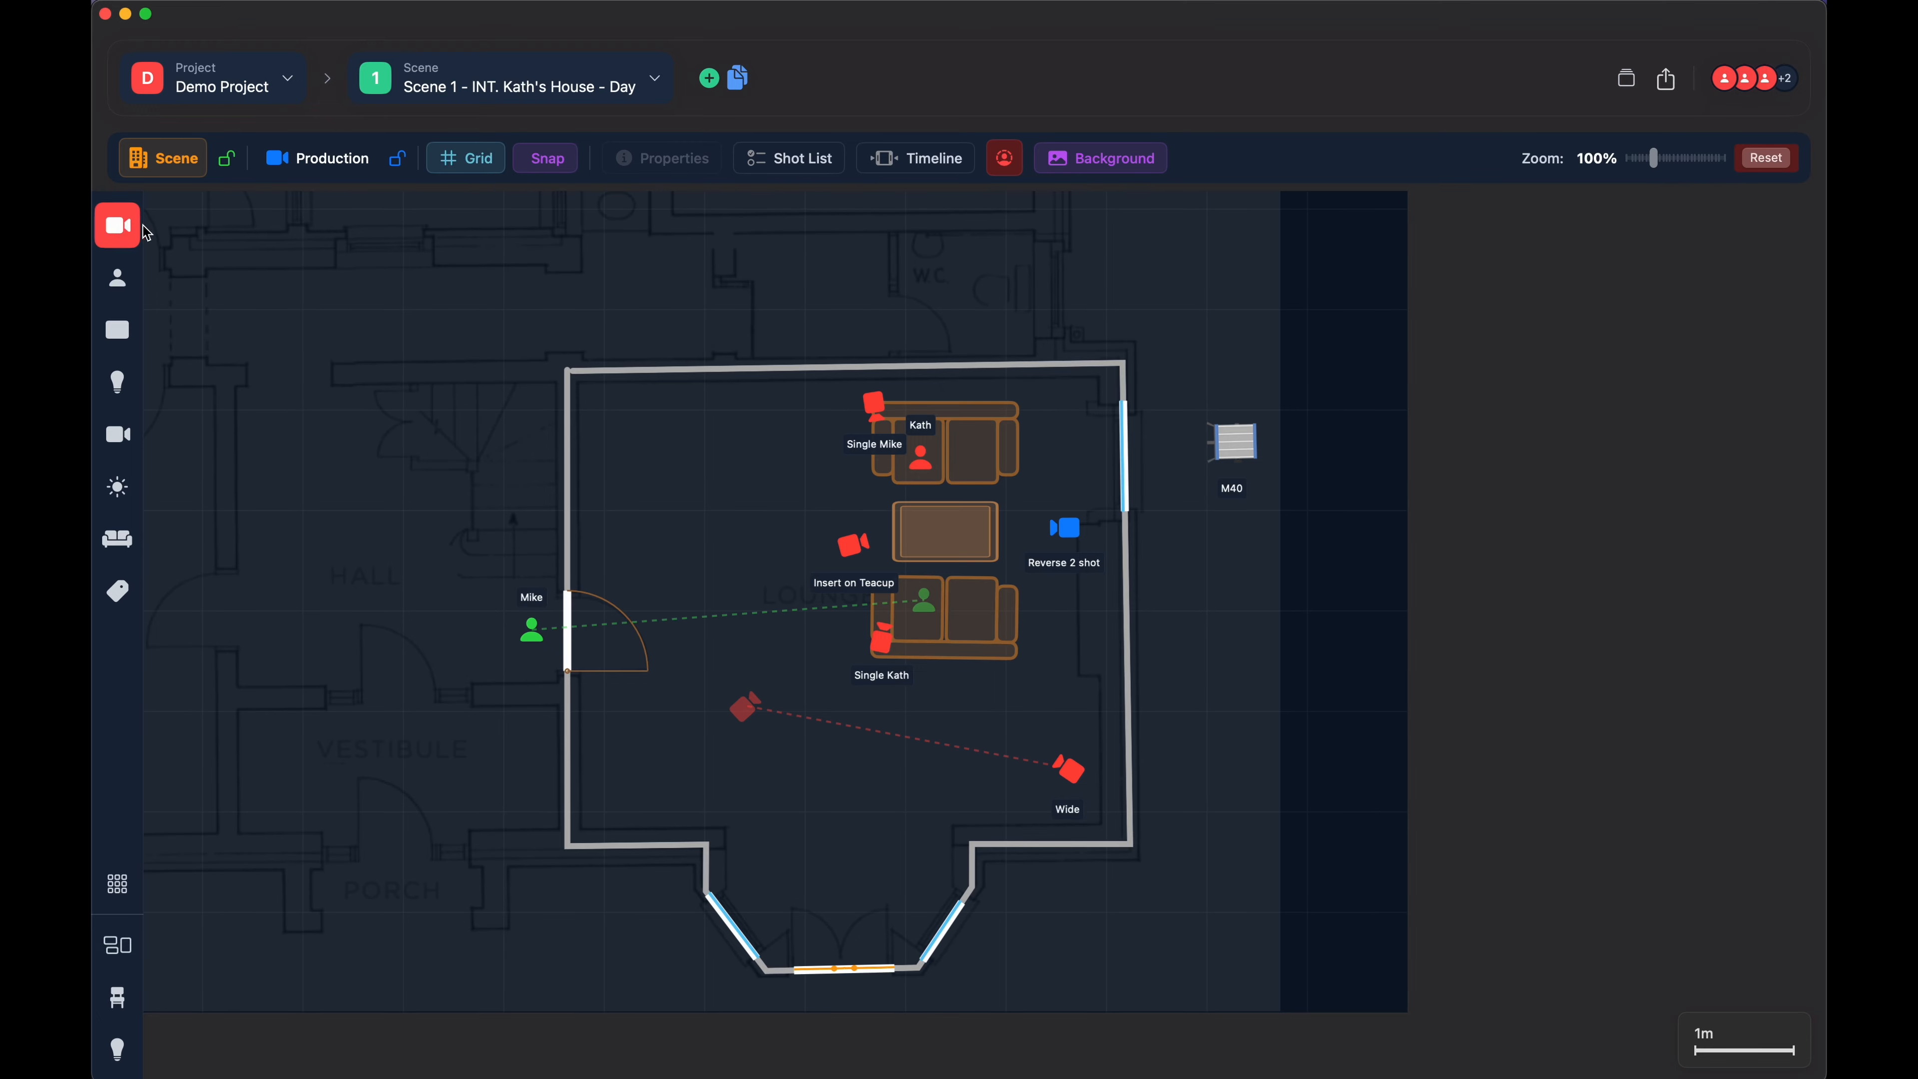
left_click(306, 316)
left_click_drag(302, 309, 402, 309)
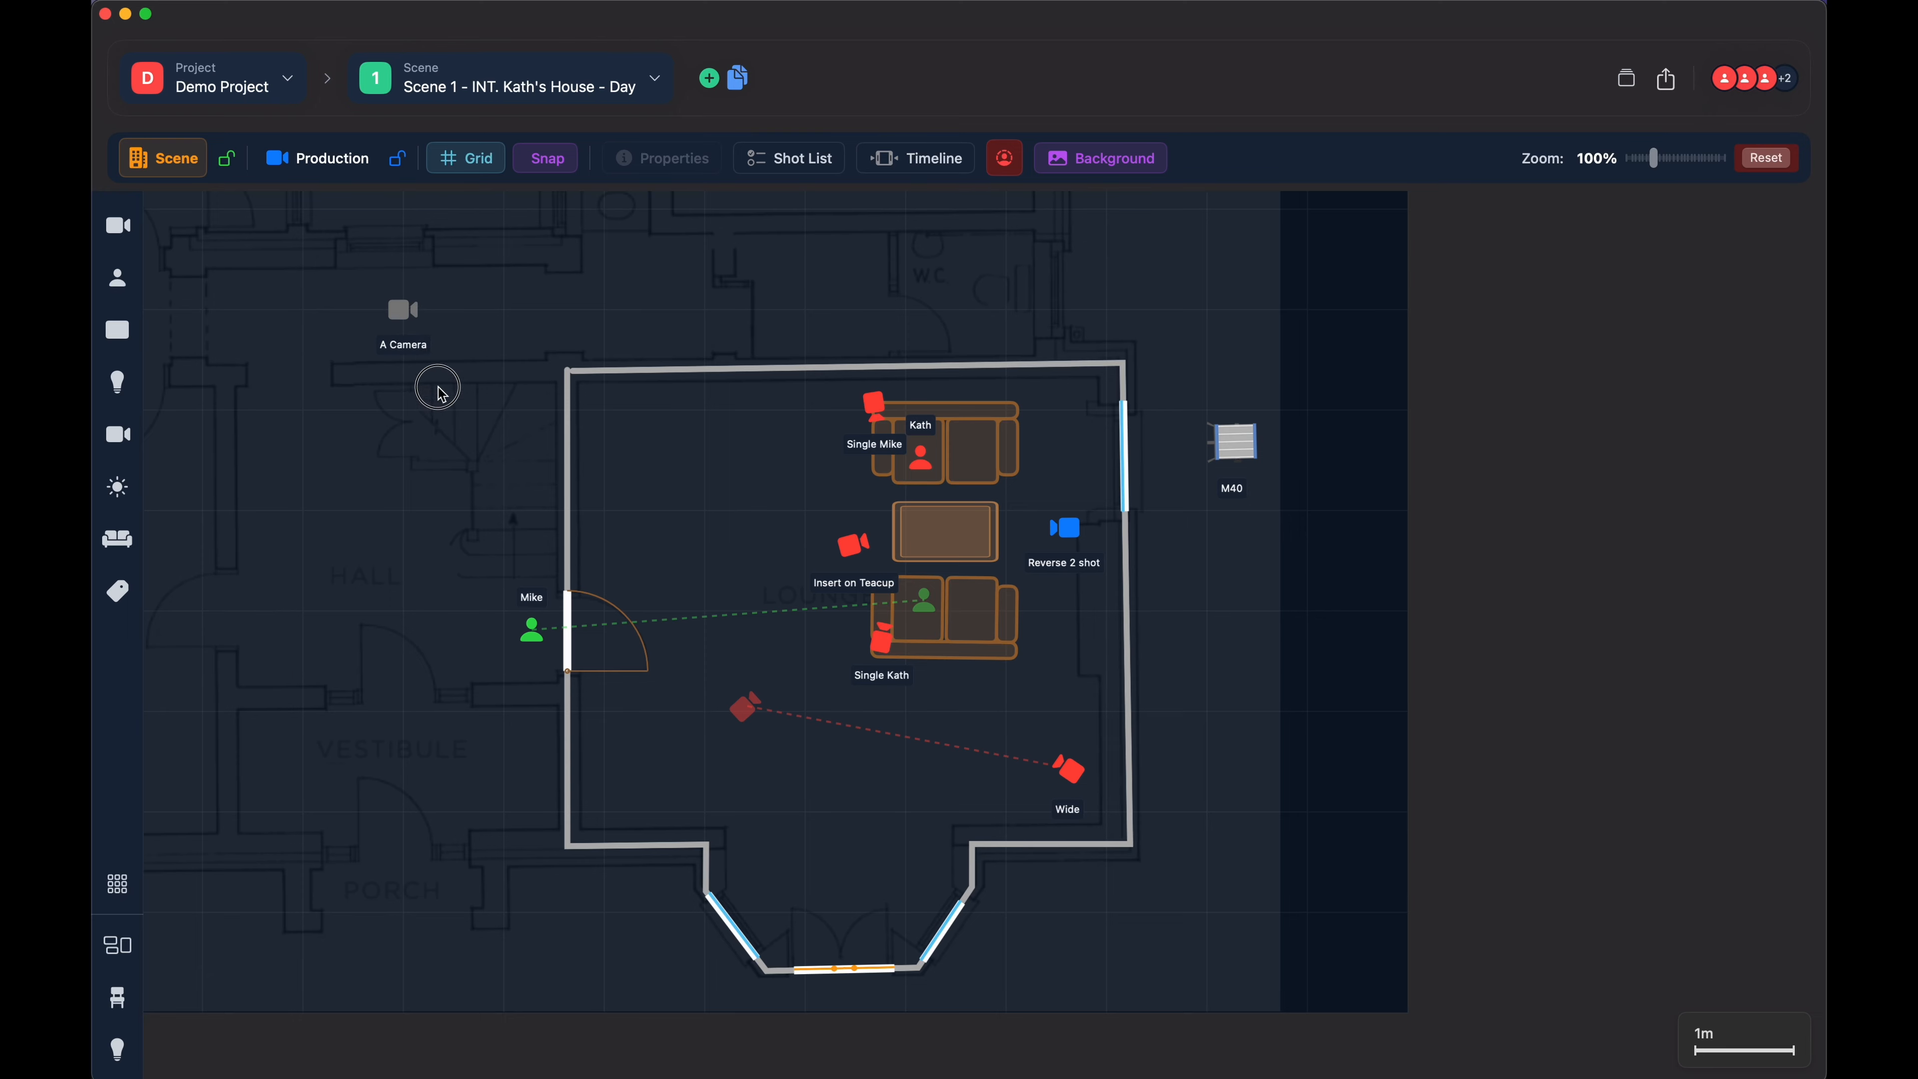
left_click_drag(438, 388, 387, 355)
- Delete the test camera above the hall and turn off both snapping and the grid
left_click(403, 316)
key("Delete")
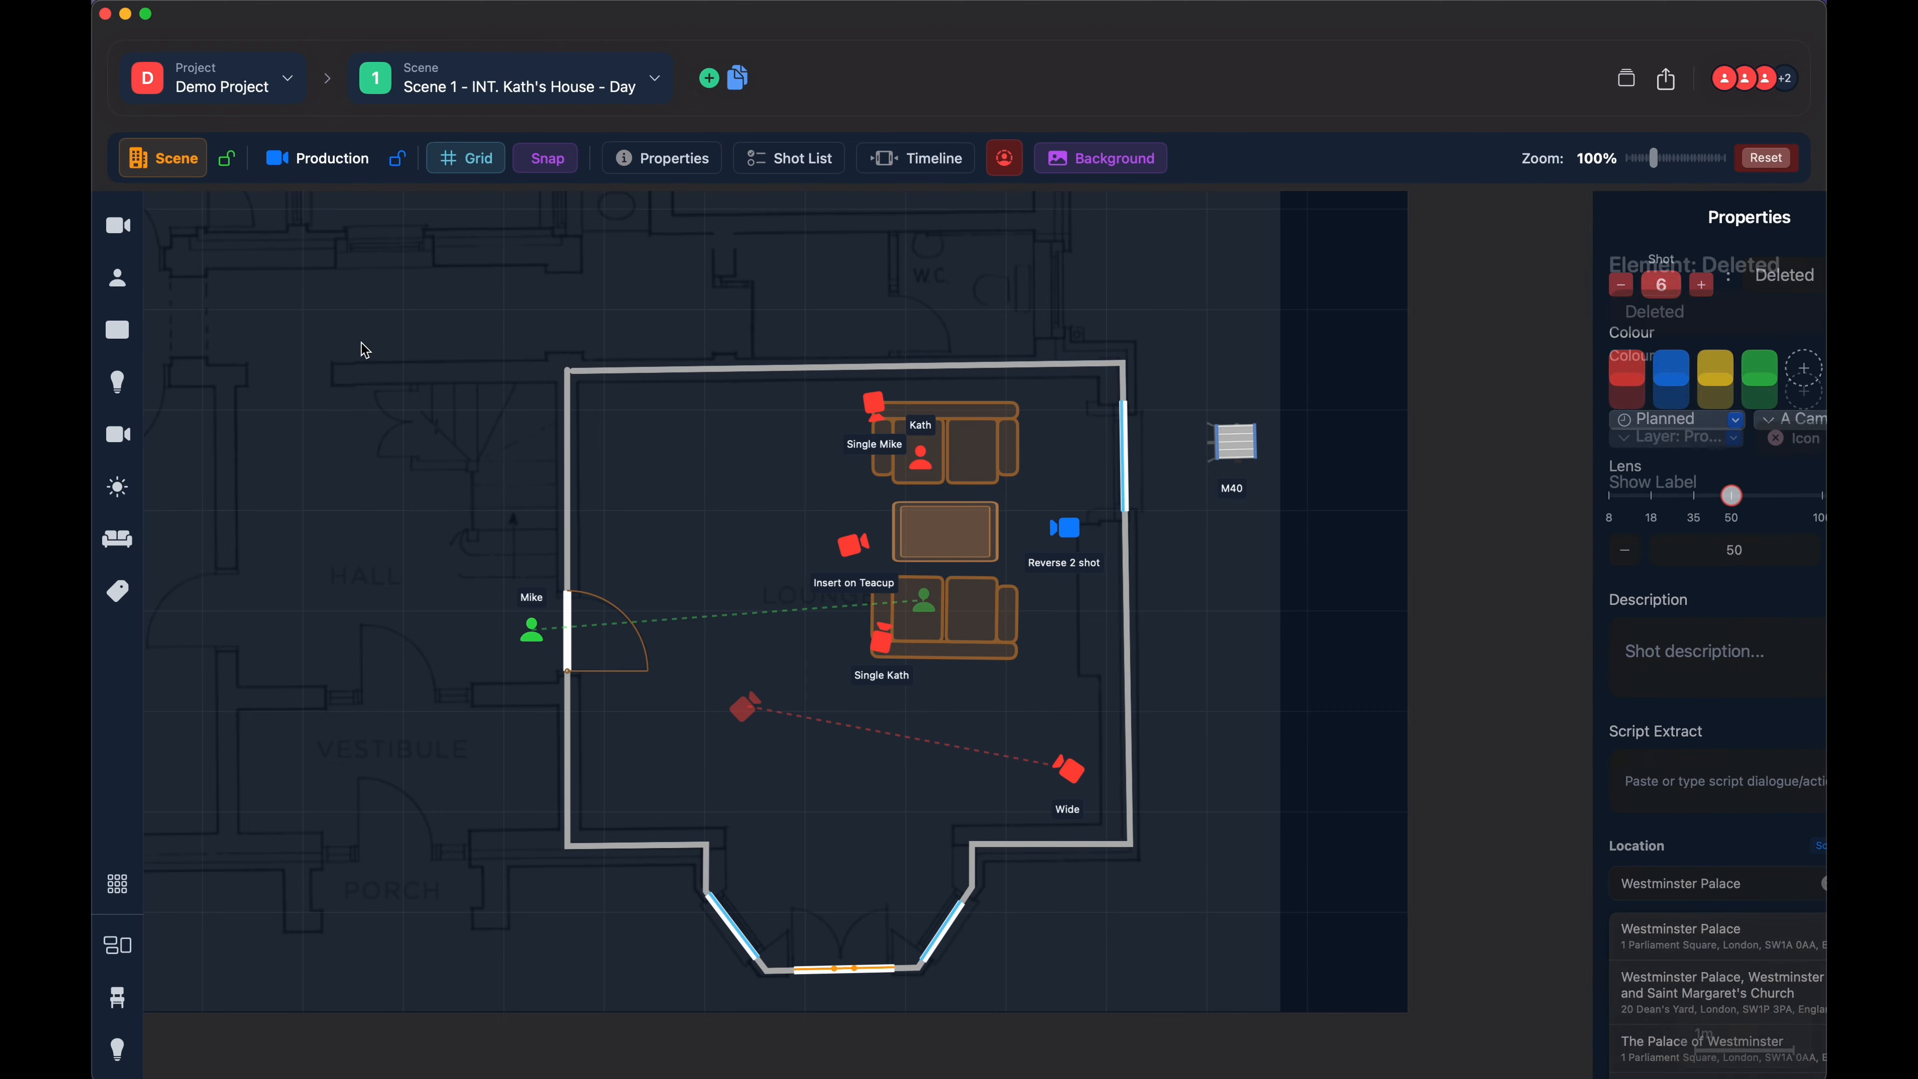
left_click(542, 161)
left_click(465, 158)
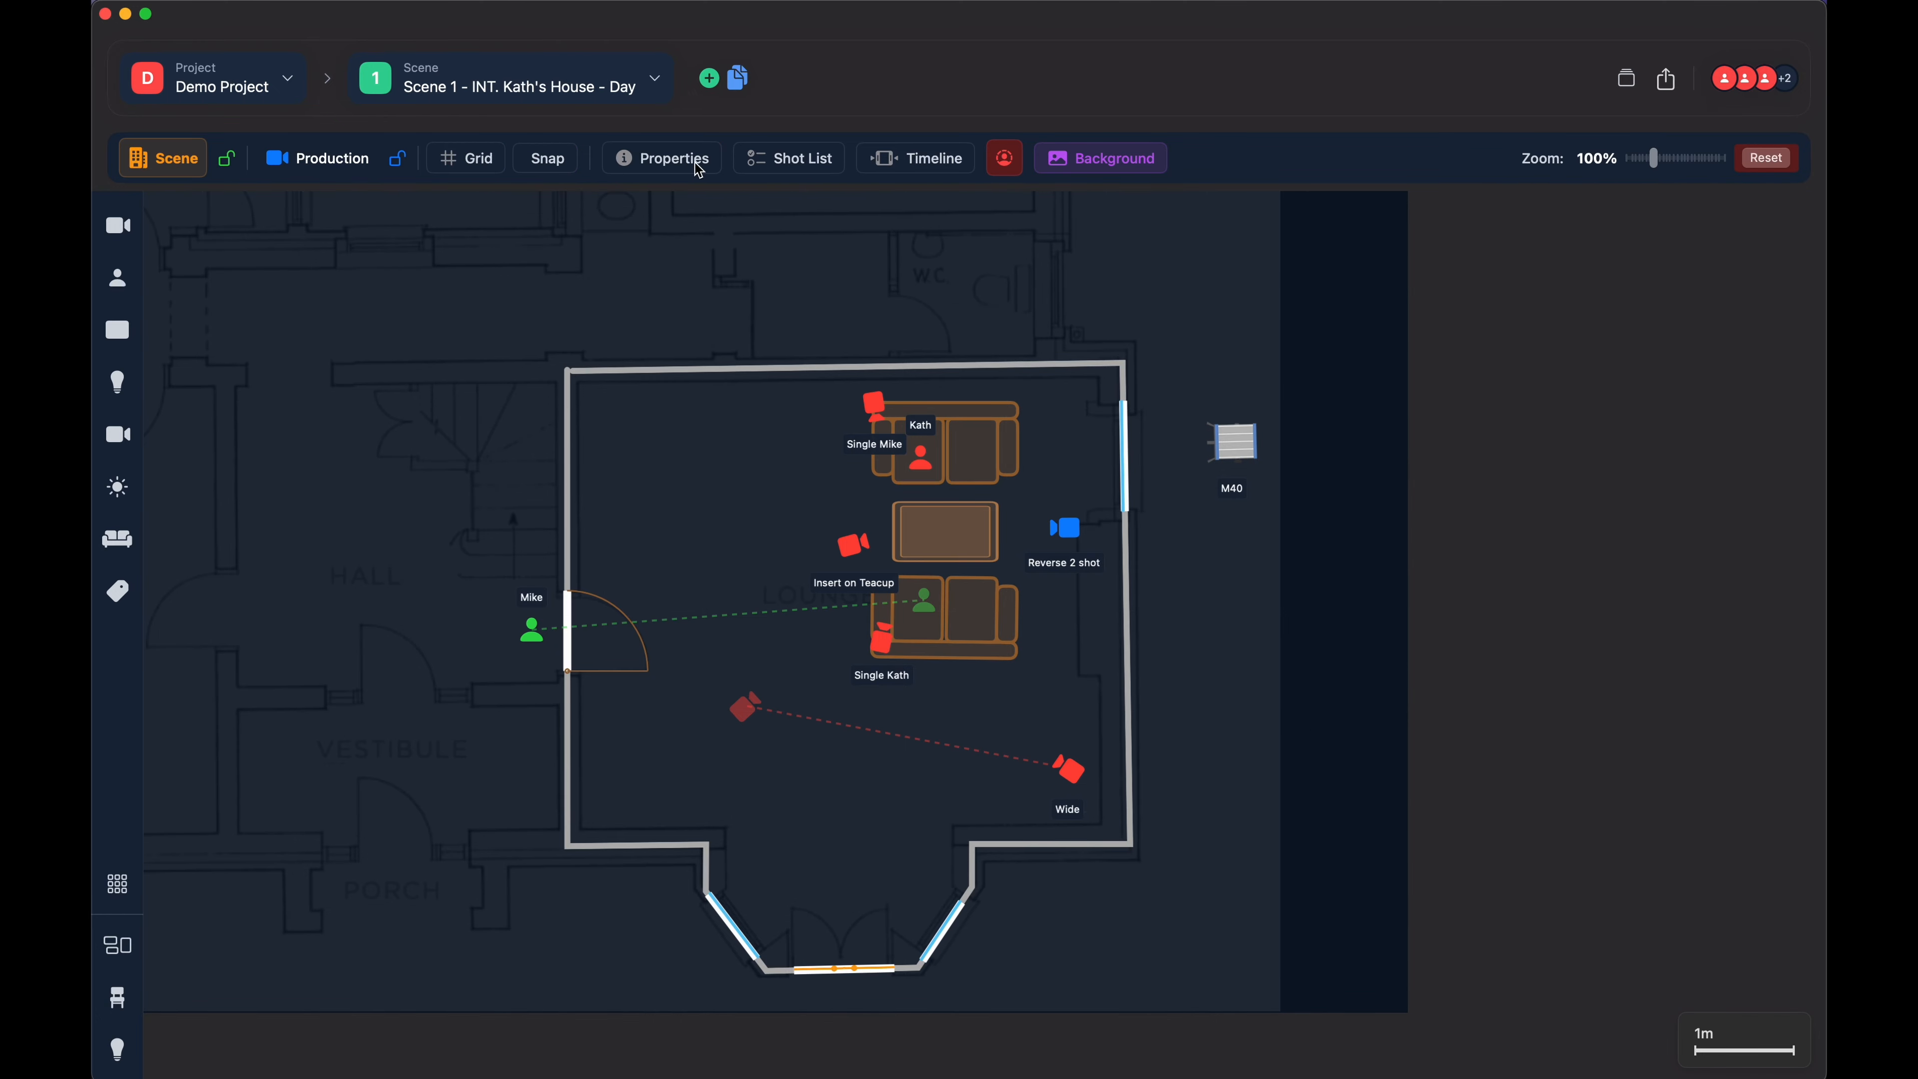
- Select the Shot 5 camera at the upper sofa and toggle its properties, leaving them hidden
left_click(879, 420)
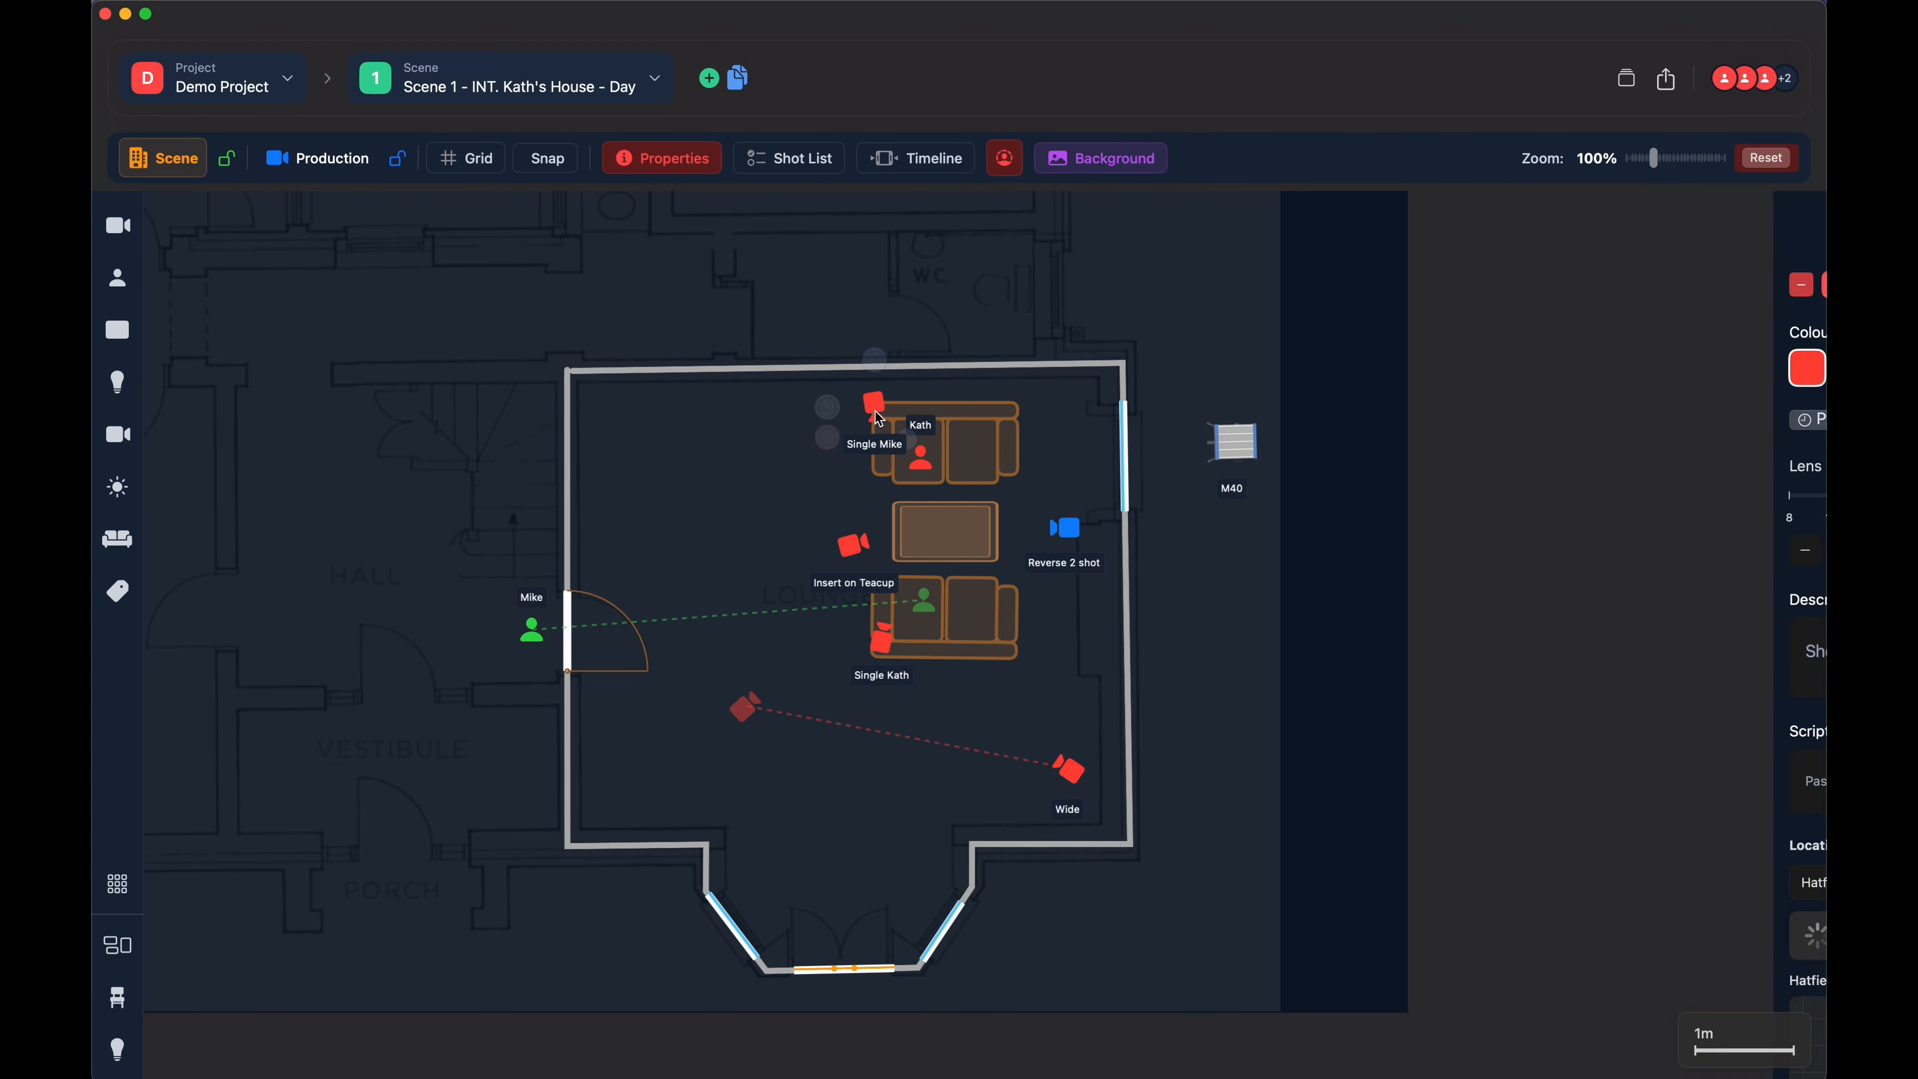
left_click(670, 160)
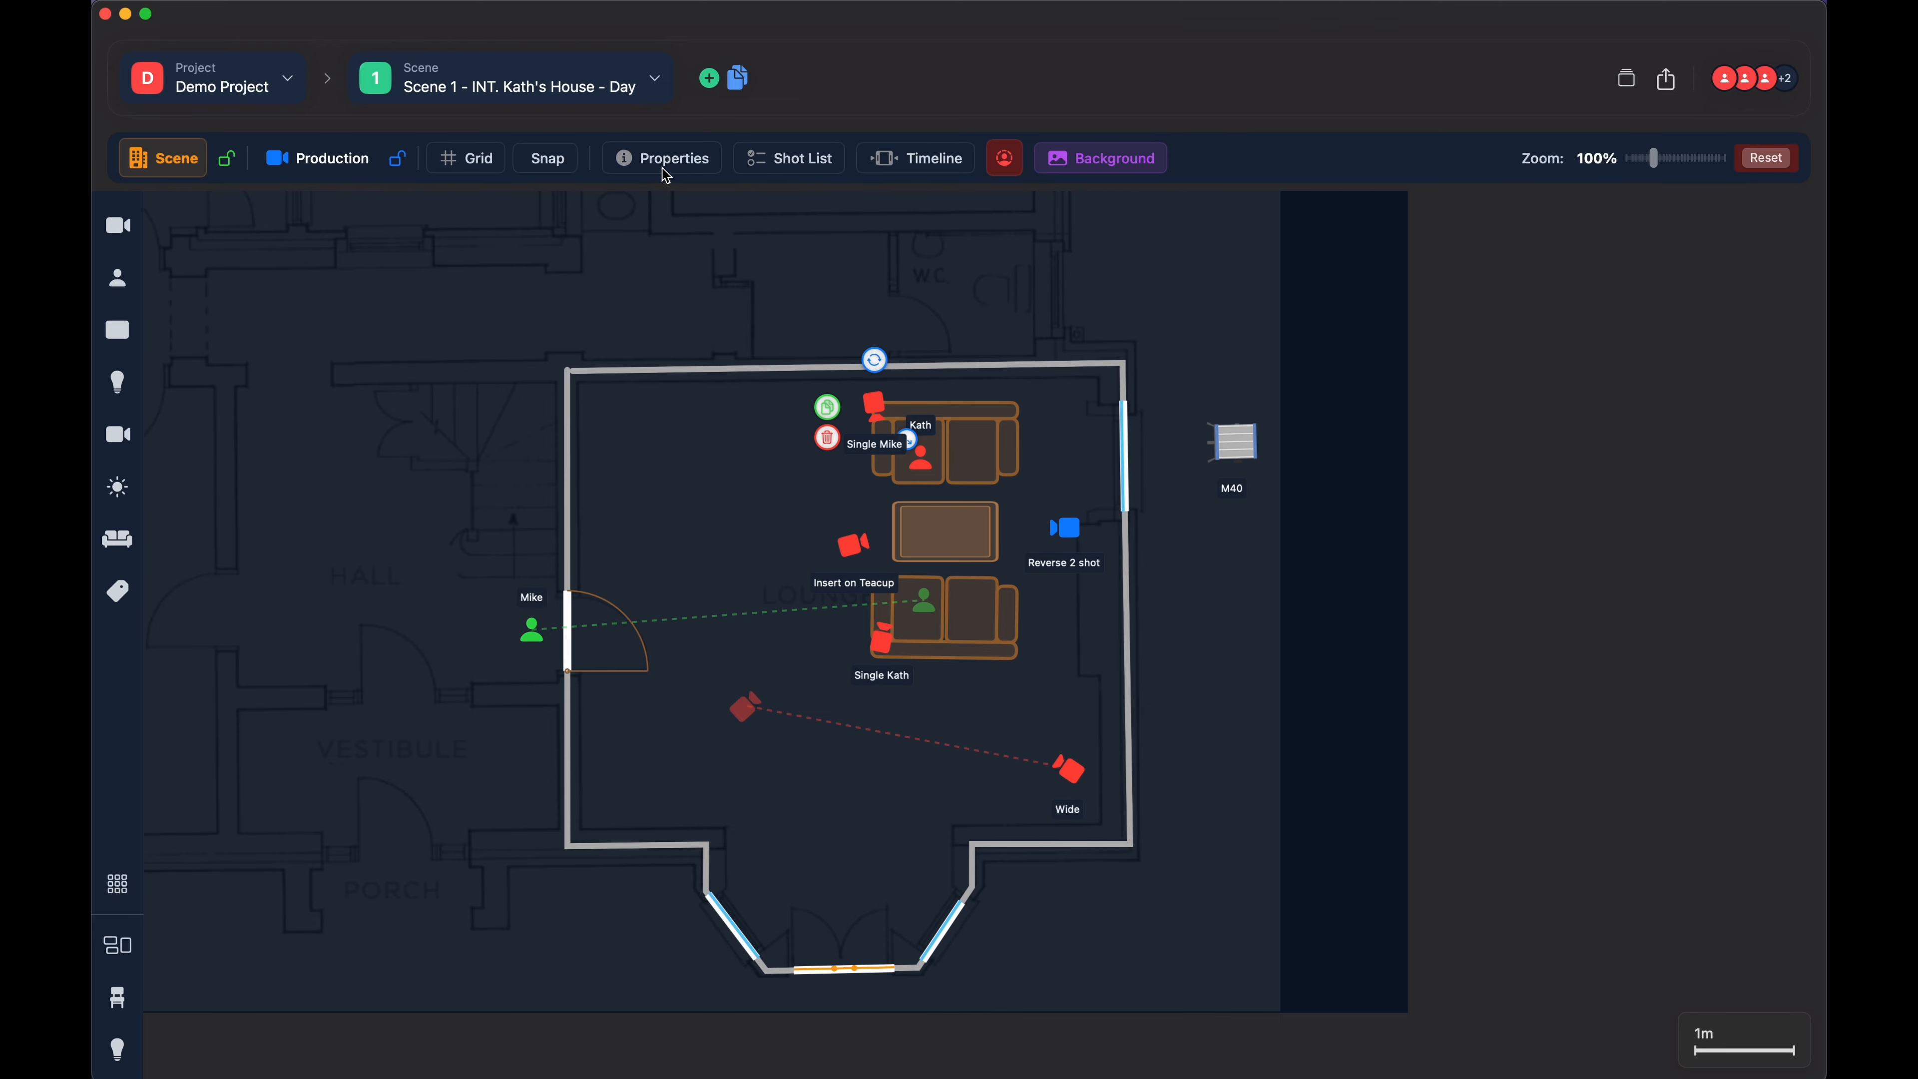
left_click(667, 165)
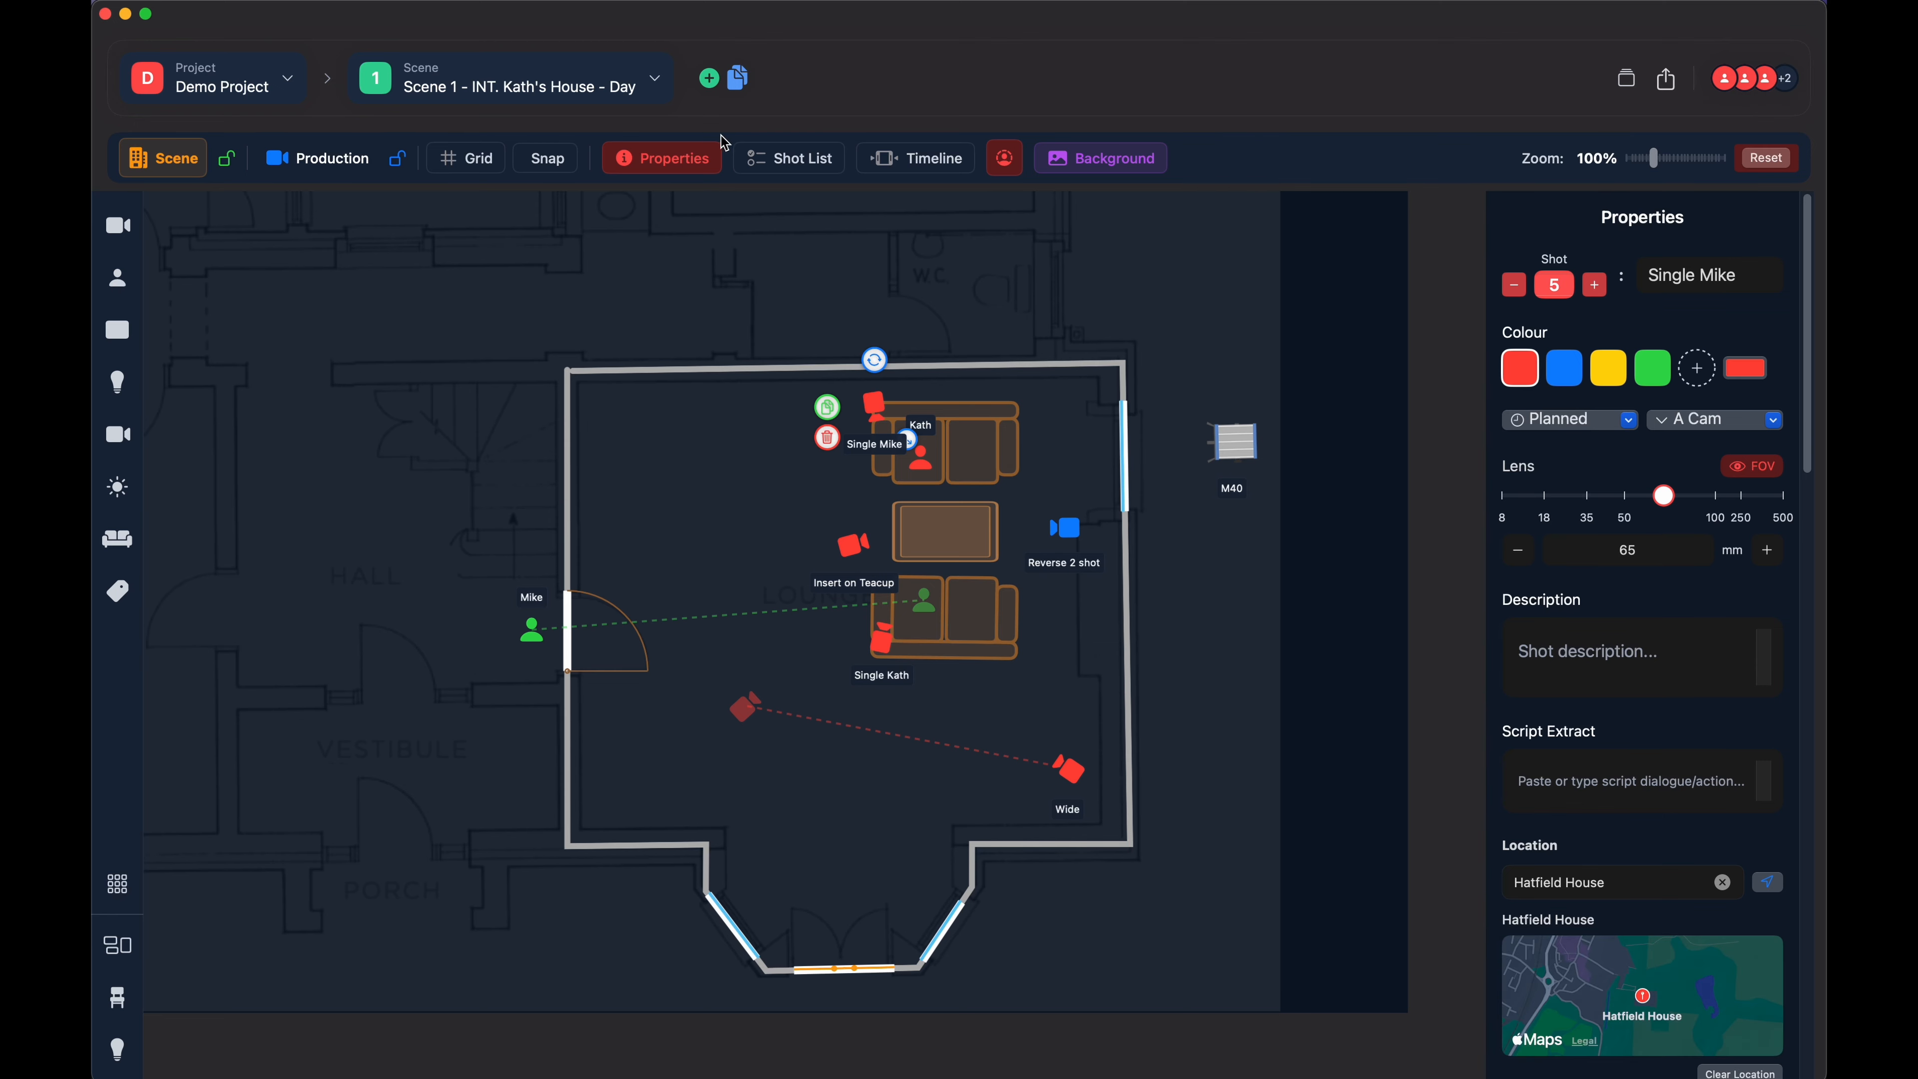
left_click(684, 160)
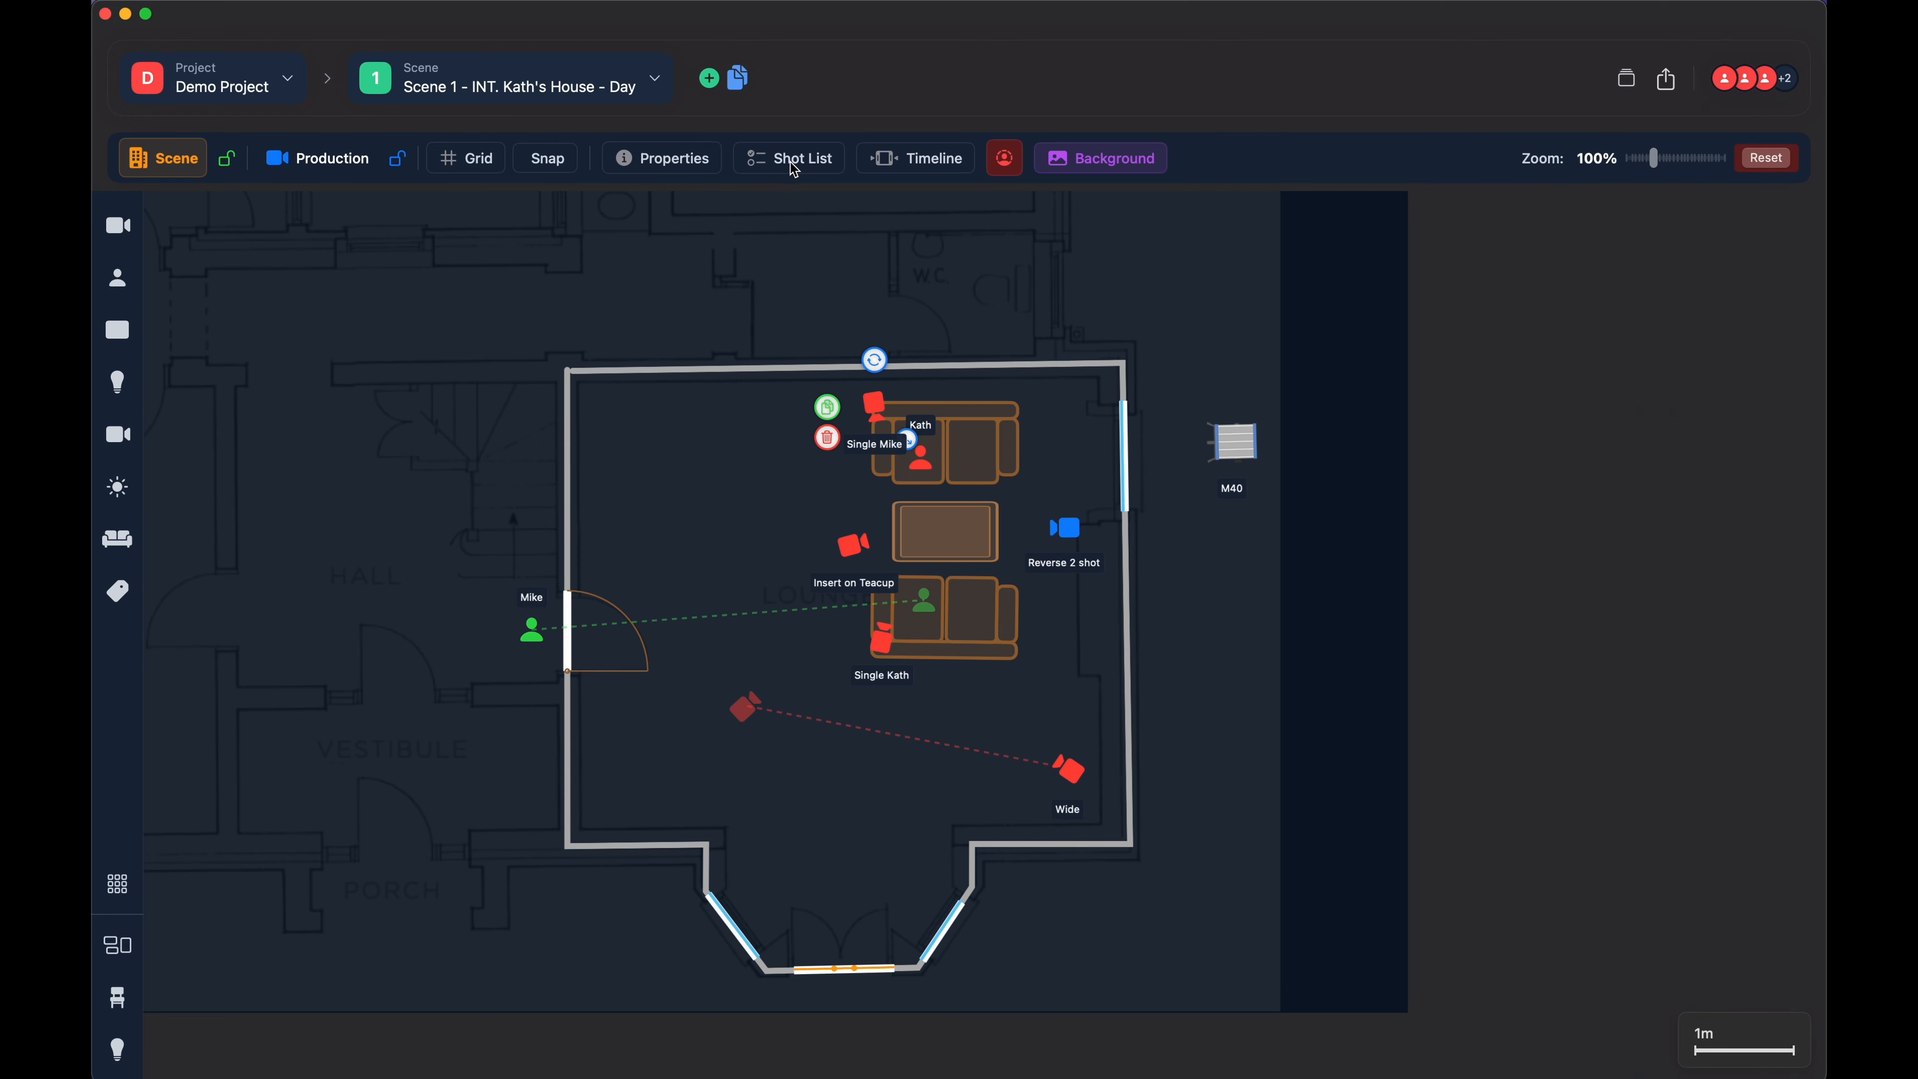
- Show the shot list and move the Wide shot to third place
left_click(792, 170)
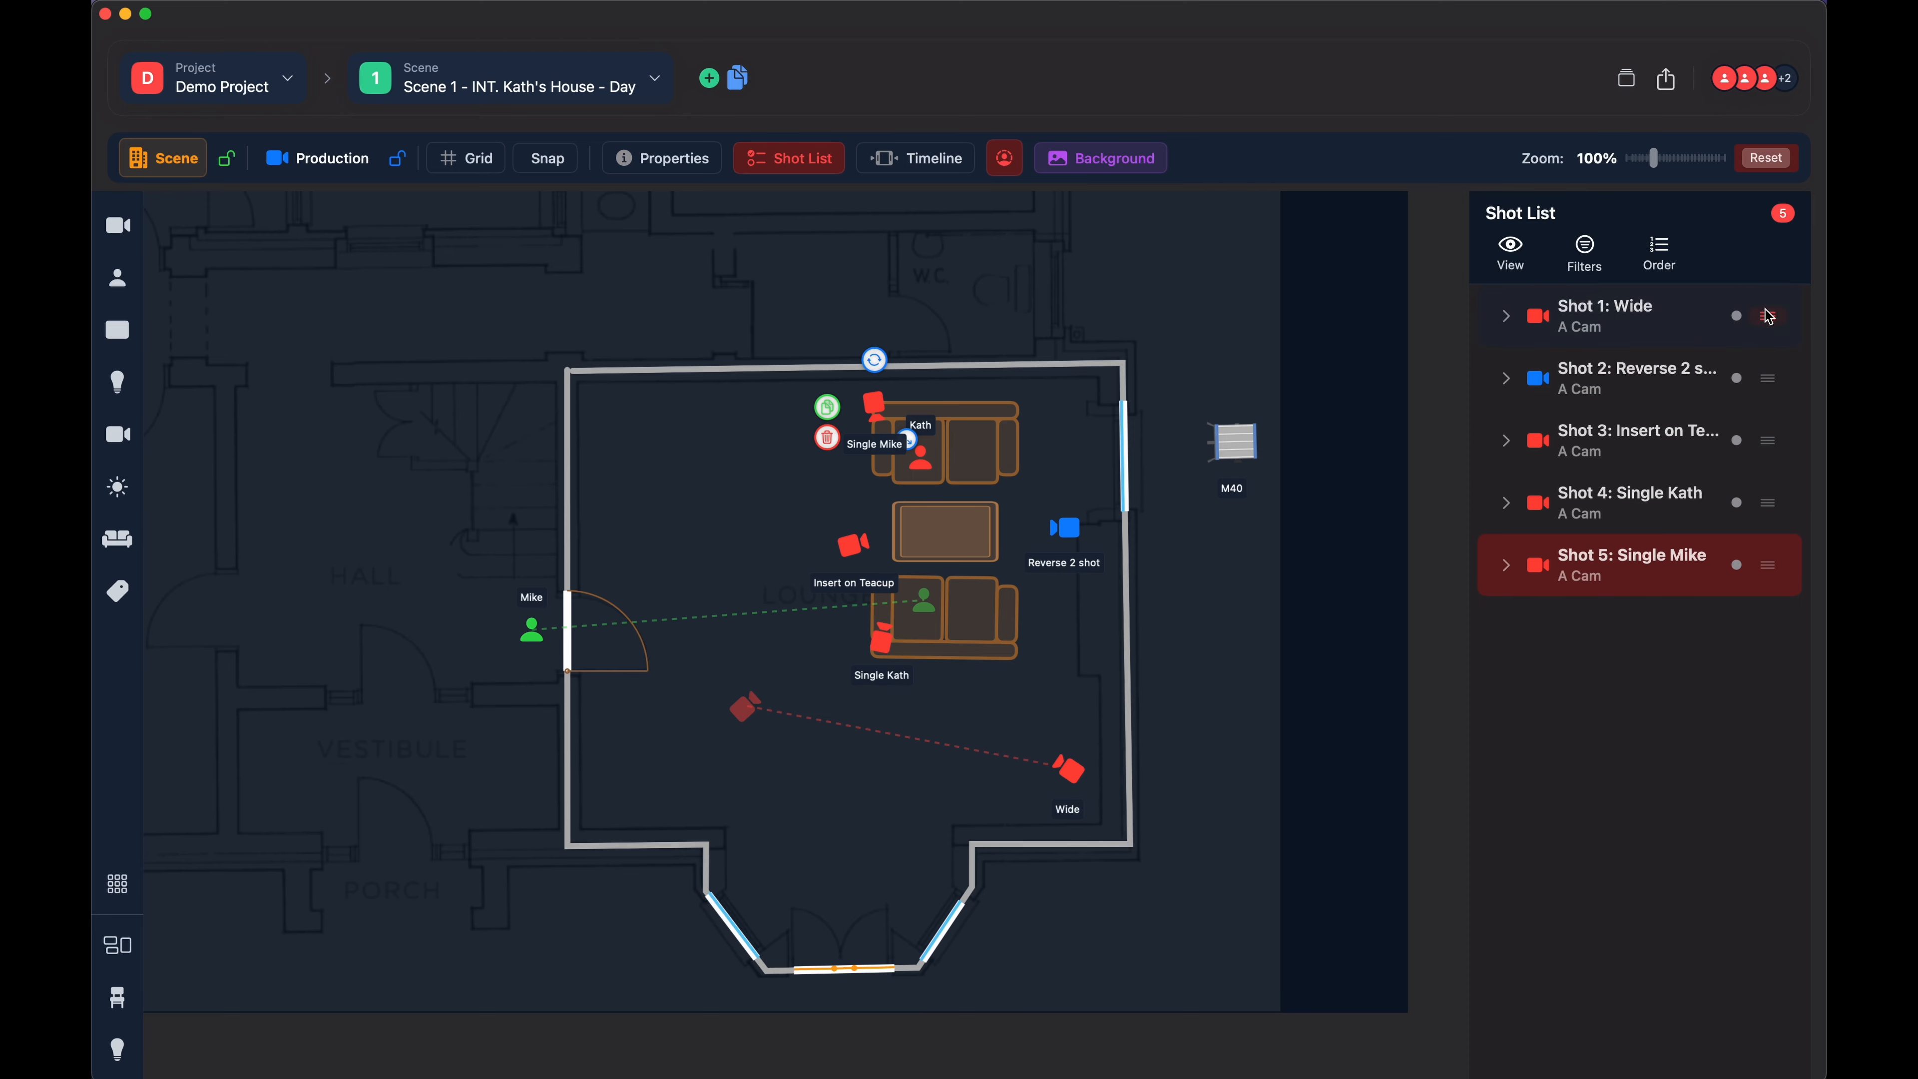
left_click_drag(1773, 322, 1766, 446)
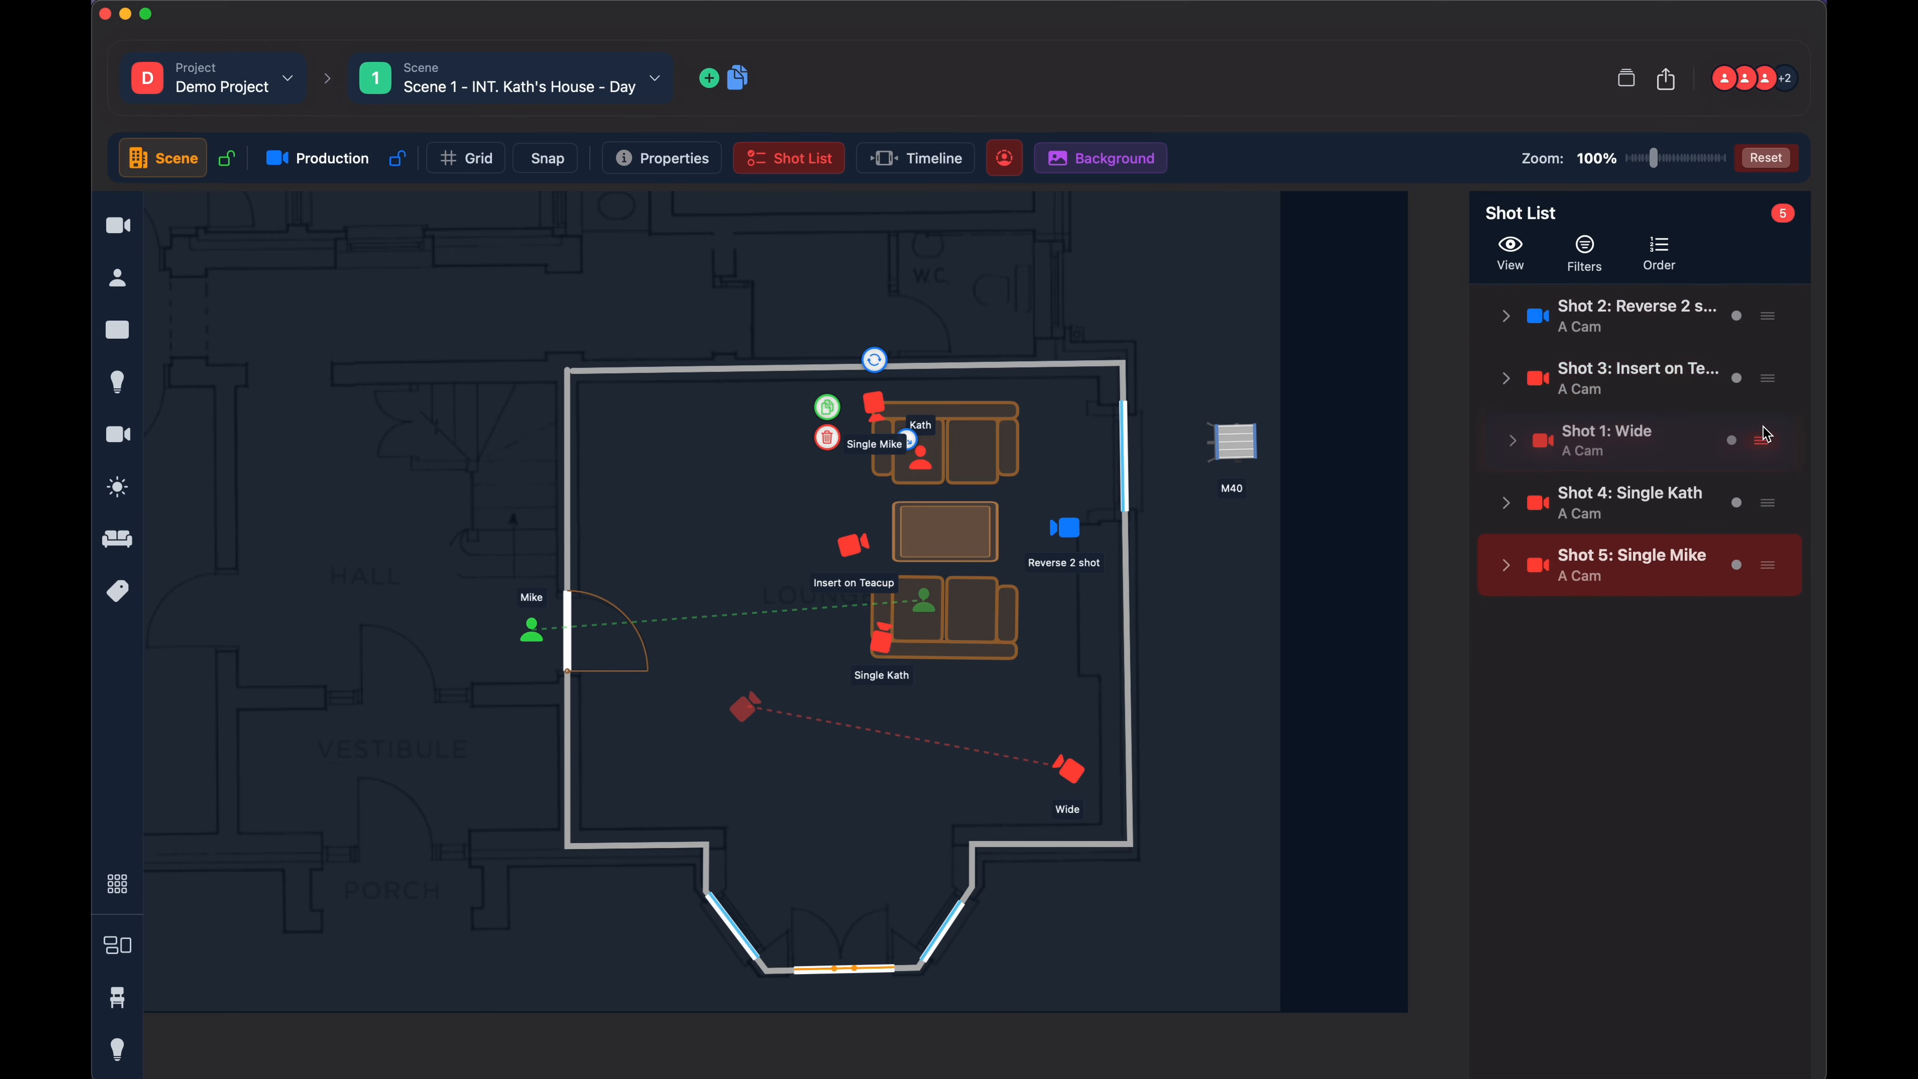
- Filter the shot list by the A Cam camera and reset the camera filter to All
left_click(1585, 253)
left_click(1551, 342)
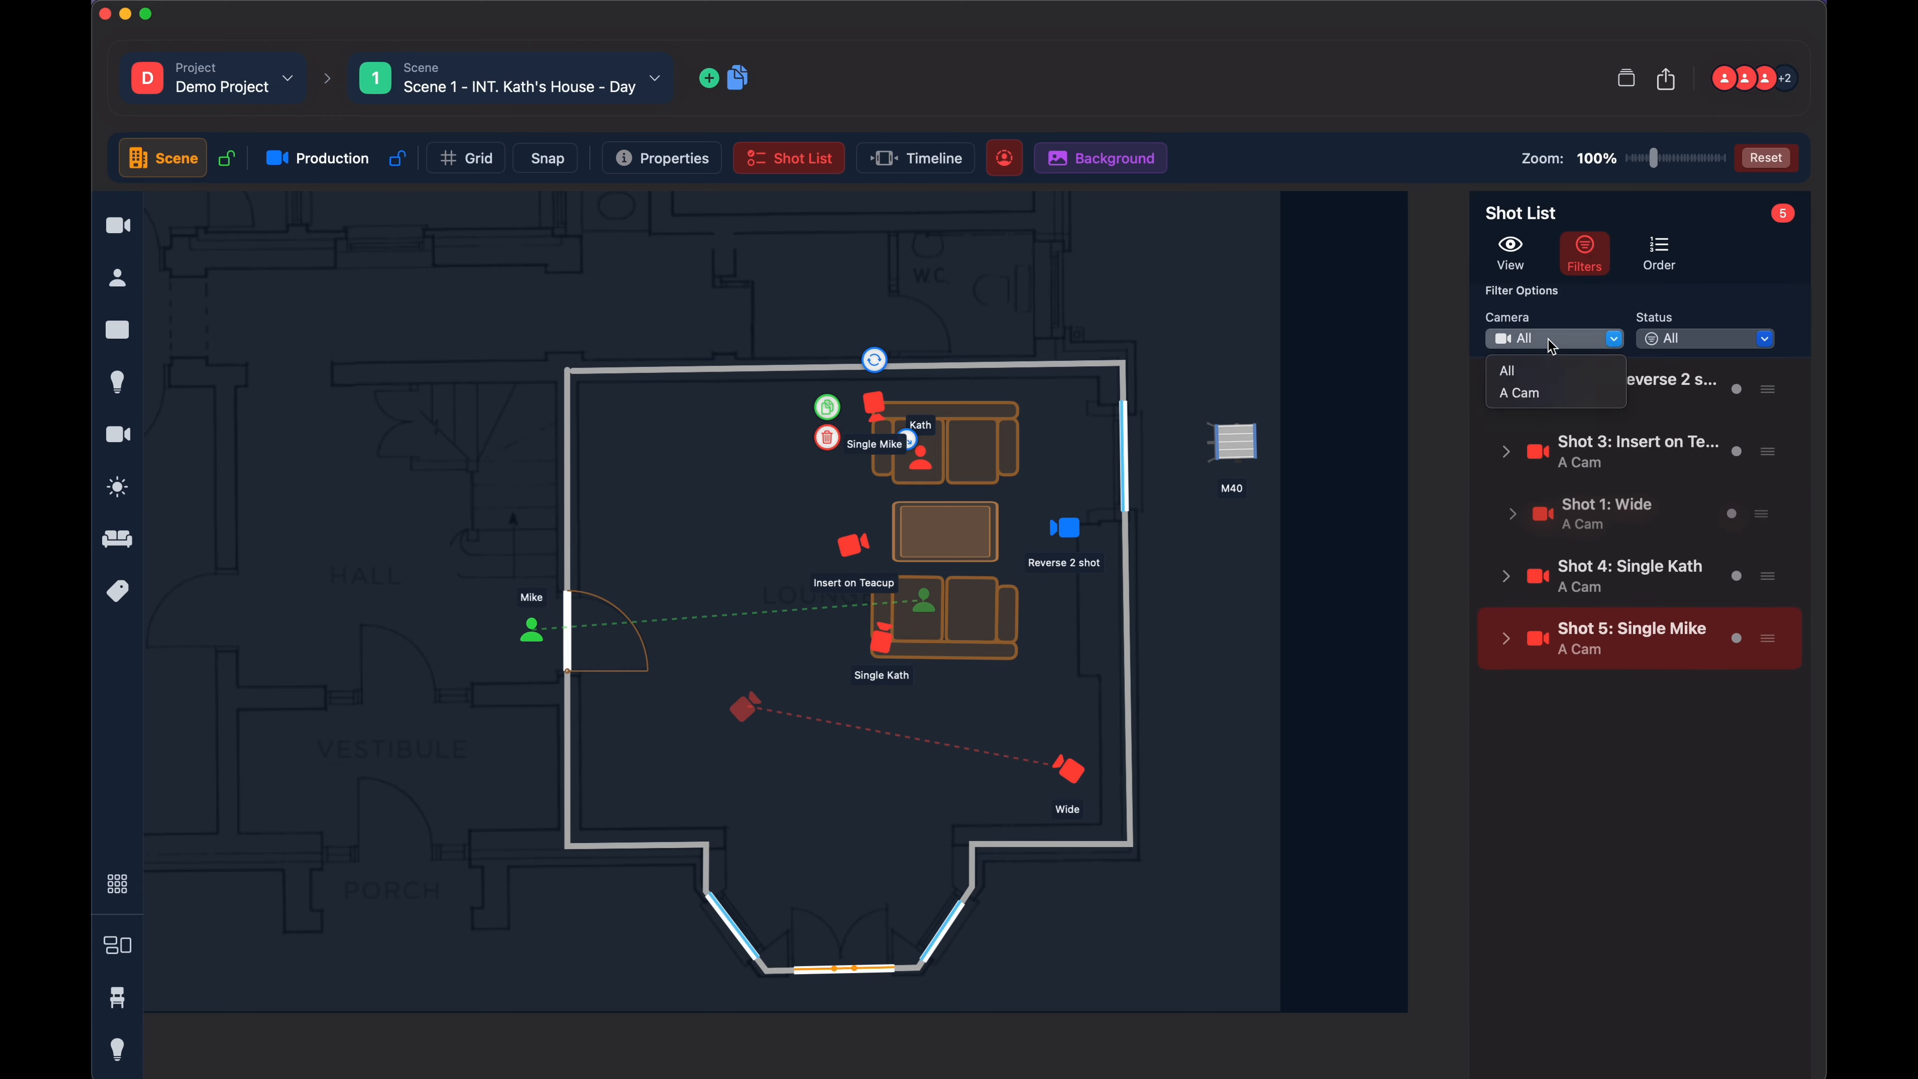
left_click(1535, 396)
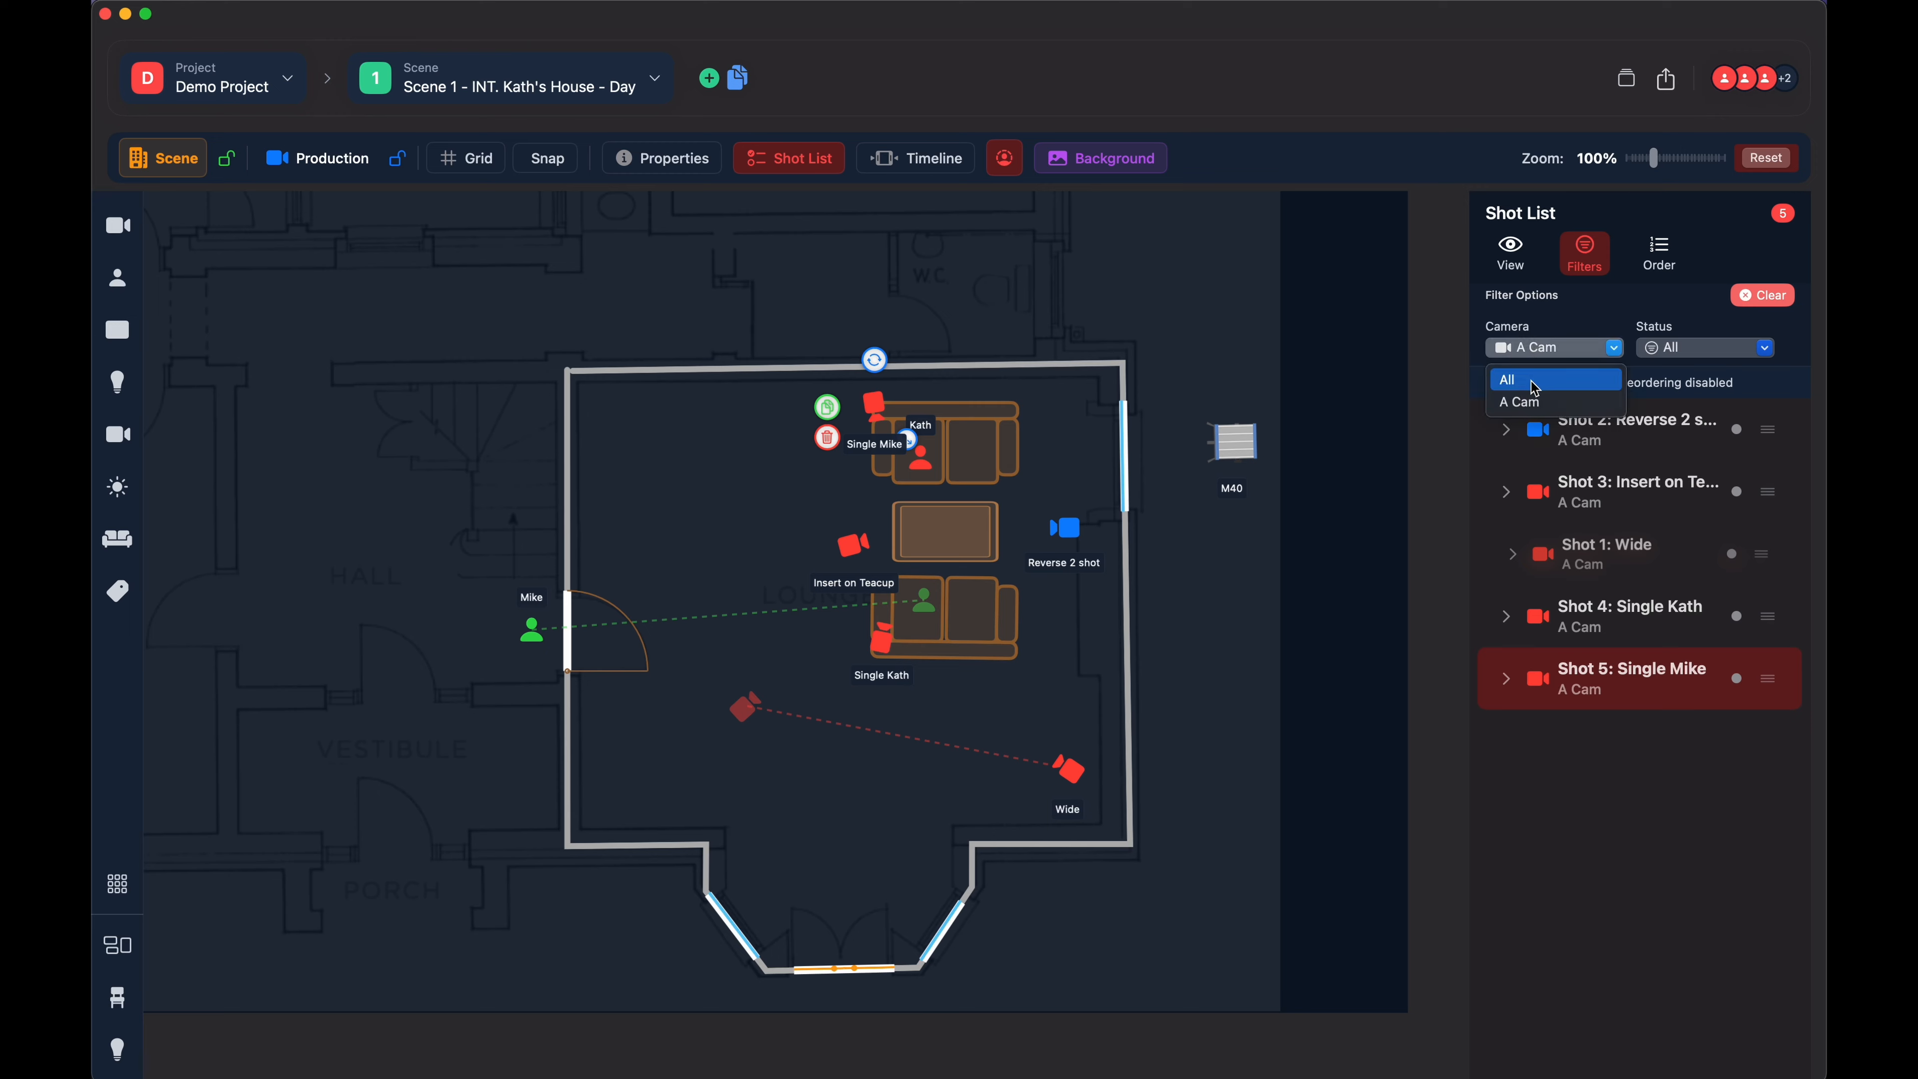
left_click(1507, 379)
- Filter the shot list by the Planned status and reset the status filter to All Statuses
left_click(1701, 344)
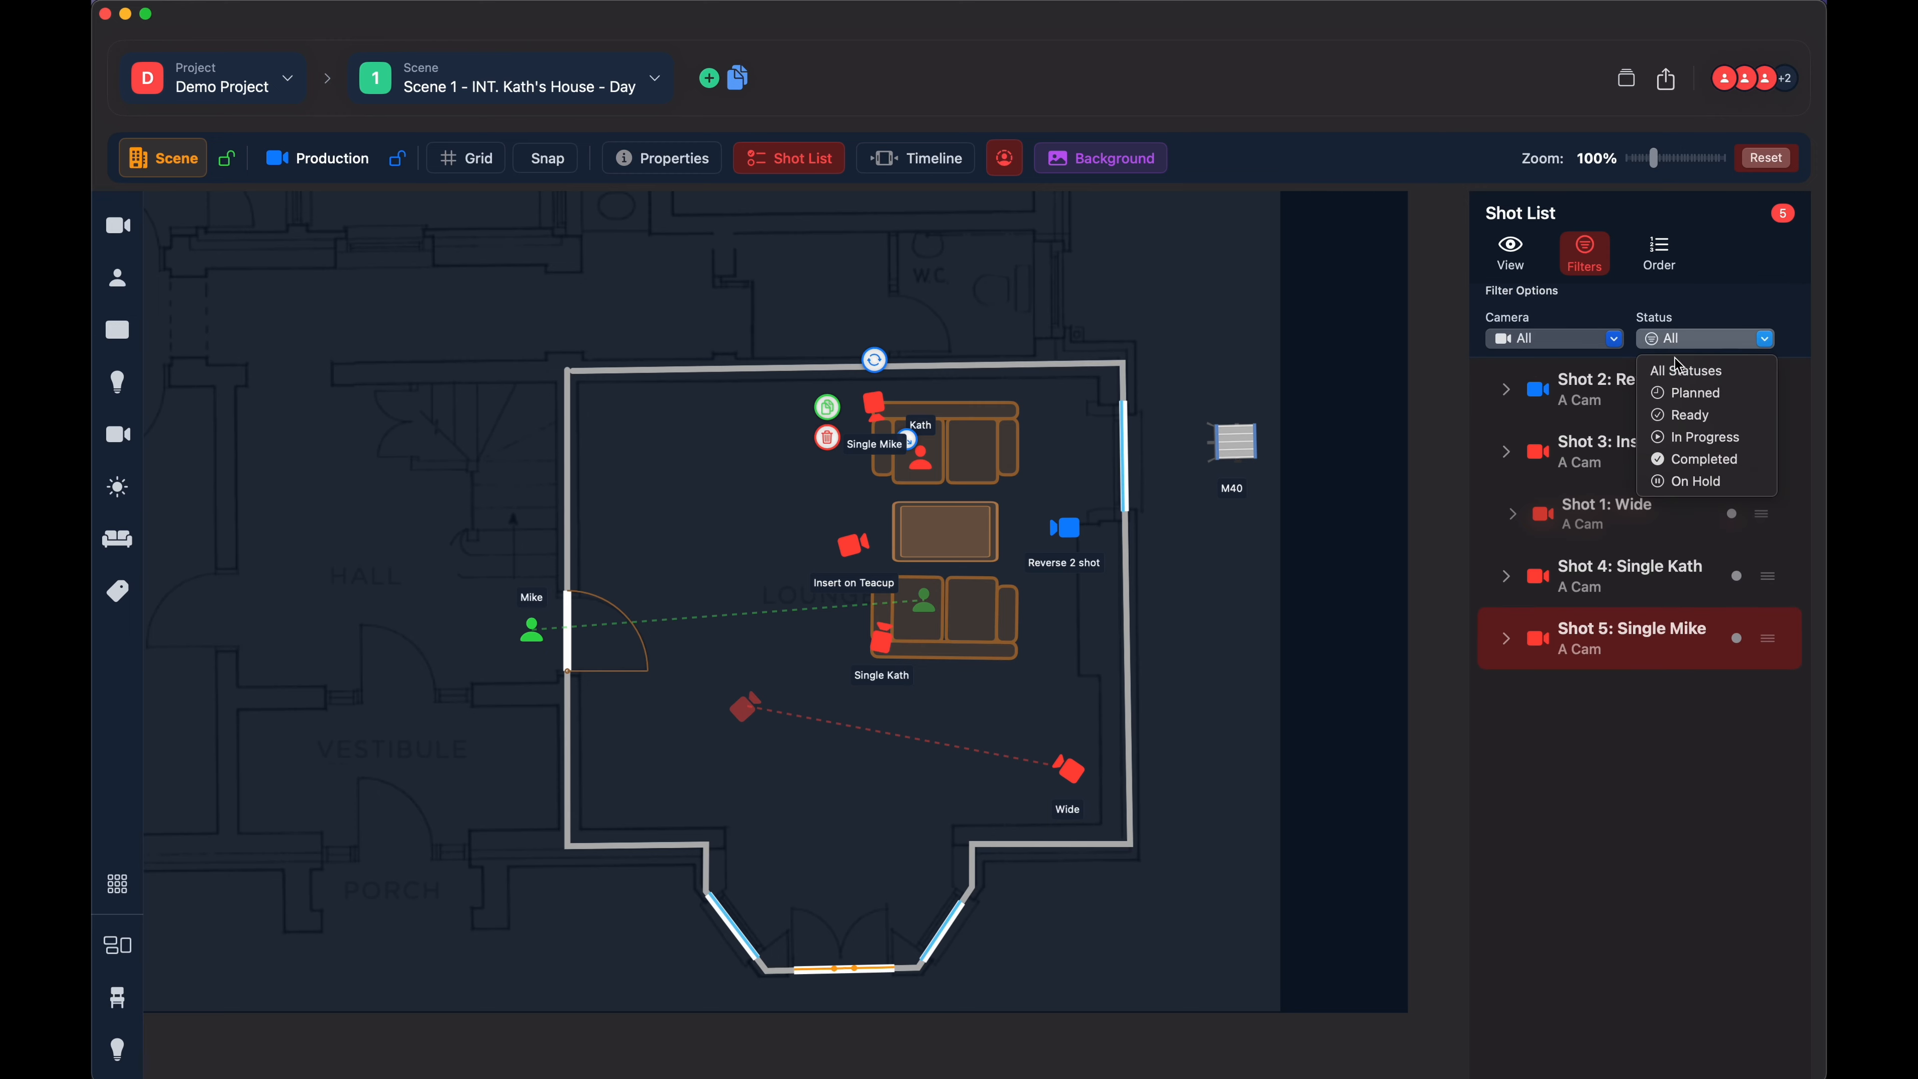
left_click(1682, 394)
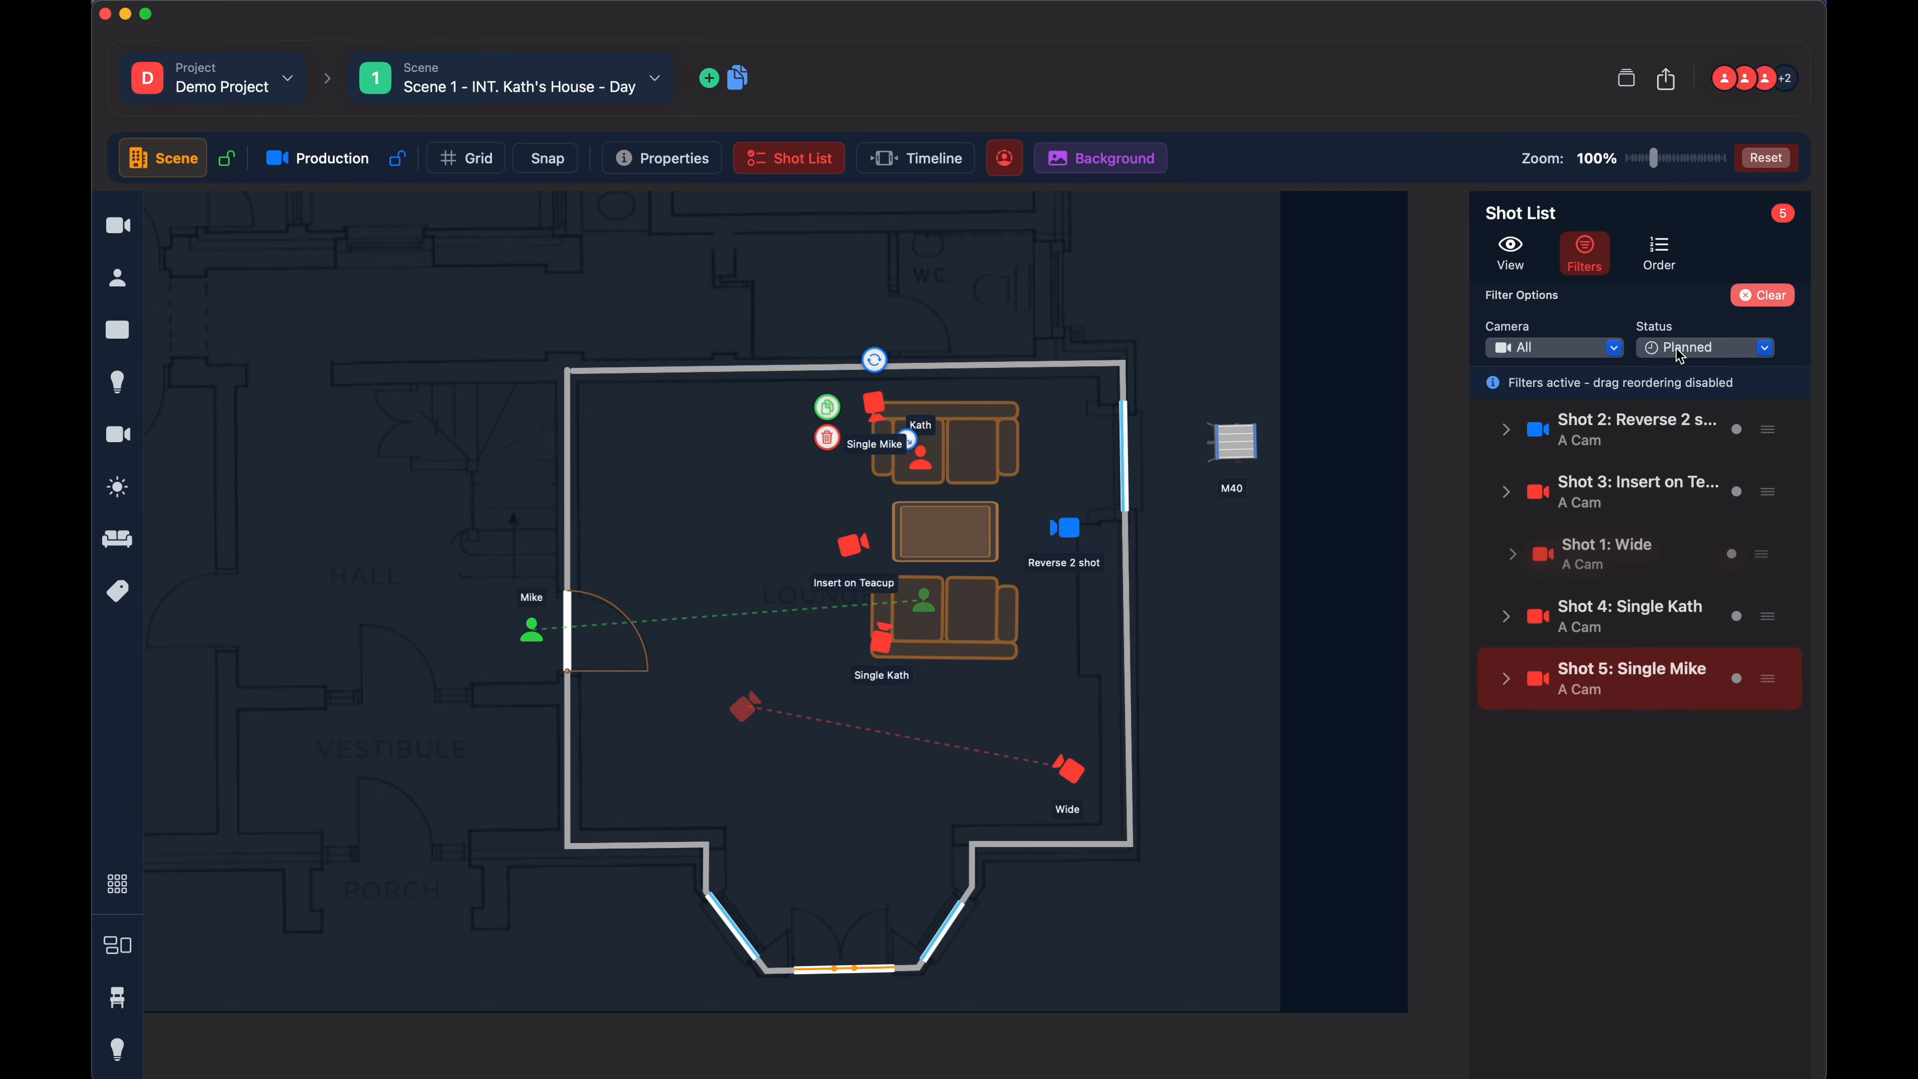
left_click(1682, 352)
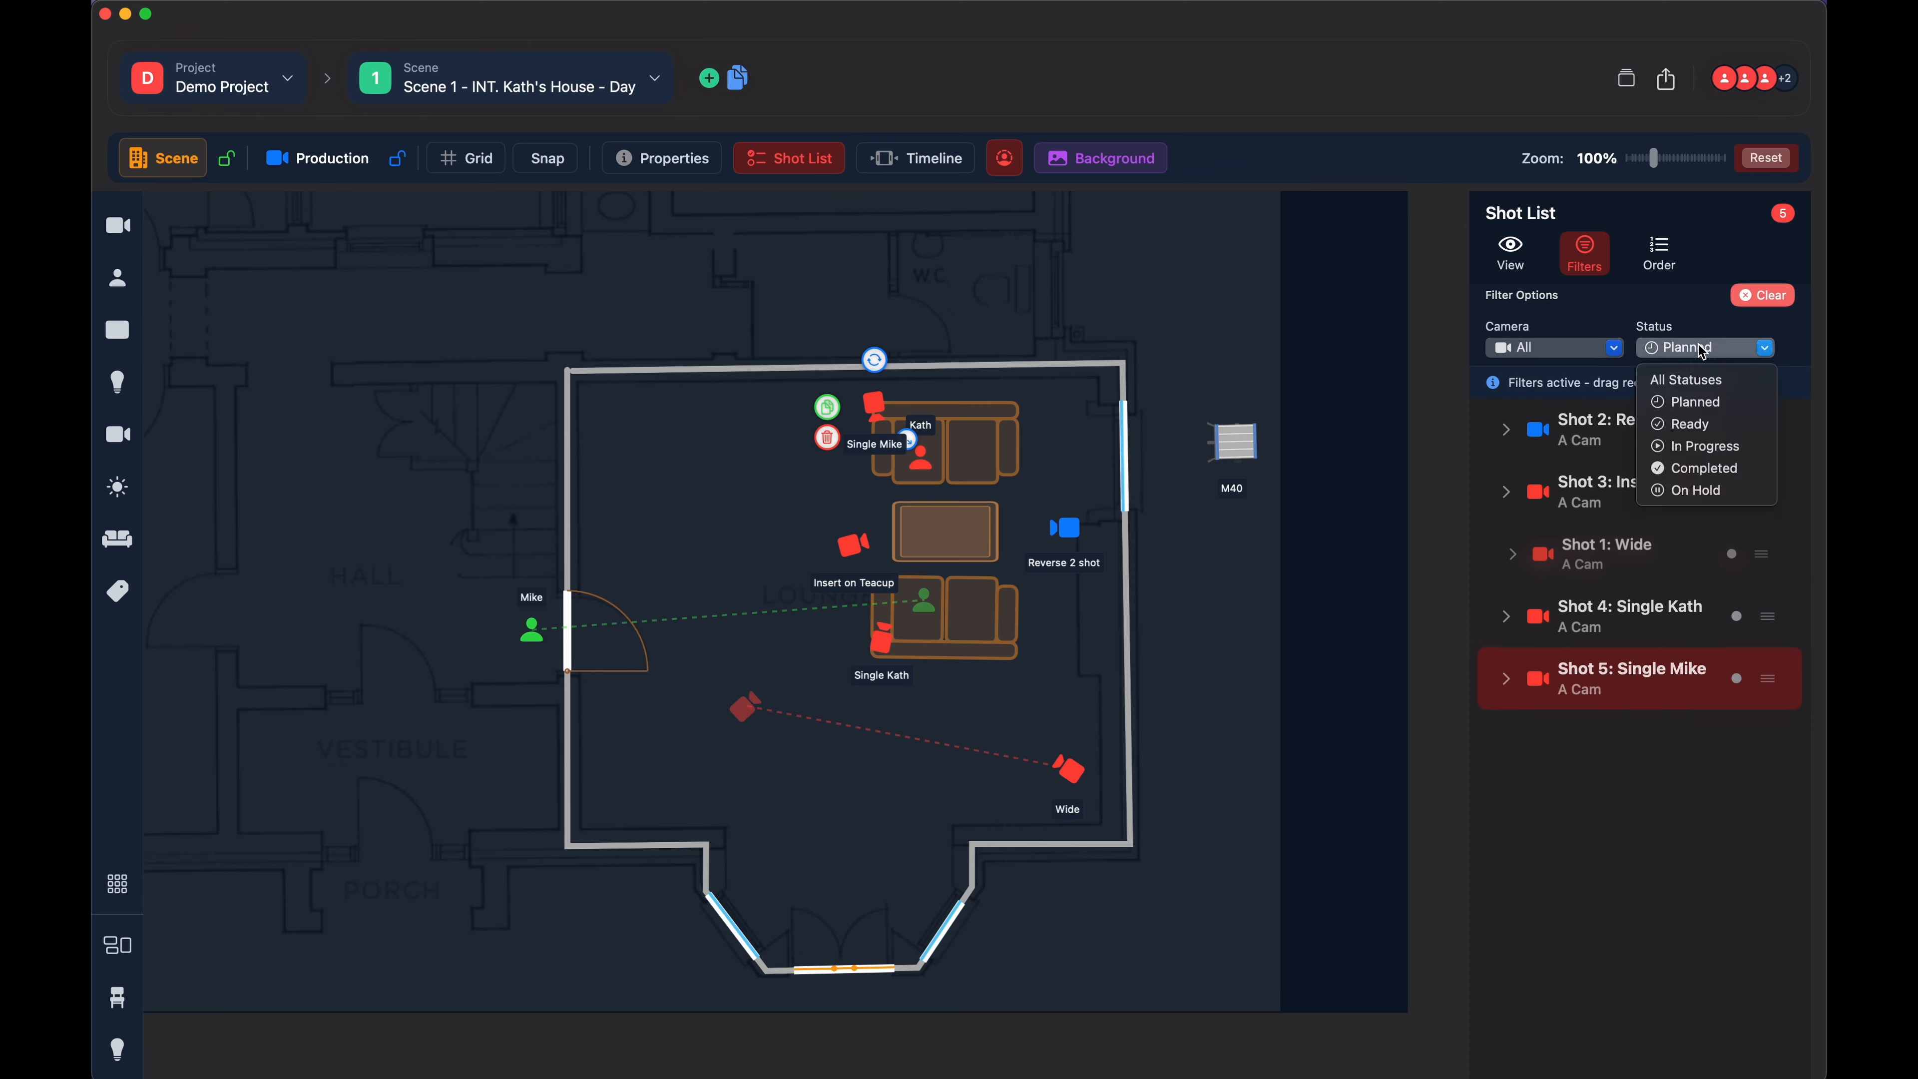
left_click(1679, 385)
- Renumber the shots based on their current order in the shot list
left_click(1659, 251)
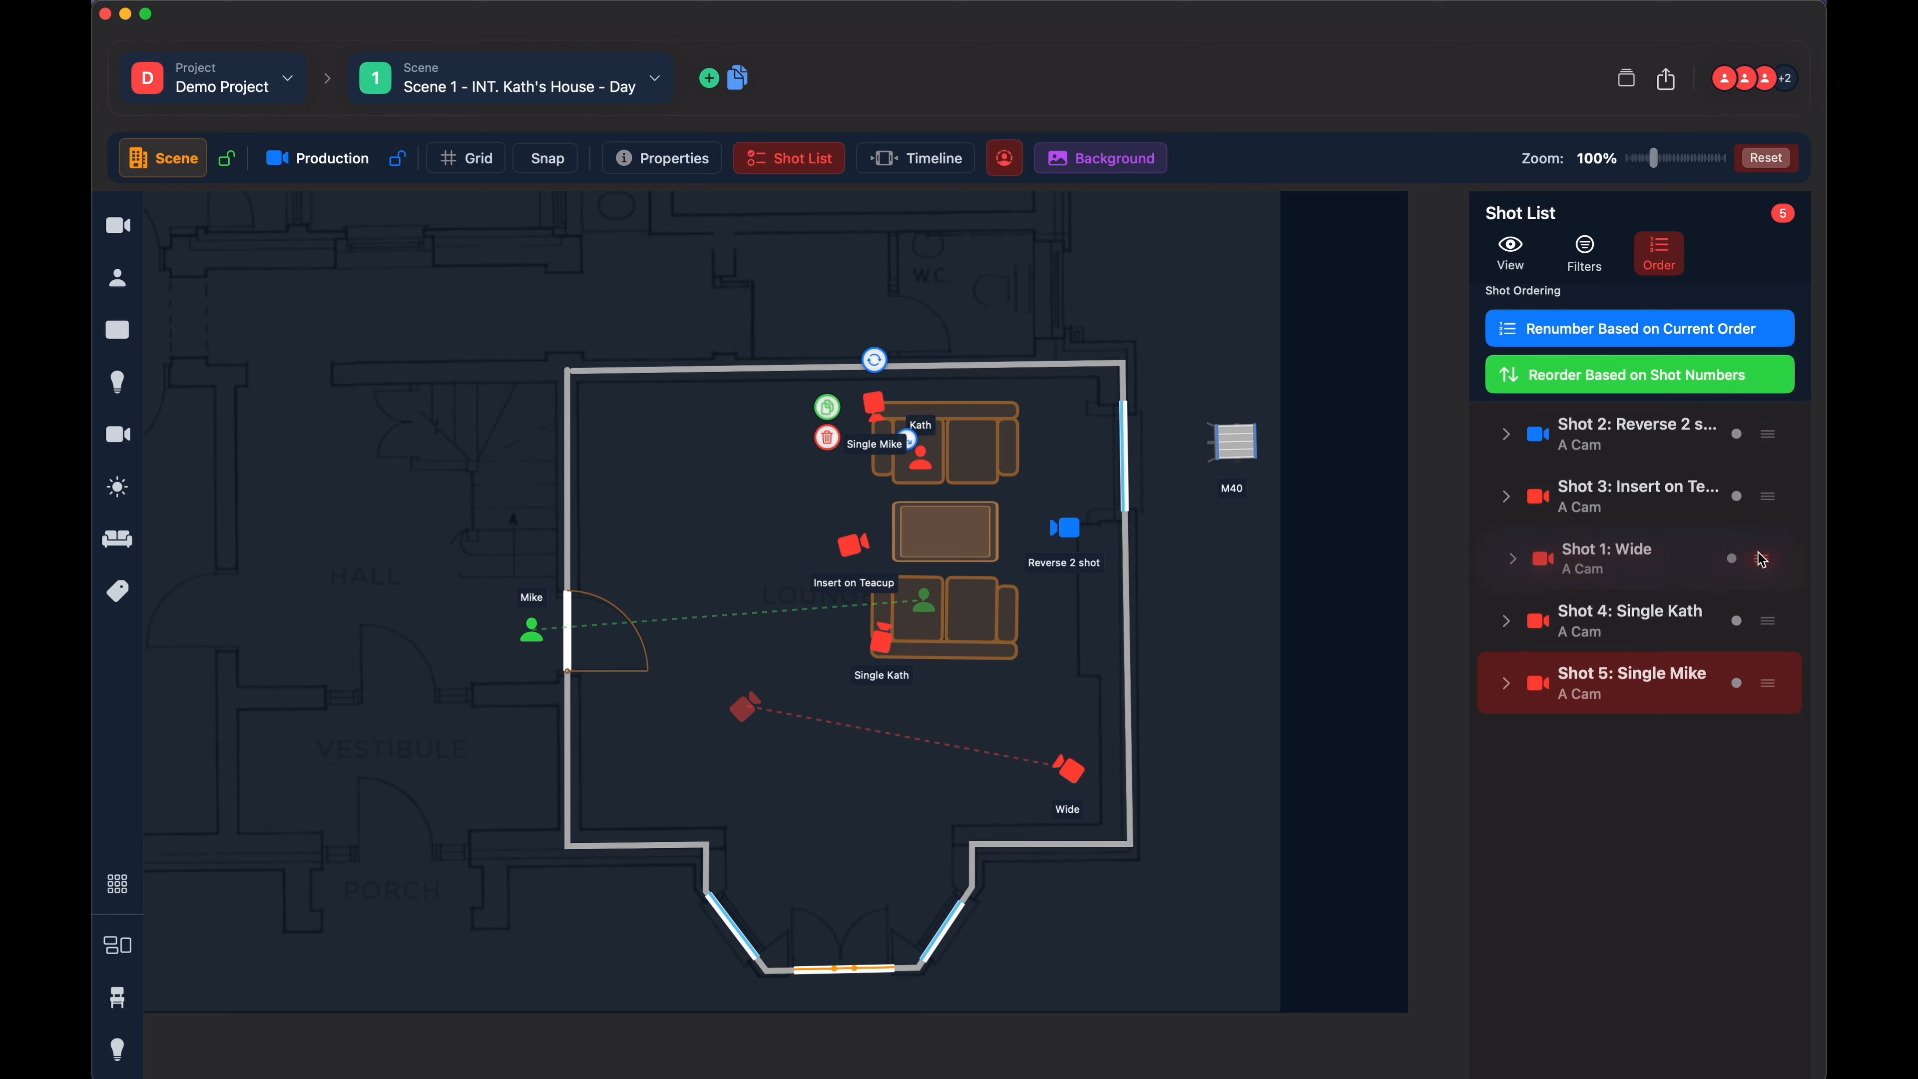
left_click(1629, 333)
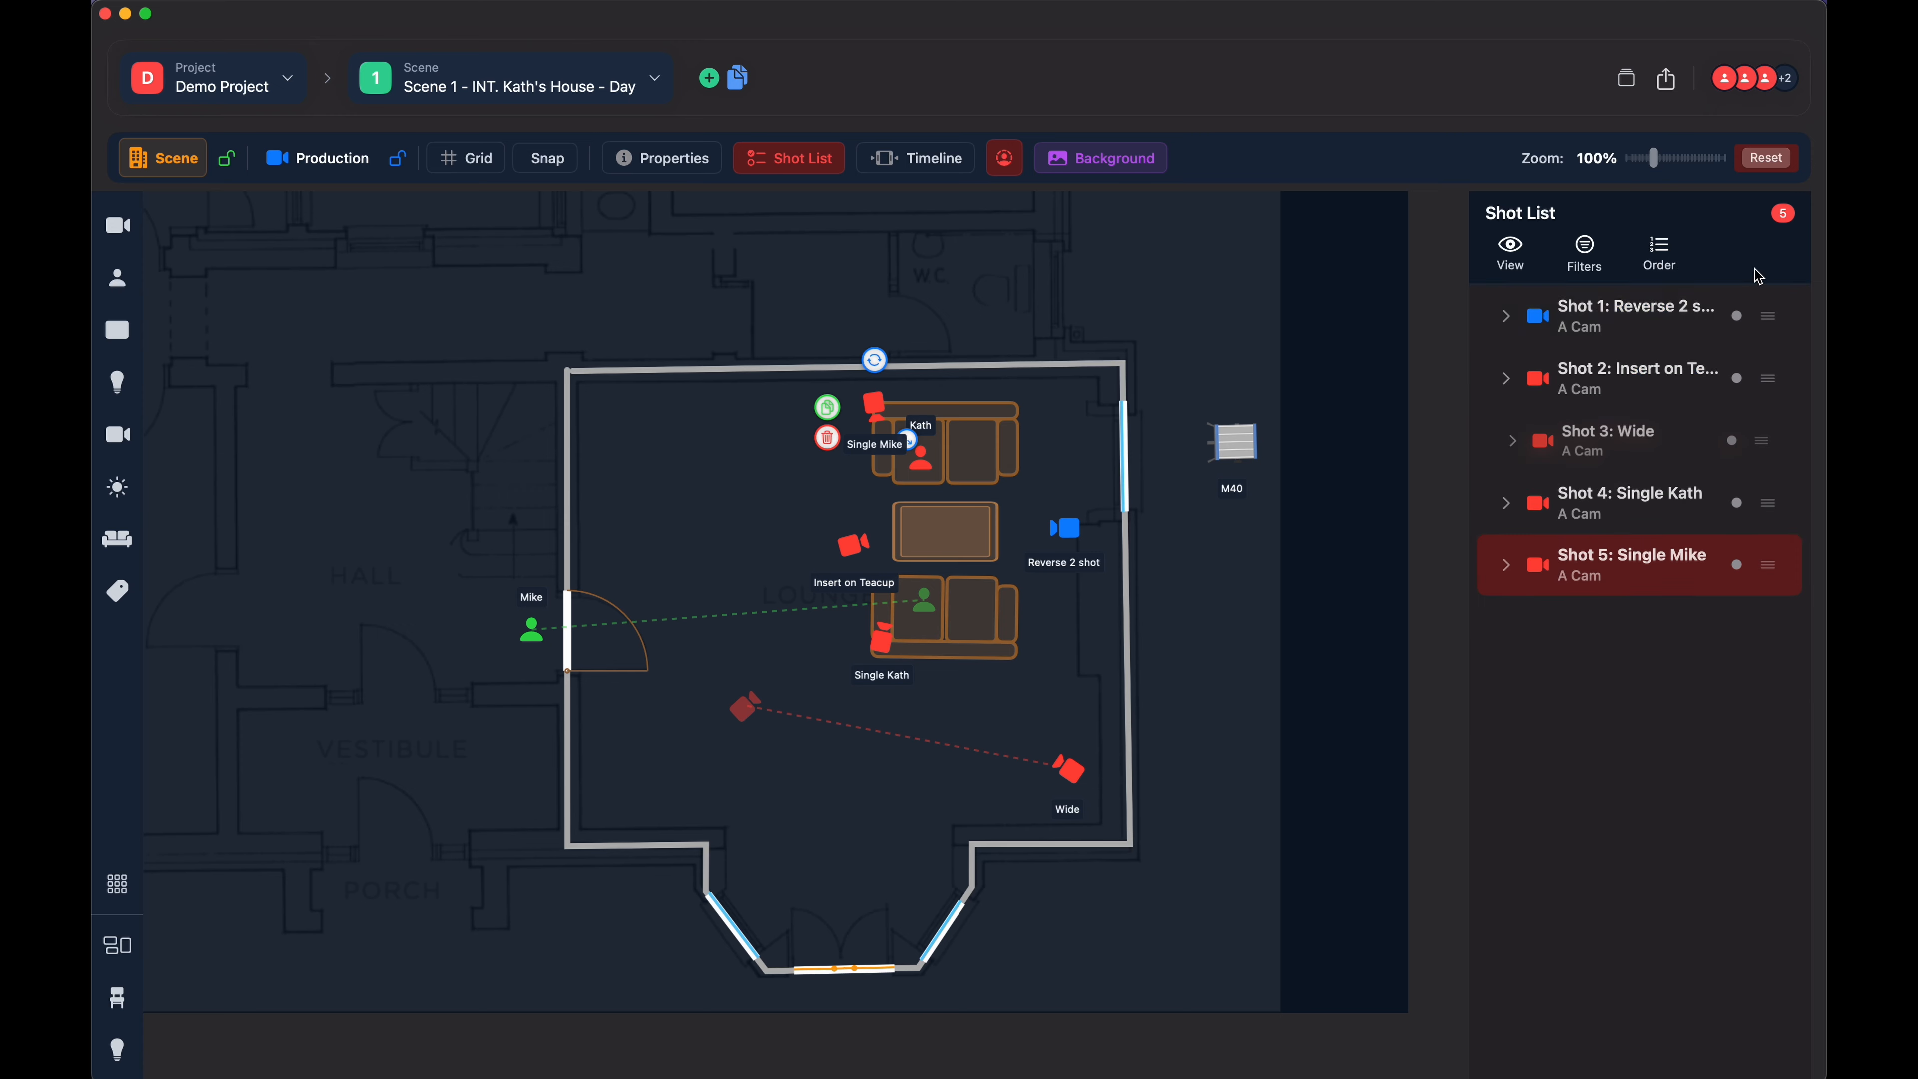
- Move Shots 1 and 5 to other places, reorder the list based on shot numbers, and hide the shot list
left_click(1660, 255)
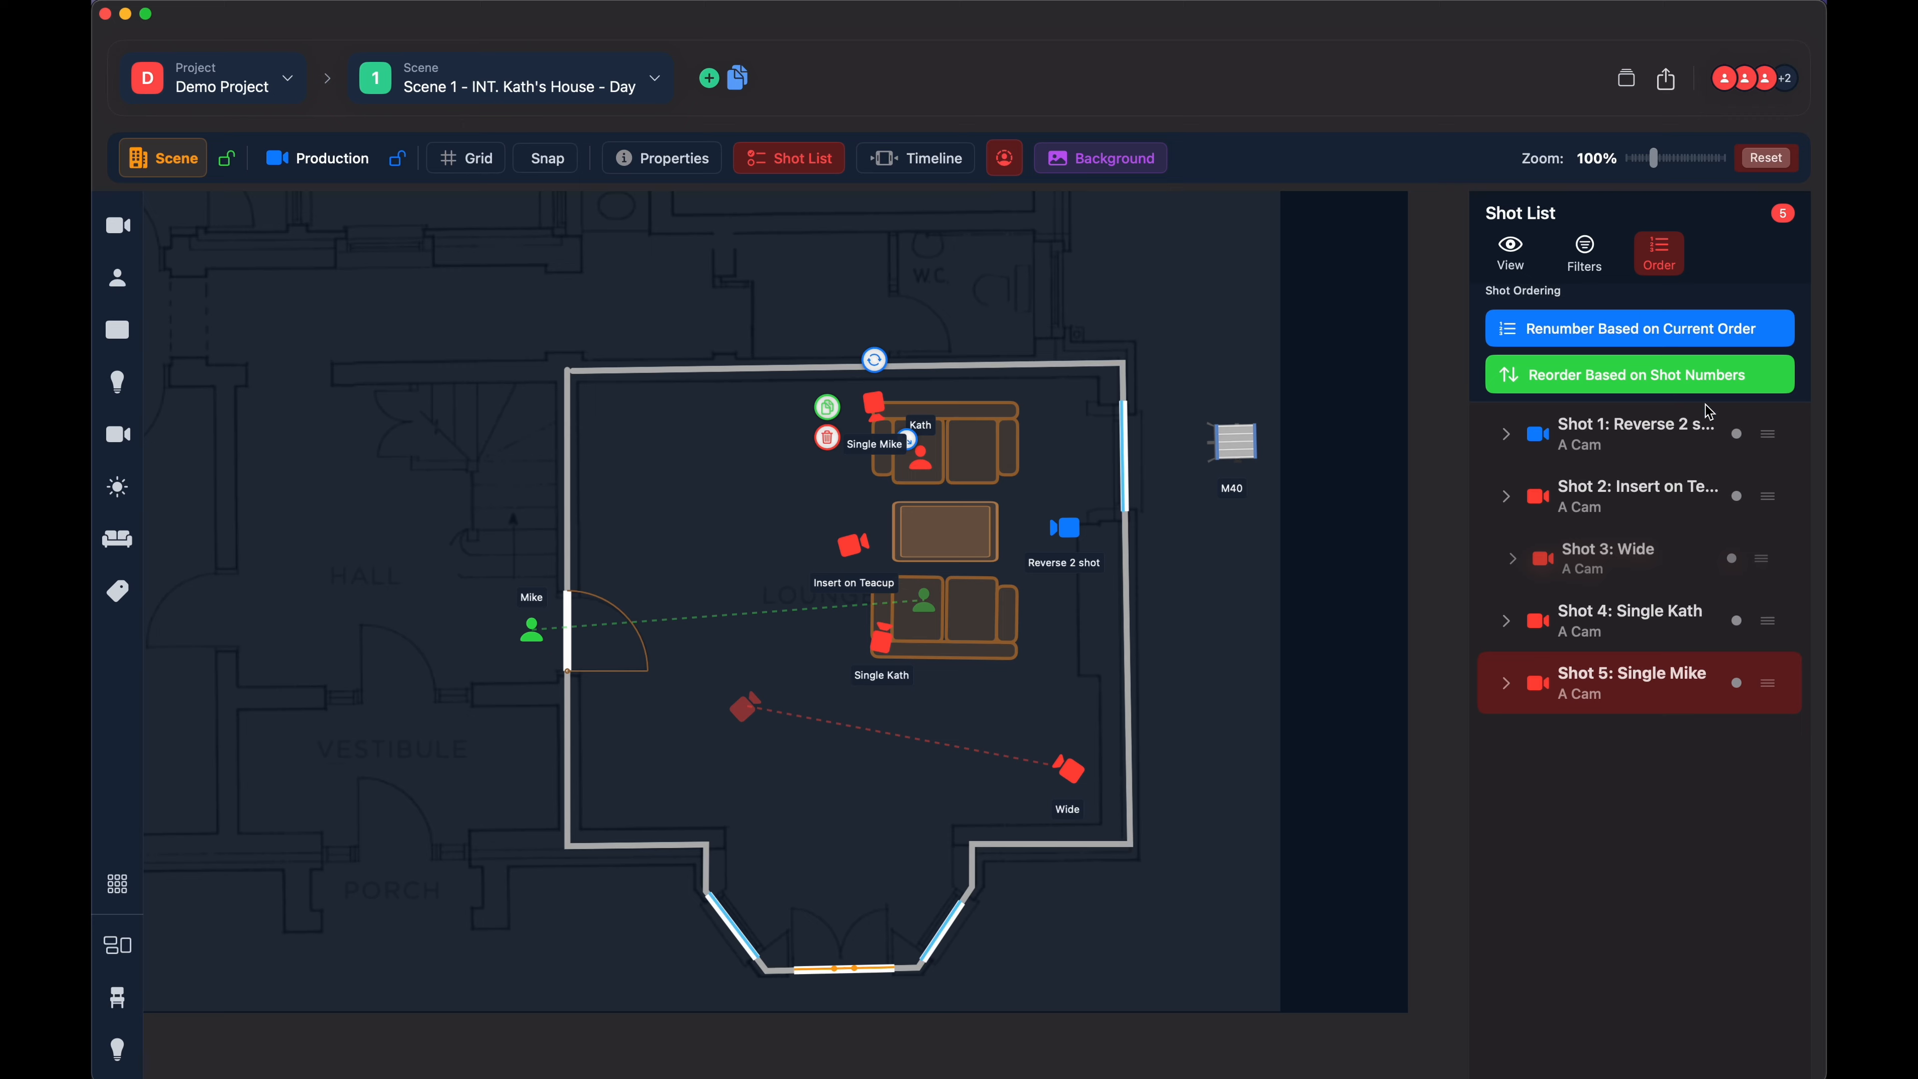
left_click_drag(1767, 445, 1767, 491)
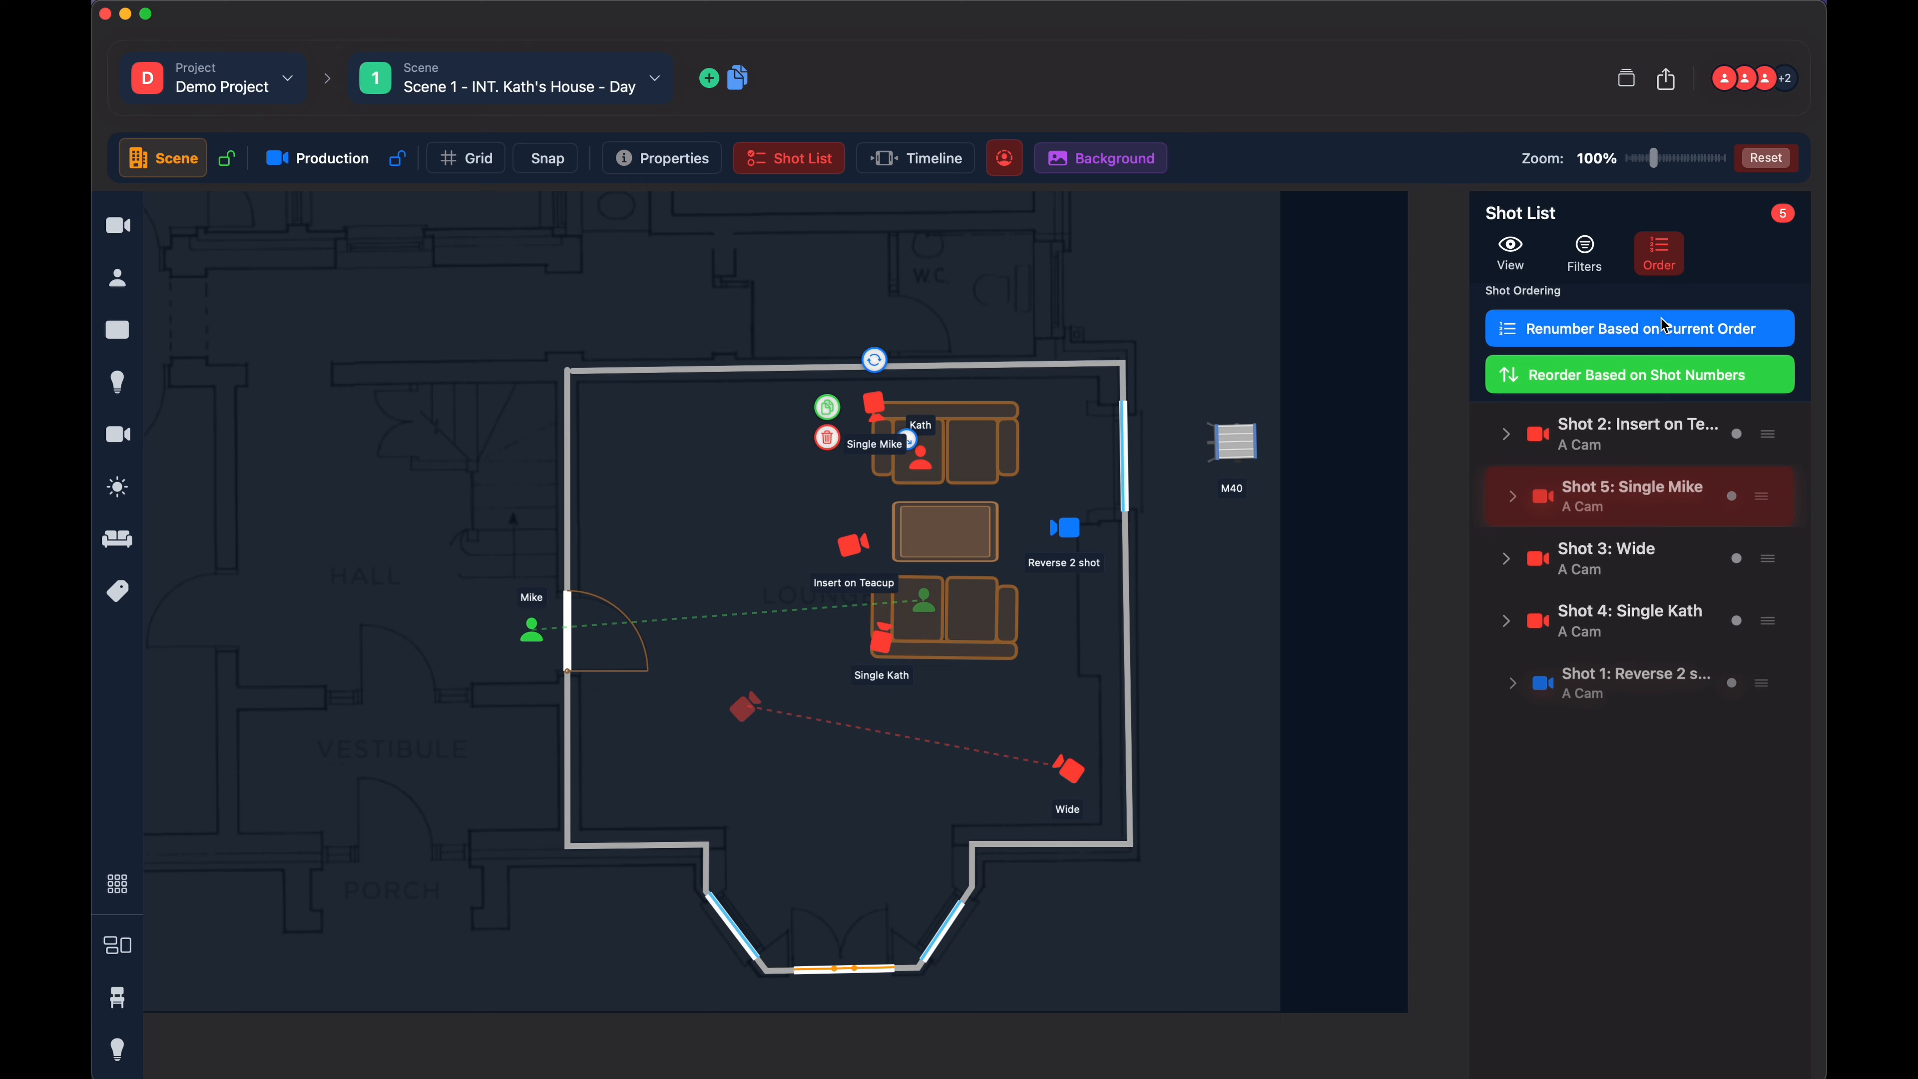
left_click(1606, 388)
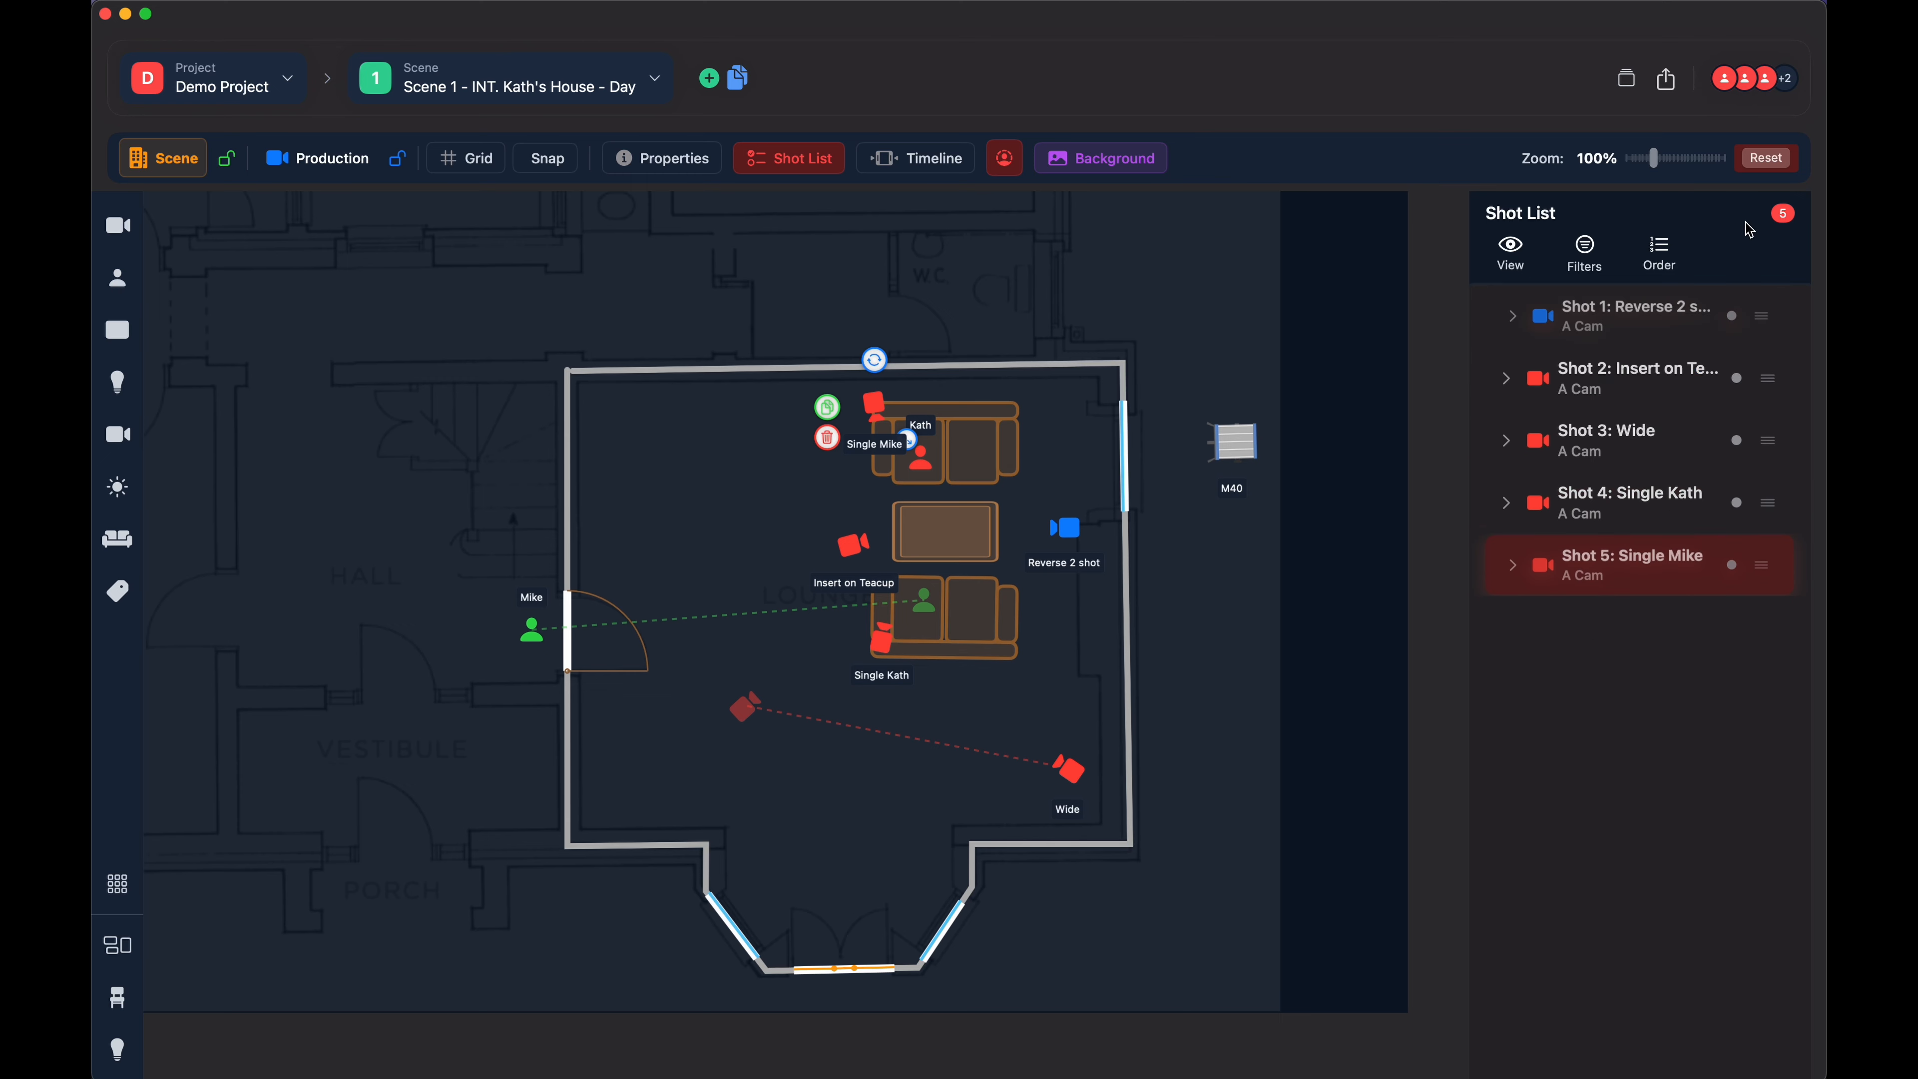
left_click(774, 163)
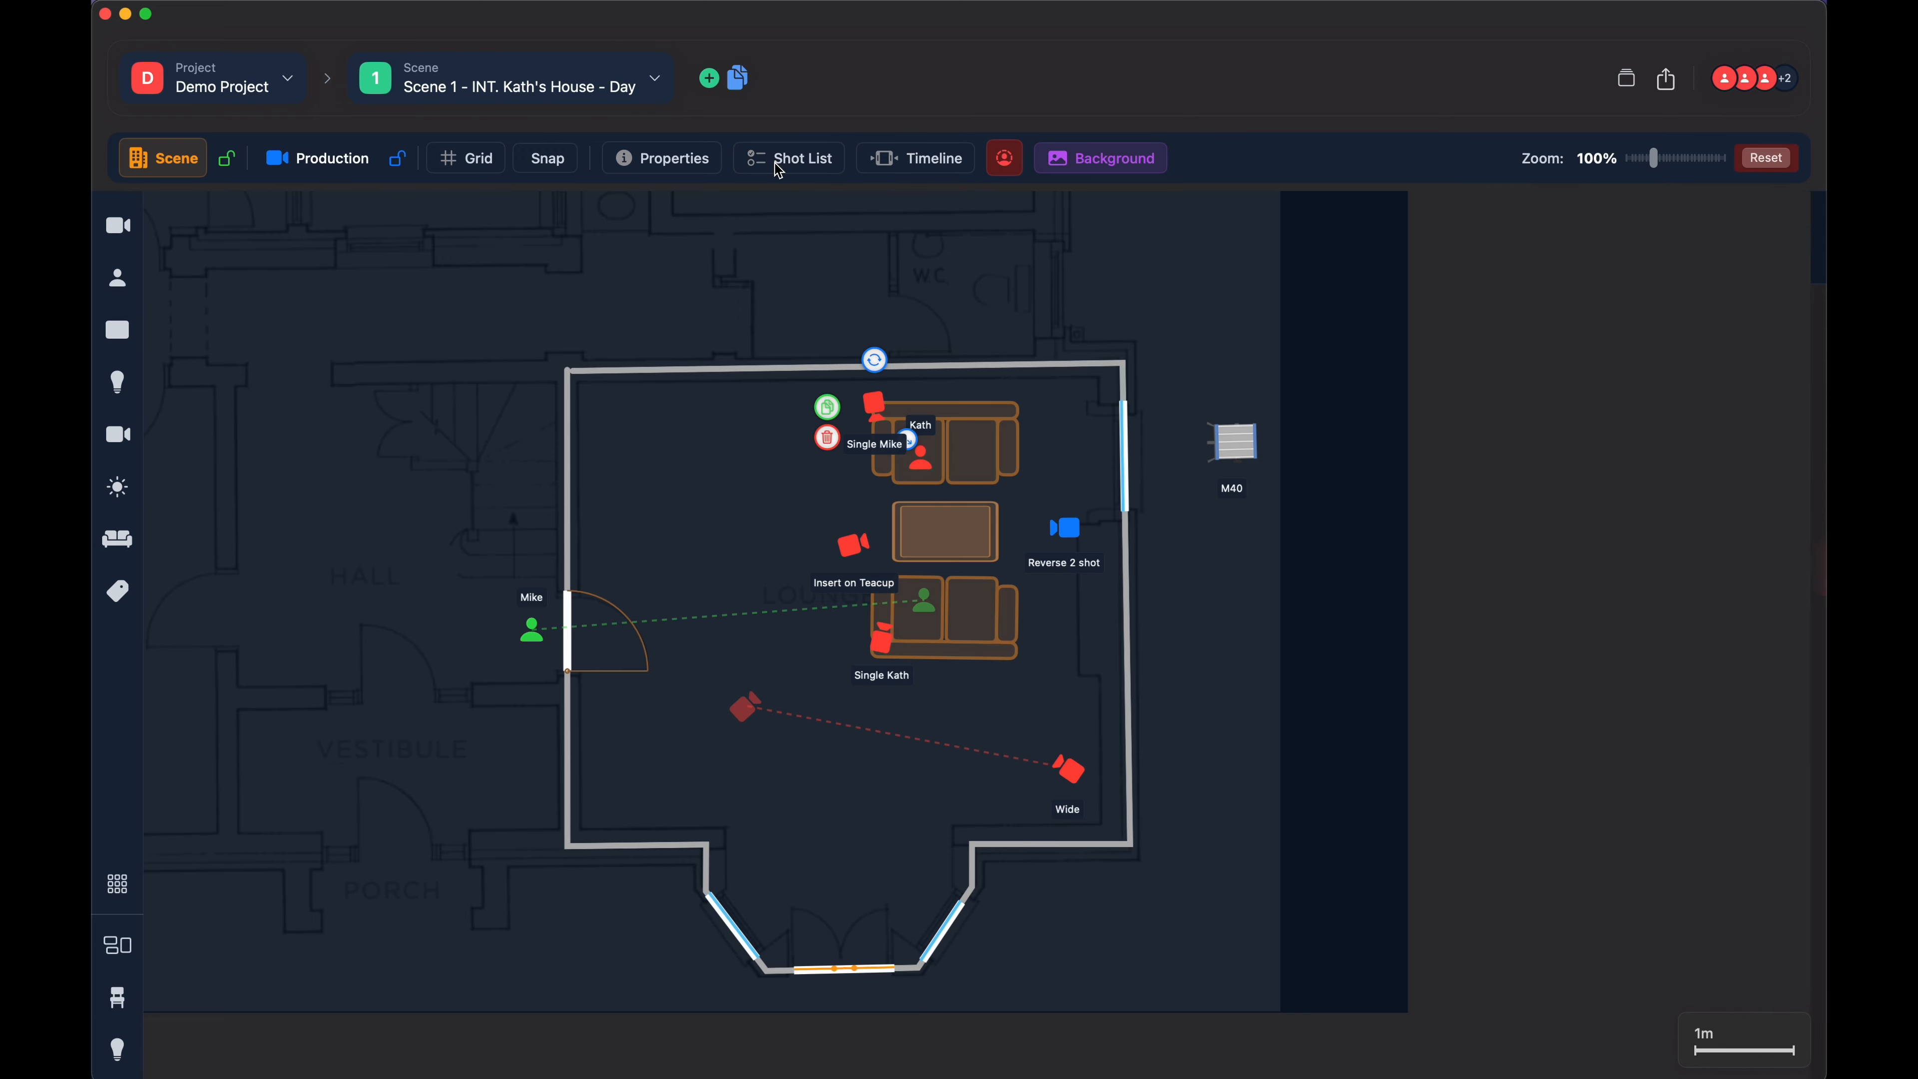
- Bring up and dismiss the properties of the Shot 5 camera at the upper sofa, and show the timeline
double_click(873, 404)
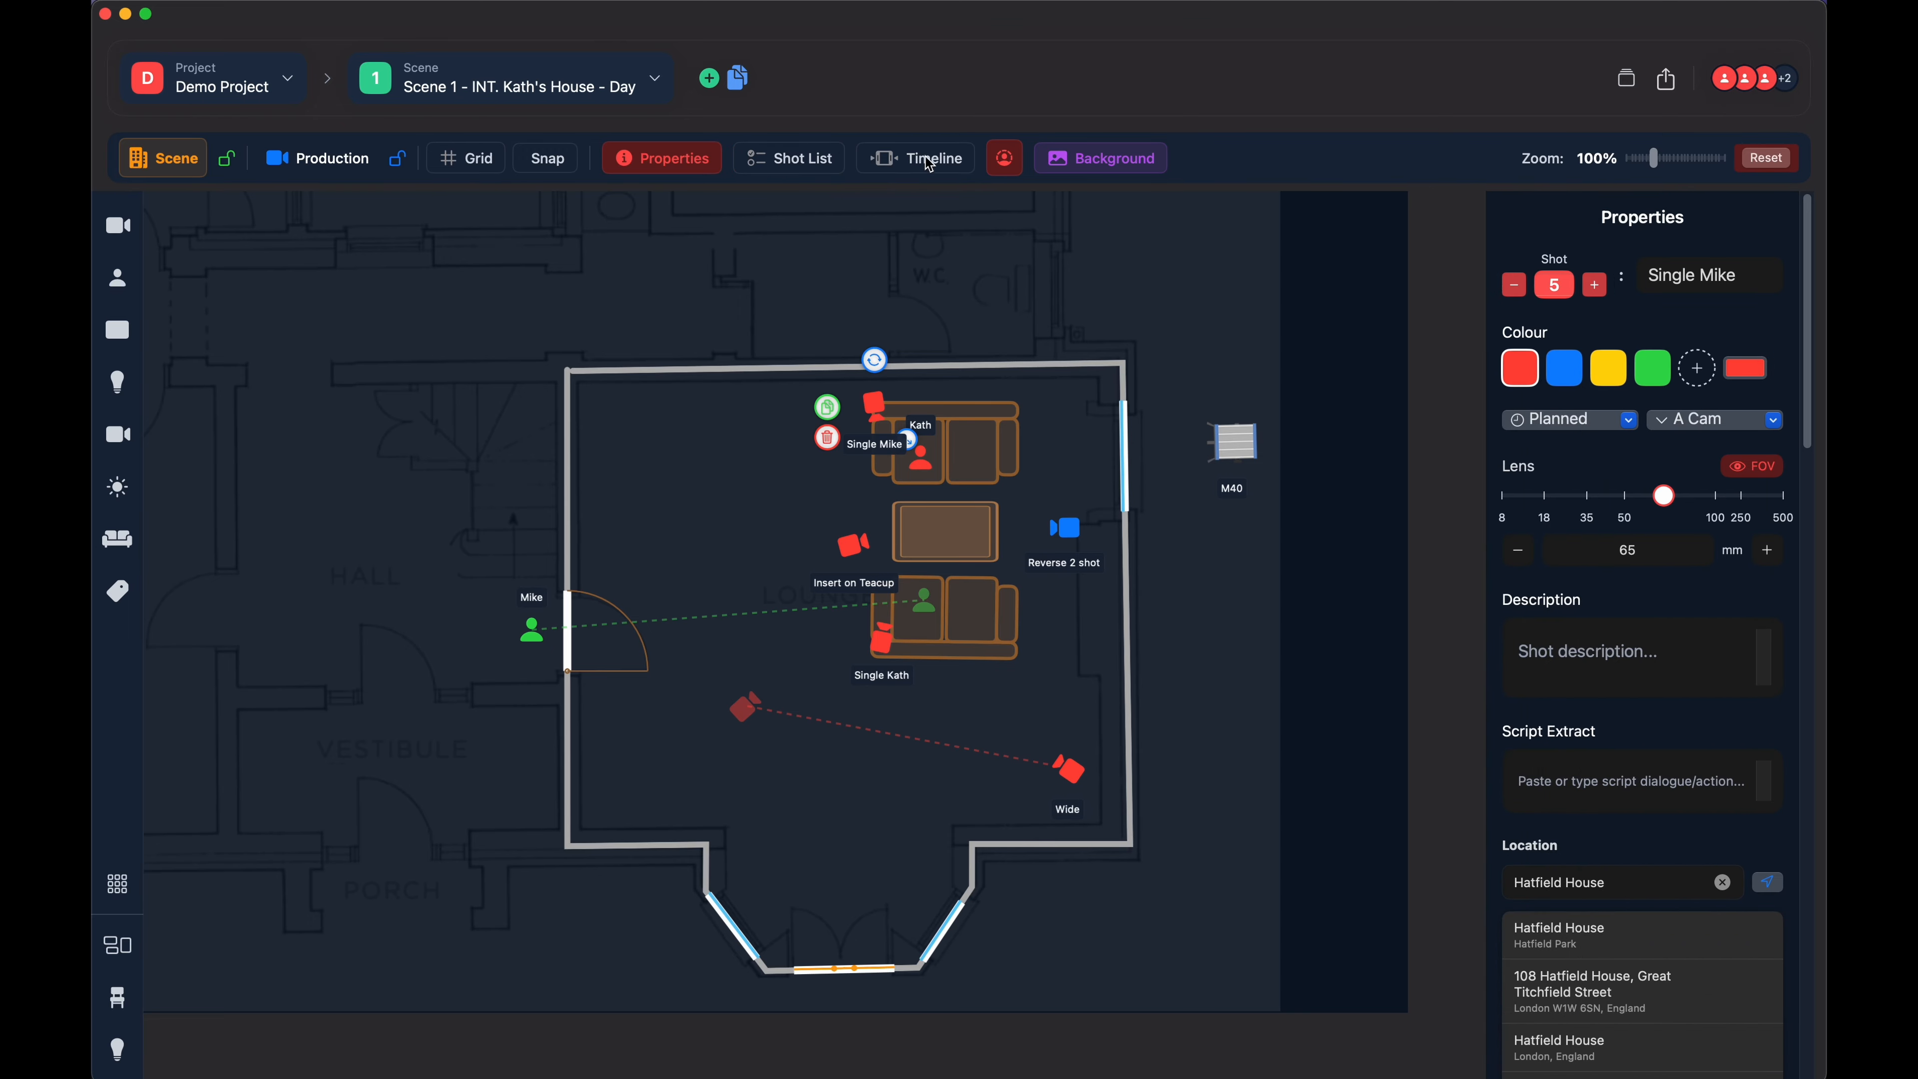
left_click(698, 168)
left_click(922, 166)
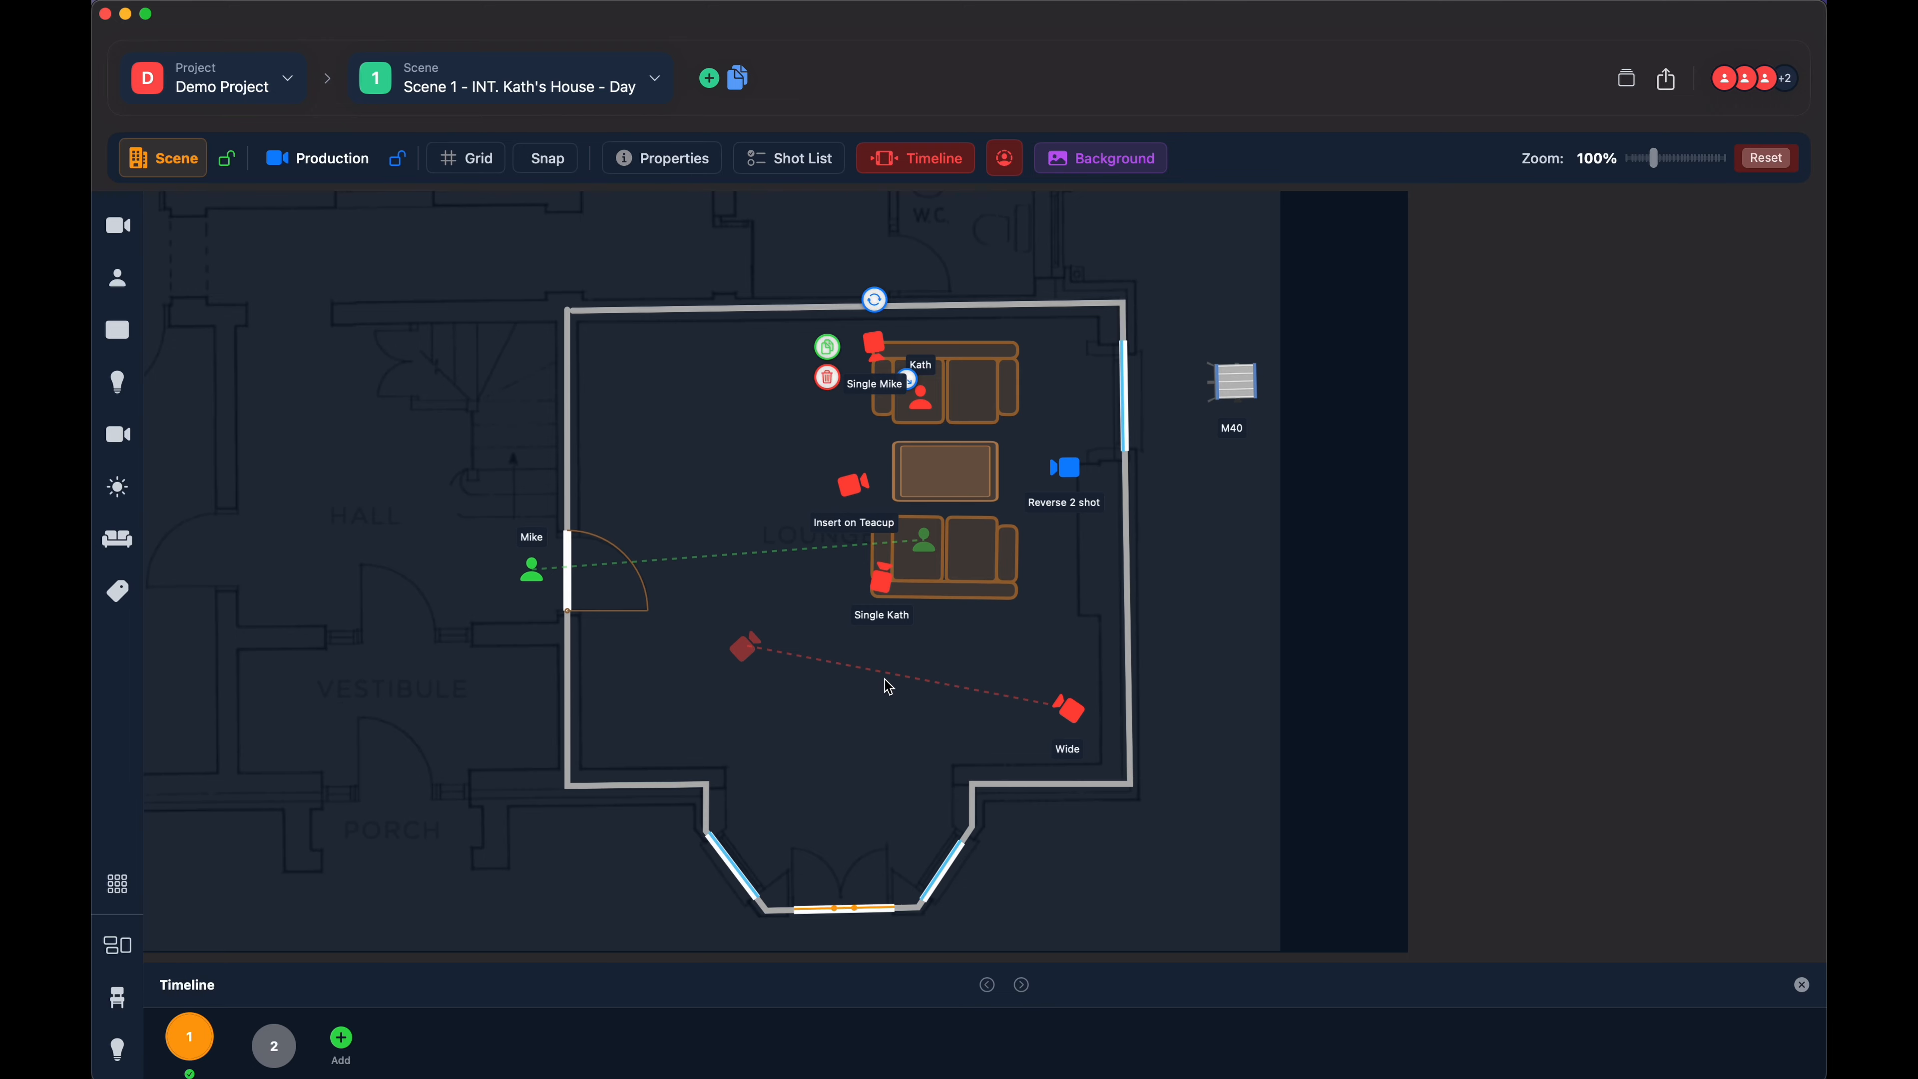
- Reposition the Insert on Teacup camera farther from the coffee table with timeline slot 1 active
left_click(854, 490)
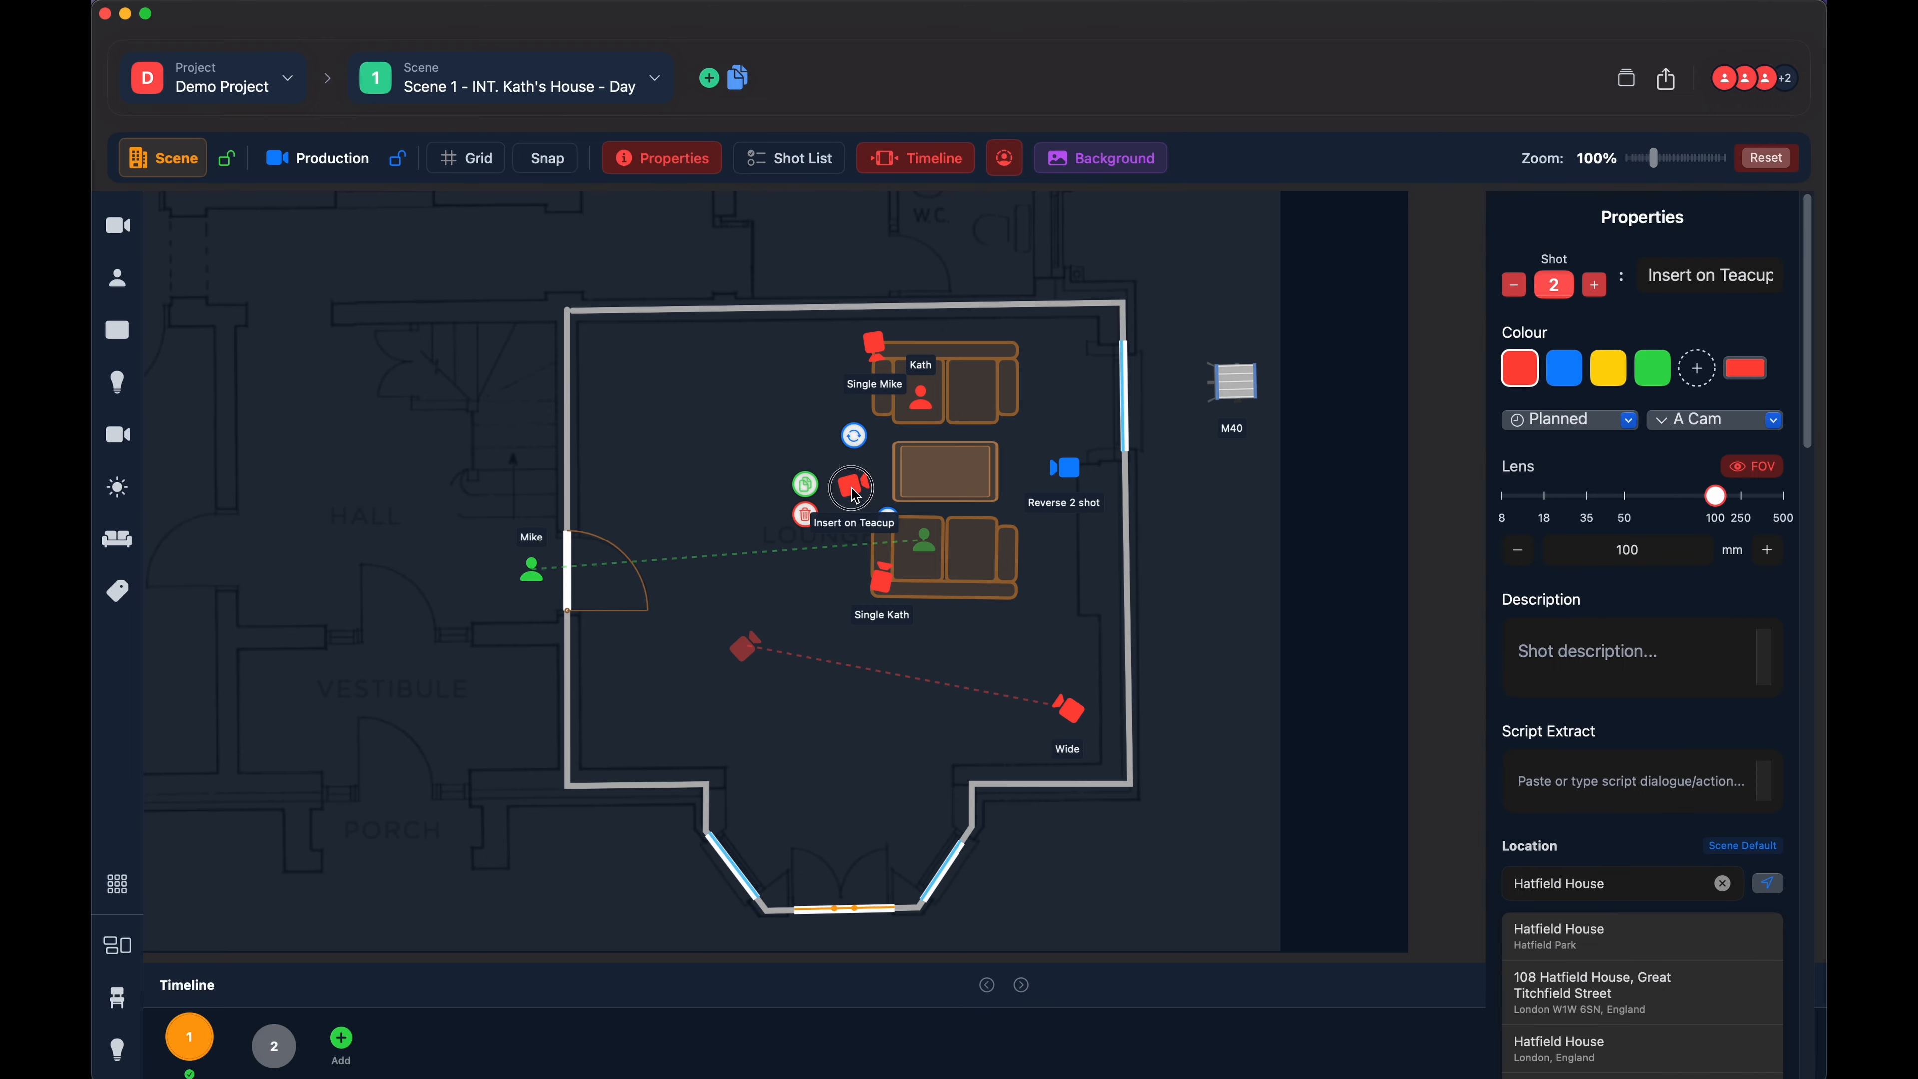
left_click_drag(854, 490, 792, 504)
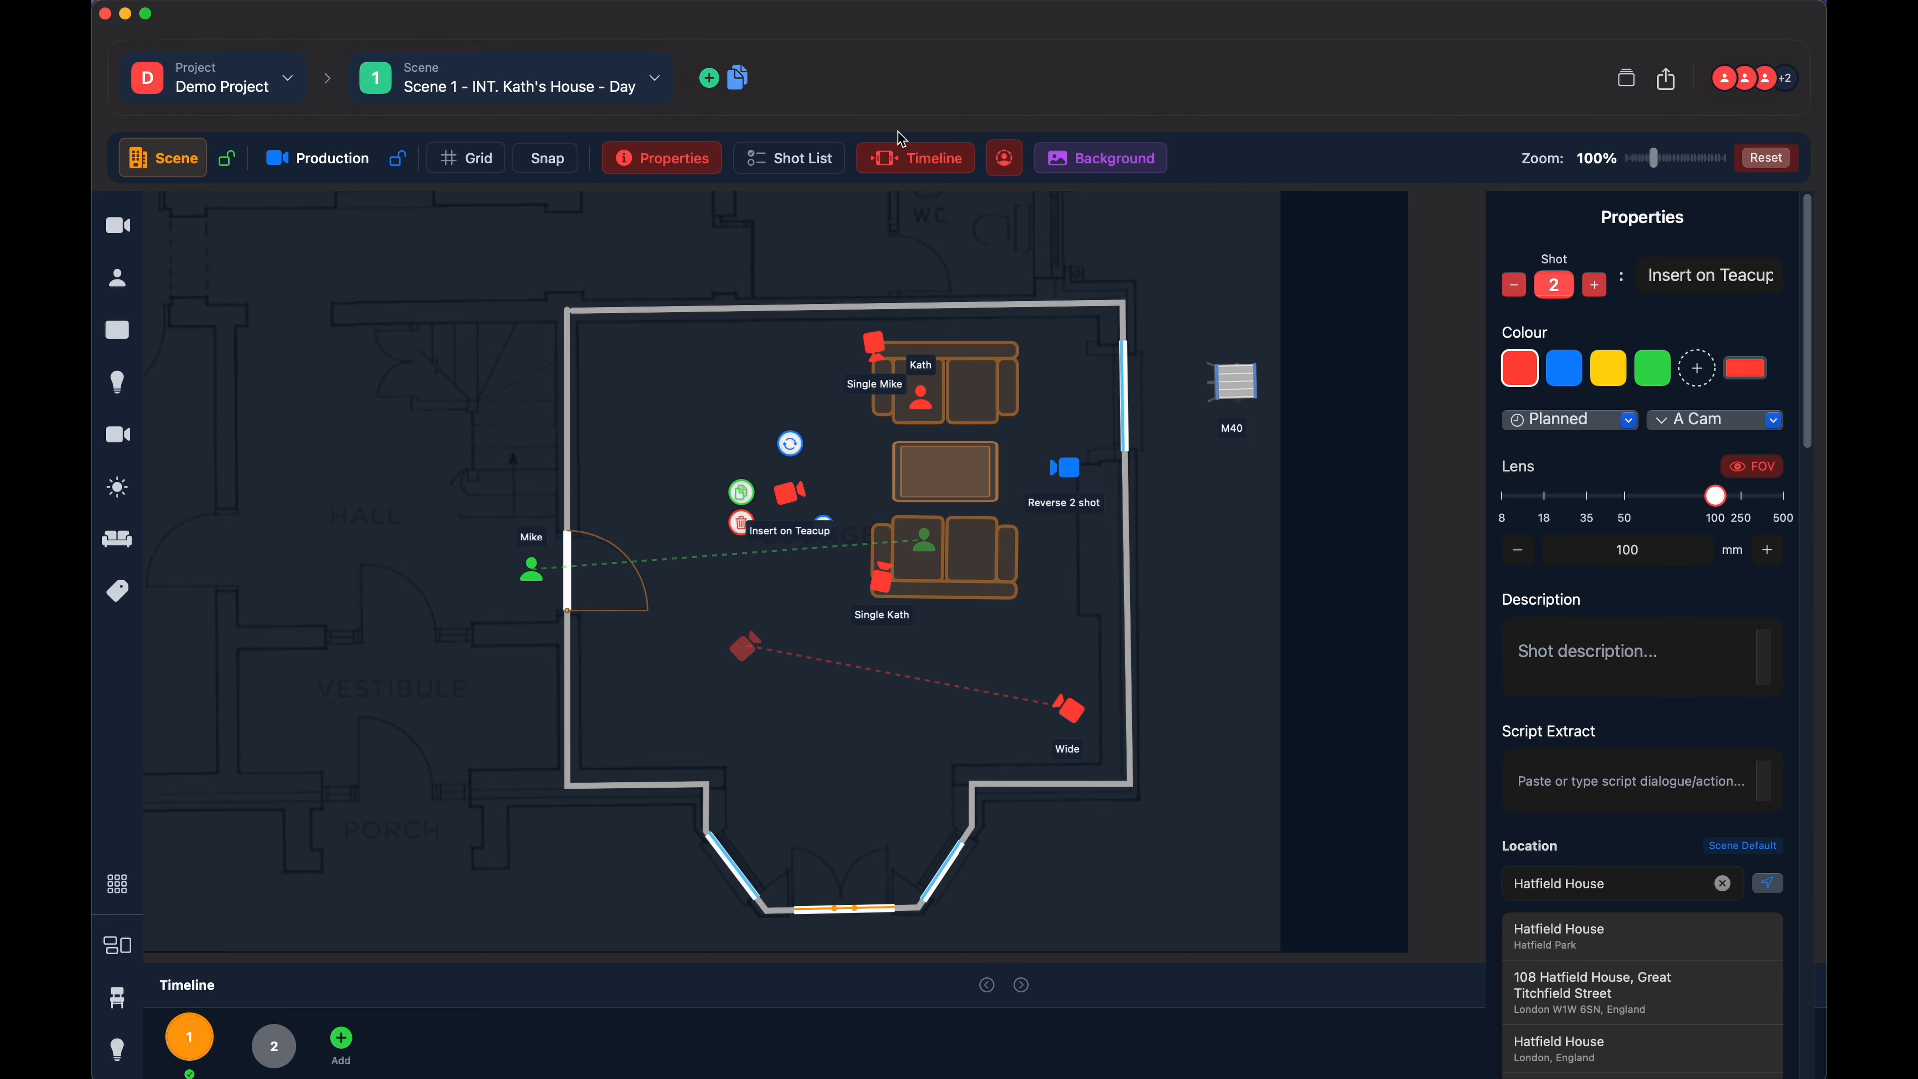
left_click(914, 160)
left_click(916, 160)
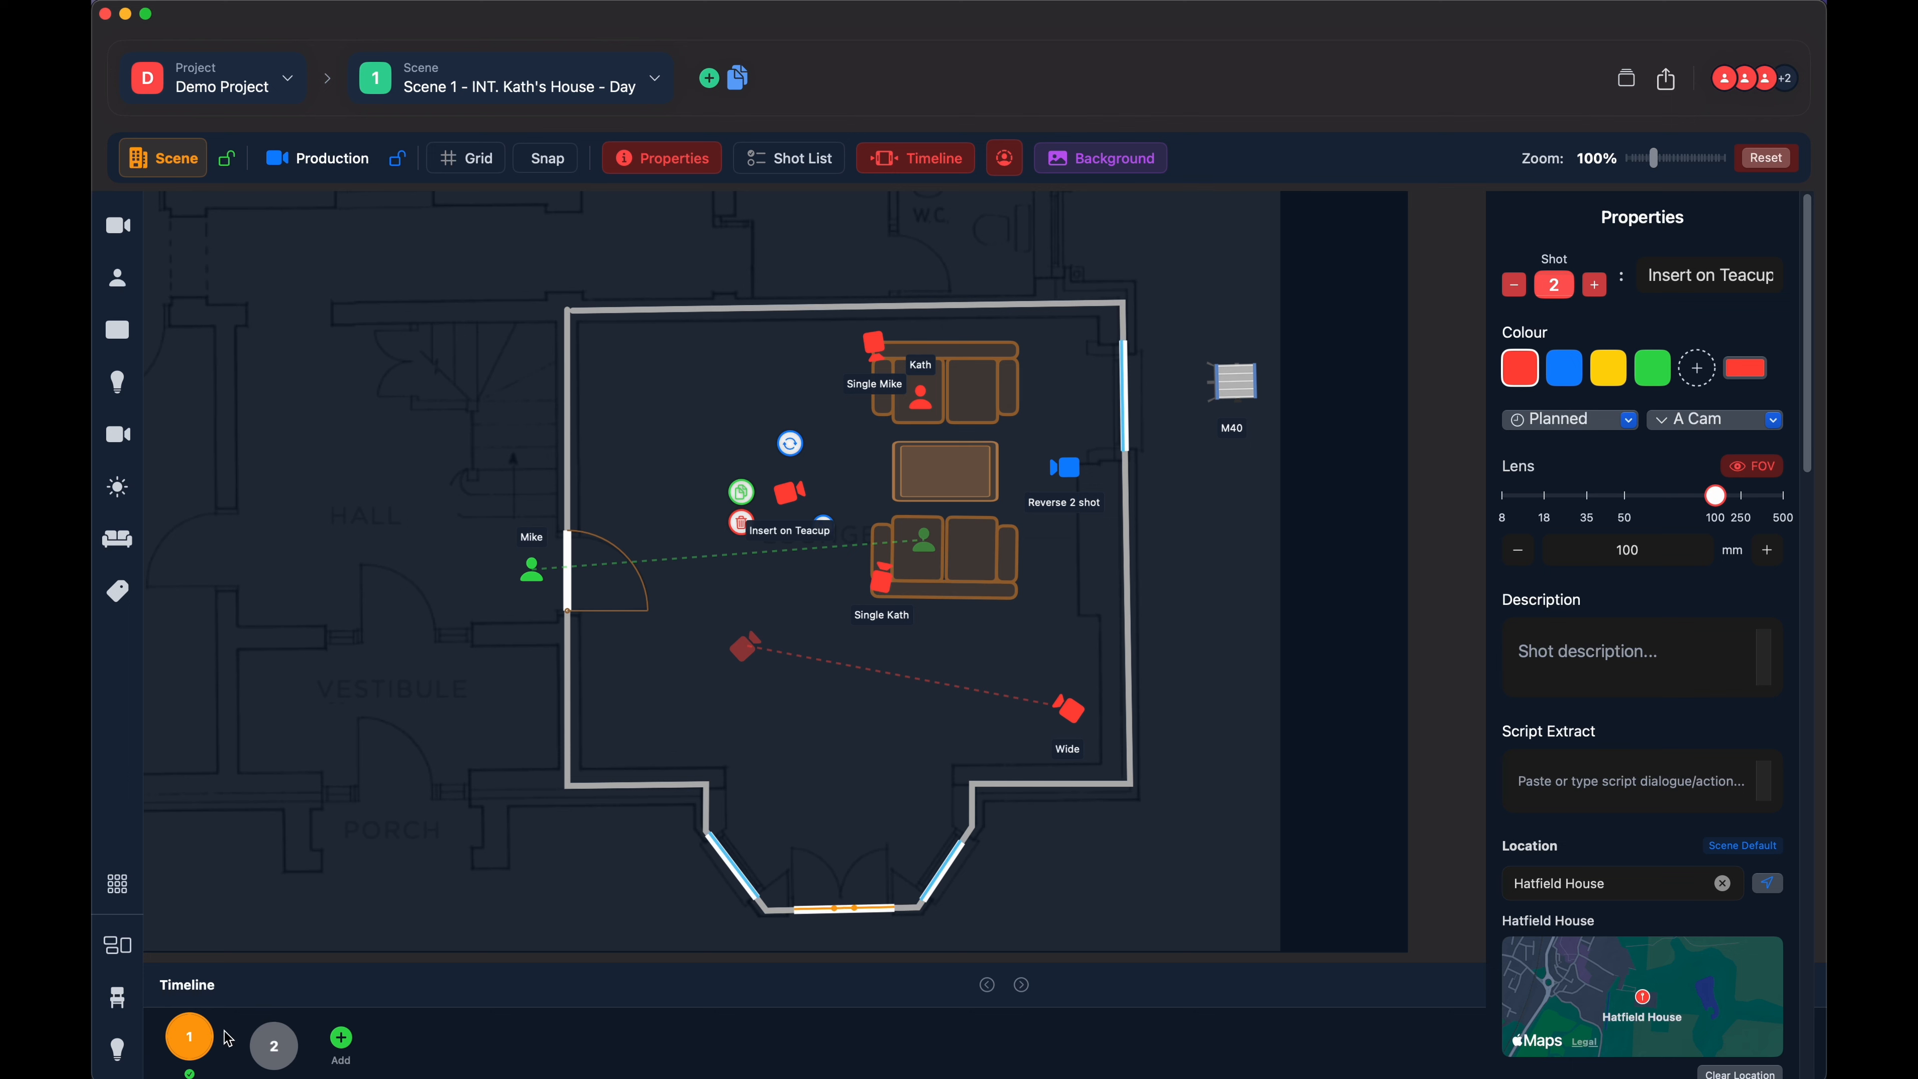
left_click_drag(782, 492, 807, 484)
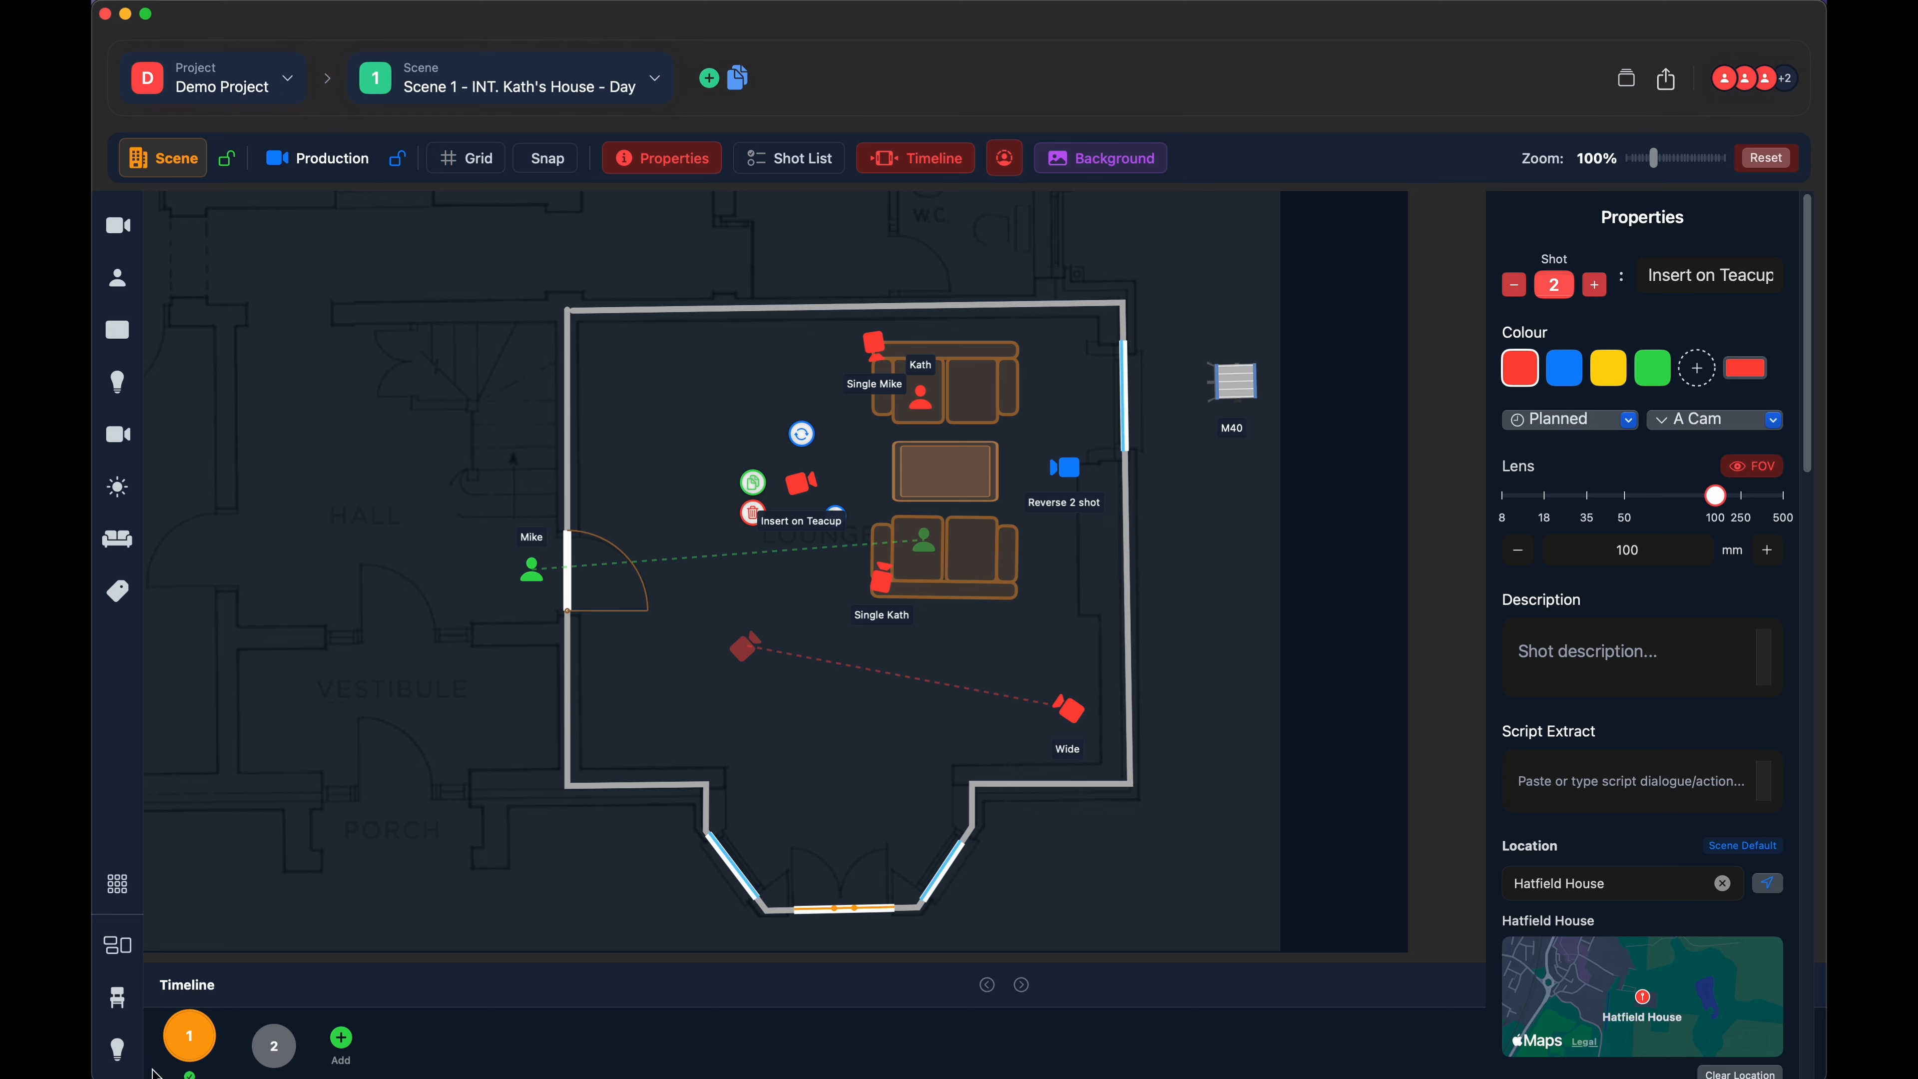
left_click_drag(801, 485, 792, 487)
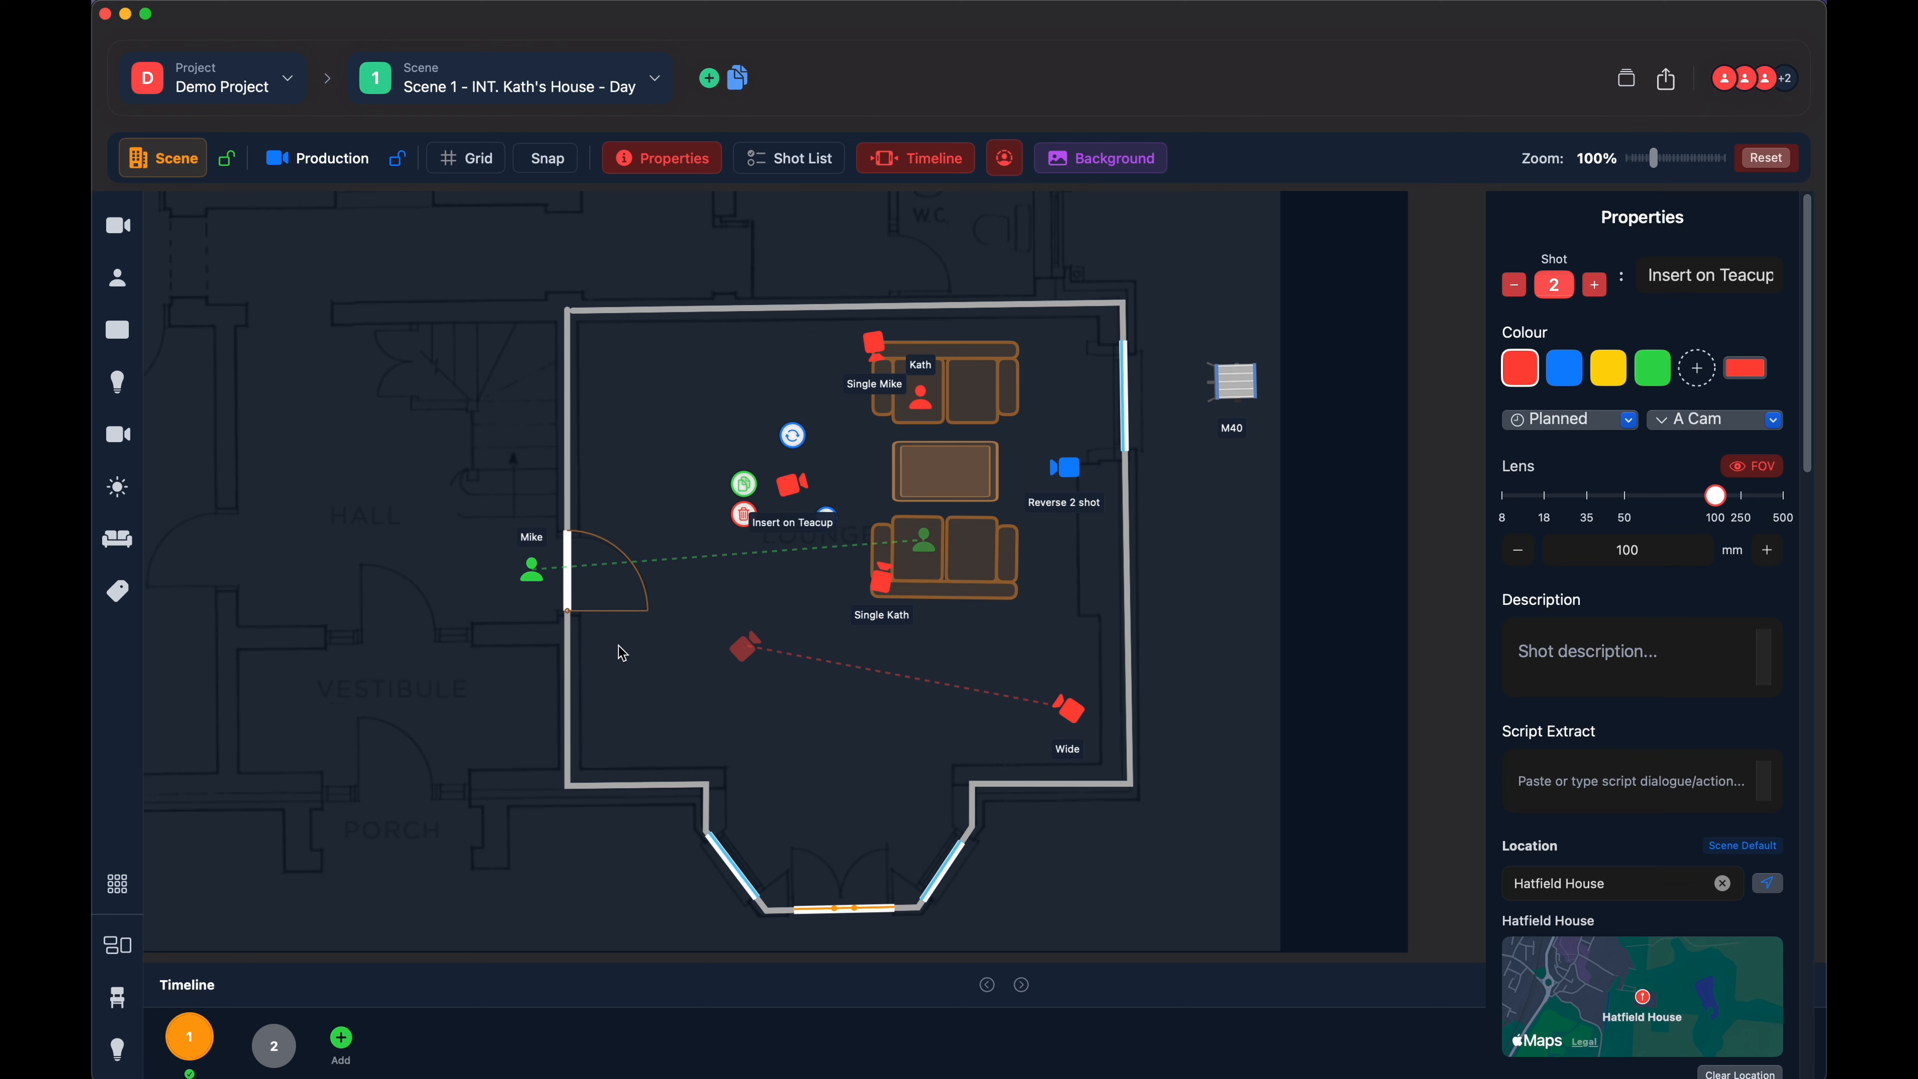
- Save a slot 2 position for the Insert on Teacup camera beside the coffee table and move its slot 1 position farther away
left_click(276, 1046)
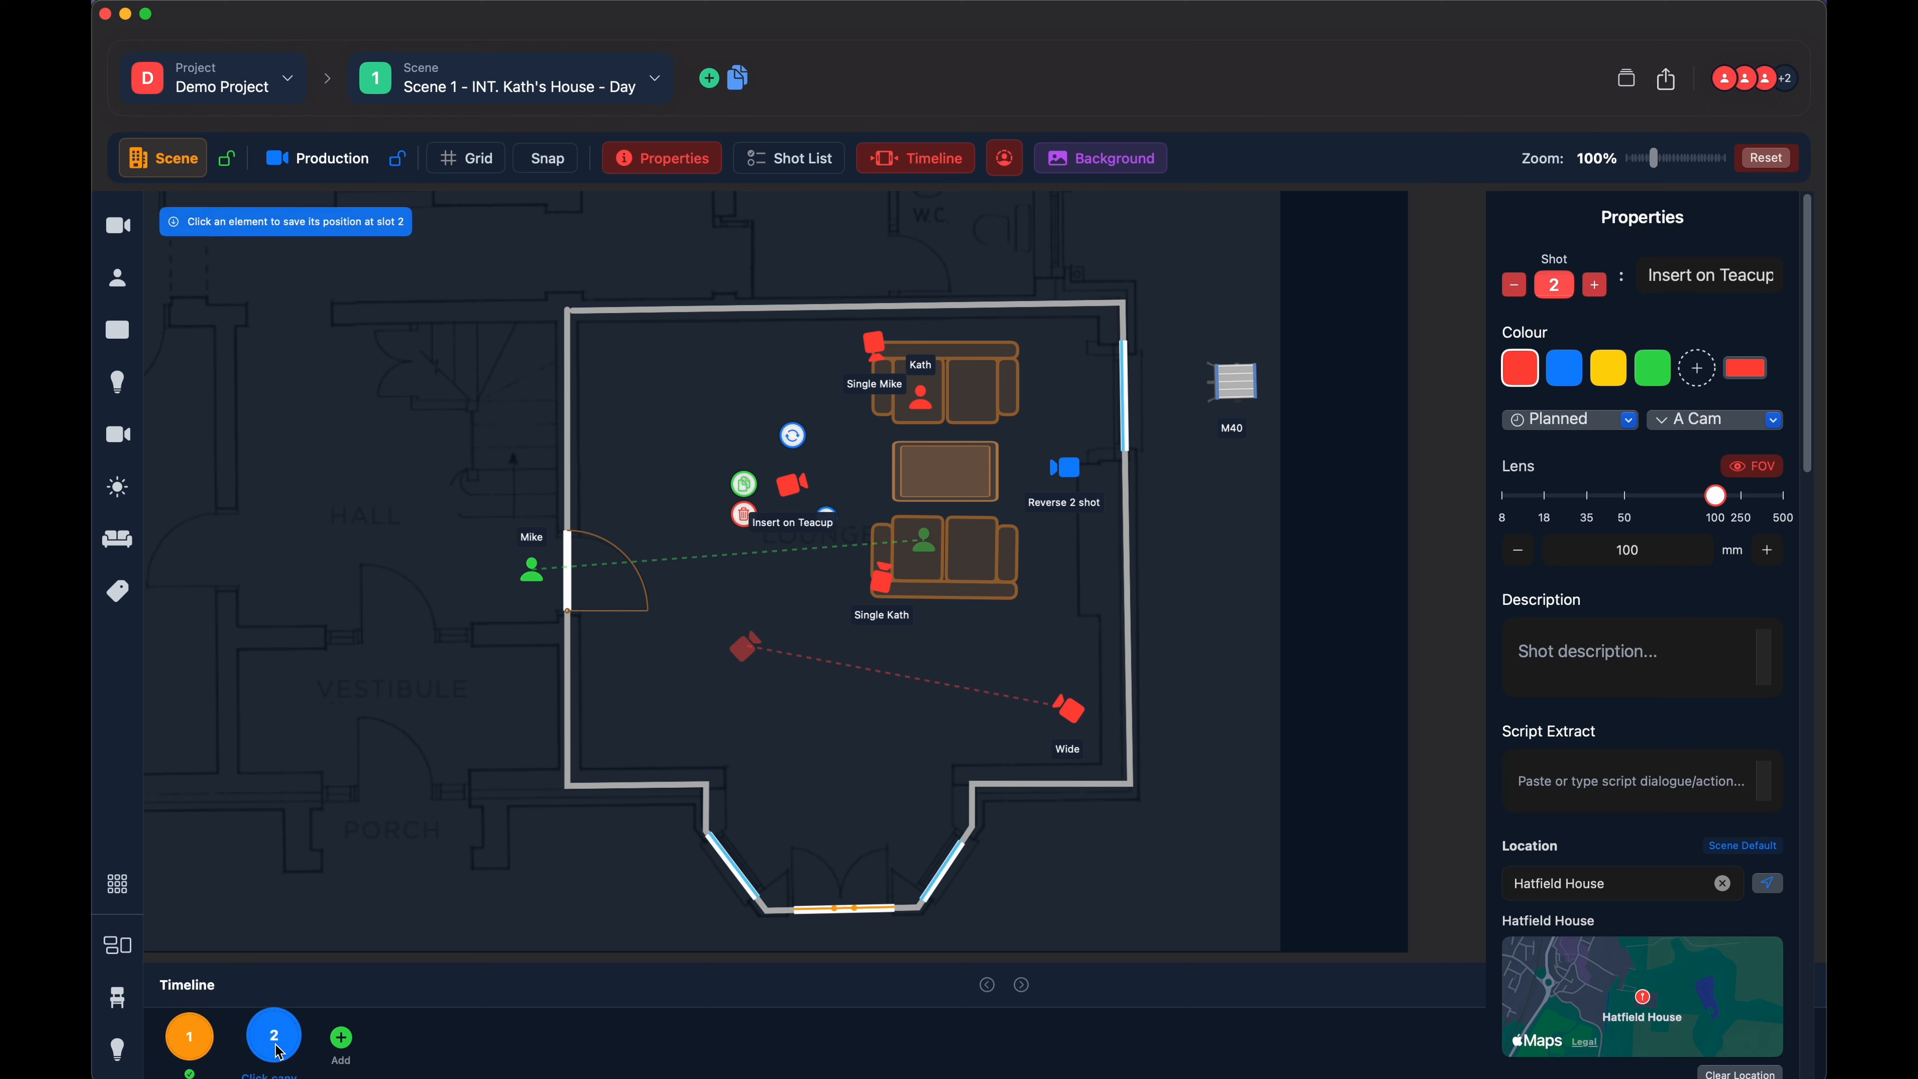
left_click(879, 478)
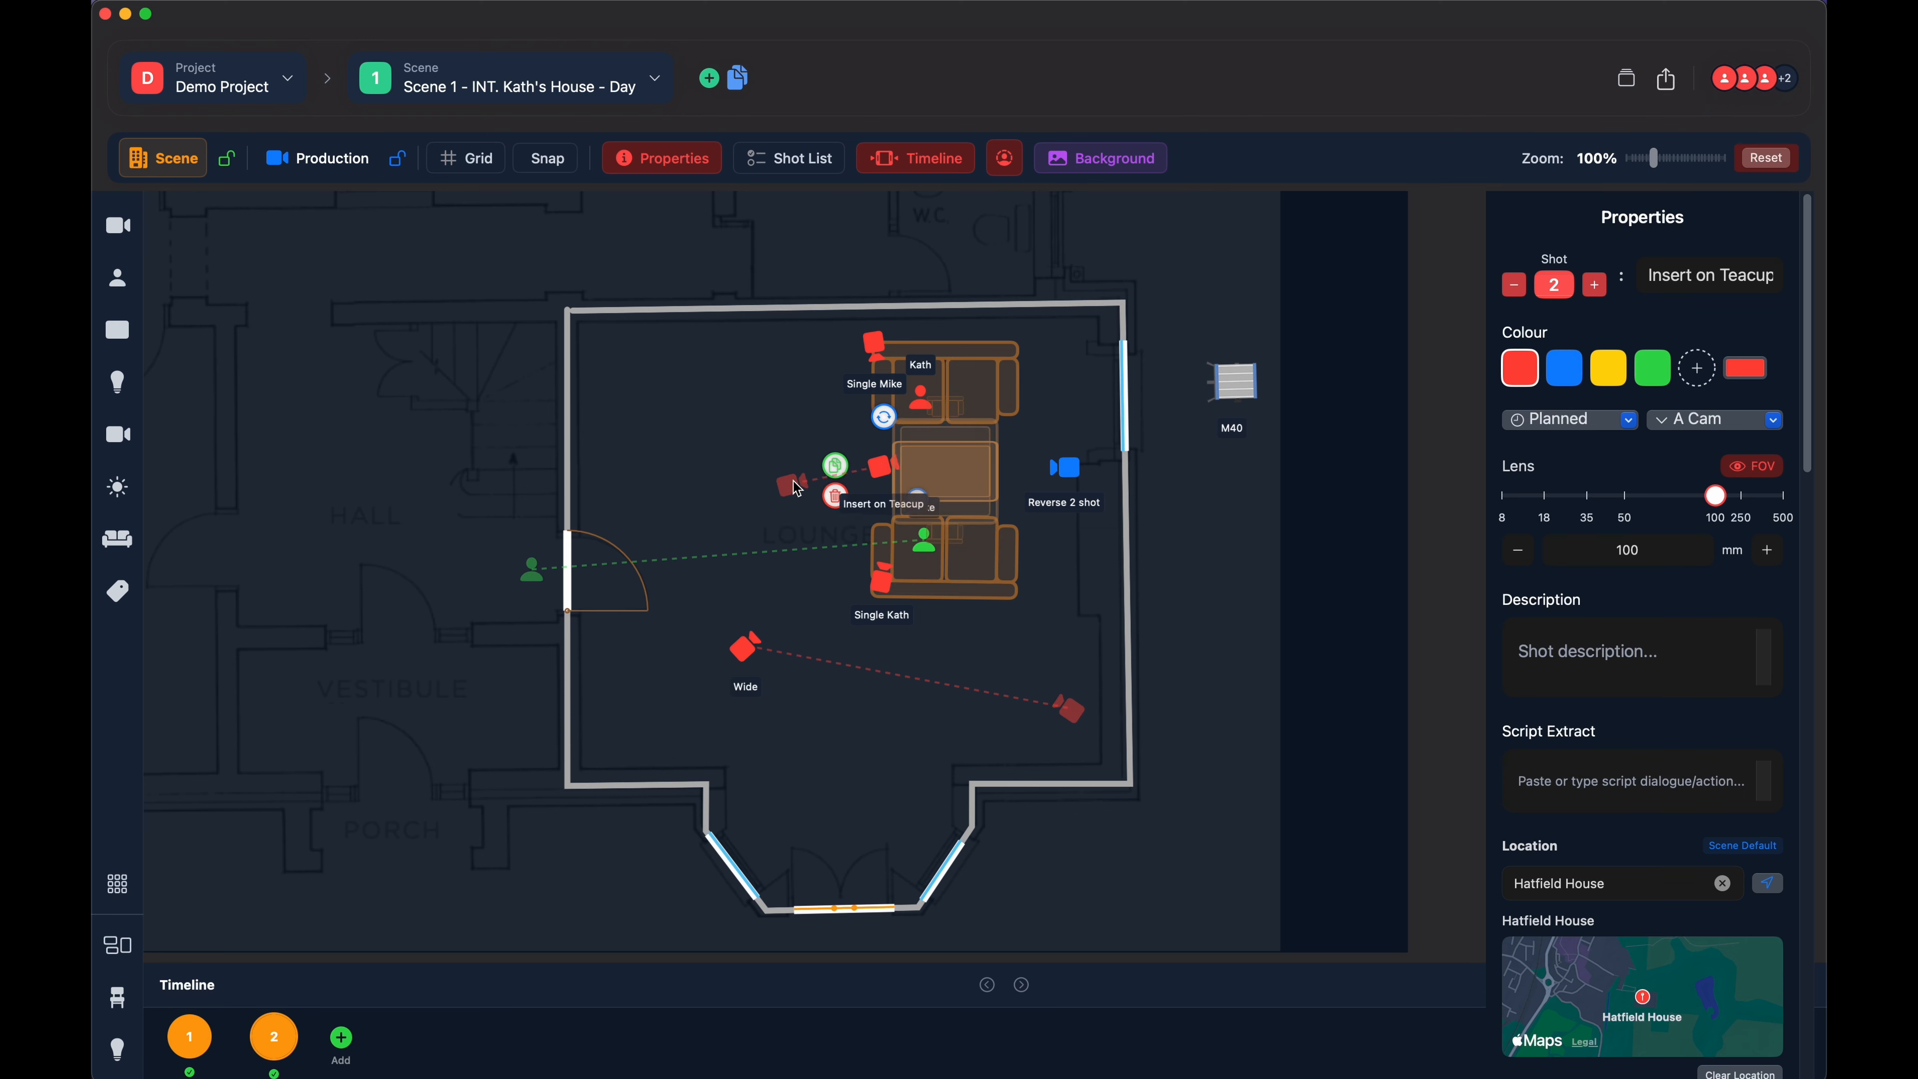
left_click_drag(793, 491, 757, 504)
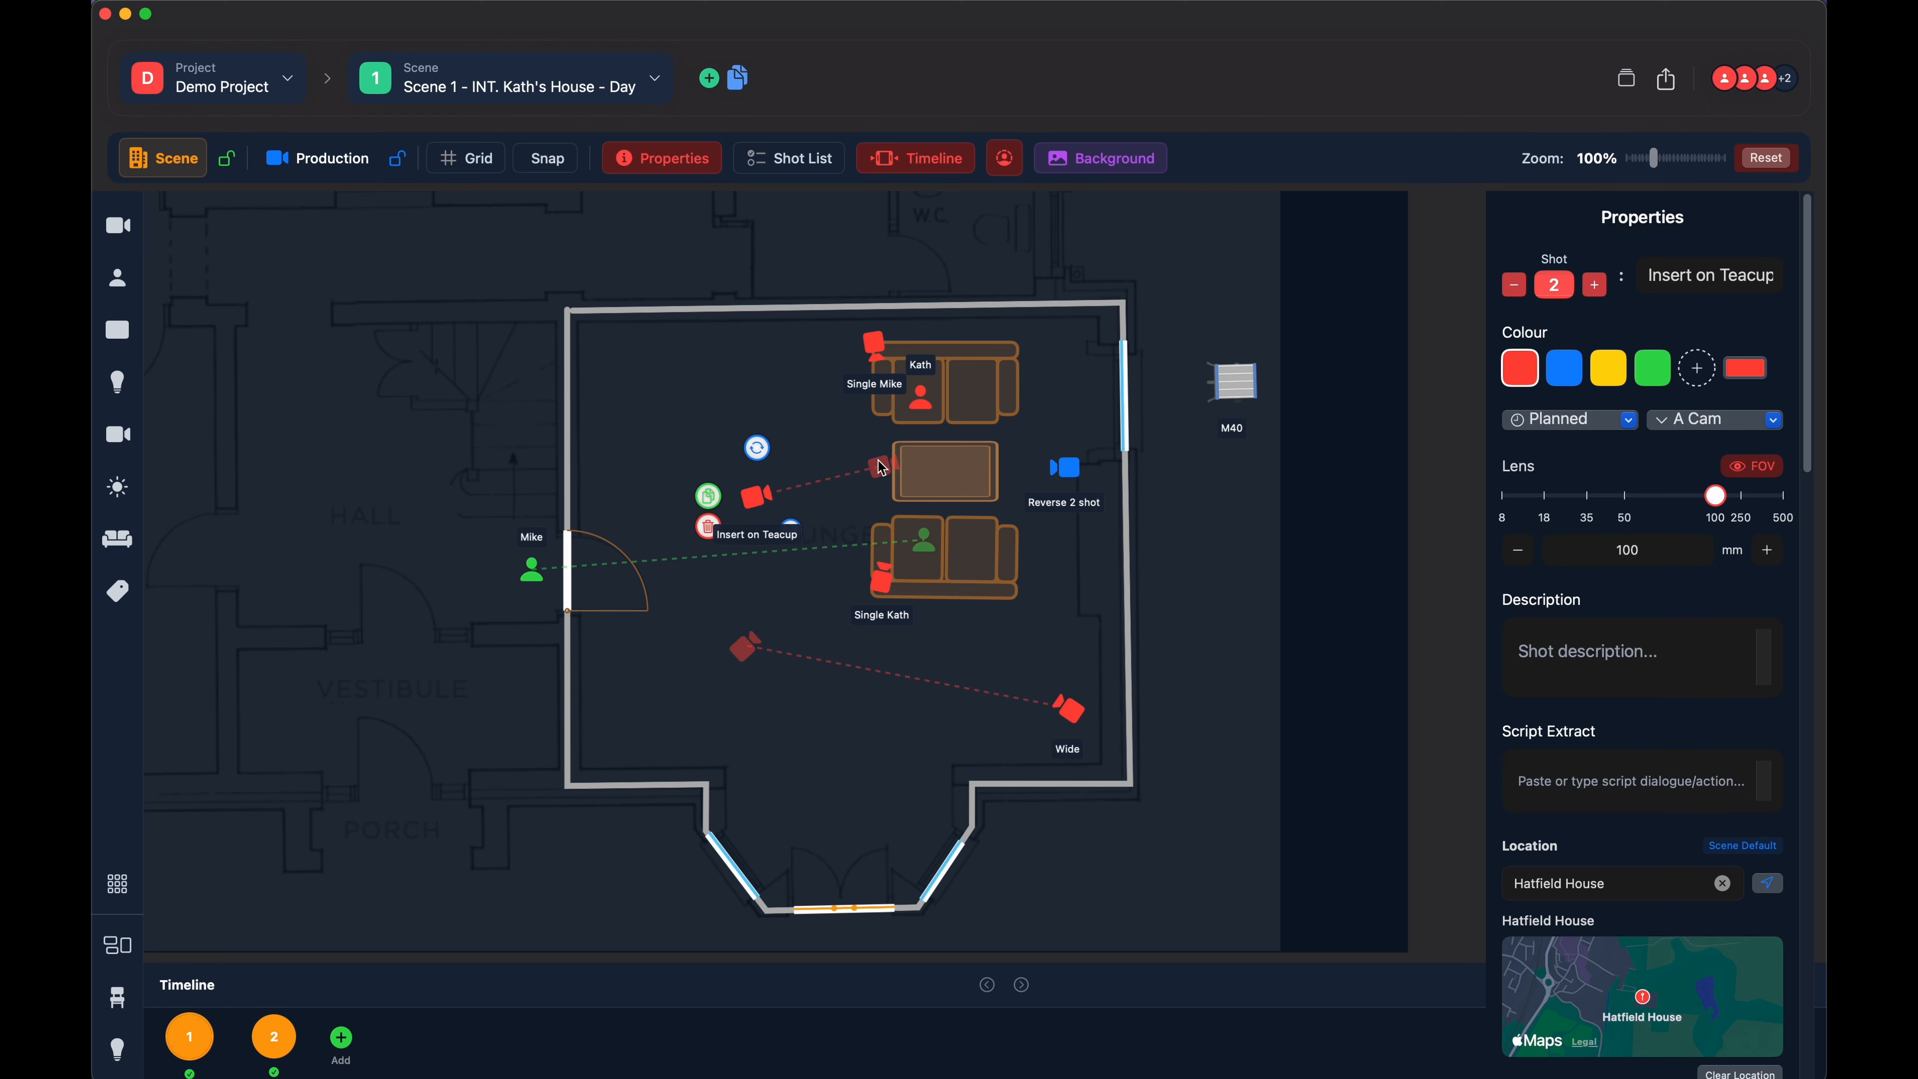
- Switch between the Insert on Teacup camera's two timeline positions, returning to slot 1
left_click(760, 501)
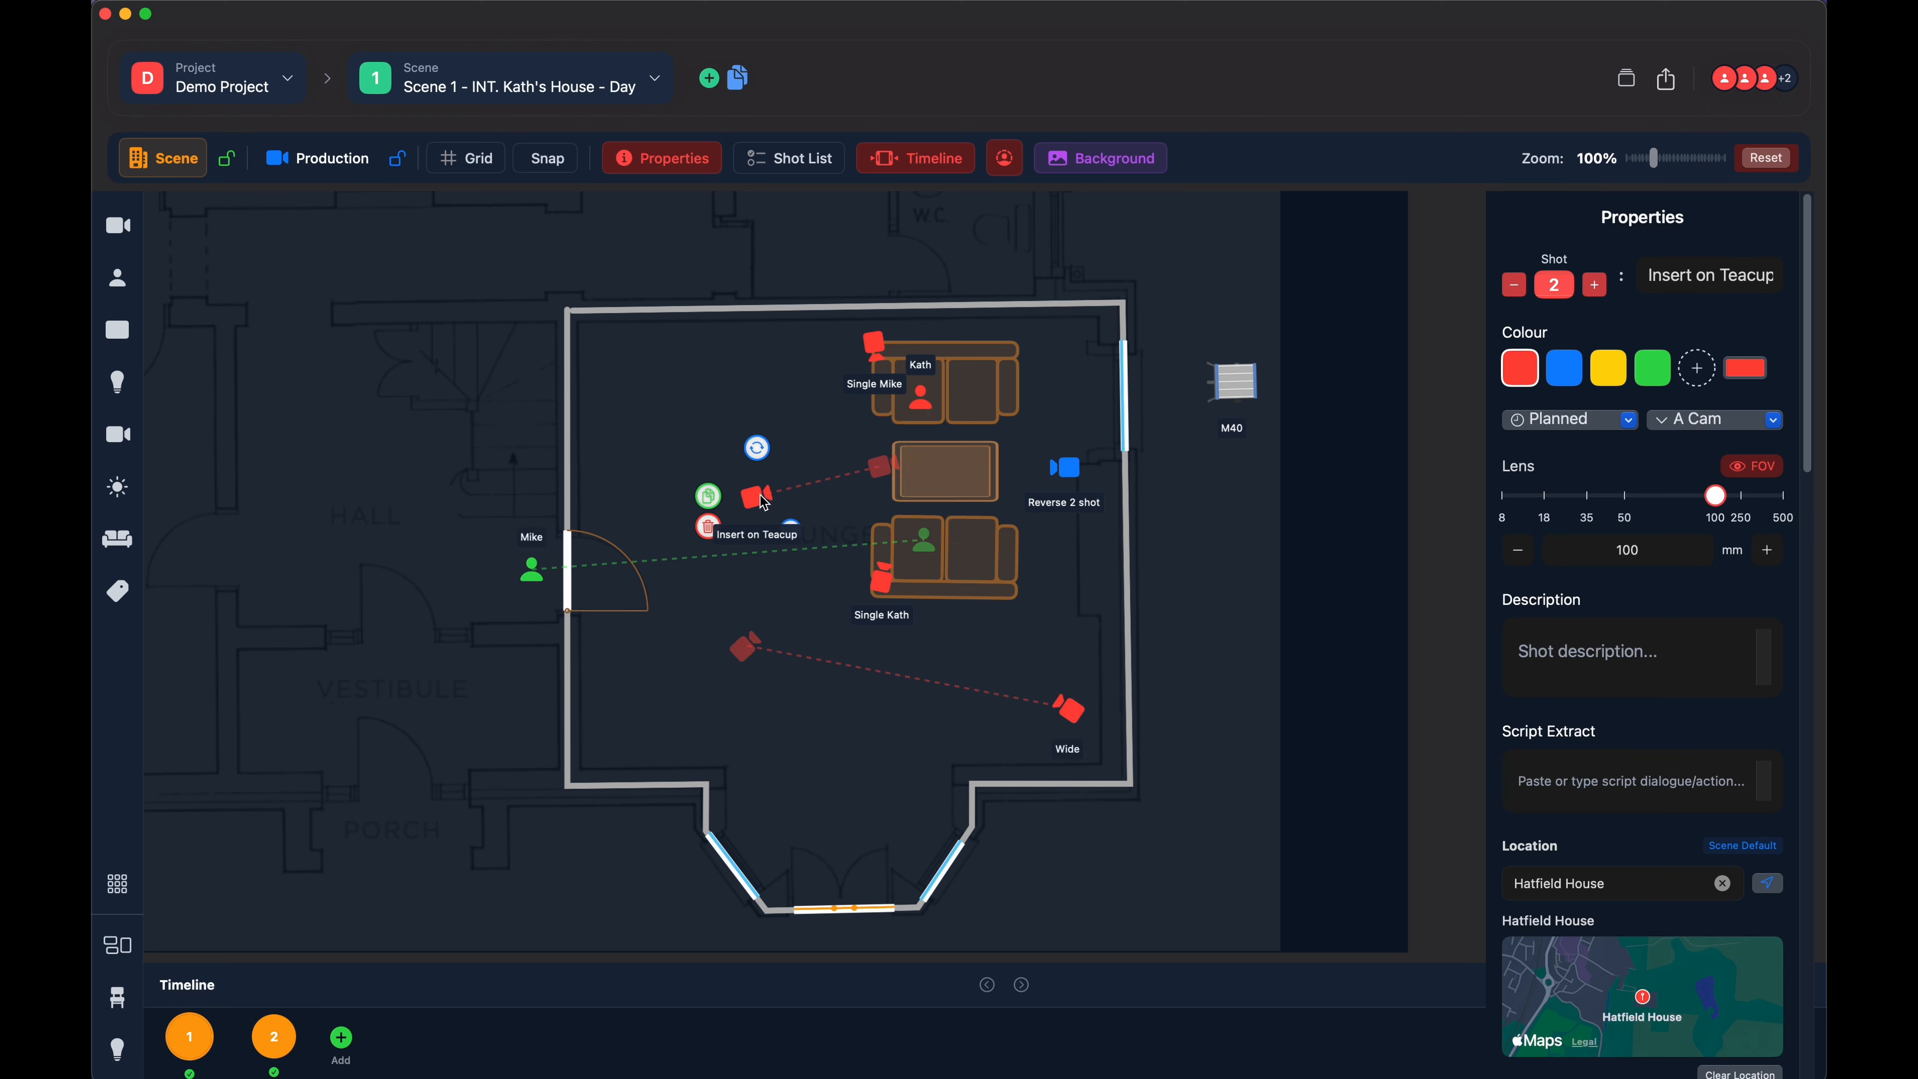
left_click(877, 471)
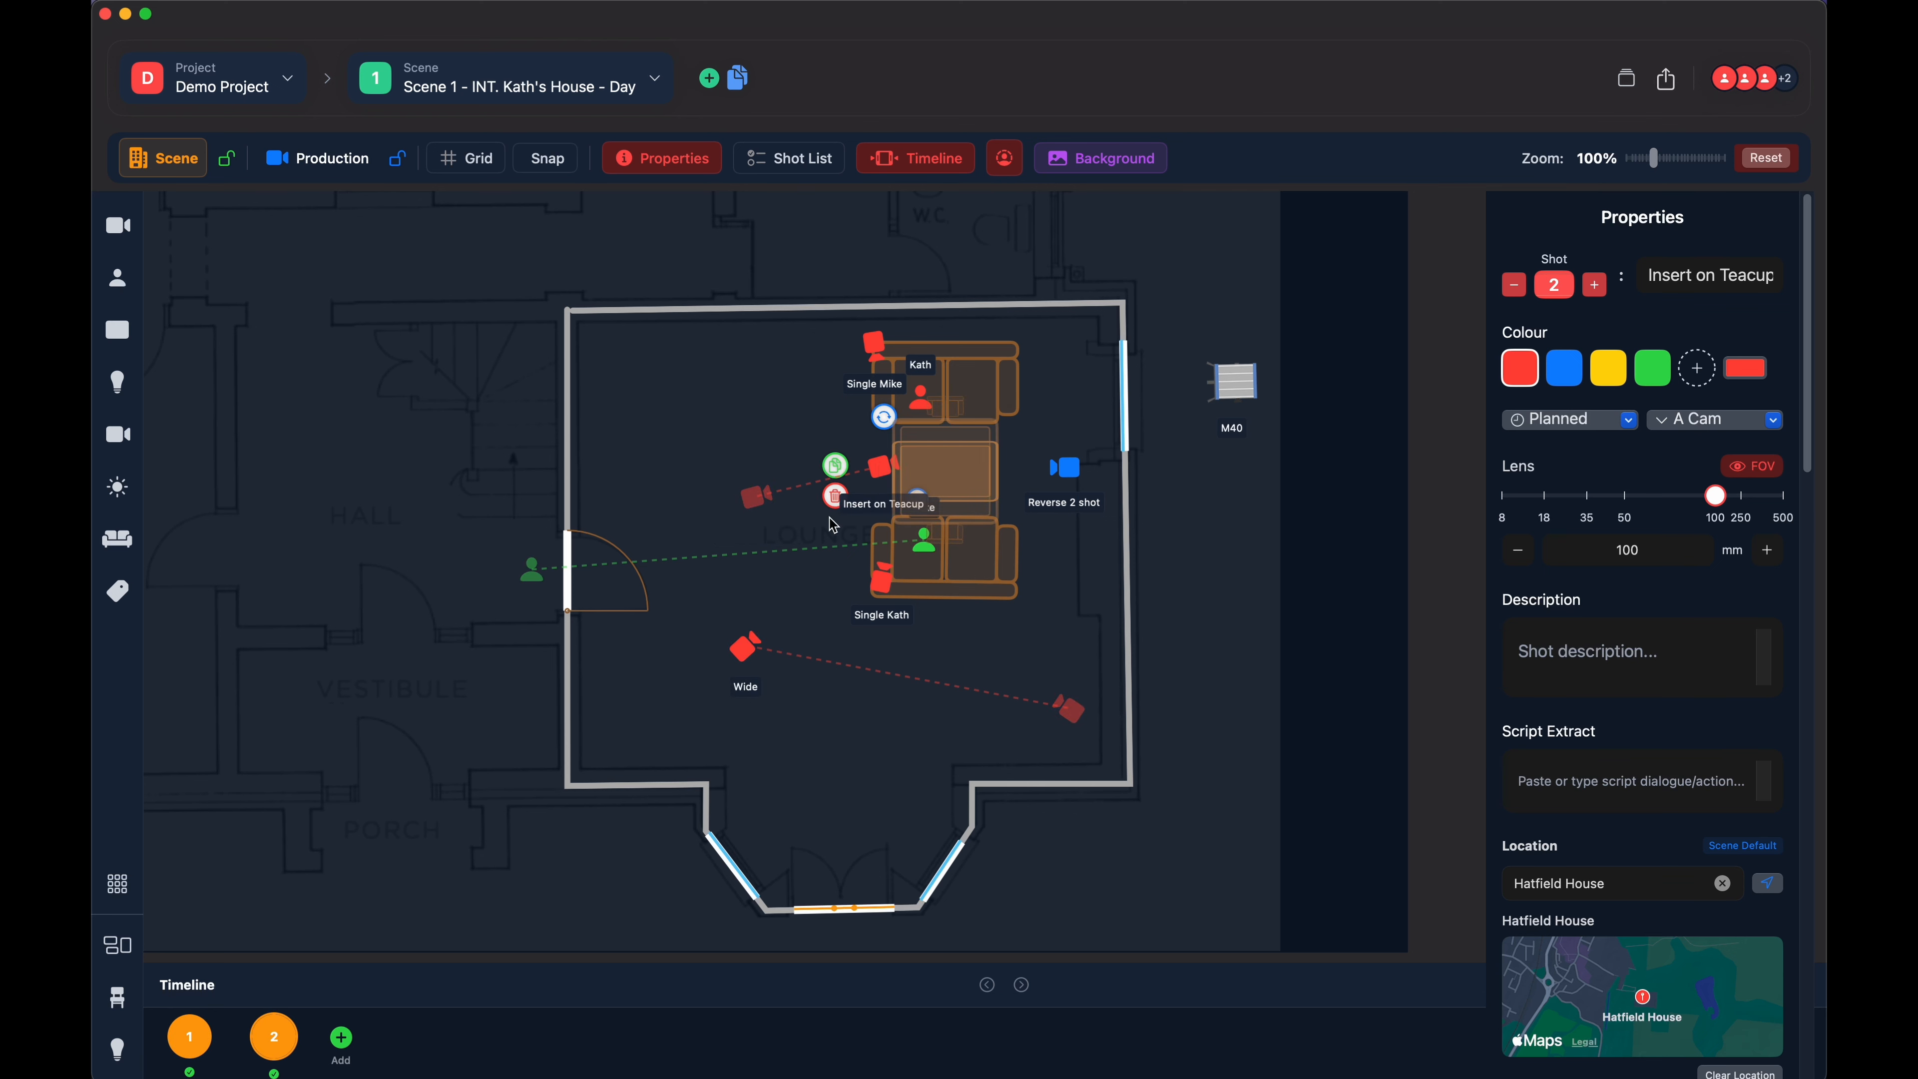
left_click(189, 1037)
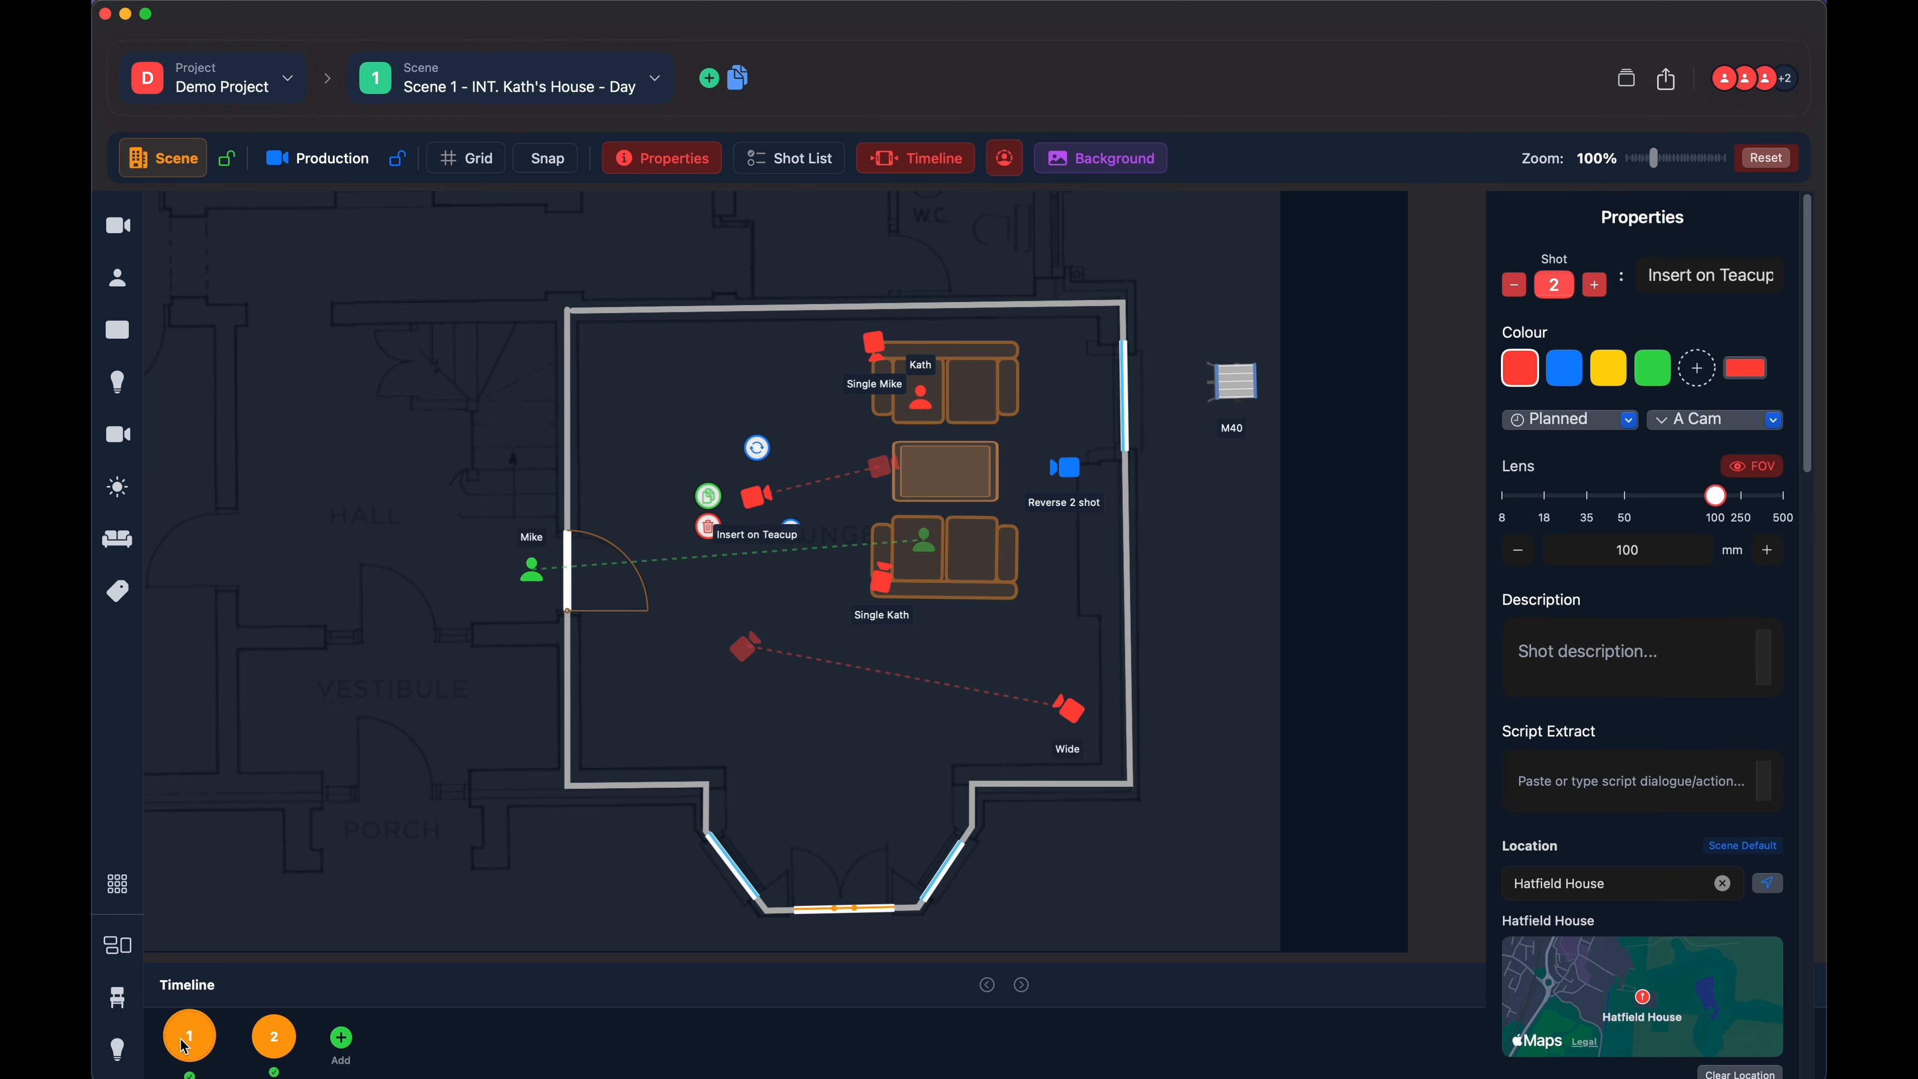
- Add timeline slot 3 and save a position in it for the Insert on Teacup camera near the room's upper wall
left_click(281, 1047)
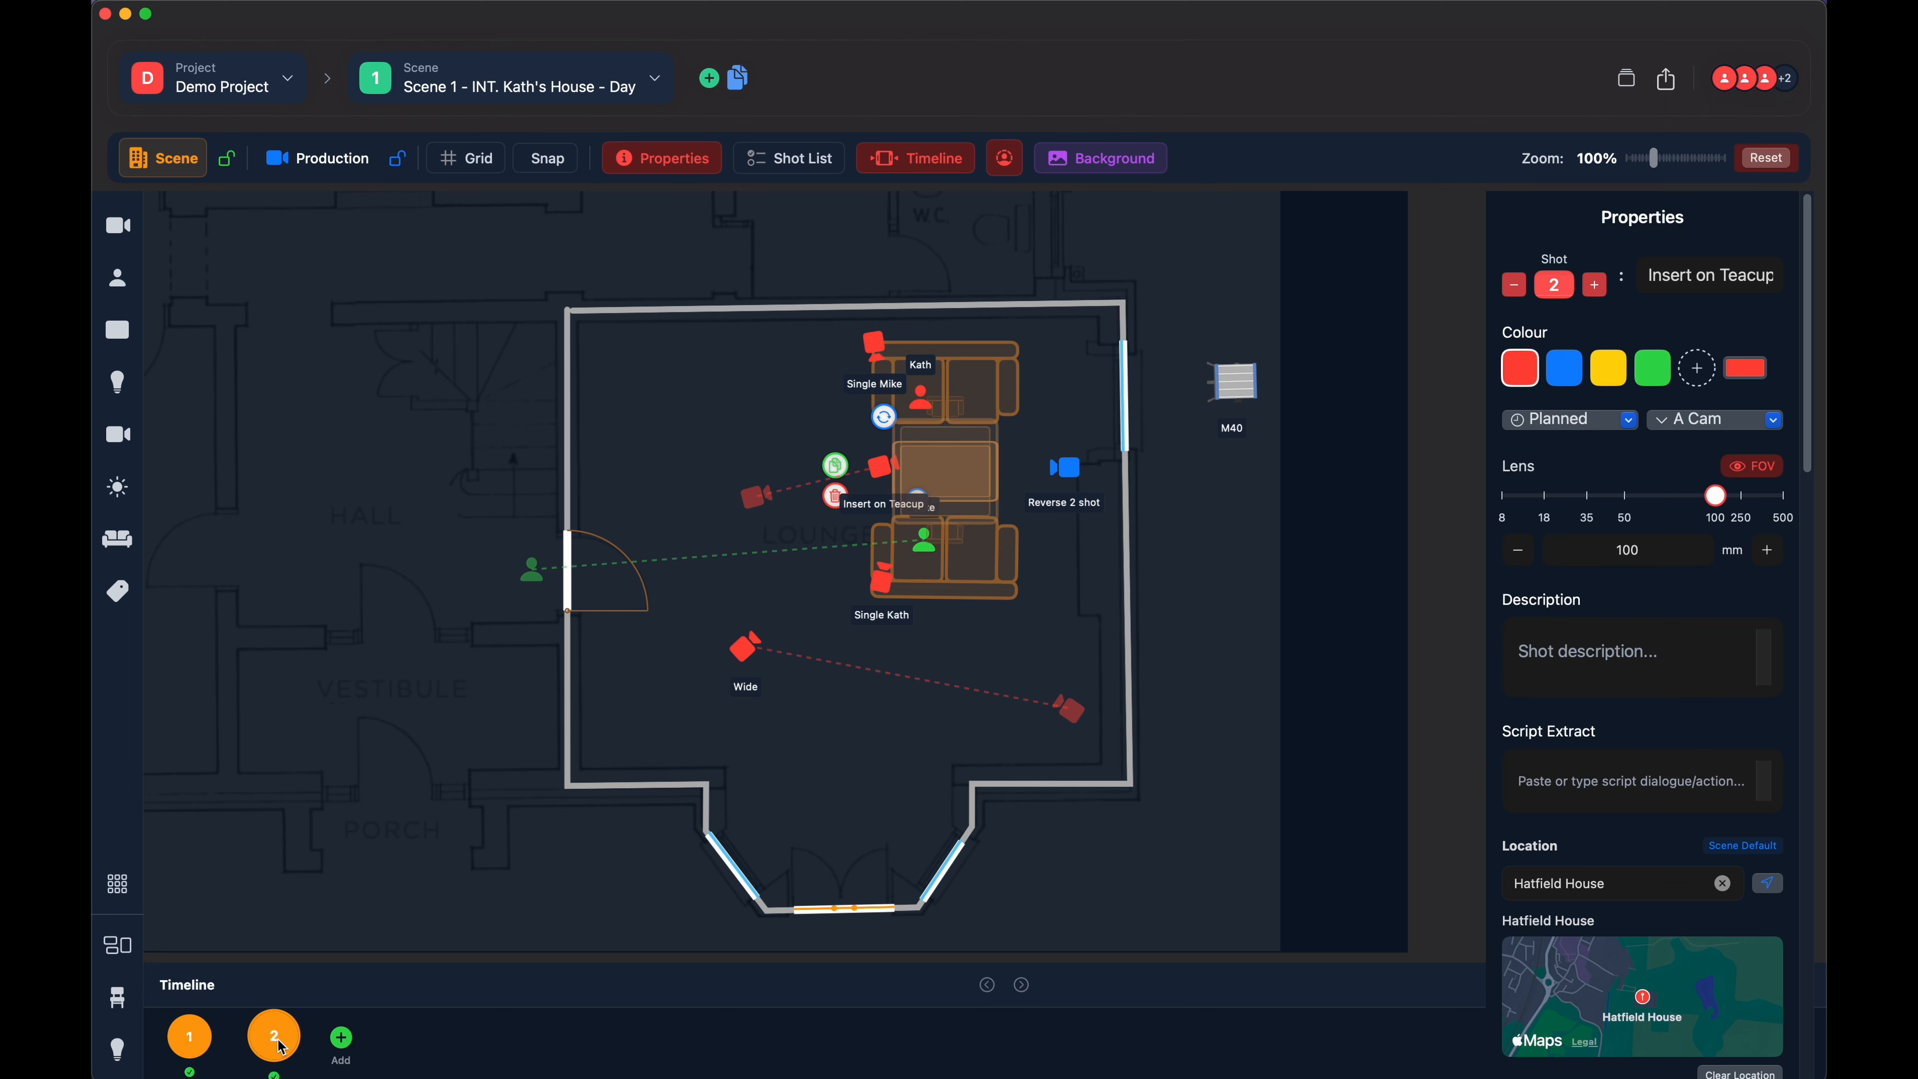
left_click(187, 1041)
left_click(272, 1039)
left_click(343, 1037)
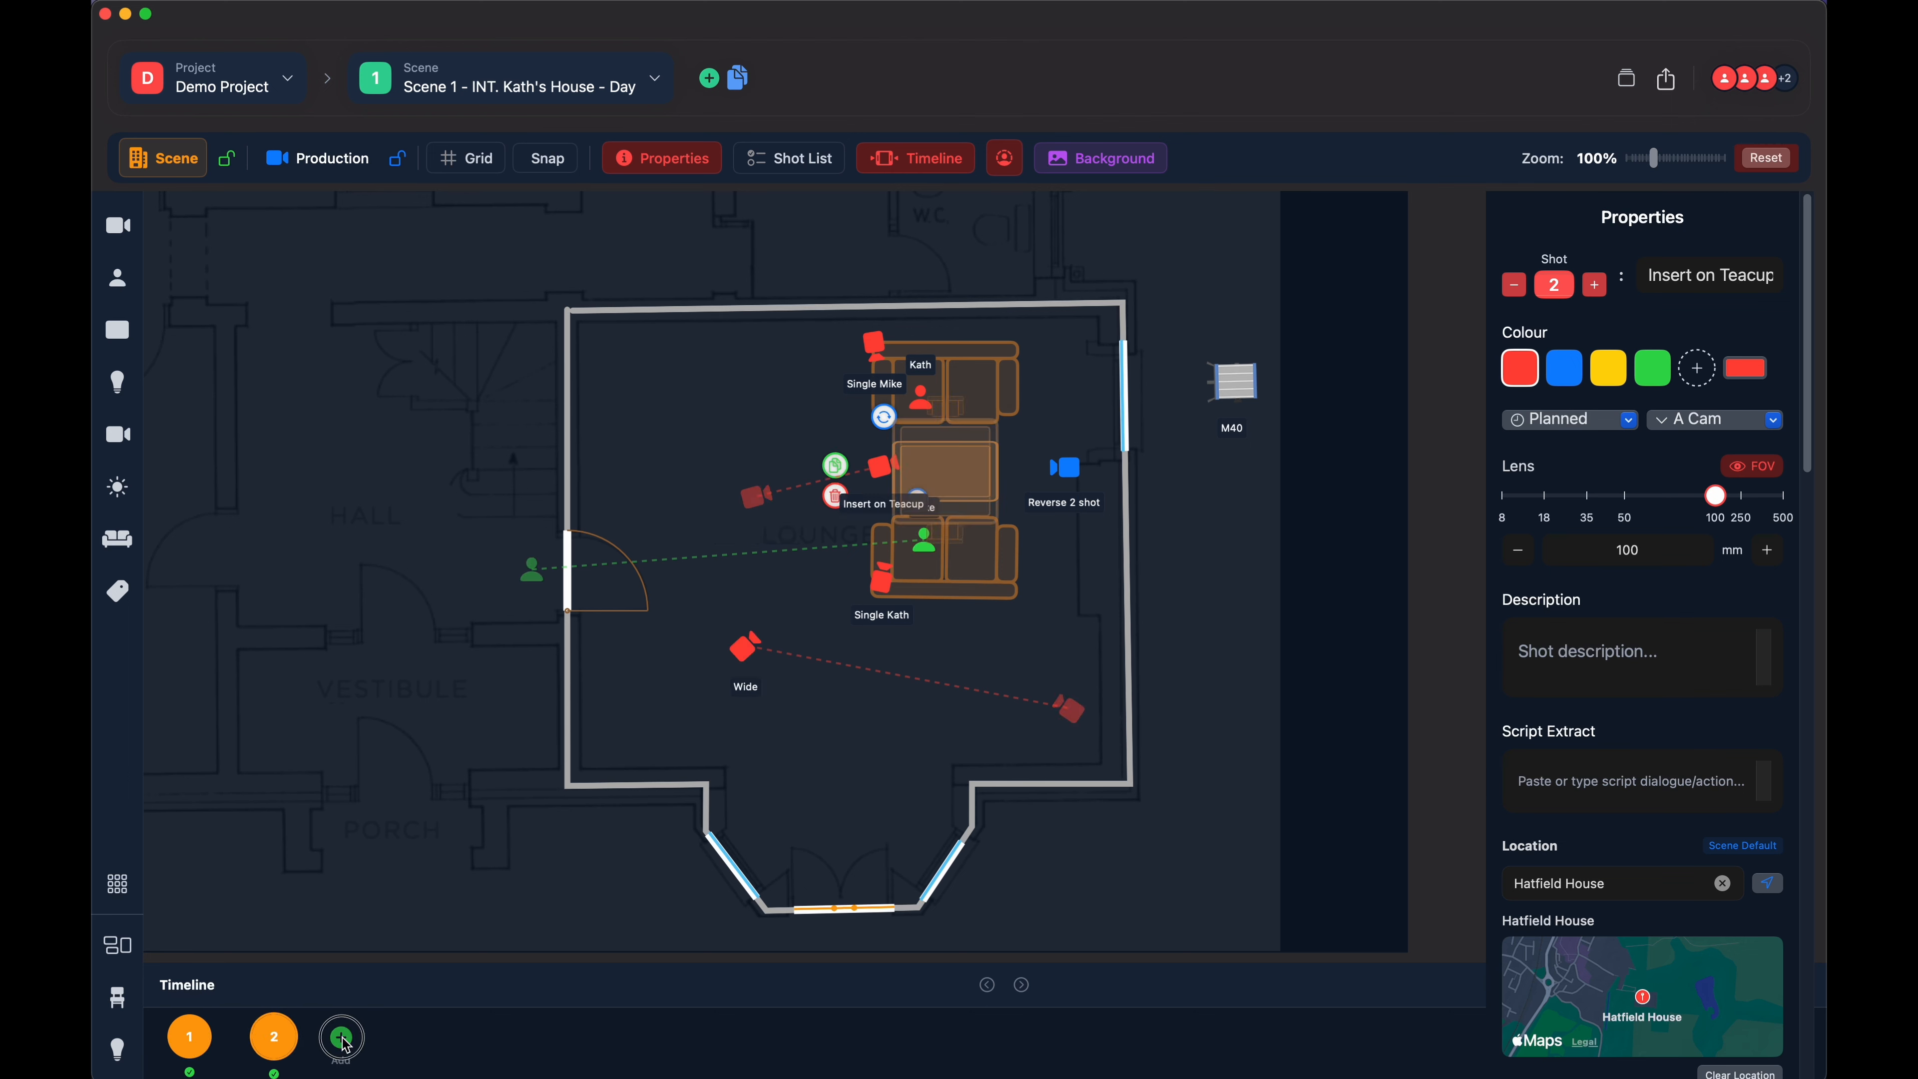
left_click(715, 413)
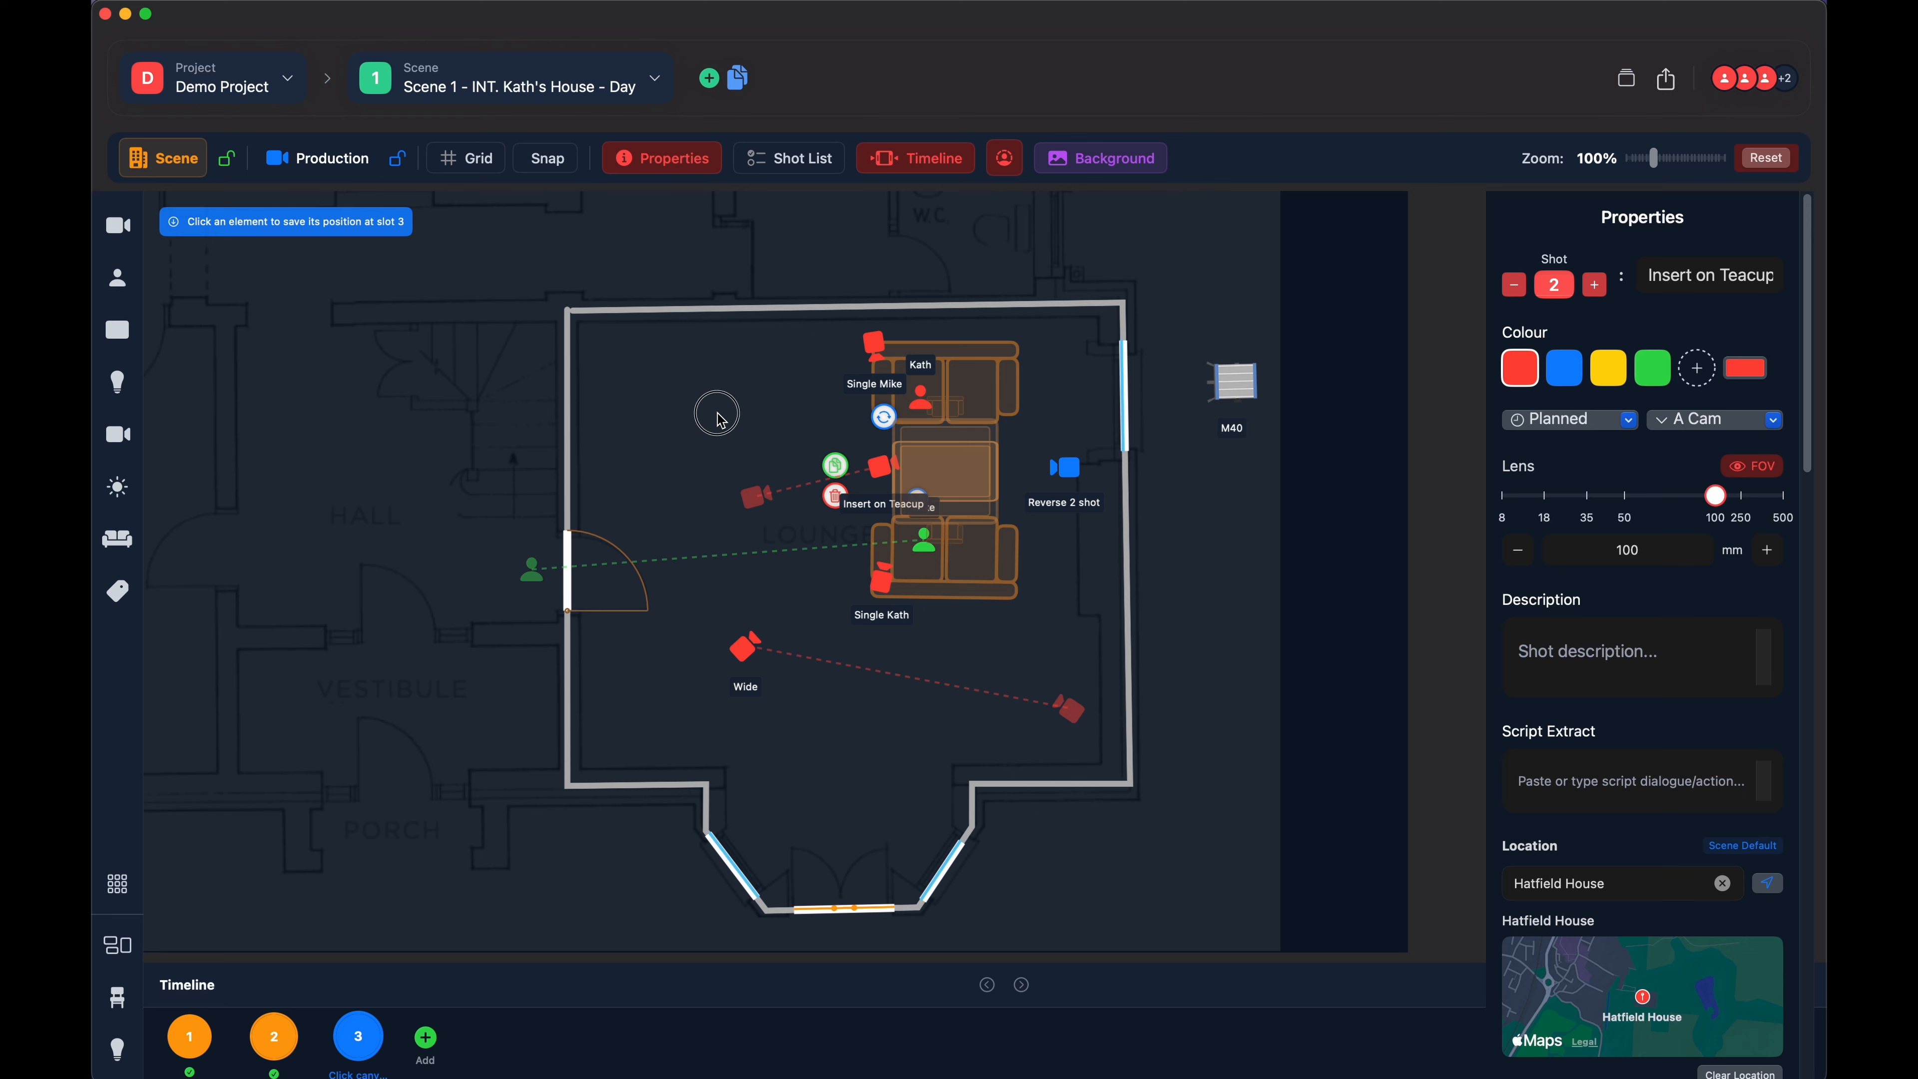
left_click_drag(716, 414, 778, 343)
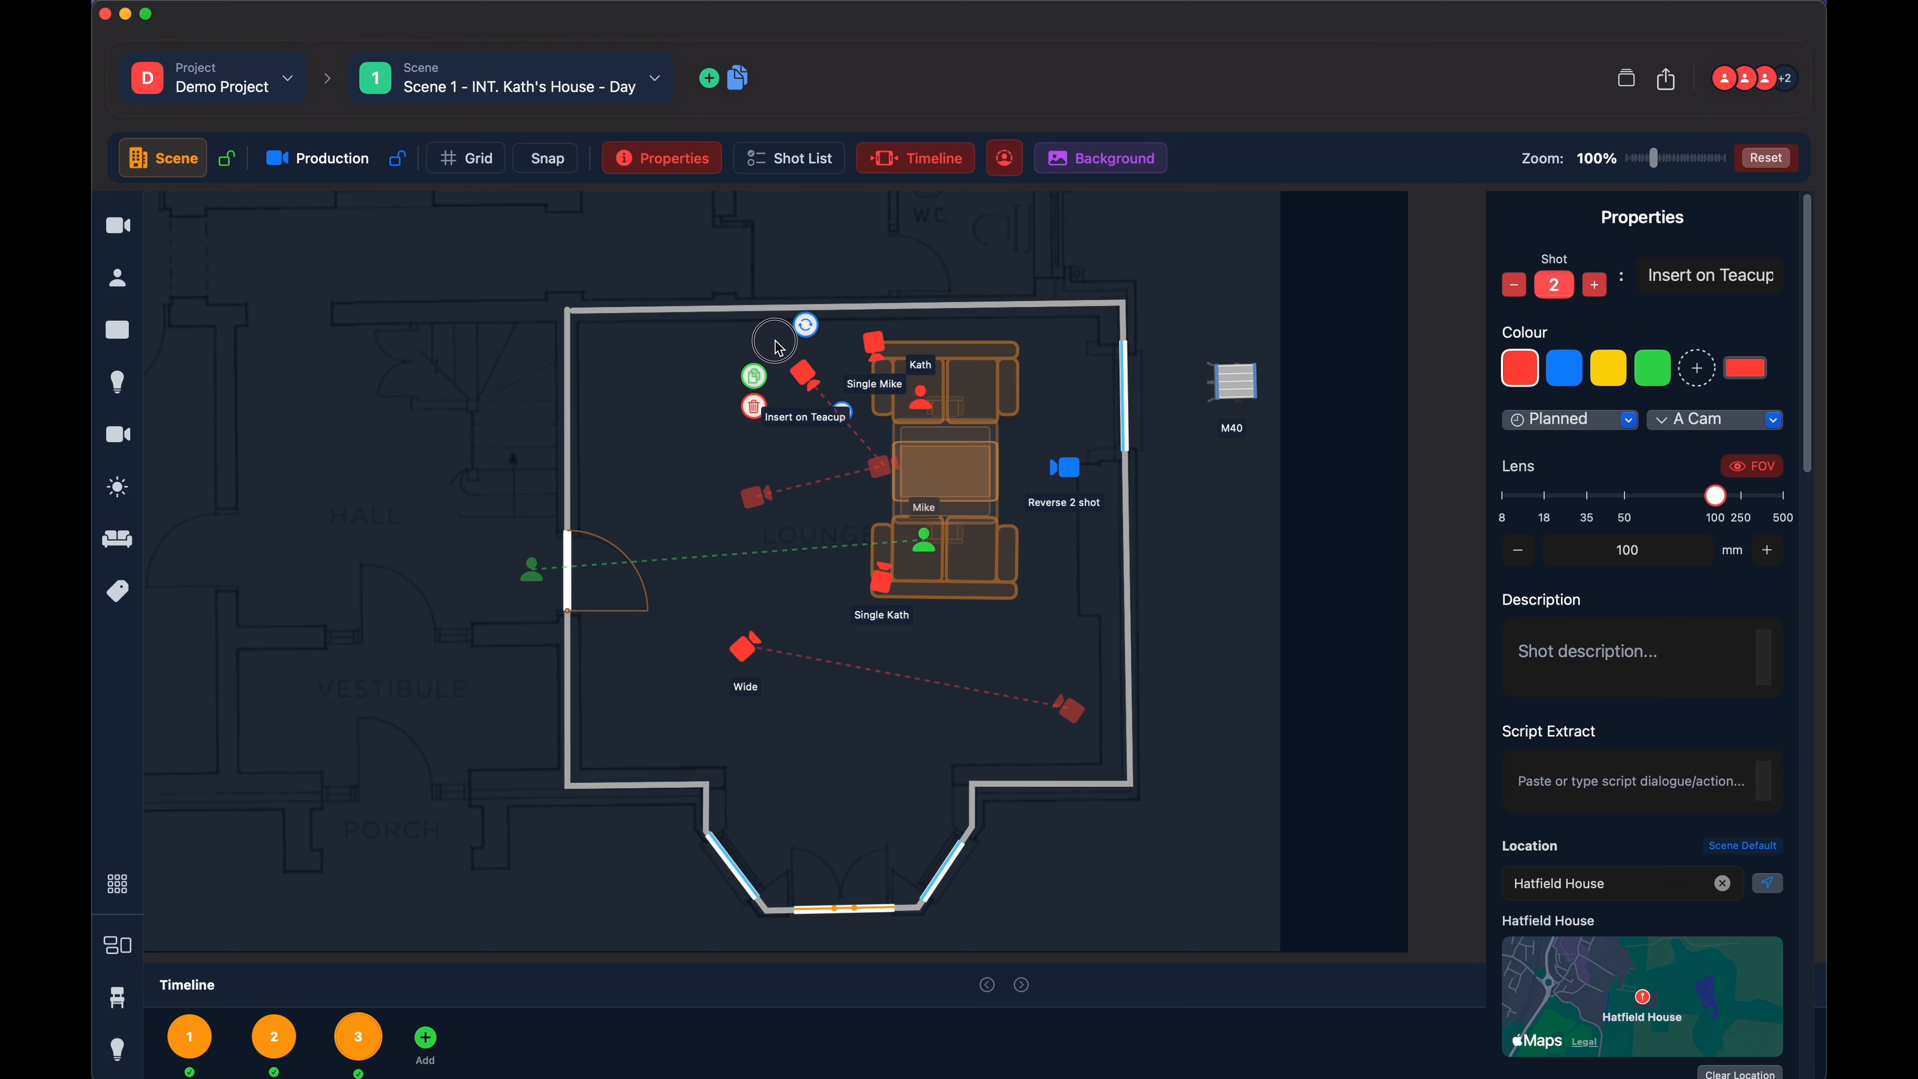
left_click(679, 449)
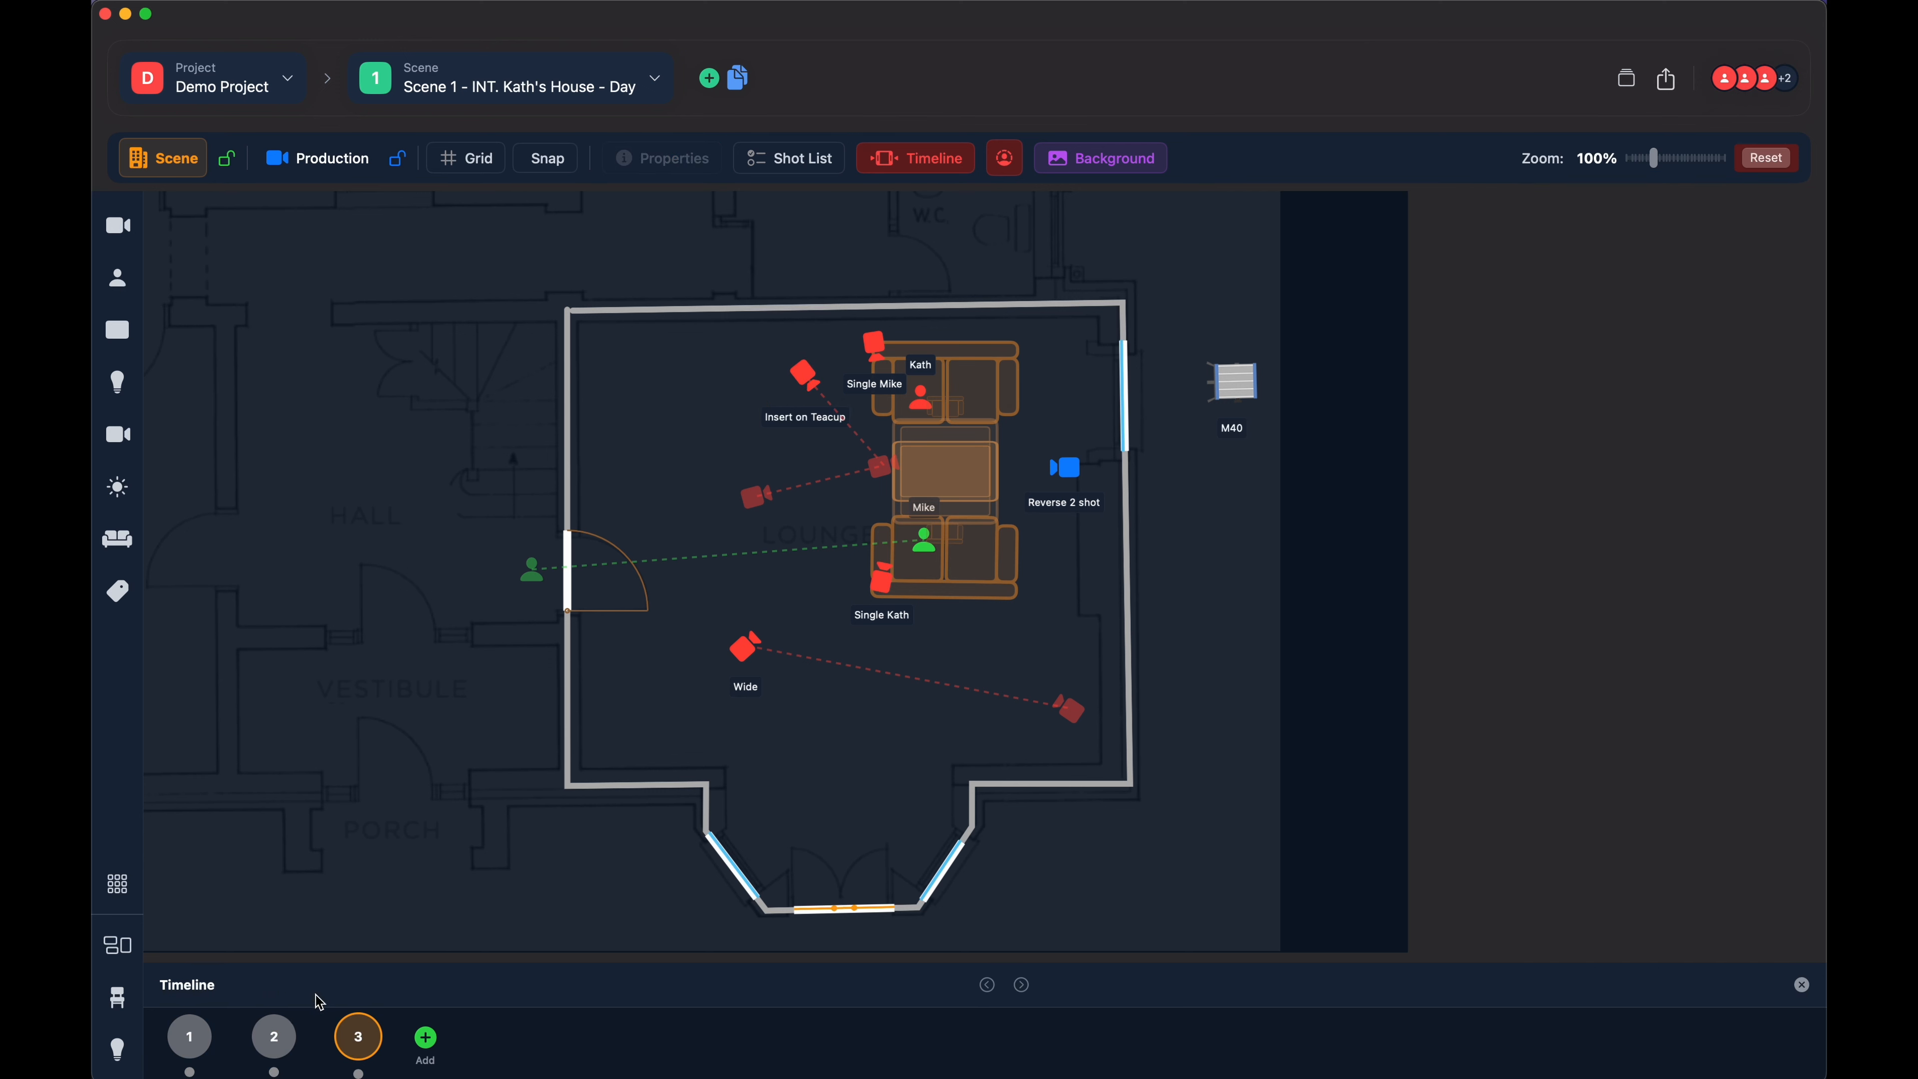
- Compare the Insert on Teacup camera's positions in timeline slots 2 and 3, ending on slot 3
left_click(277, 1037)
left_click(355, 1042)
left_click(277, 1036)
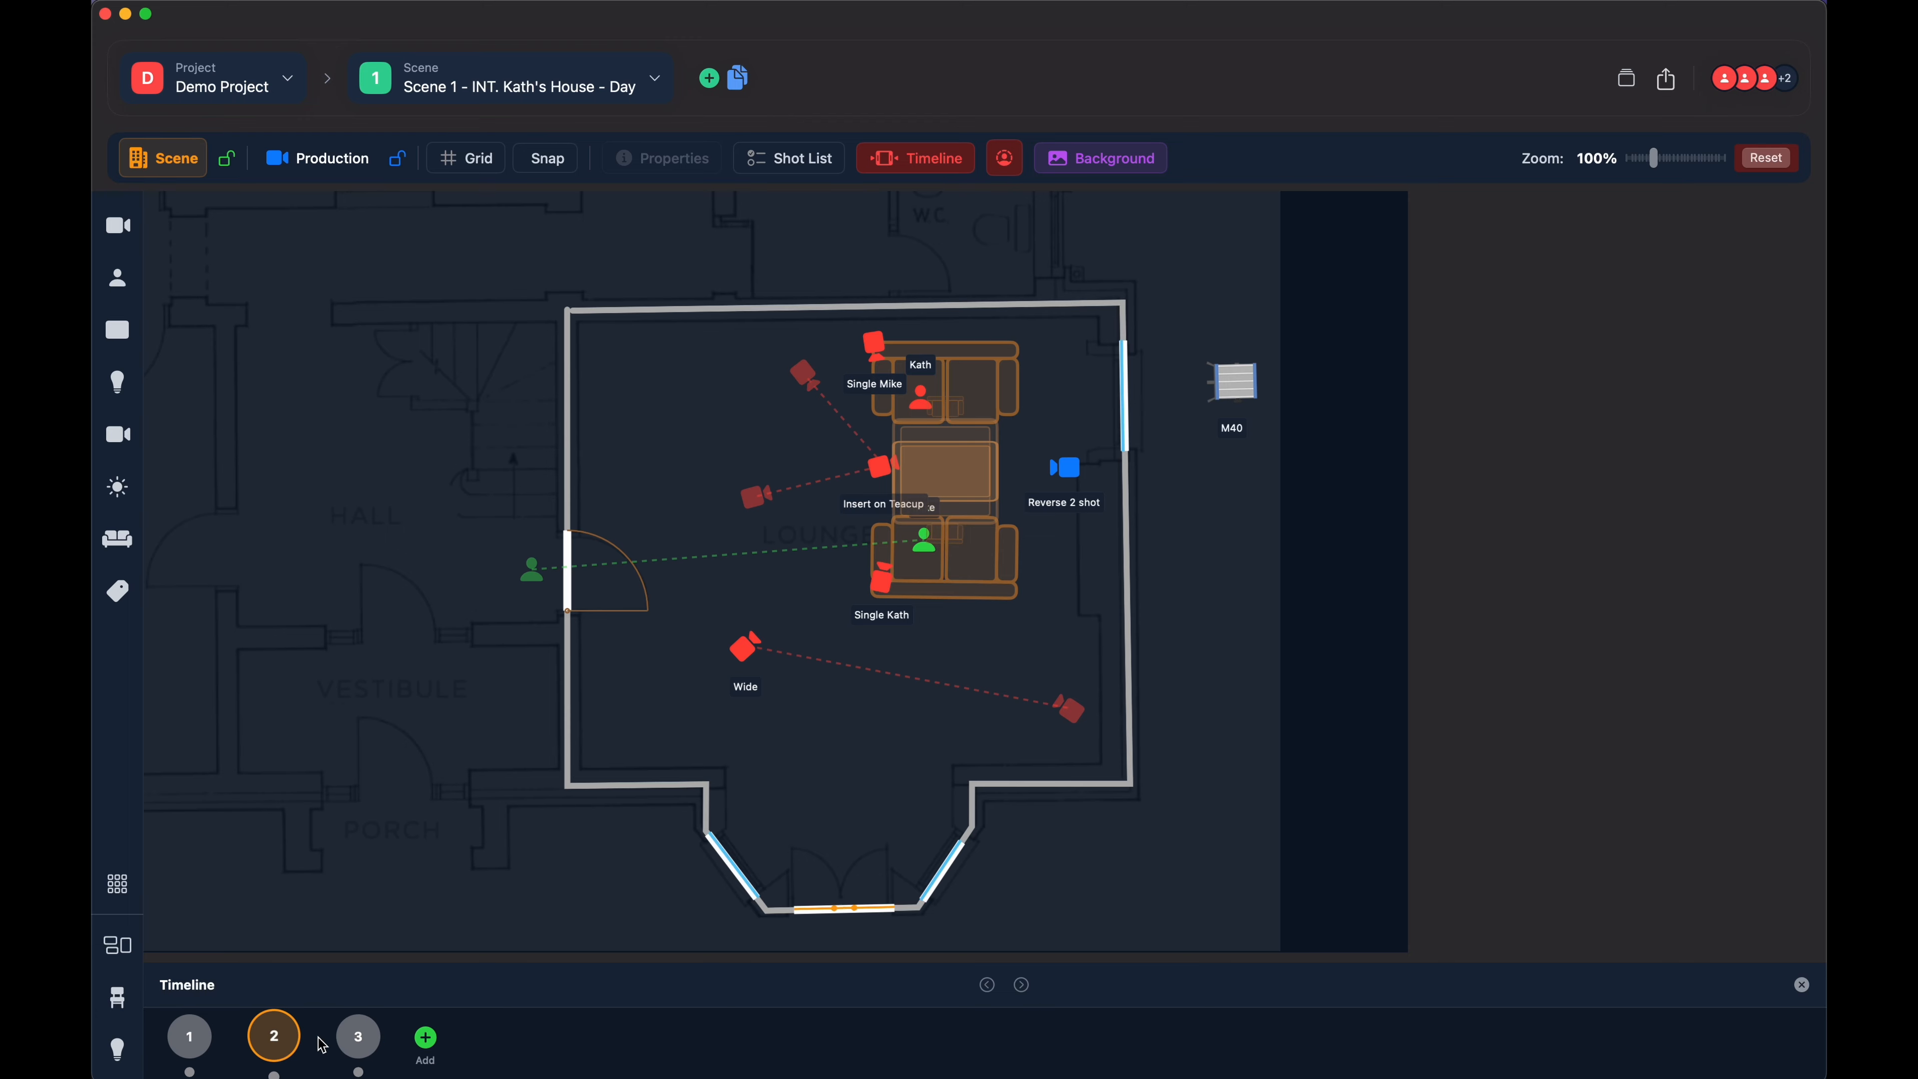
left_click(351, 1036)
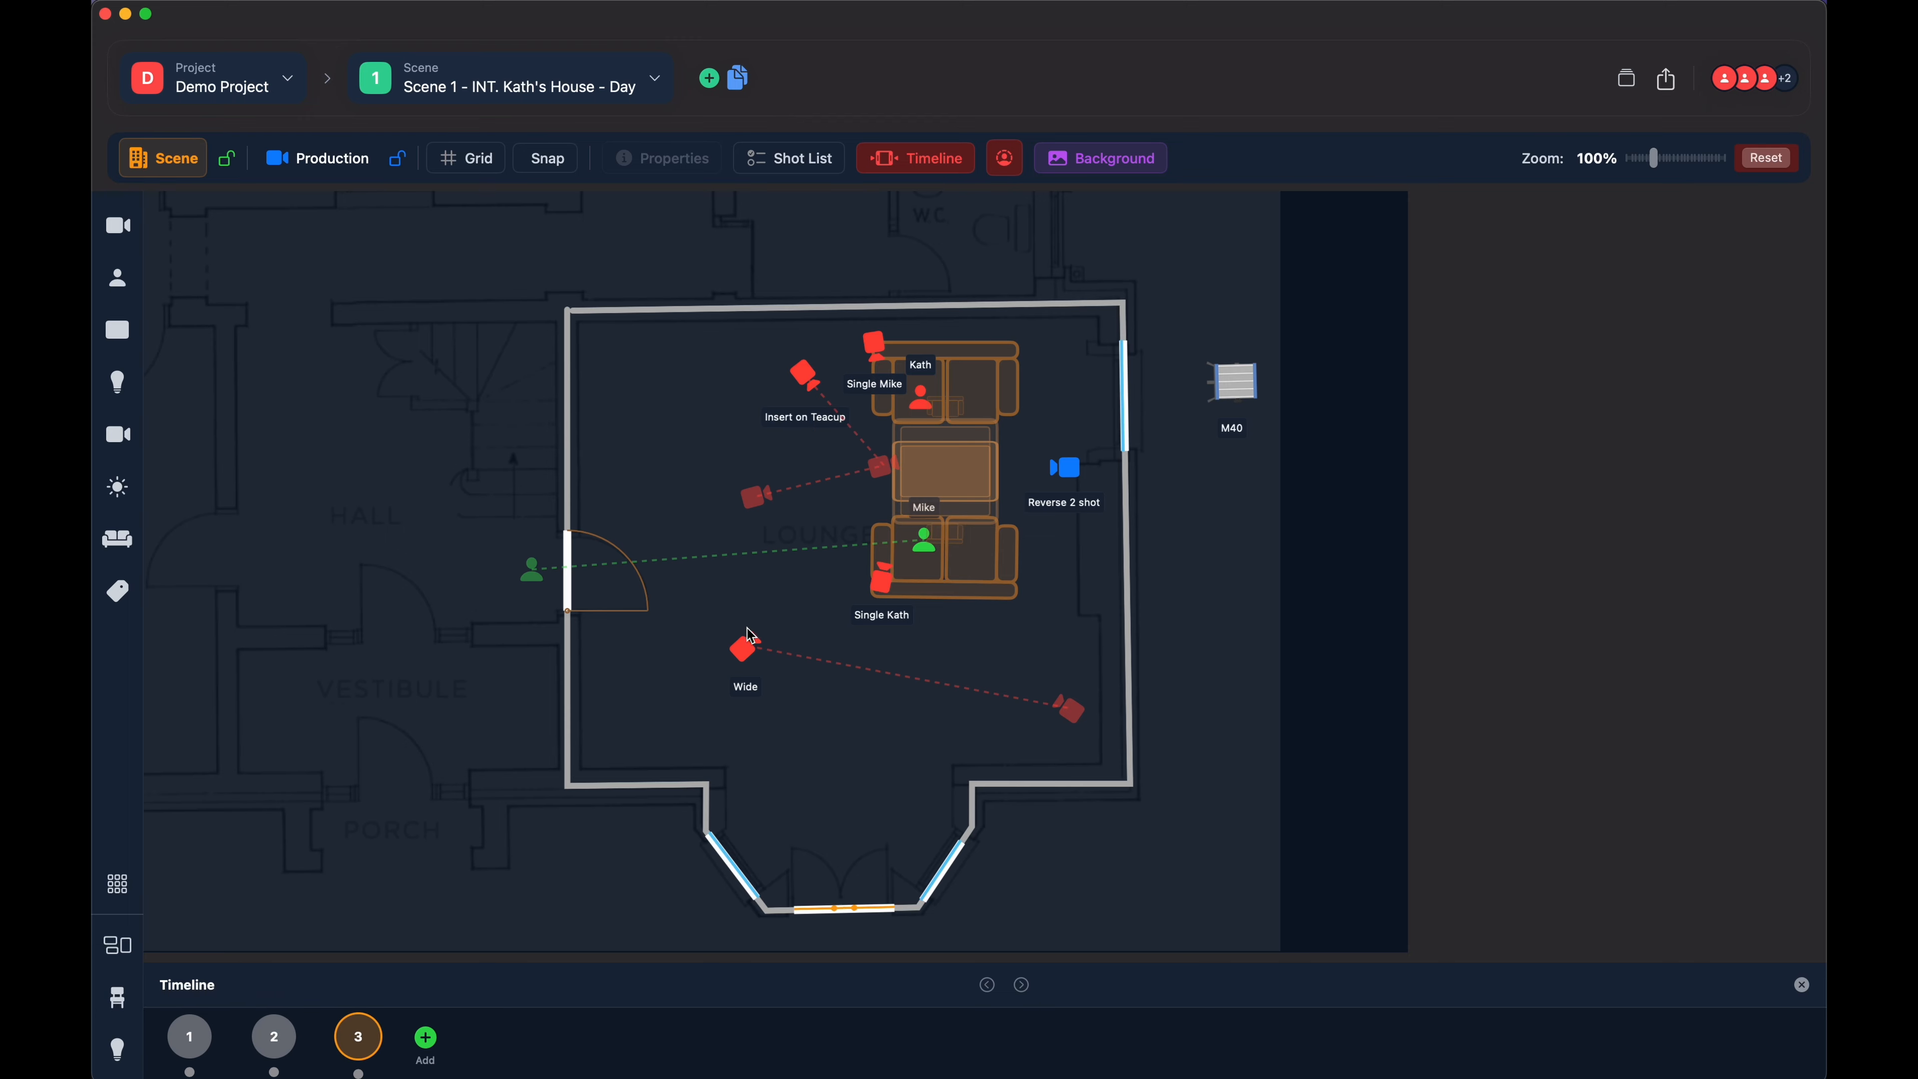
- Save a slot 3 position for the Wide camera in front of the lower sofa
left_click(743, 651)
left_click(746, 650)
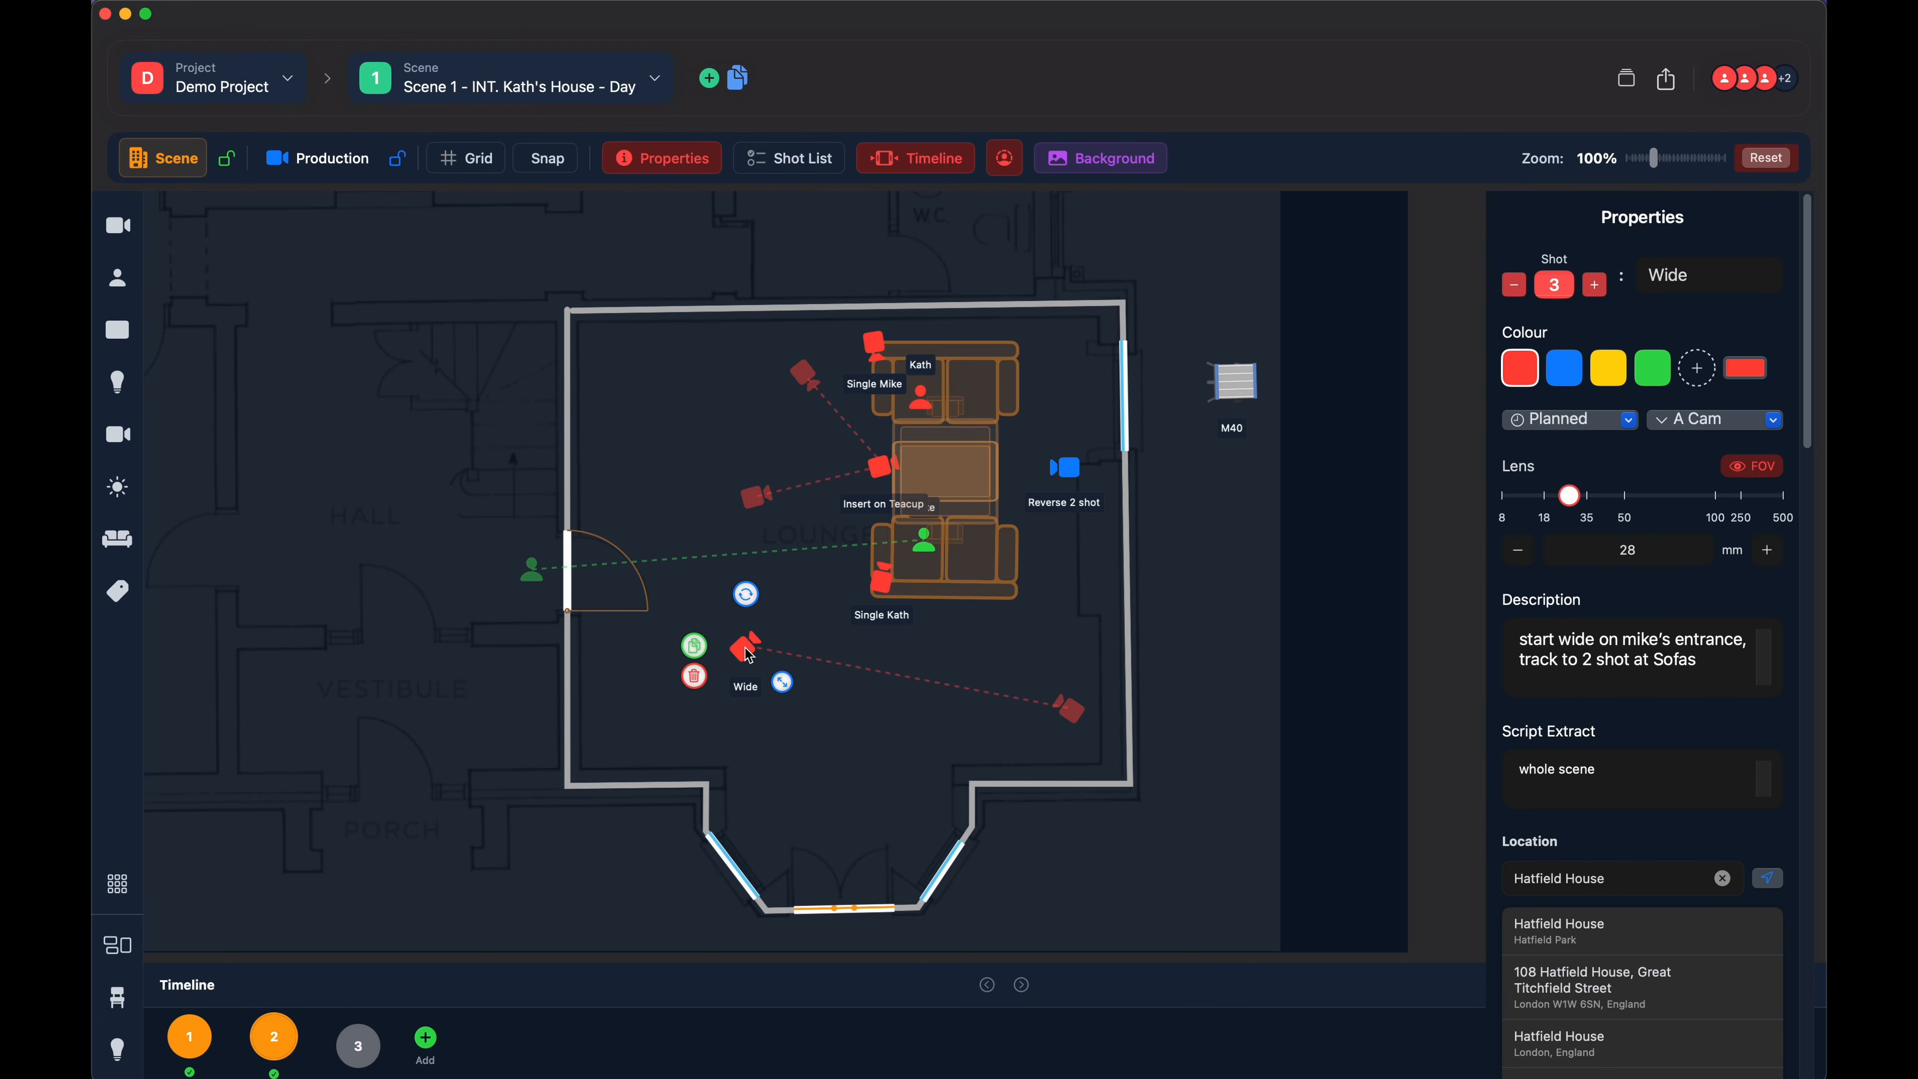
left_click(358, 1056)
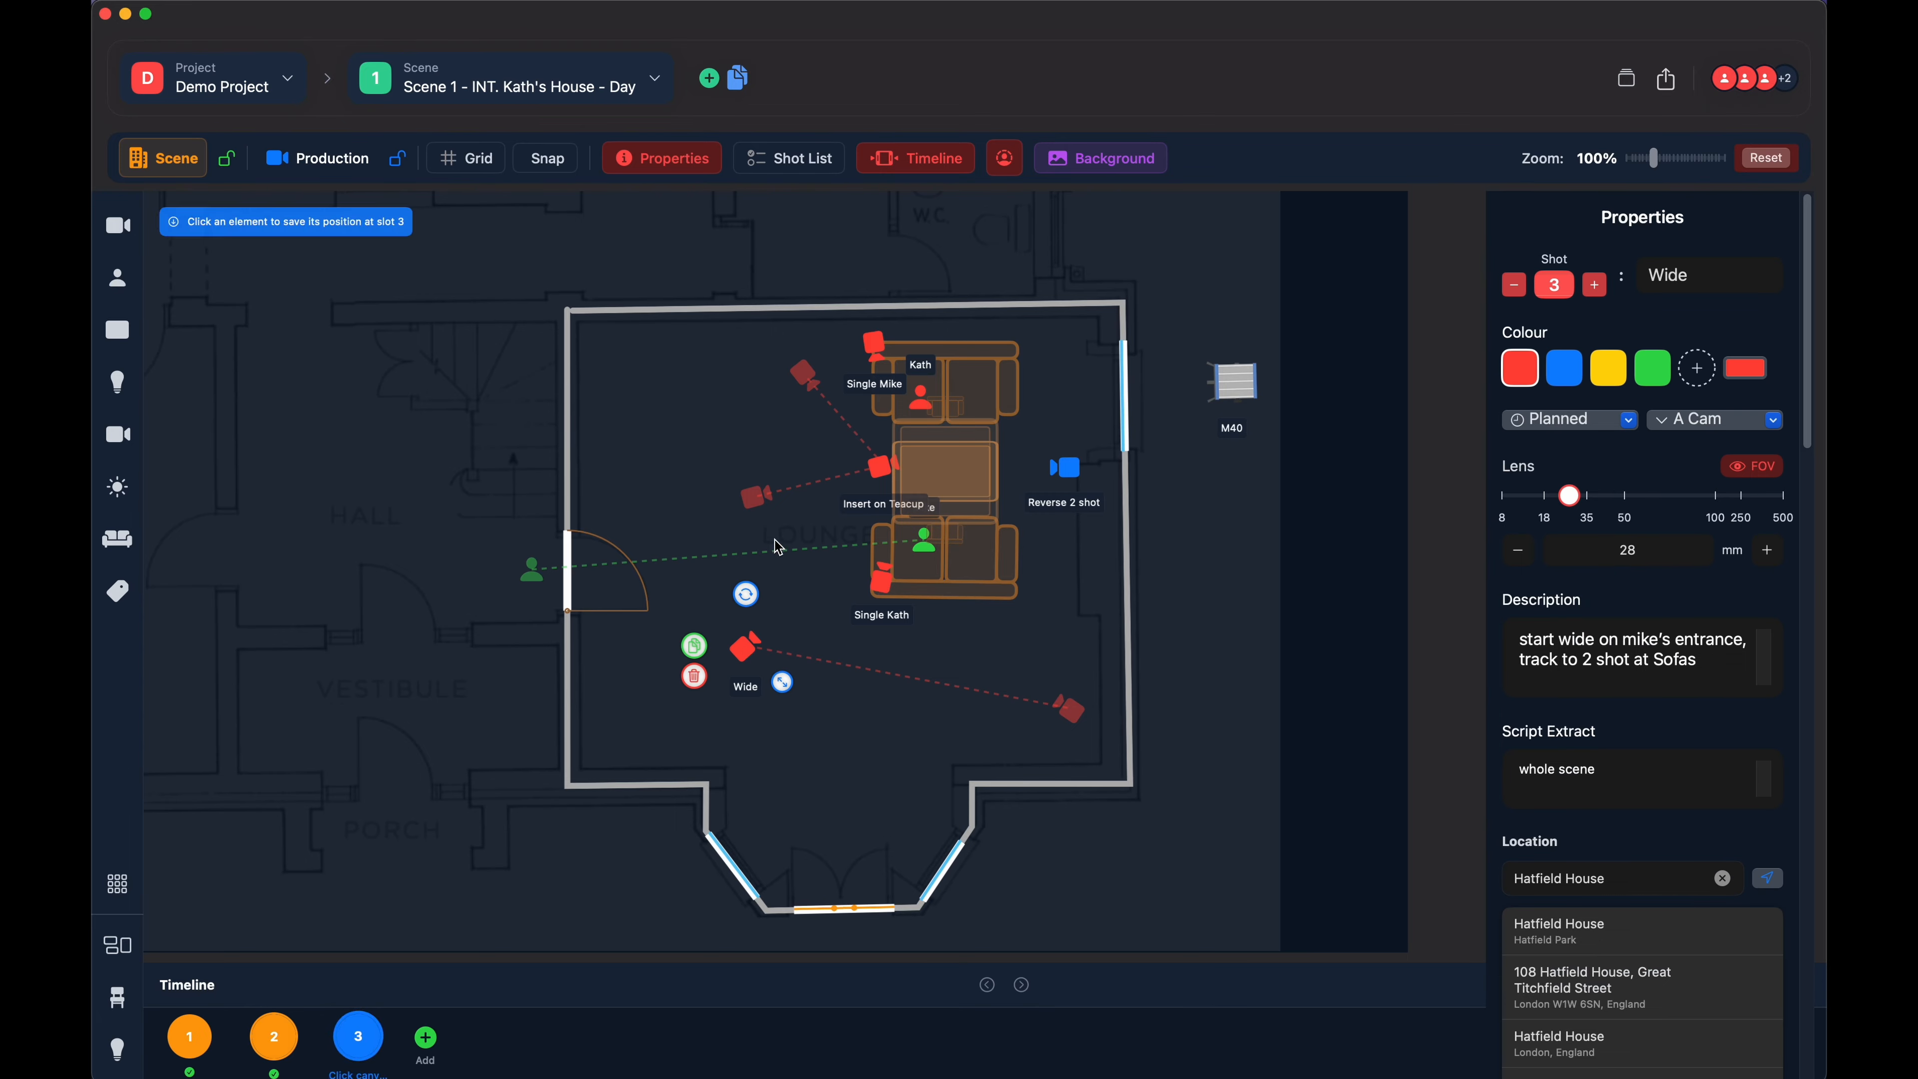
left_click(824, 533)
left_click_drag(824, 532, 891, 551)
- Step through the Wide camera's positions in timeline slots 1, 2 and 3, ending on slot 3
left_click(274, 1036)
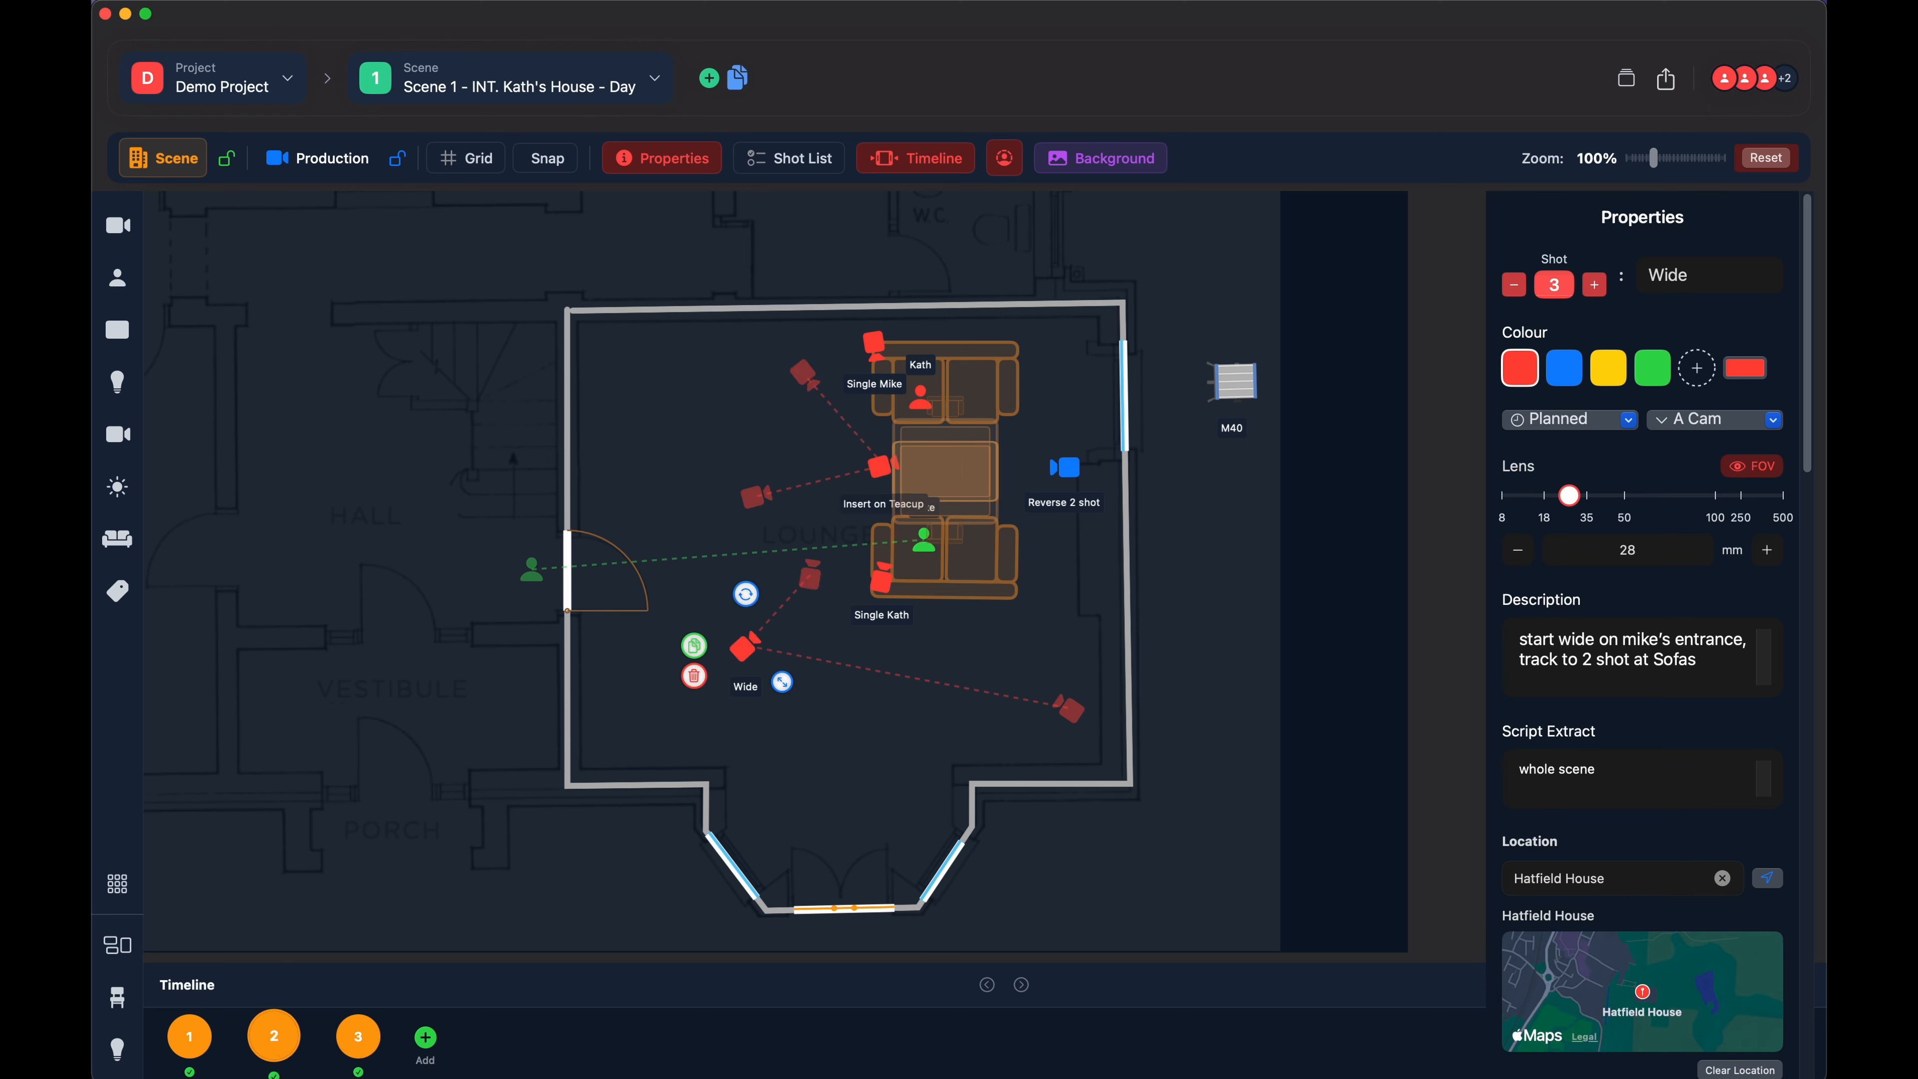
left_click(188, 1036)
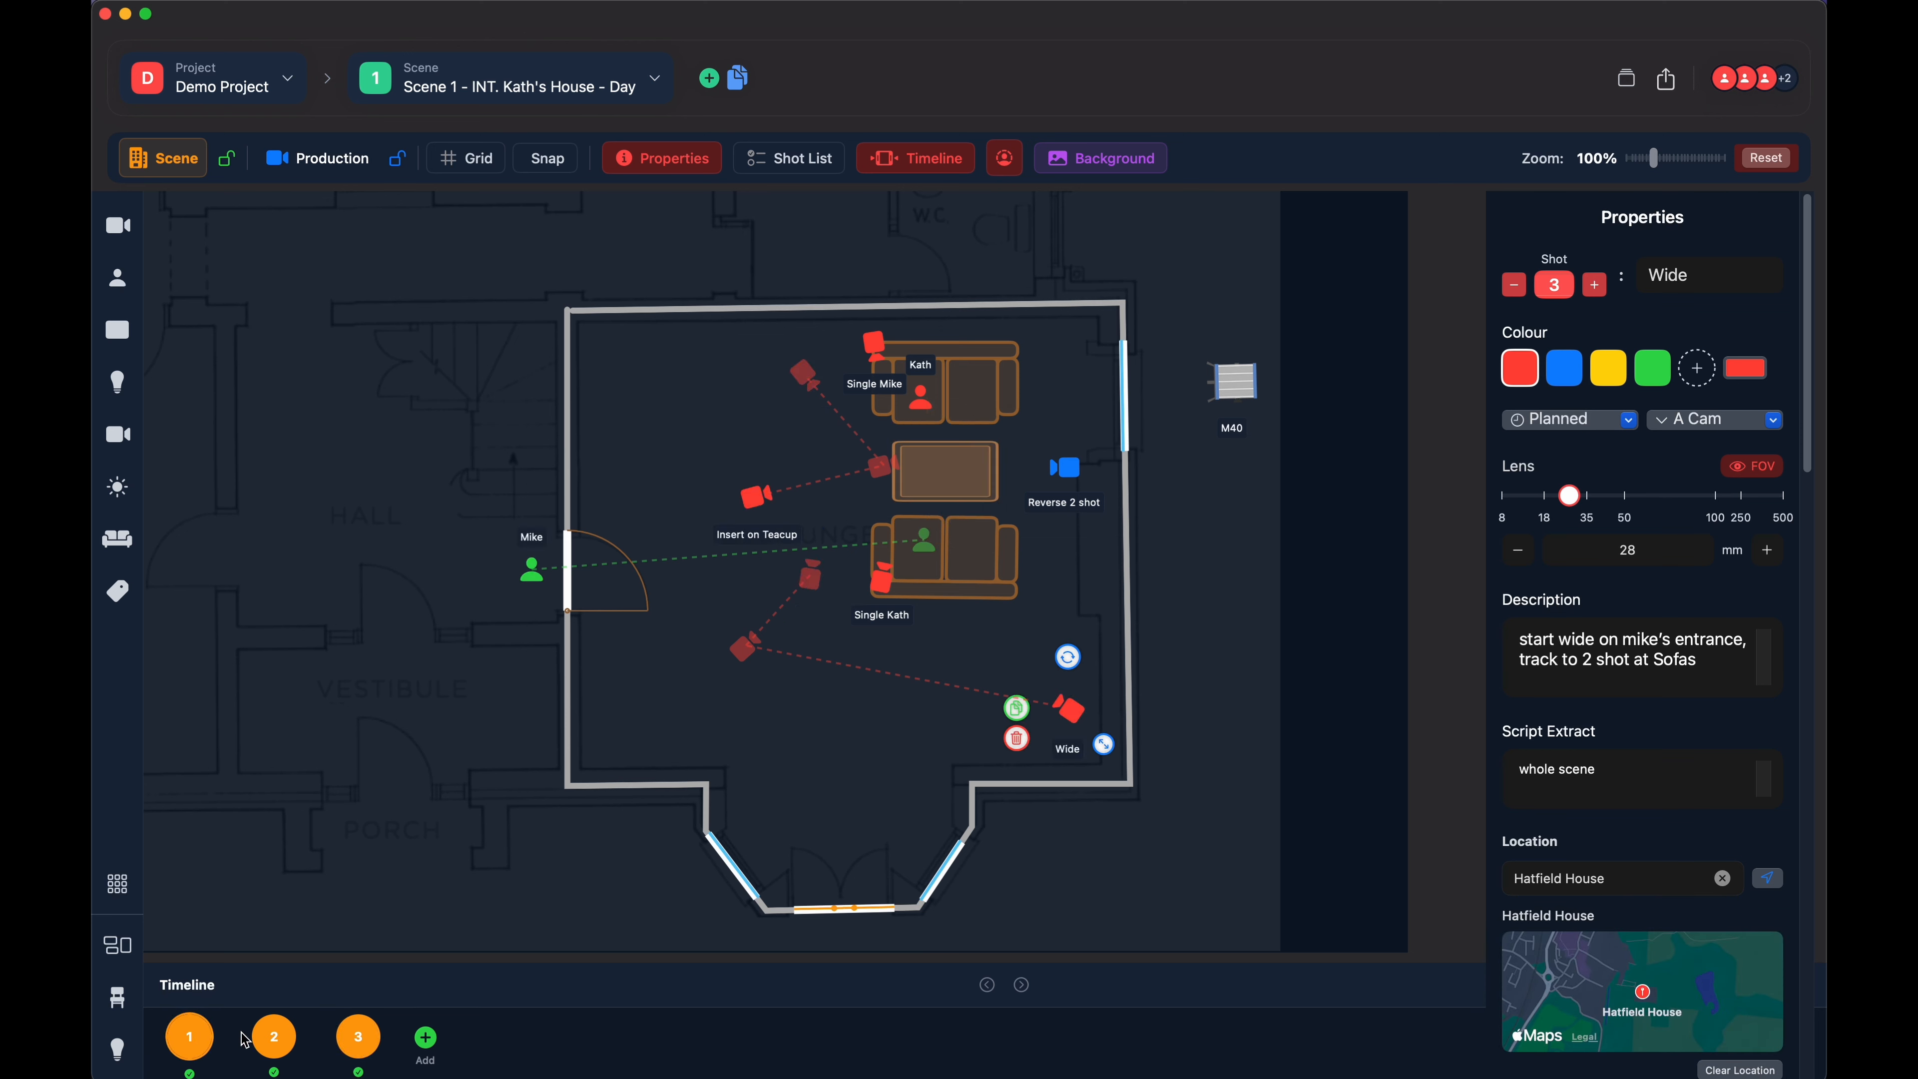
left_click(257, 1036)
left_click(358, 1036)
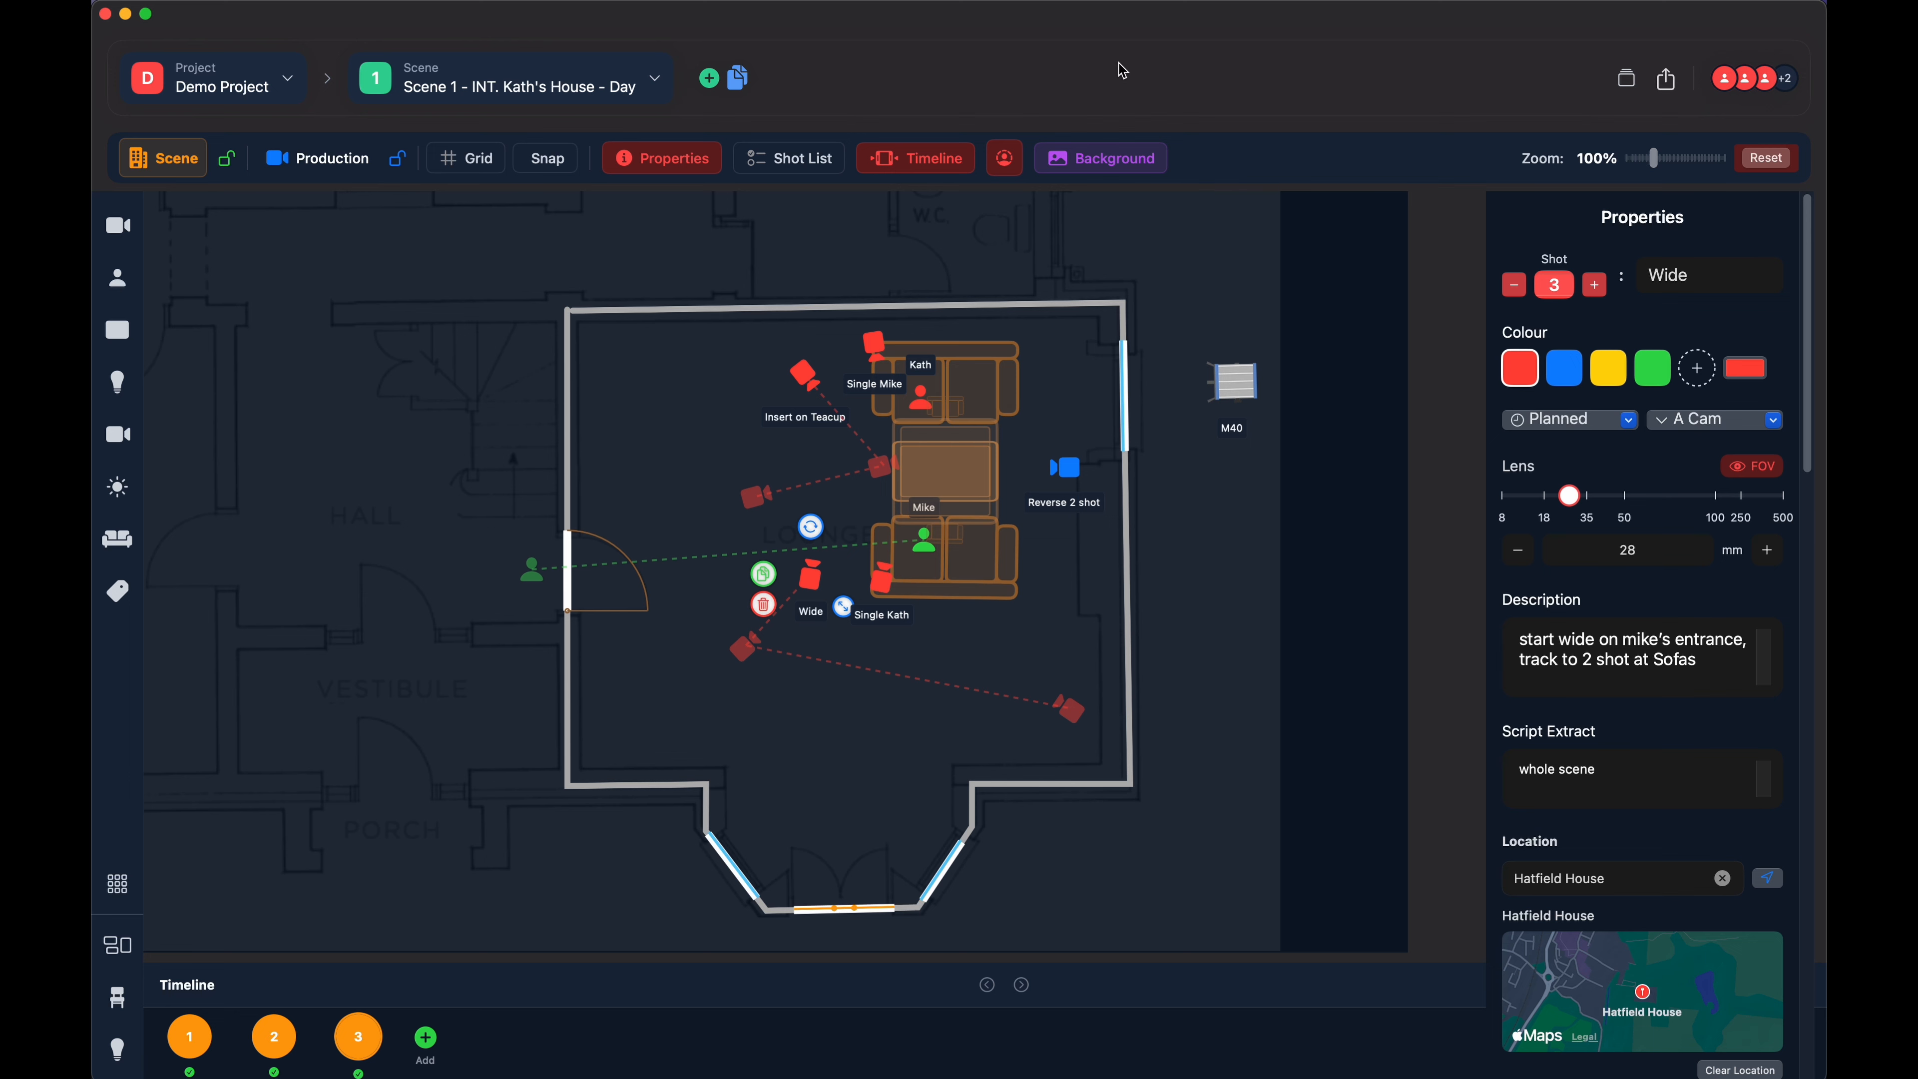
- Hide the shot properties and toggle the ghosted timeline positions off and back on
left_click(693, 166)
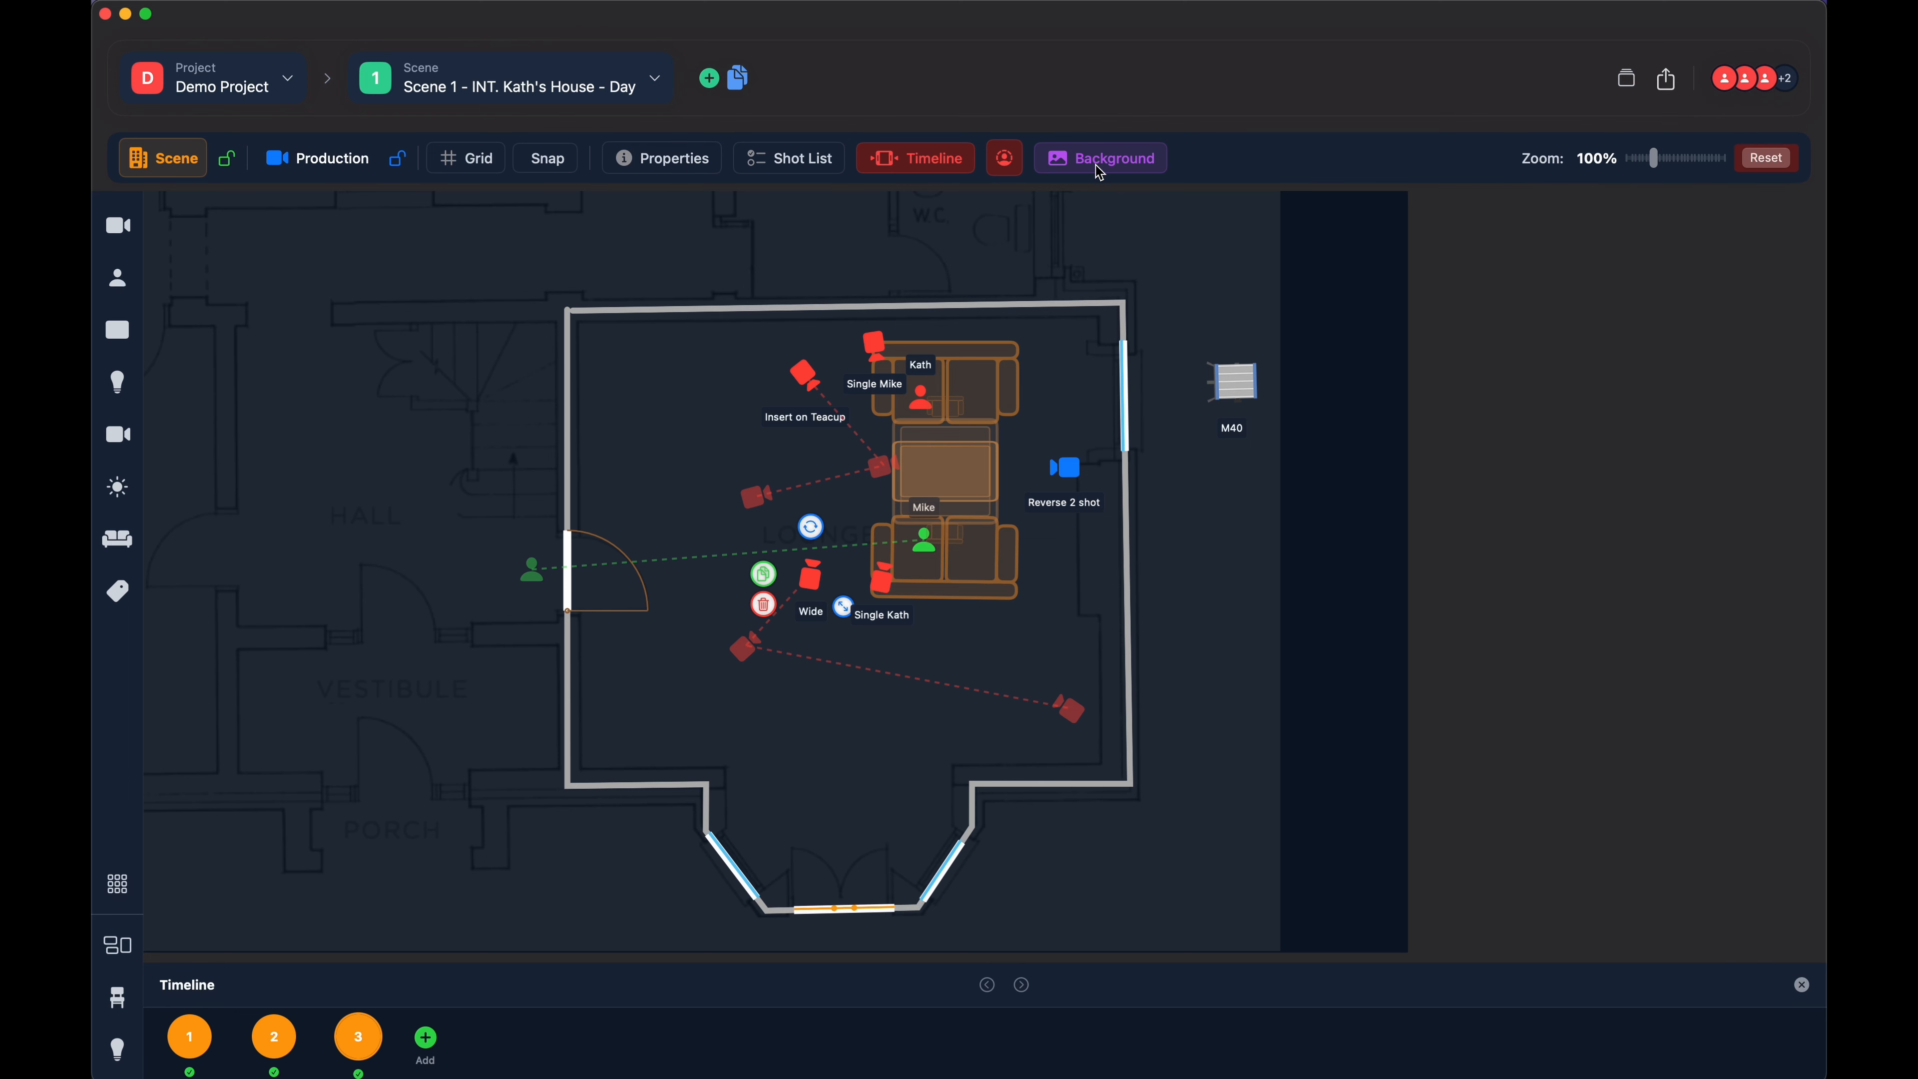
left_click(944, 160)
left_click(944, 161)
left_click(1010, 165)
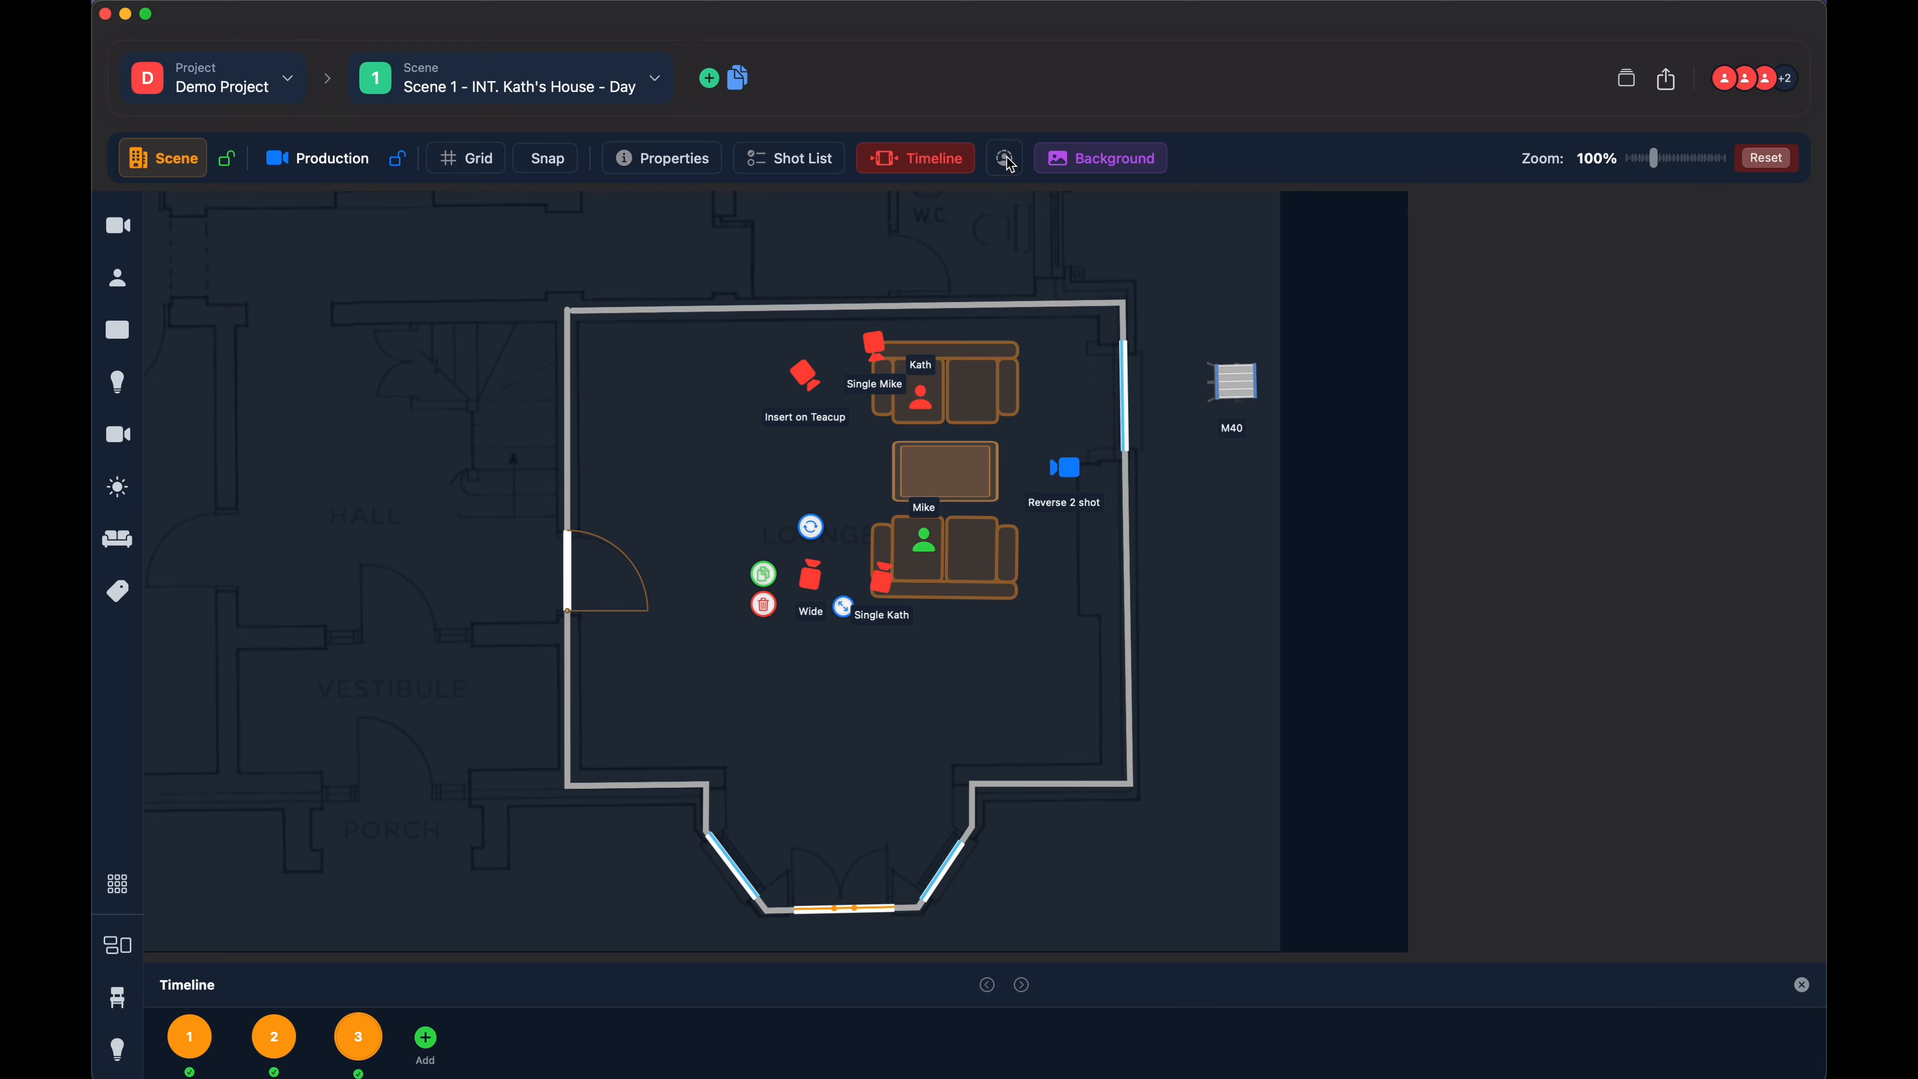
left_click(1011, 165)
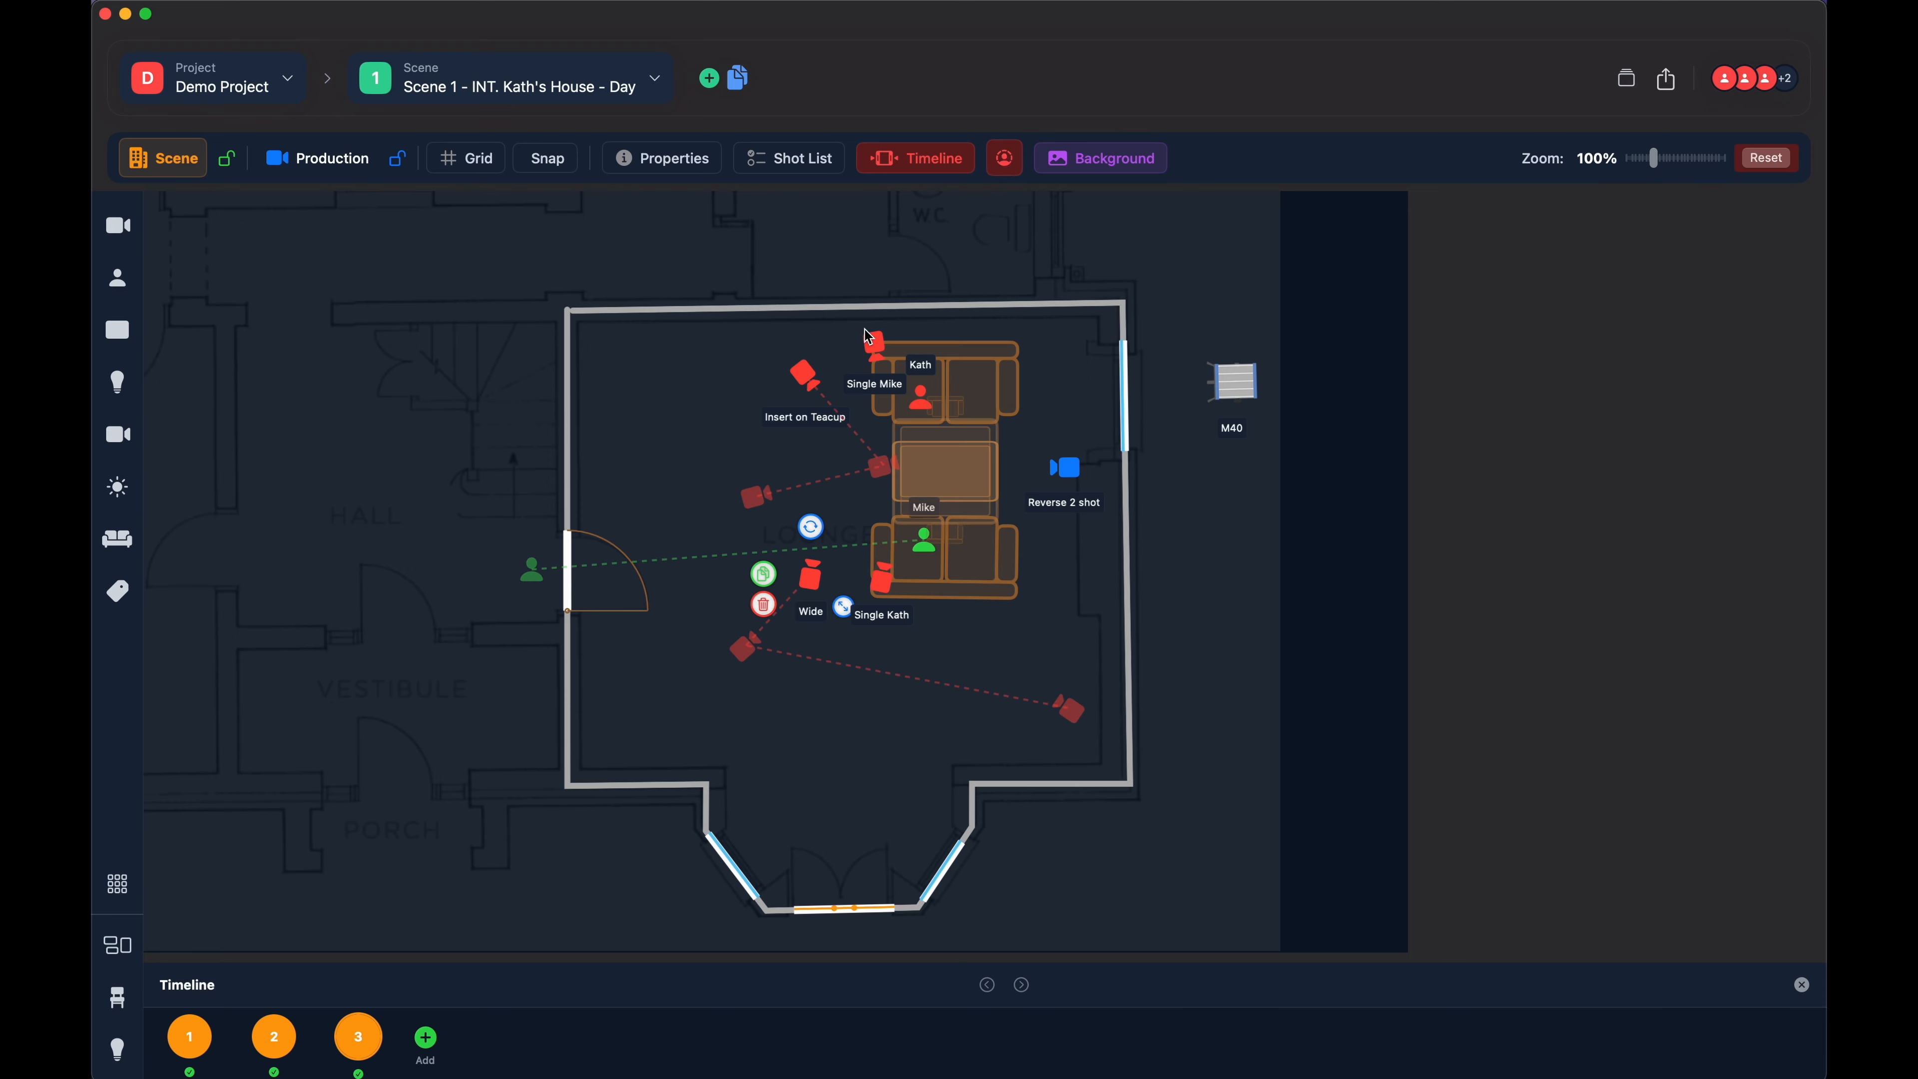
- Toggle the ghosted positions at timeline slot 1, leave them hidden, and step through slots 2 and 3
left_click(189, 1036)
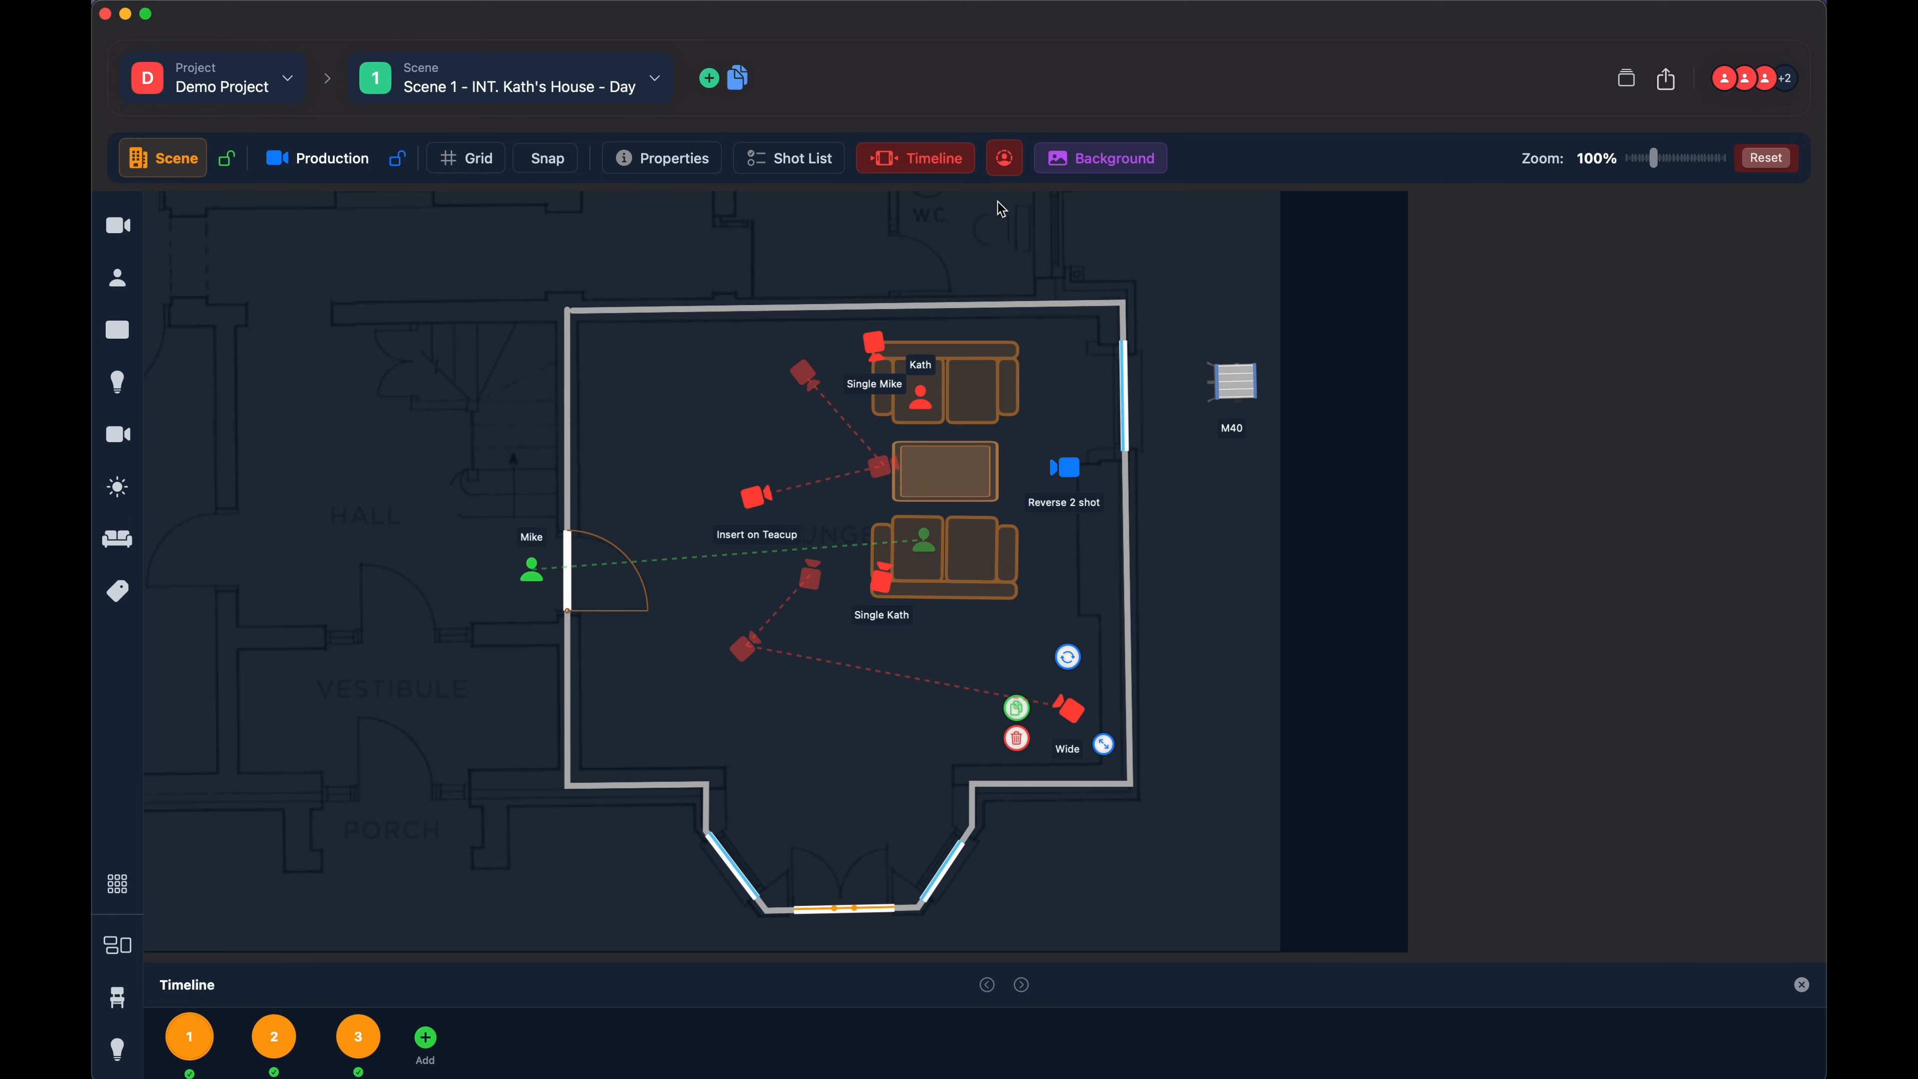
left_click(1006, 165)
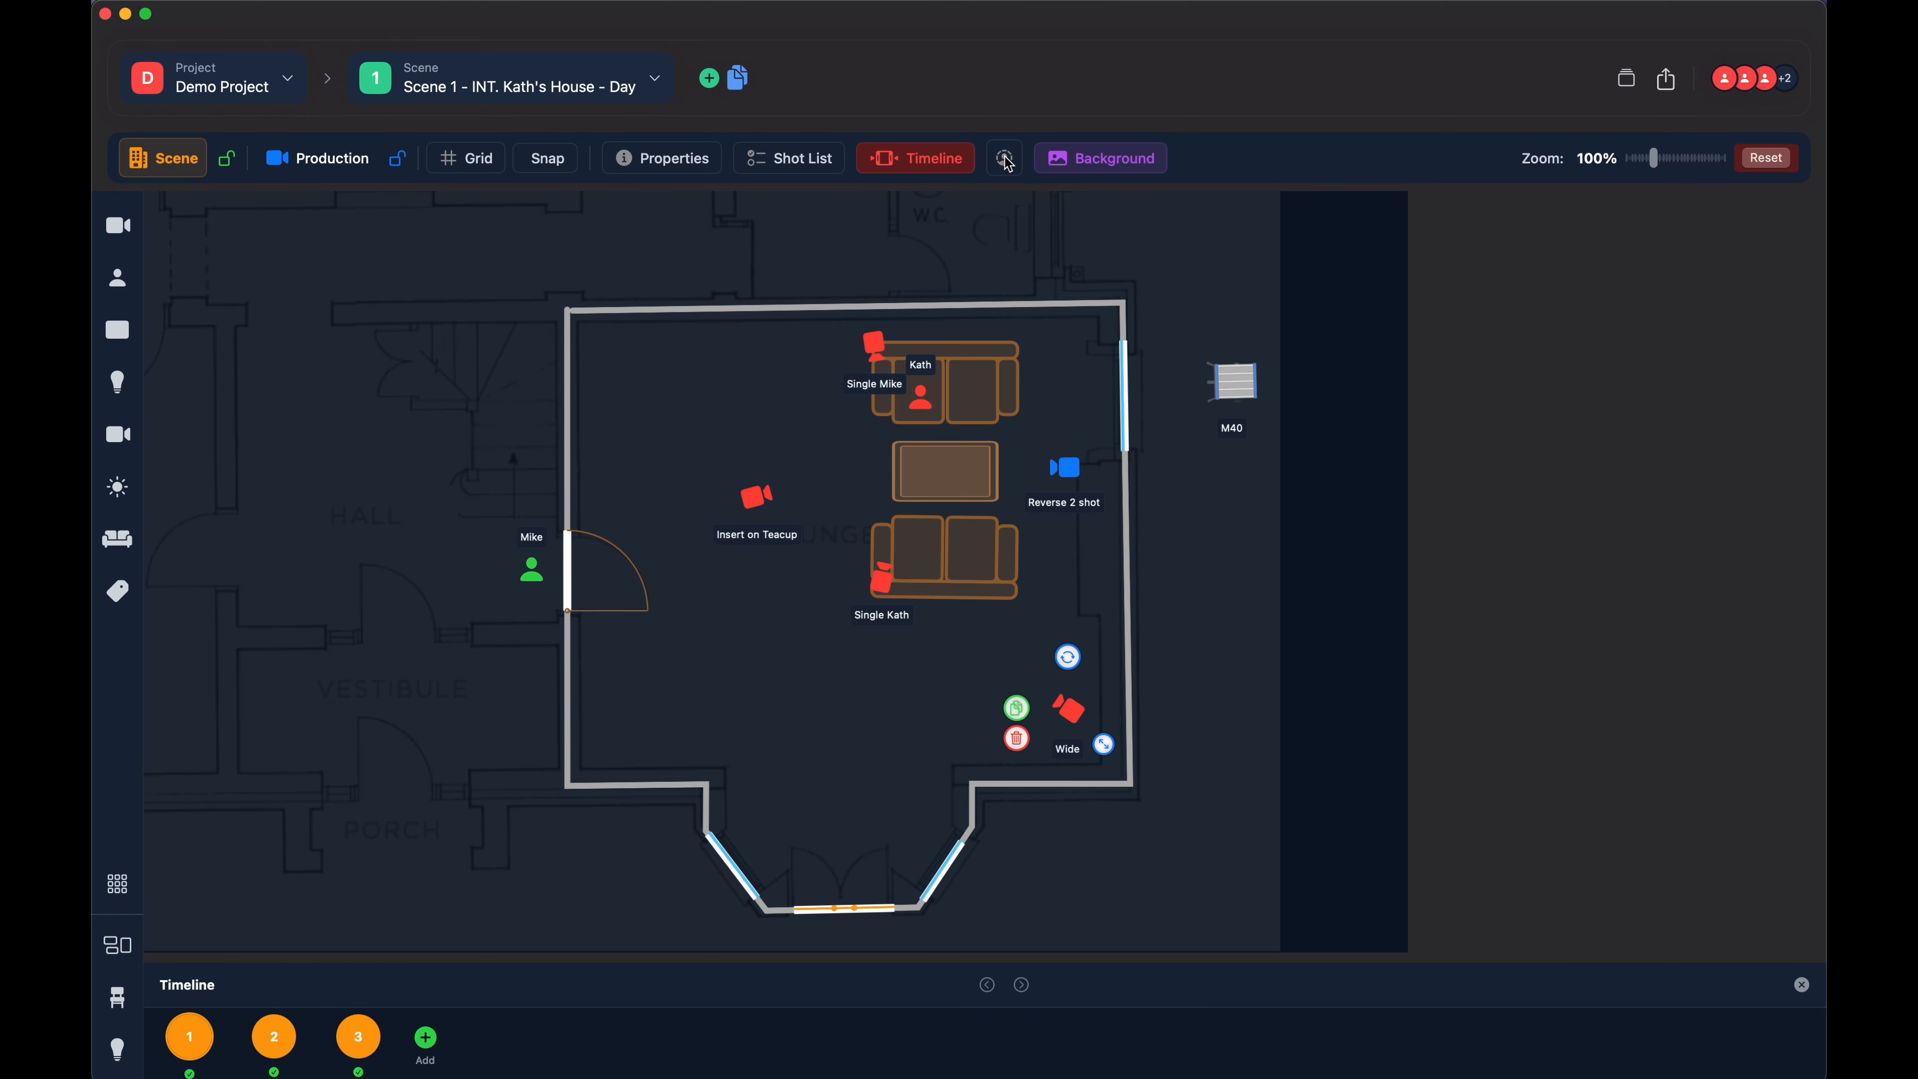
left_click(1006, 161)
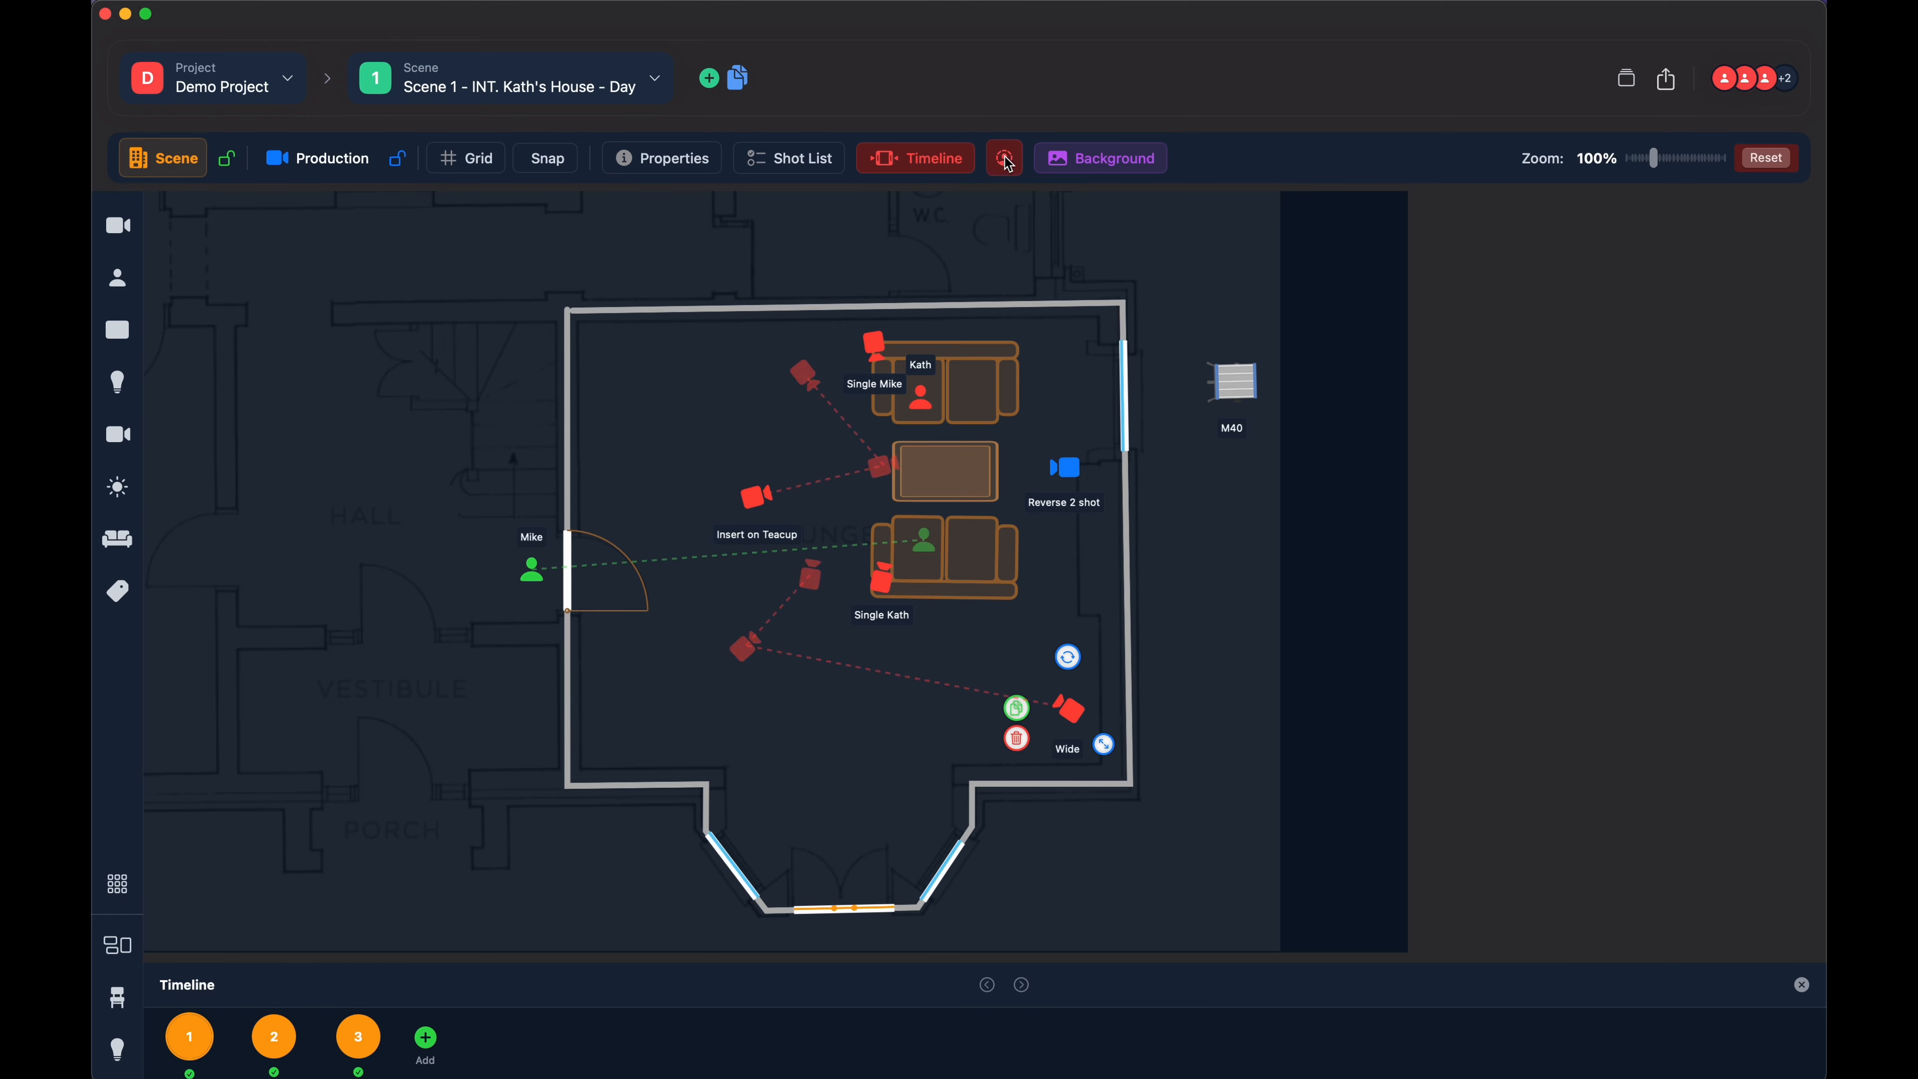
left_click(1009, 164)
left_click(1009, 164)
left_click(1008, 164)
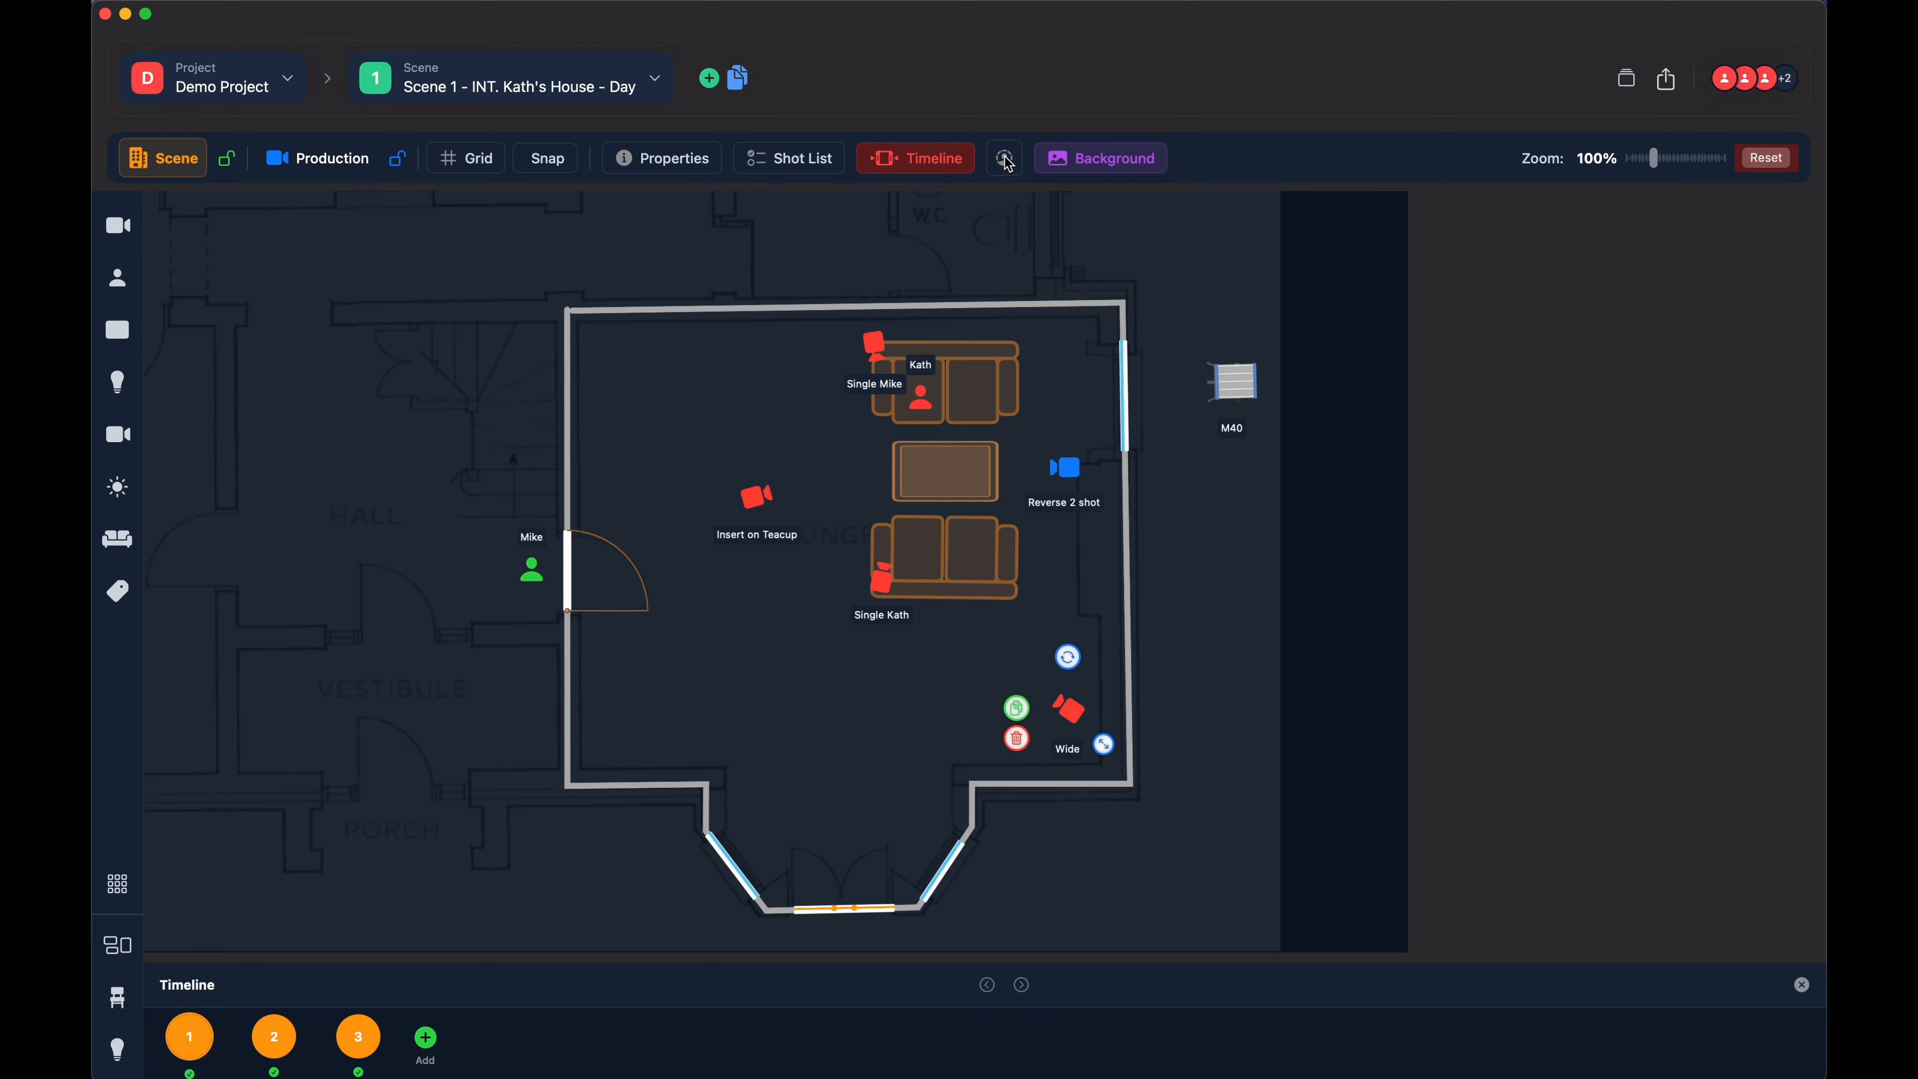
left_click(275, 1041)
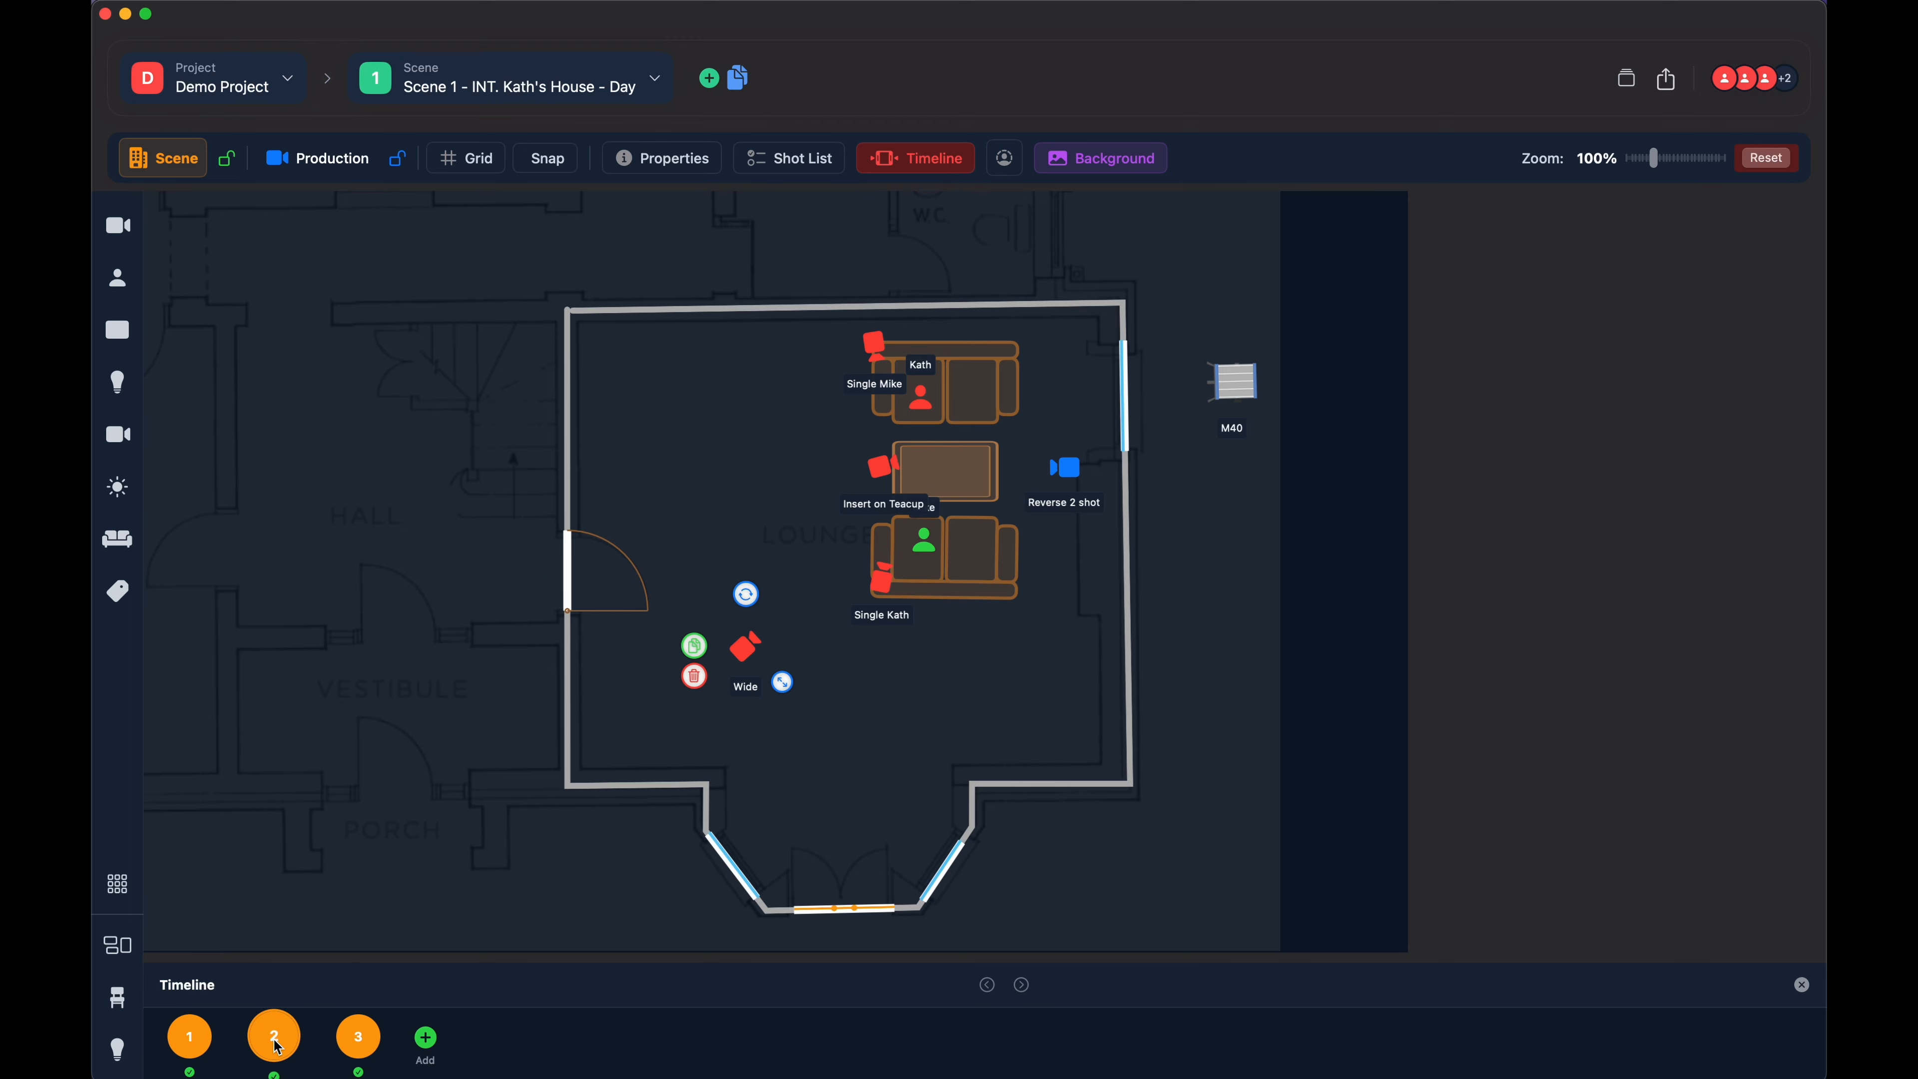
left_click(358, 1038)
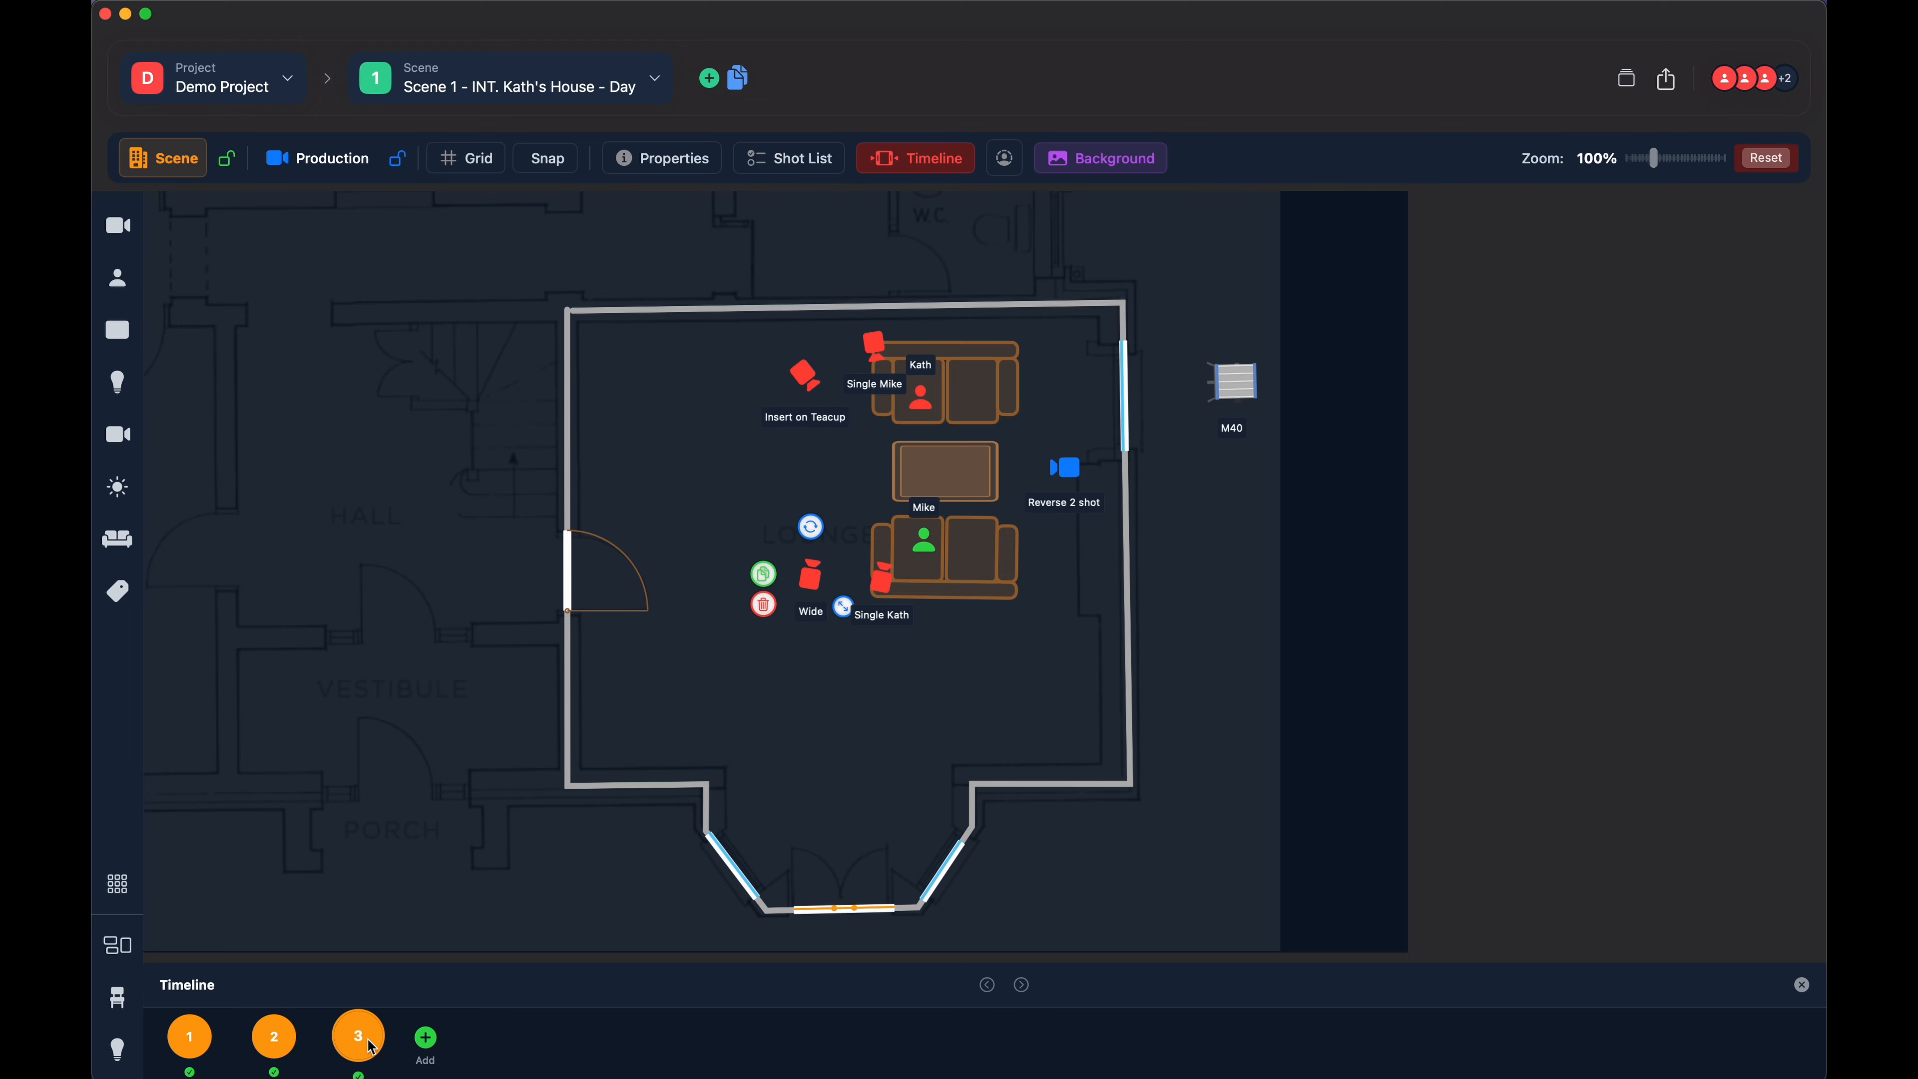
- Show the ghosted timeline positions again and look over the background image options without choosing any
left_click(1006, 159)
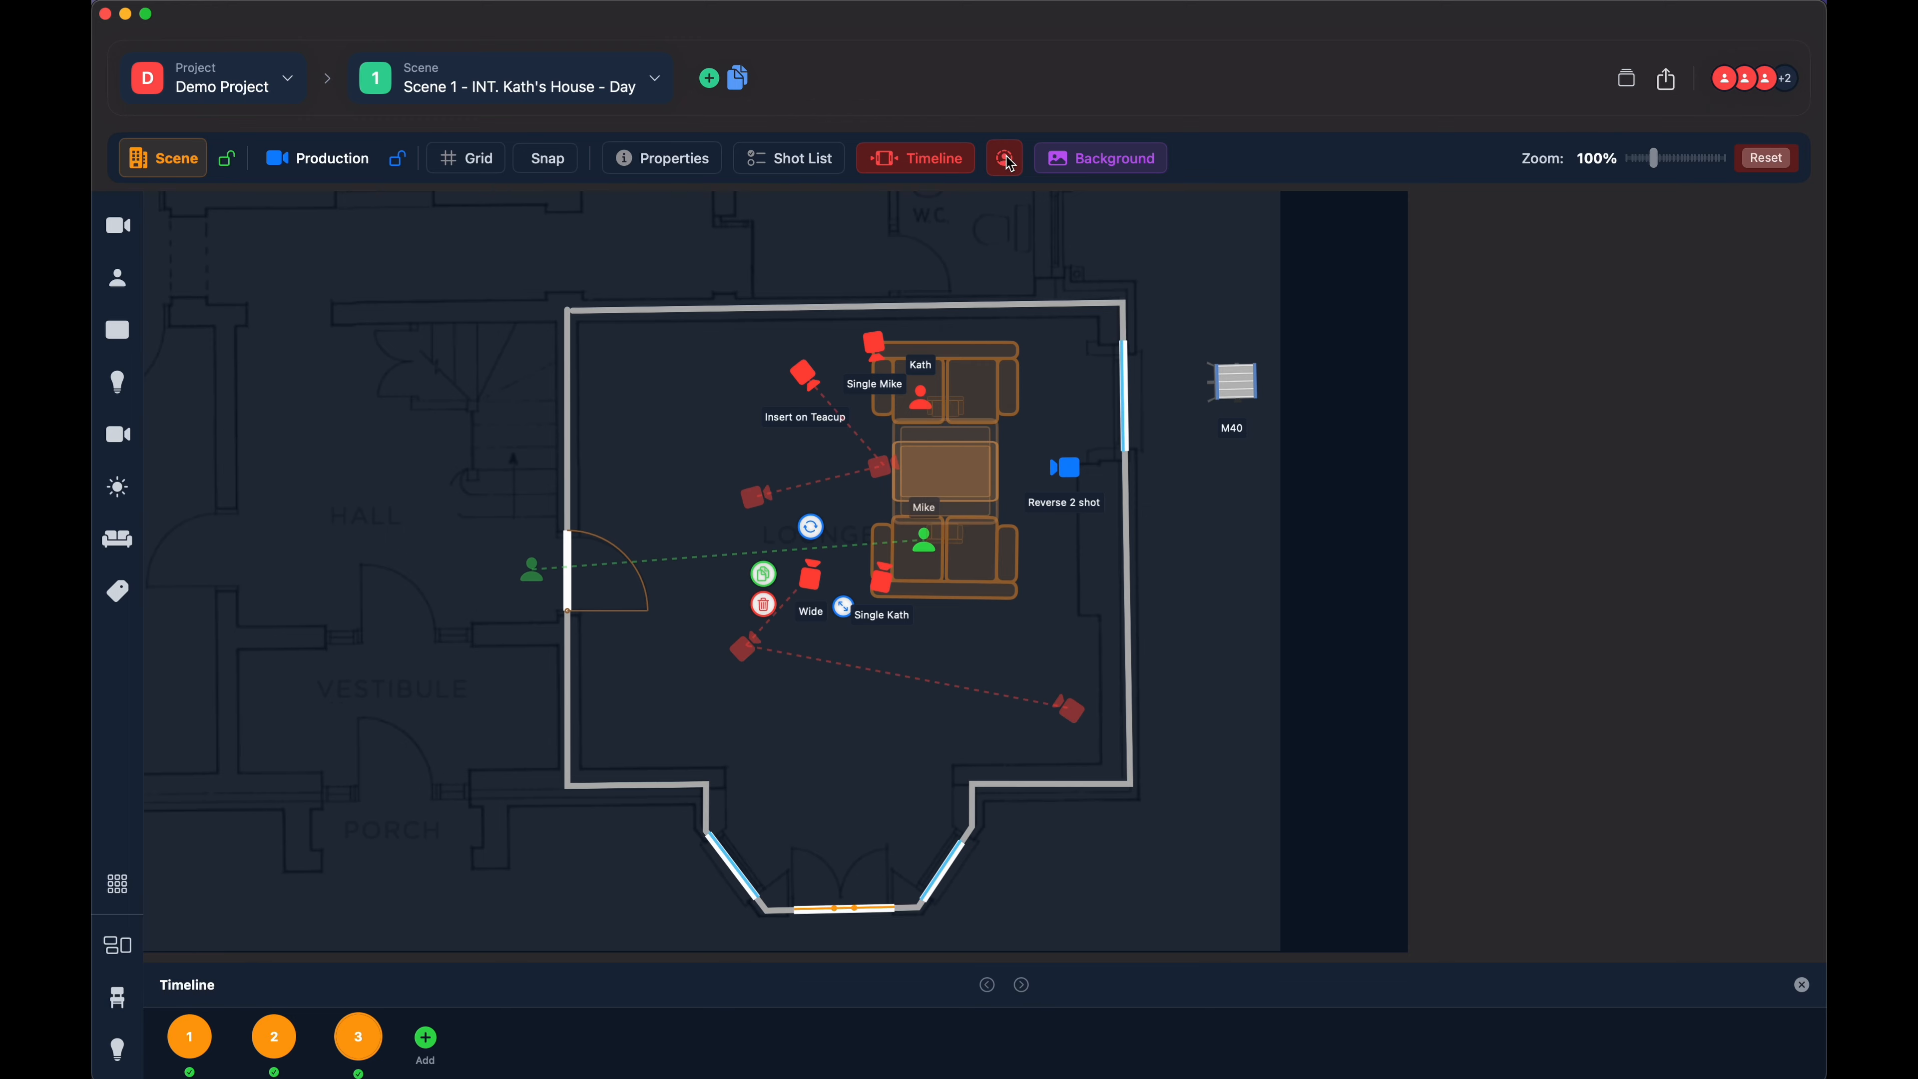
left_click(1009, 161)
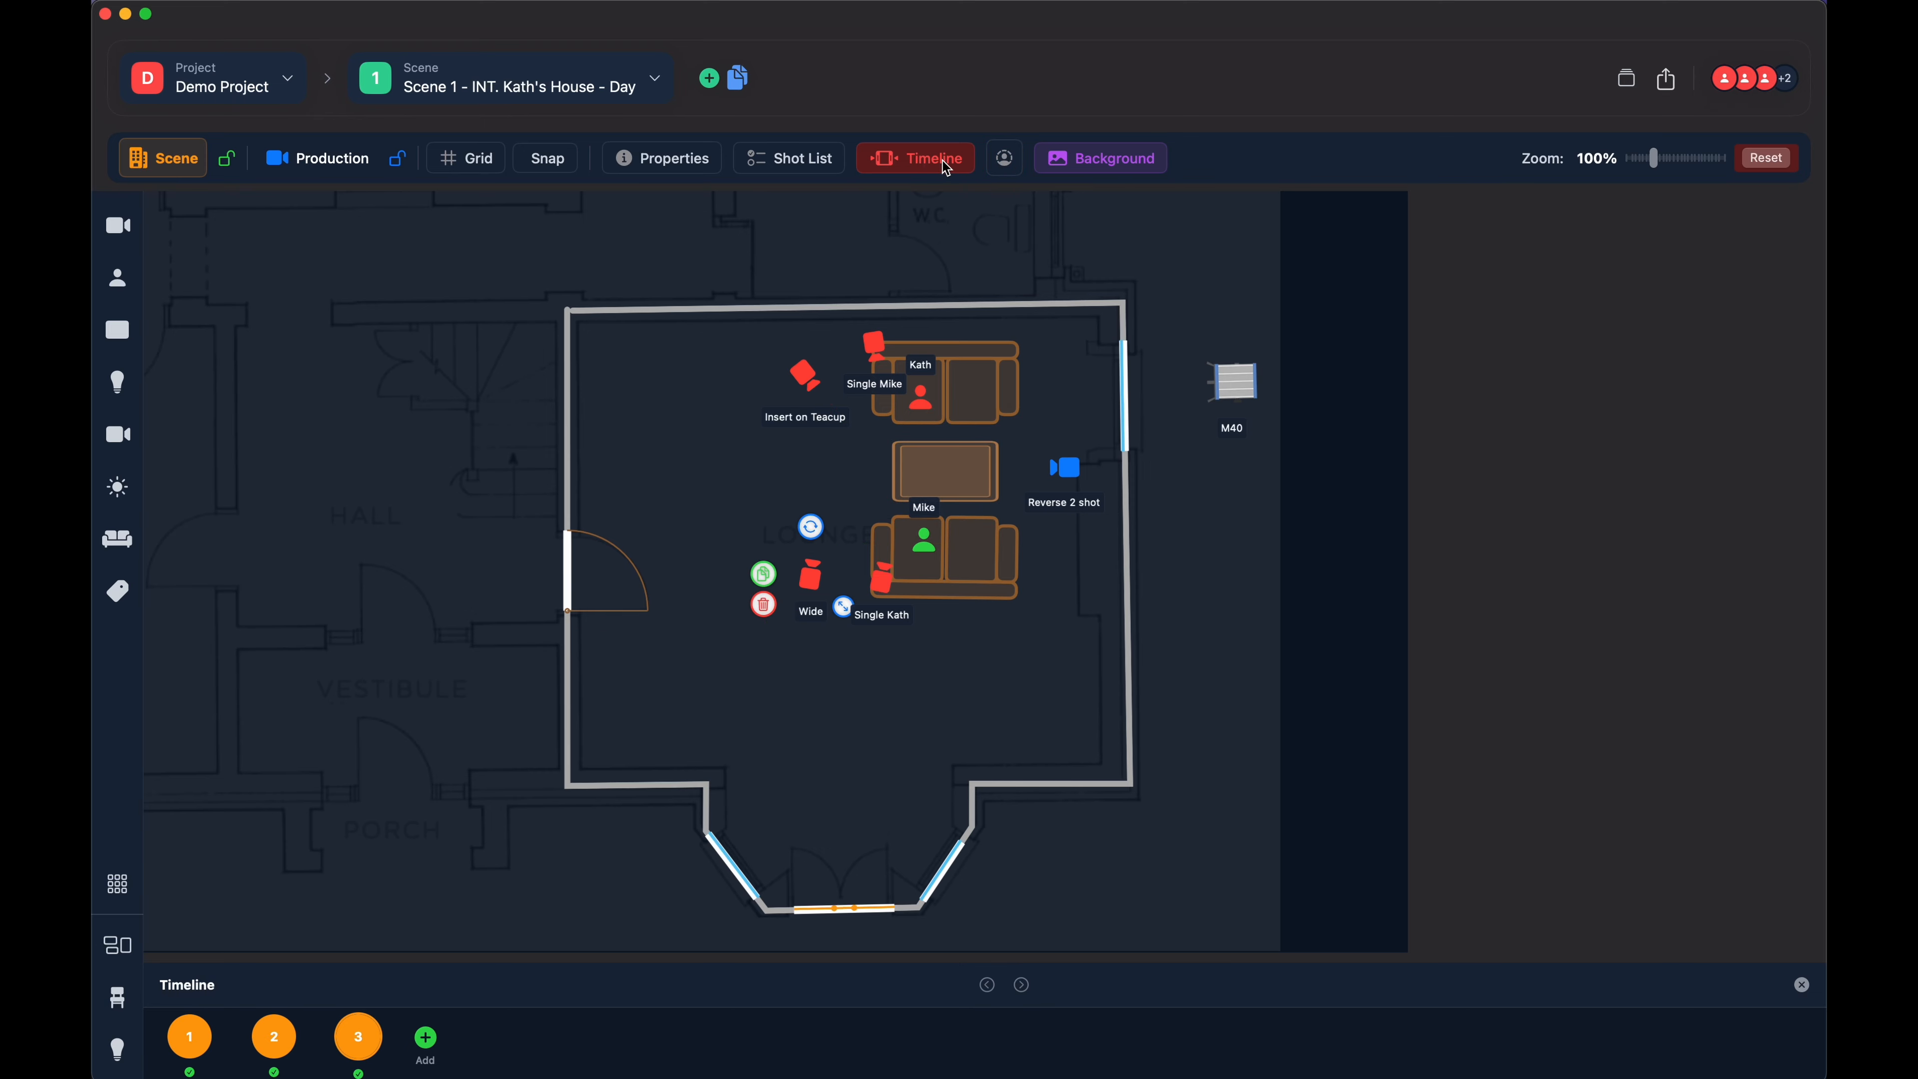
left_click(1003, 161)
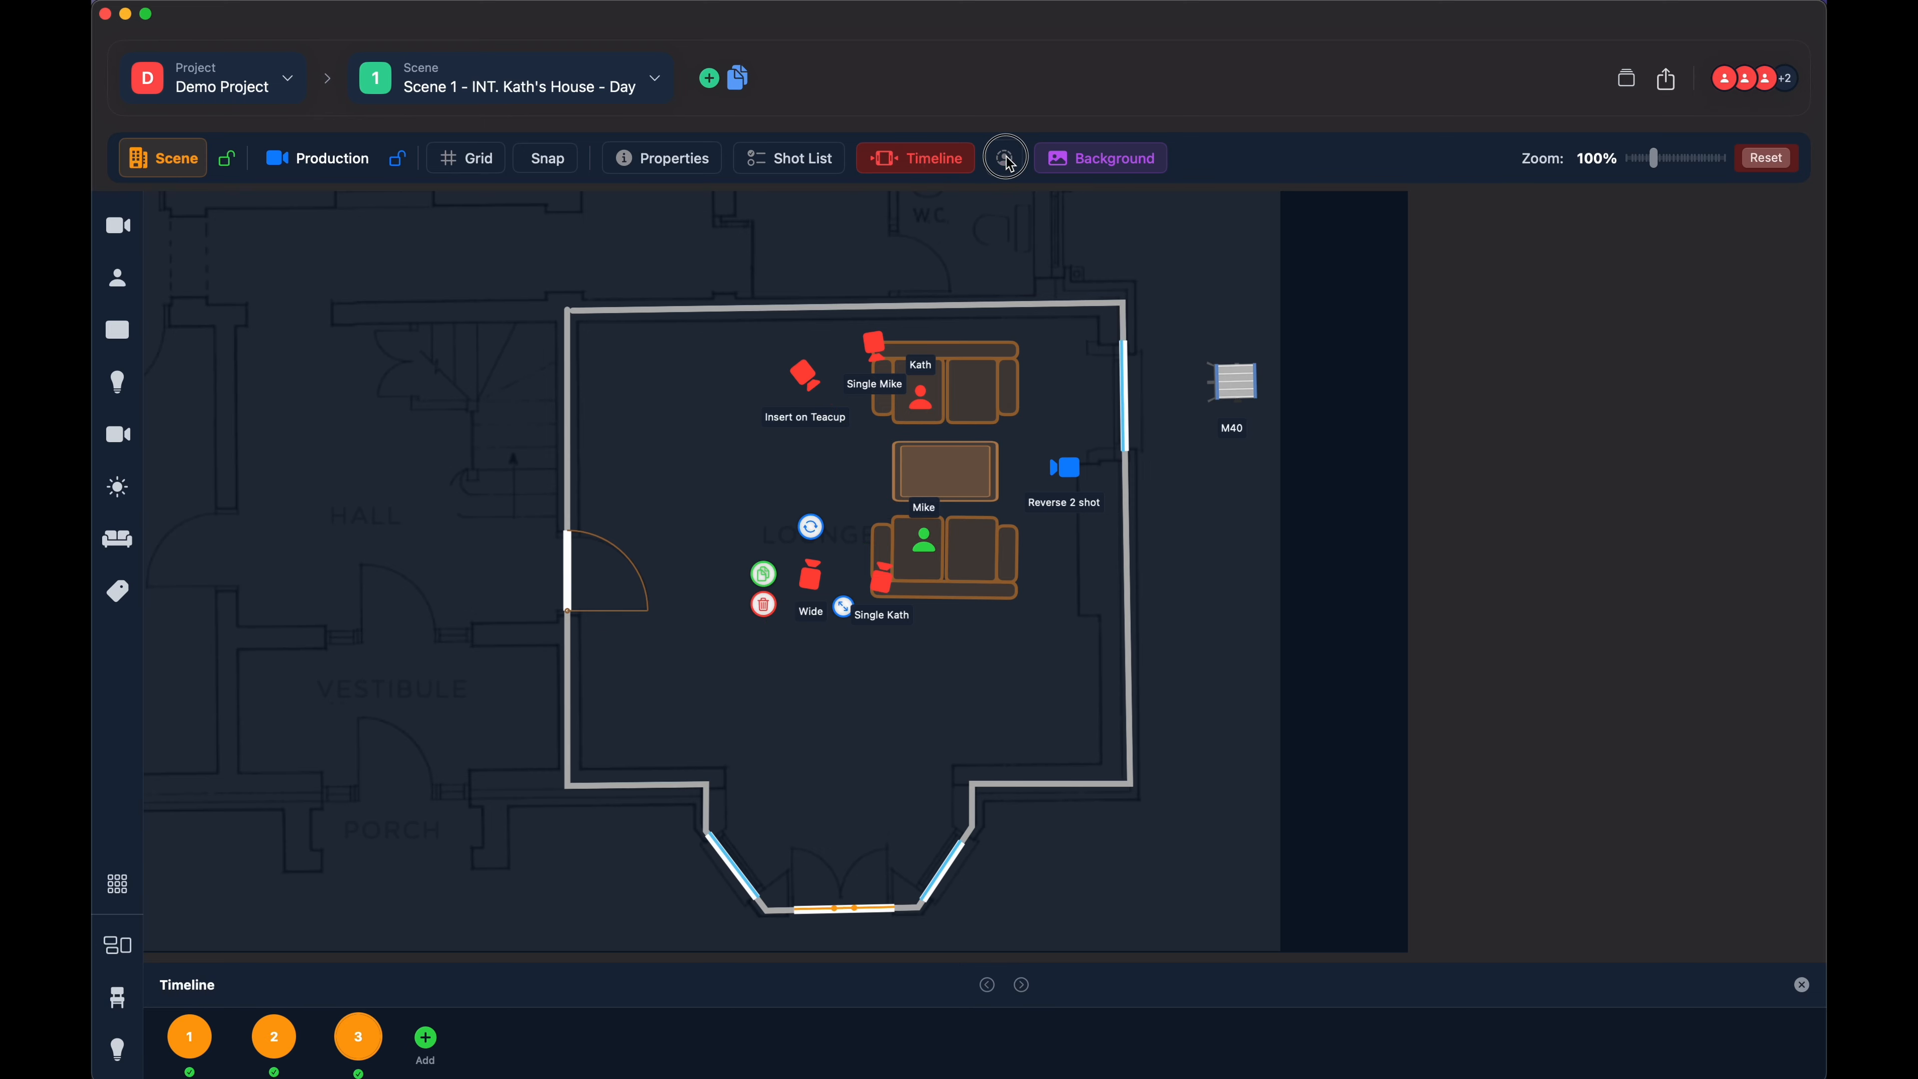
left_click(1107, 165)
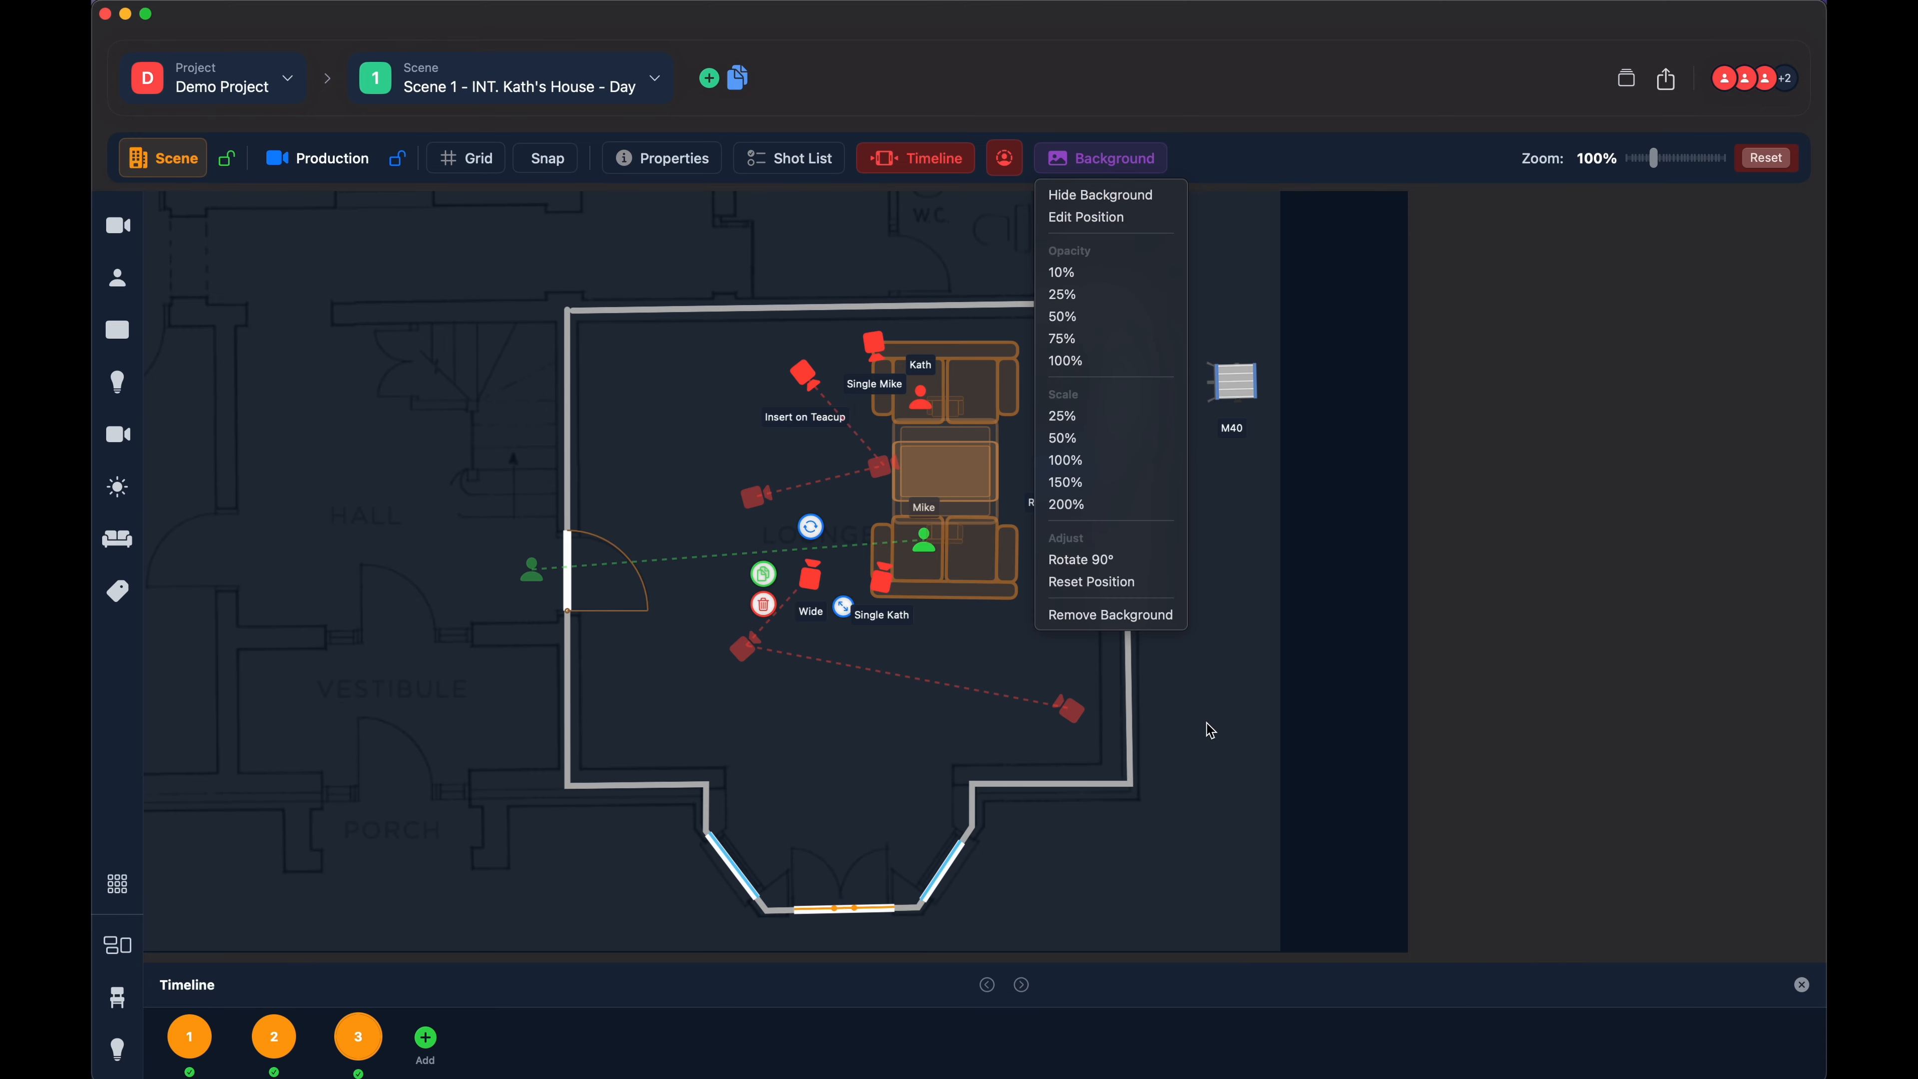
left_click(1216, 305)
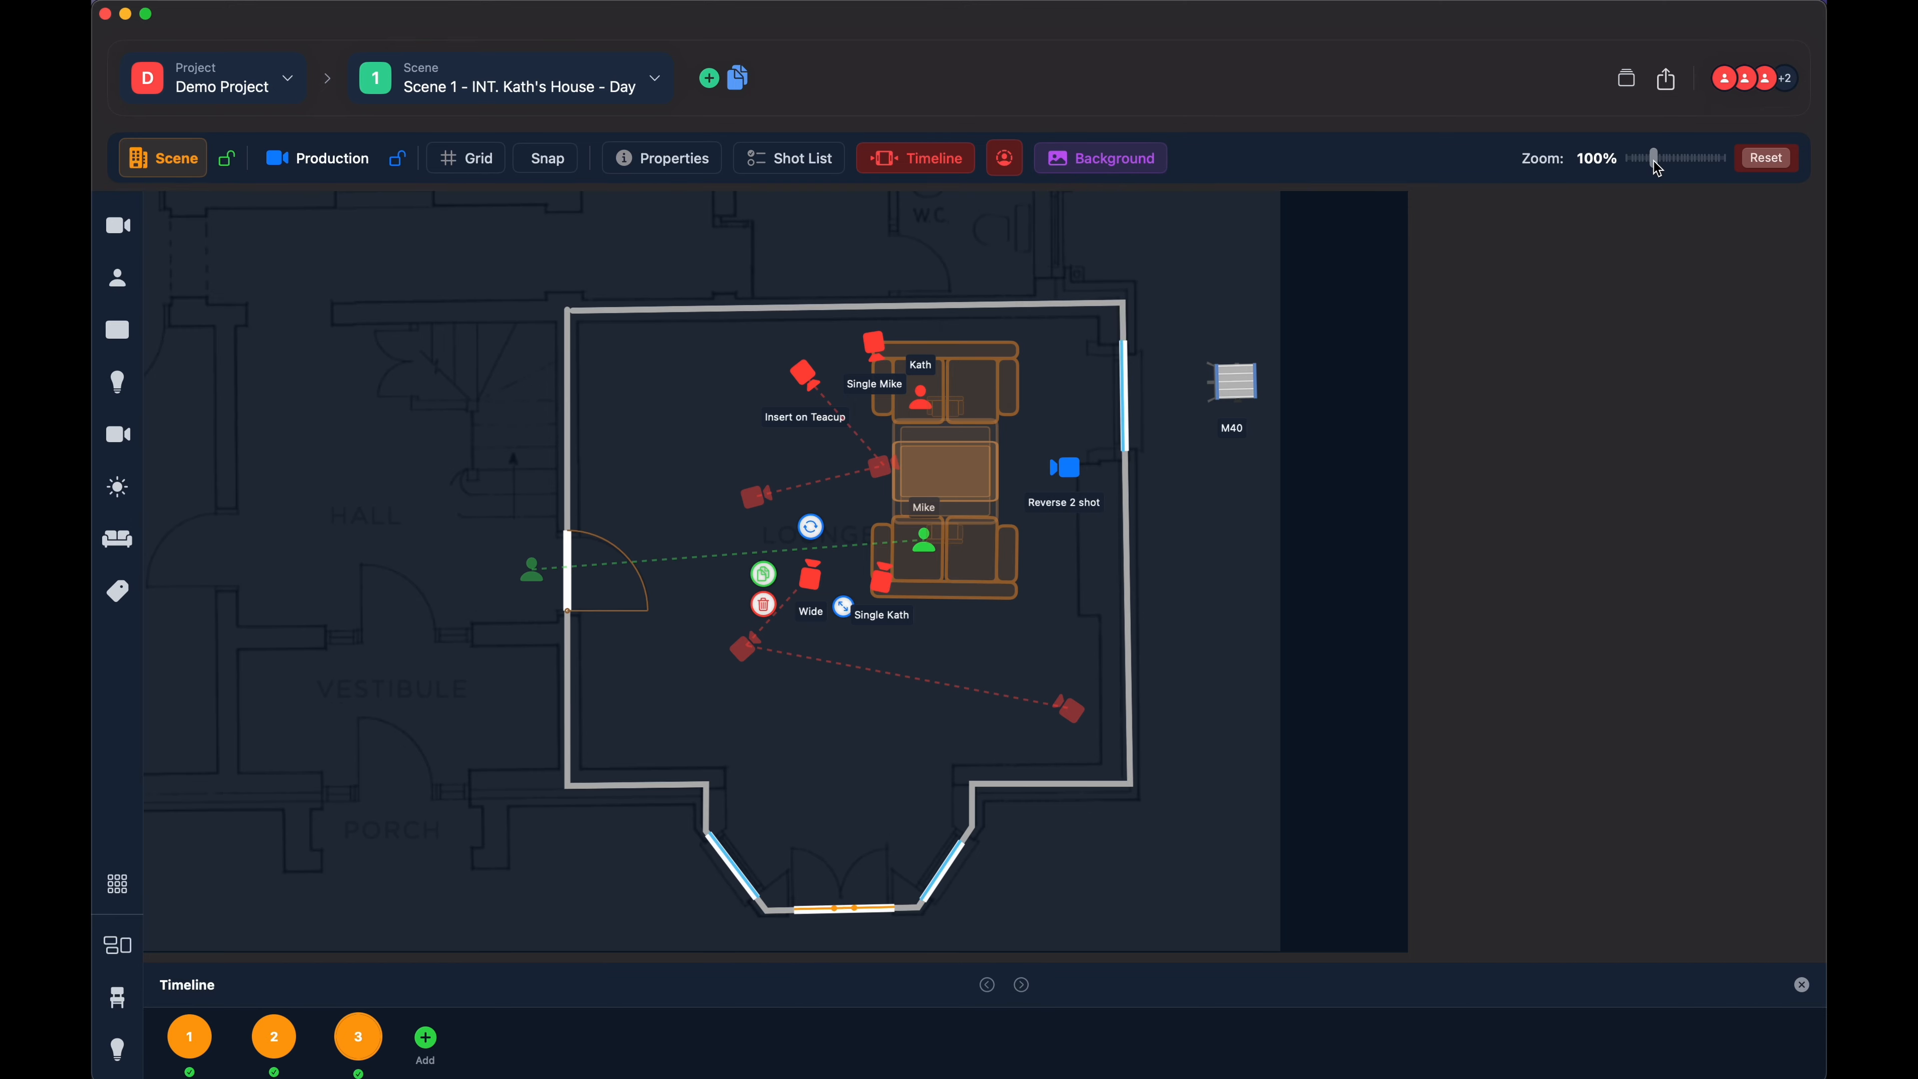
- Zoom the plan out to 65%, reset the zoom to 100%, and bring the lounge back into view
left_click_drag(1658, 168, 1646, 166)
left_click_drag(1143, 270, 1142, 324)
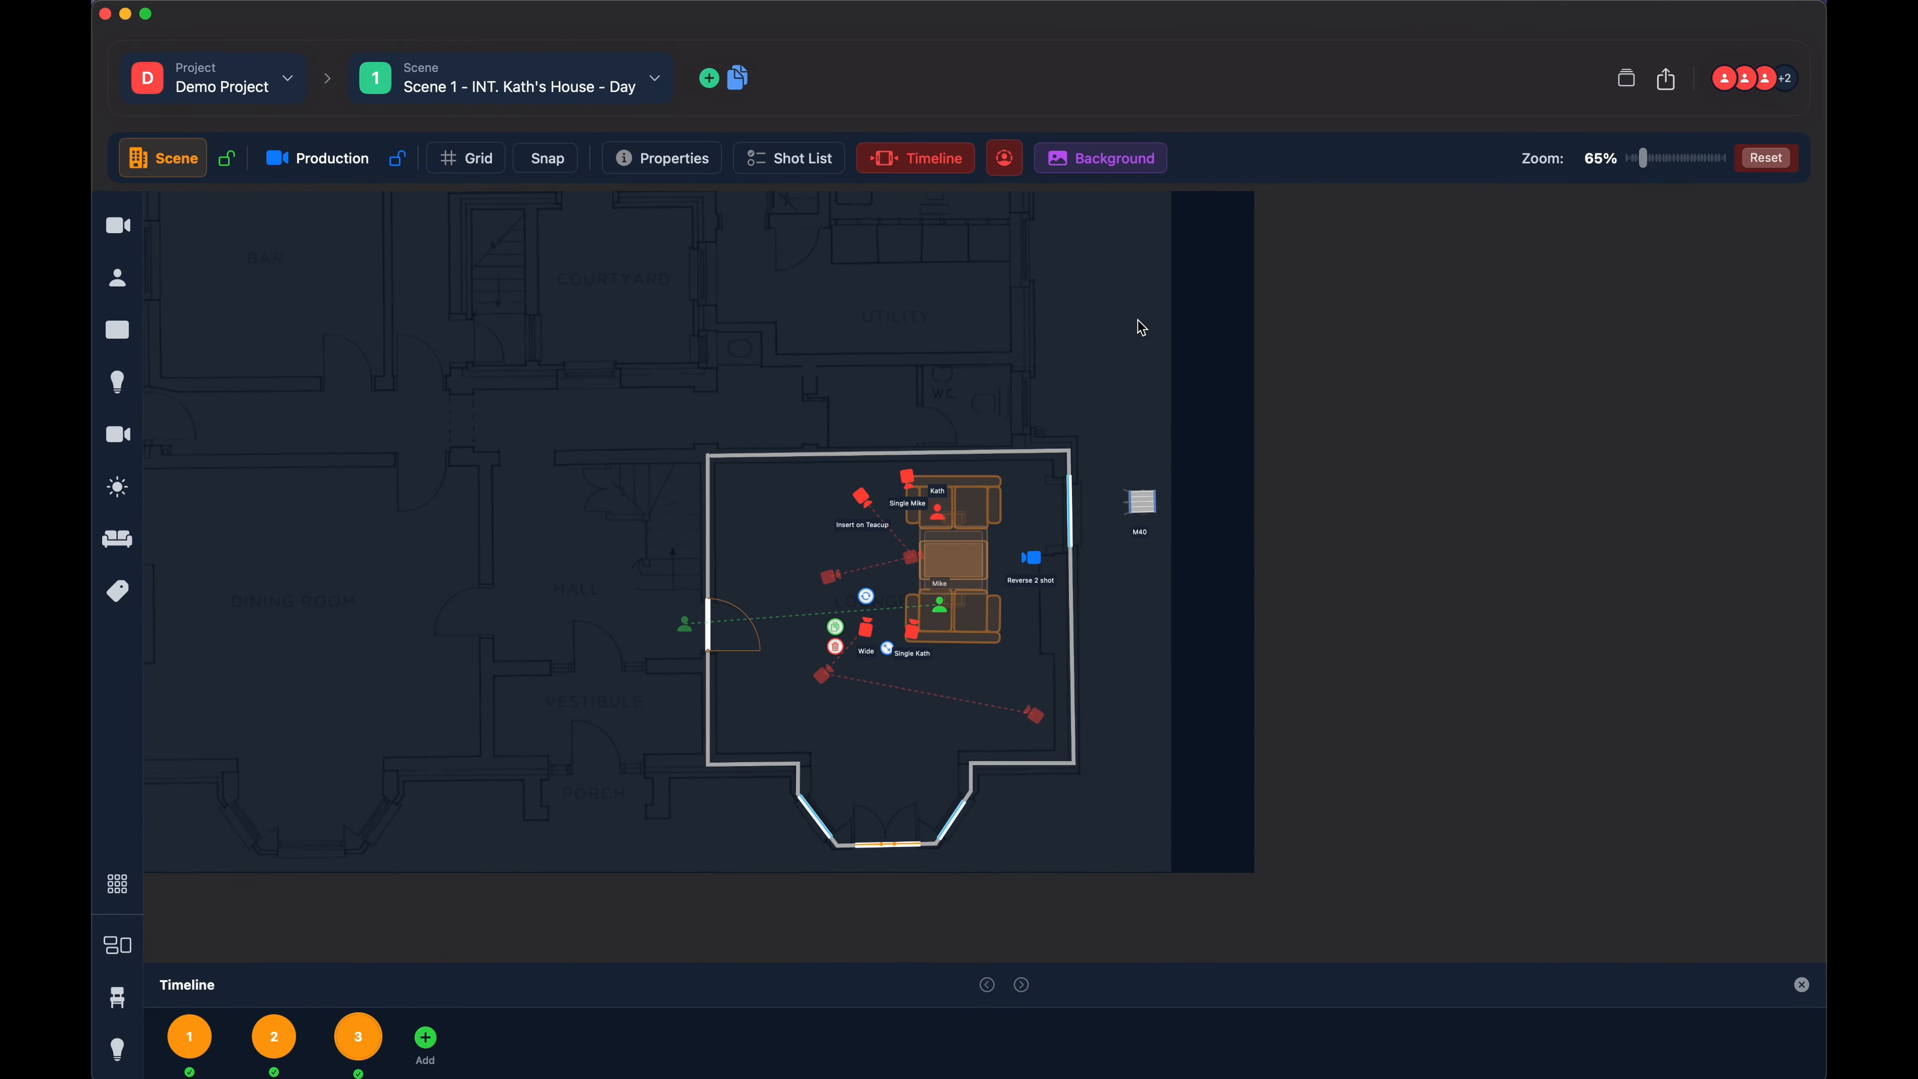
left_click(1767, 158)
left_click_drag(1436, 527, 1237, 308)
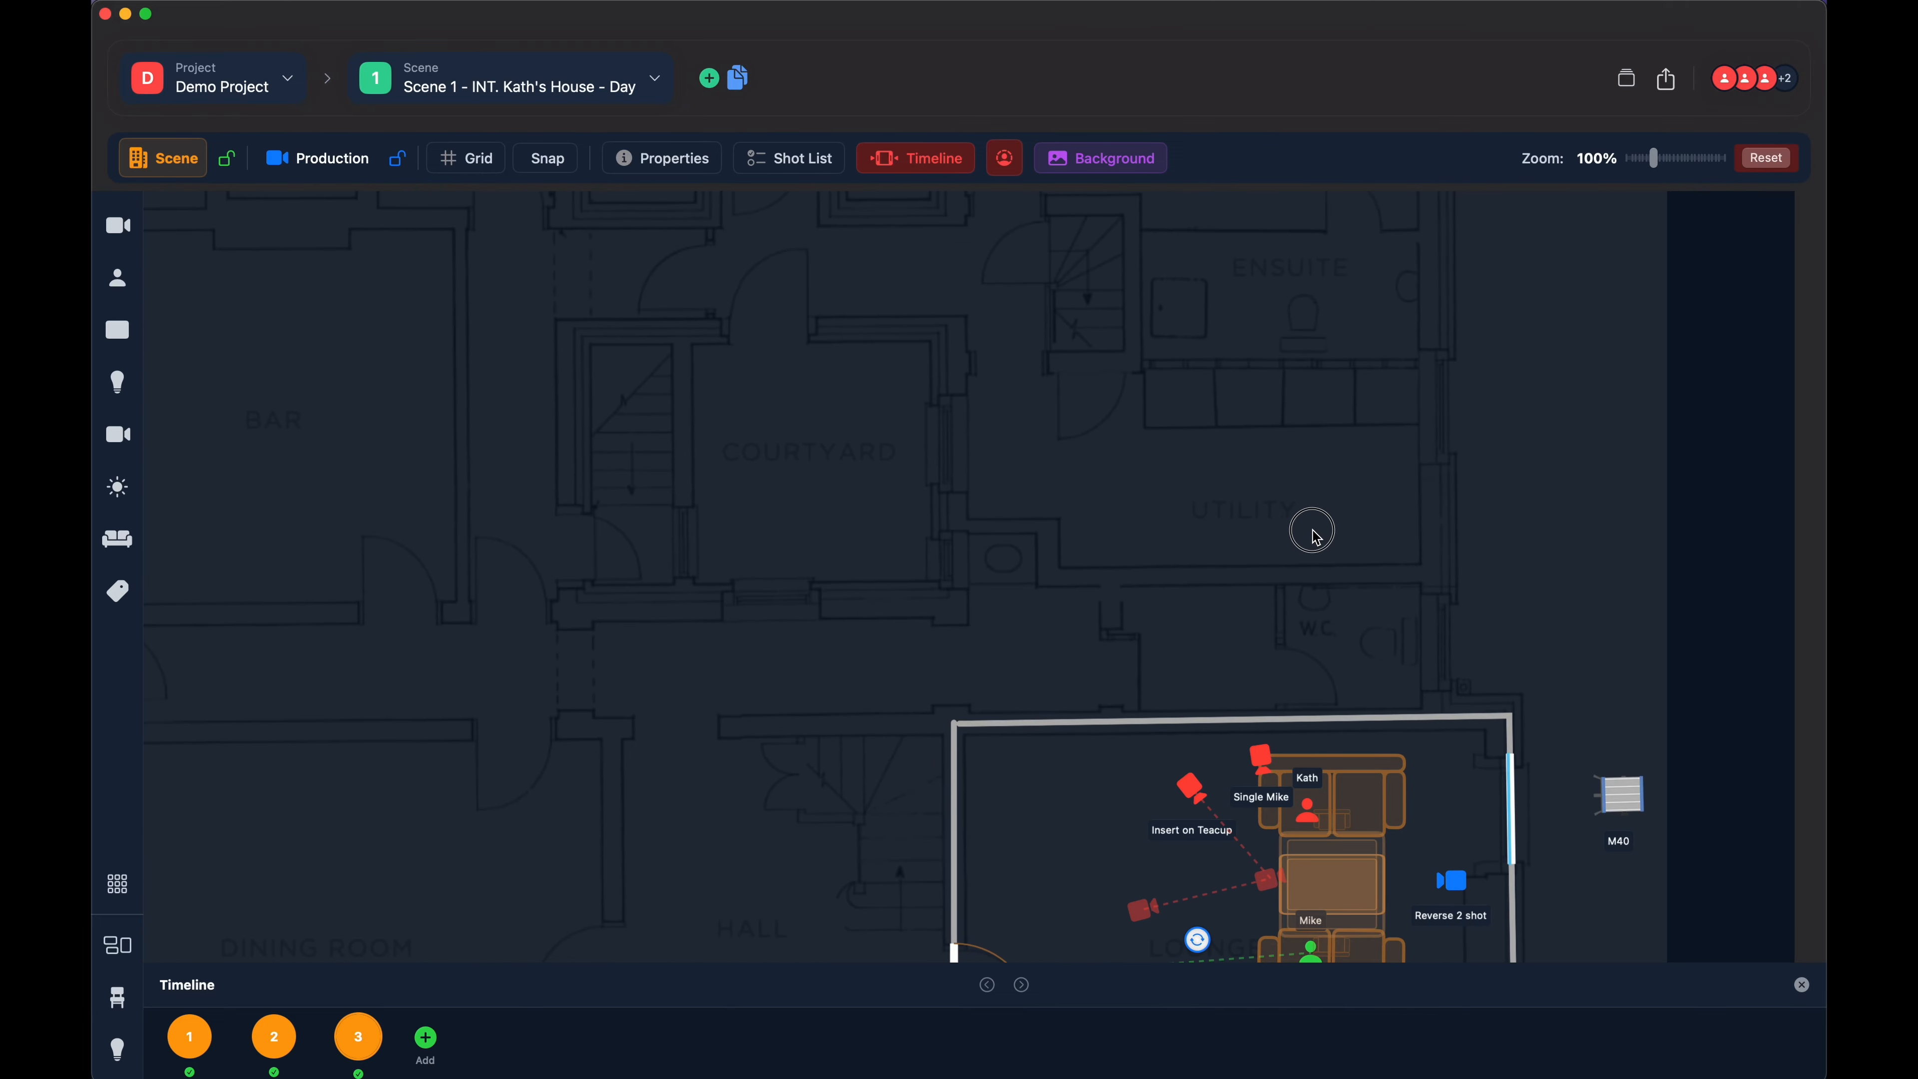
left_click_drag(1314, 532, 1082, 227)
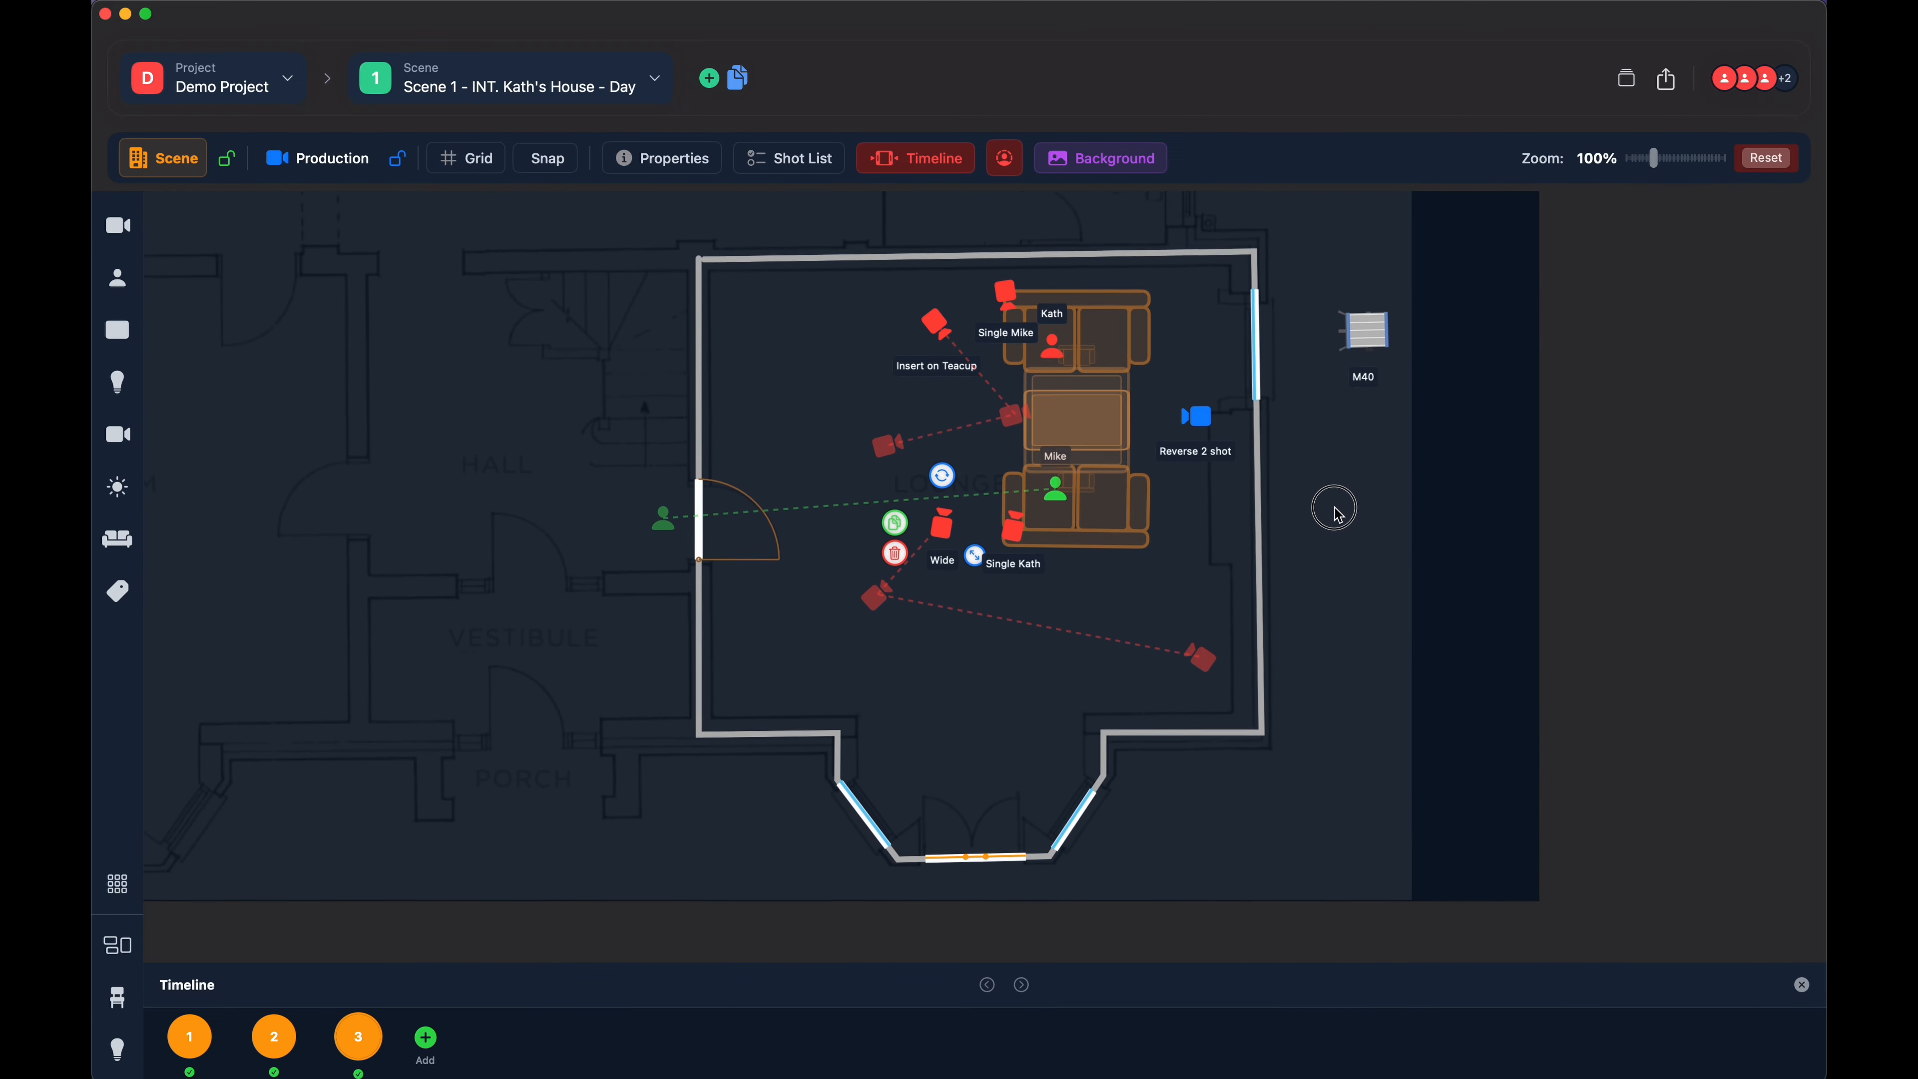
- Remove the background floor plan image from the scene
left_click(1114, 159)
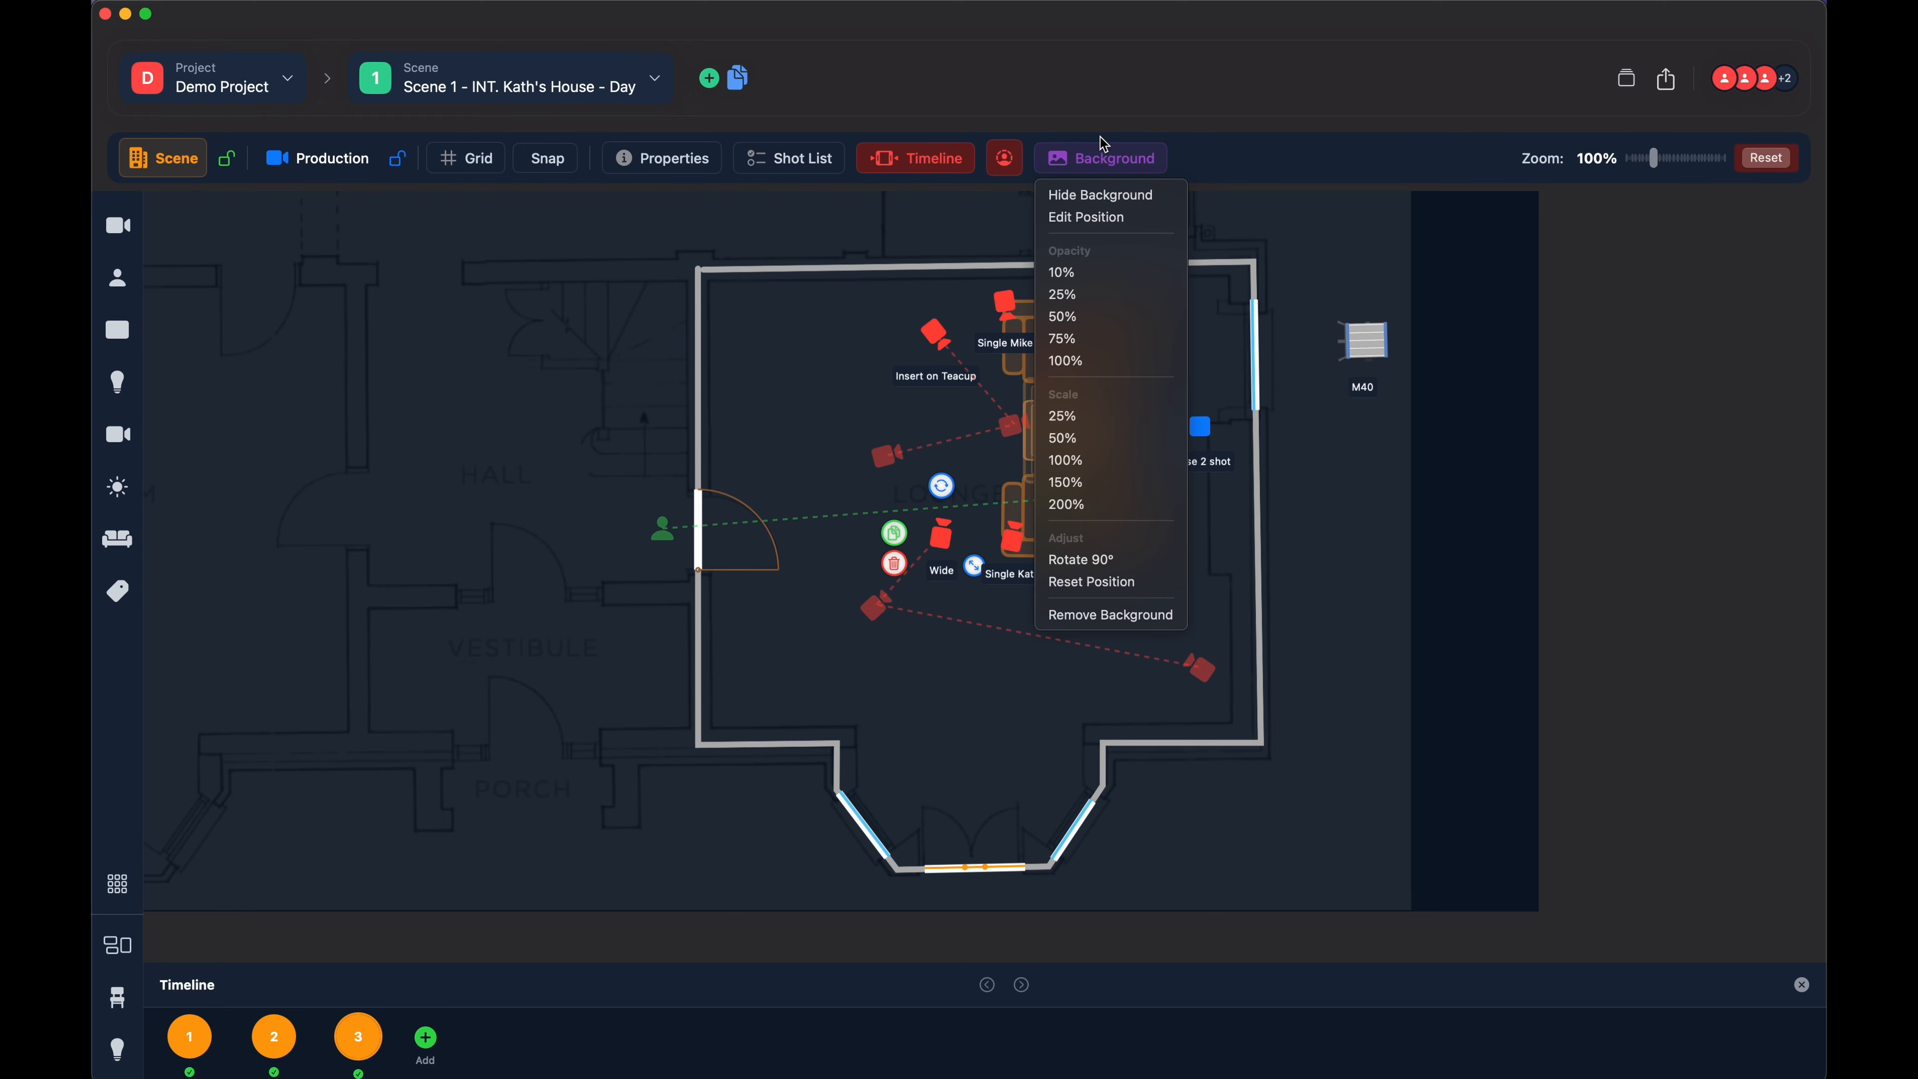
left_click(1104, 145)
left_click(1104, 145)
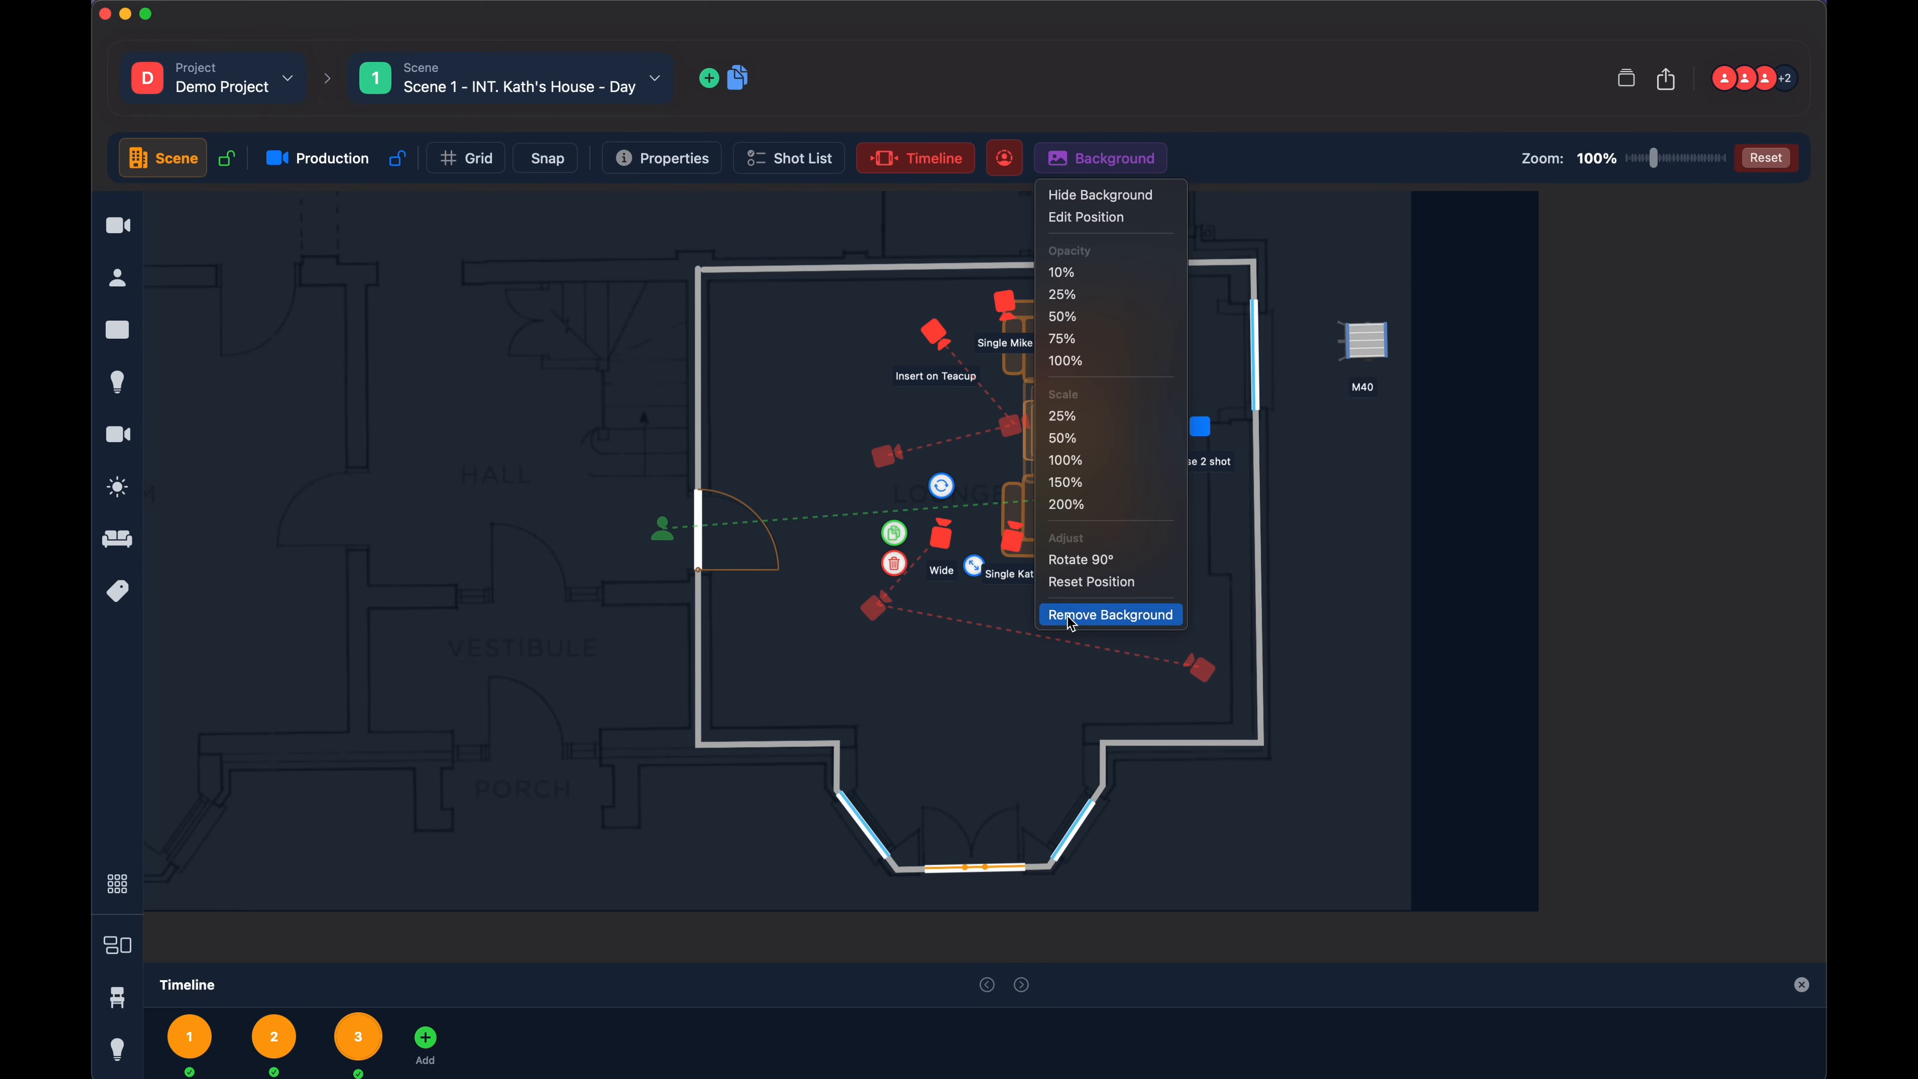
left_click(1108, 617)
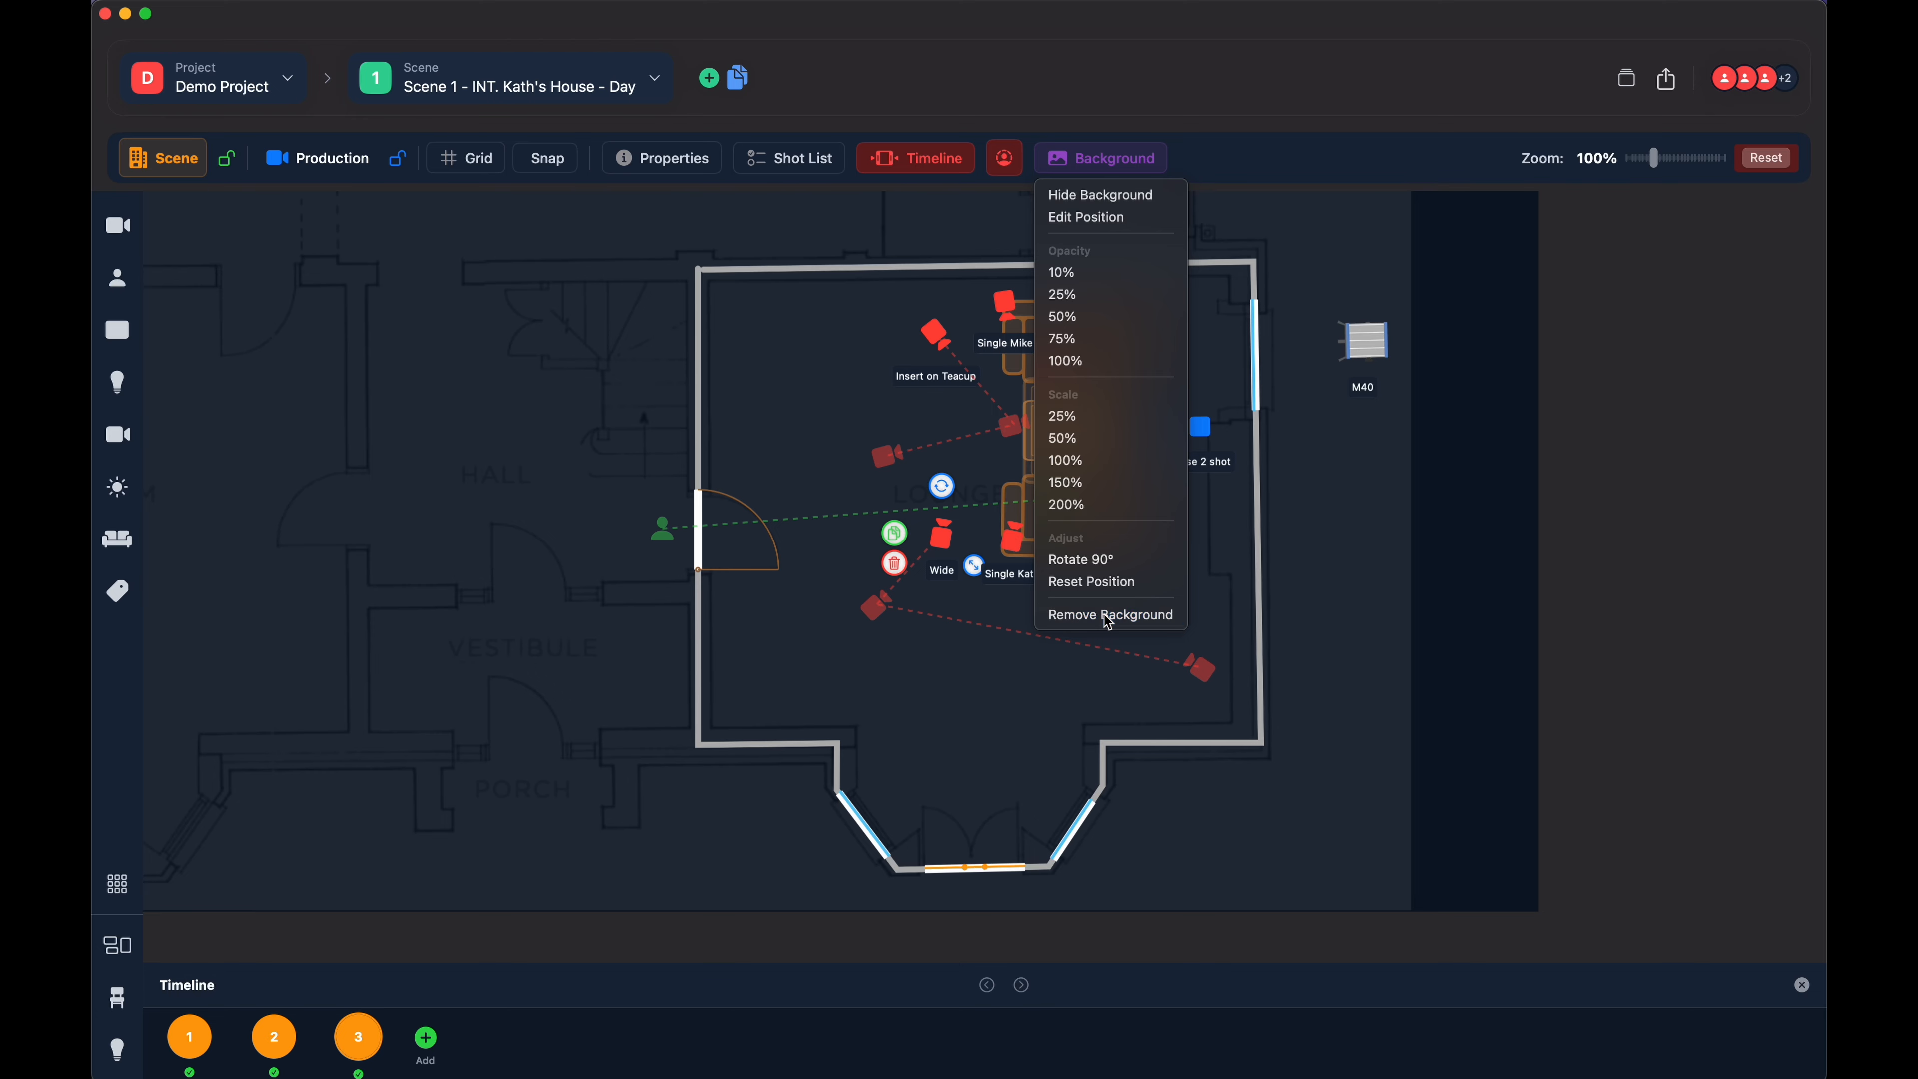
- Upload Floorplan.jpg from the shotpad projects folder as the scene's background
left_click(1098, 169)
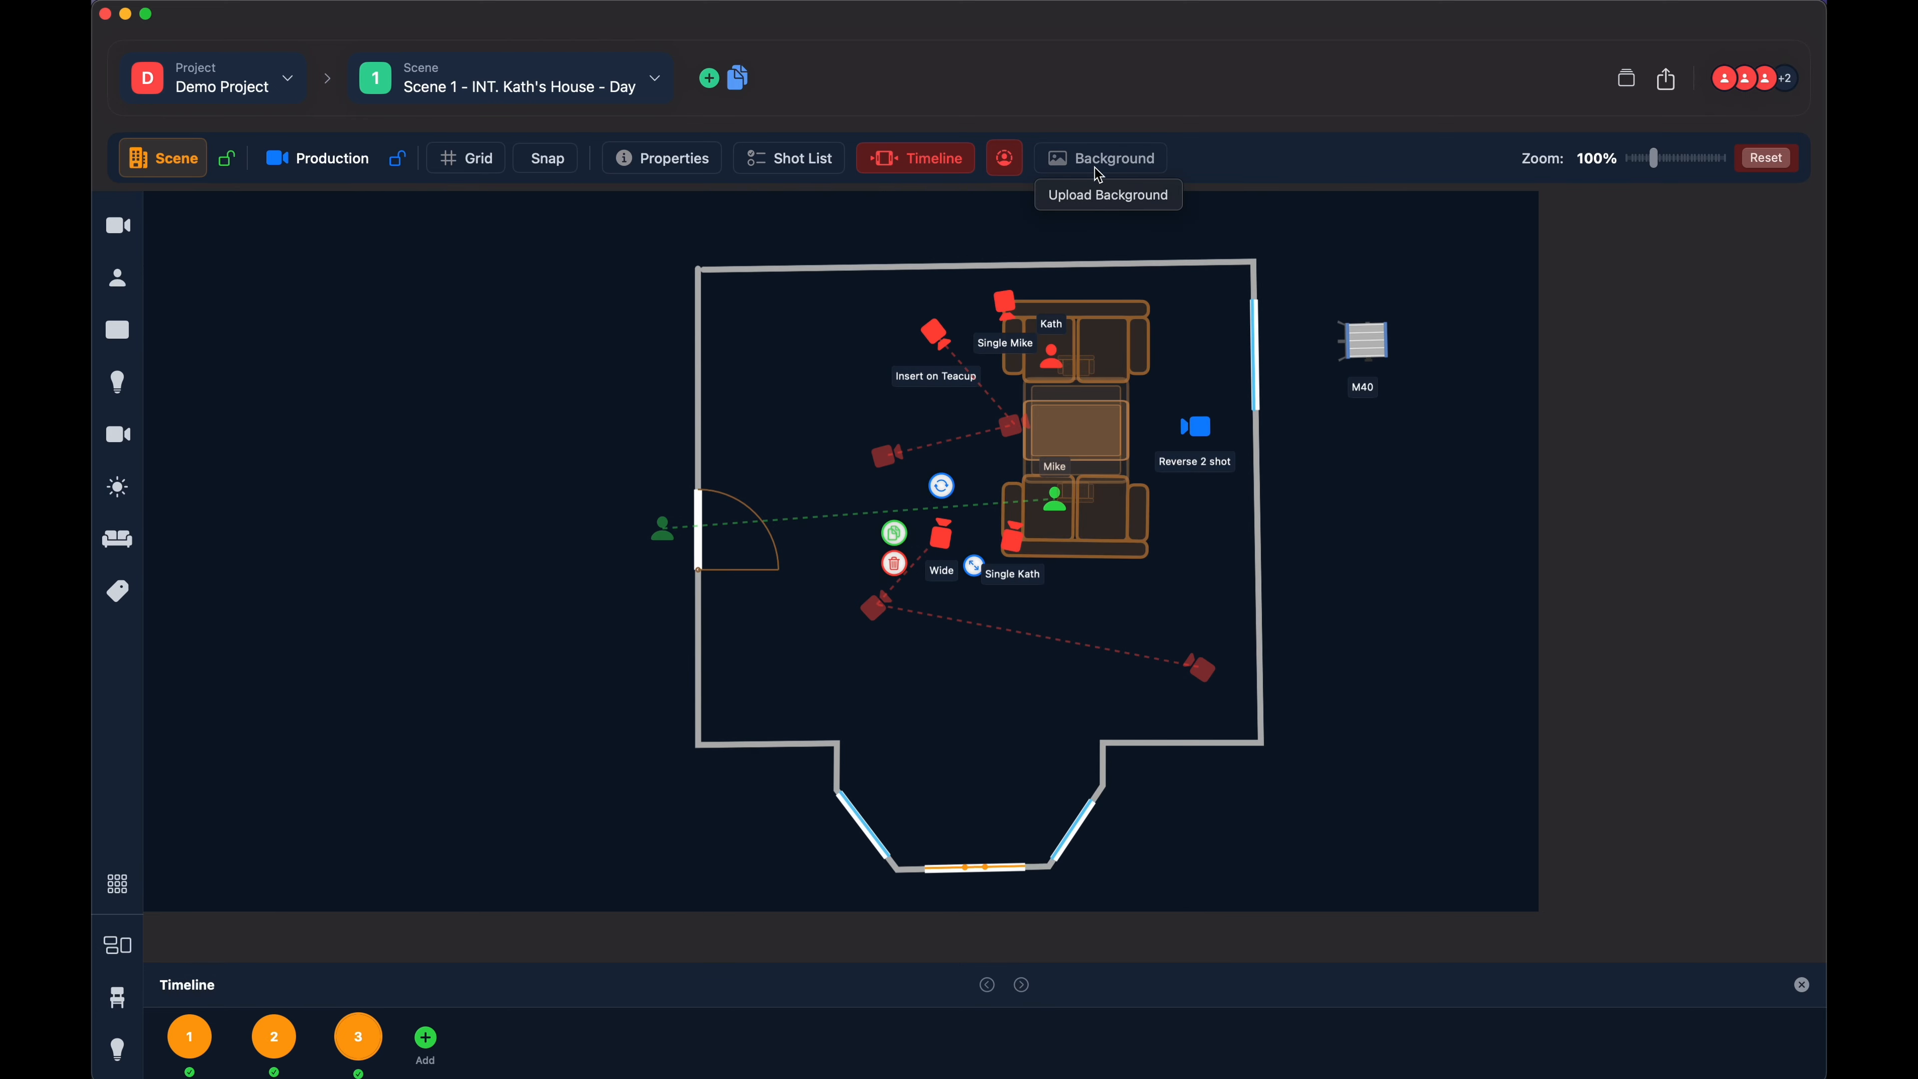
left_click(1102, 198)
left_click(787, 321)
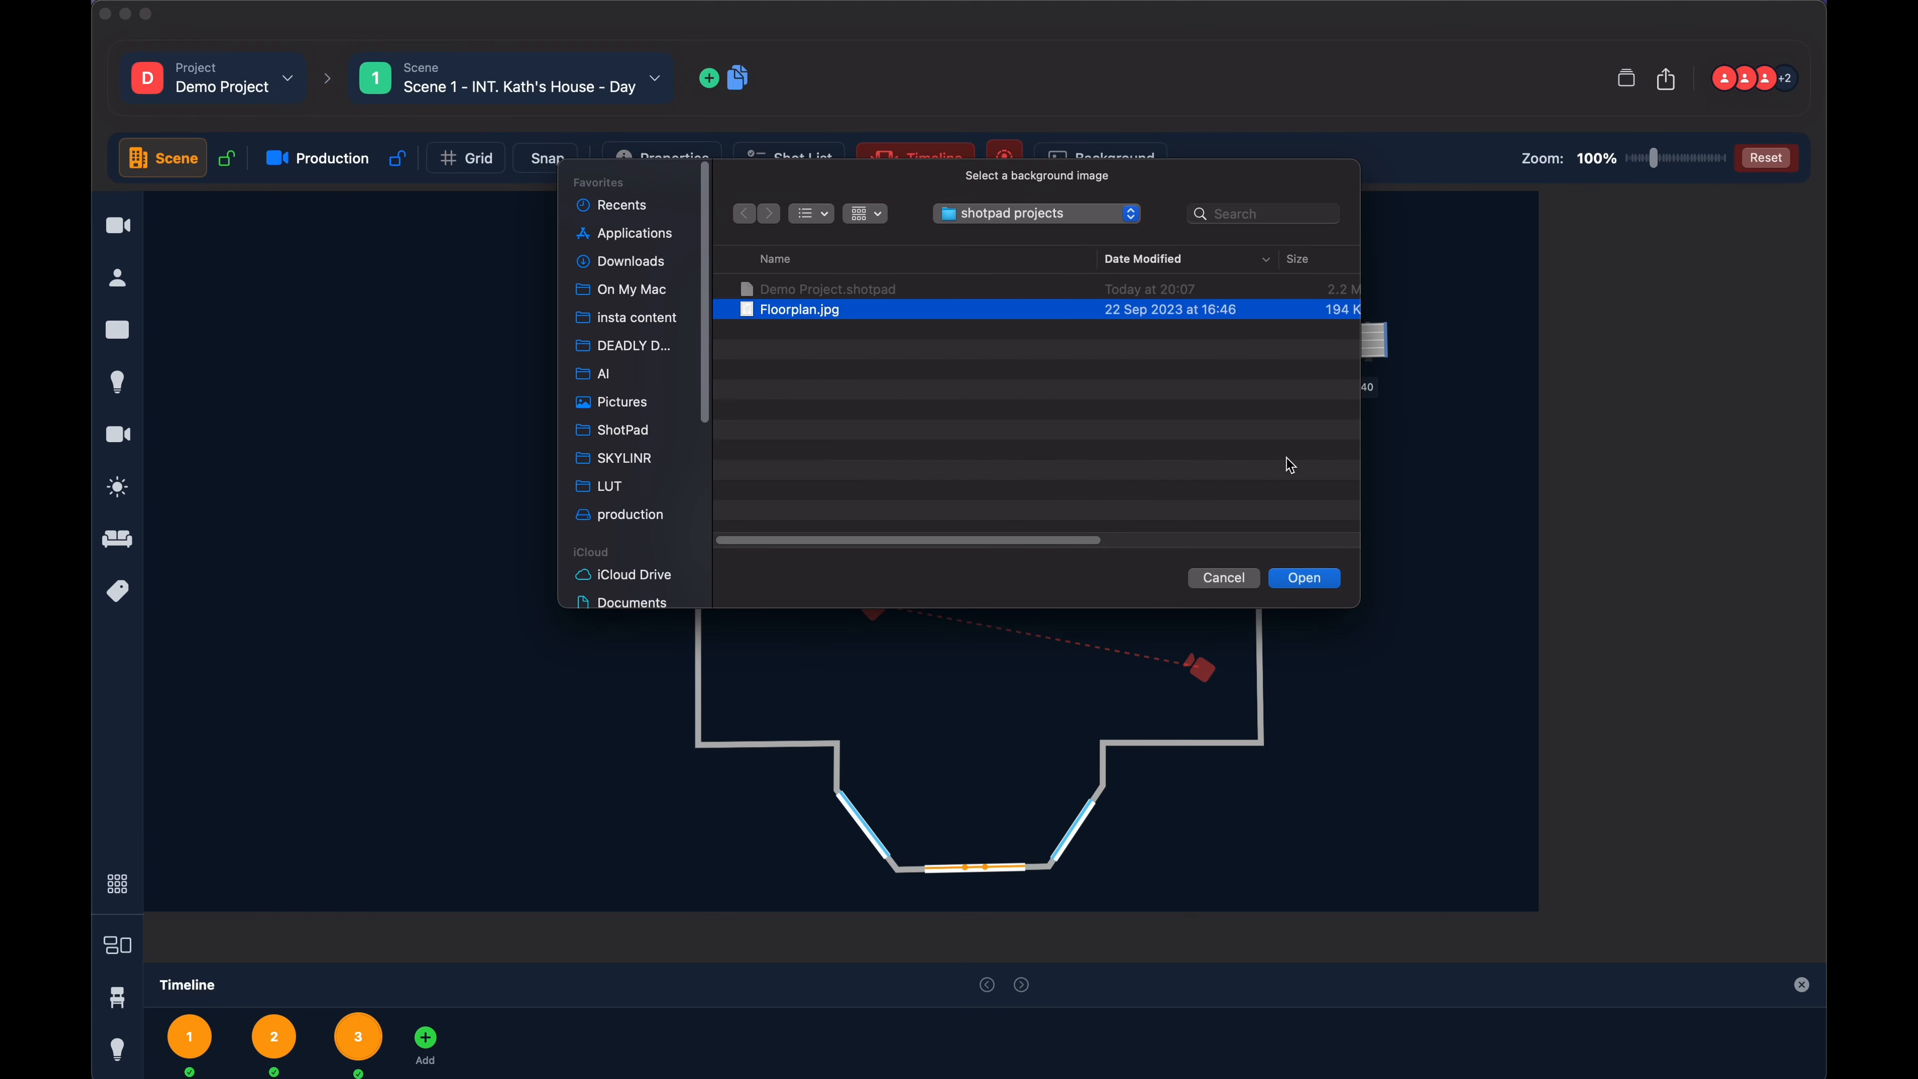
left_click(1306, 580)
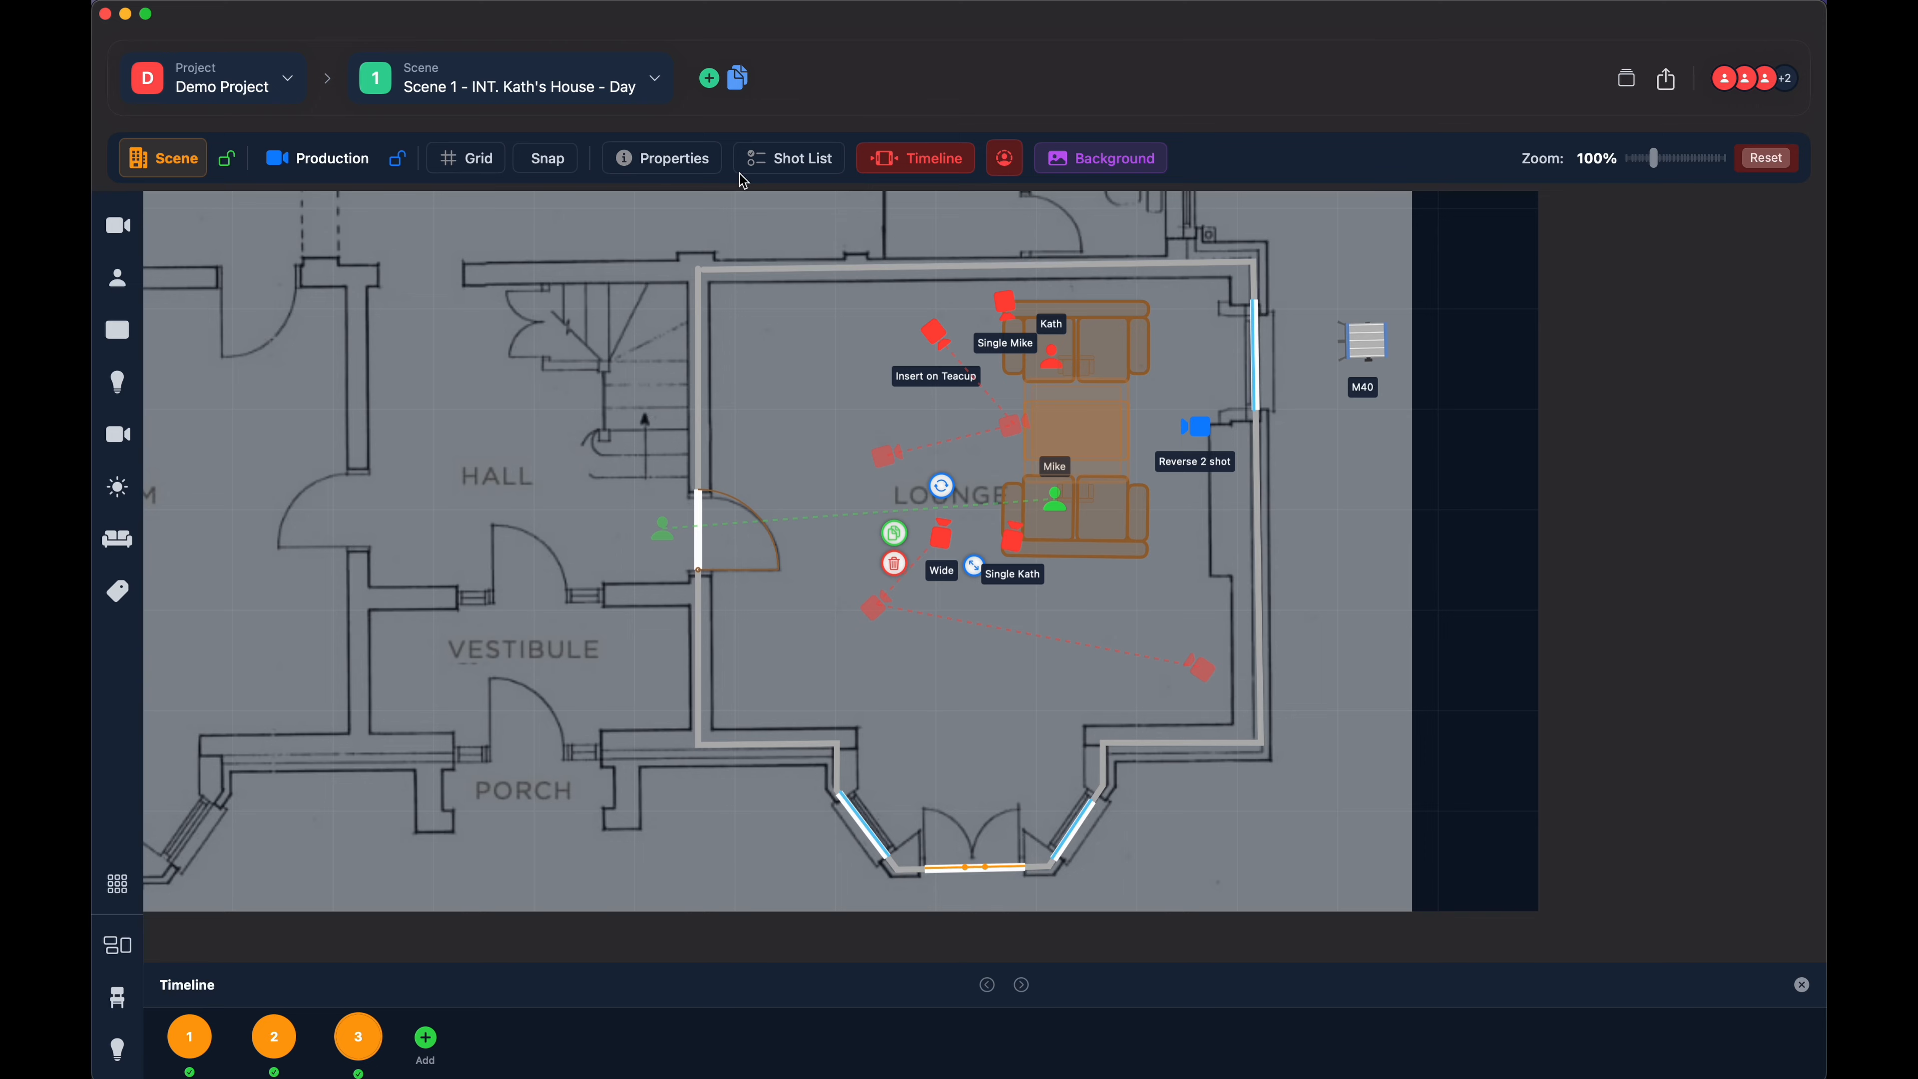
- Turn on position editing for the background image and shift the floor plan slightly by its handle near the courtyard
left_click(1073, 161)
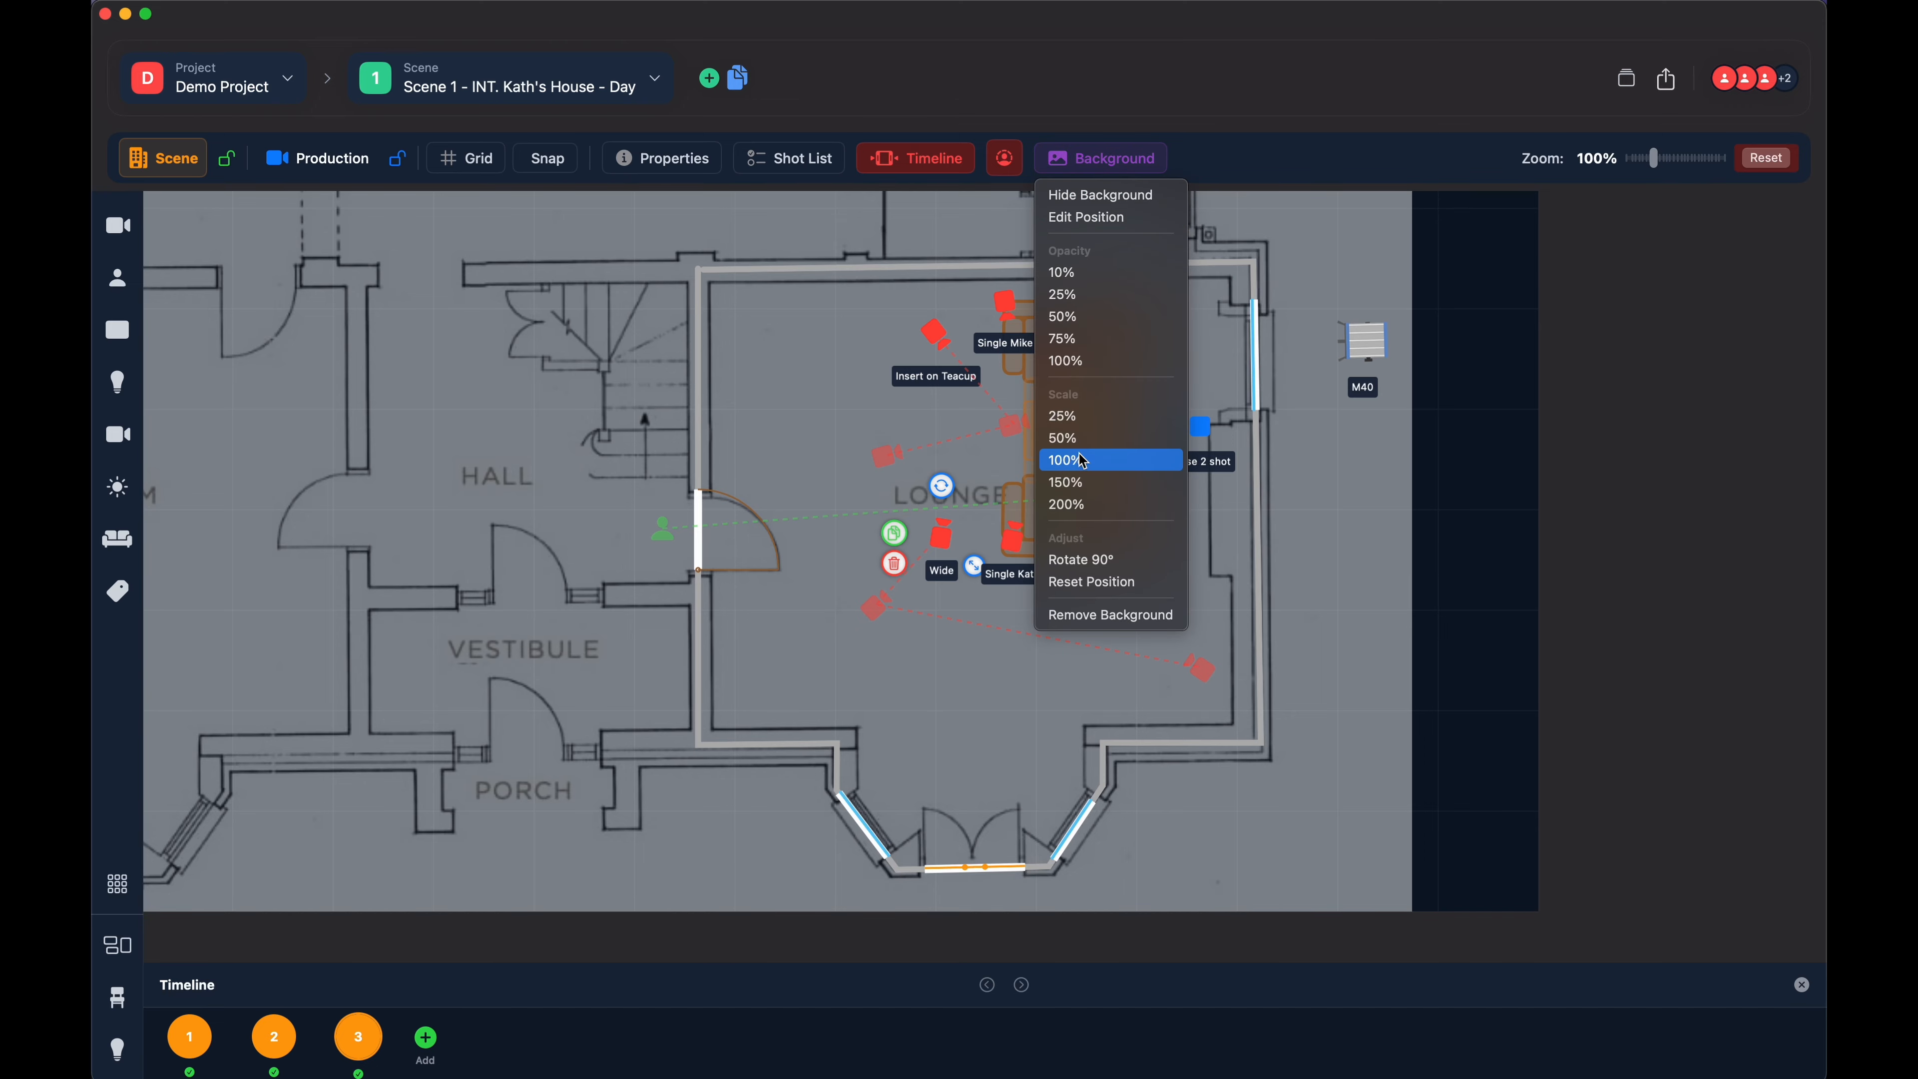
left_click(1095, 221)
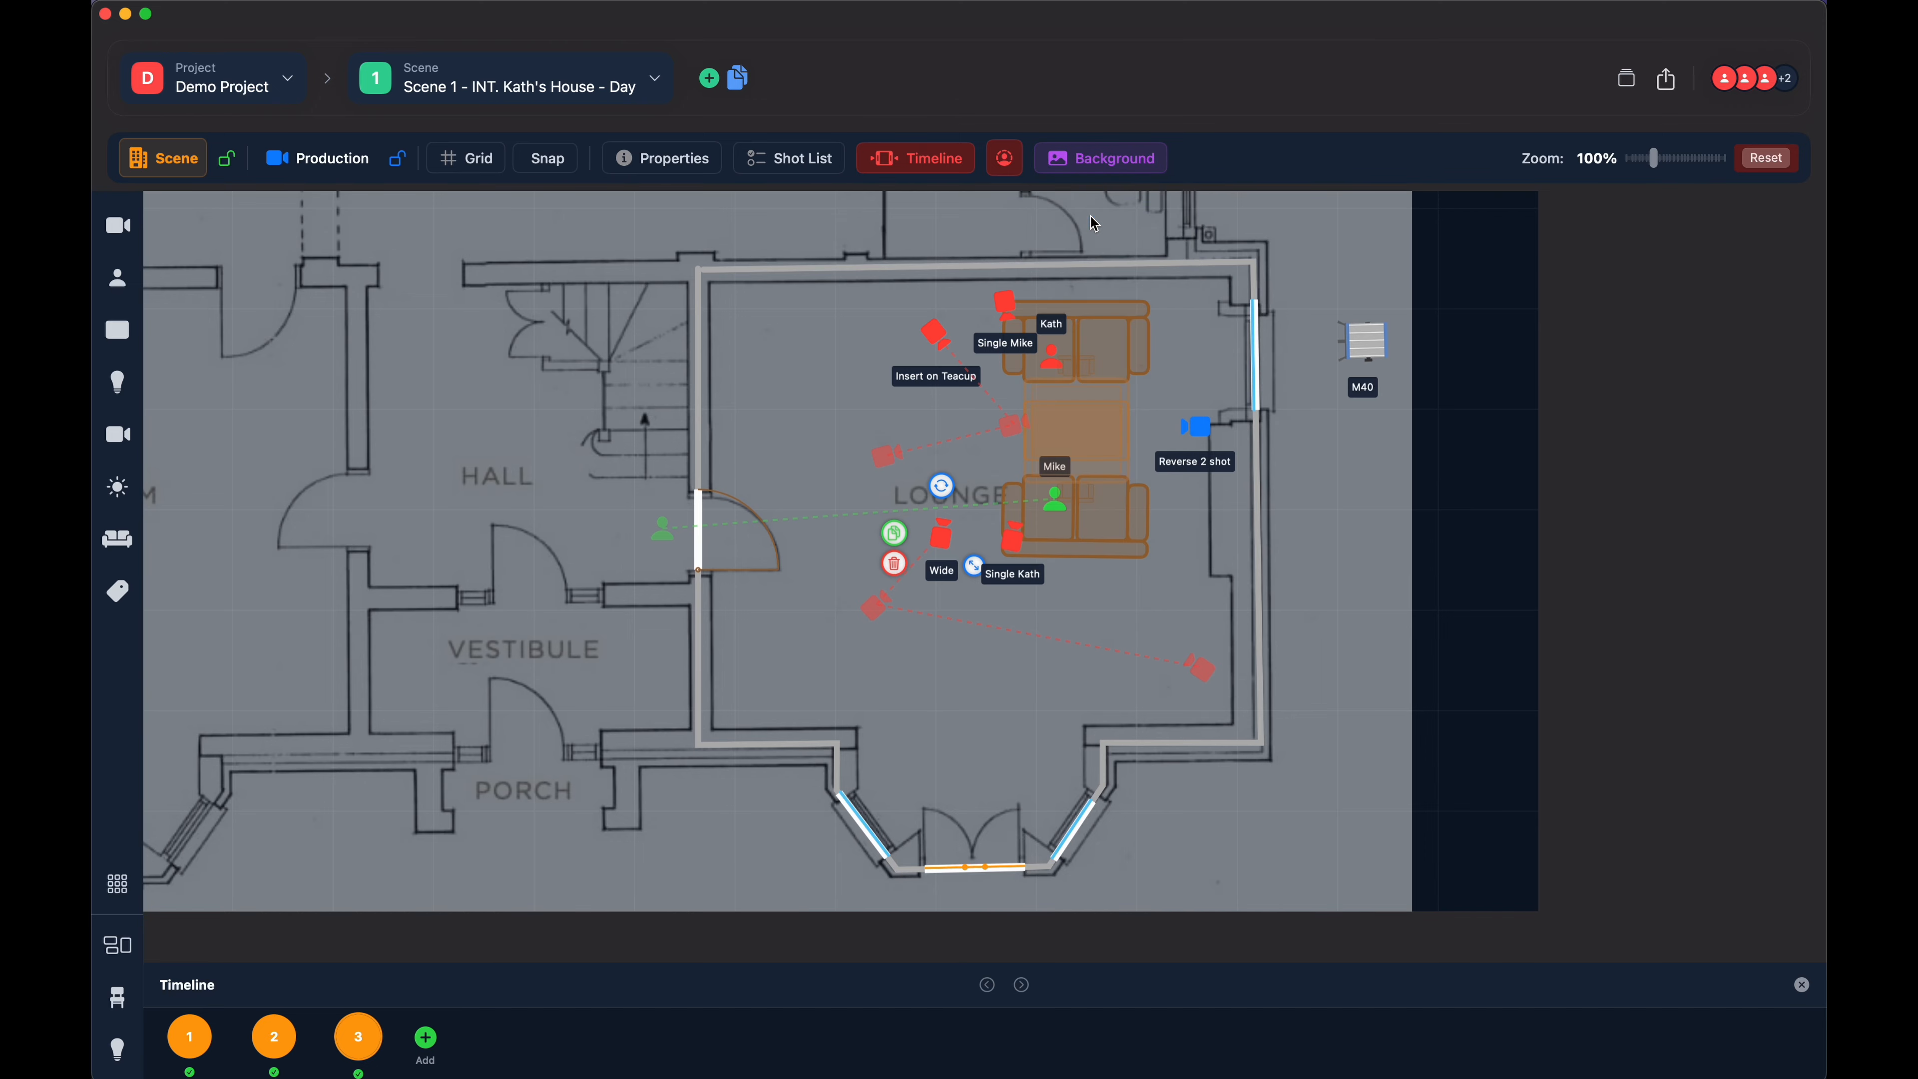
left_click_drag(464, 373, 773, 695)
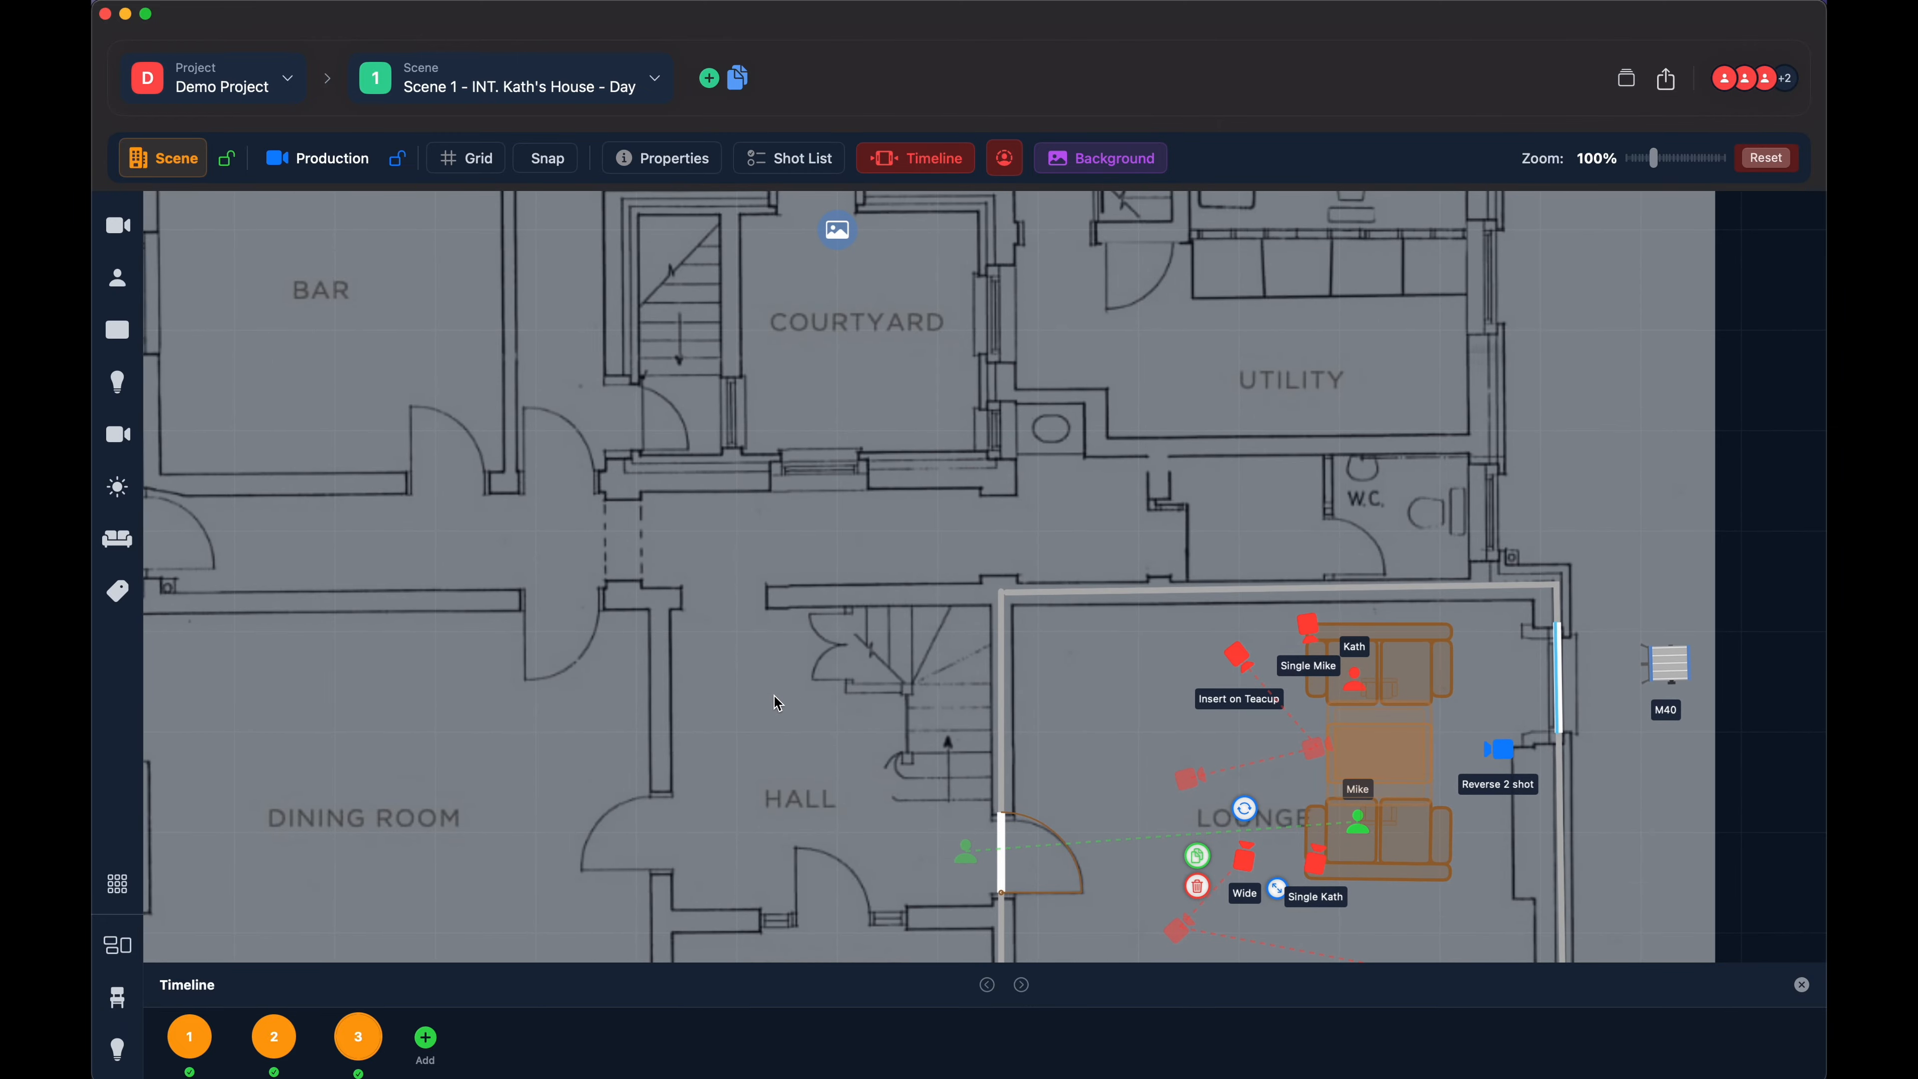
left_click_drag(835, 476, 825, 551)
mouse_move(801, 419)
left_mouse_down()
mouse_move(852, 459)
mouse_move(808, 406)
mouse_move(786, 416)
left_mouse_up()
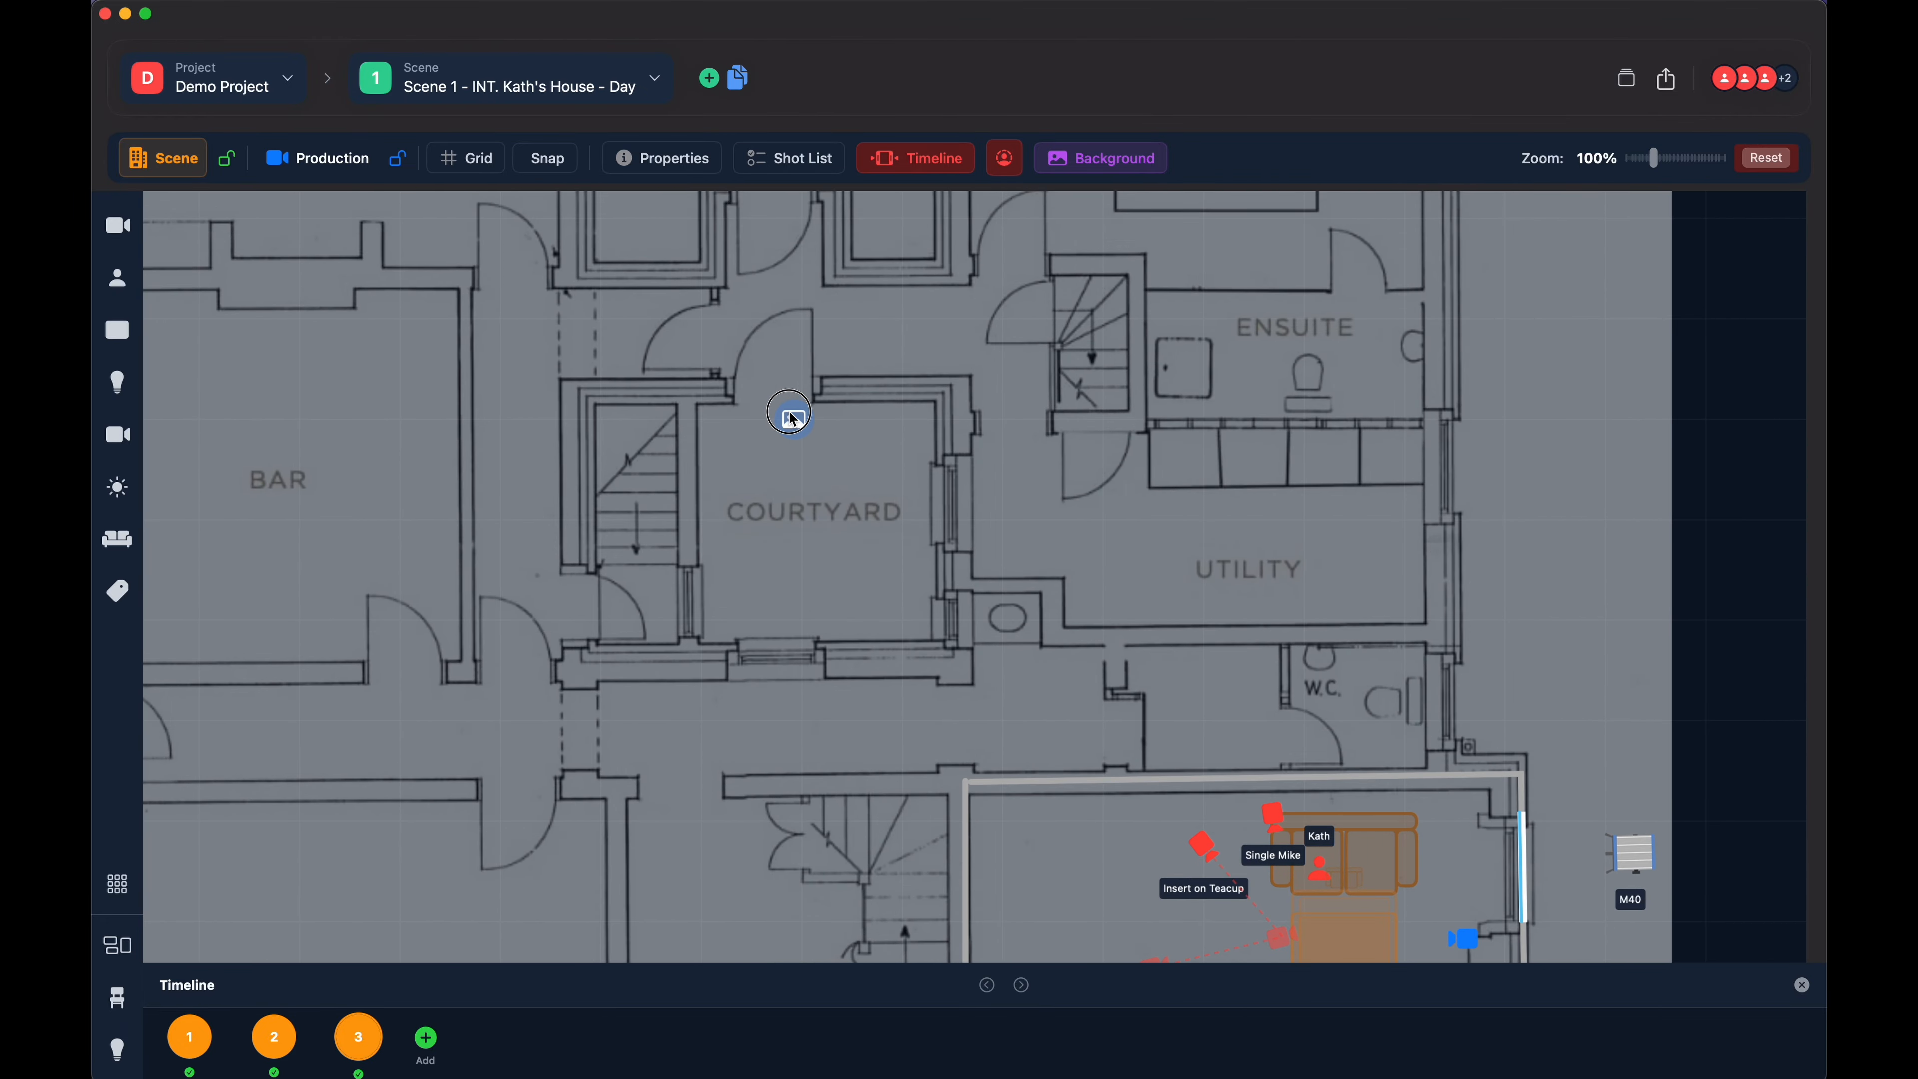
- Line the background floor plan up with the drawn lounge walls, working at 65% zoom
left_click_drag(1617, 506, 1588, 117)
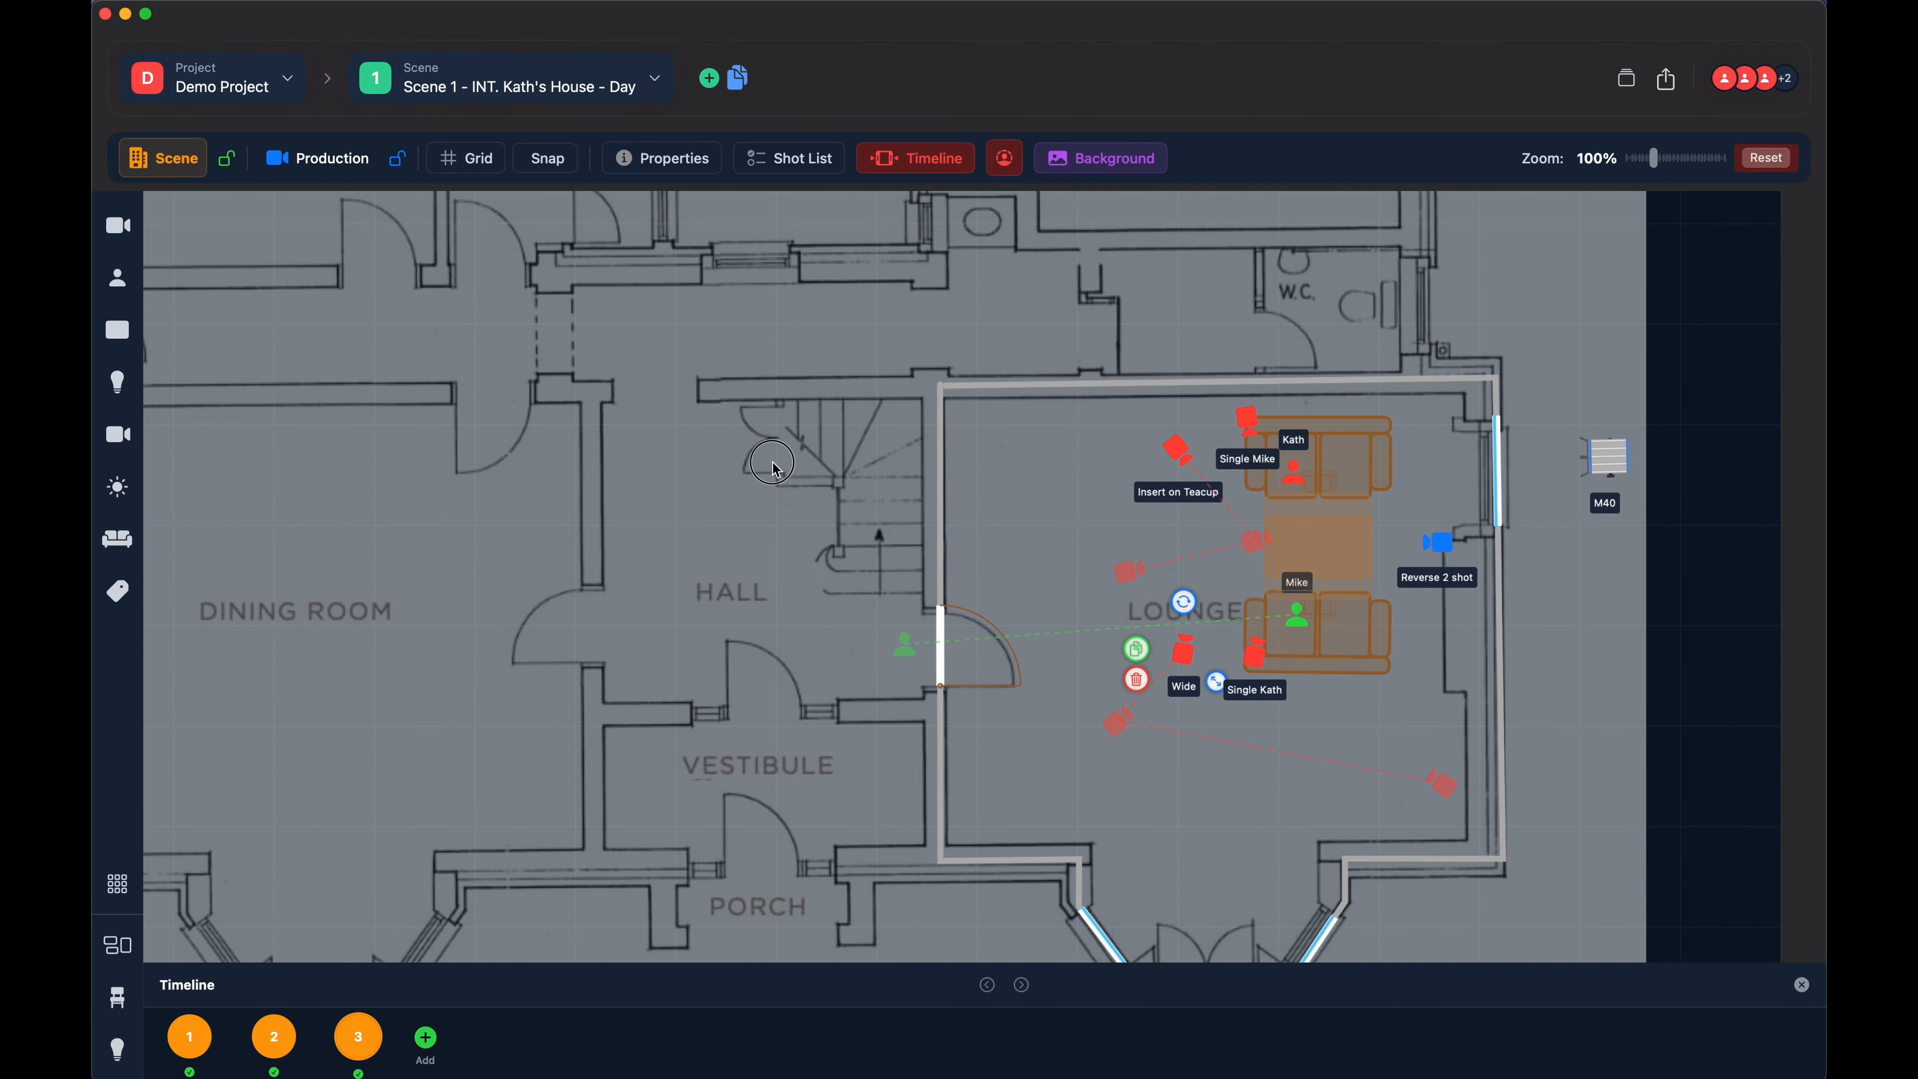
left_click_drag(770, 461, 788, 412)
left_click_drag(1667, 160, 1648, 166)
left_click_drag(1038, 266, 1066, 325)
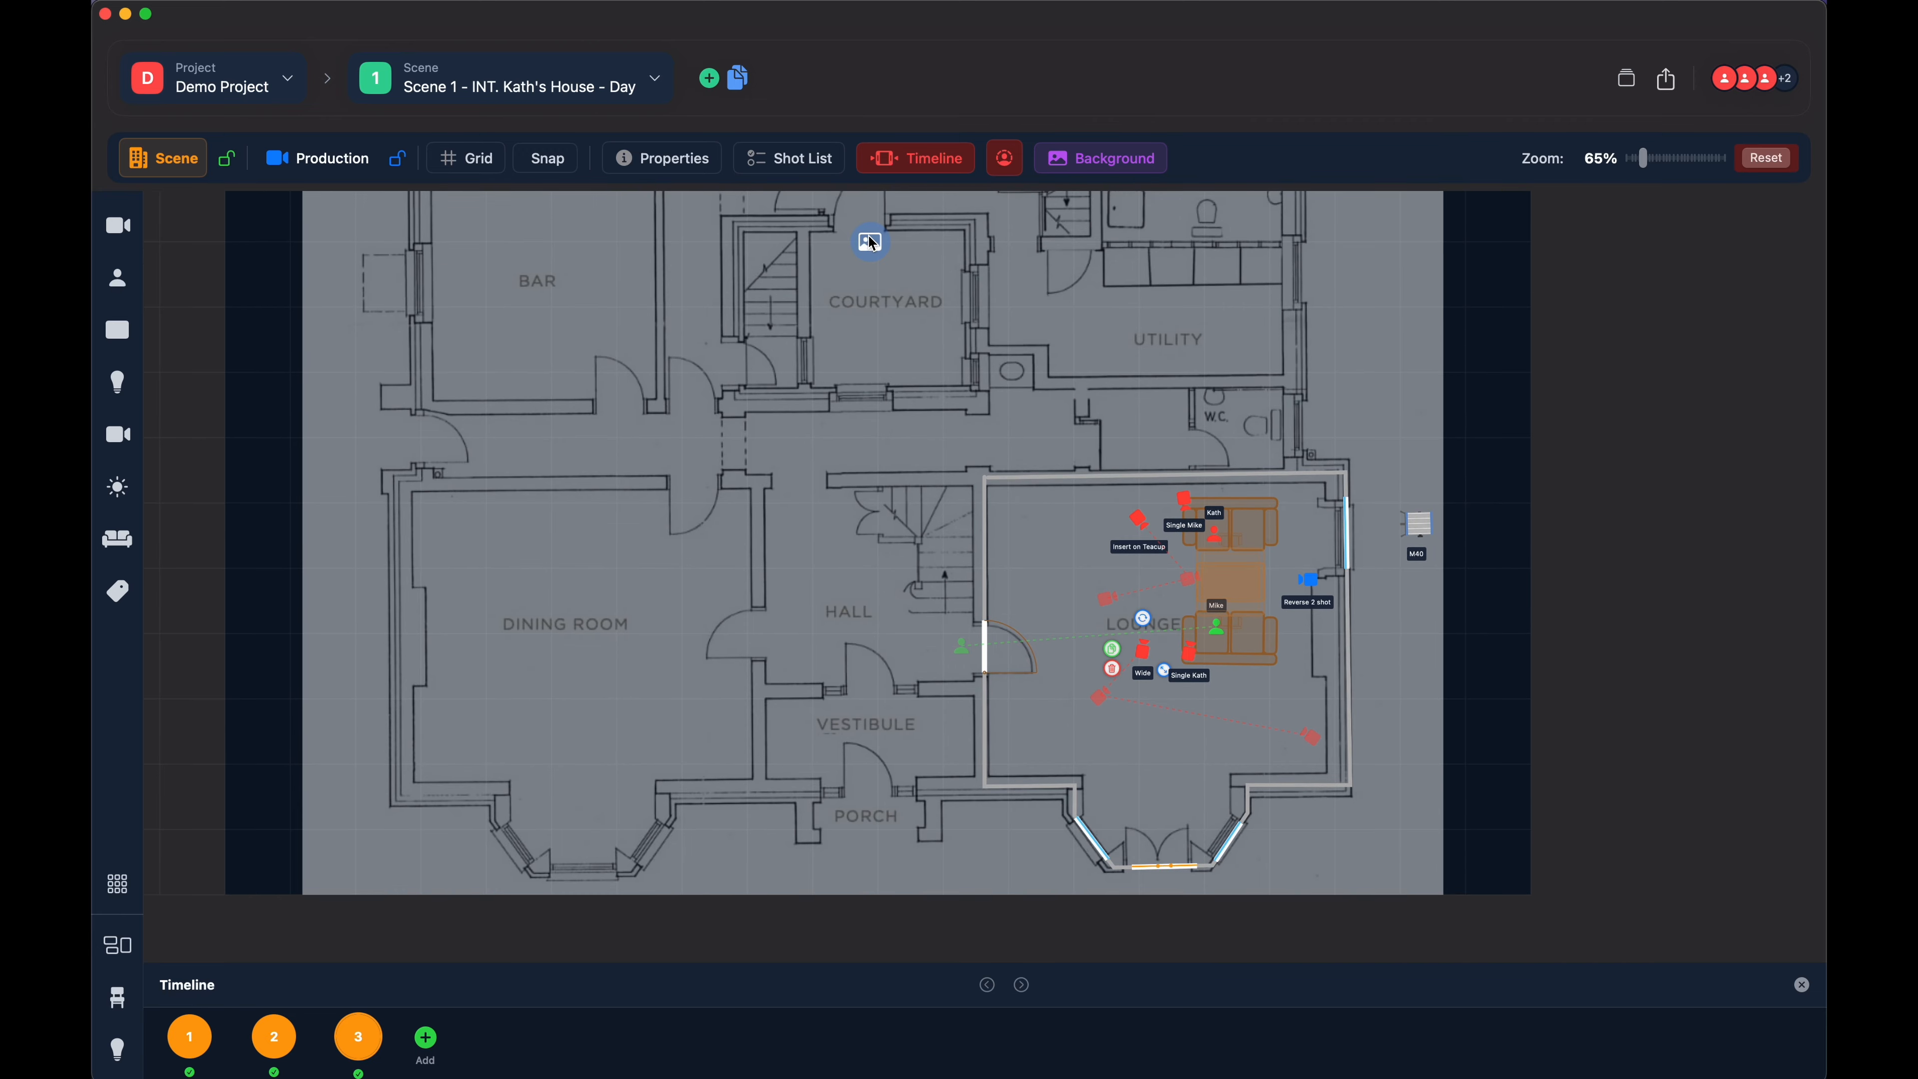
left_click_drag(872, 243, 878, 250)
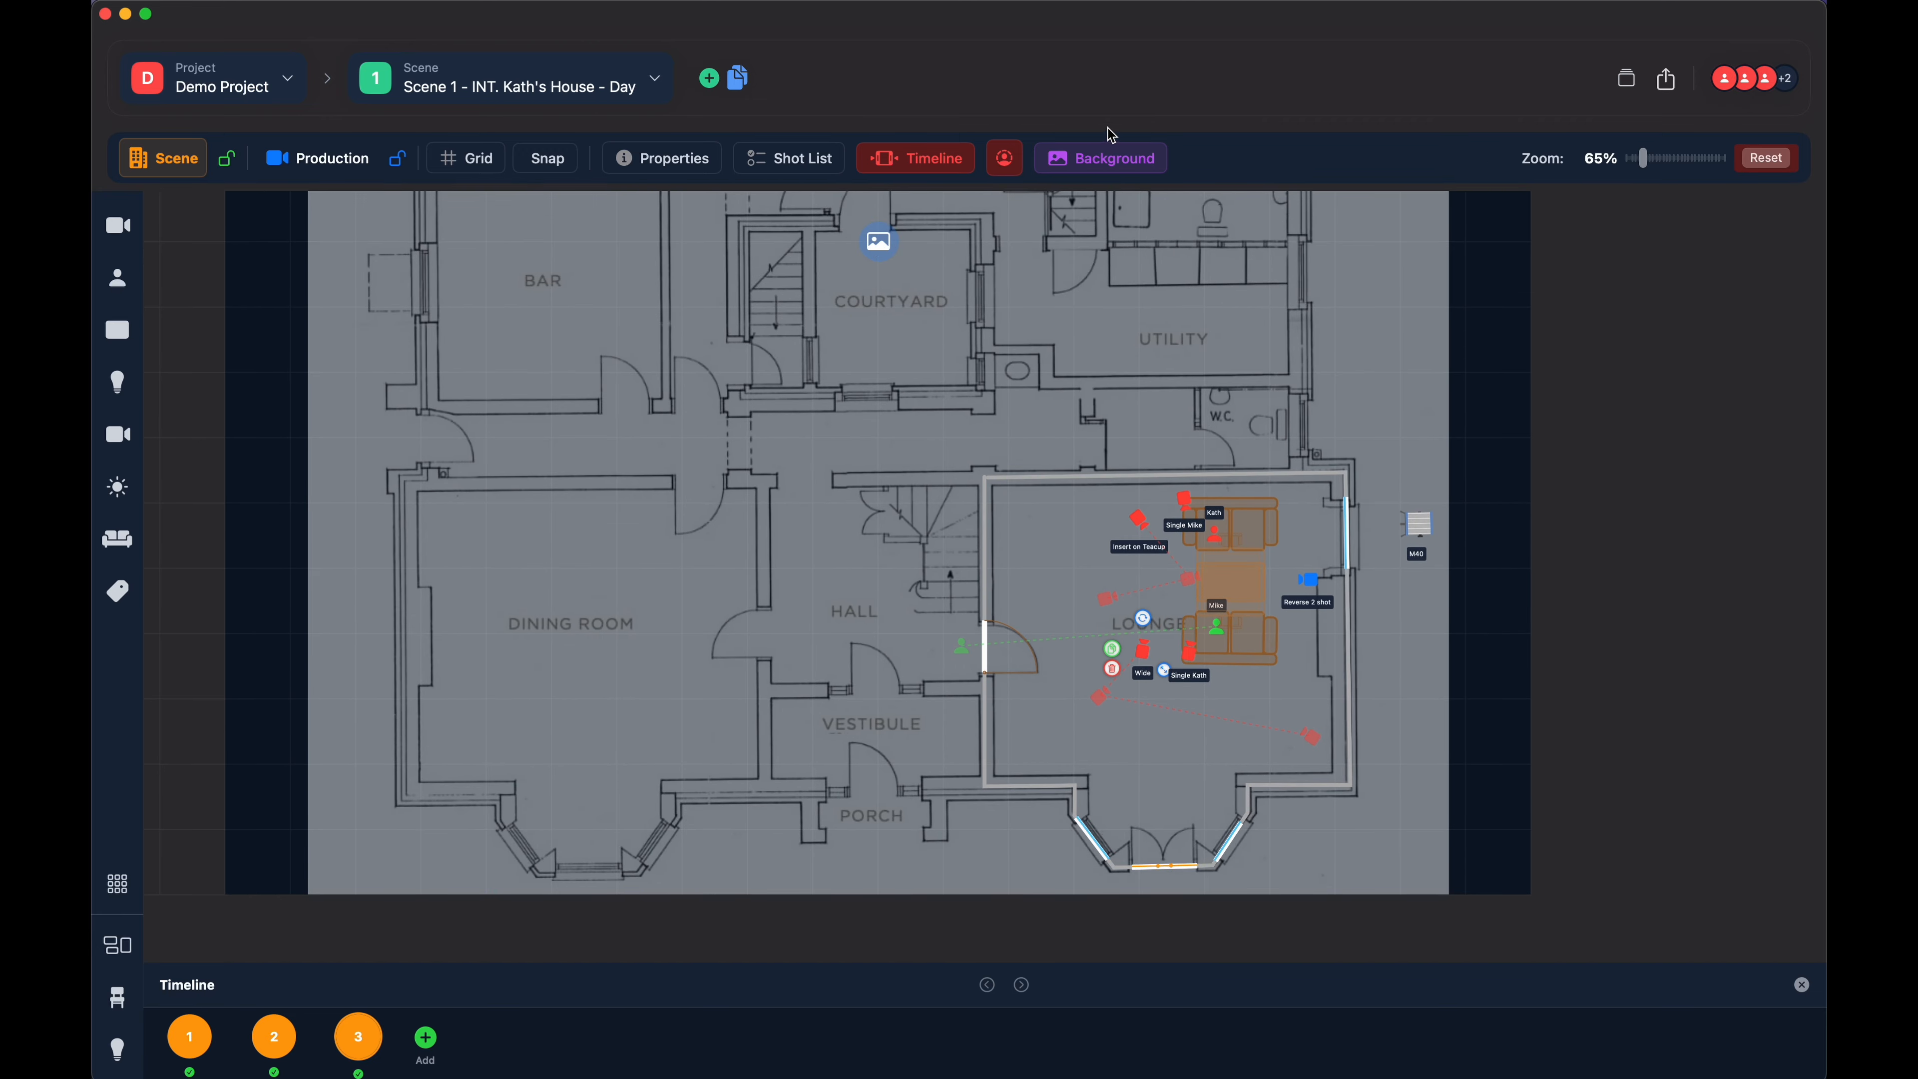
- Set the background opacity to 10%, then change it to 50%
left_click(1104, 158)
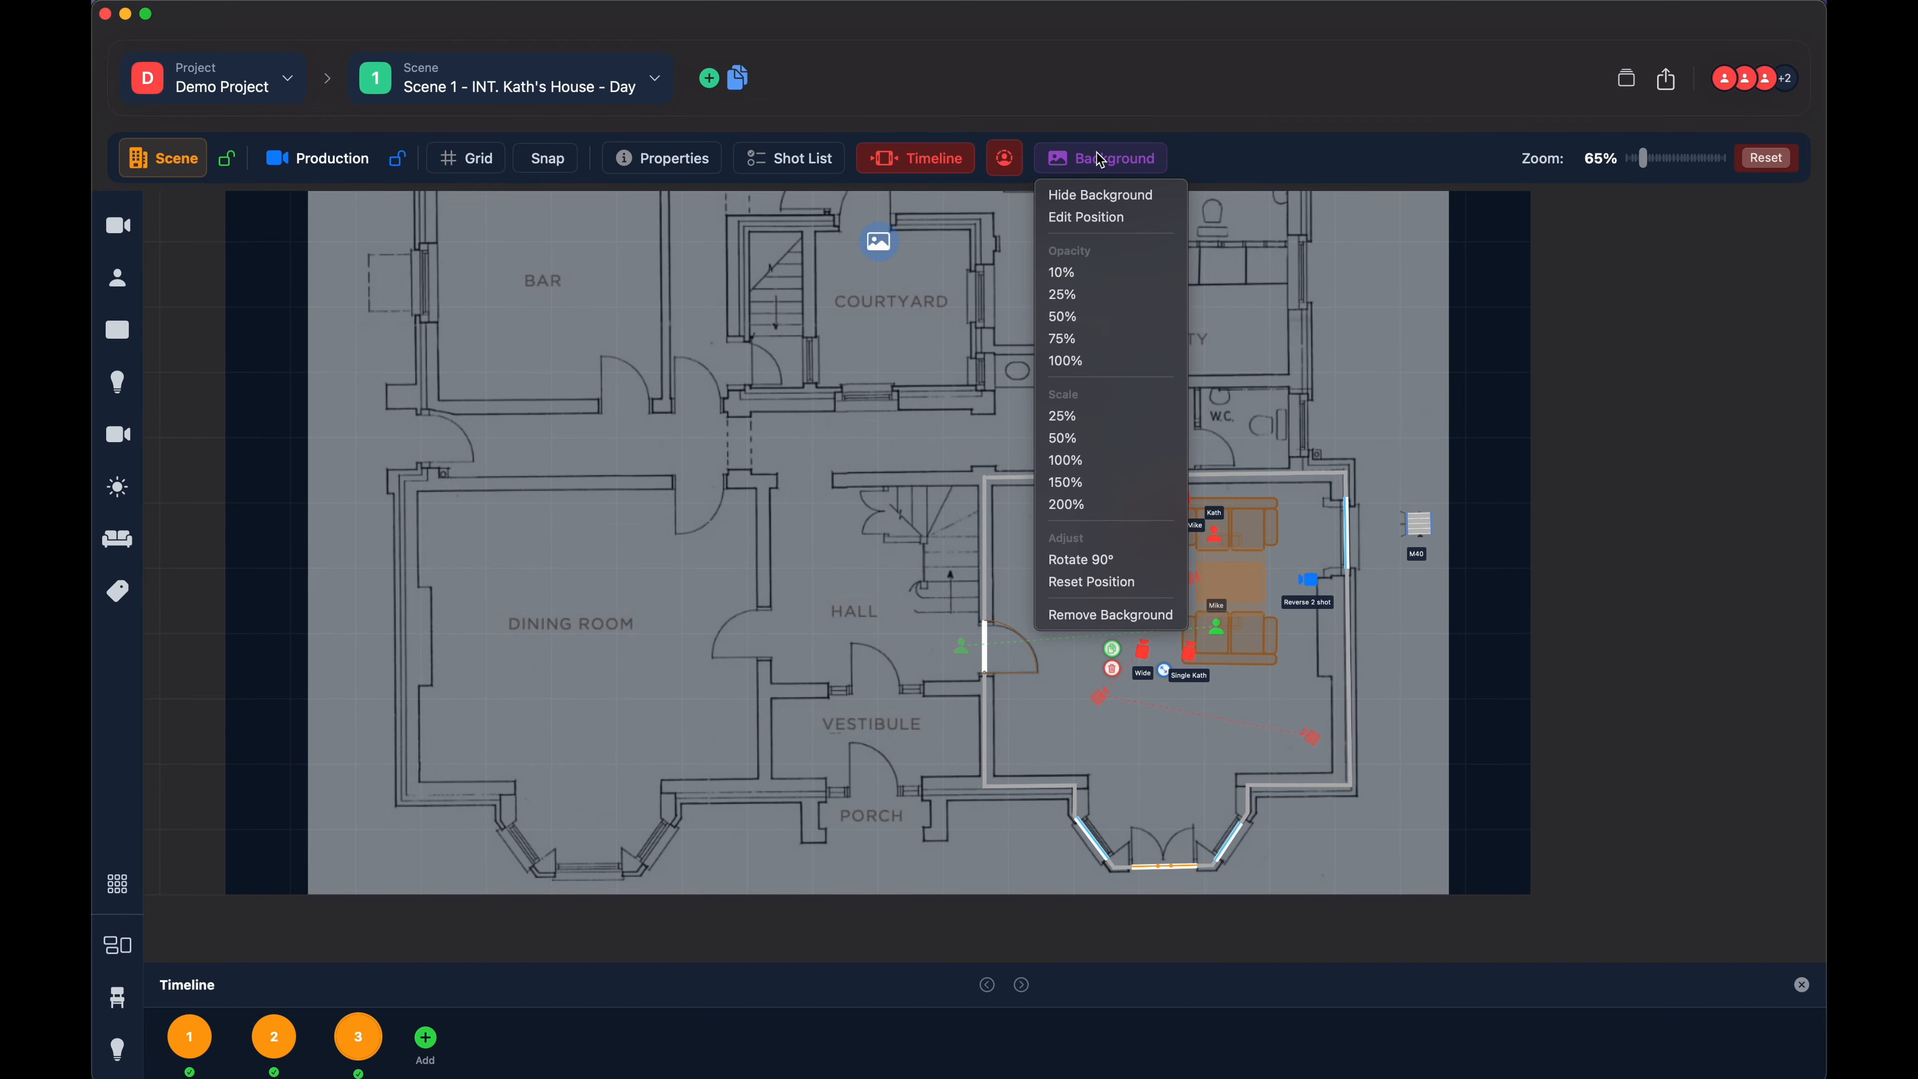
left_click(1079, 280)
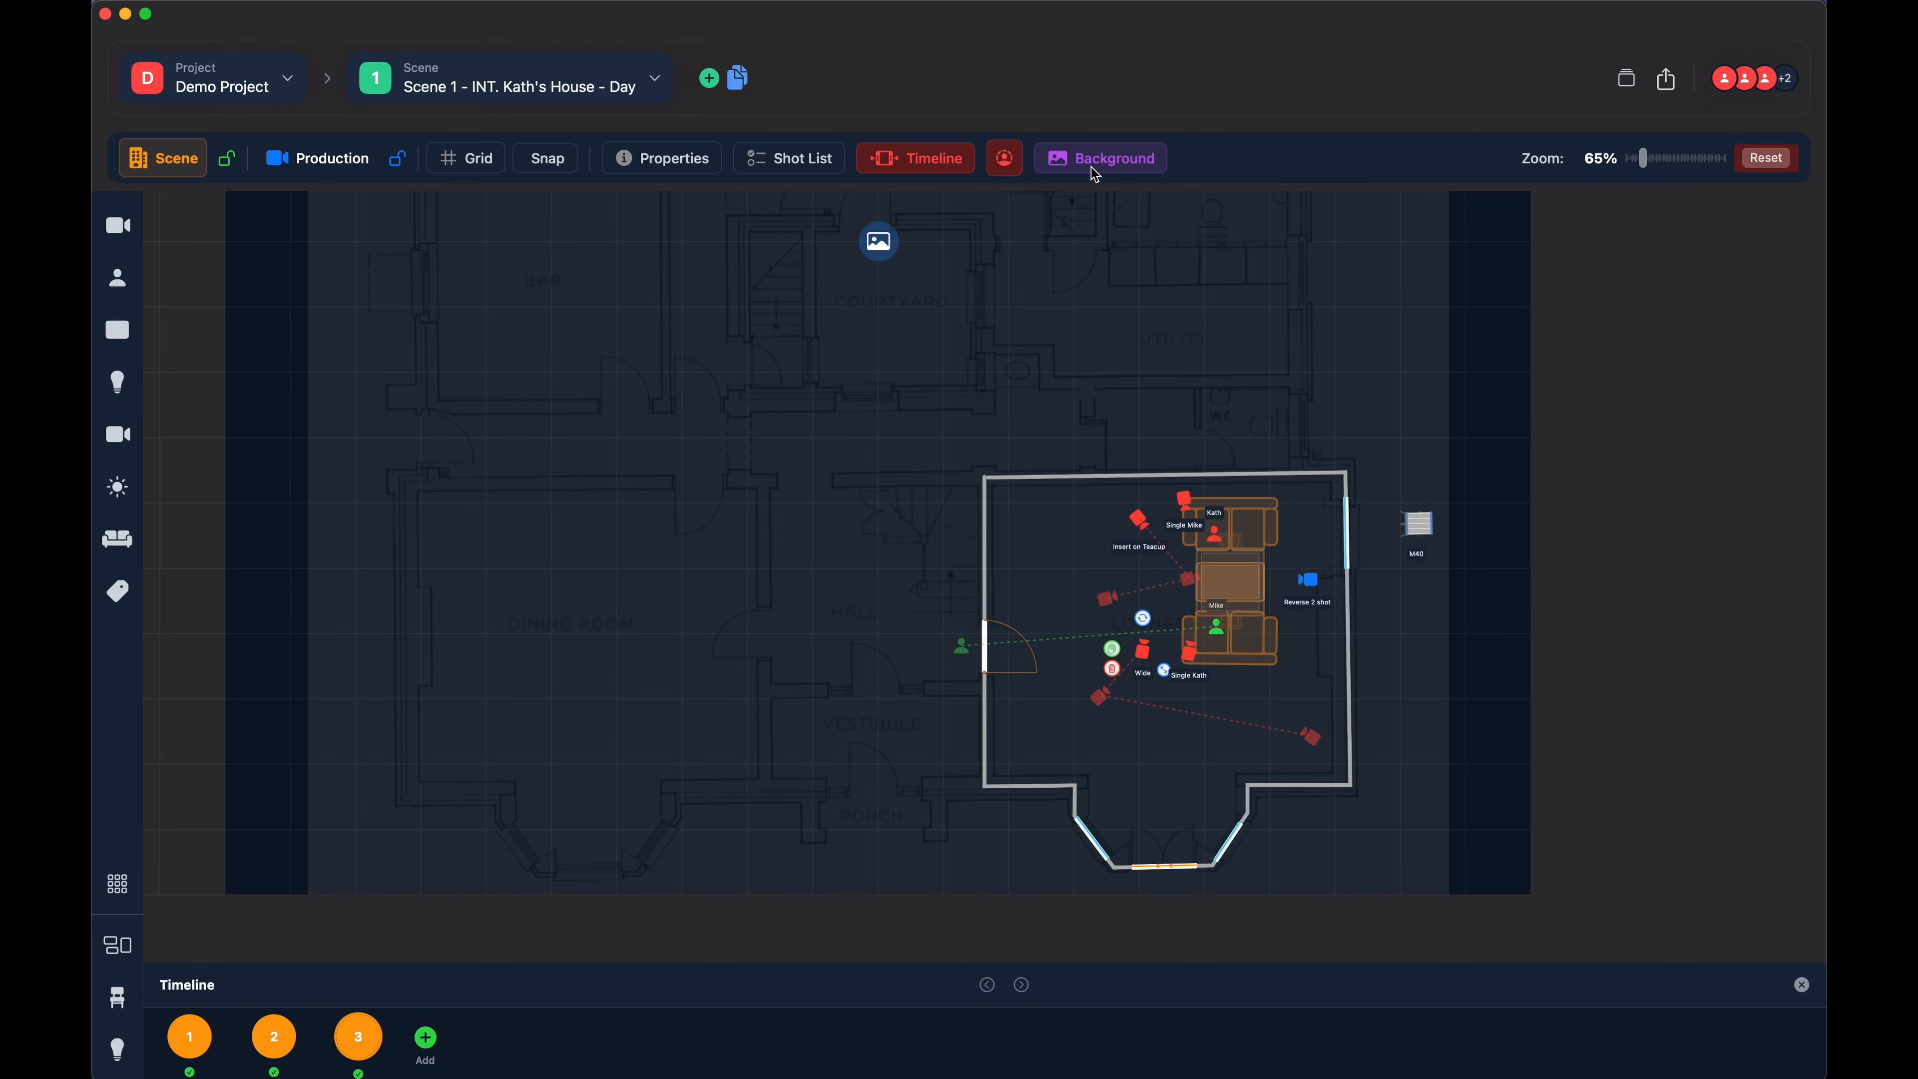
left_click(1095, 161)
left_click(1066, 325)
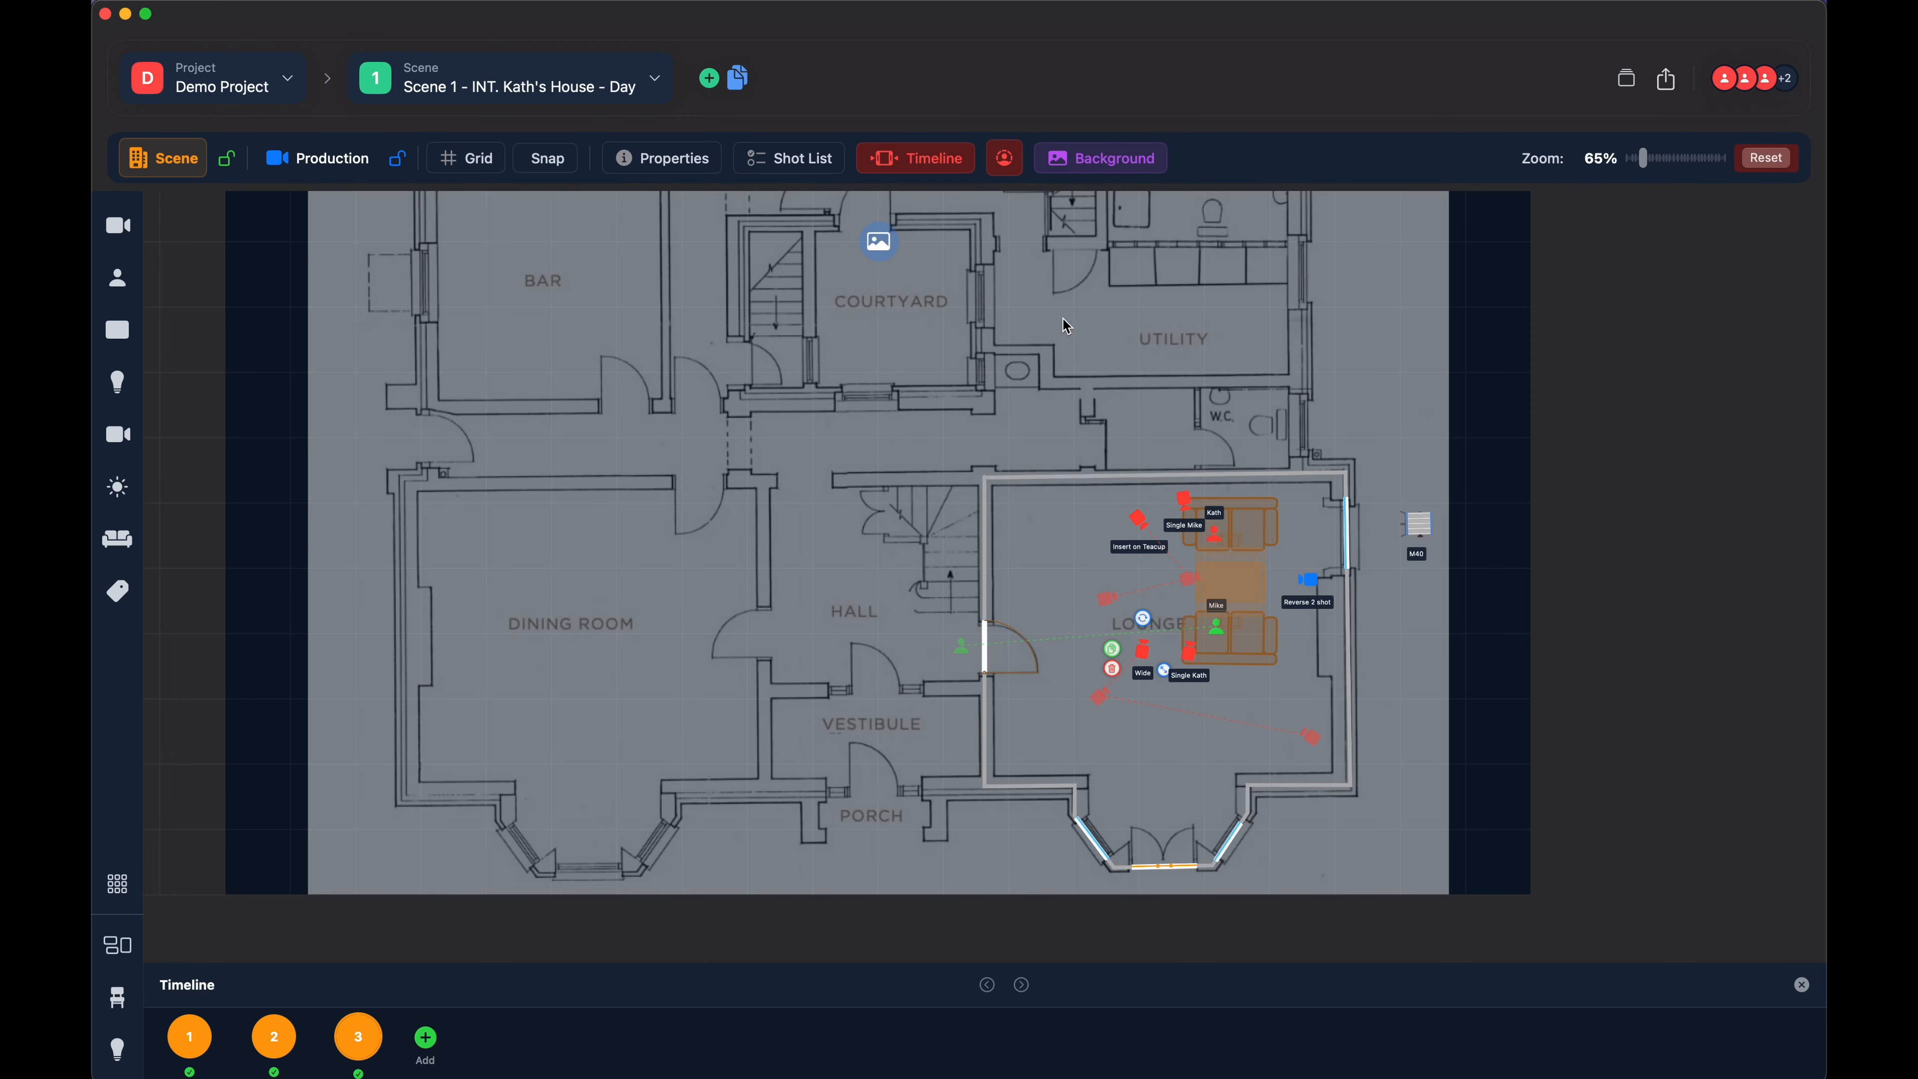
- Reset the background floor plan's position and nudge it slightly by its handle
left_click(1091, 160)
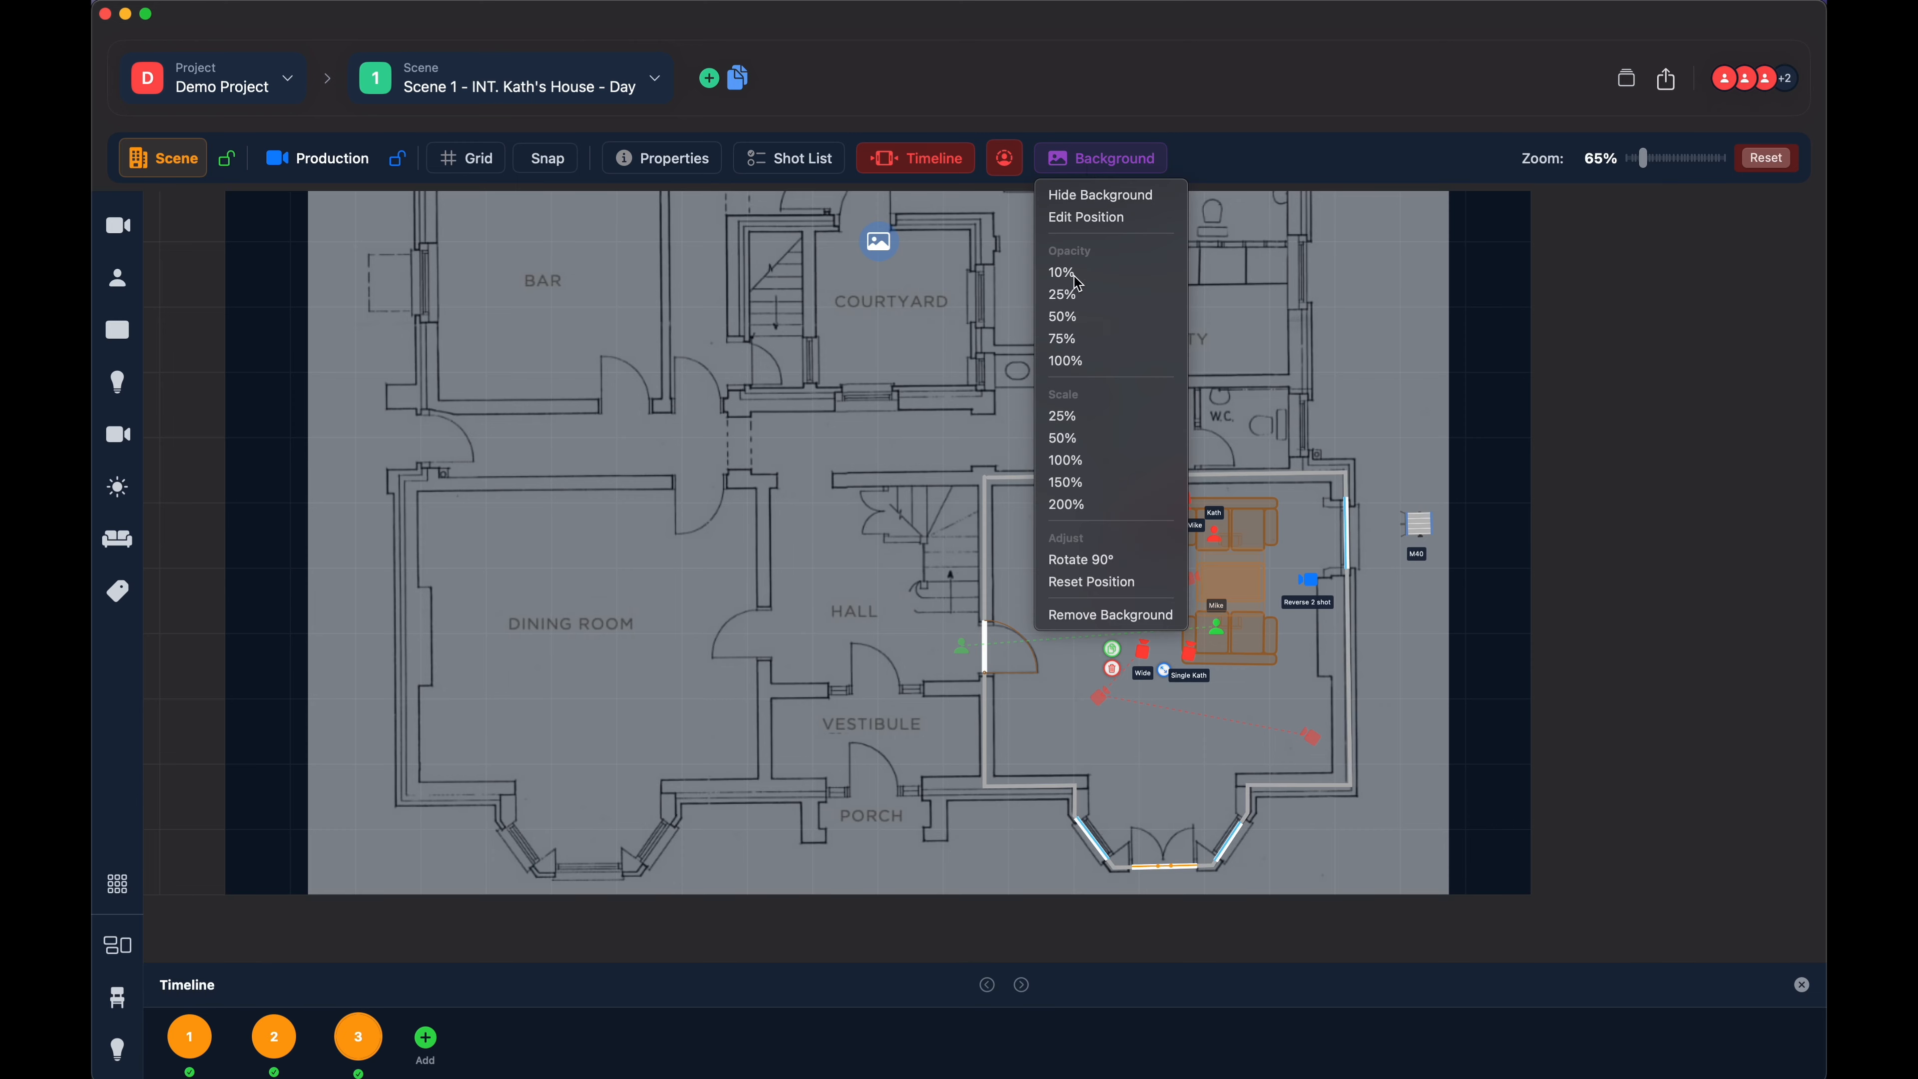
left_click(1081, 587)
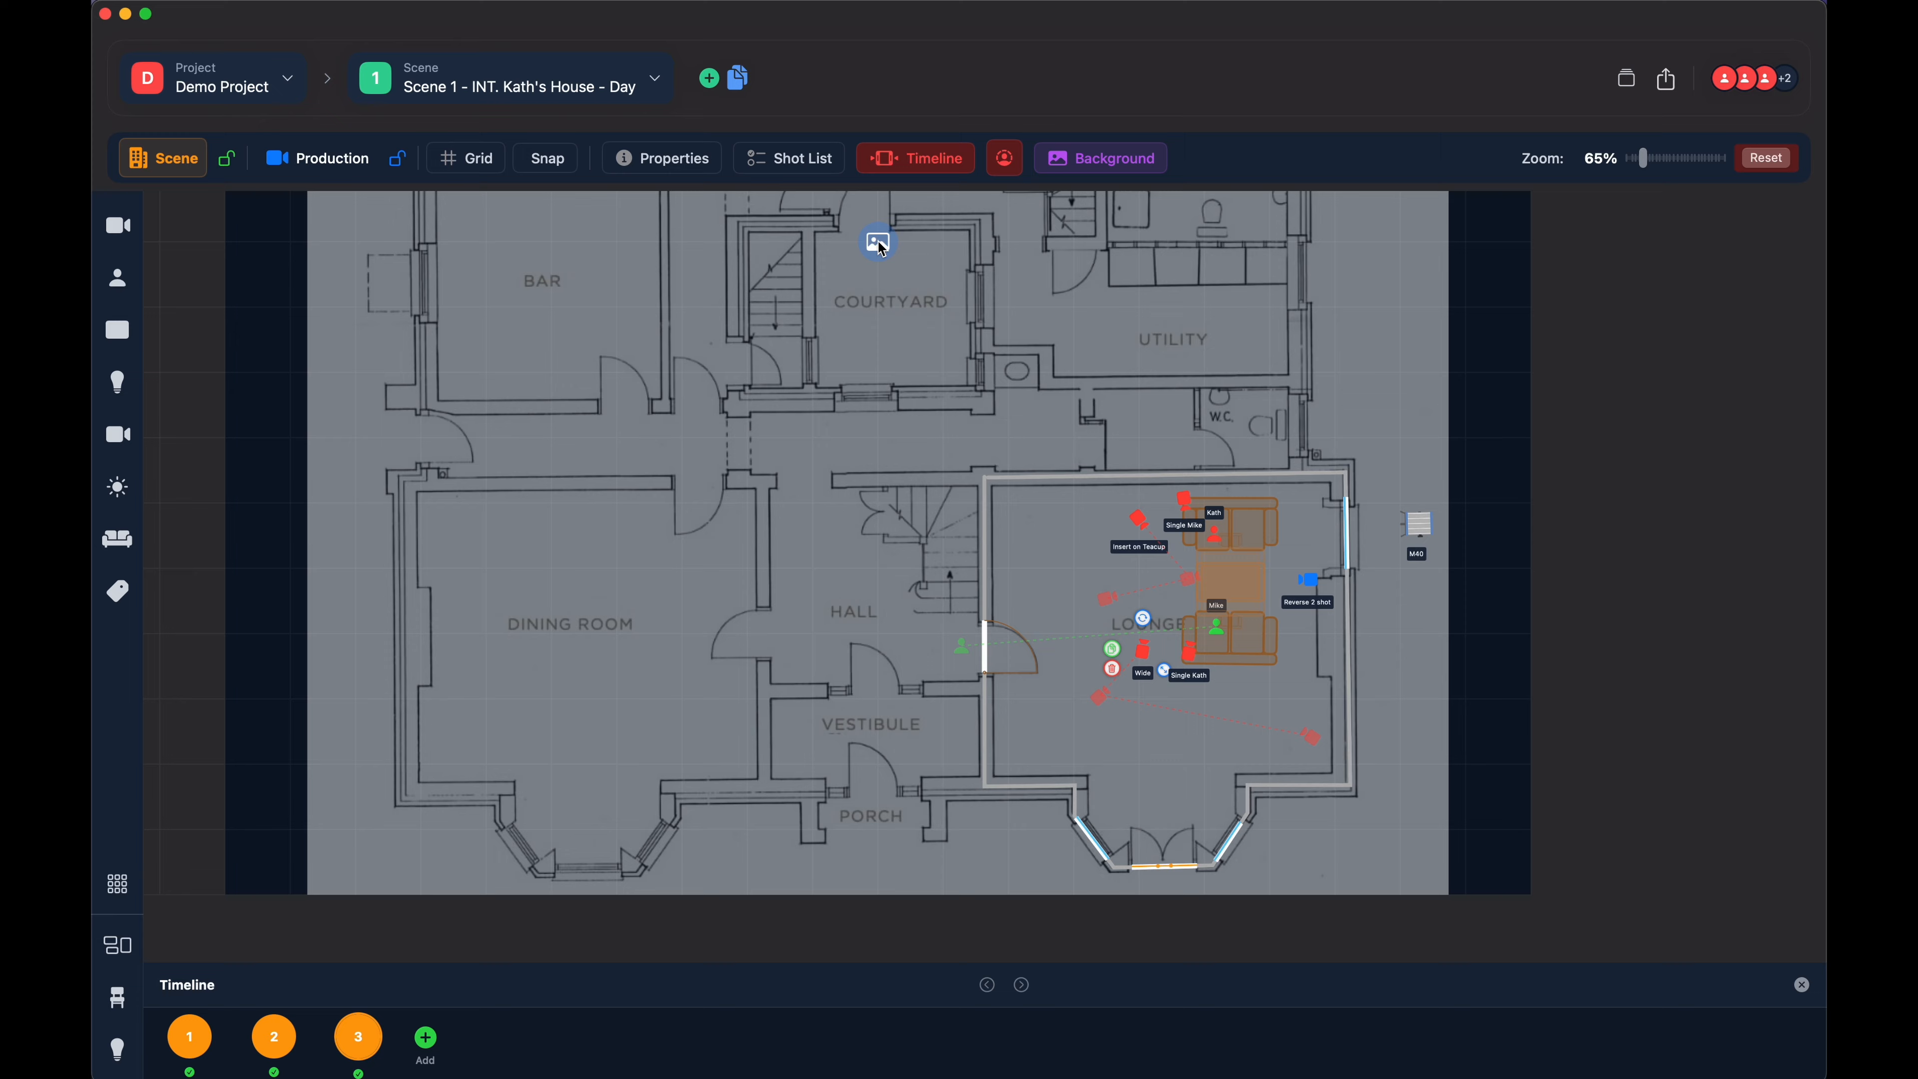
mouse_move(882, 247)
left_mouse_down()
mouse_move(902, 259)
mouse_move(847, 222)
mouse_move(880, 247)
left_mouse_up()
- Scale the background floor plan to 25% and move it to the empty area outside the lounge walls
left_click(1058, 173)
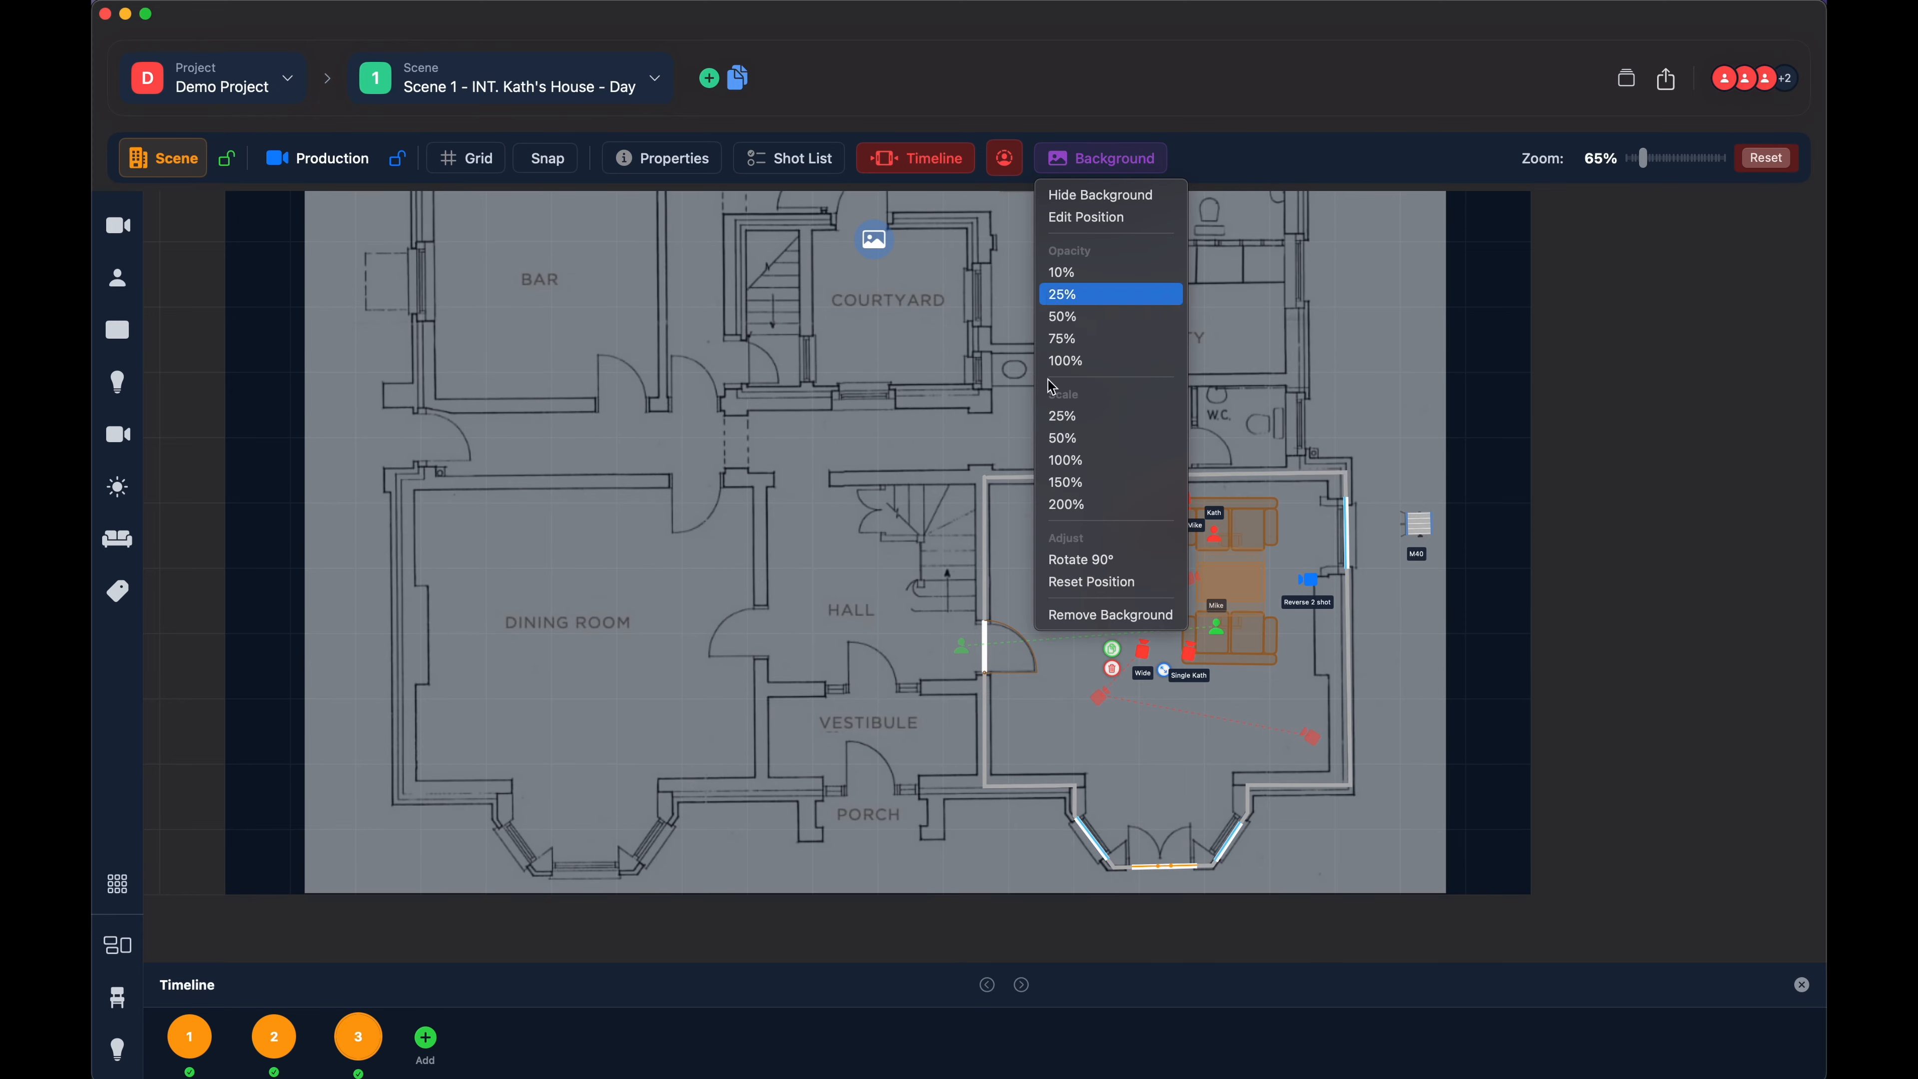
left_click(1076, 418)
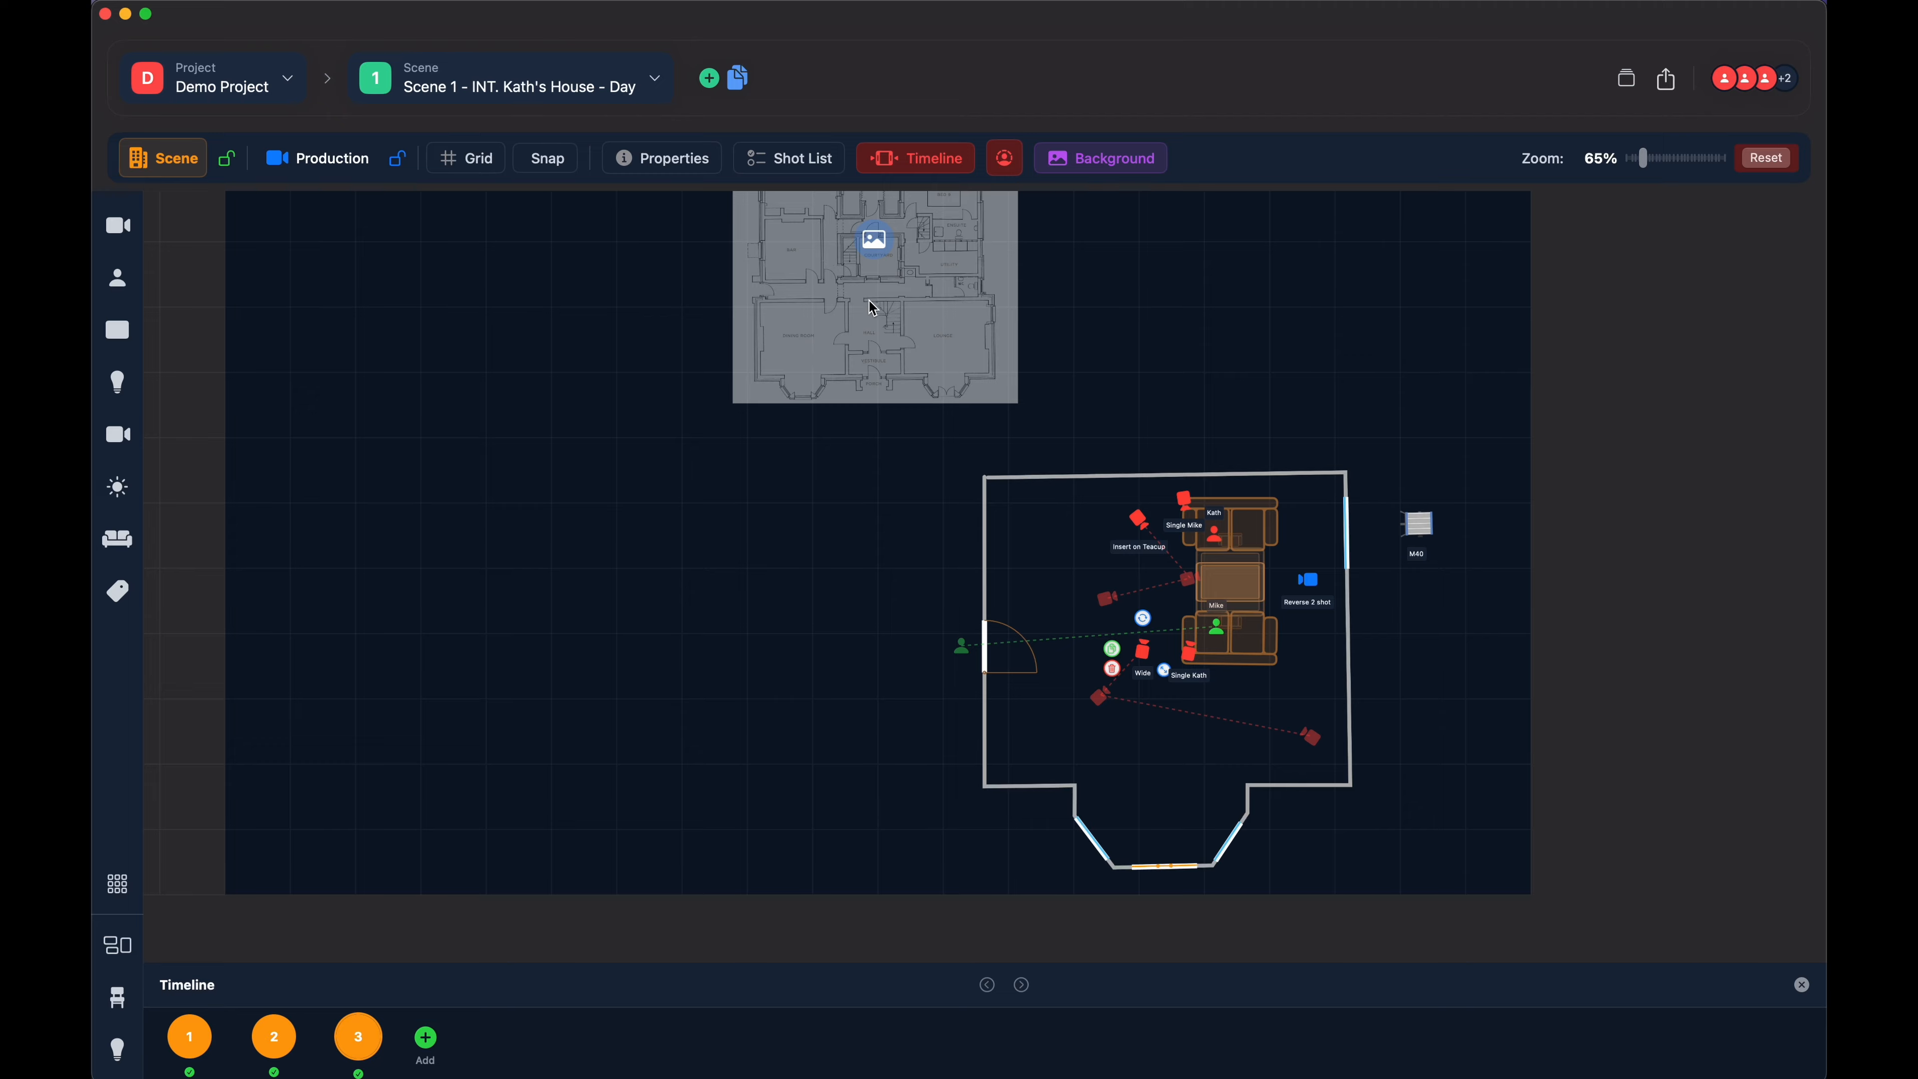
left_click_drag(882, 227, 753, 311)
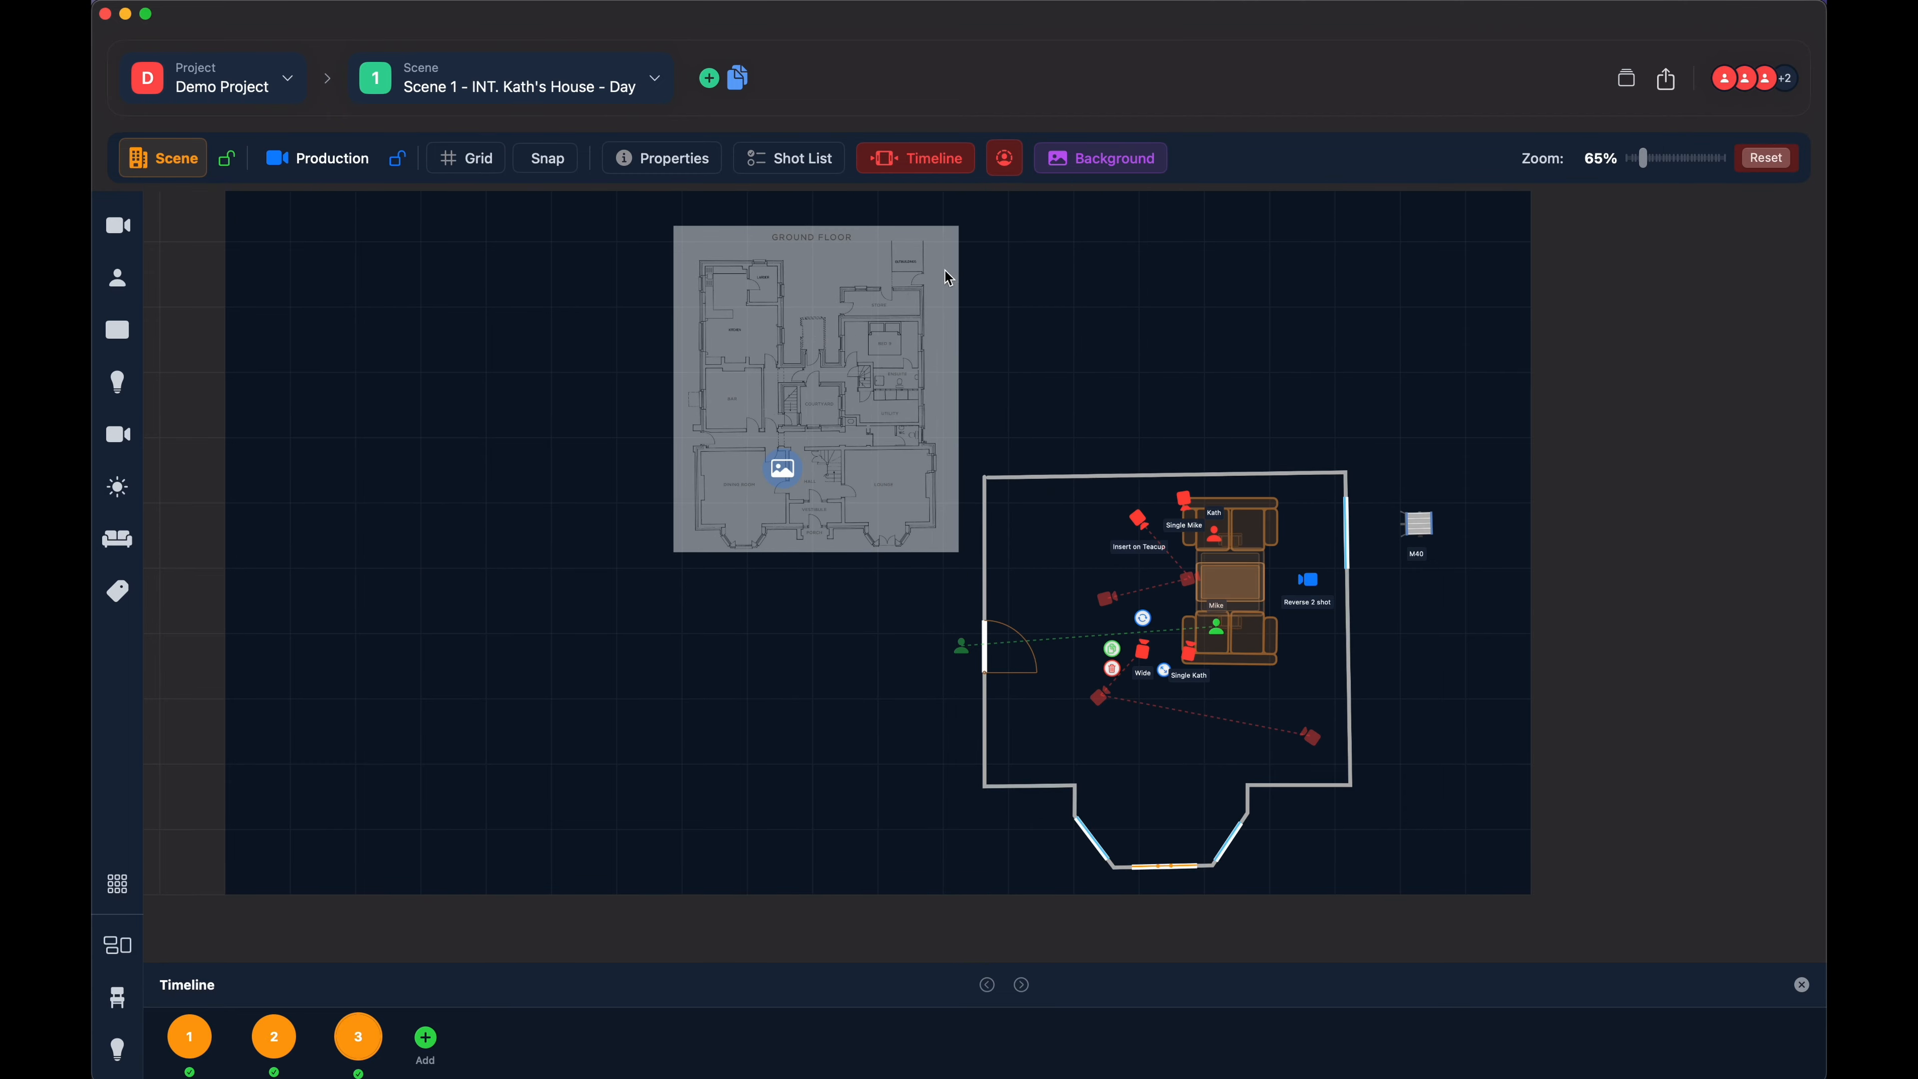
- Return the background floor plan to 100% scale and reset its position to match the lounge walls
left_click(1066, 167)
left_click(1070, 460)
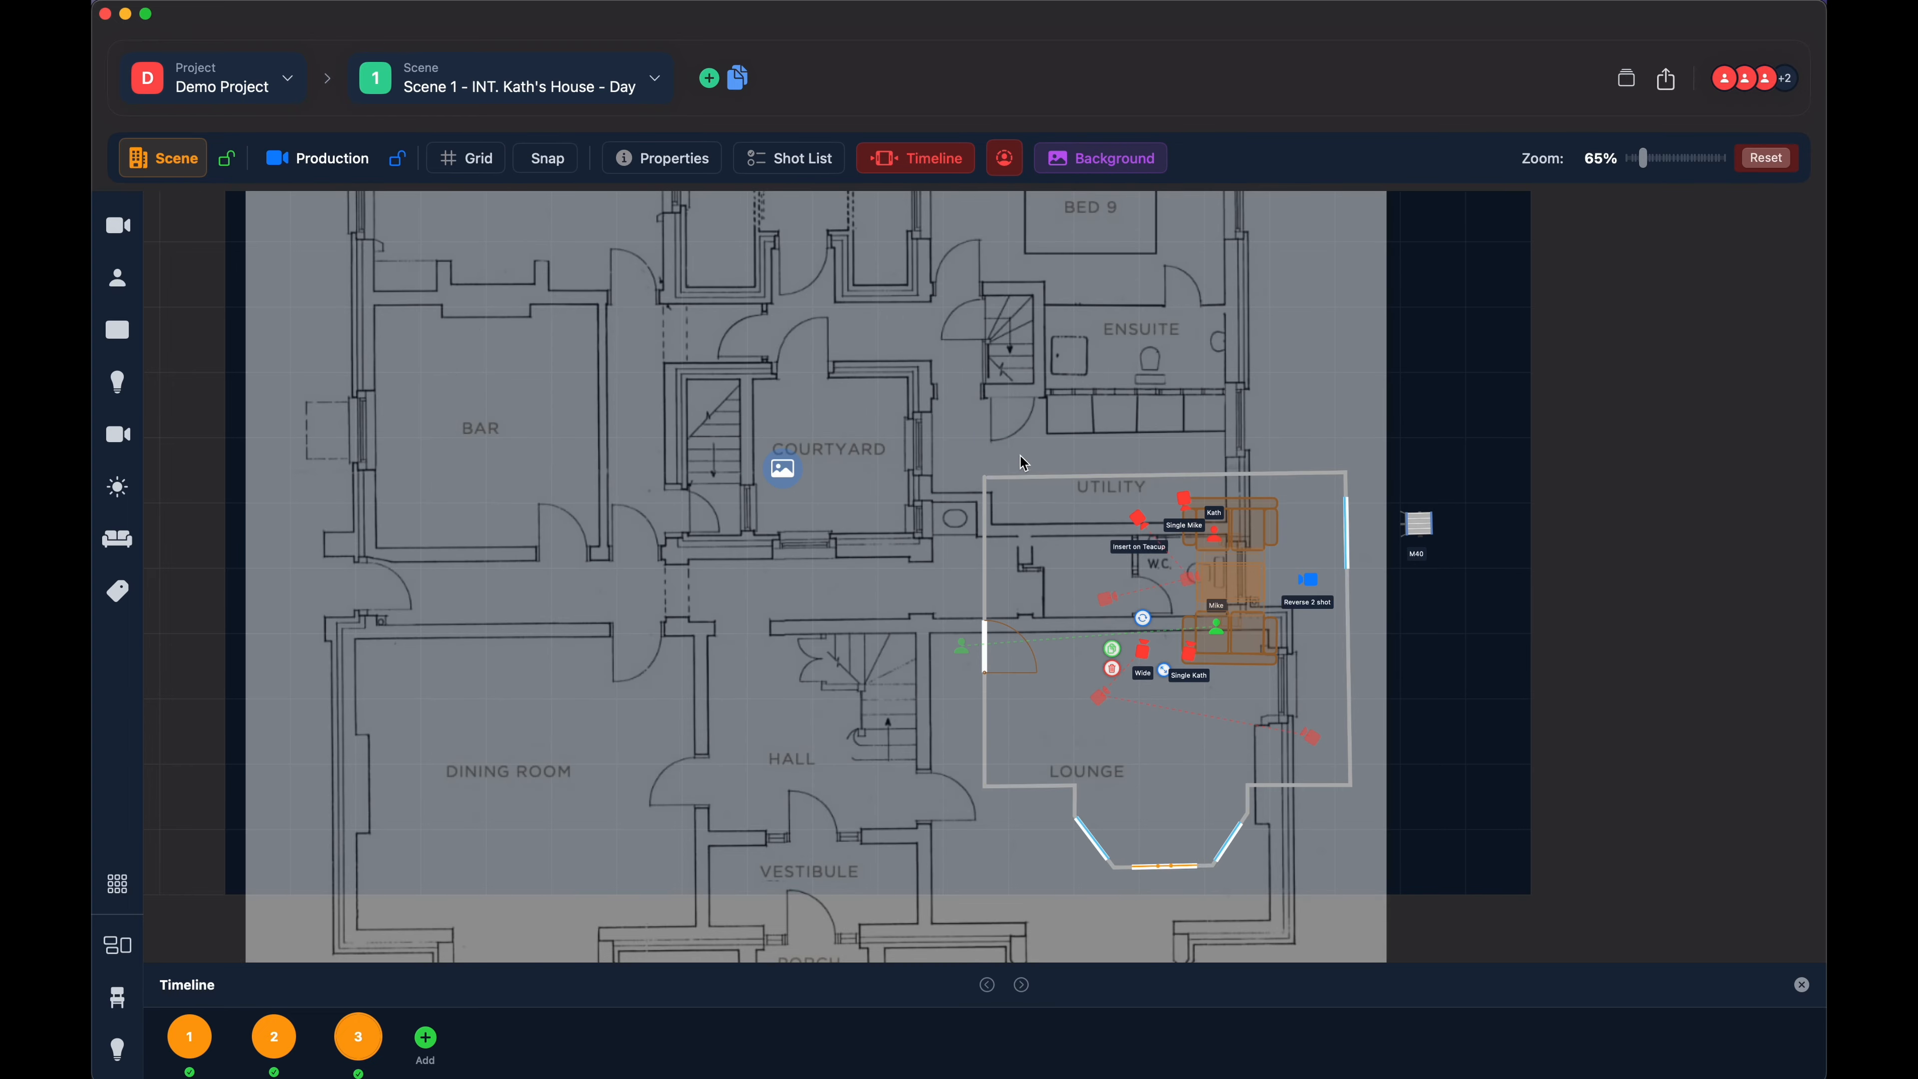
left_click_drag(798, 476, 864, 323)
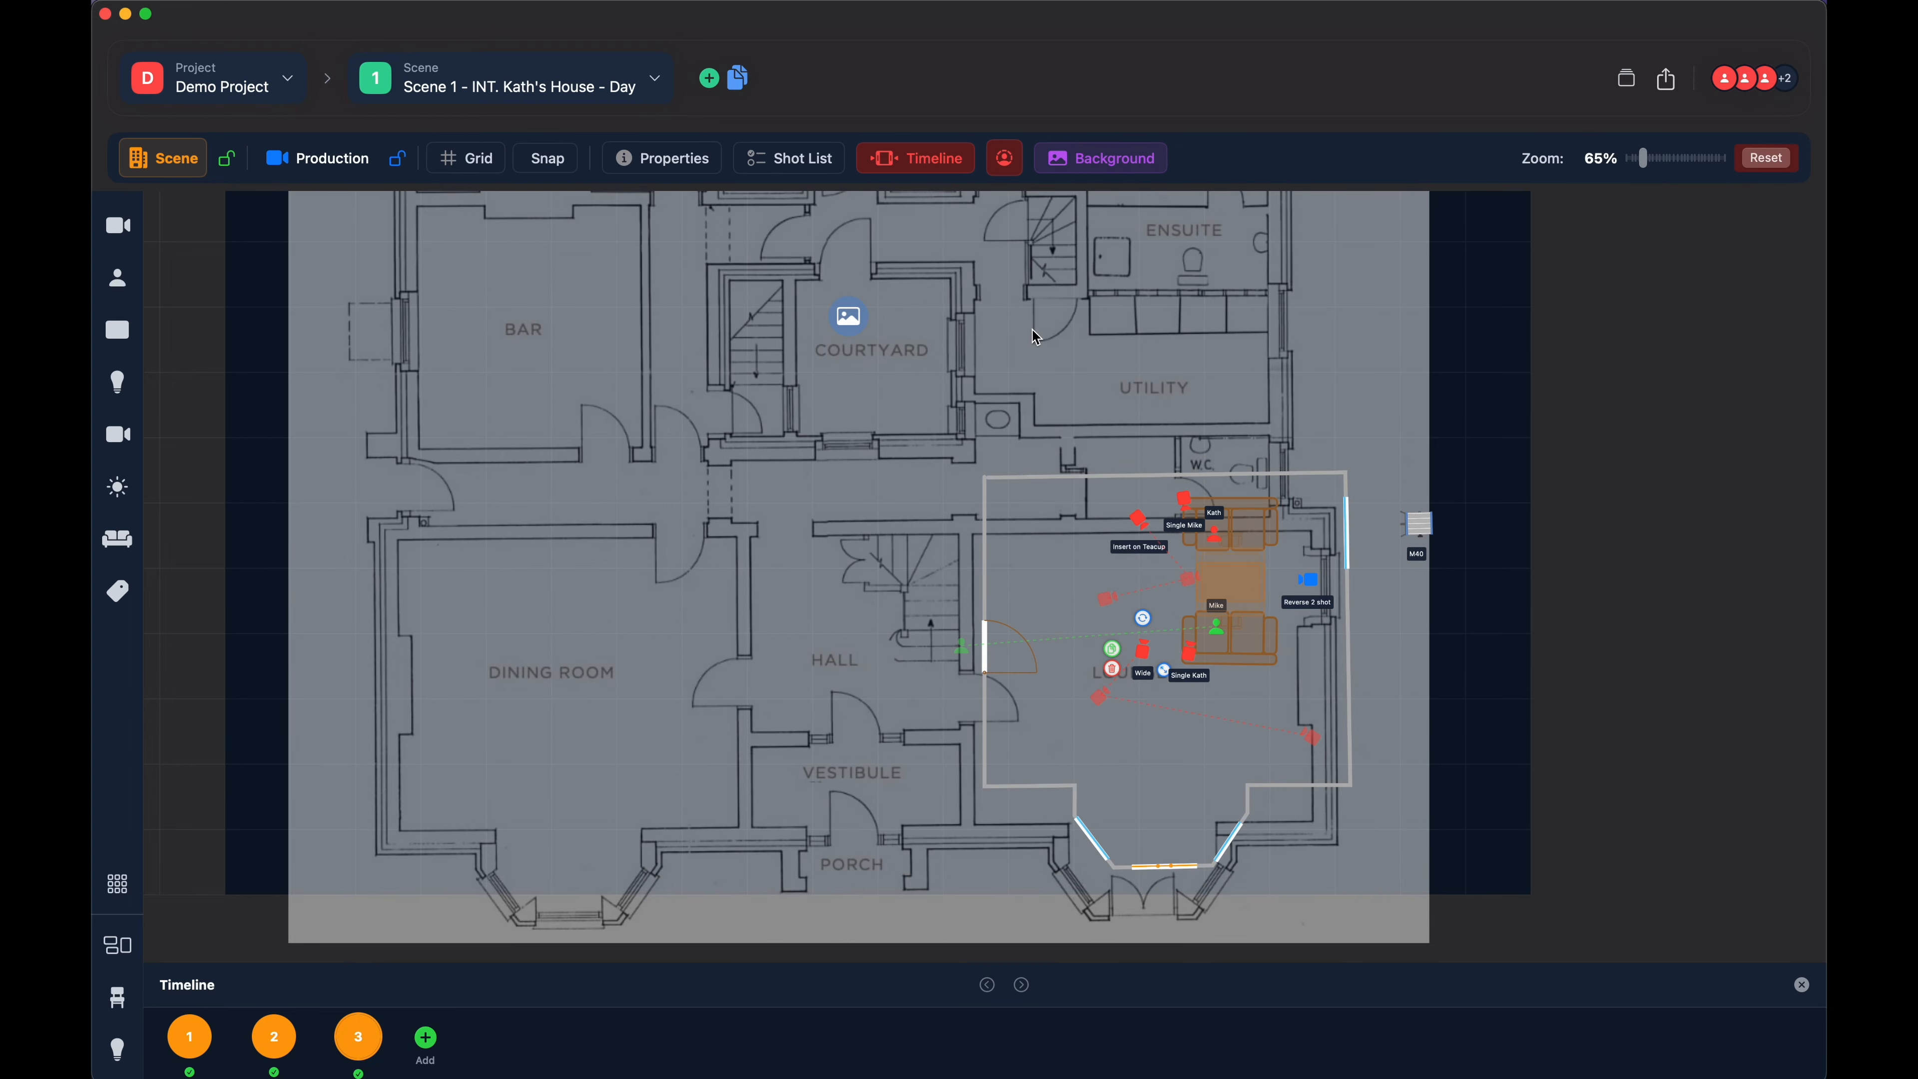
left_click(1108, 154)
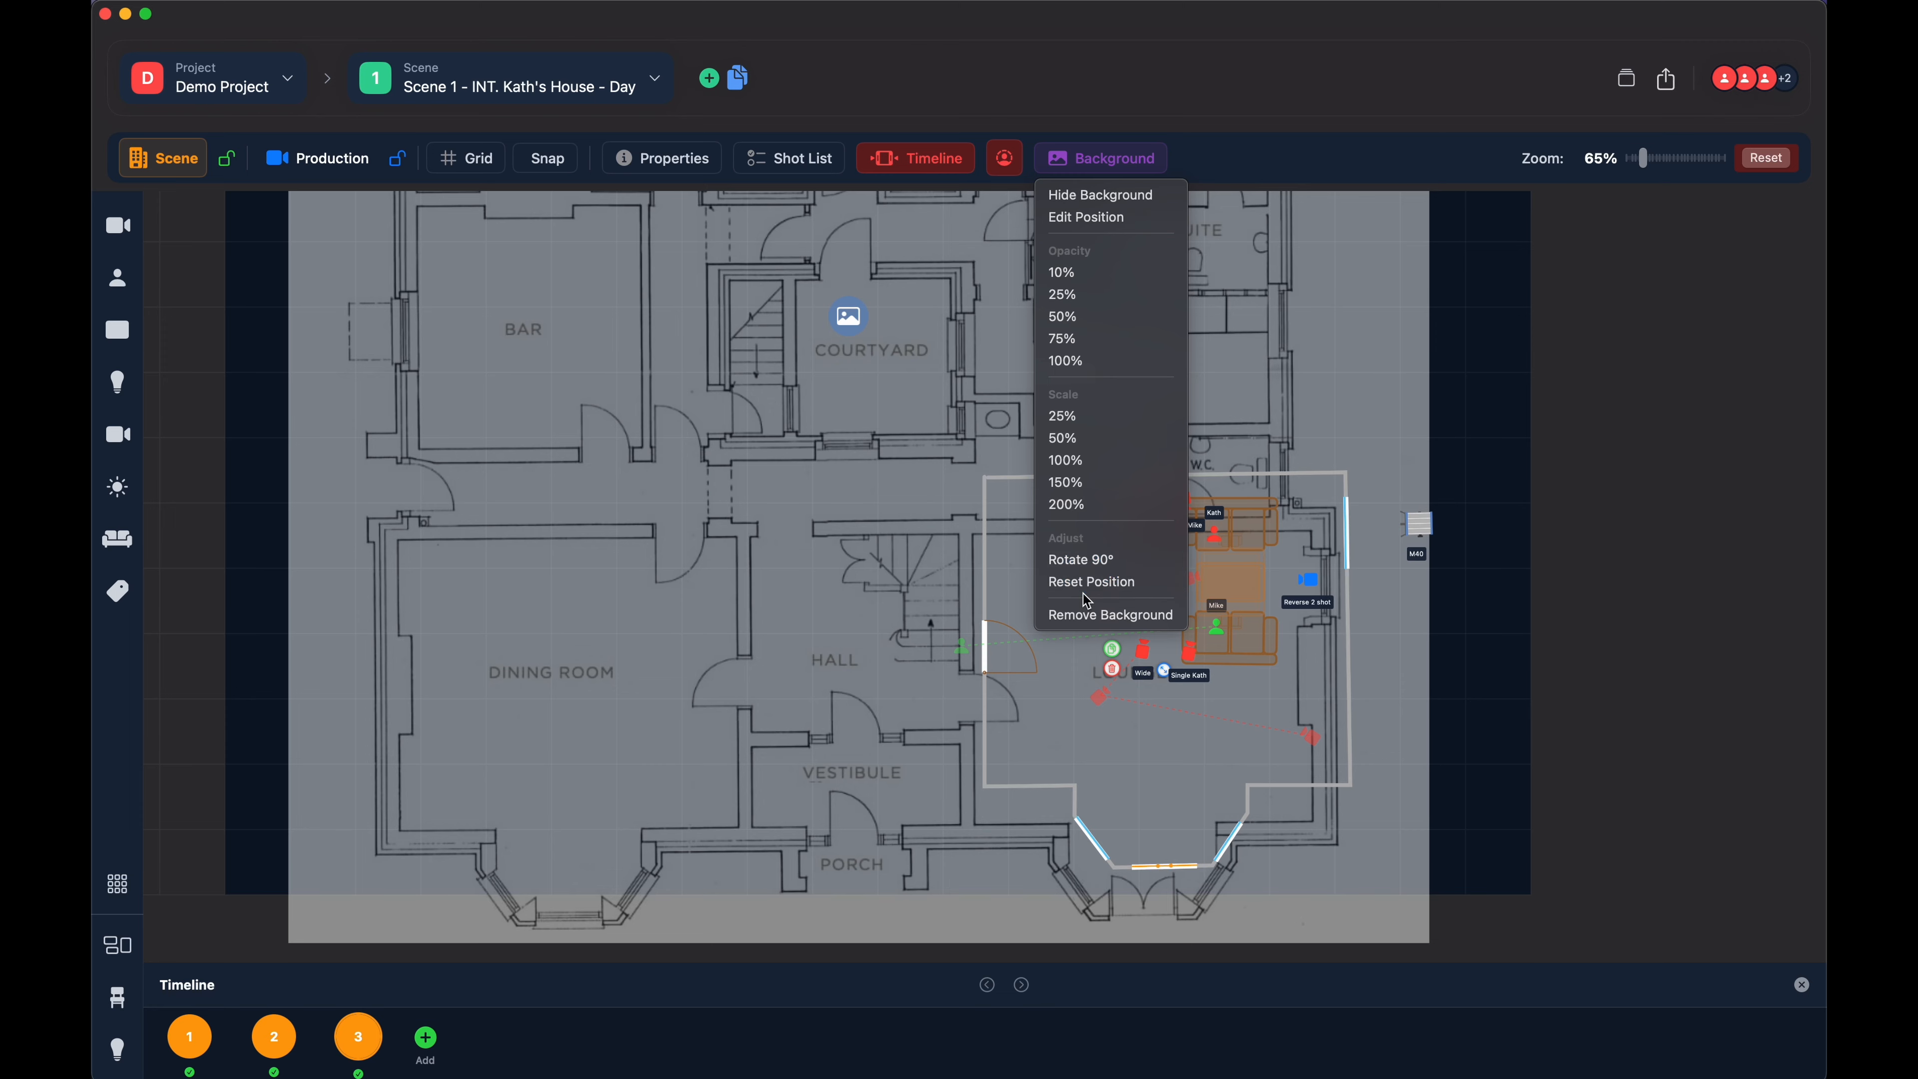
left_click(1091, 582)
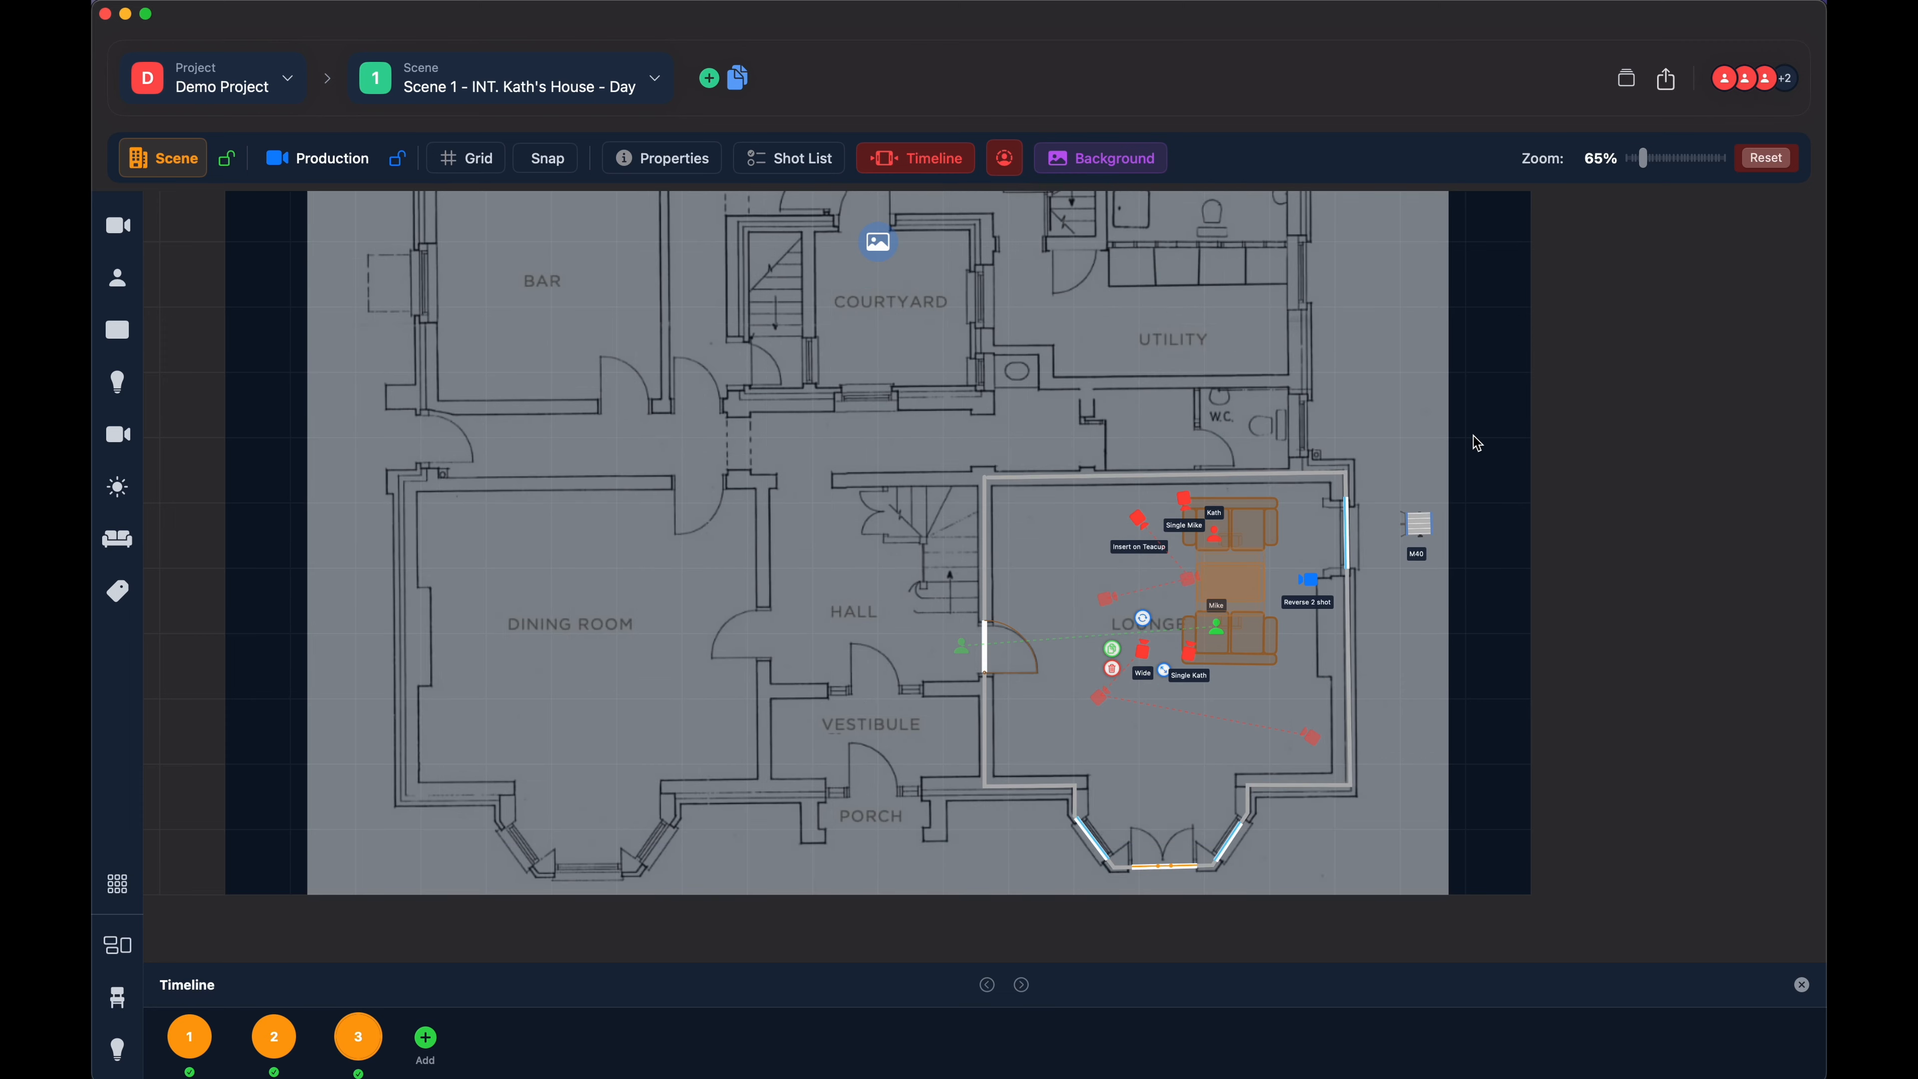
- Set the background opacity to 10% and reset the zoom to 100%
left_click(1336, 343)
left_click(1079, 162)
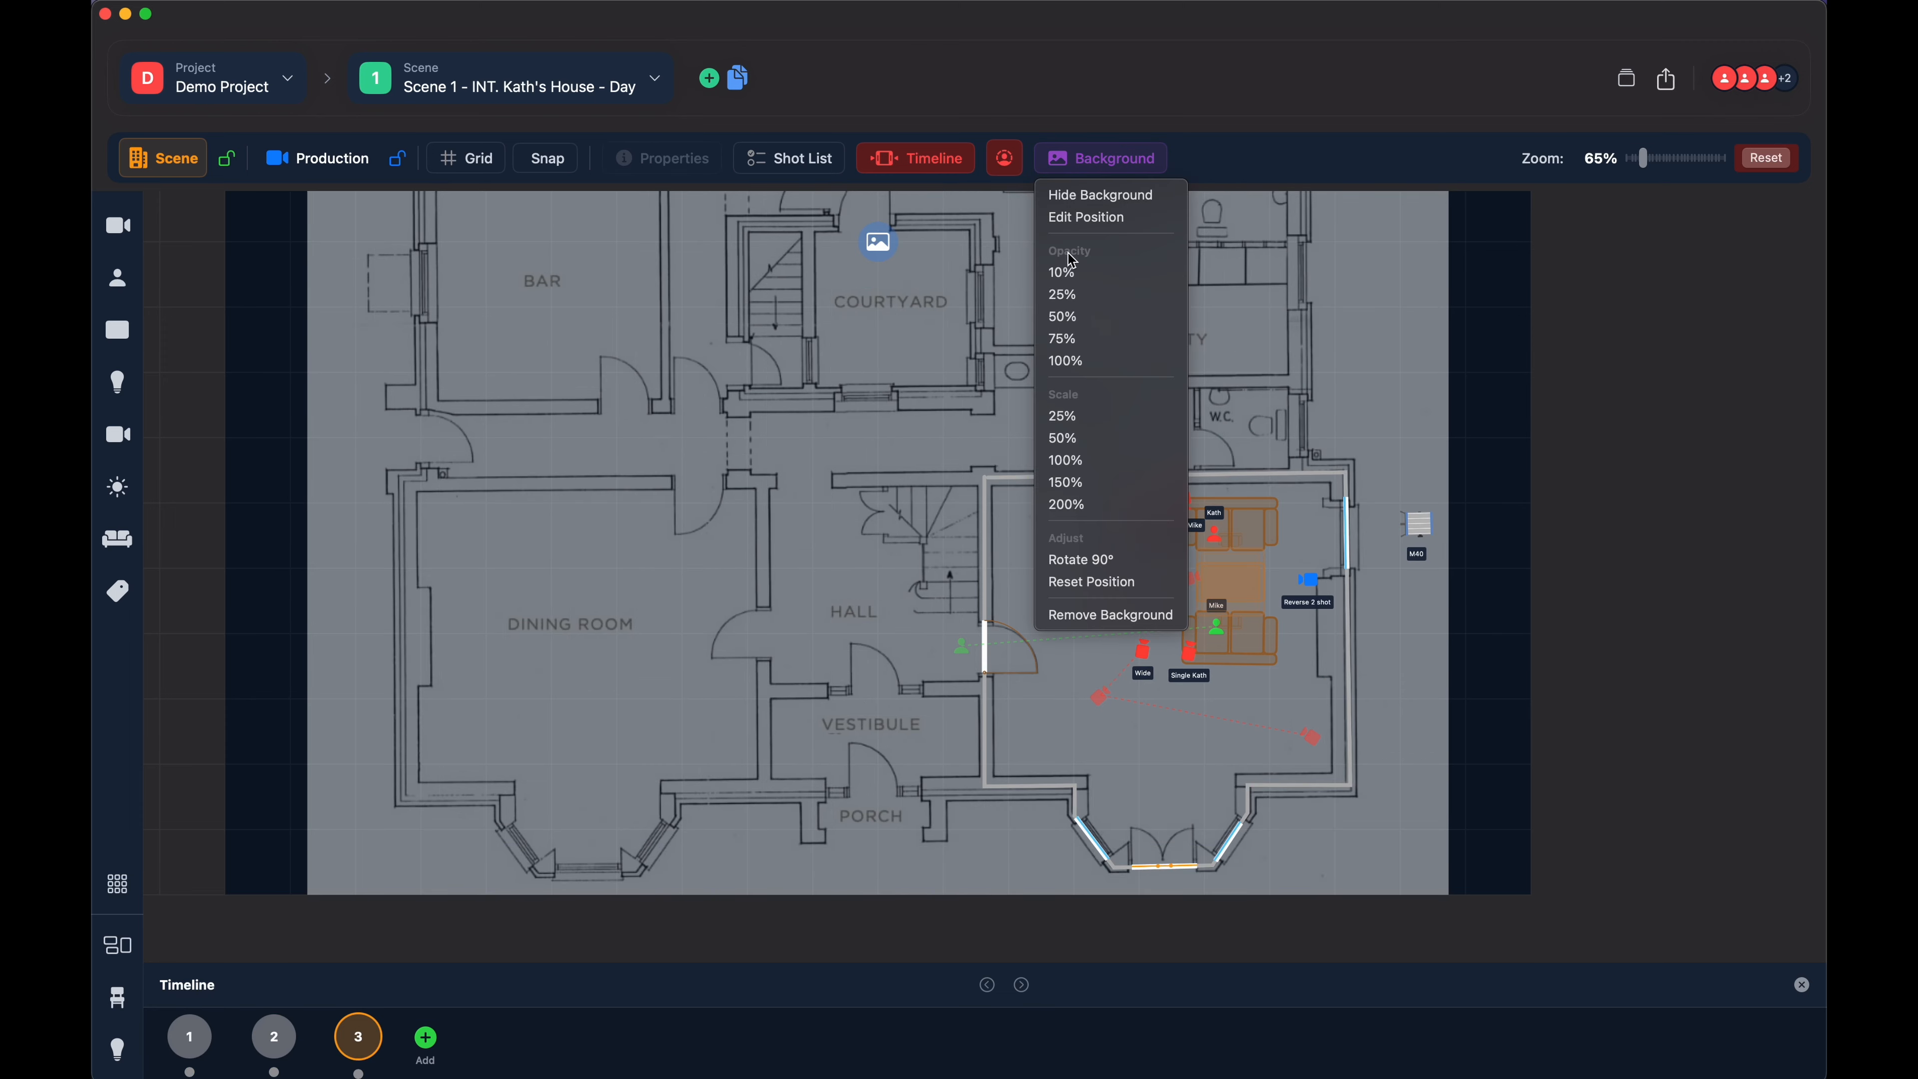
left_click(1067, 281)
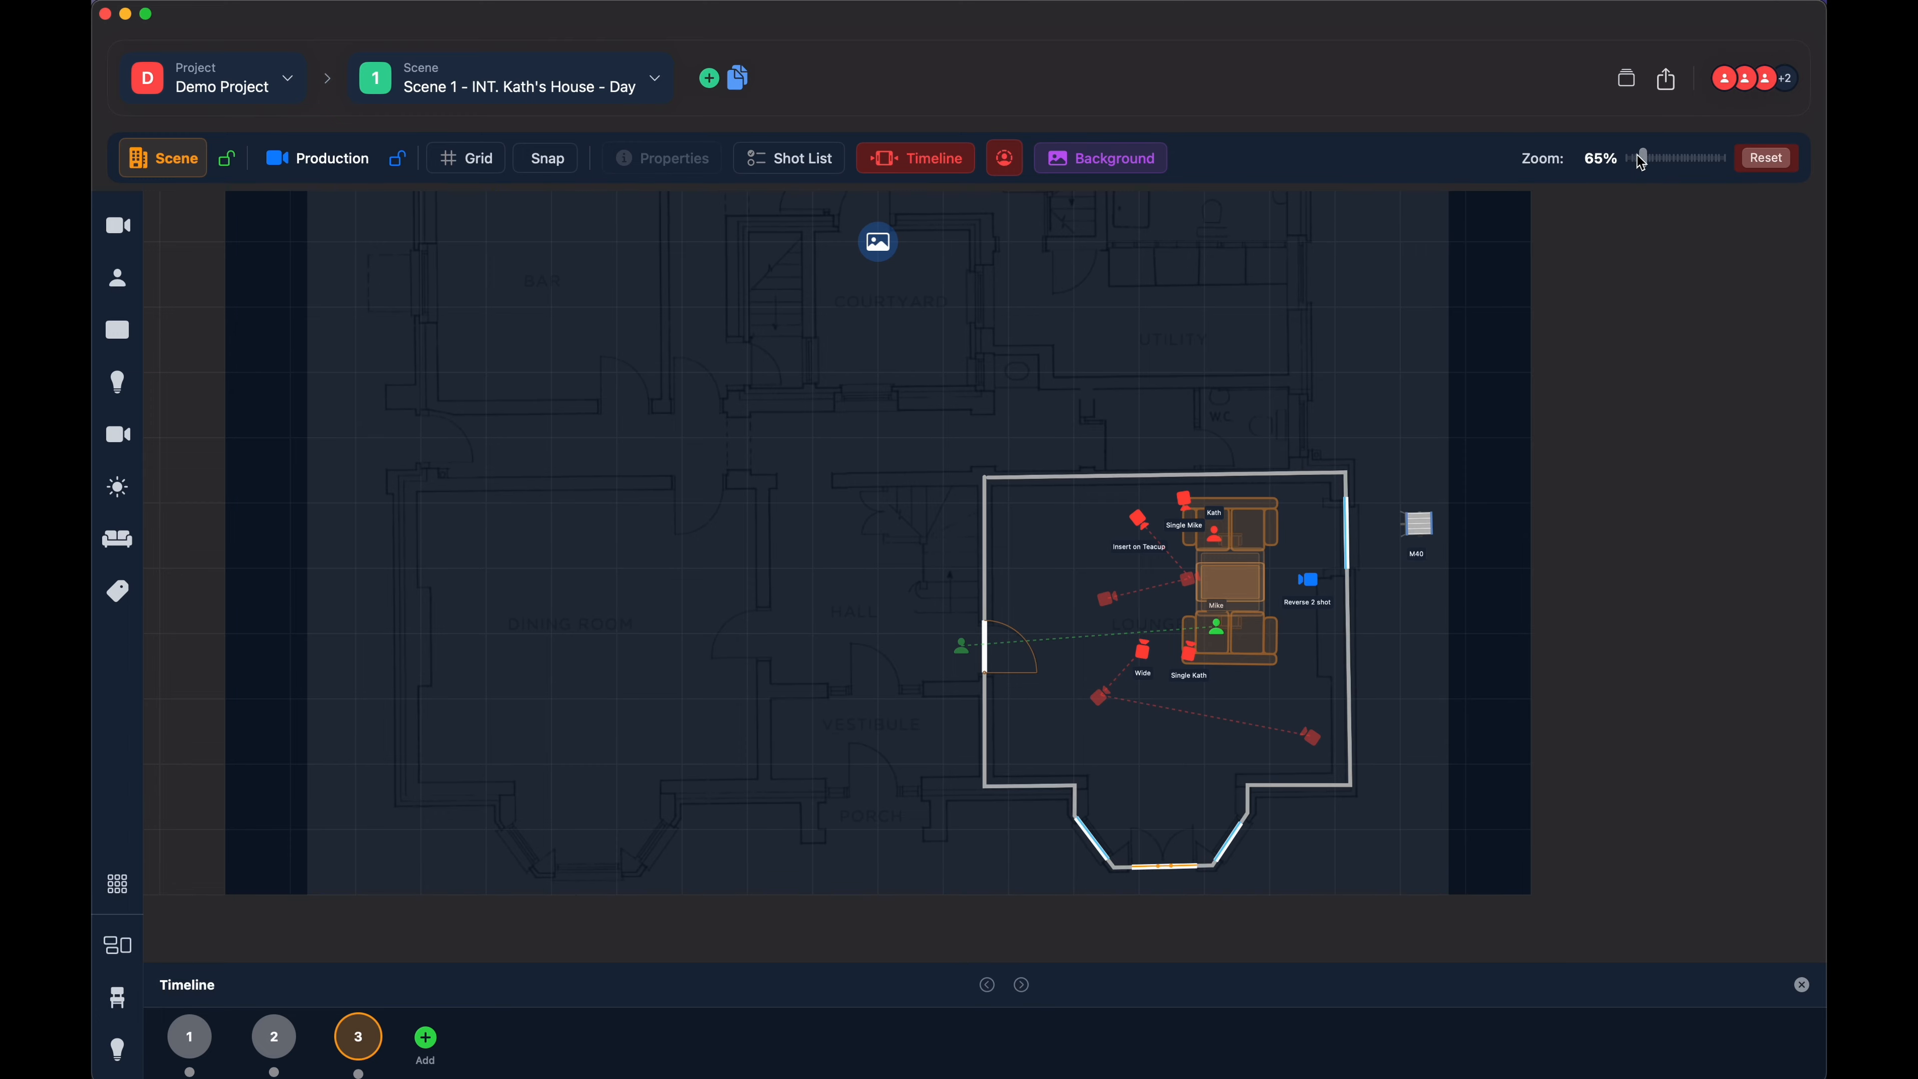
left_click(1764, 162)
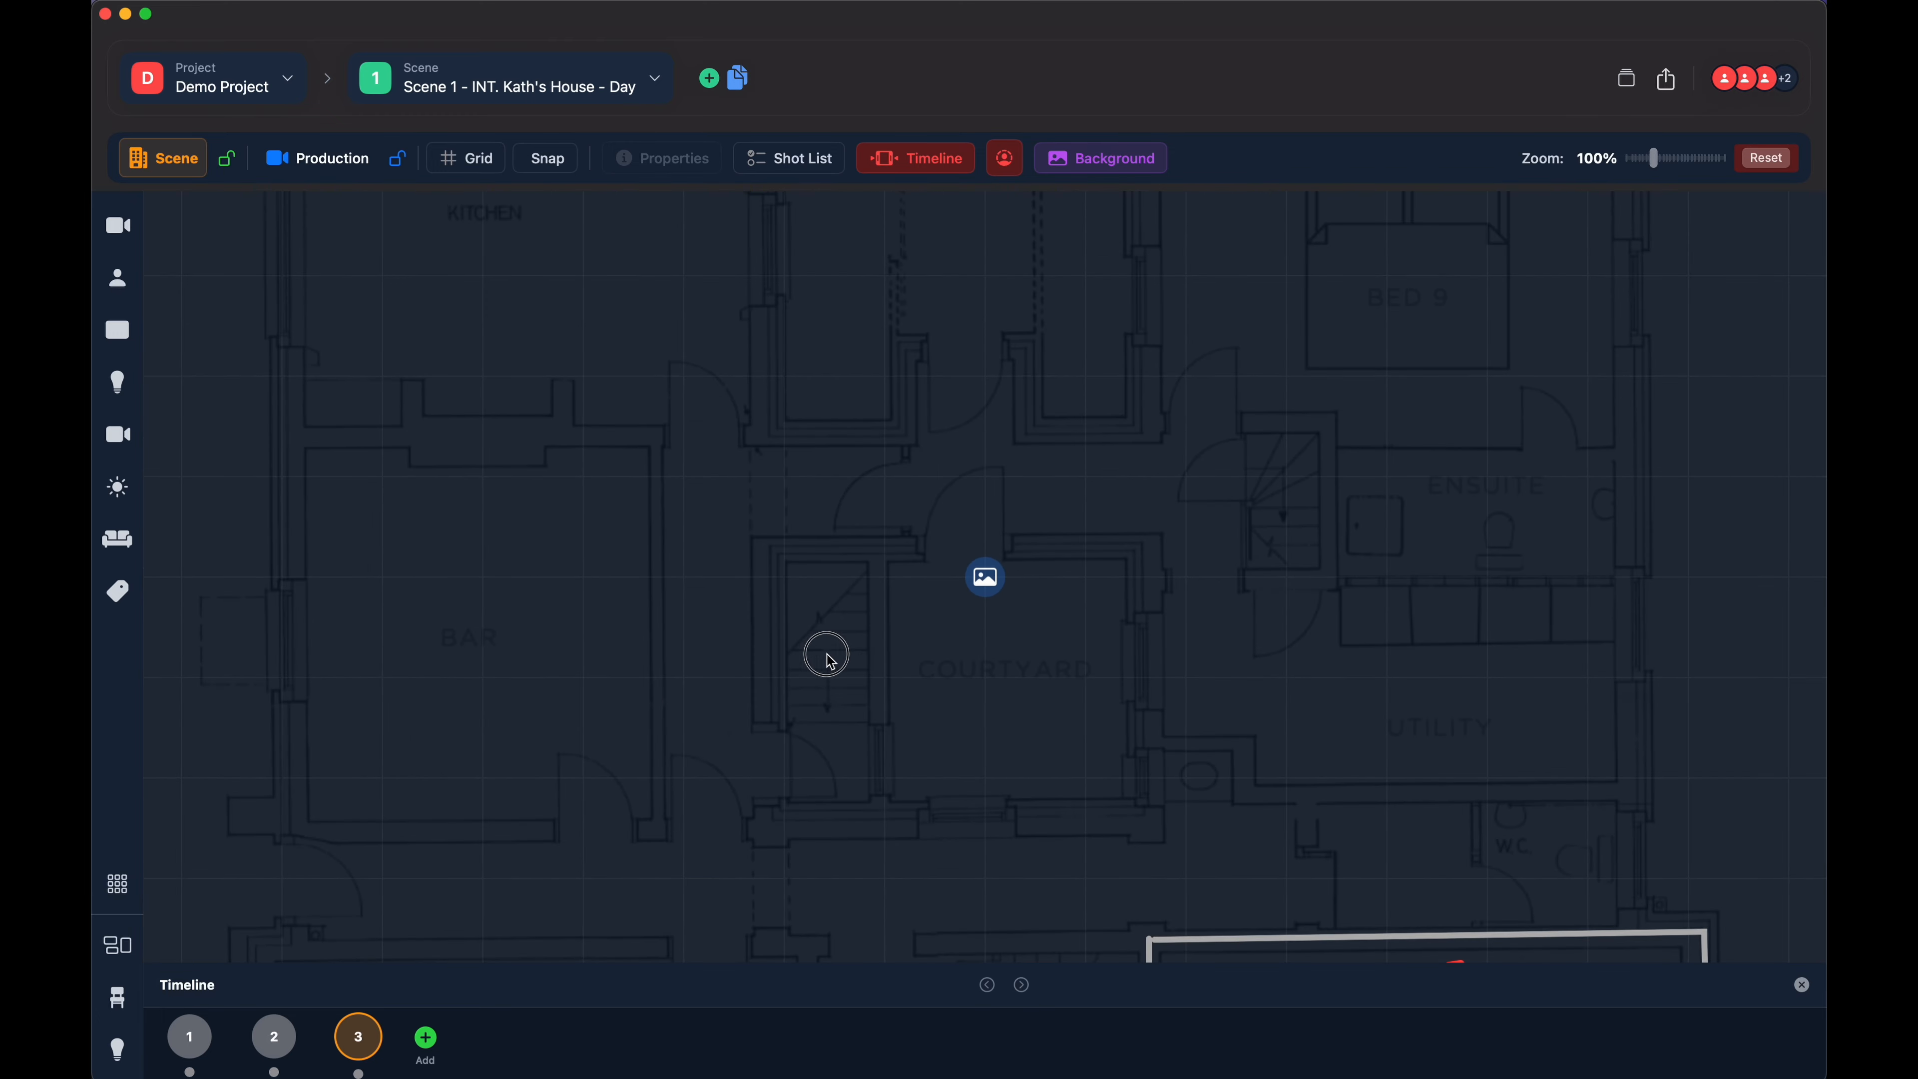
left_click_drag(826, 655, 672, 403)
- Turn off position editing for the background so its move handle is hidden, with the whole lounge in view
left_click(1092, 159)
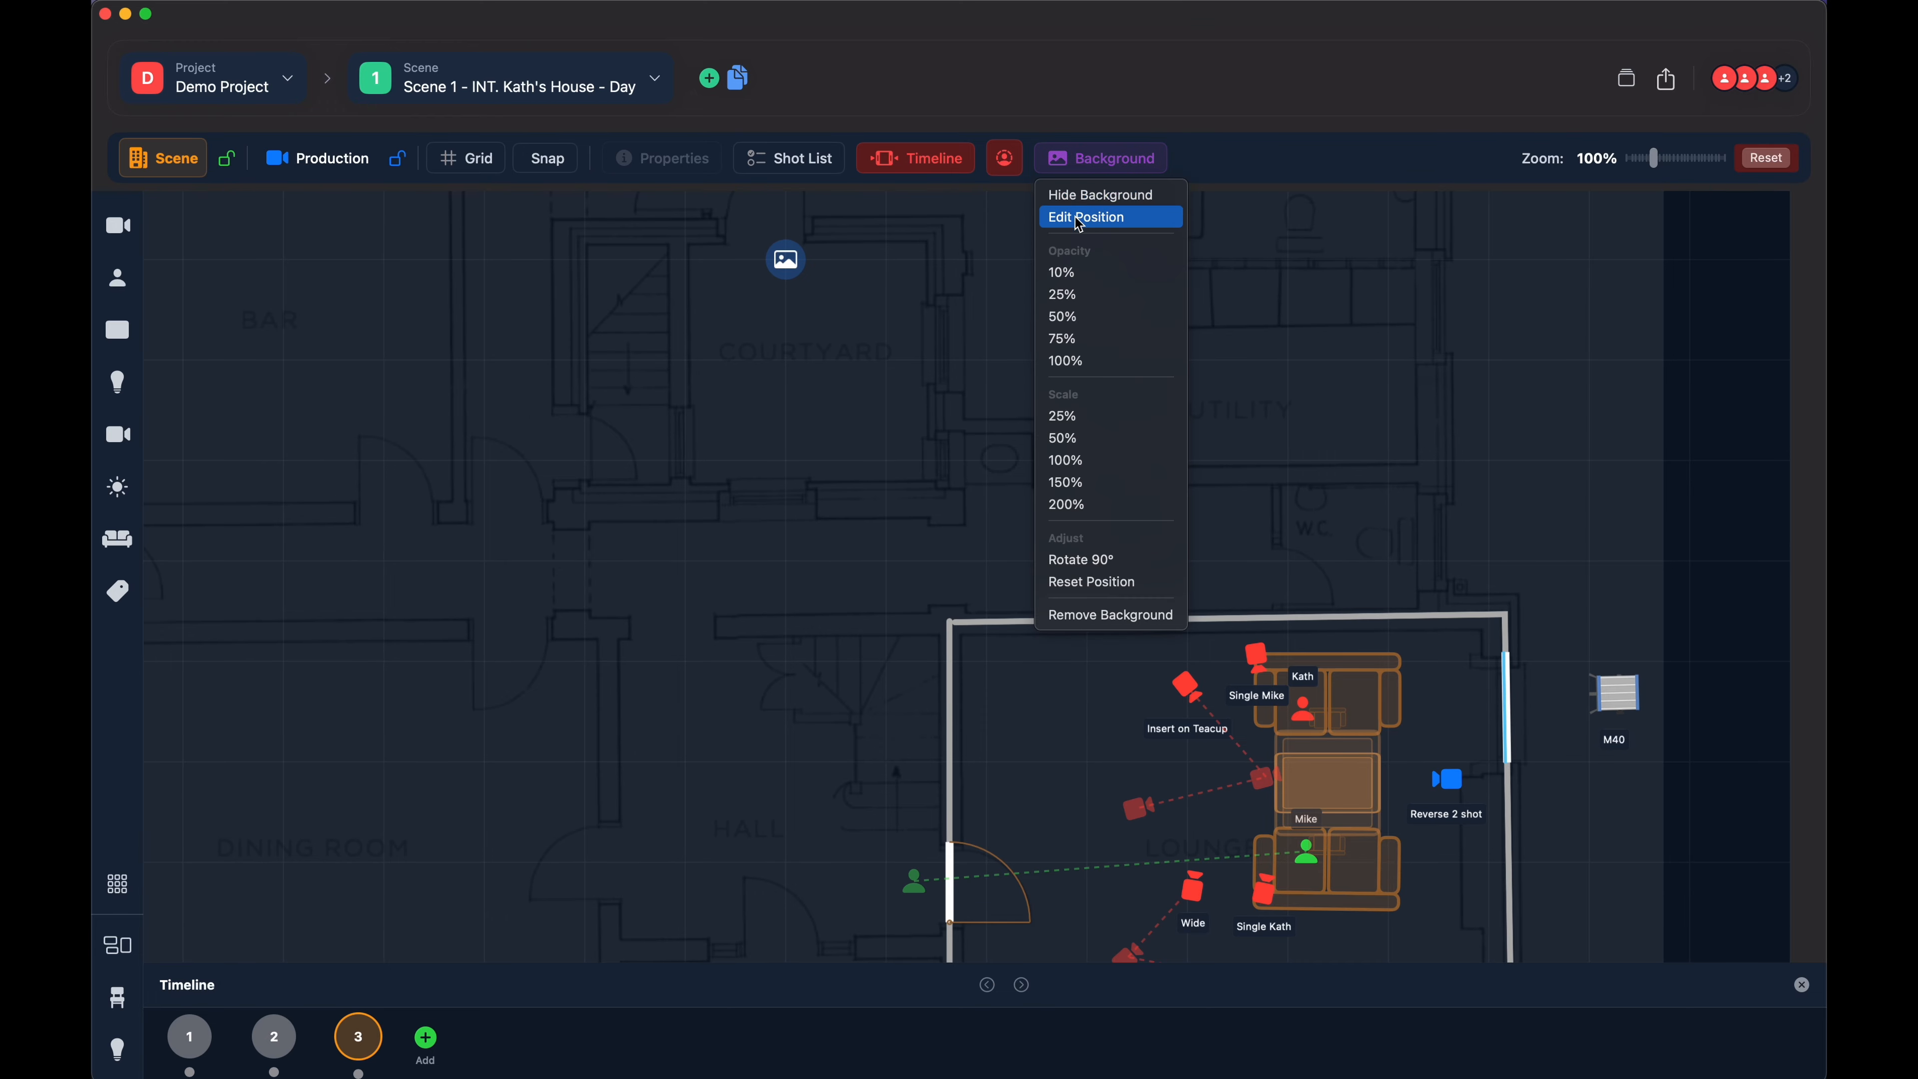
left_click(1081, 217)
left_click(1090, 168)
left_click(884, 312)
left_click(1104, 162)
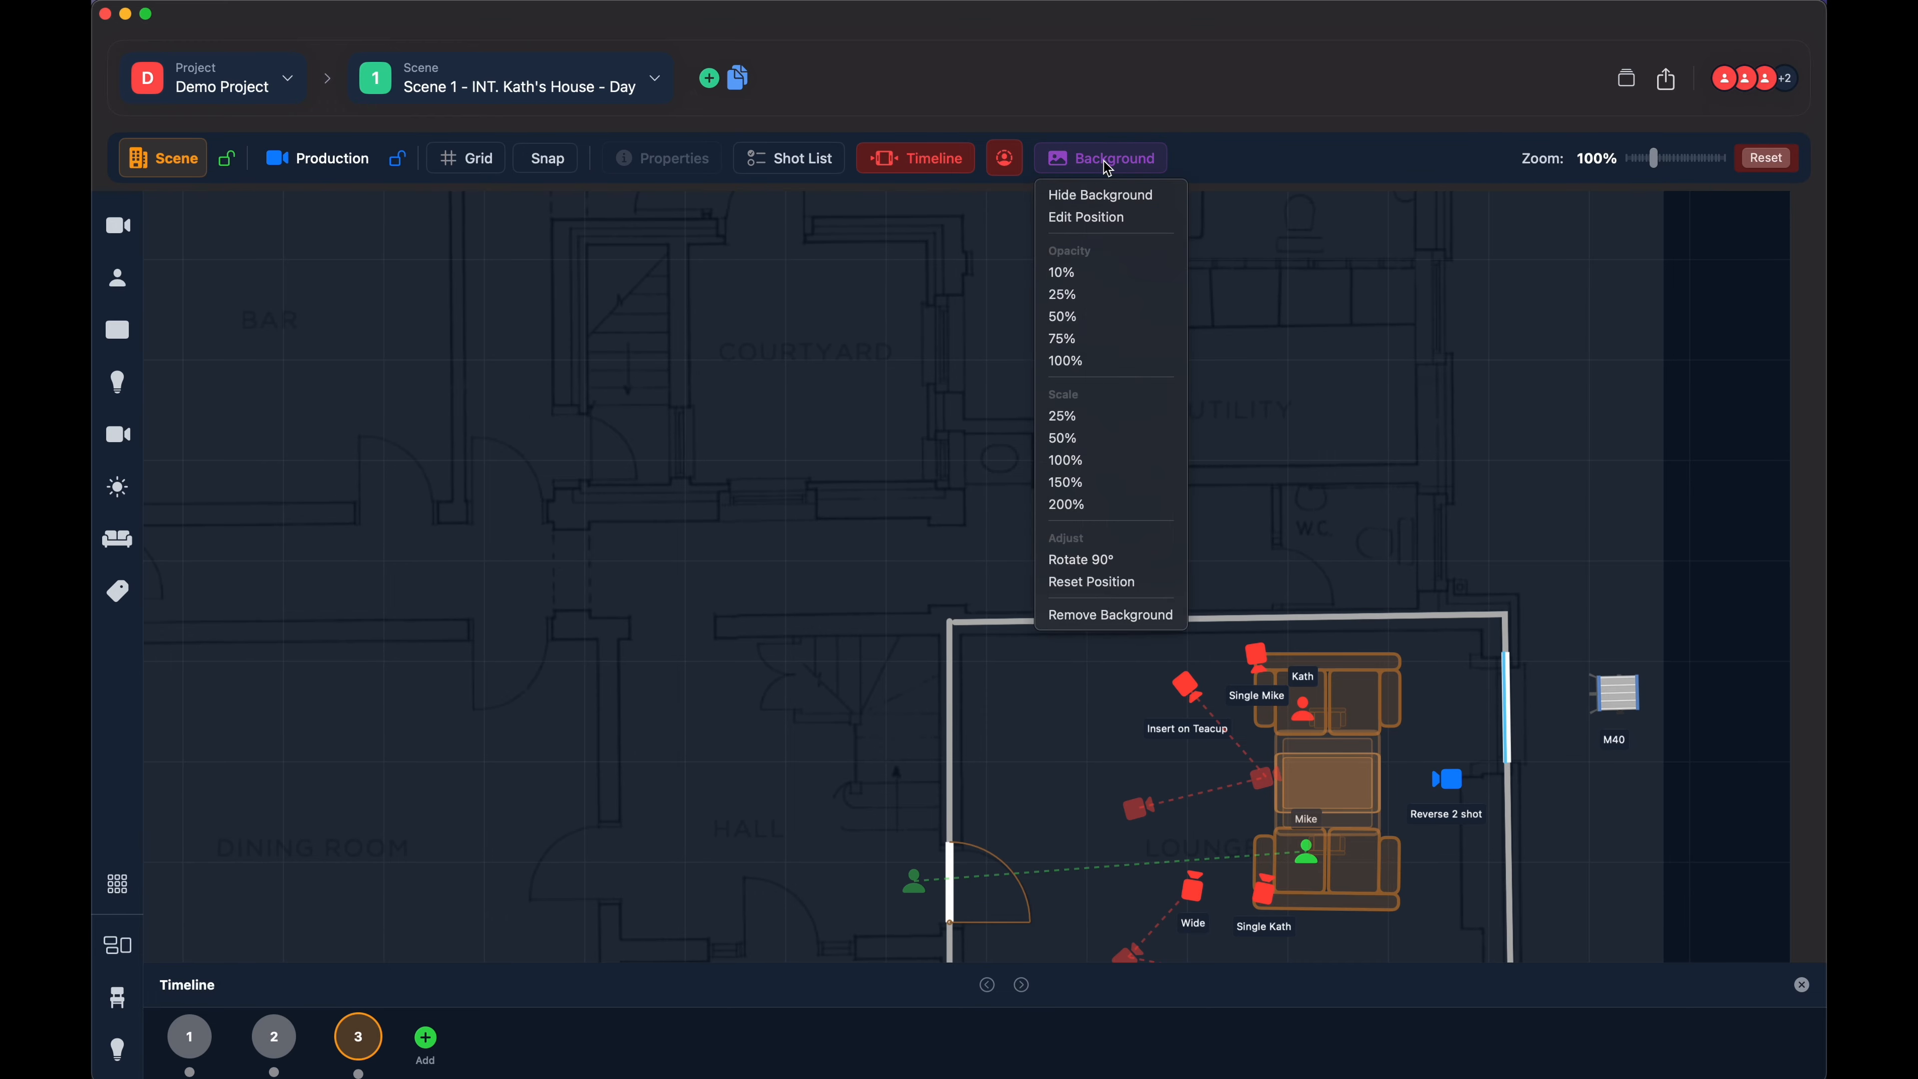
left_click(1073, 219)
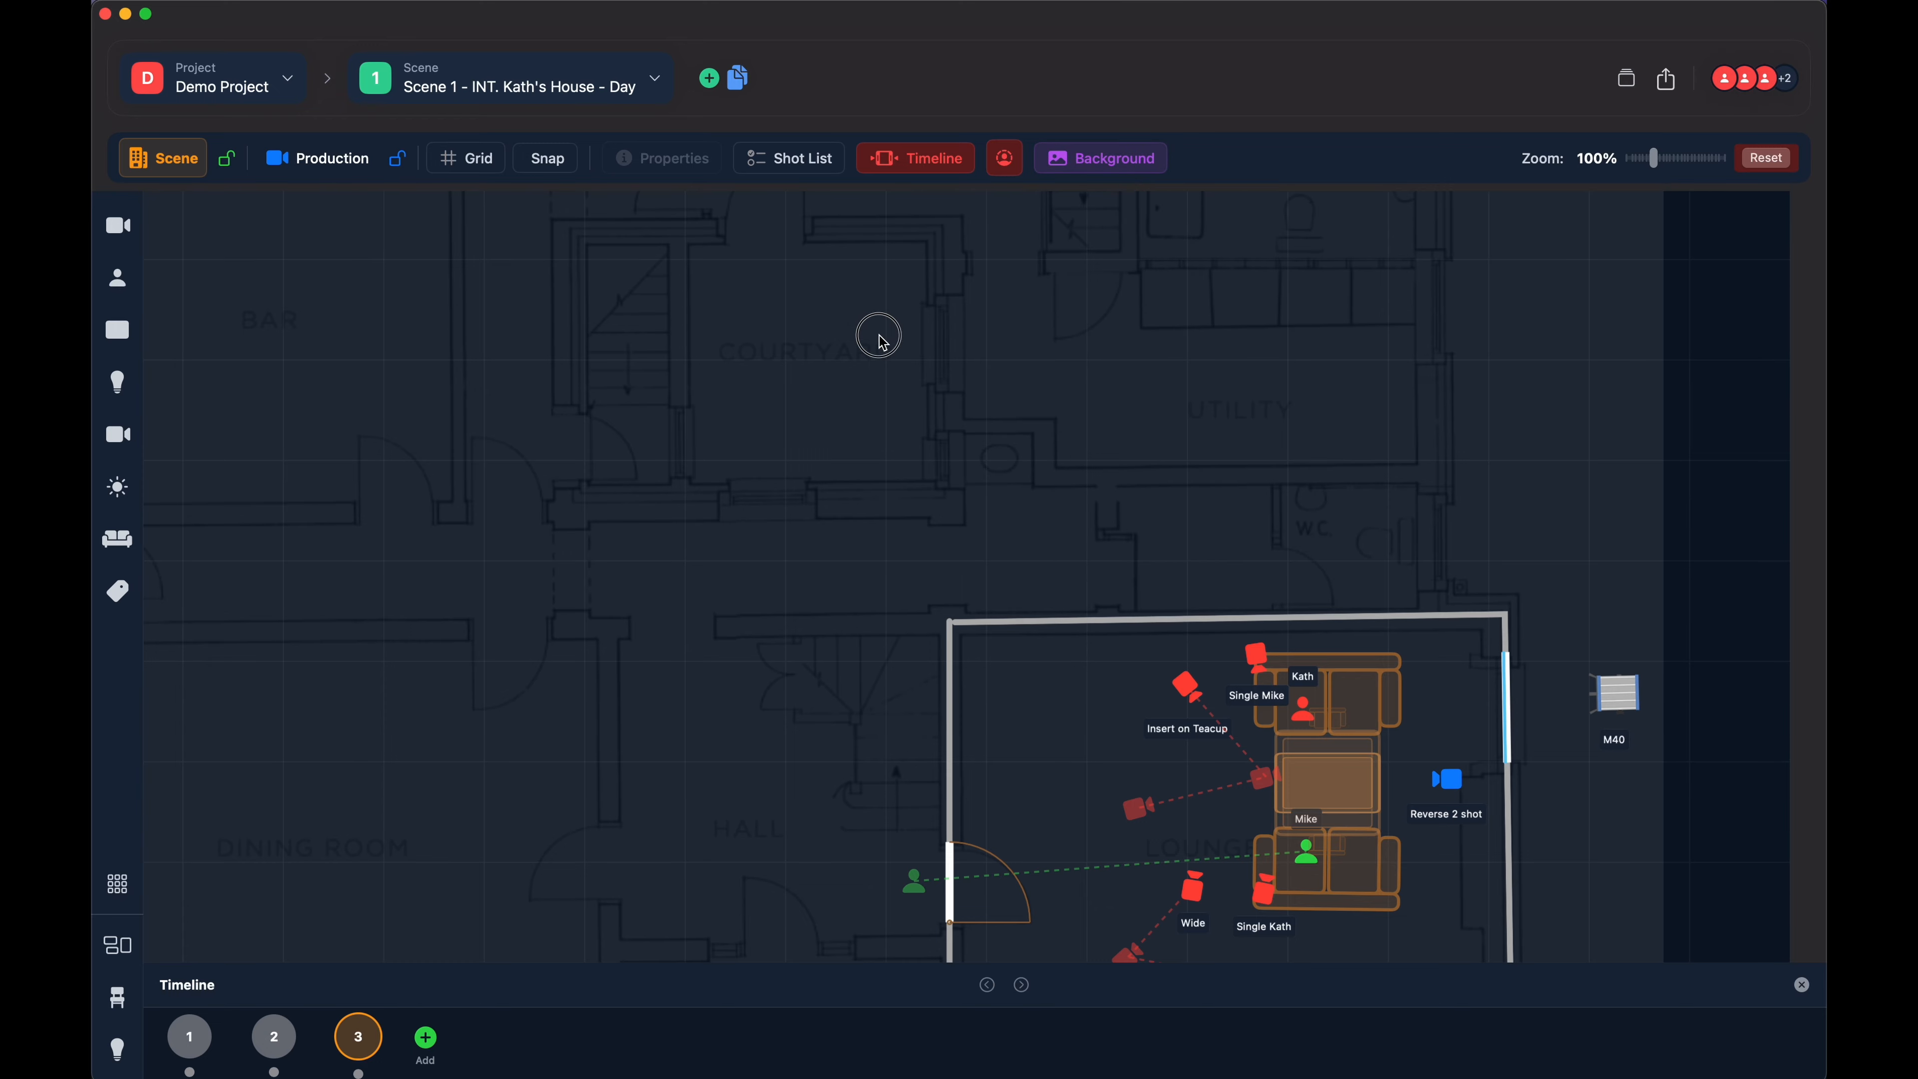
left_click_drag(877, 334, 939, 441)
scroll(870, 373, "down", 10)
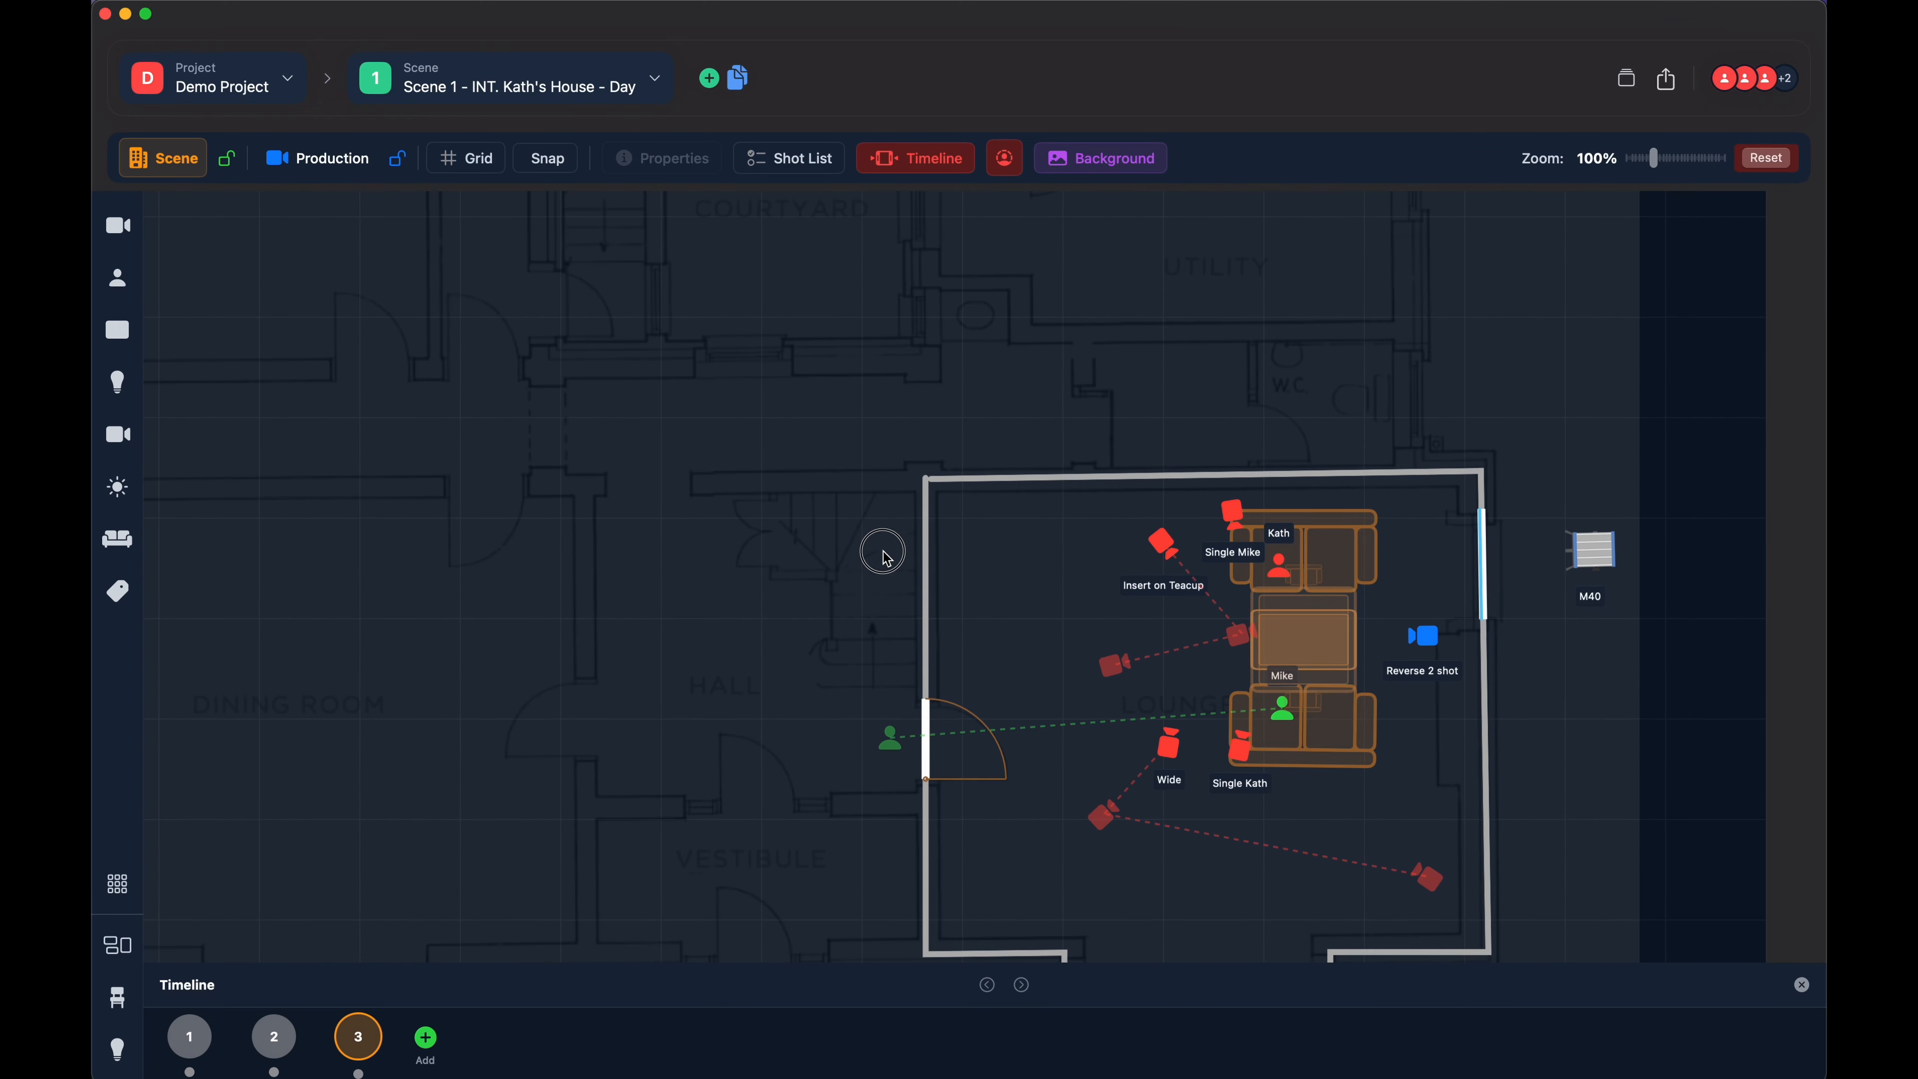
left_click_drag(743, 437, 681, 467)
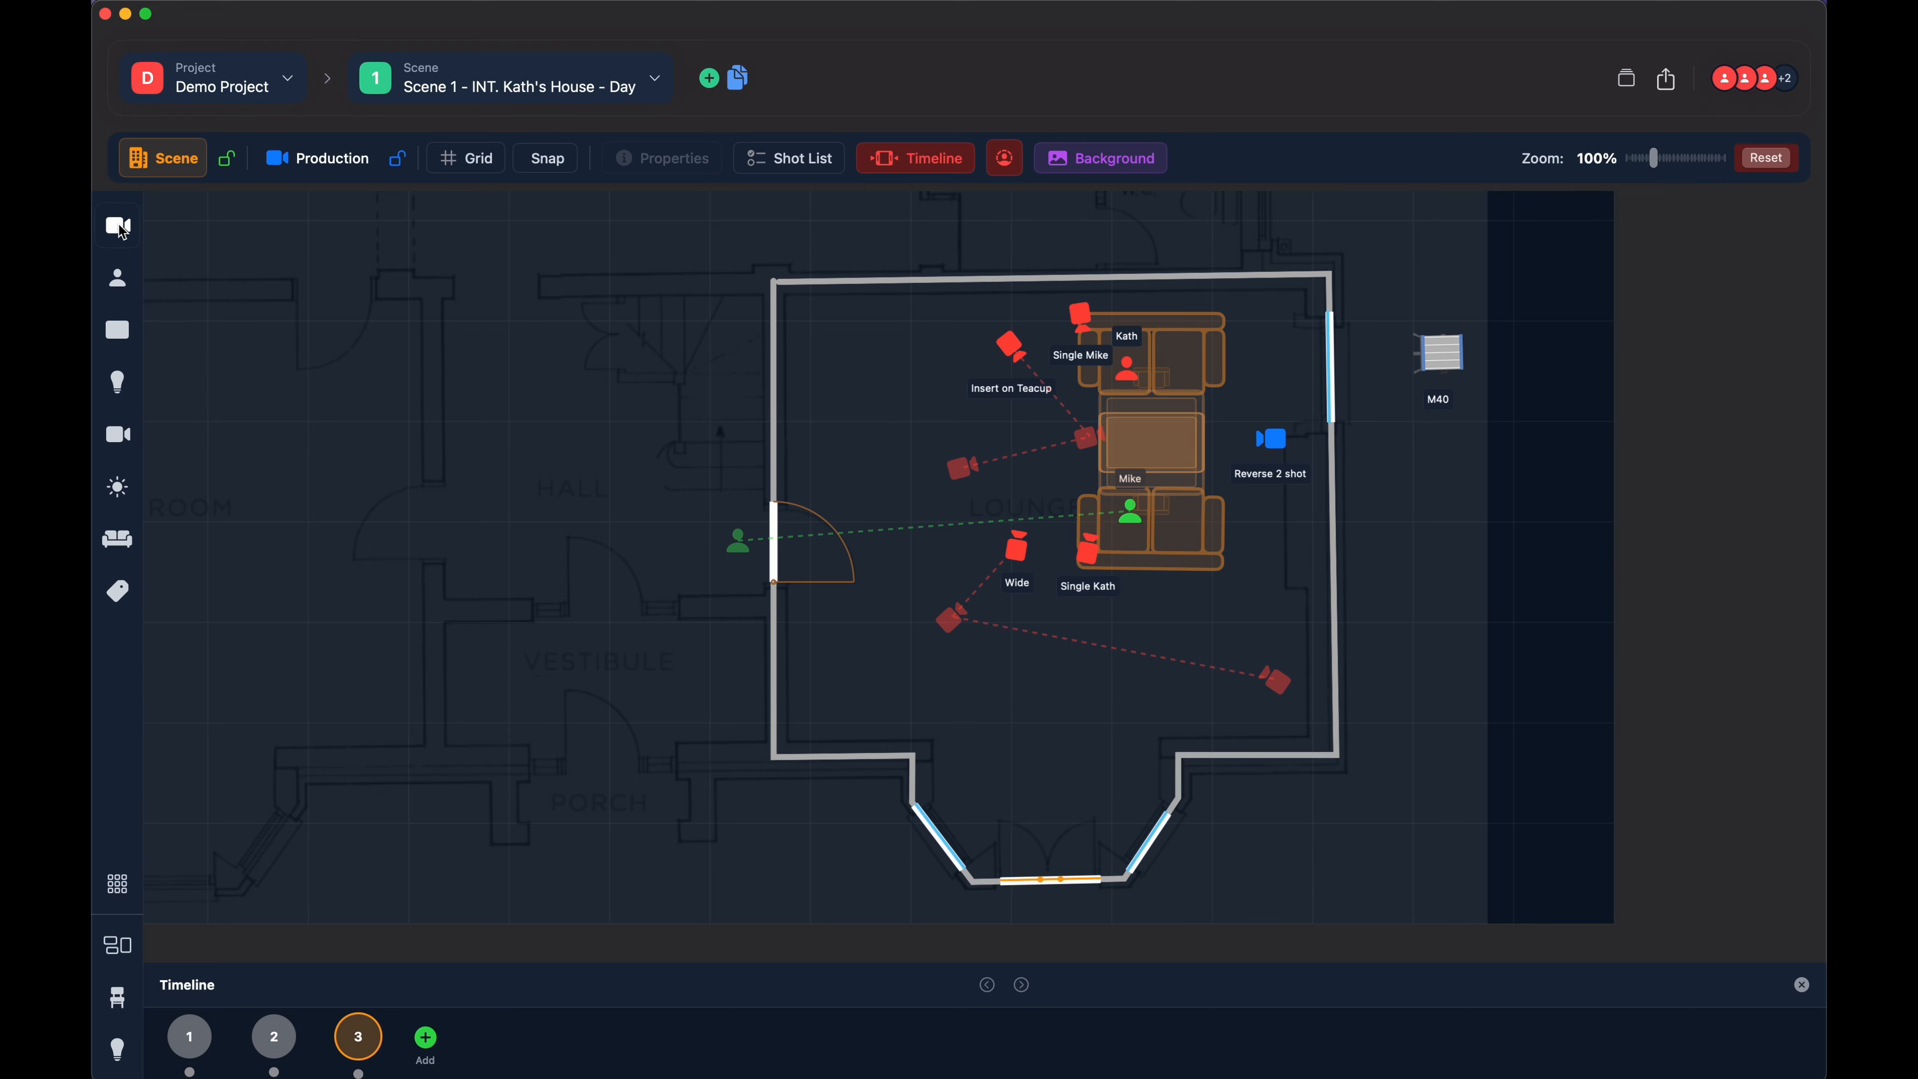
- Add two A Camera shots to the plan around the hall, outside the lounge
left_click_drag(123, 232, 417, 323)
left_click(123, 224)
left_click(390, 472)
- Rotate and enlarge the second hall camera, then duplicate it
left_click_drag(392, 480, 623, 385)
left_click_drag(593, 476, 531, 588)
left_click(498, 440)
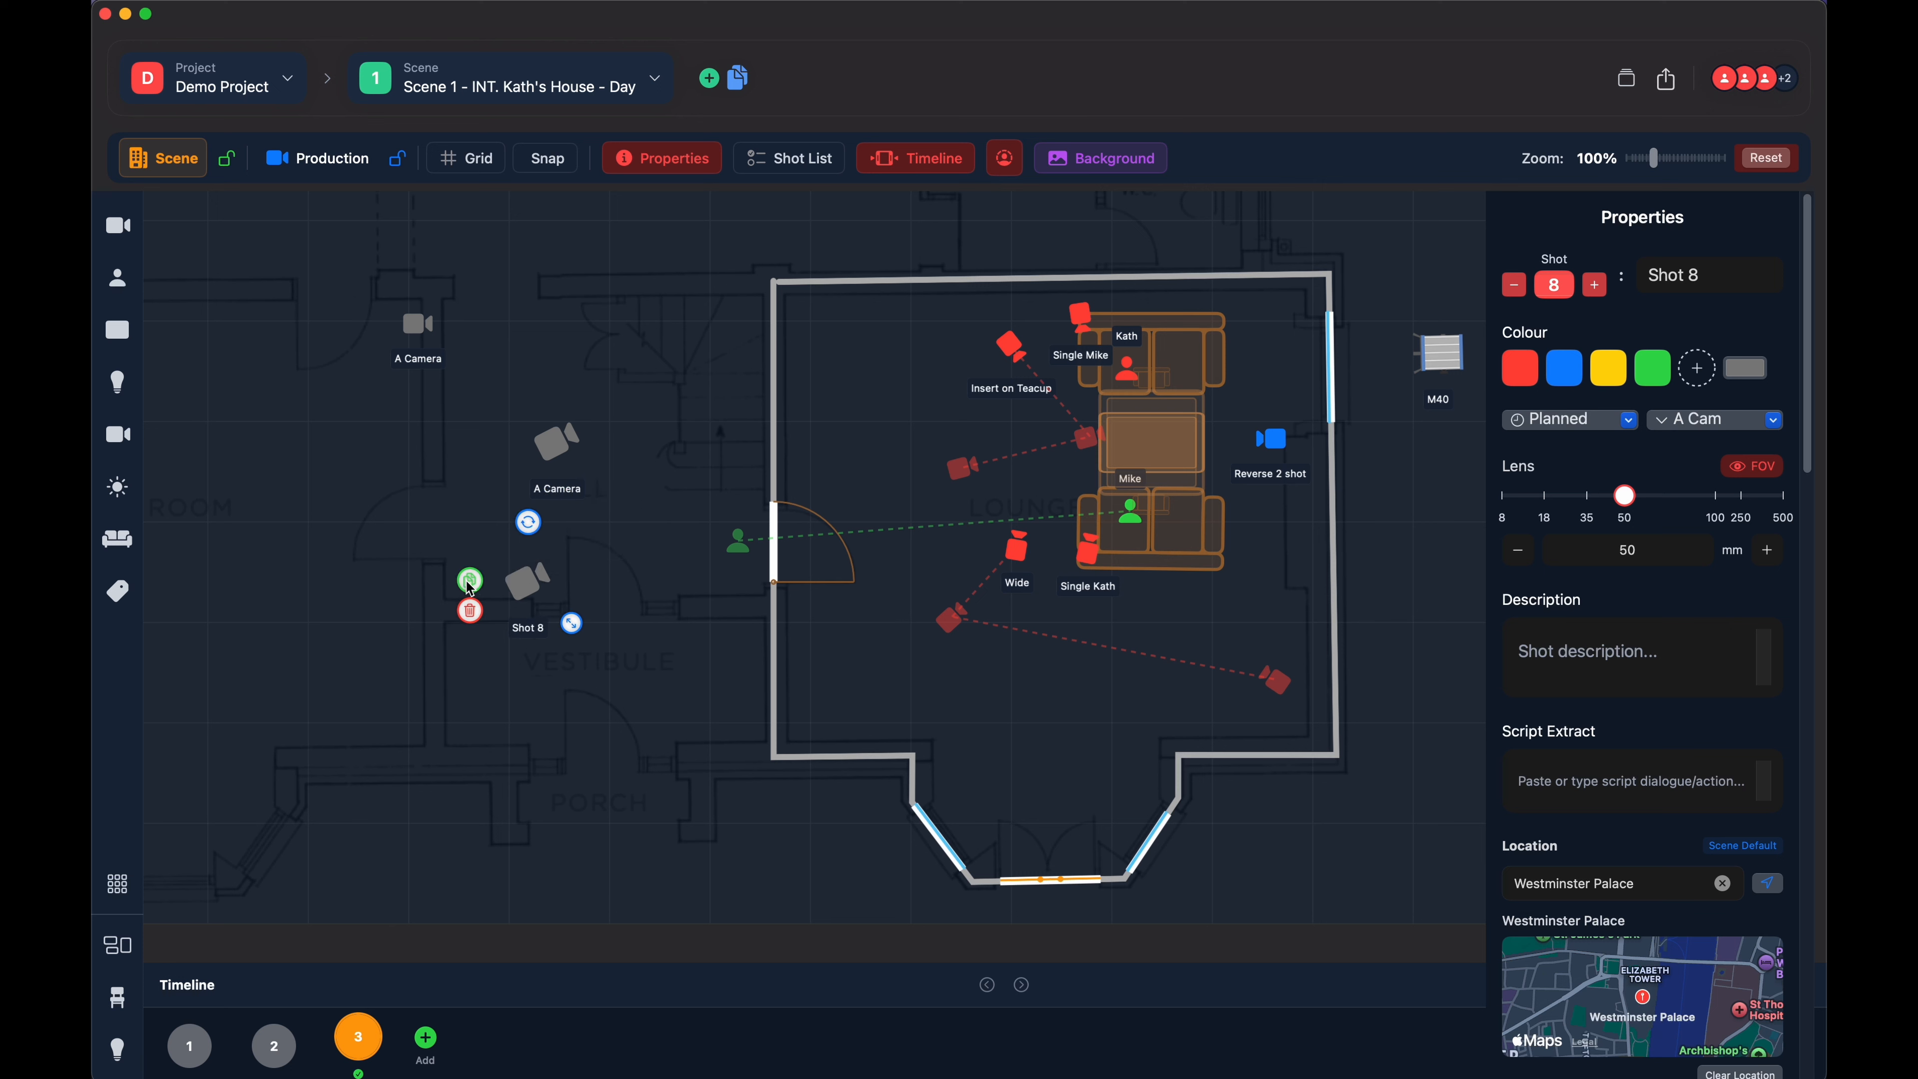
- Delete the duplicated Shot 8 and the rotated hall camera, and select the remaining A Camera
left_click(471, 612)
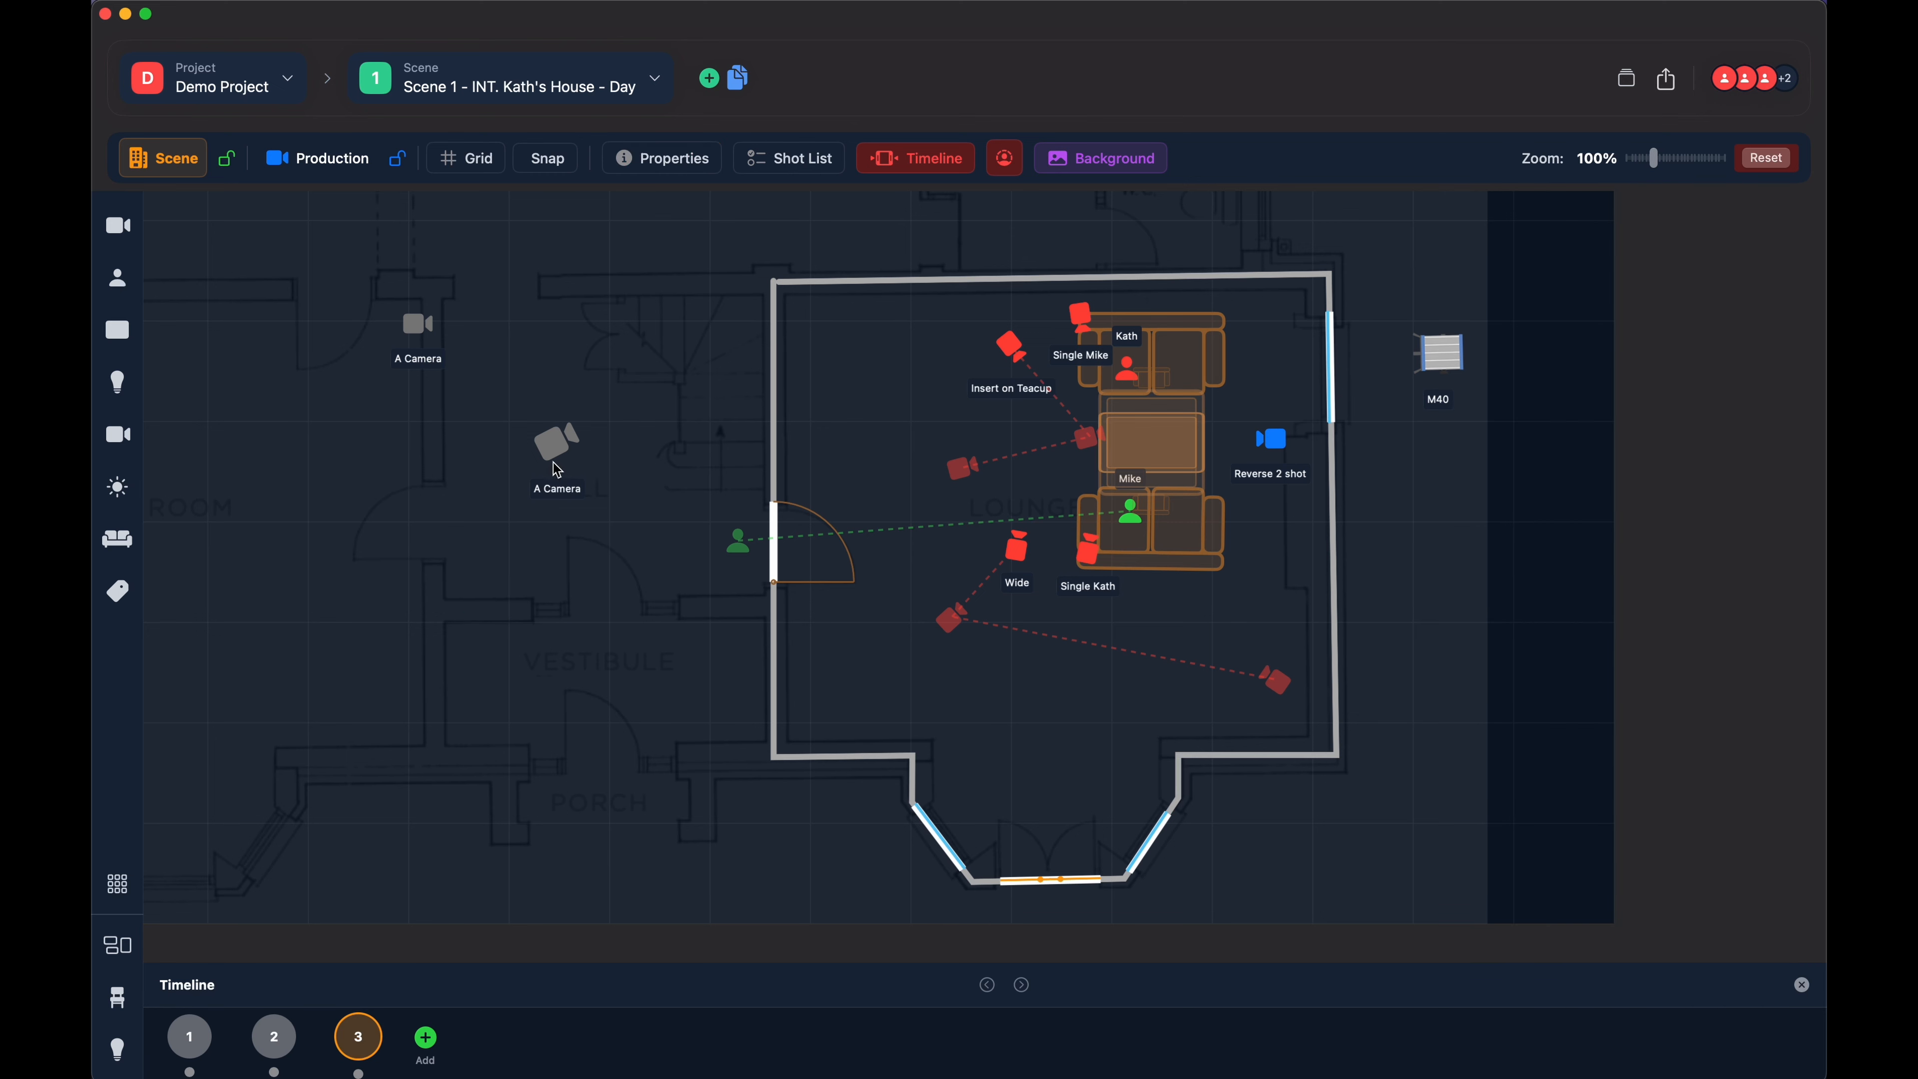
left_click(551, 447)
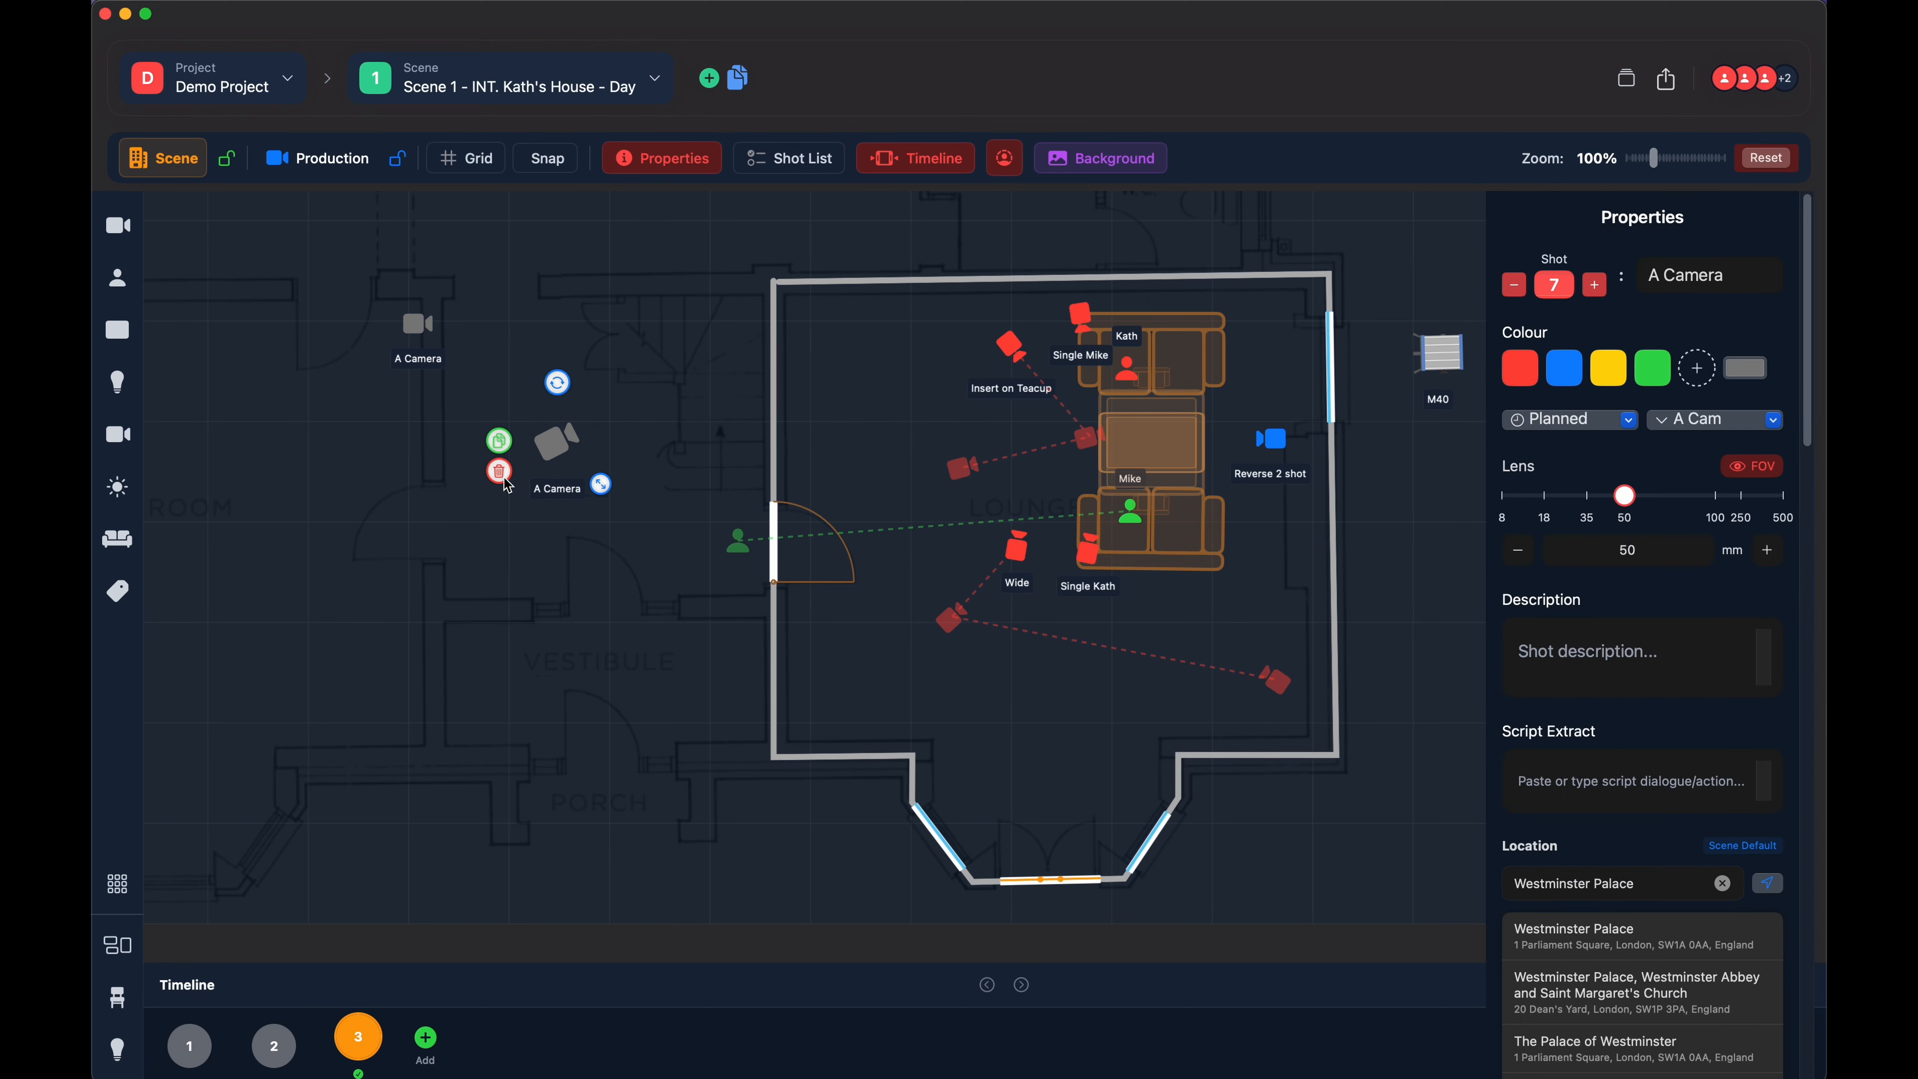
left_click(501, 475)
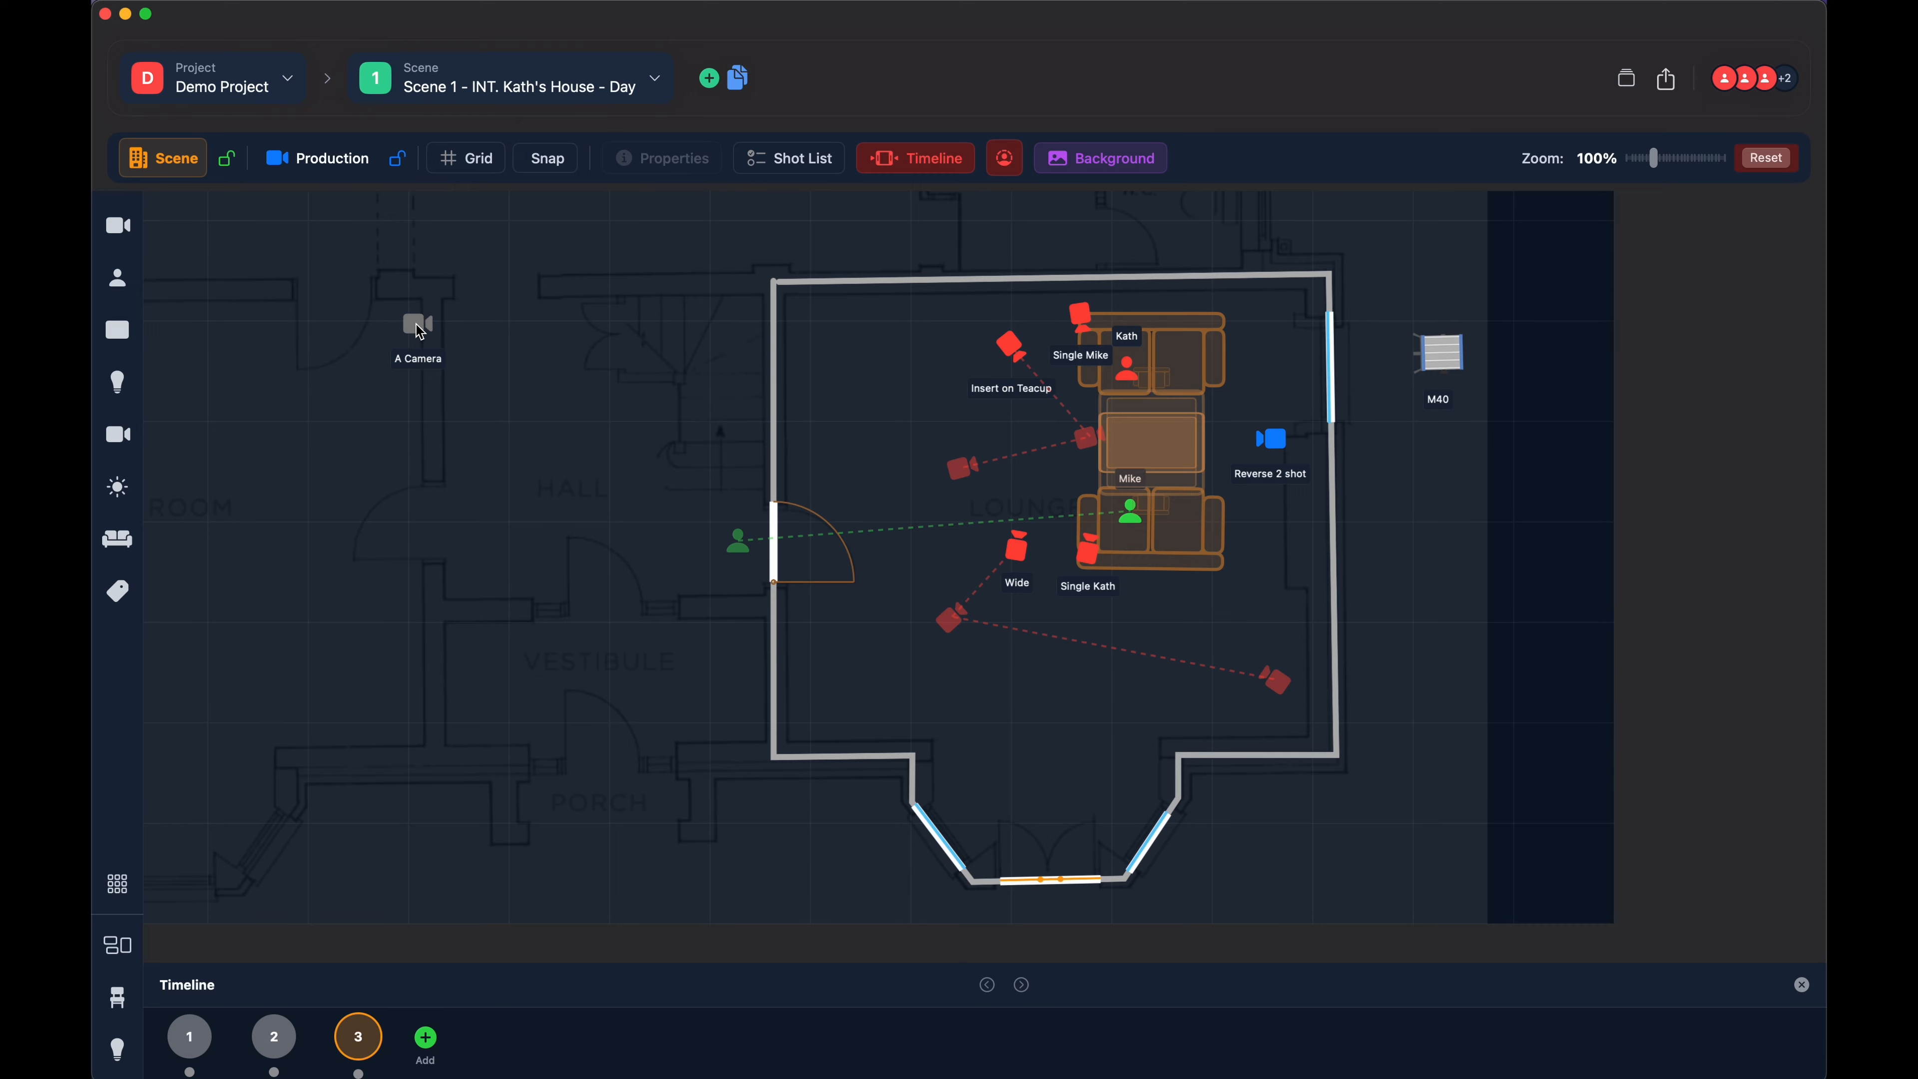
left_click(420, 331)
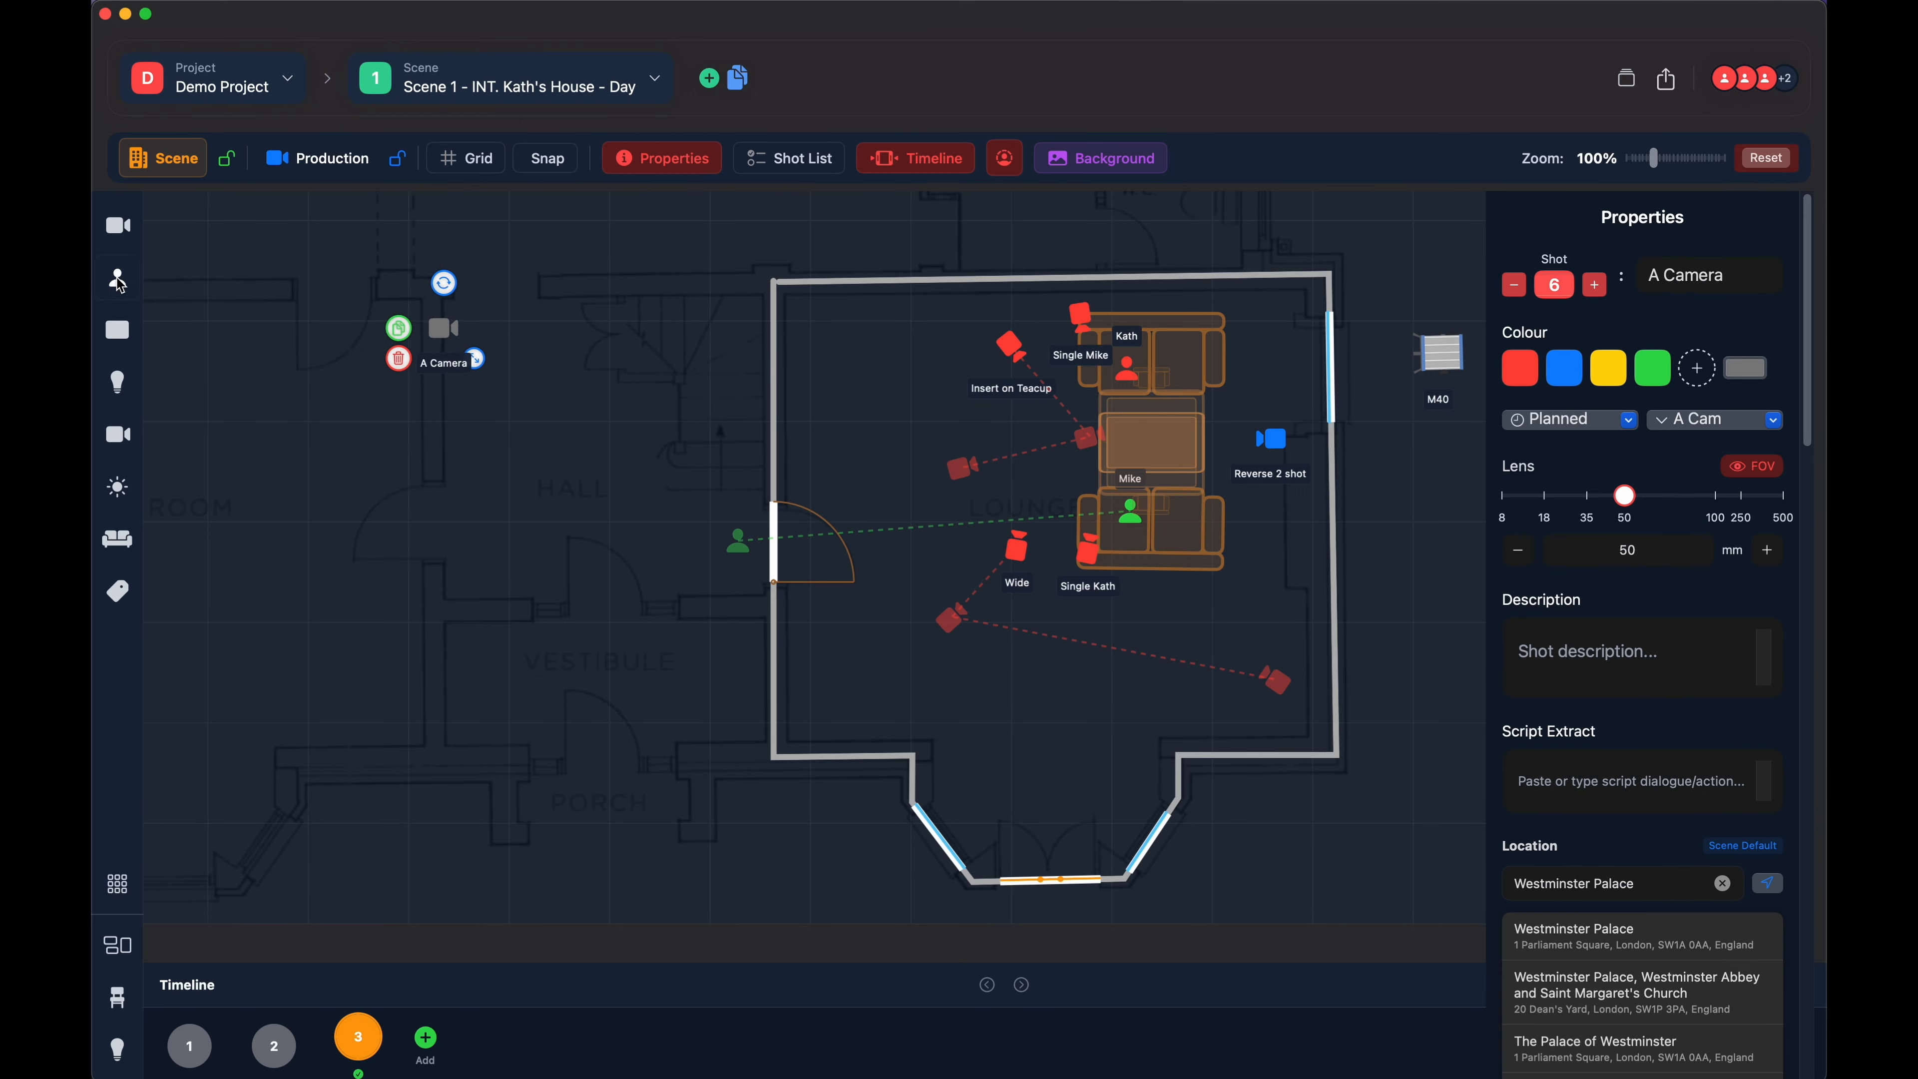
- Add a person in the hall and outline a closed four-sided wall just below it, reaching down past the vestibule's left side
left_click(122, 285)
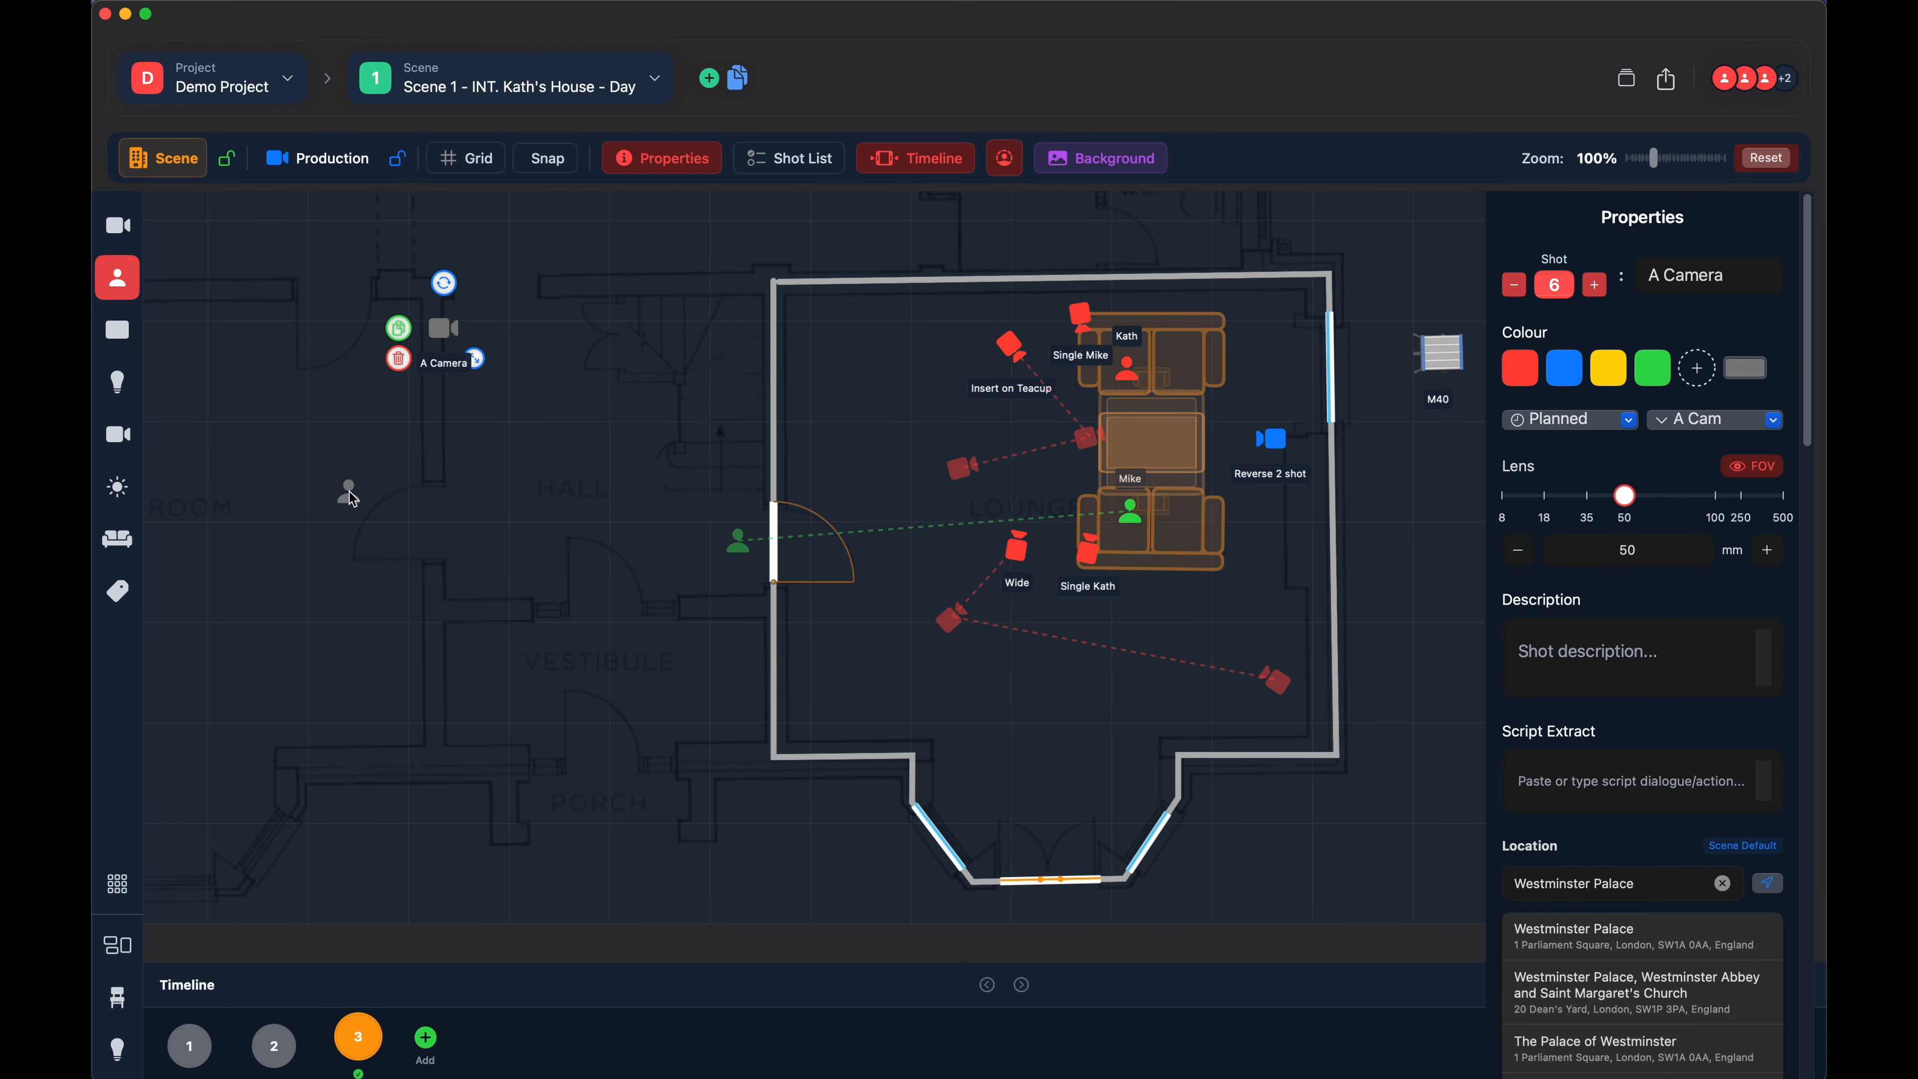
left_click(121, 333)
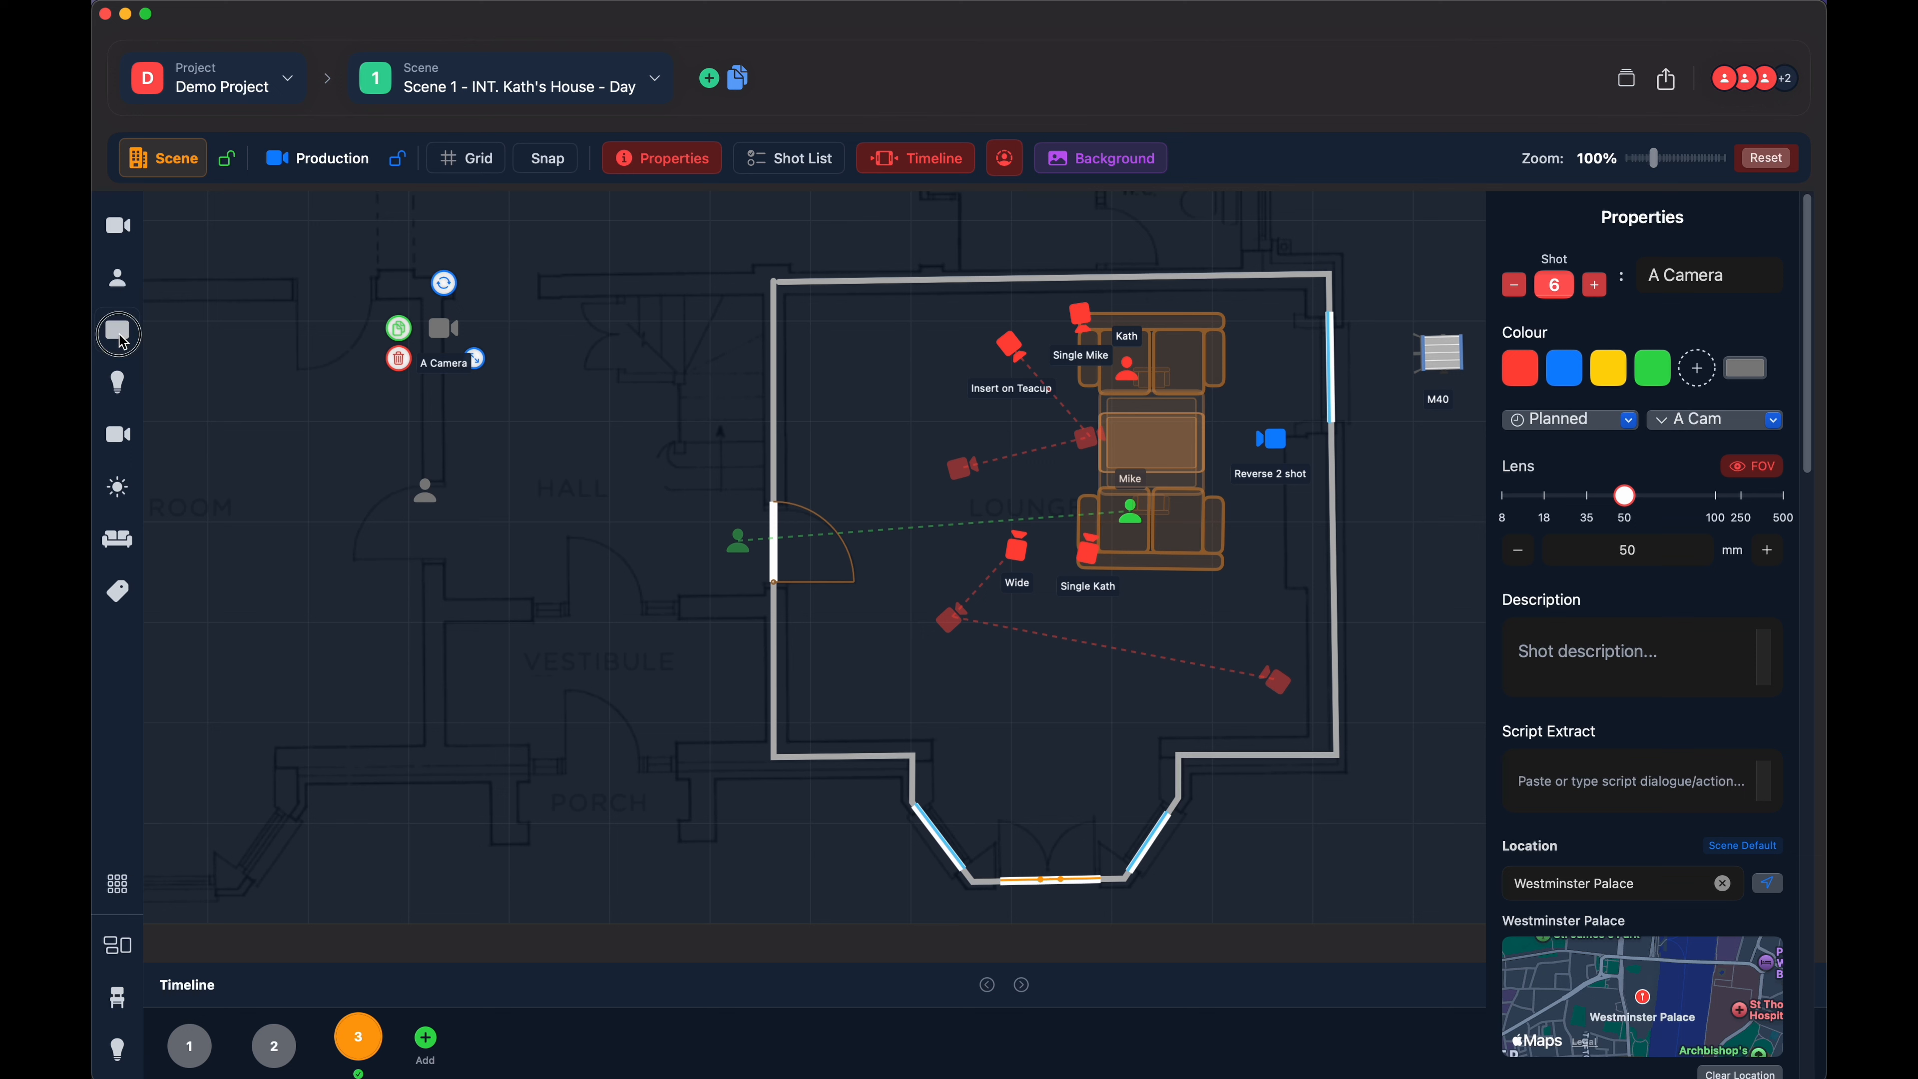
left_click(309, 522)
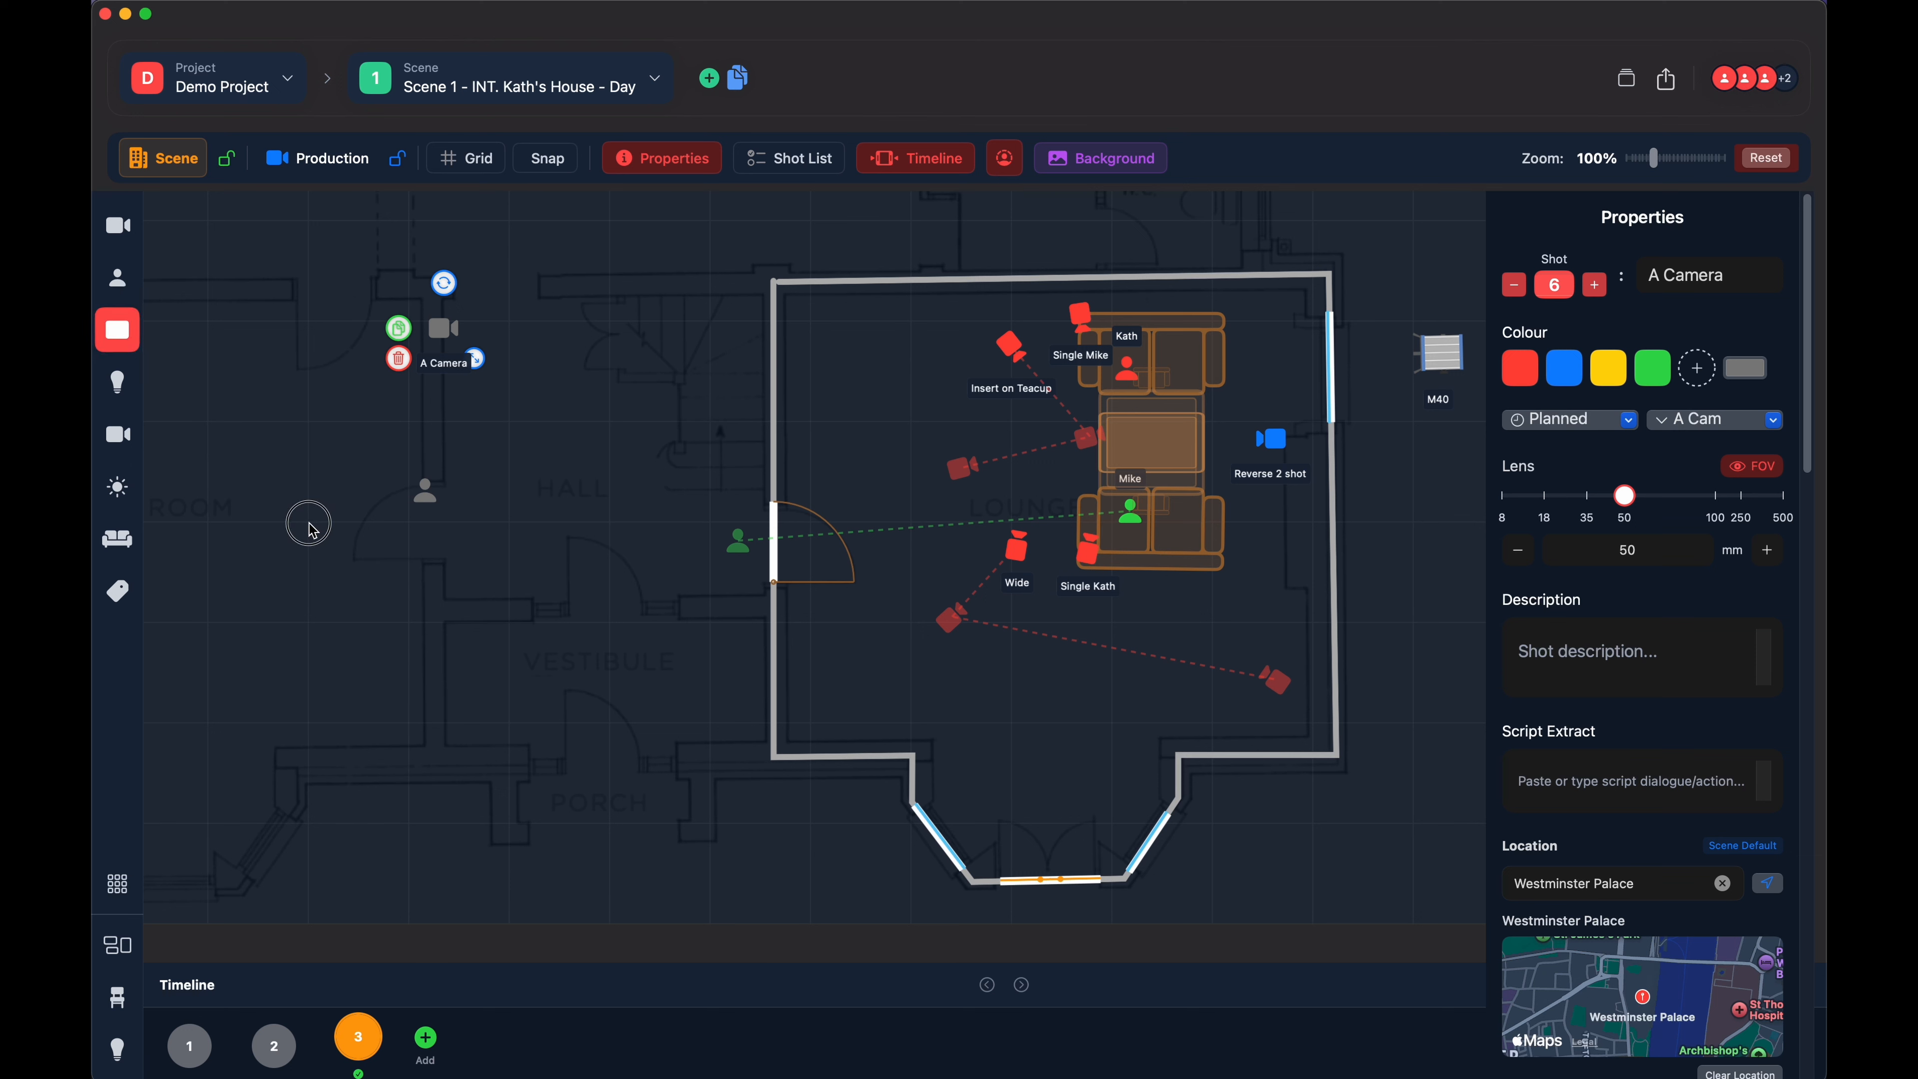
left_click(509, 523)
left_click(509, 723)
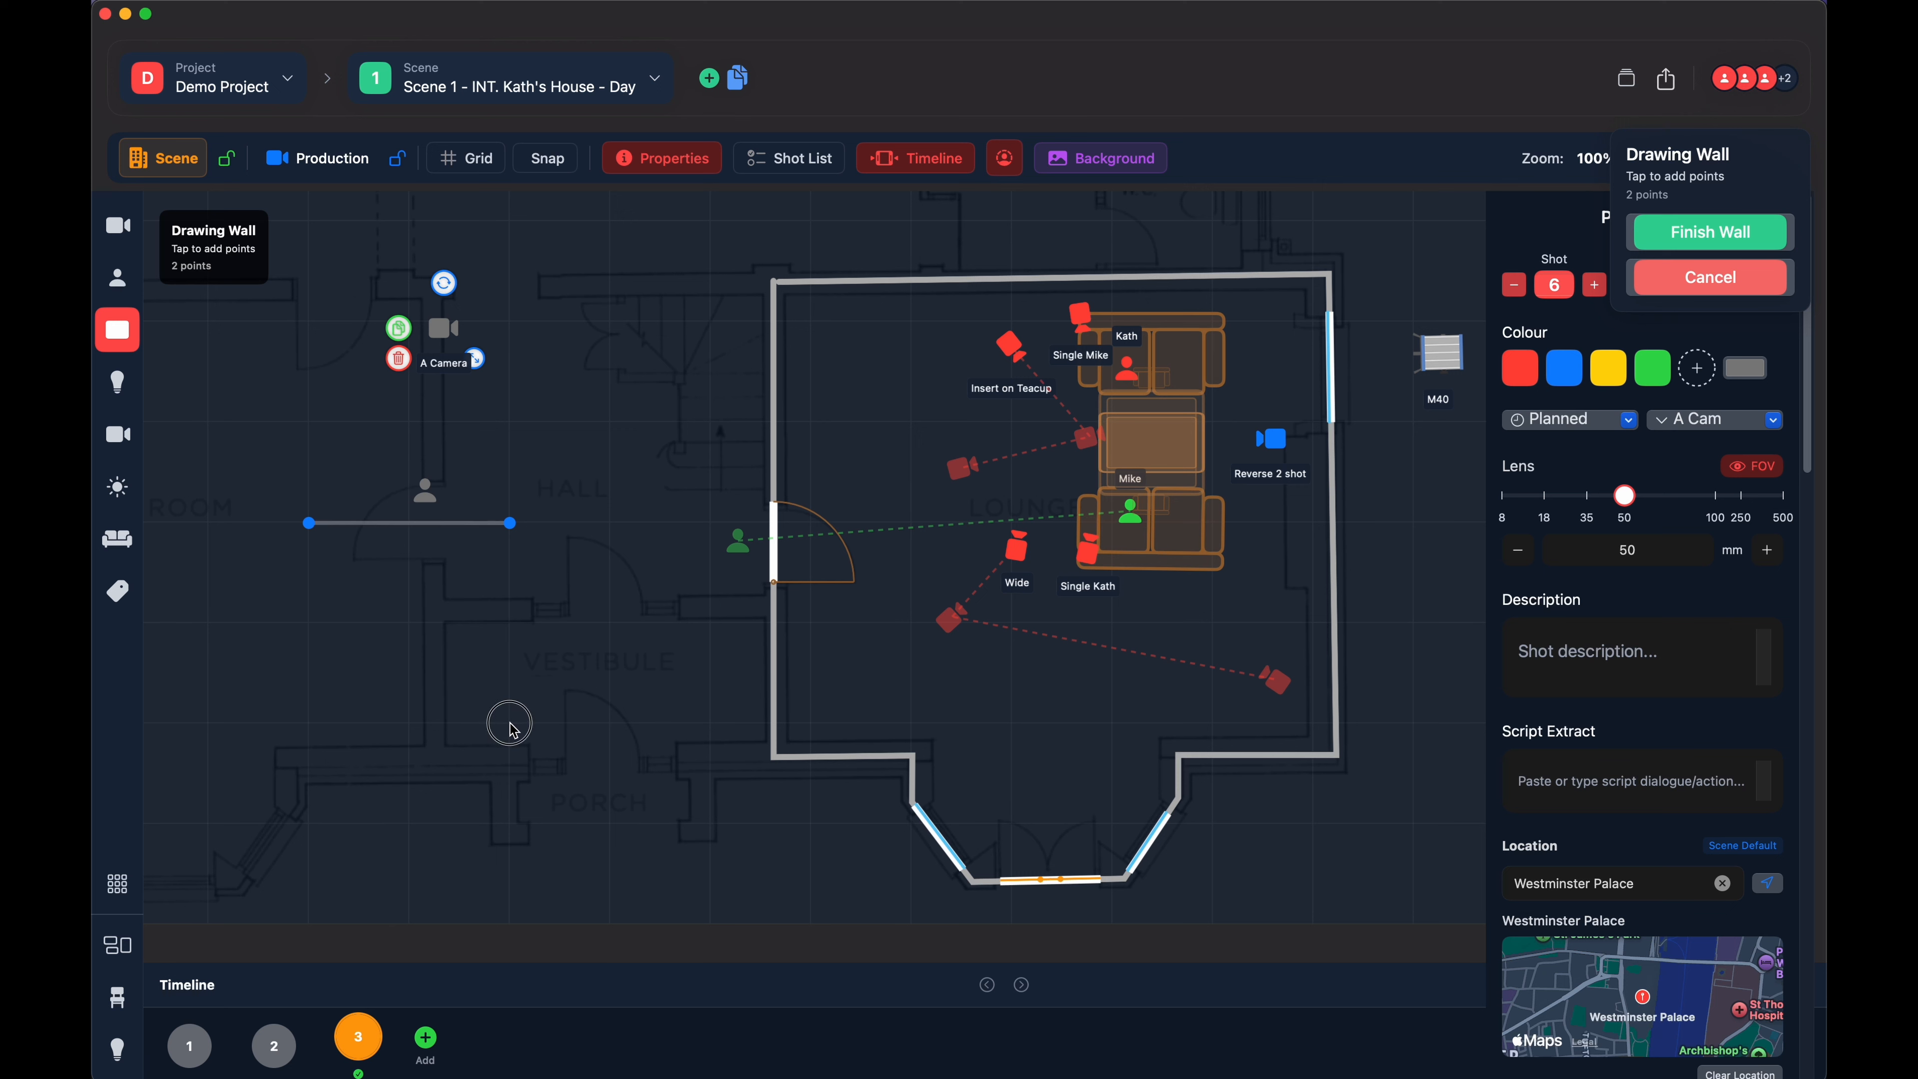
left_click(309, 727)
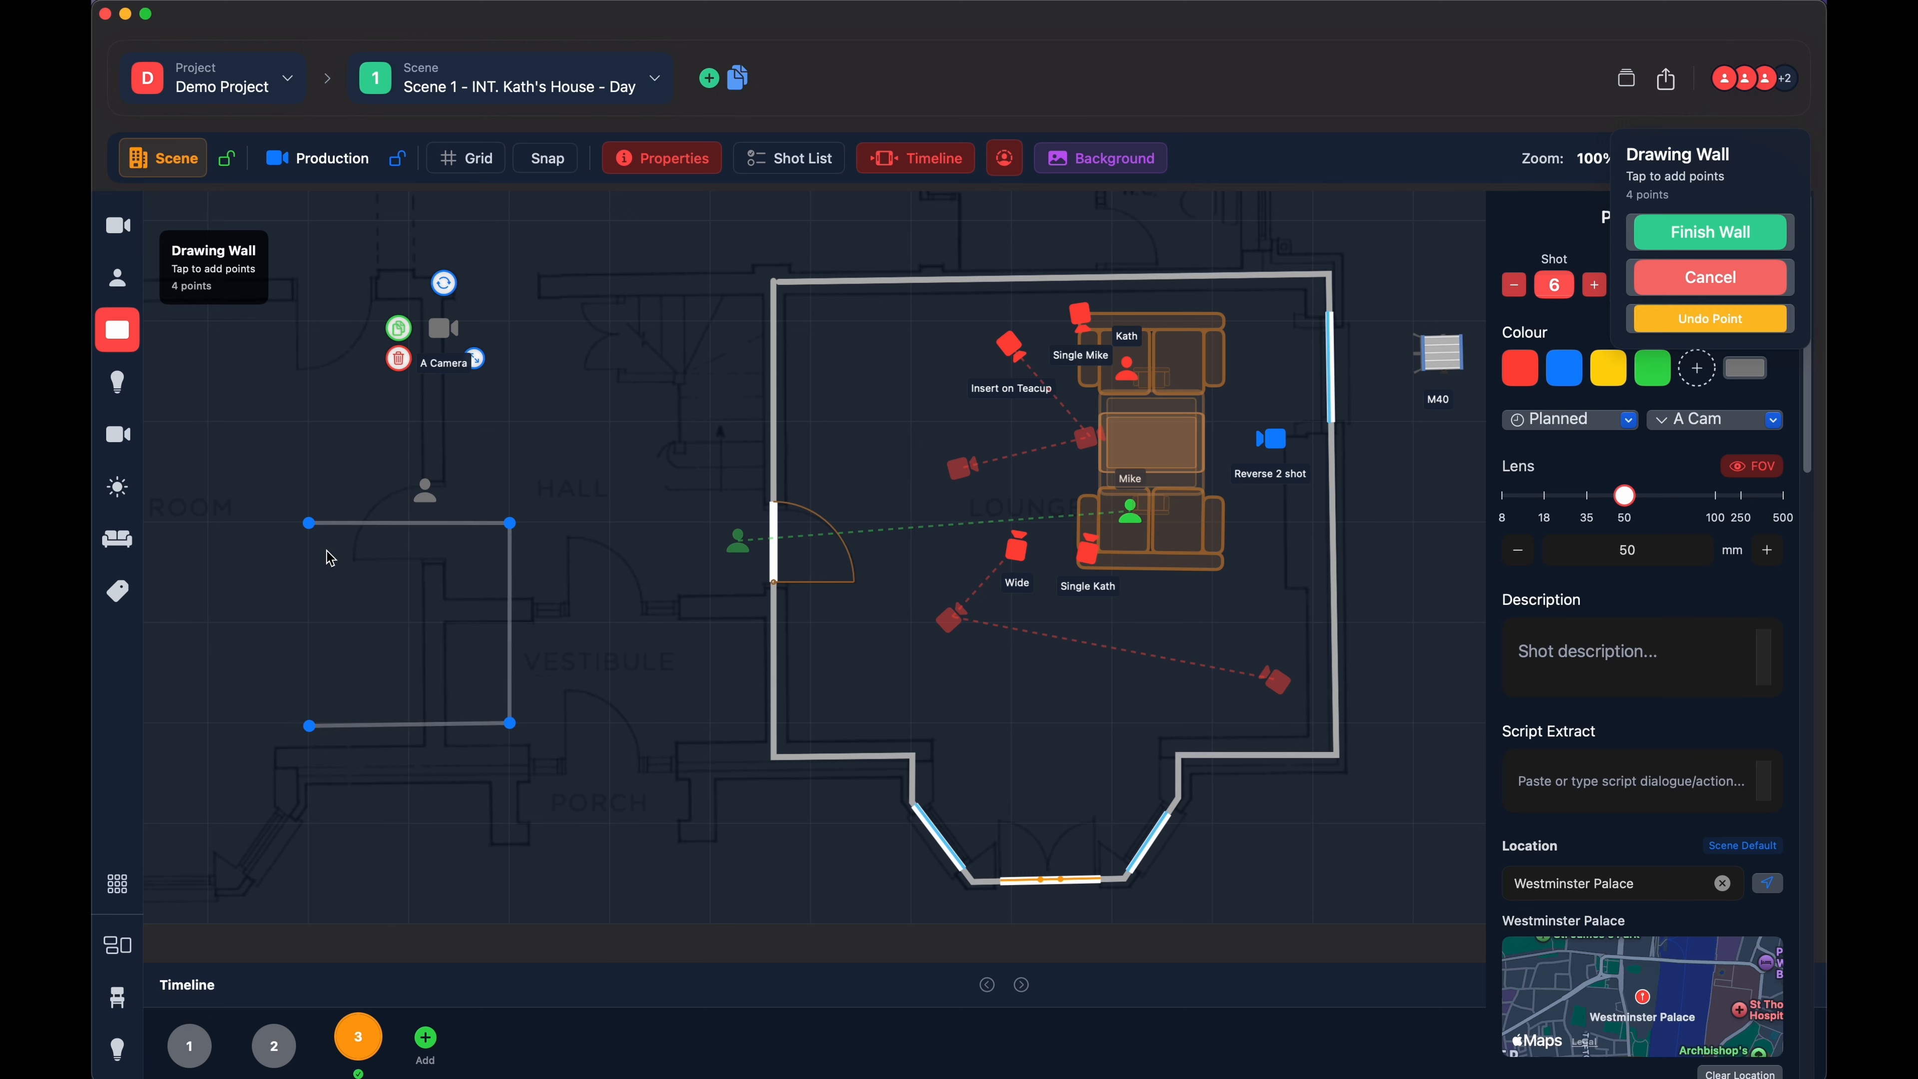
left_click(309, 523)
- Undo the last wall point, add a pointed corner on the outline's left, close it at the start point and finish the wall
left_click(1711, 321)
left_click(210, 624)
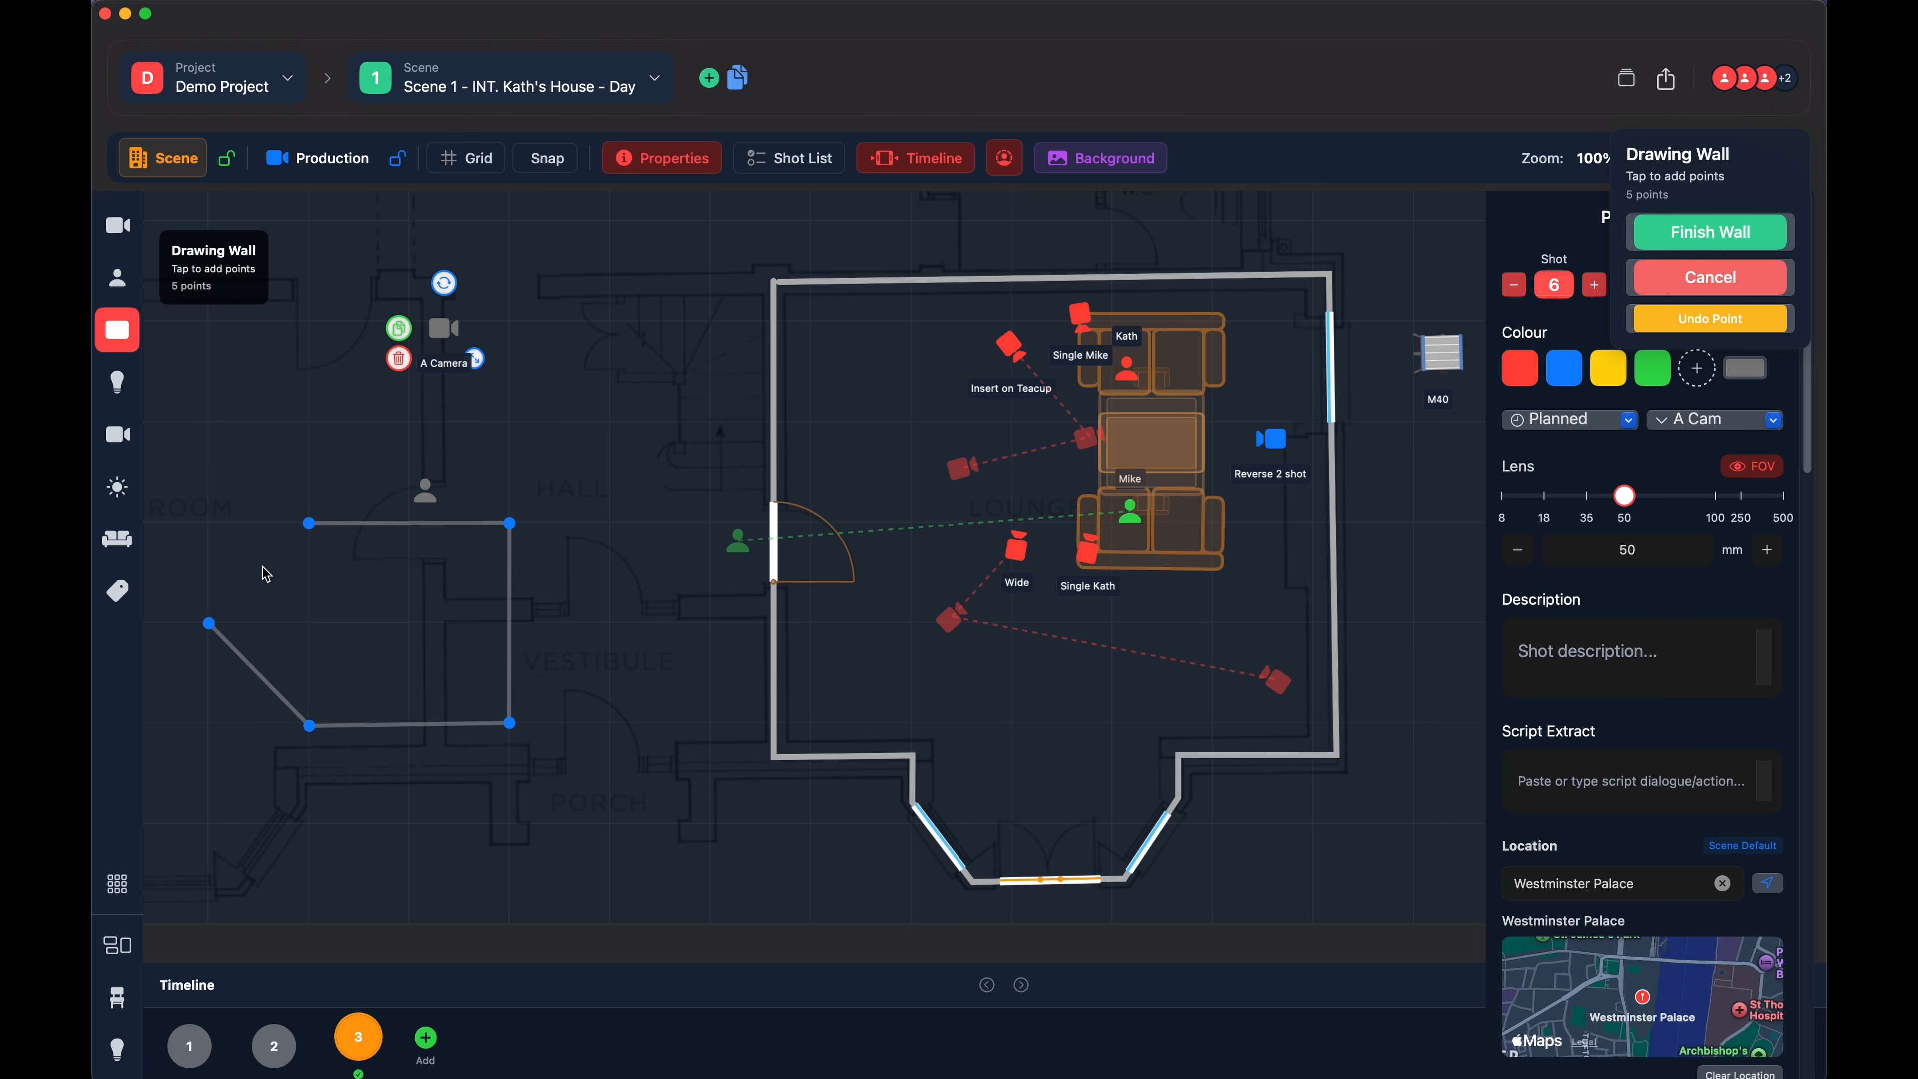
left_click(310, 529)
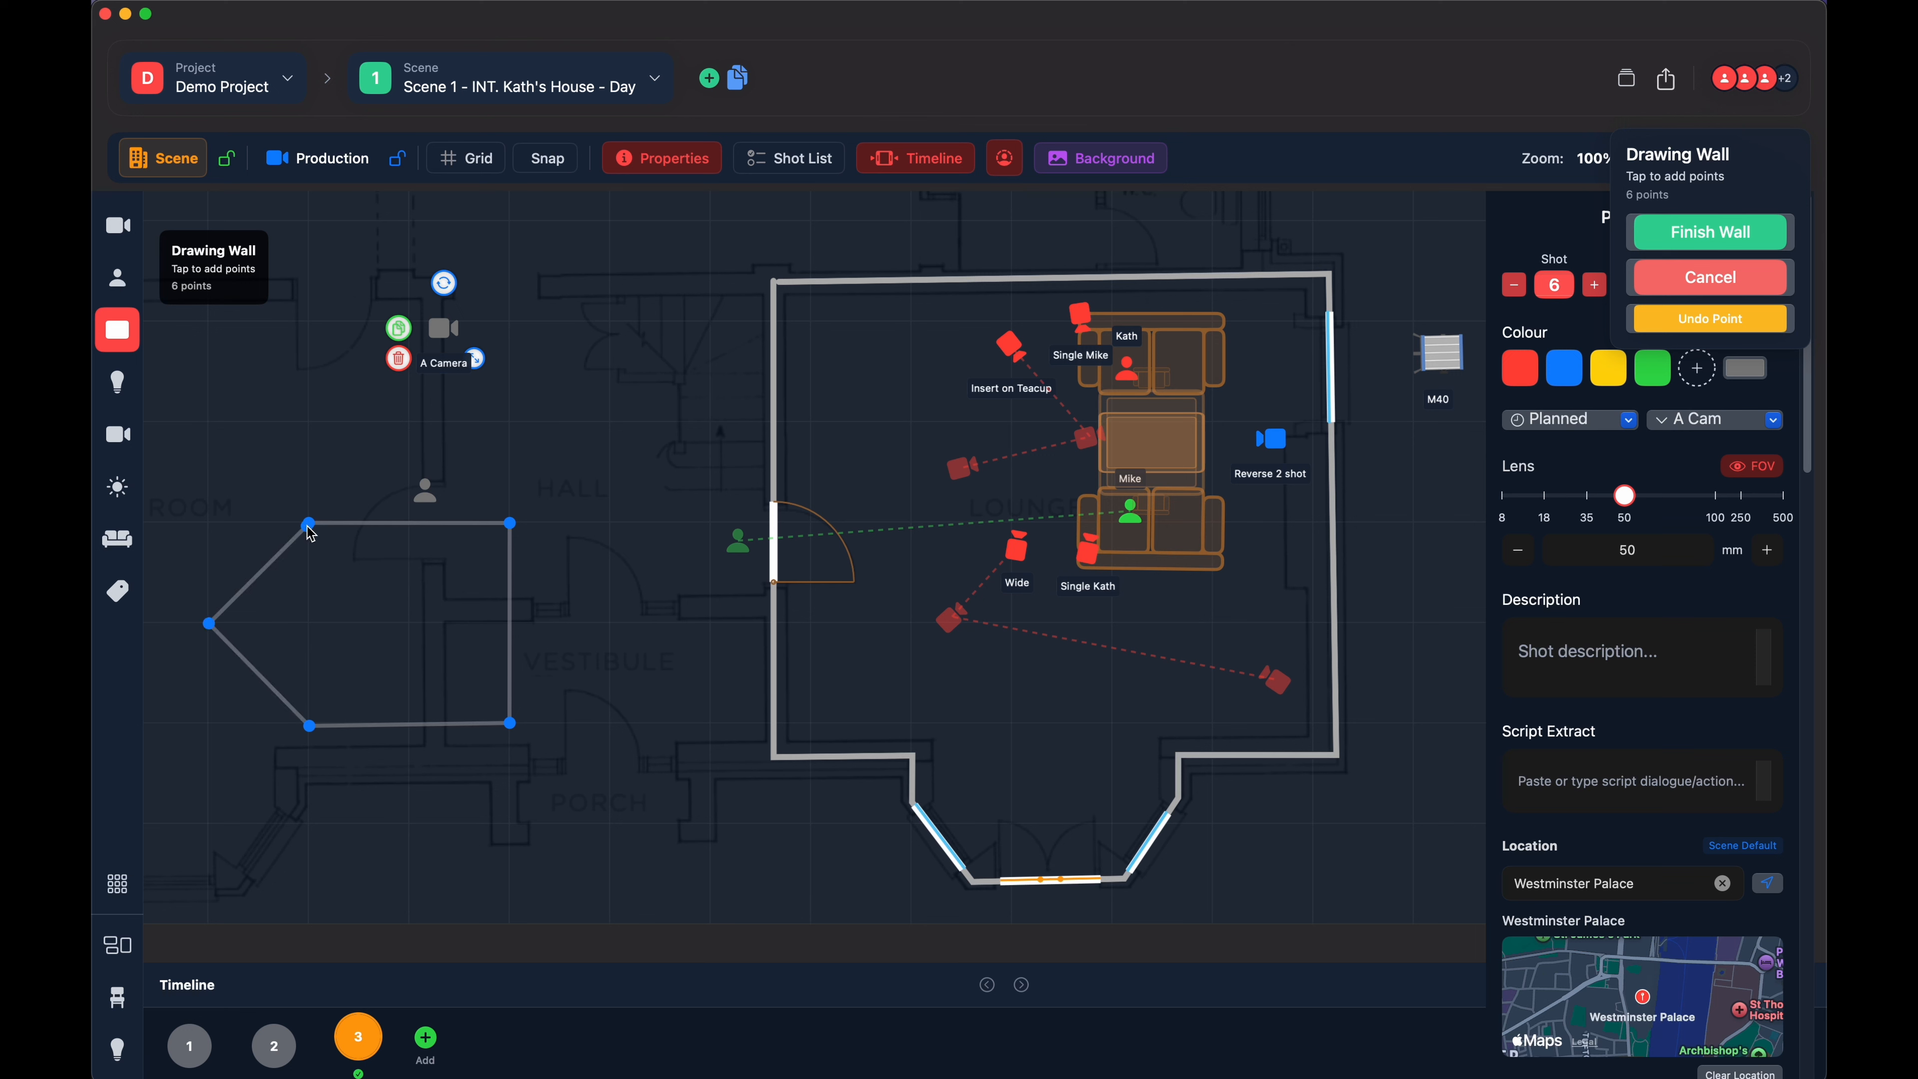
left_click(1704, 239)
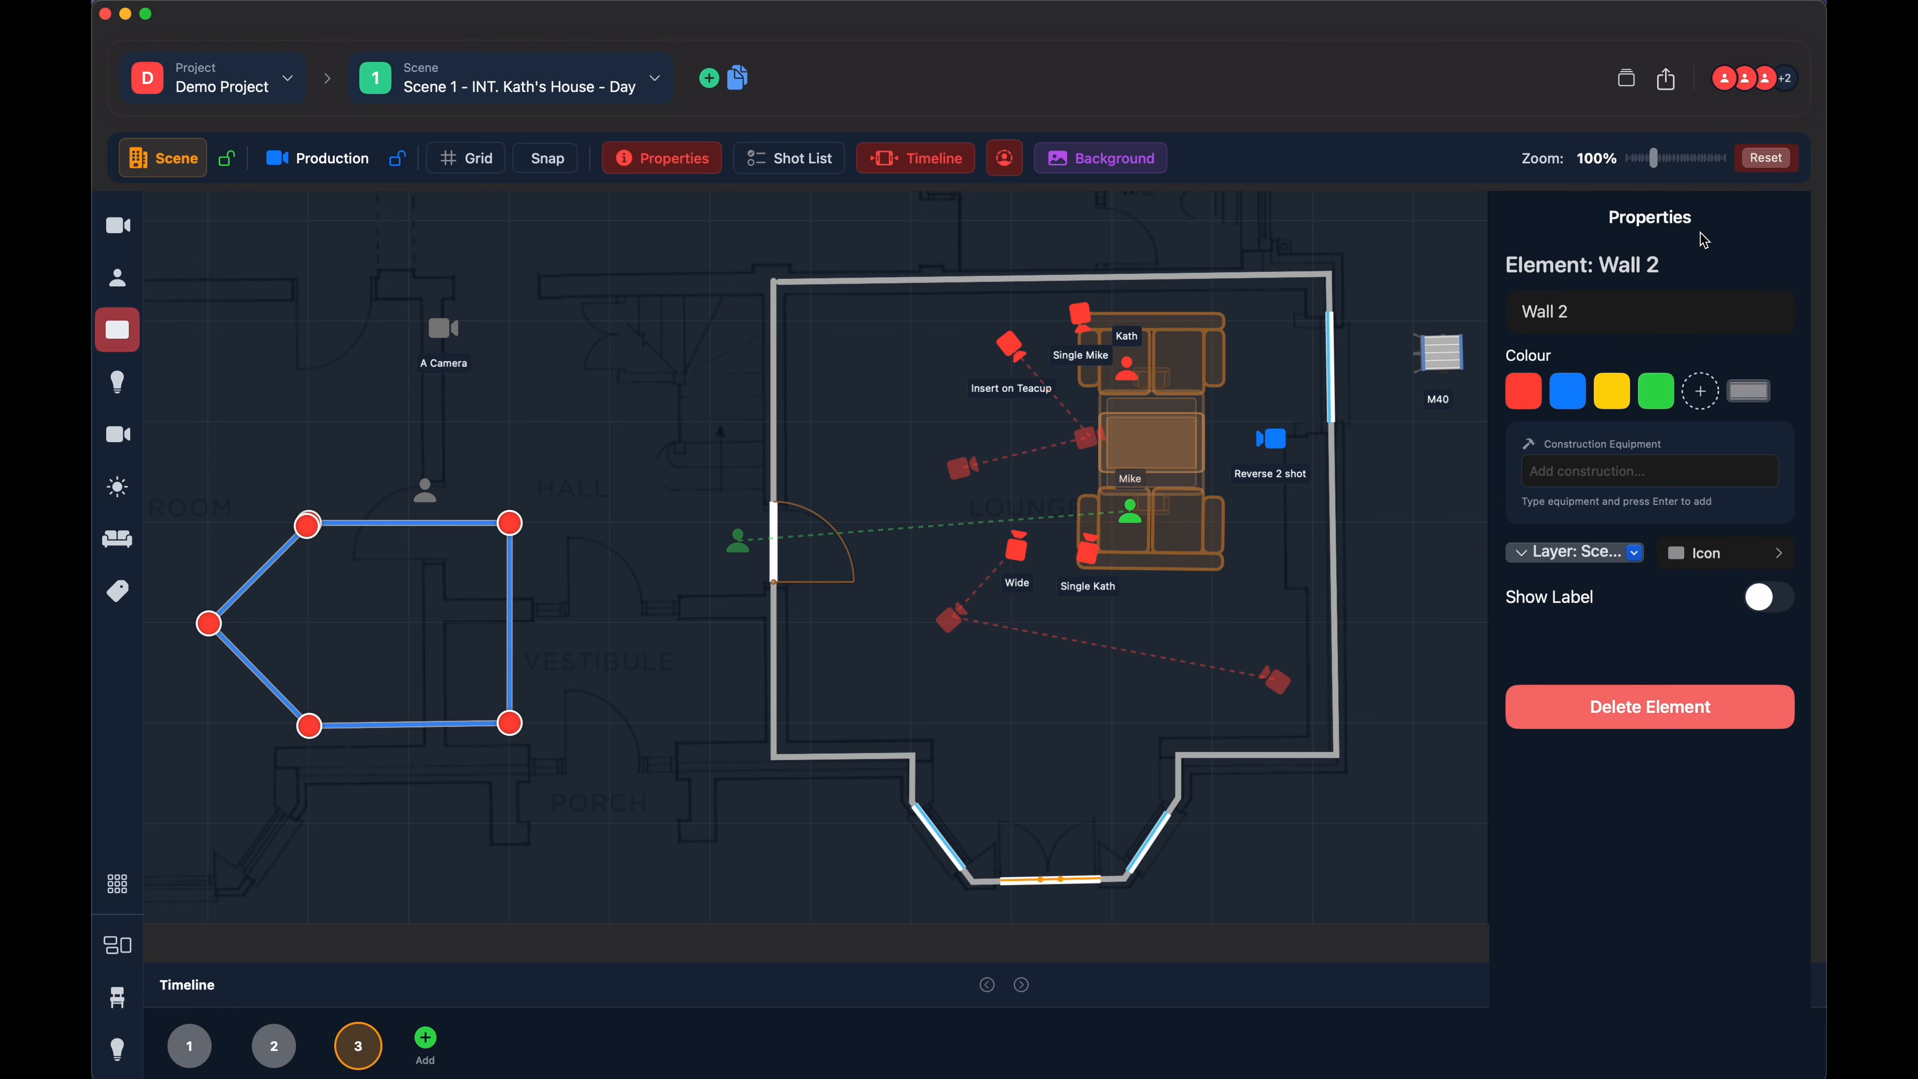
- Check the opening types offered for the new wall's top side, dismiss them, and nudge the wall's upper-right corner slightly
left_click(337, 609)
left_click(401, 528)
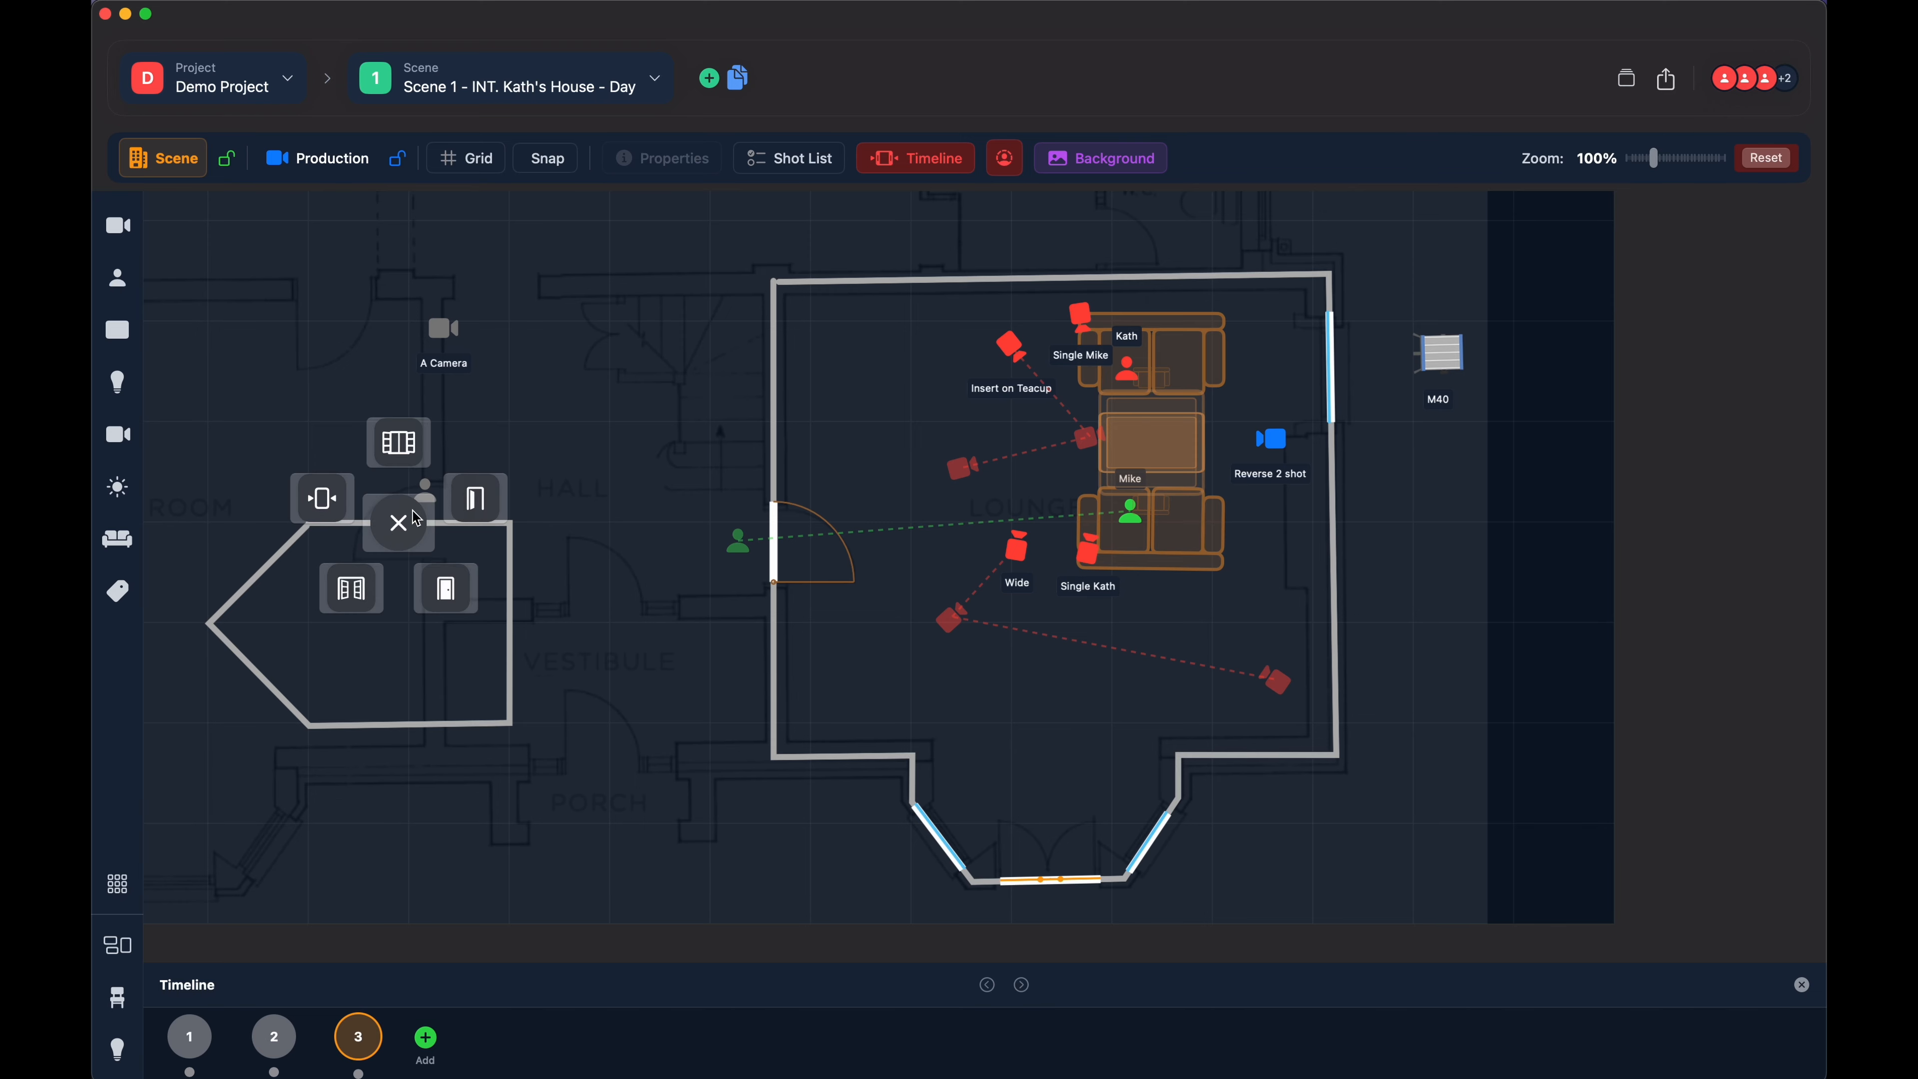
left_click(413, 539)
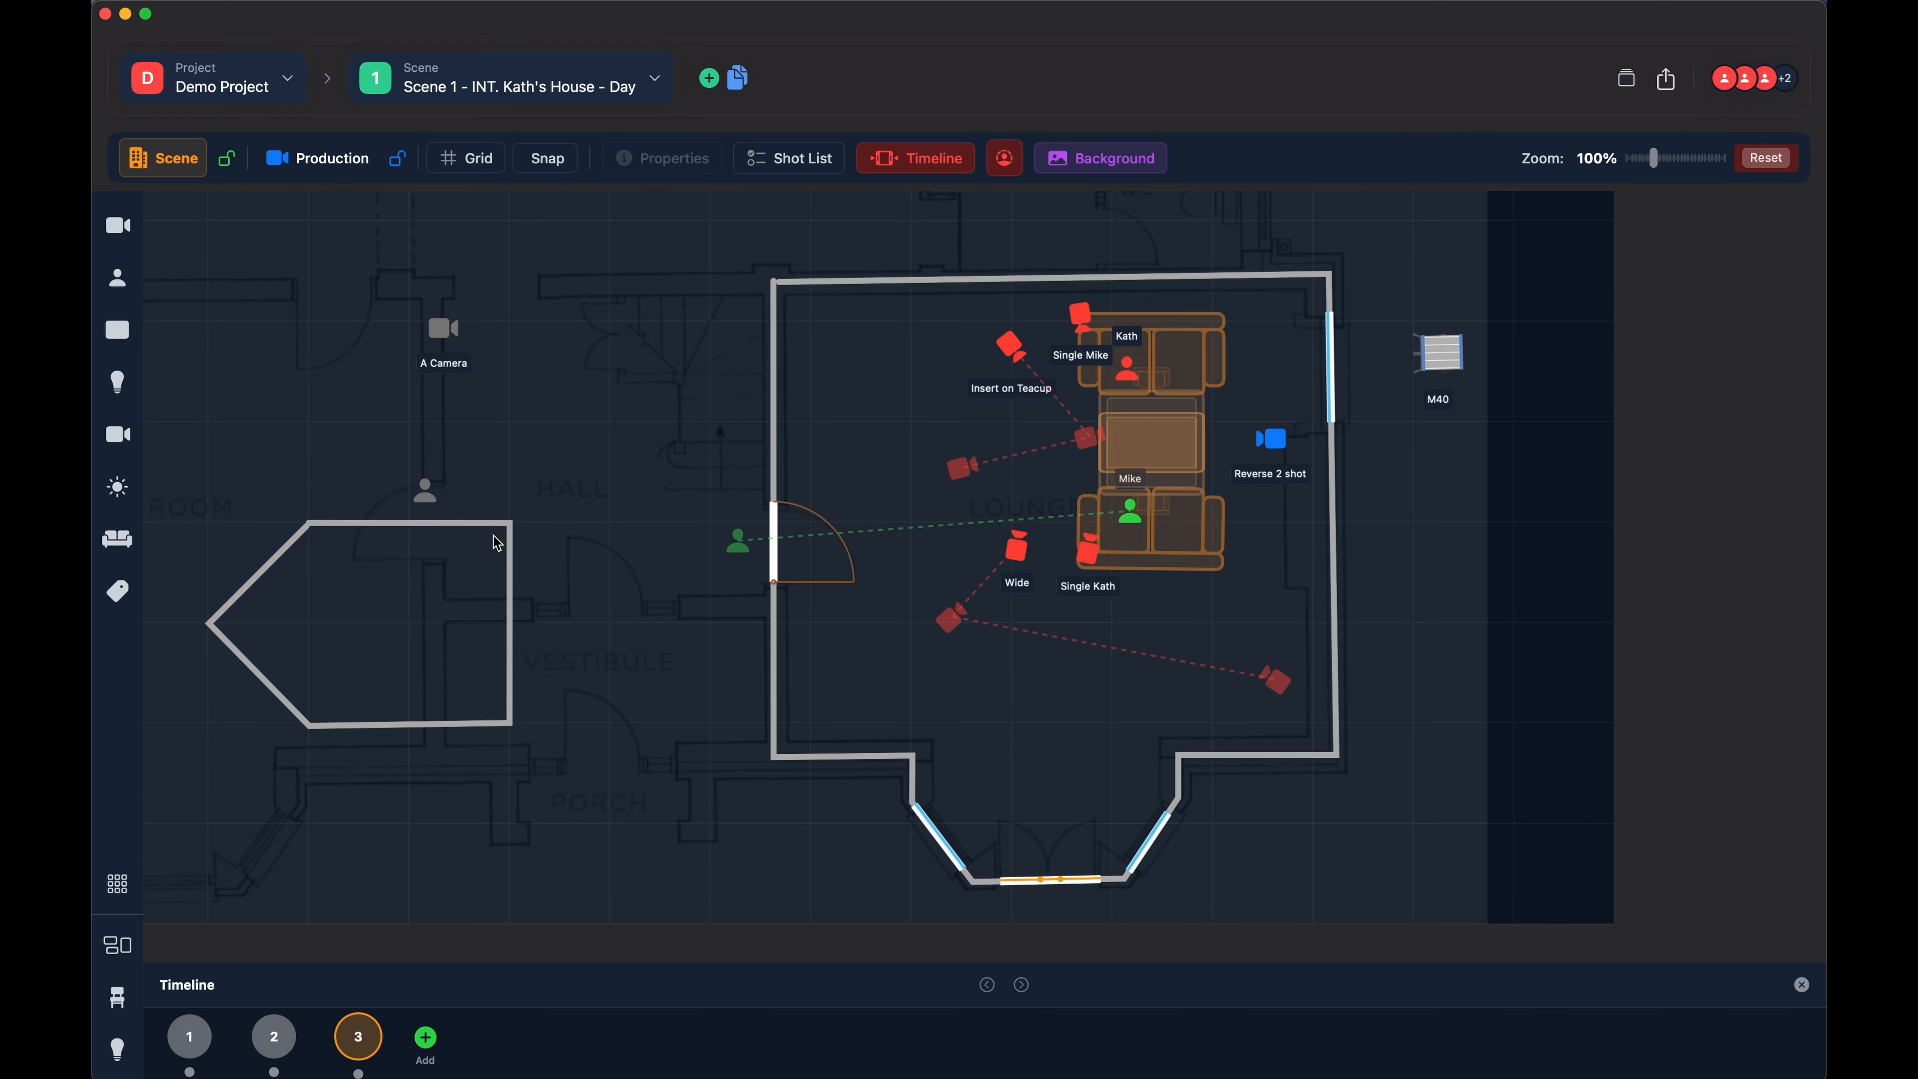
left_click(512, 527)
left_click_drag(518, 520, 511, 523)
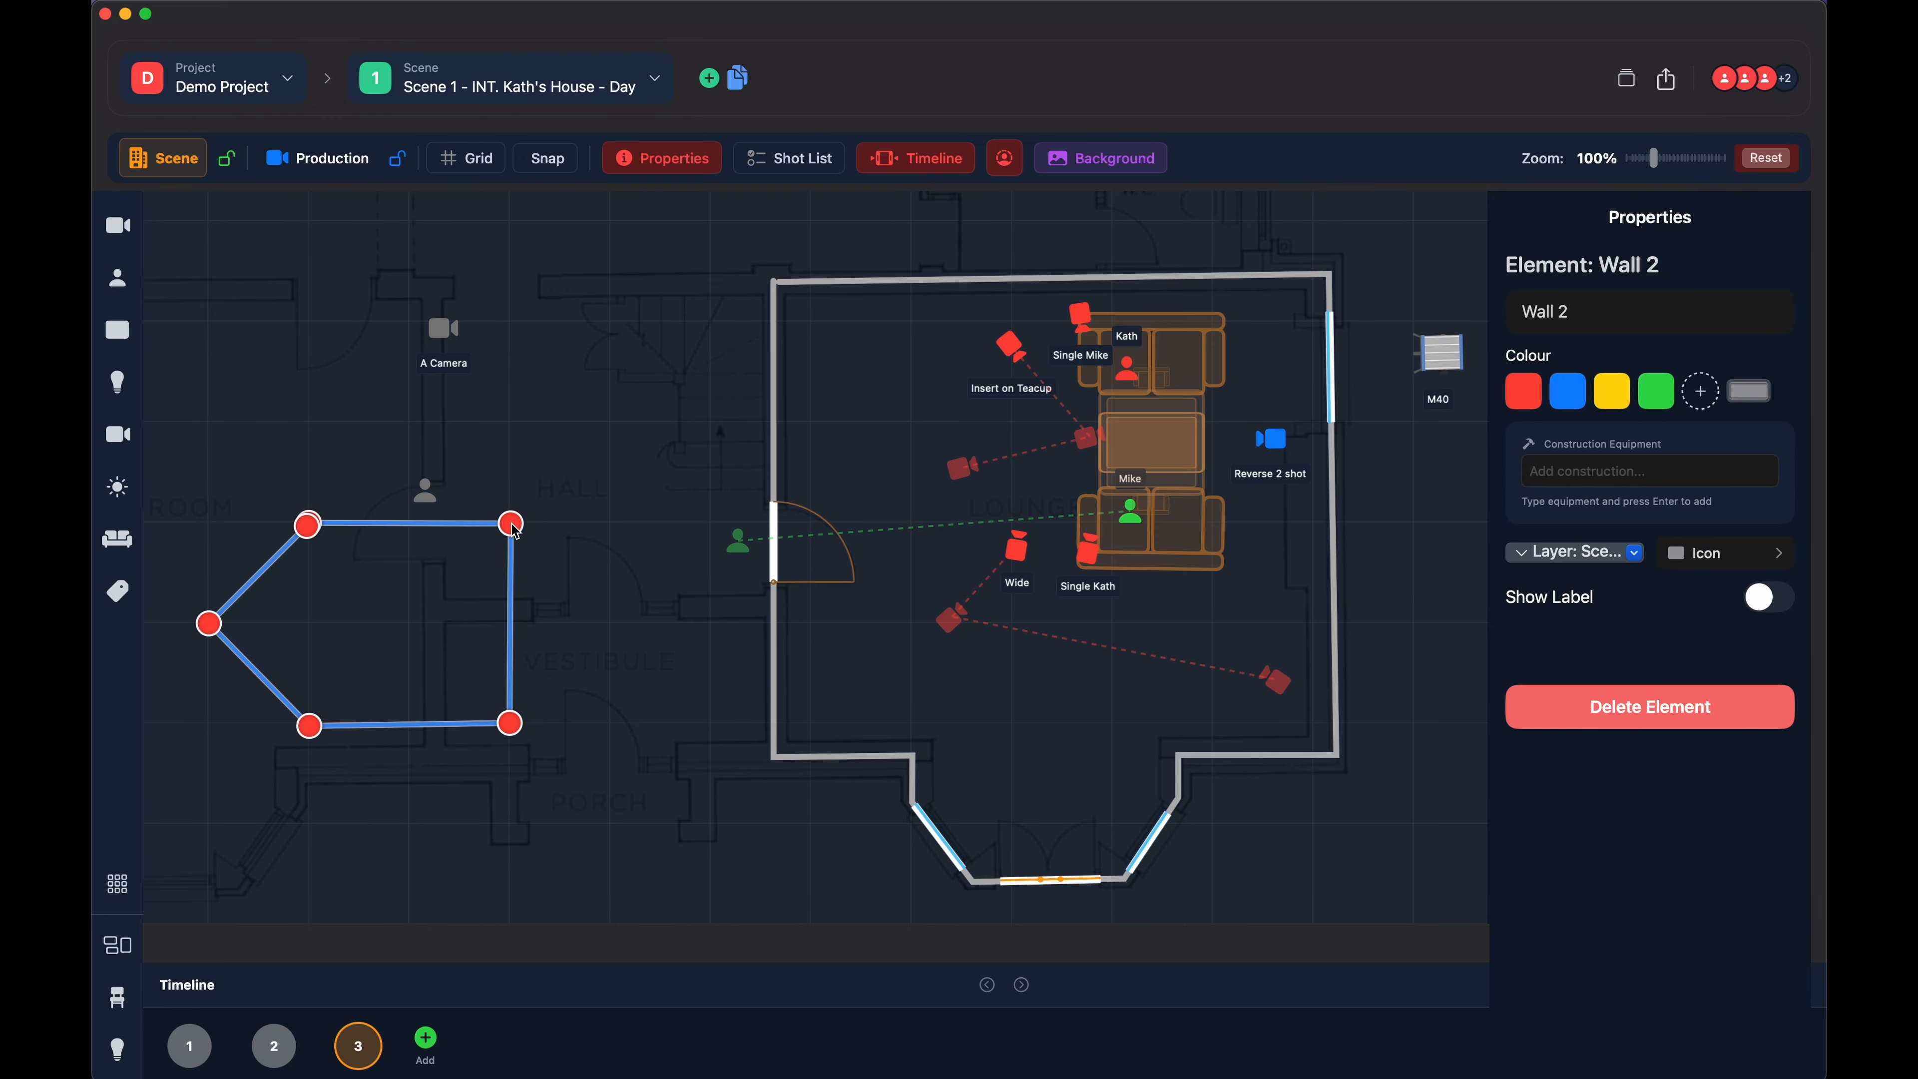
left_click(435, 561)
- Insert a window in the top side of the five-sided wall, then delete that window
right_click(414, 523)
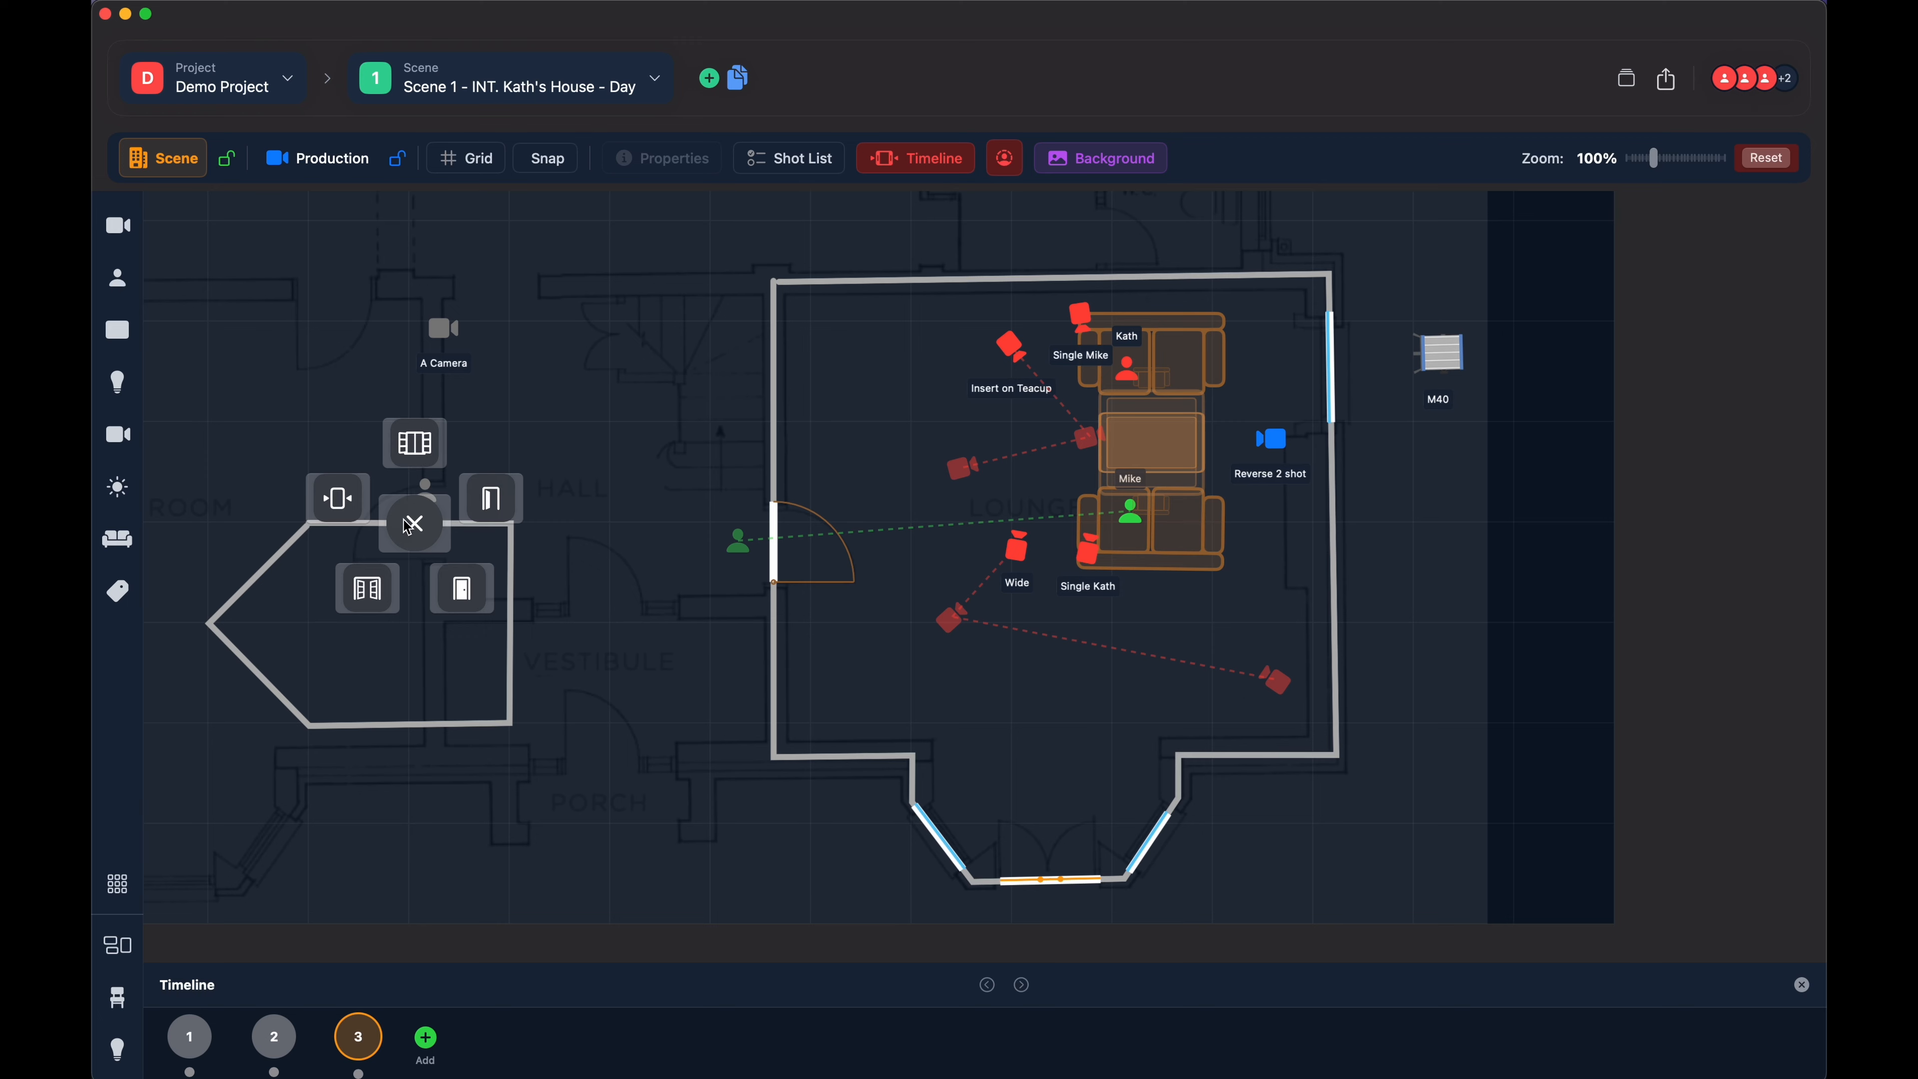
left_click(415, 440)
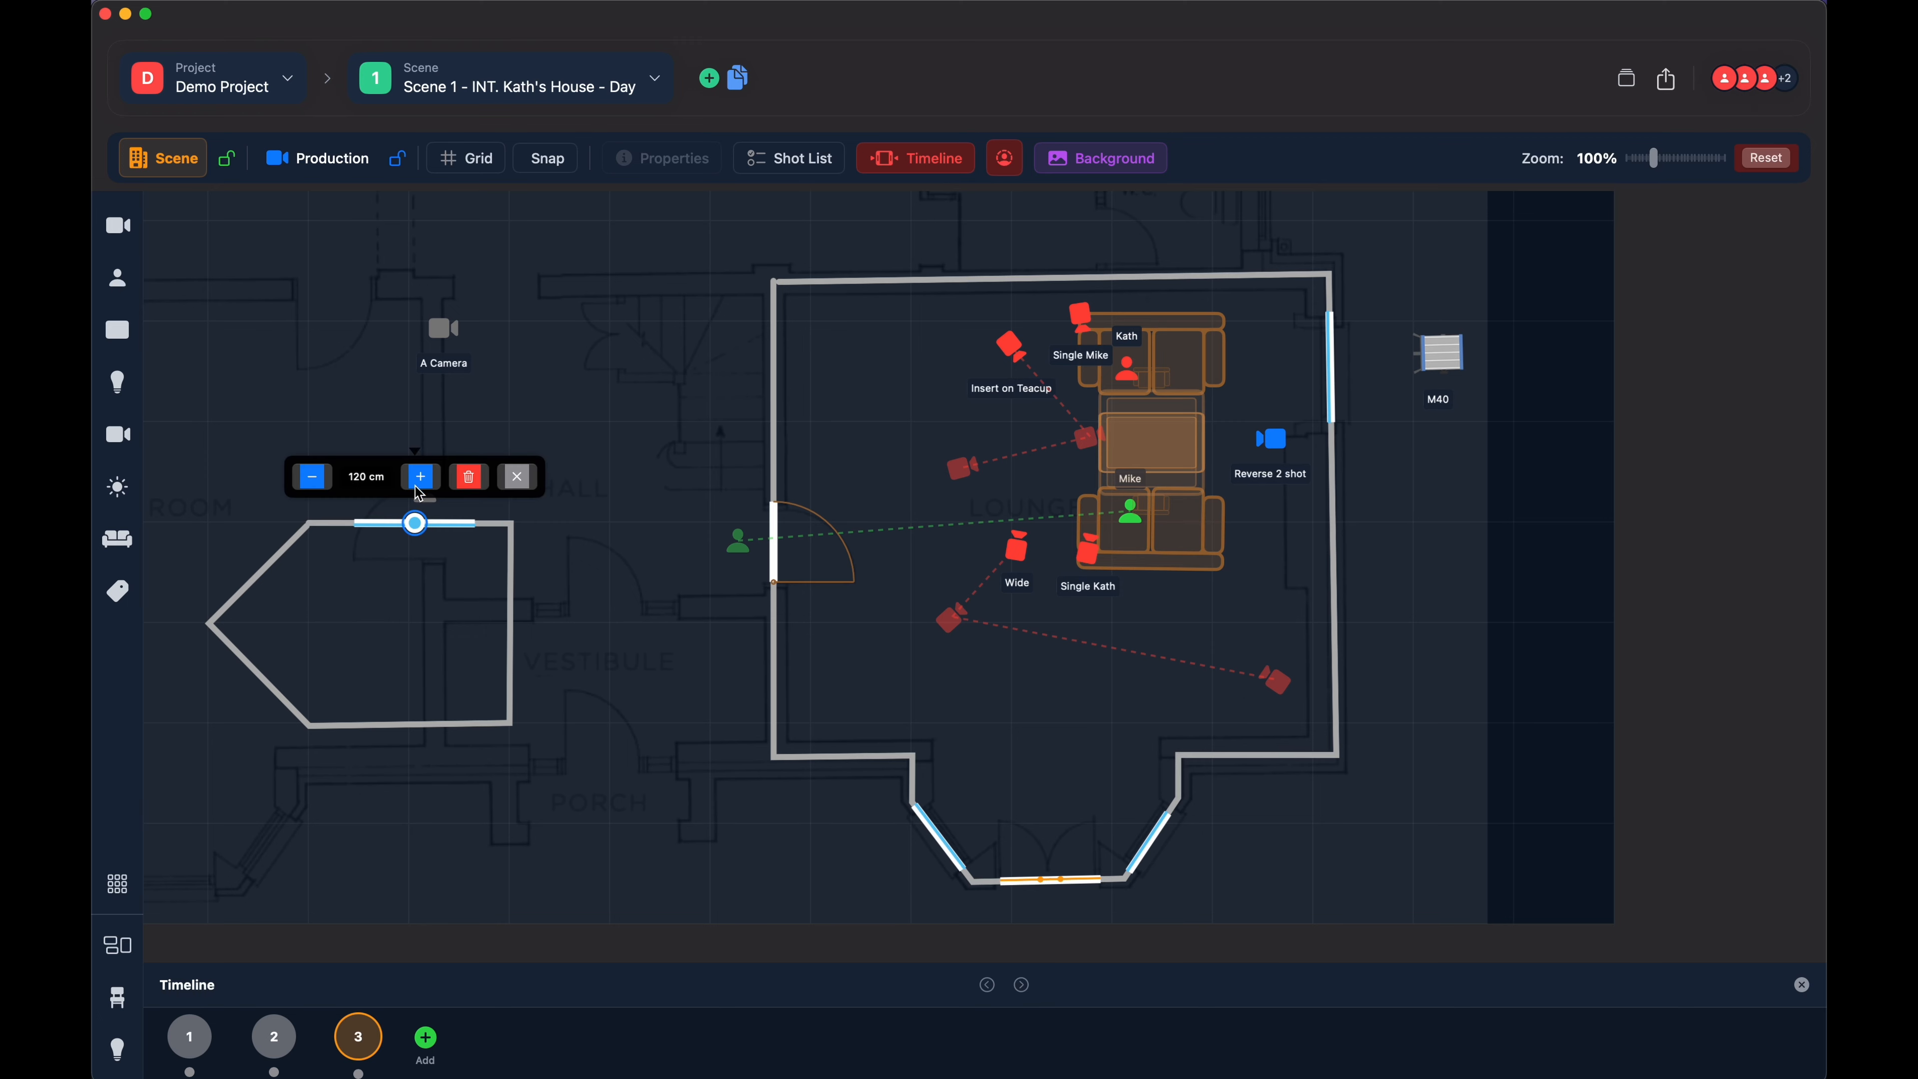
left_click(469, 476)
- Insert a swing door in the five-sided wall's top side, flip its hinge side and opening direction, then delete it
right_click(412, 525)
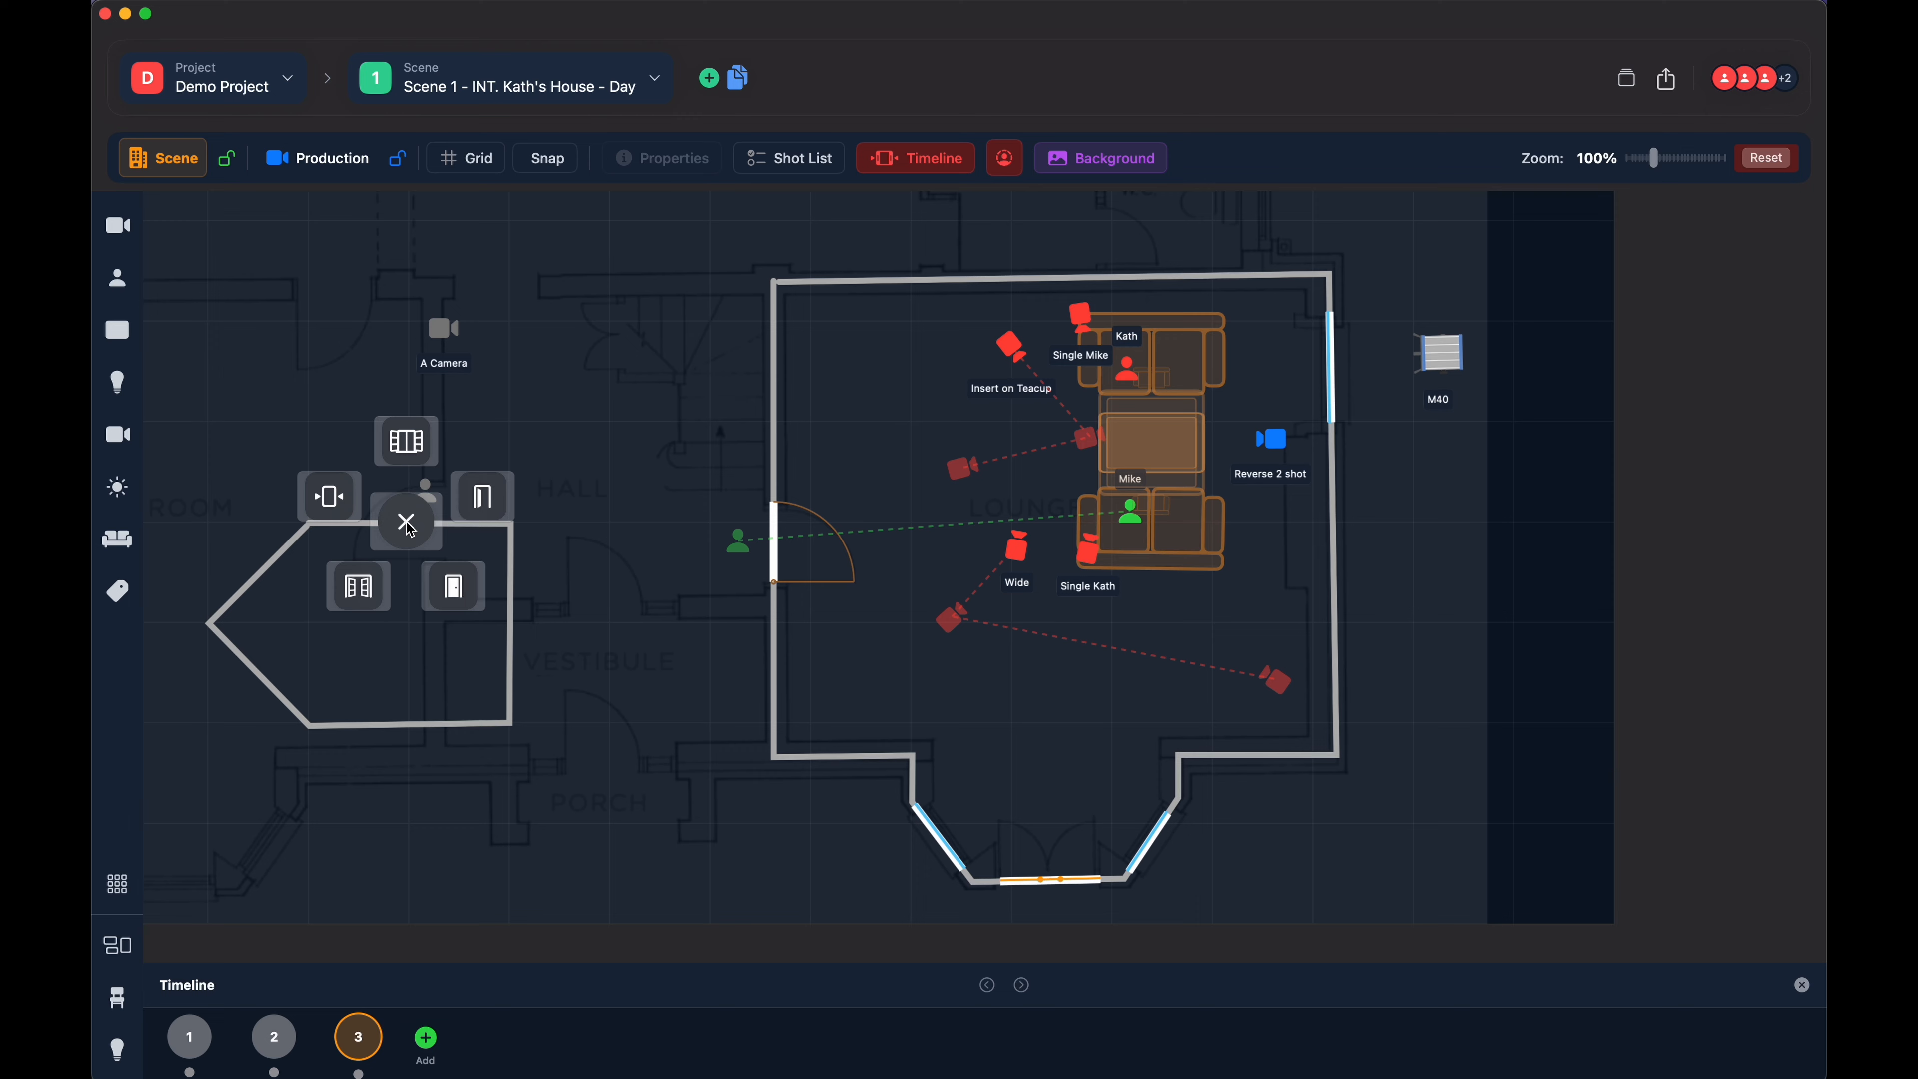
left_click(483, 494)
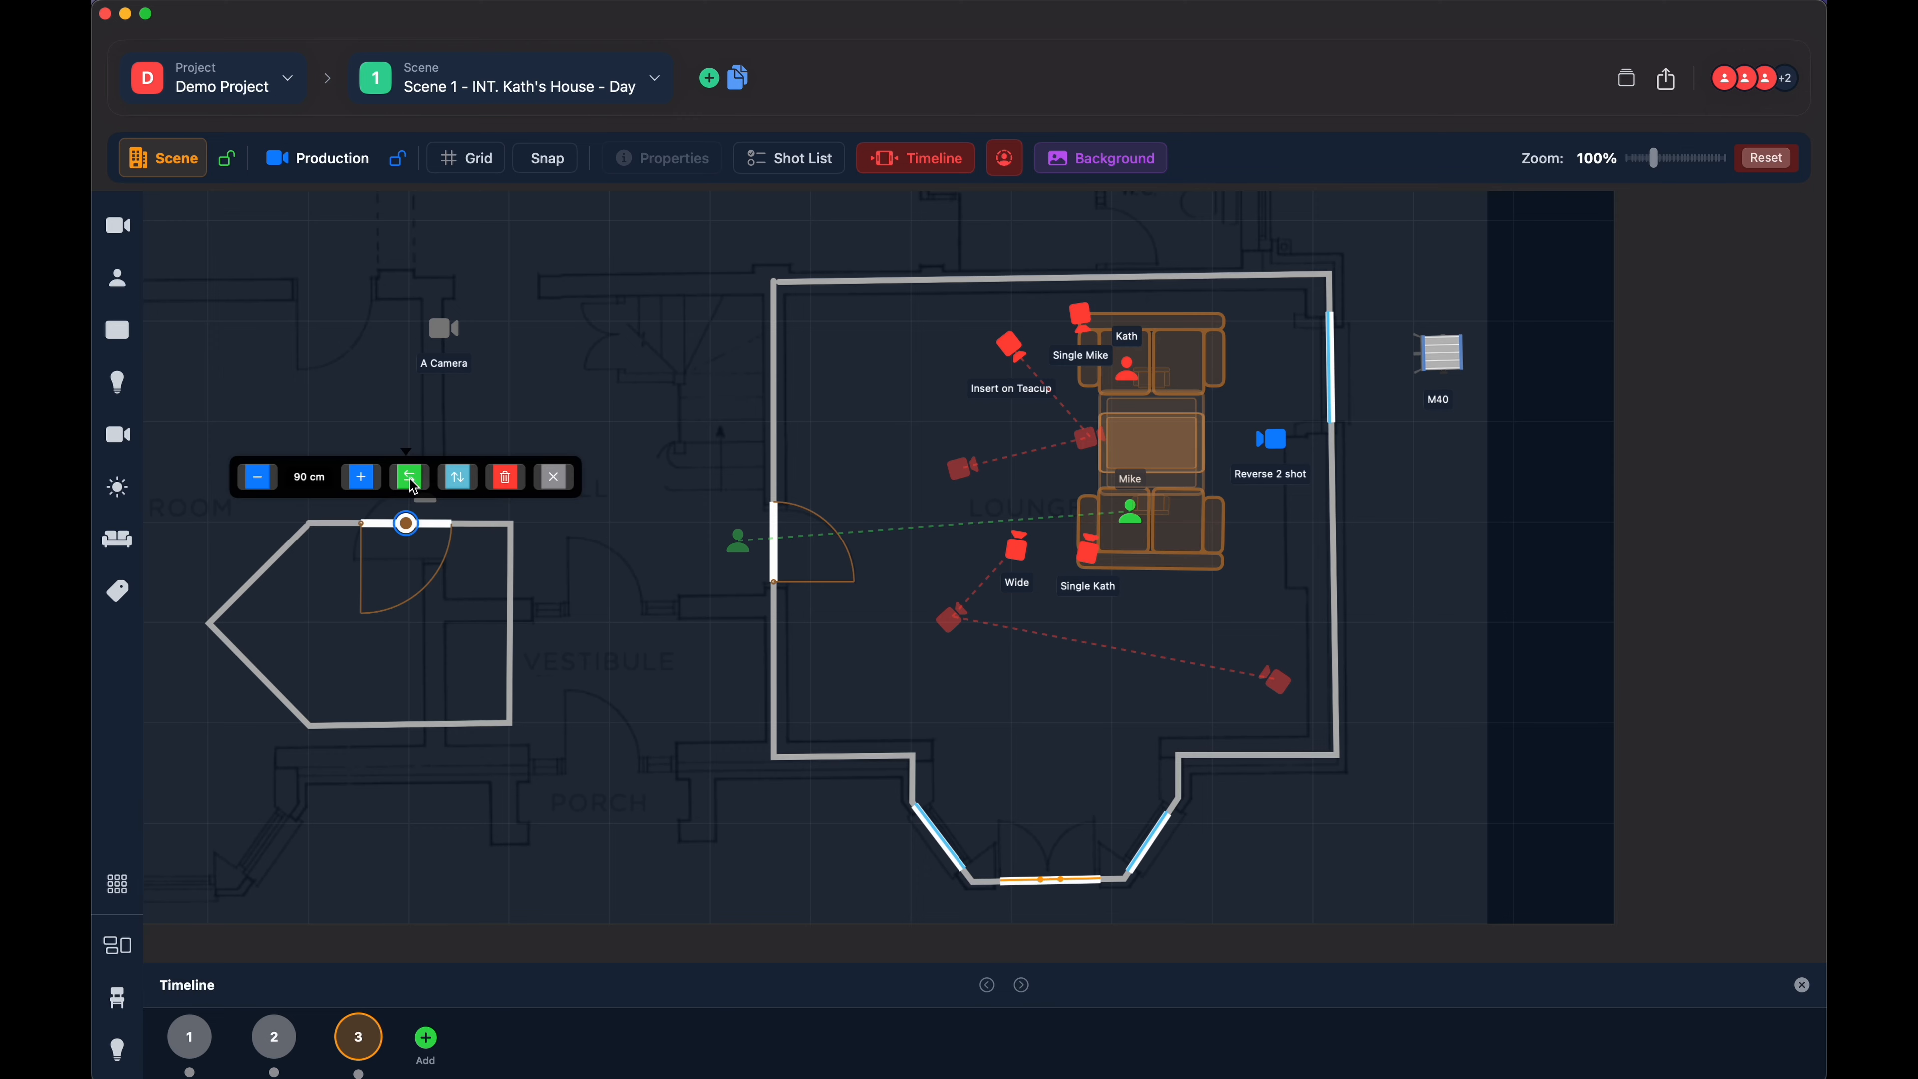
left_click(412, 486)
left_click(465, 483)
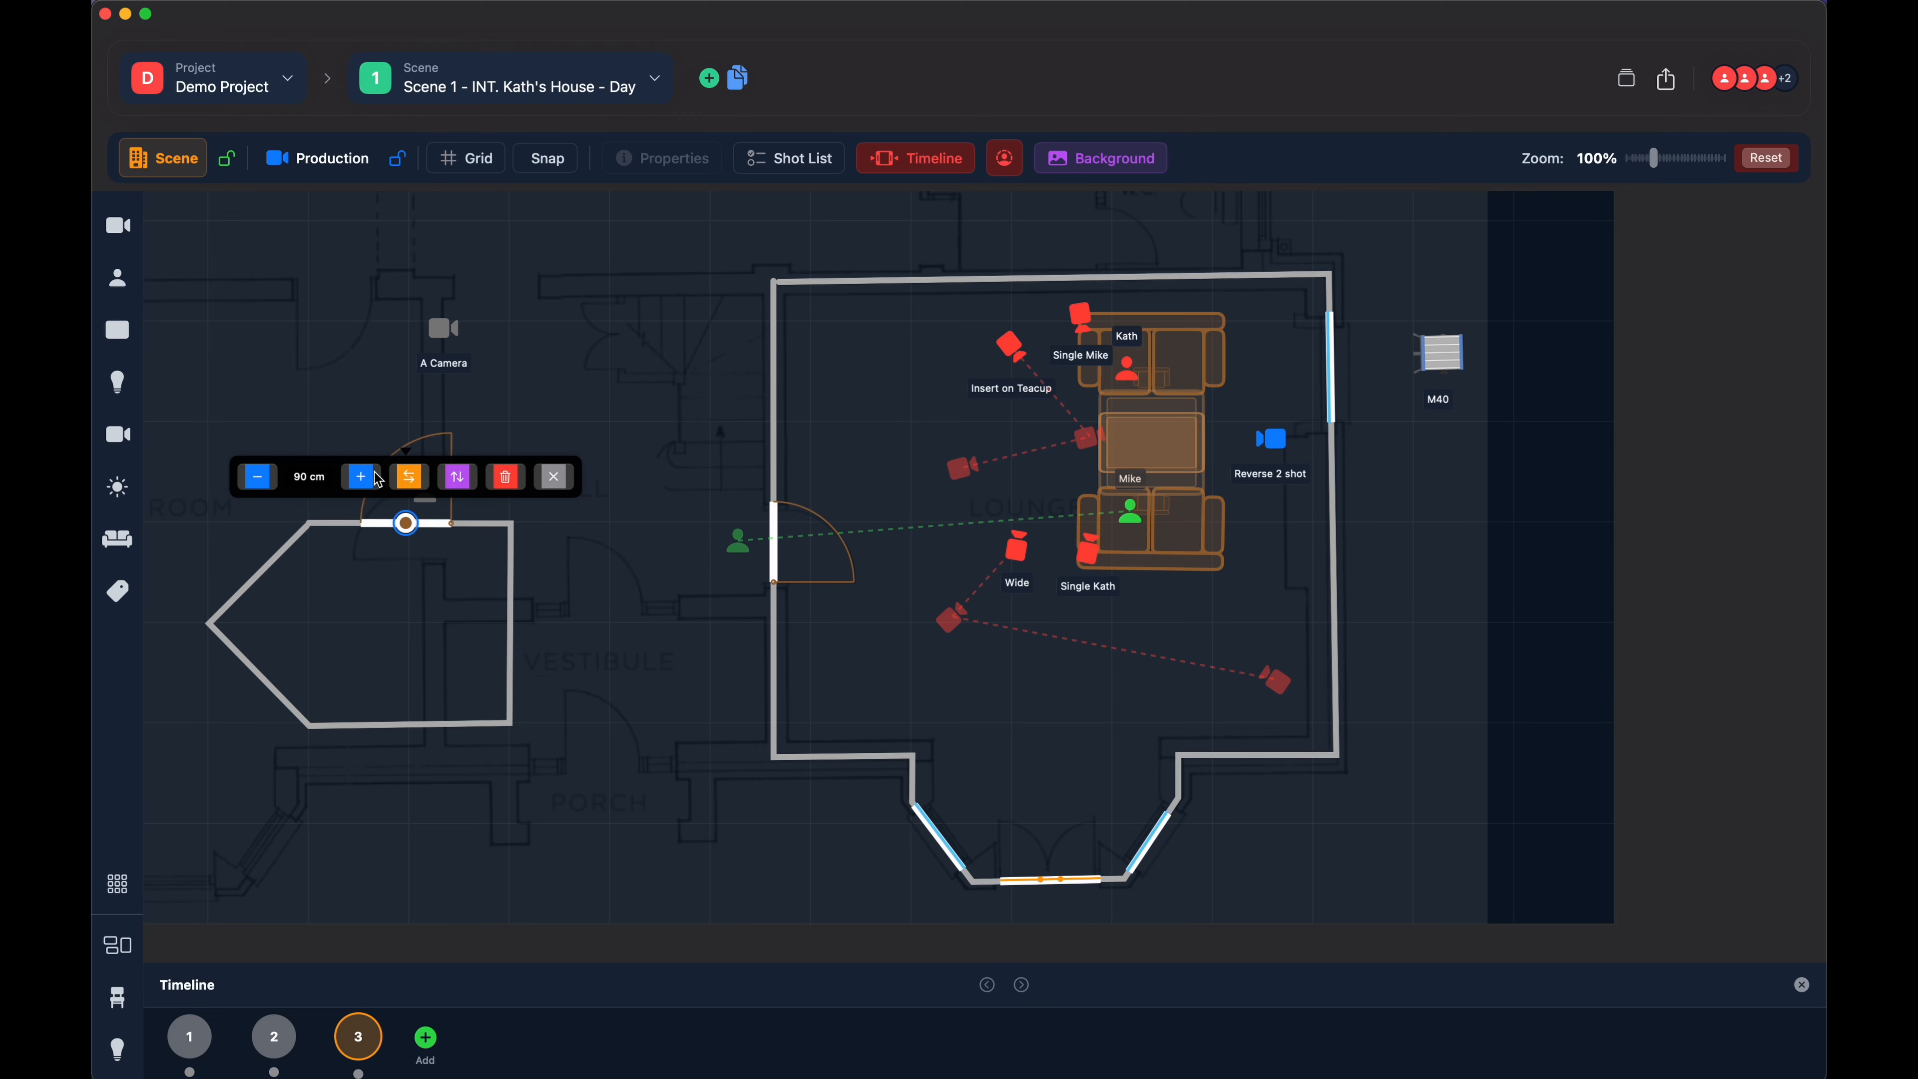
left_click(410, 482)
left_click(507, 480)
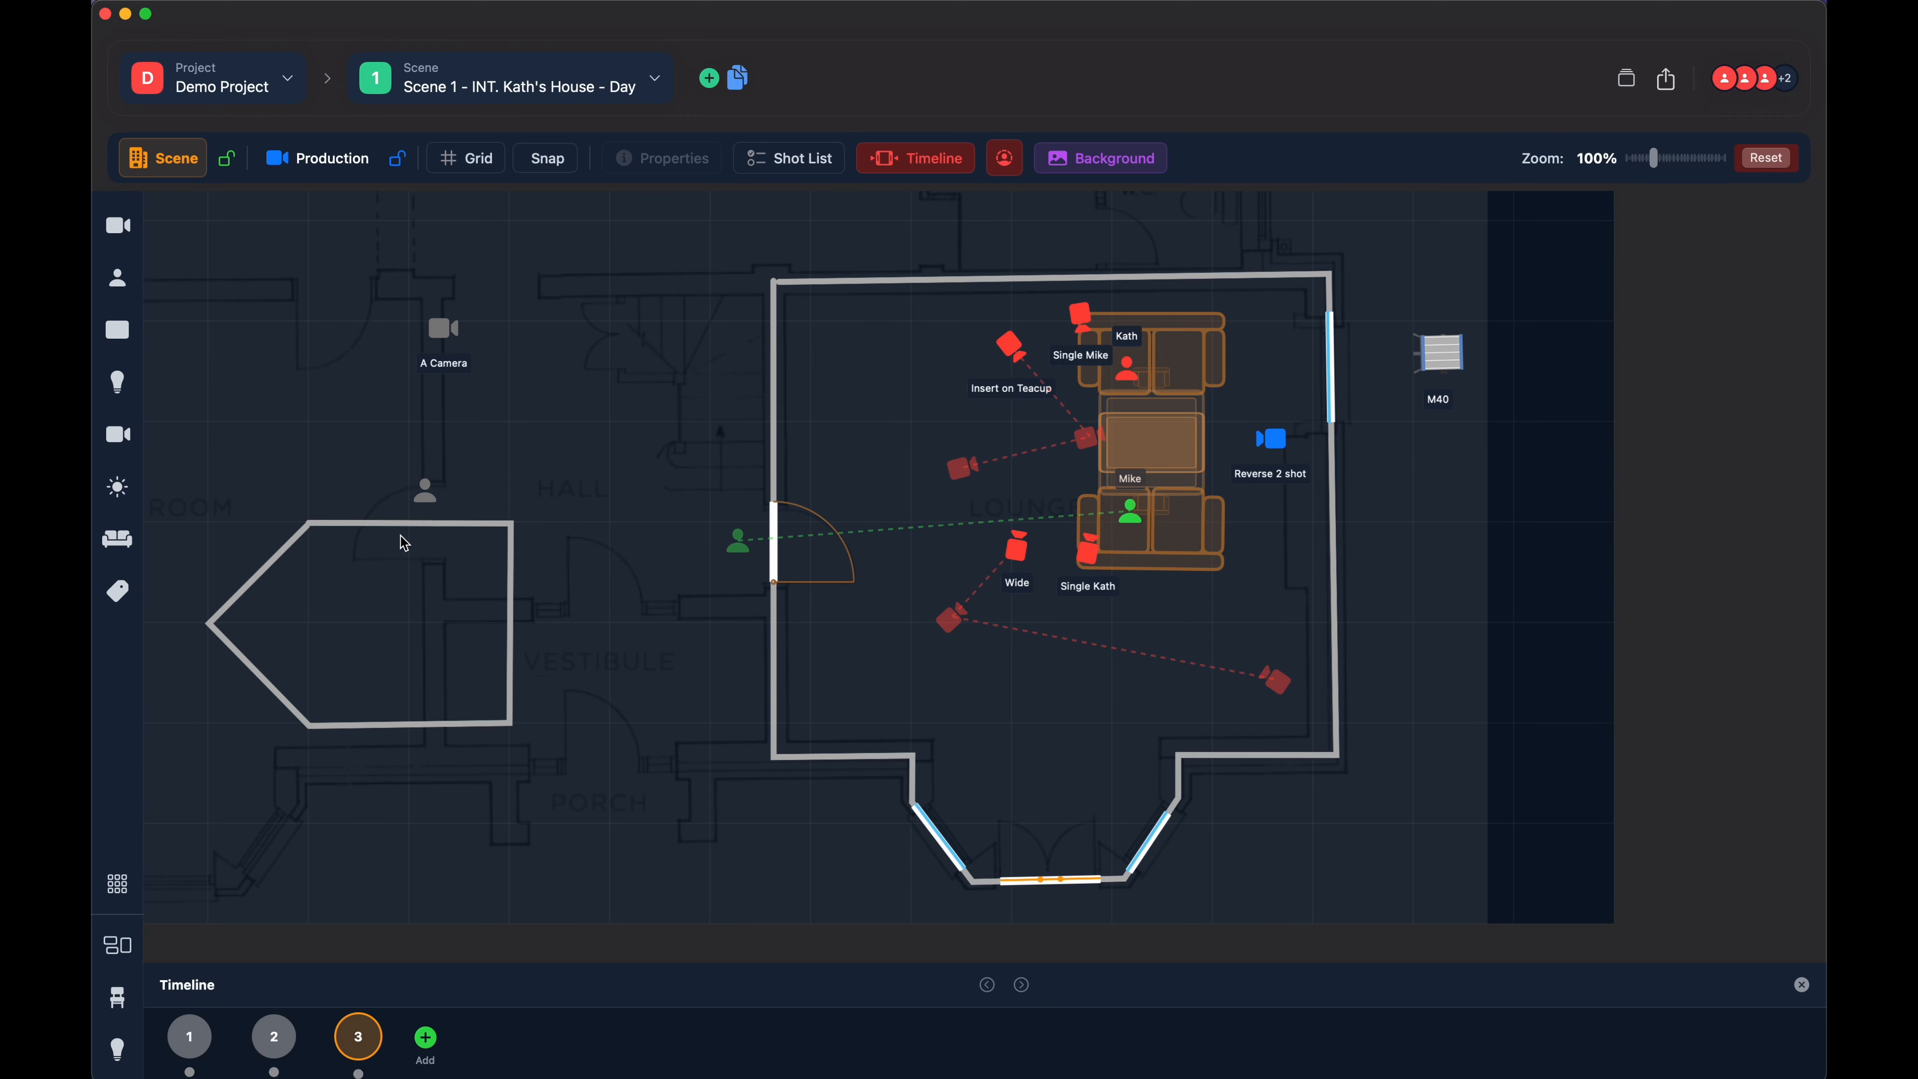
- Insert a door without a swing arc in the five-sided wall's bottom side, widen it to 100 cm and slide it to the left corner
left_click(403, 728)
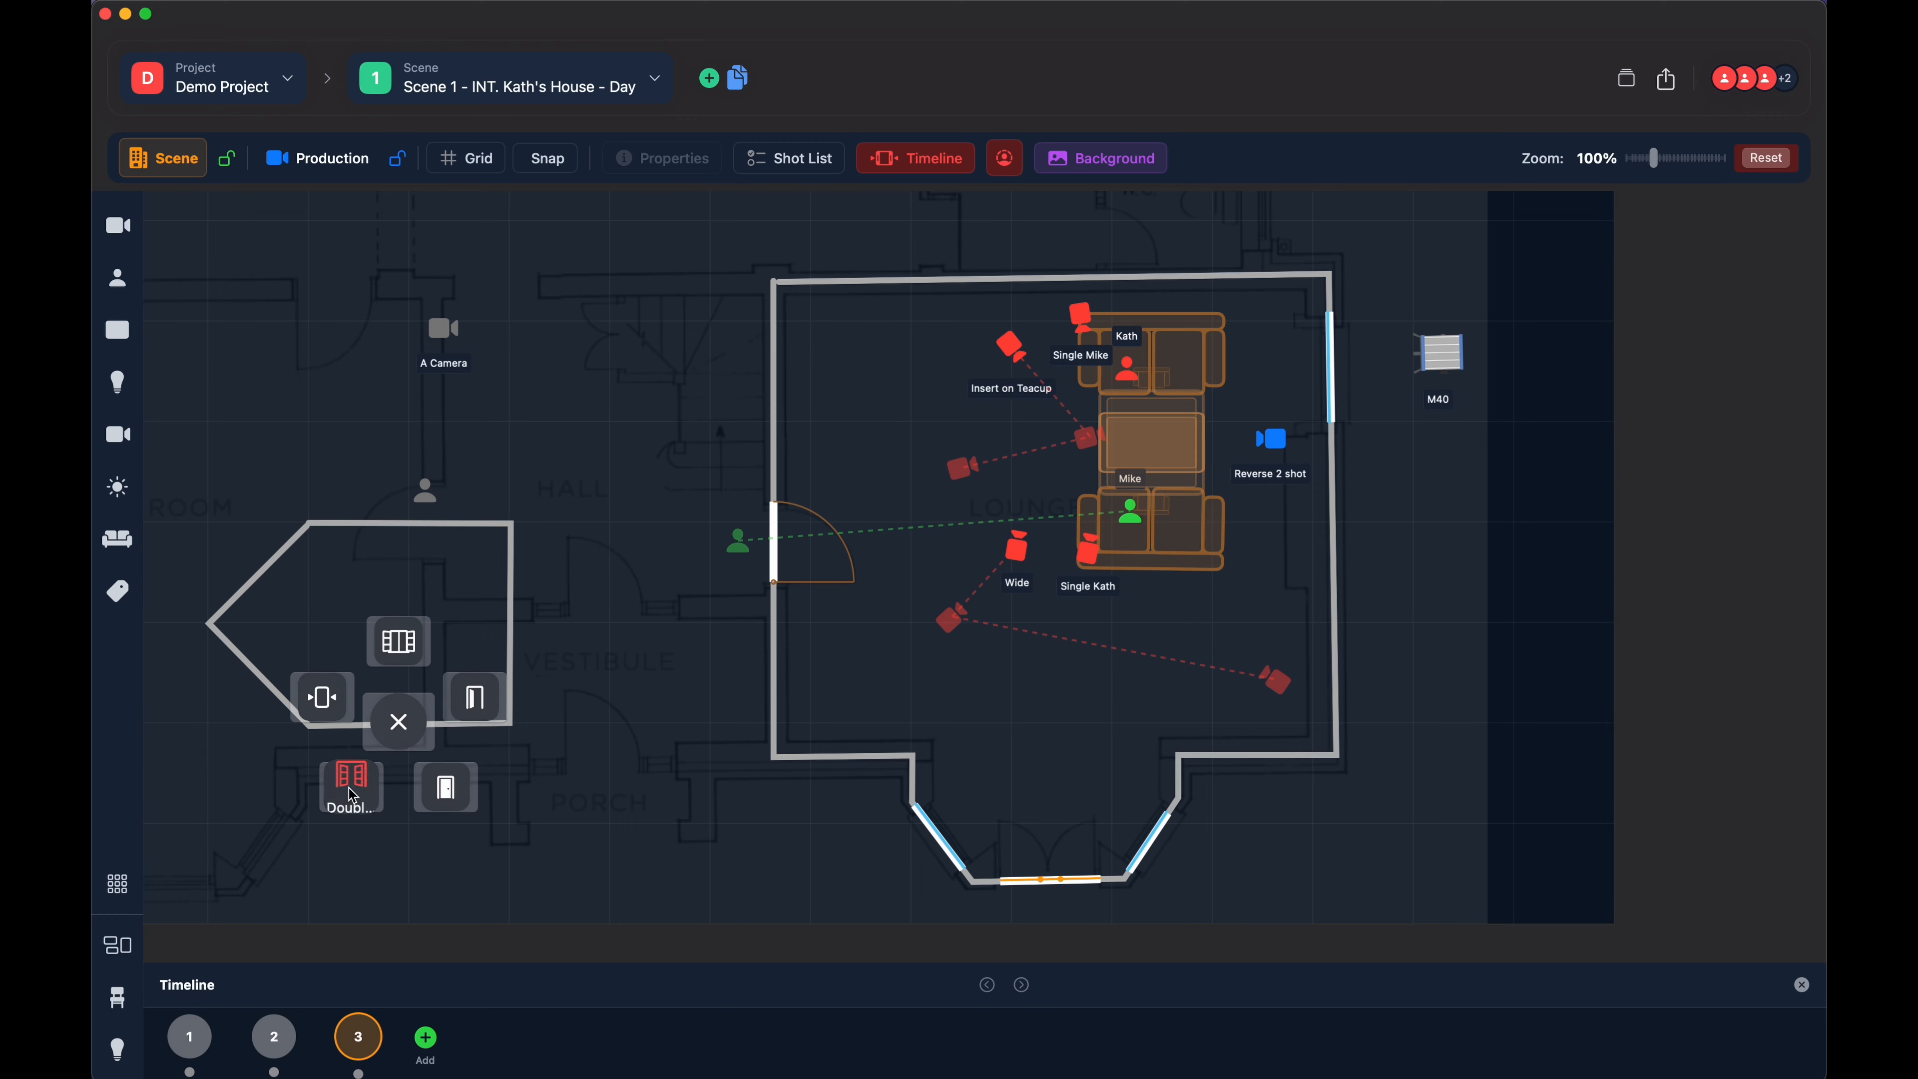
left_click(444, 790)
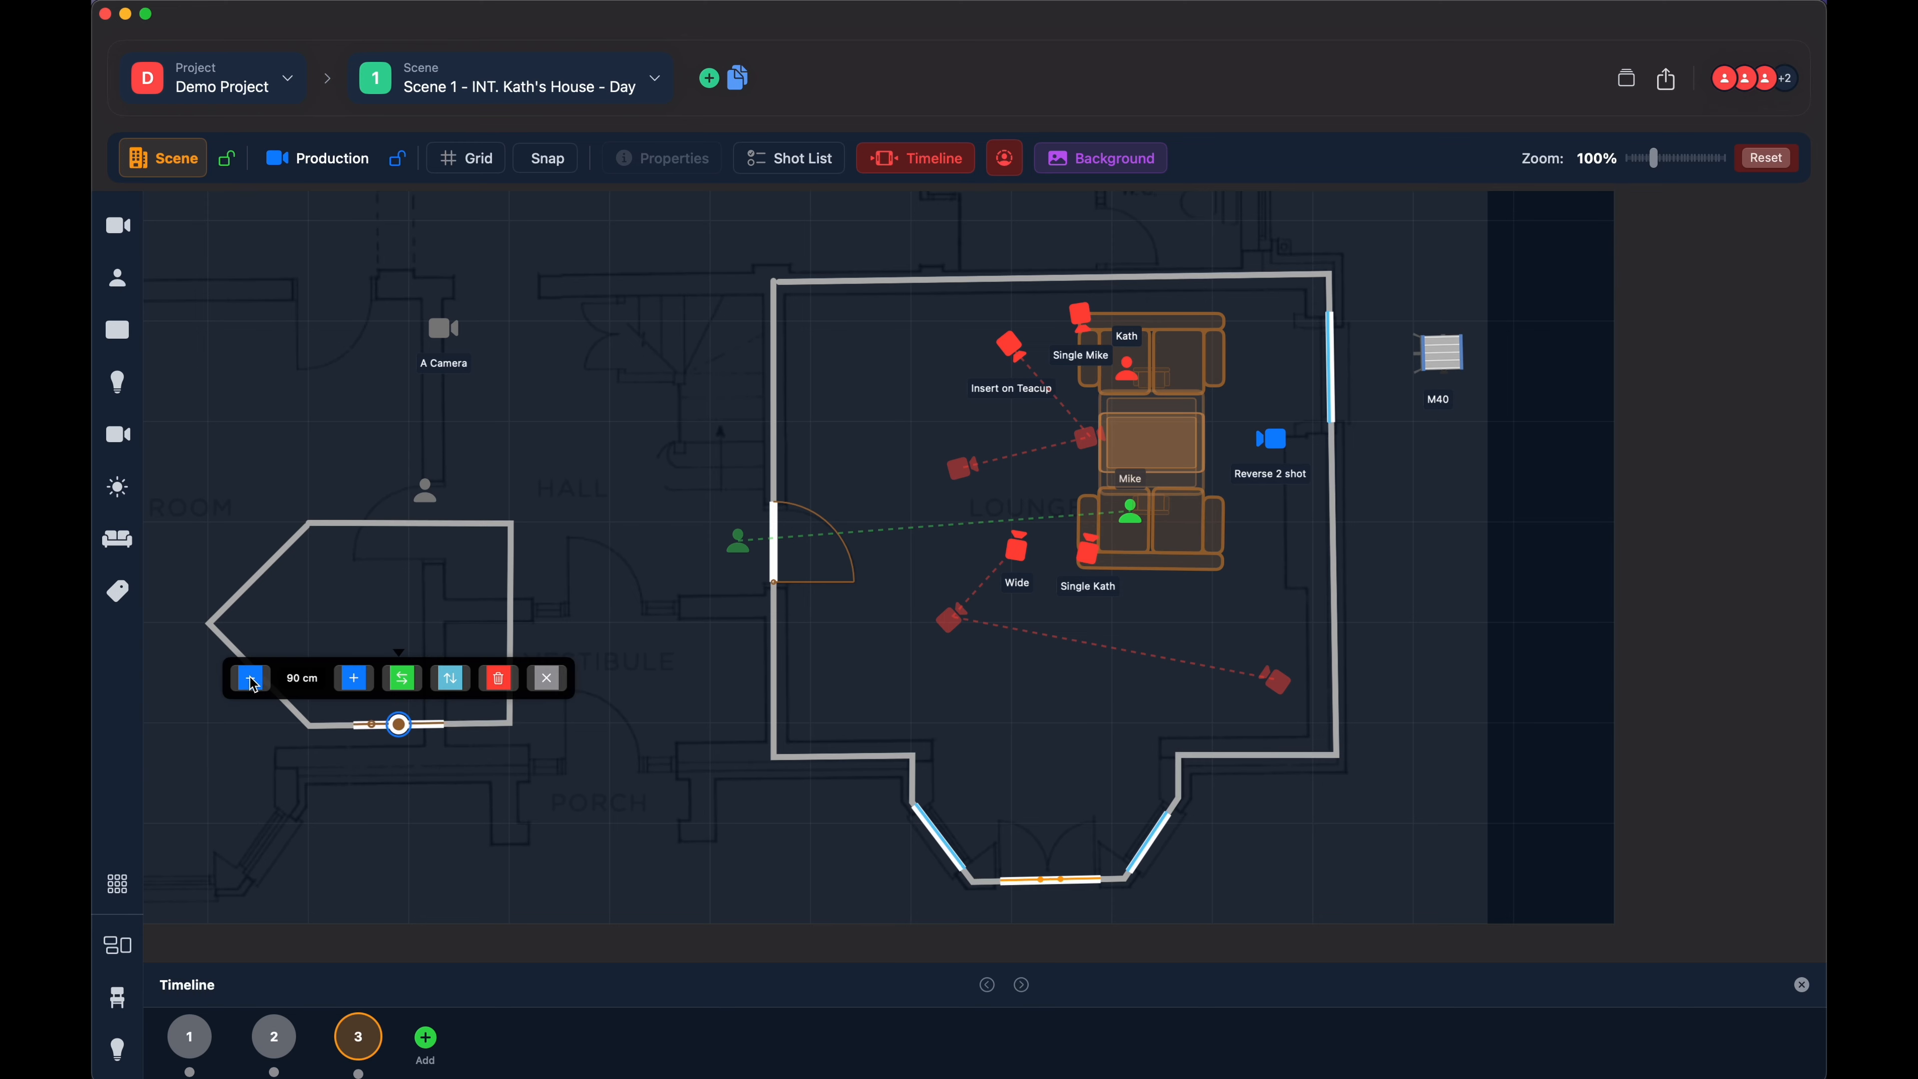
left_click_drag(399, 727, 365, 725)
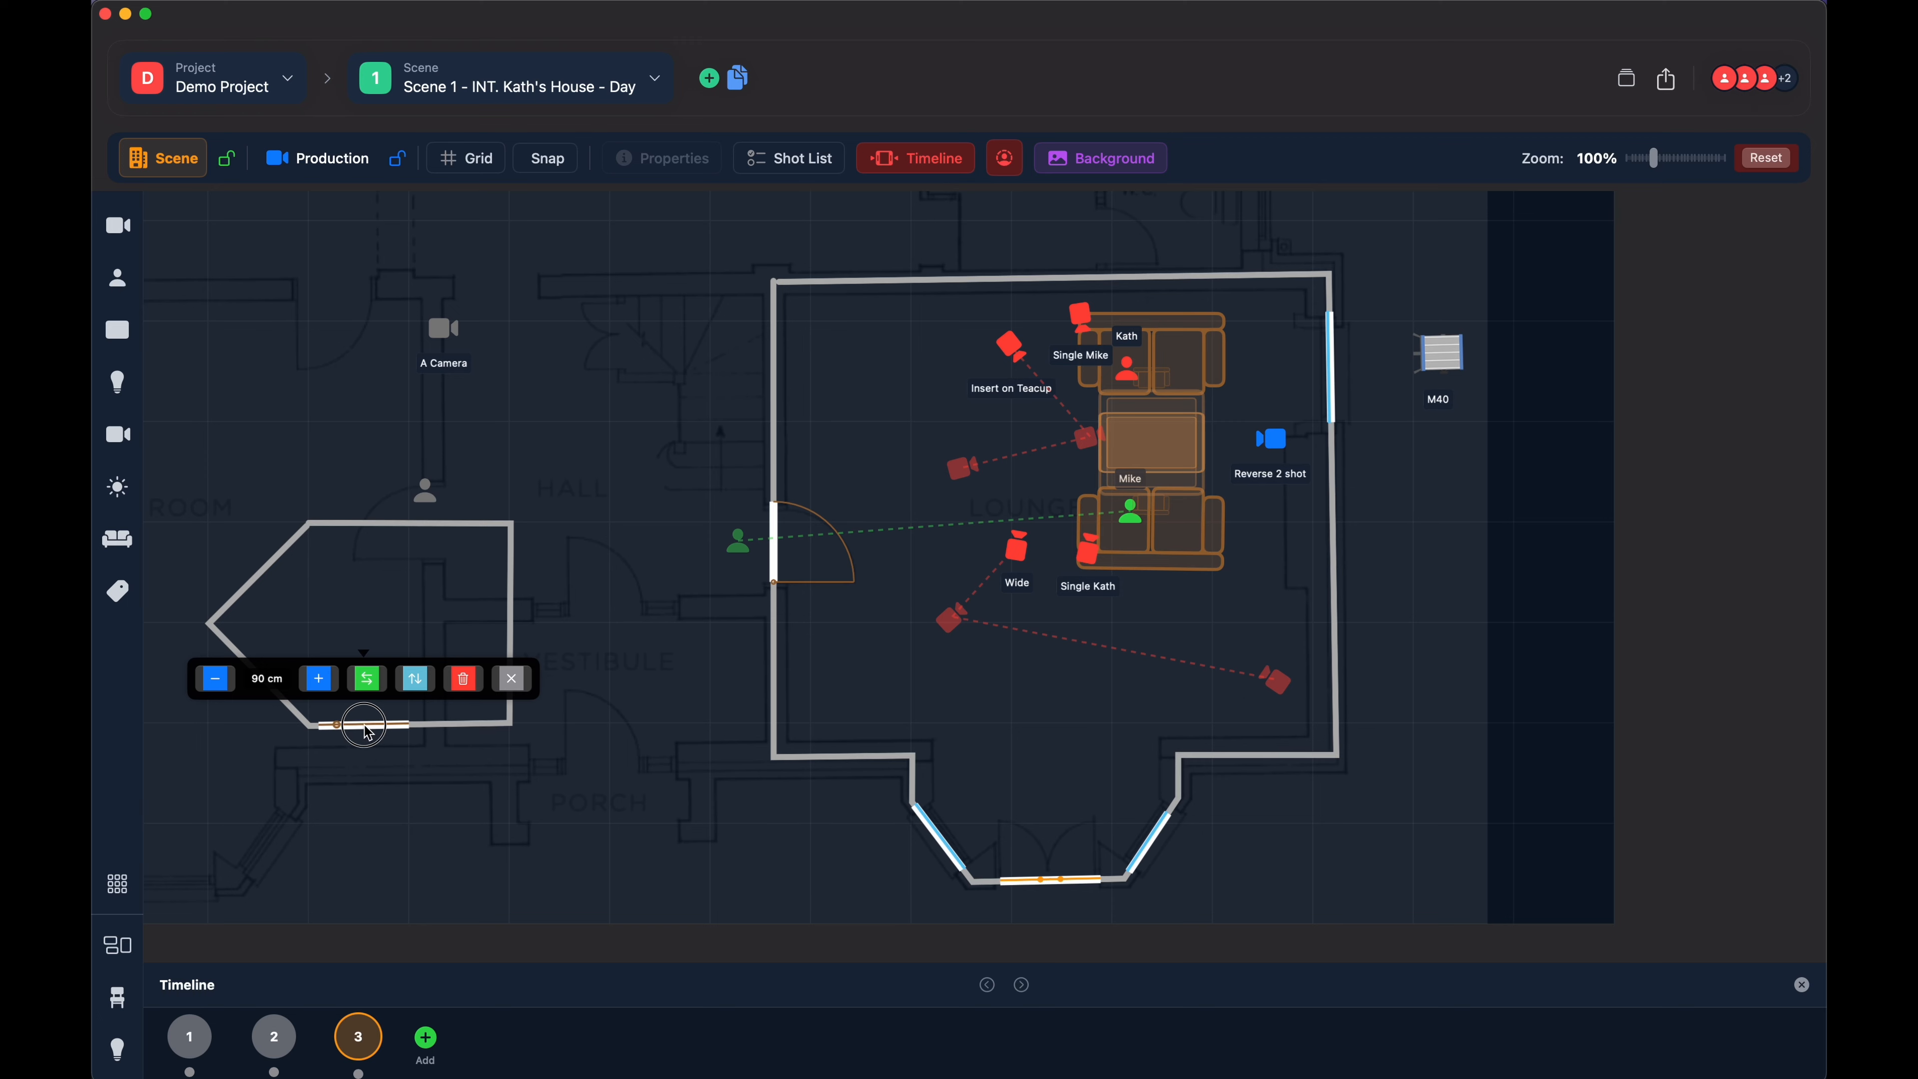
left_click(320, 680)
left_click_drag(365, 726, 359, 726)
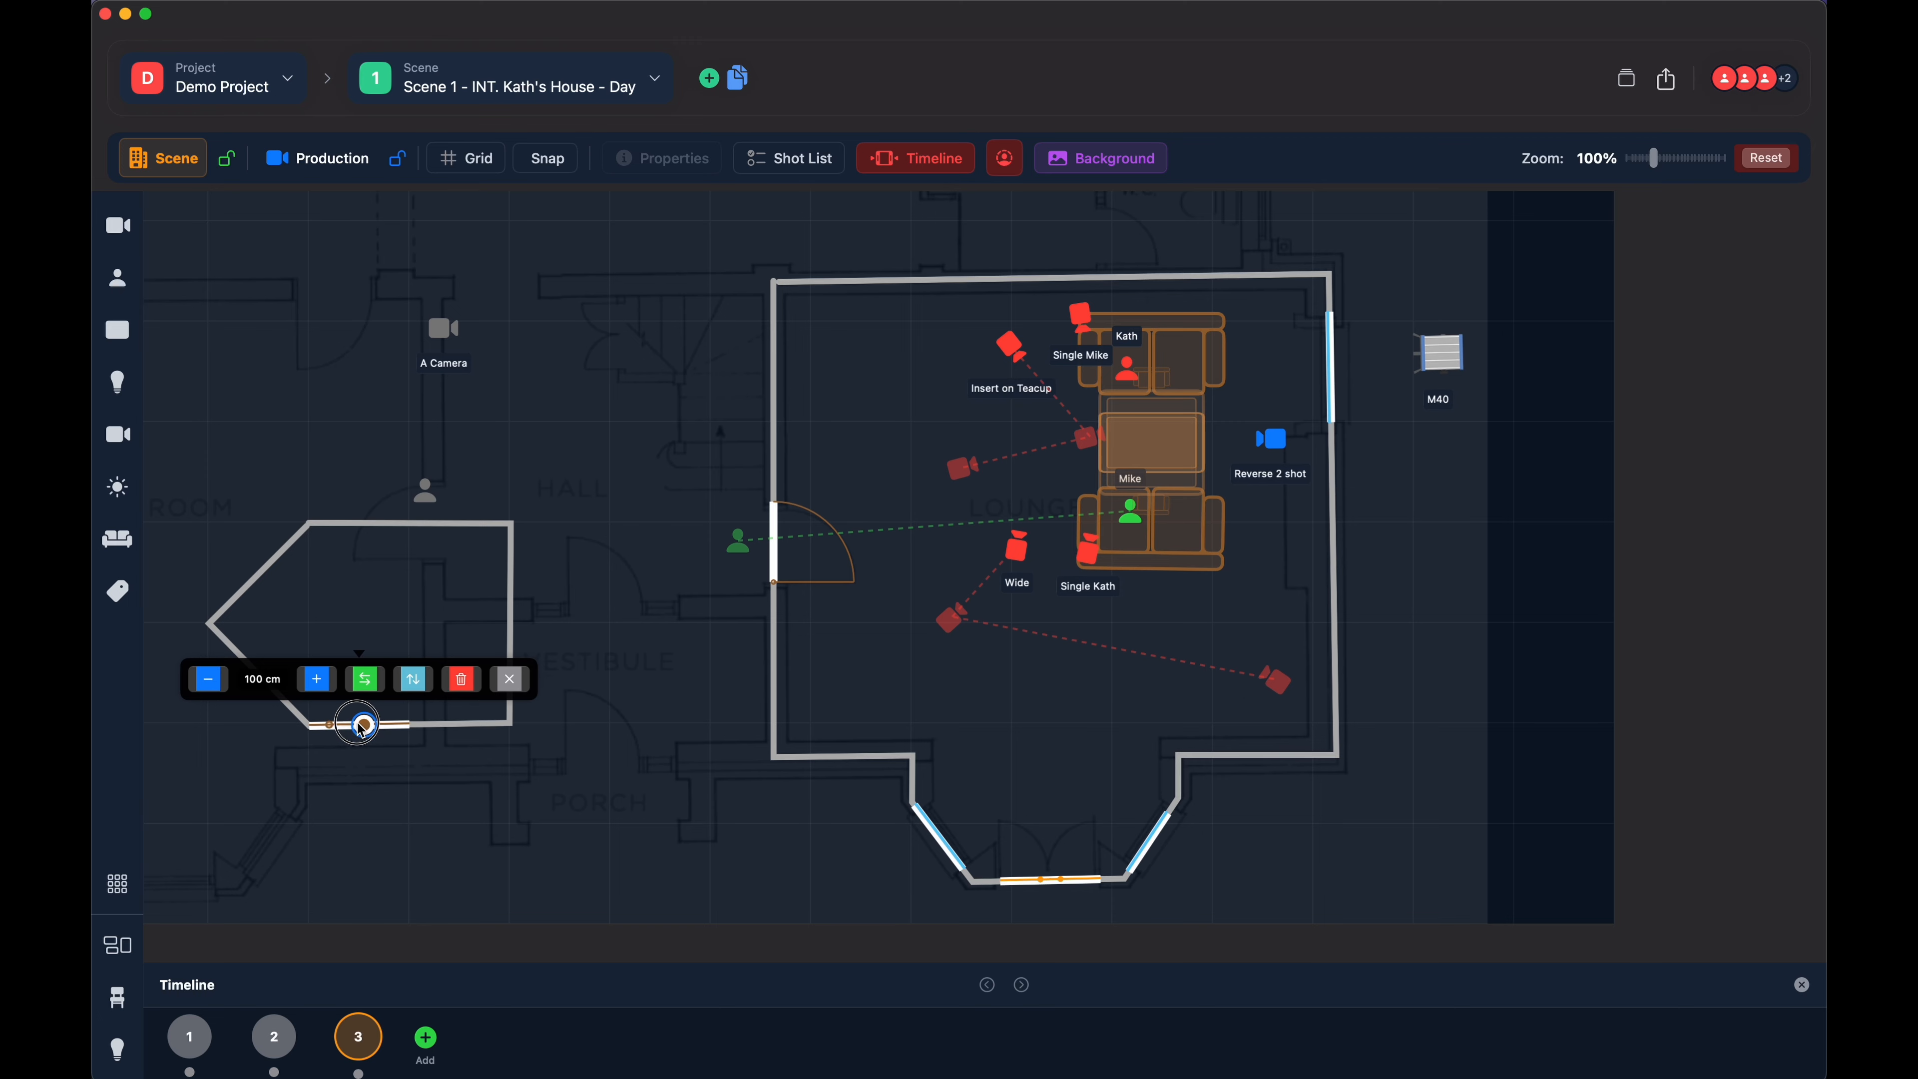
left_click(514, 679)
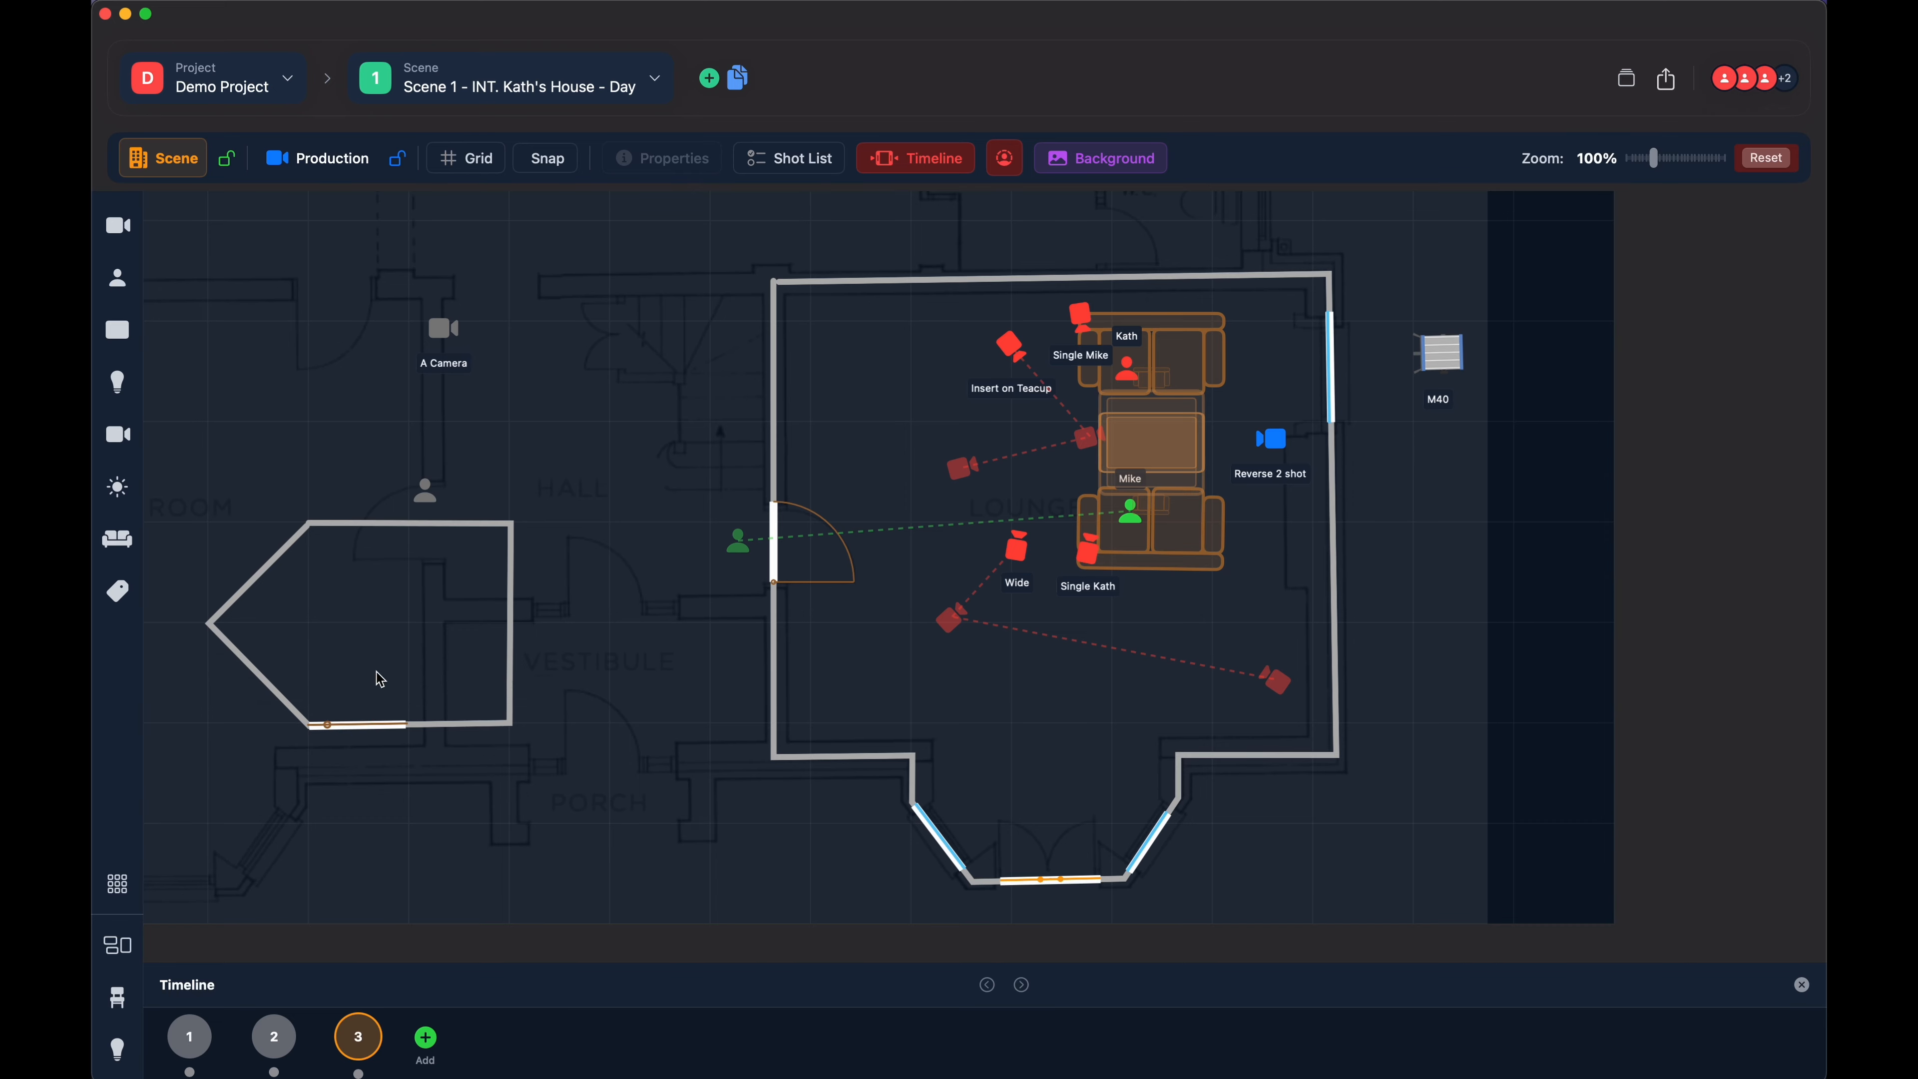
- Delete the five-sided wall, the person in the hall and the remaining A Camera
left_click(316, 530)
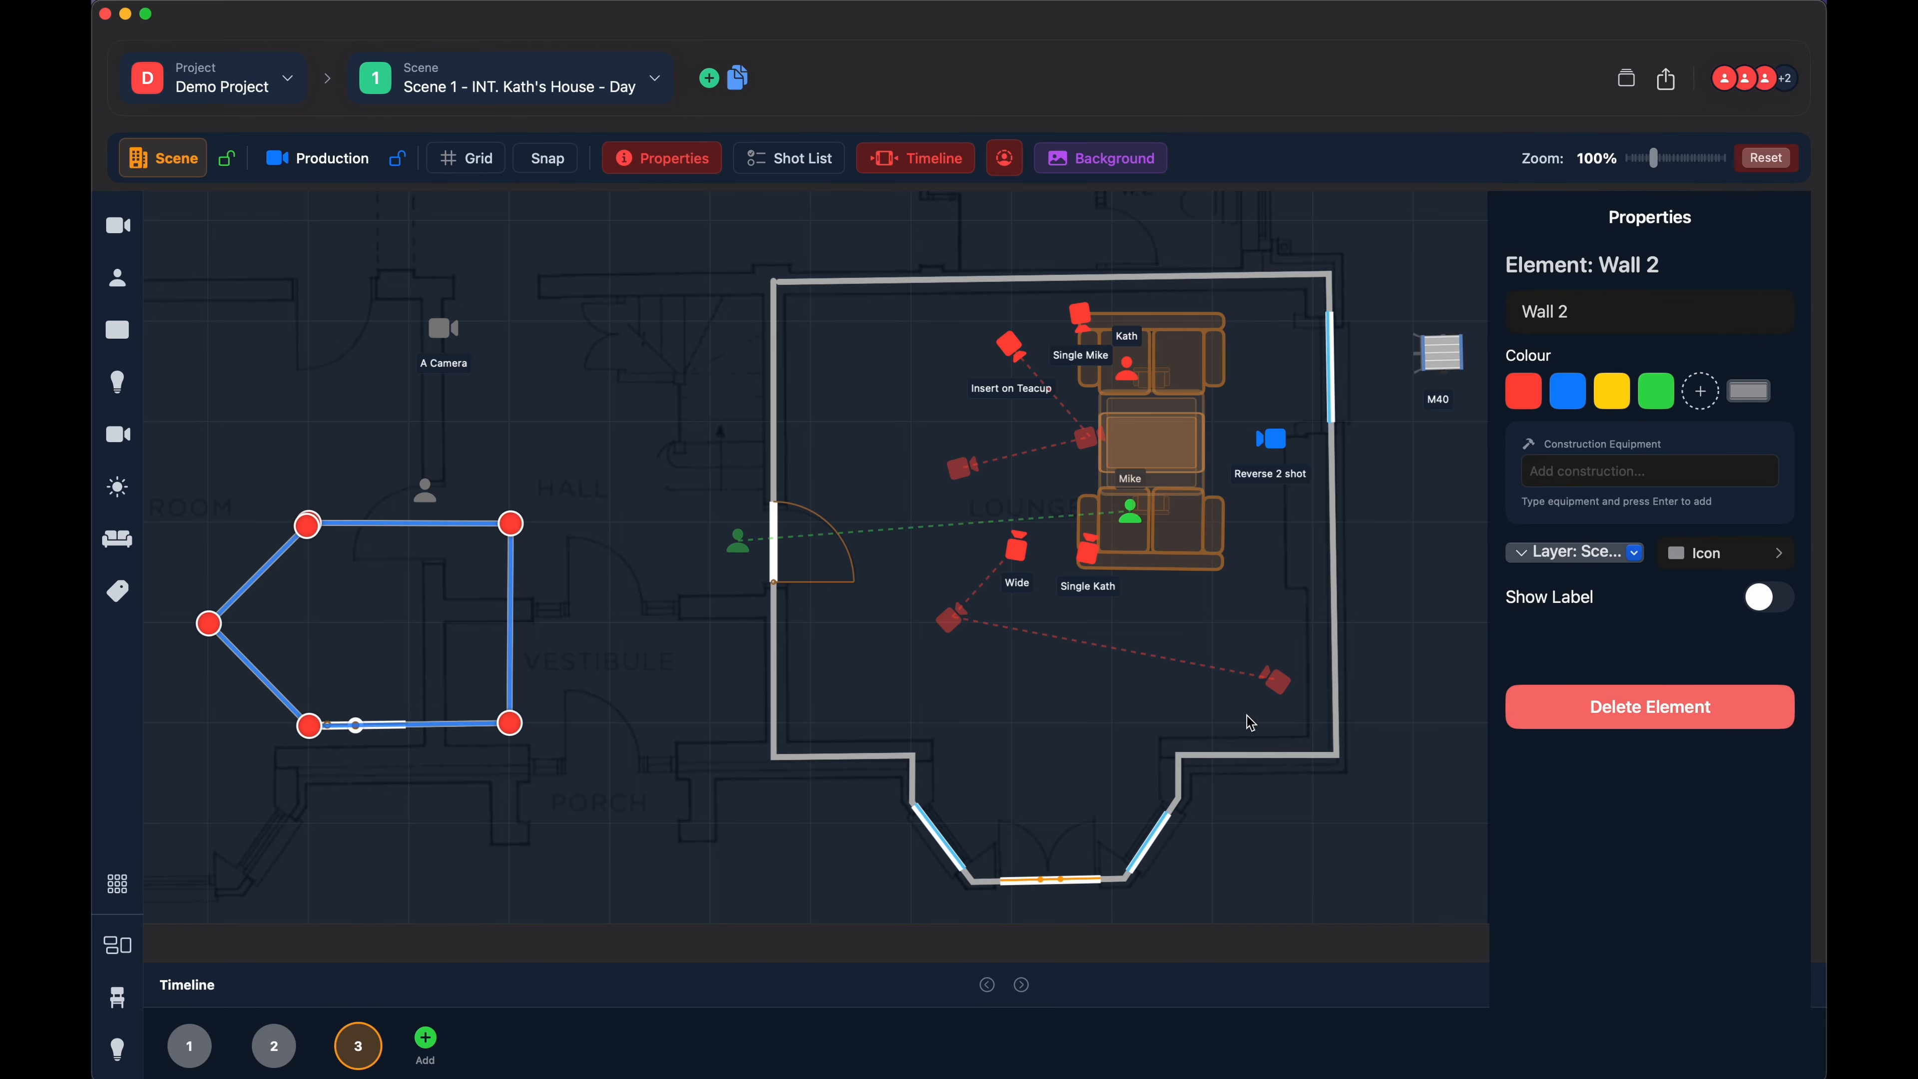
left_click(1657, 710)
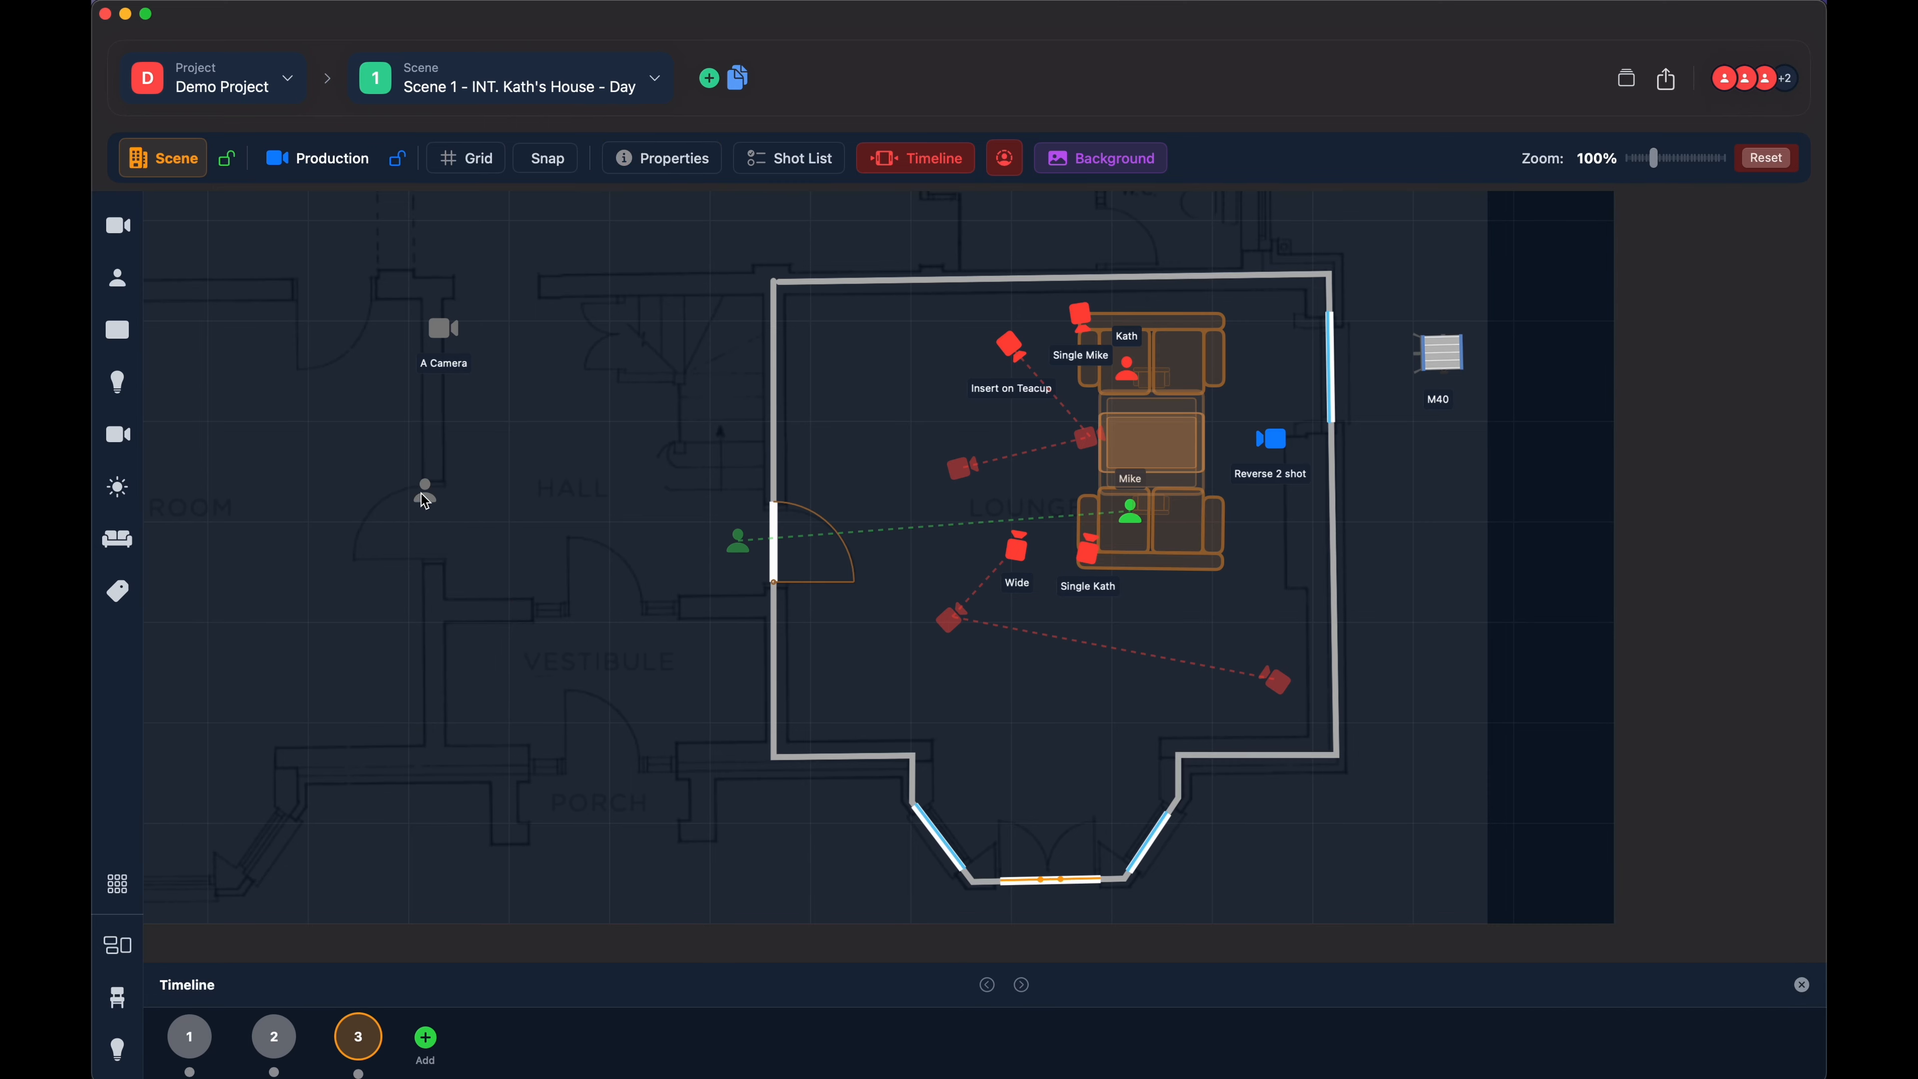
left_click(425, 497)
key("Delete")
left_click(433, 367)
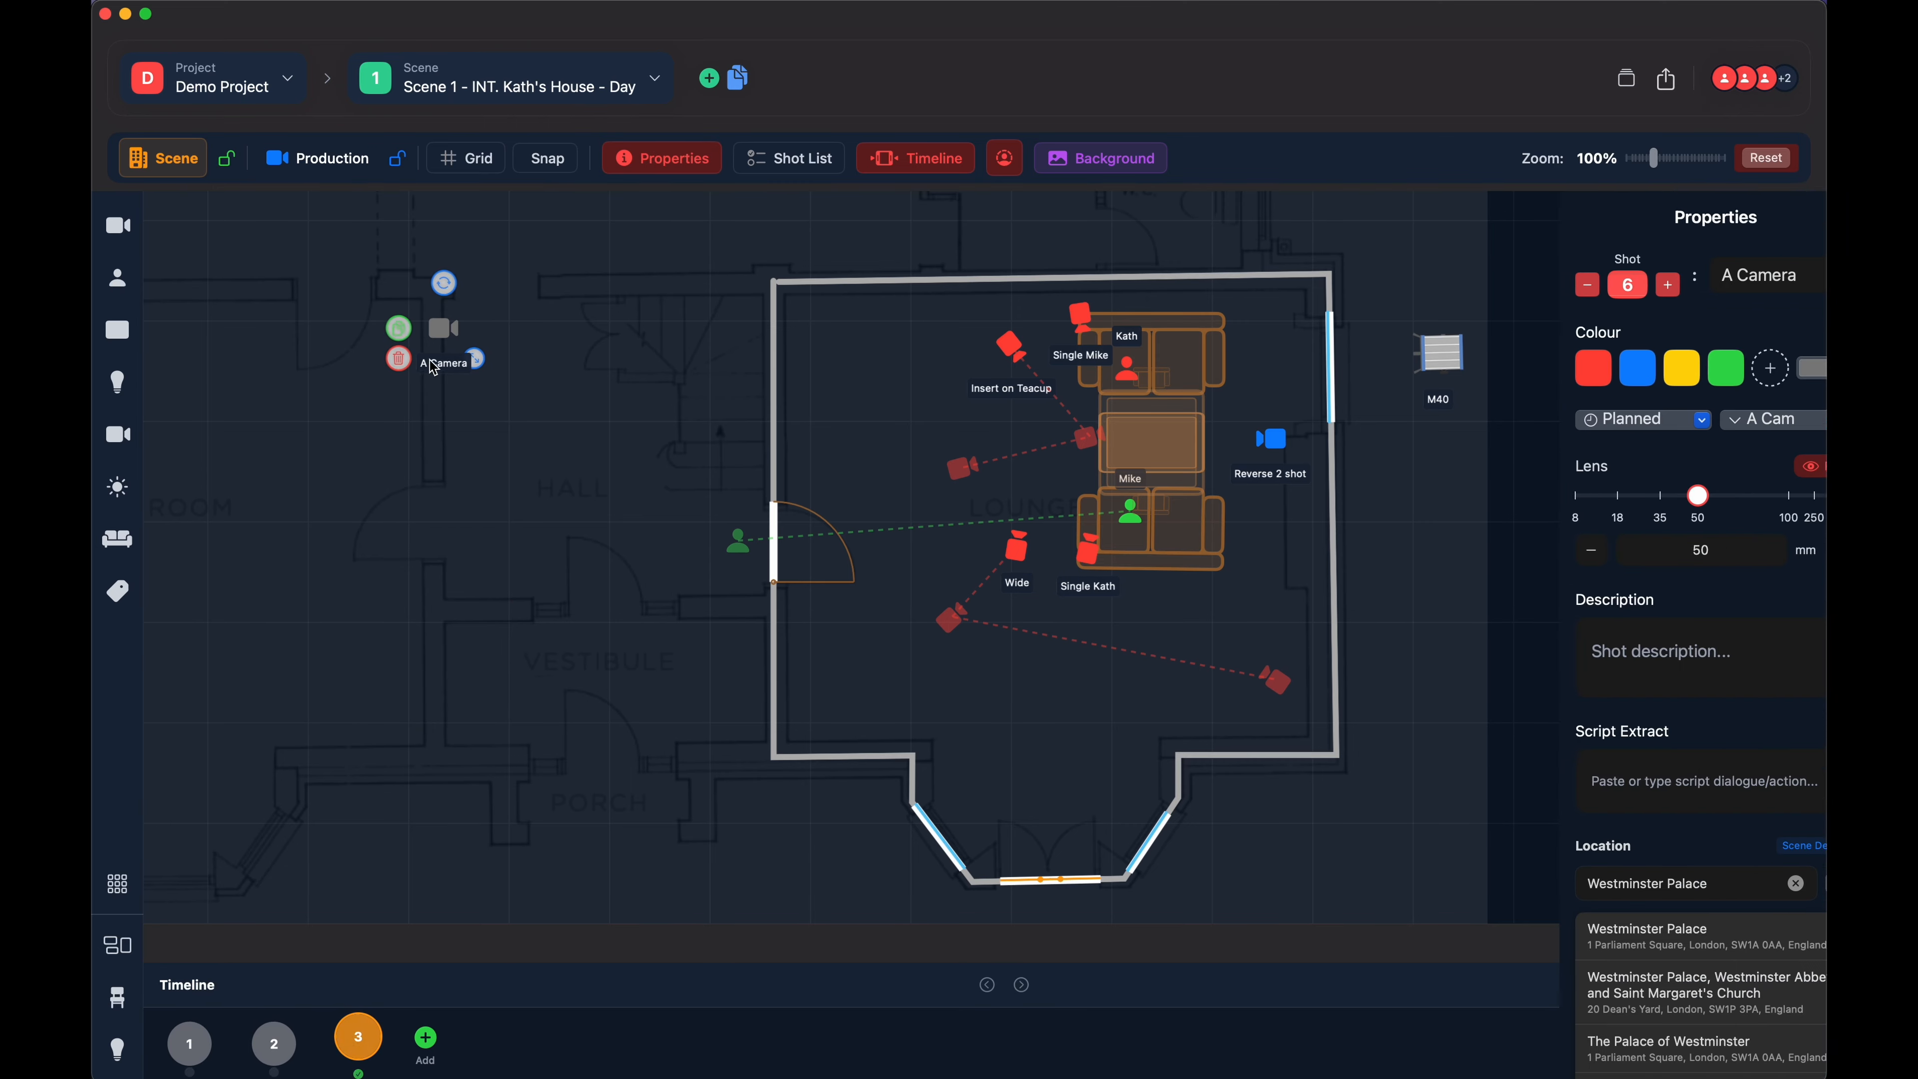
left_click(398, 358)
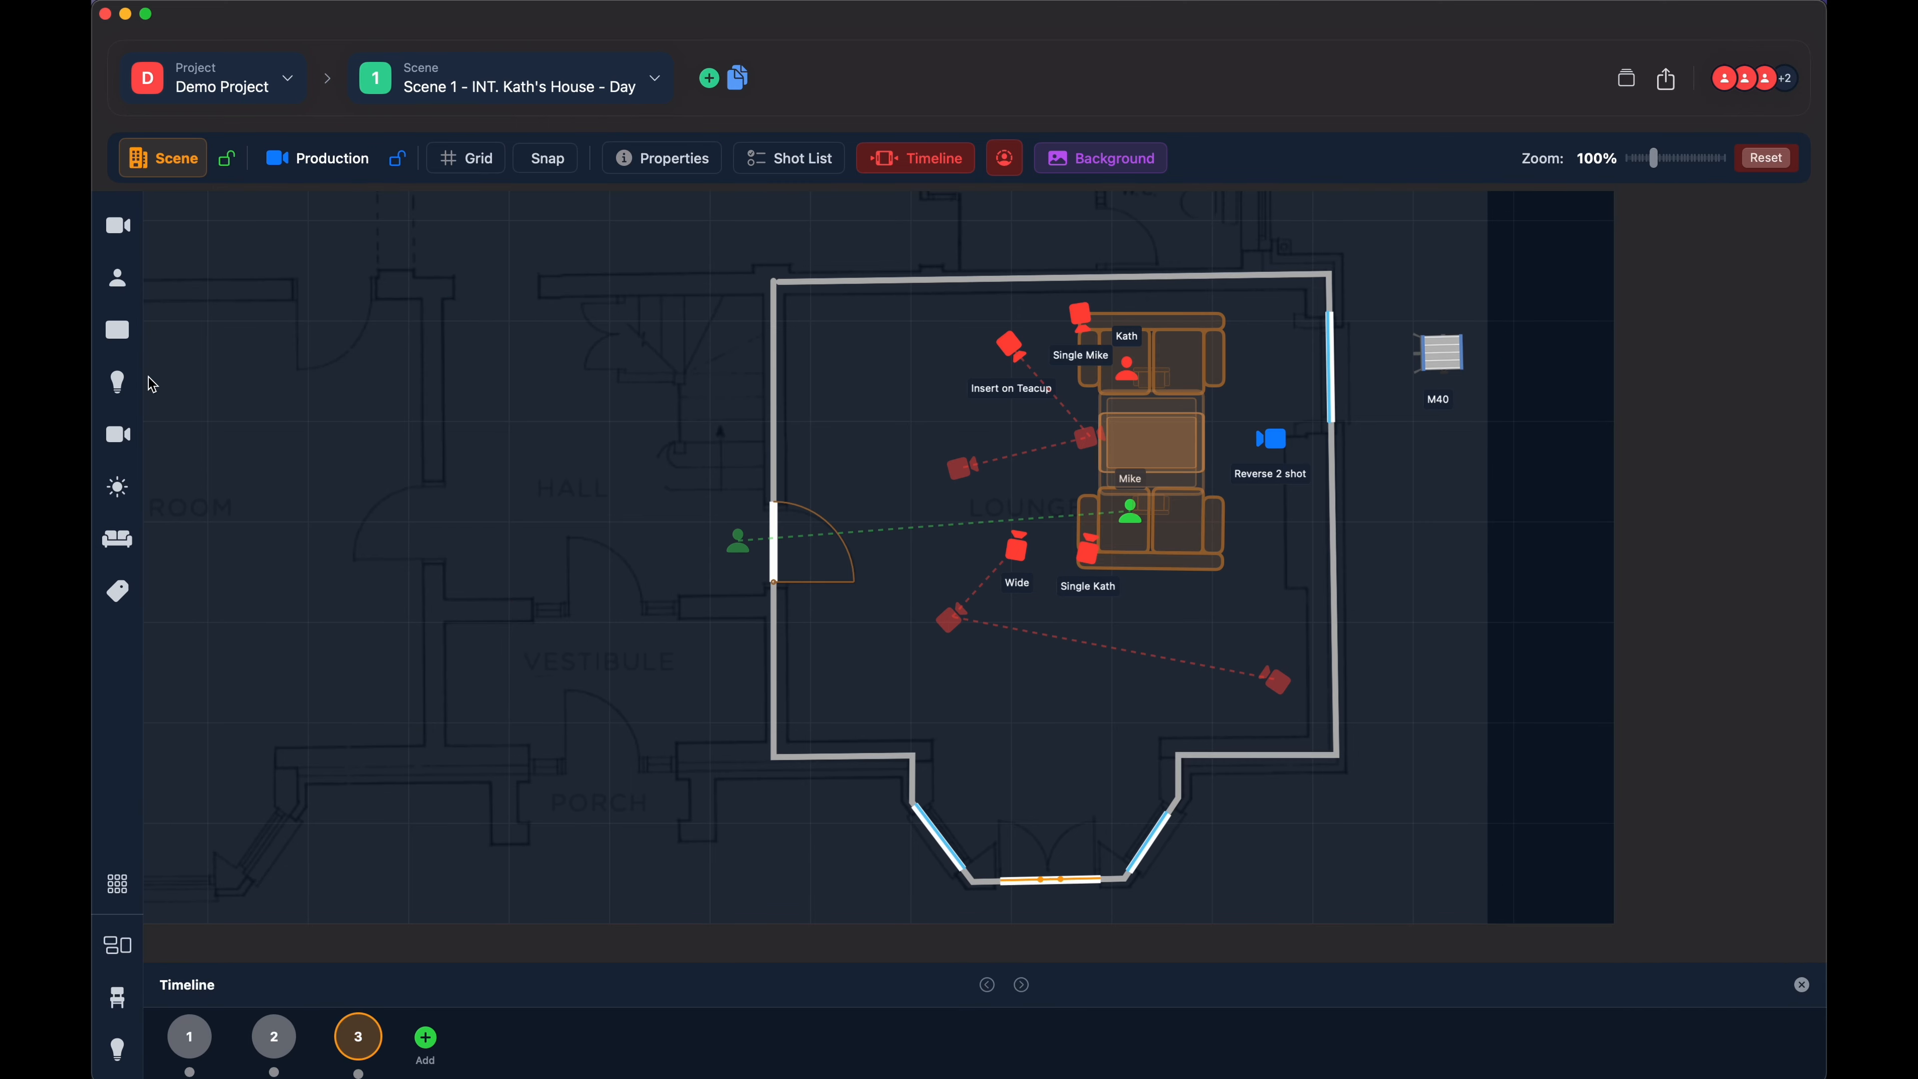
- Place a Fresnel light above the hall doorway, move it slightly up and left, then delete it
left_click(118, 383)
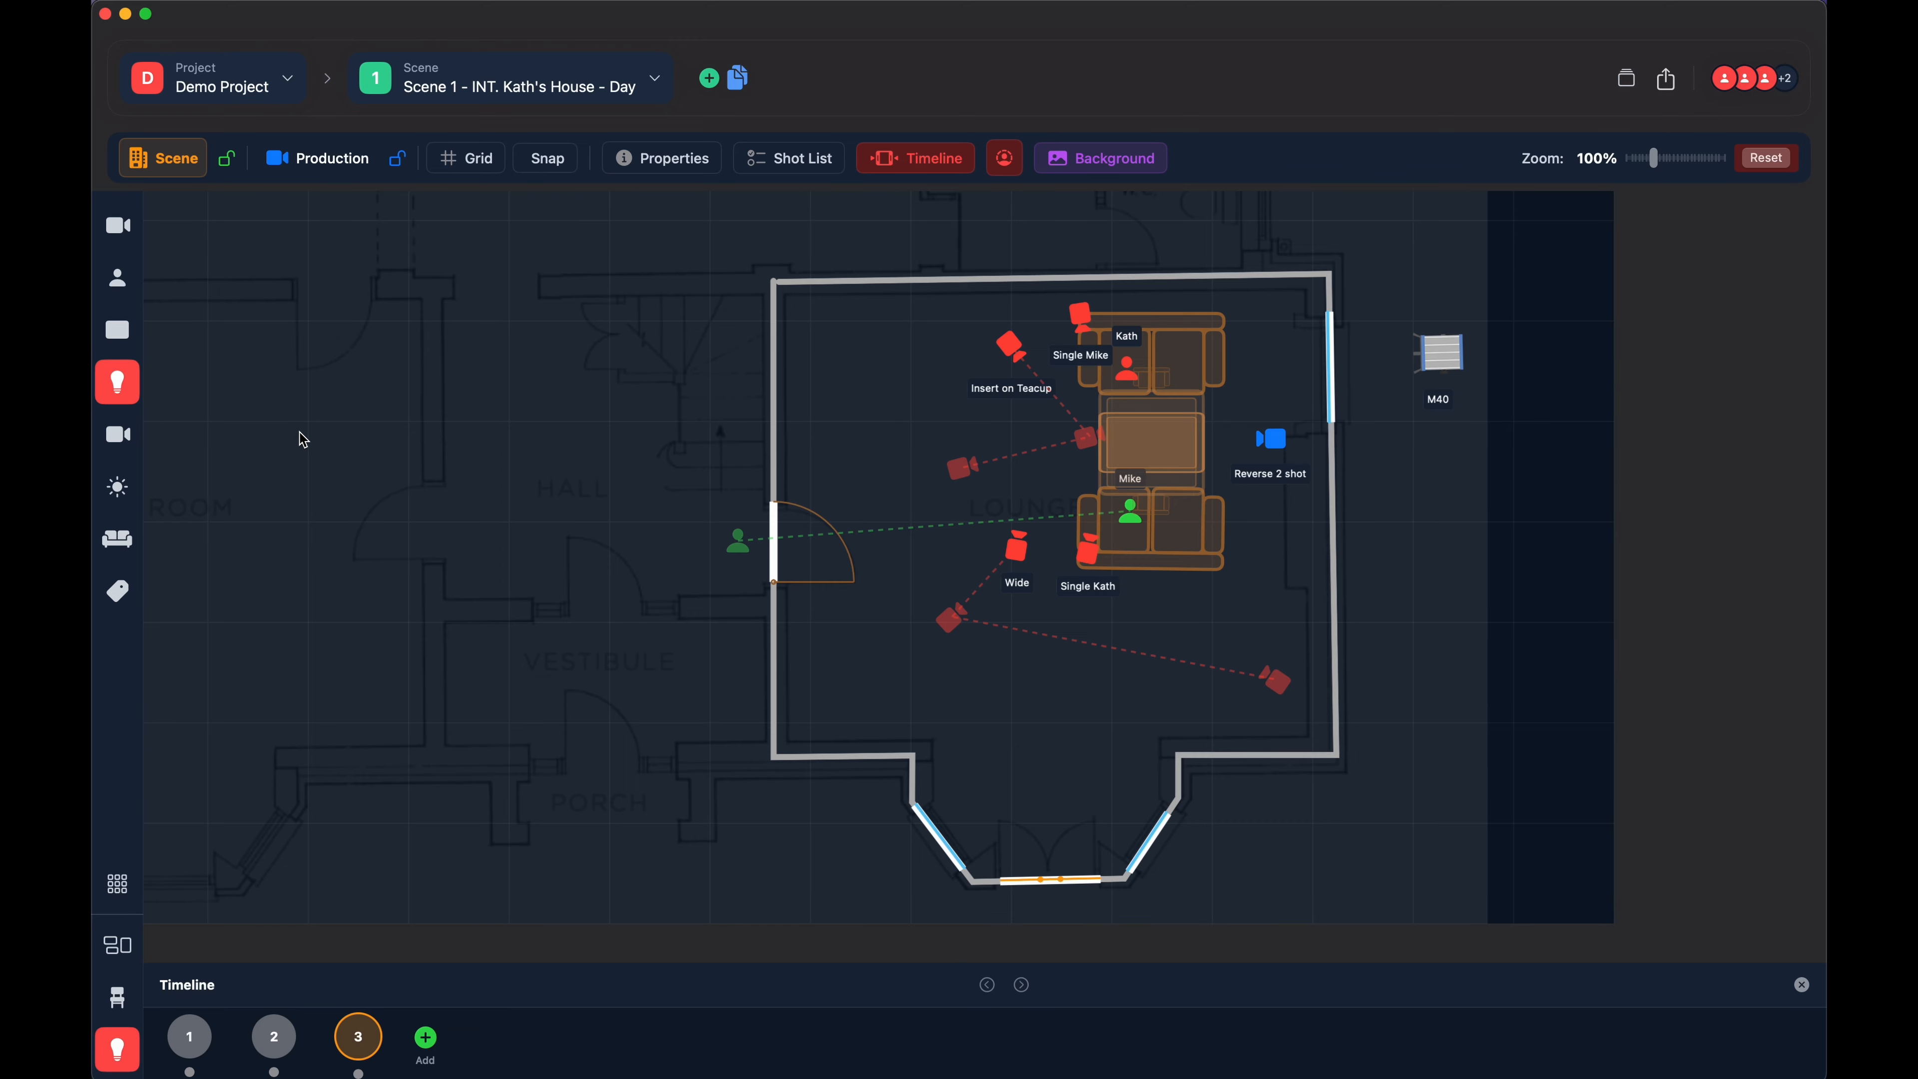
left_click(422, 342)
left_click_drag(421, 342, 392, 317)
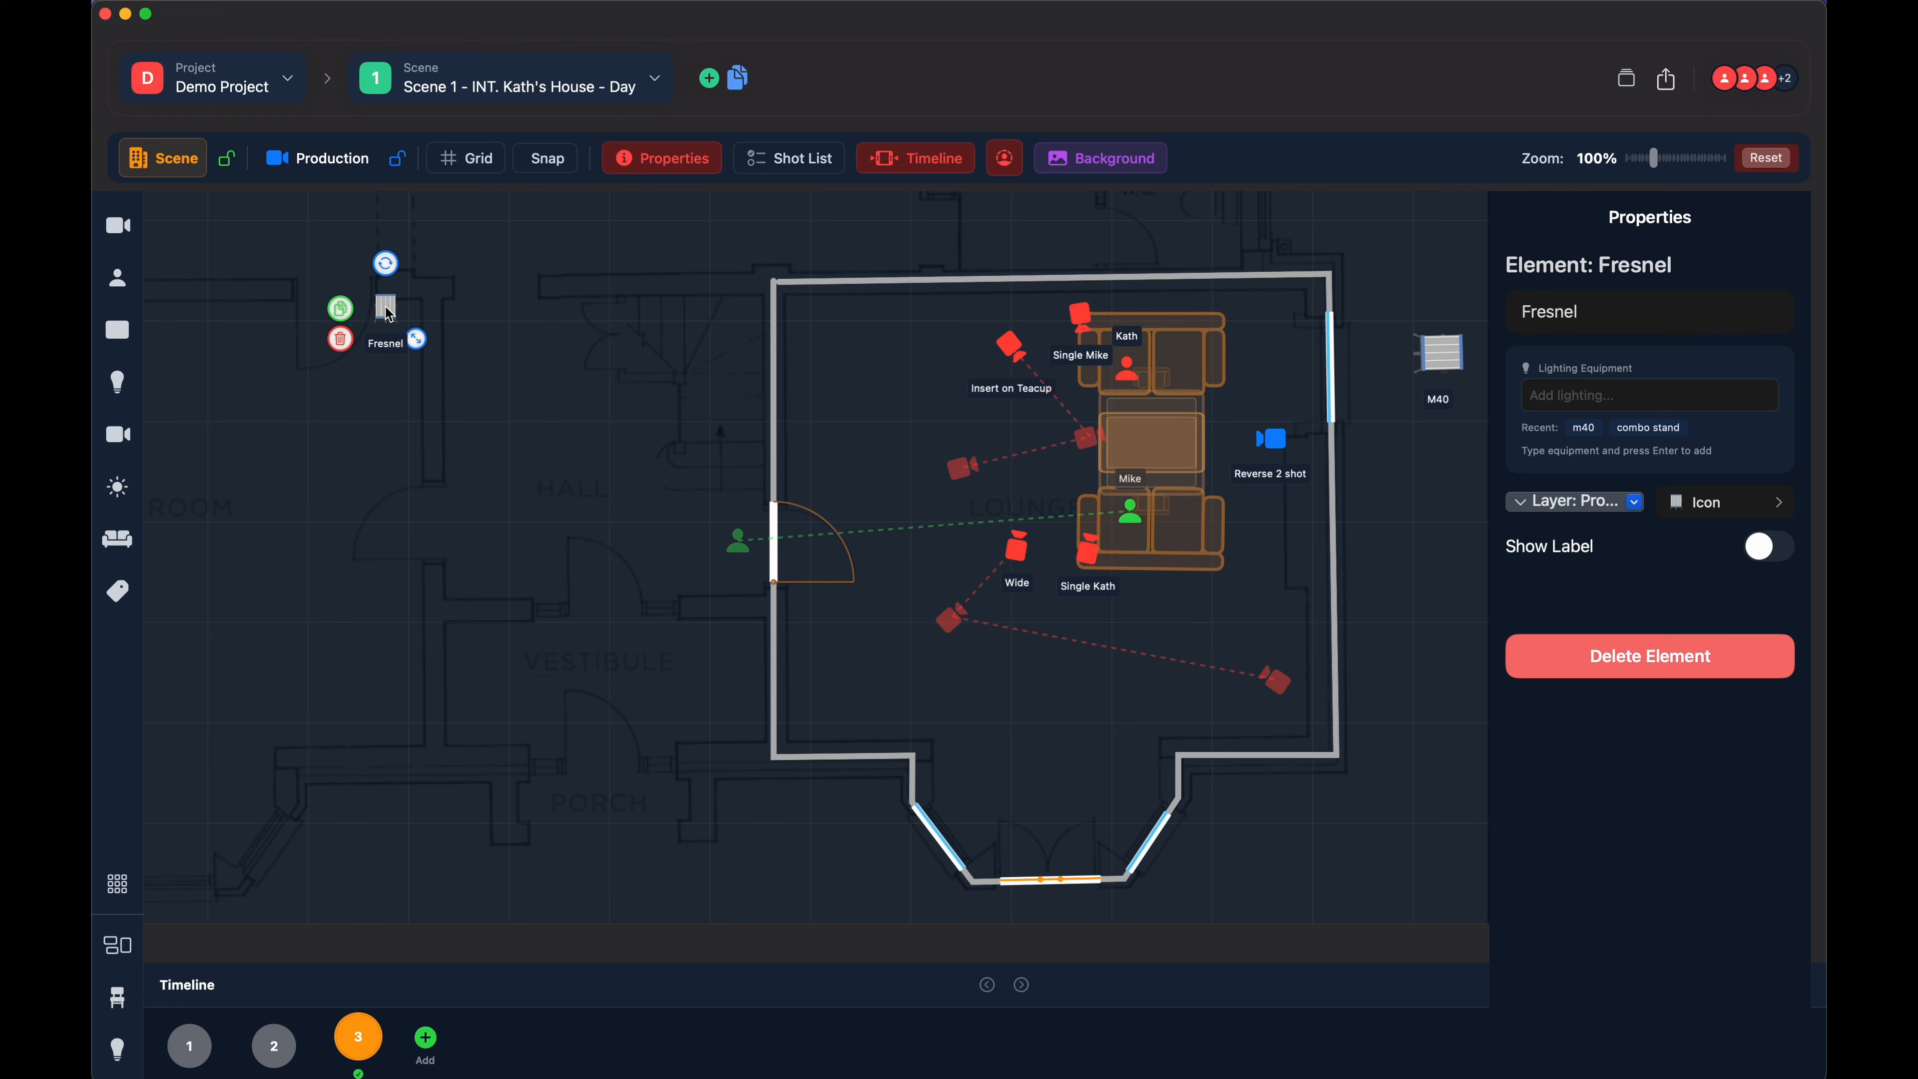
left_click(341, 340)
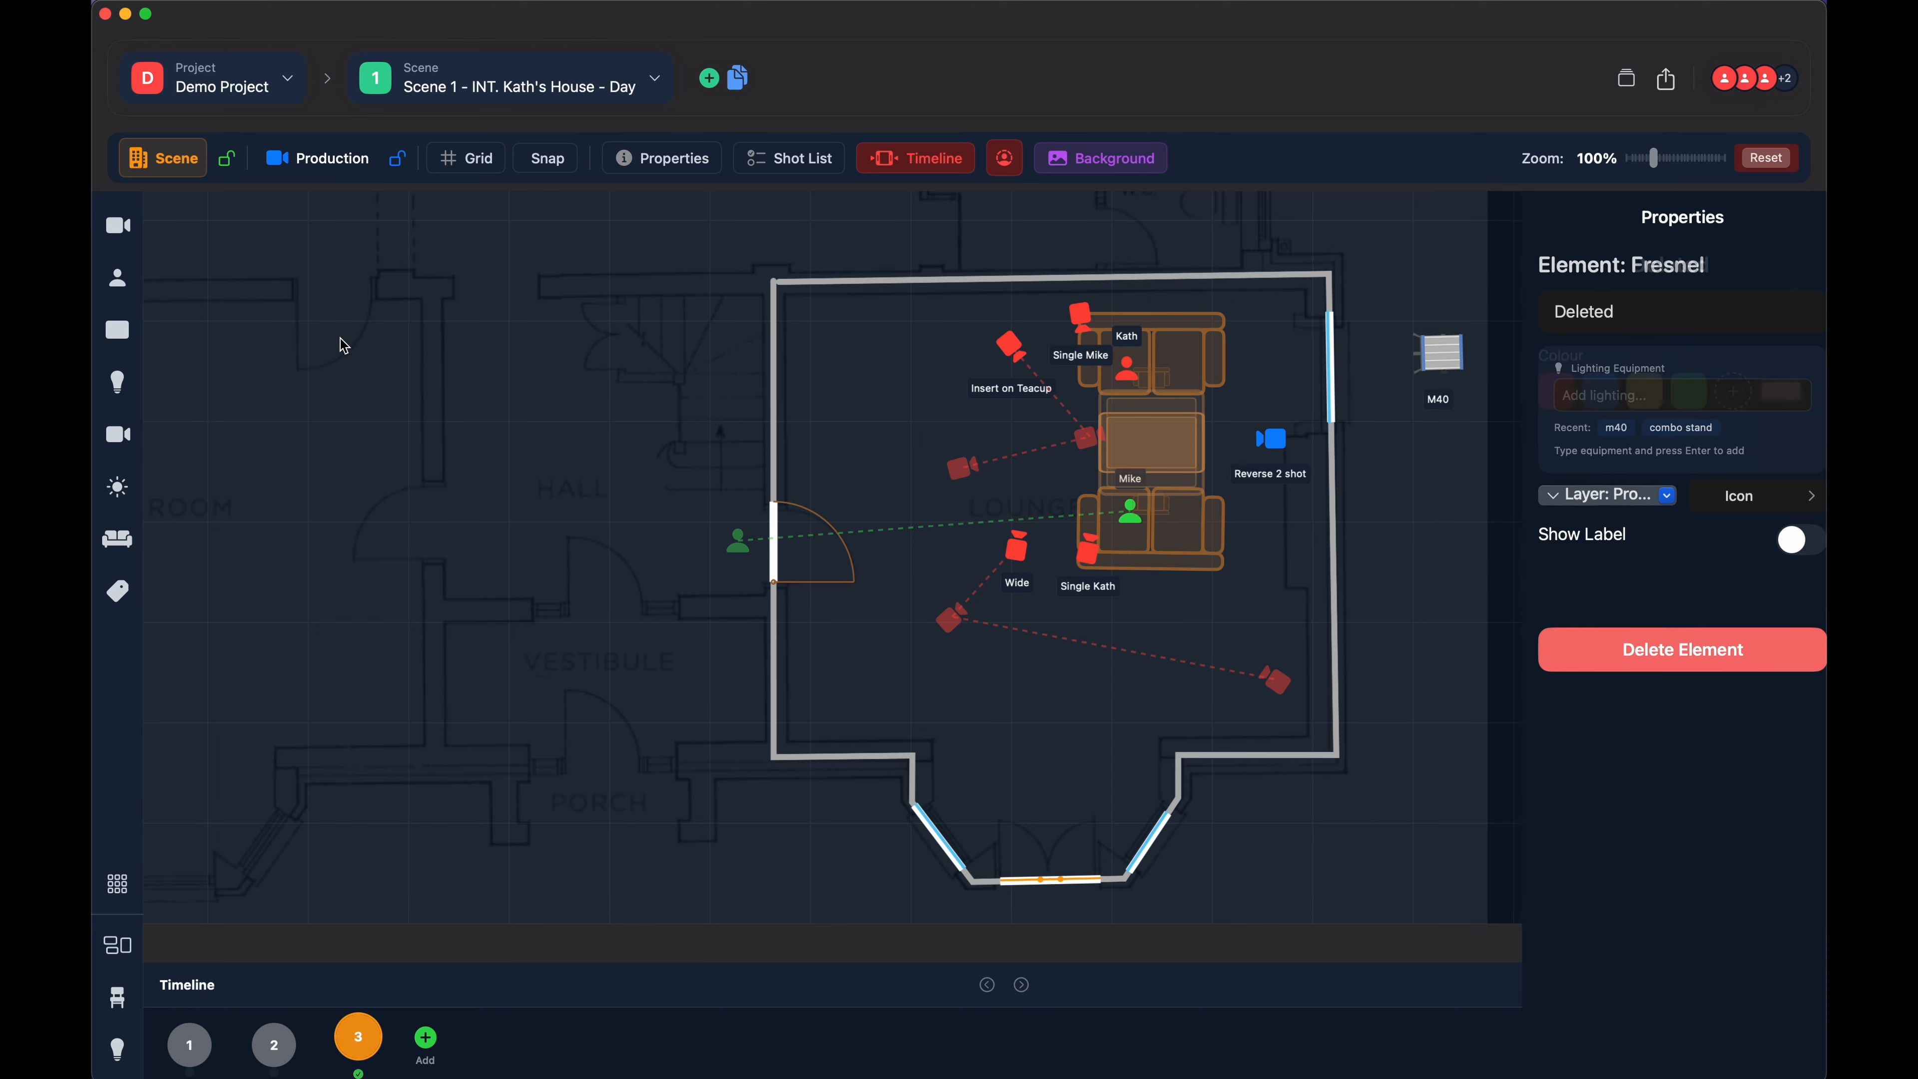
- Add a B Camera from Cameras & Grip to the hall's left wall, select it and delete it
left_click(120, 436)
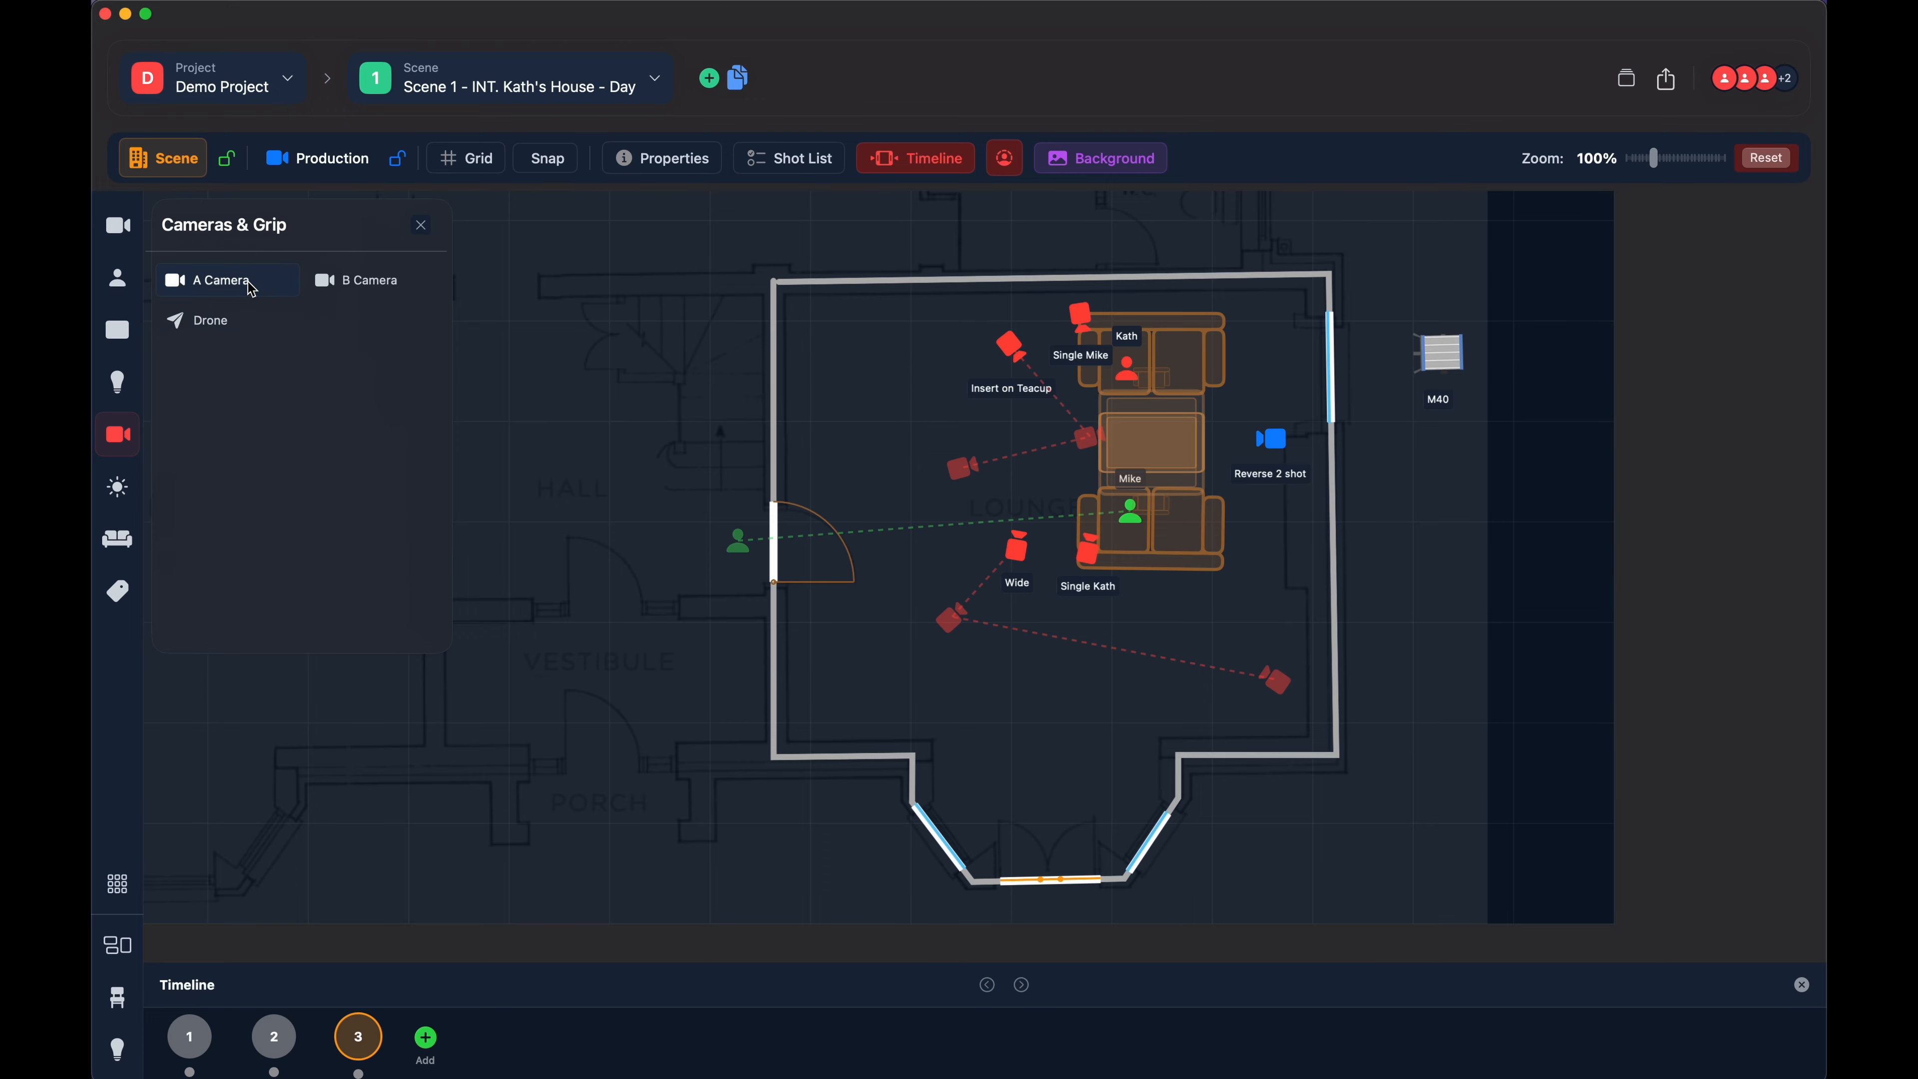
left_click_drag(355, 280, 425, 393)
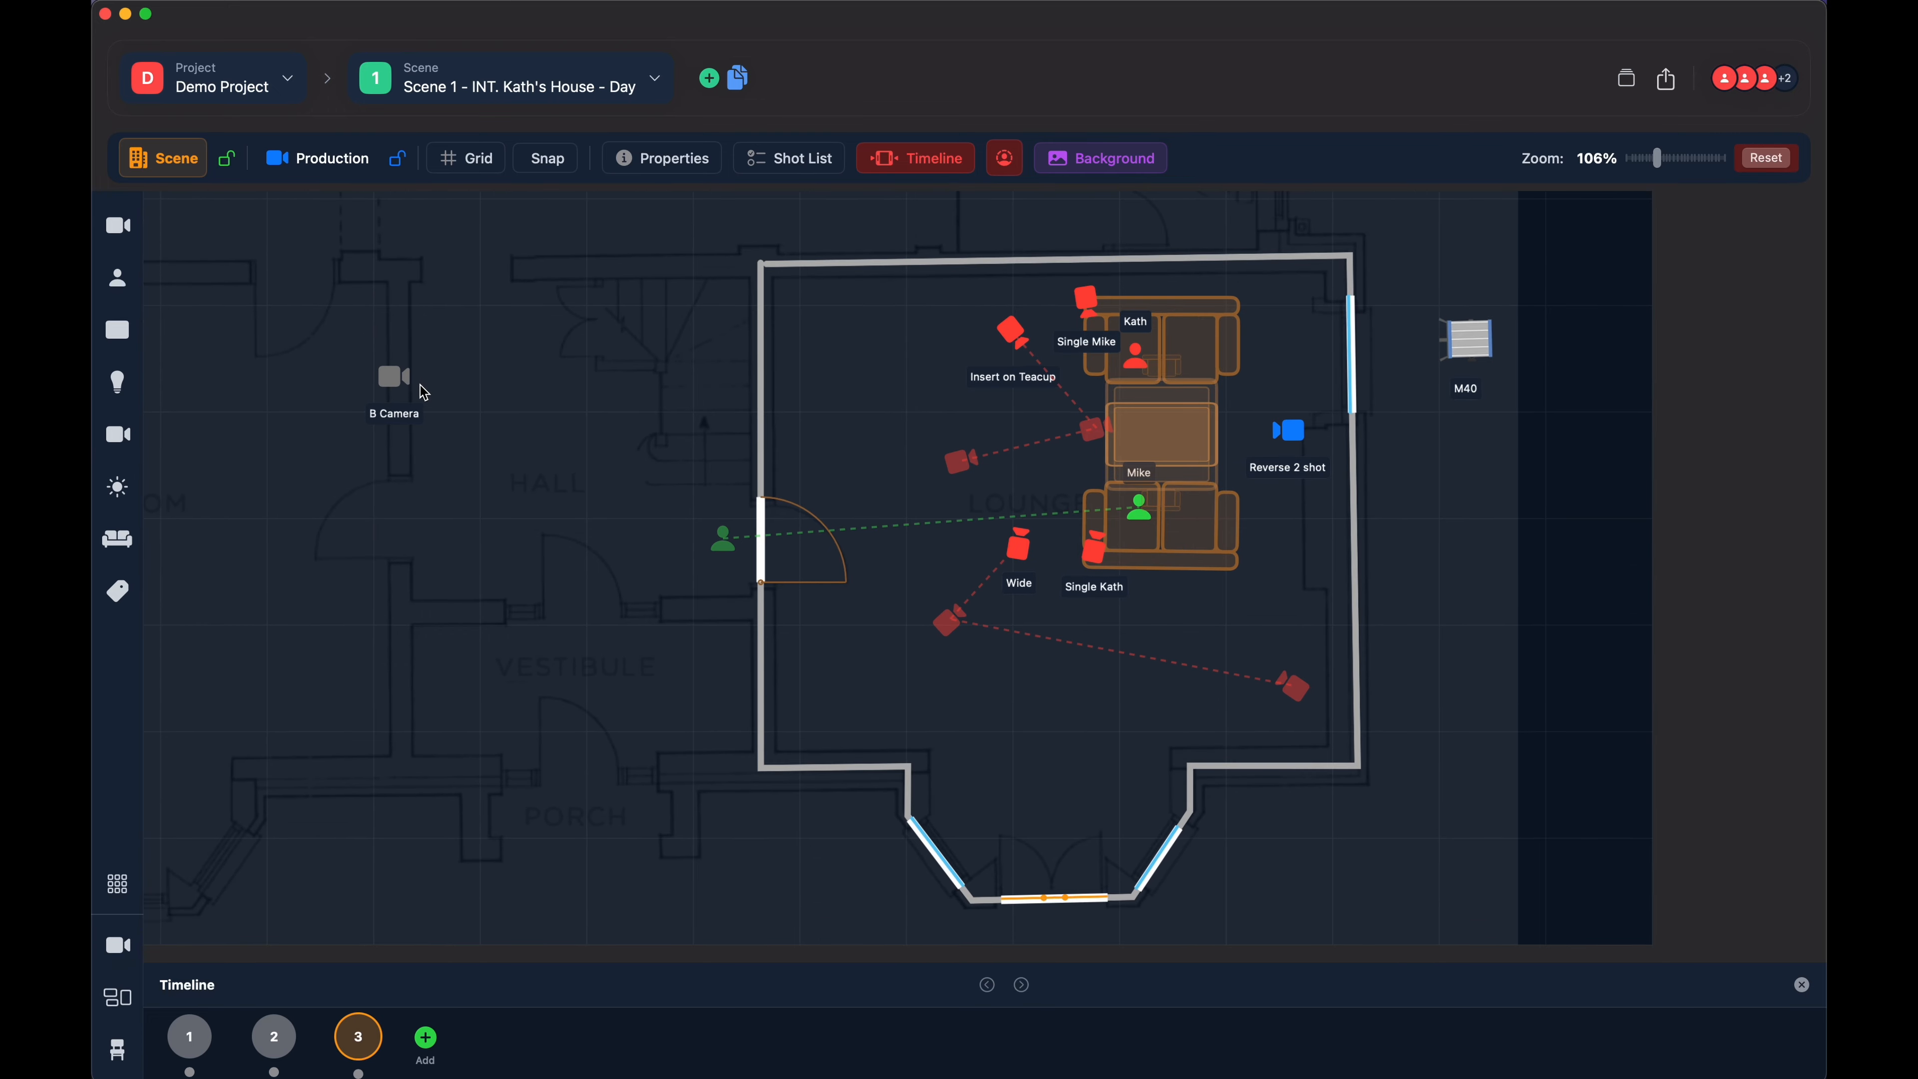
left_click(403, 388)
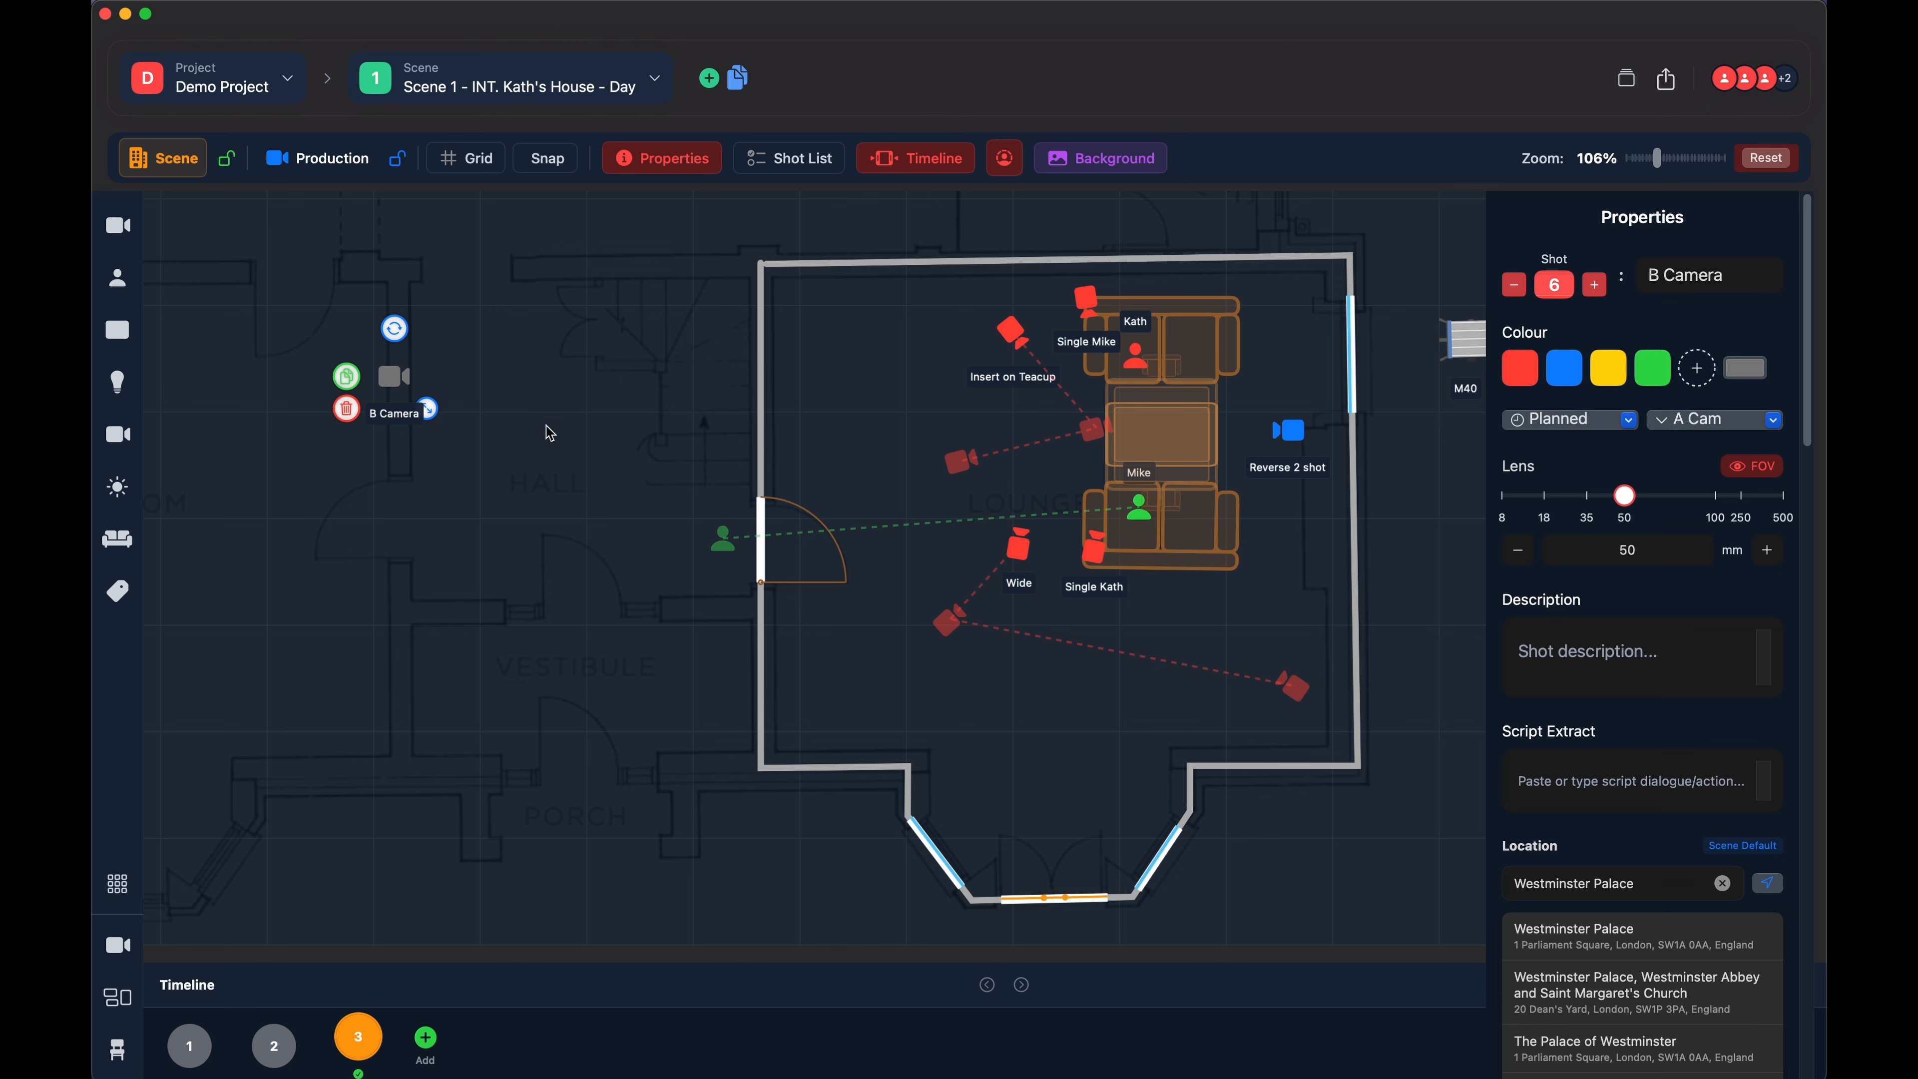
left_click(346, 410)
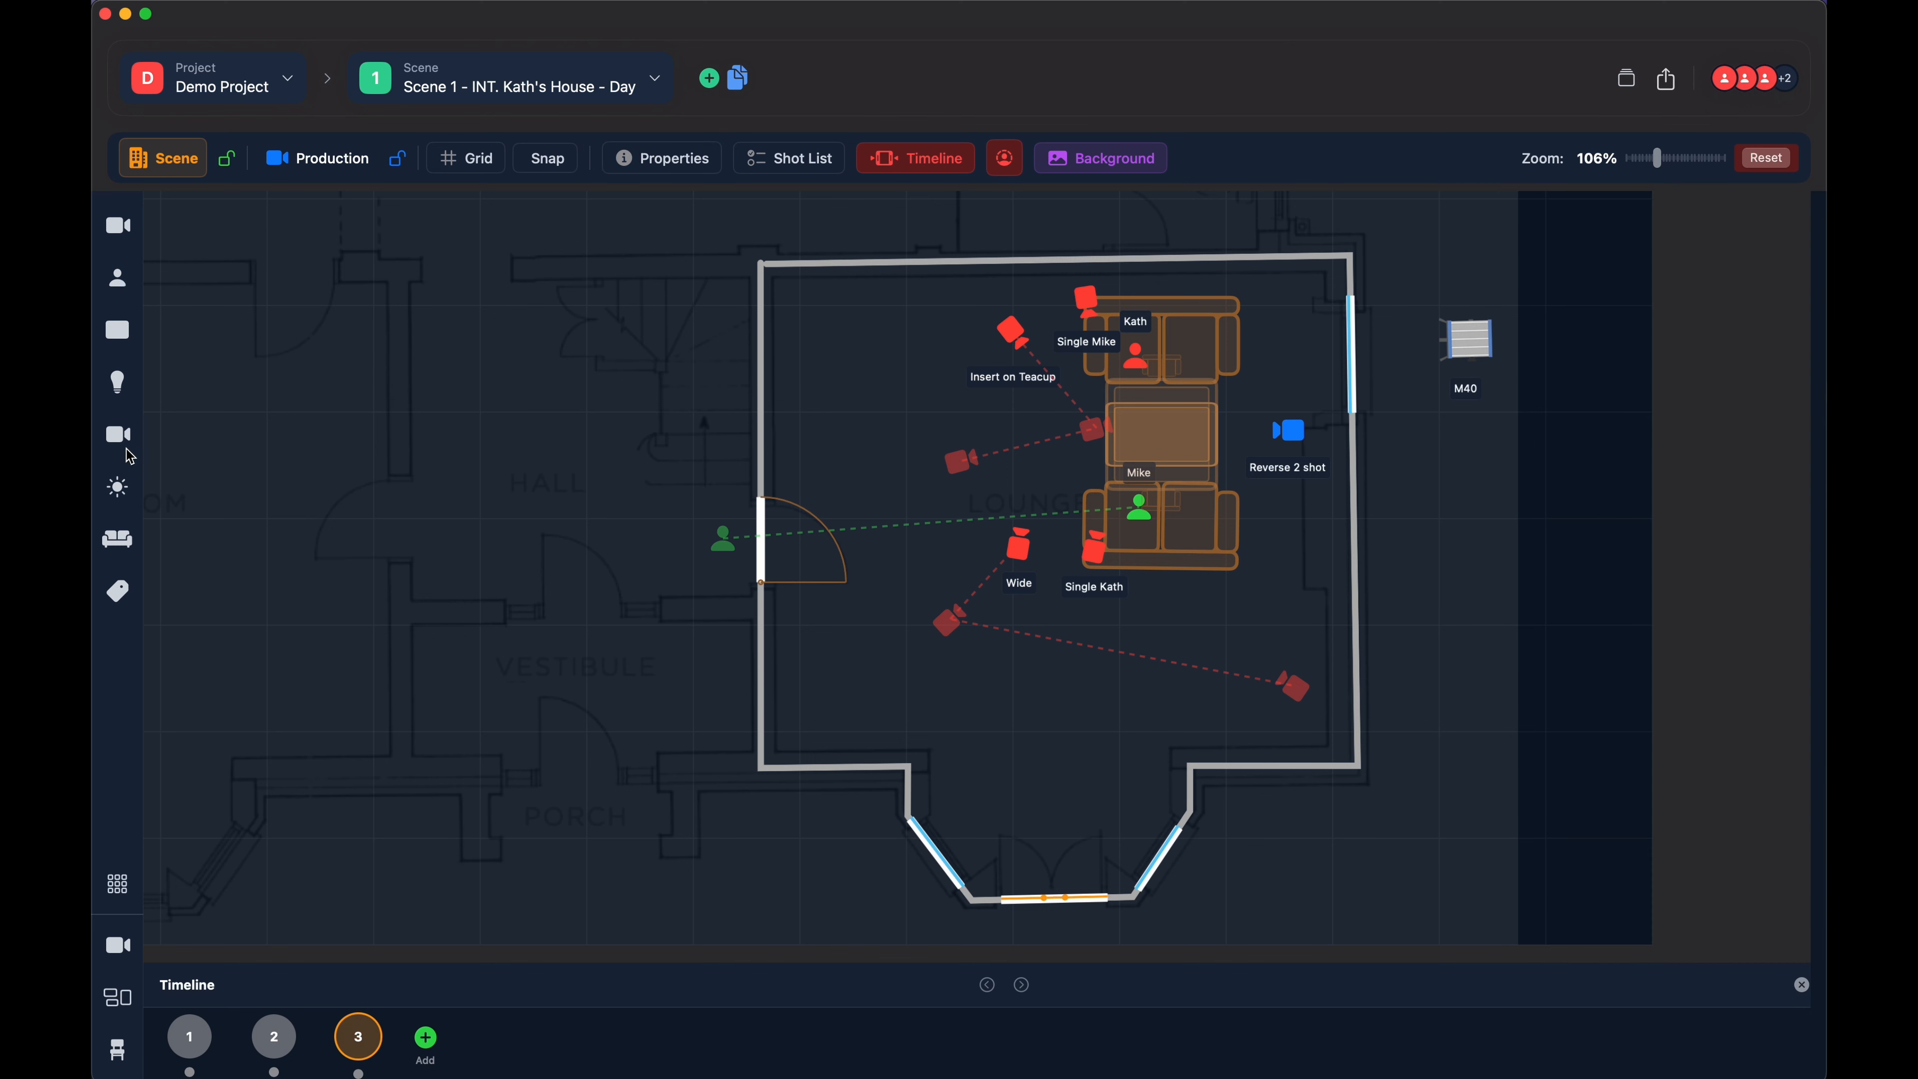
- Add a Drone to the hall's left side, move it slightly down and to the right, and select it
left_click(396, 397)
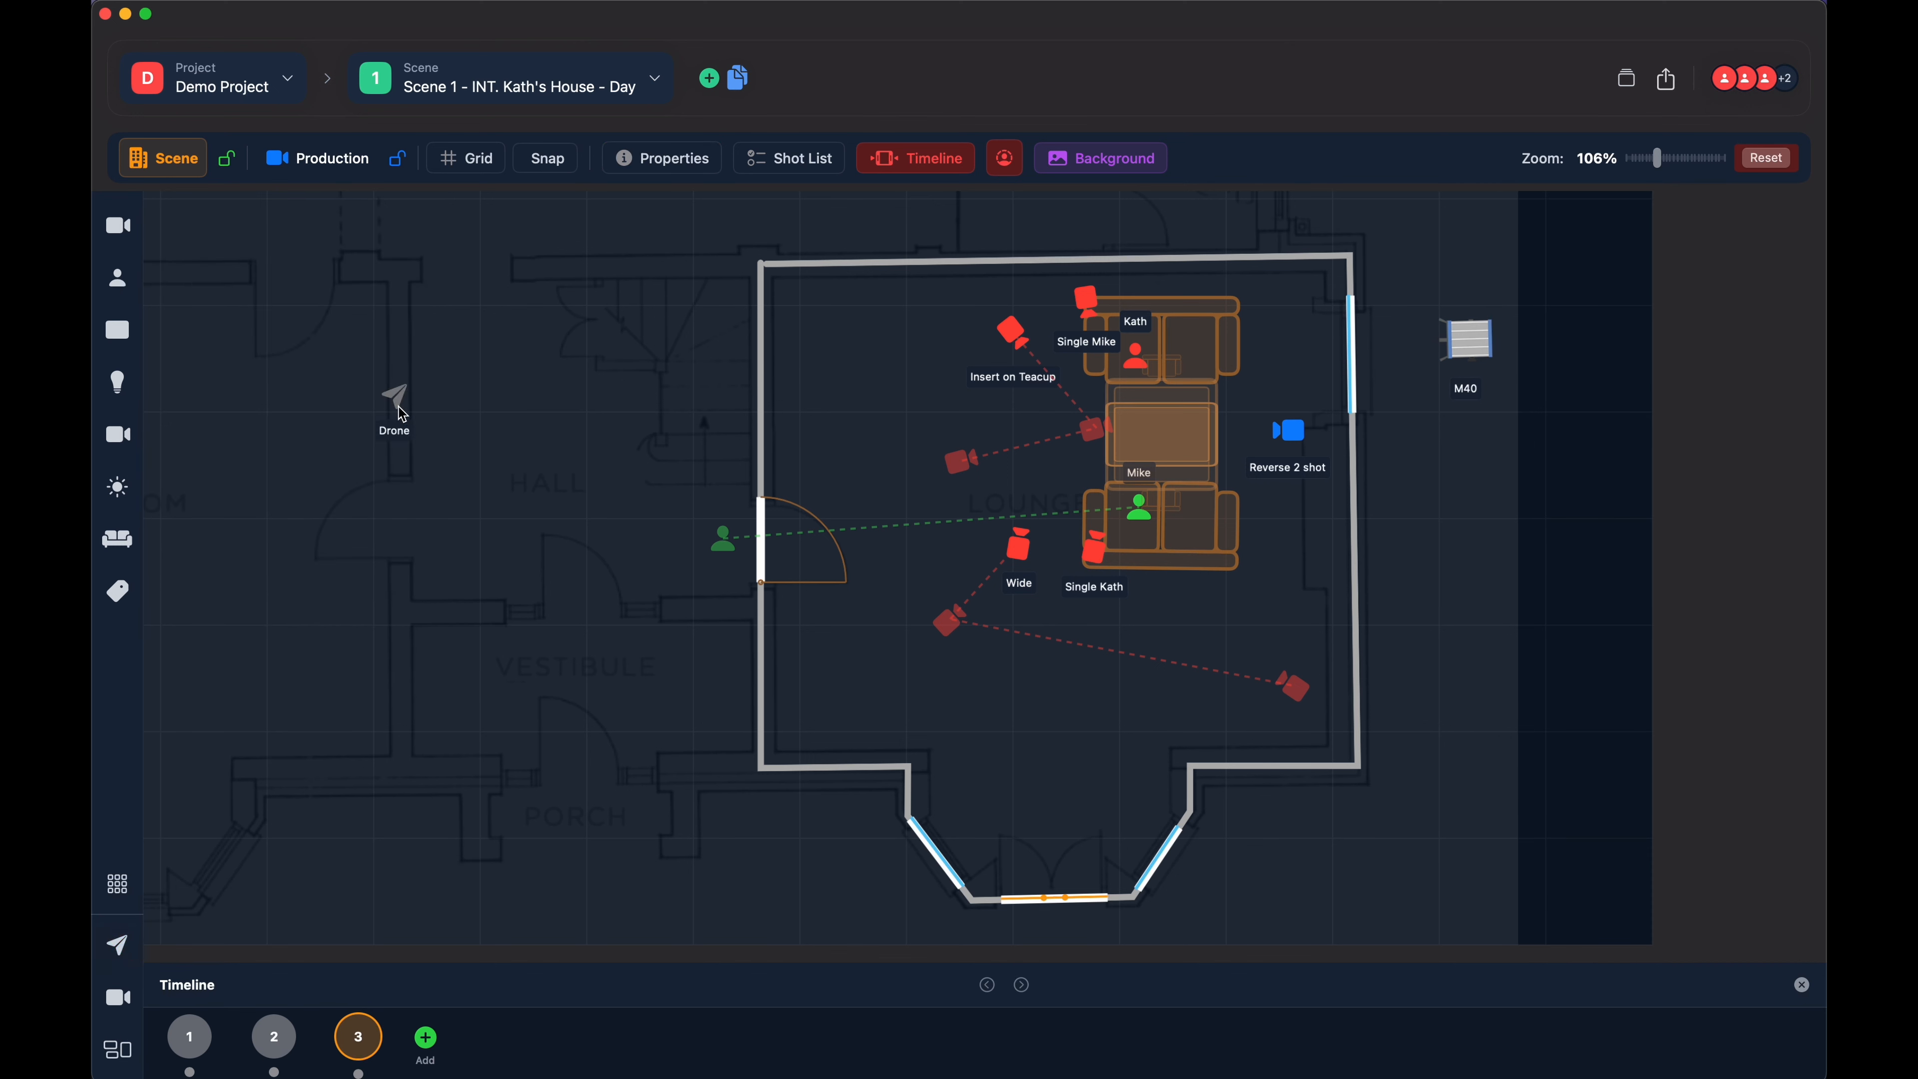
left_click_drag(396, 403, 414, 438)
left_click(413, 438)
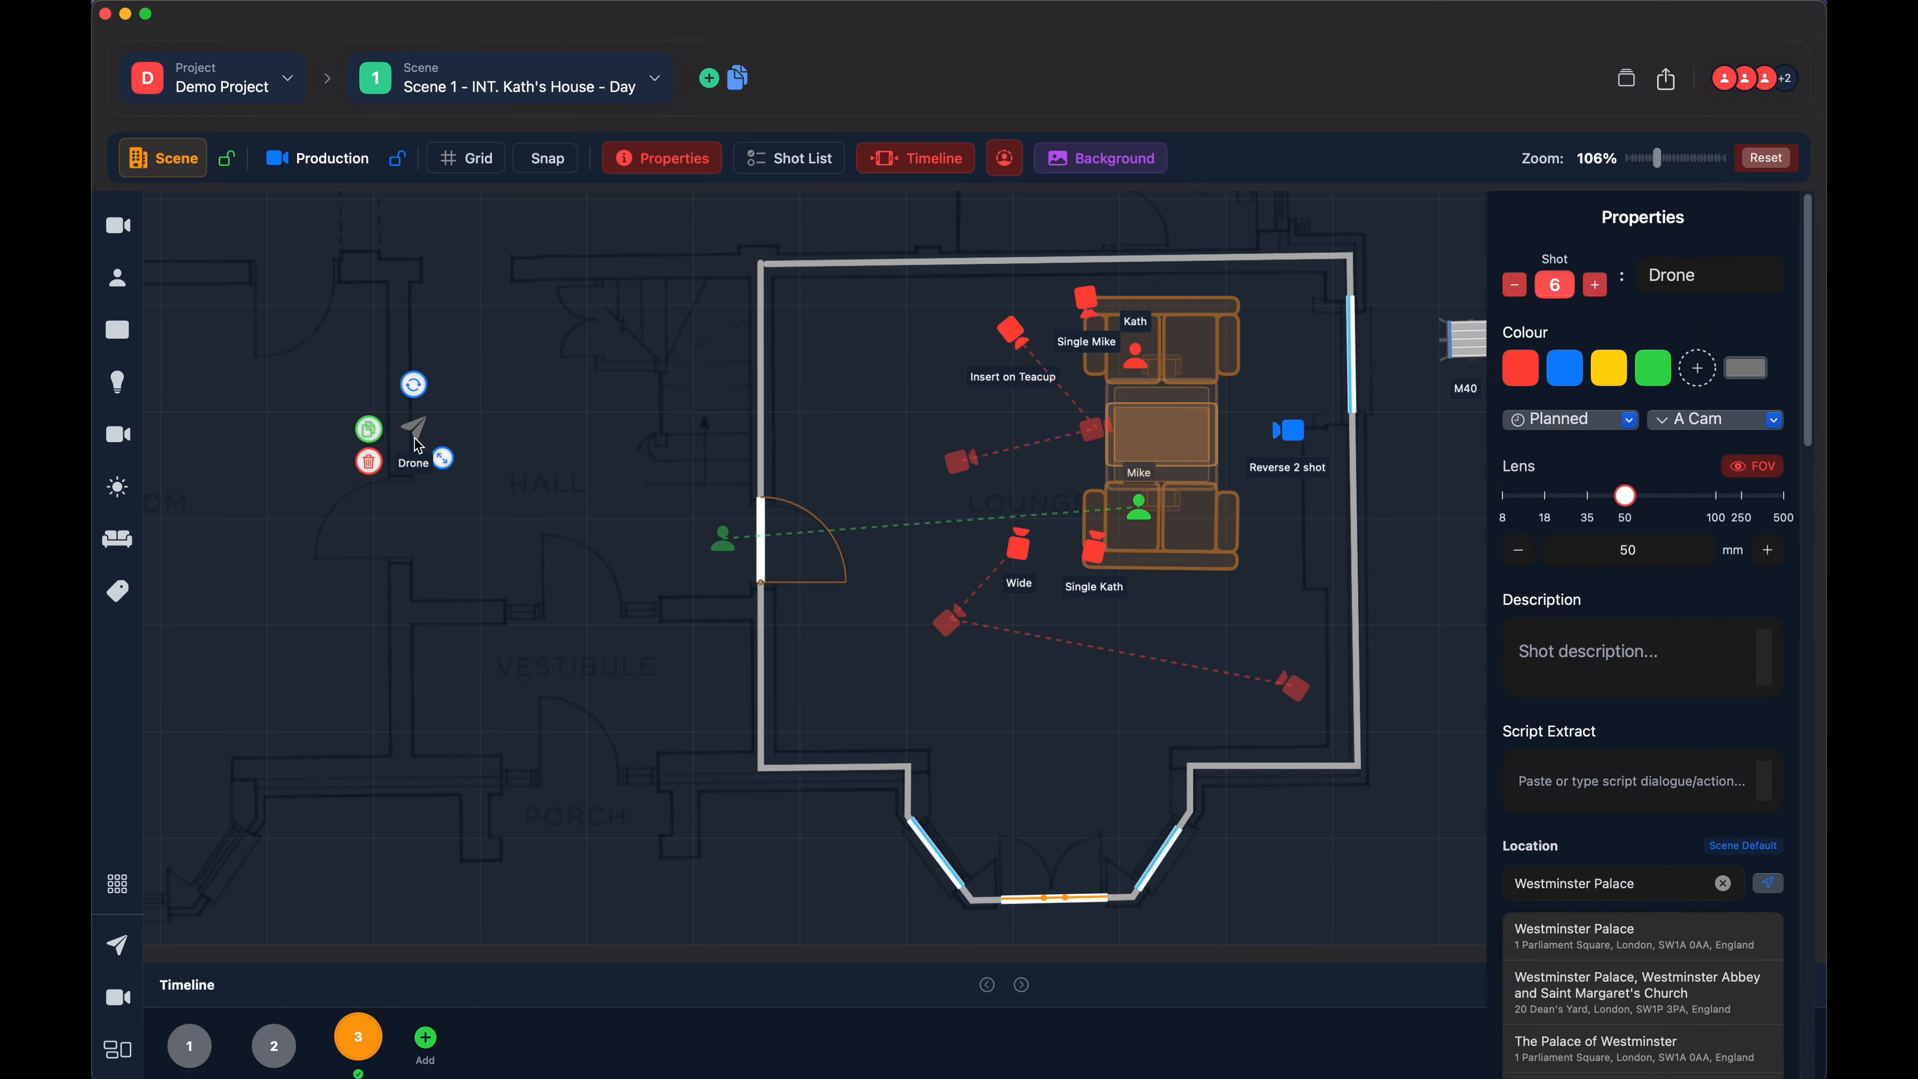
- Delete the drone and place a Fresnel light beside the upper part of the hall's left wall
left_click(368, 461)
left_click(120, 491)
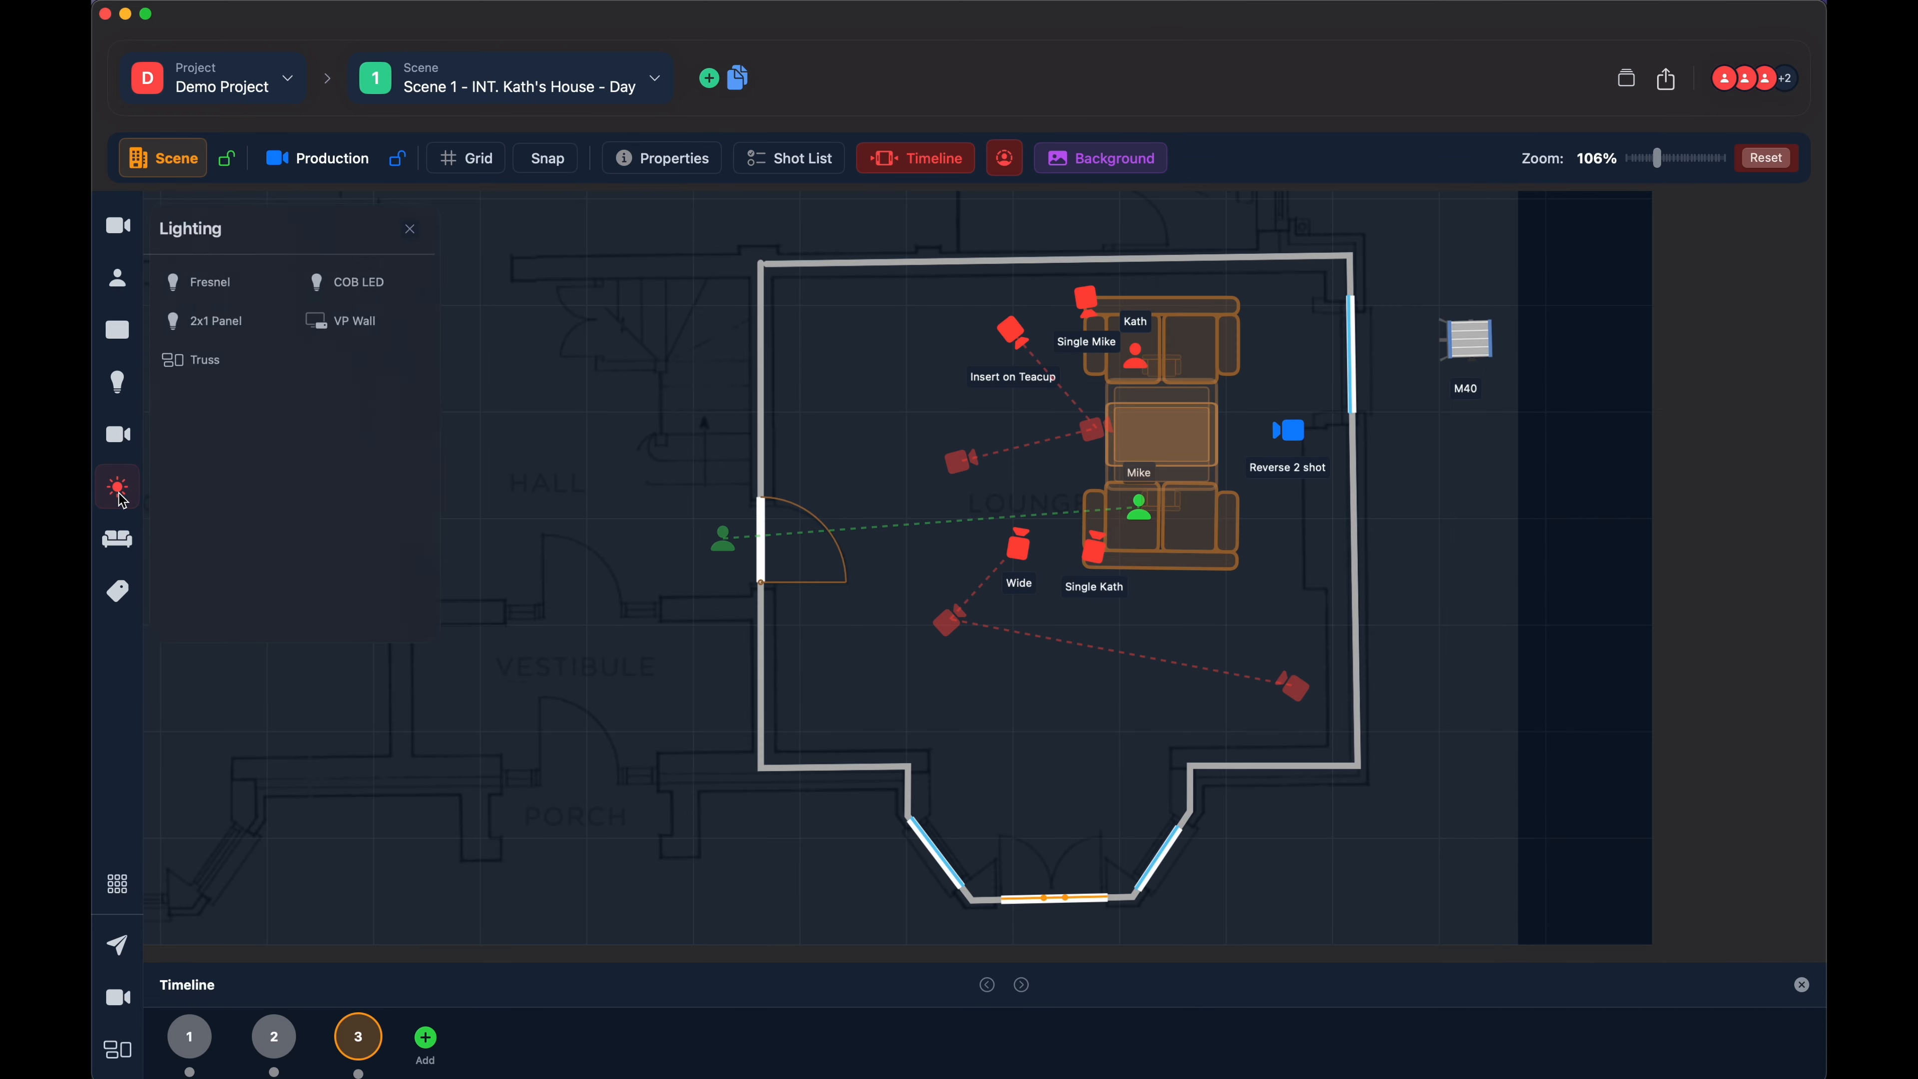
left_click(212, 281)
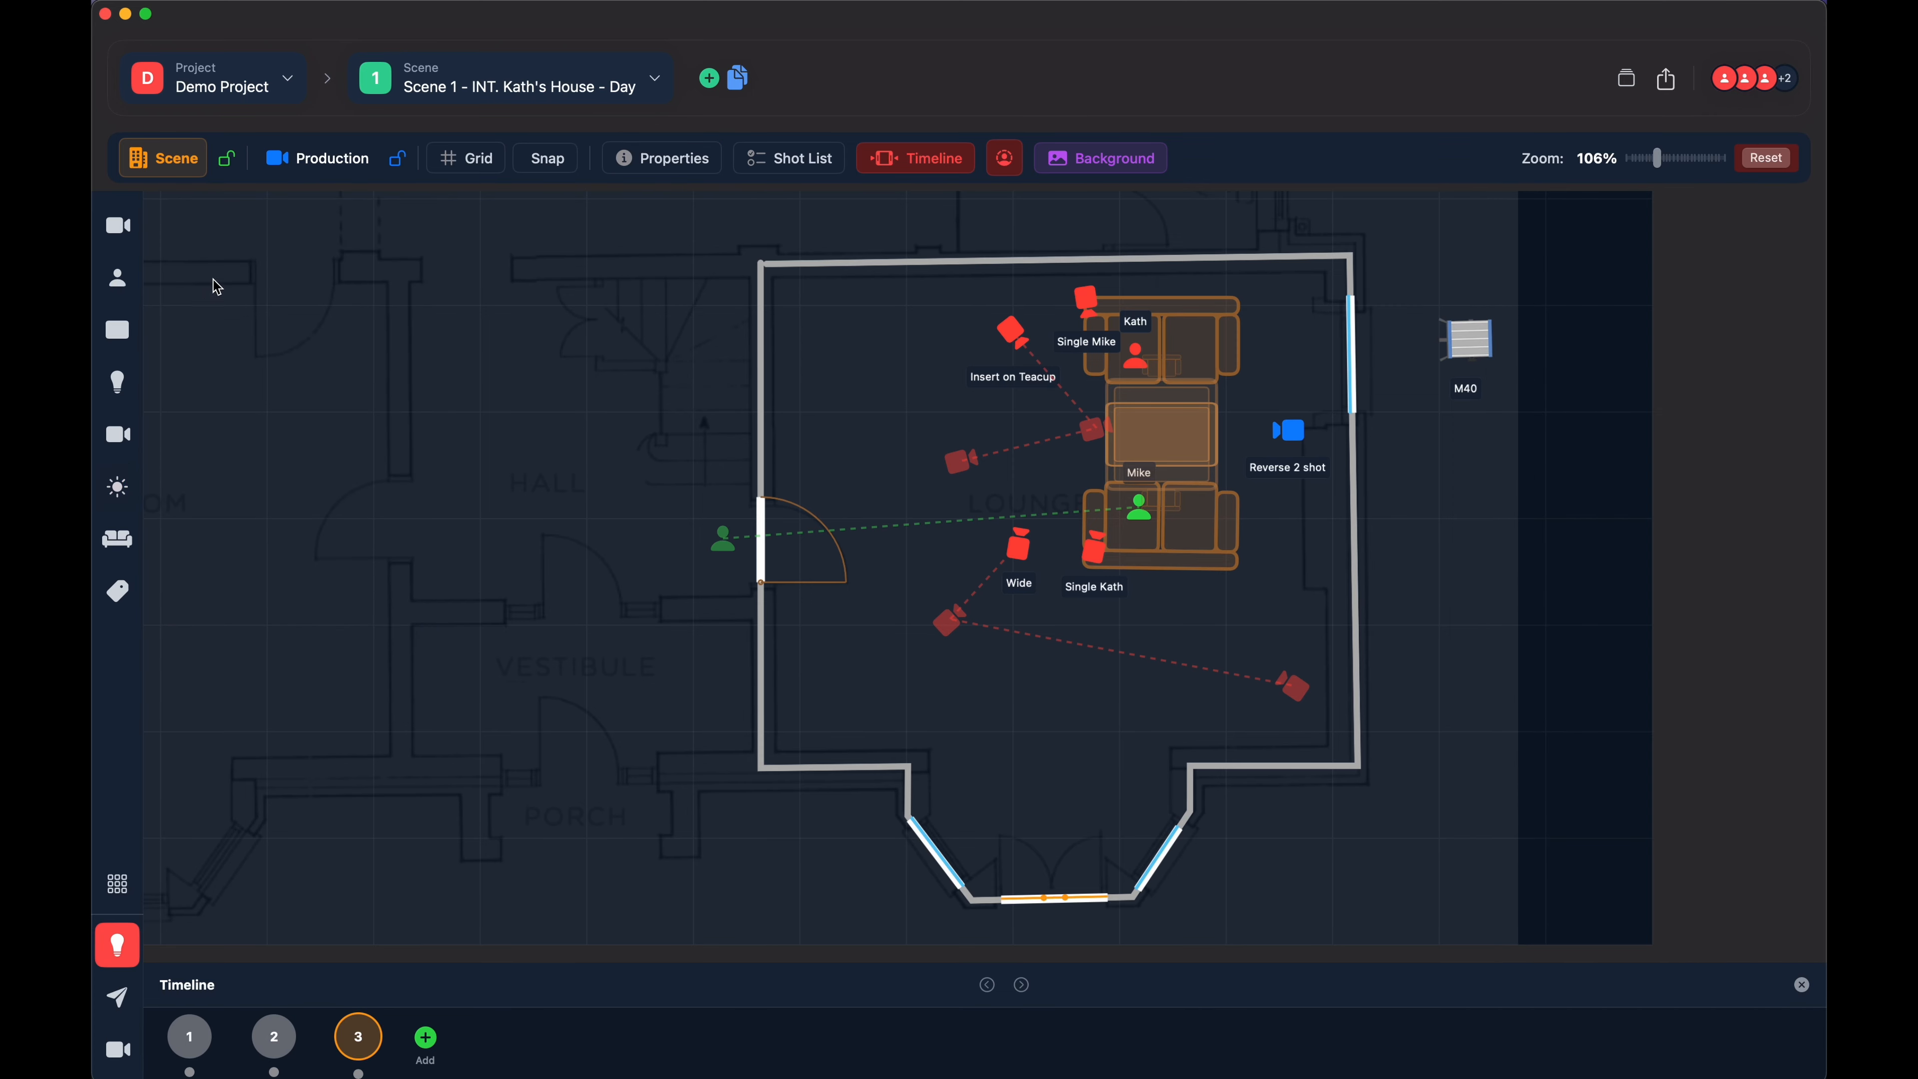
left_click(374, 353)
- Add a COB LED light, move it up to the left of the new Fresnel, and deselect it
left_click(119, 491)
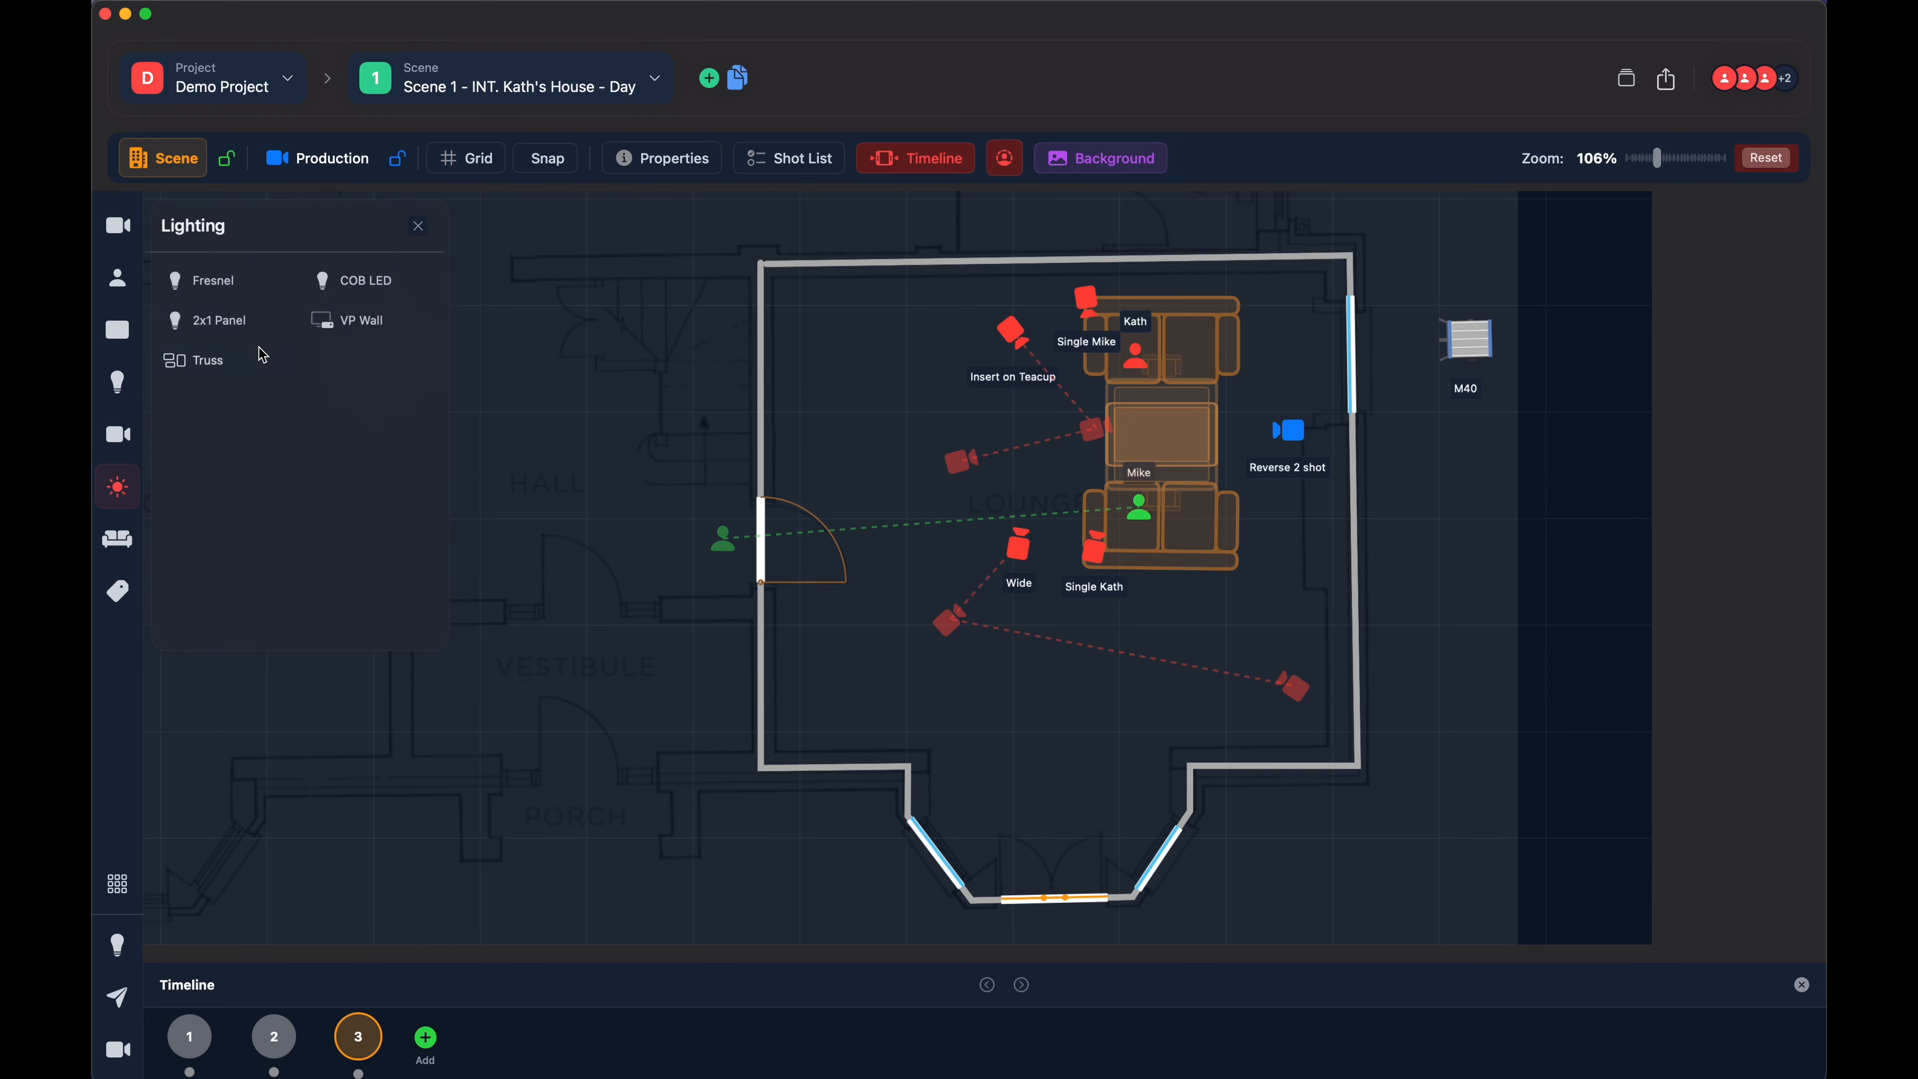
left_click(358, 280)
left_click(315, 492)
left_click_drag(326, 514, 287, 355)
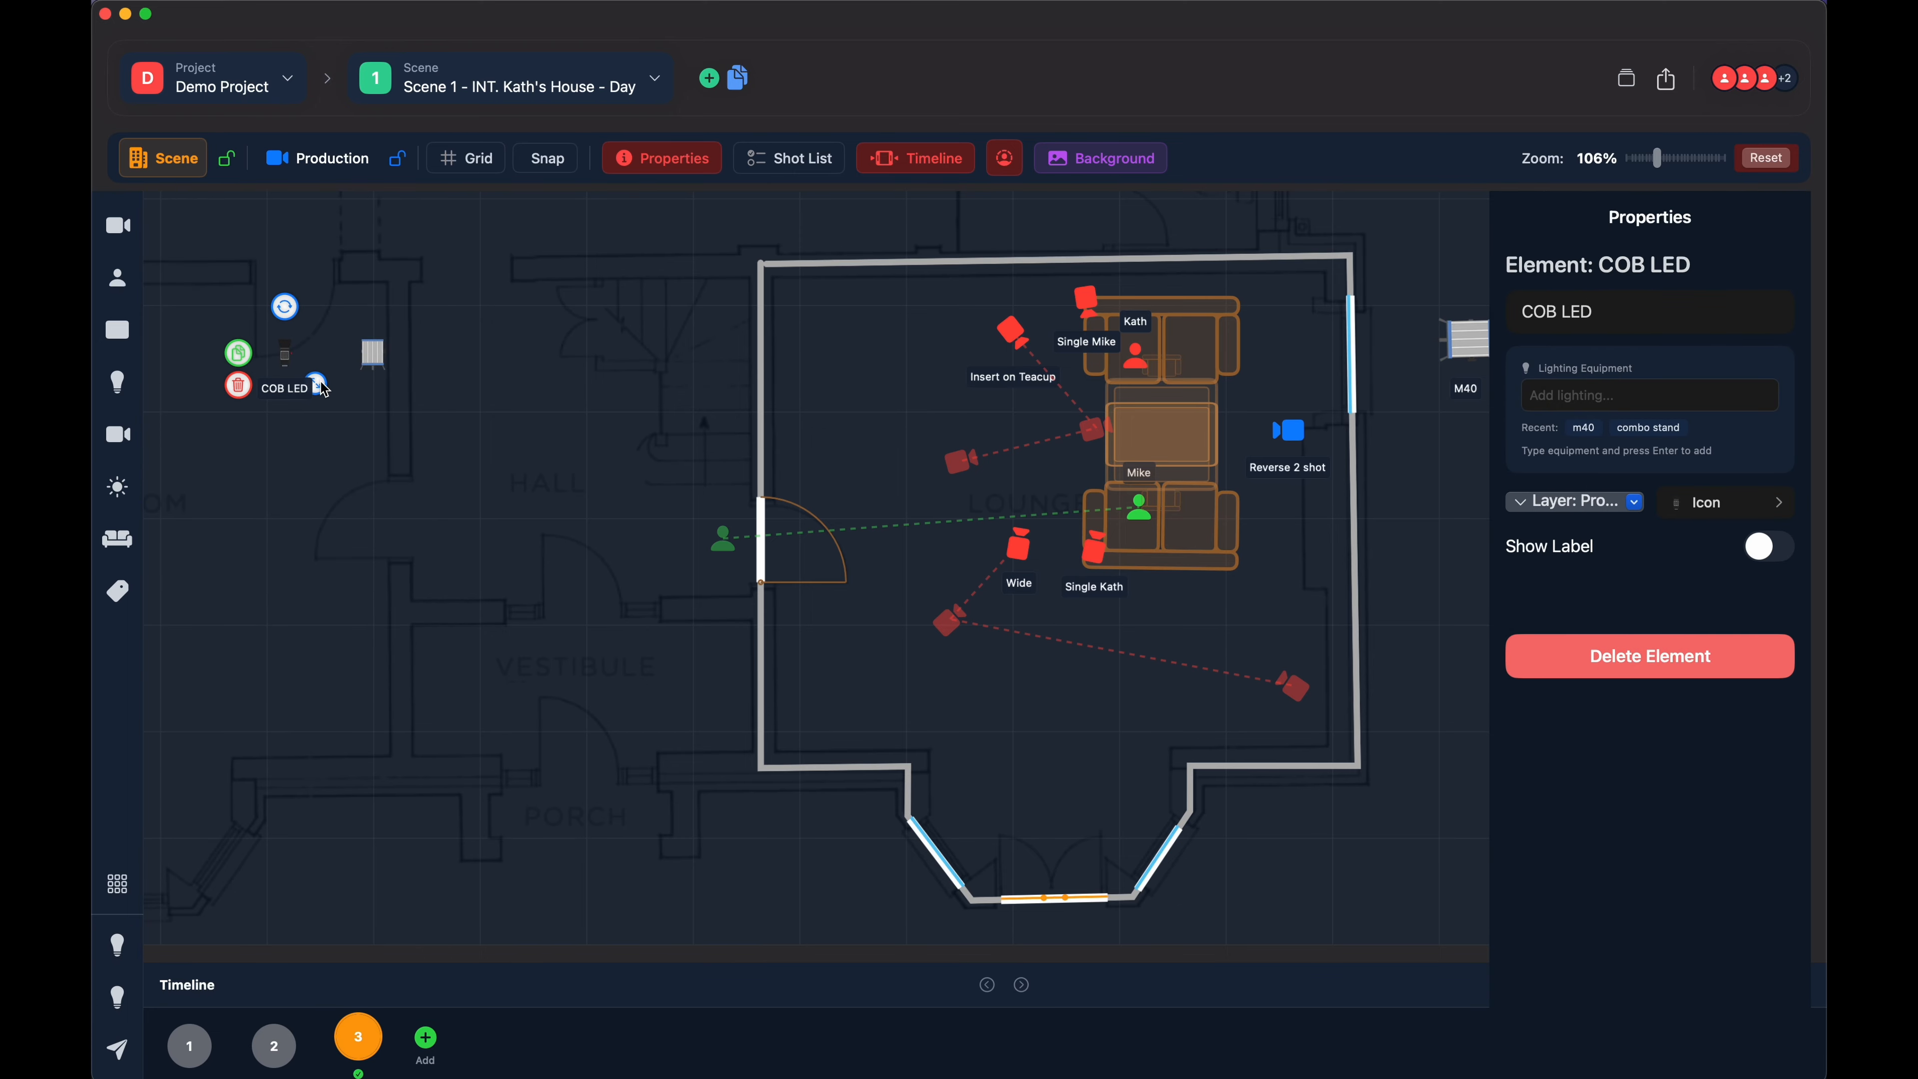
left_click(362, 470)
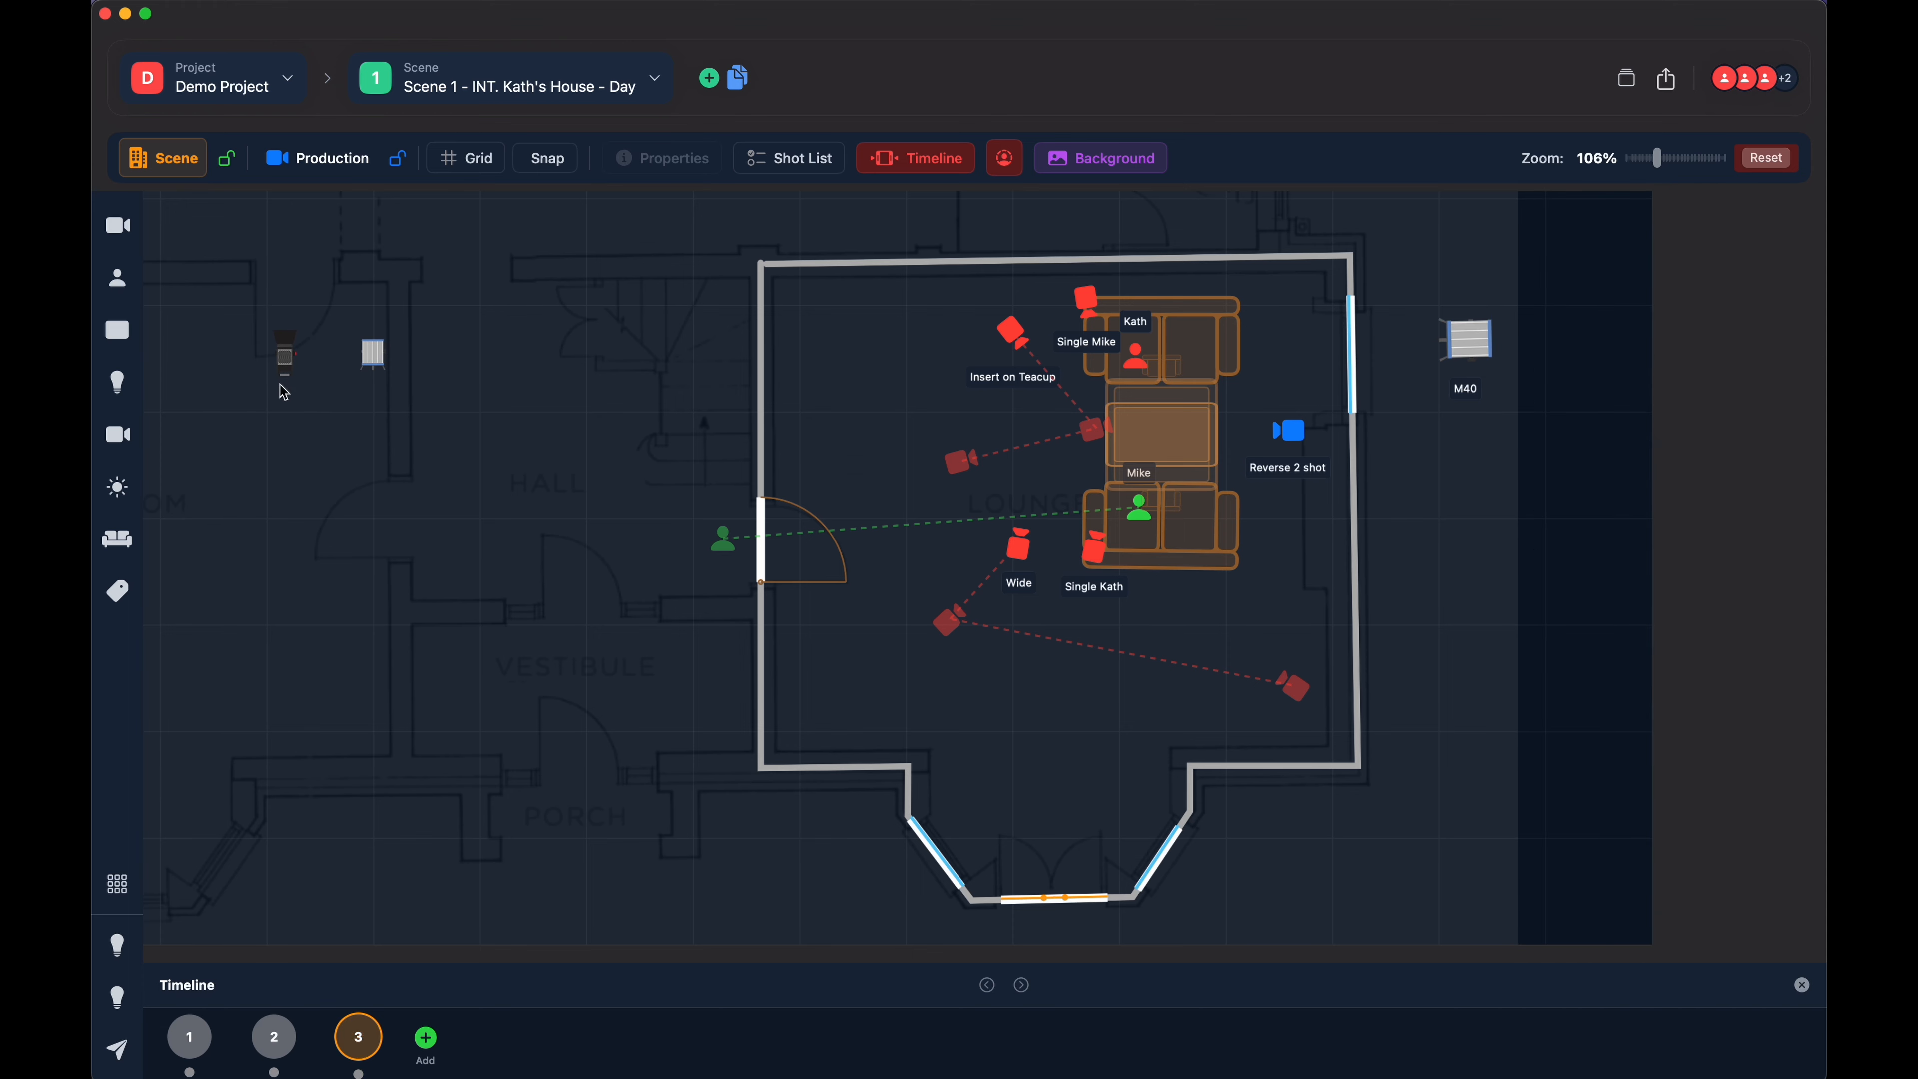
- Add a 2x1 Panel light just to the right of the new Fresnel and deselect it
left_click(116, 486)
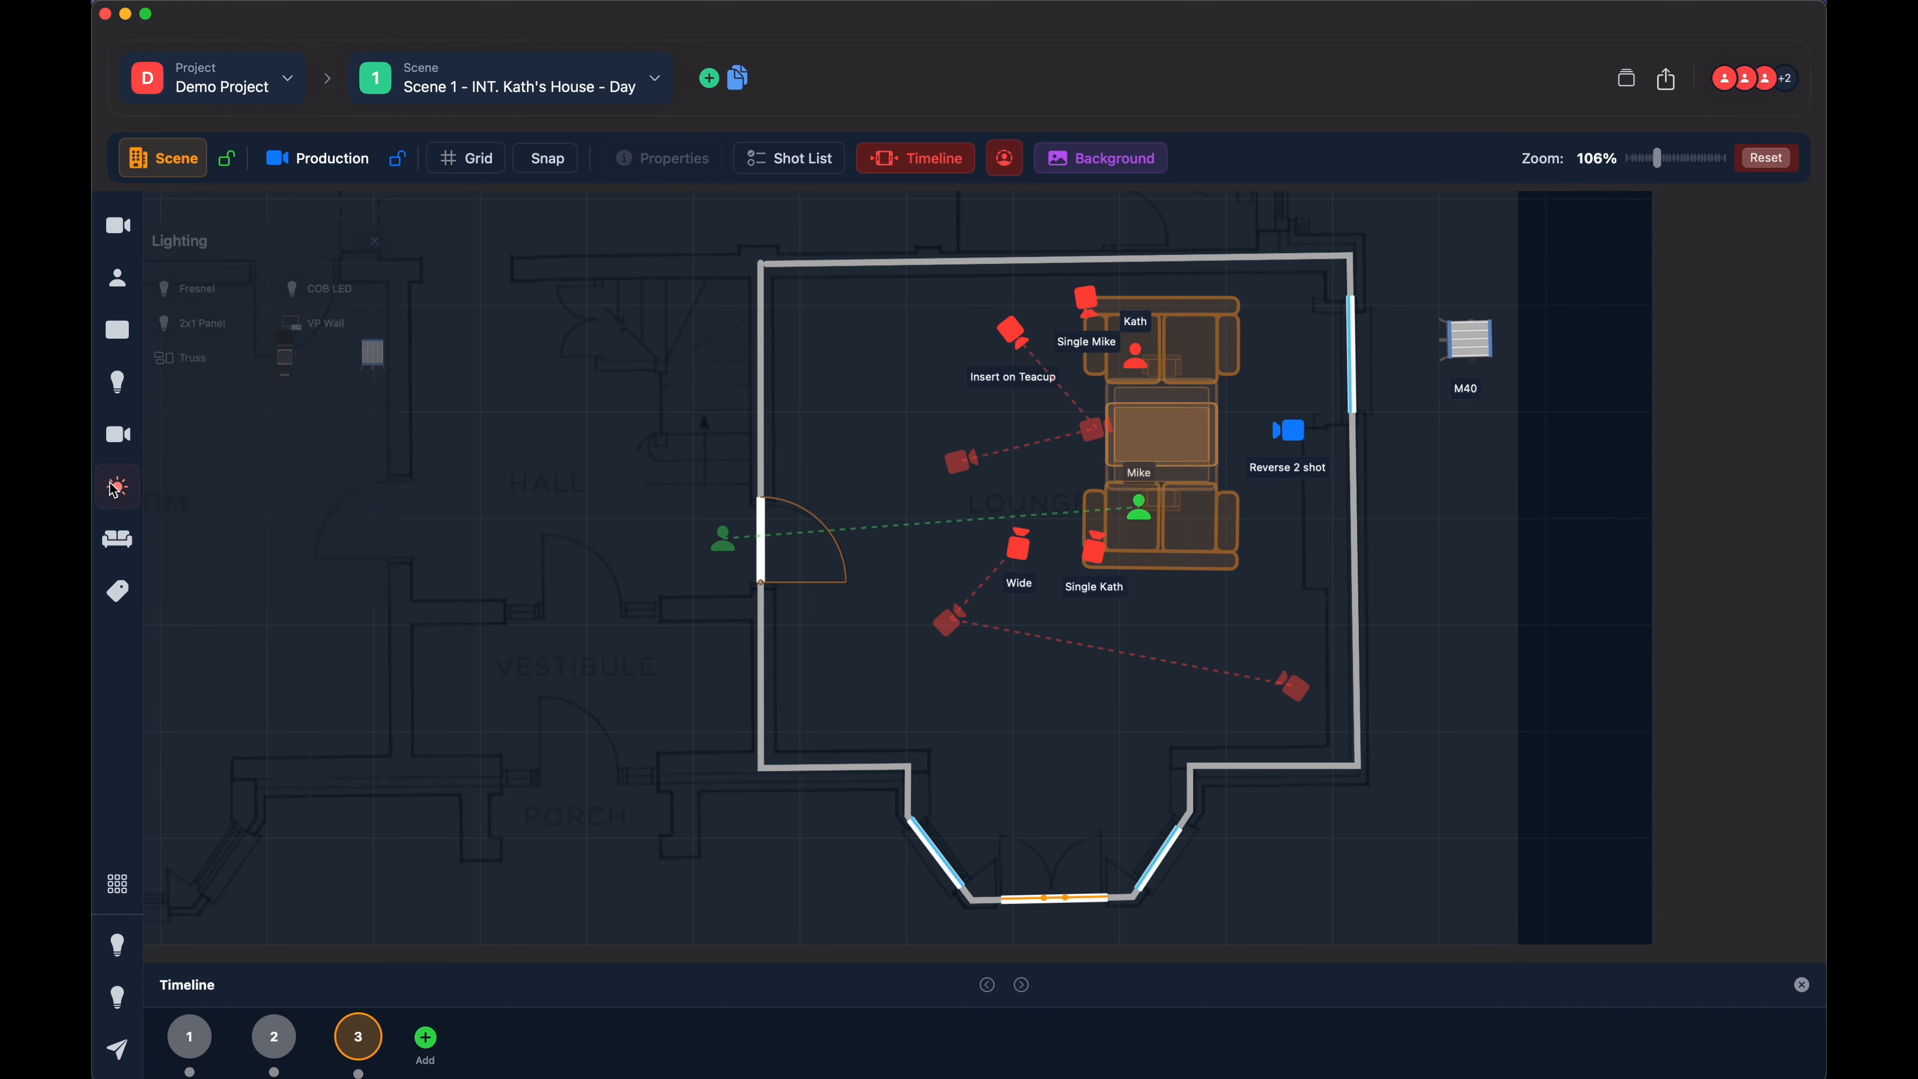
left_click(219, 320)
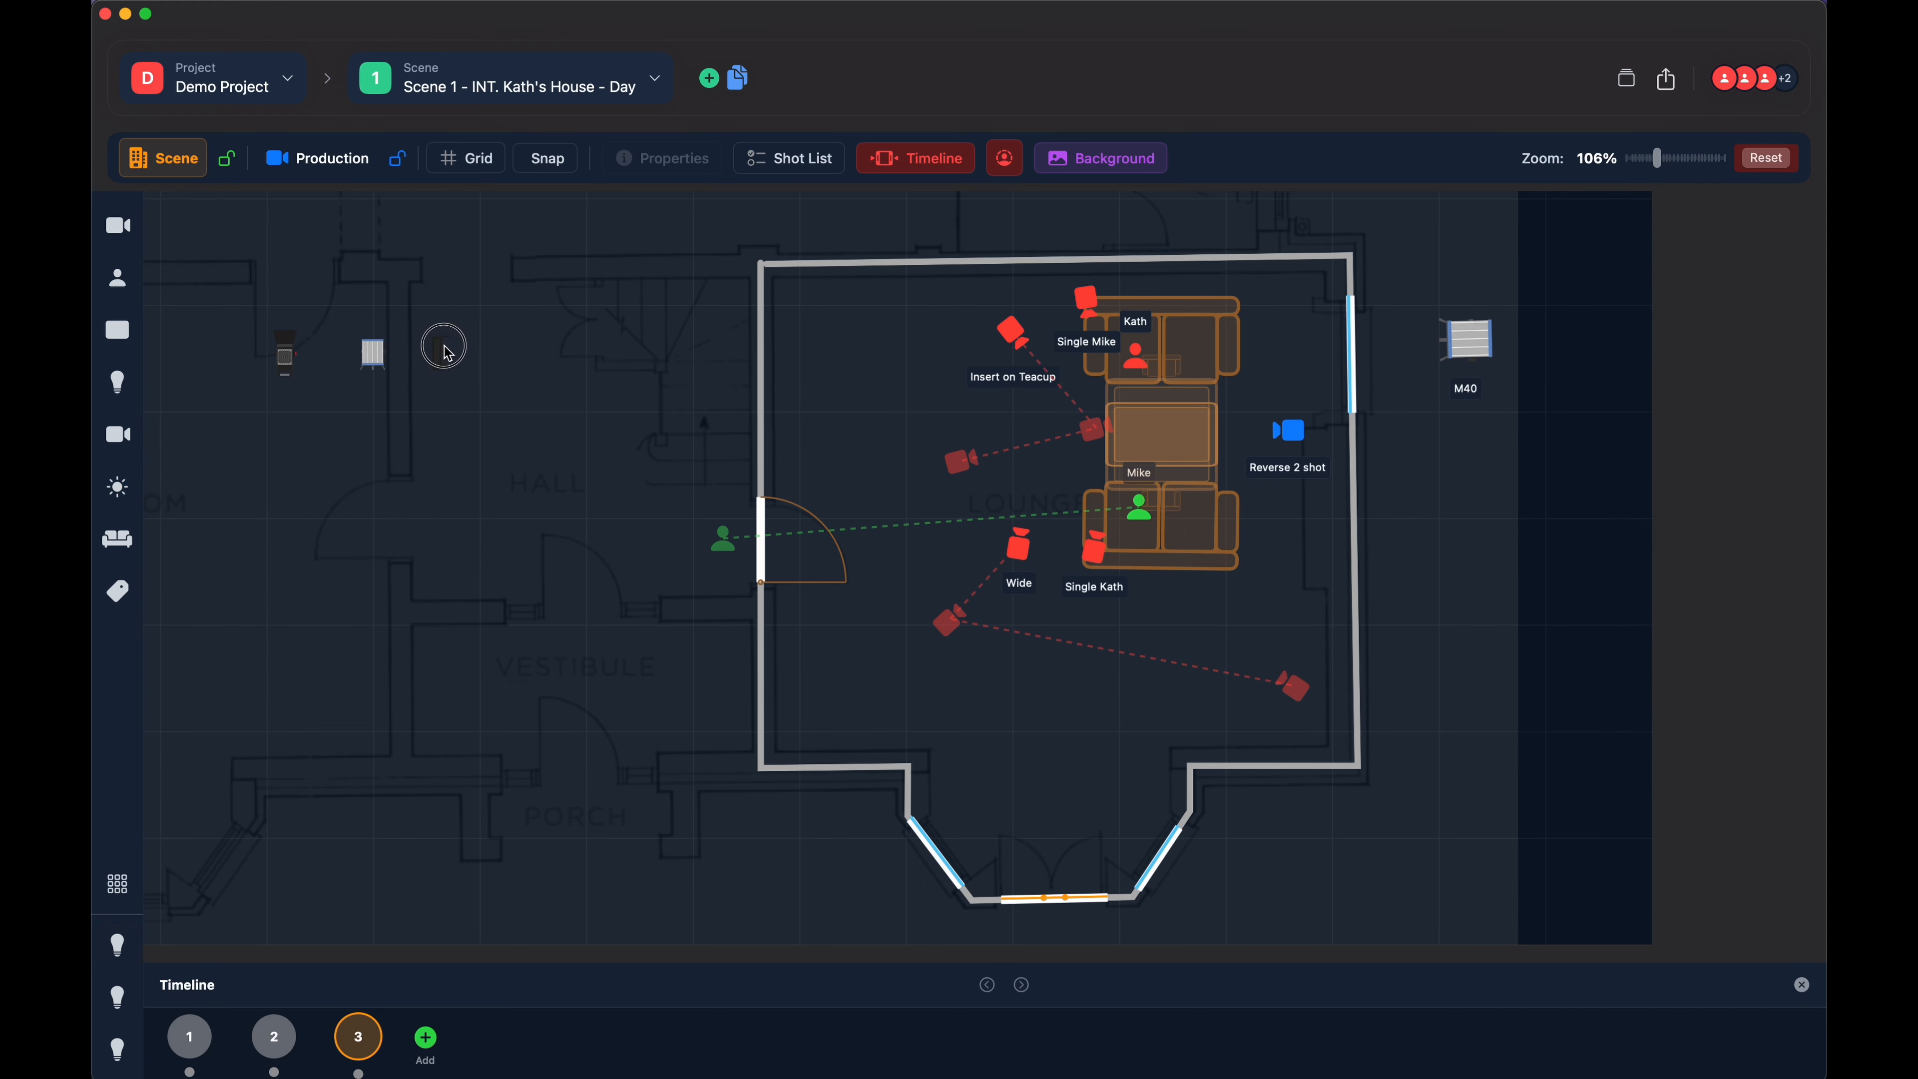
left_click(428, 356)
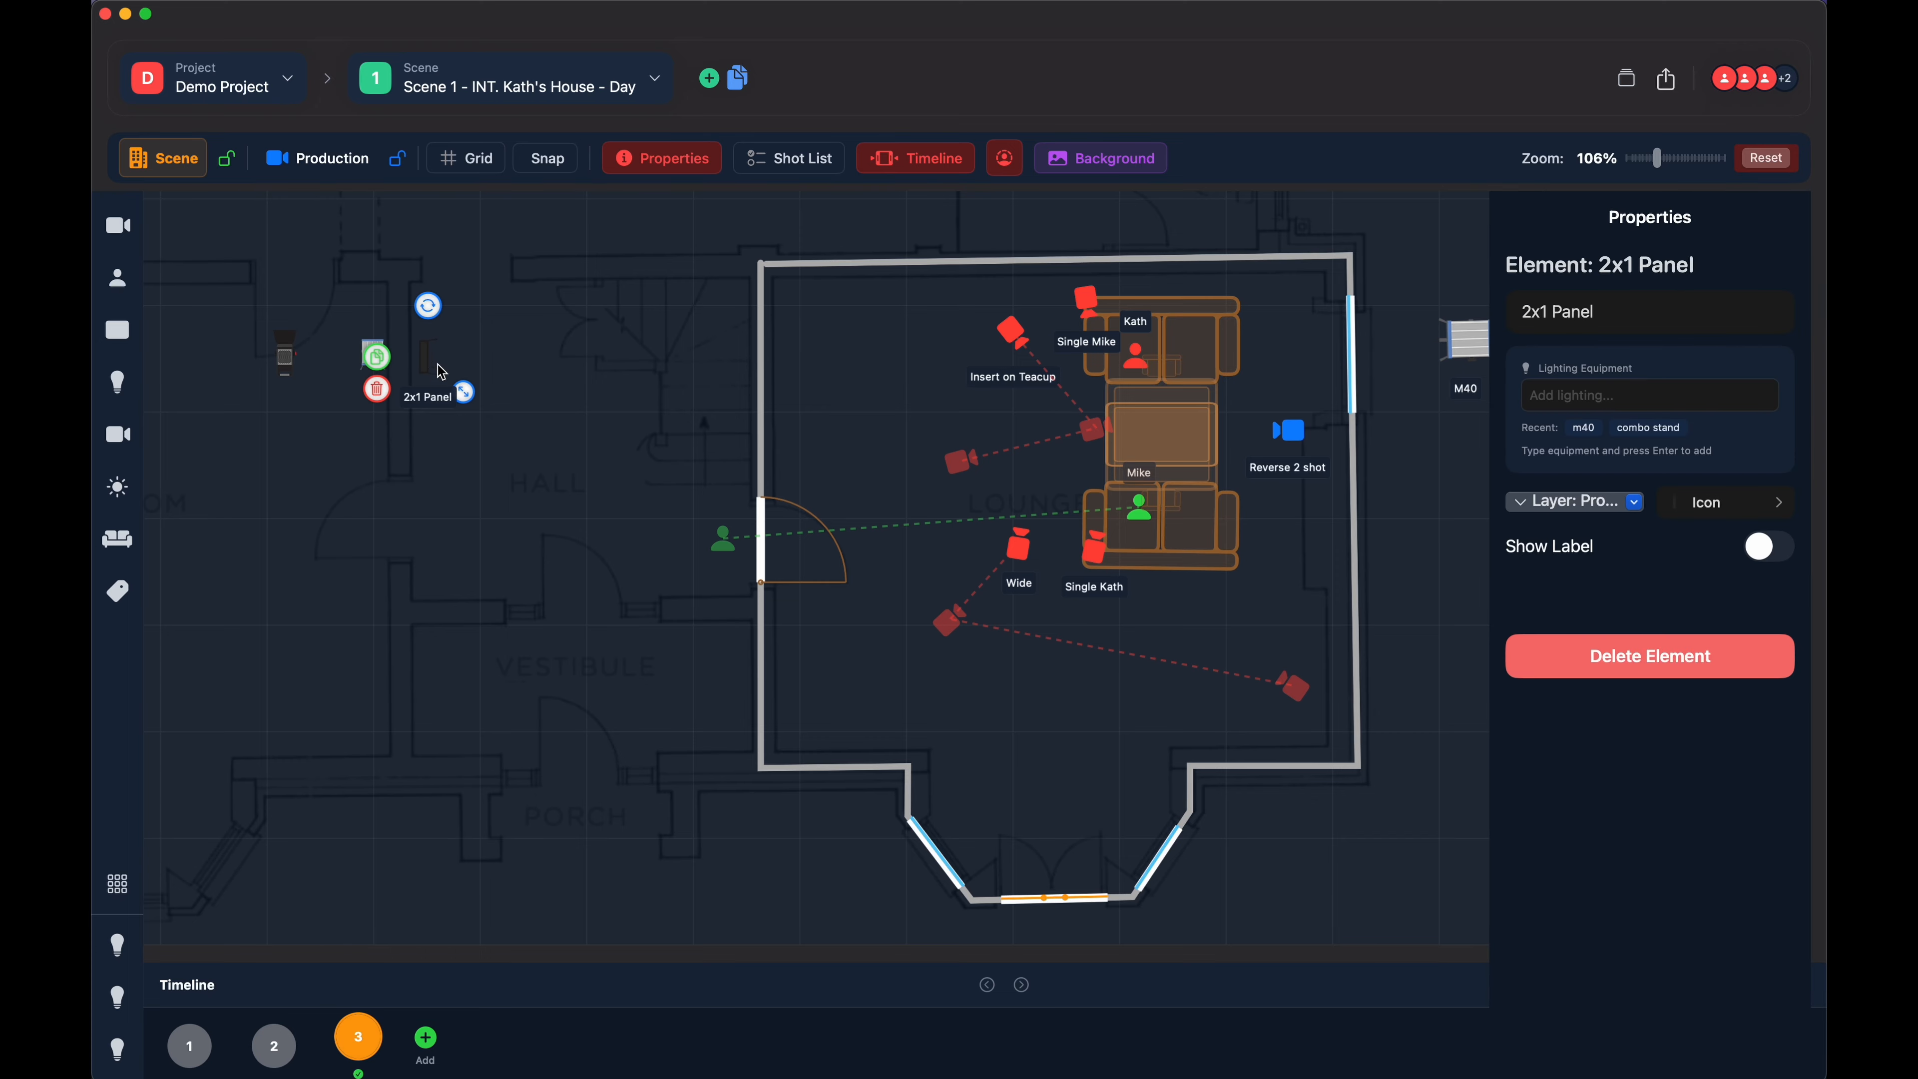
left_click(397, 482)
- Create a VP Wall in the hall with 21 panels and a 5°/m curve
left_click(117, 486)
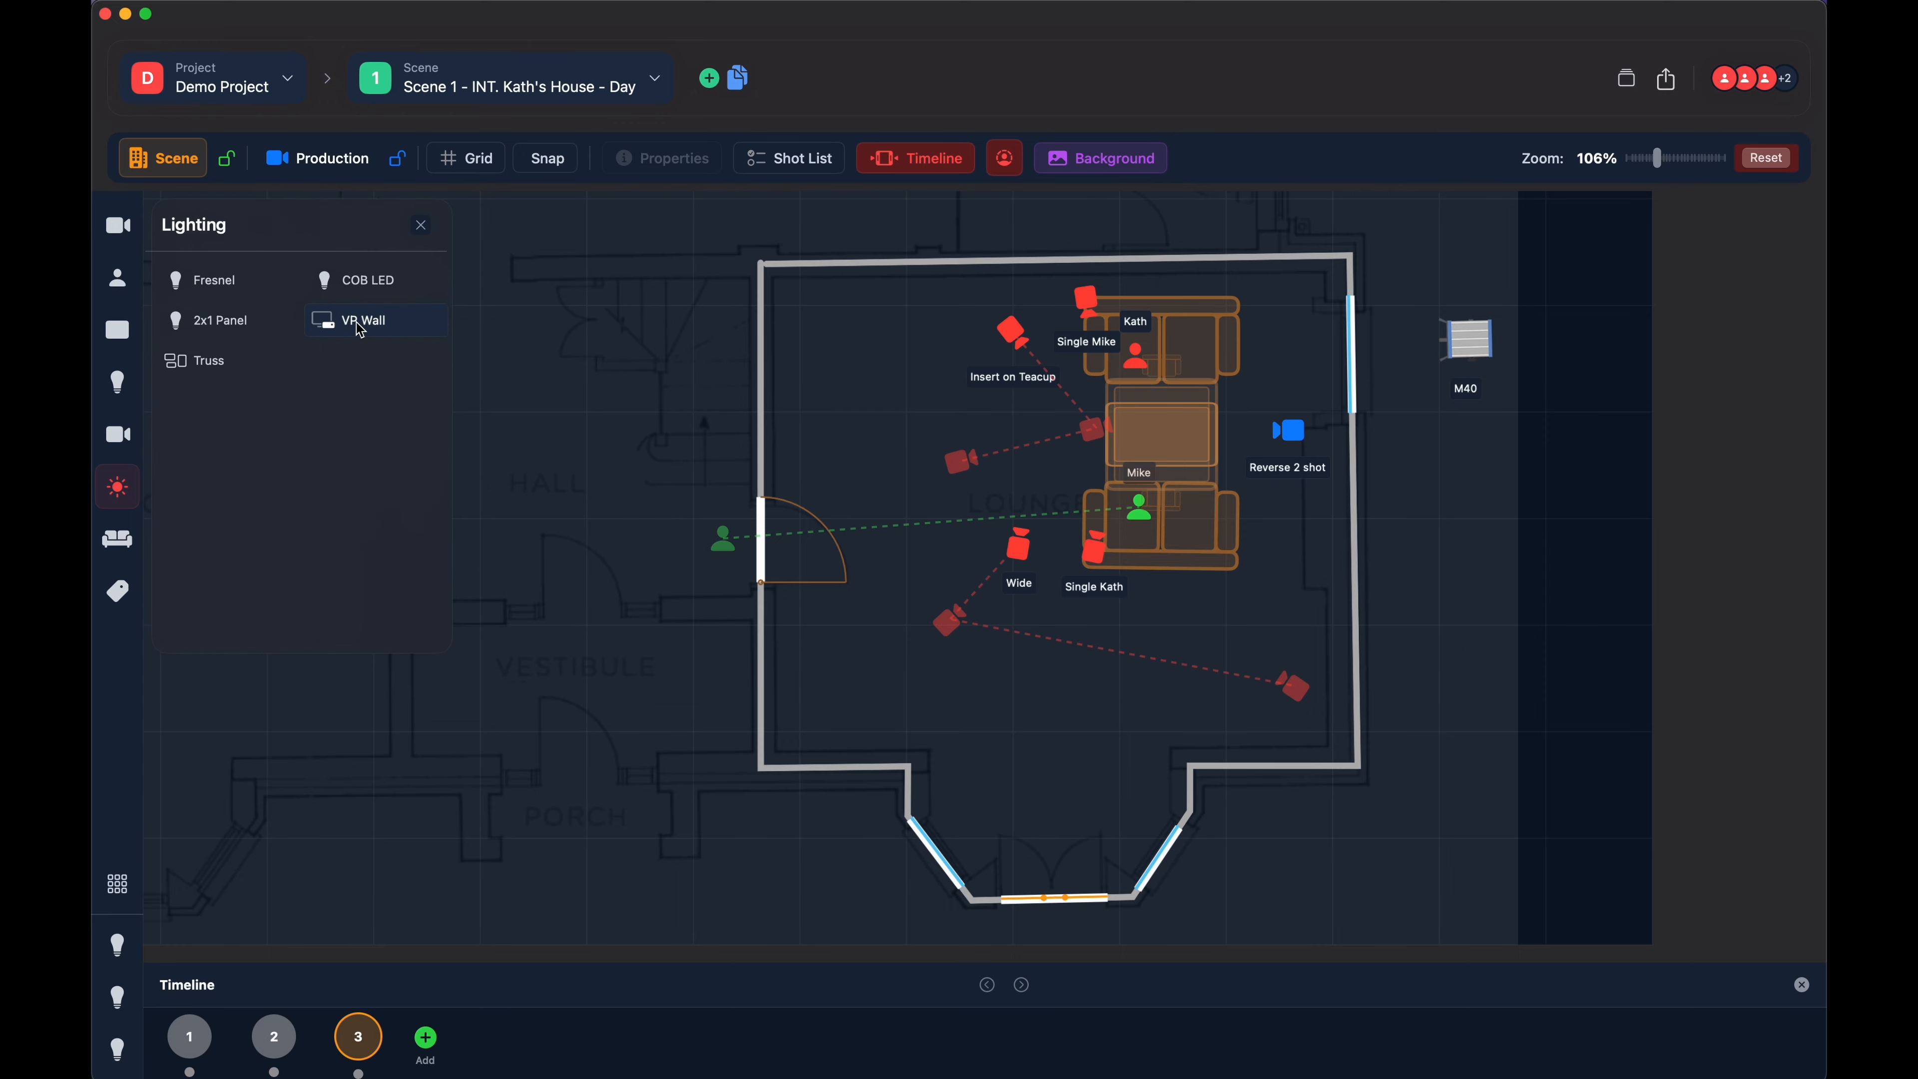
left_click(359, 326)
left_click(466, 470)
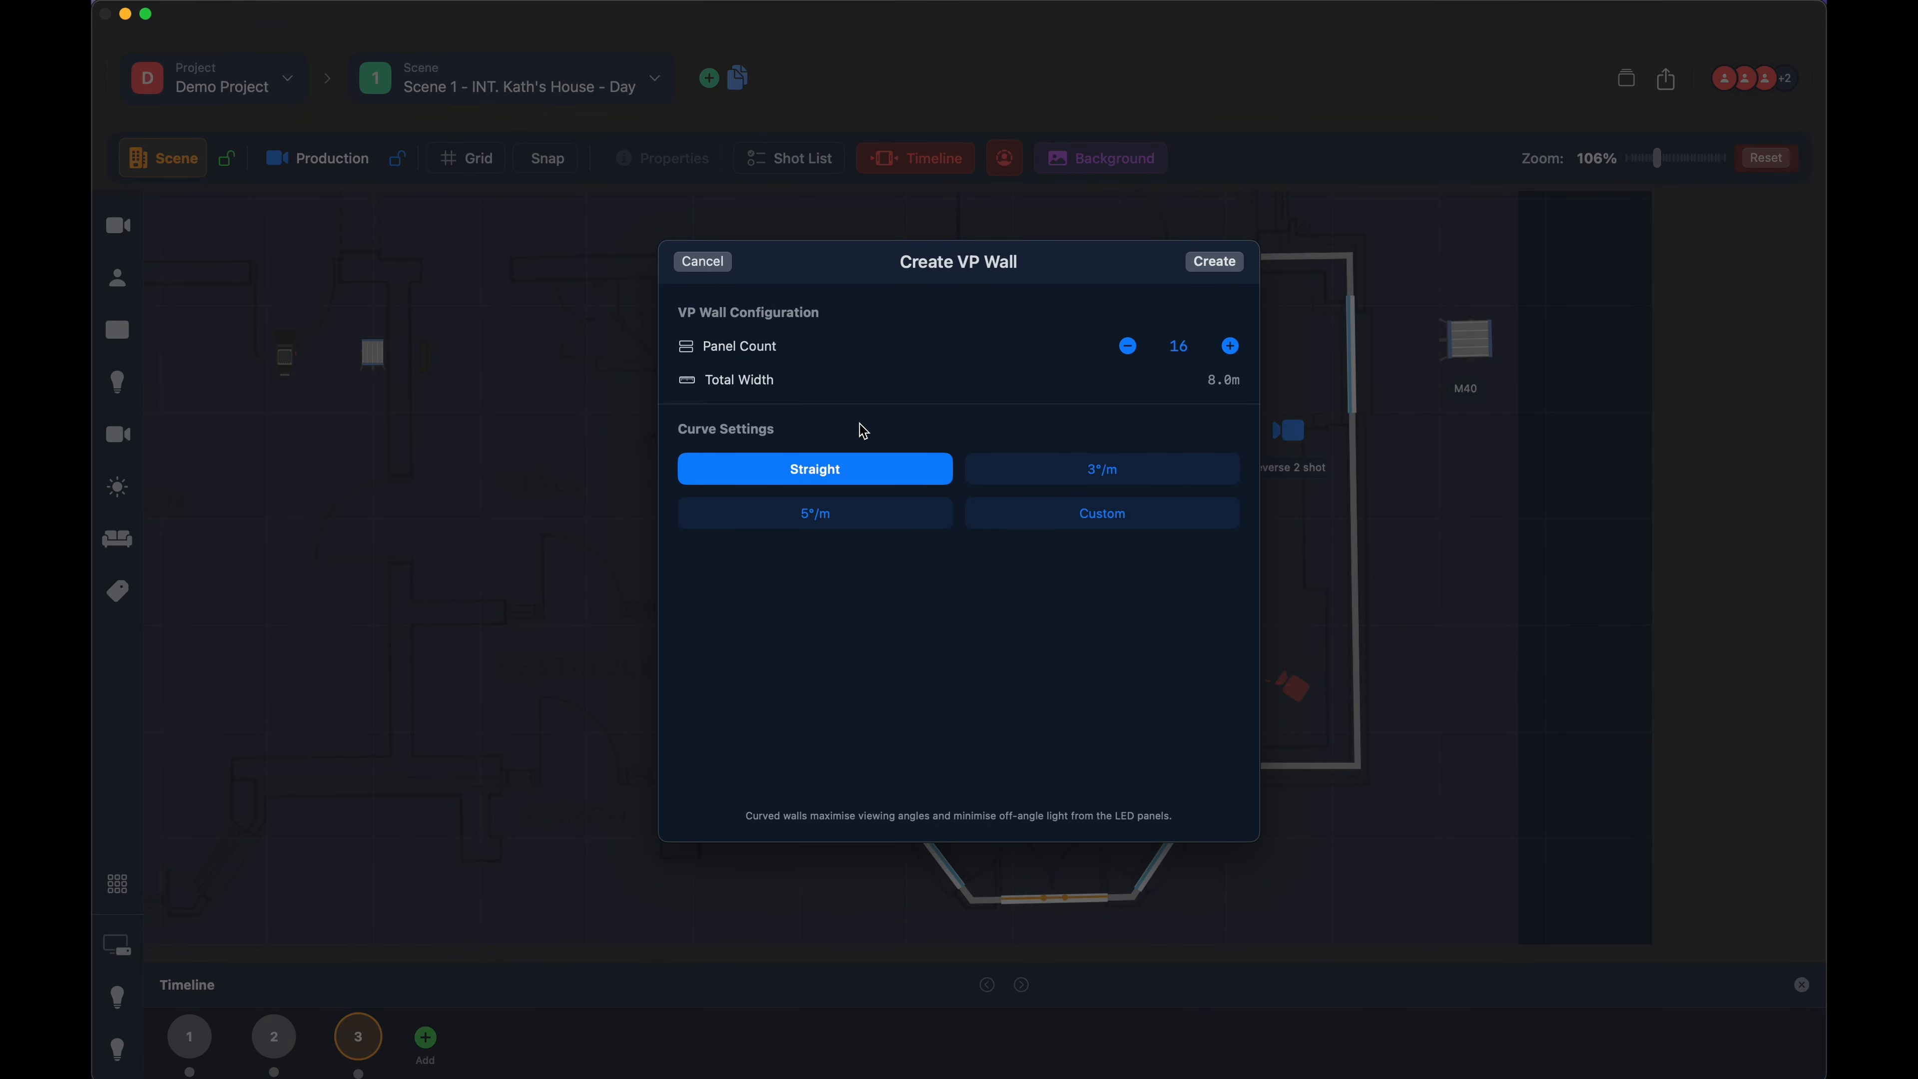
left_click(1233, 352)
left_click(1232, 349)
left_click(1232, 349)
left_click(863, 521)
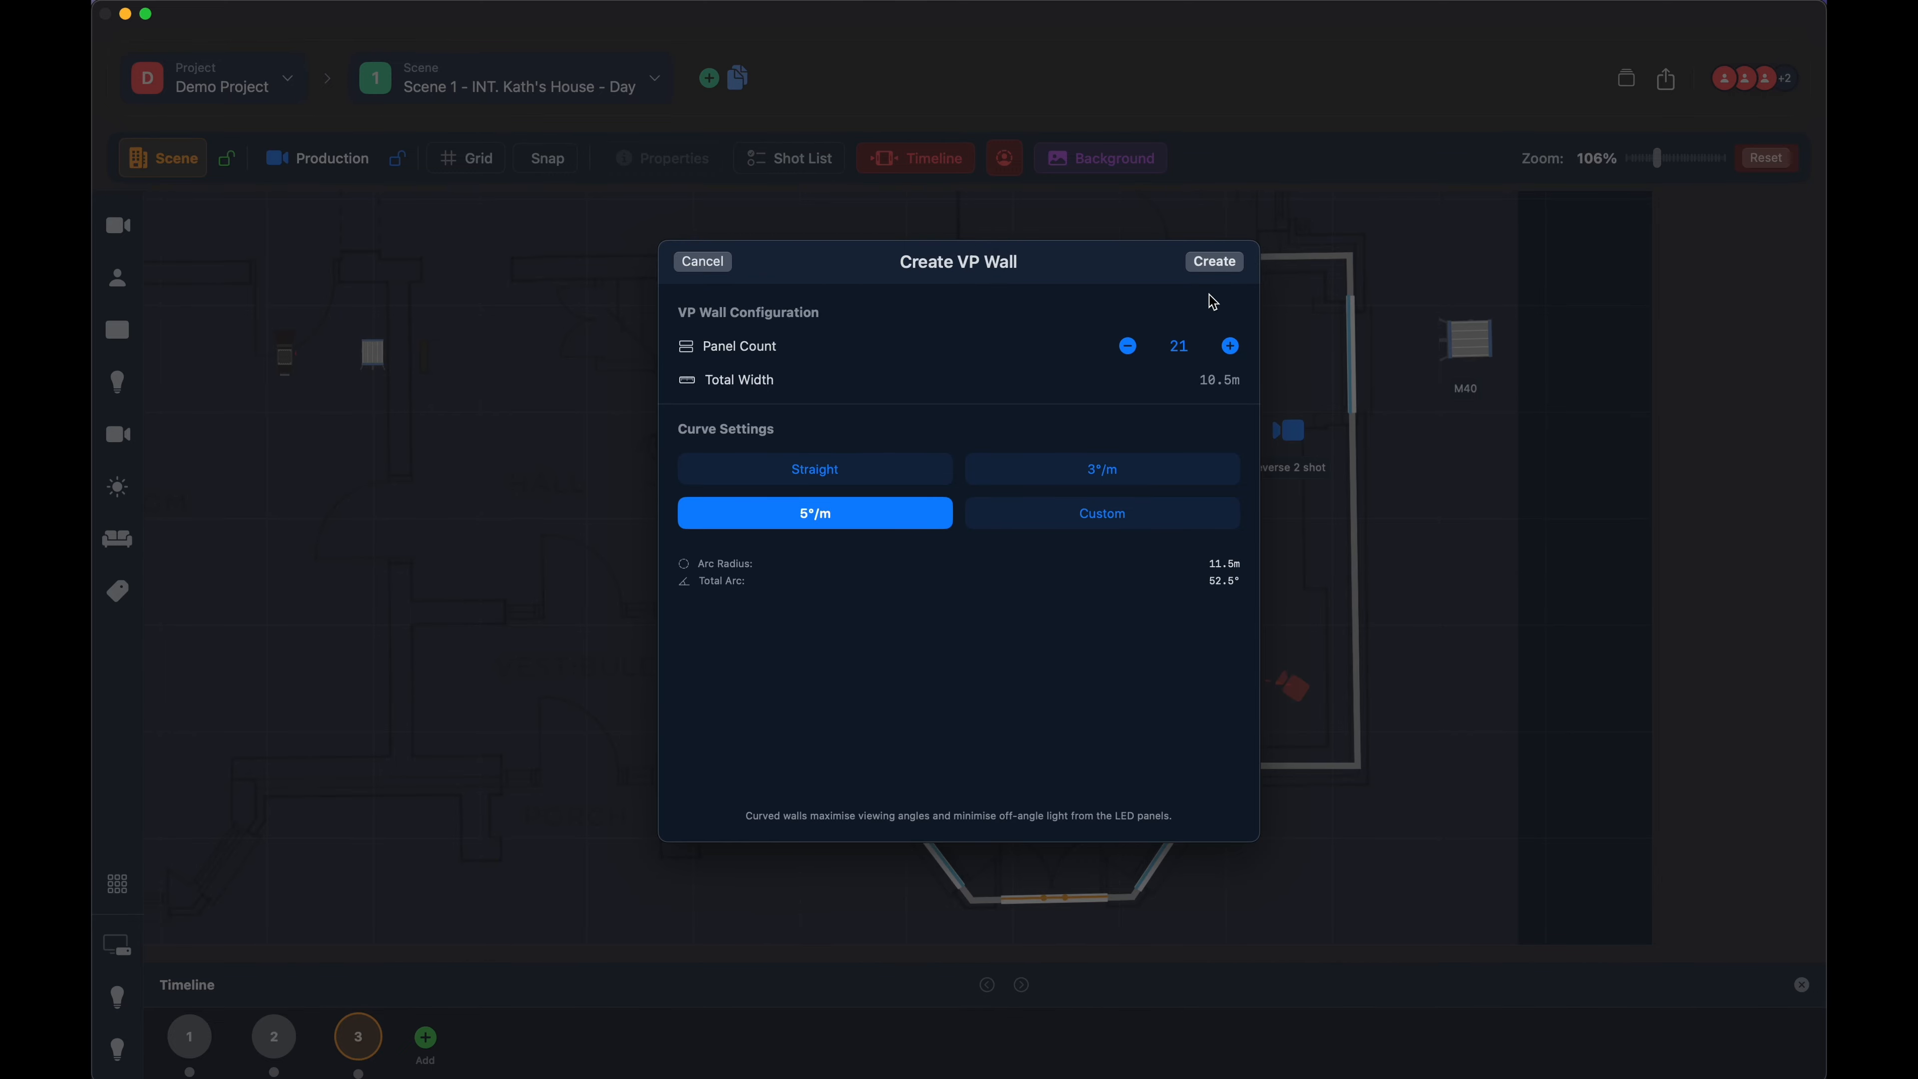
left_click(1214, 262)
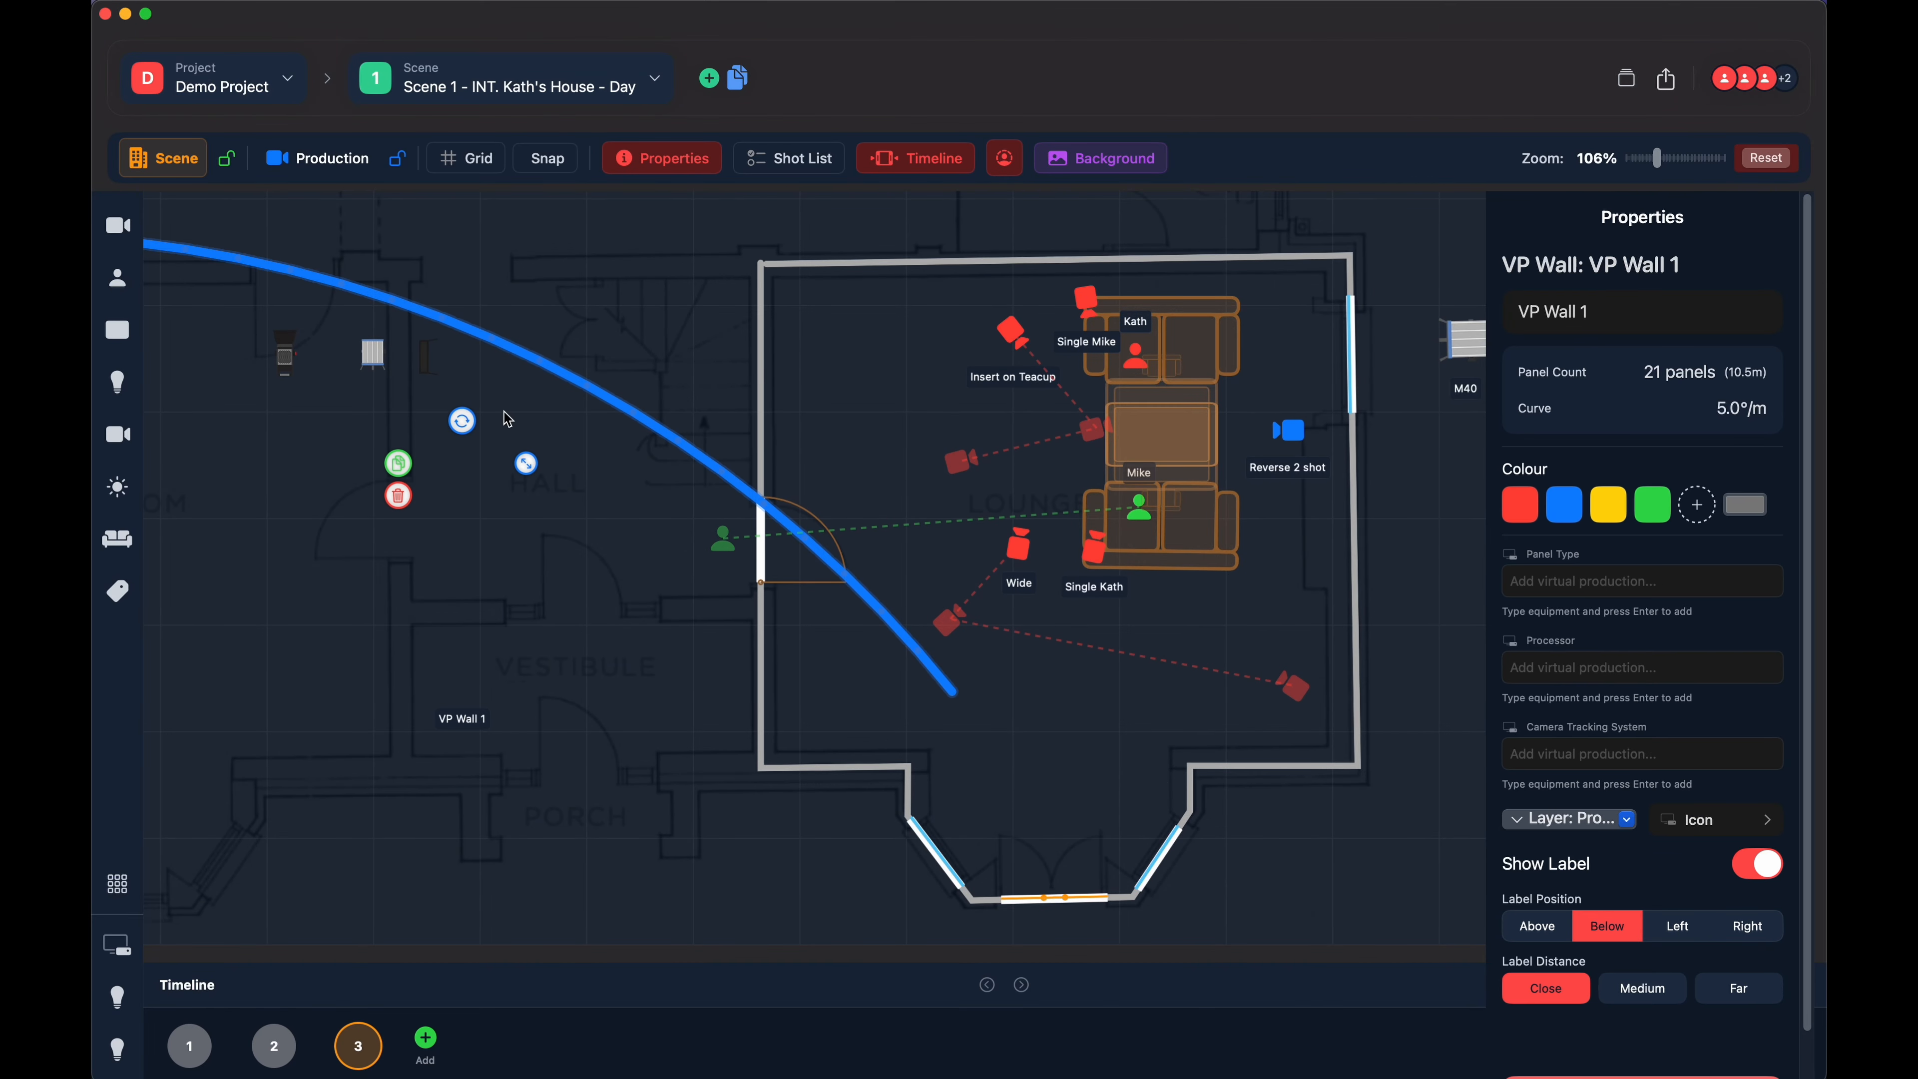
- Rotate the VP wall counterclockwise and delete it
left_click_drag(462, 422, 496, 422)
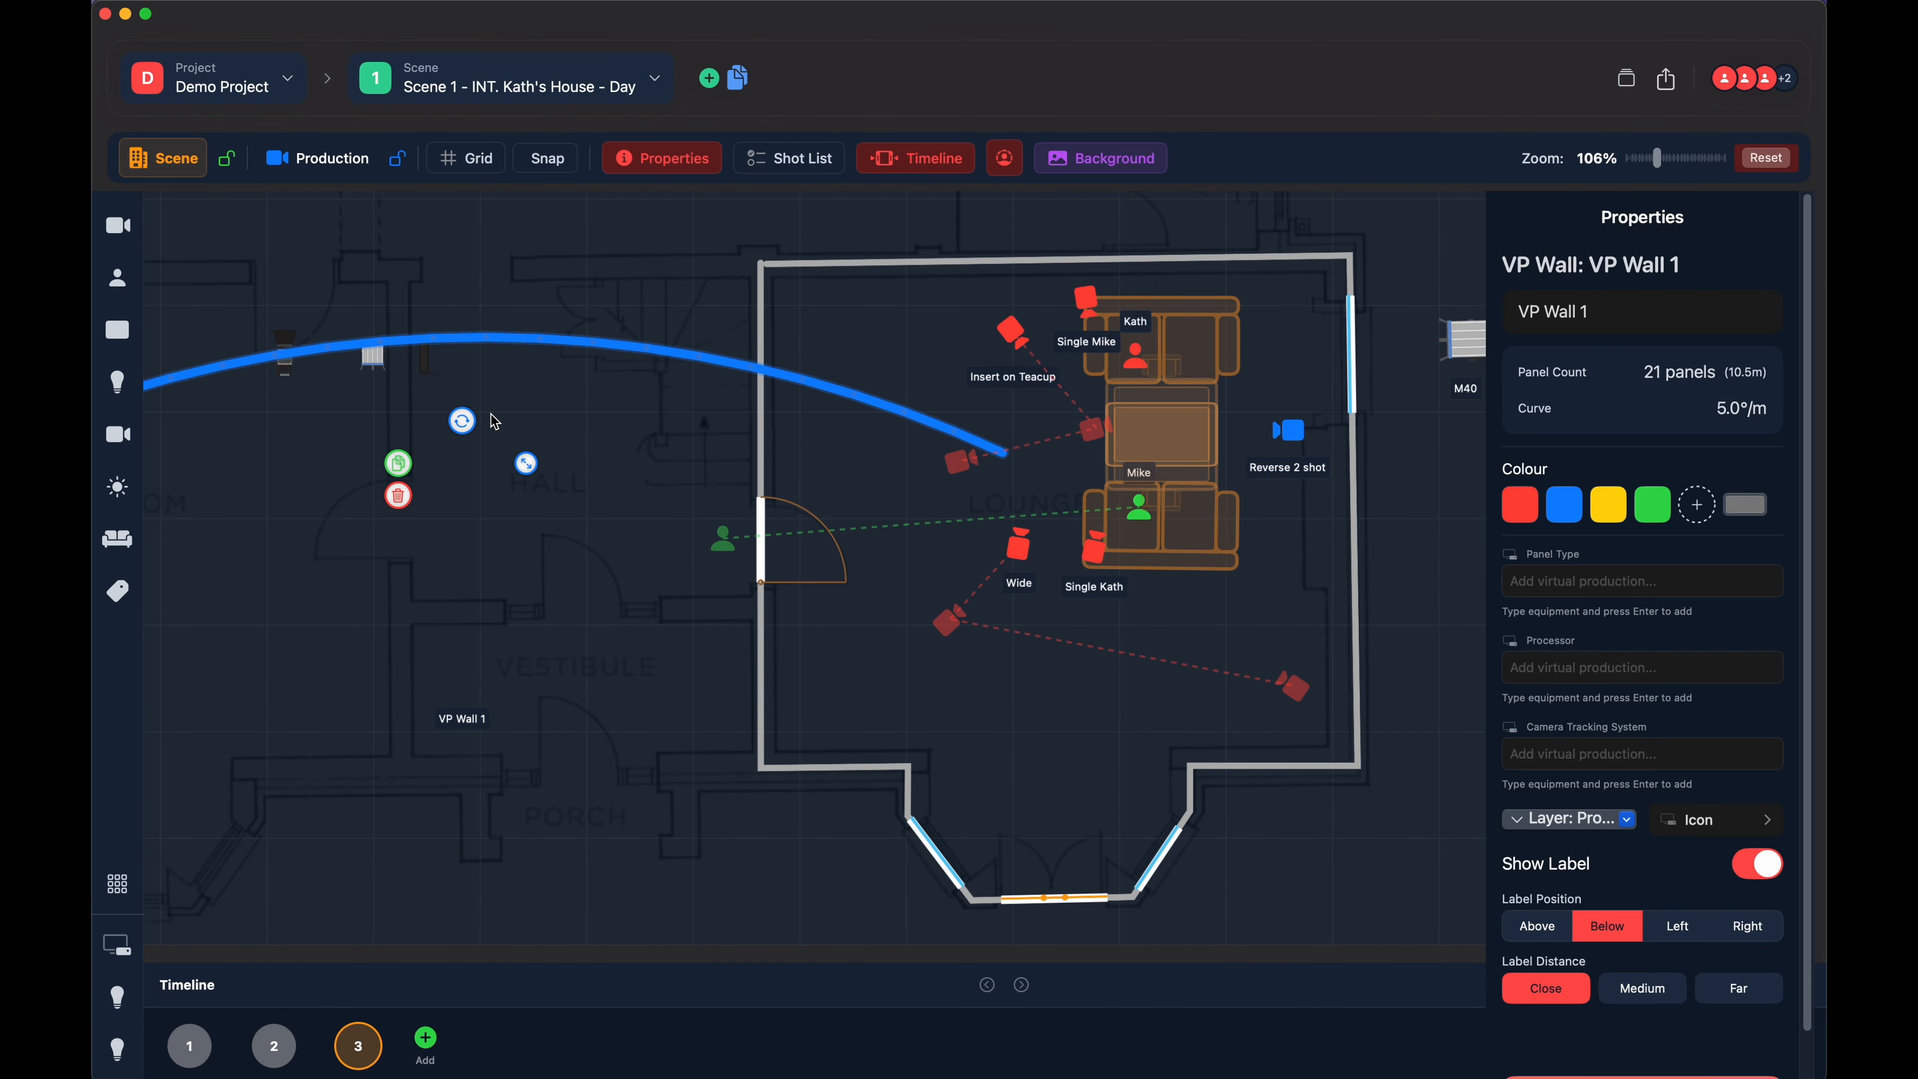
left_click(399, 498)
- Create a 5.0 m truss across the hall, below the three new lights
left_click(128, 486)
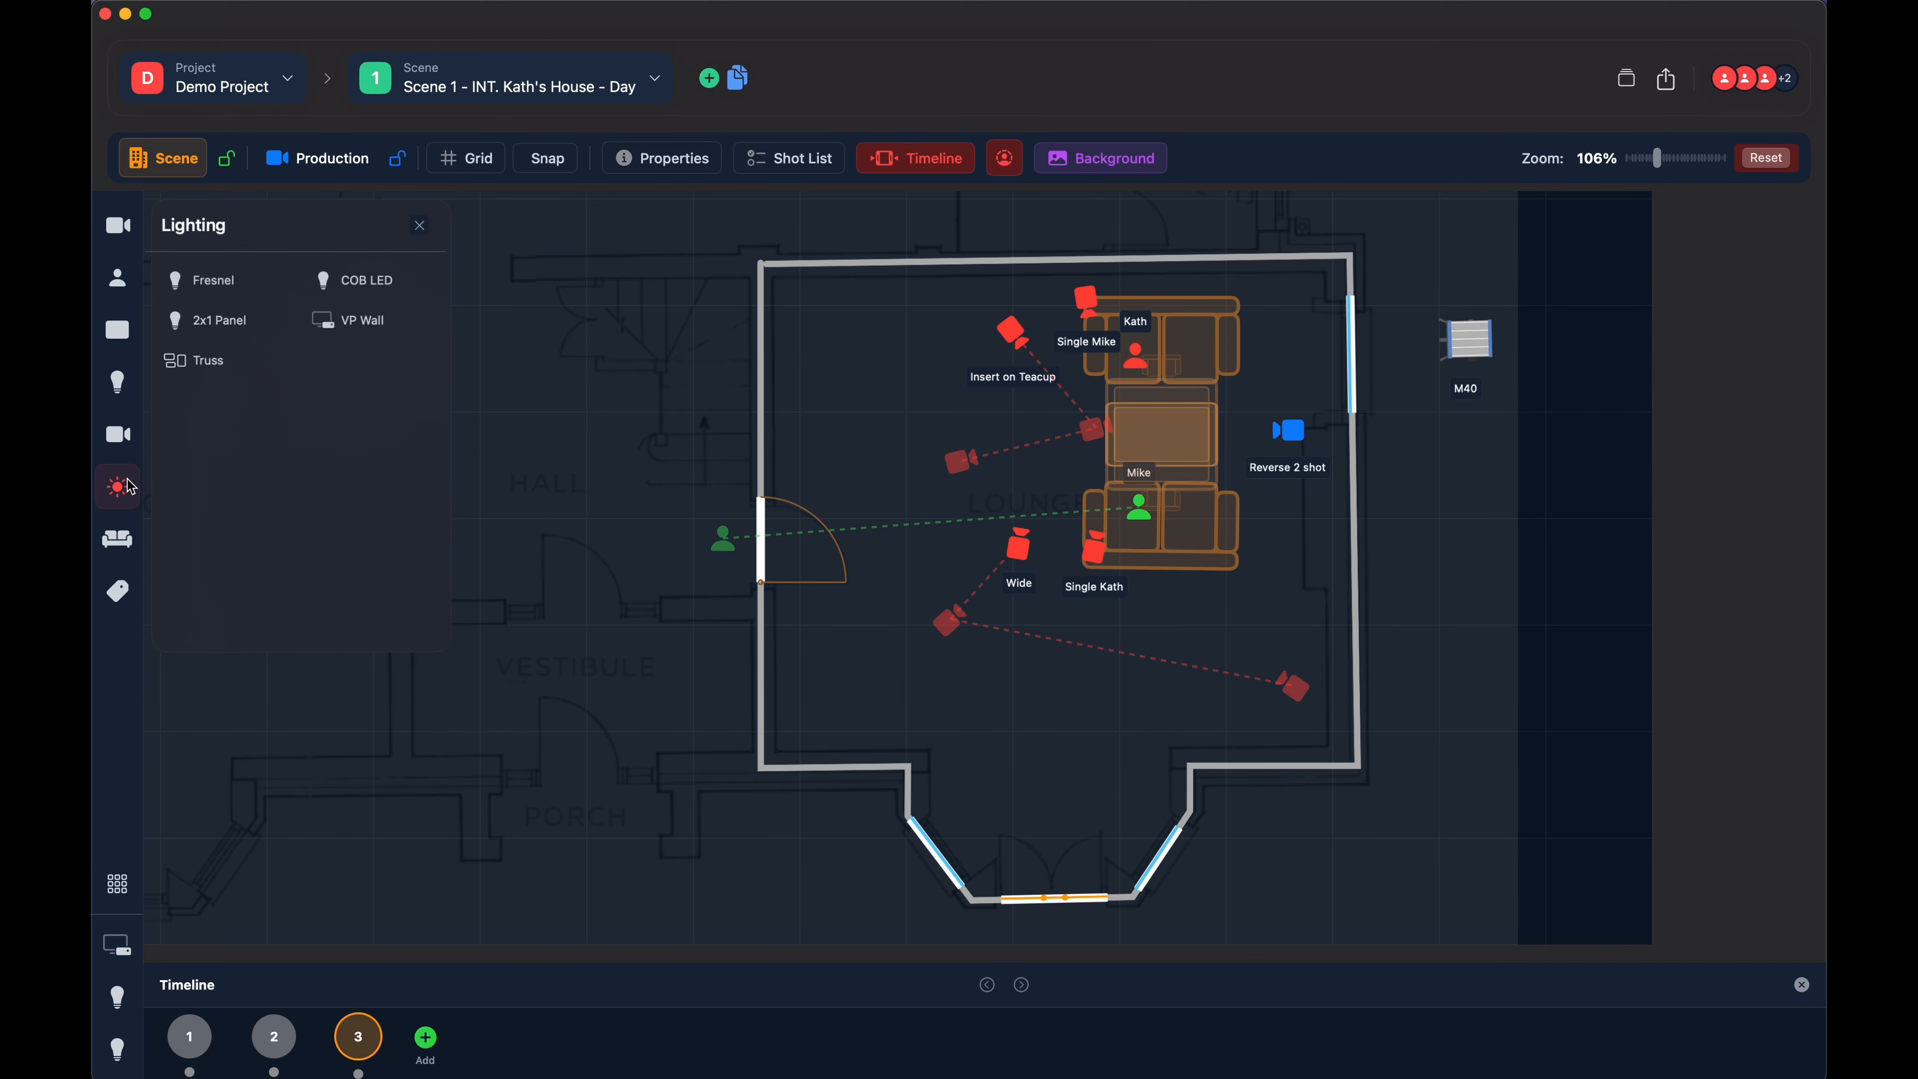
left_click(194, 361)
left_click(440, 506)
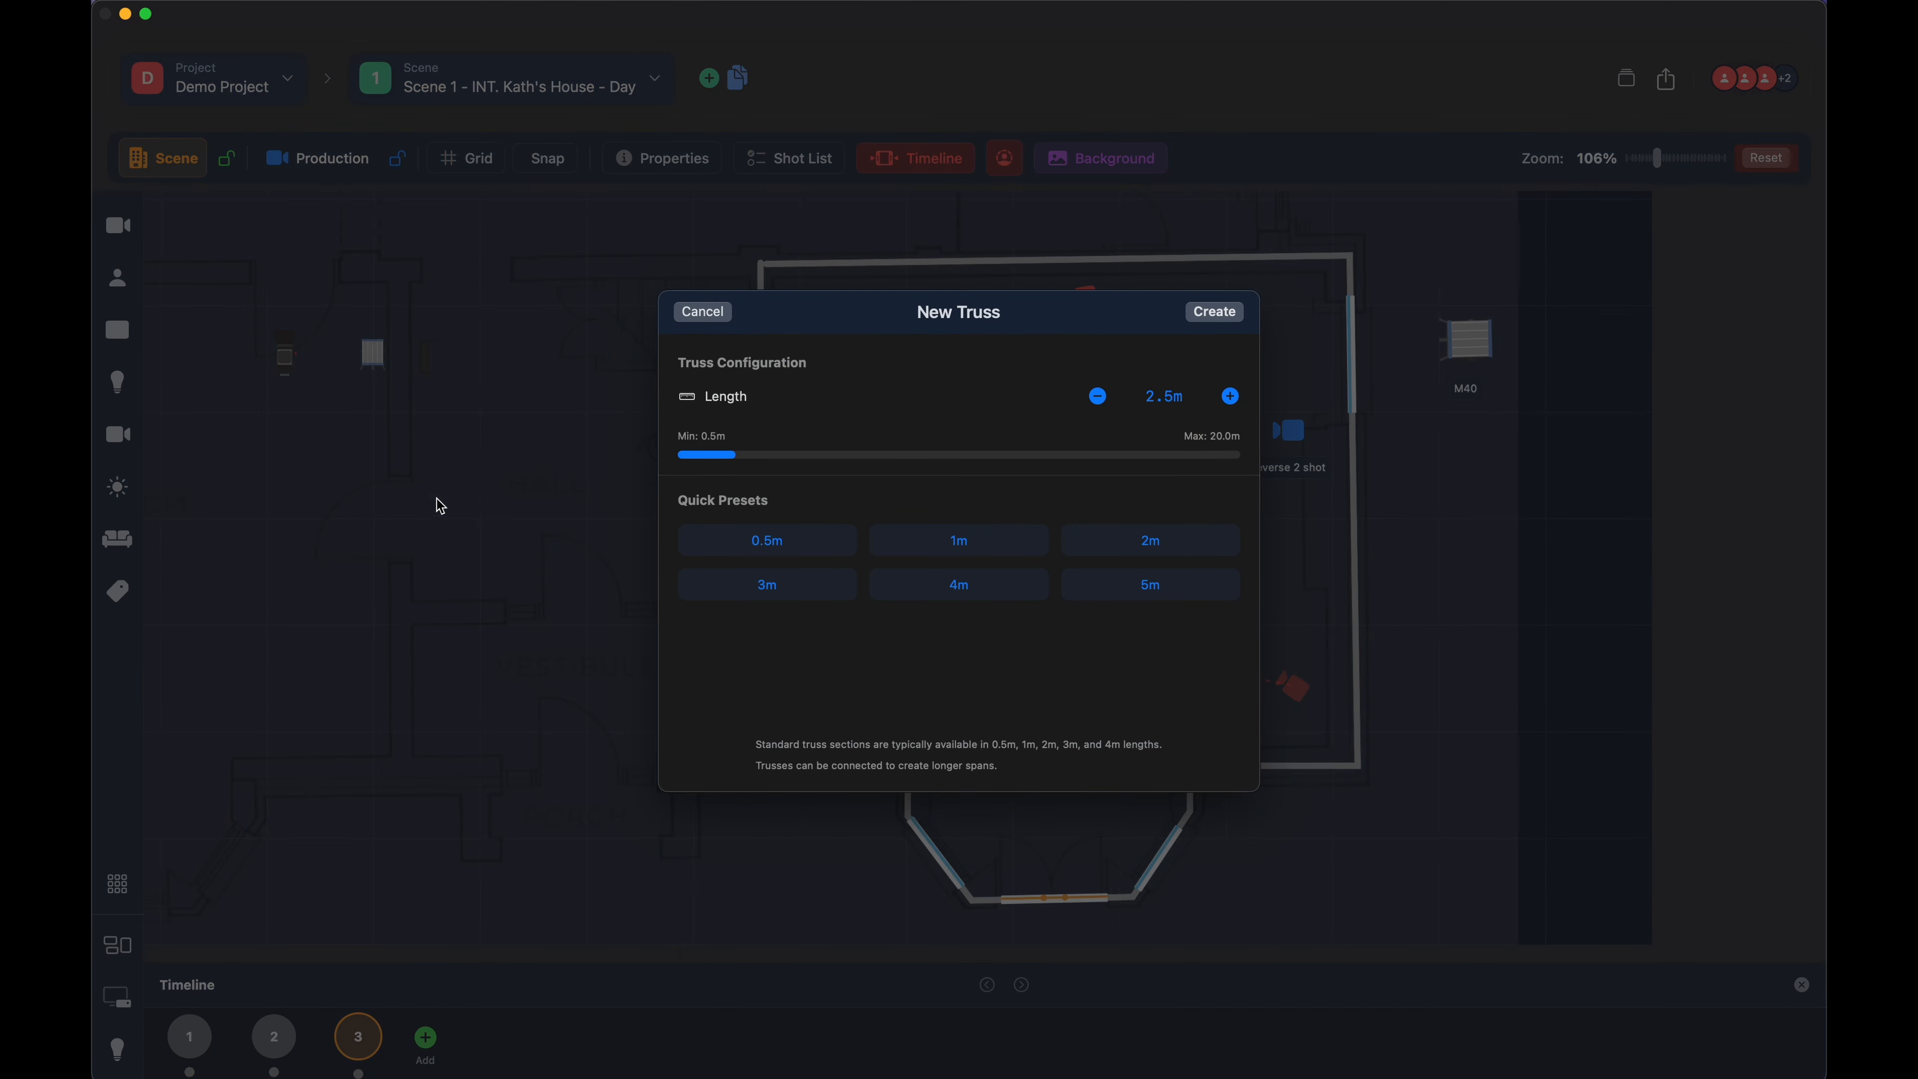
left_click(1231, 399)
left_click(1232, 399)
left_click(1232, 399)
left_click(1232, 399)
left_click(1232, 399)
left_click(1210, 327)
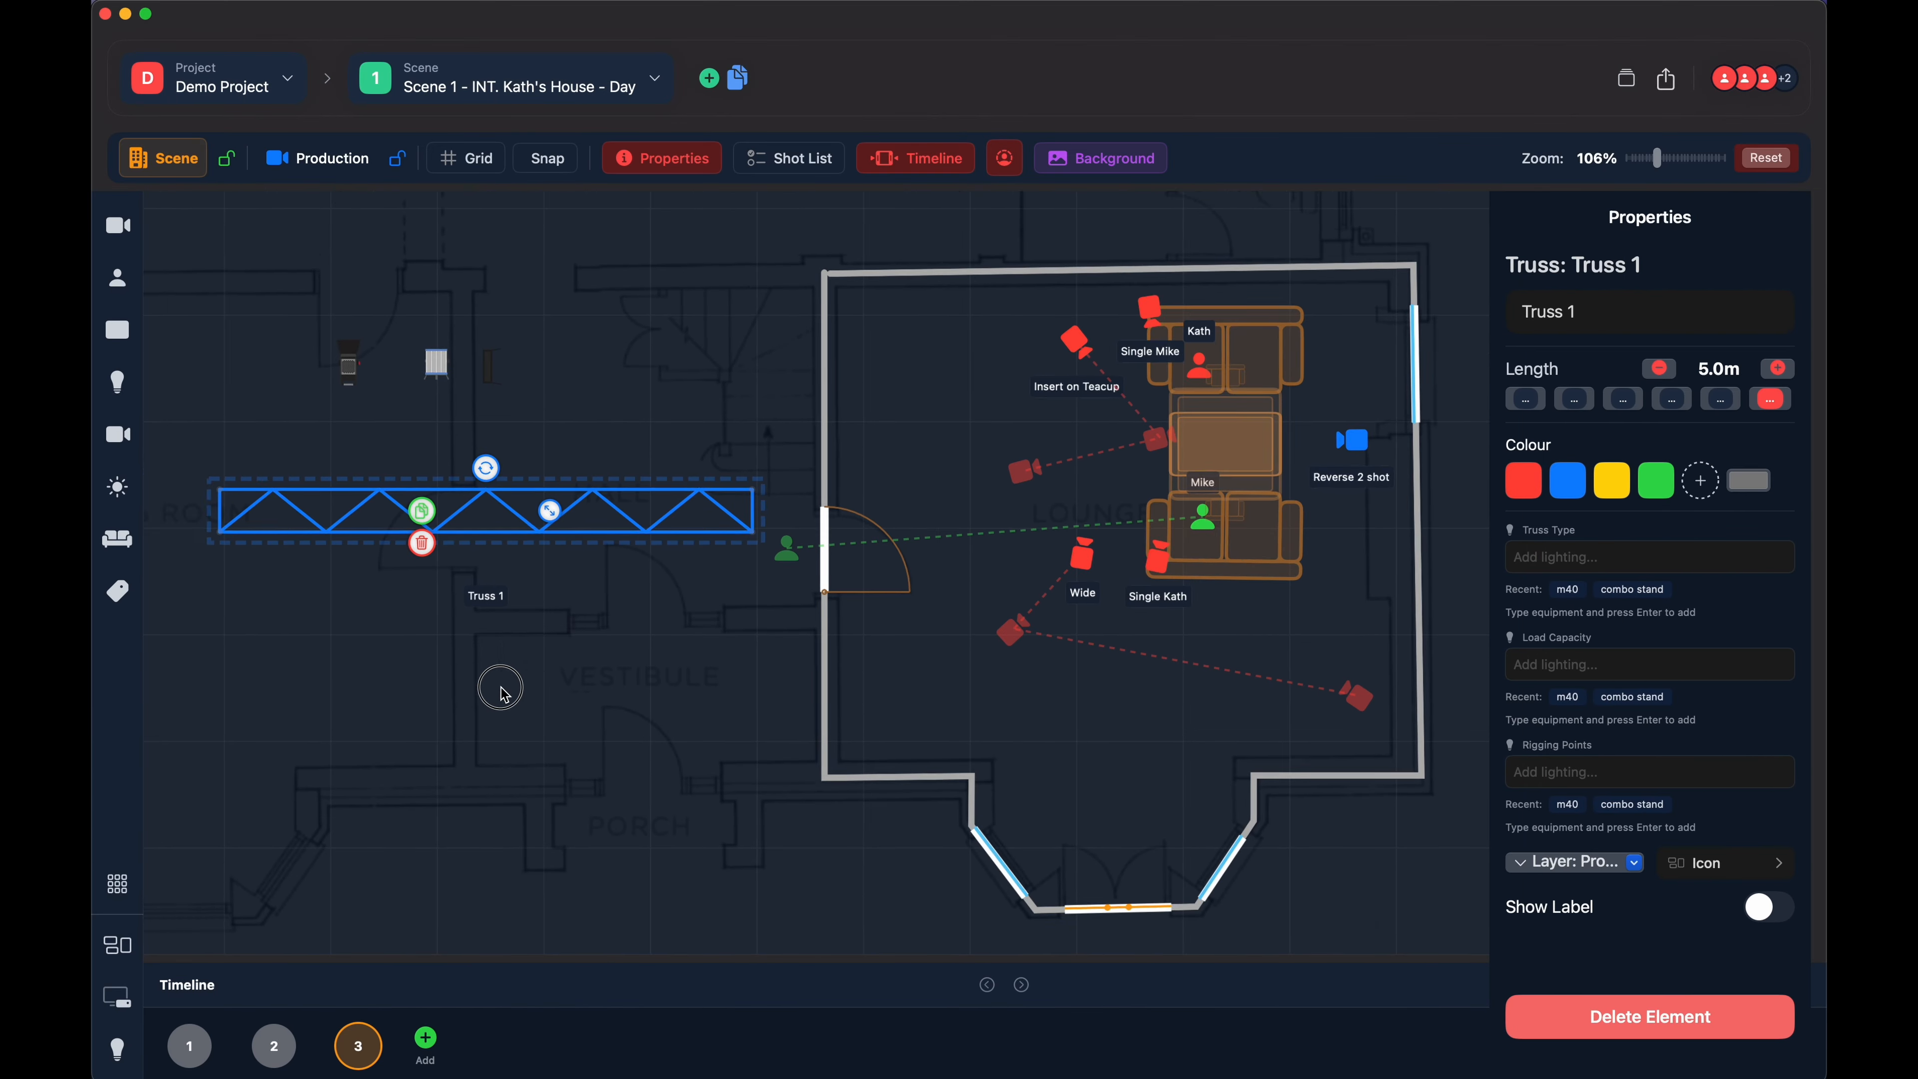
- Rotate the truss slightly and delete it
left_click_drag(501, 688, 619, 681)
mouse_move(605, 466)
left_mouse_down()
mouse_move(633, 451)
mouse_move(610, 436)
left_mouse_up()
left_click(540, 536)
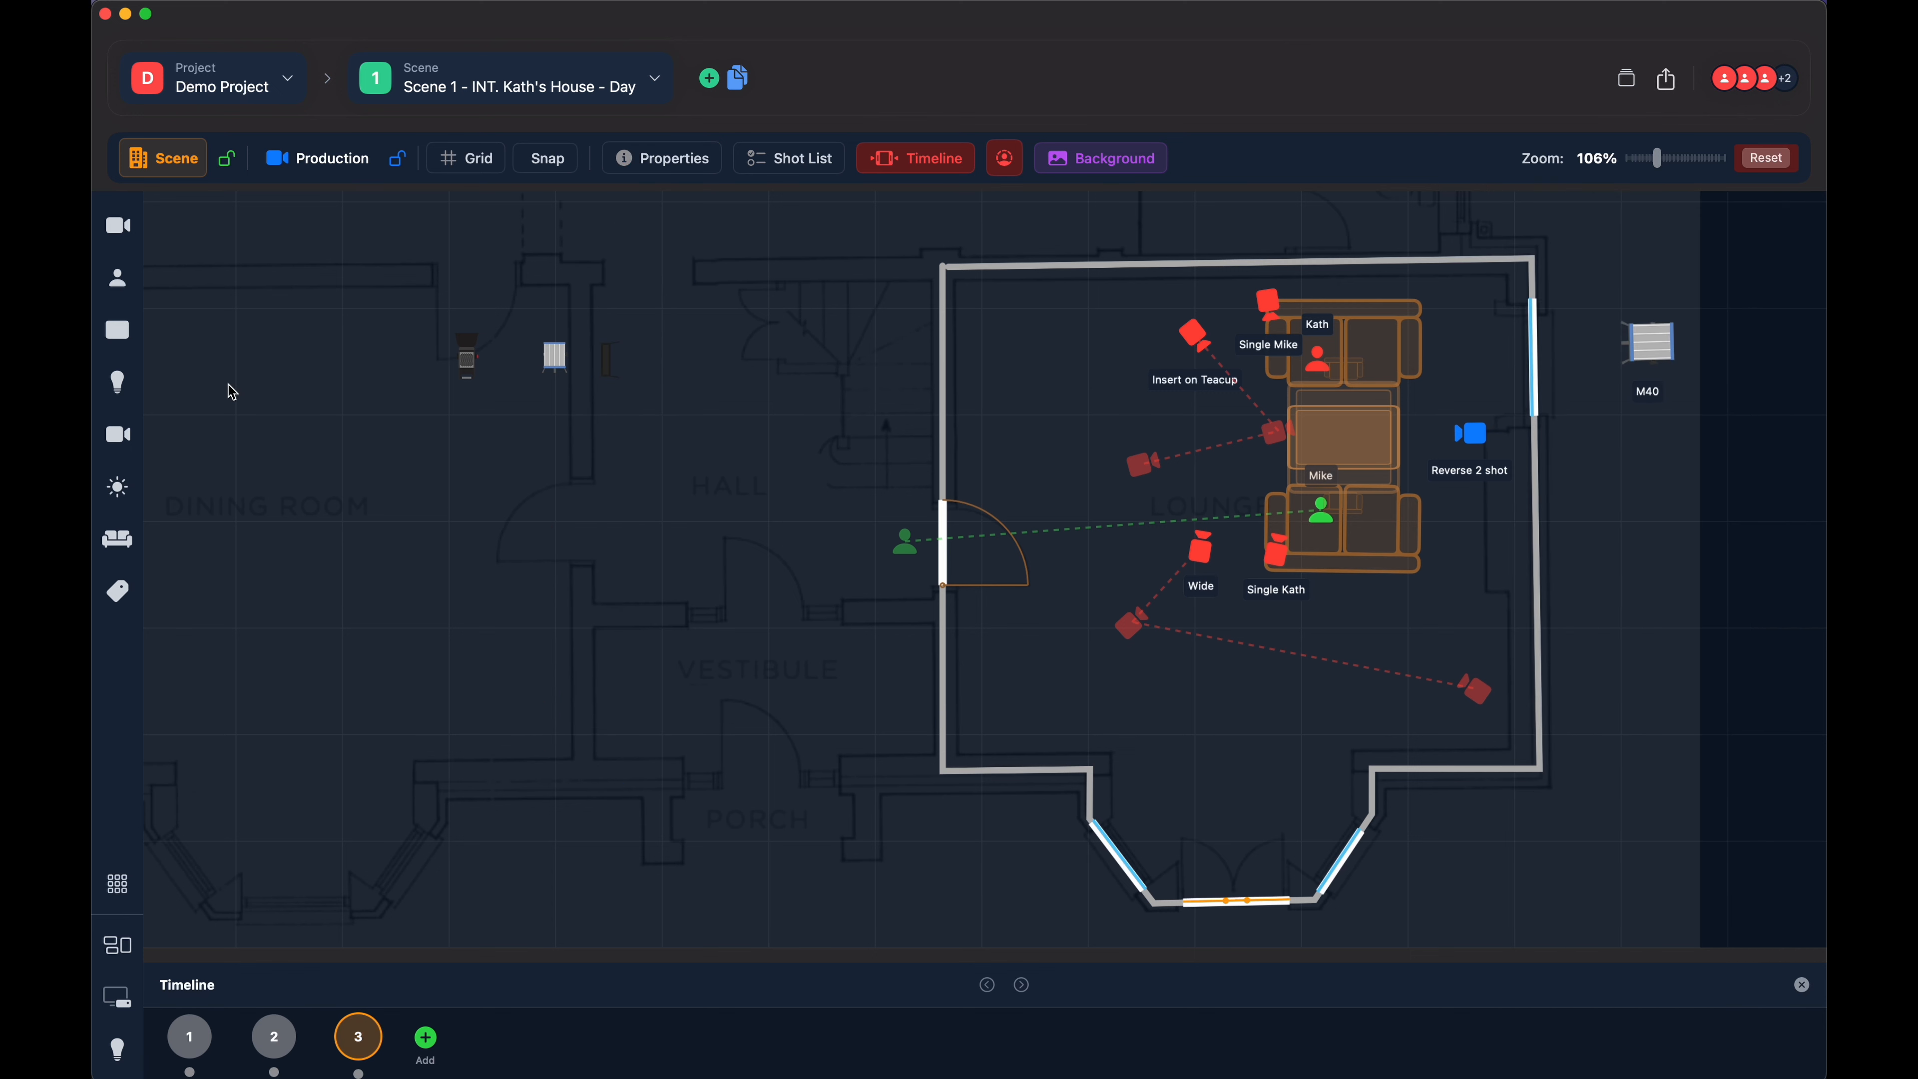
- Place a TV from Props & Furniture at the dining room's right side, select it and delete it
left_click(117, 538)
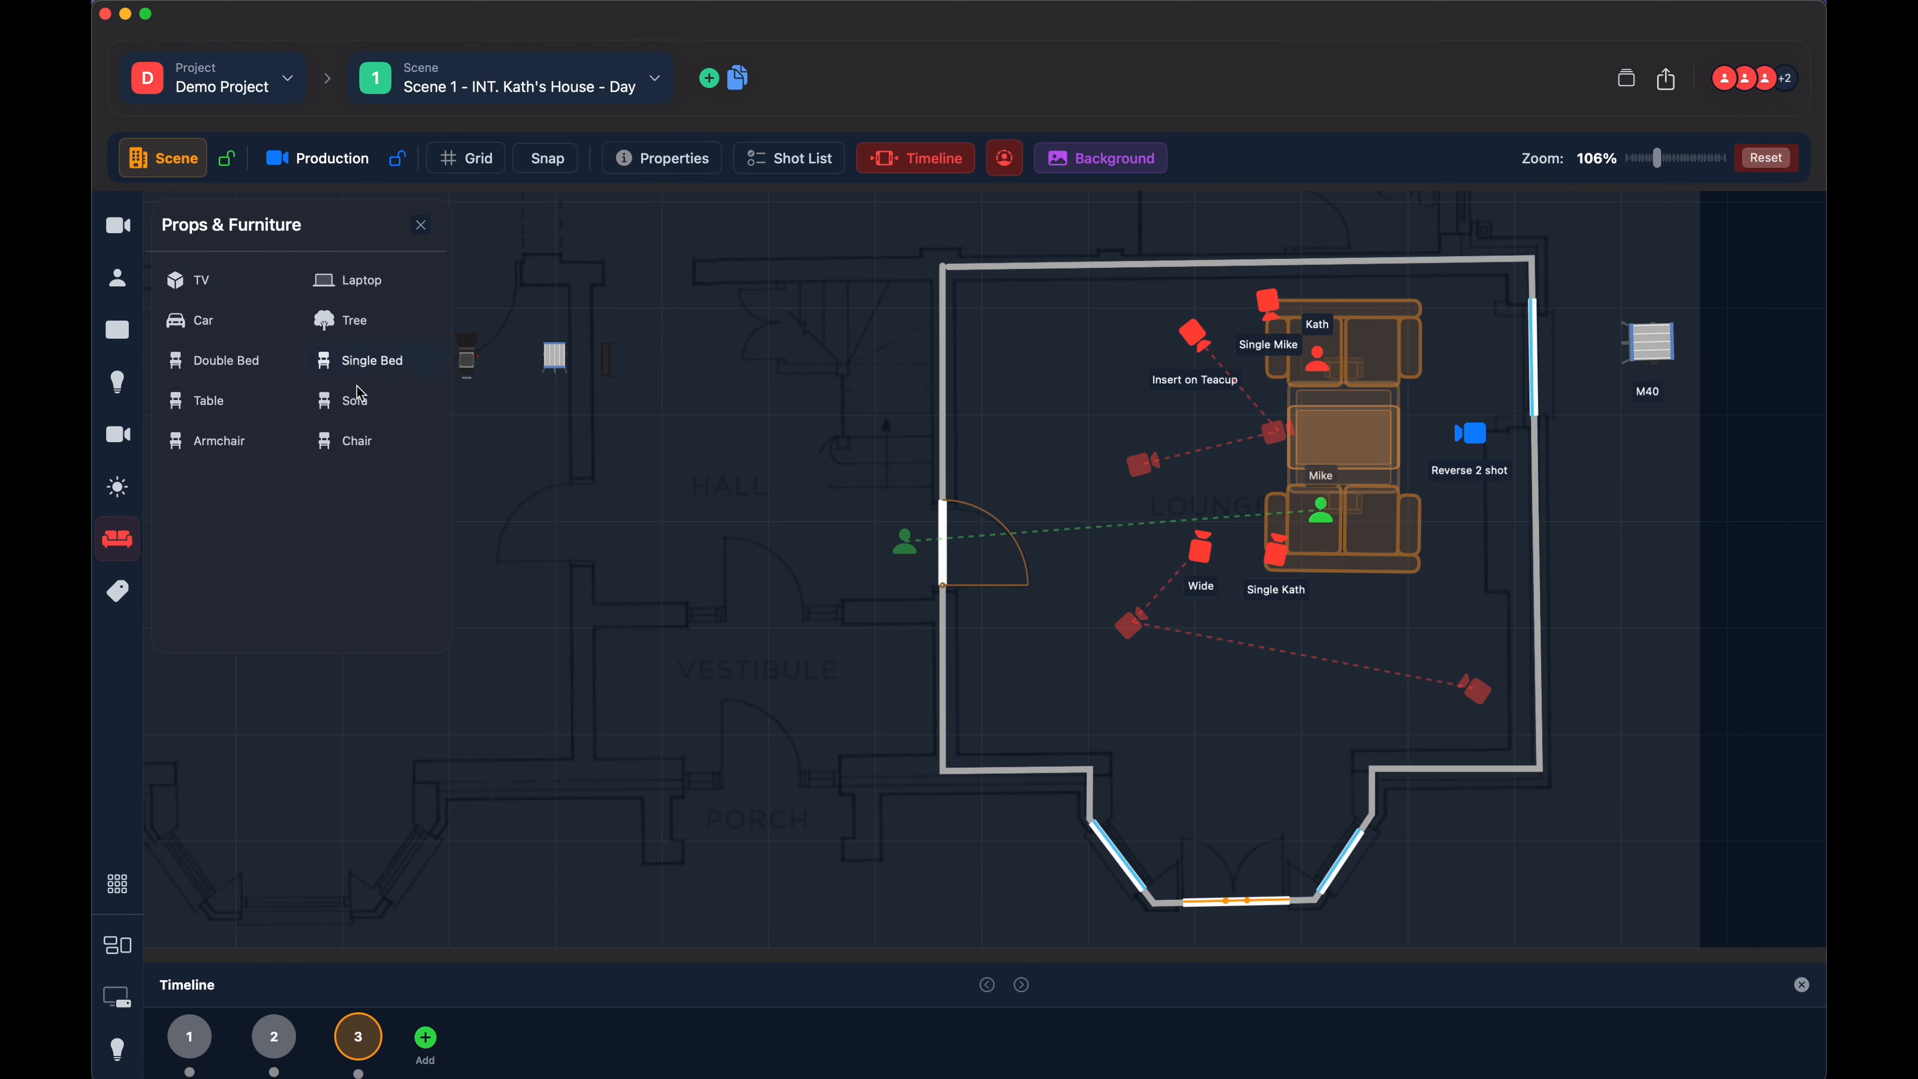
left_click(198, 286)
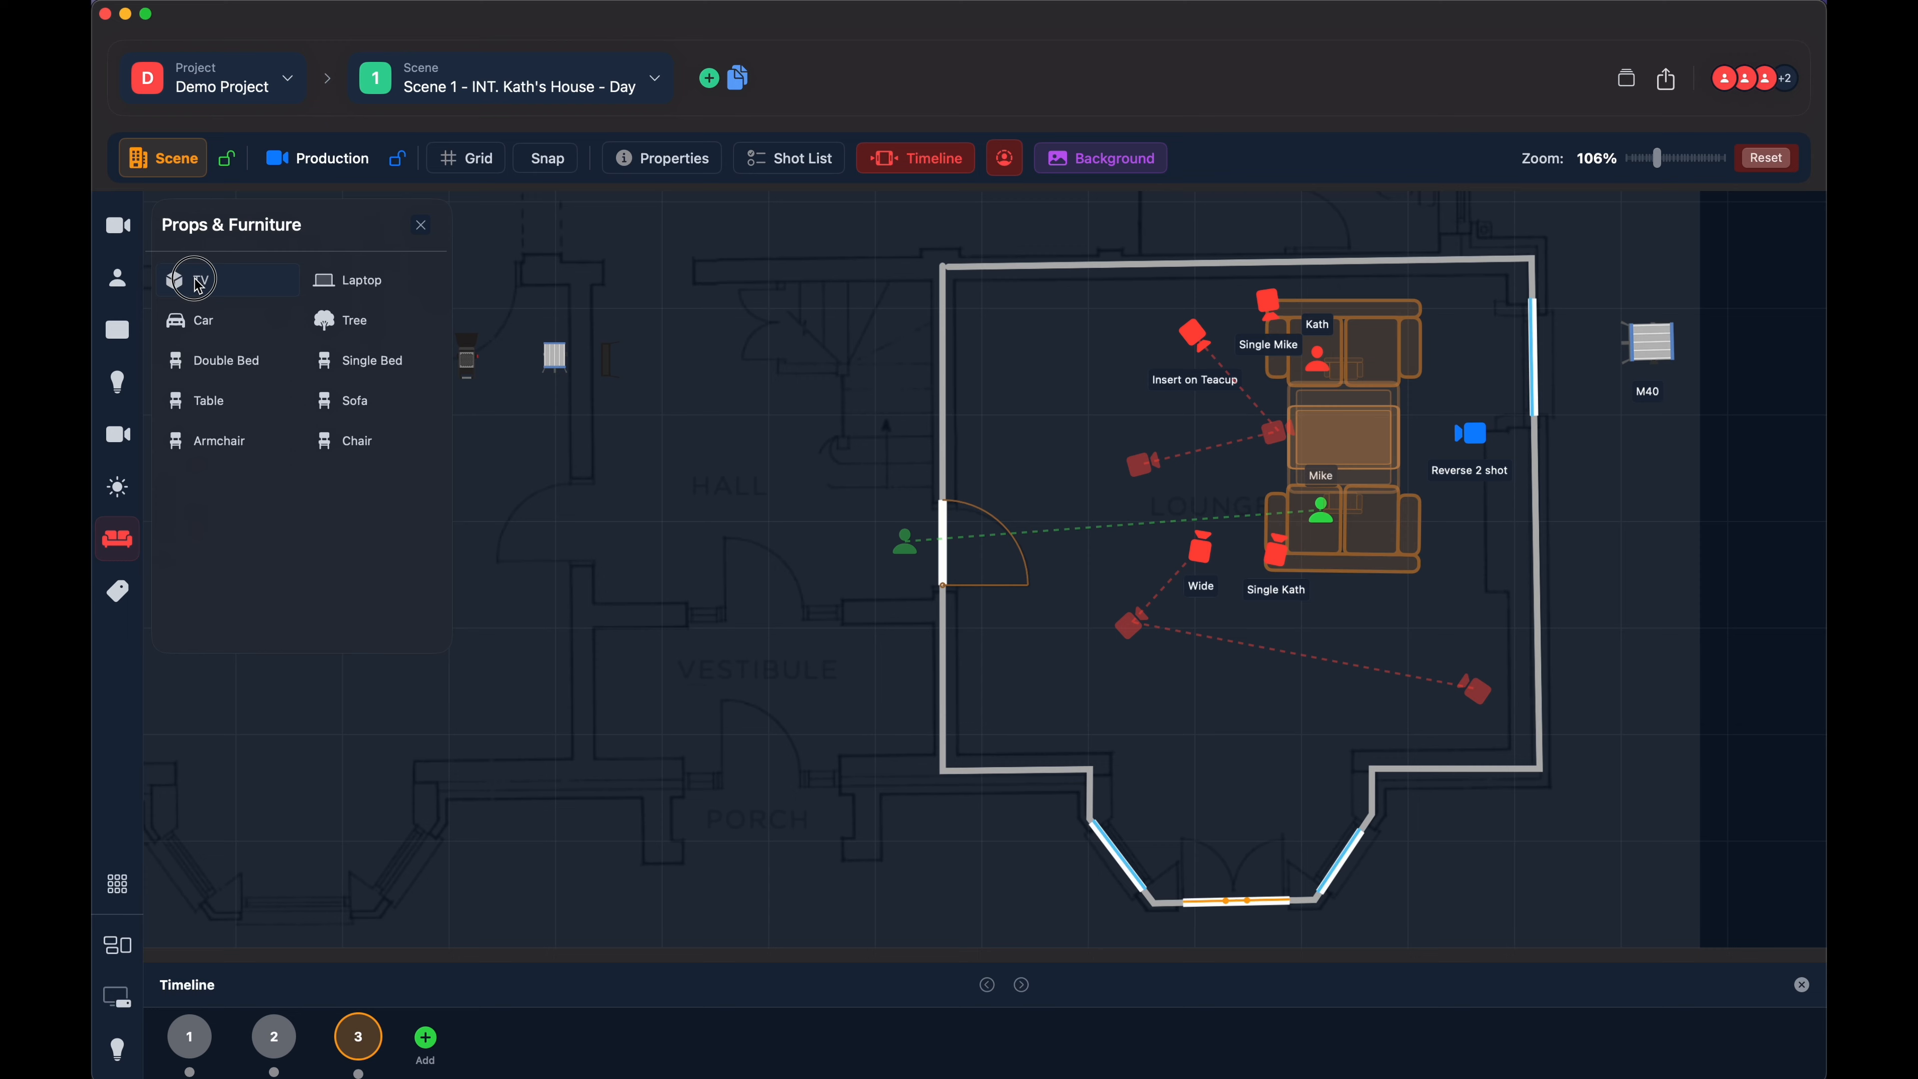
left_click(463, 485)
left_click_drag(462, 489, 500, 490)
left_click(499, 497)
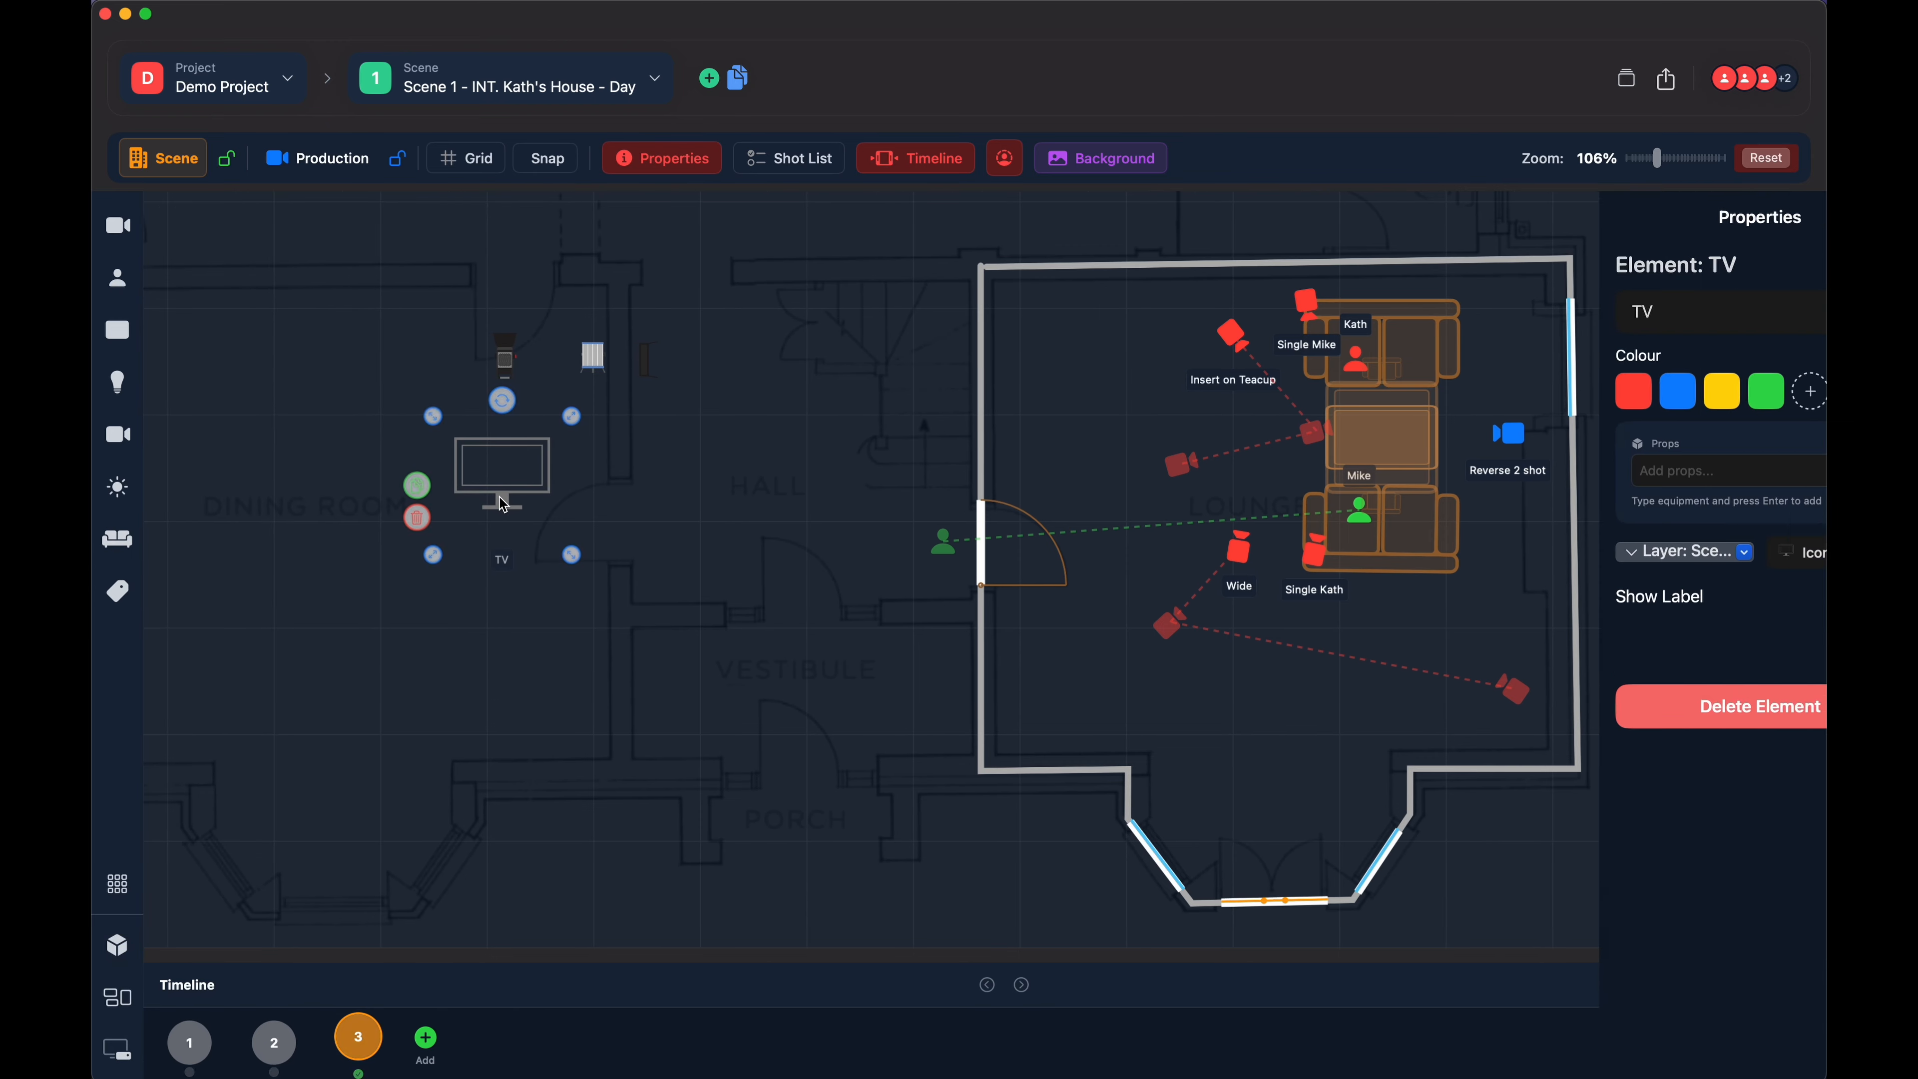
left_click(417, 518)
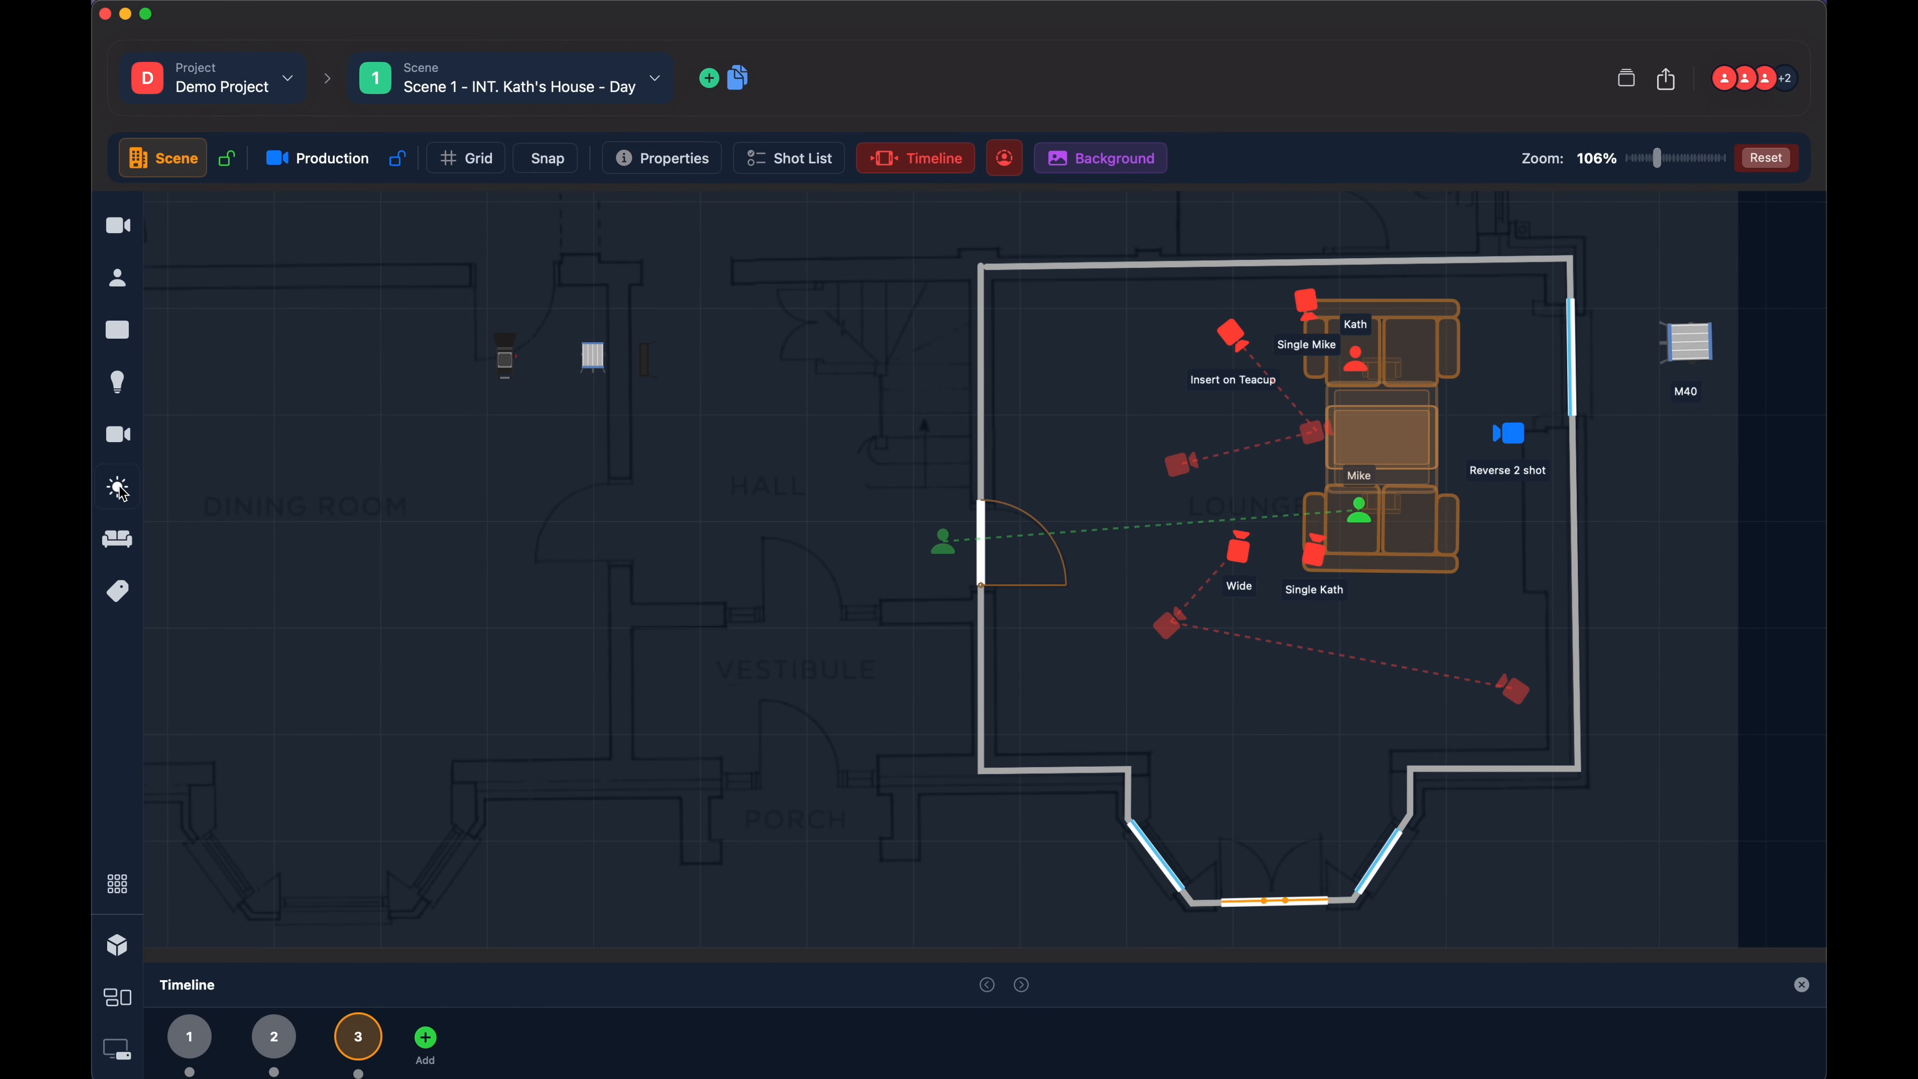
- Place a Tree from Props & Furniture at the dining room's right side, select it and delete it
left_click(121, 541)
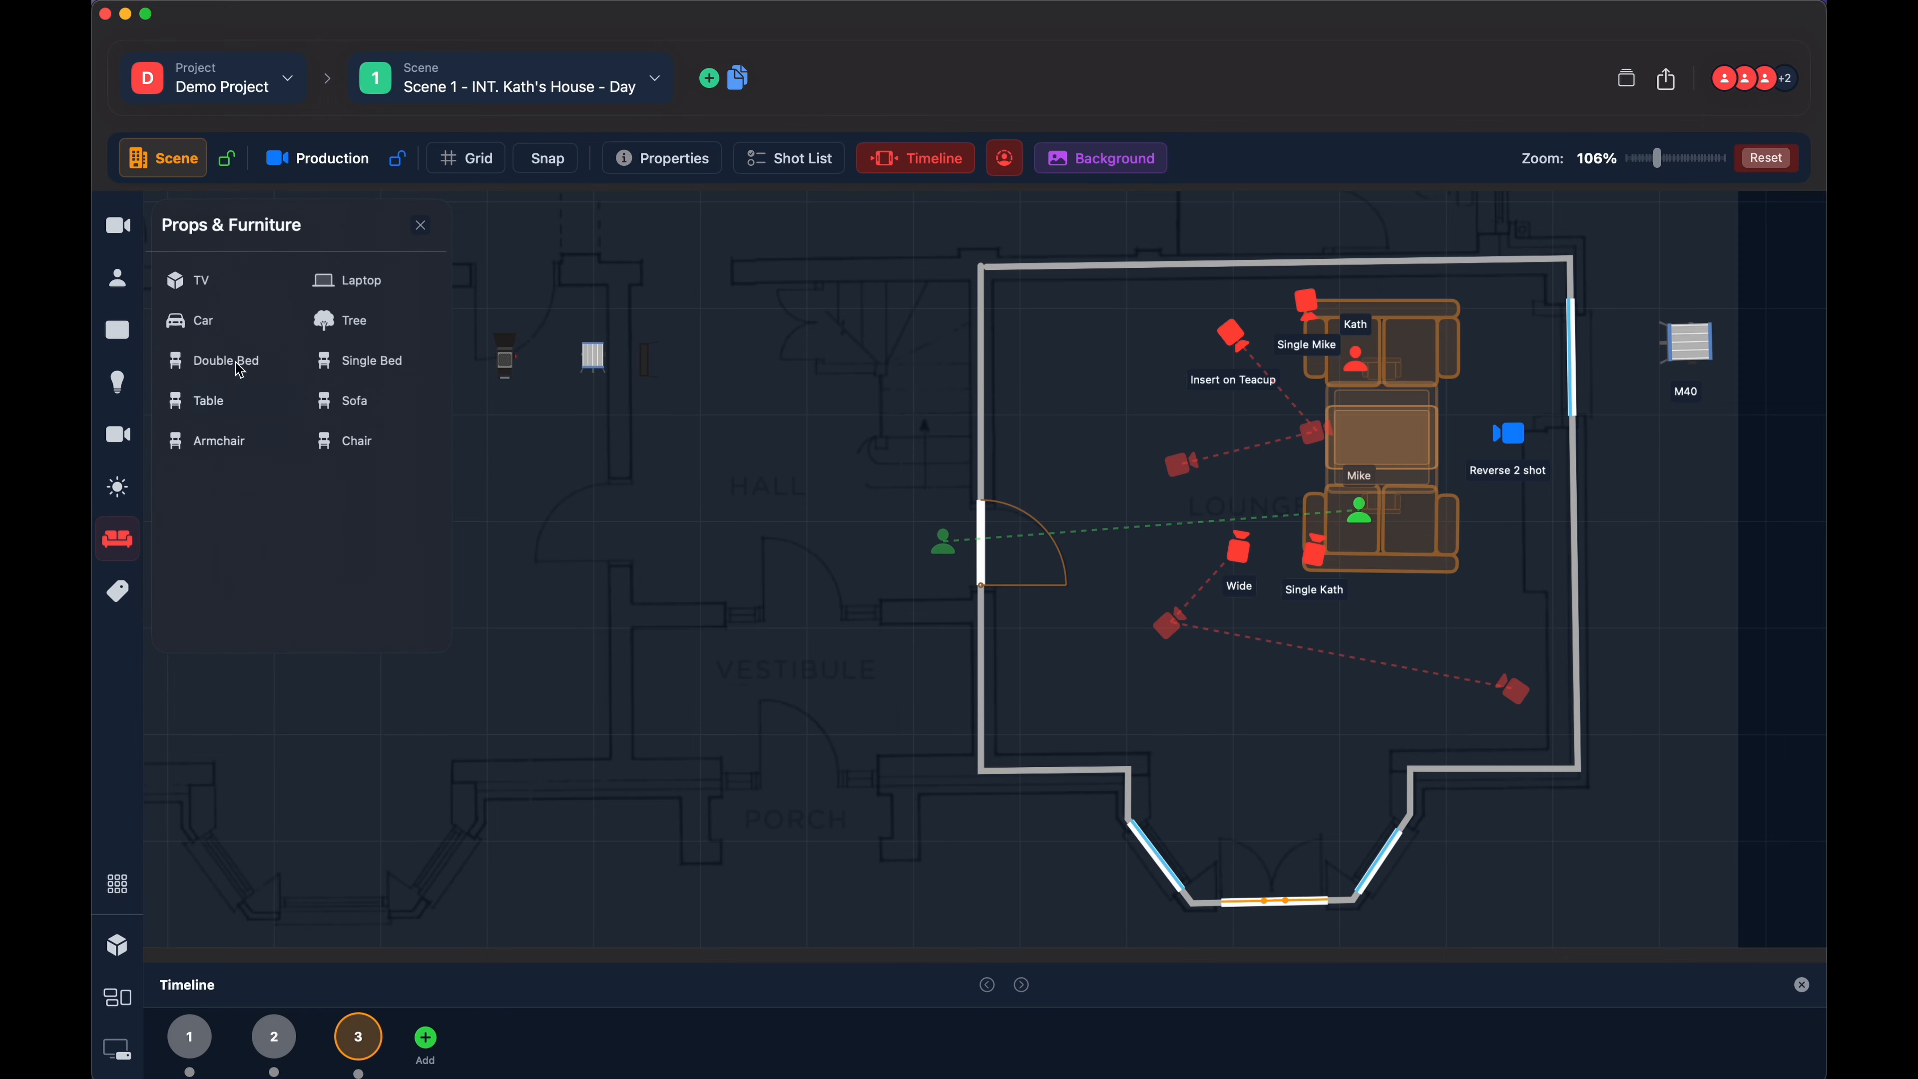
left_click(353, 324)
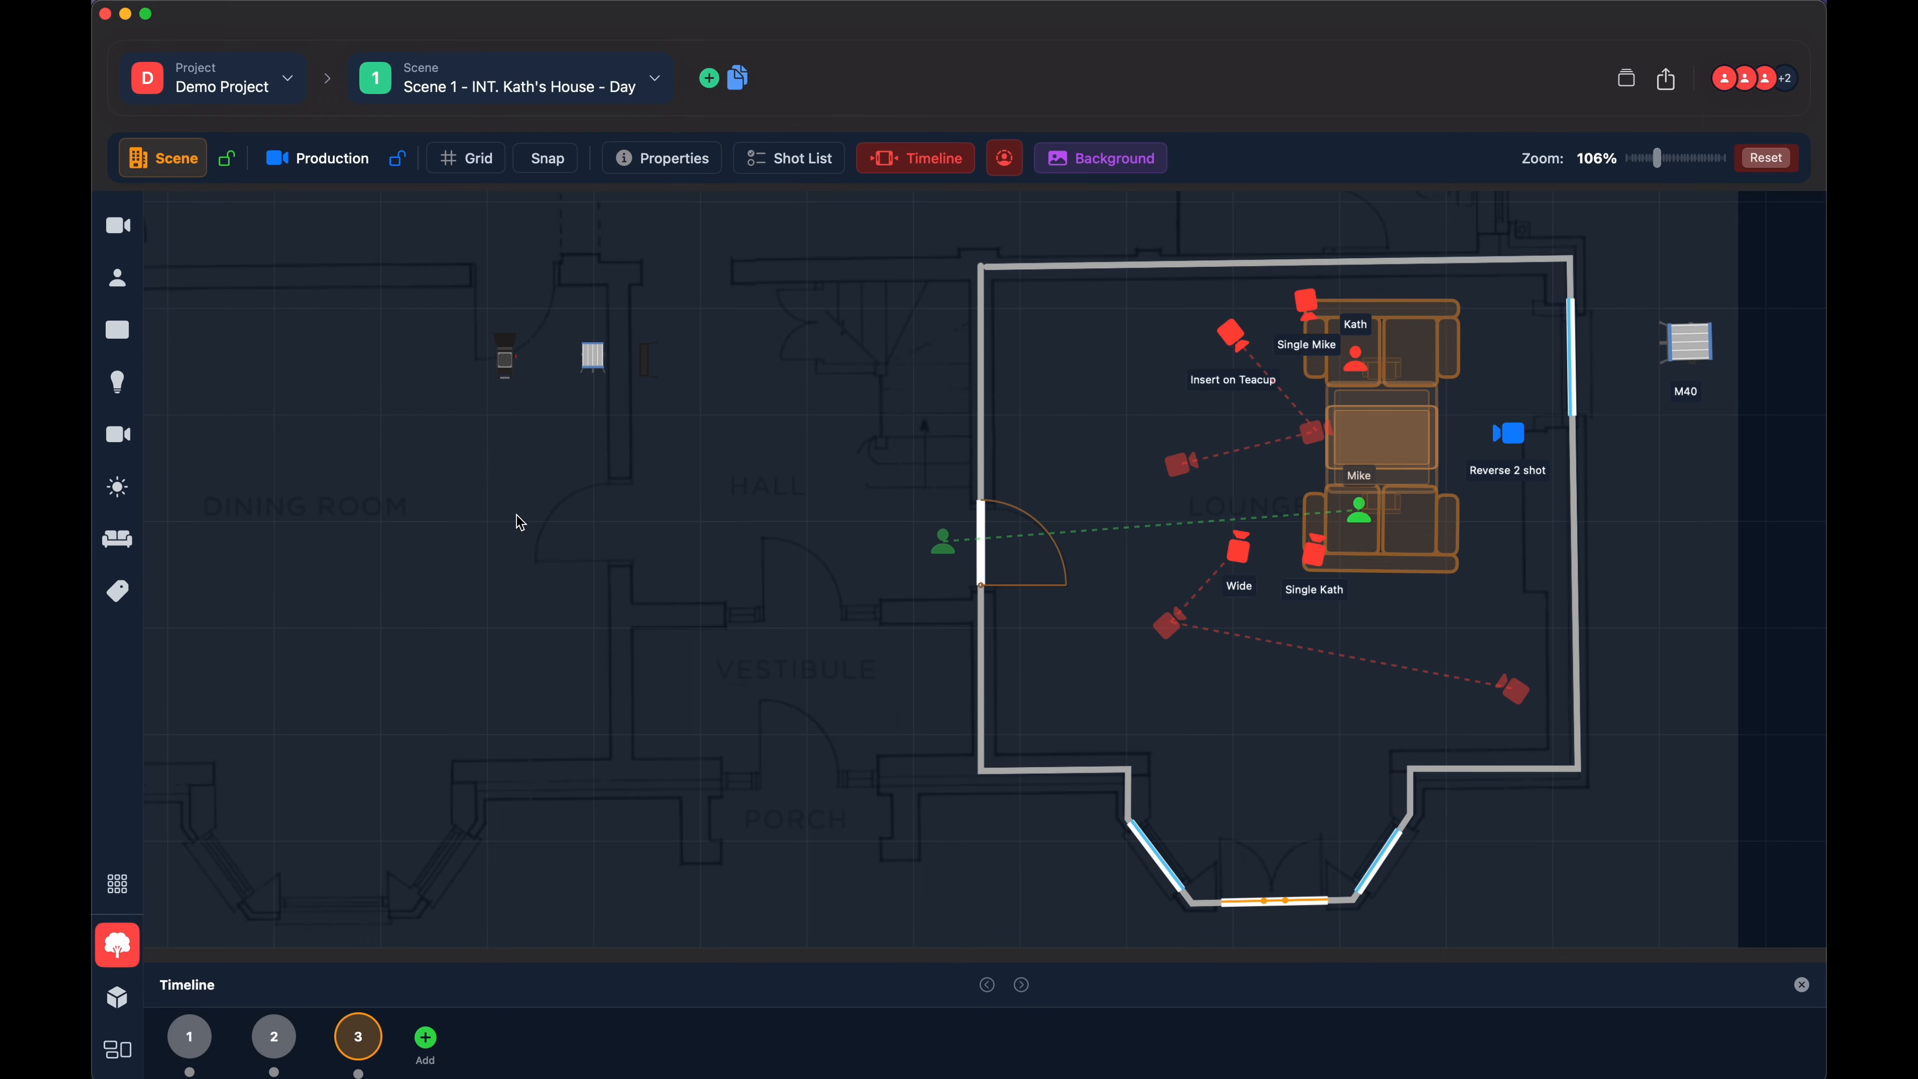
left_click(517, 517)
left_click_drag(527, 520, 550, 522)
key("BackSpace")
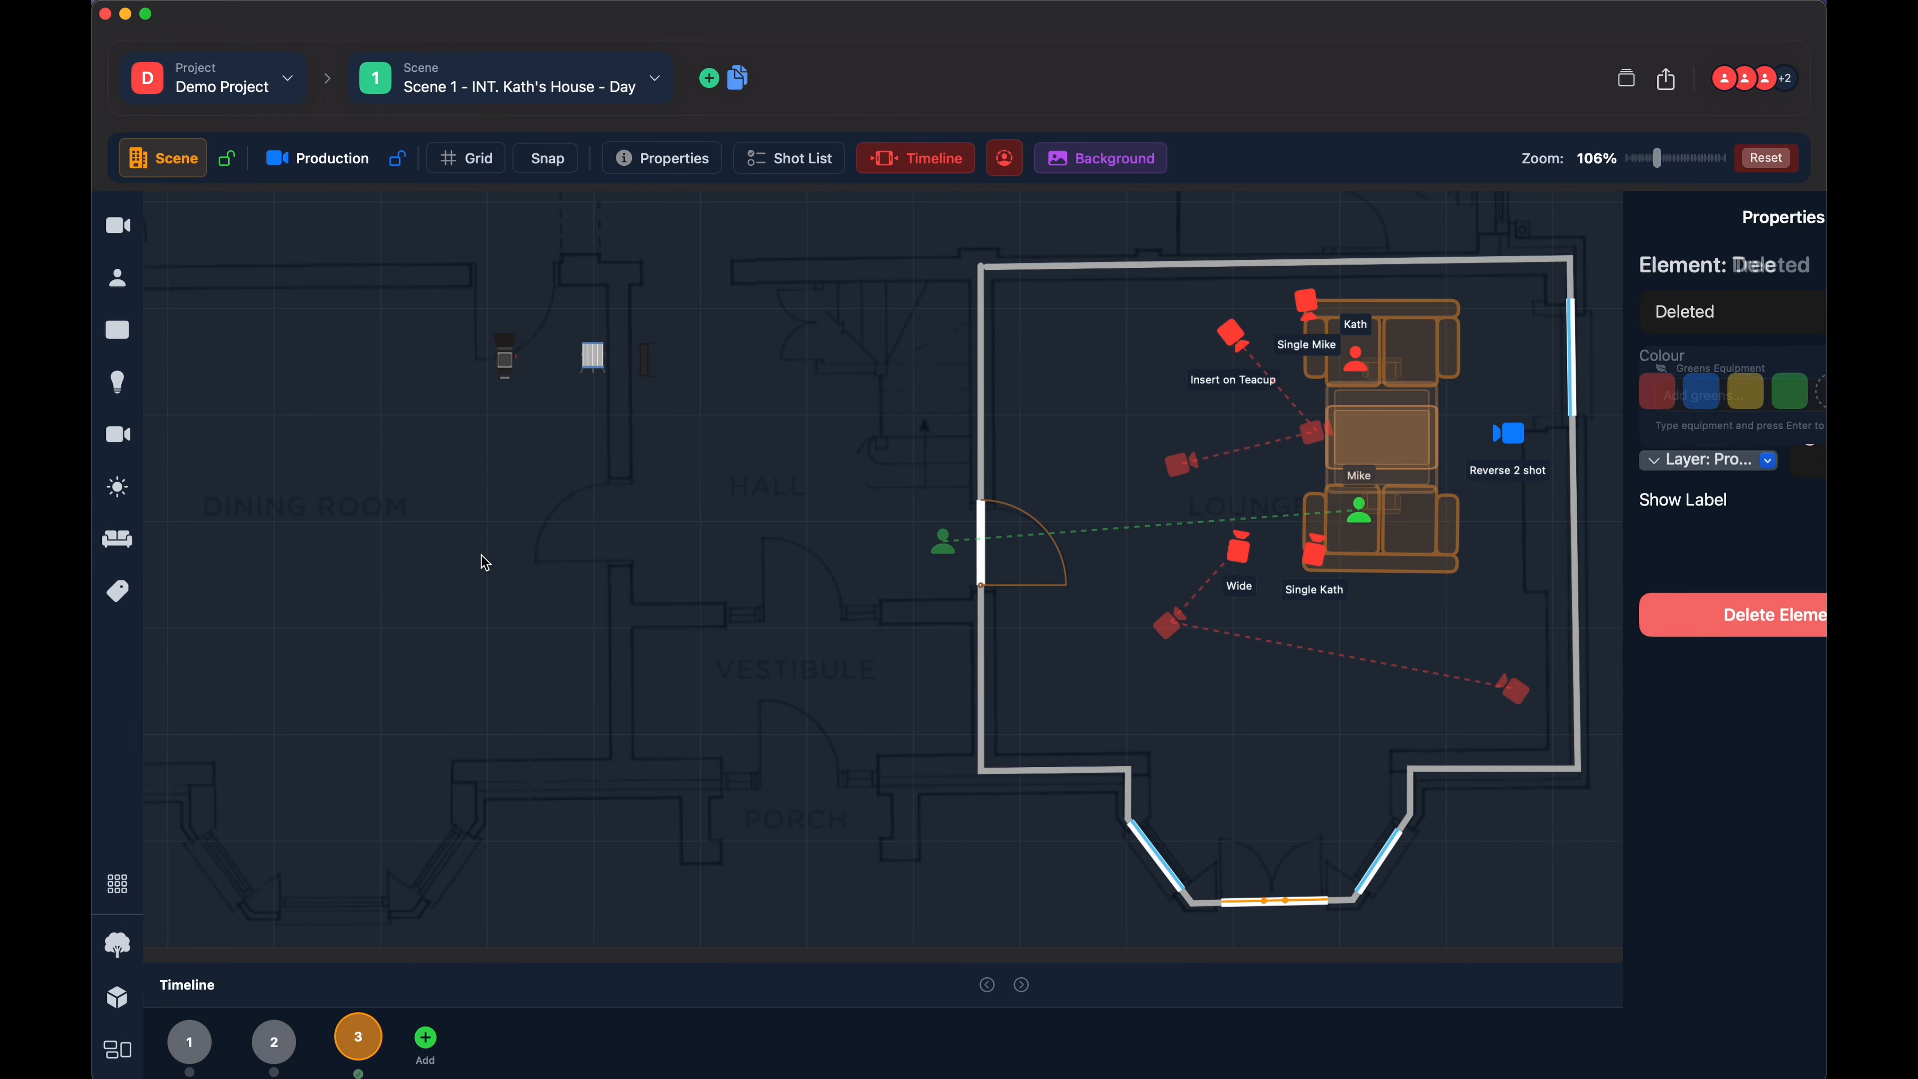
- Place a Double Bed at the dining room's right side and move it slightly down and to the right
left_click(117, 541)
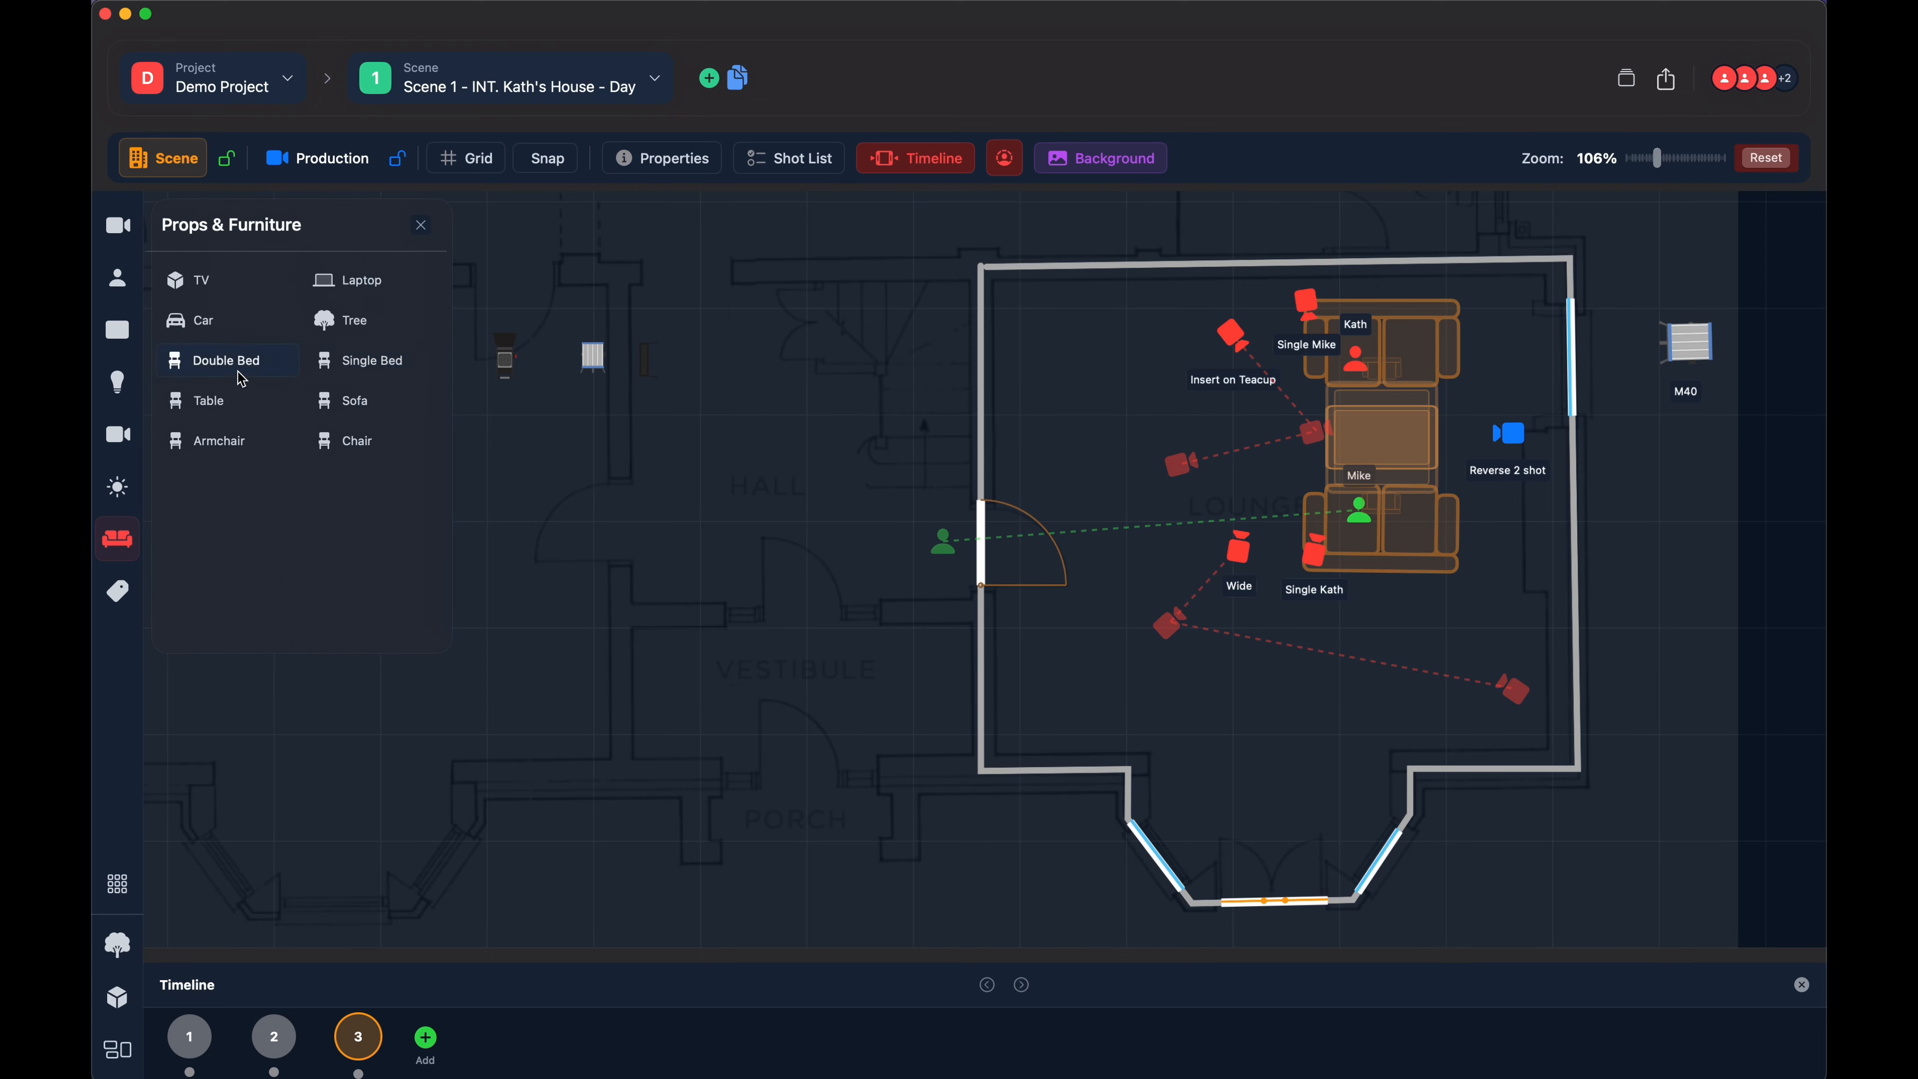
left_click(213, 359)
left_click(445, 552)
left_click_drag(445, 552, 478, 531)
left_click(478, 532)
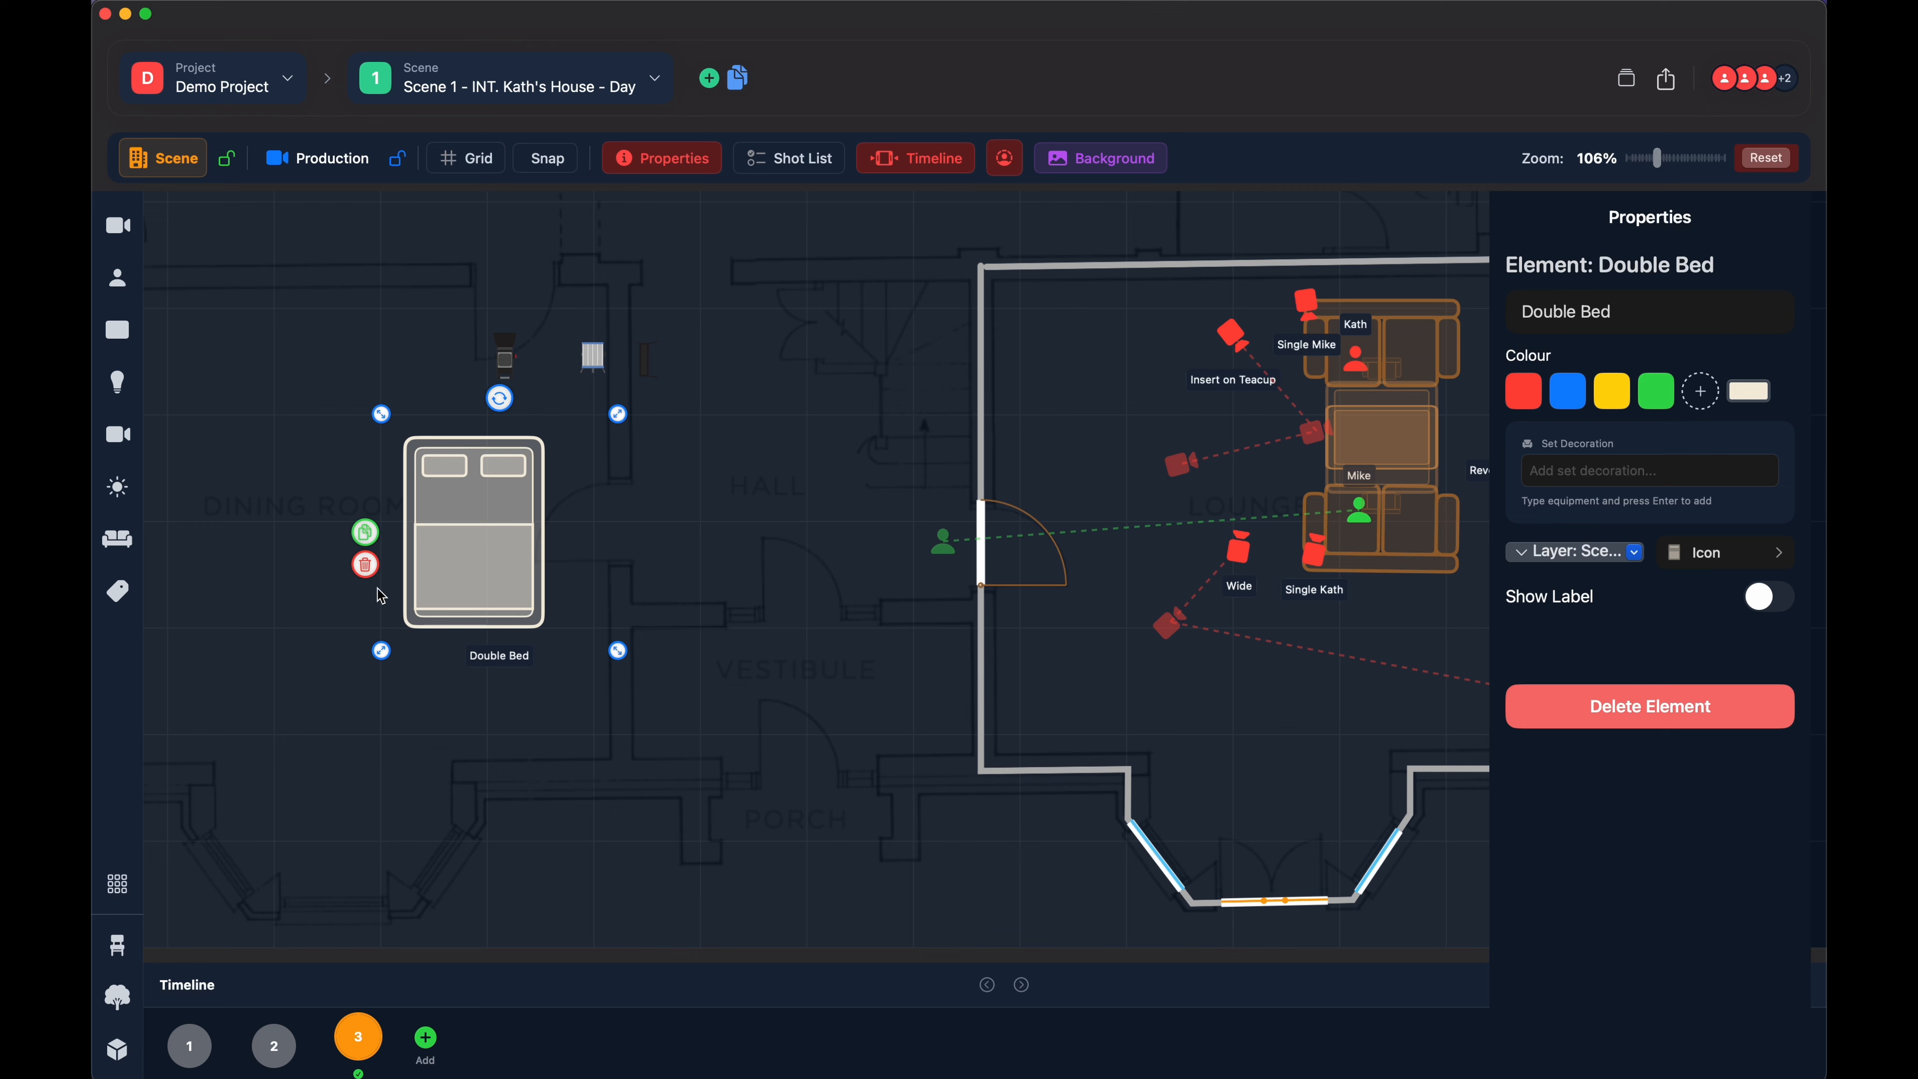
left_click_drag(480, 553, 529, 582)
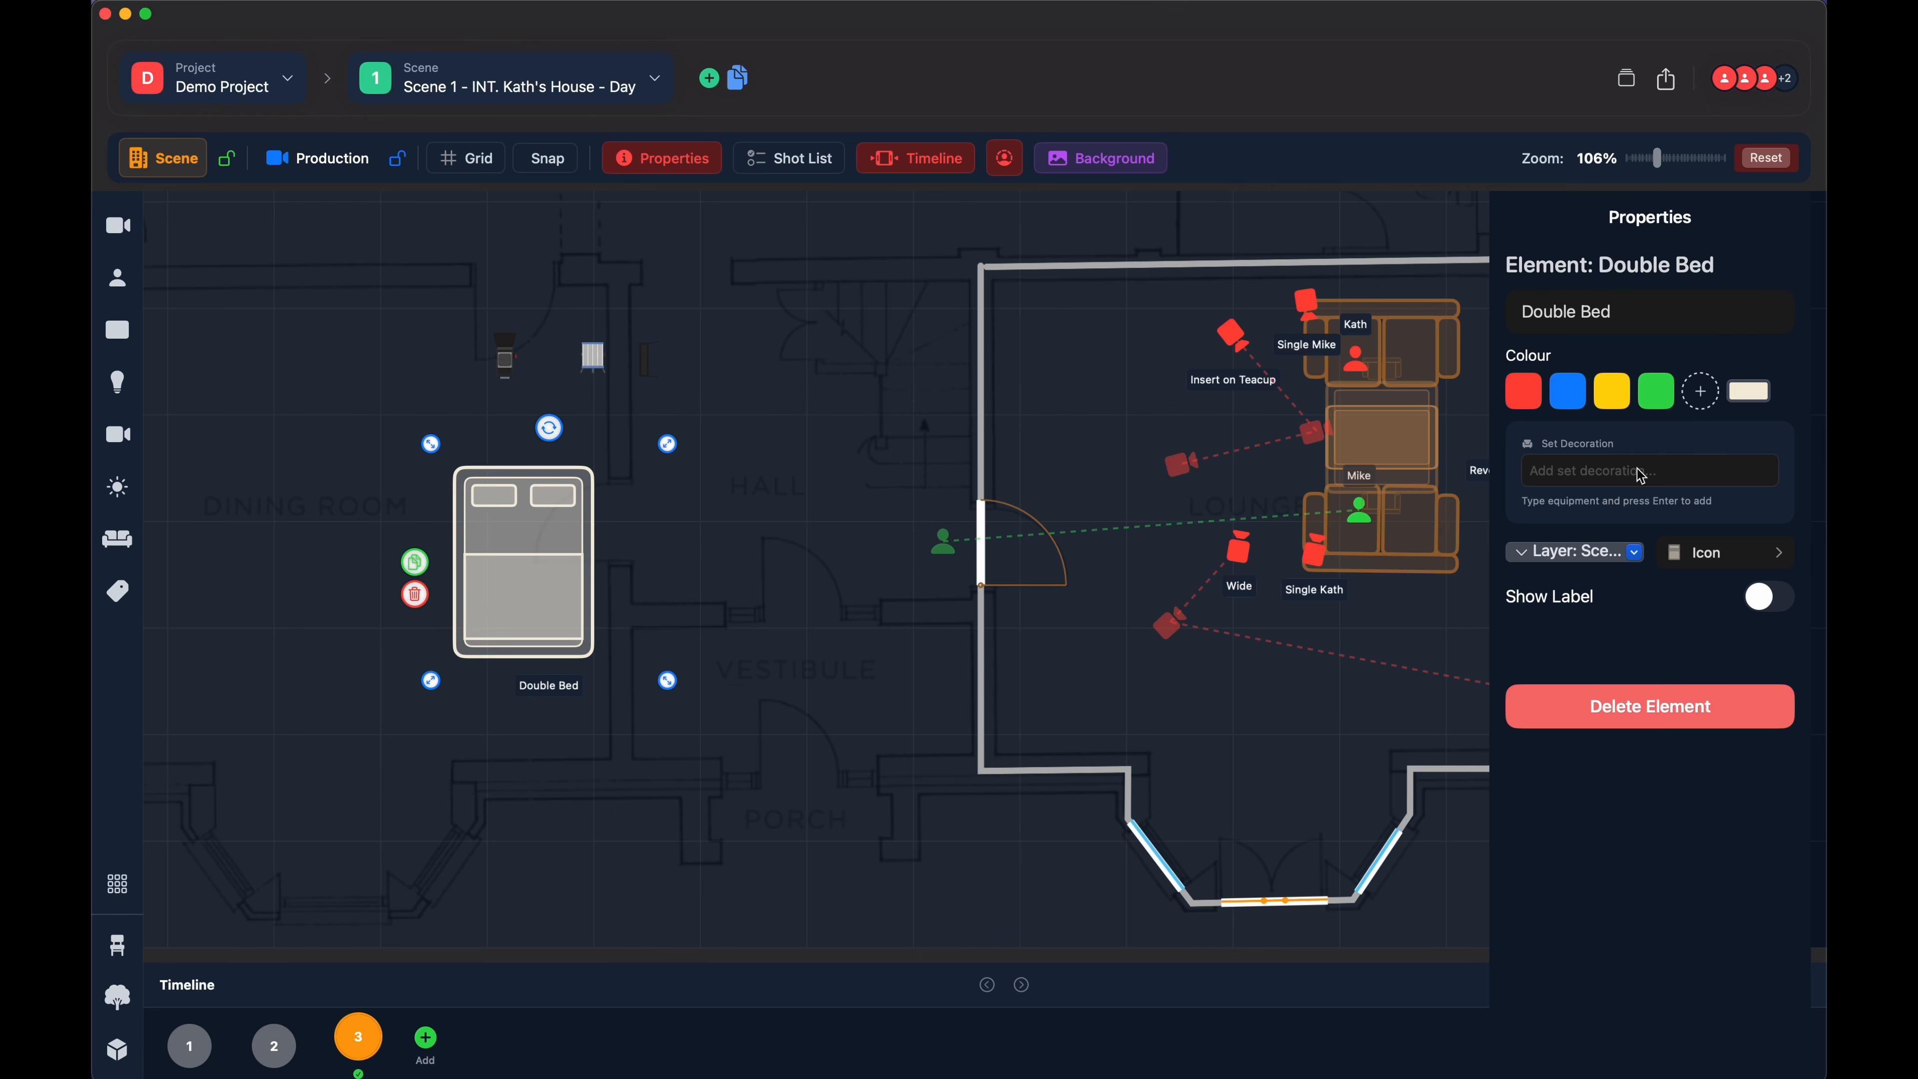
- Enter the bed's set decoration note "needs to be high enough to shoot under" and move the bed slightly down and to the left
left_click(1601, 475)
type("needs to be high enough to shoo")
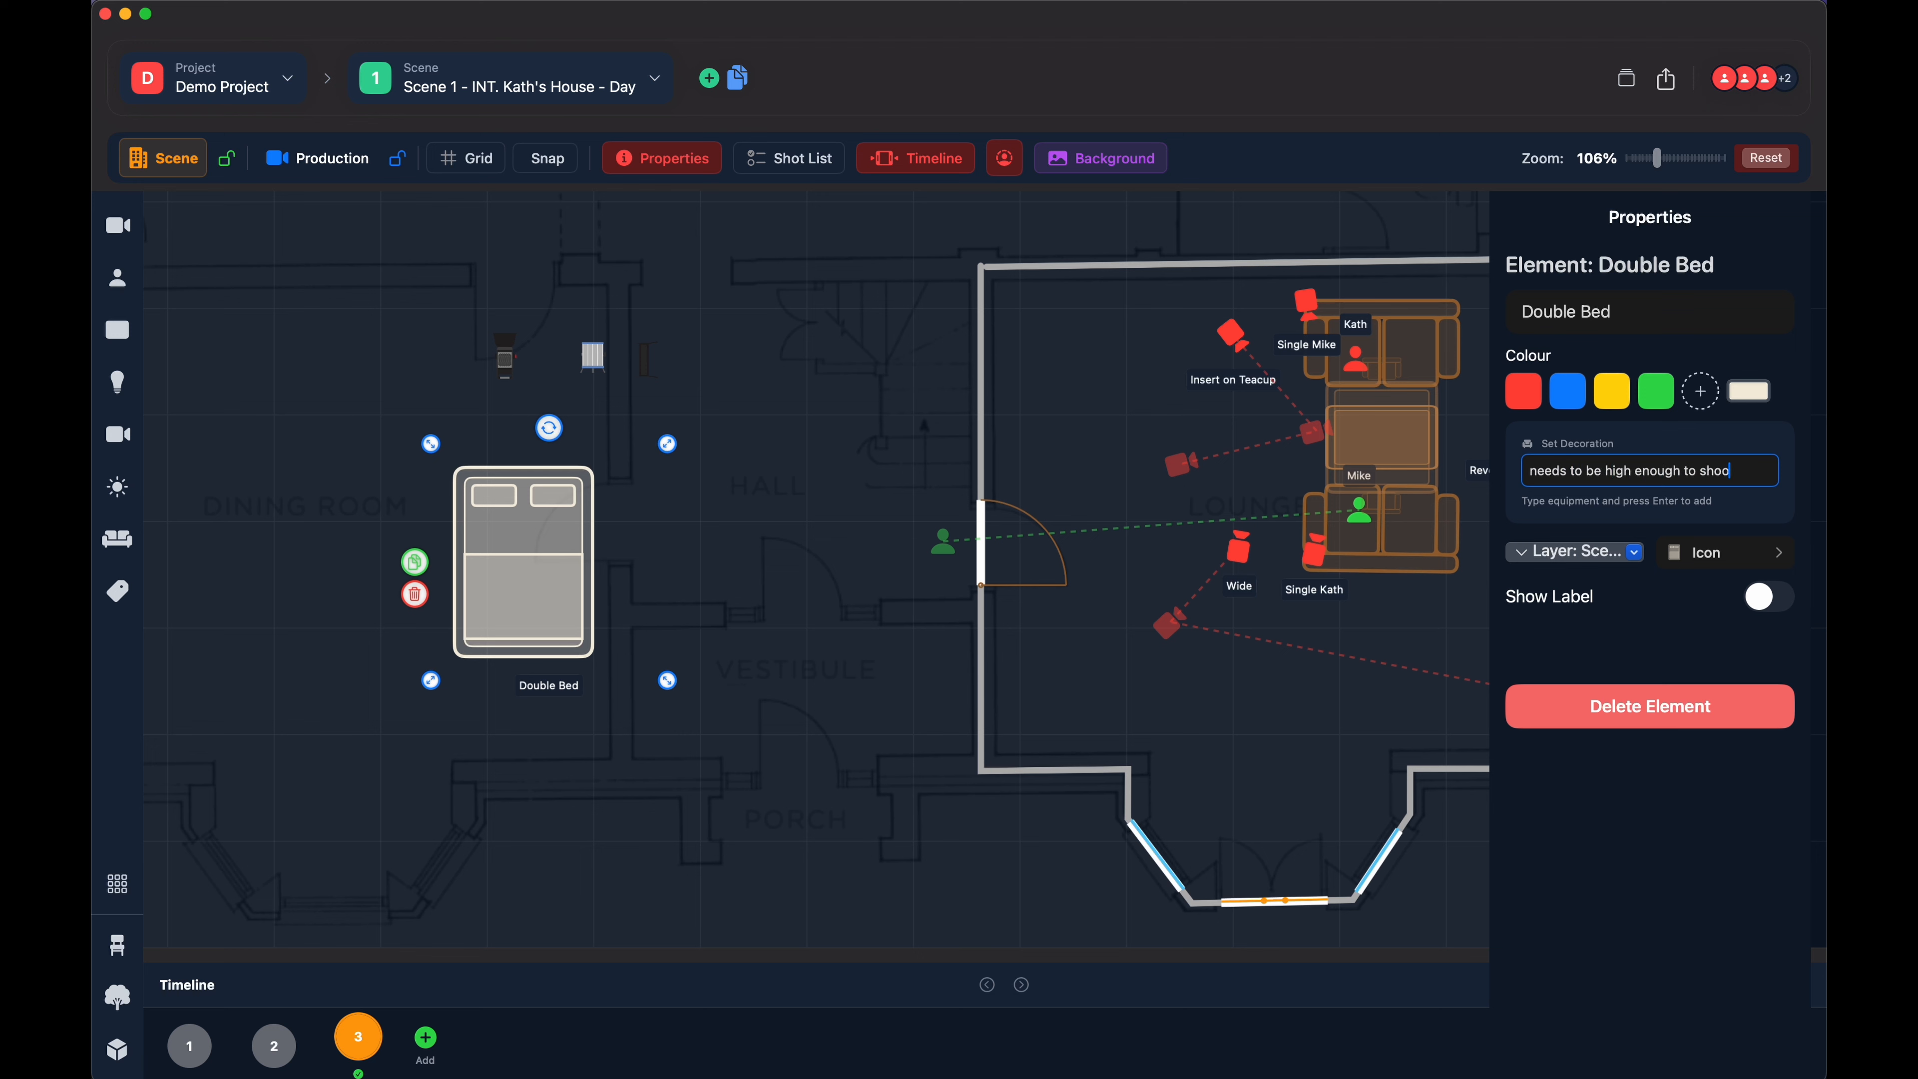
type("t under")
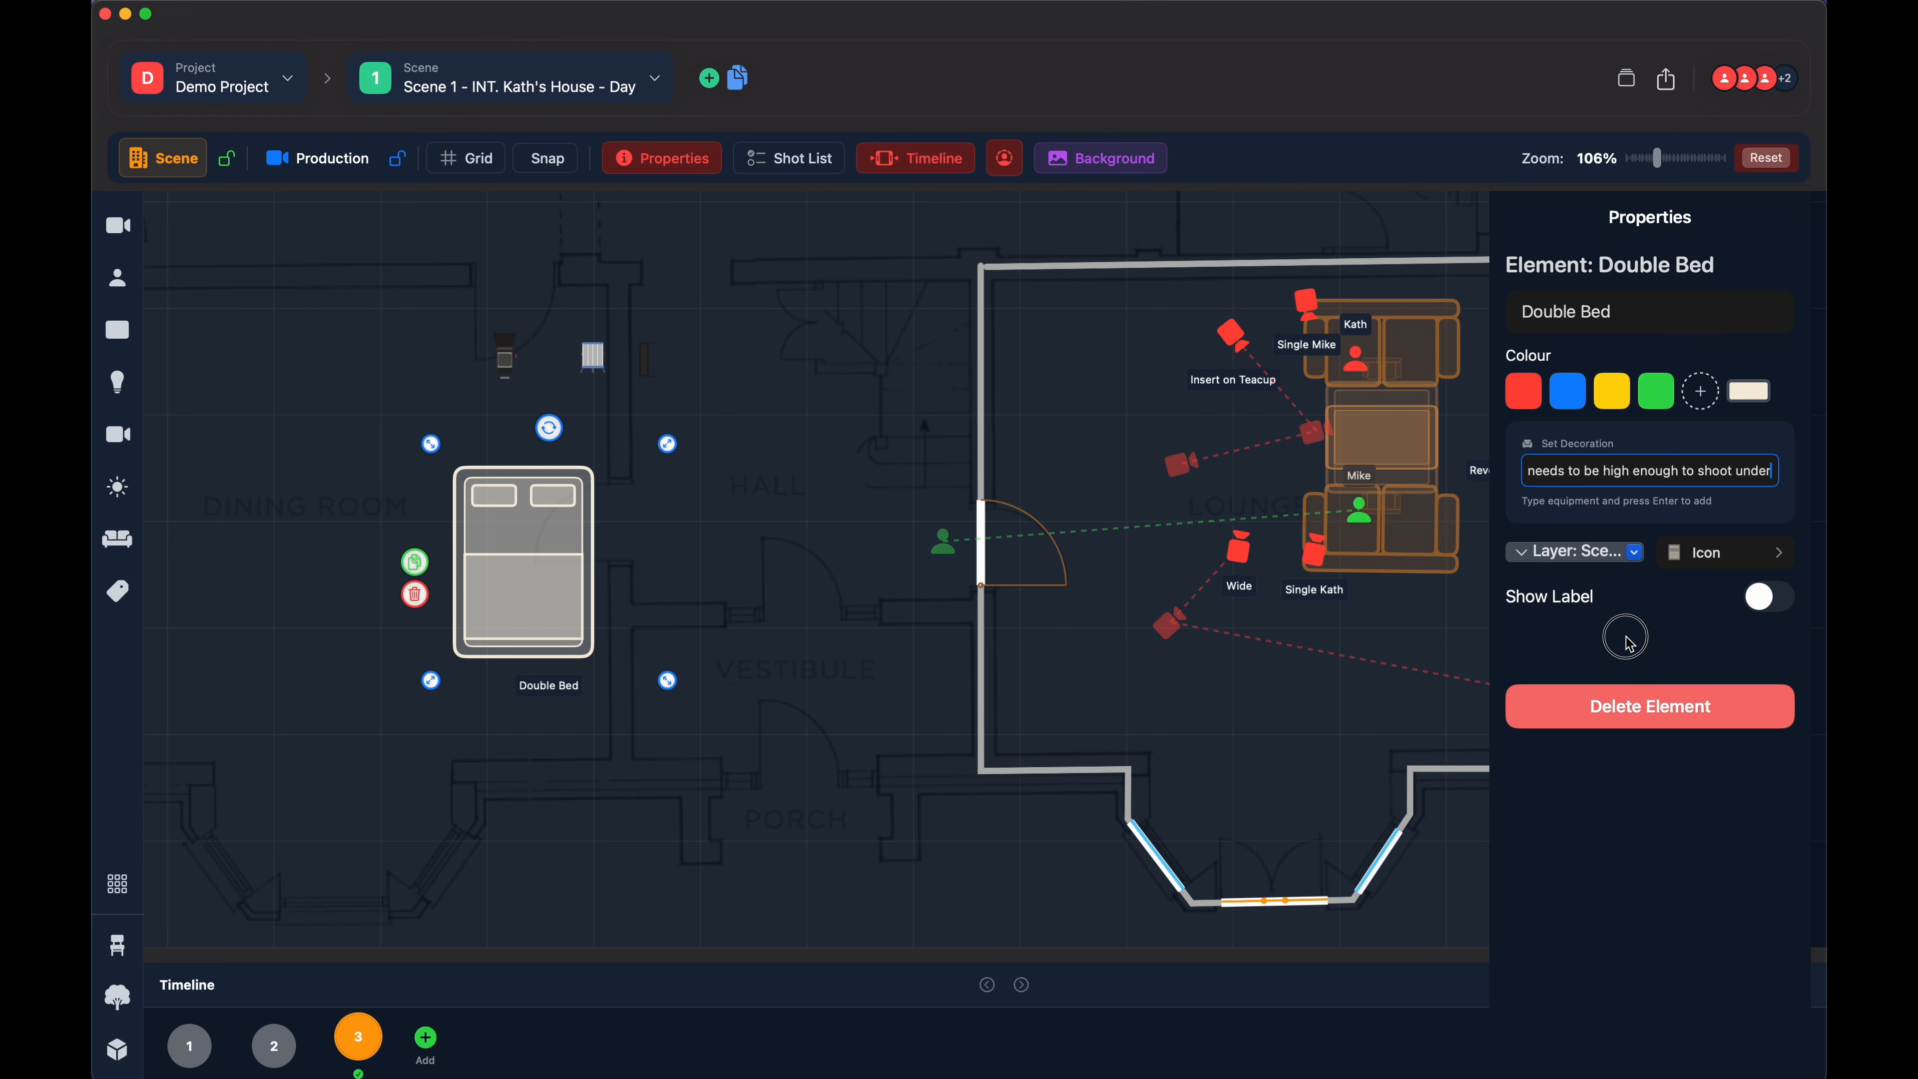
mouse_move(535, 544)
left_mouse_down()
mouse_move(491, 549)
mouse_move(506, 560)
left_mouse_up()
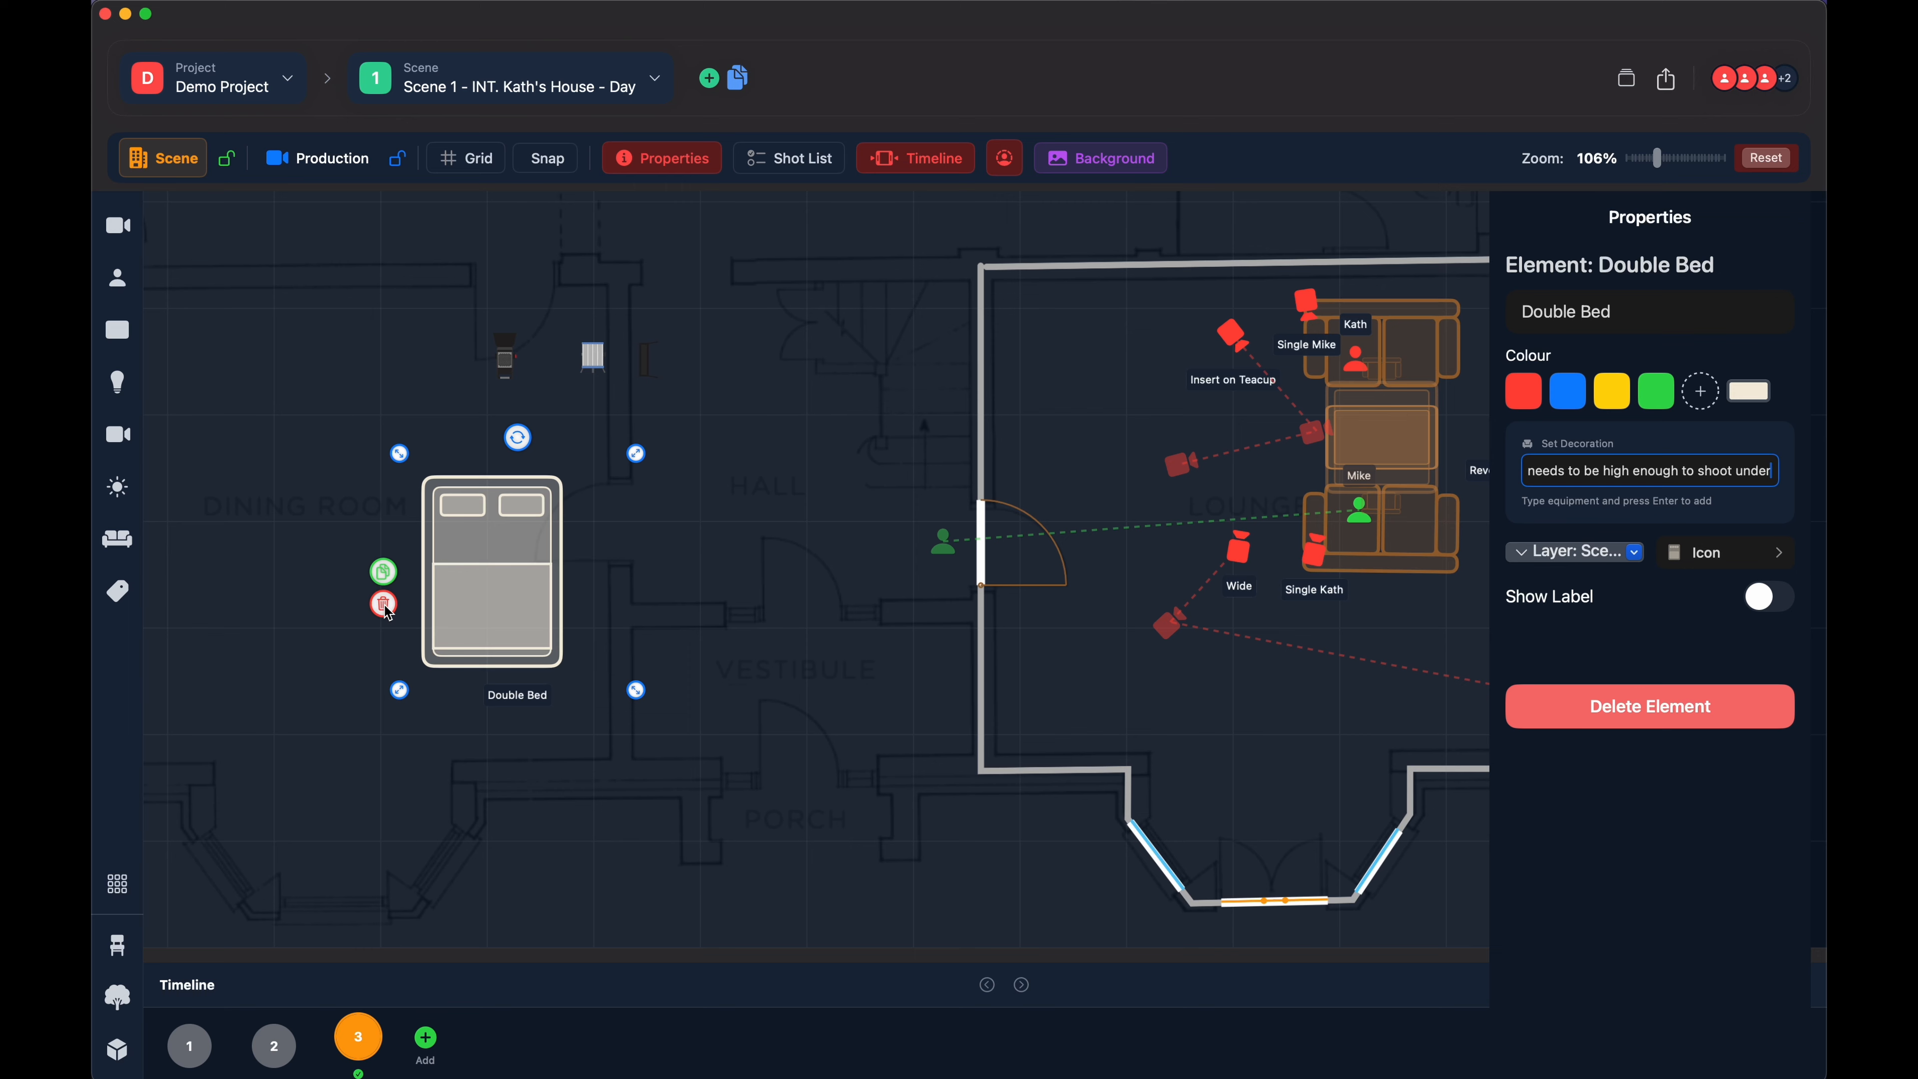
- Delete the double bed and place a text label reading "anything" at the dining room's right side
left_click(384, 604)
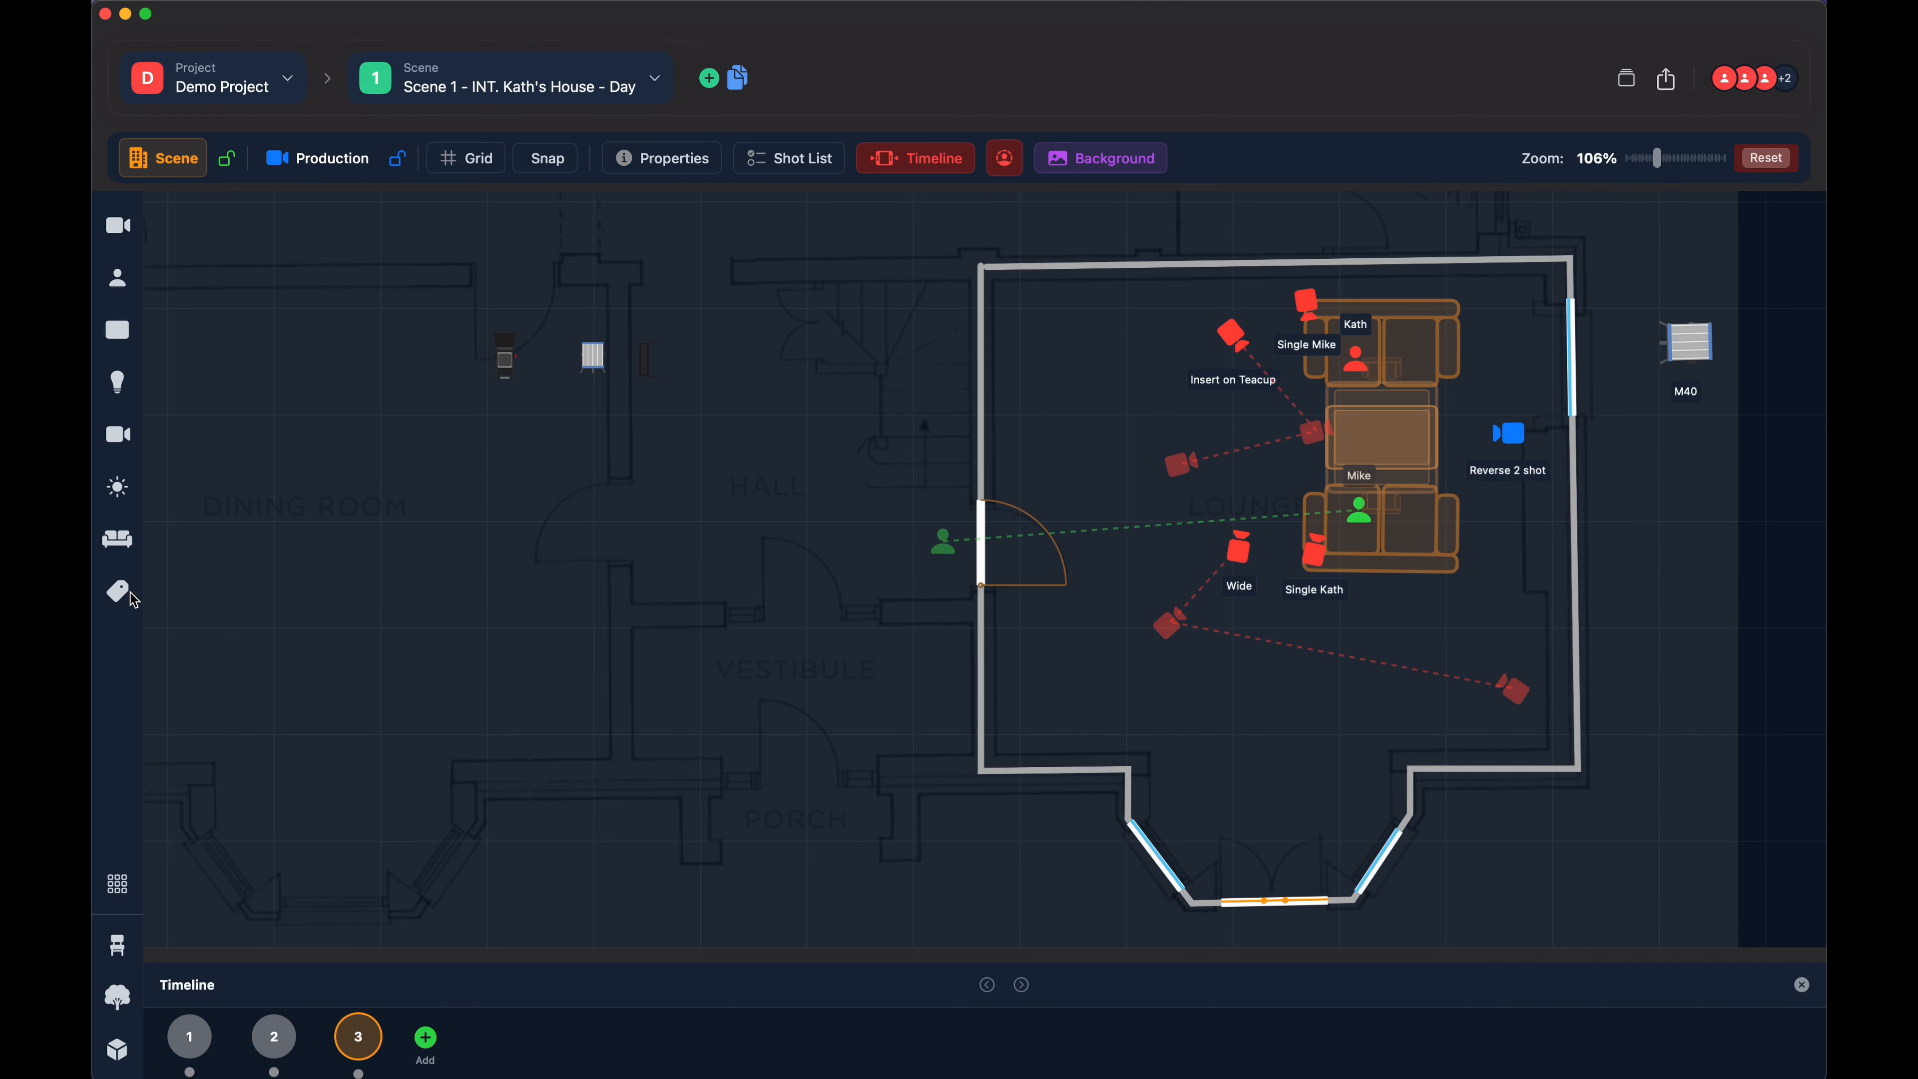
left_click(119, 539)
left_click(122, 541)
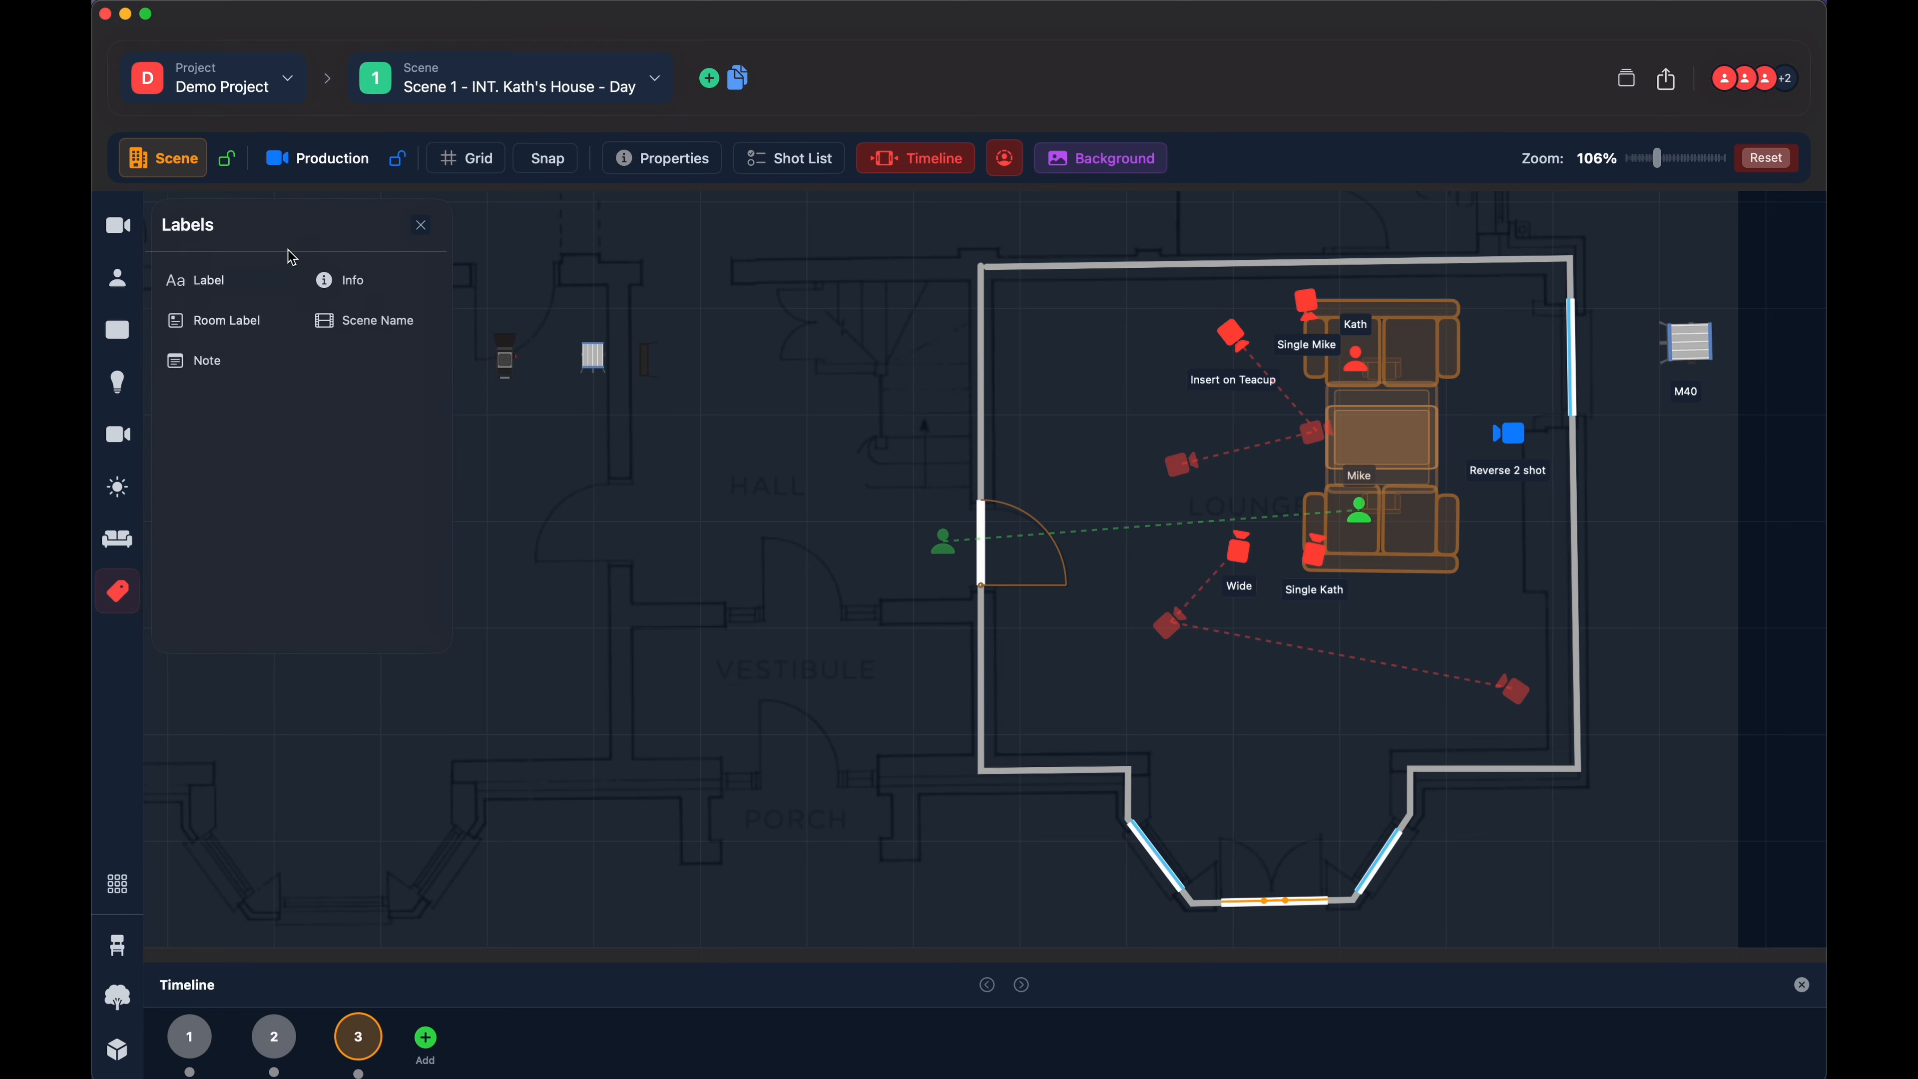
left_click_drag(220, 282, 478, 487)
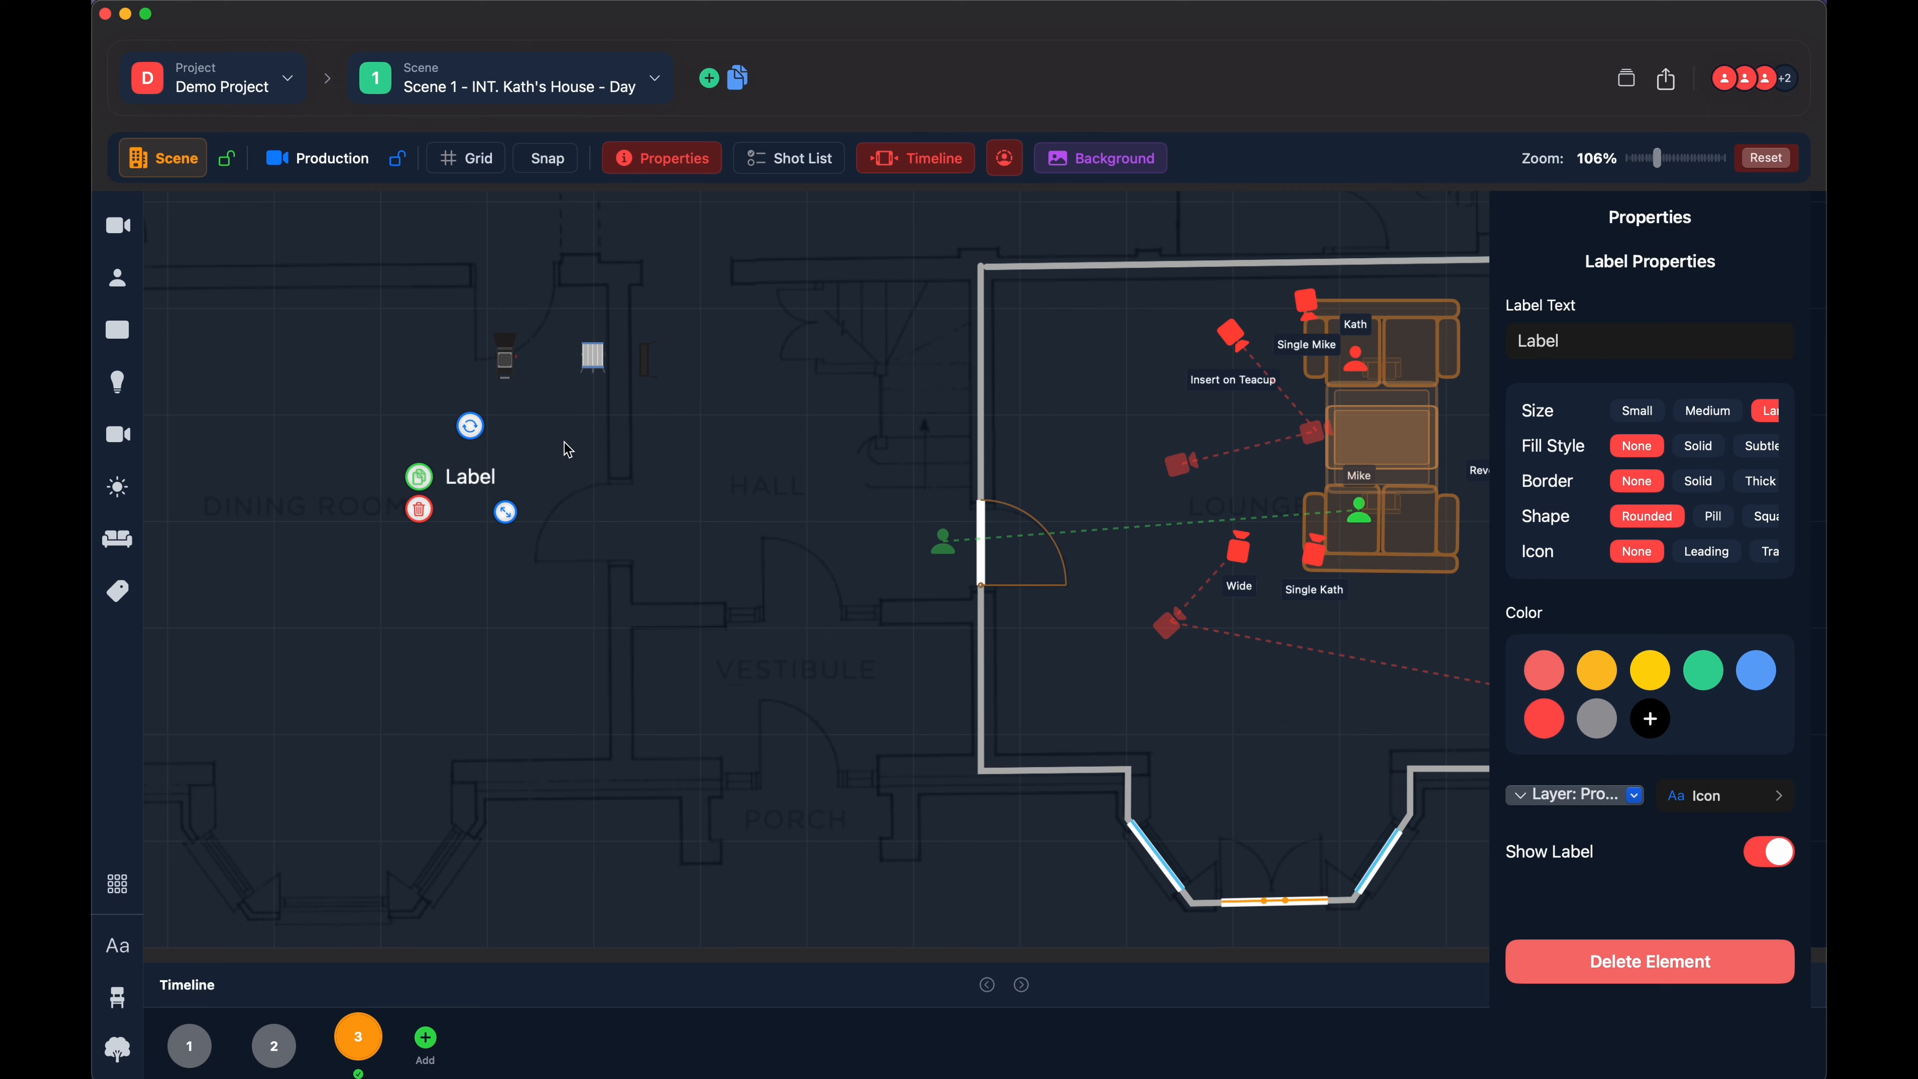
double_click(1610, 341)
type("anything")
left_click(202, 422)
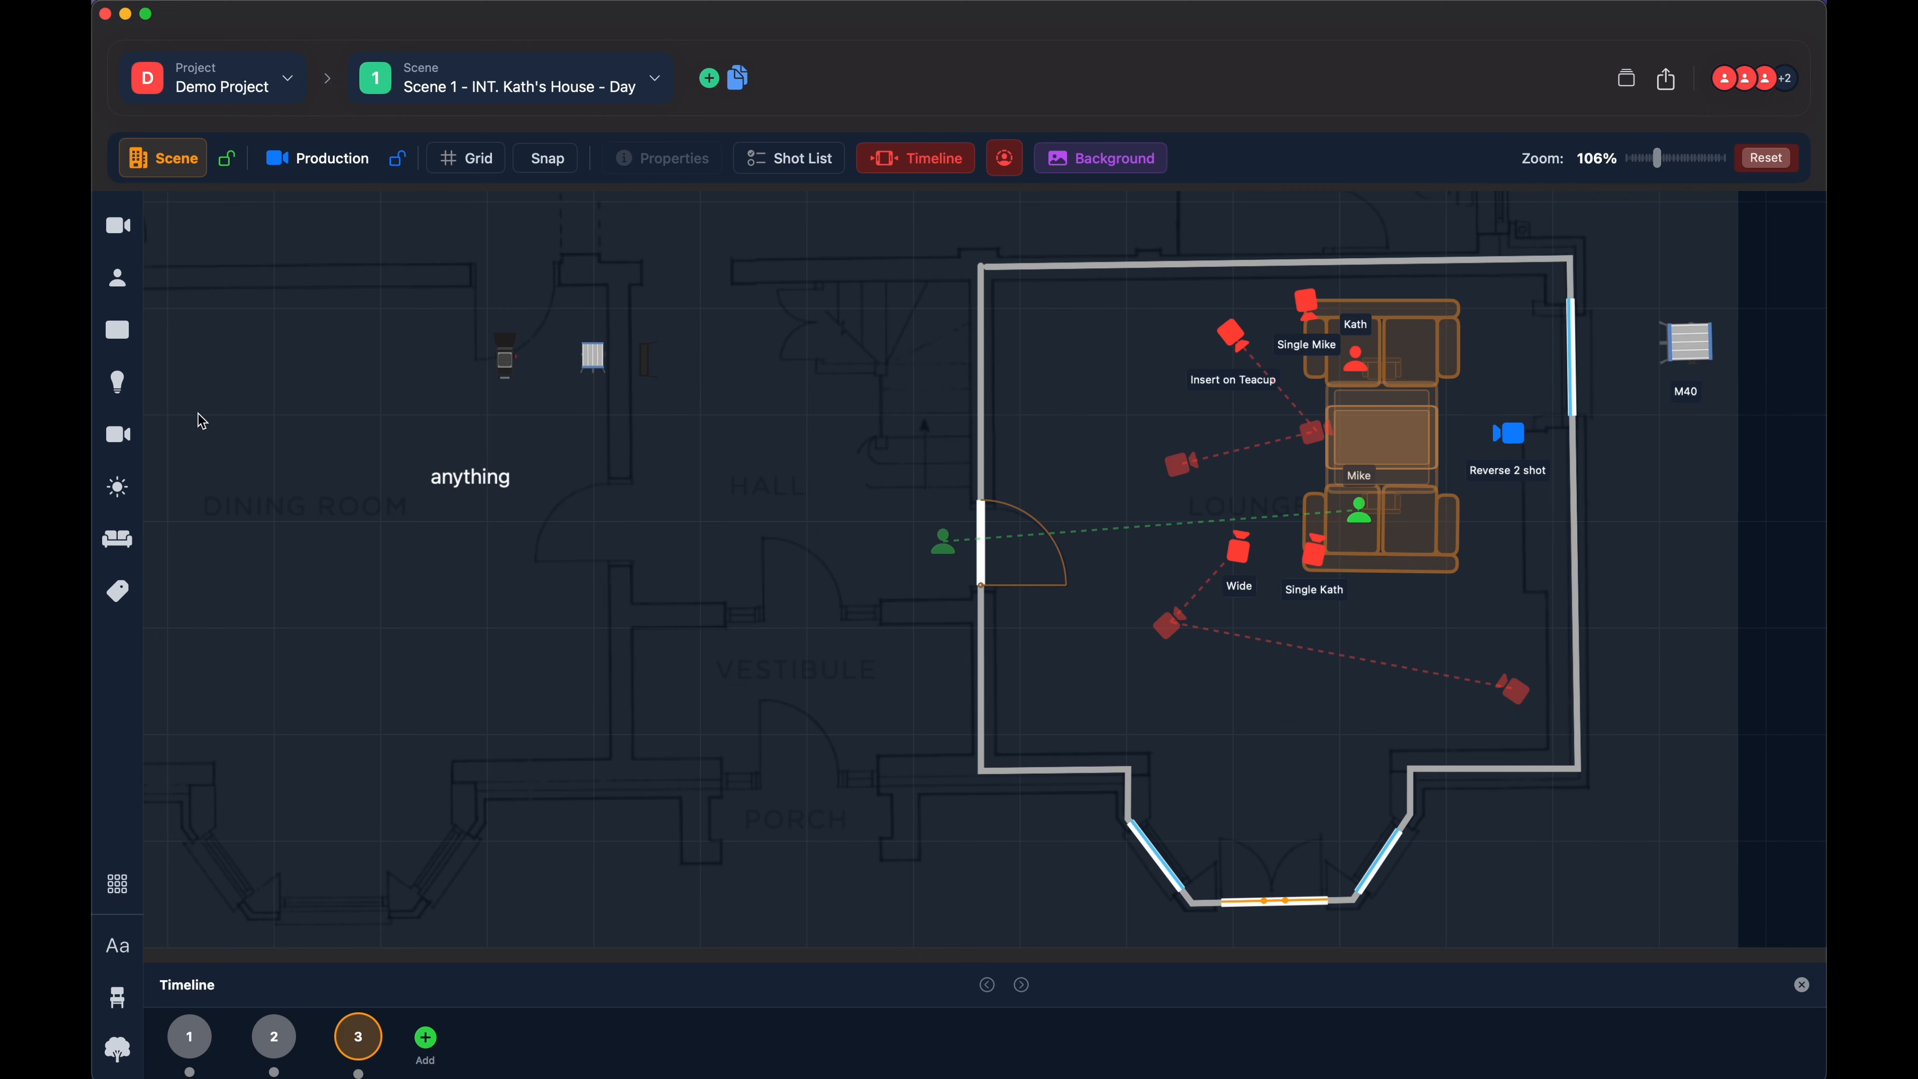
- Place a Room Label below the "anything" label, move it slightly to the right and select it
left_click(117, 591)
left_click(224, 325)
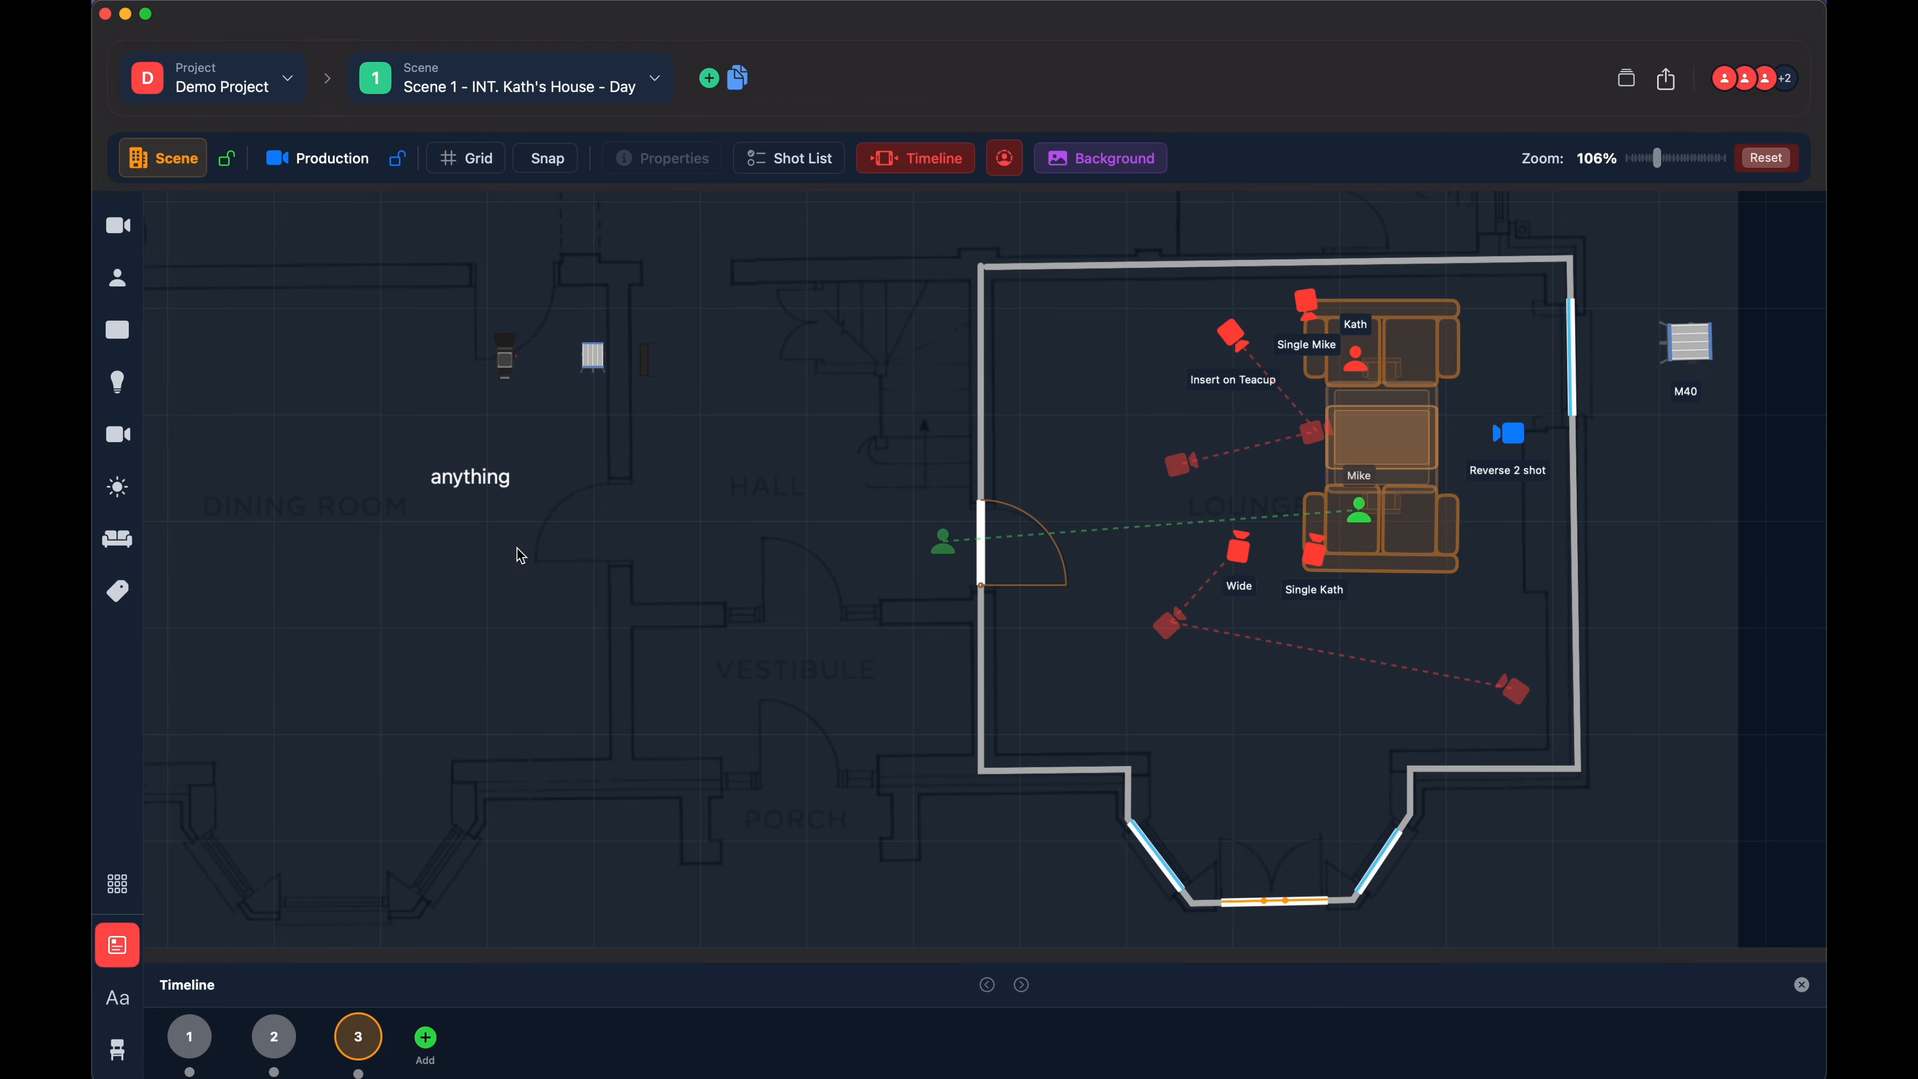
left_click(517, 550)
left_click_drag(519, 553, 544, 554)
left_click(543, 555)
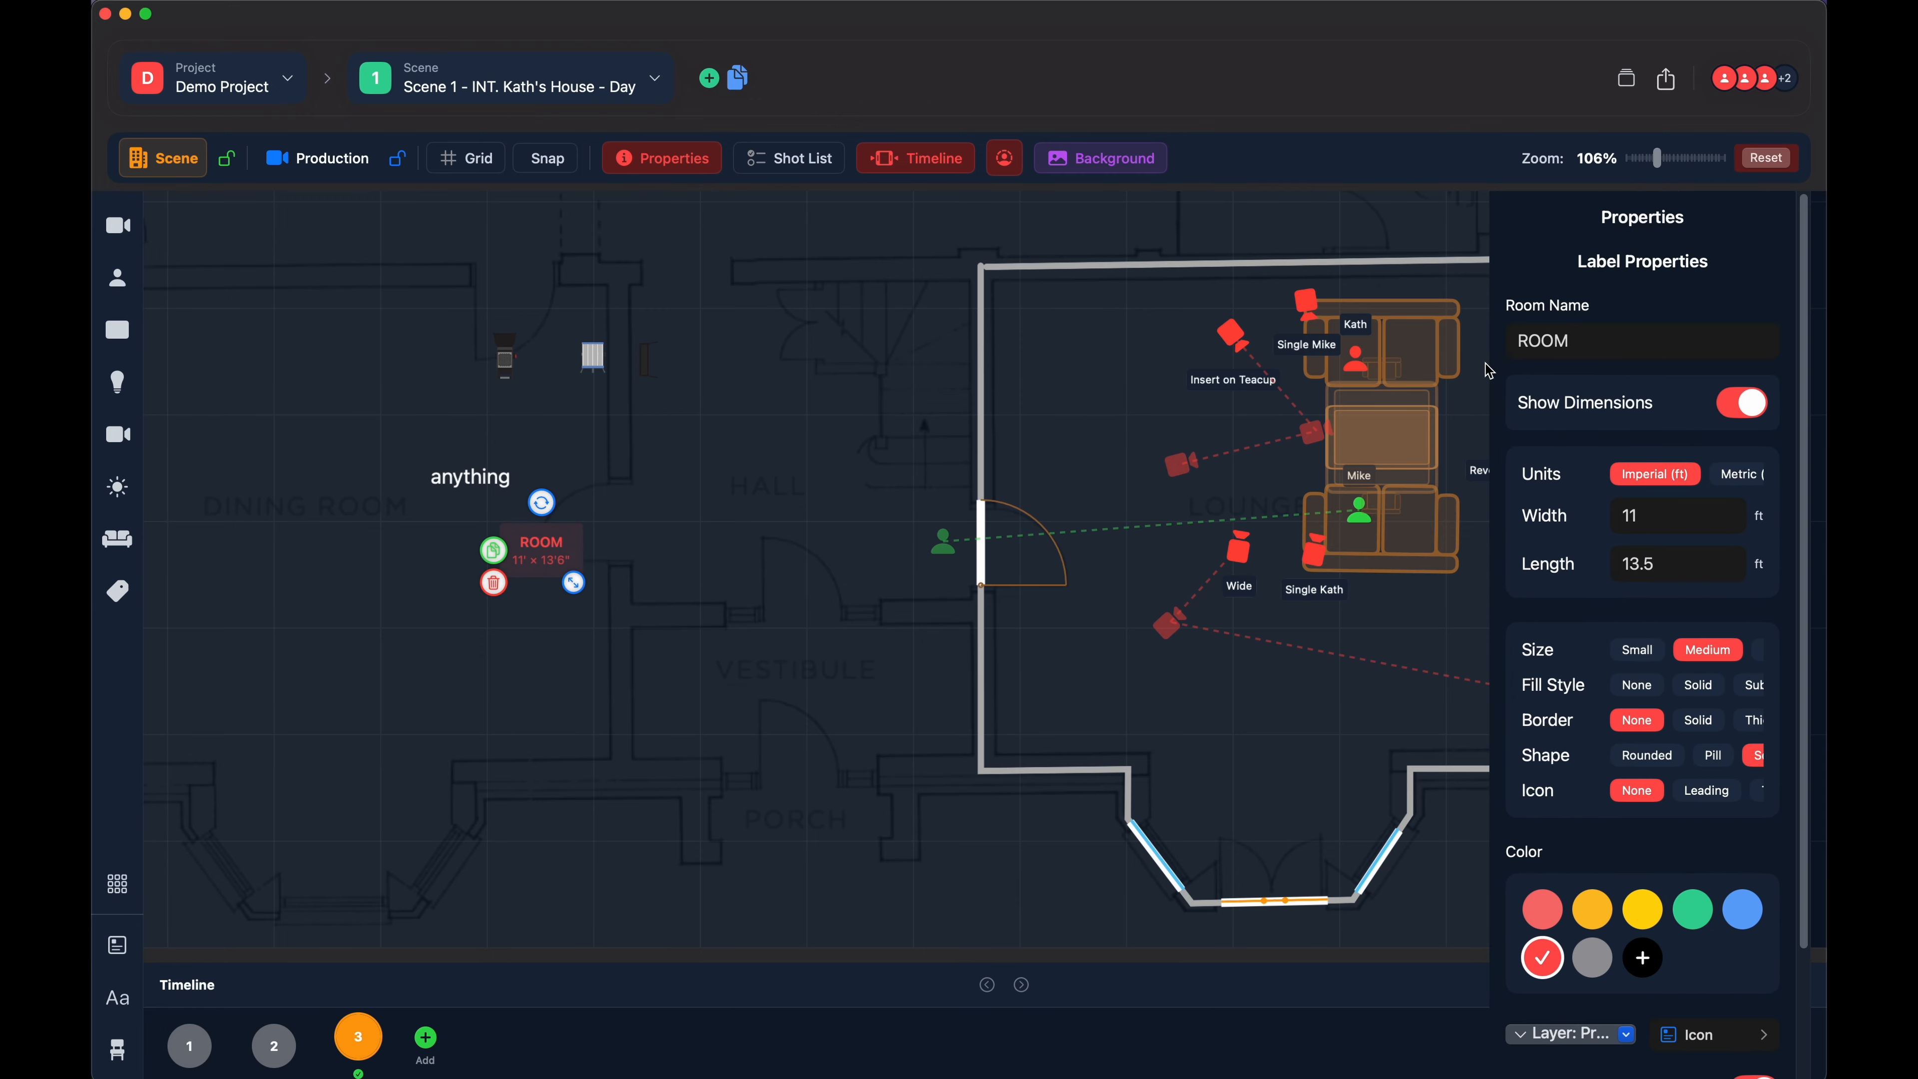
- Set the room label's units to metric and switch its dimensions display off and back on
double_click(1595, 340)
left_click(1741, 474)
left_click(1743, 404)
left_click(1743, 412)
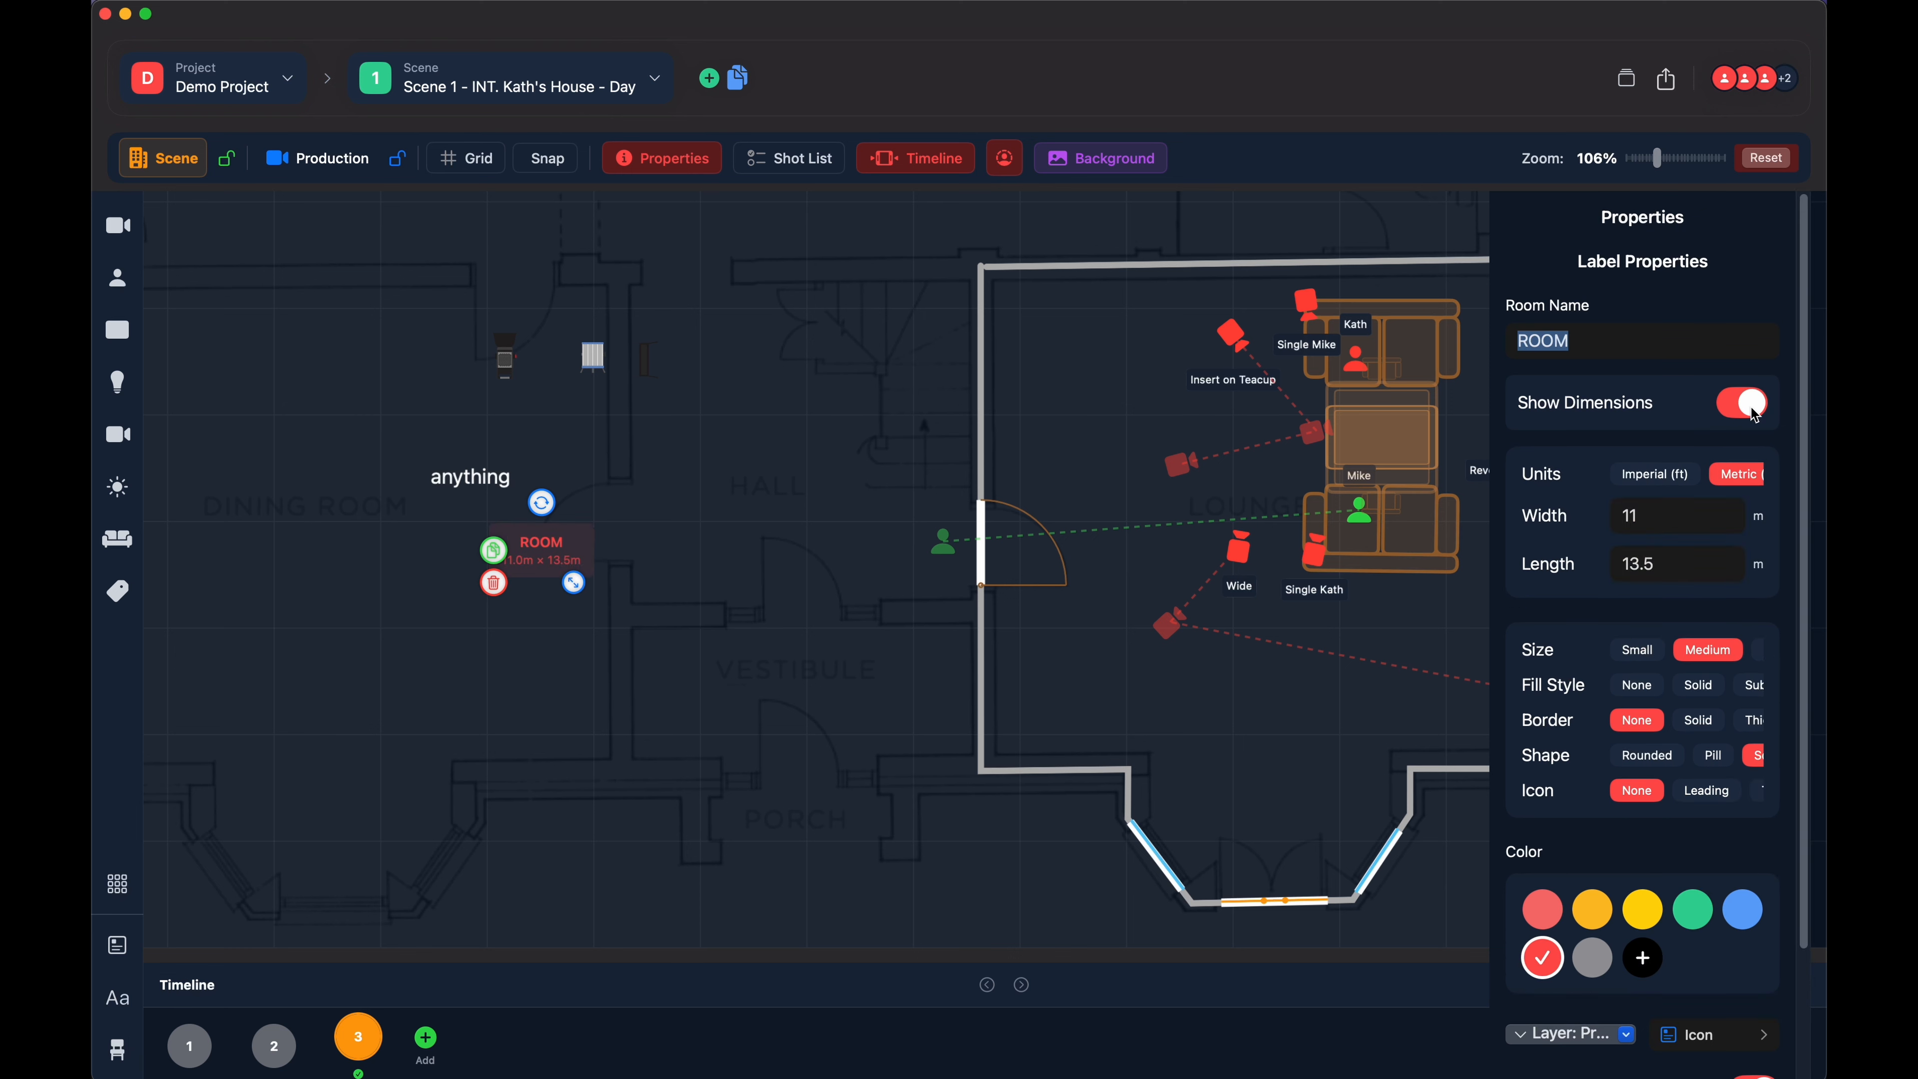
- Style the room label with medium size, no fill, a solid border, a rounded shape and a leading icon
left_click(1645, 652)
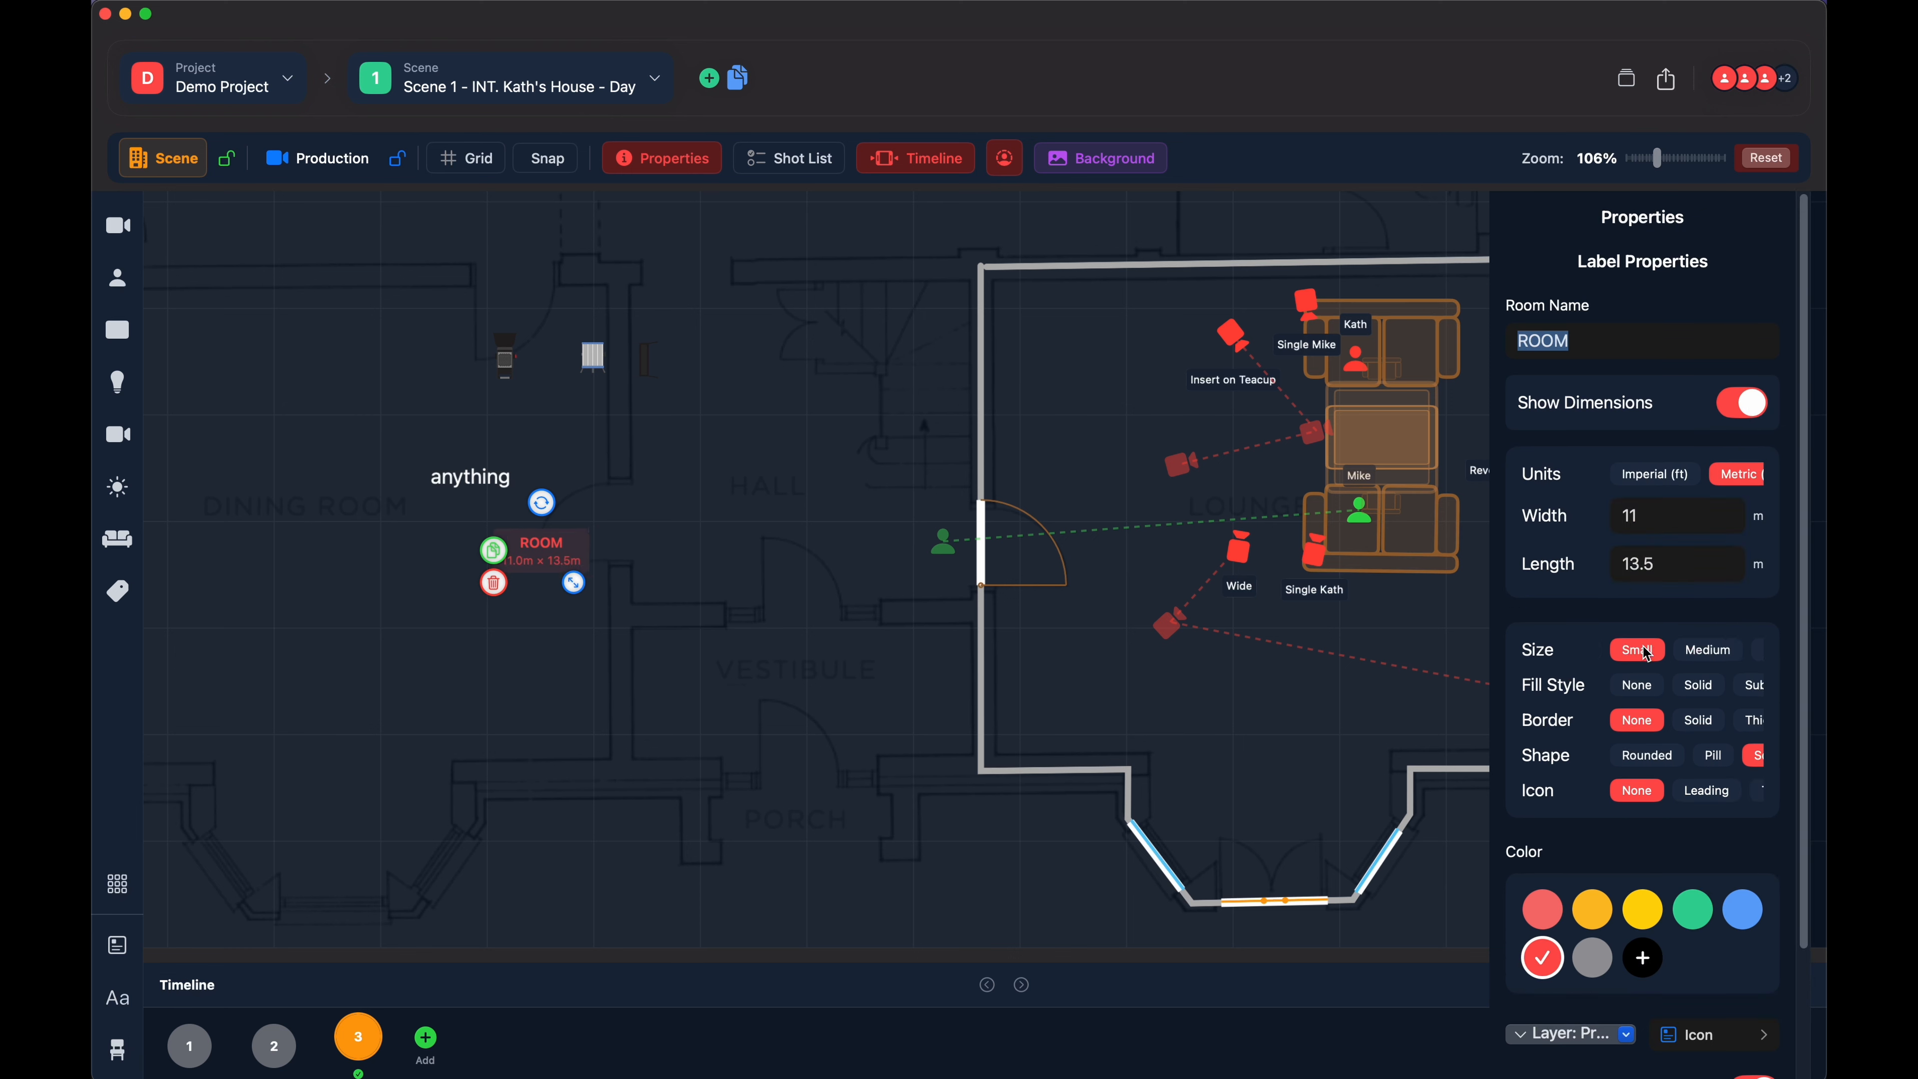
left_click(1691, 656)
left_click(1695, 688)
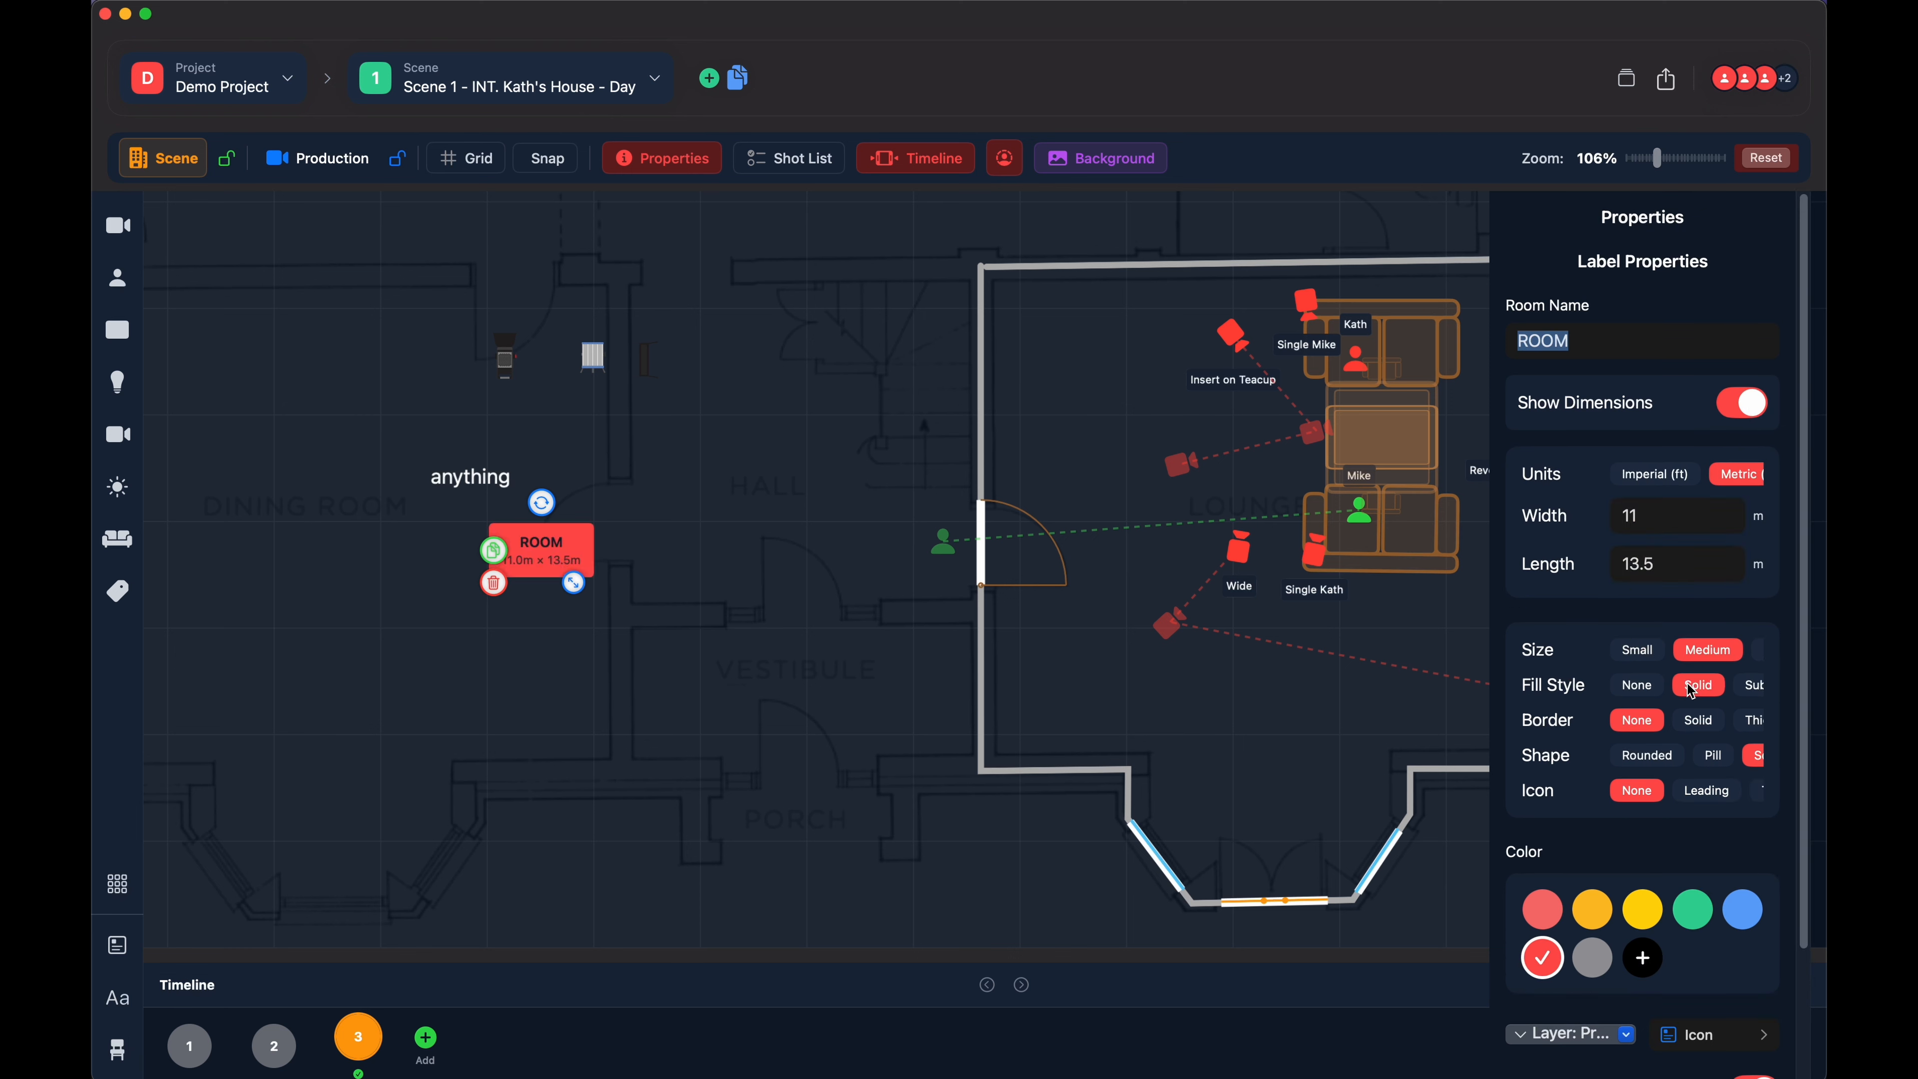
left_click(1650, 689)
left_click(1698, 721)
left_click(1647, 756)
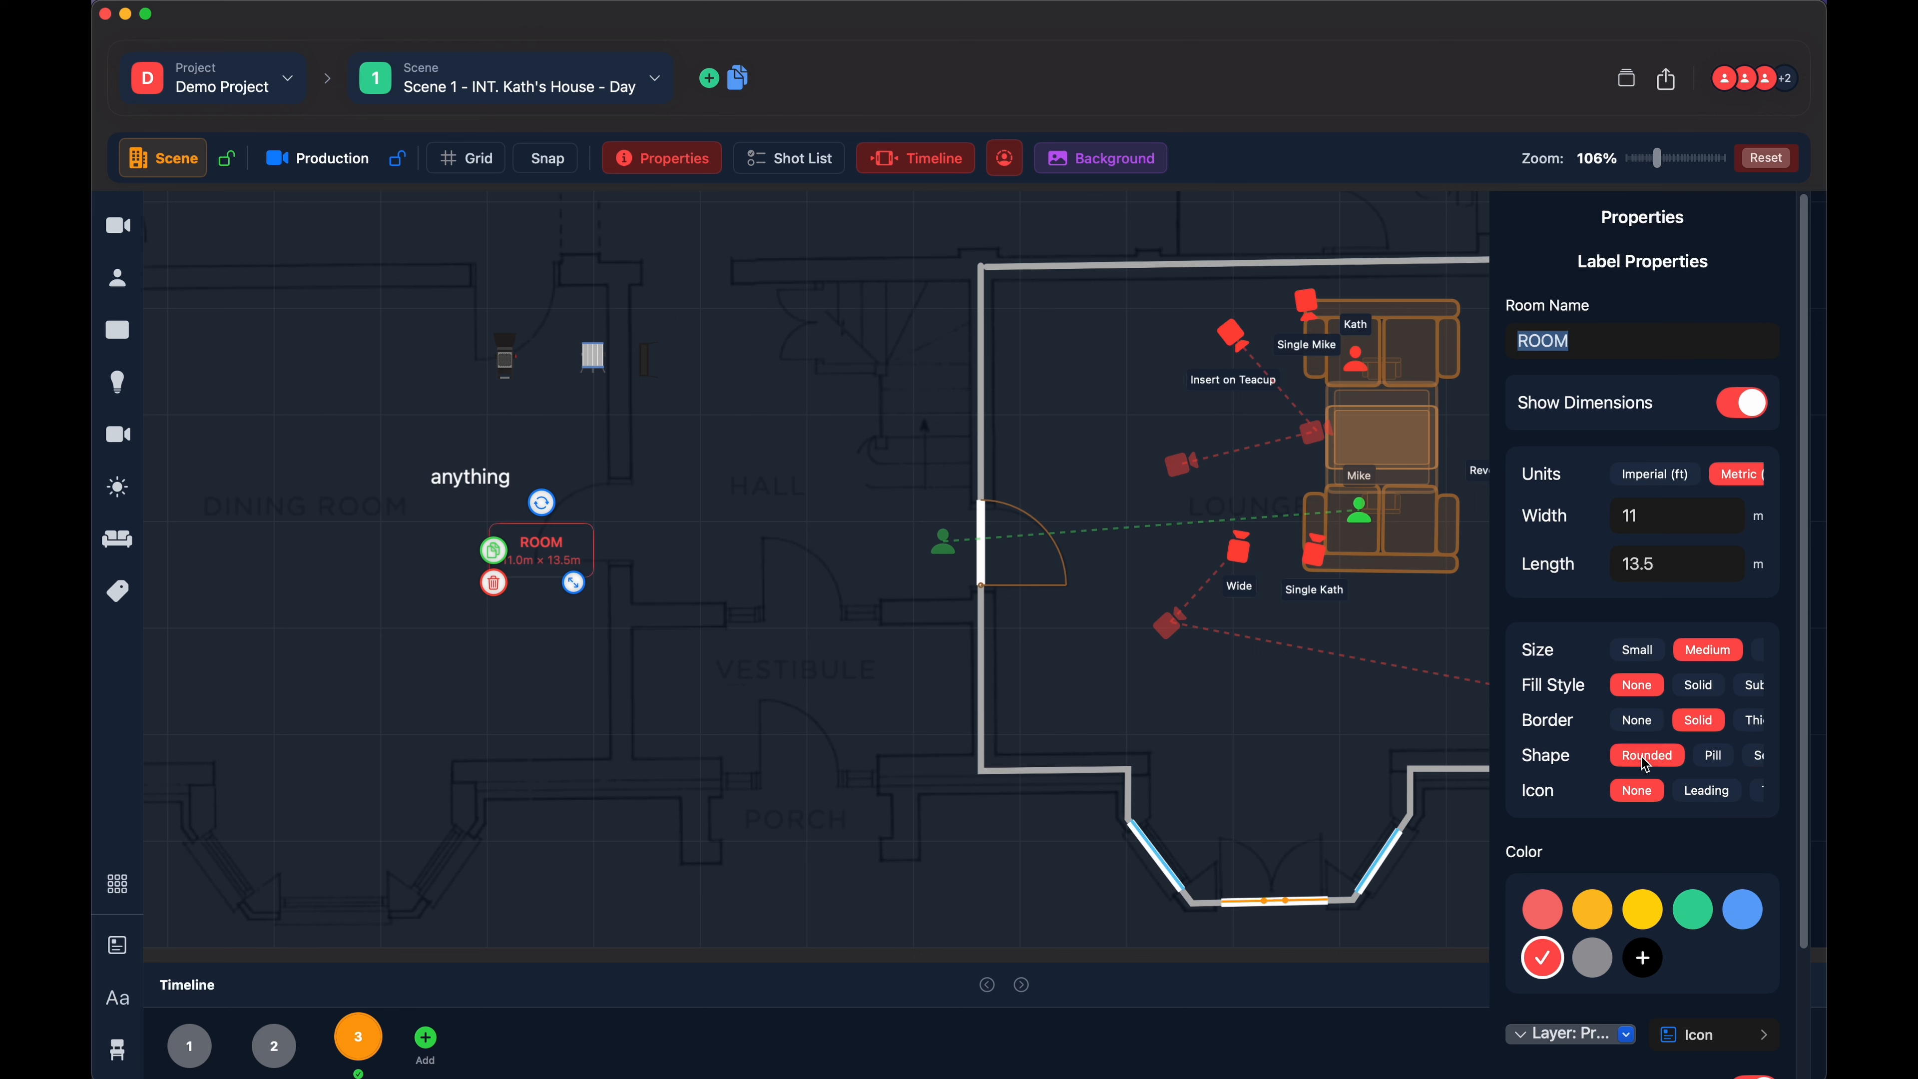
left_click(1706, 791)
- Move the room label up to the hall's left edge and place a duplicate of it below the "anything" label
left_click_drag(541, 555, 692, 472)
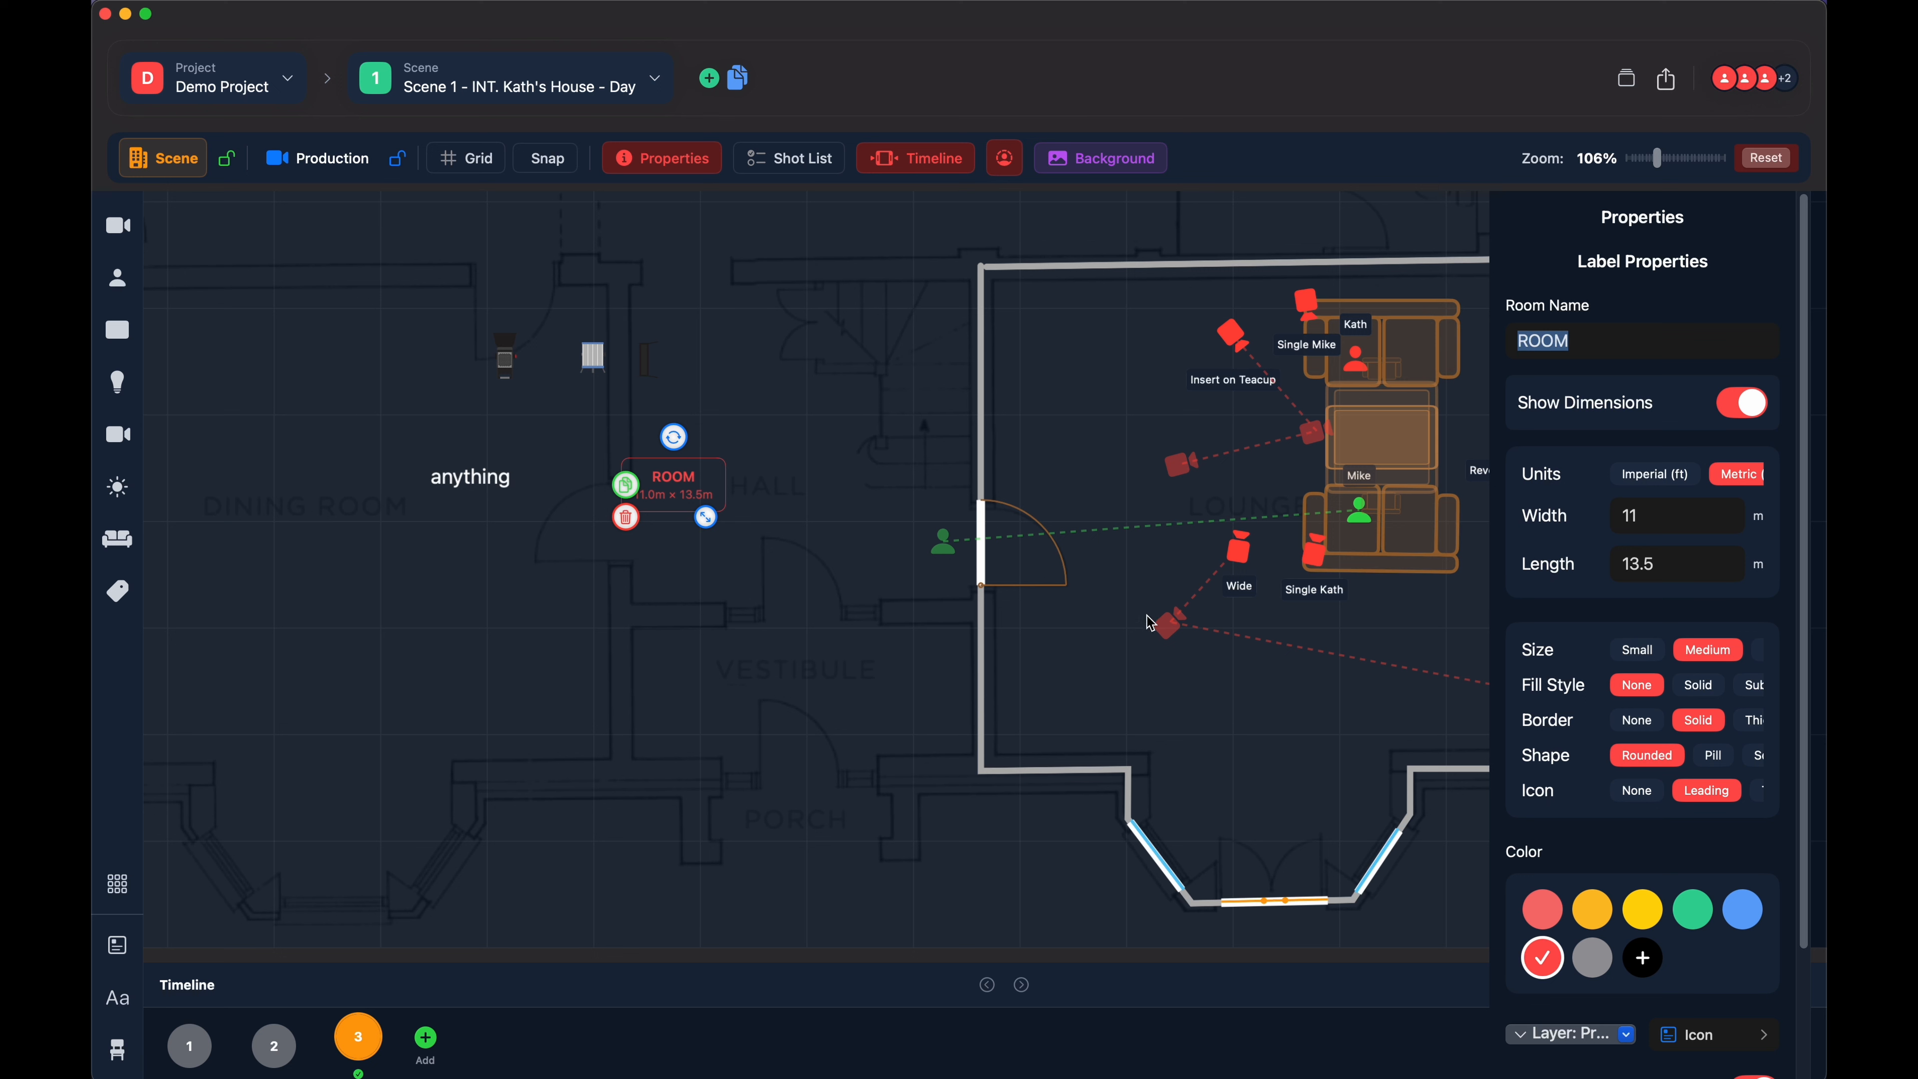
left_click(625, 485)
left_click_drag(722, 549, 514, 622)
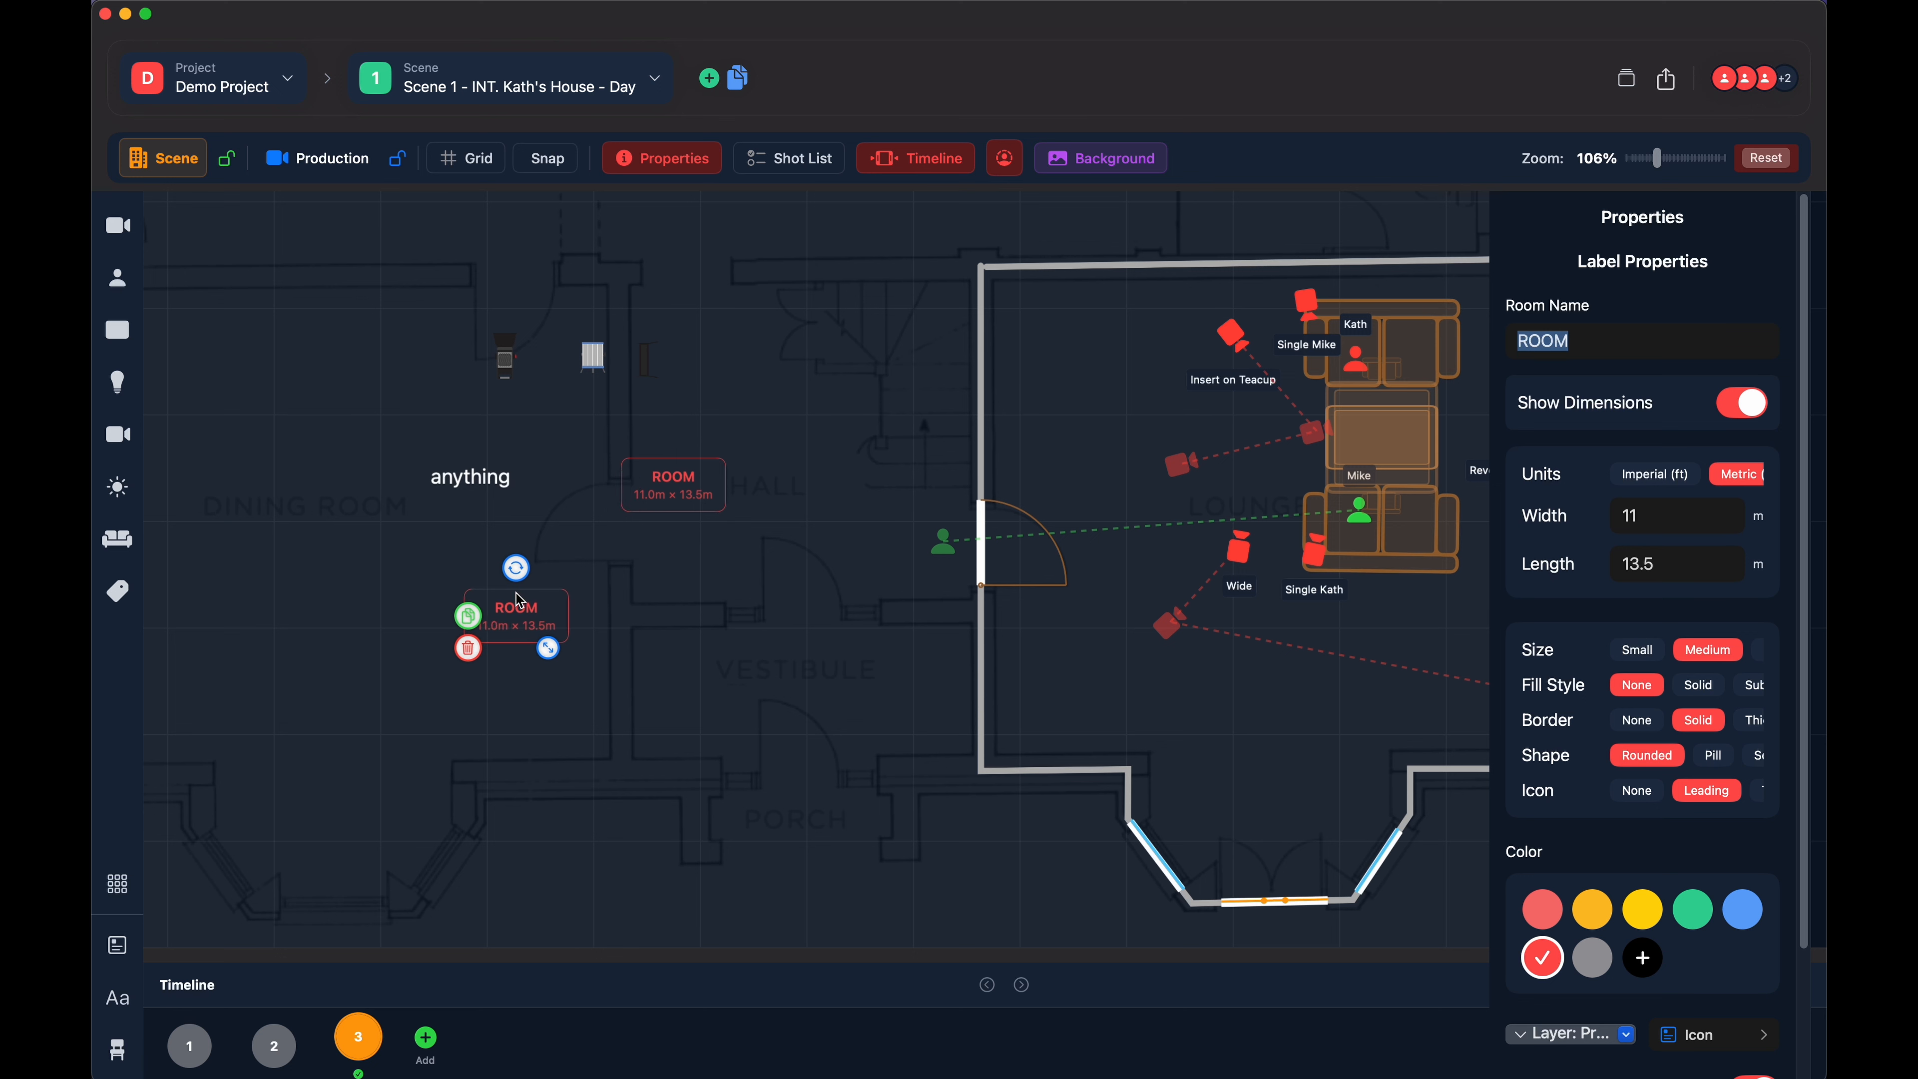
- Delete the duplicated room label and the original one beside the hall
left_click(468, 648)
left_click(672, 478)
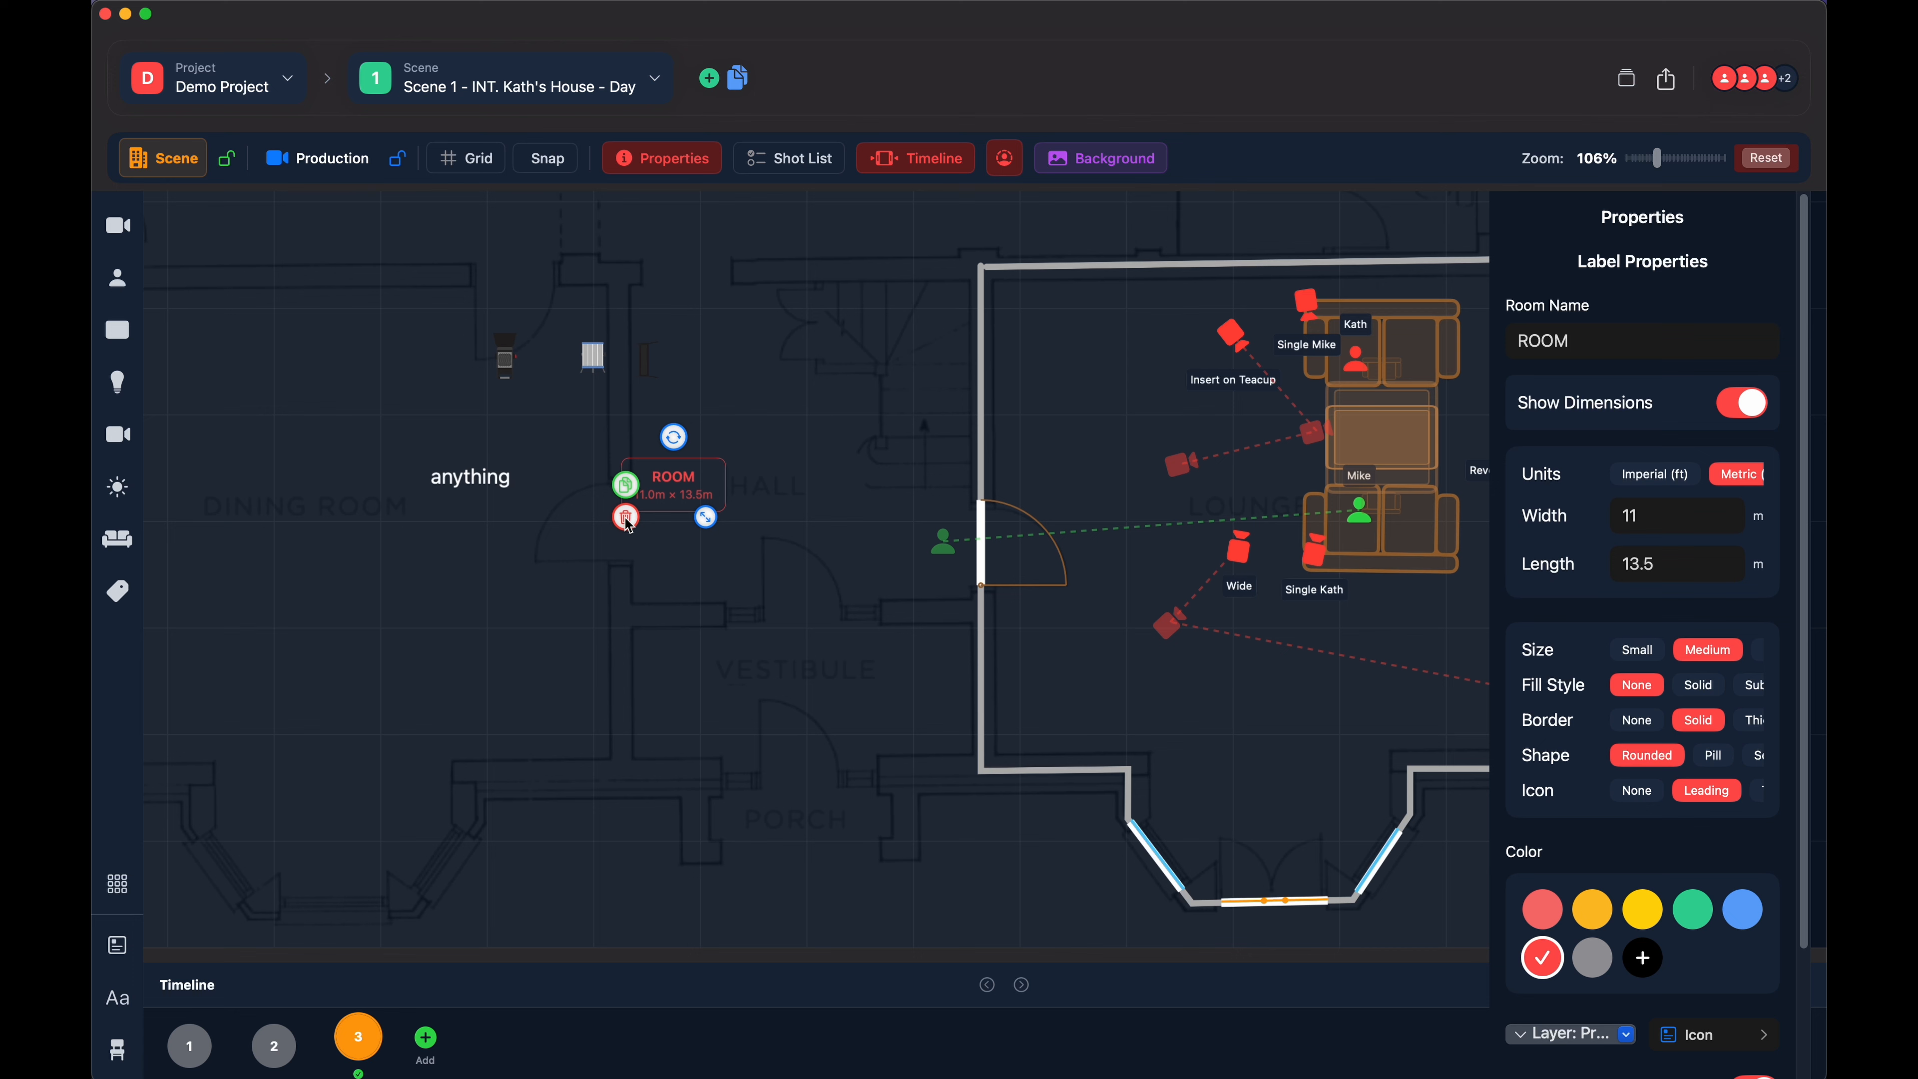
left_click(625, 519)
- Place a Scene Name label below the "anything" label, move it slightly to the right and delete it
left_click(117, 591)
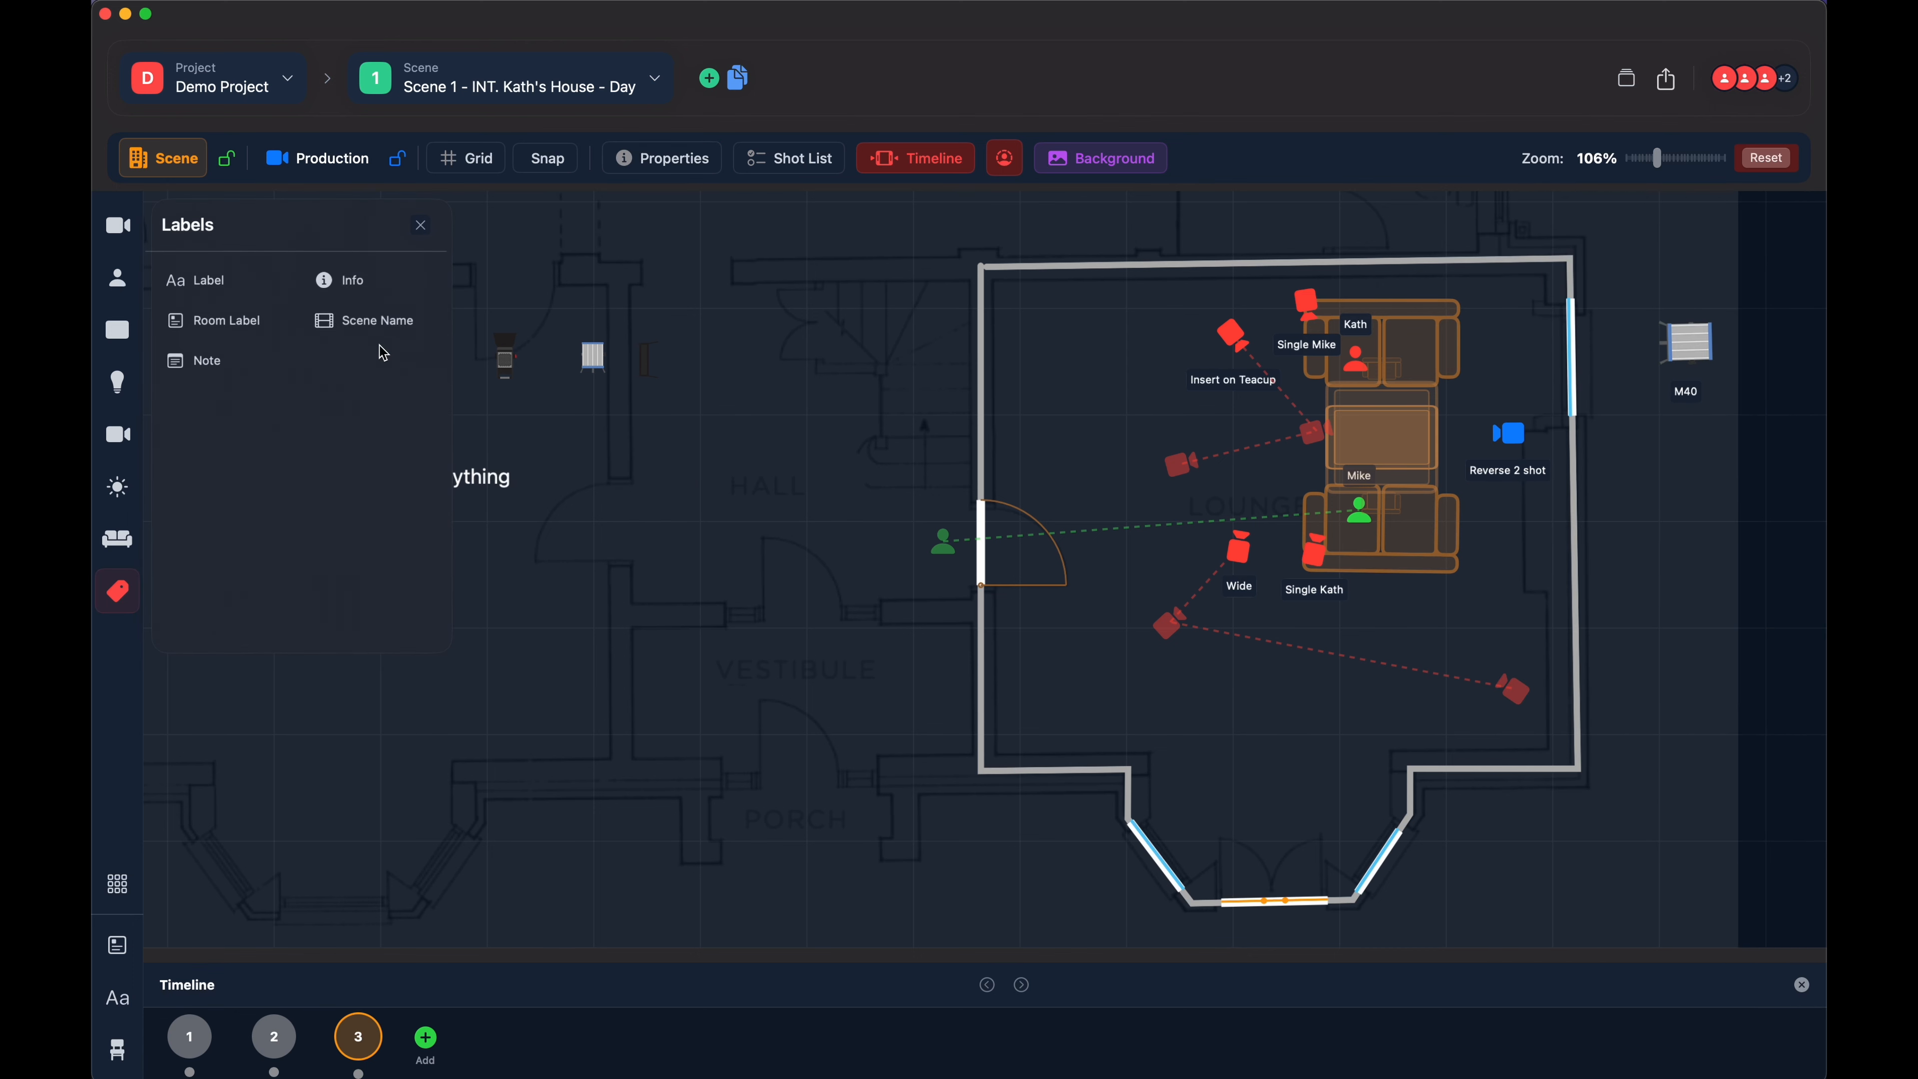
left_click(370, 321)
left_click(536, 615)
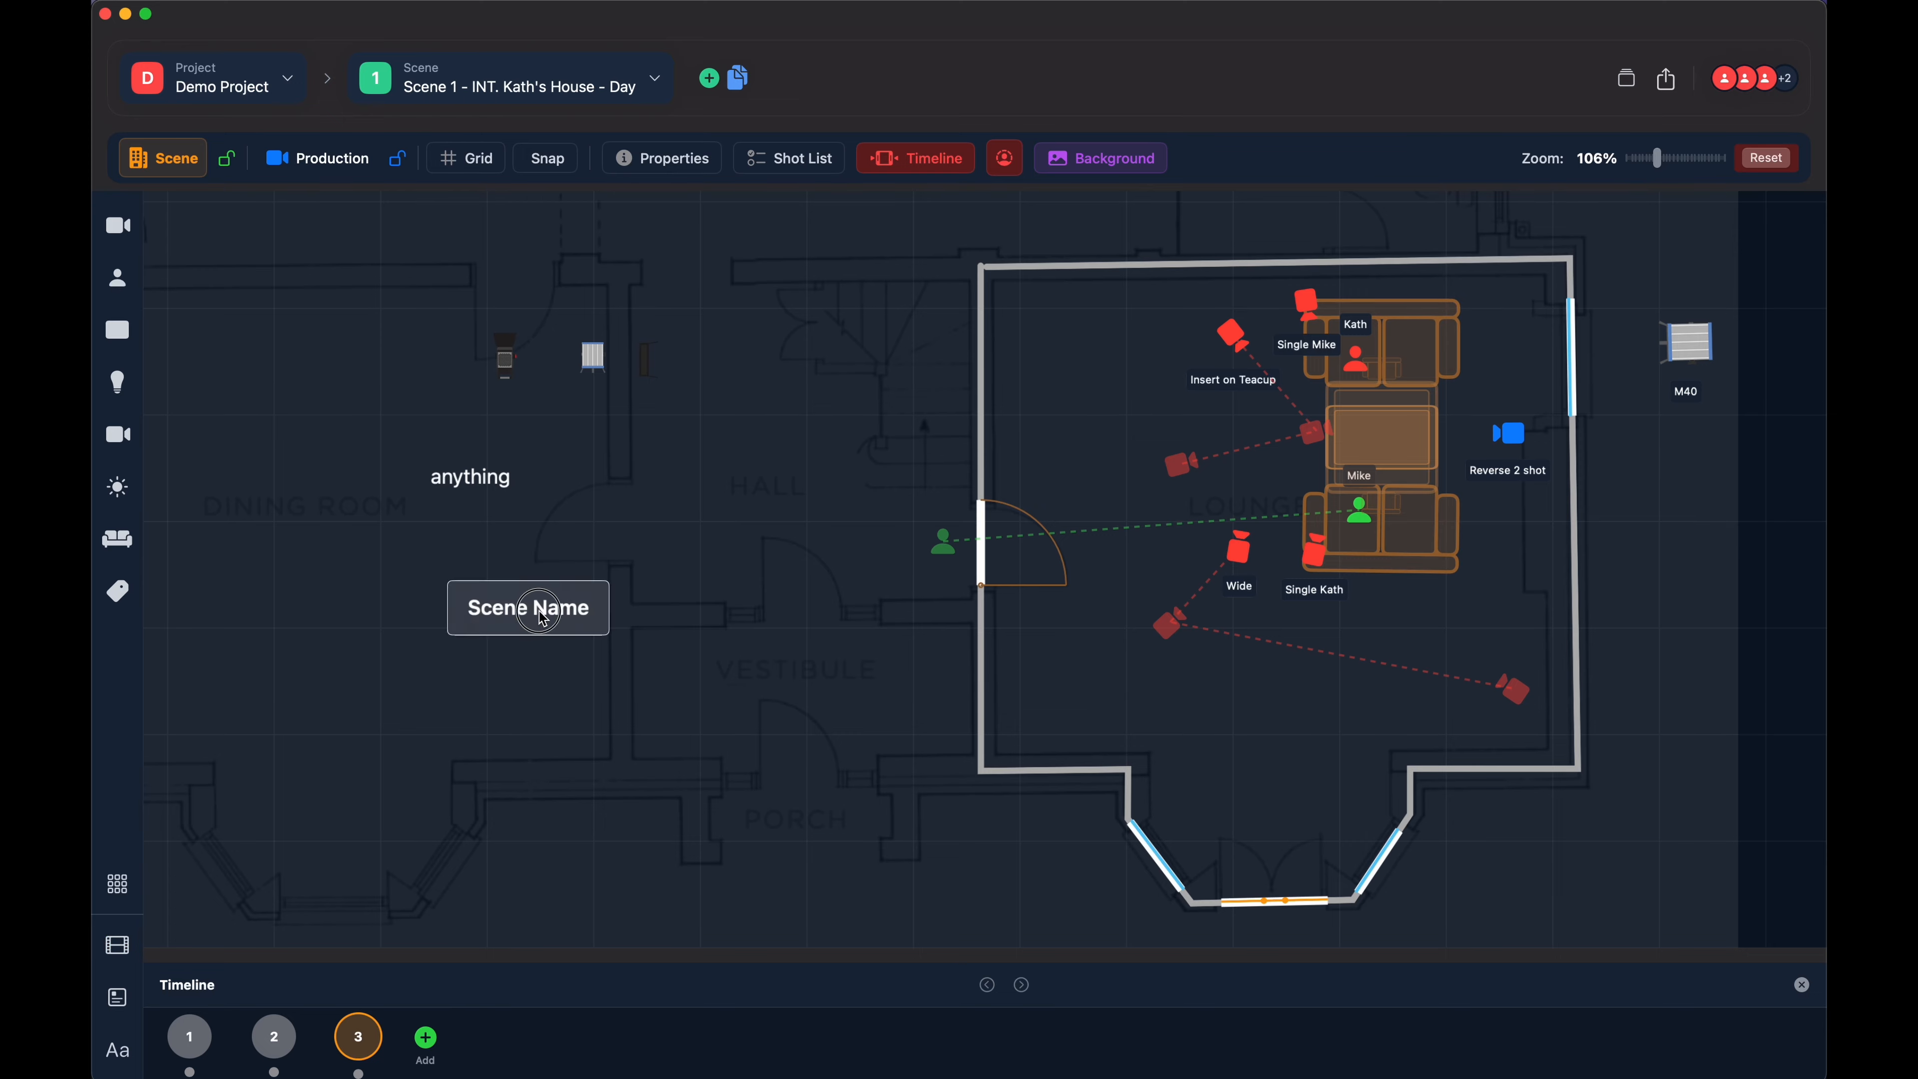
left_click_drag(542, 618, 588, 616)
left_click(516, 649)
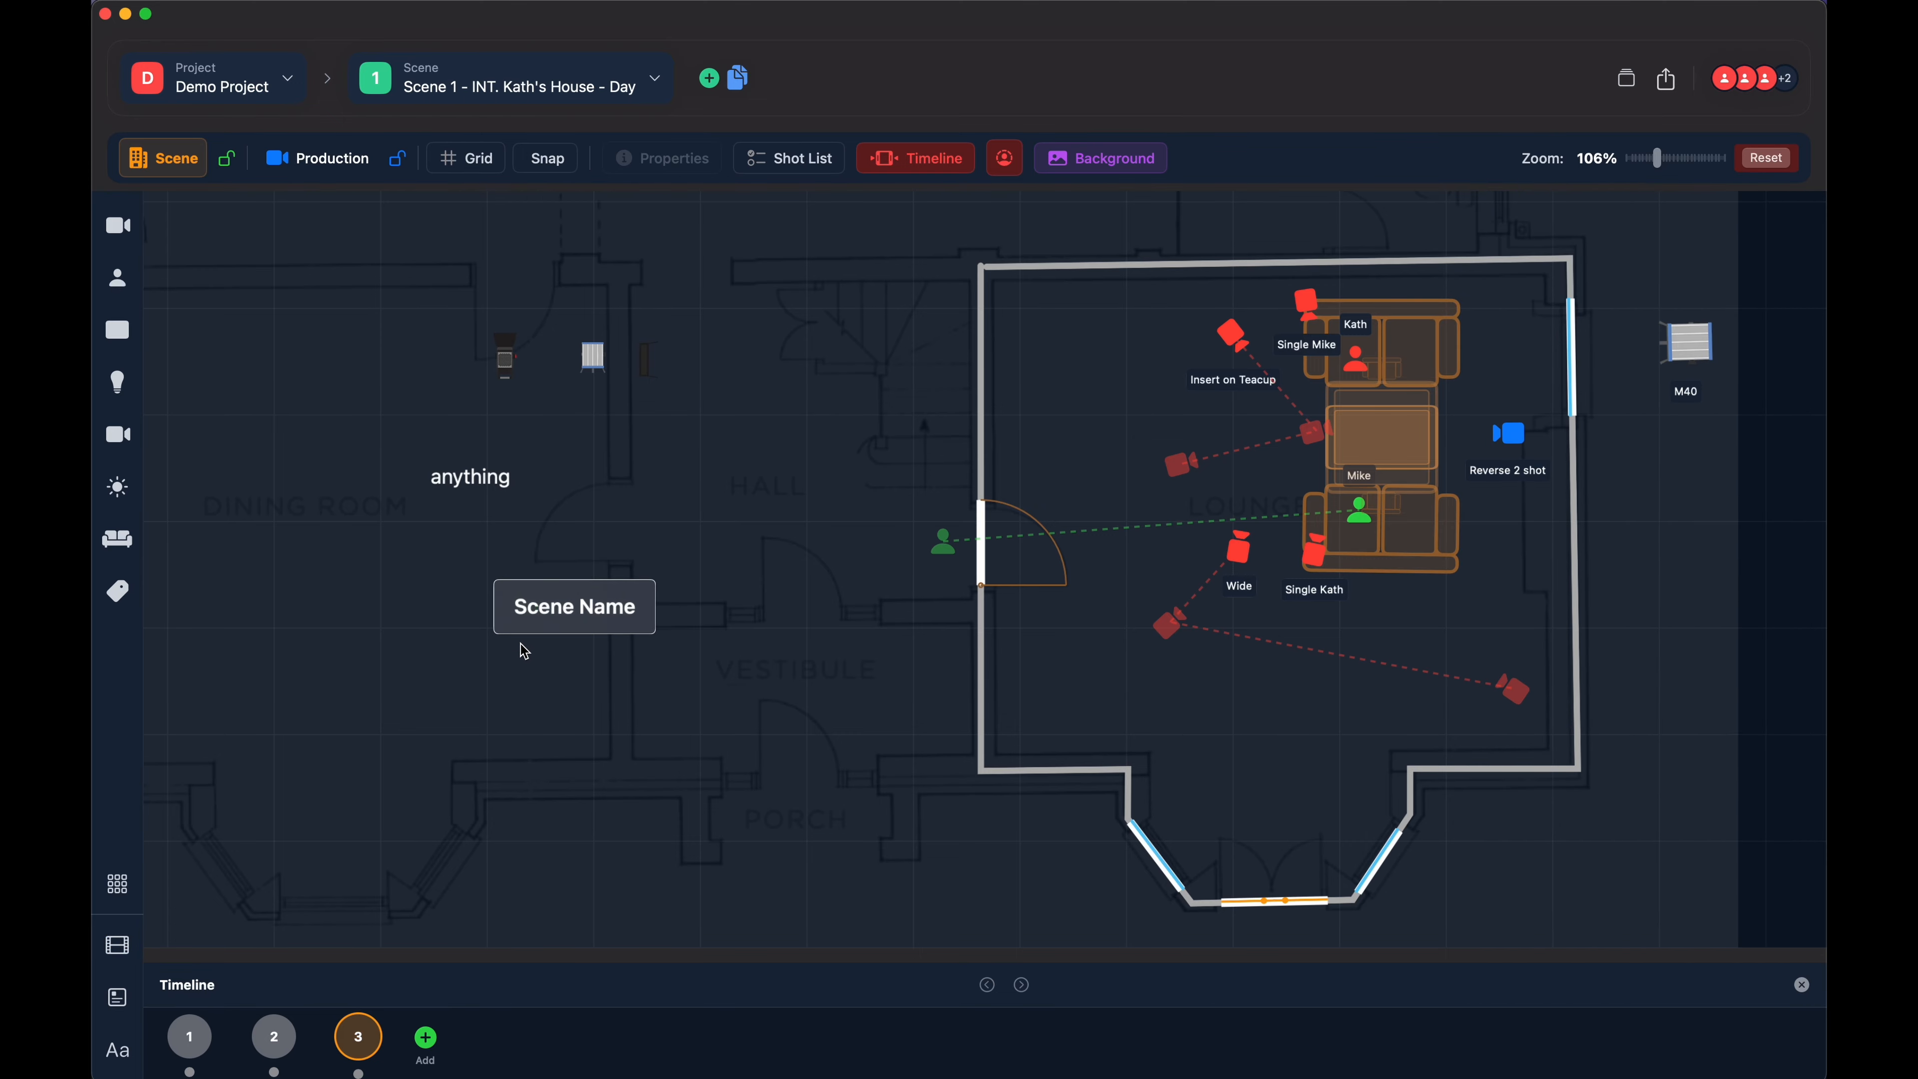
left_click(528, 622)
left_click(523, 639)
- Place an Info label between the dining room and the hall, move it slightly to the right and delete it
left_click(107, 583)
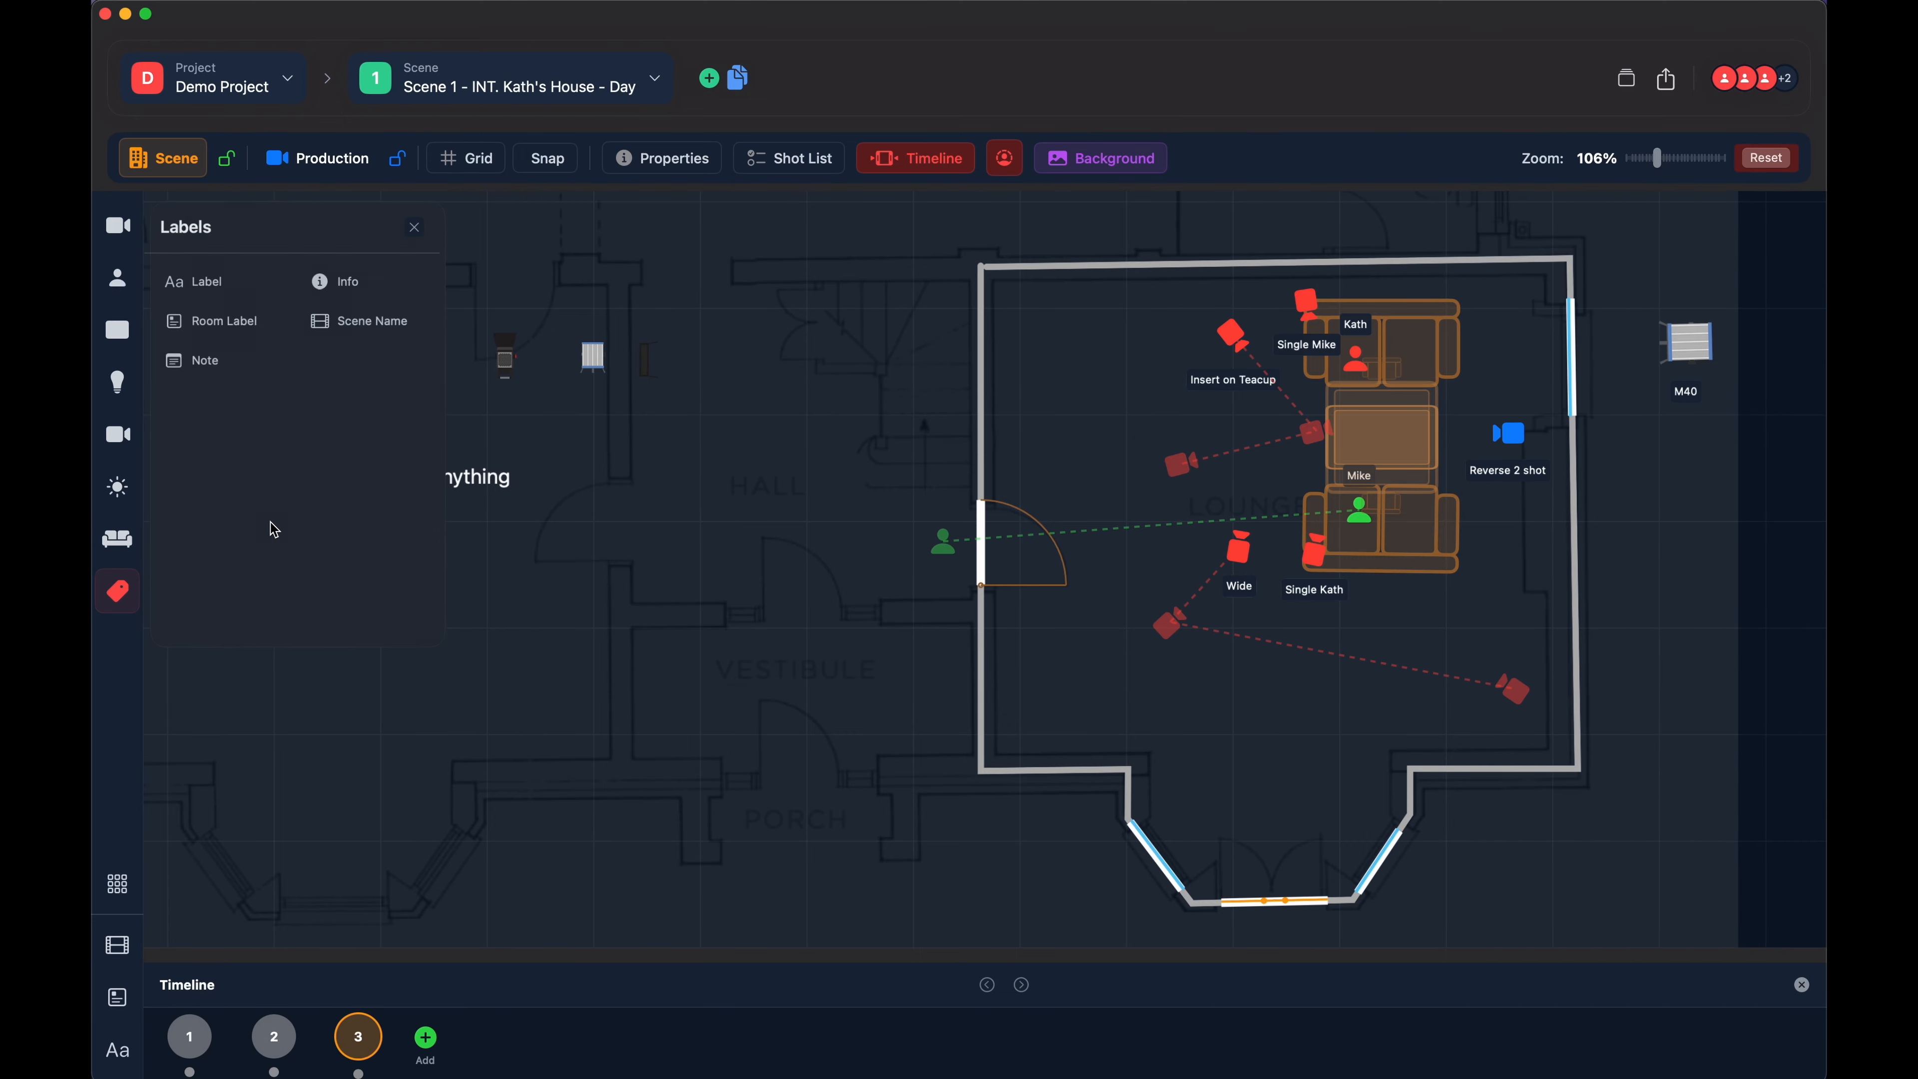
left_click(344, 285)
left_click(637, 446)
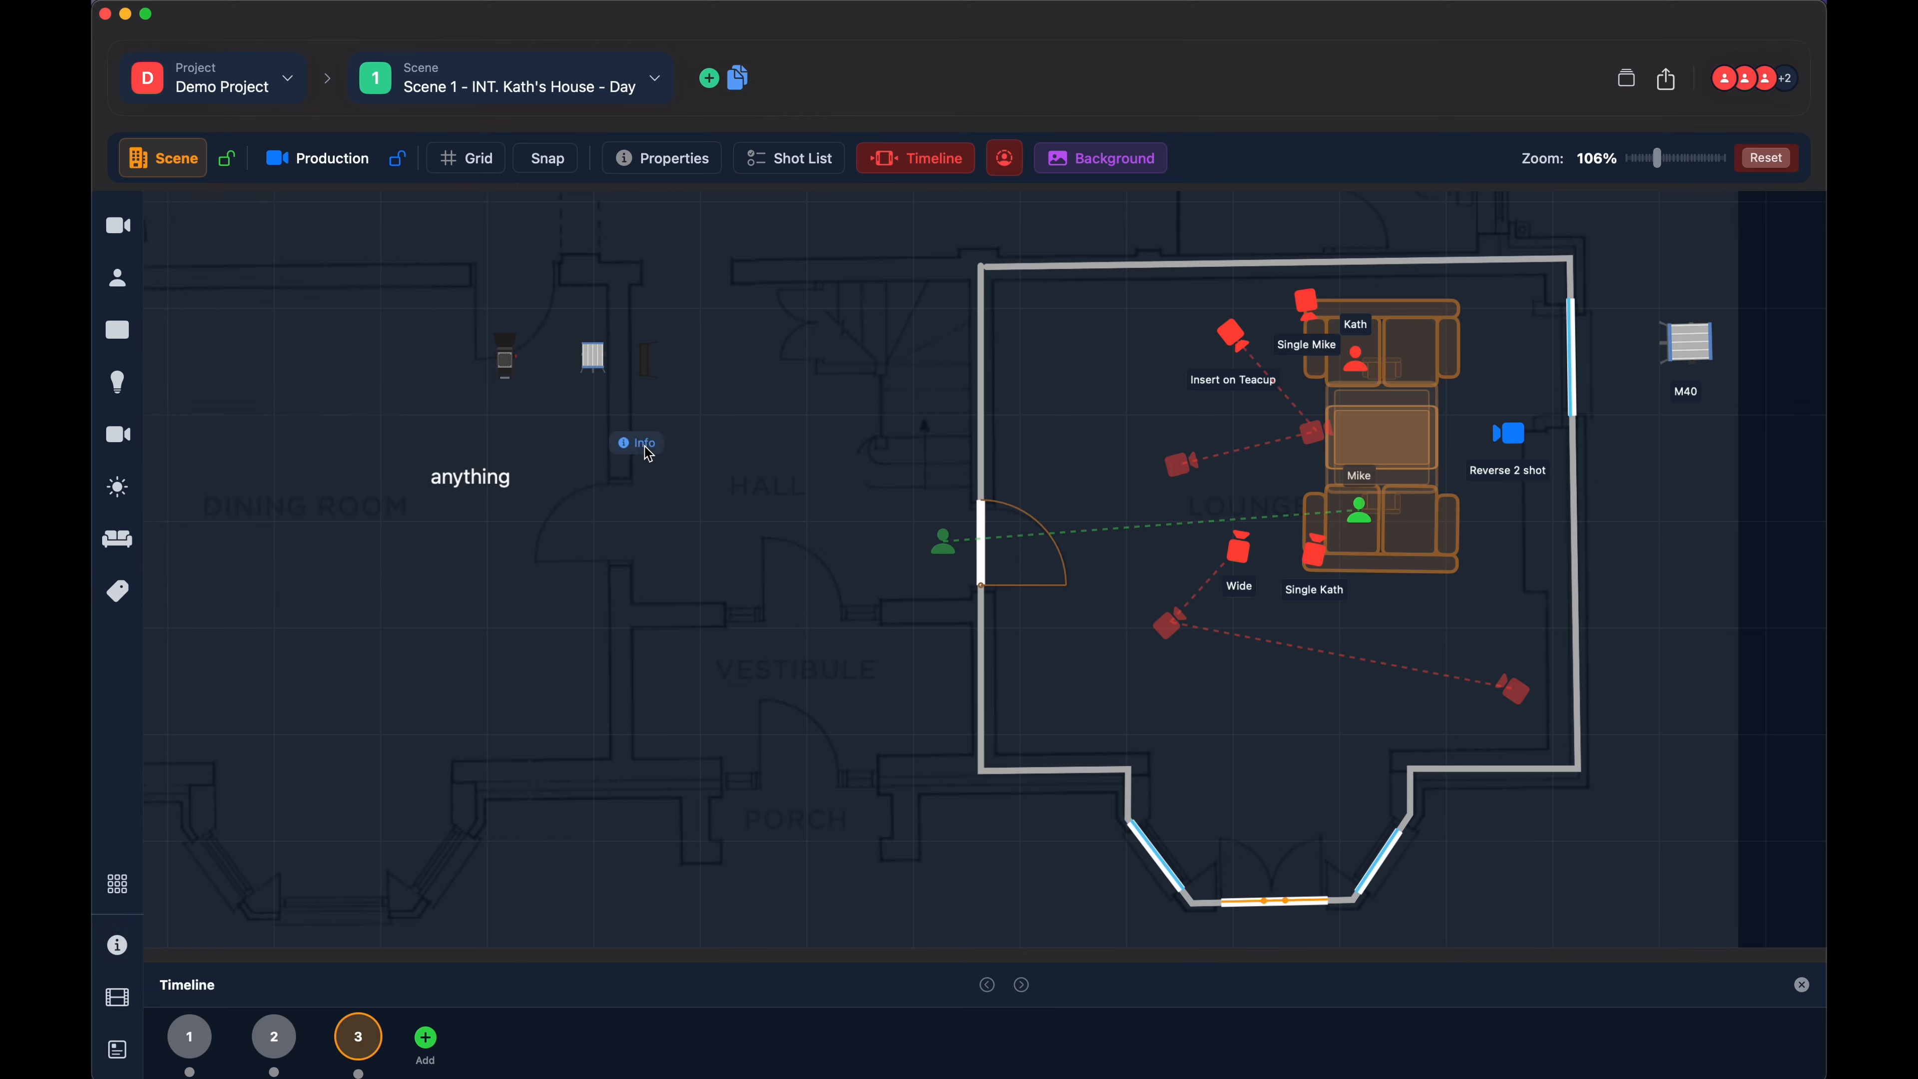
left_click_drag(636, 445, 681, 446)
left_click(687, 447)
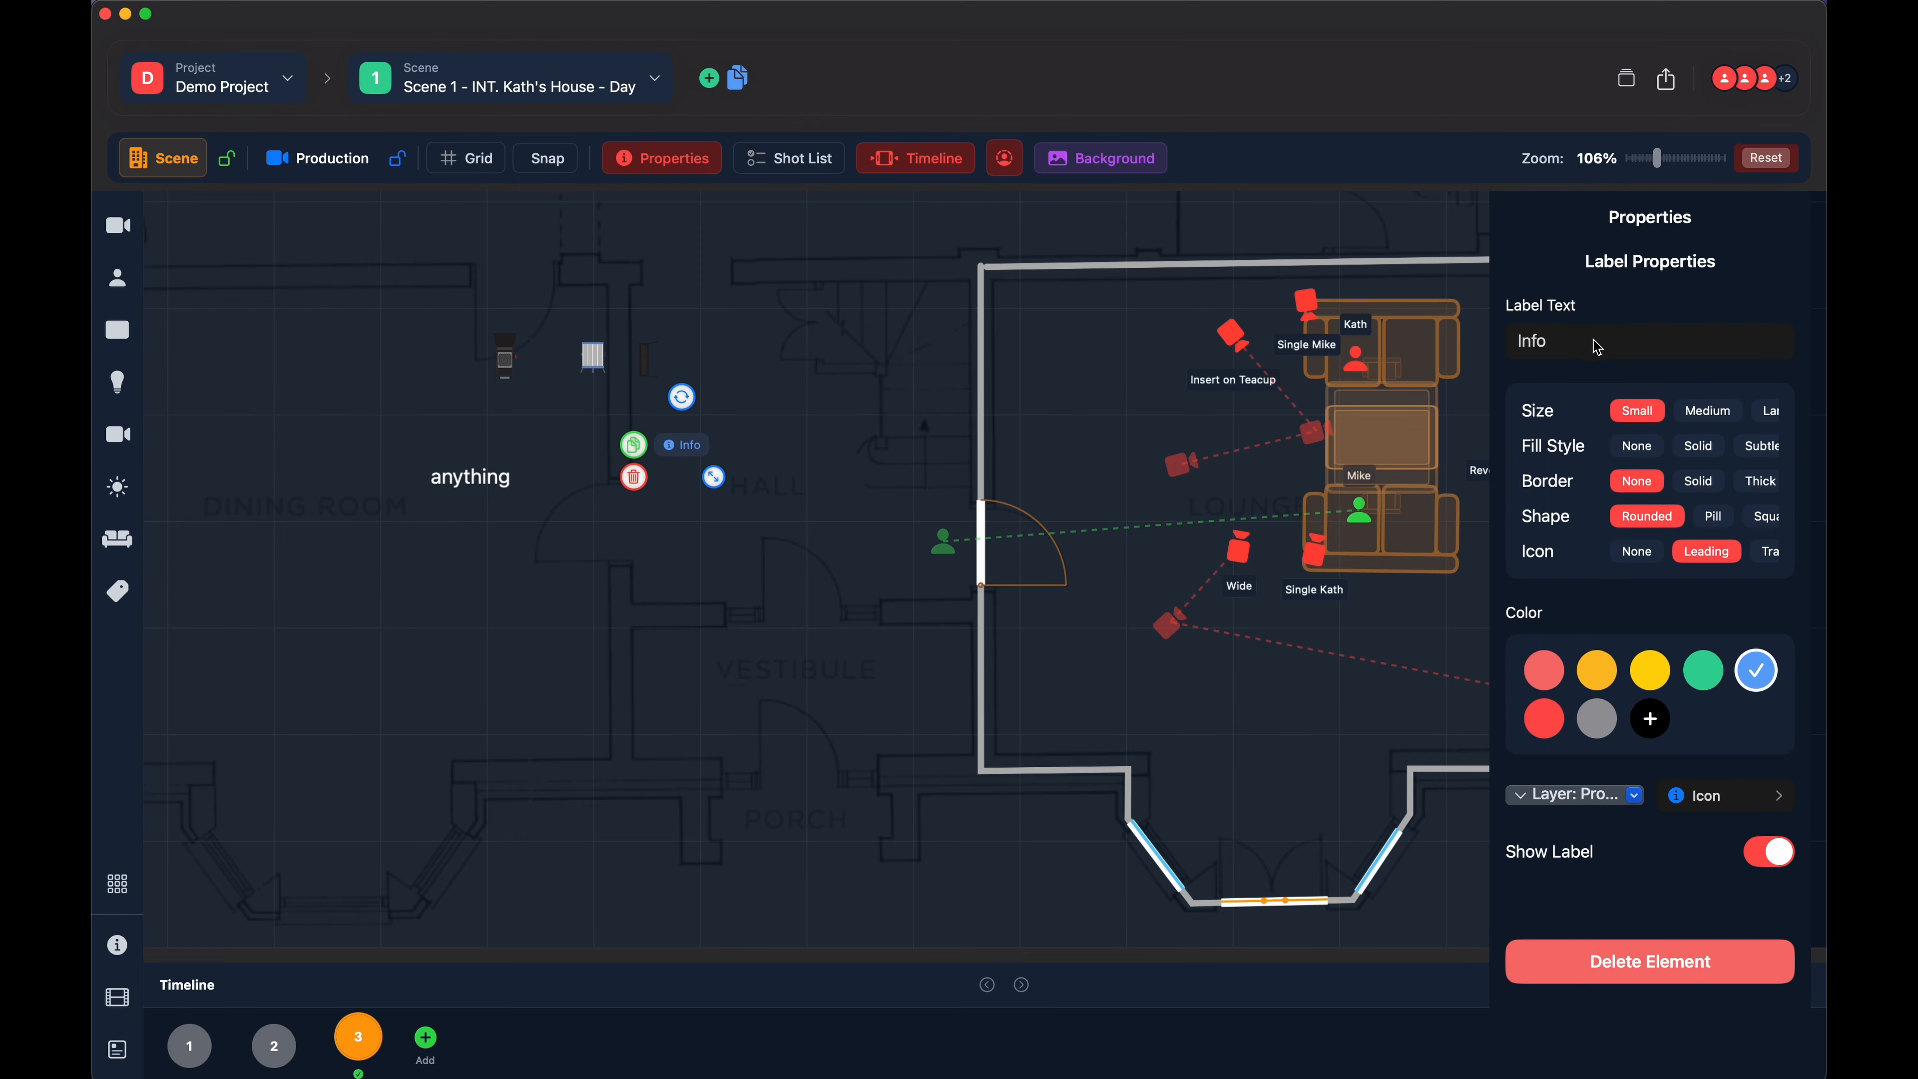
left_click(634, 477)
- Place a Note label below the "anything" label, move it slightly up and to the right, and select it
left_click(118, 589)
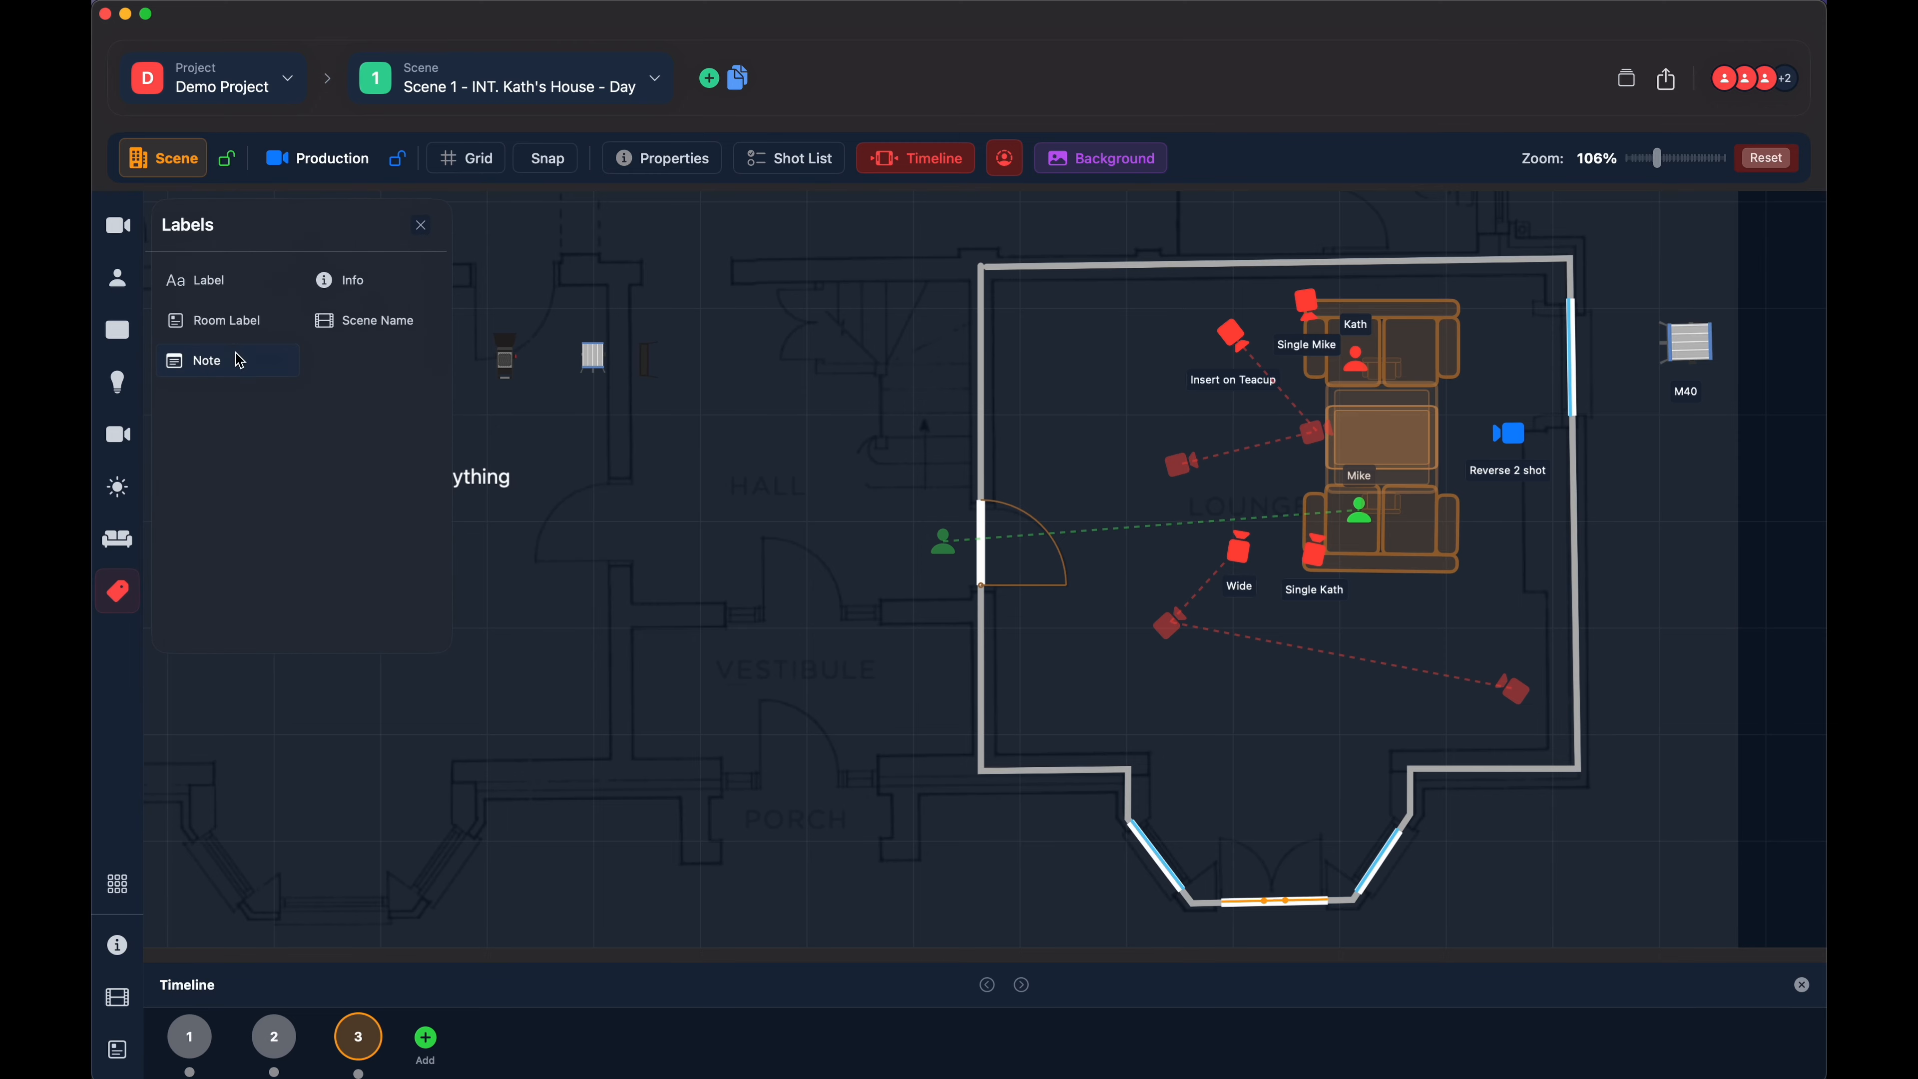
left_click(227, 361)
left_click(523, 609)
left_click_drag(523, 609, 560, 583)
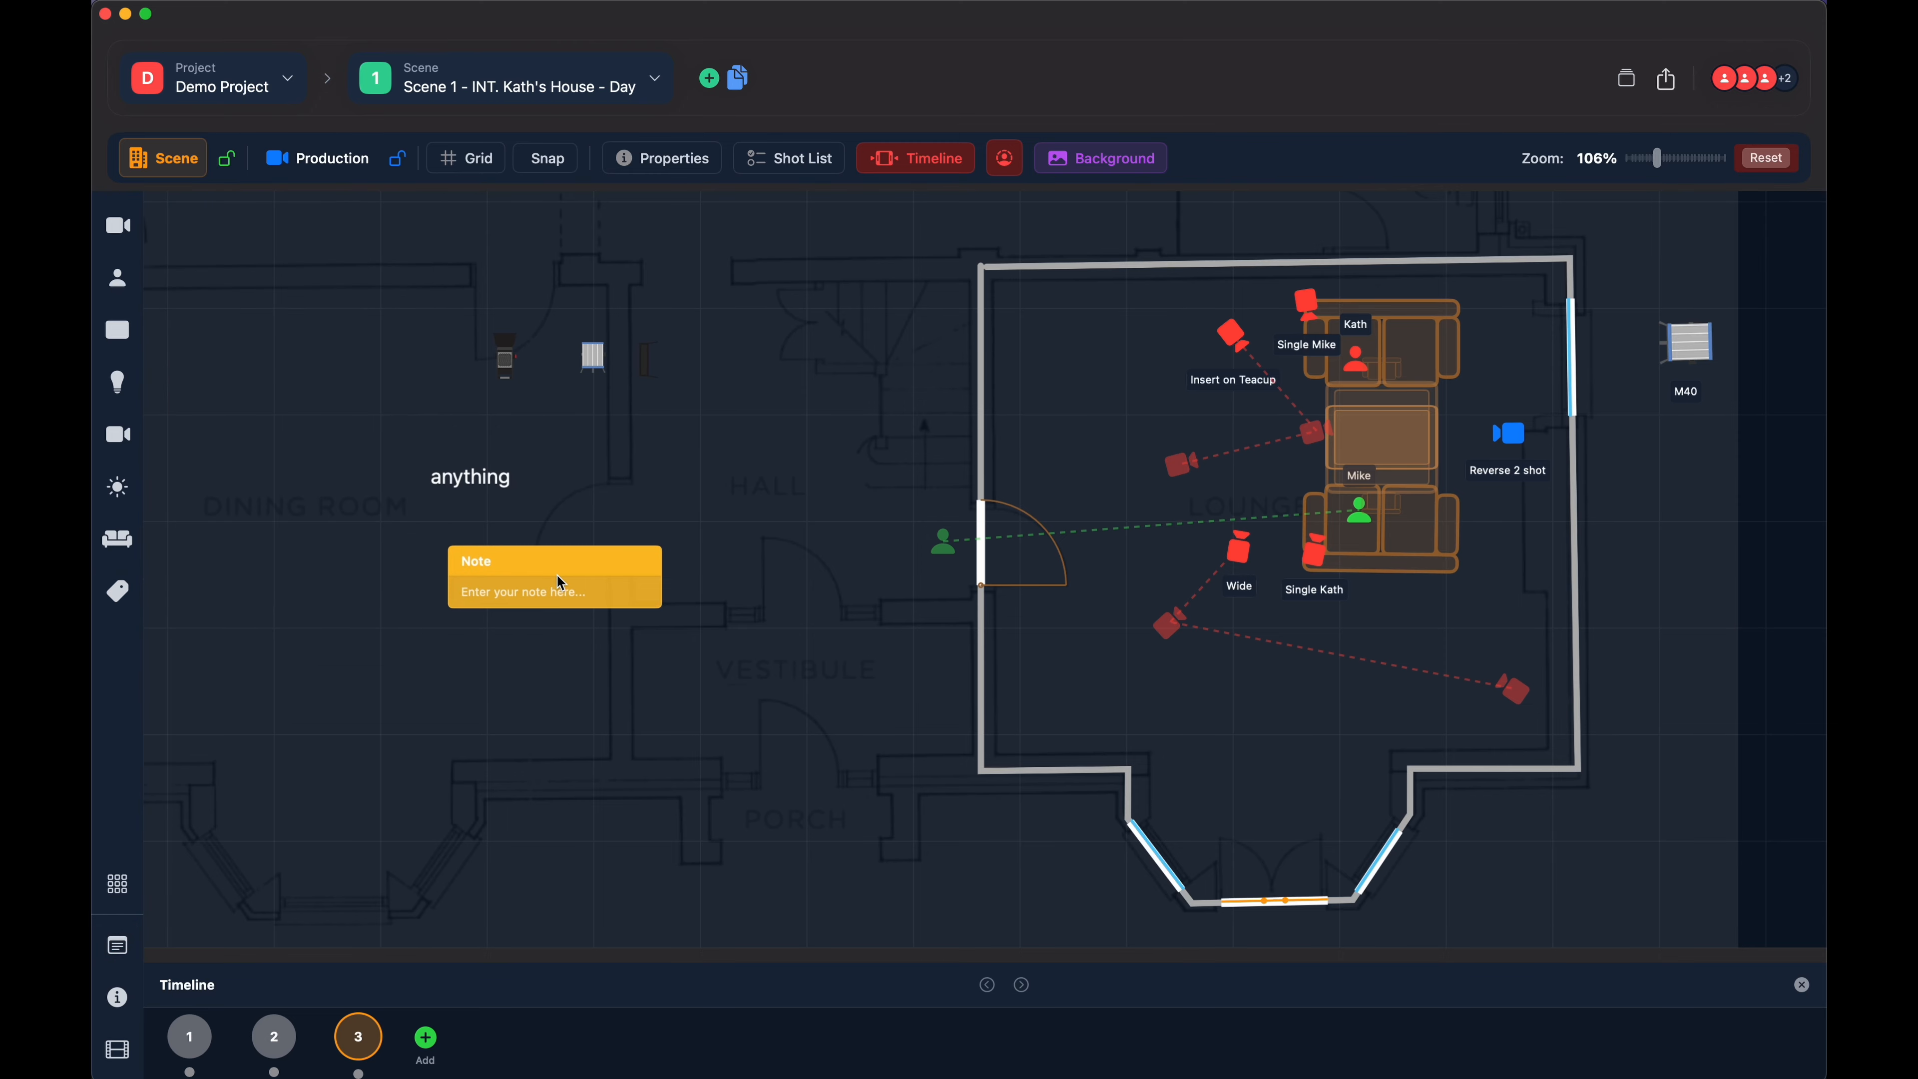
left_click(510, 567)
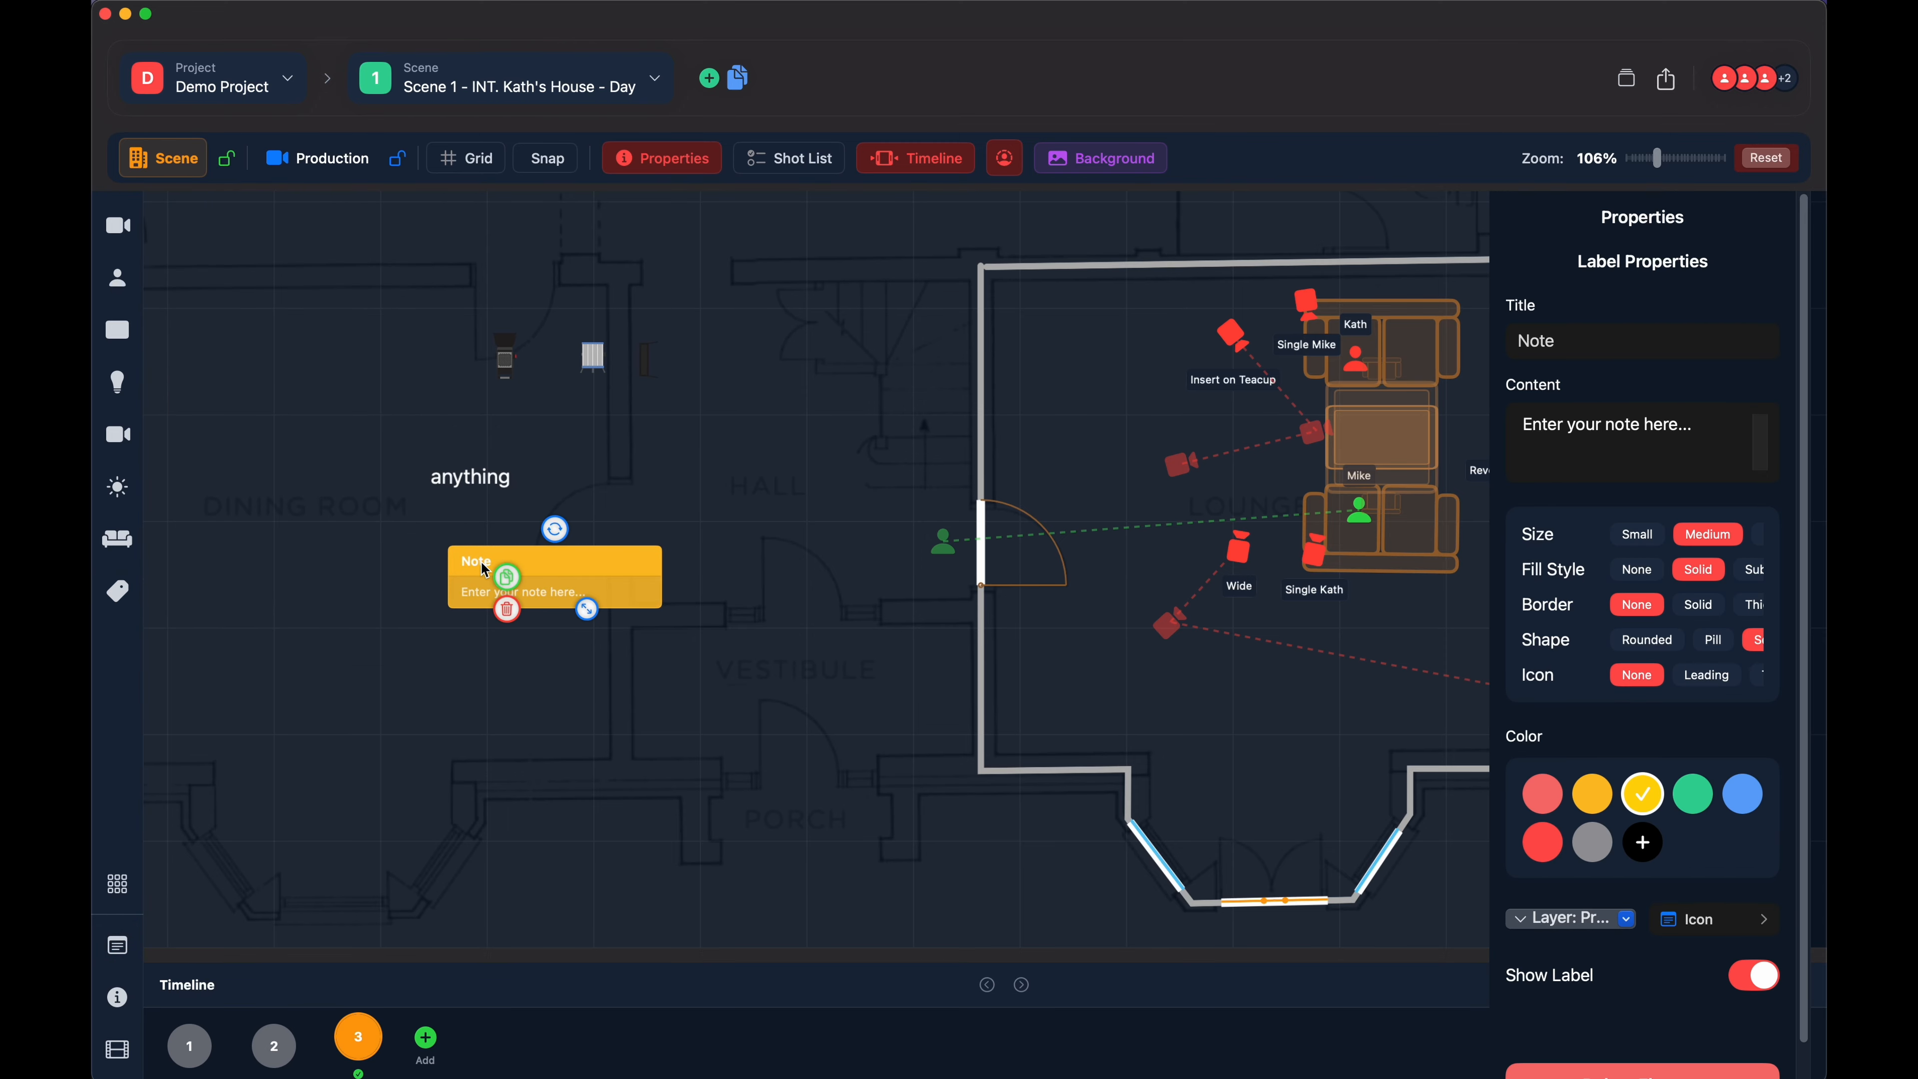
- Set the note's title to "Talk to art dept"
double_click(1546, 338)
type("Talk to asr")
key("BackSpace")
key("BackSpace")
type("rt dfep")
key("BackSpace")
type("ept")
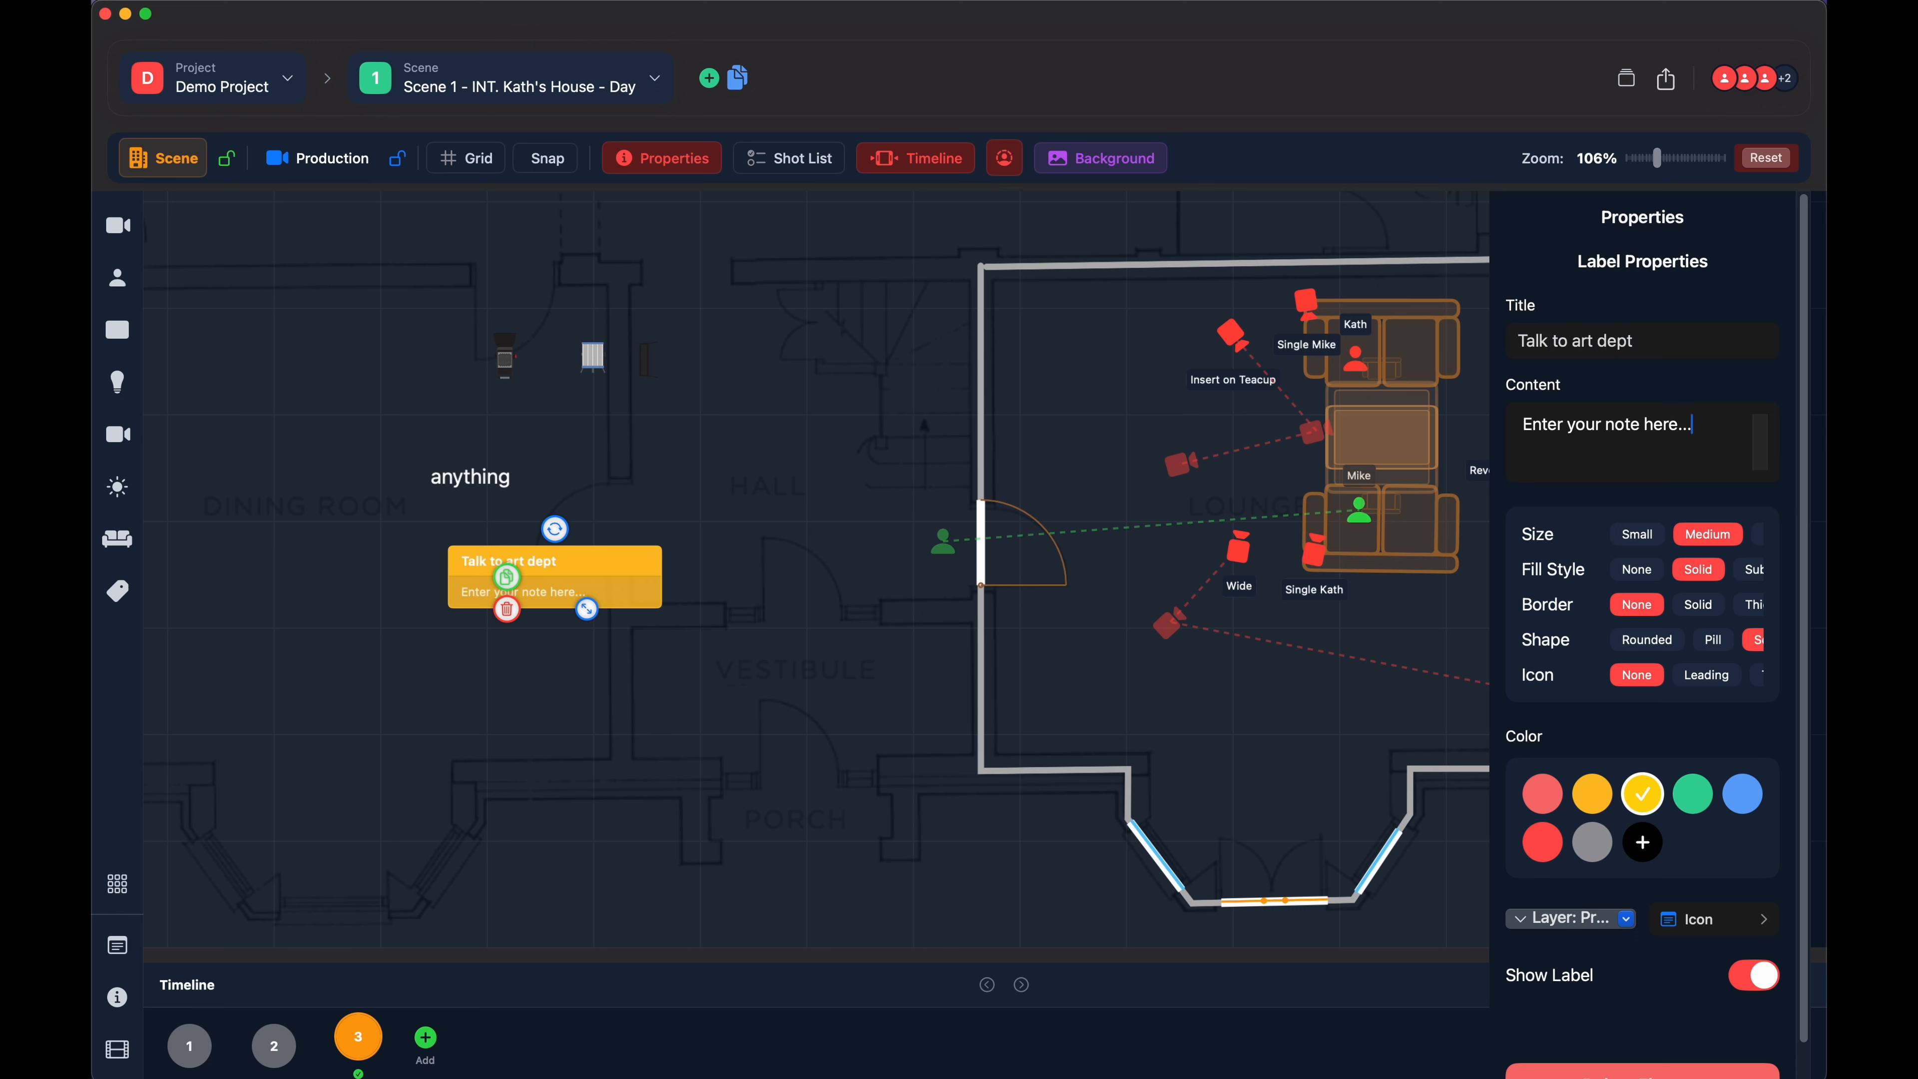
- Replace the note's content with "Speak to art director about raising the bed"
key("super+a")
type("Speak")
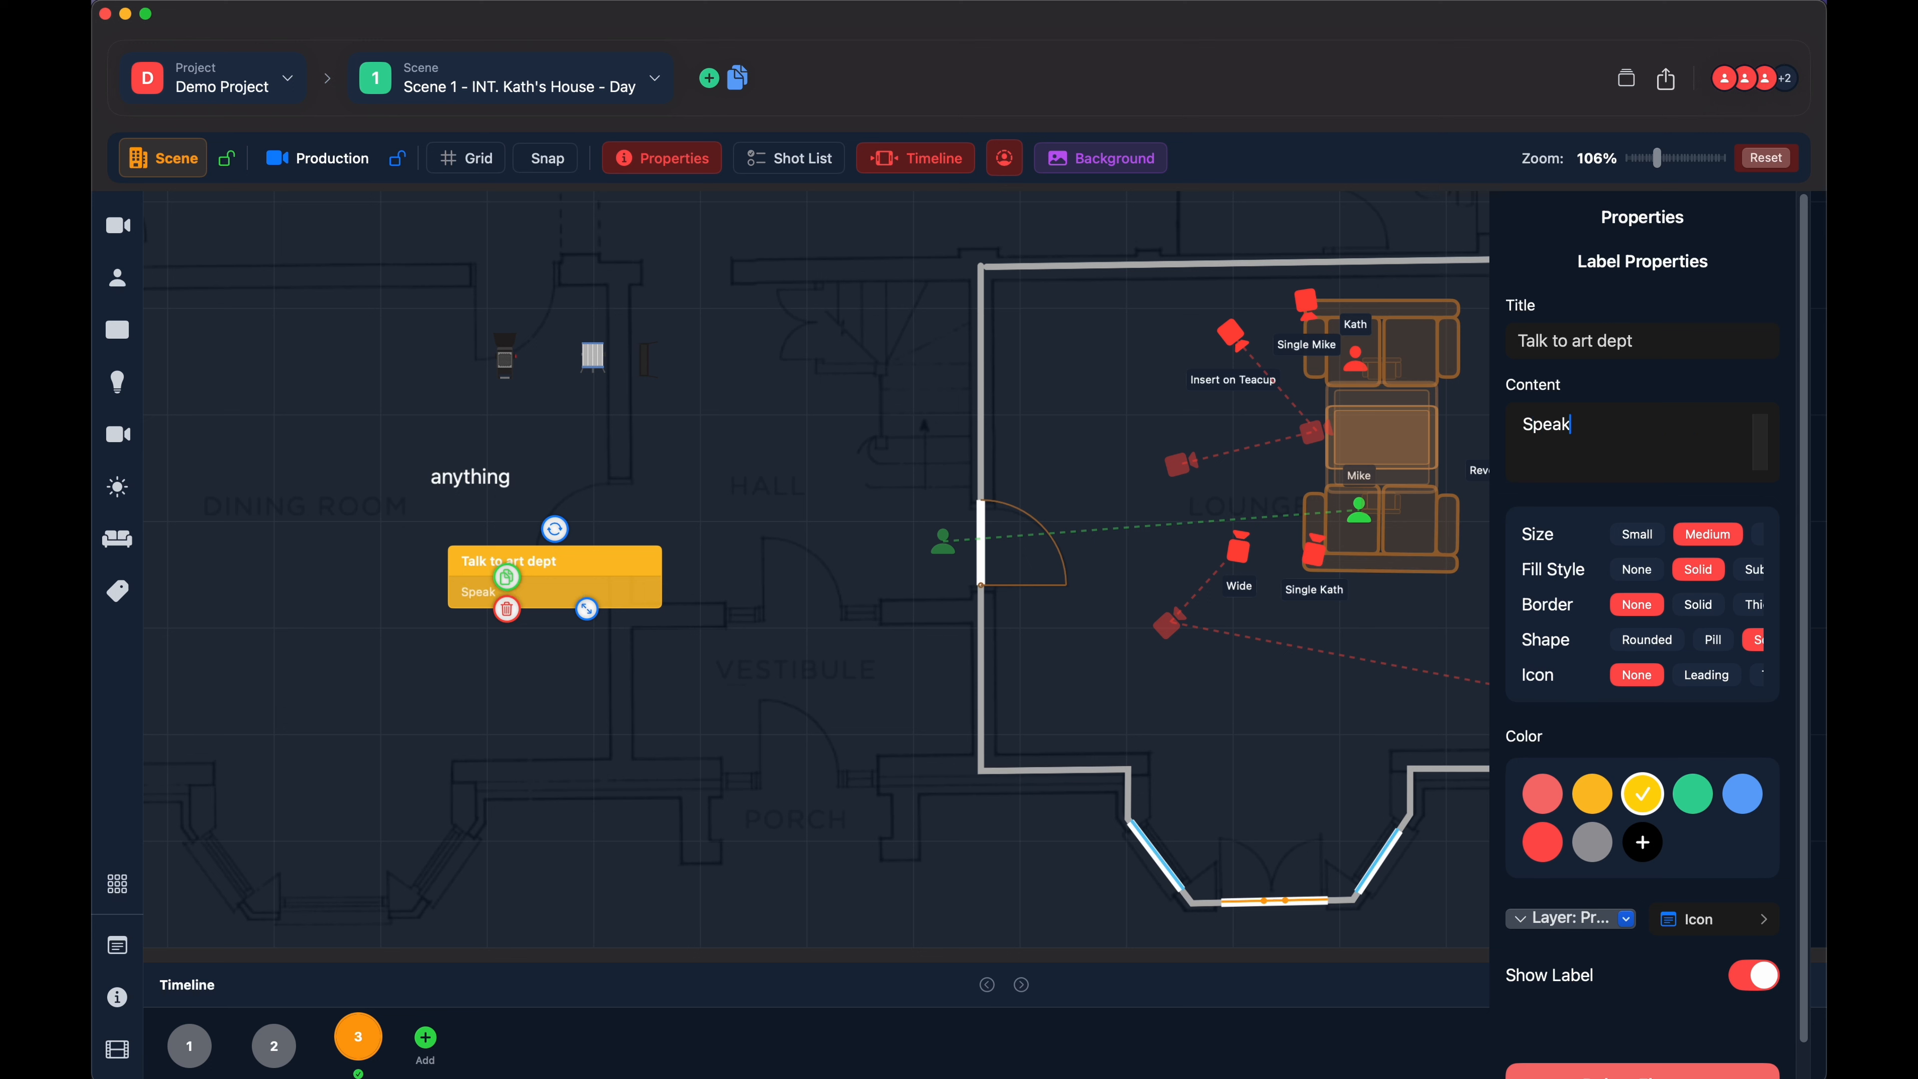
type(" to art dpe")
key("BackSpace")
key("BackSpace")
type("irector about")
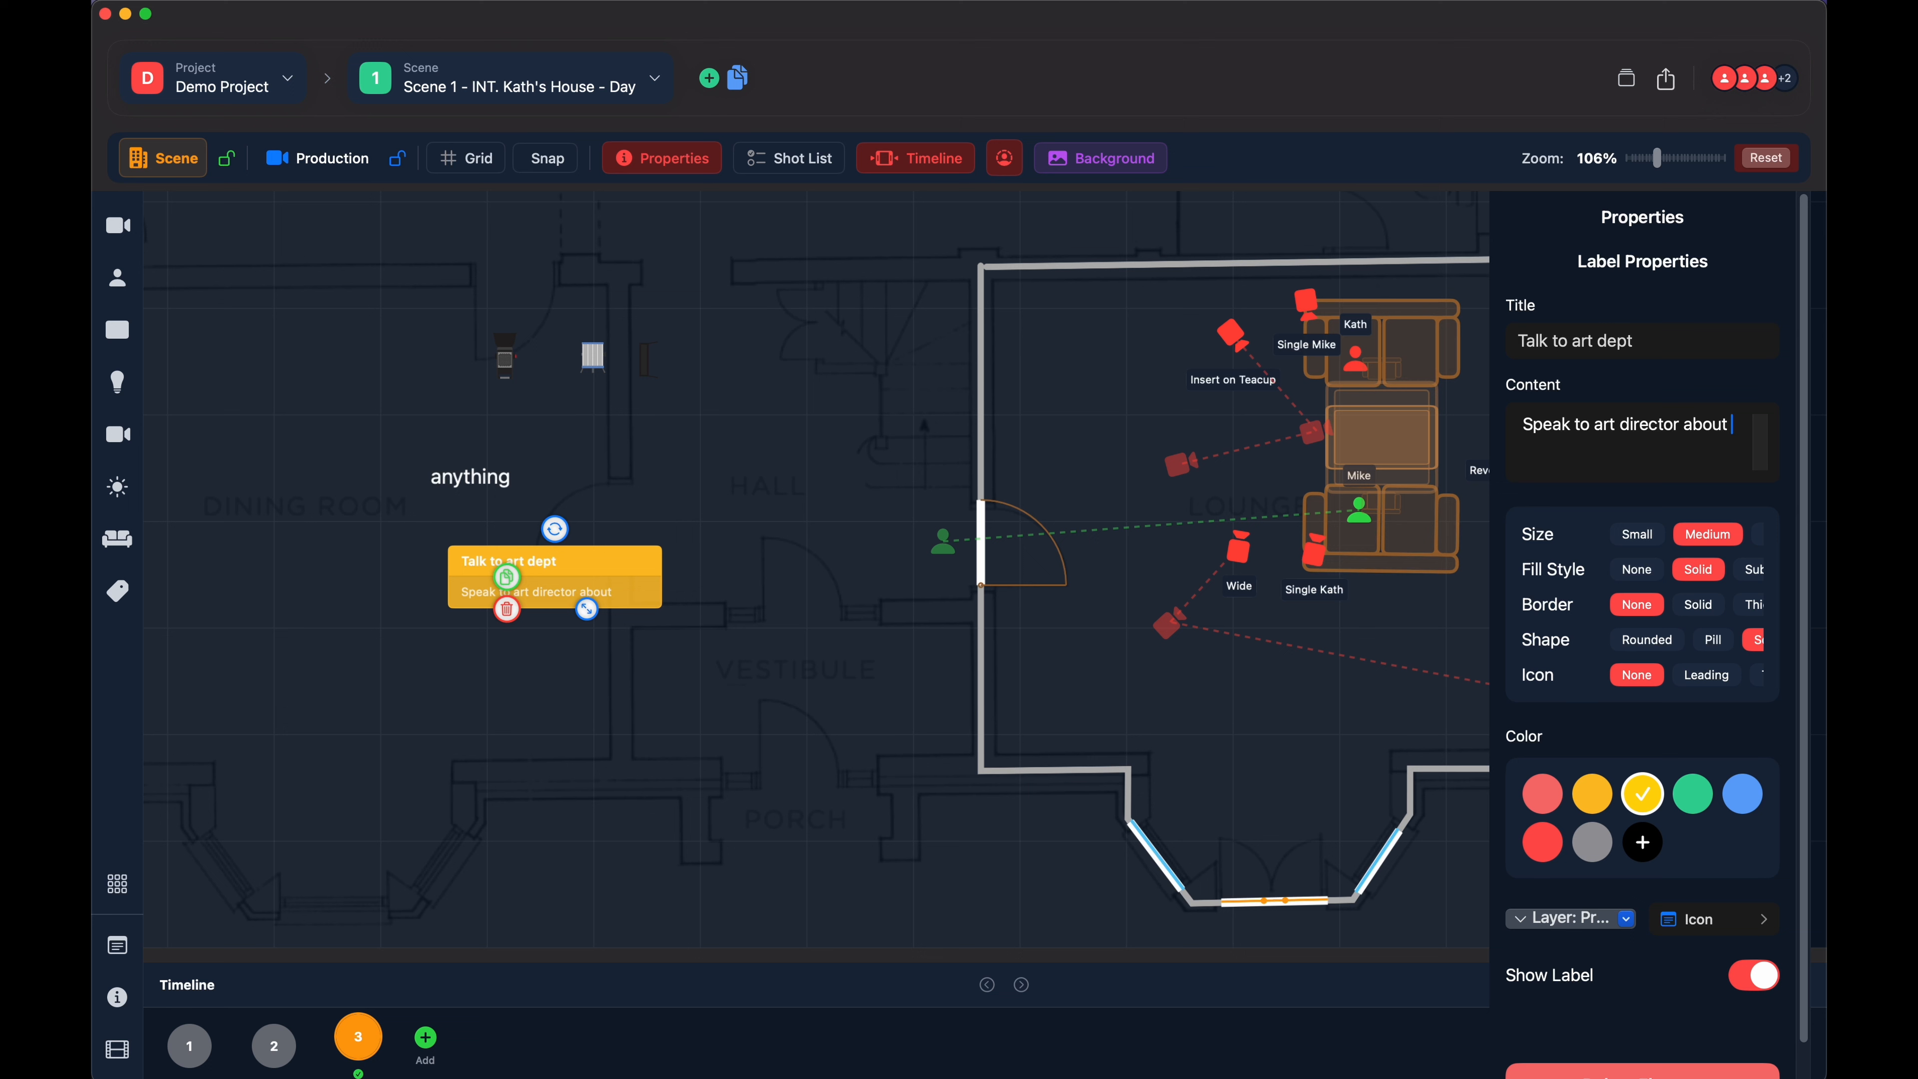
type(" raidi")
key("BackSpace")
key("BackSpace")
type("sing the bed")
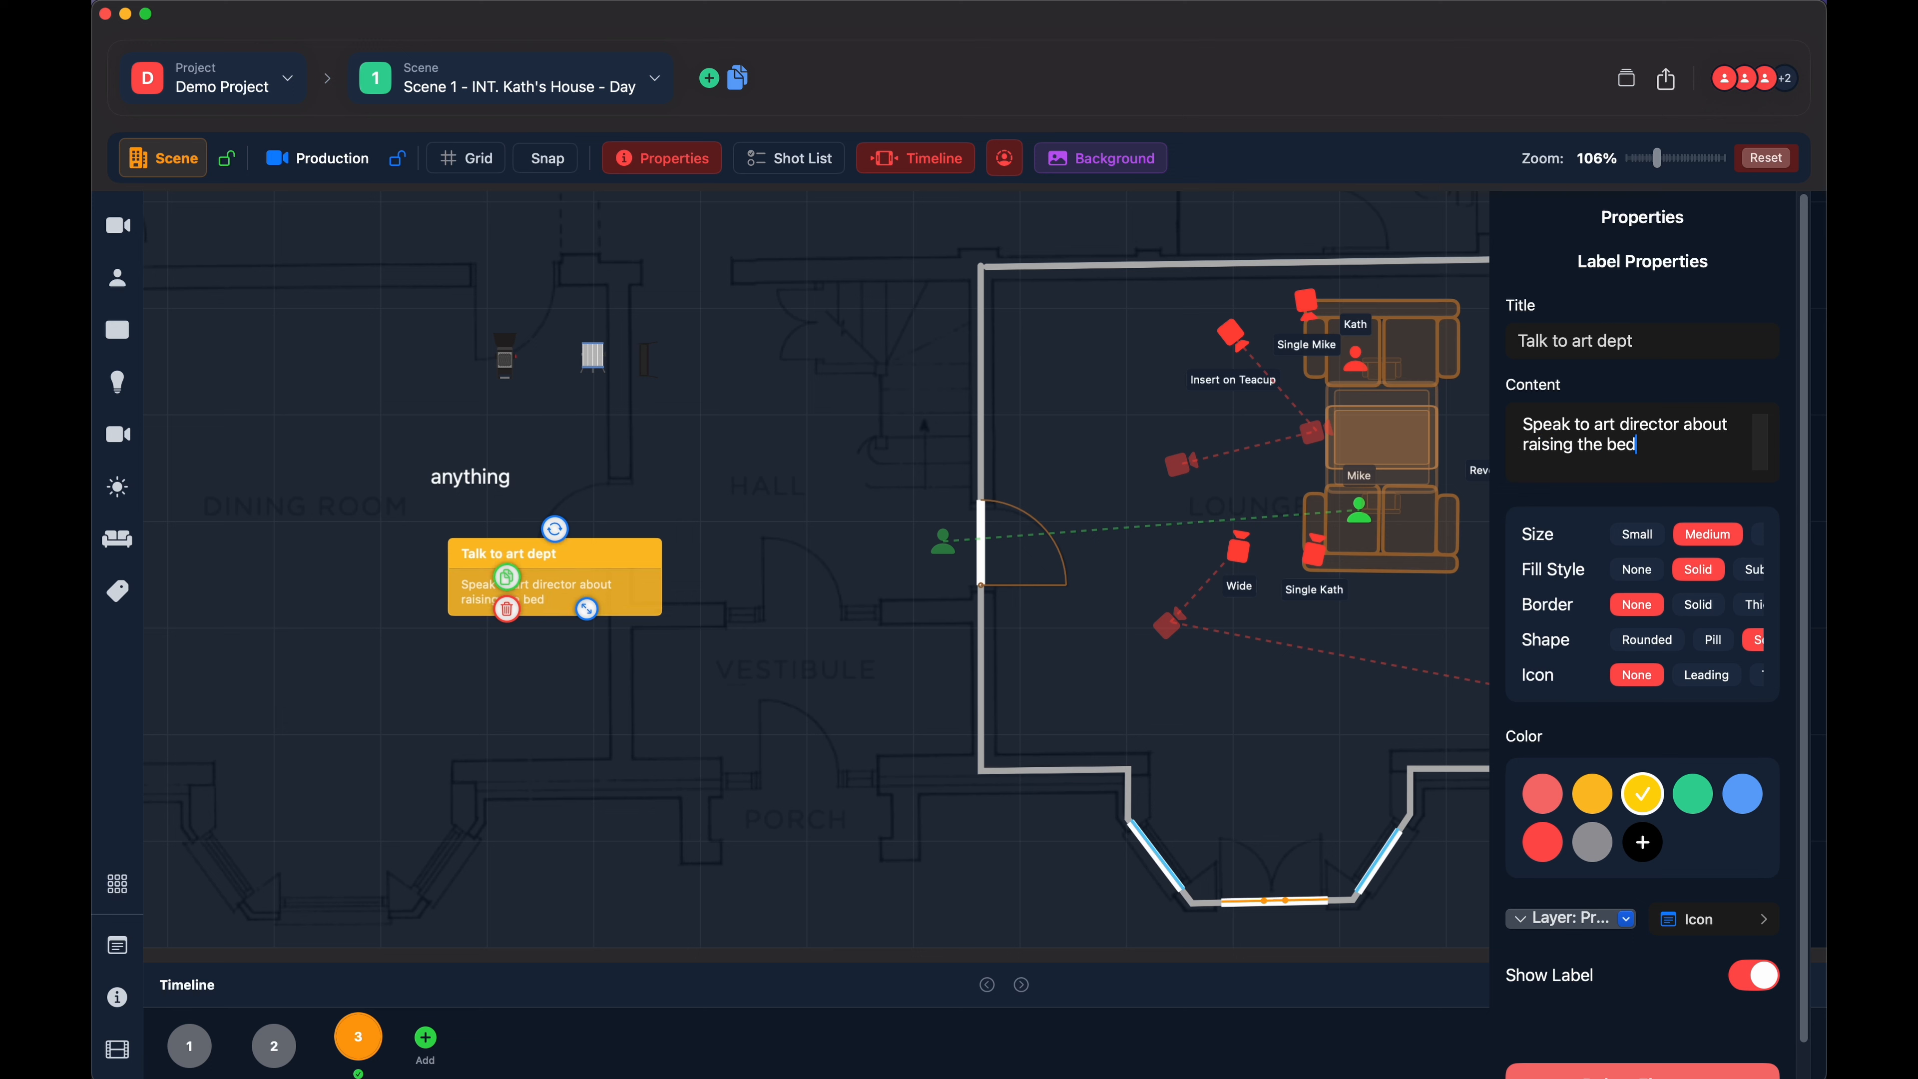
- Enlarge the note slightly and move it above the hall, against the lounge's upper-left corner
left_click_drag(573, 582, 871, 306)
left_click(902, 234)
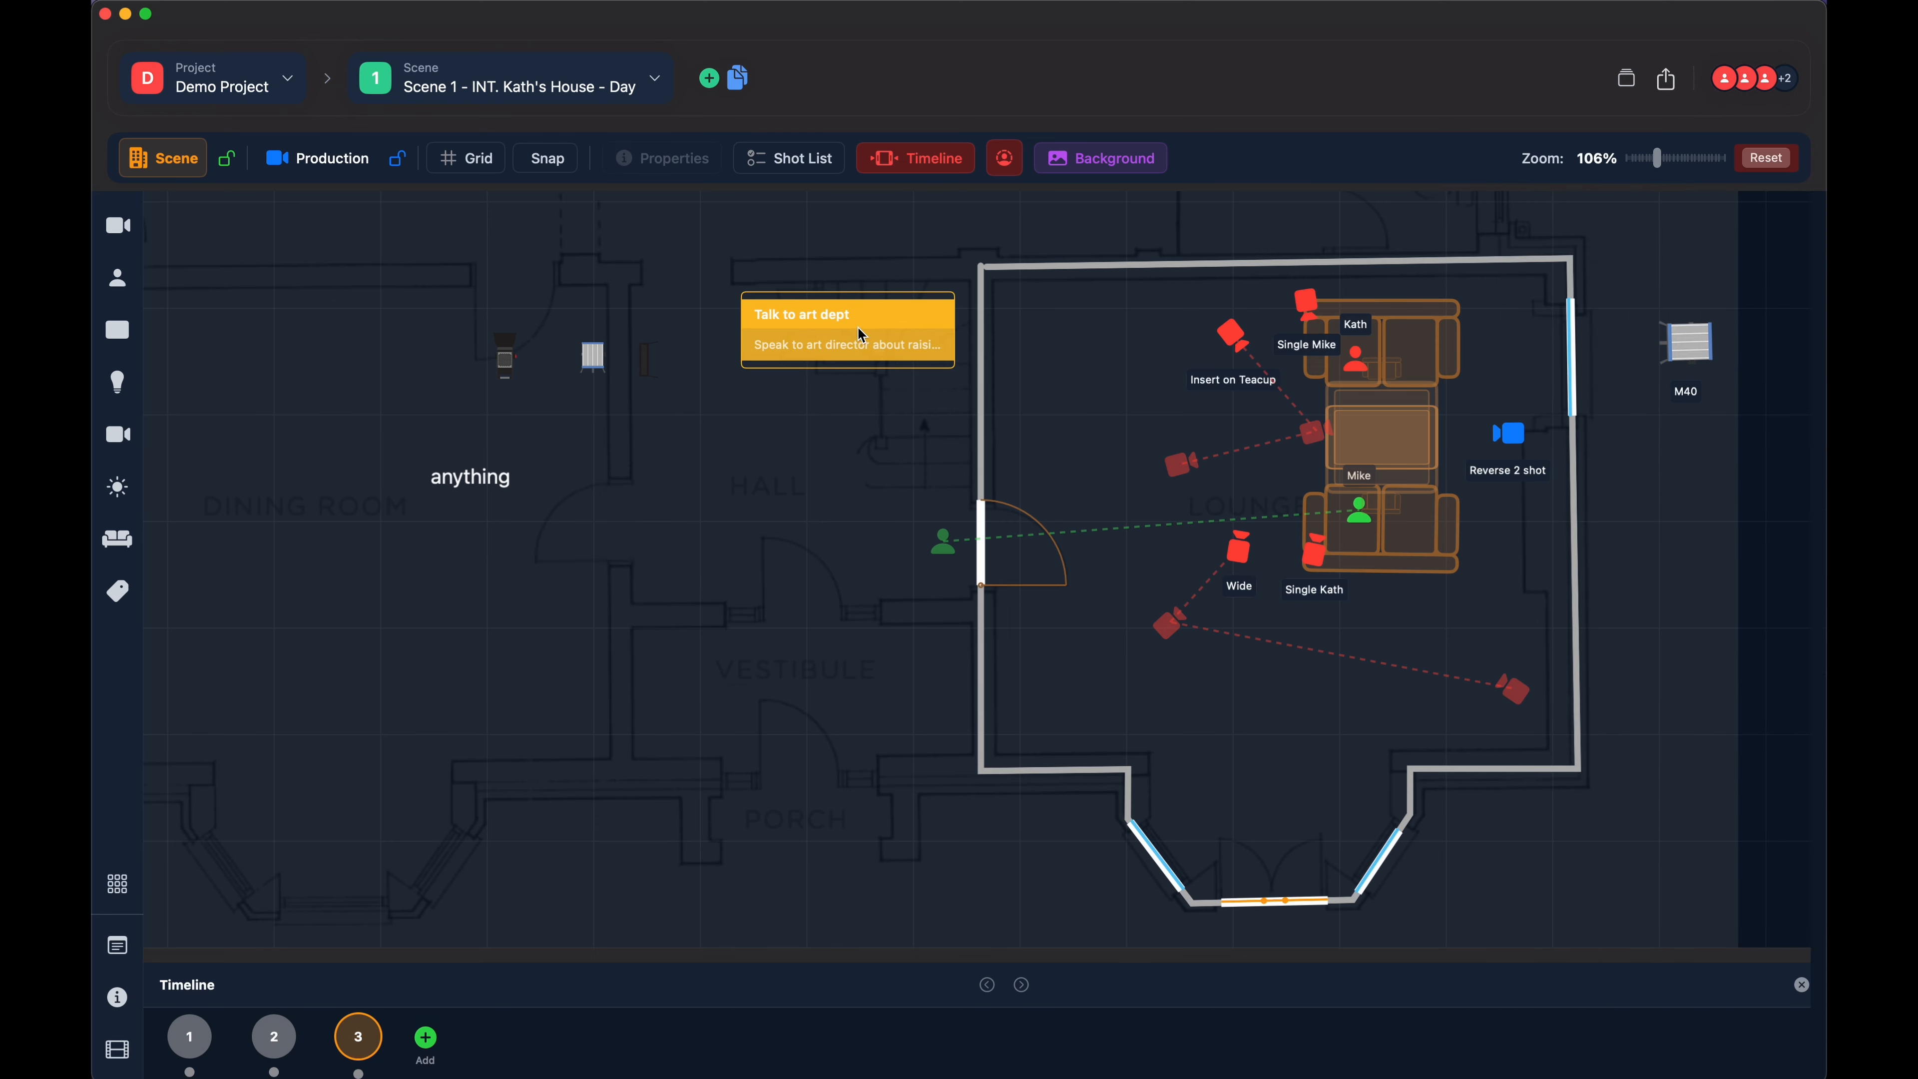
left_click(823, 357)
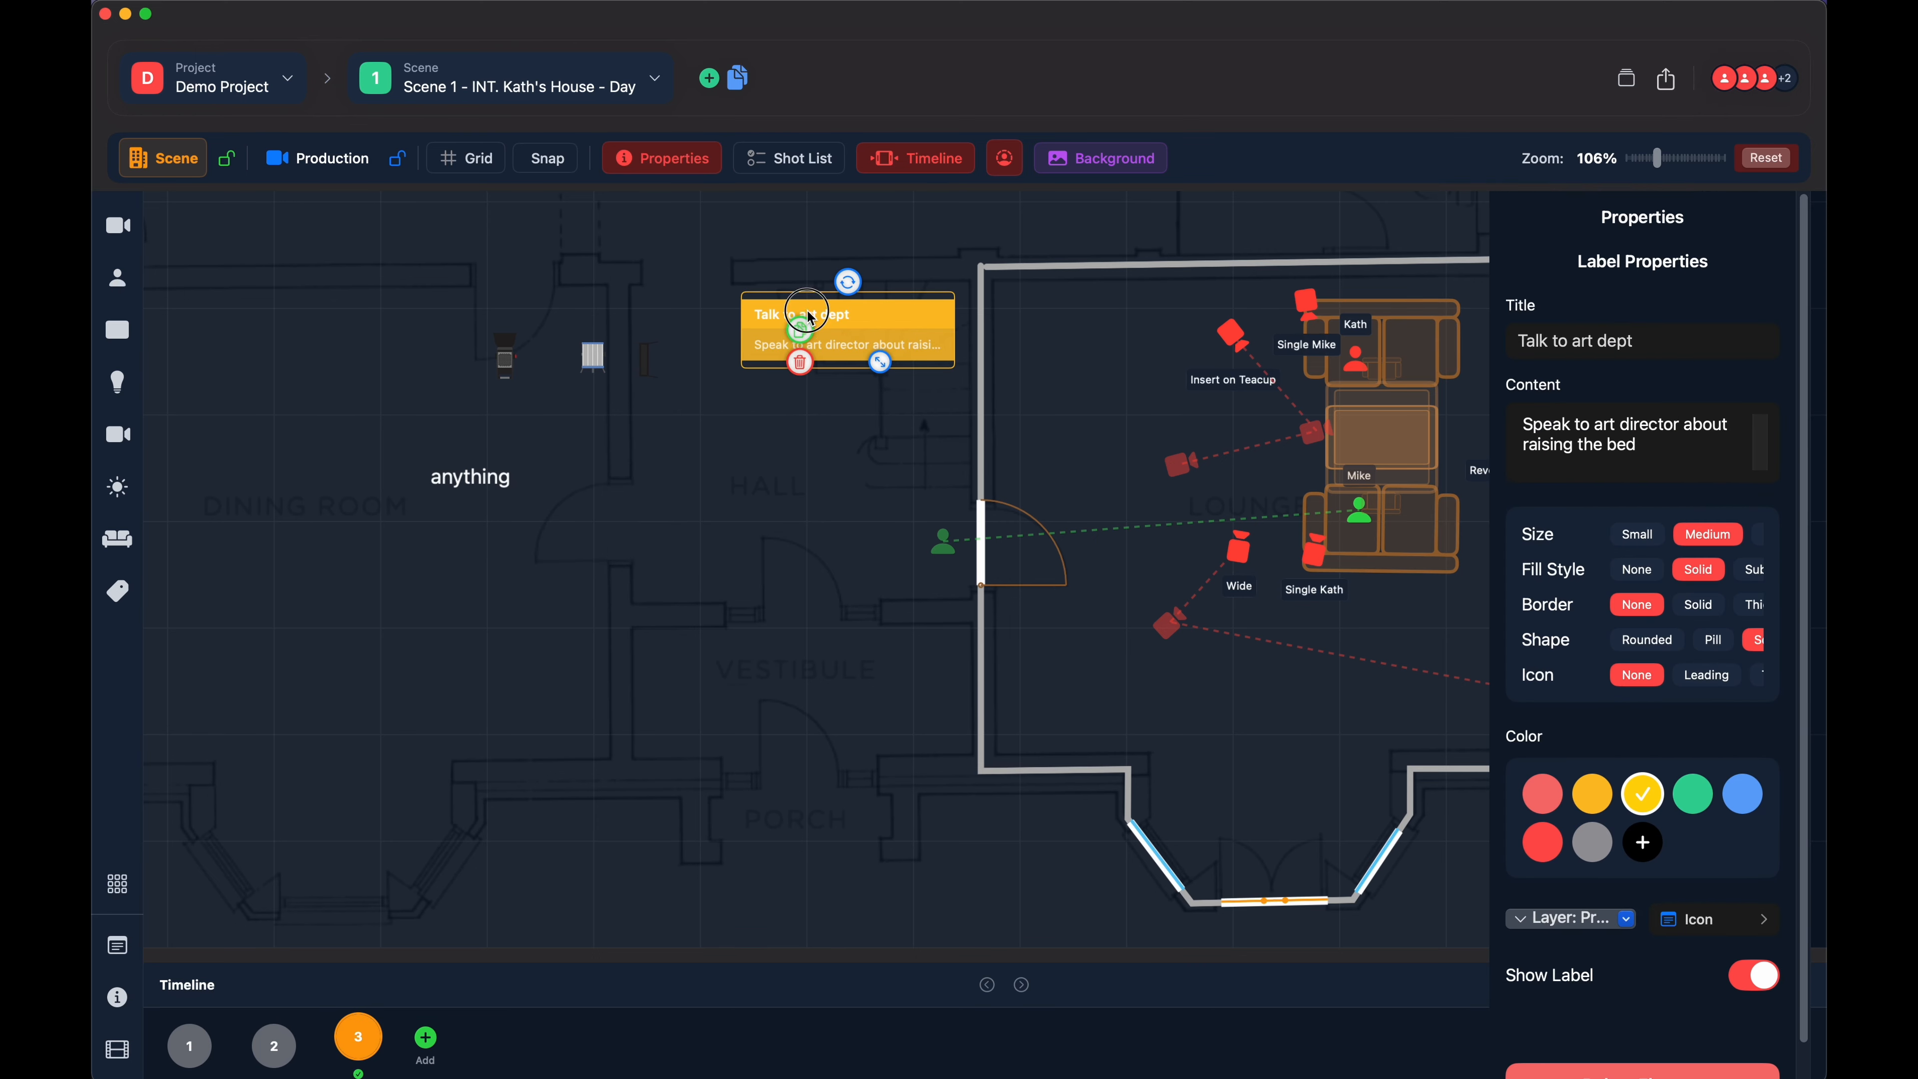
left_click_drag(807, 312, 887, 204)
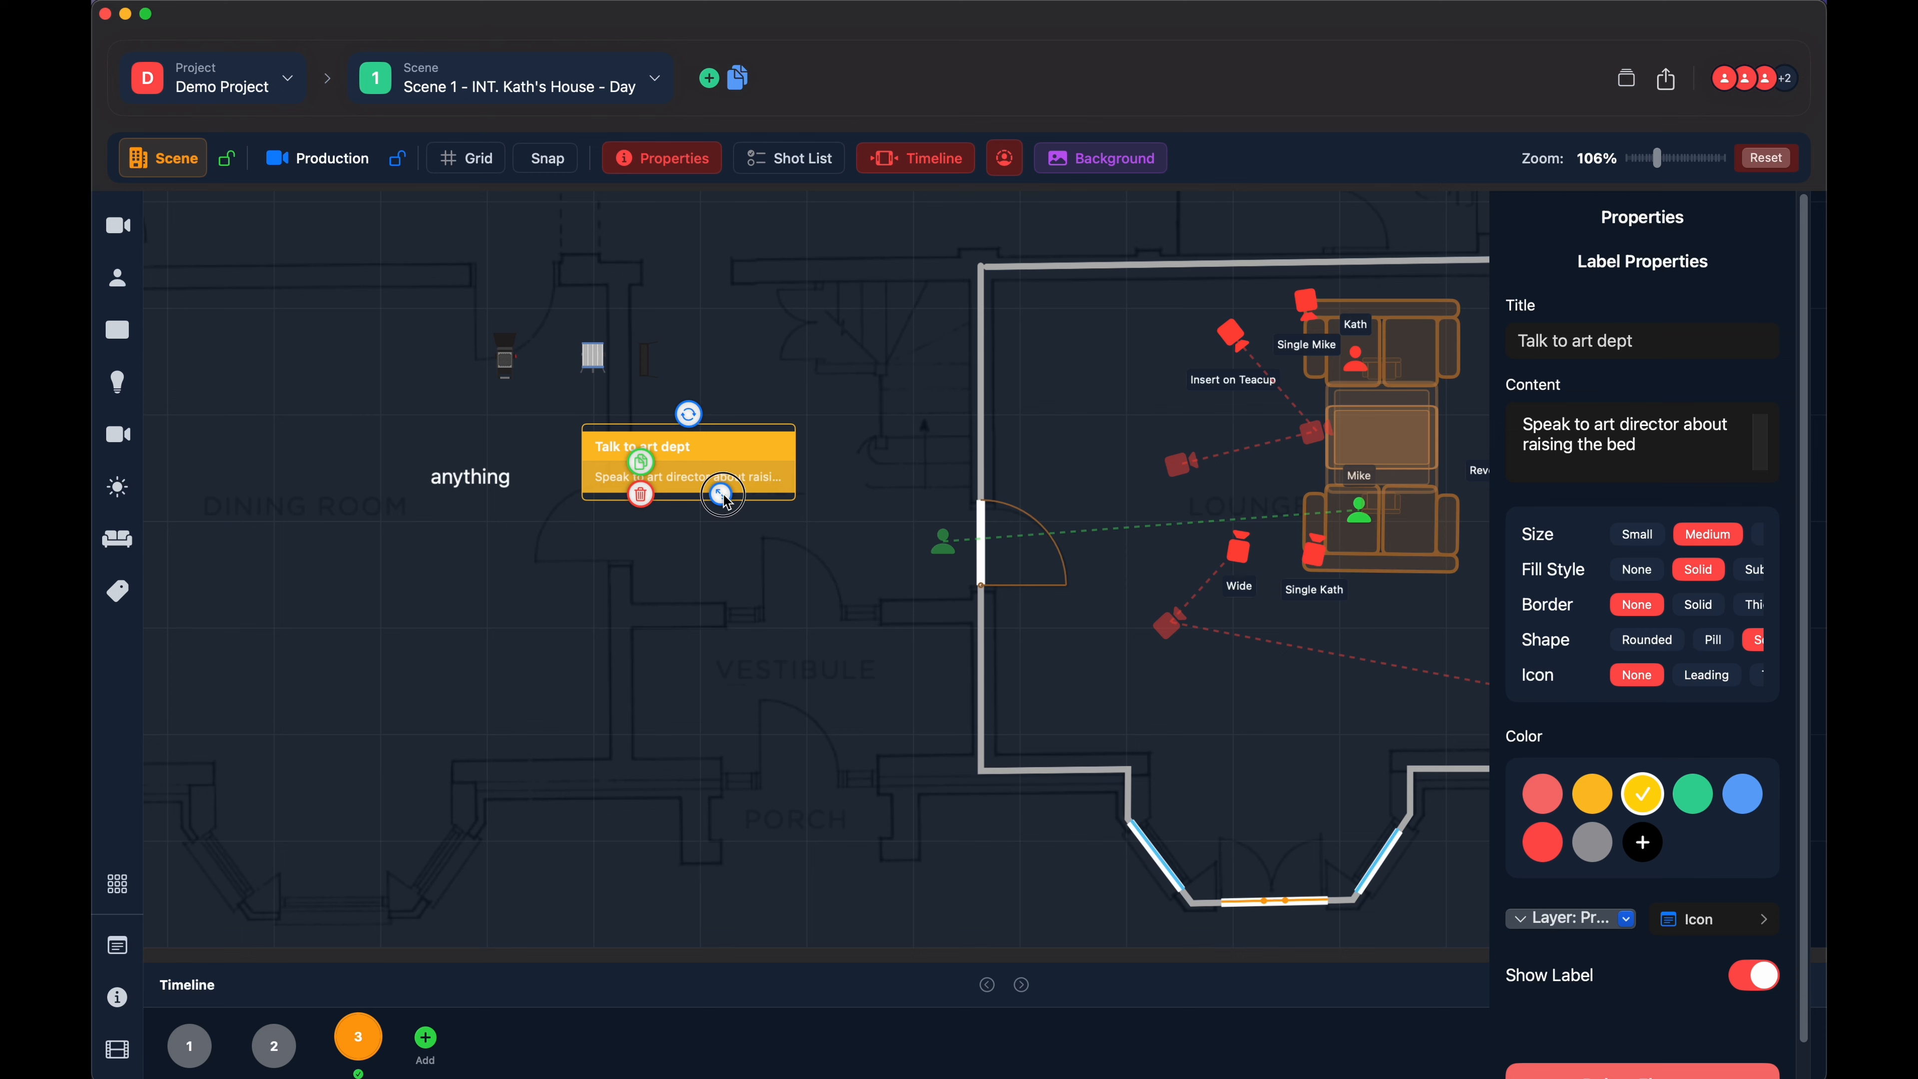
mouse_move(723, 495)
left_mouse_down()
mouse_move(757, 544)
mouse_move(719, 504)
left_mouse_up()
left_click_drag(720, 437, 904, 244)
left_click(781, 389)
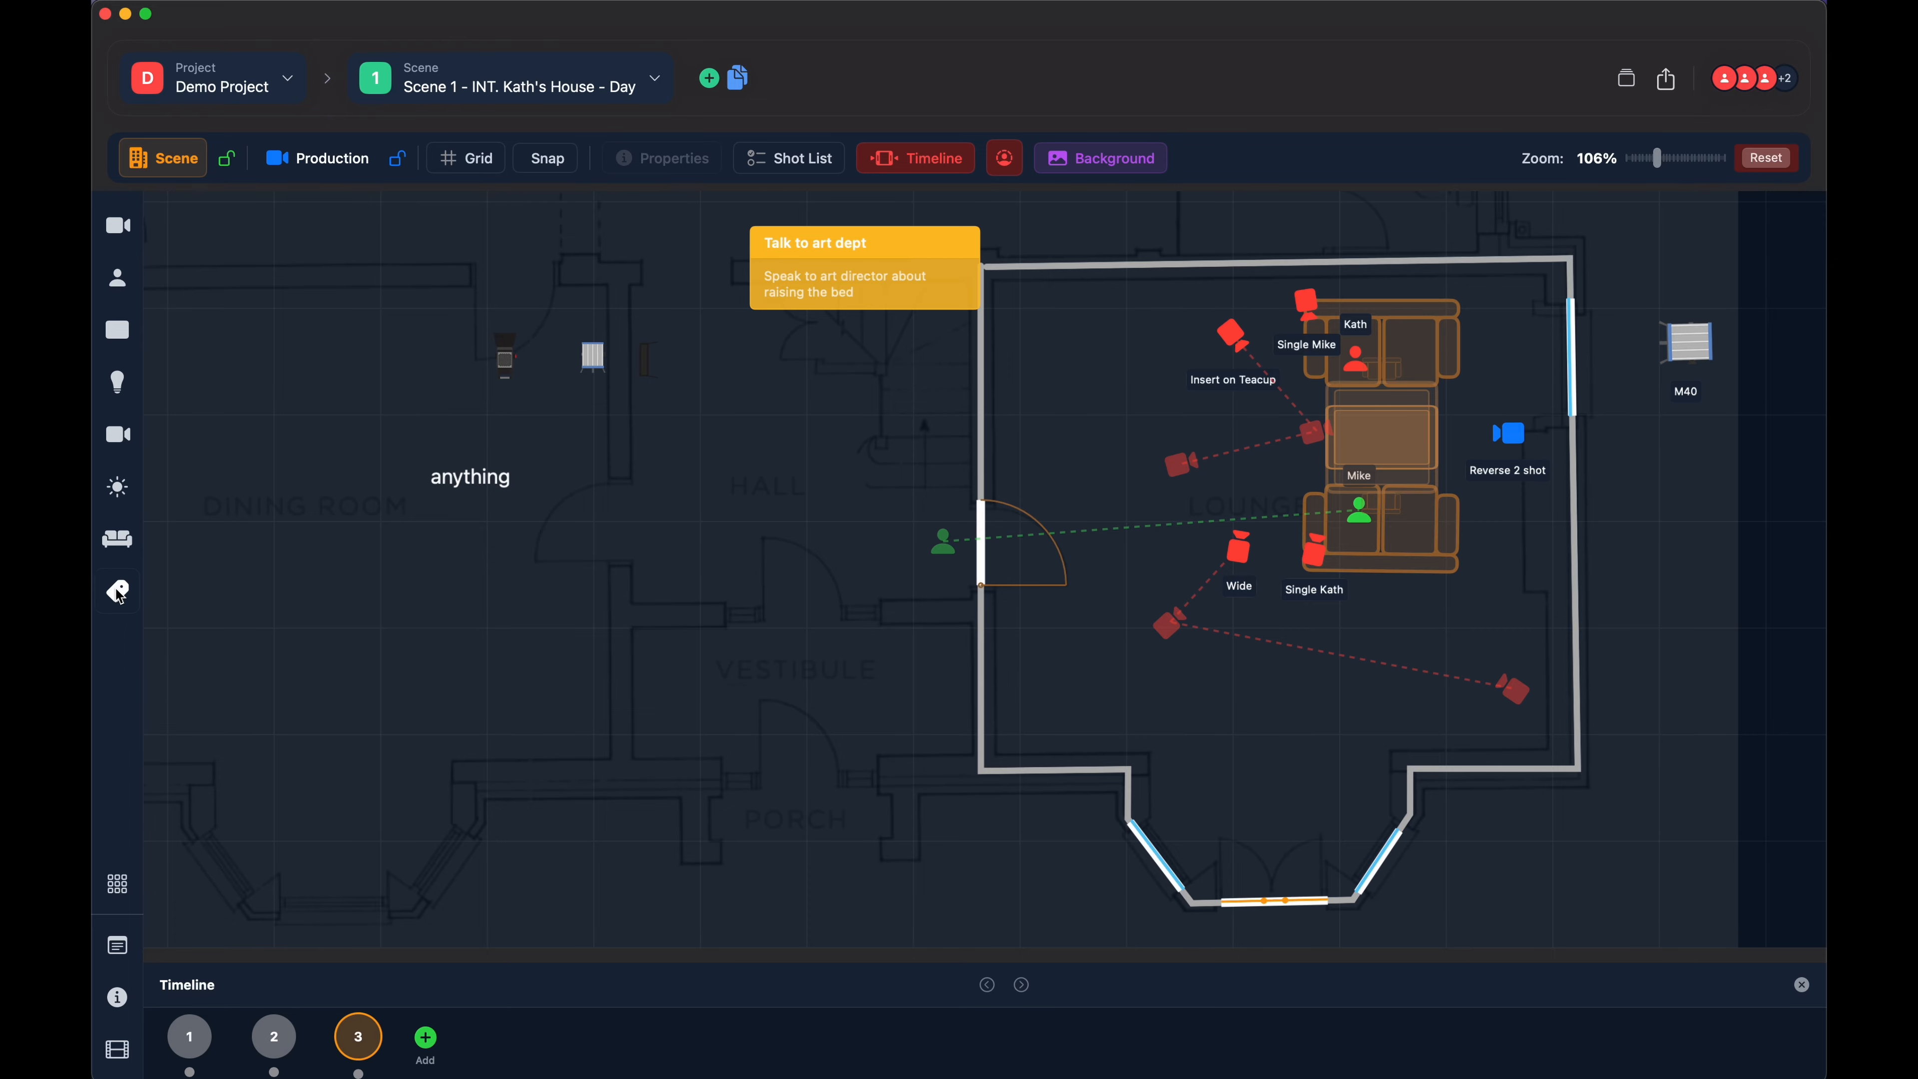
- Open Quick Add and examine its Cameras & Grip, Lighting, Props & Furniture and Labels categories
left_click(118, 889)
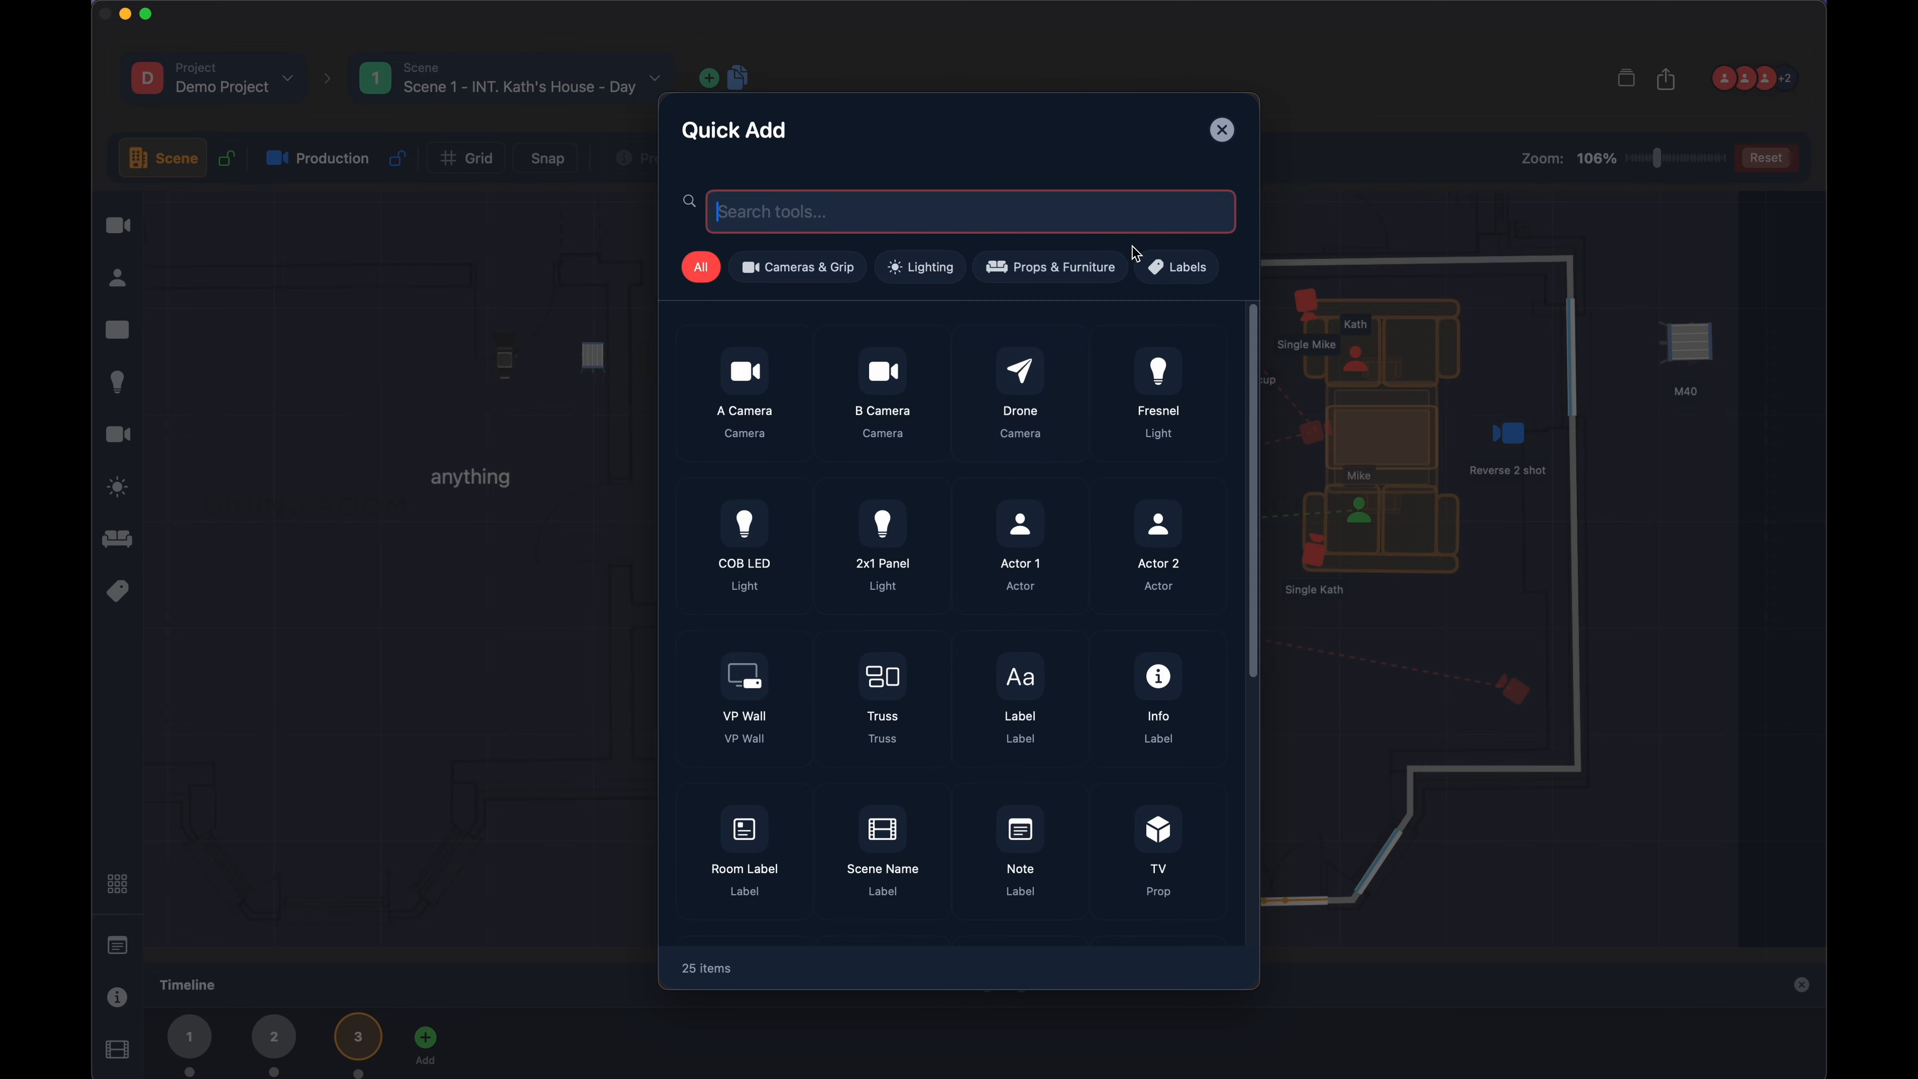
left_click(770, 272)
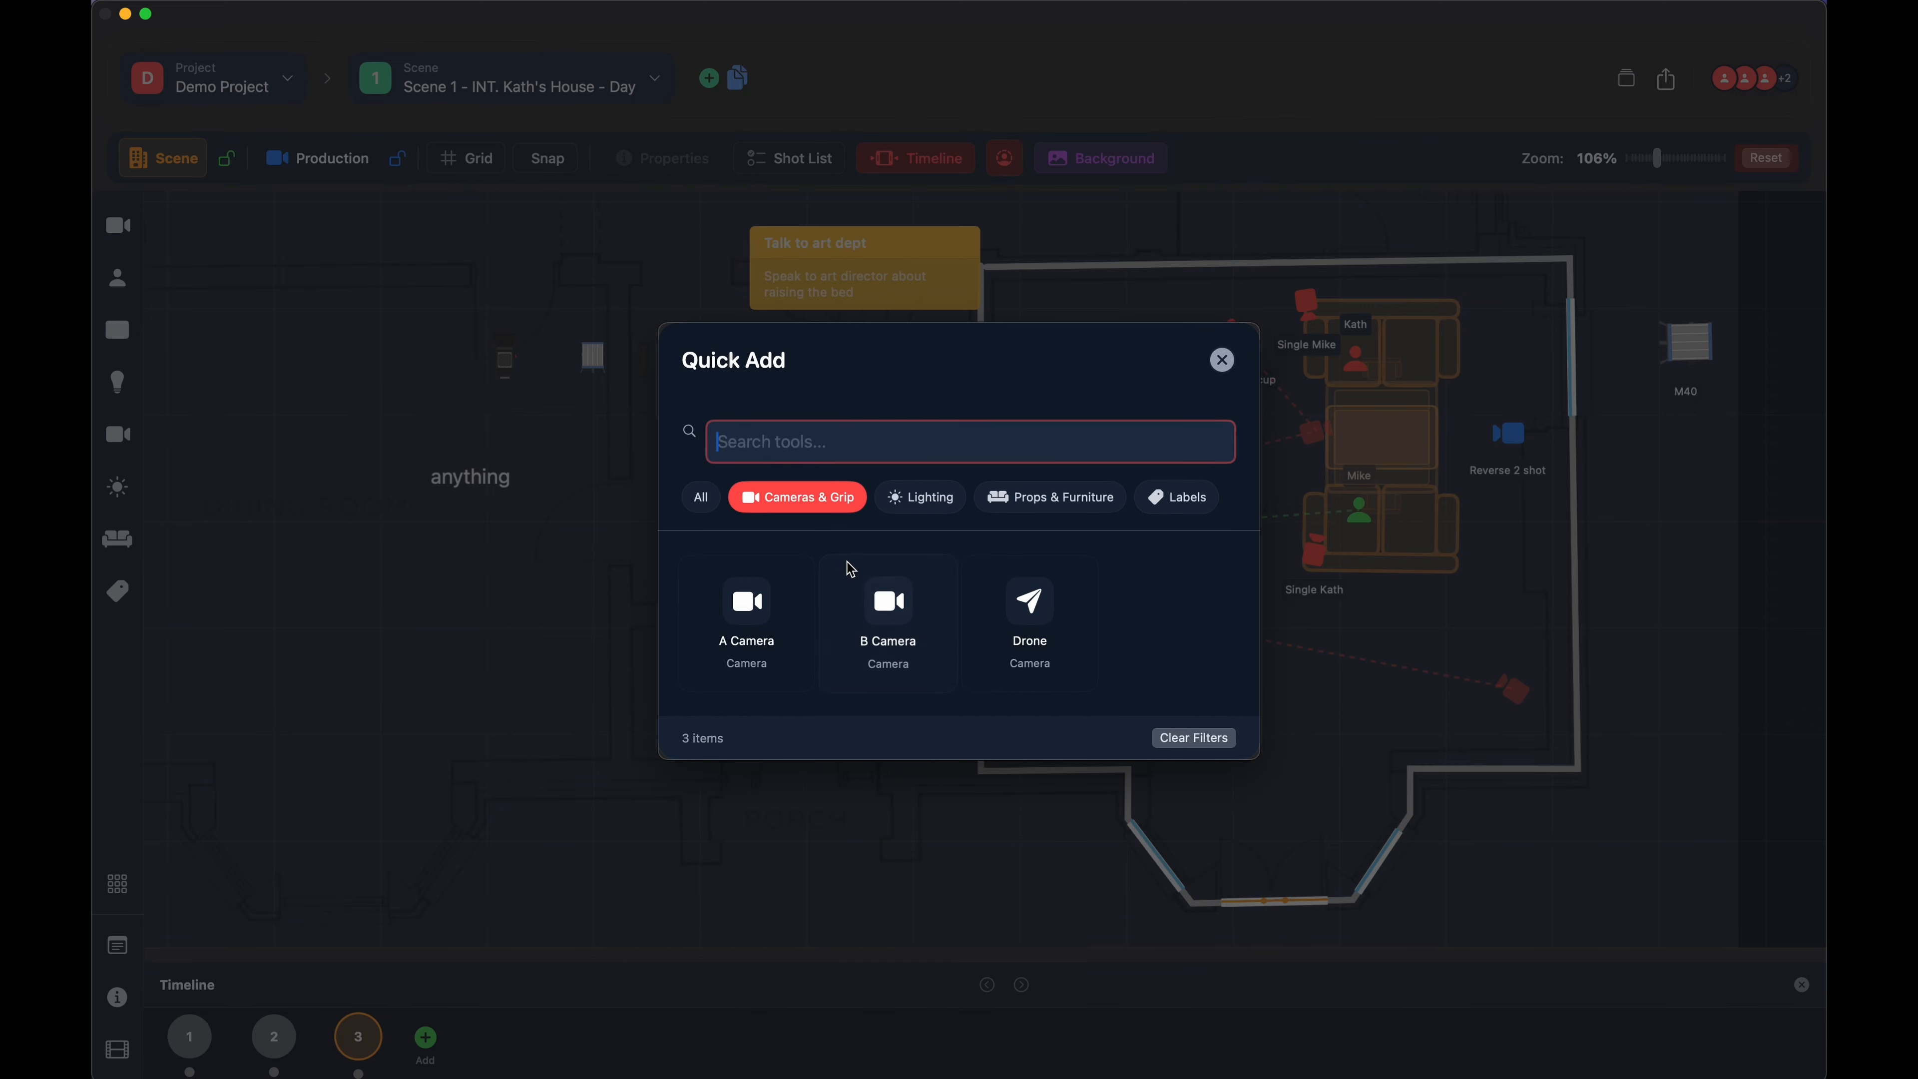
left_click(903, 498)
left_click(1049, 421)
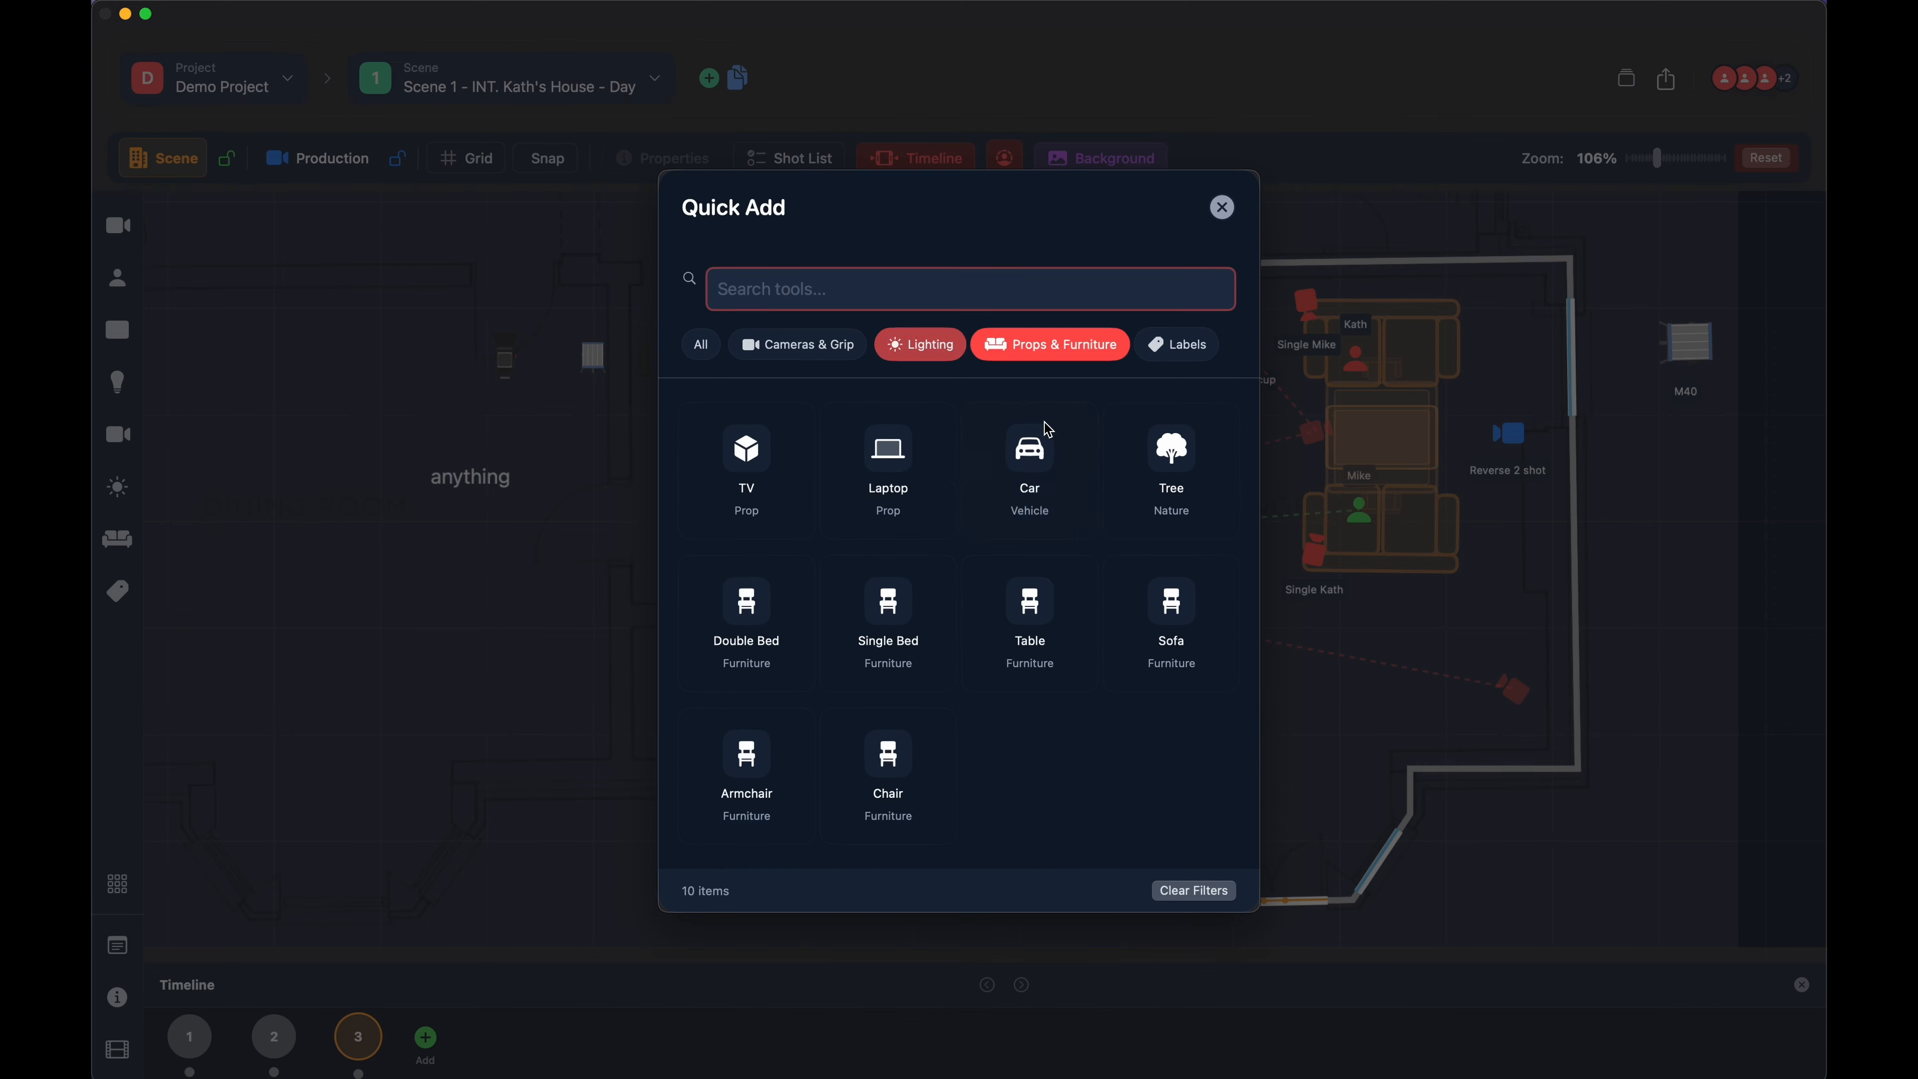
left_click(1180, 347)
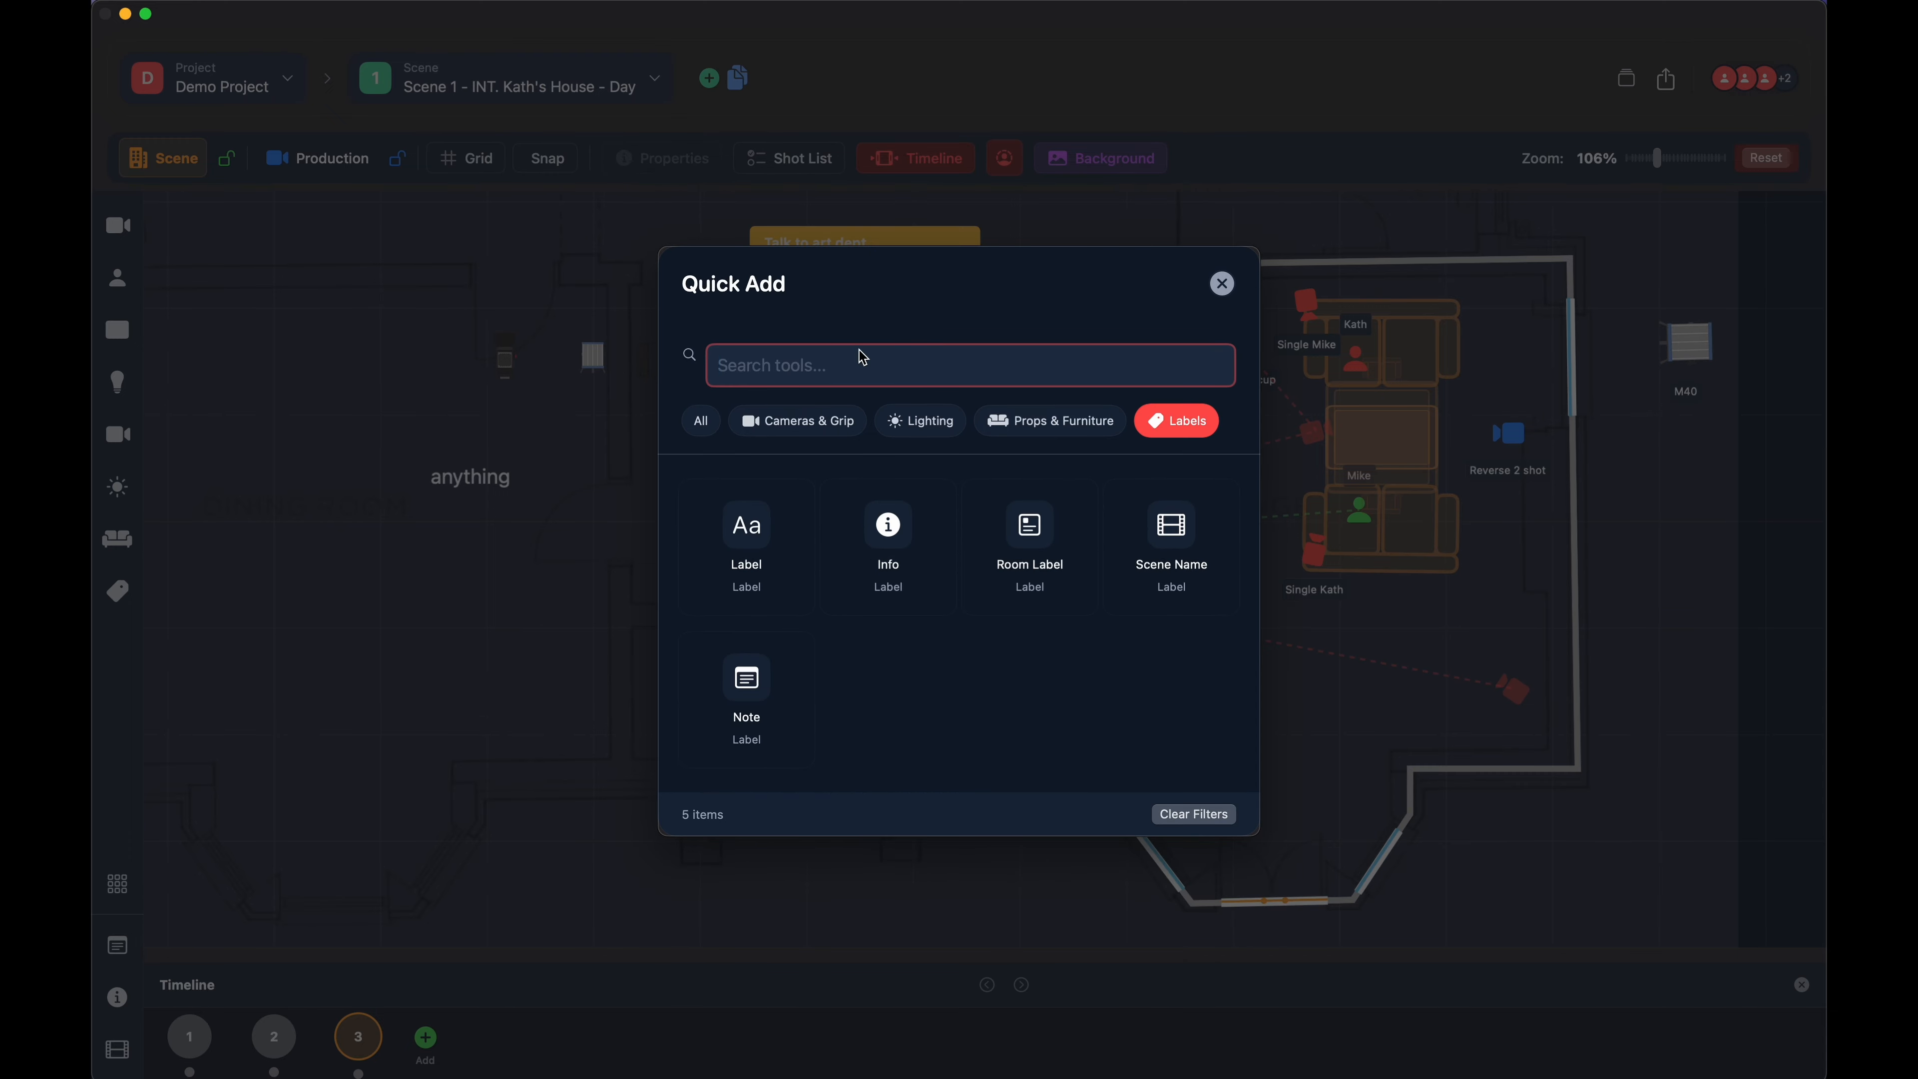
- Search Quick Add across all categories for "cob" and "bed", and close it without adding anything
type("cob")
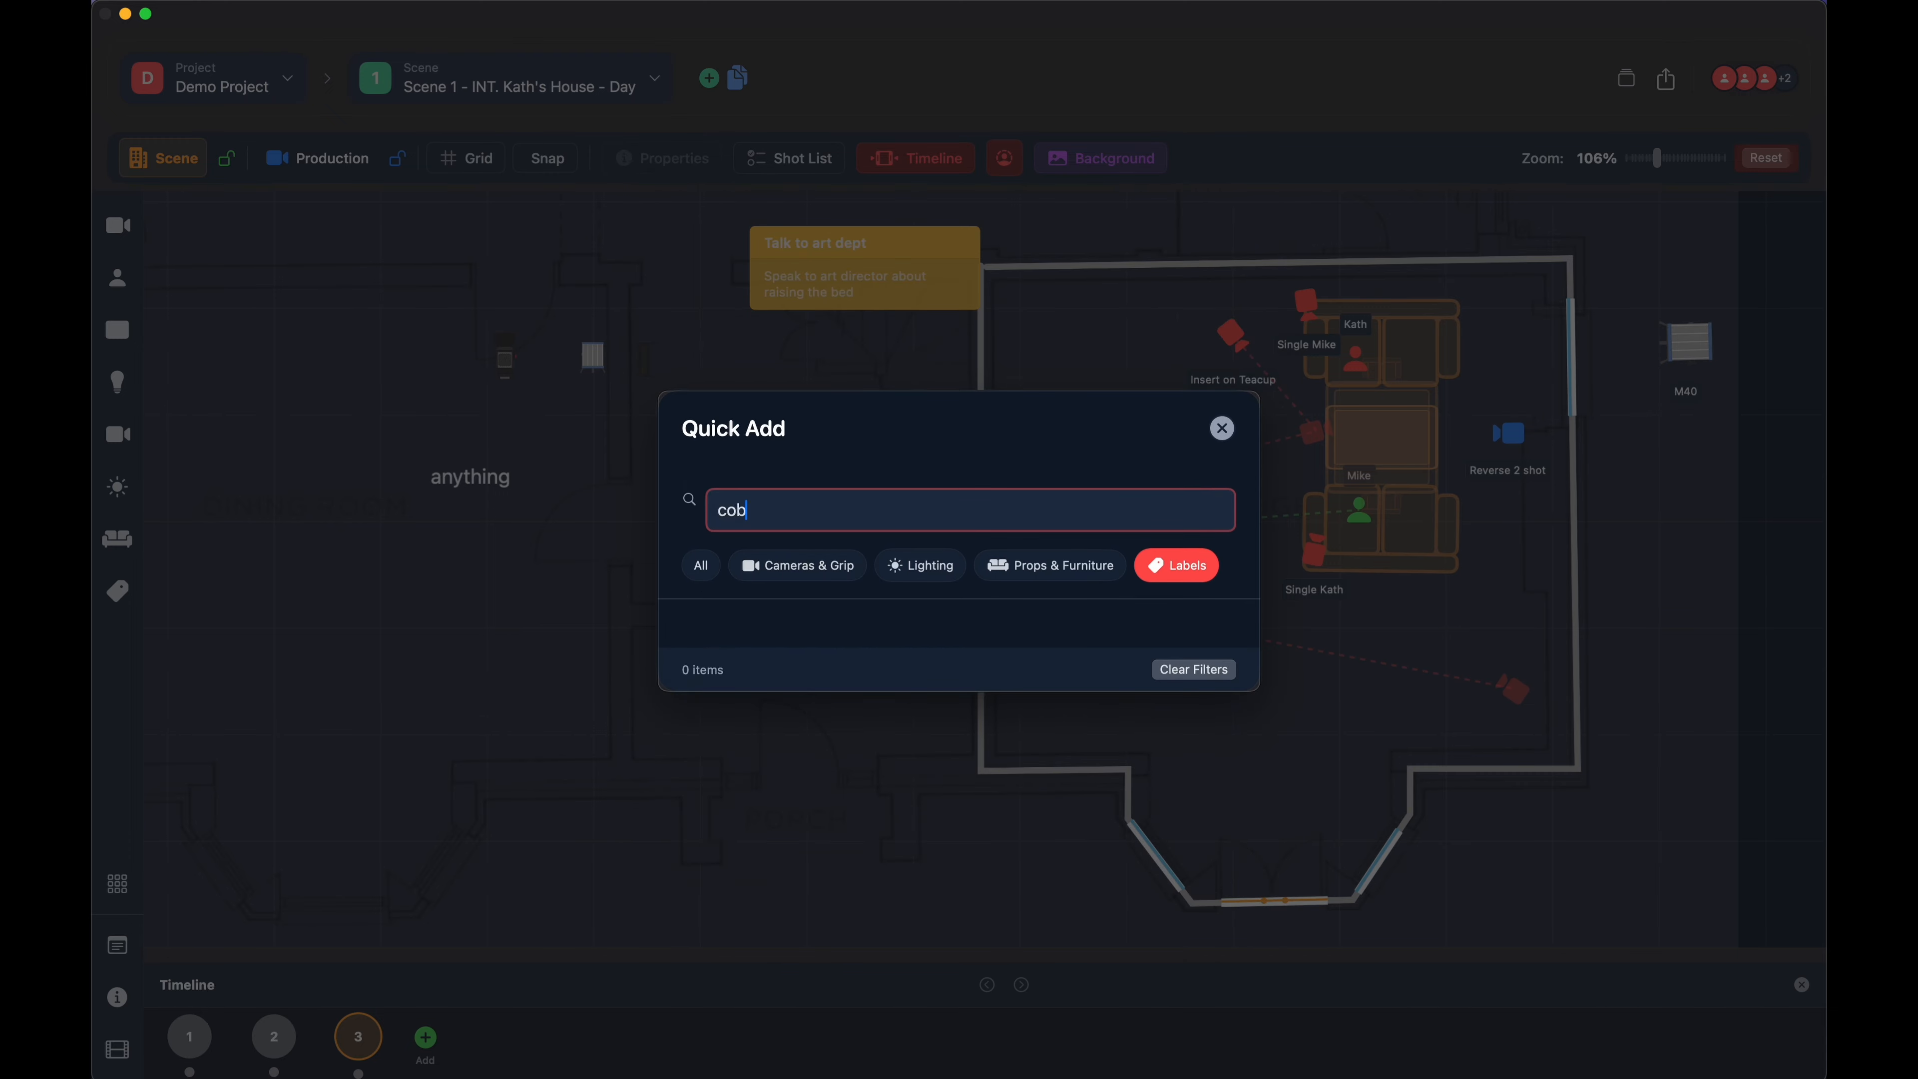
left_click(707, 567)
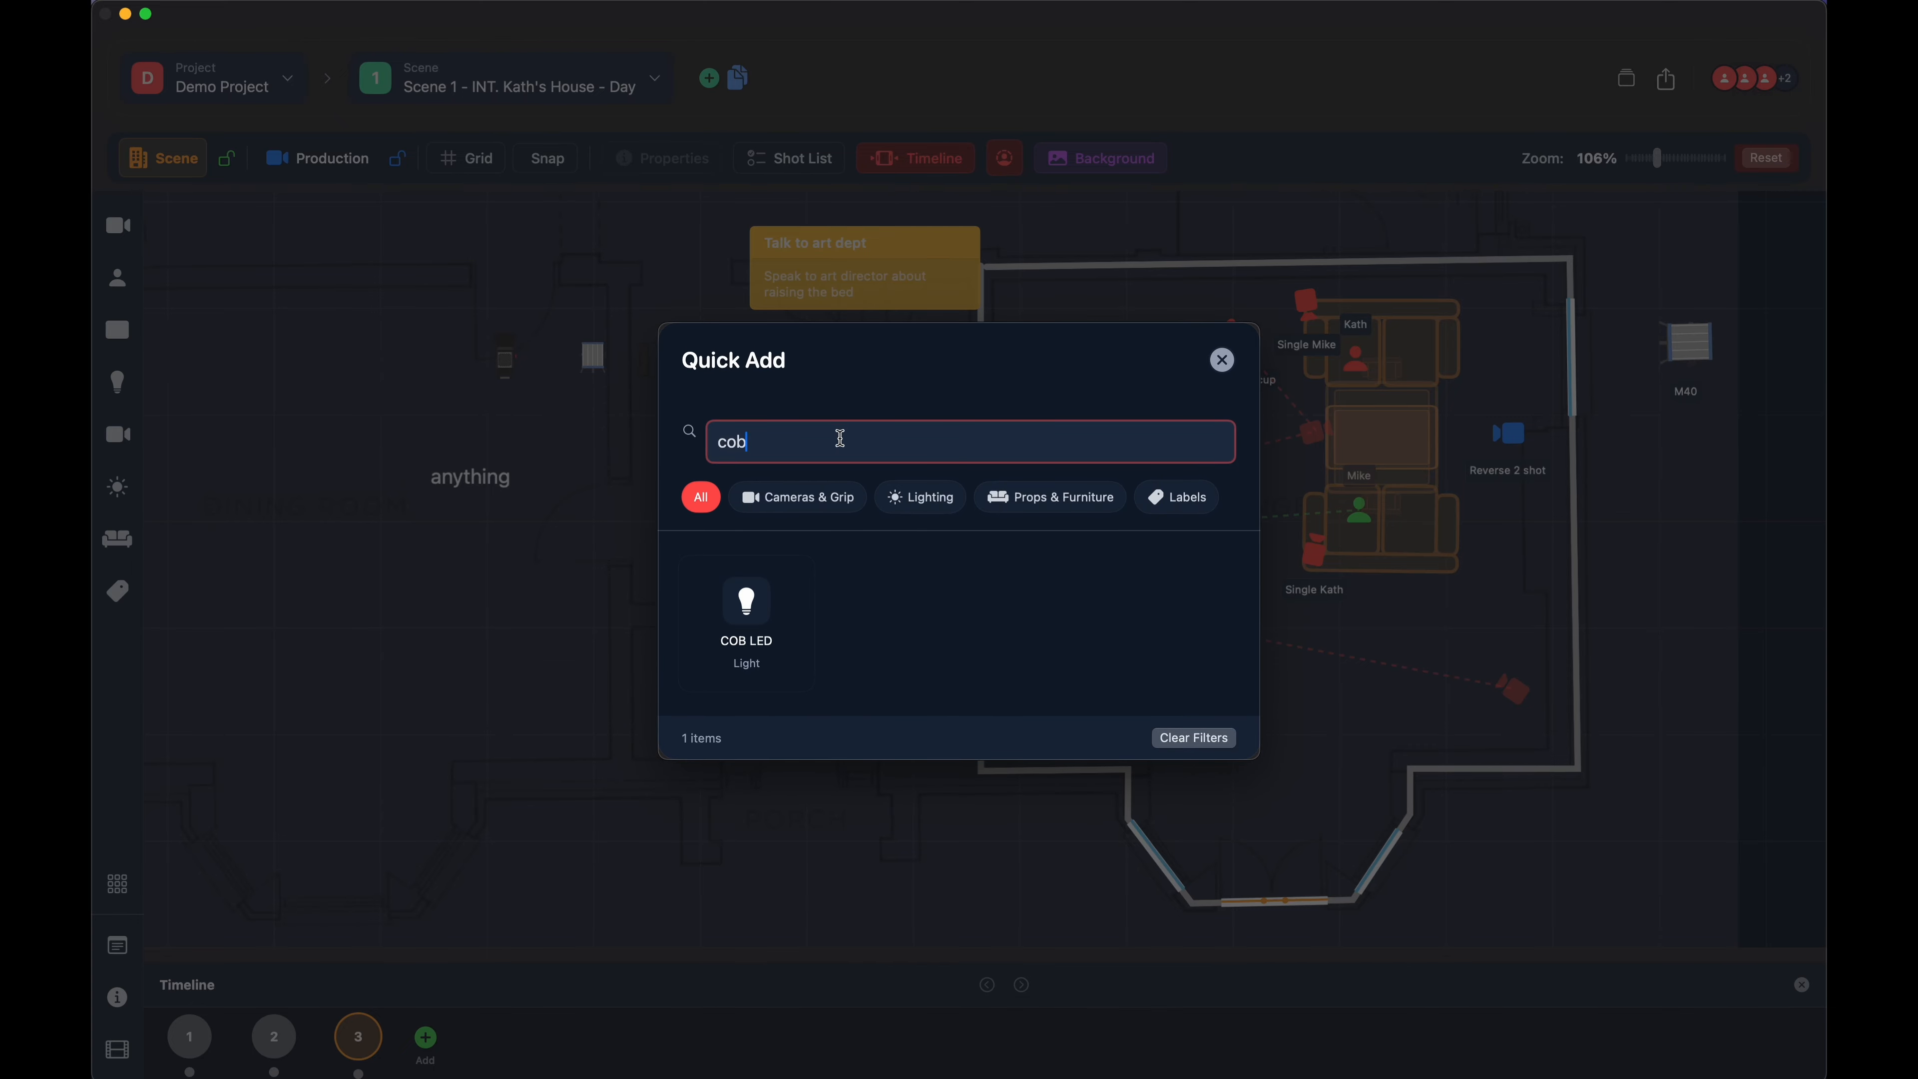
double_click(837, 440)
type("bed")
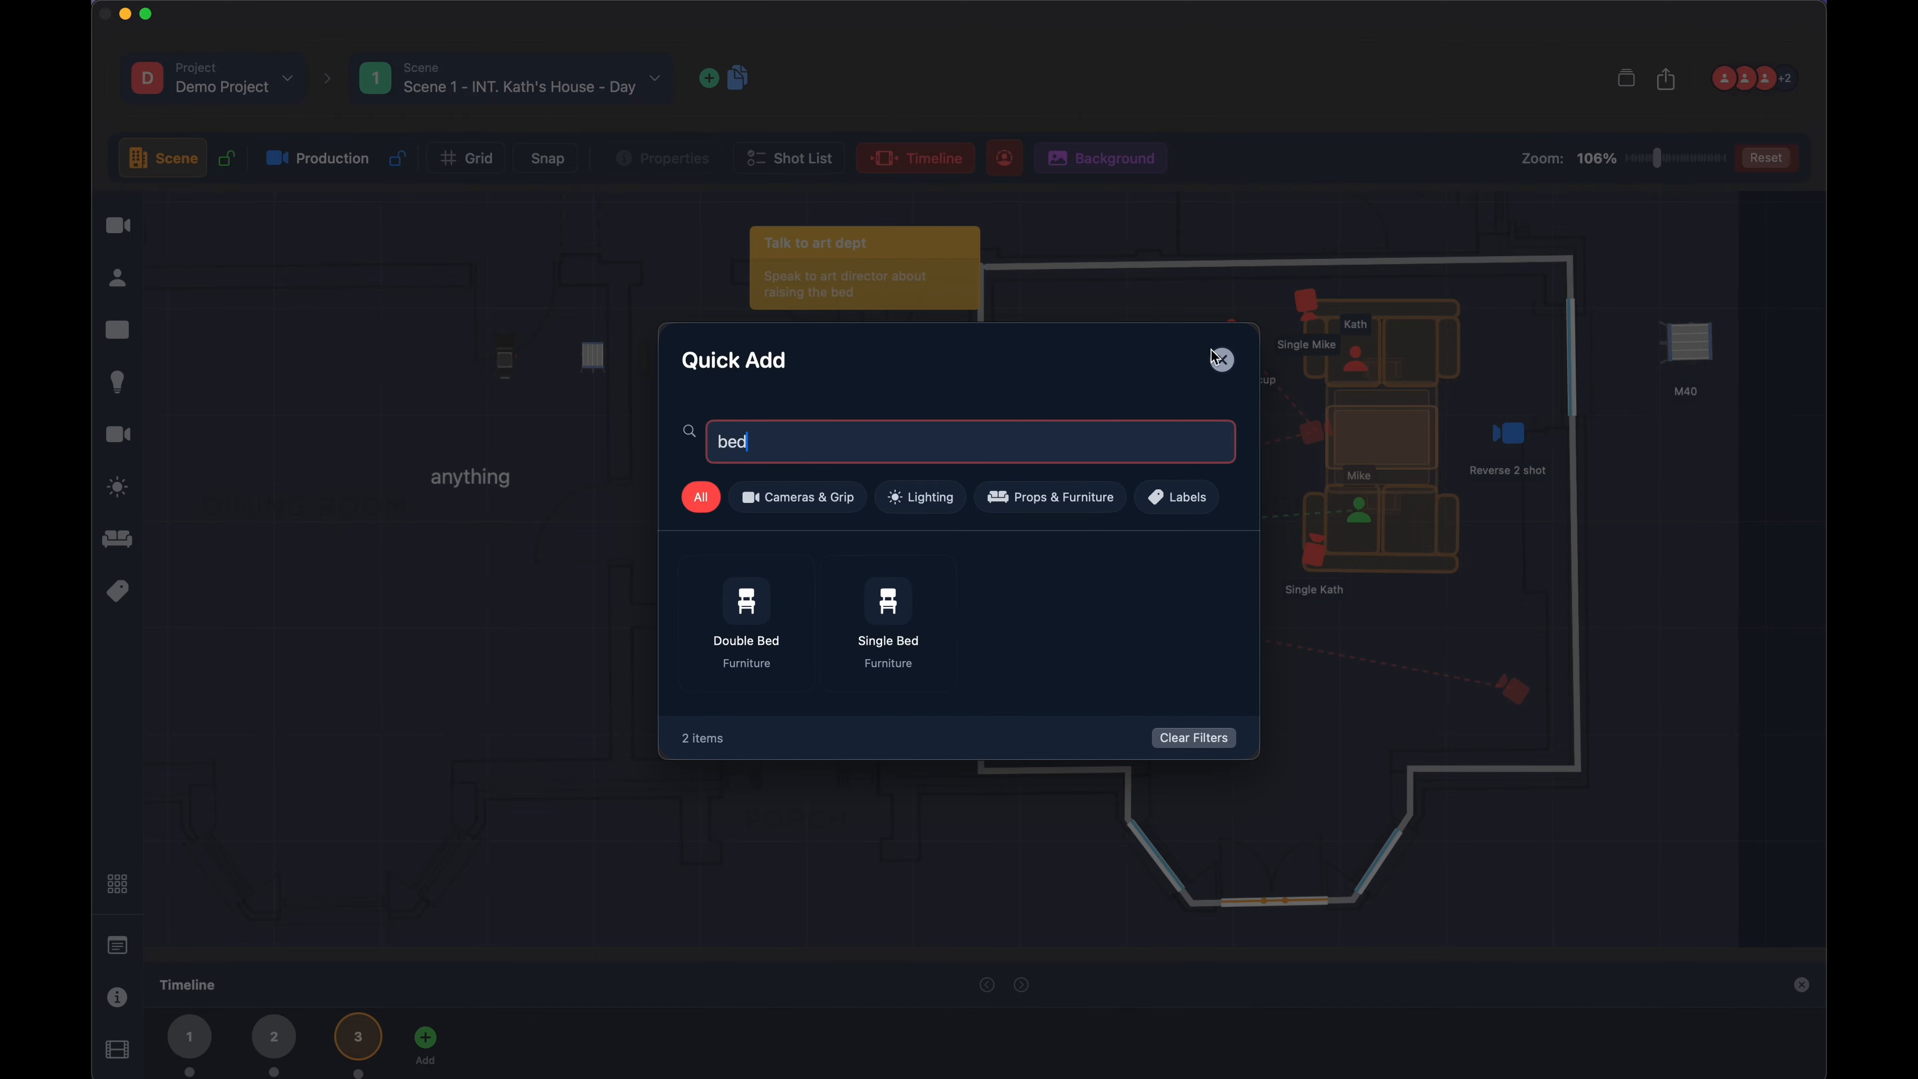
left_click(1217, 357)
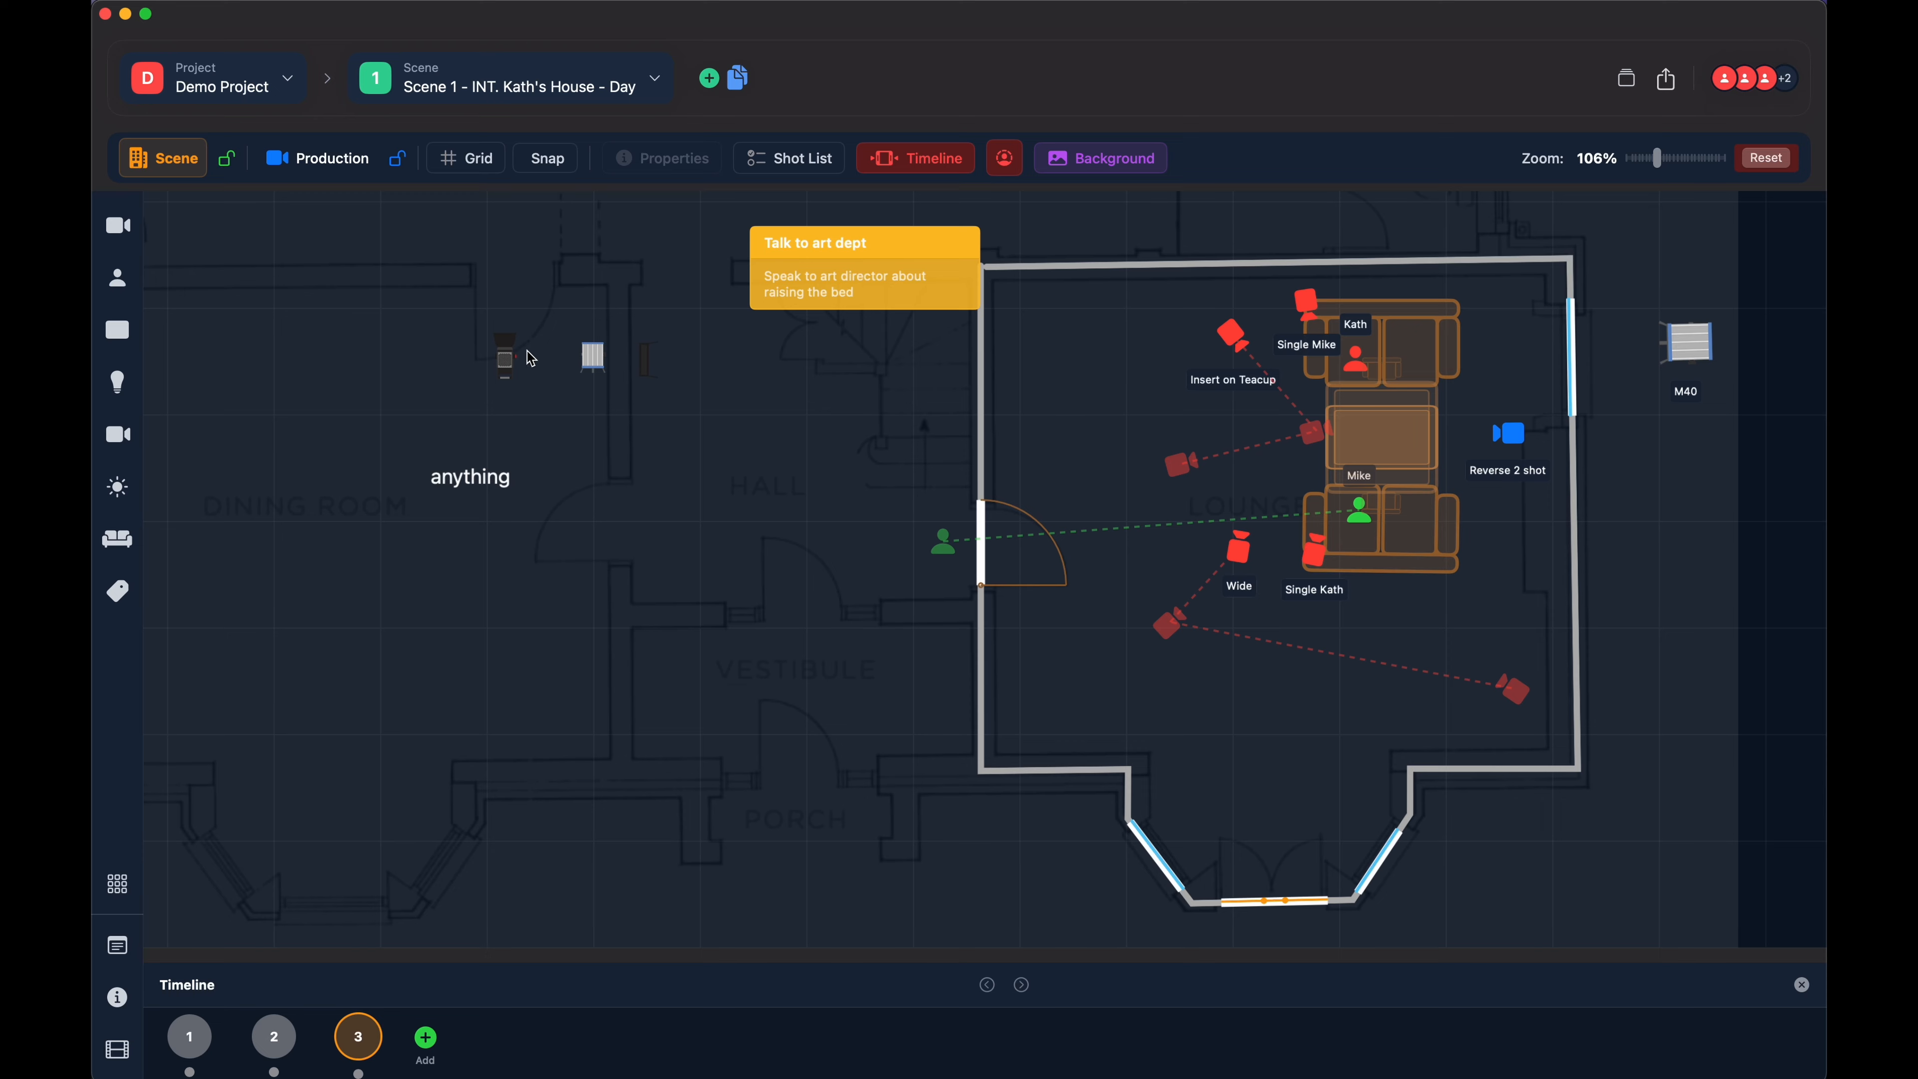
- Open the properties of the "Insert on Teacup" camera and examine its shot fields and shot name
left_click(1234, 338)
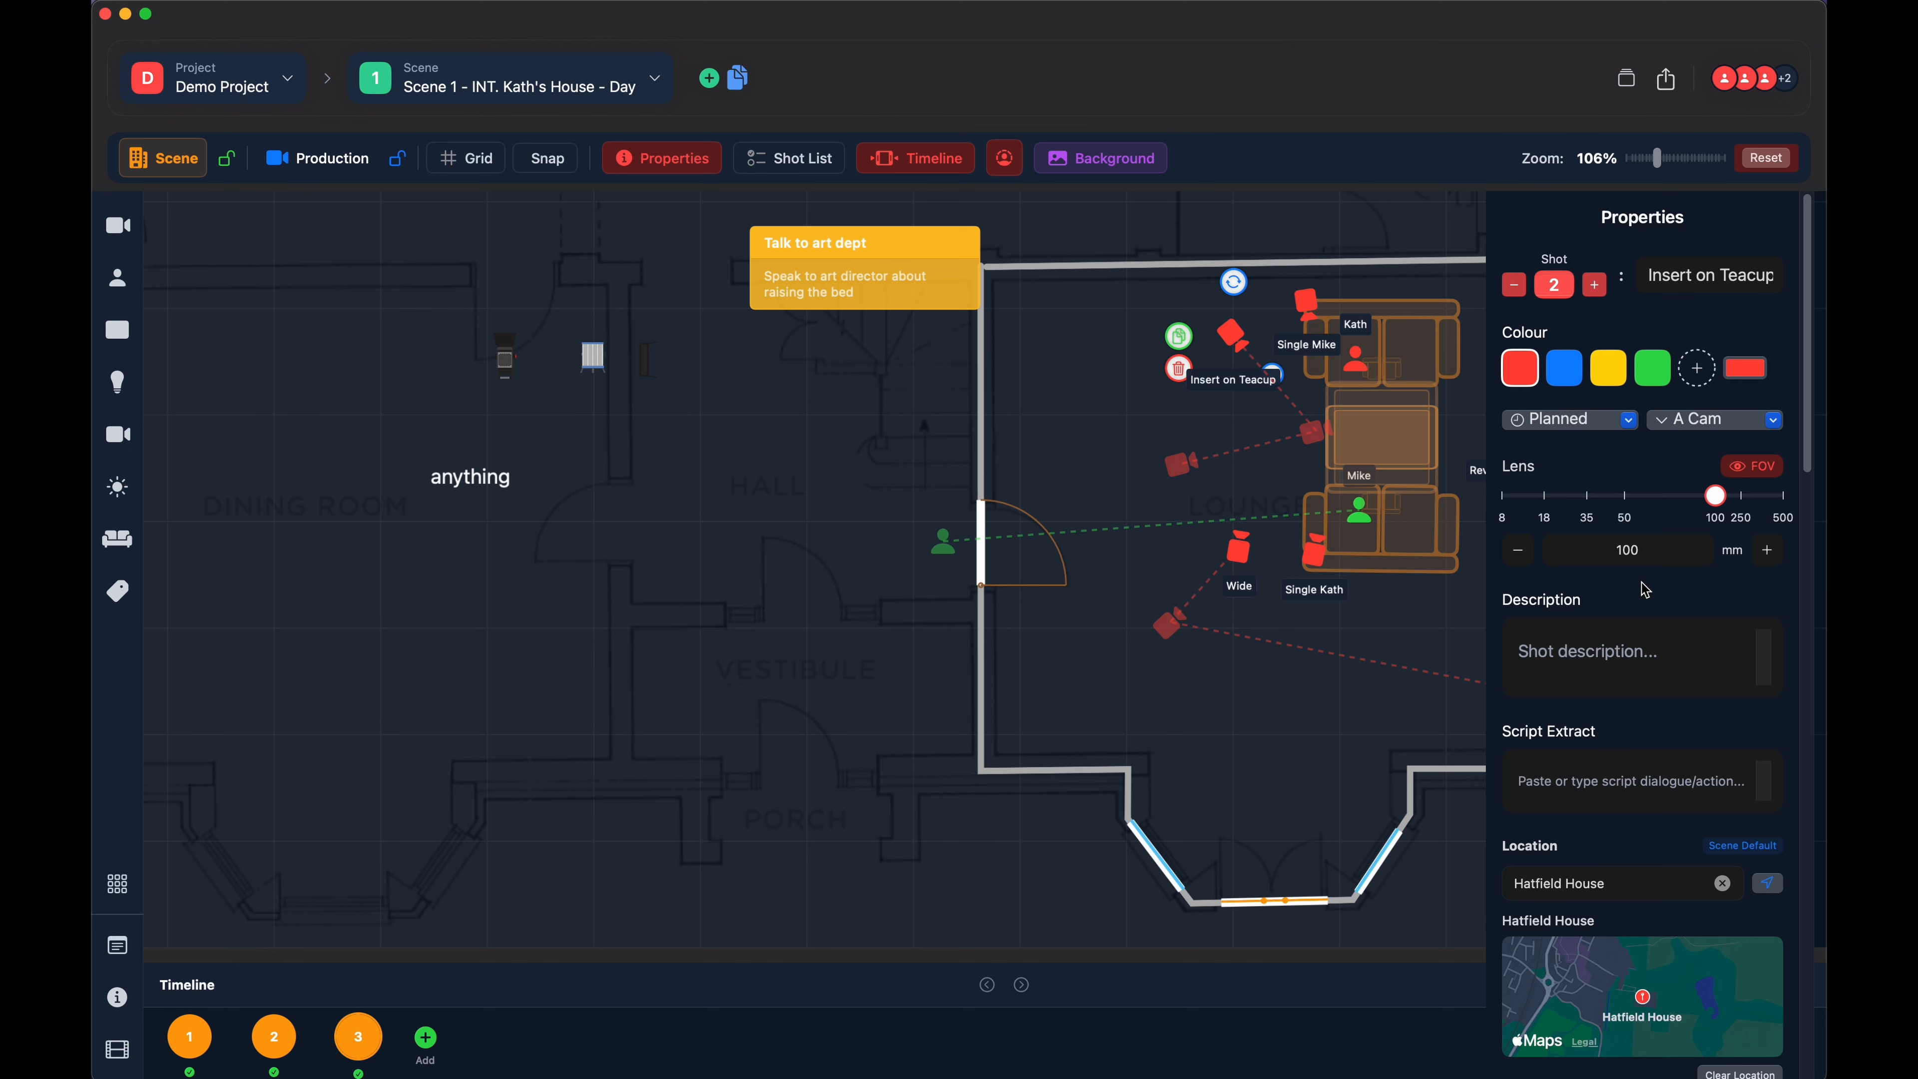
scroll(1646, 589, "down", 1)
scroll(1646, 589, "up", 1)
left_click_drag(1650, 274, 1810, 286)
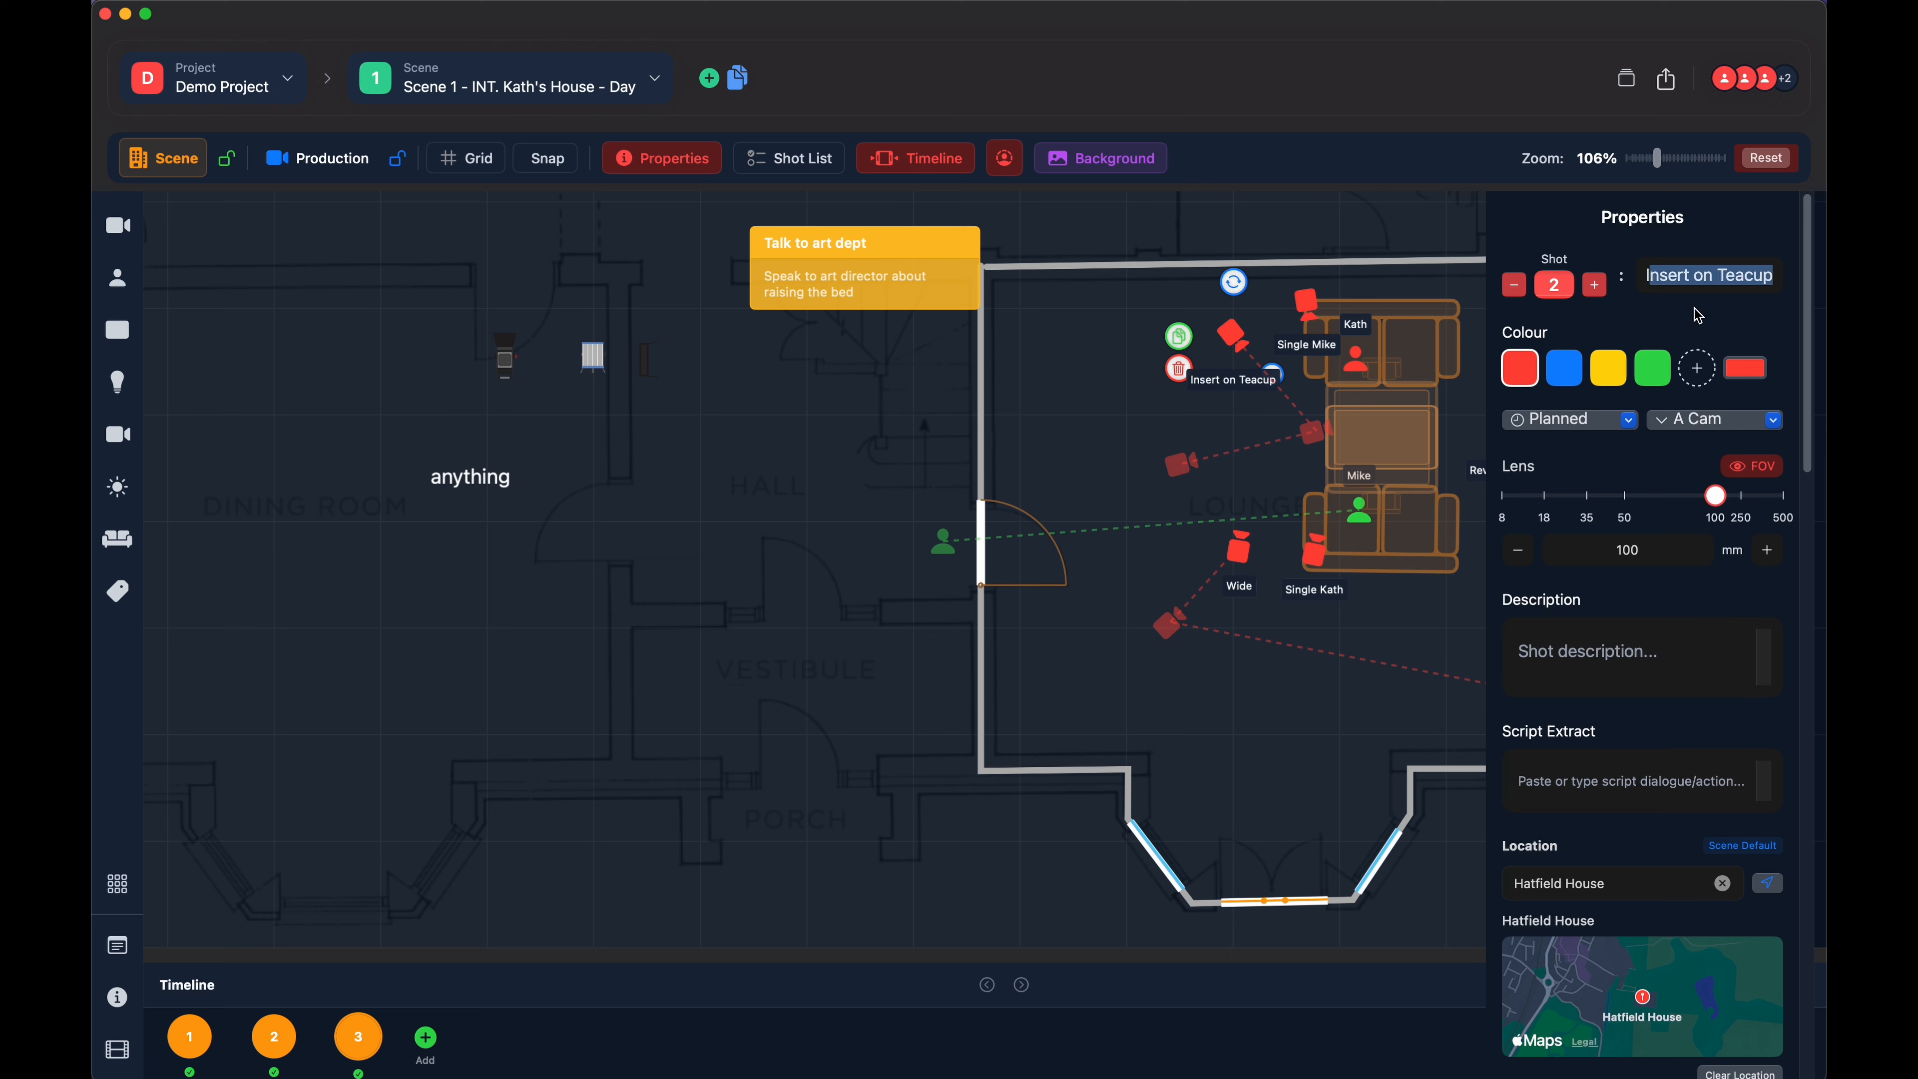
left_click(1692, 276)
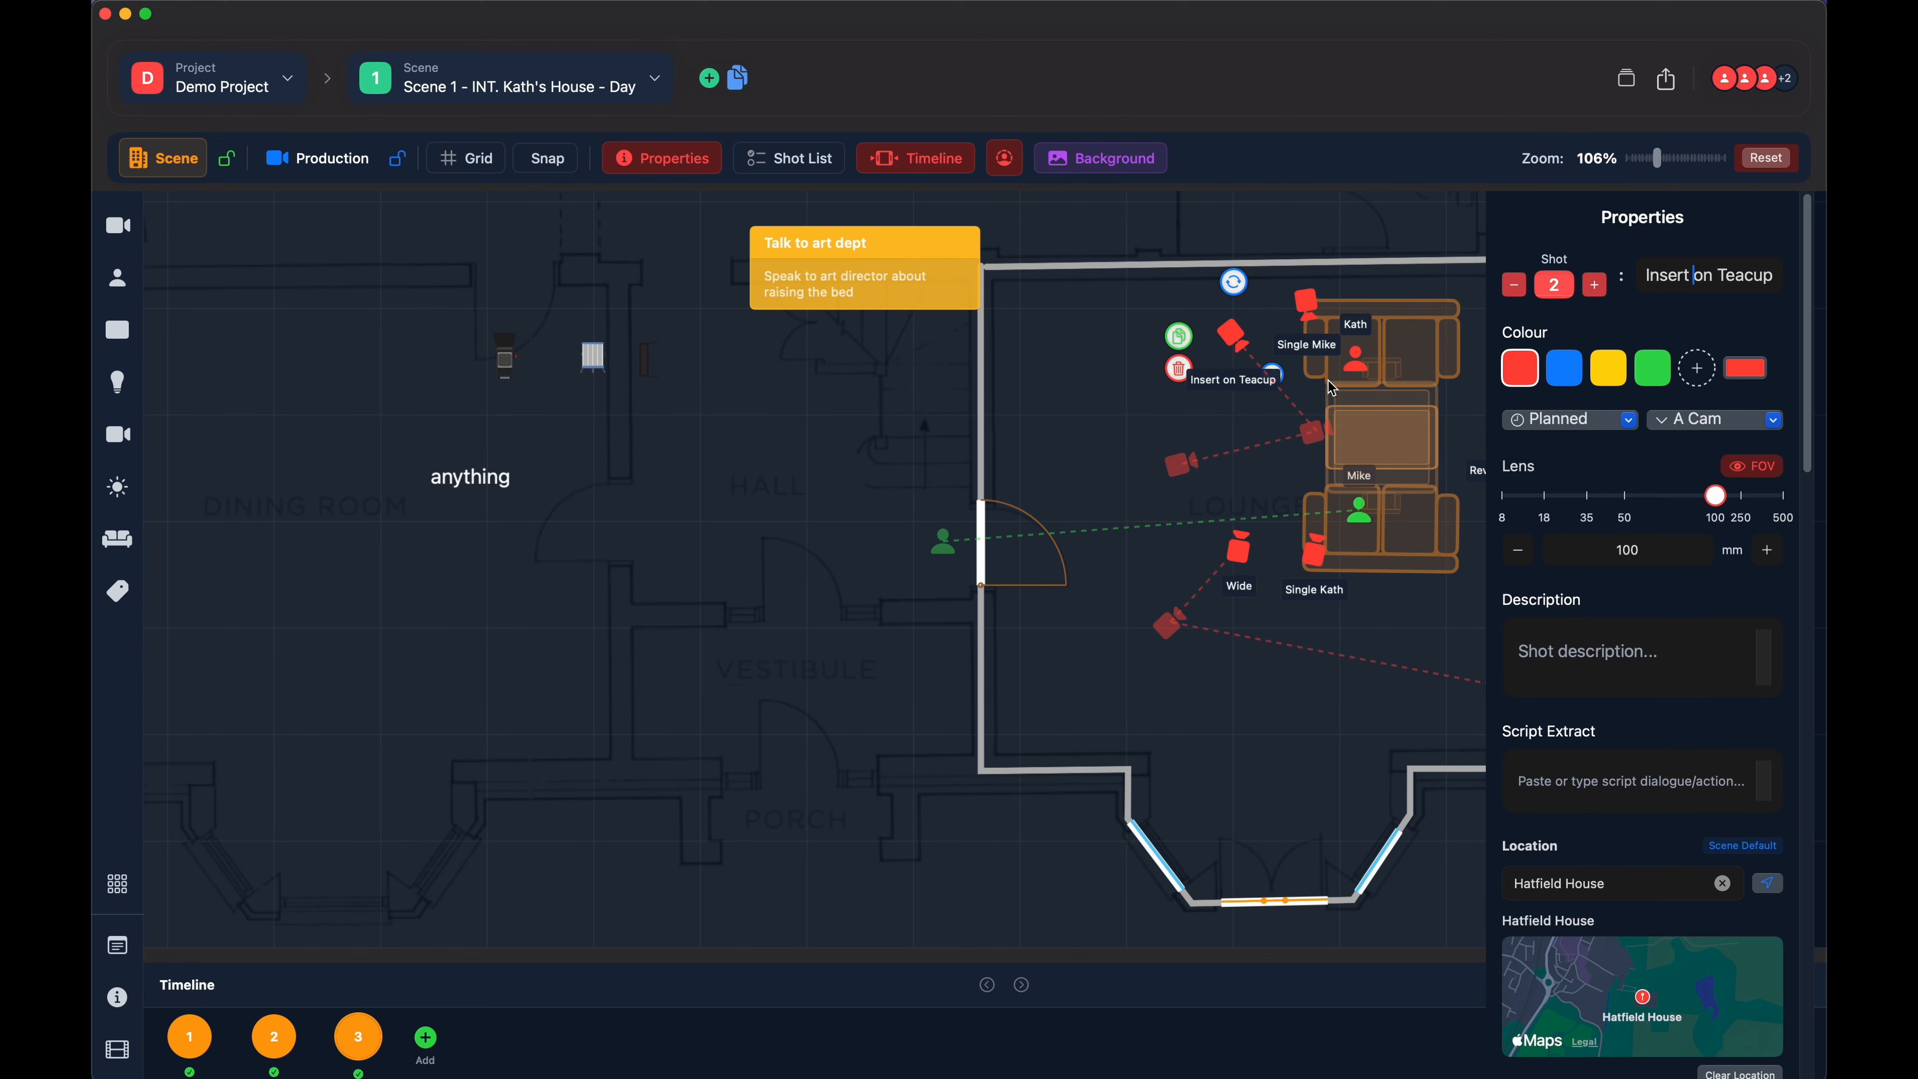
- Select the "Reverse 2 shot" camera, view its custom colour picker and close the picker without changing the colour
scroll(1288, 593, "right", 5)
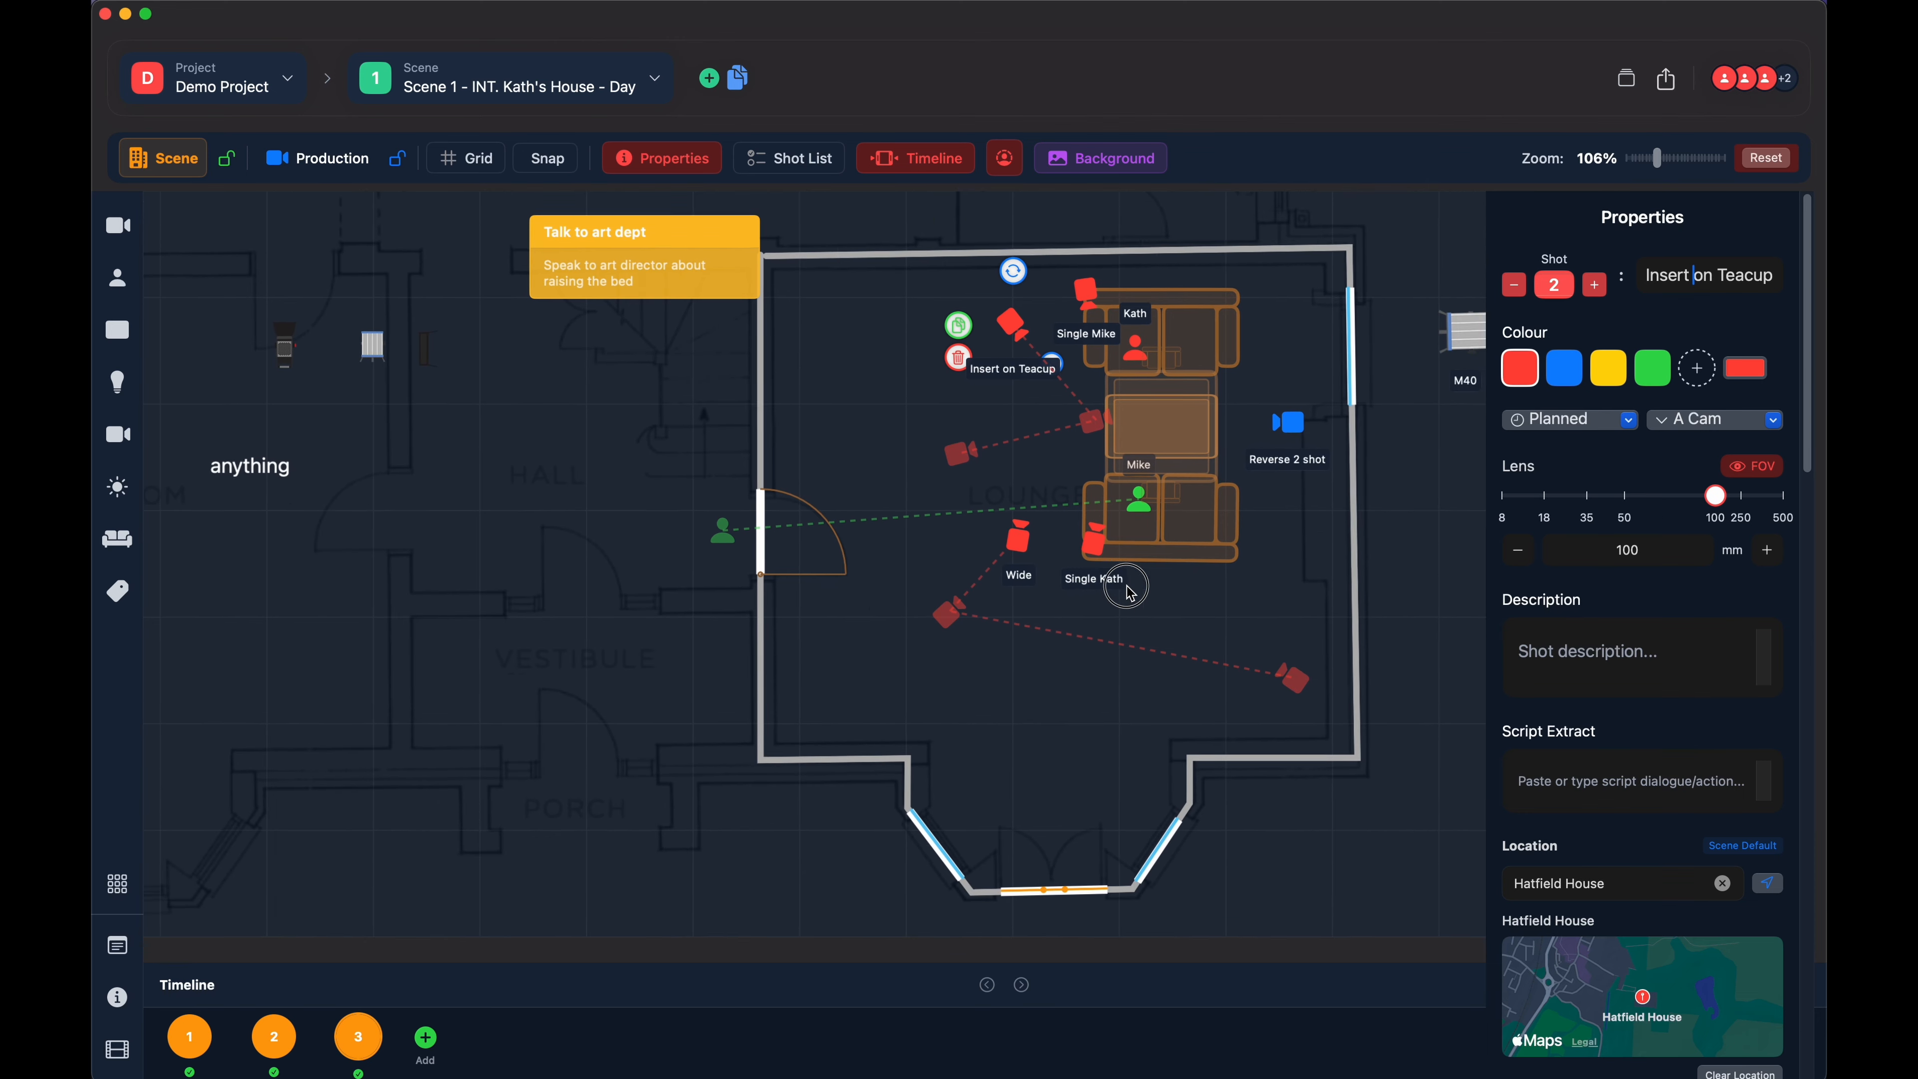
left_click(1282, 432)
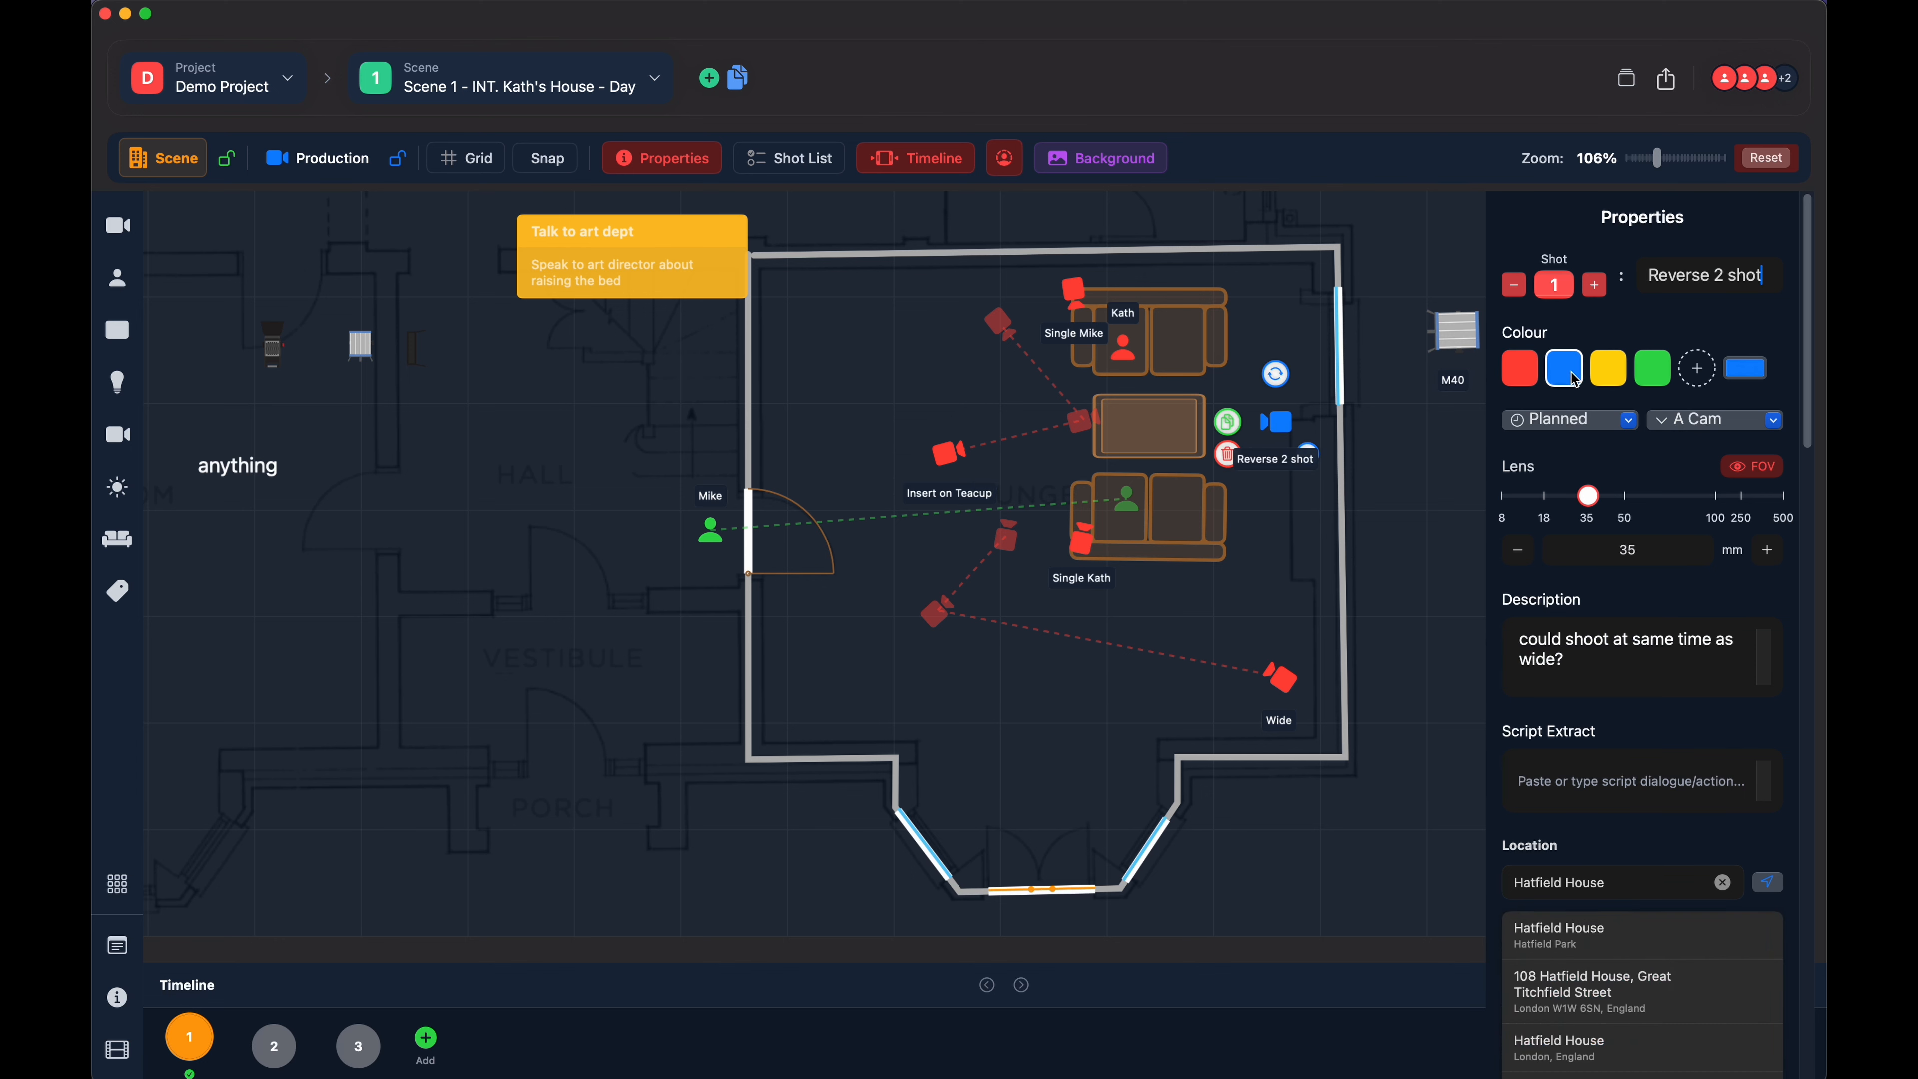
left_click(1747, 369)
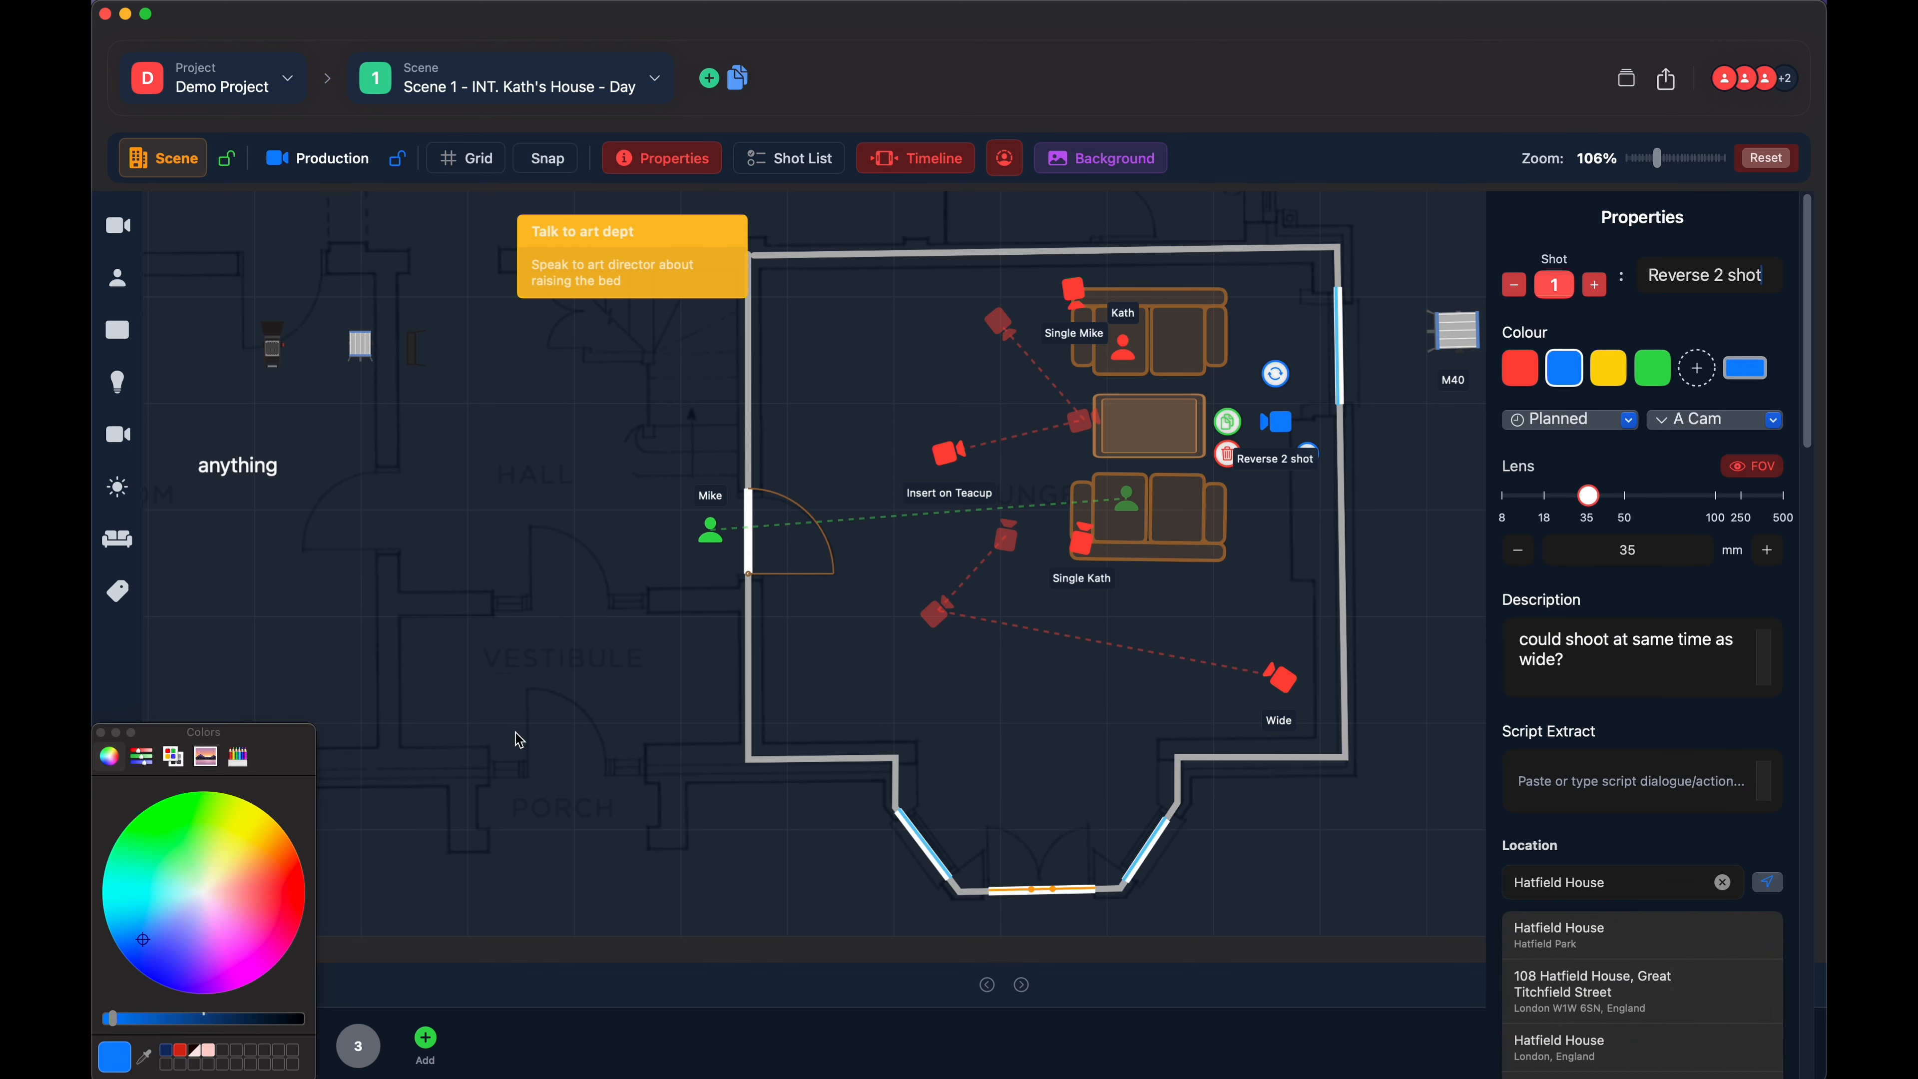
left_click(101, 733)
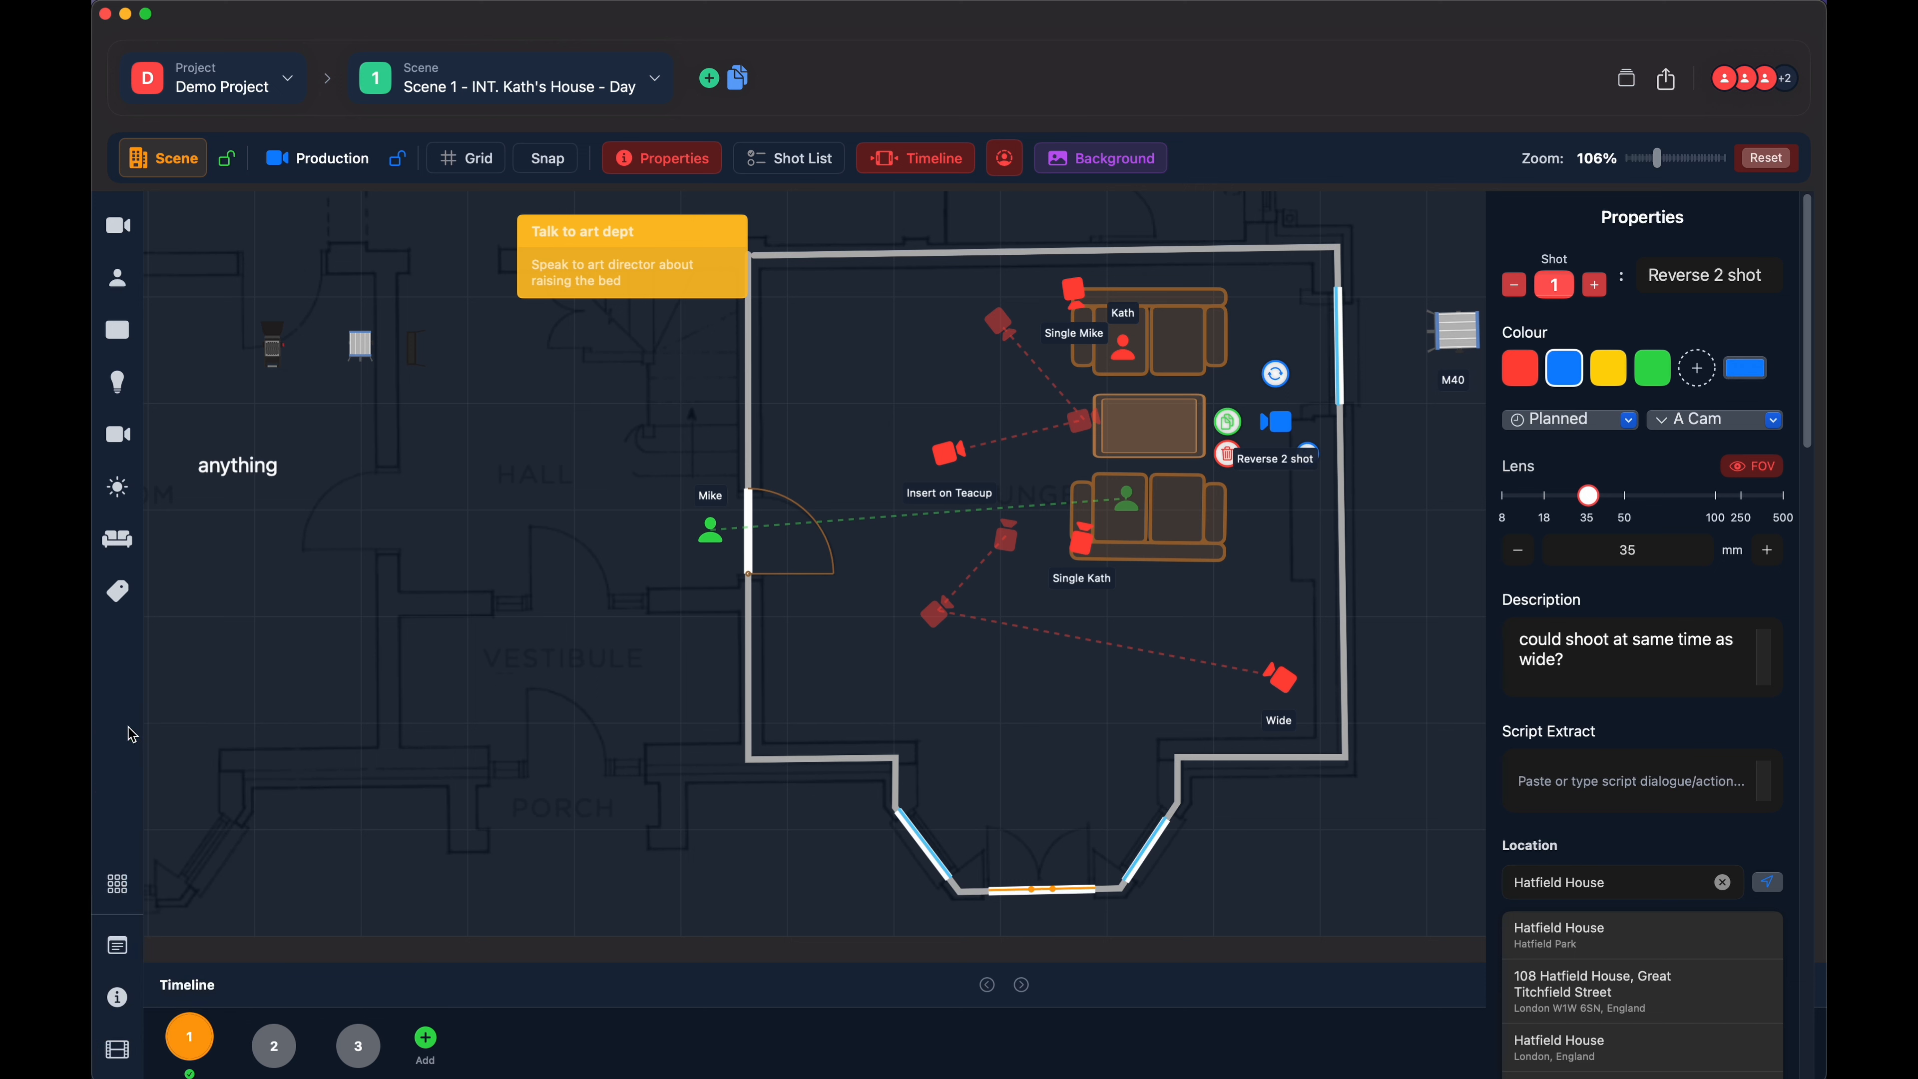
left_click(1697, 323)
- Examine the shot status and camera assignment options of the "Reverse 2 shot" camera without changing them
left_click(1582, 423)
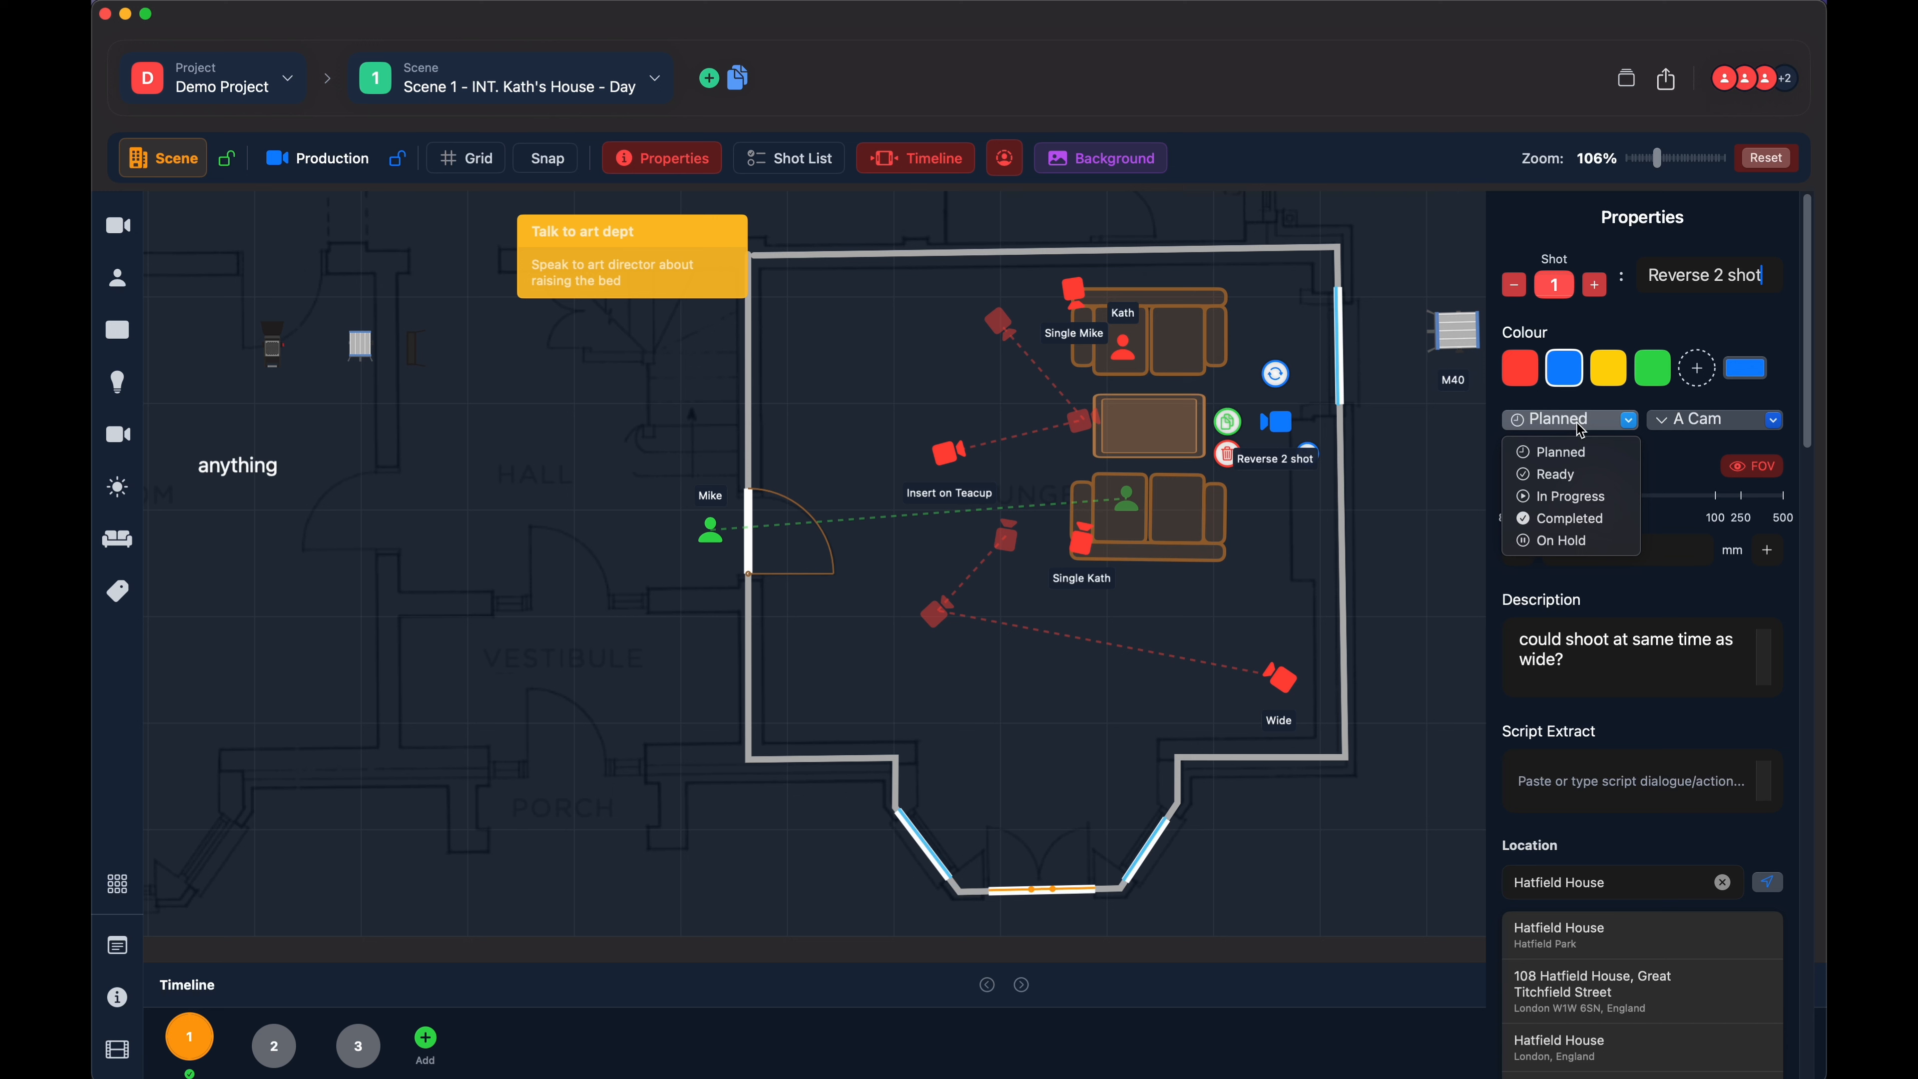
left_click(1560, 420)
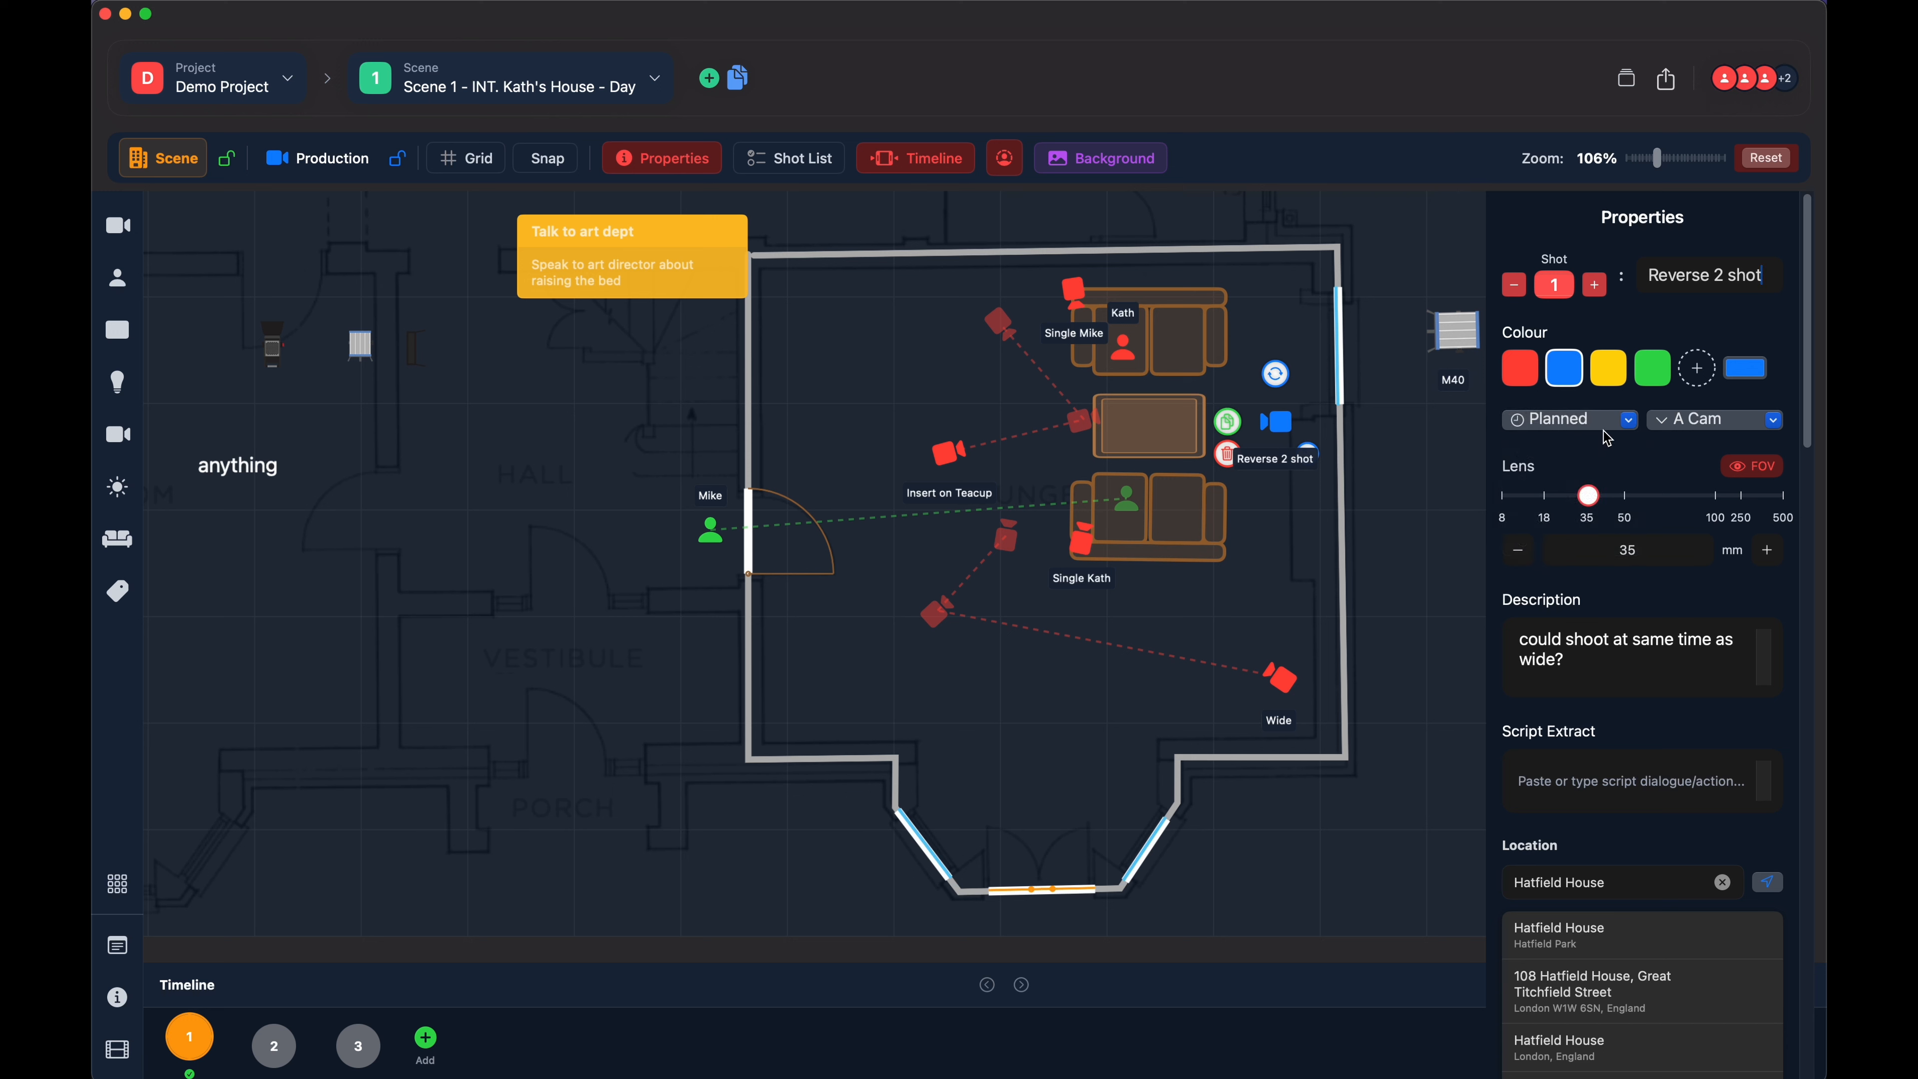
left_click(1557, 429)
left_click(1577, 429)
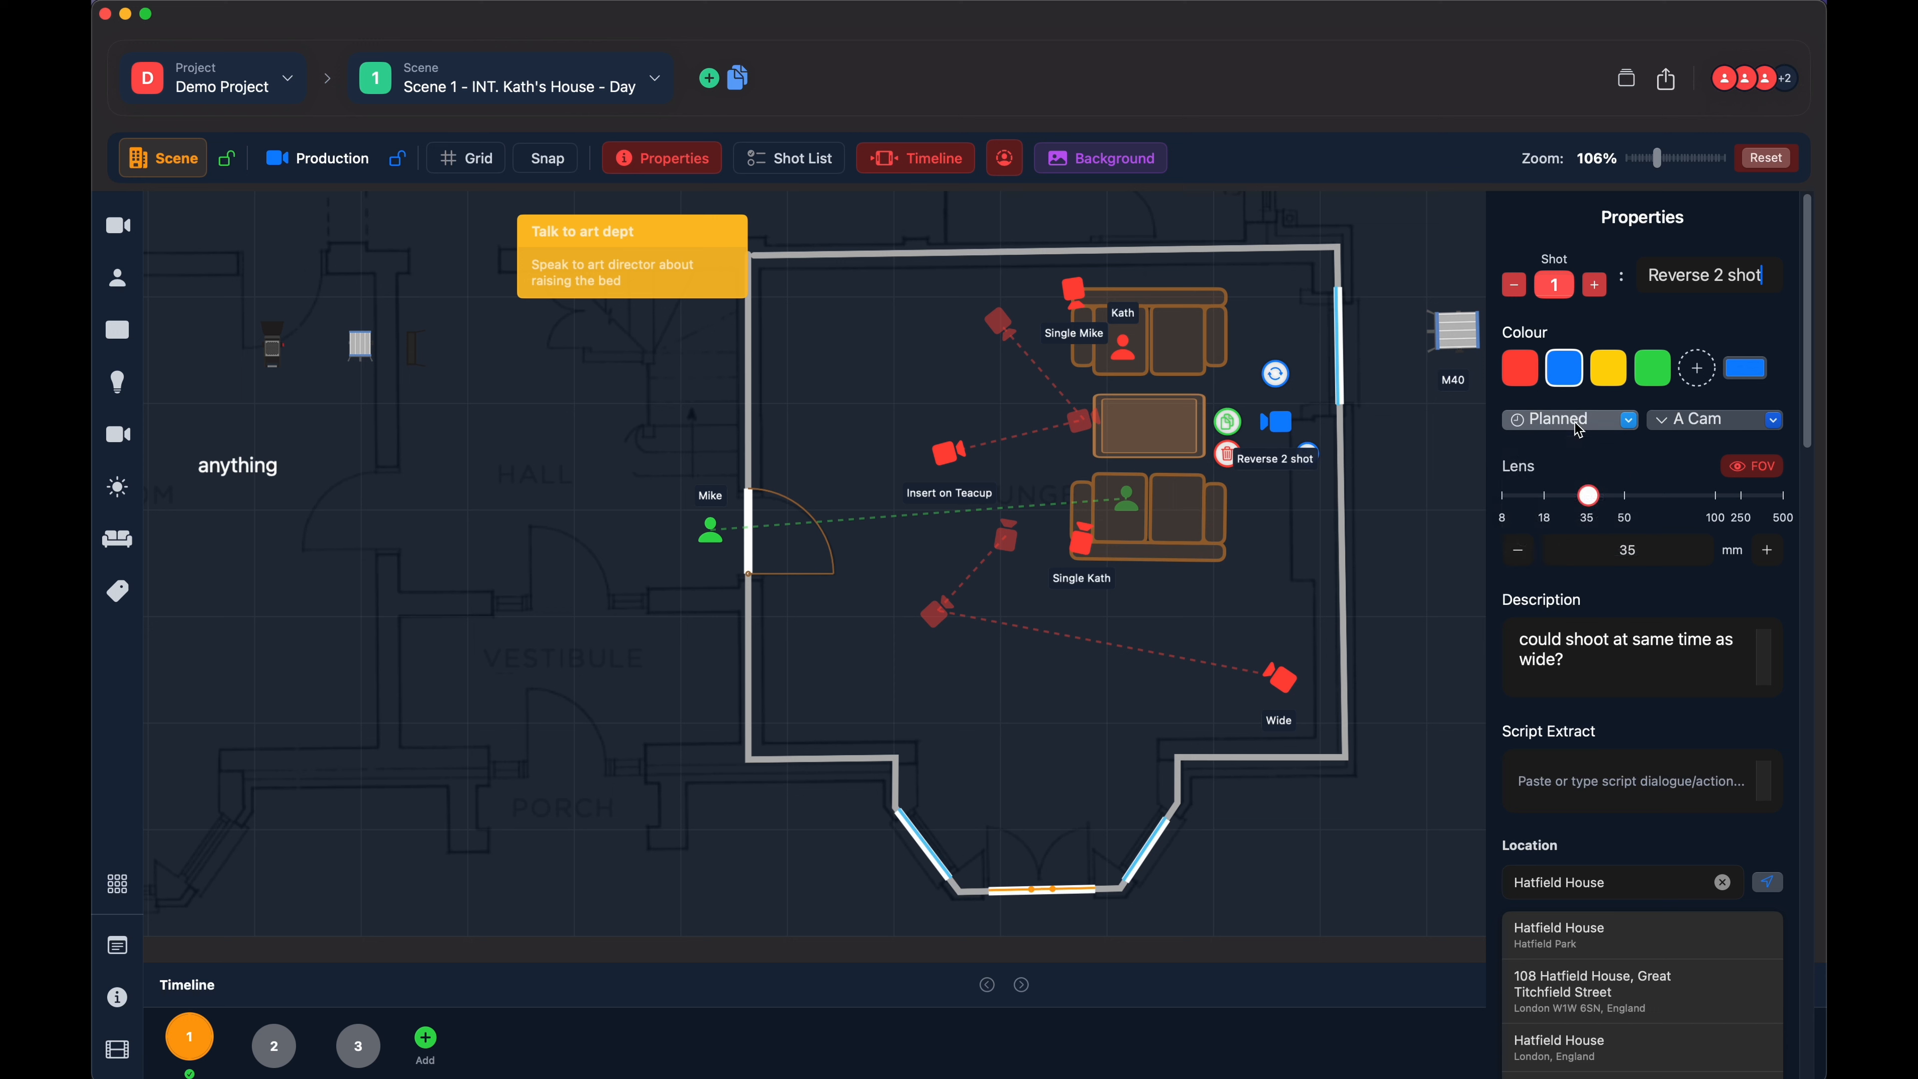
left_click(1715, 425)
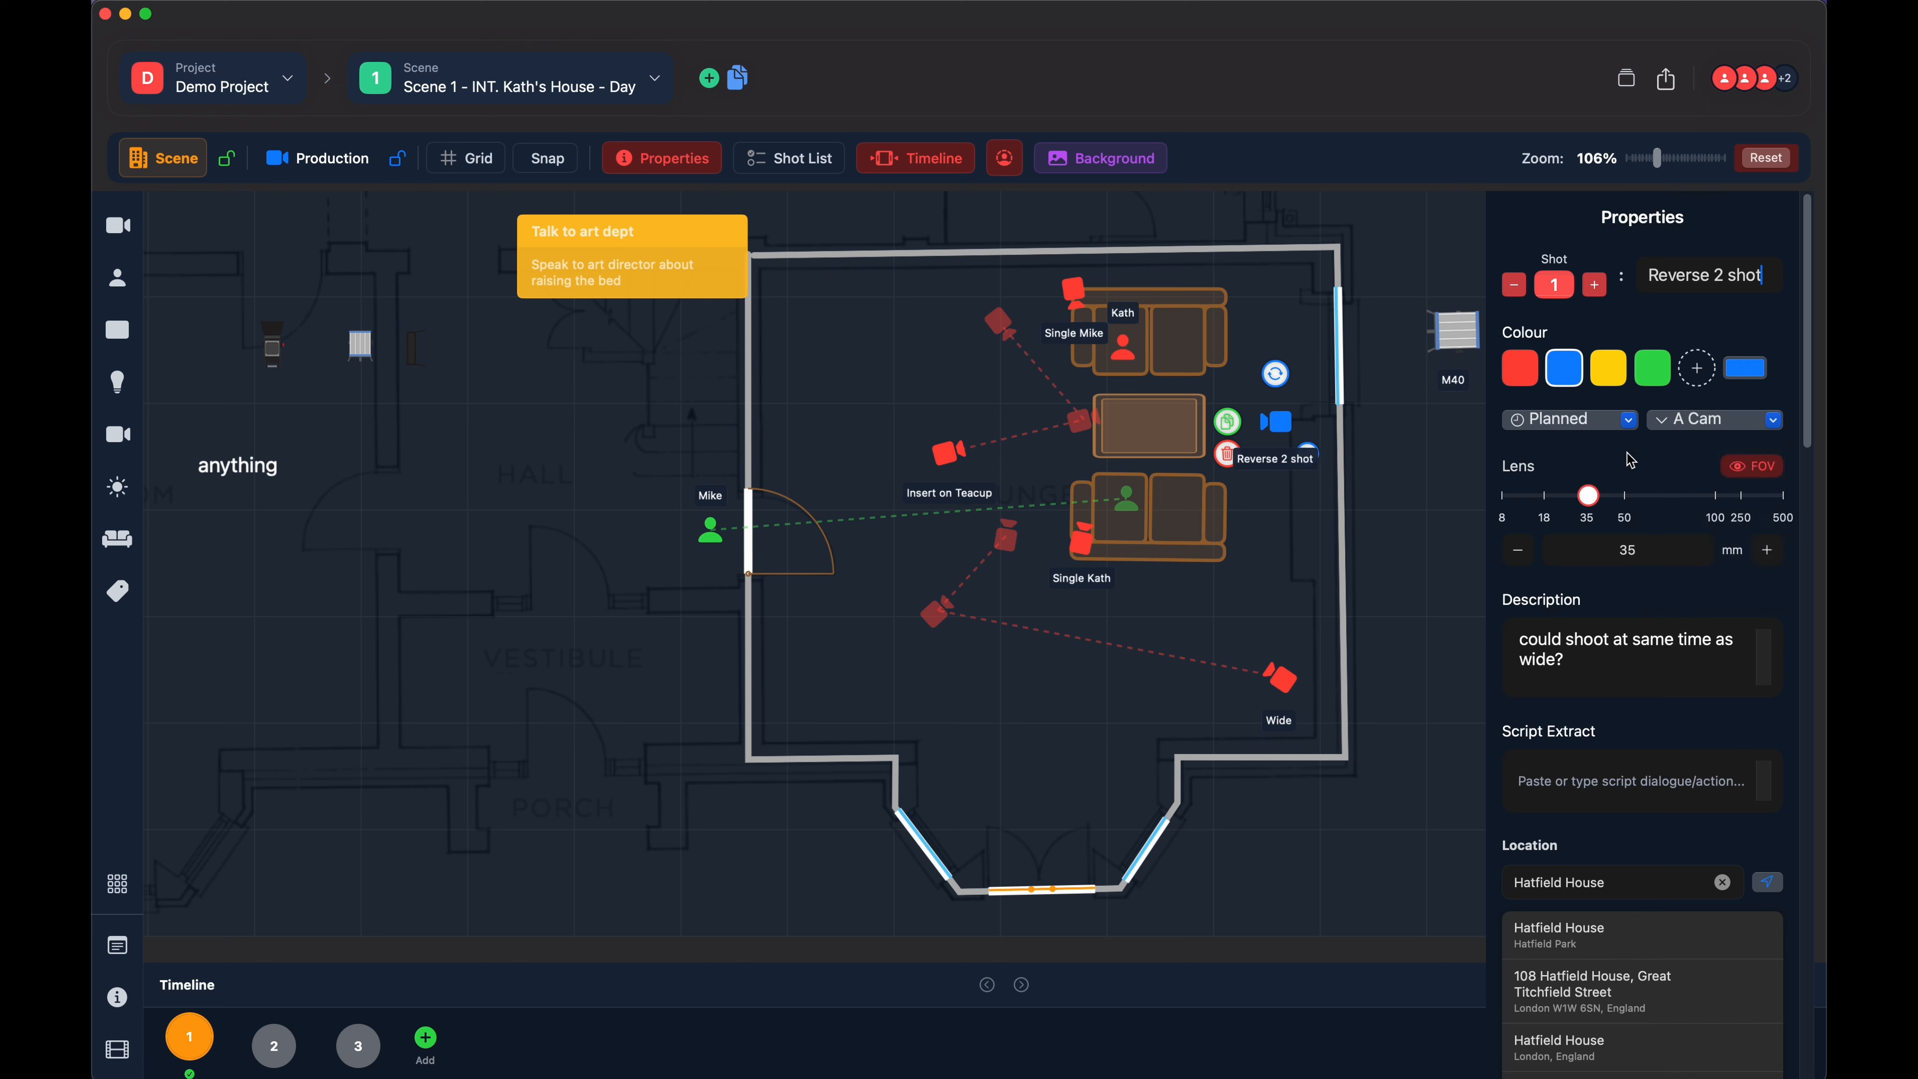
- Toggle the field-of-view display of the "Reverse 2 shot" camera and set its lens to 40 mm
scroll(1623, 393, "down", 3)
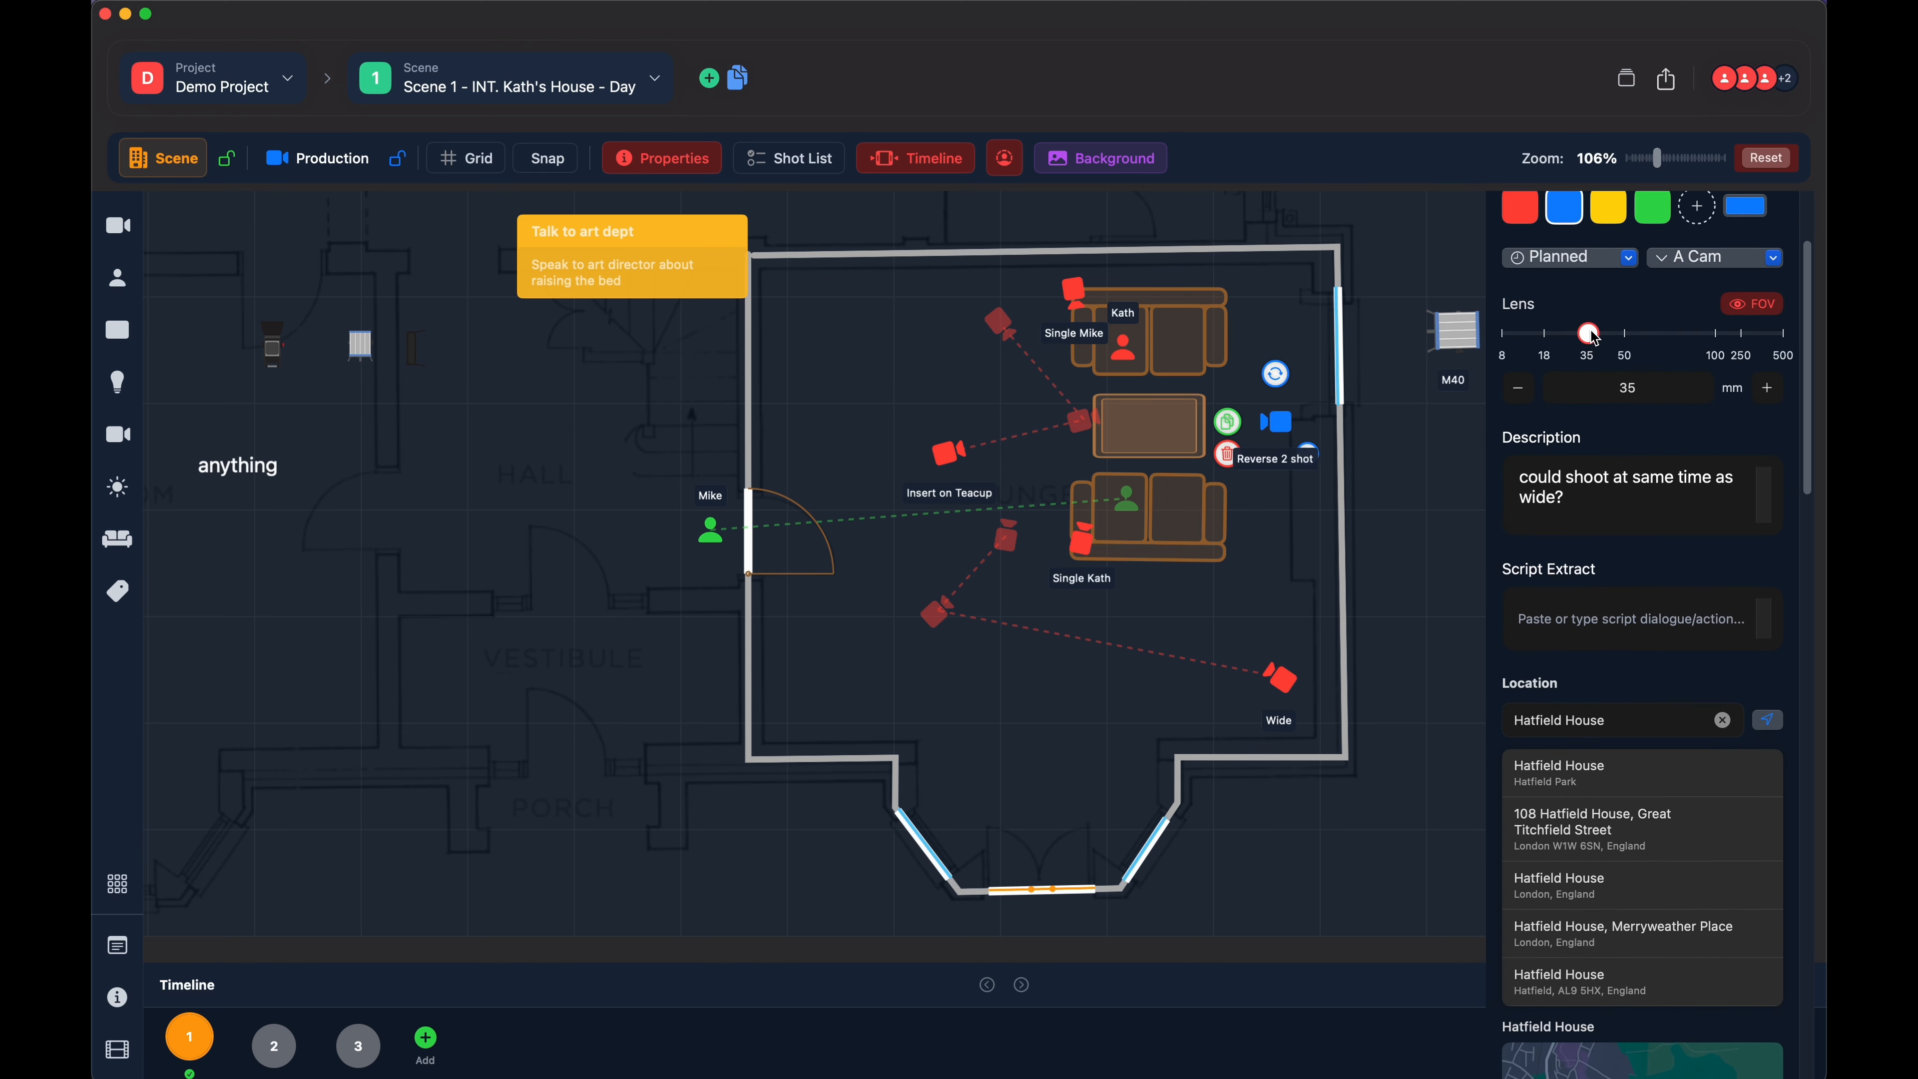
mouse_move(1591, 331)
left_mouse_down()
mouse_move(1636, 329)
mouse_move(1588, 326)
left_mouse_up()
left_click(1746, 309)
left_click(1757, 313)
left_click(1750, 305)
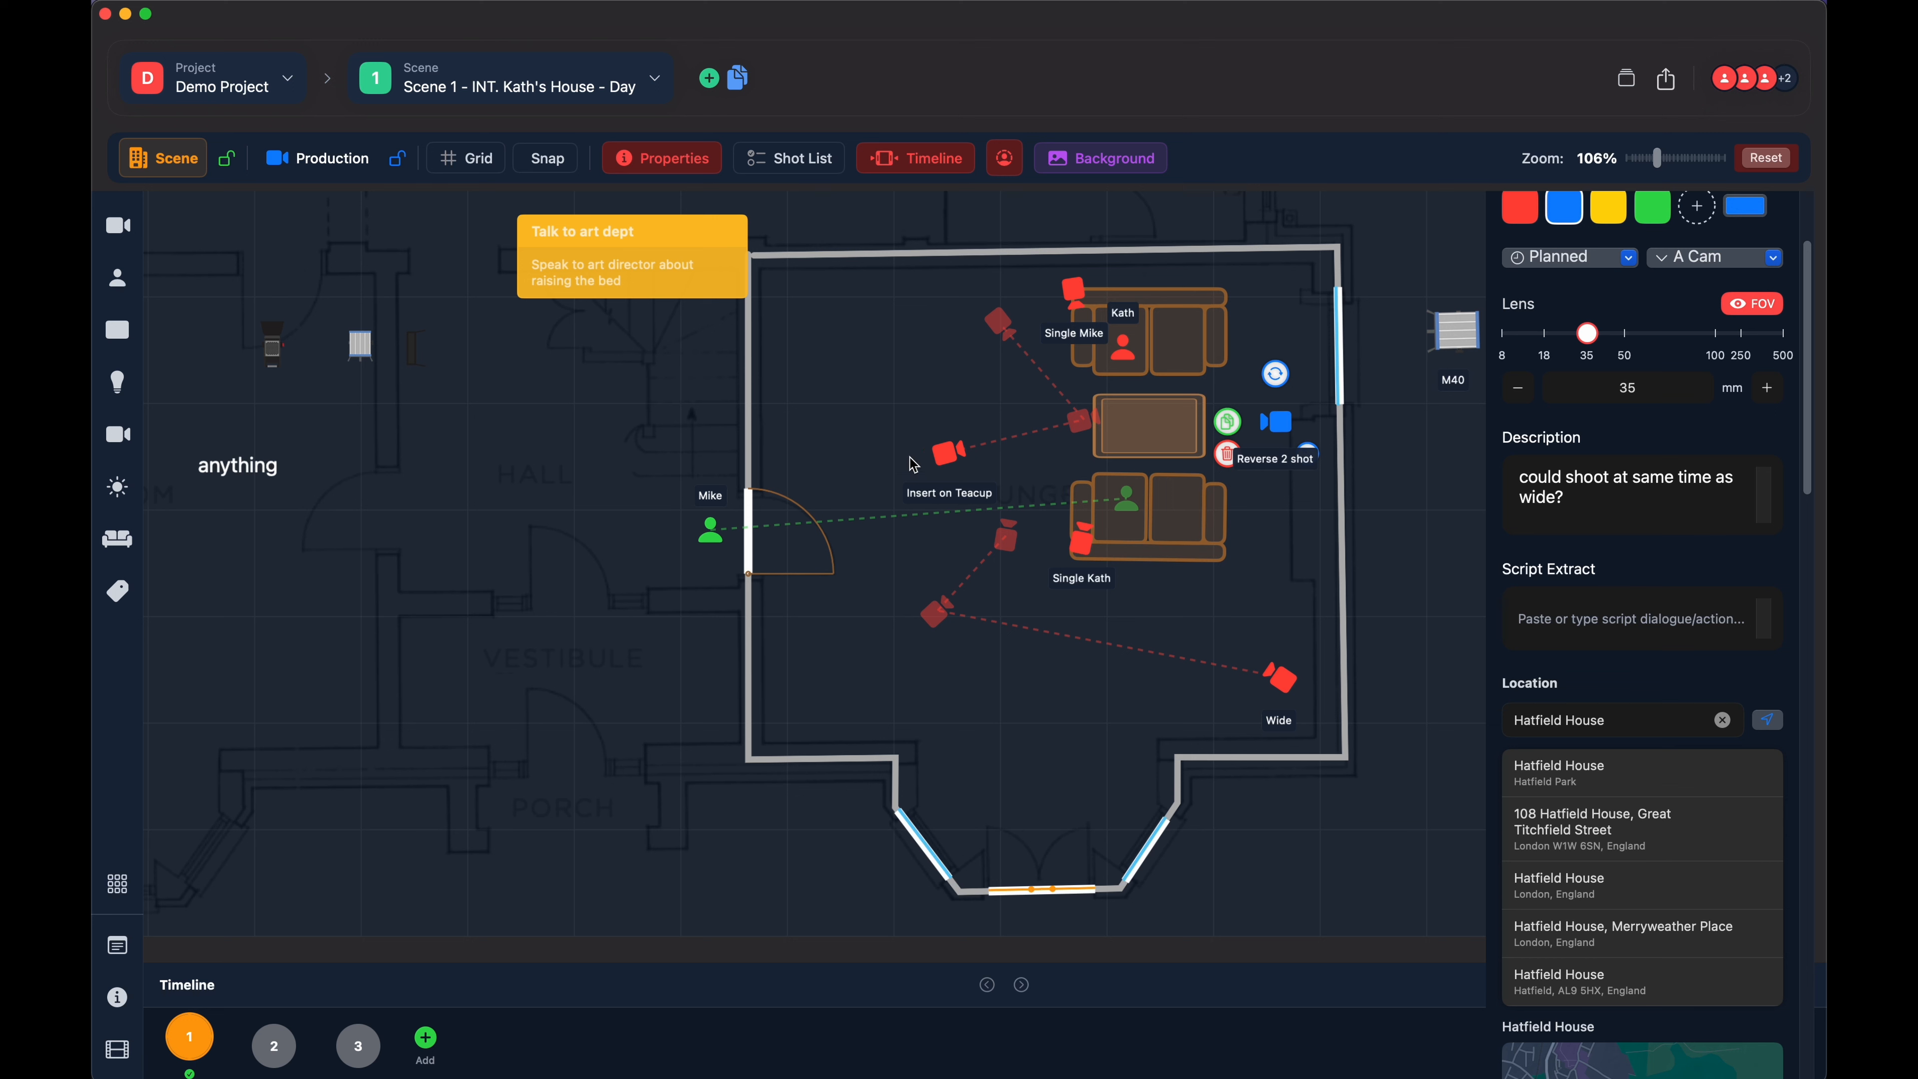
left_click(1750, 306)
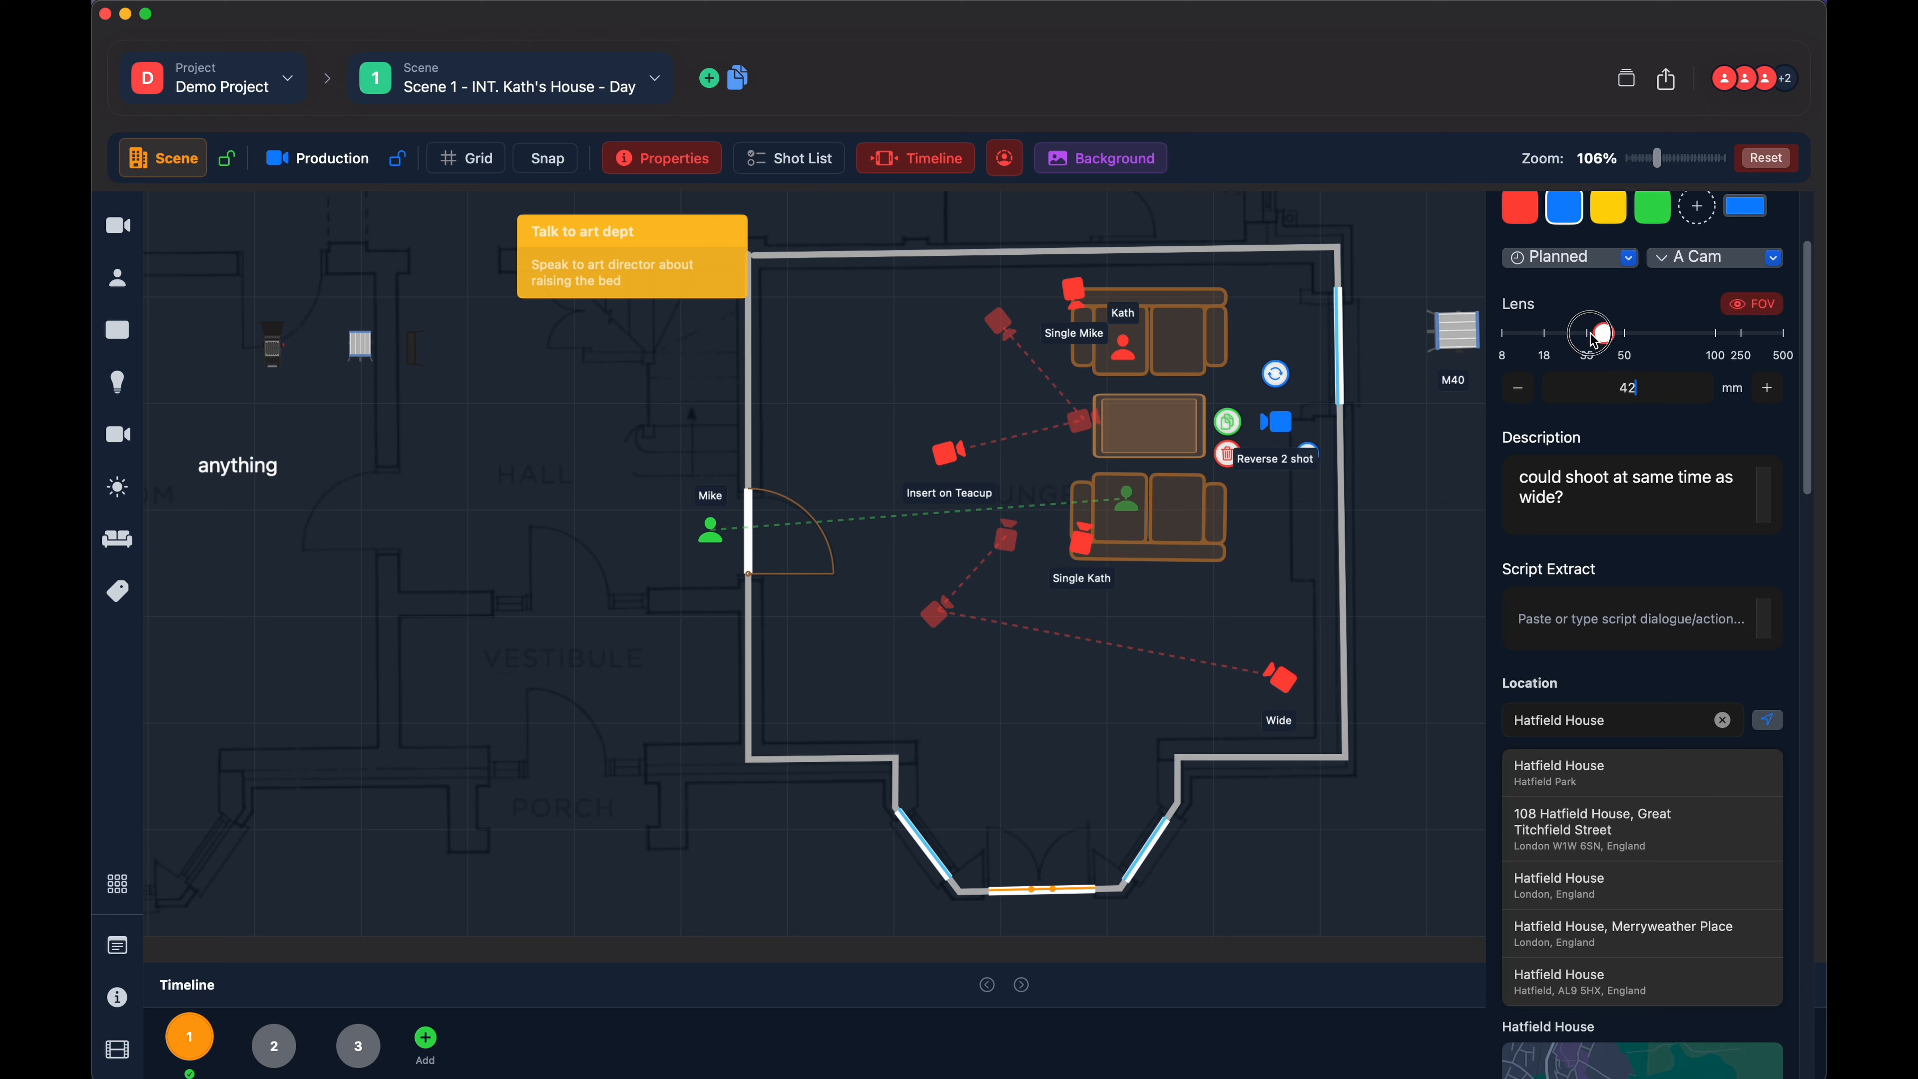
mouse_move(1588, 333)
left_mouse_down()
mouse_move(1759, 336)
mouse_move(1513, 340)
mouse_move(1661, 342)
mouse_move(1596, 342)
left_mouse_up()
left_click(1767, 388)
- Look over the description and script extract fields and set the "Reverse 2 shot" location to Westminster Abbey
scroll(1581, 498, "down", 1)
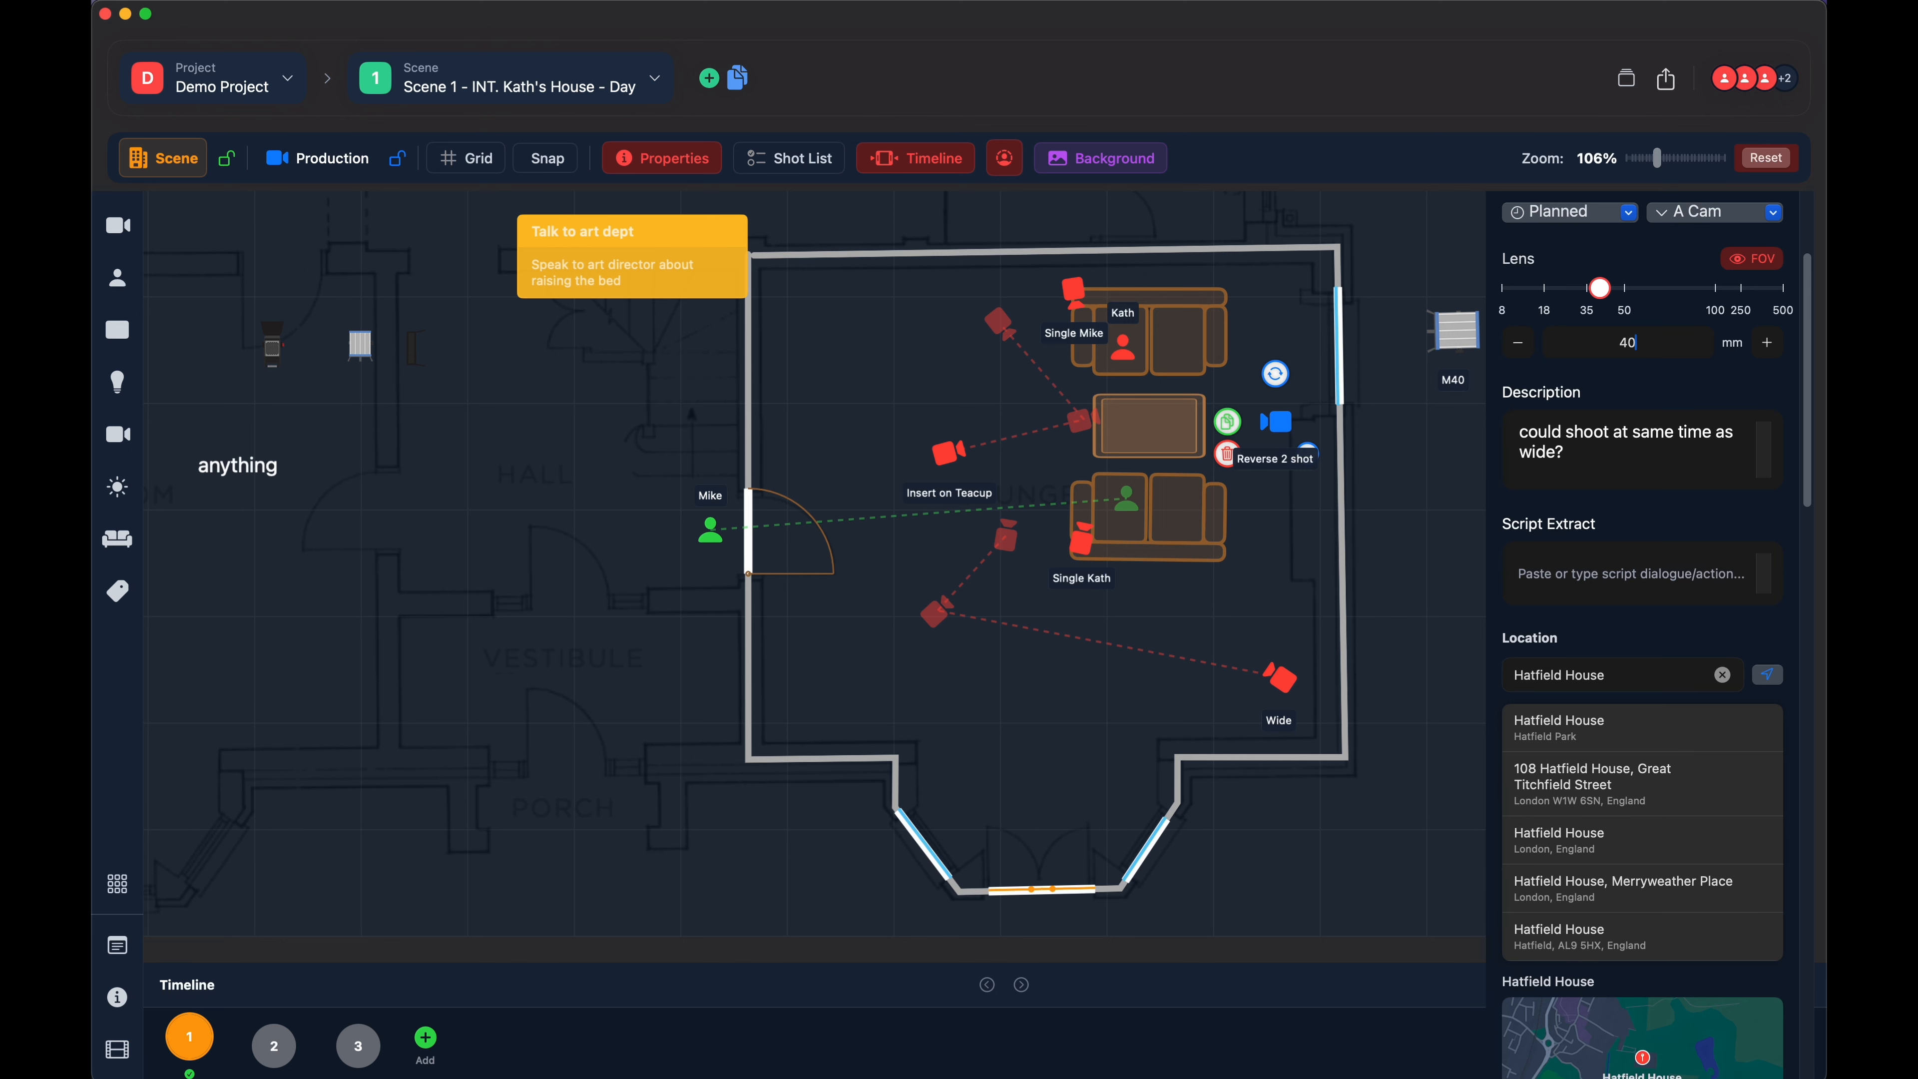
scroll(1600, 438, "down", 4)
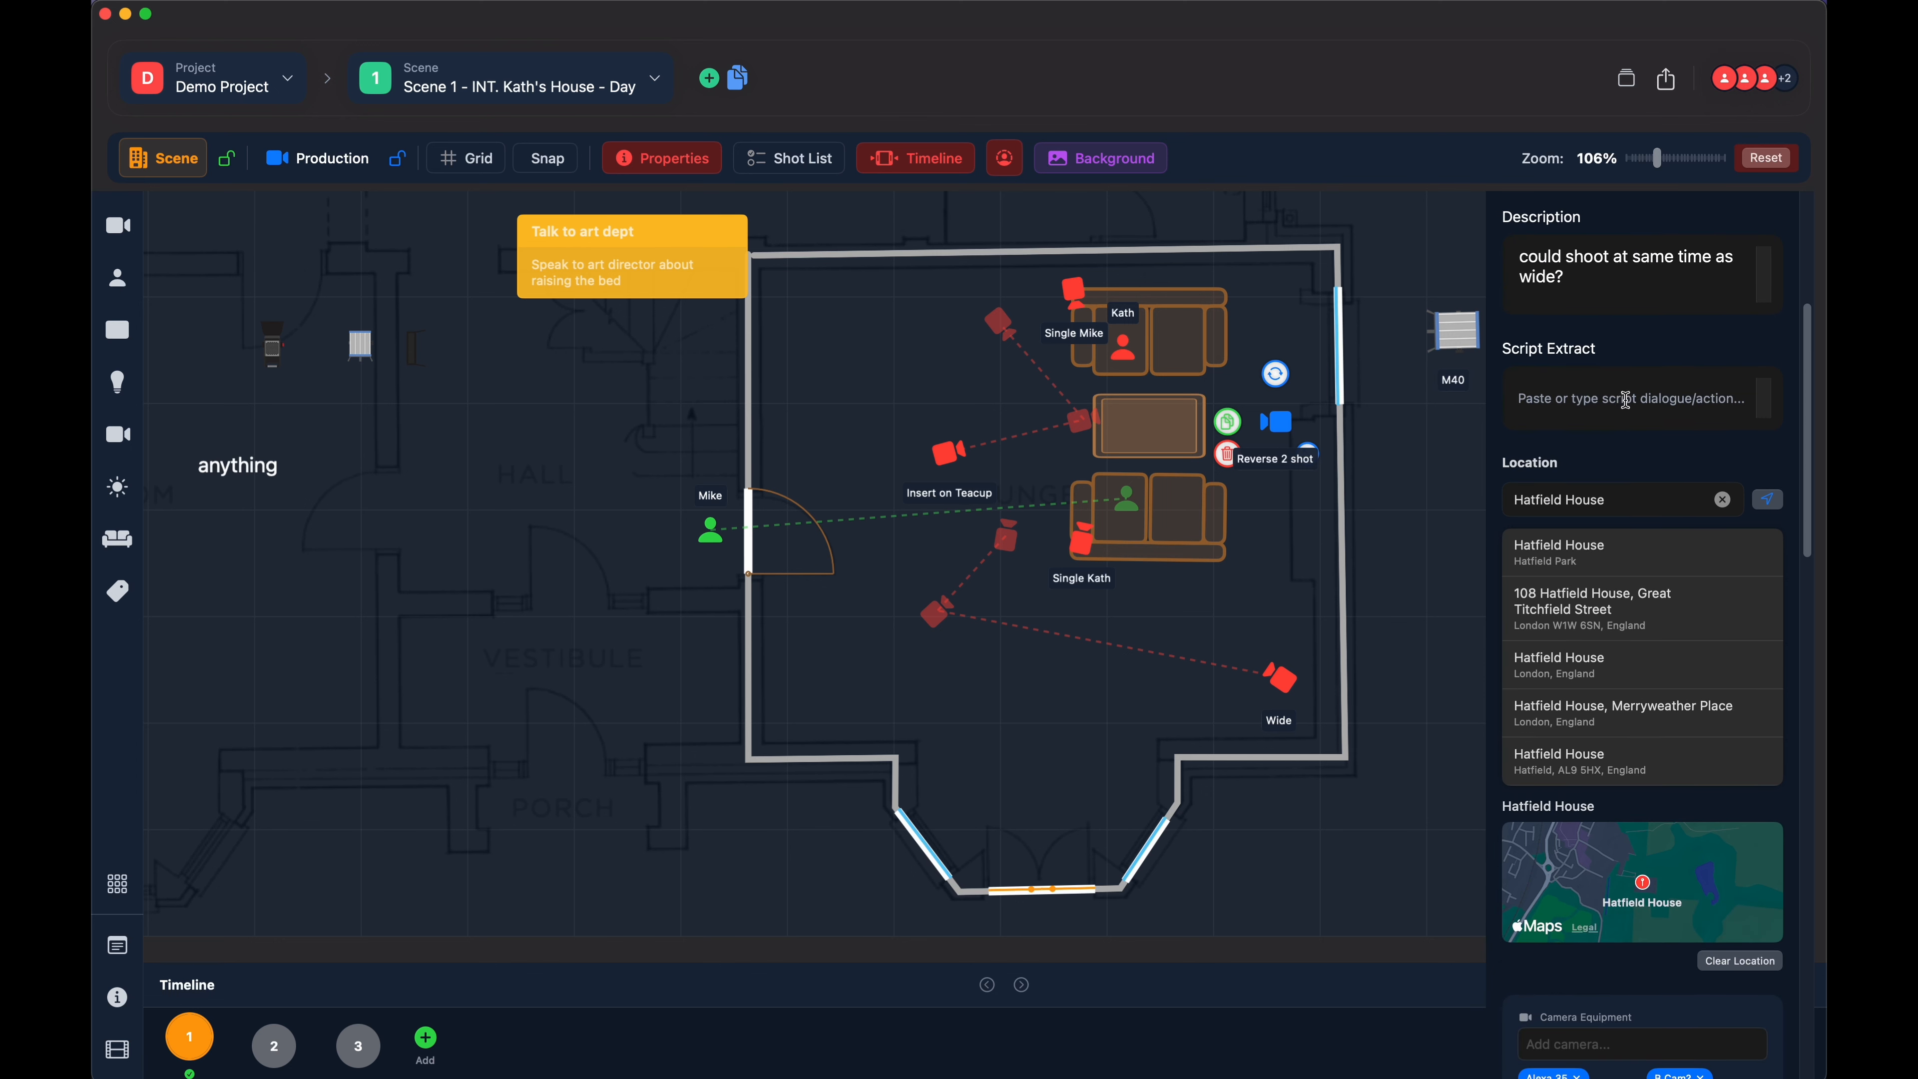
left_click(1624, 407)
scroll(1623, 401, "down", 3)
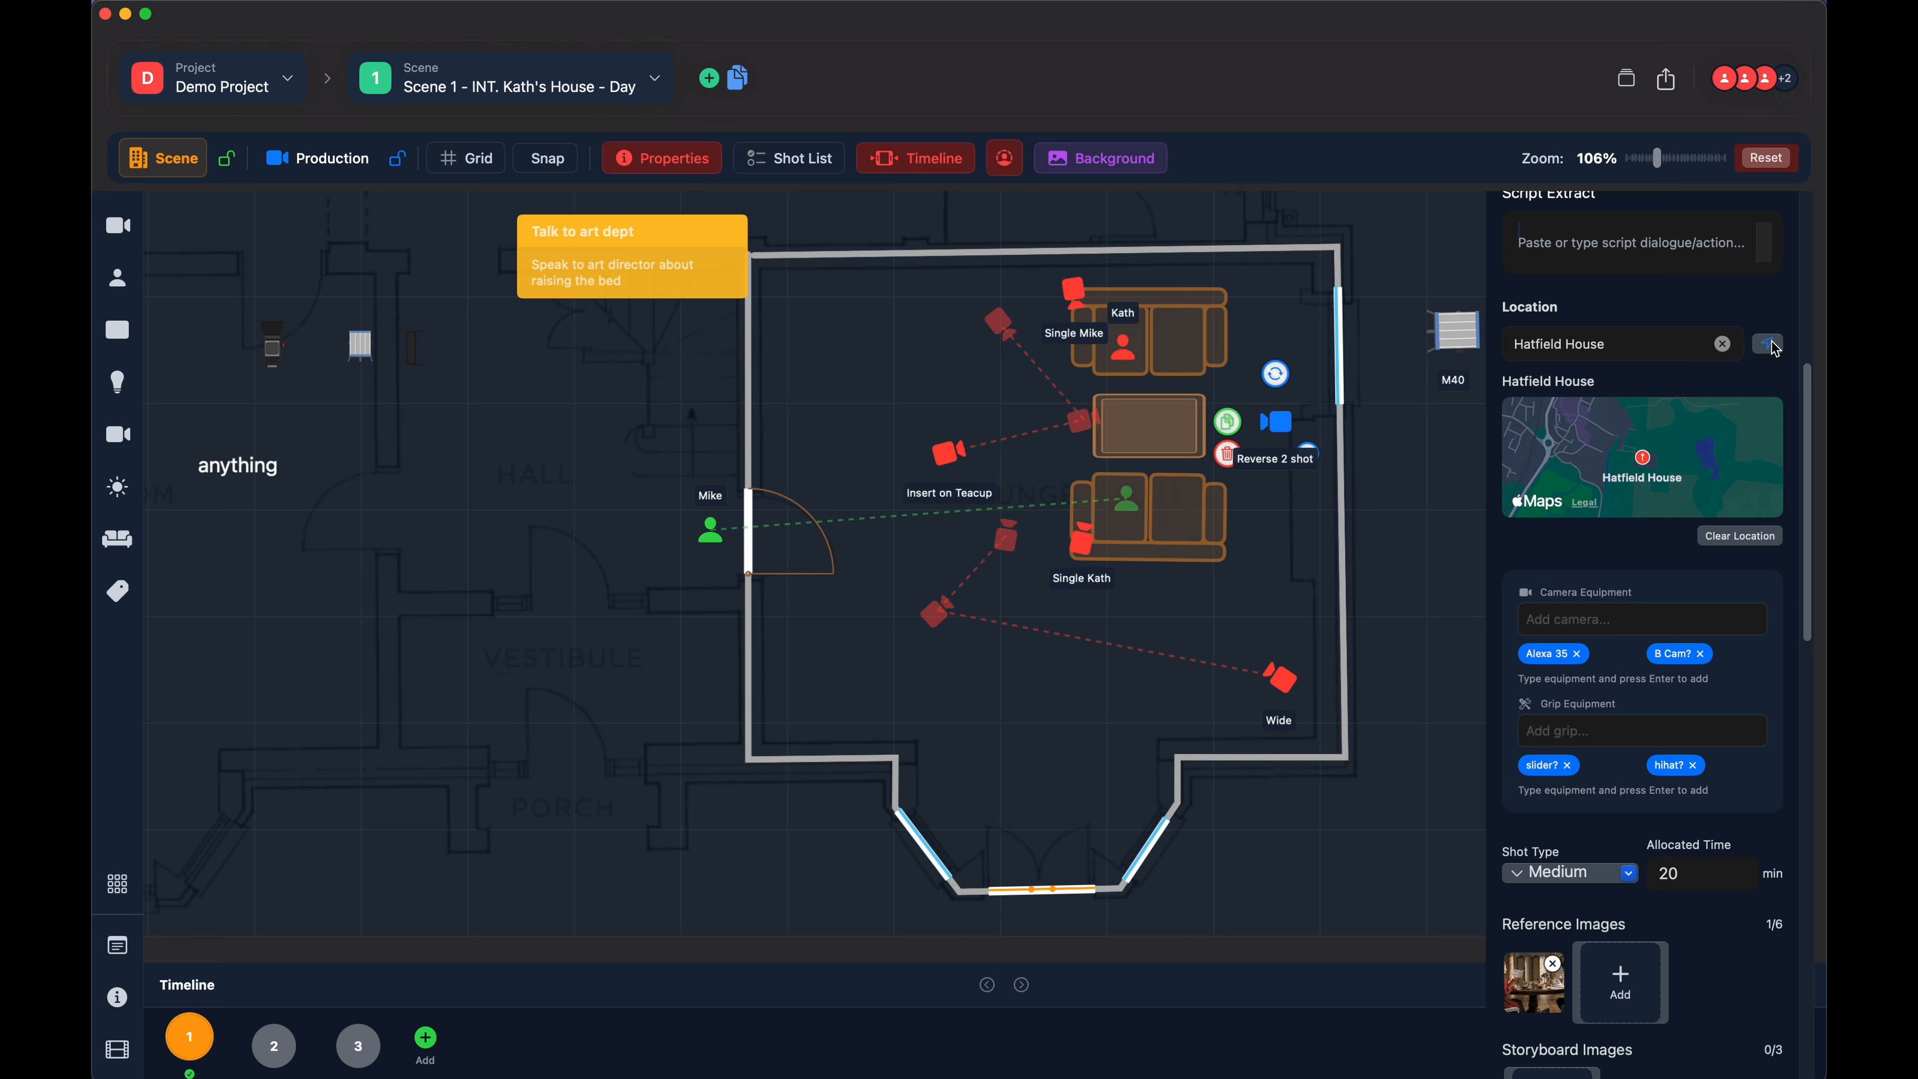
left_click(1722, 348)
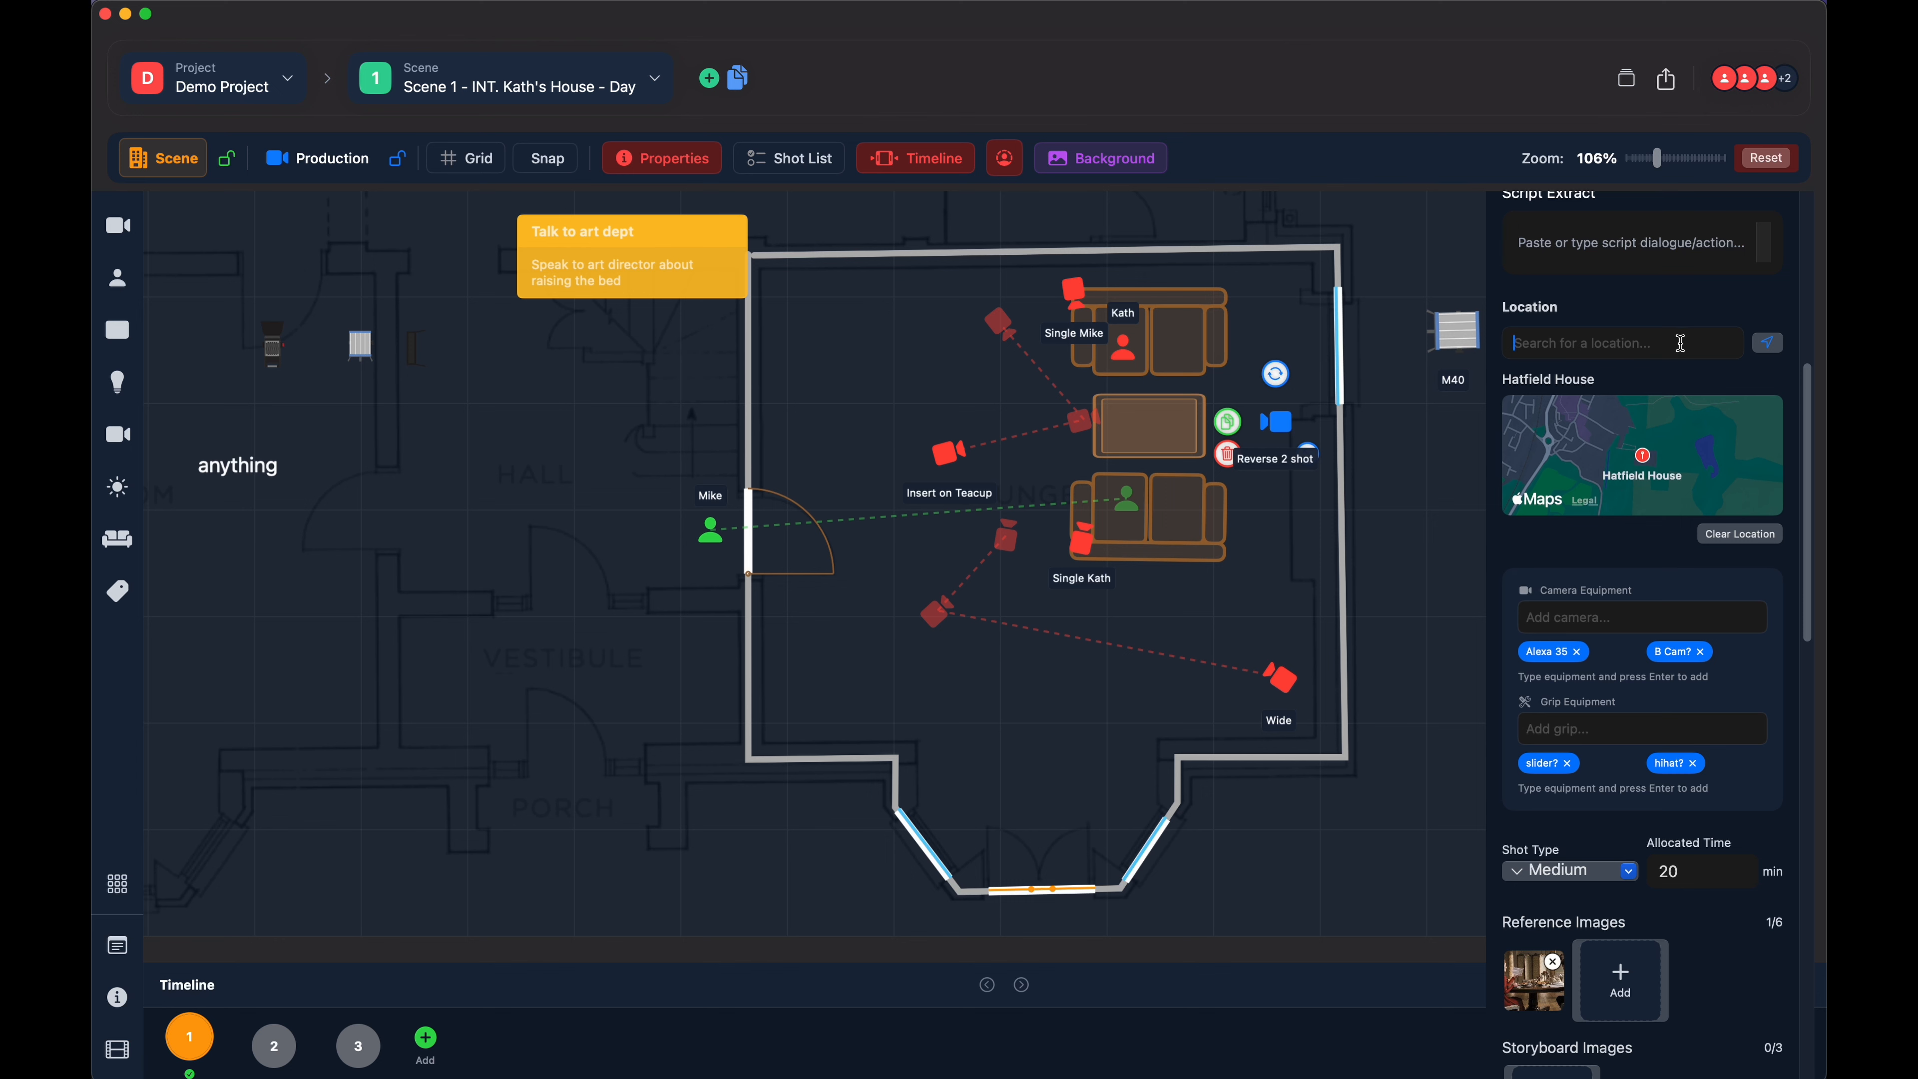
type("westmin")
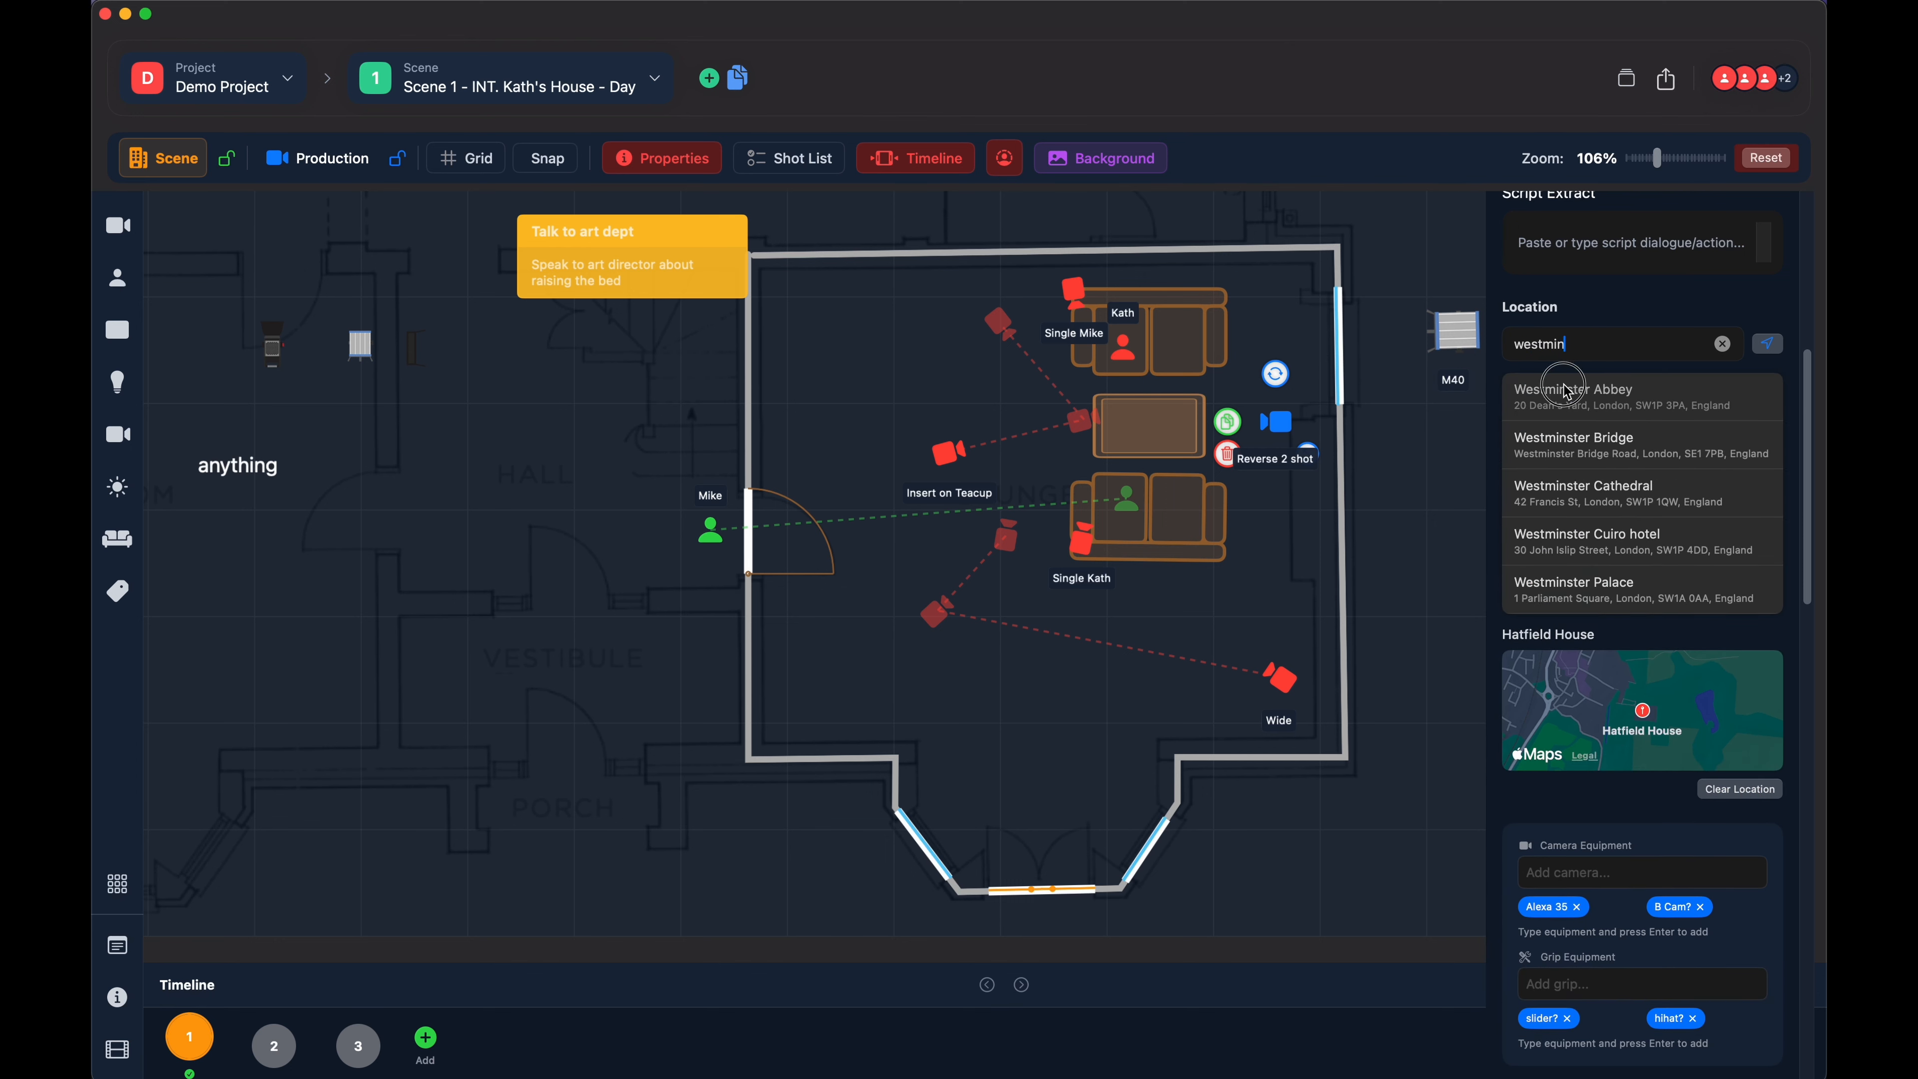
left_click(1573, 415)
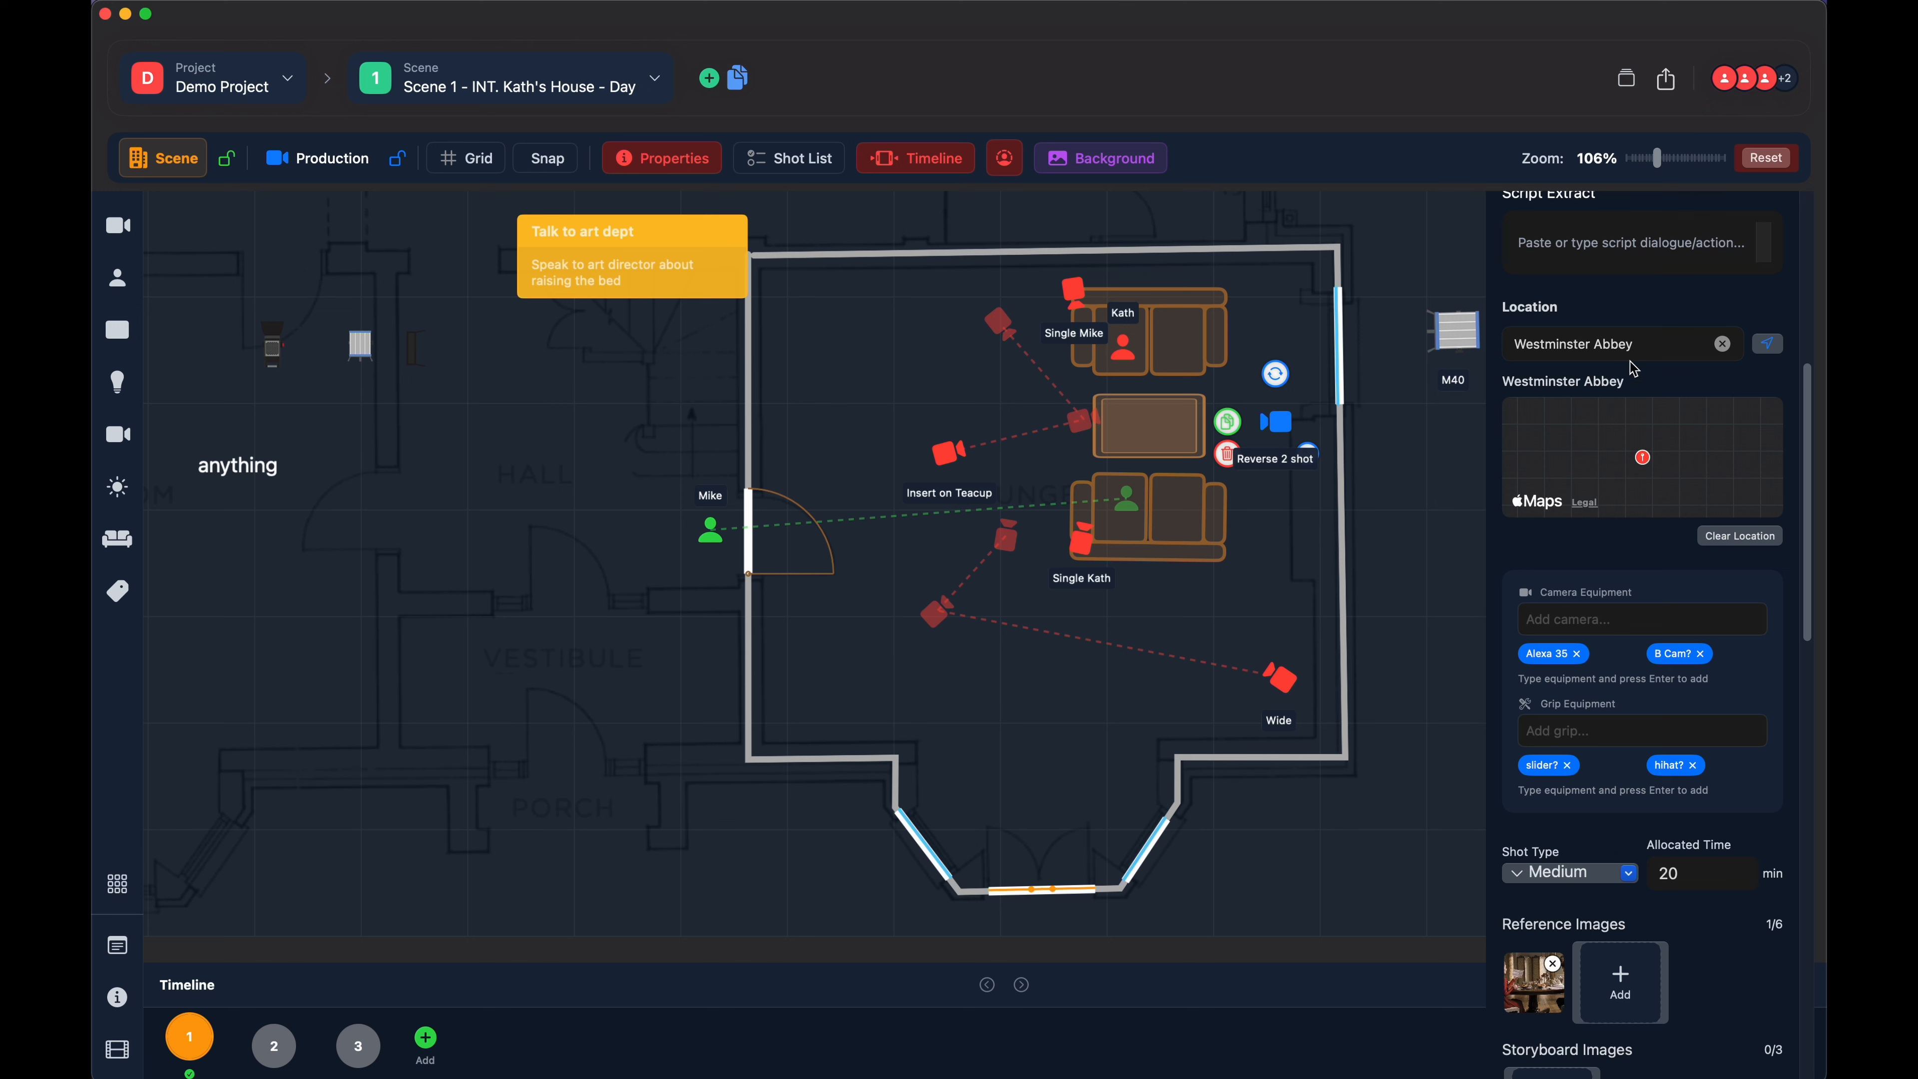
- Set the "Reverse 2 shot" location to The Shard, clearing the stored location once and choosing it again
left_click(1722, 344)
type("the shard")
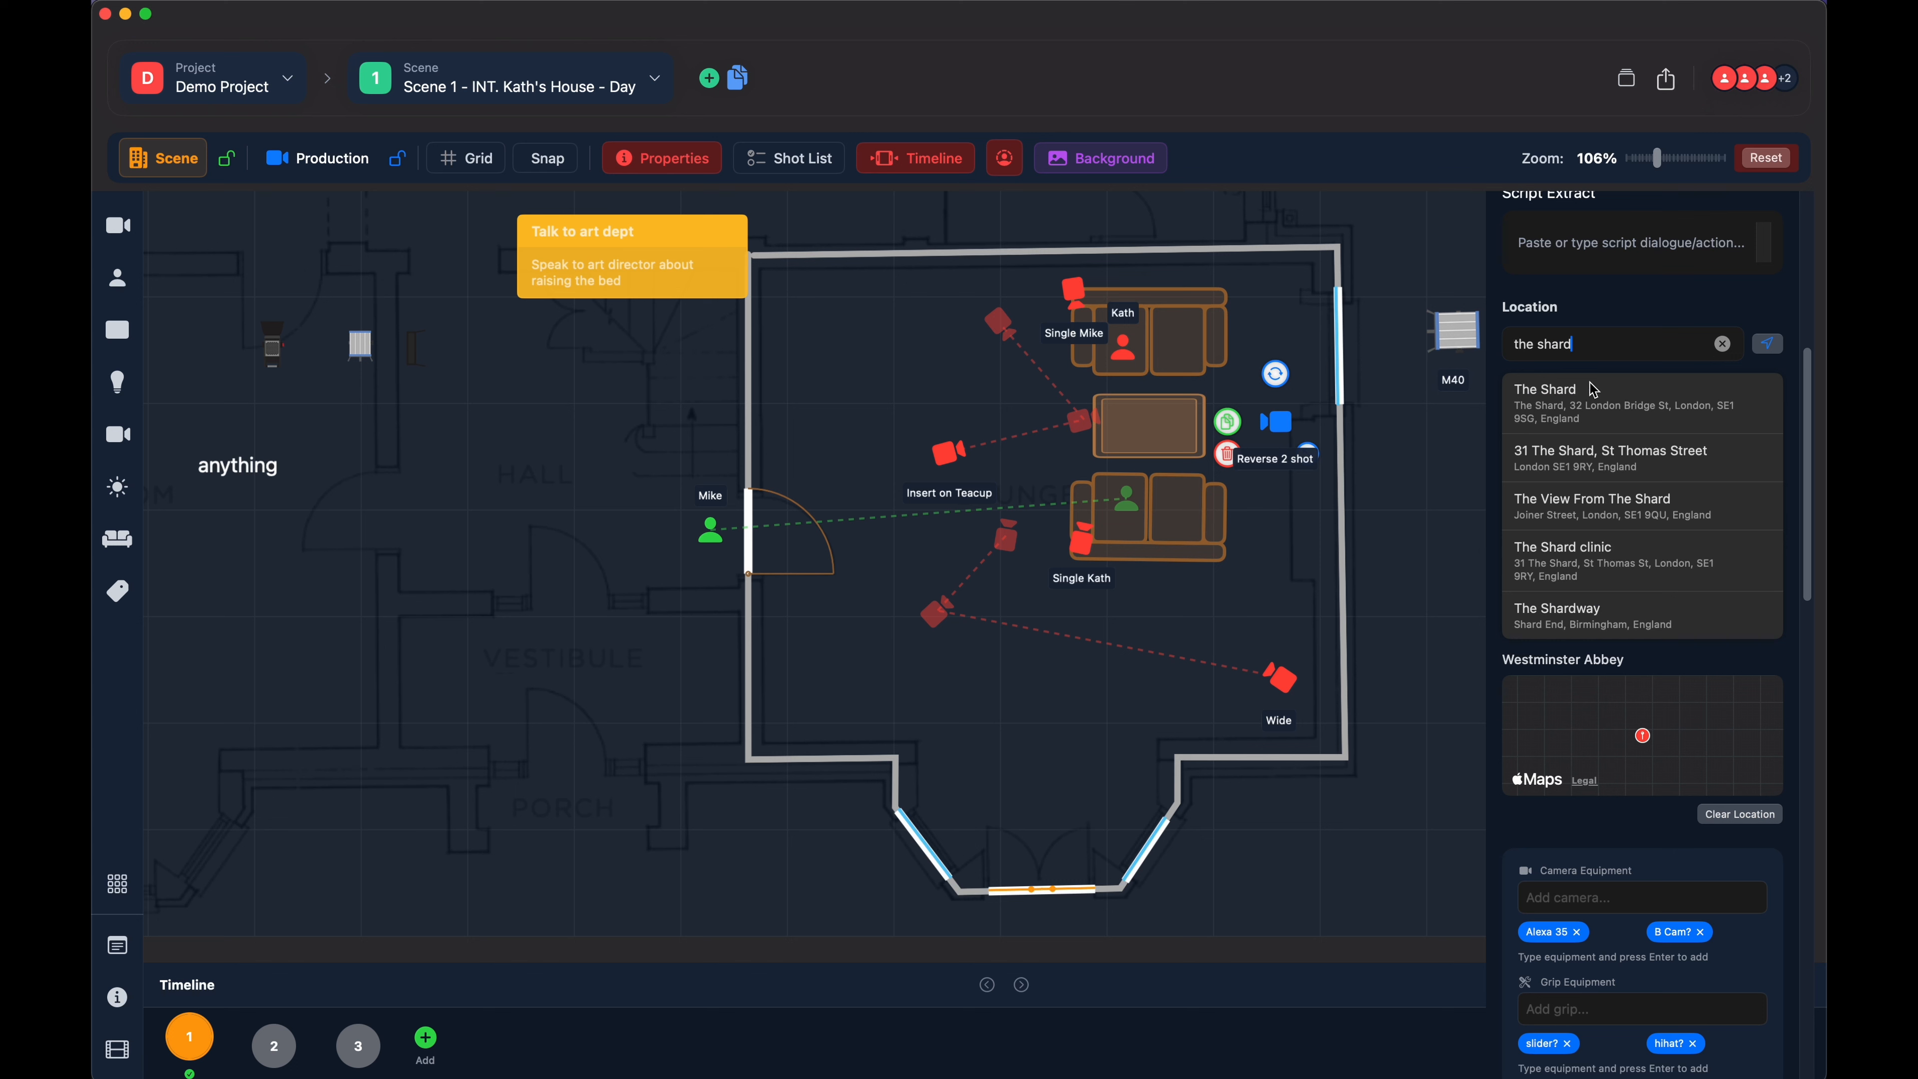
left_click(1579, 402)
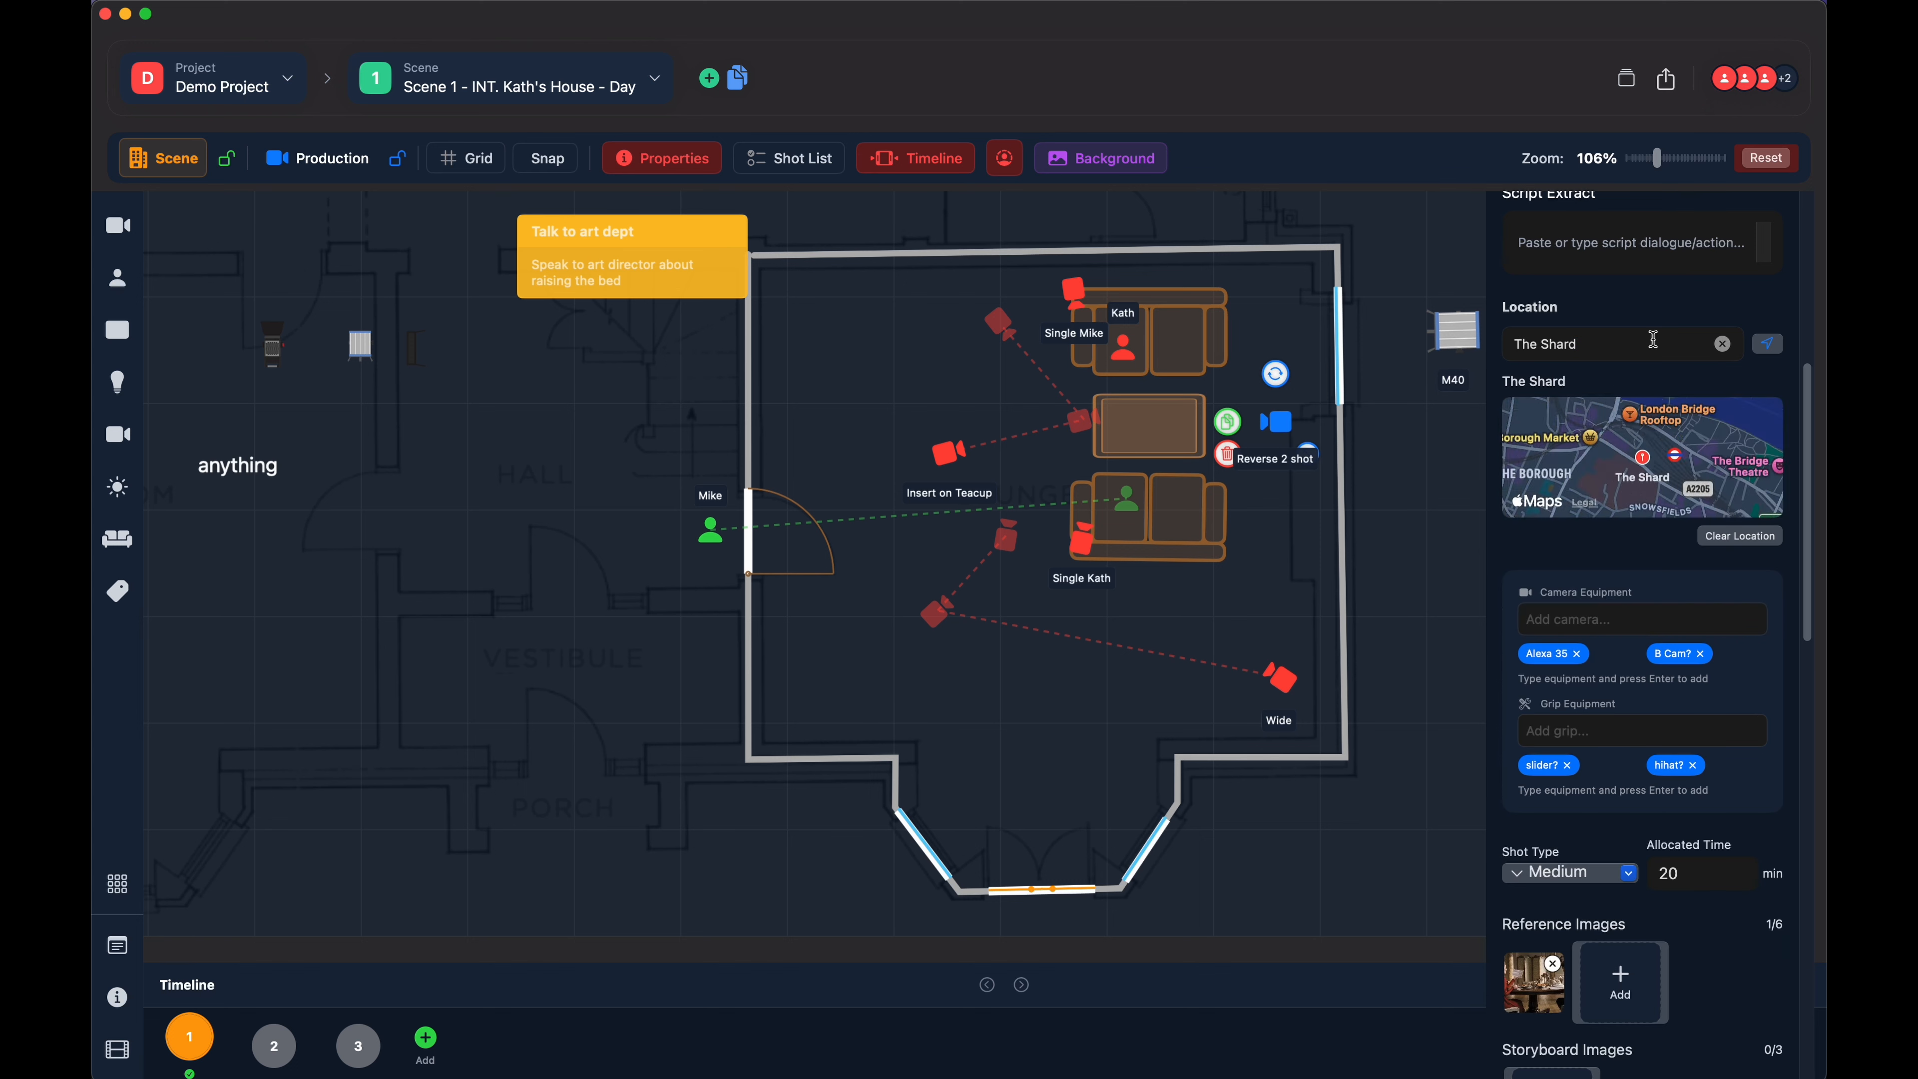
left_click(1733, 537)
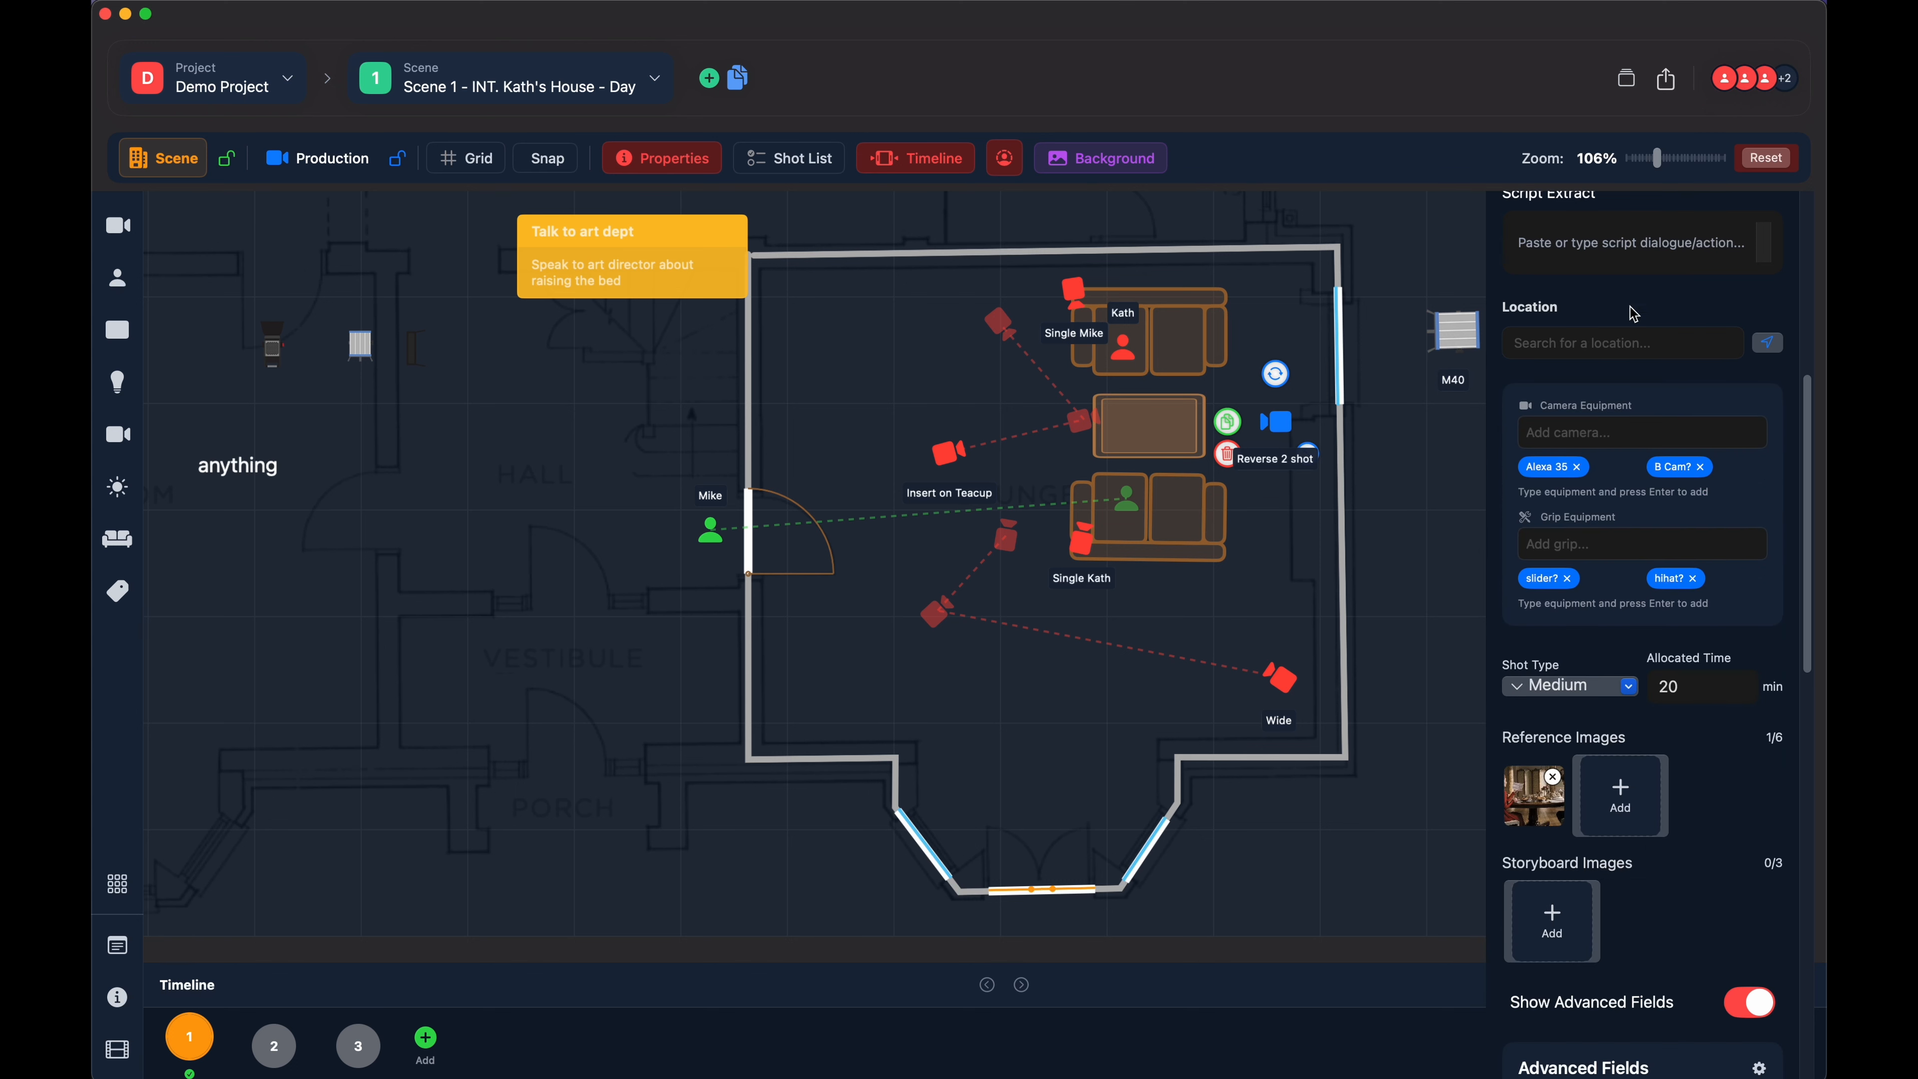
type("the shard")
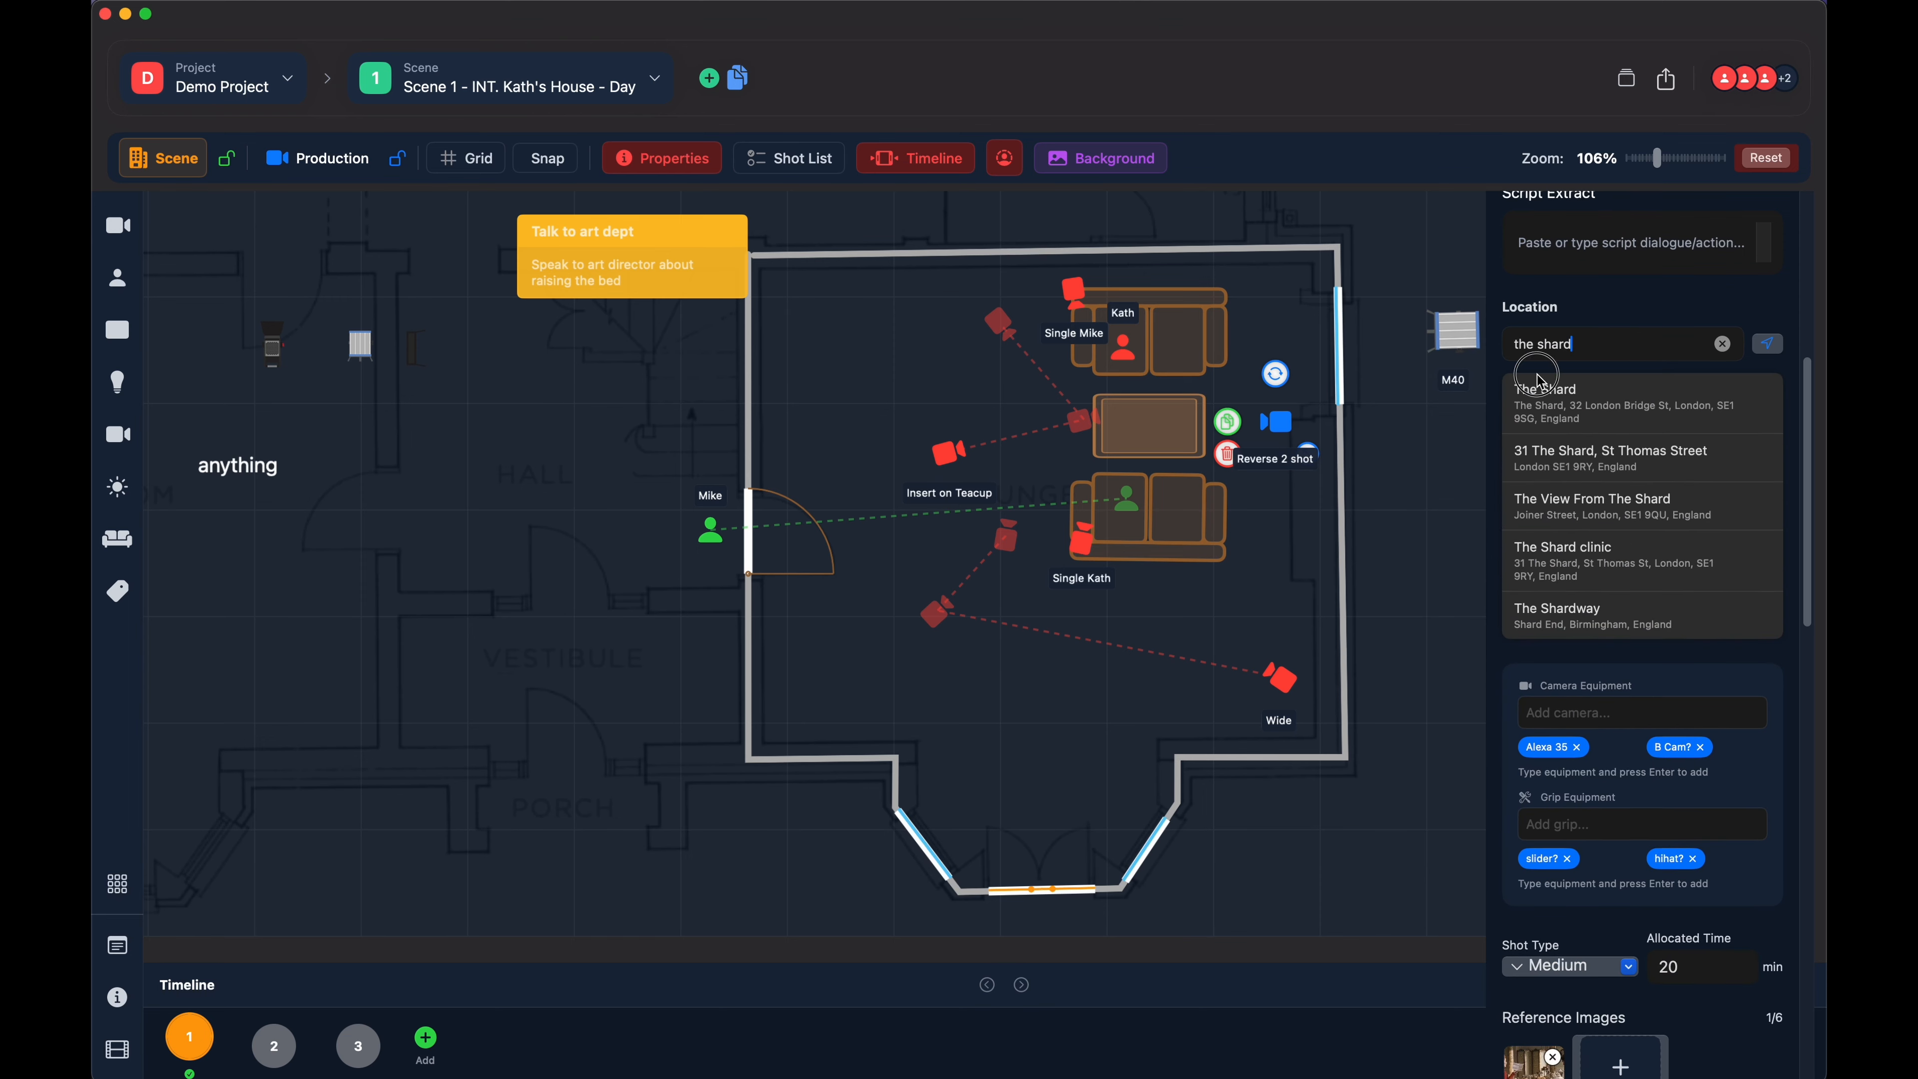
left_click(1539, 382)
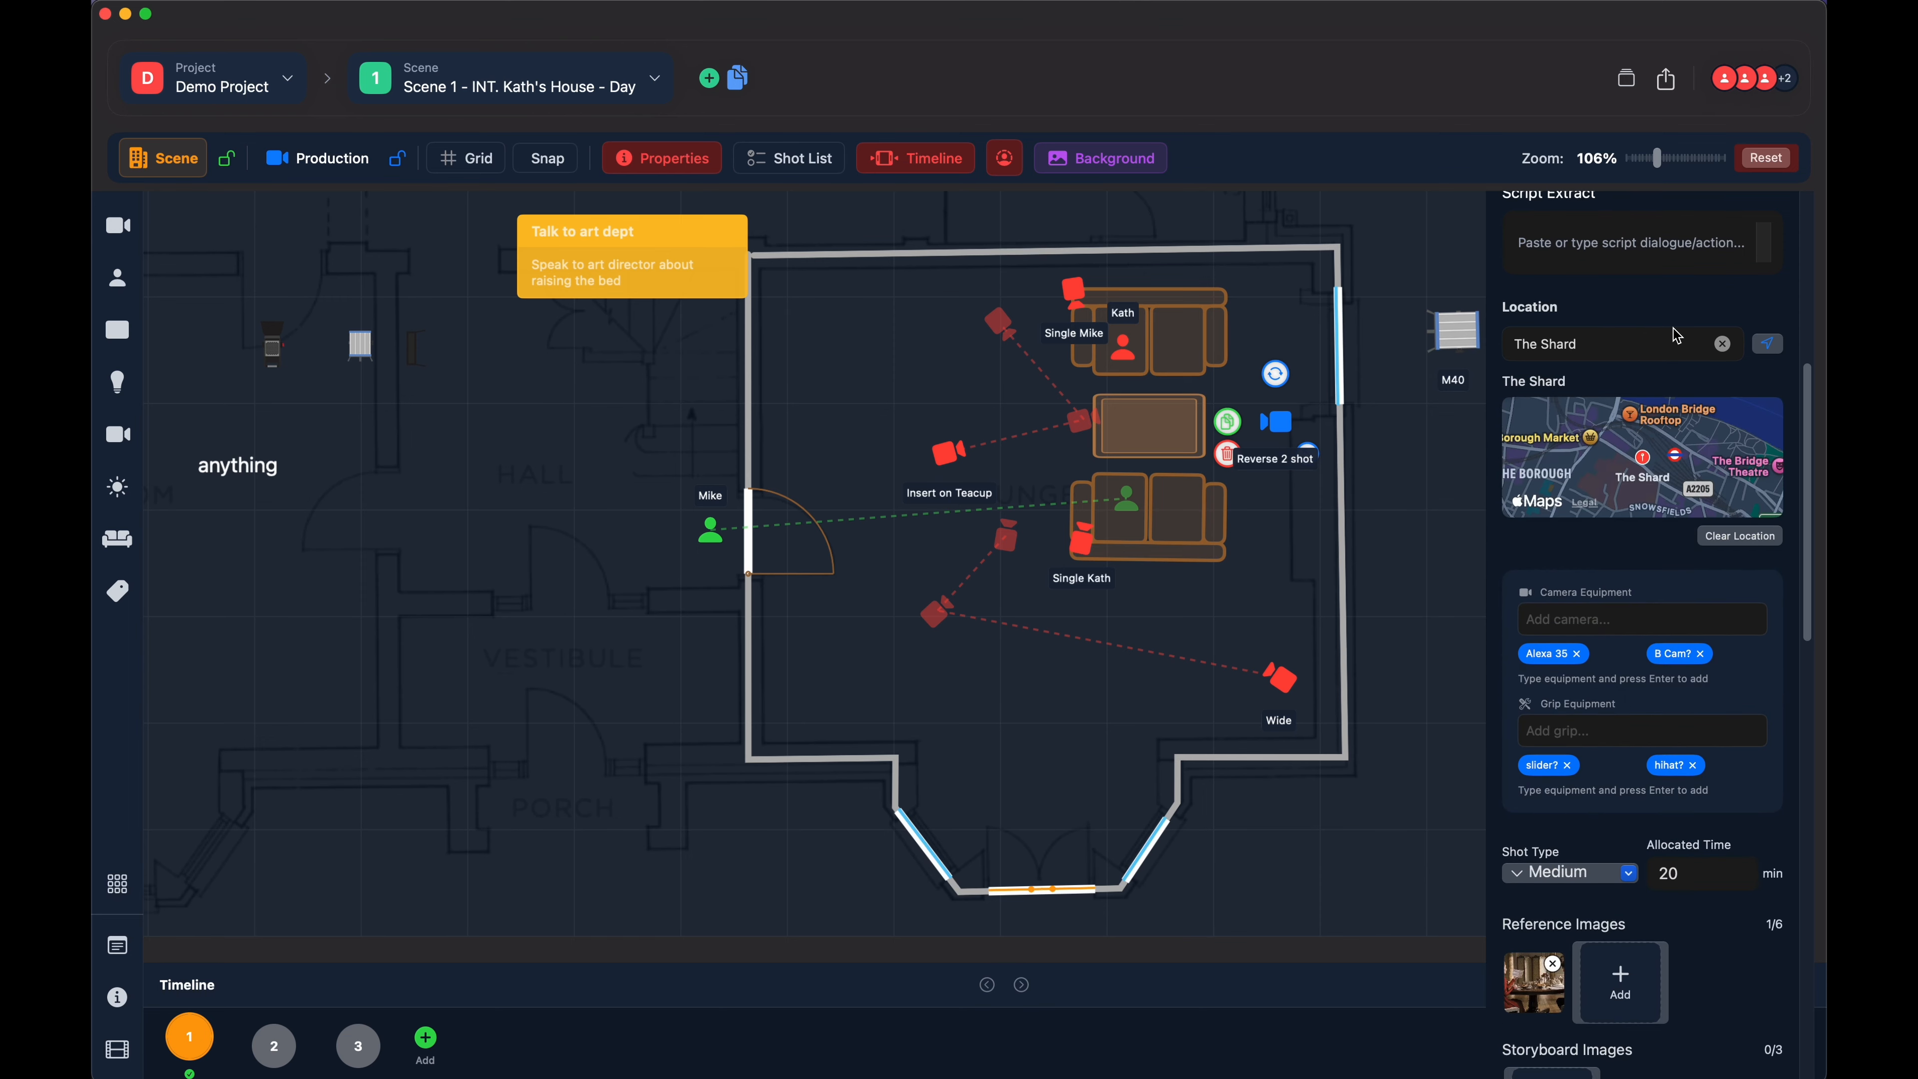
- Select the "Insert on Teacup" camera and add "dolly soft wheels" to its grip equipment
scroll(1615, 547, "down", 3)
scroll(1605, 462, "down", 2)
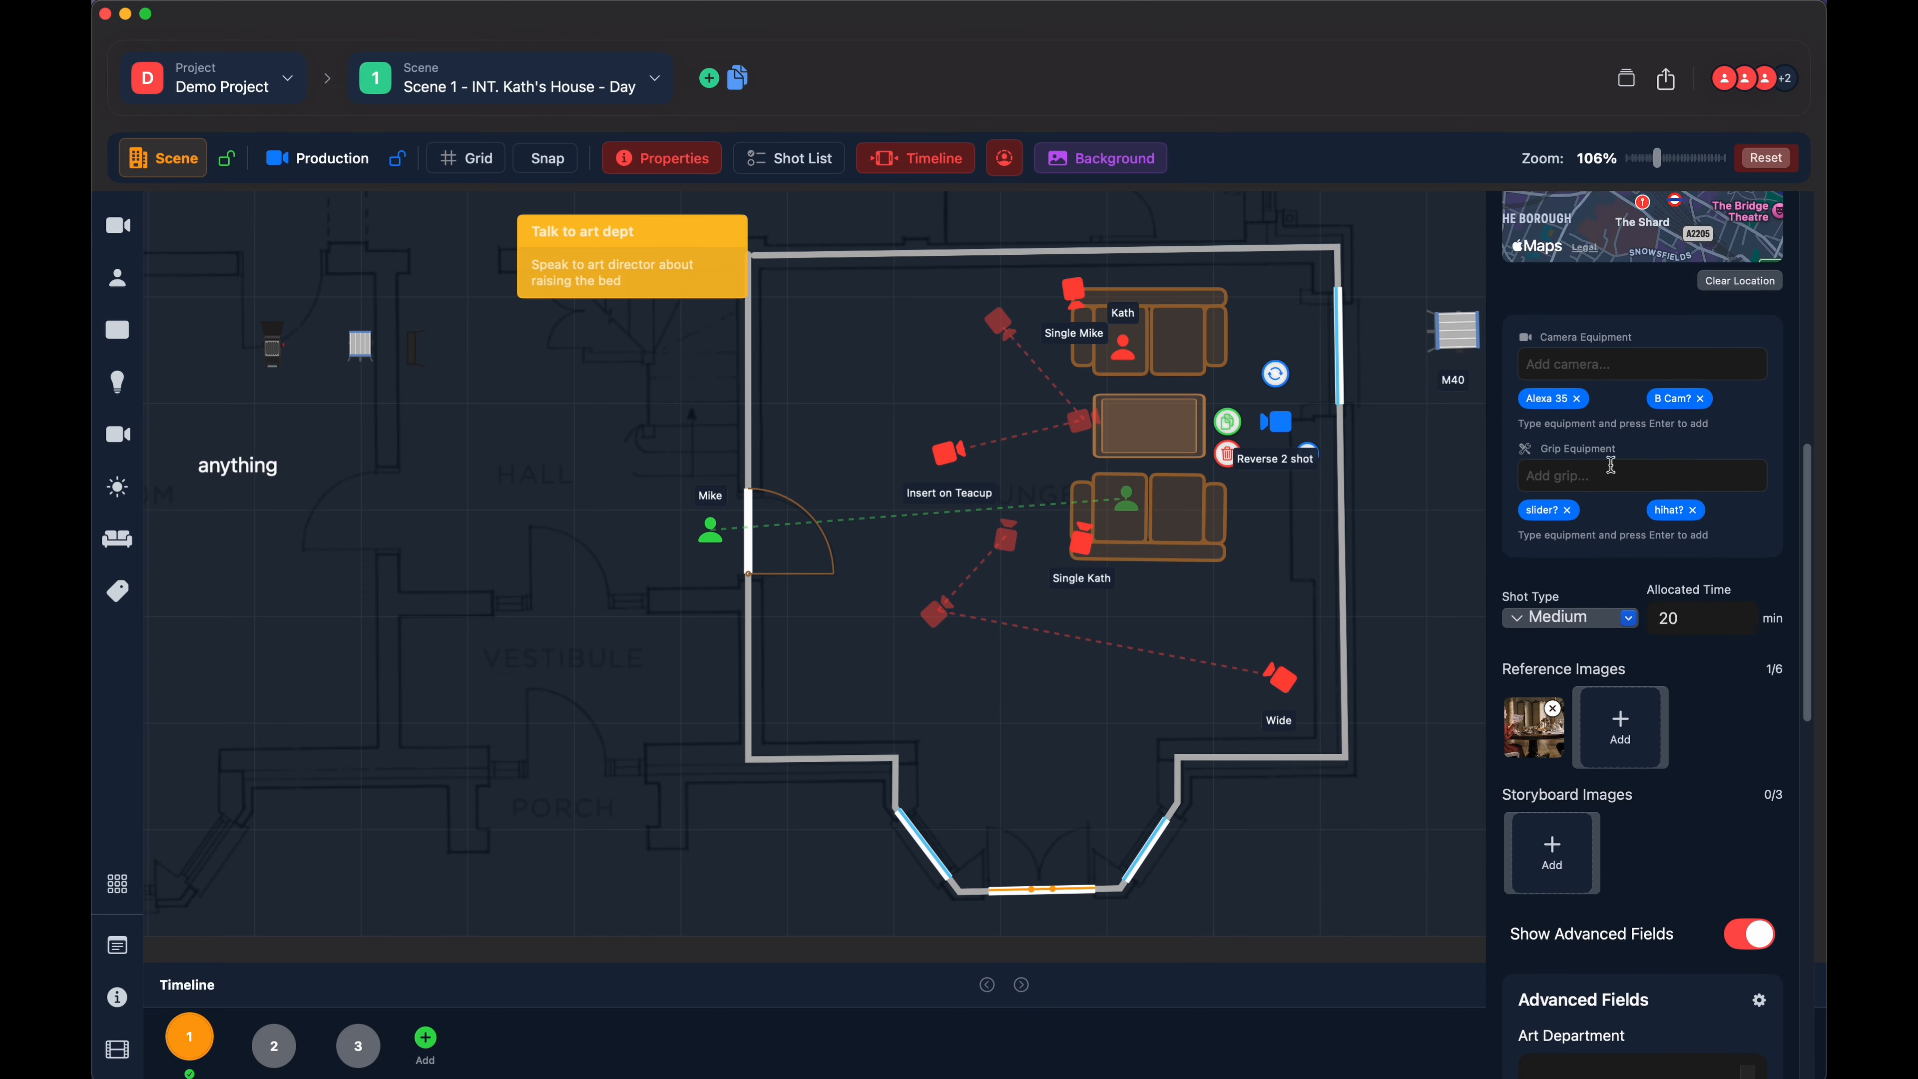
left_click(1589, 361)
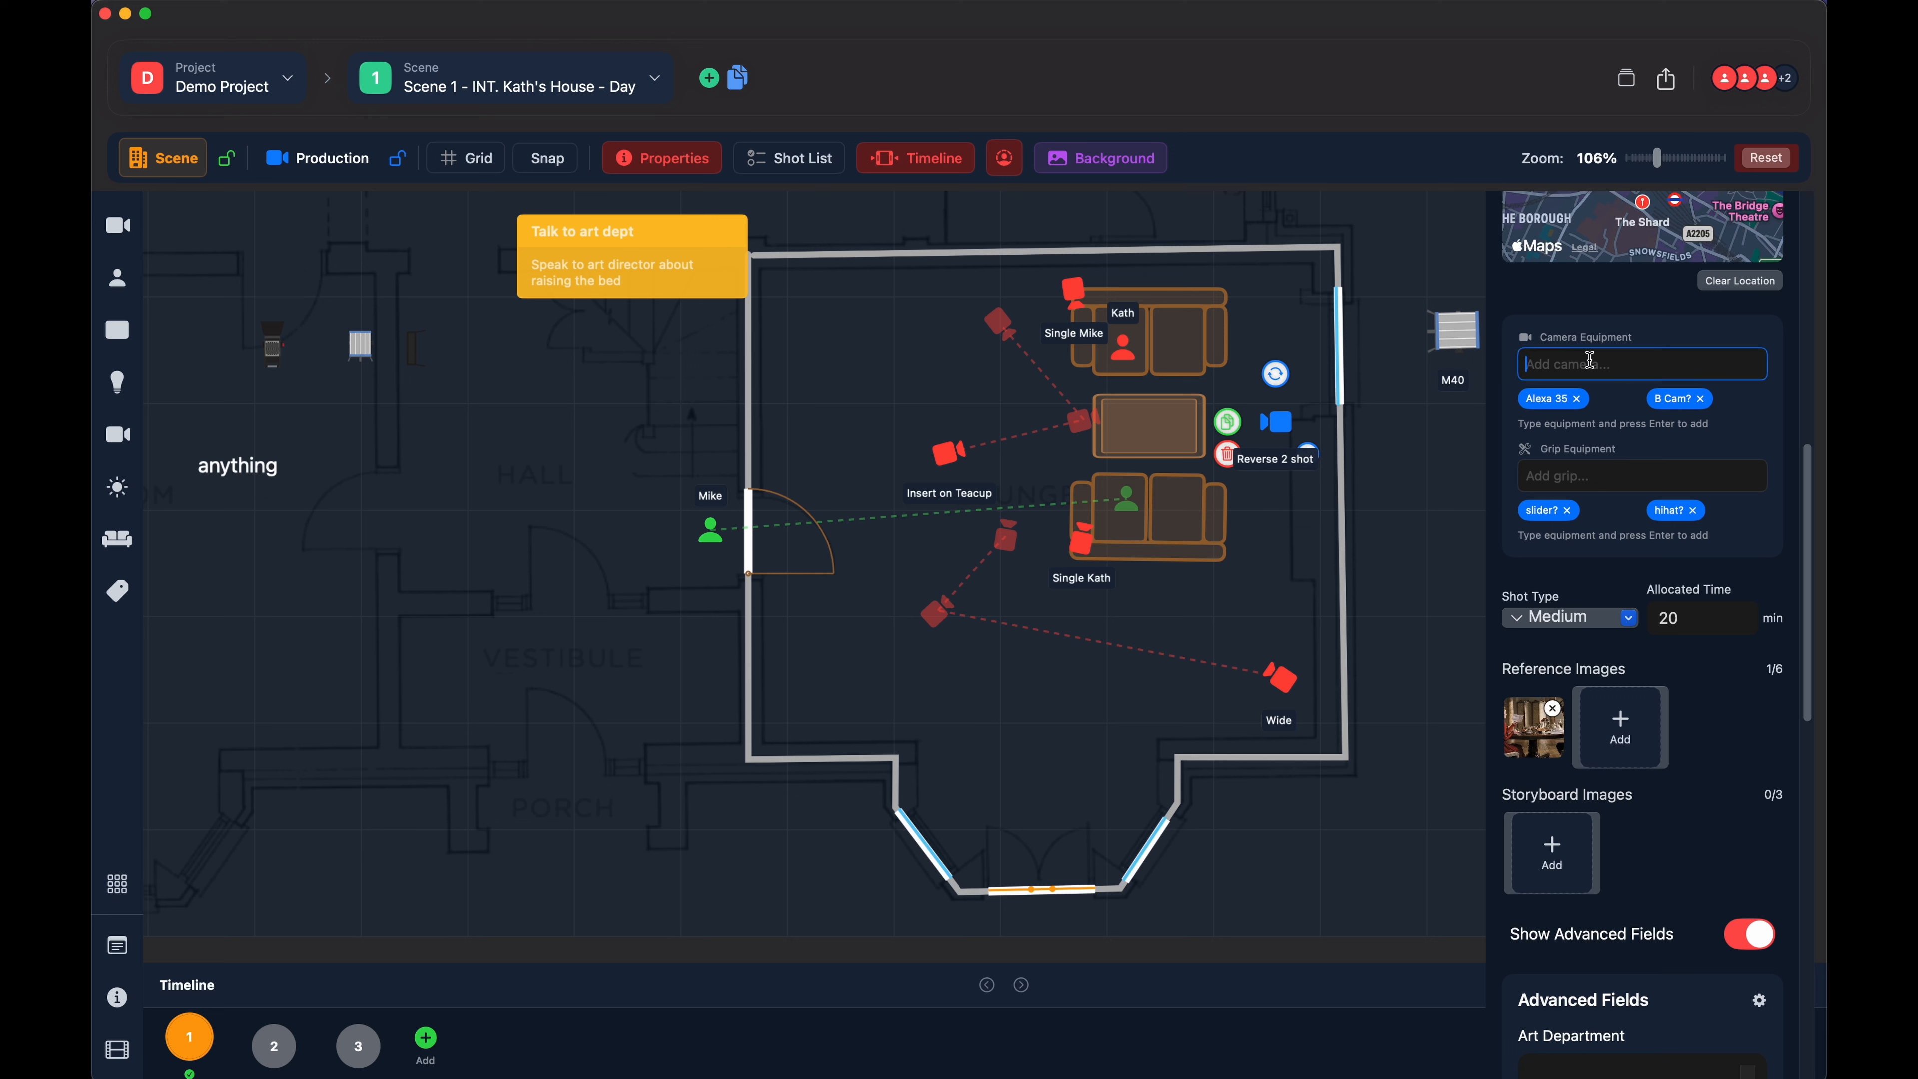
left_click(950, 457)
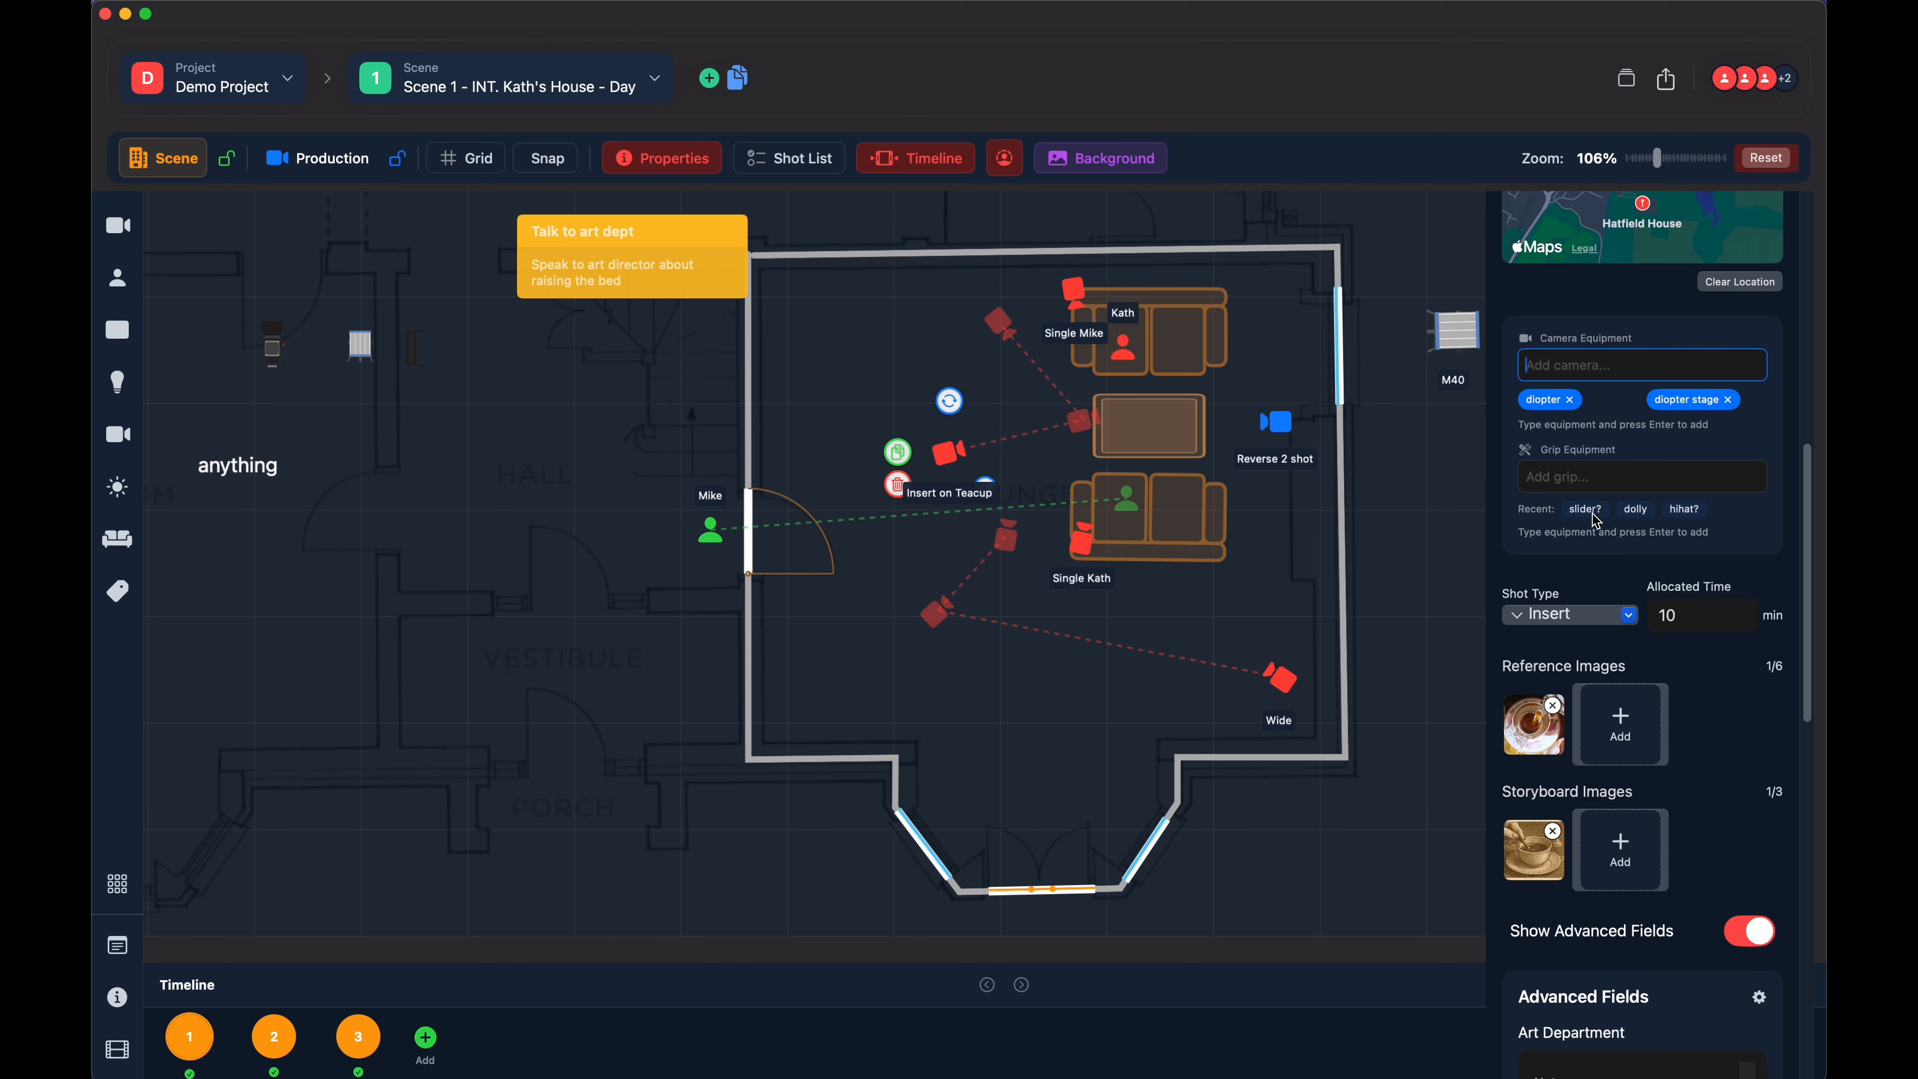
left_click(1564, 482)
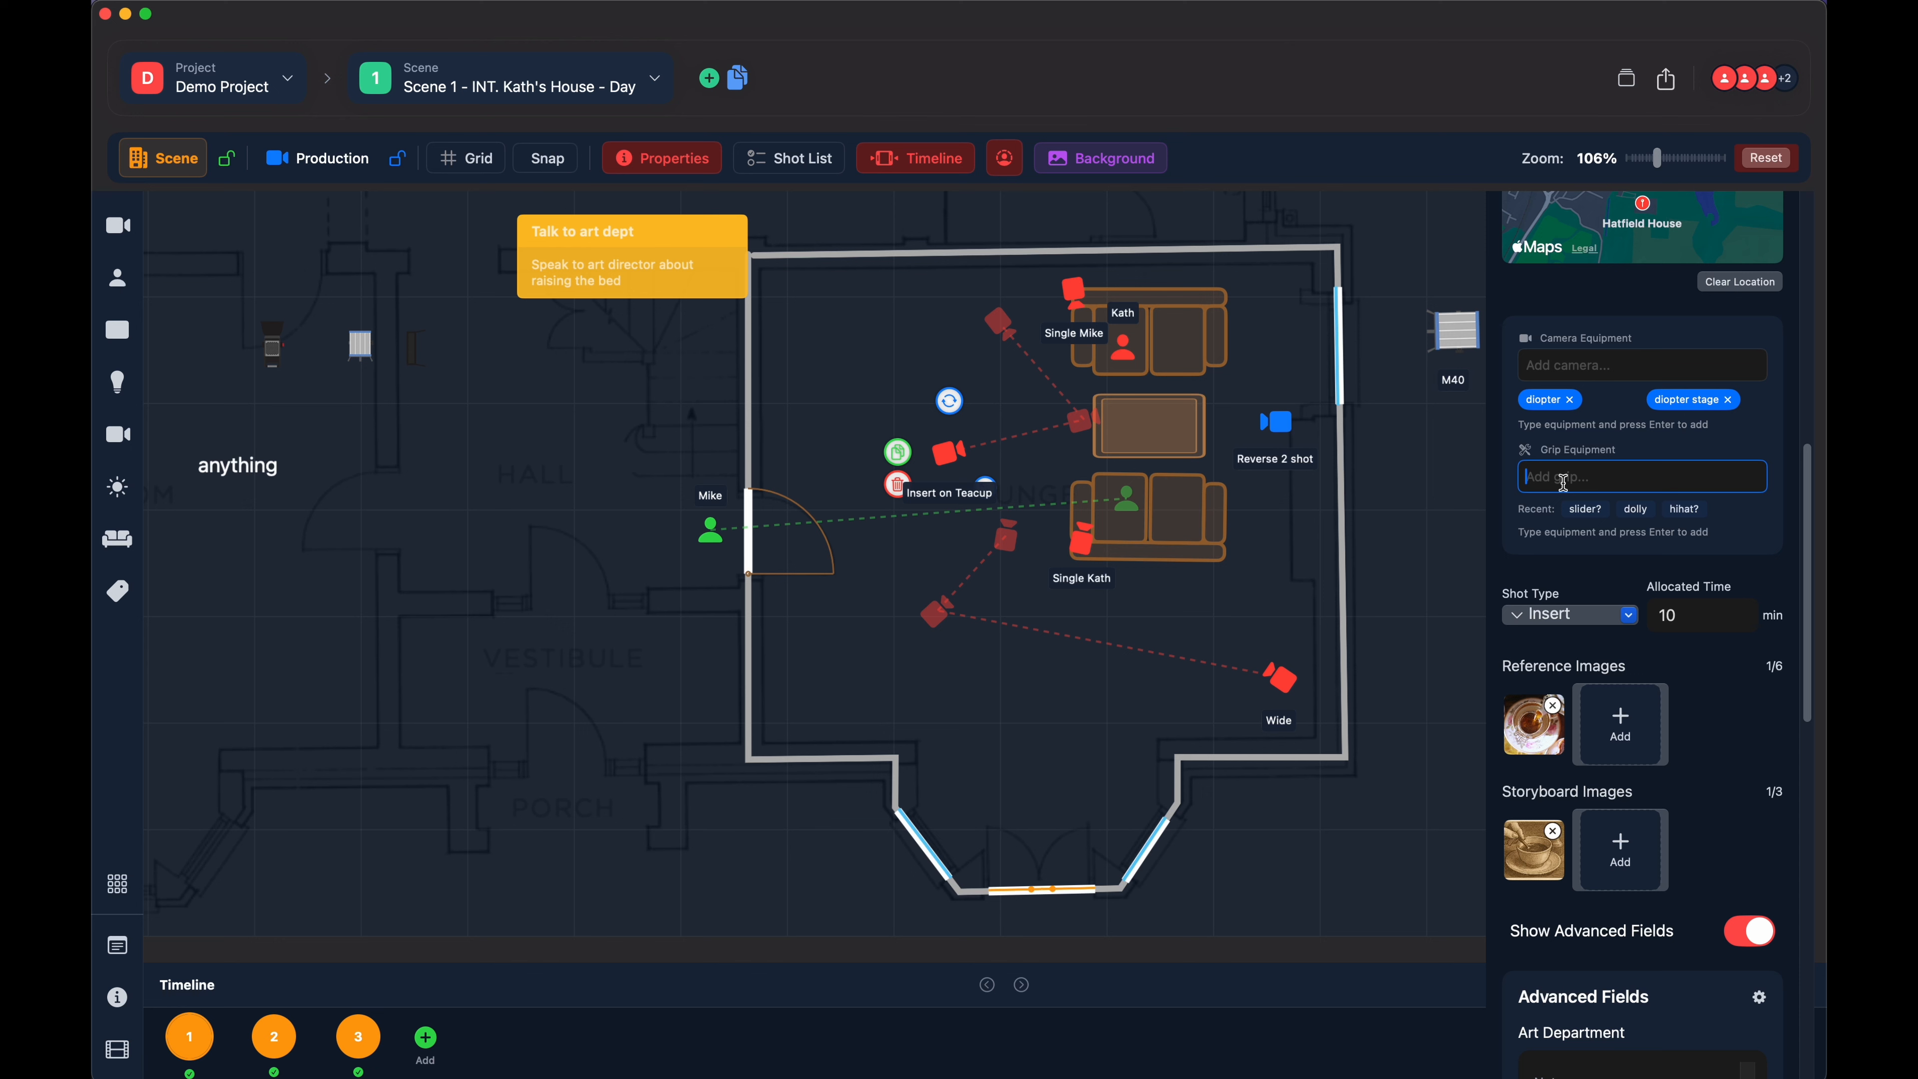
type("dolly")
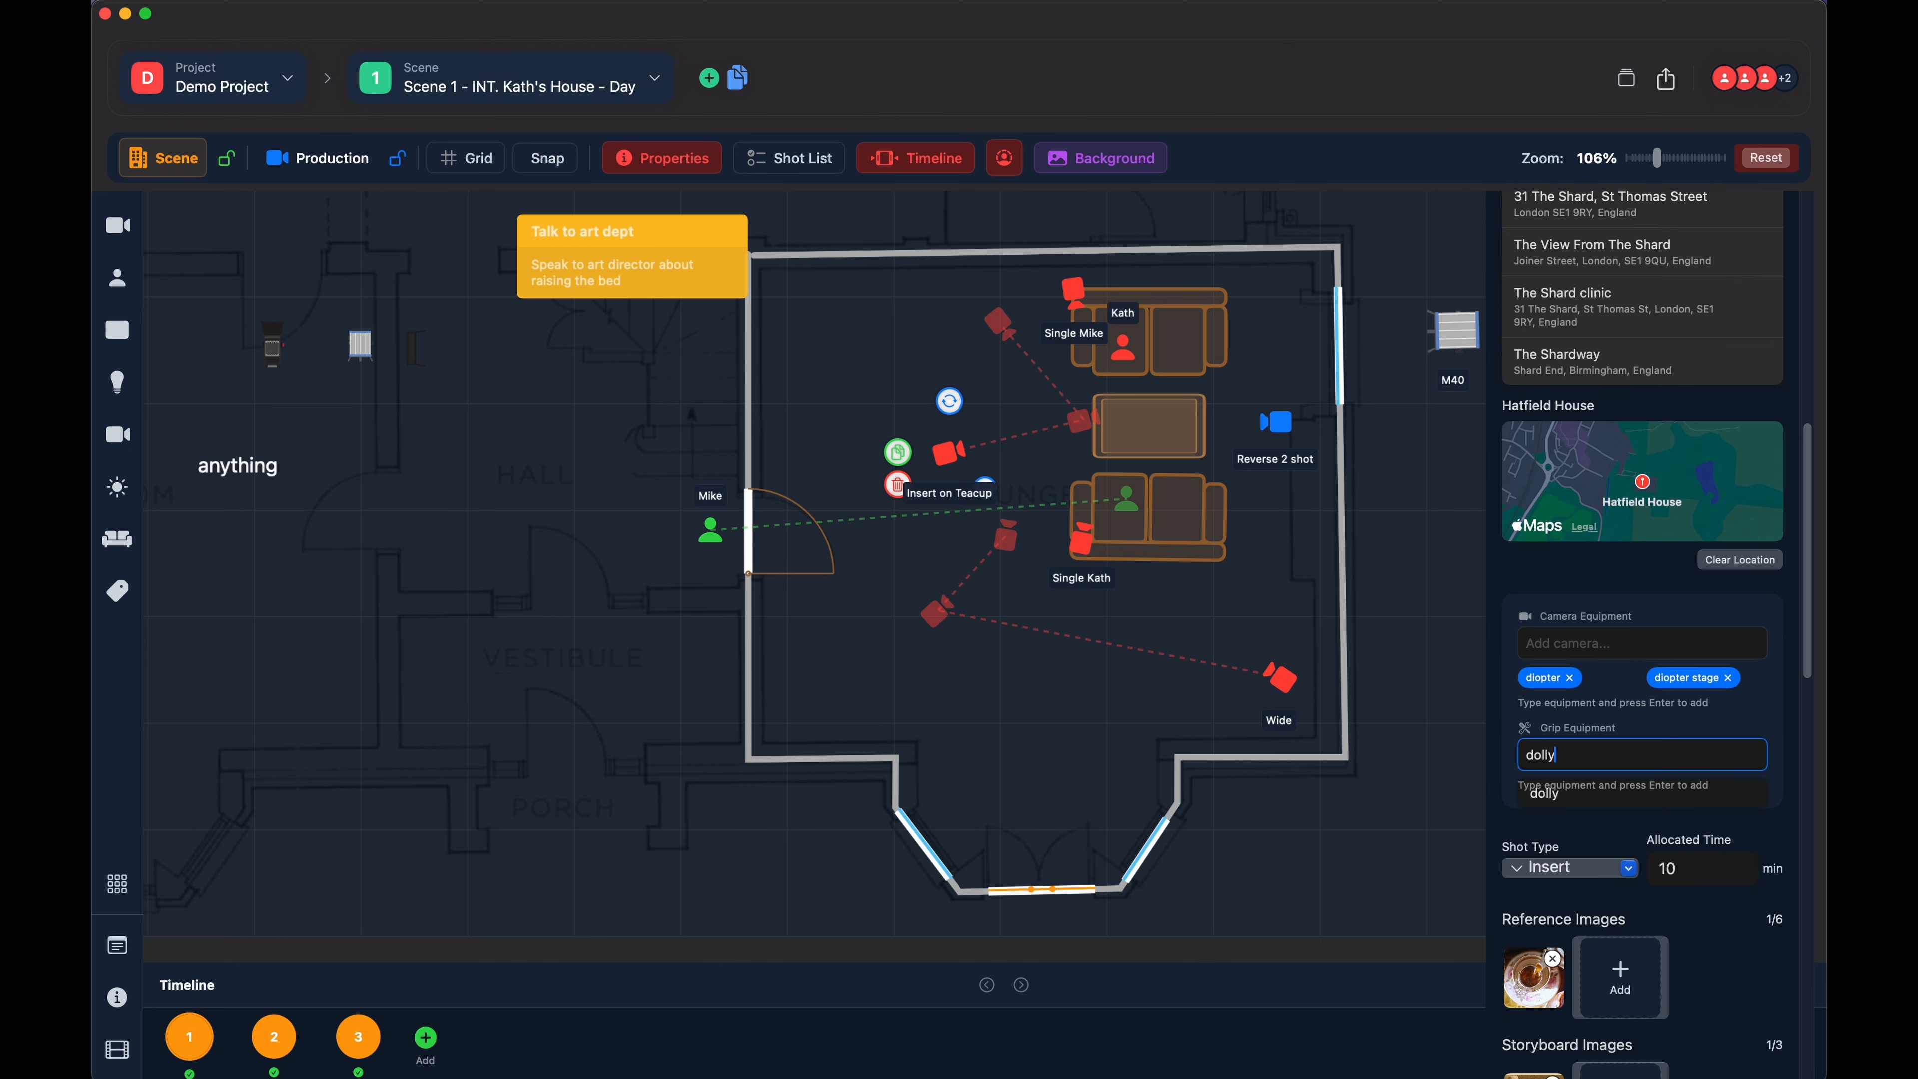
type(" soft wheels")
key("Return")
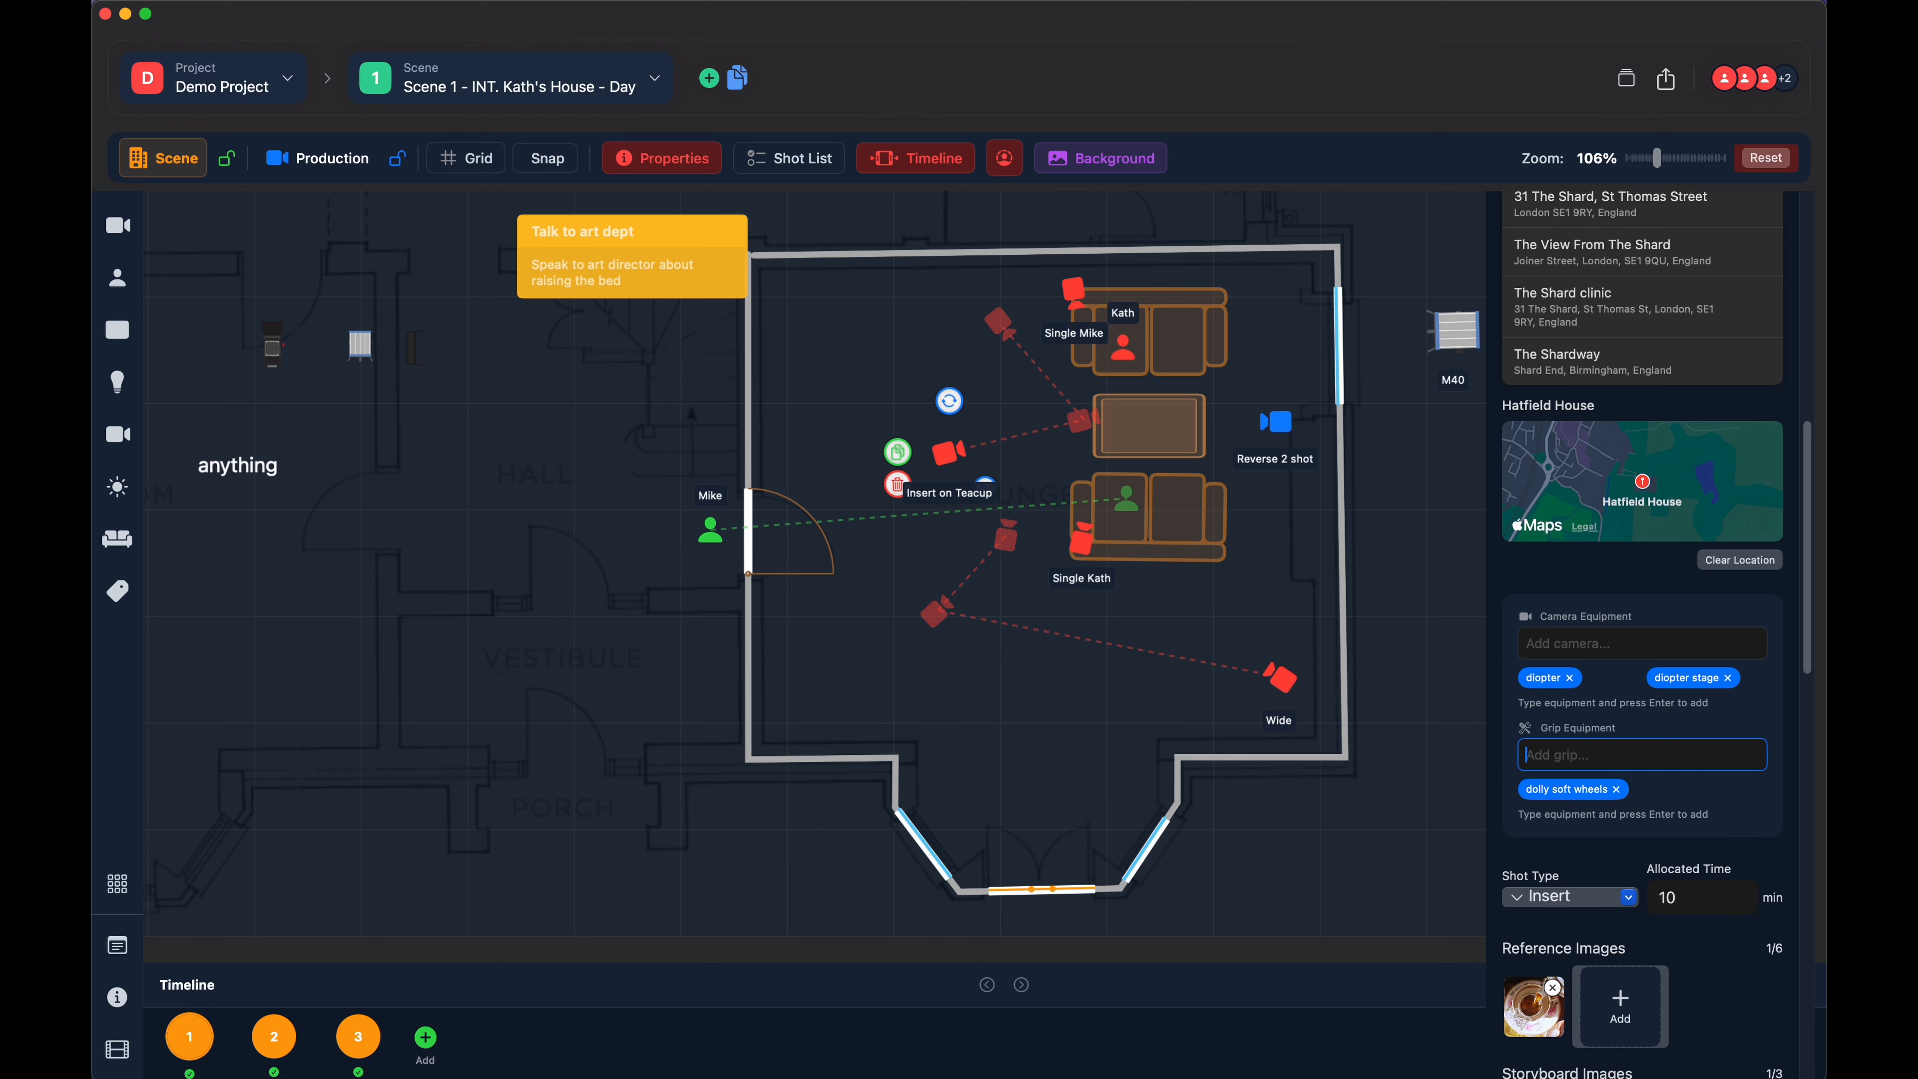
- Try the Medium shot type for the "Insert on Teacup" camera and choose Insert again
scroll(1640, 418, "down", 3)
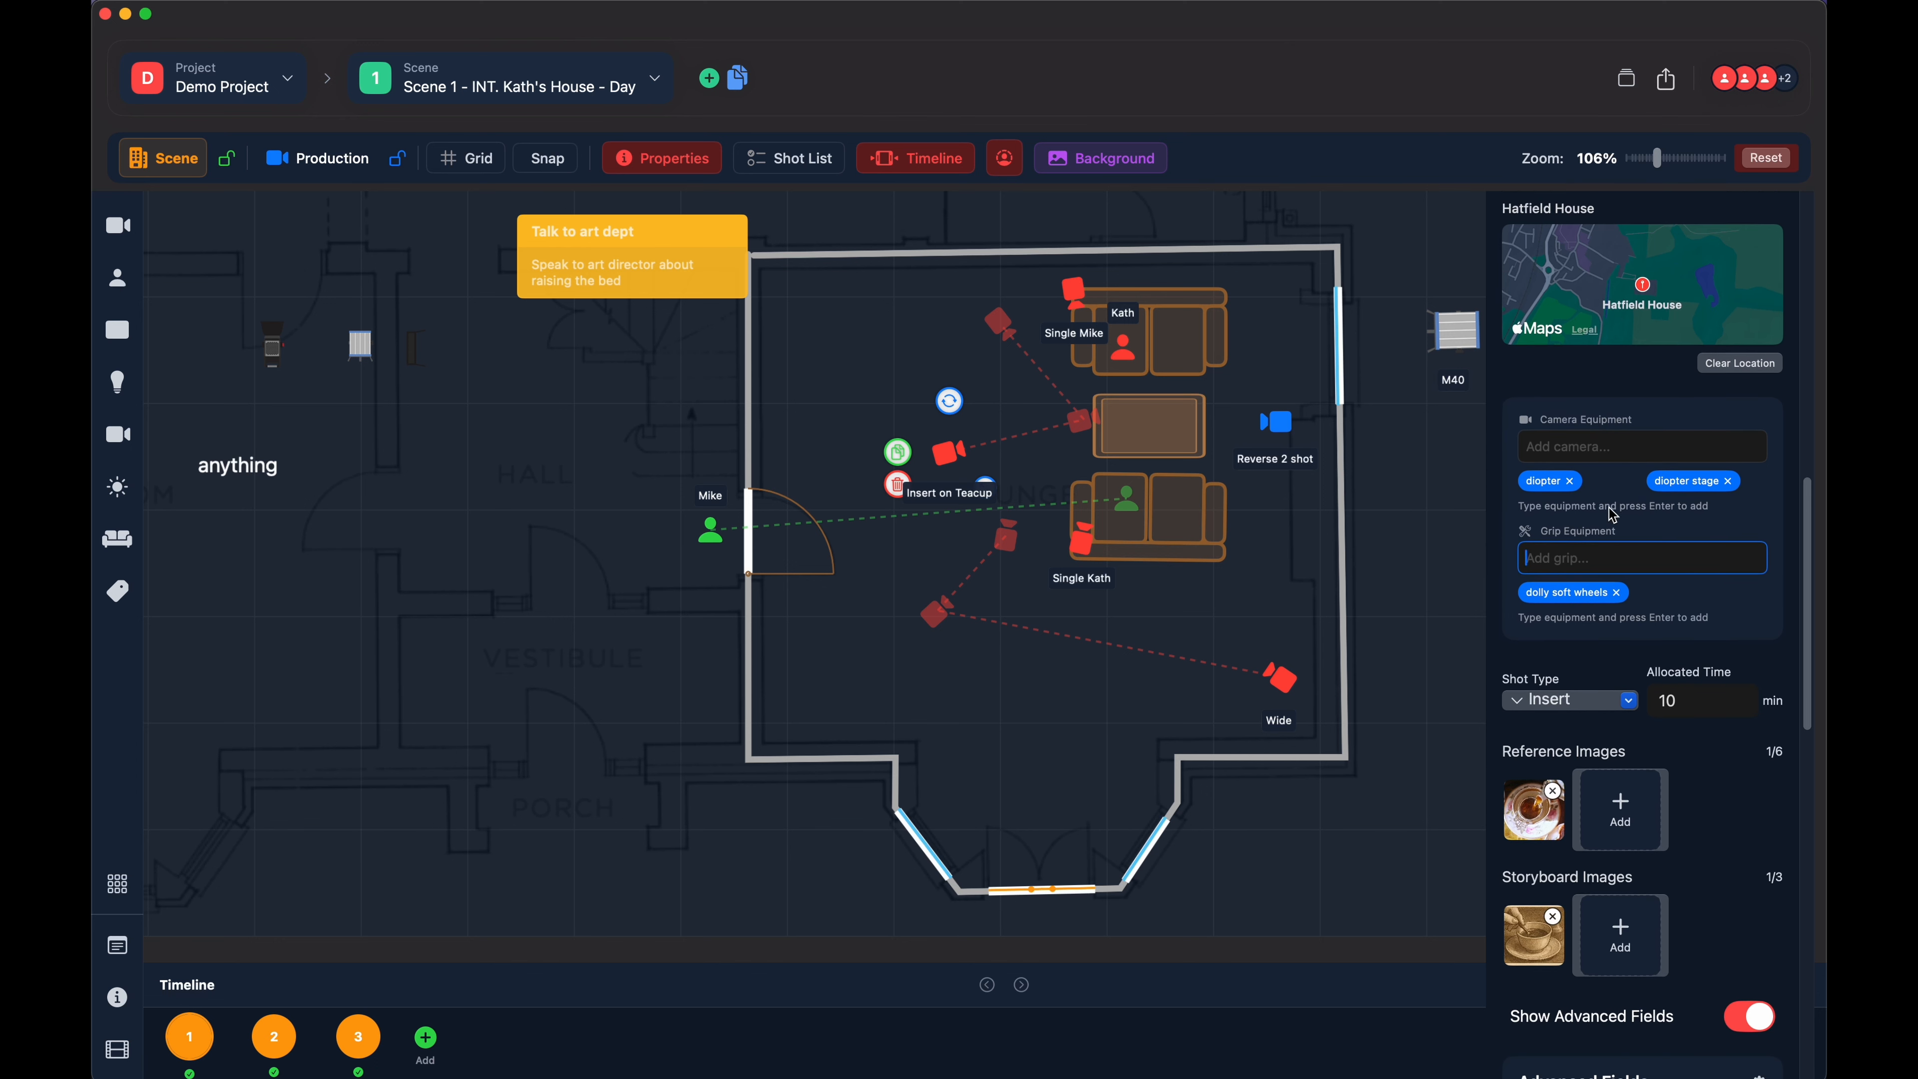
scroll(1632, 416, "down", 2)
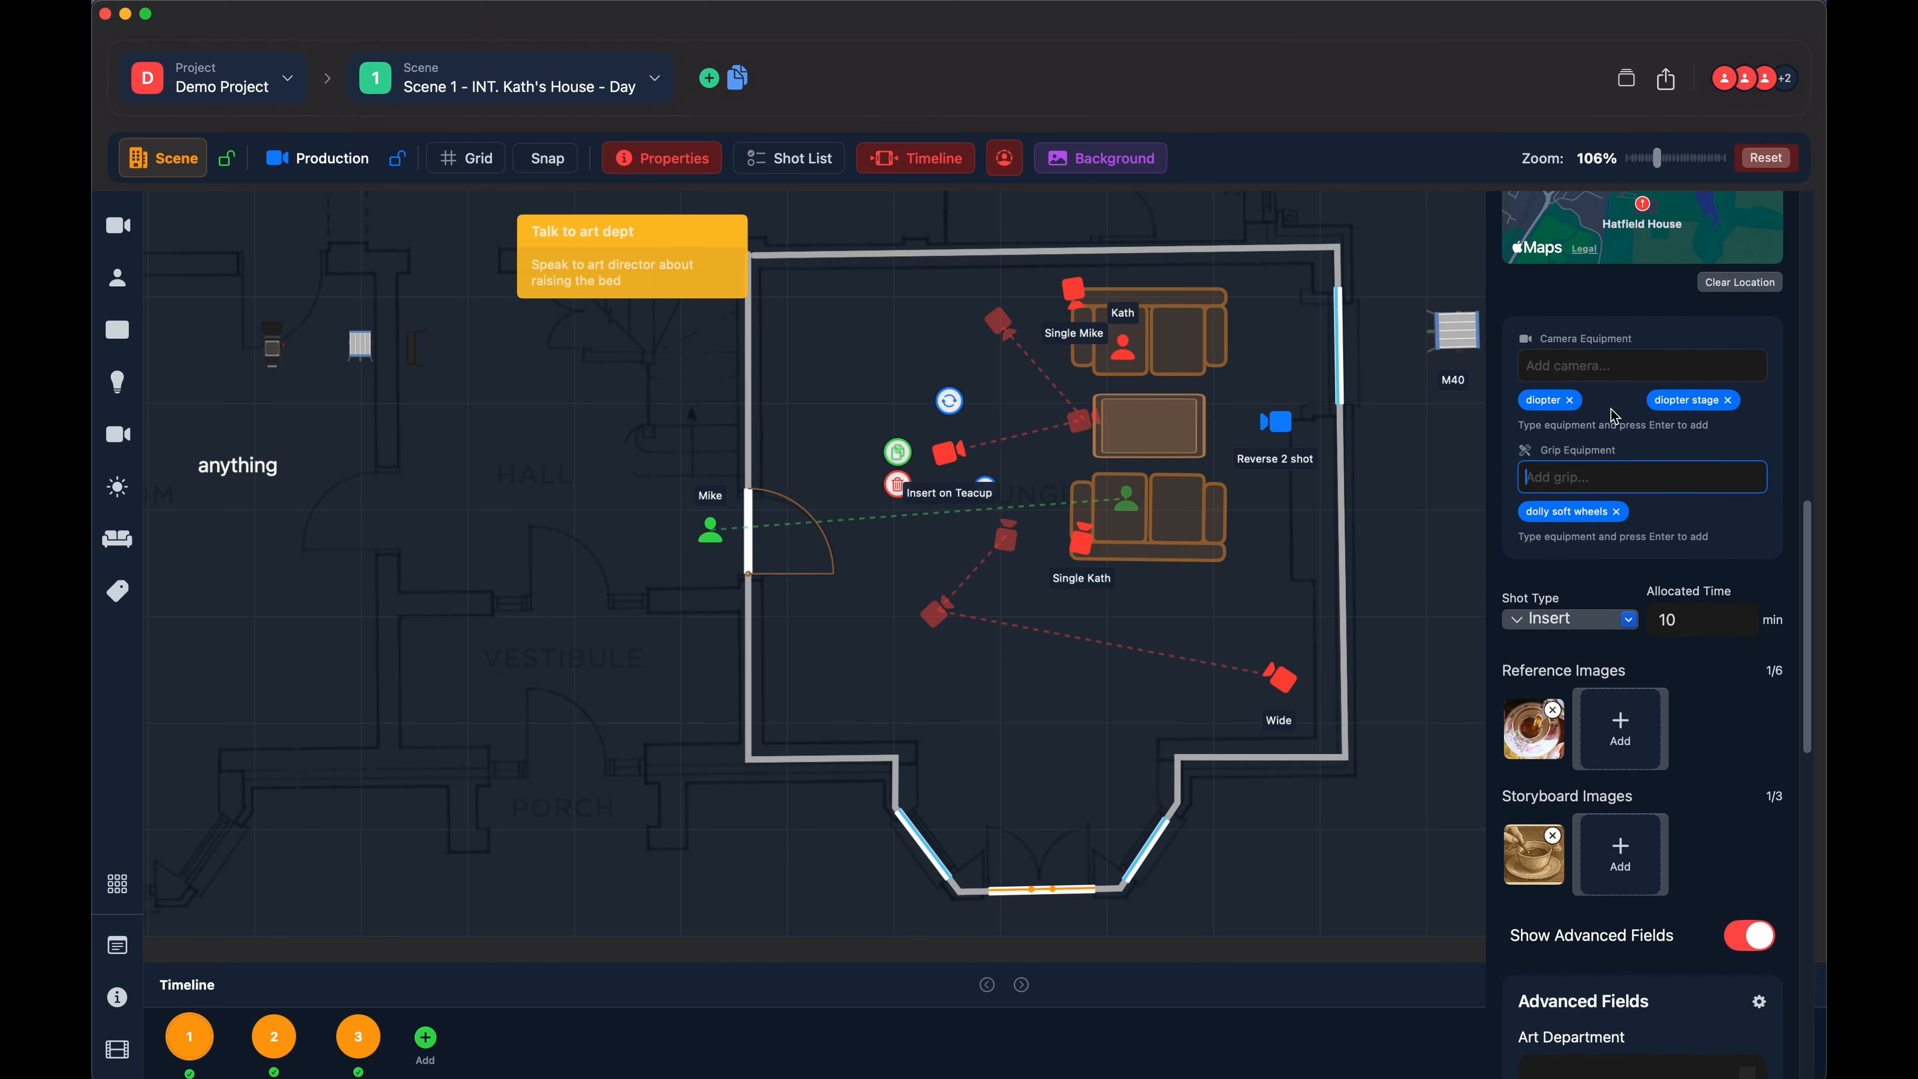
scroll(1593, 445, "down", 3)
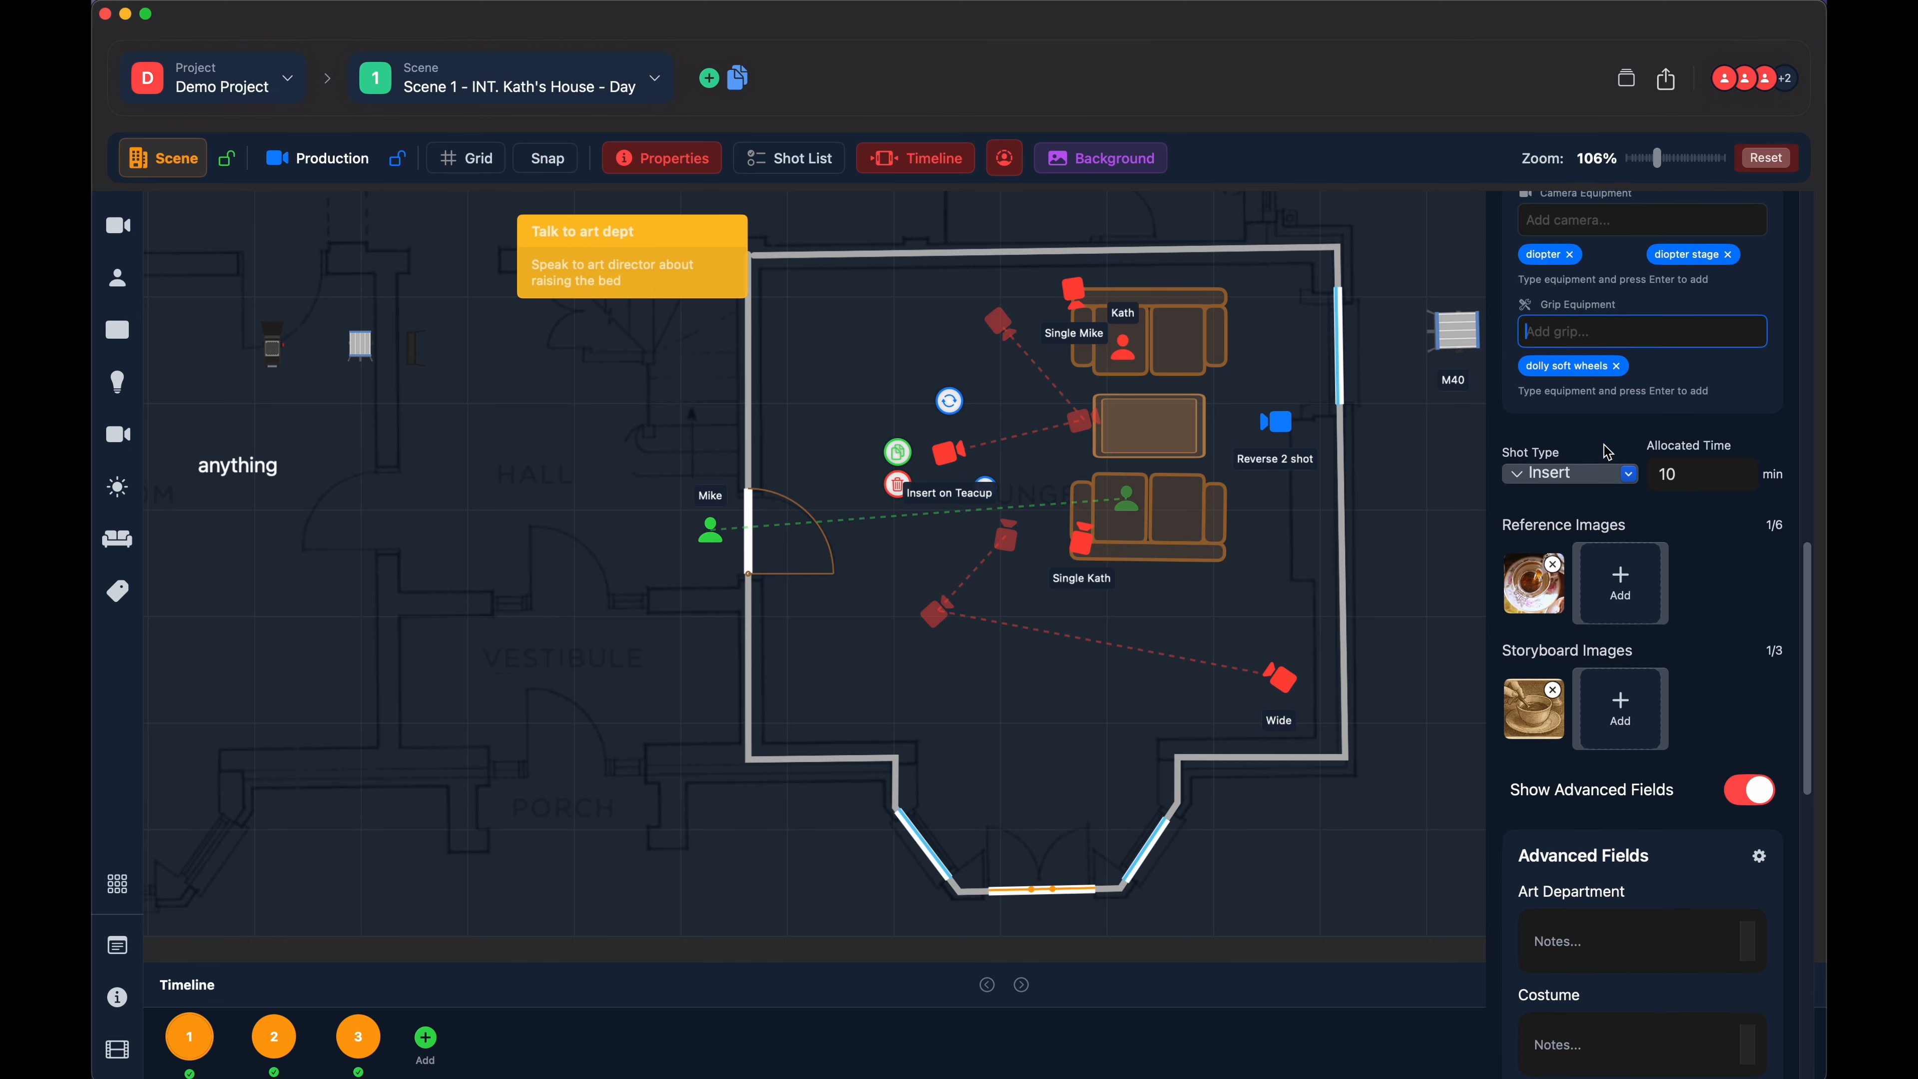
left_click(1572, 475)
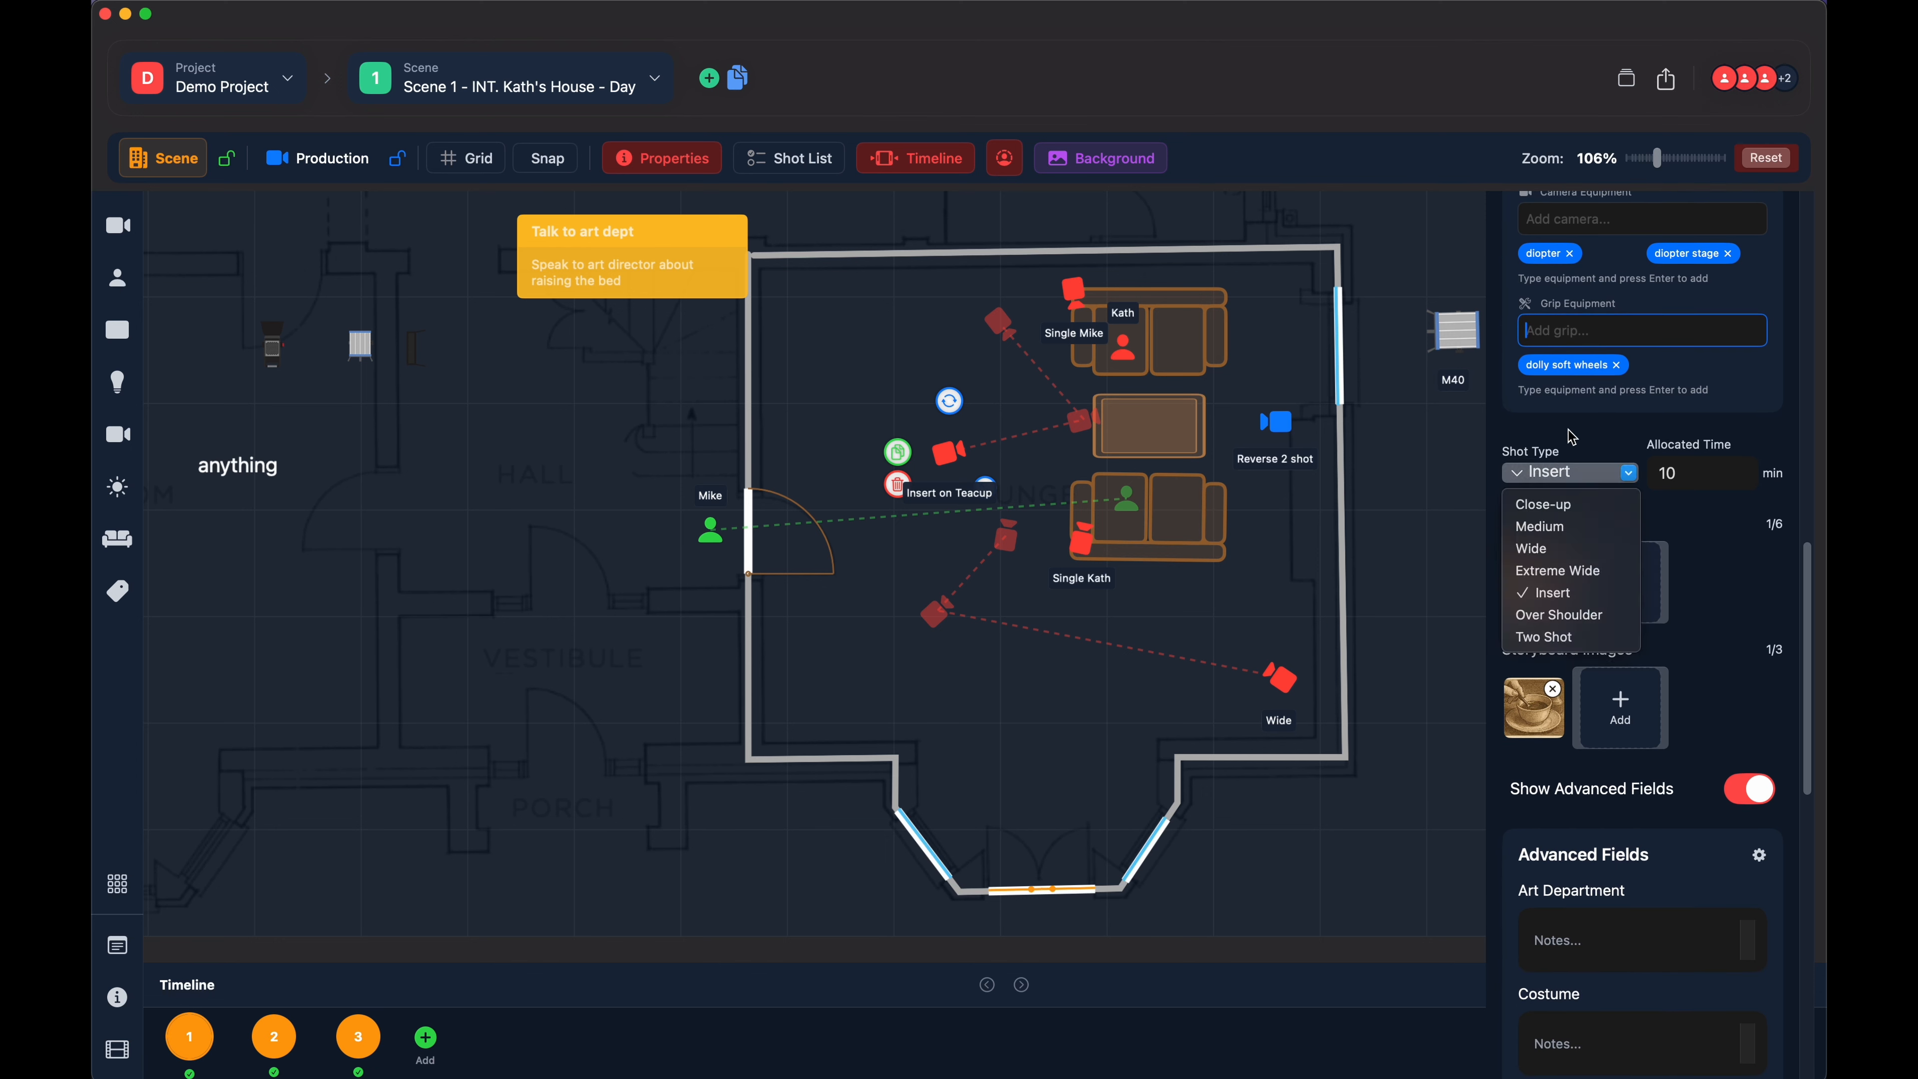
left_click(1541, 526)
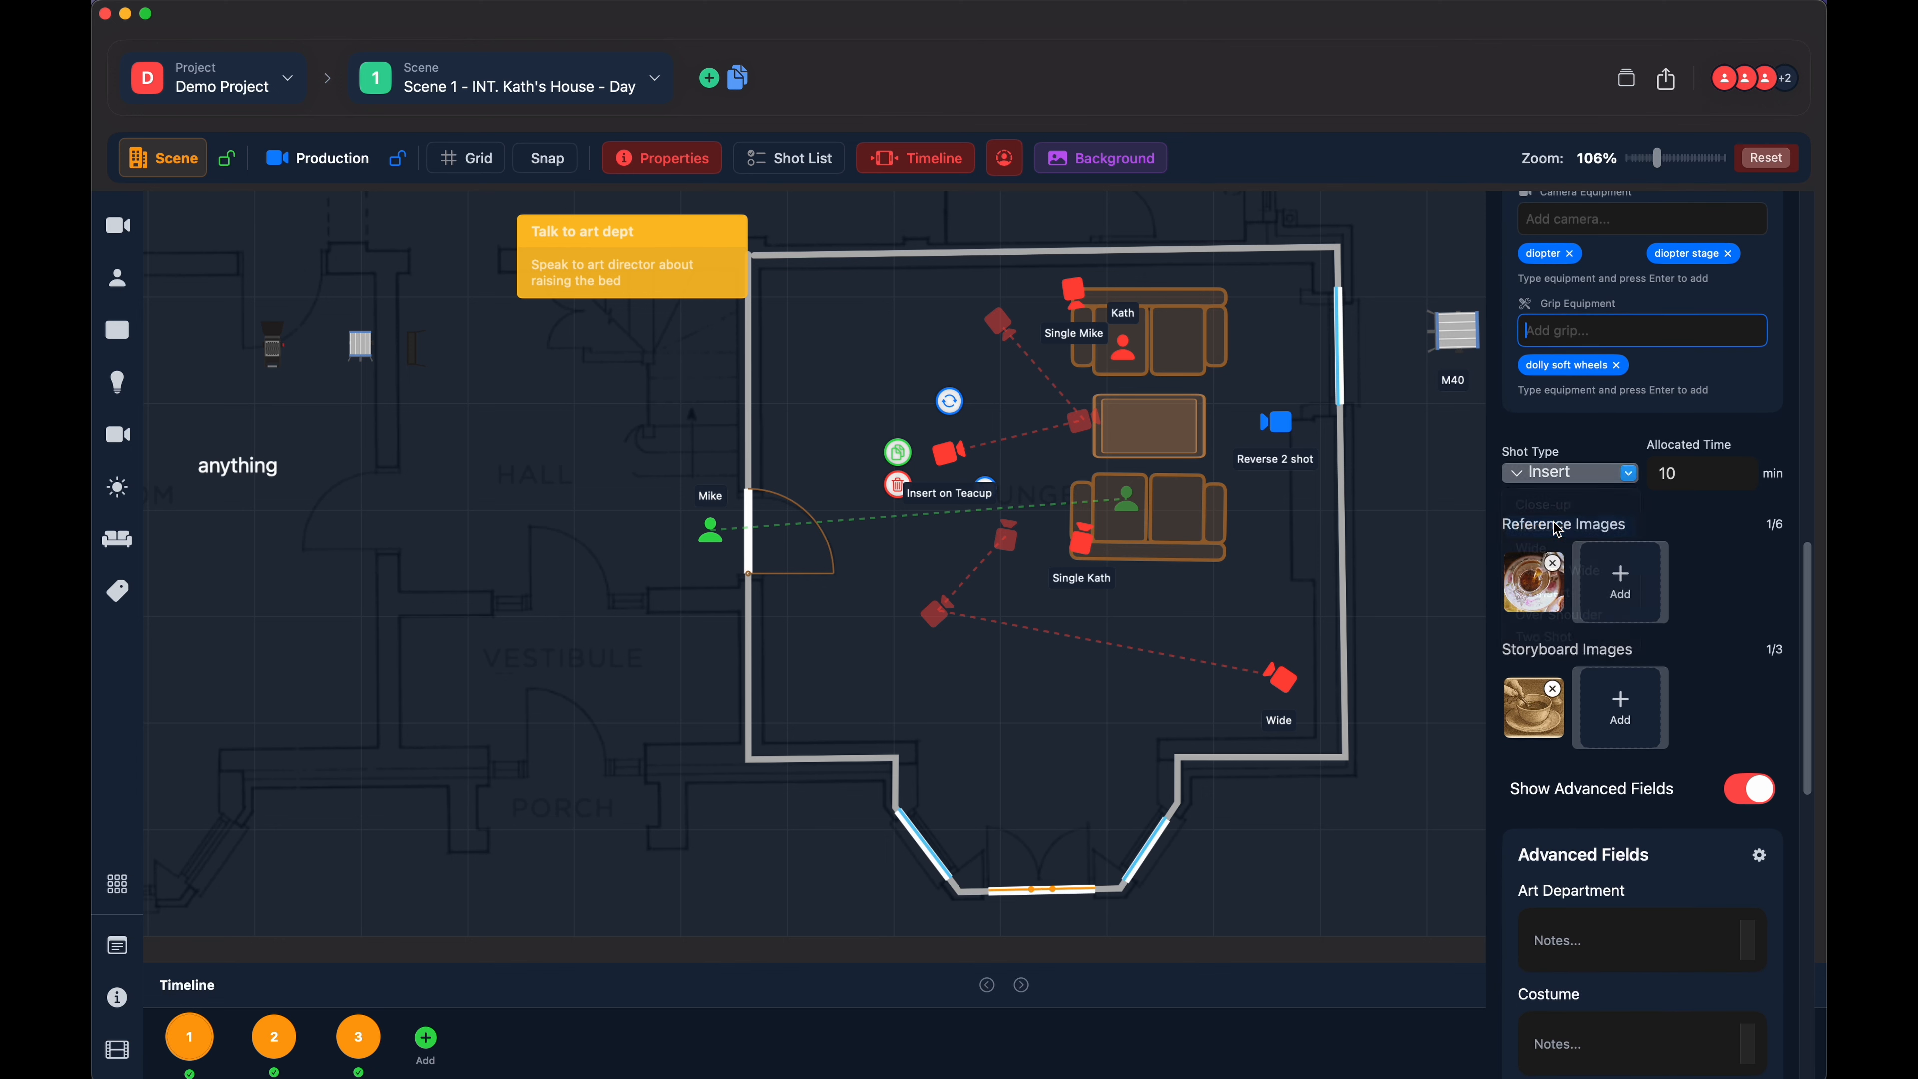
left_click(1558, 475)
left_click(1540, 593)
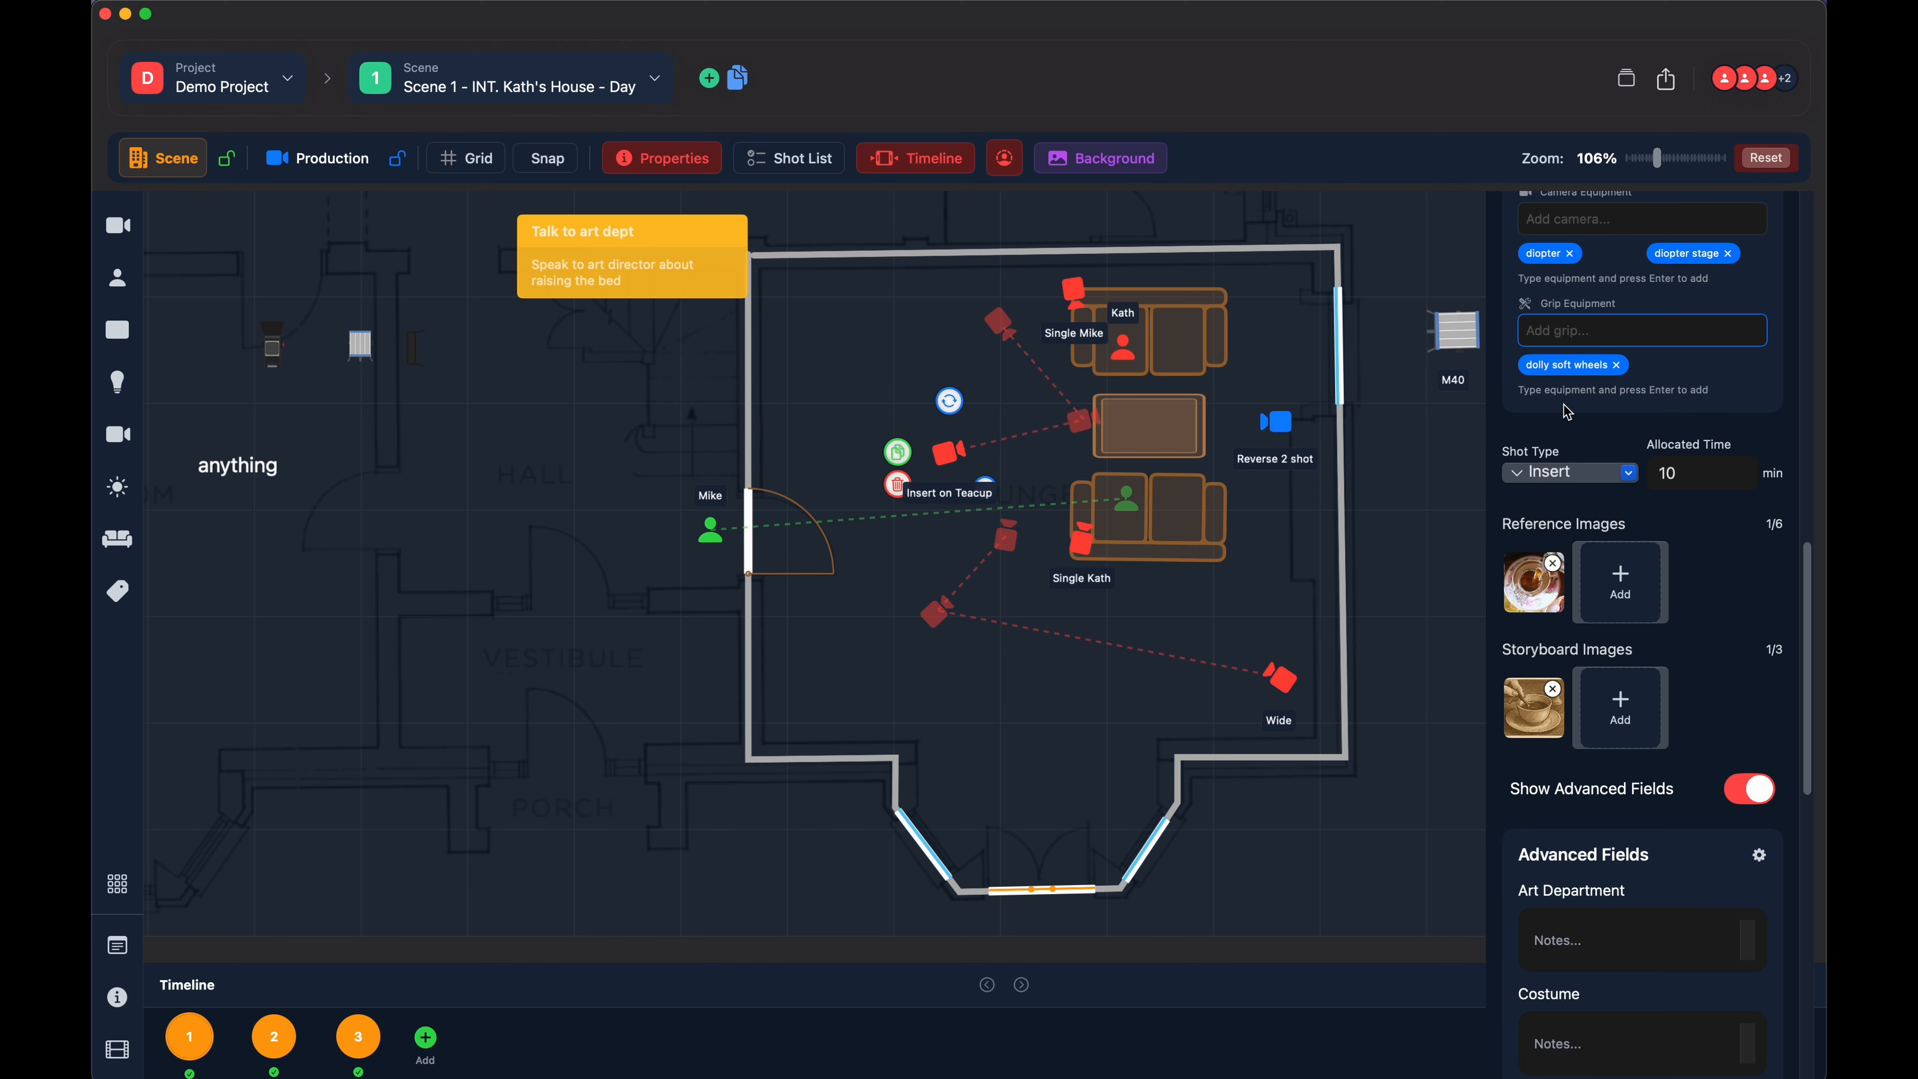
- Open the allocated time for editing and examine the reference images, storyboard images and advanced fields of the "Insert on Teacup" shot
scroll(1661, 423, "down", 2)
left_click(1690, 391)
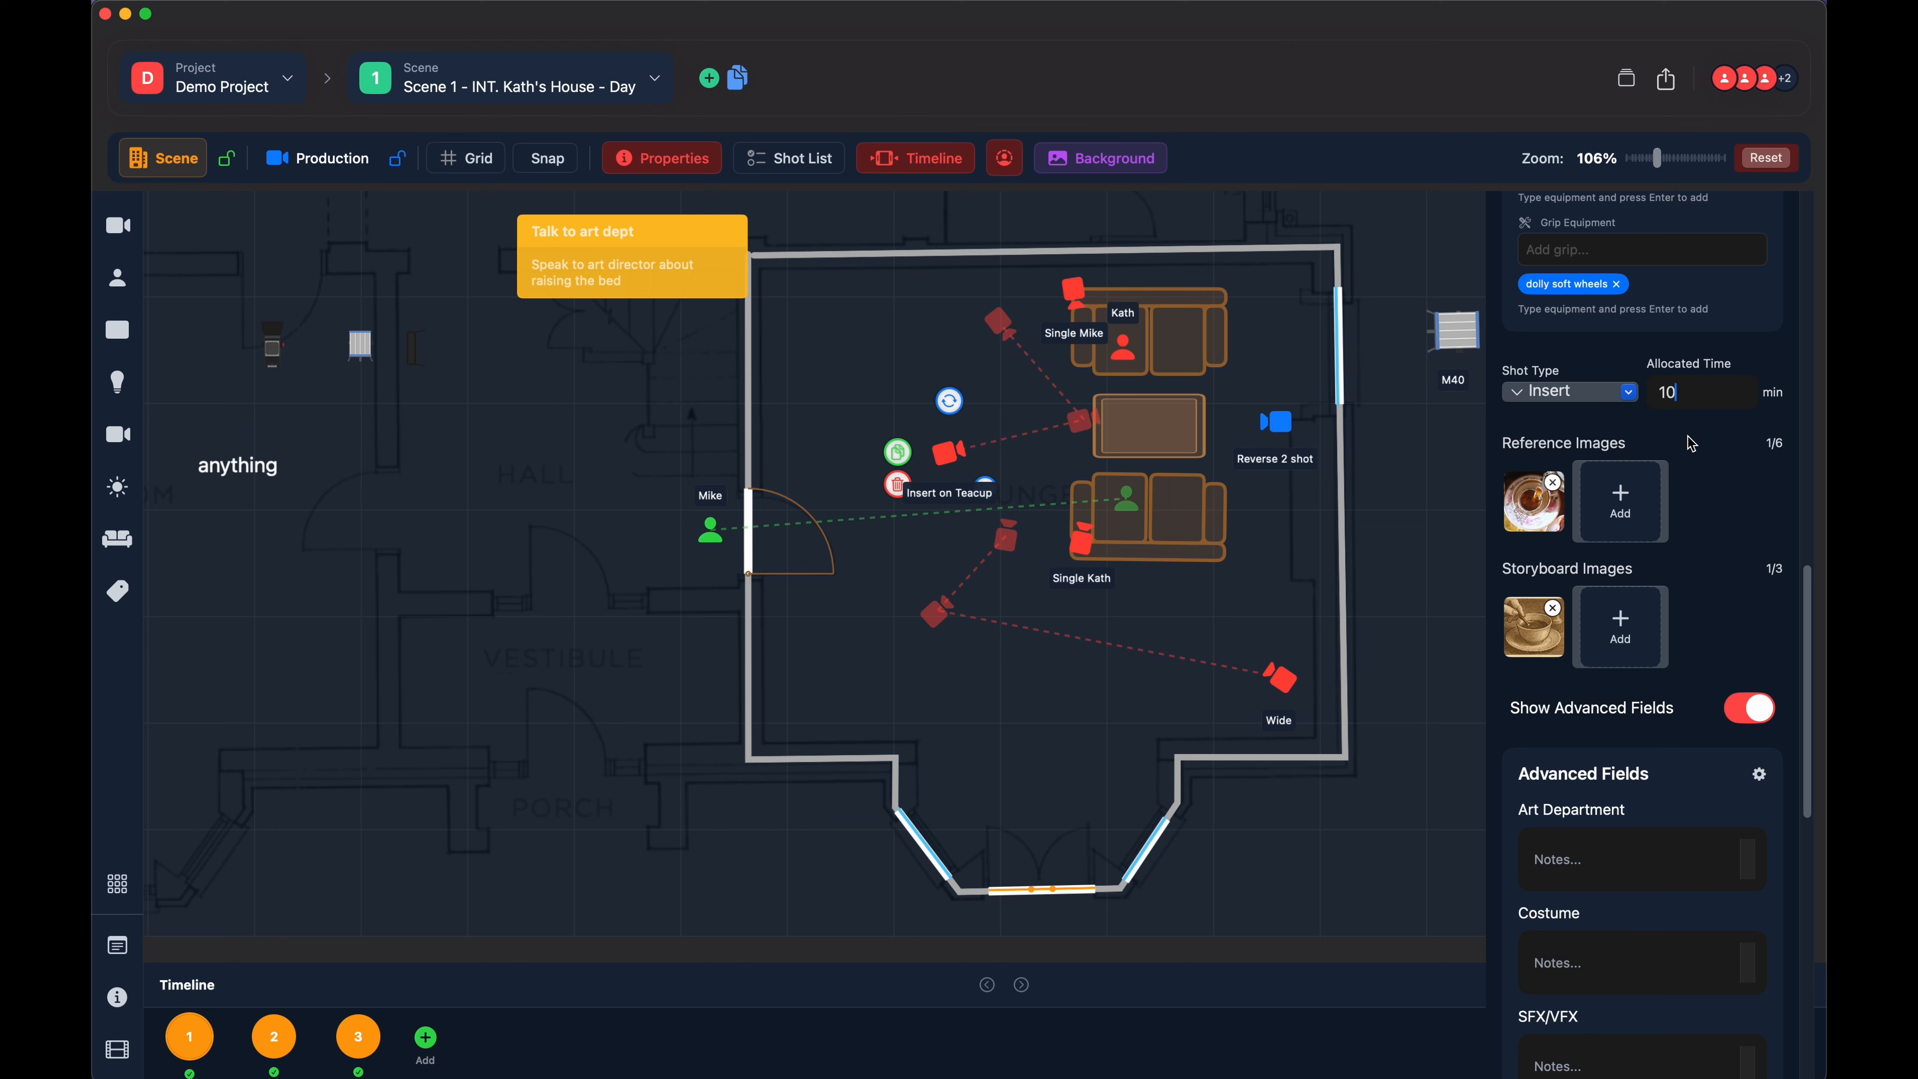
scroll(1680, 434, "down", 3)
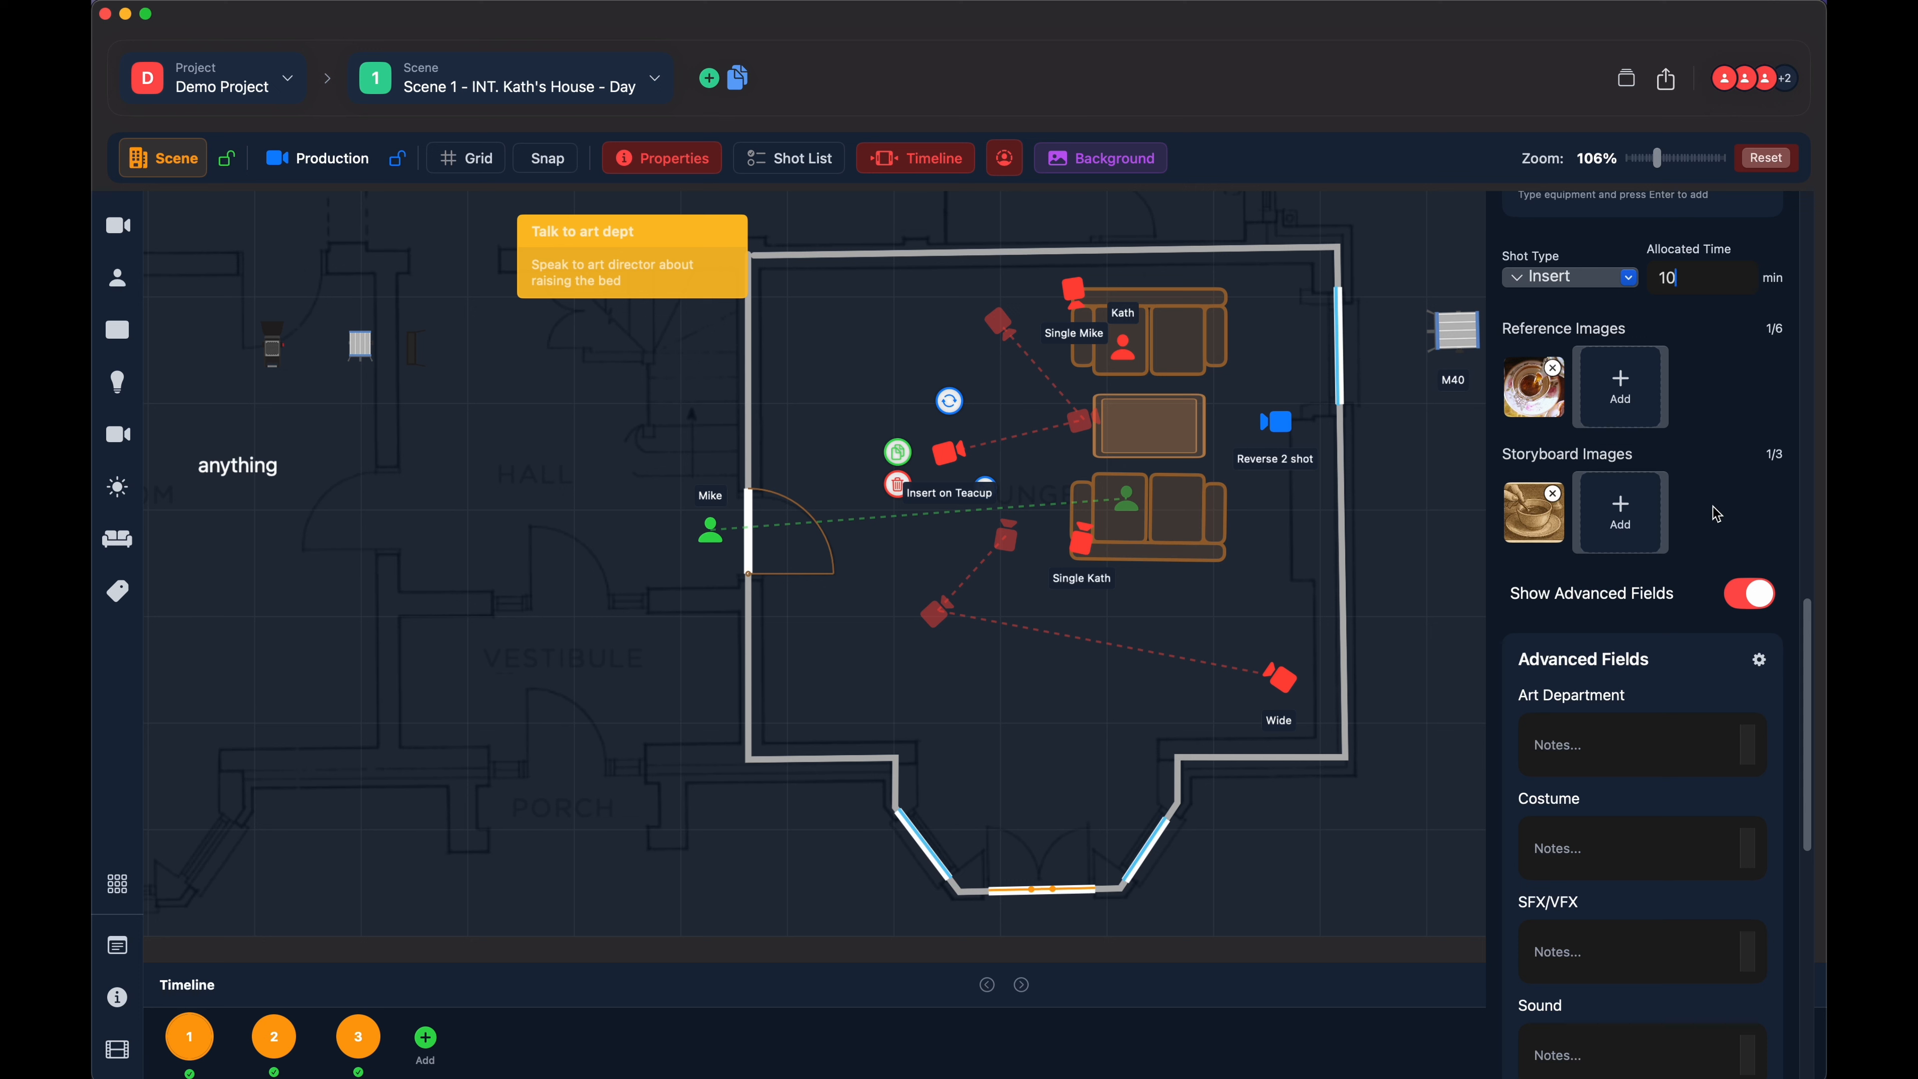
scroll(1716, 514, "down", 3)
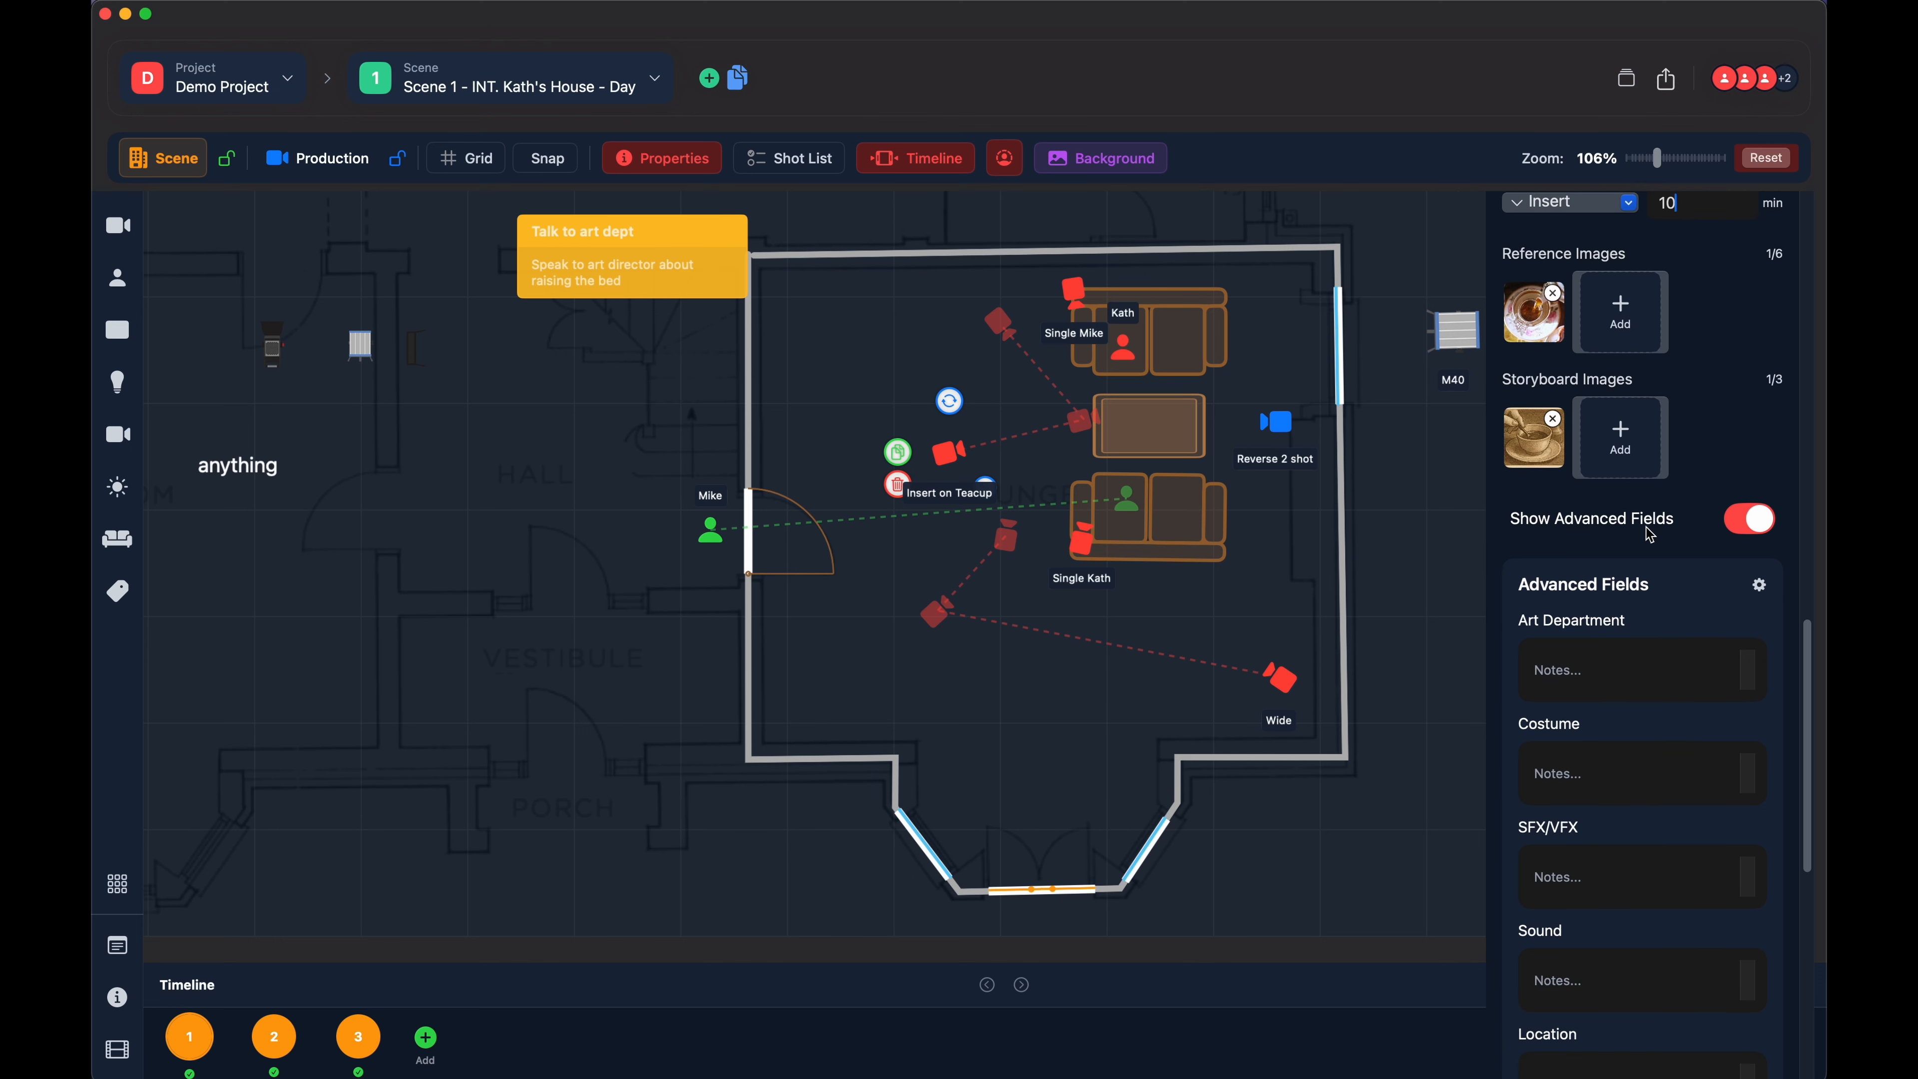
scroll(1676, 522, "up", 2)
scroll(1637, 533, "down", 2)
scroll(1631, 529, "down", 1)
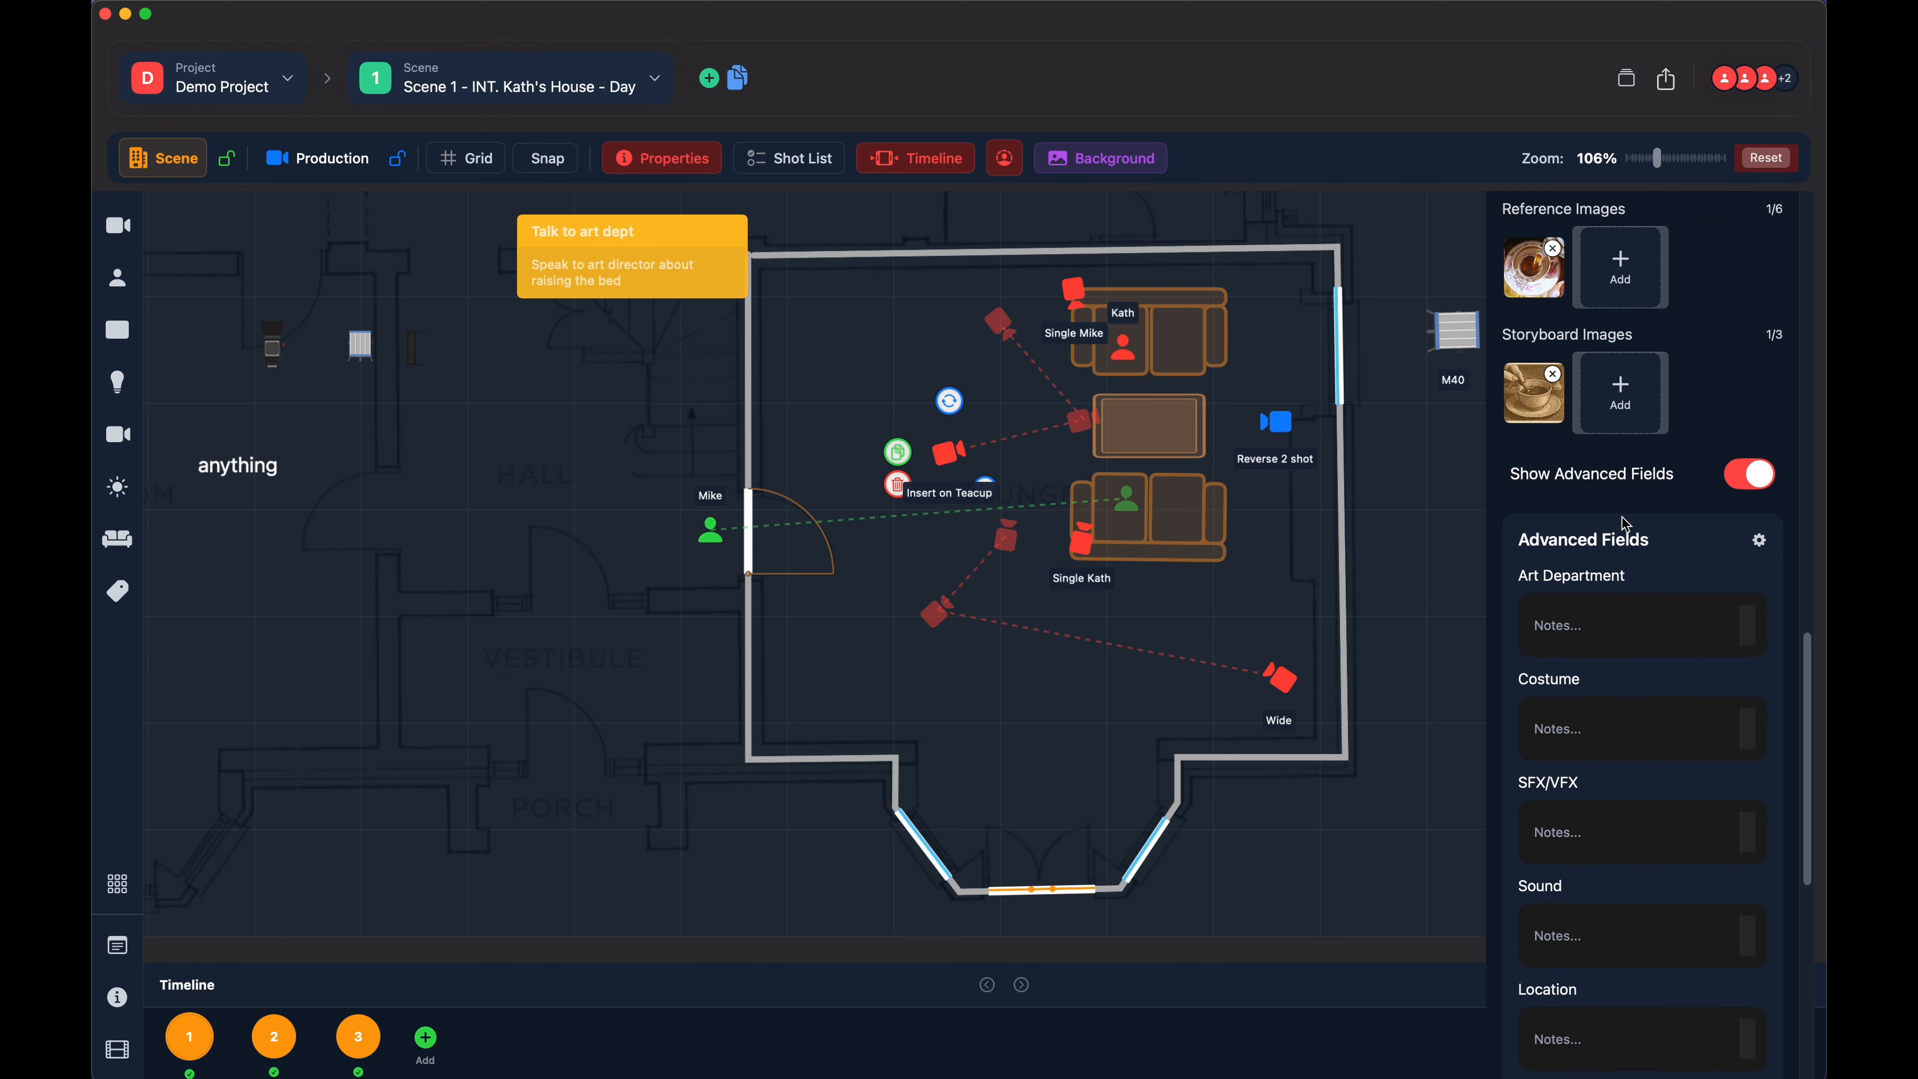
scroll(1616, 514, "up", 1)
scroll(1601, 491, "down", 1)
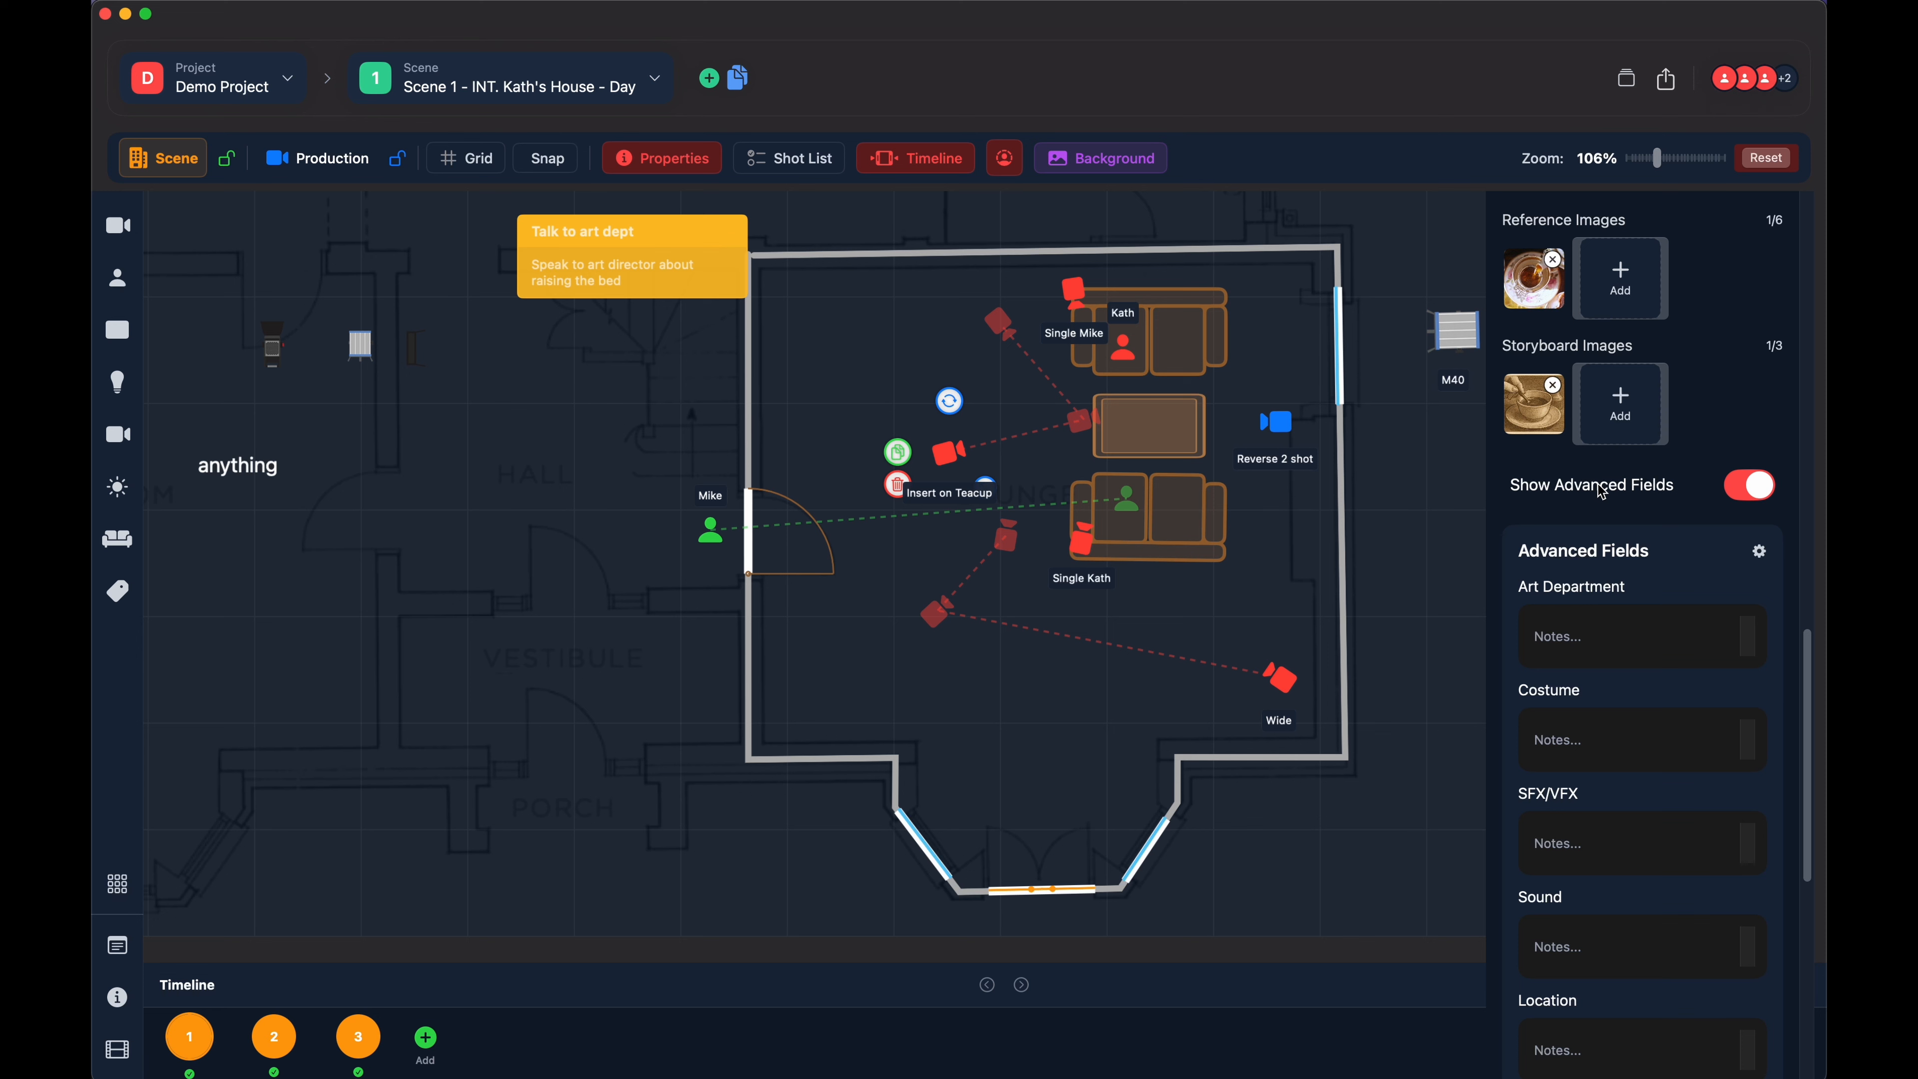
scroll(1586, 468, "down", 1)
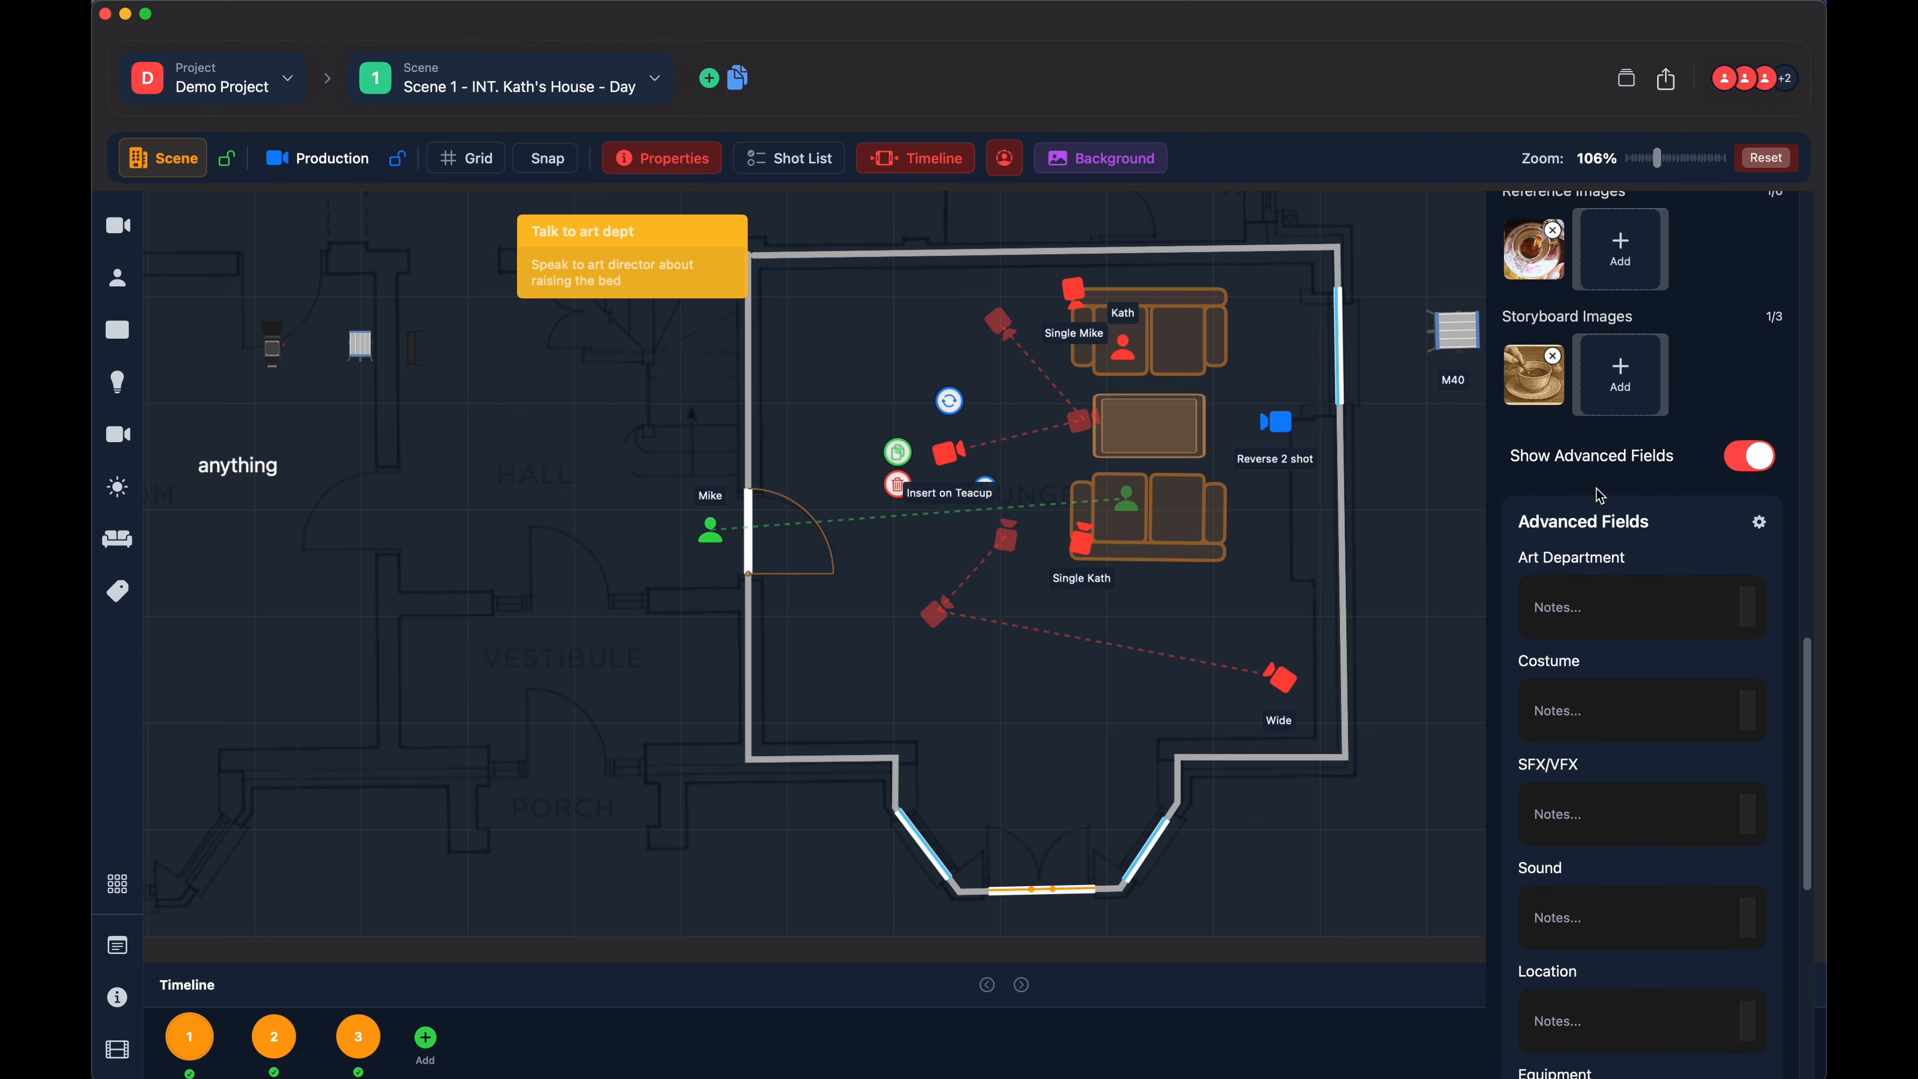
- Toggle the advanced fields off and back on, and turn off the "Insert on Teacup" camera's label
left_click(1749, 450)
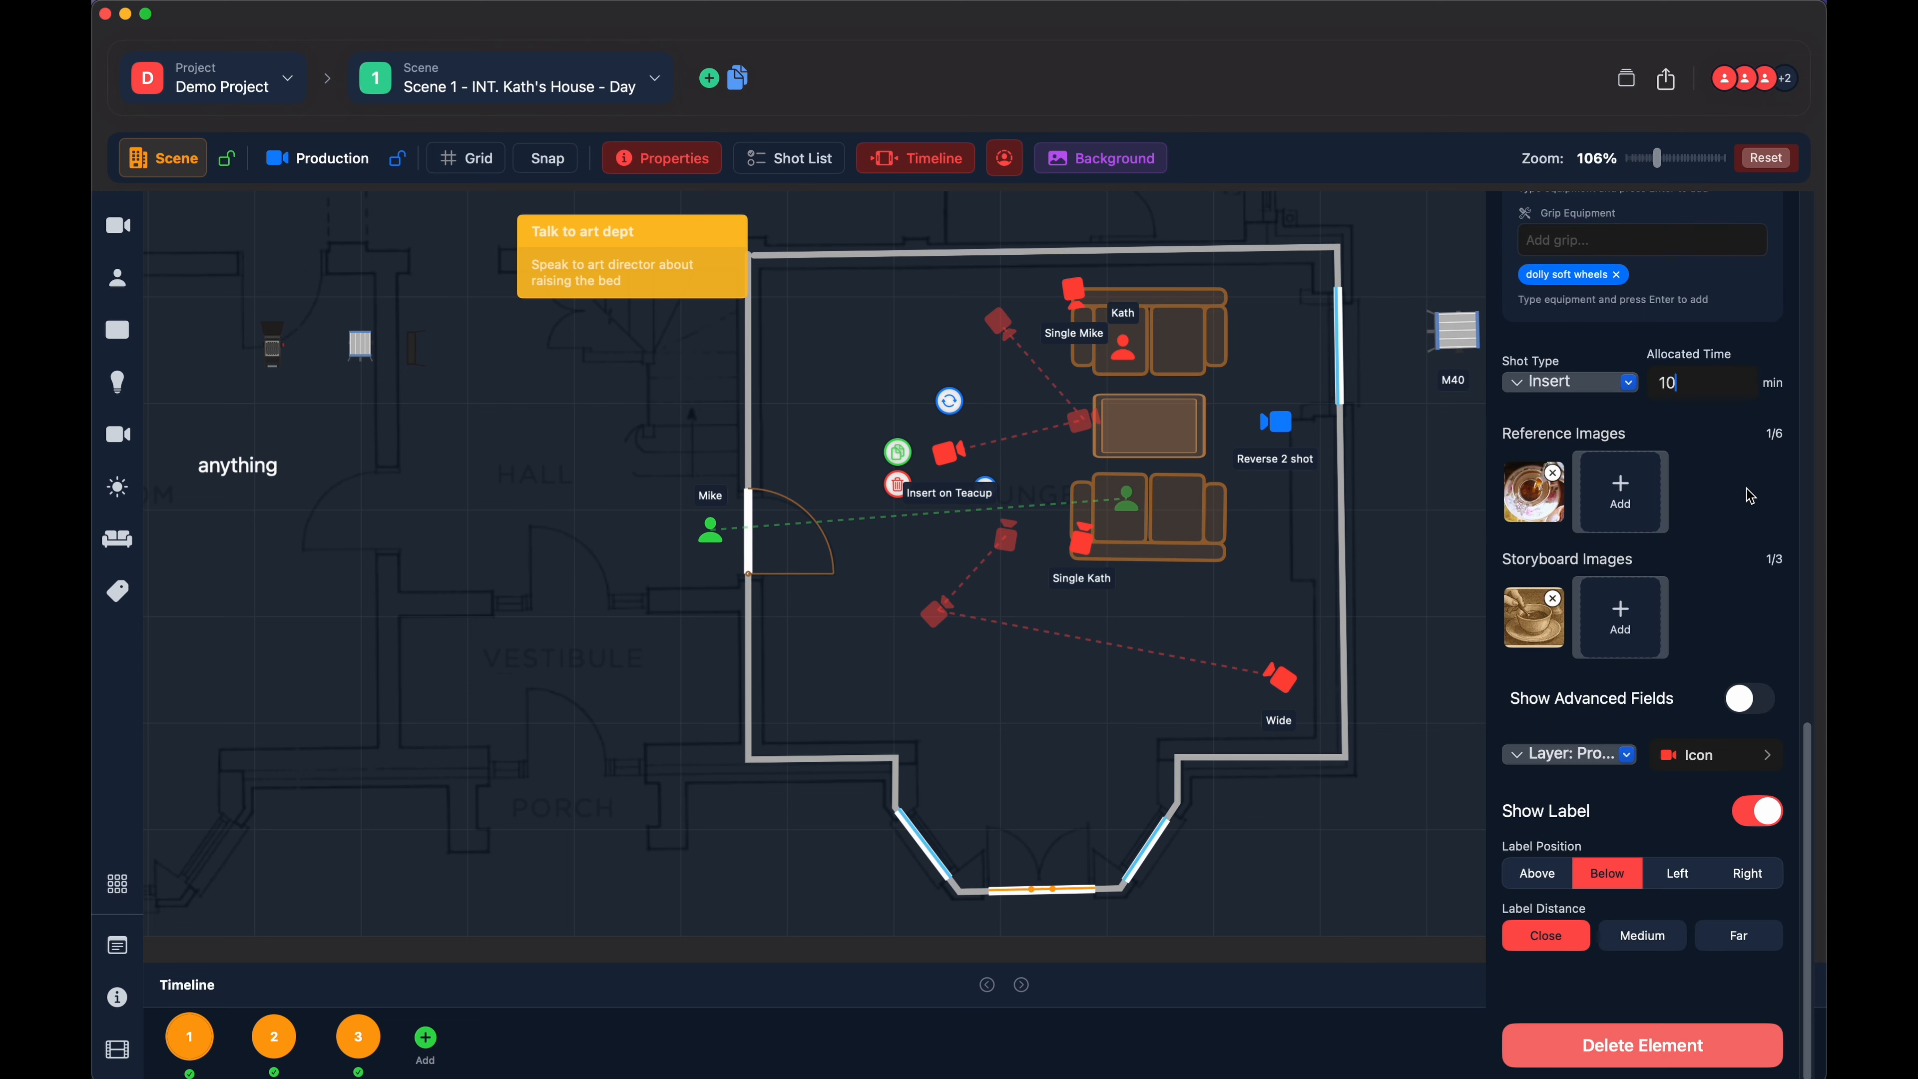
left_click(1759, 813)
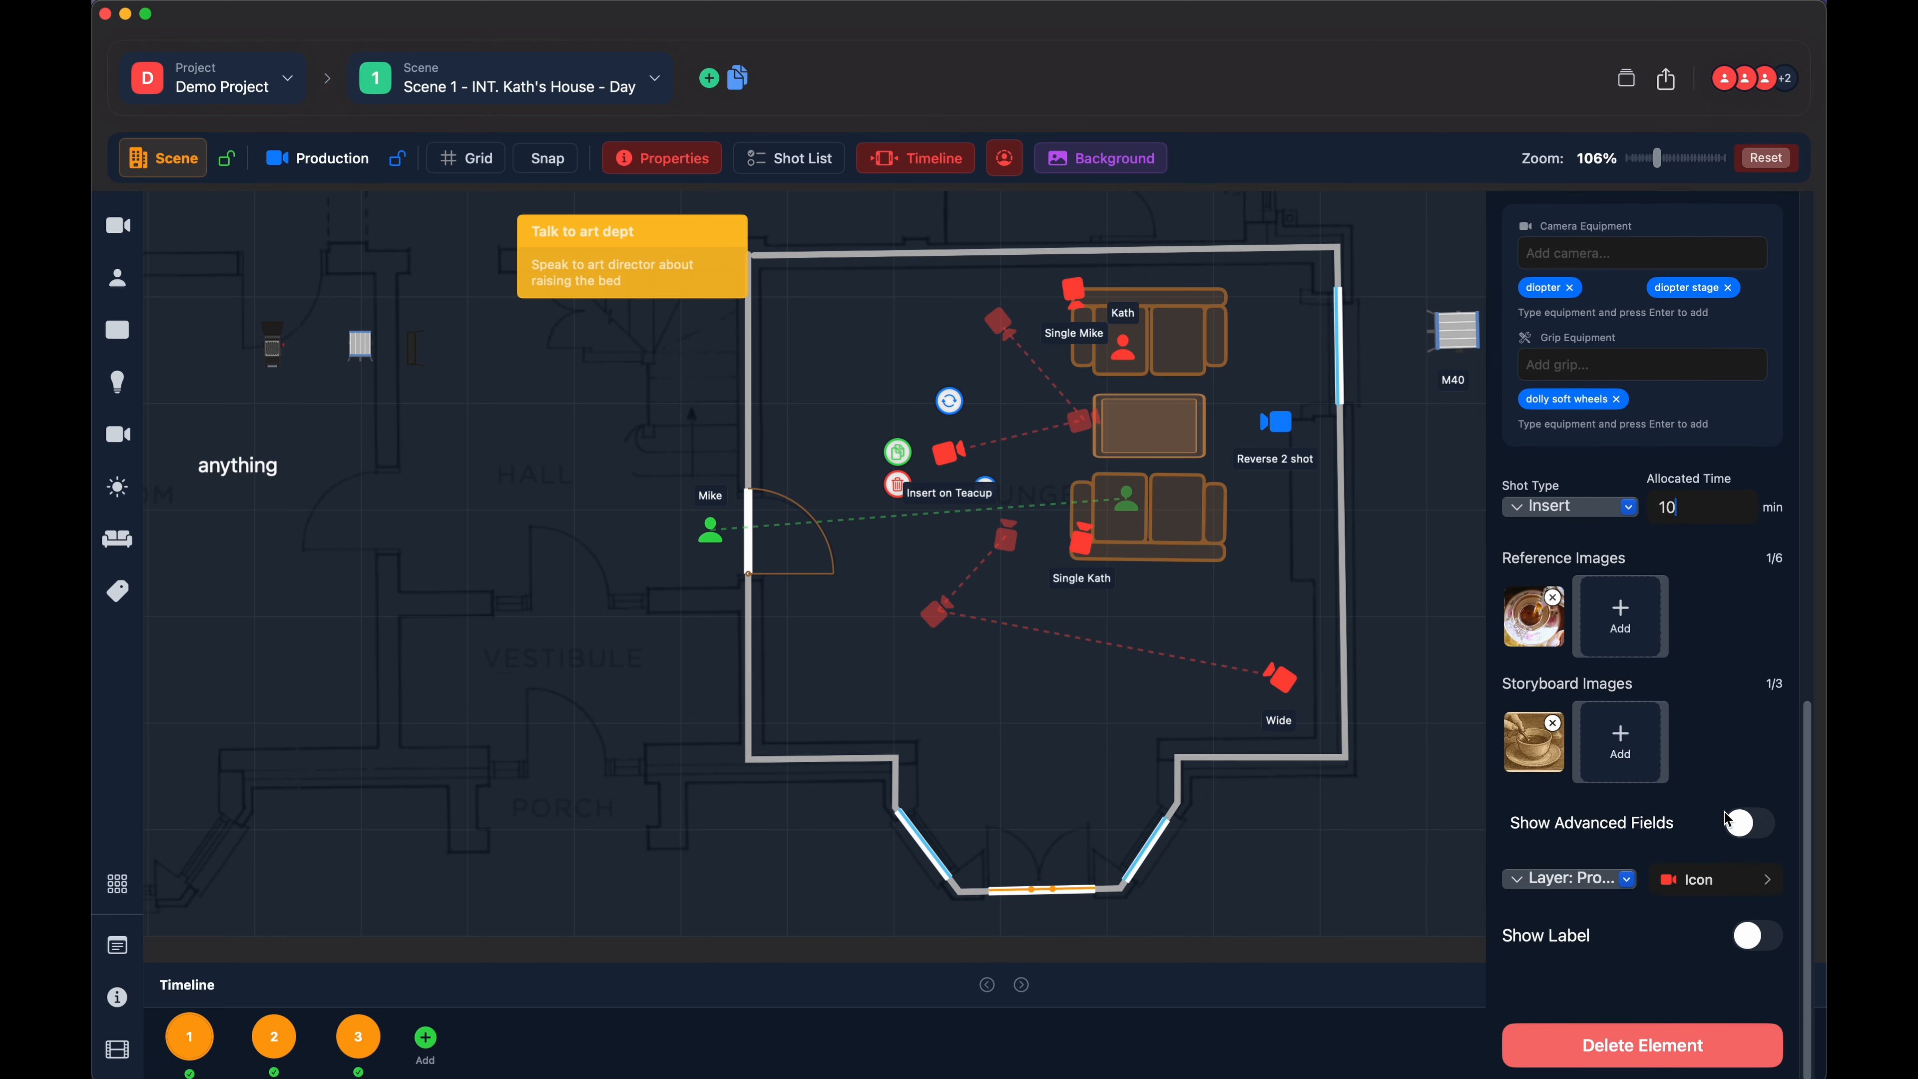
left_click(1739, 822)
- Examine the advanced note fields of the "Insert on Teacup" shot, from Art Department through Script Lines
scroll(1661, 812, "down", 5)
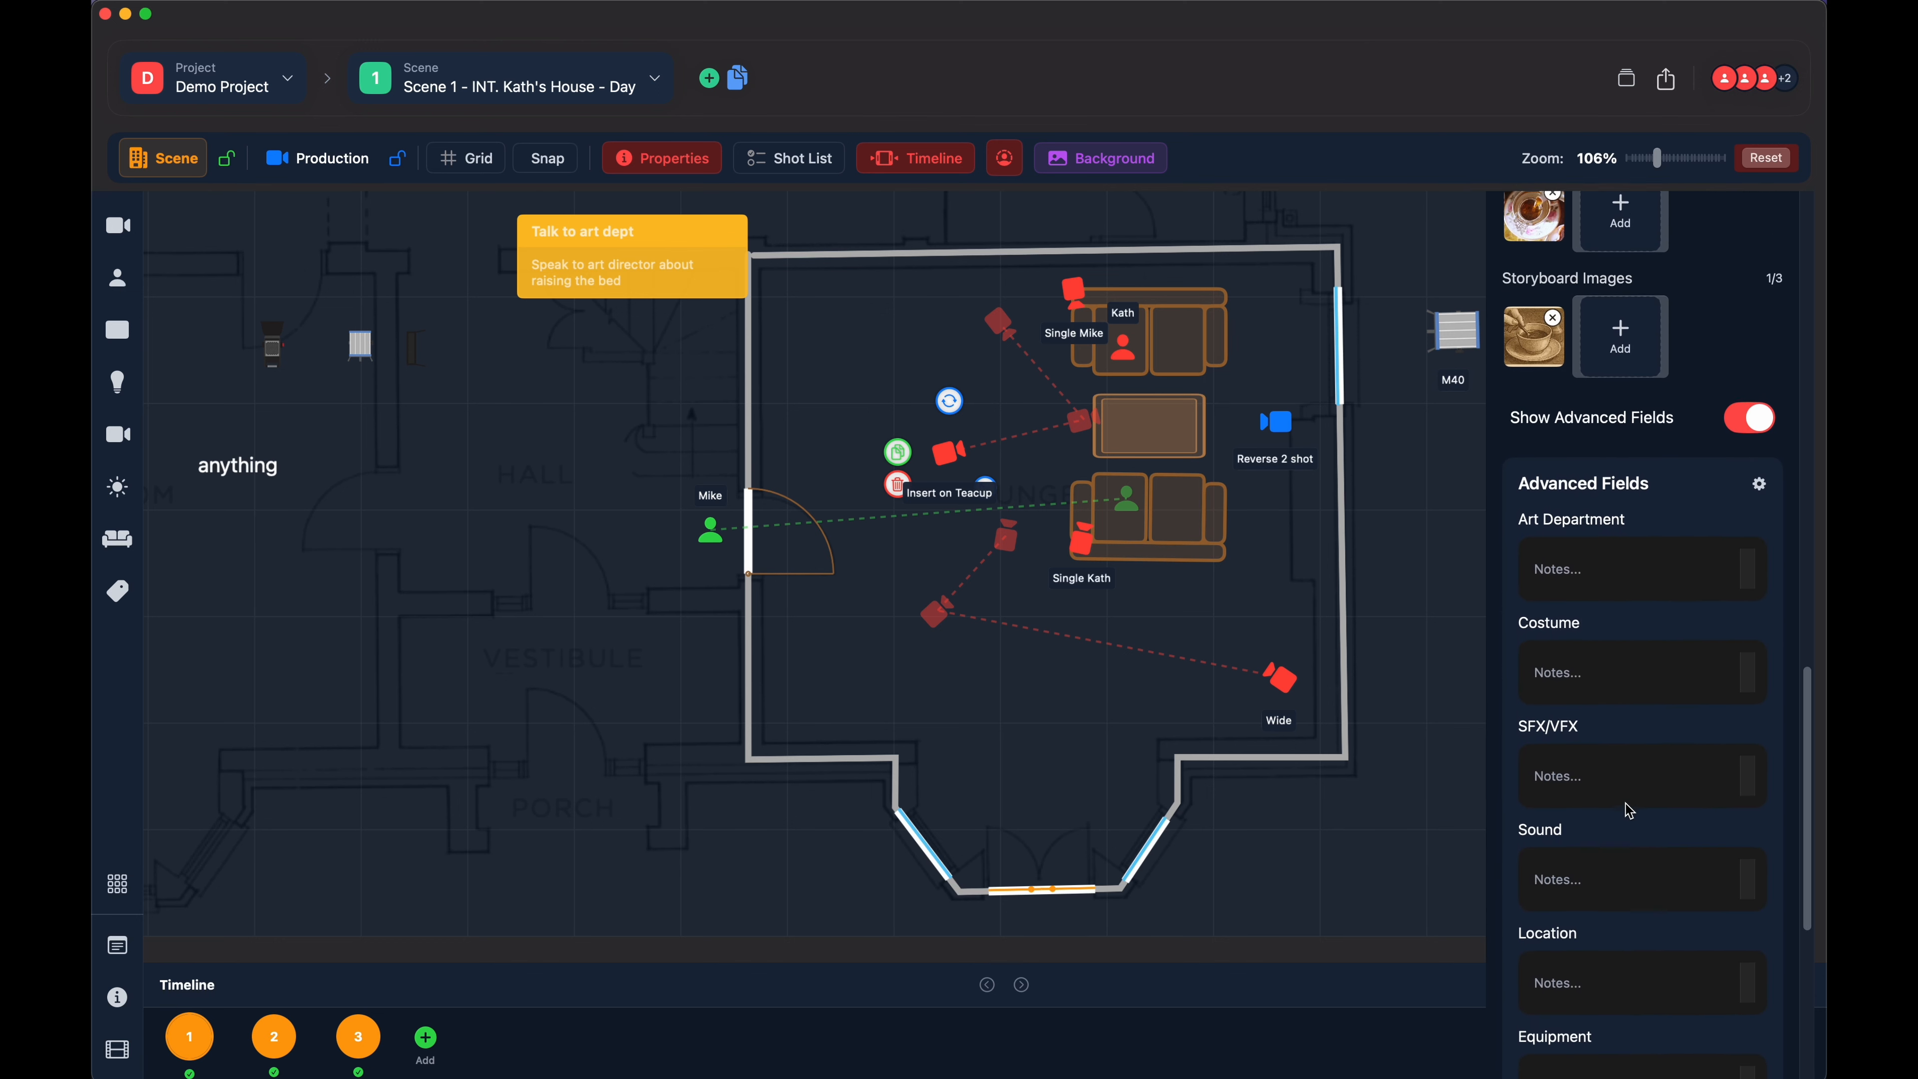
scroll(1629, 811, "down", 6)
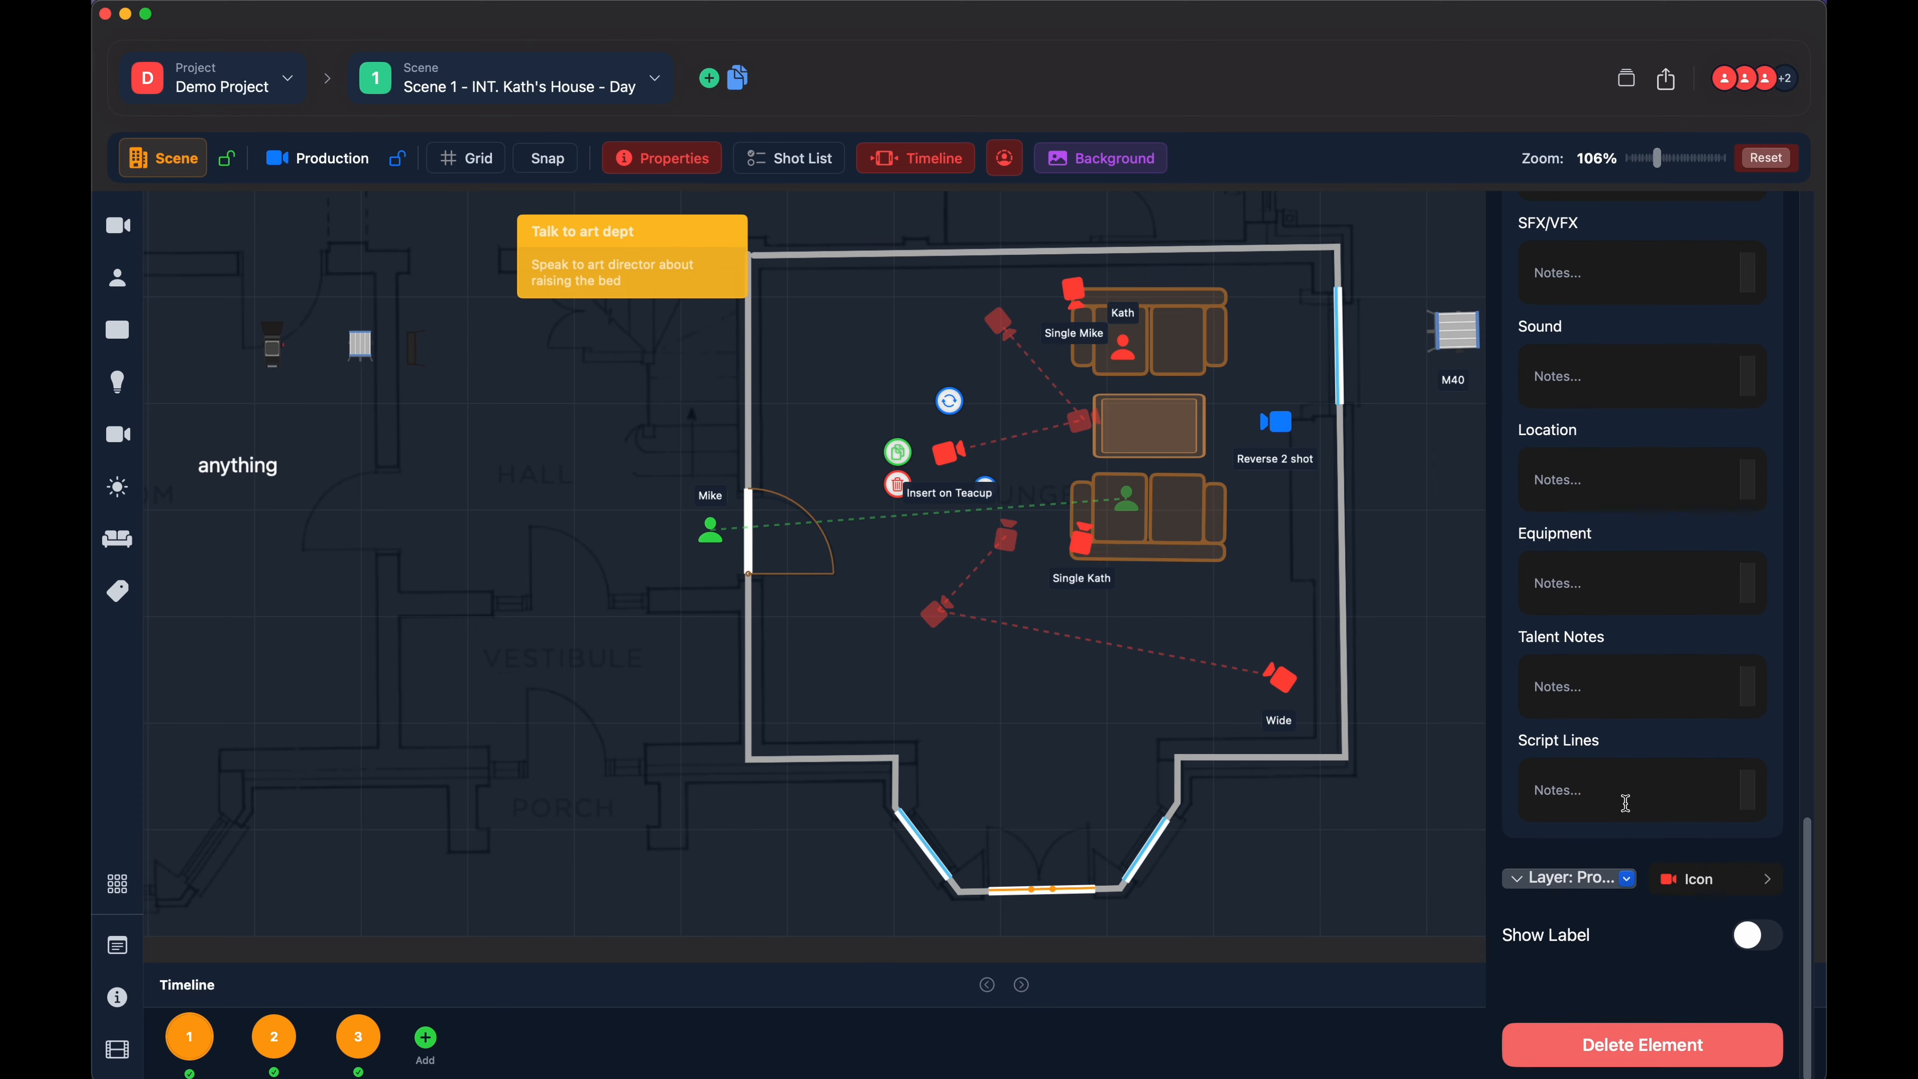
scroll(1625, 802, "up", 5)
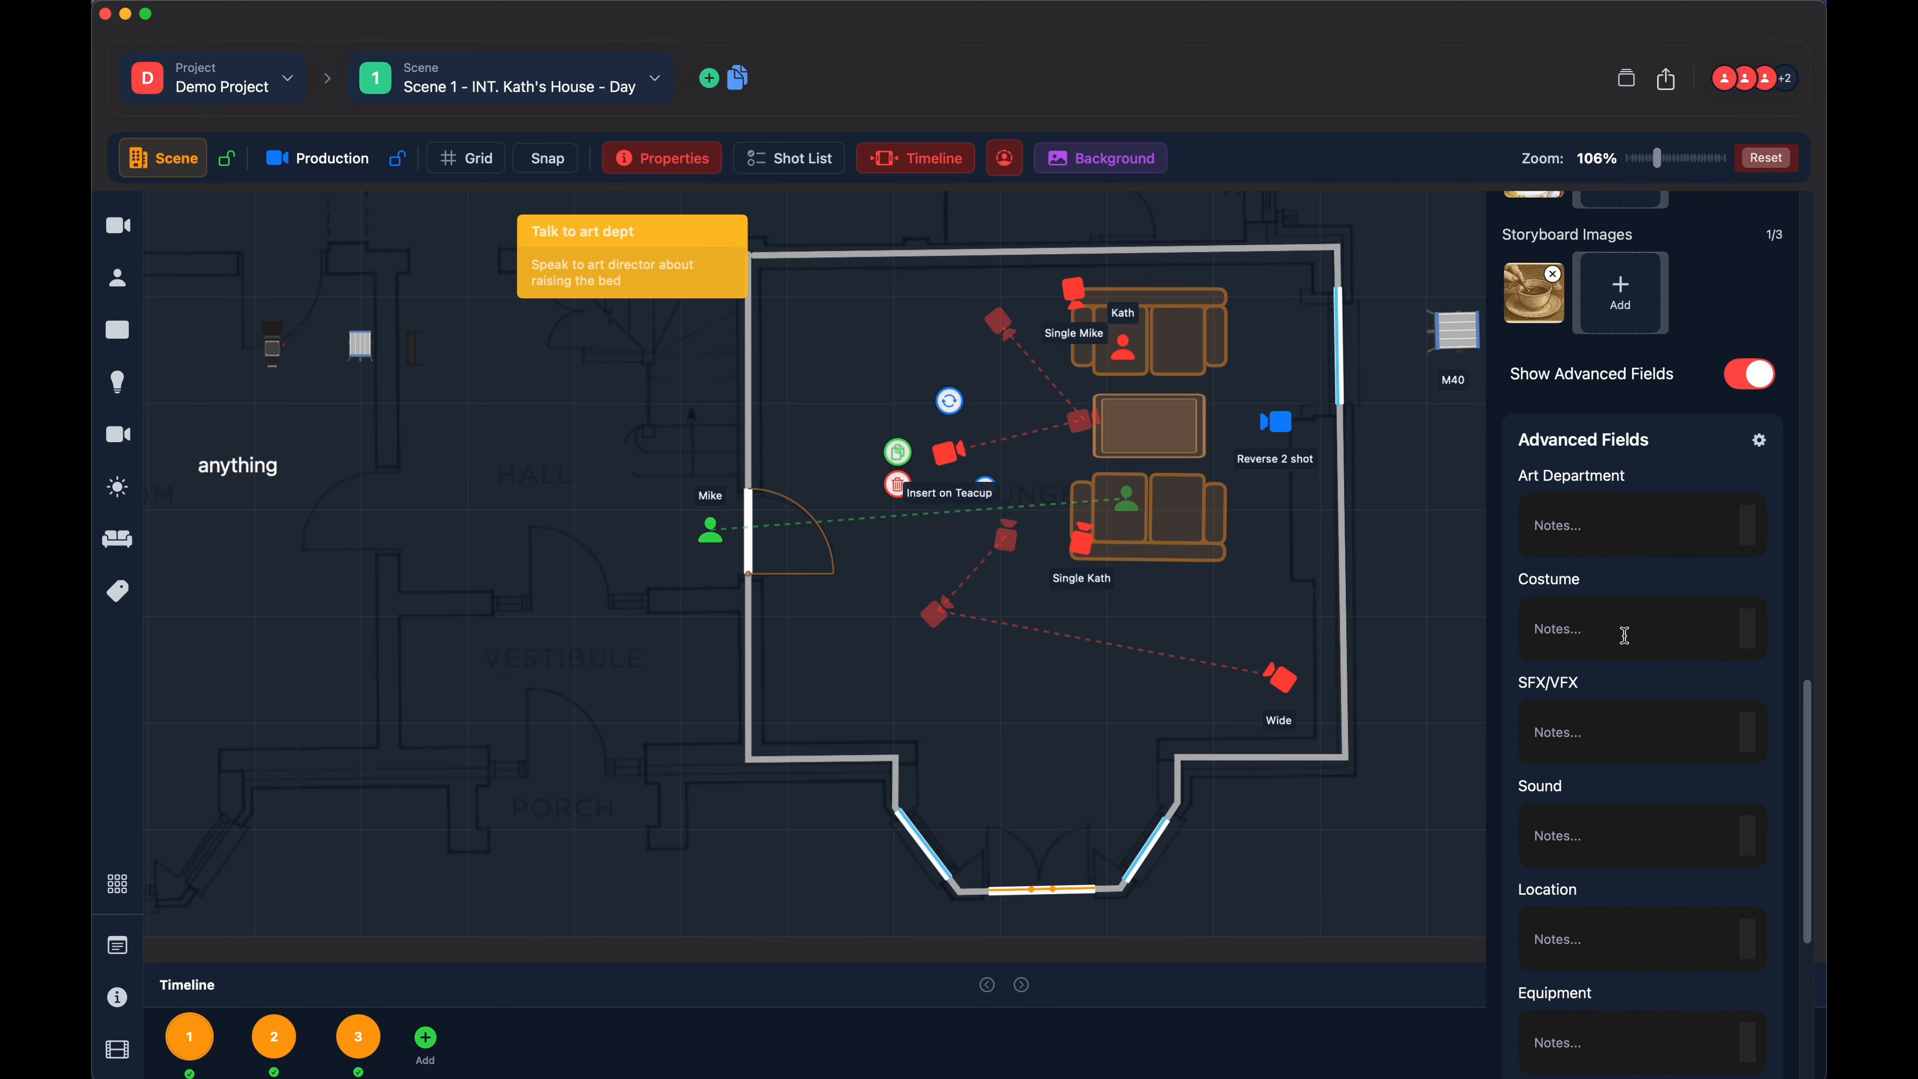
scroll(1625, 635, "up", 1)
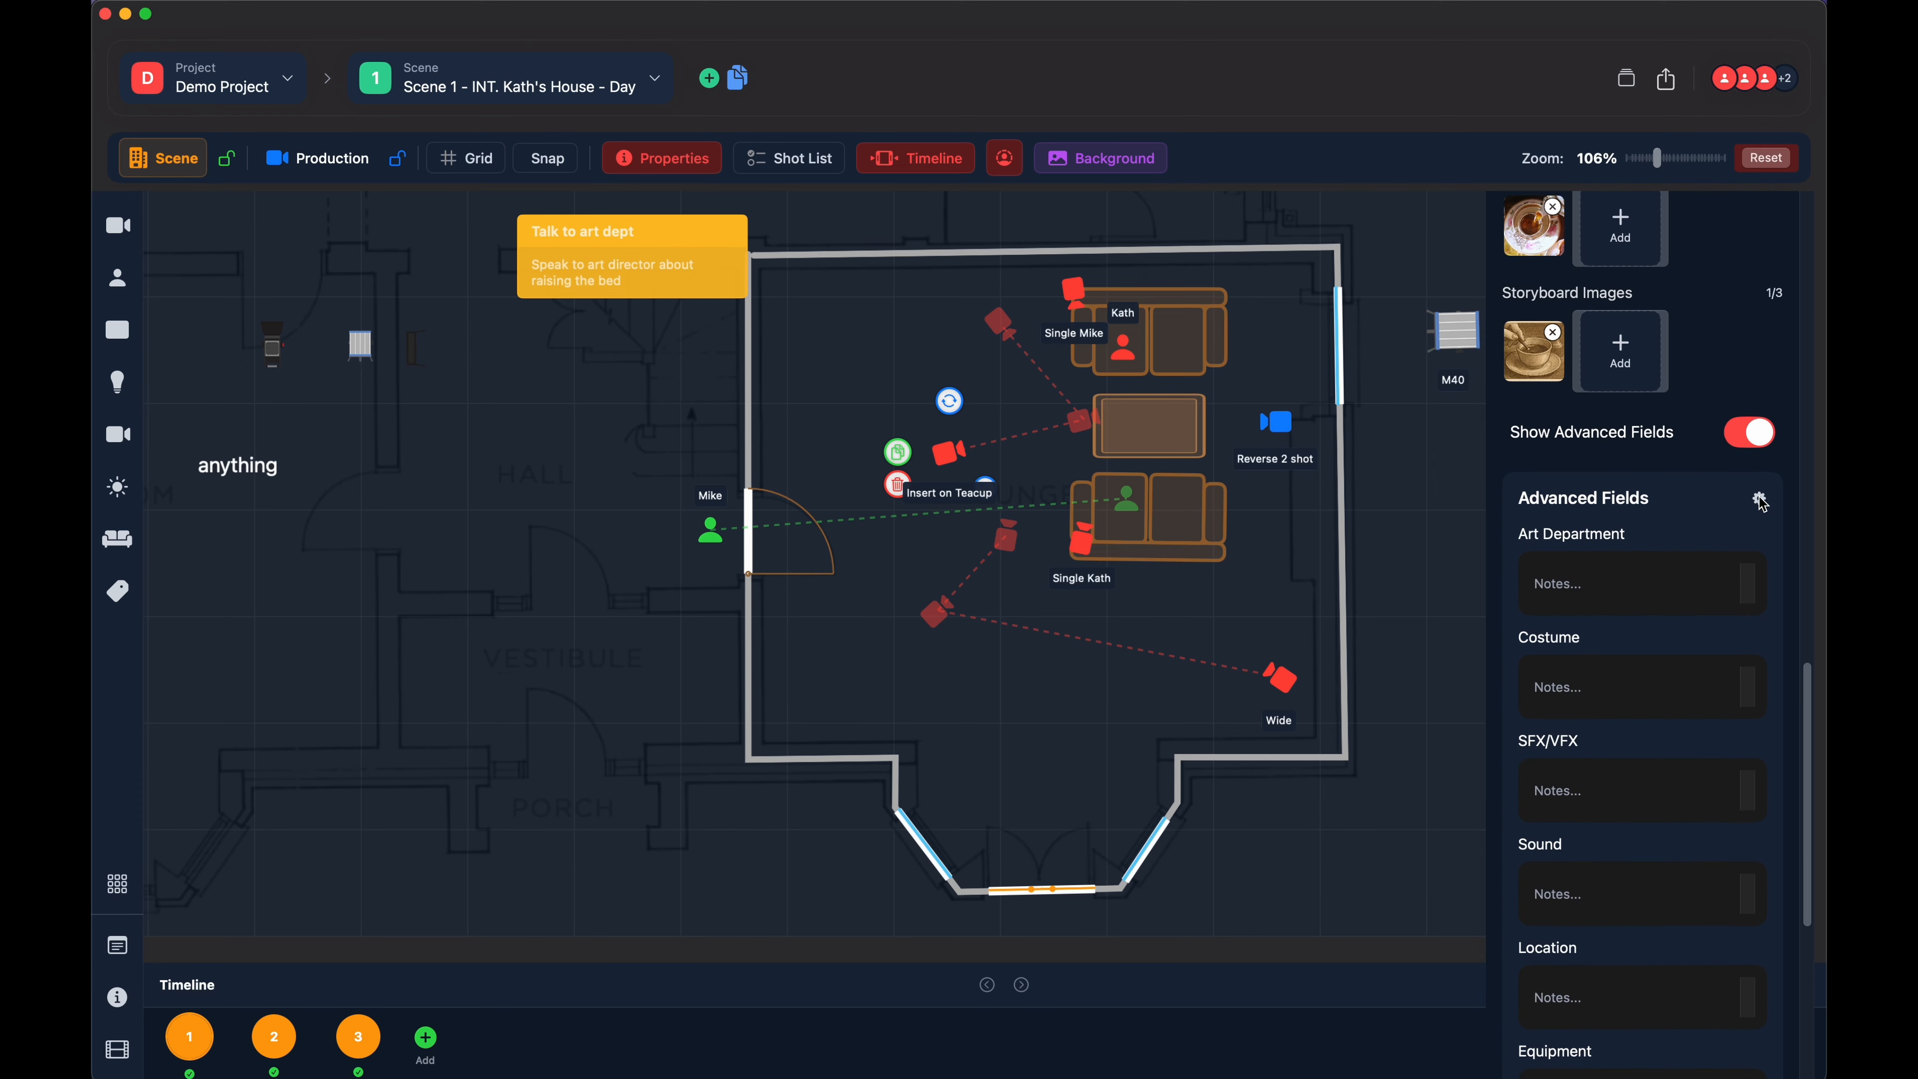
scroll(1632, 564, "down", 5)
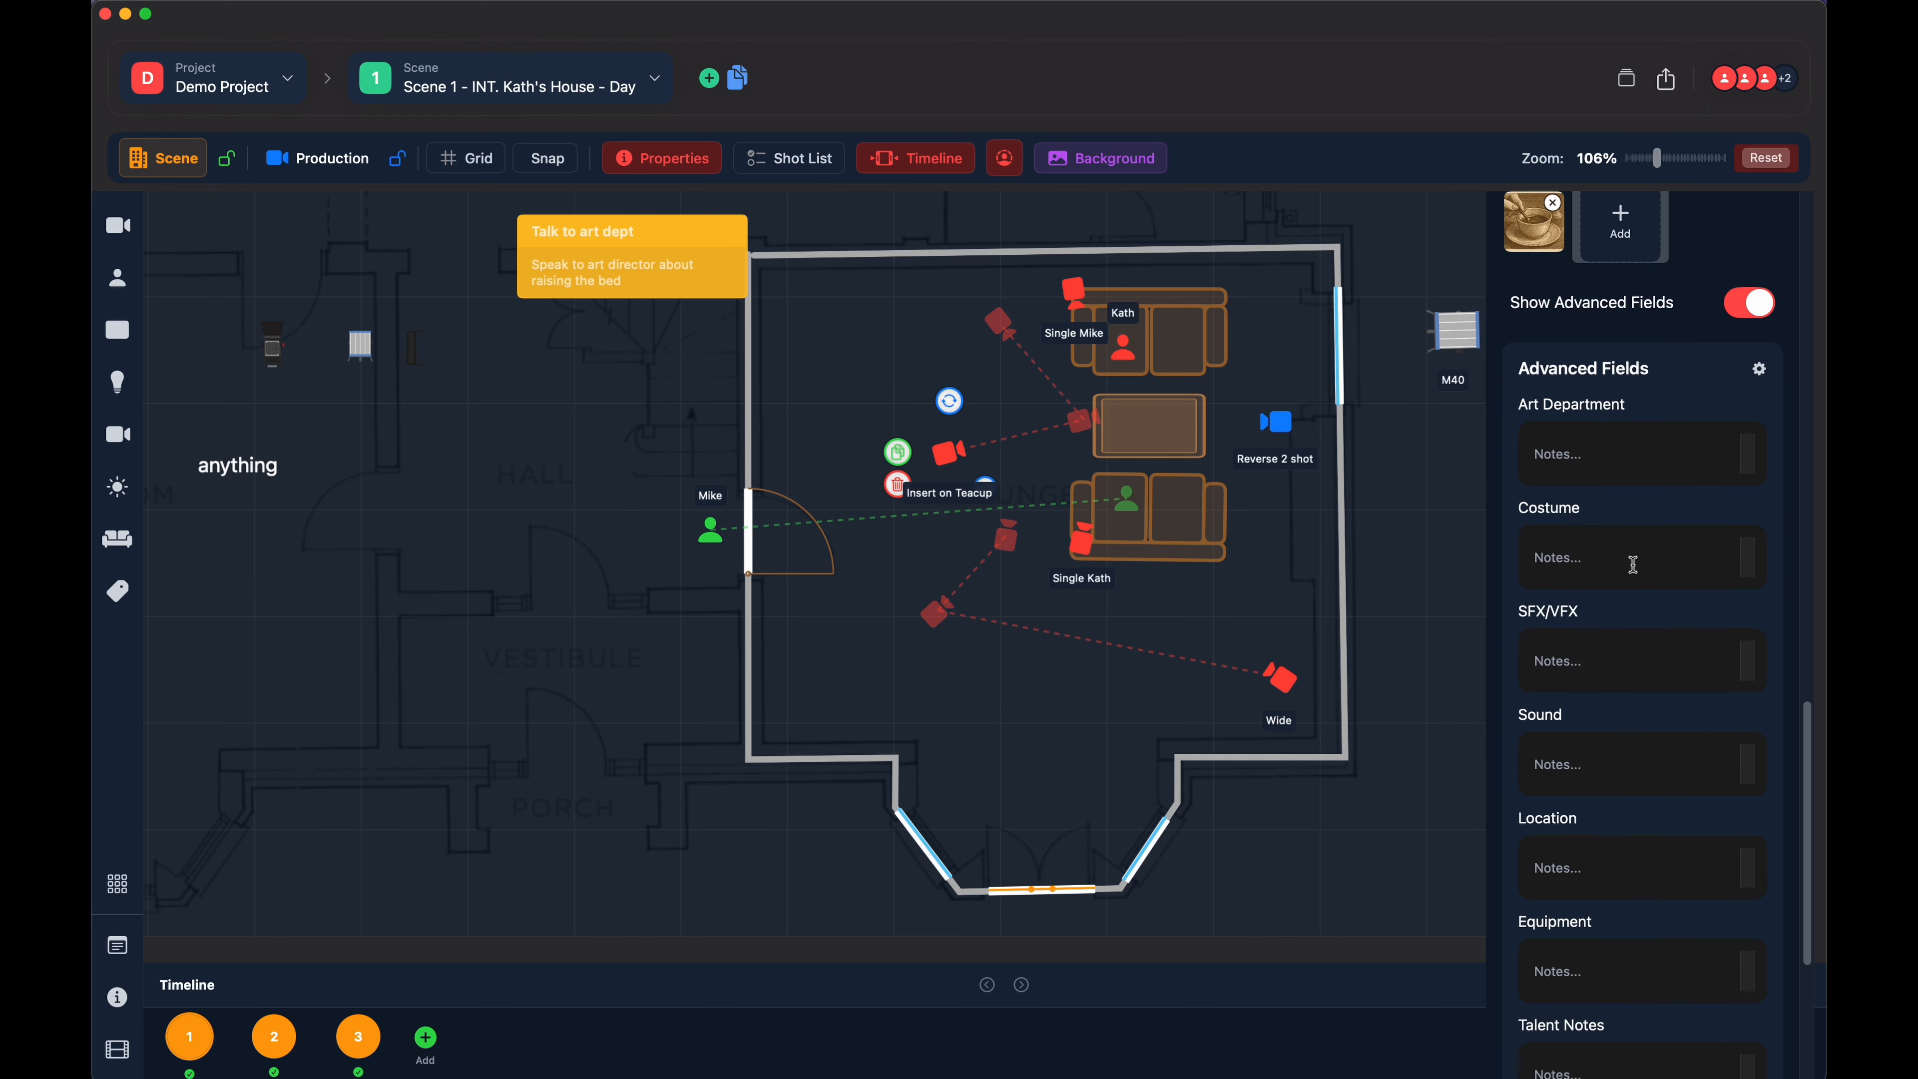
scroll(1632, 564, "down", 3)
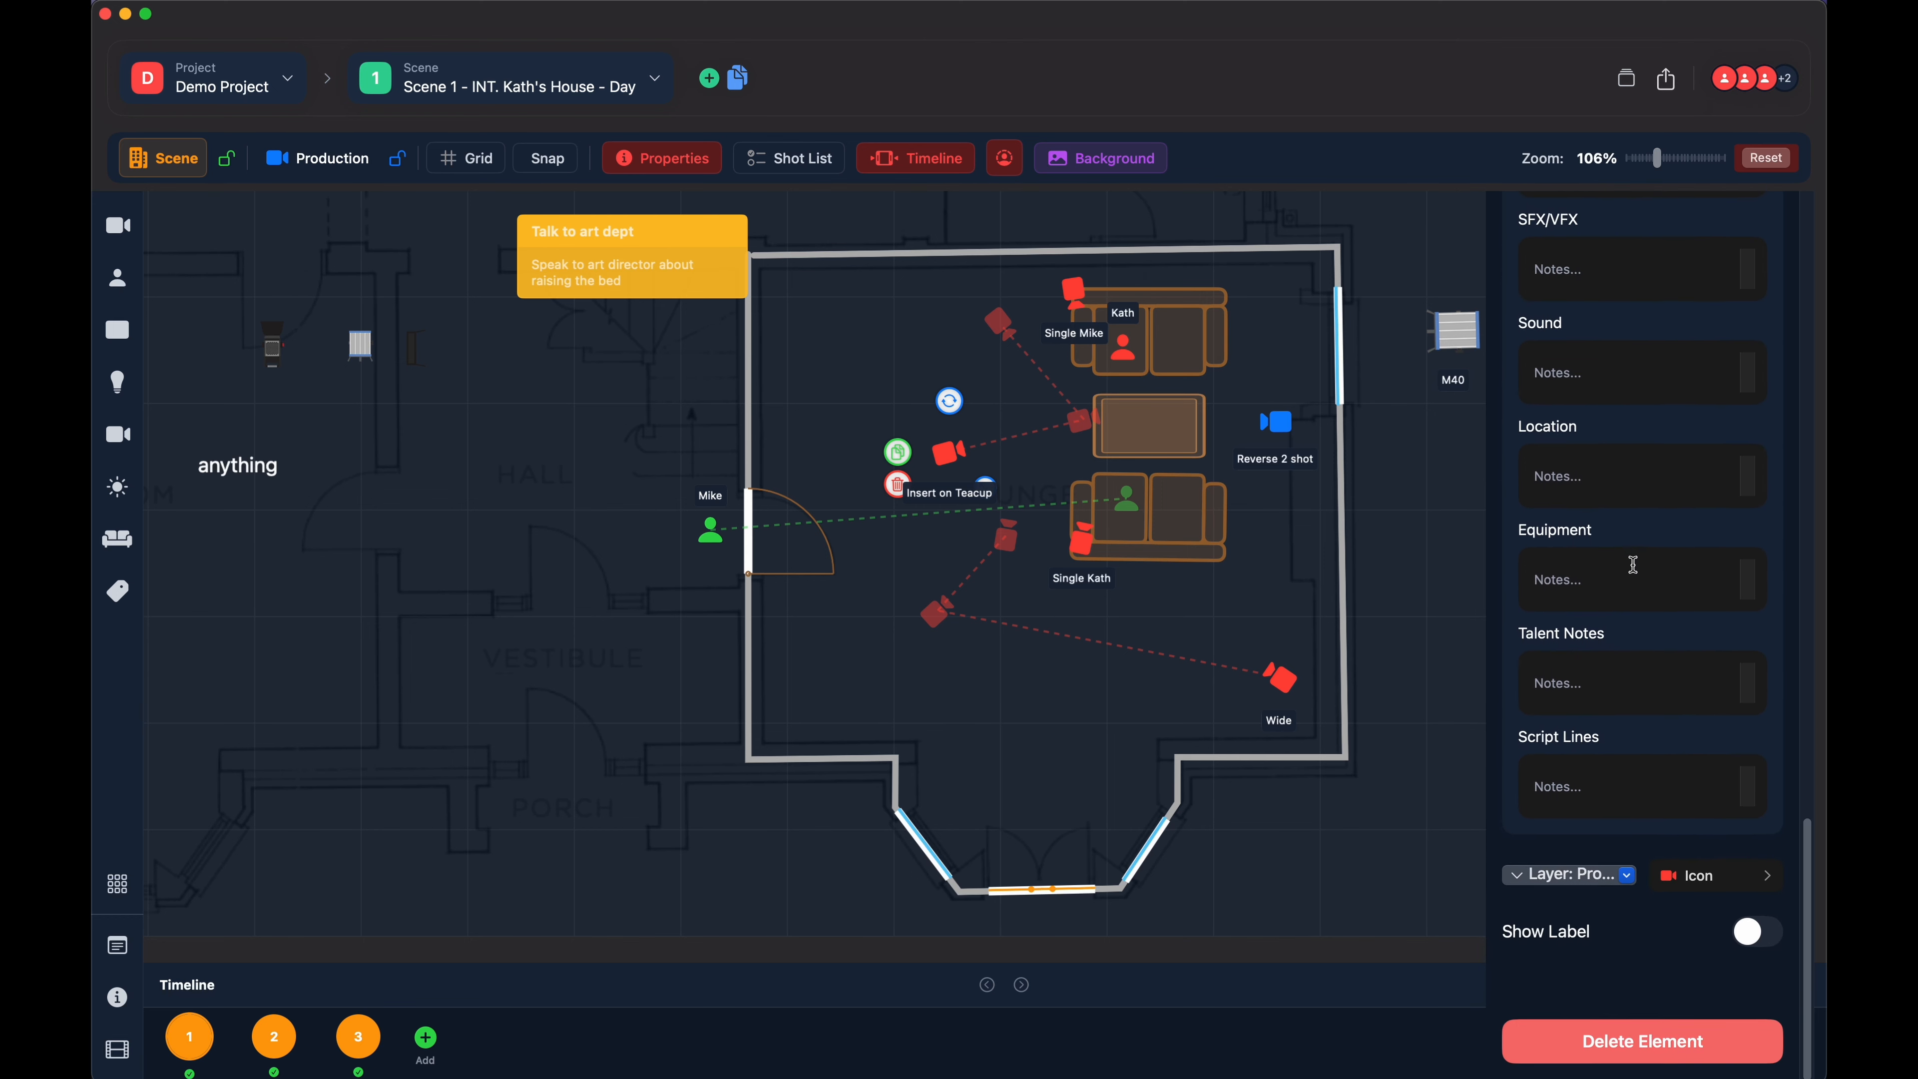
scroll(1633, 565, "up", 8)
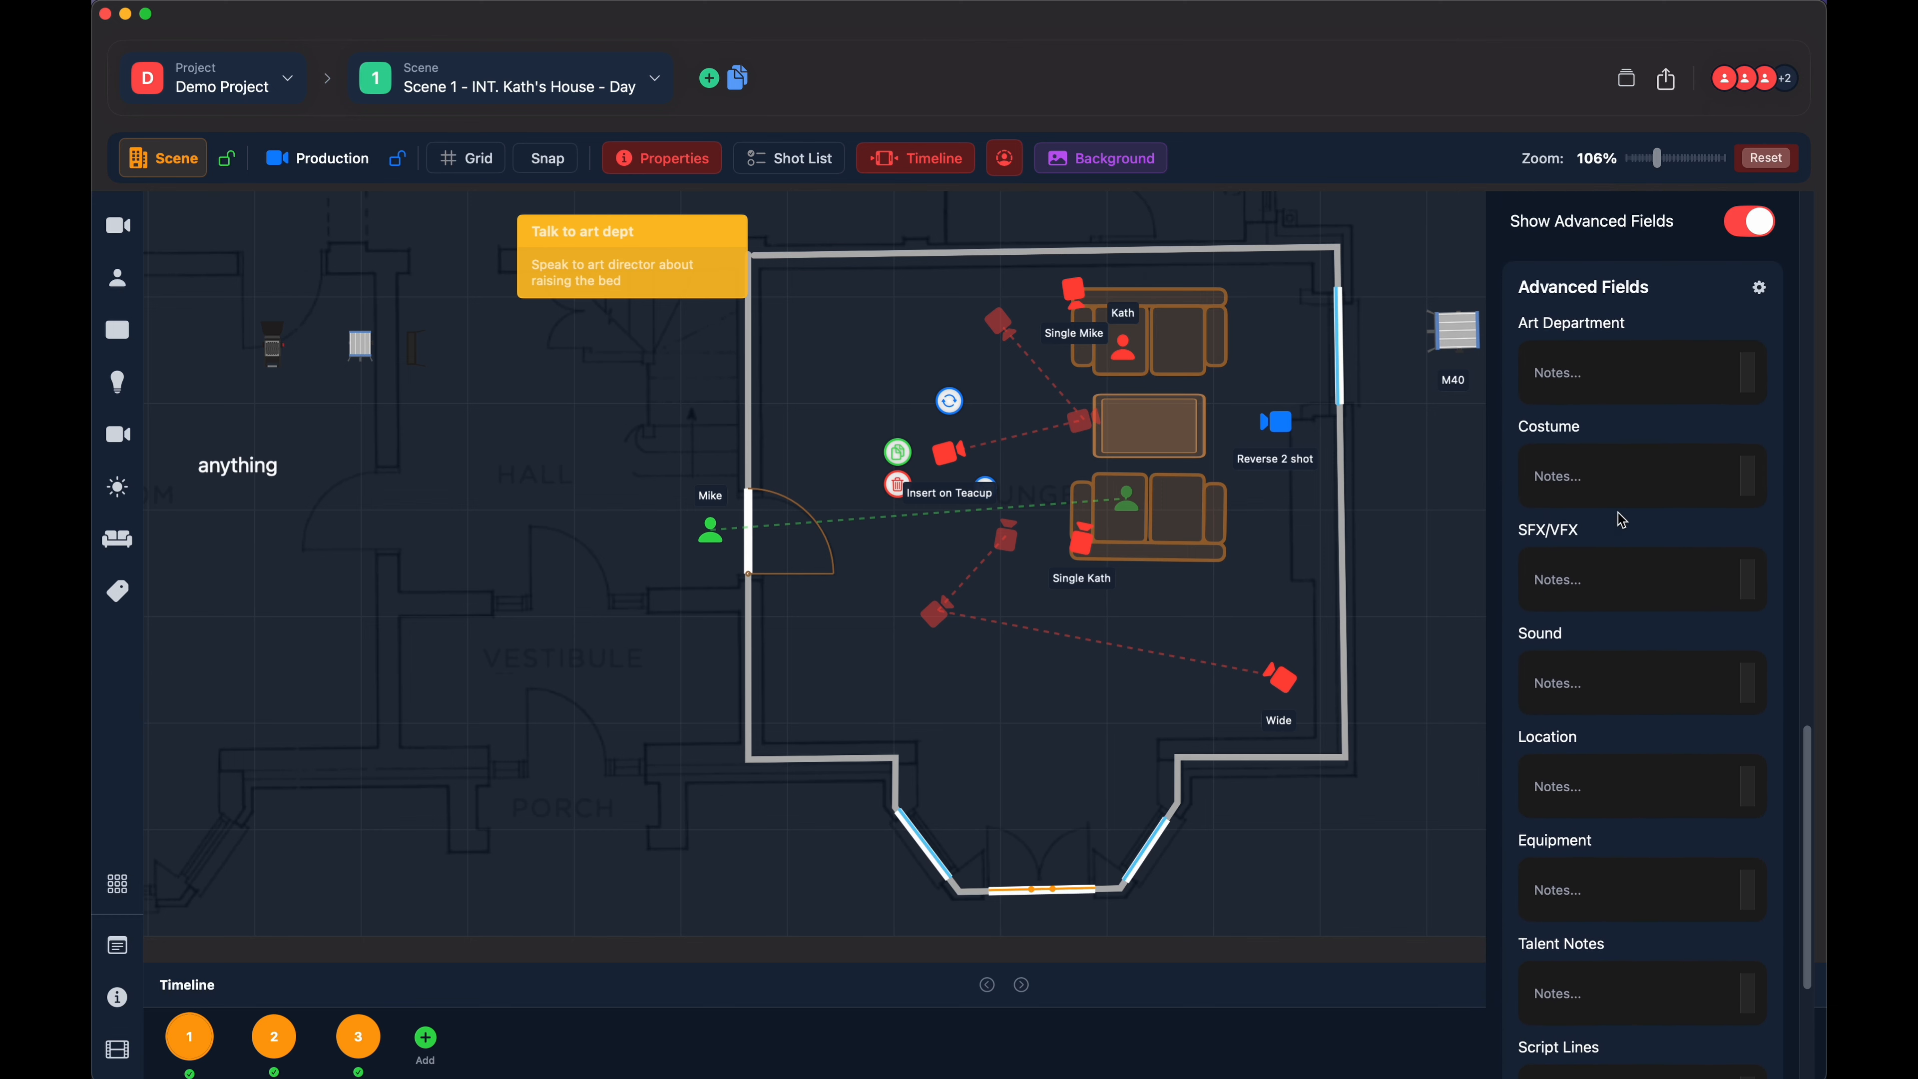
scroll(1622, 520, "down", 1)
scroll(1601, 542, "down", 4)
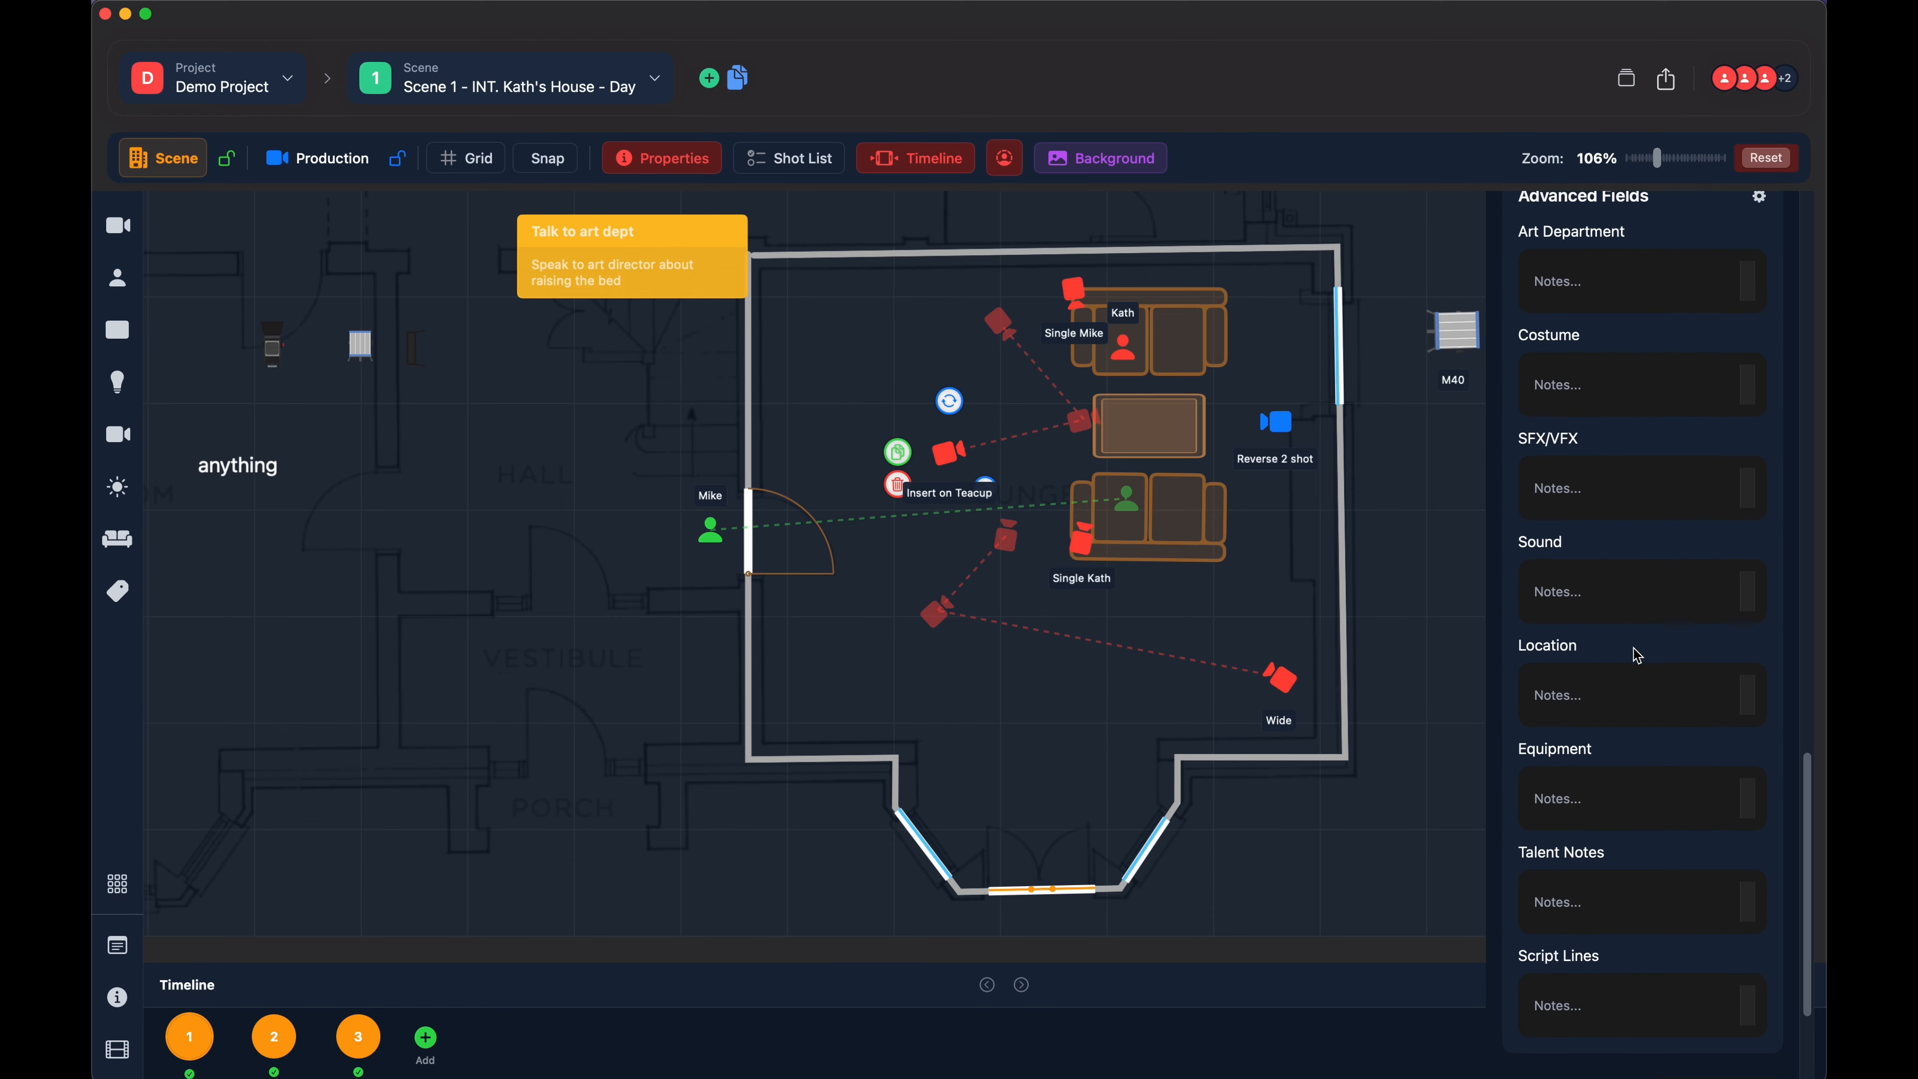
scroll(1635, 651, "down", 5)
scroll(1737, 604, "up", 15)
- Hide the advanced fields and try to assign the "Insert on Teacup" camera to the Scene Layer
left_click(1759, 591)
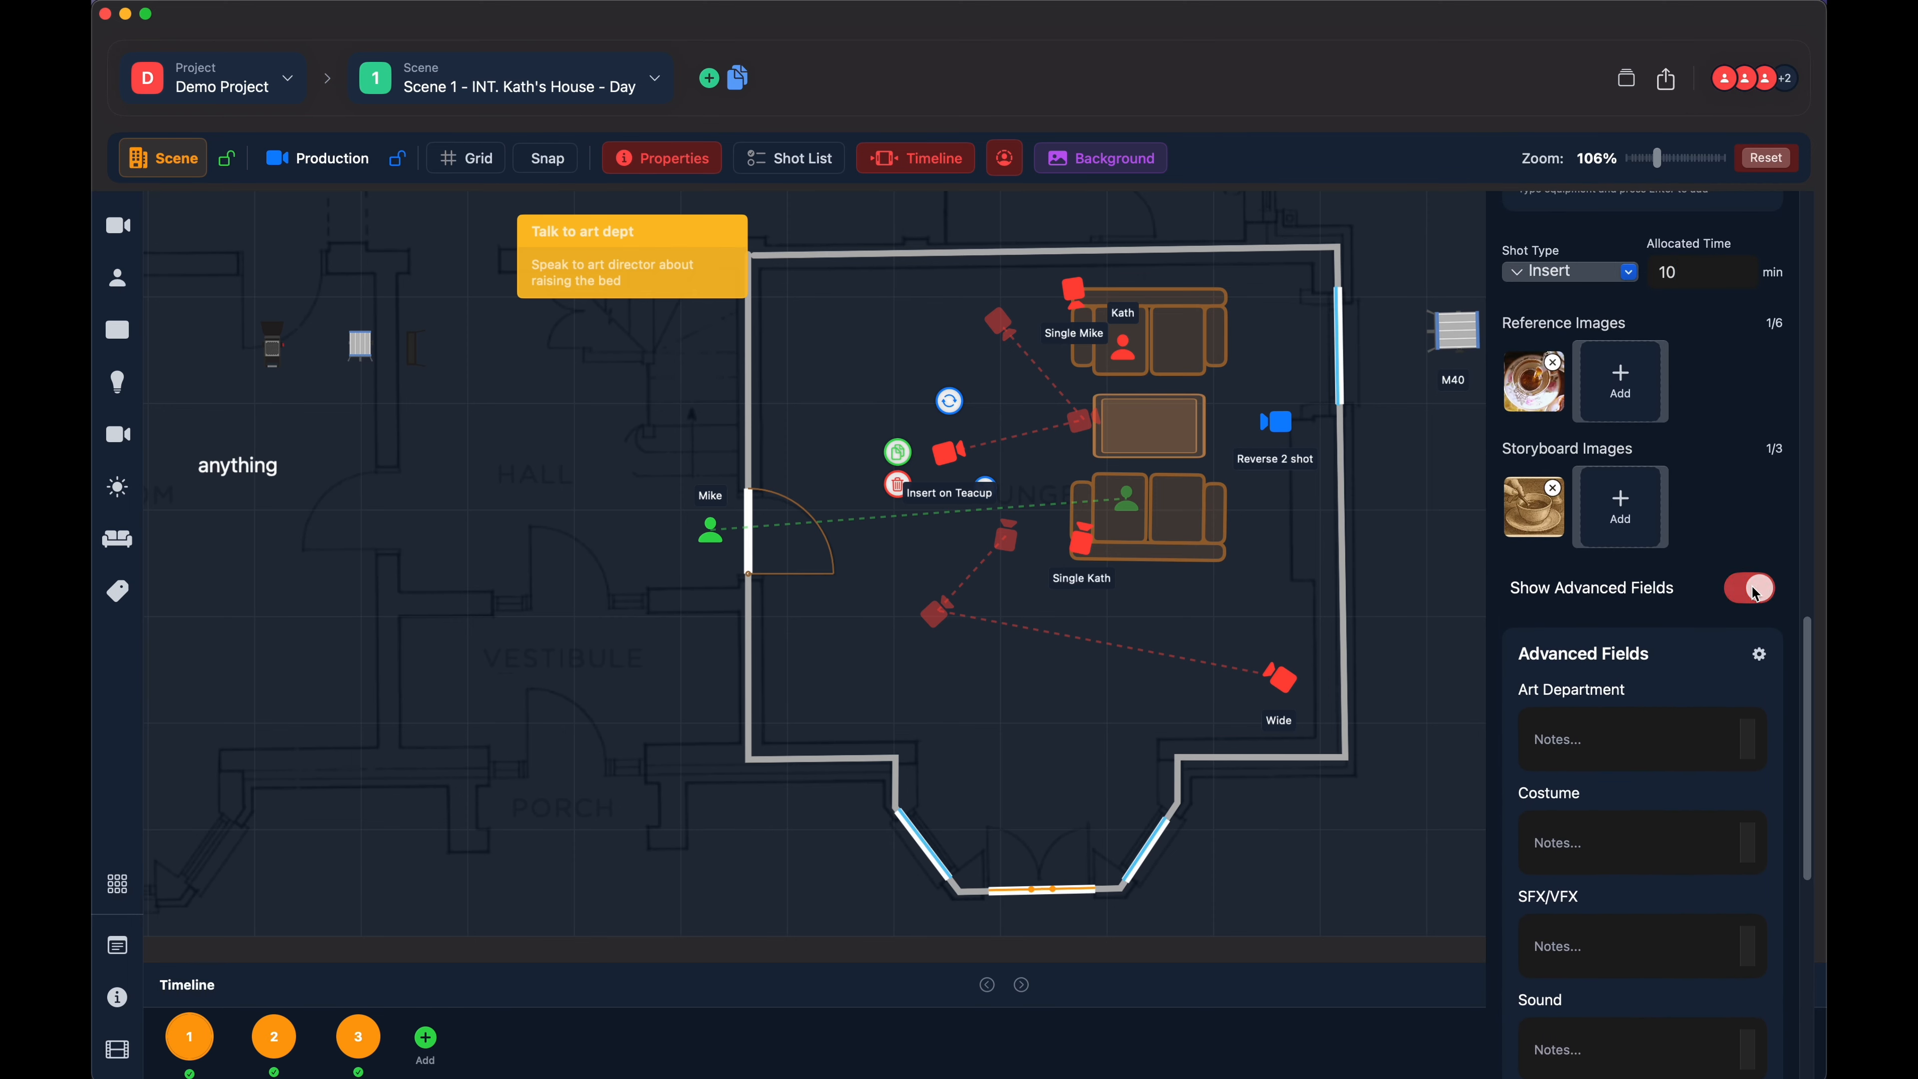
left_click(1568, 884)
left_click(1578, 833)
left_click(1571, 878)
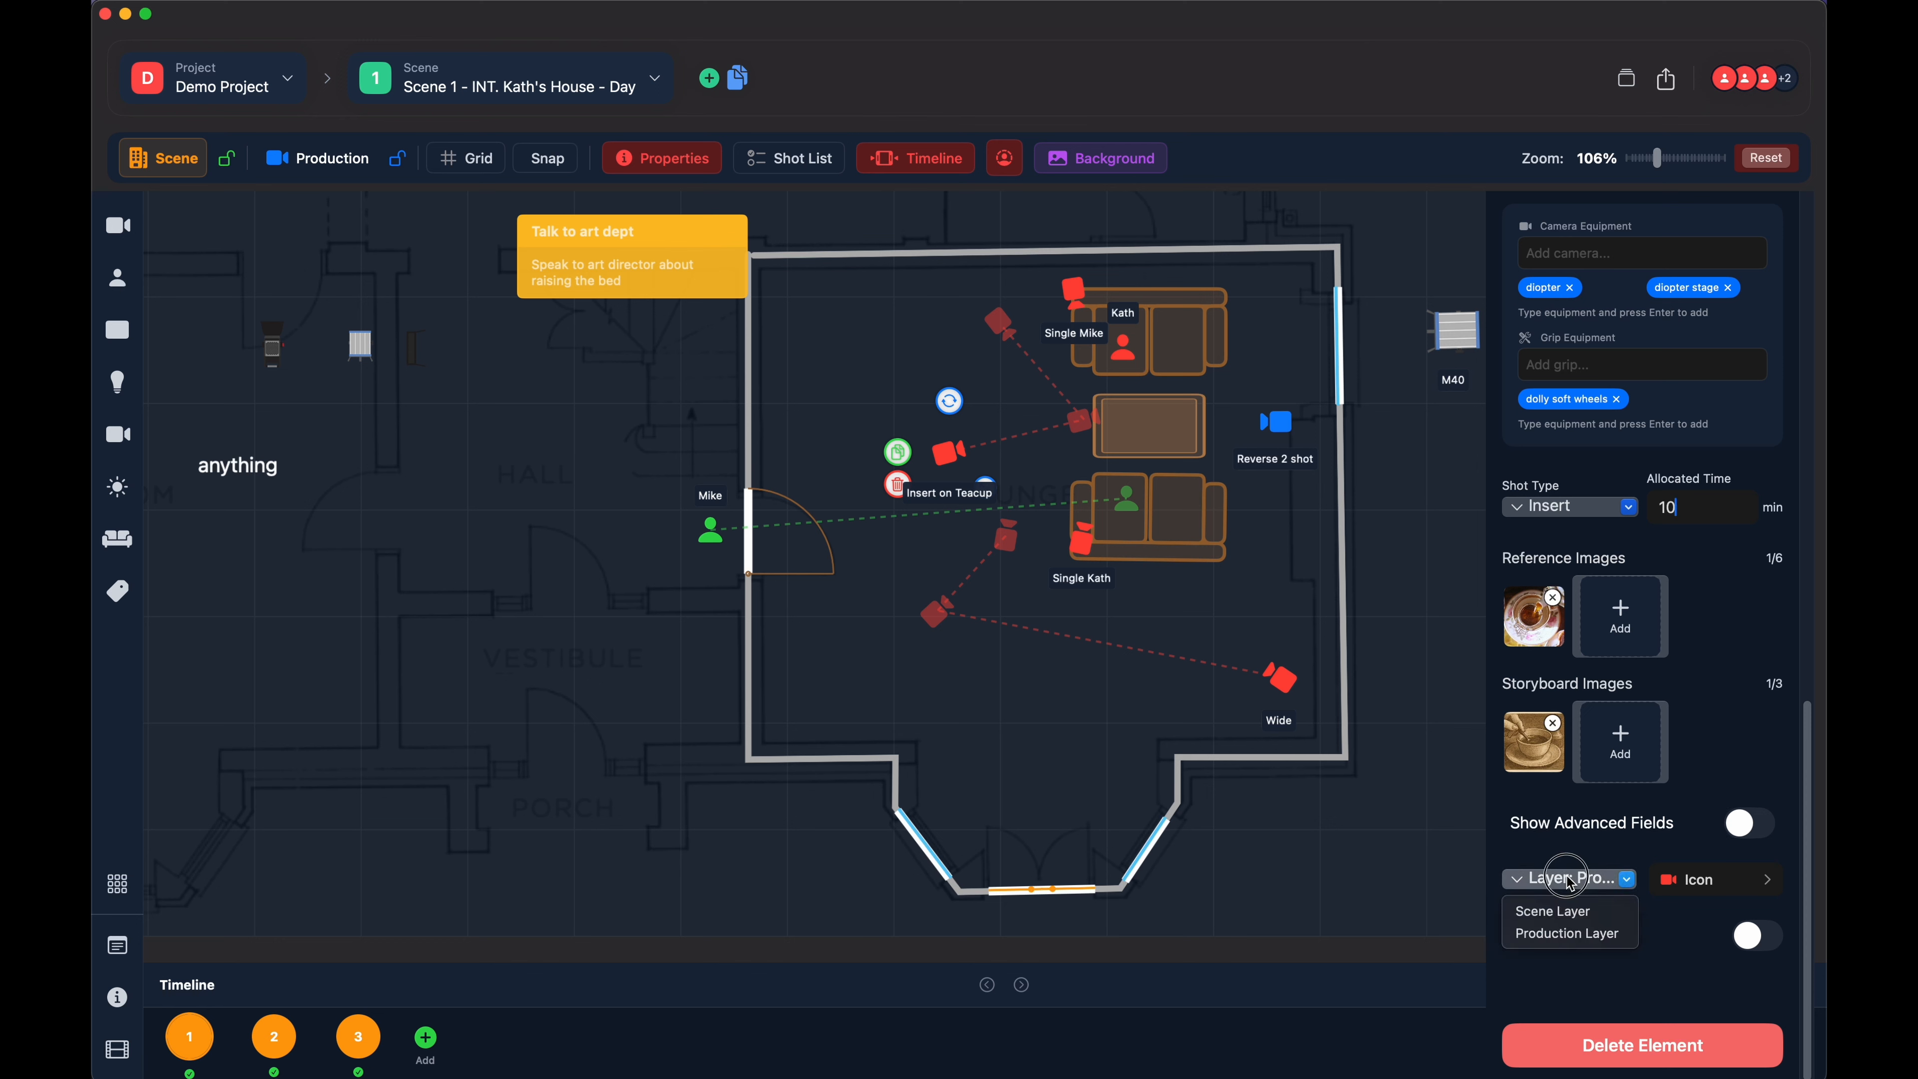
left_click(1562, 916)
- Turn on the label of the "Insert on Teacup" camera, deselect the camera and select it again
left_click(1758, 935)
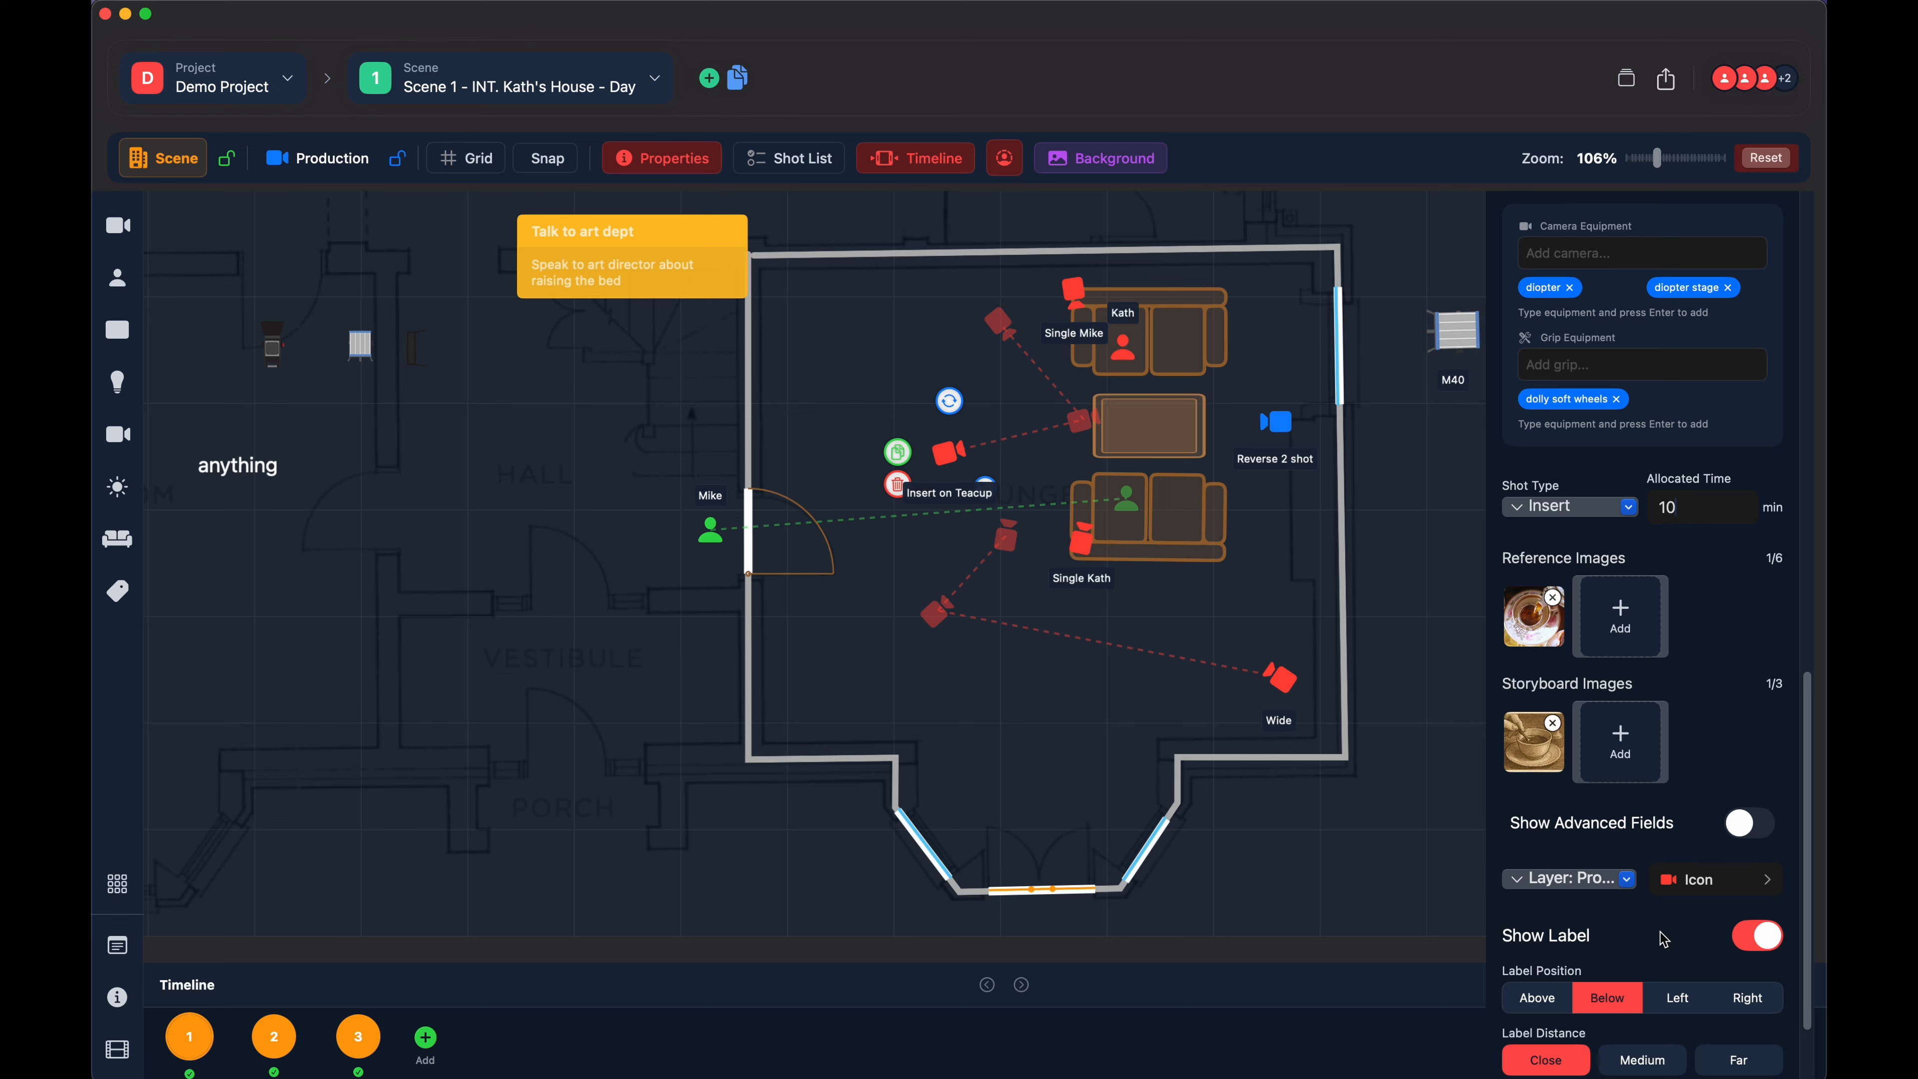
scroll(1662, 937, "down", 3)
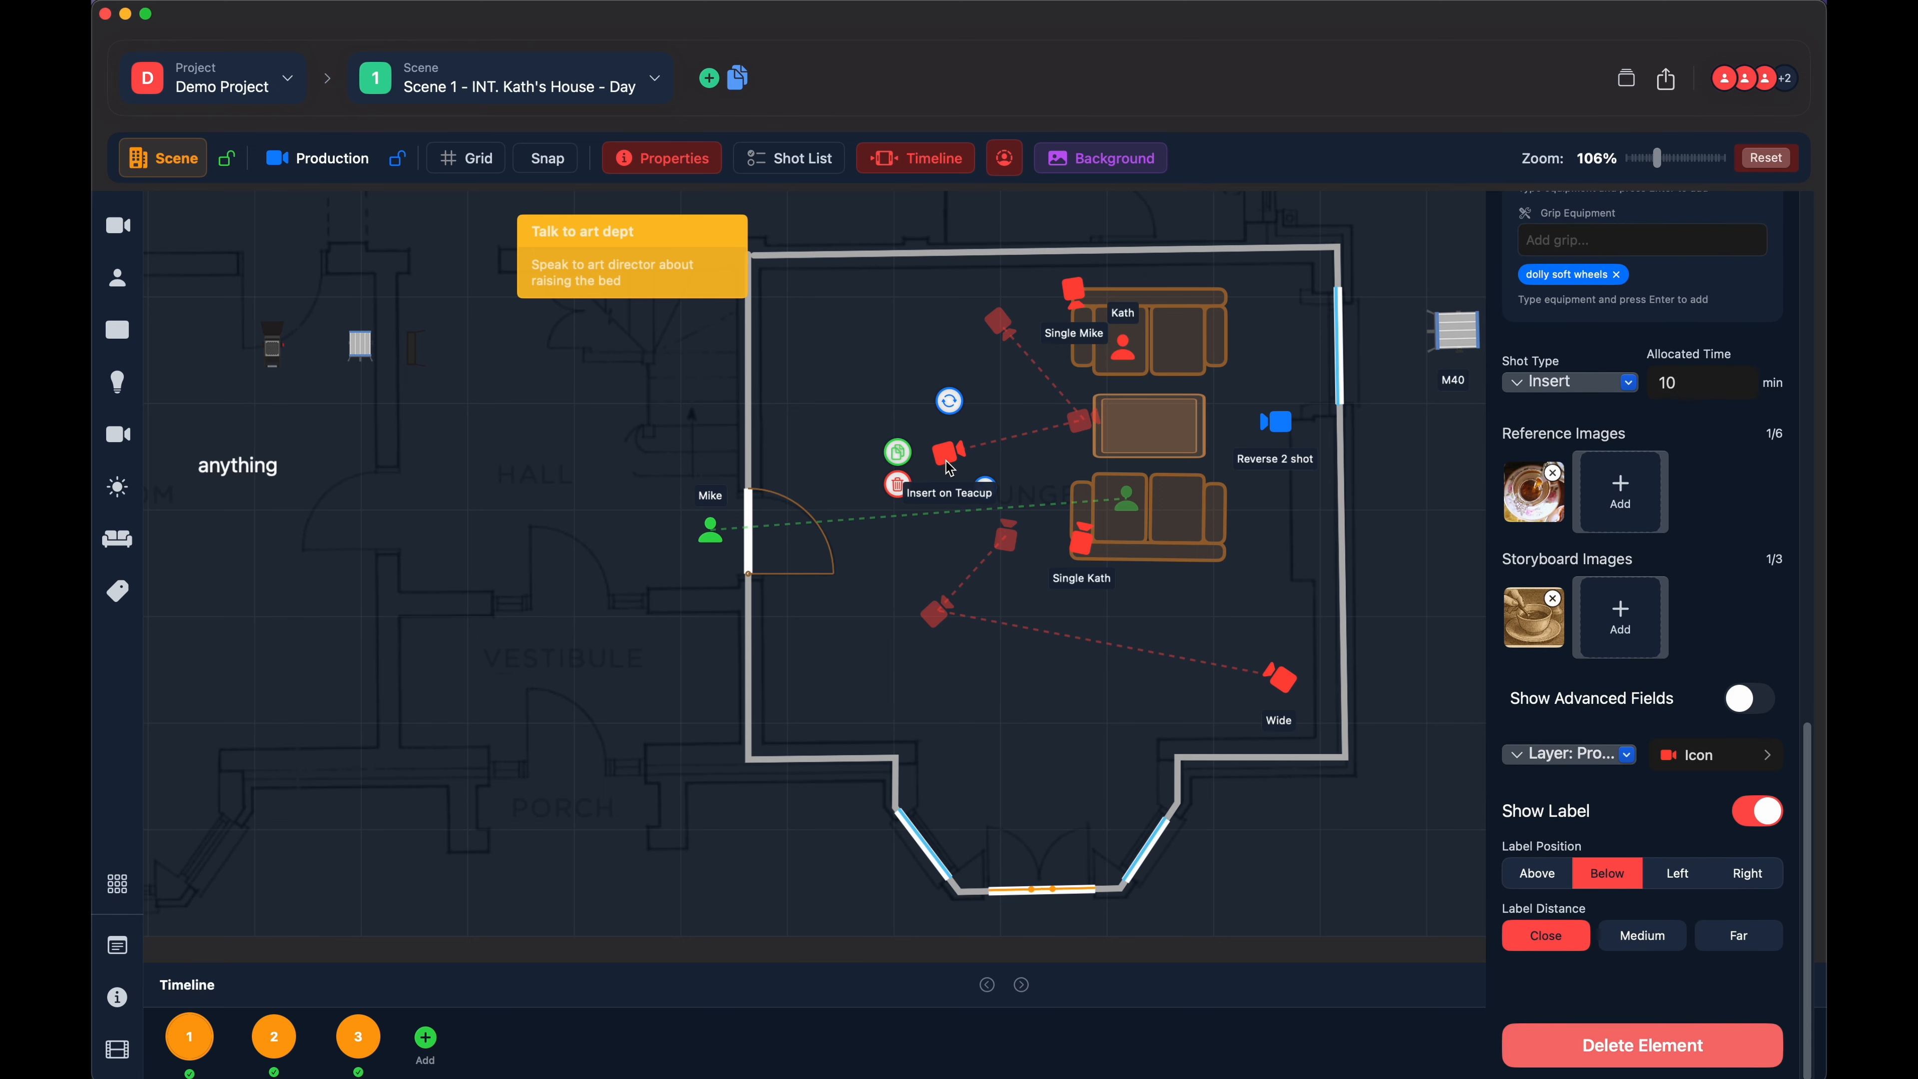
left_click(918, 330)
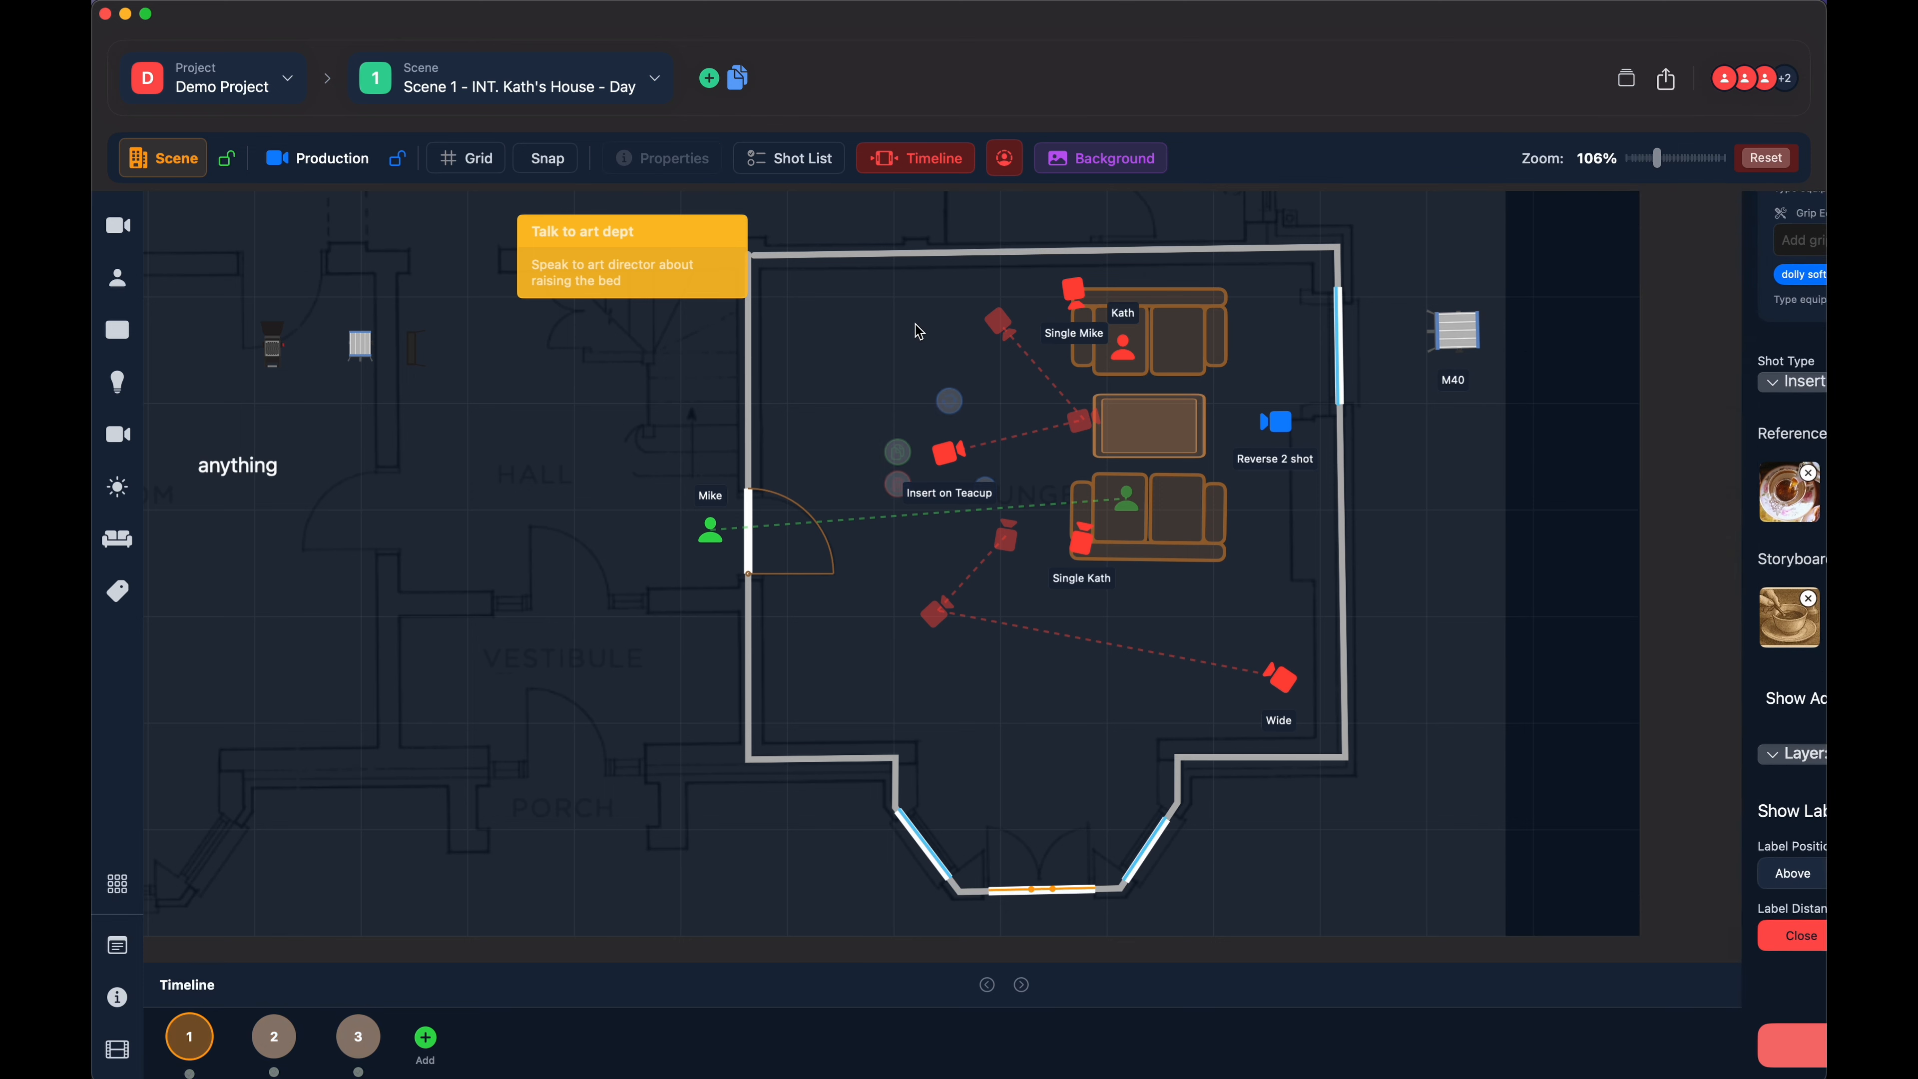
left_click(955, 456)
scroll(1638, 816, "down", 10)
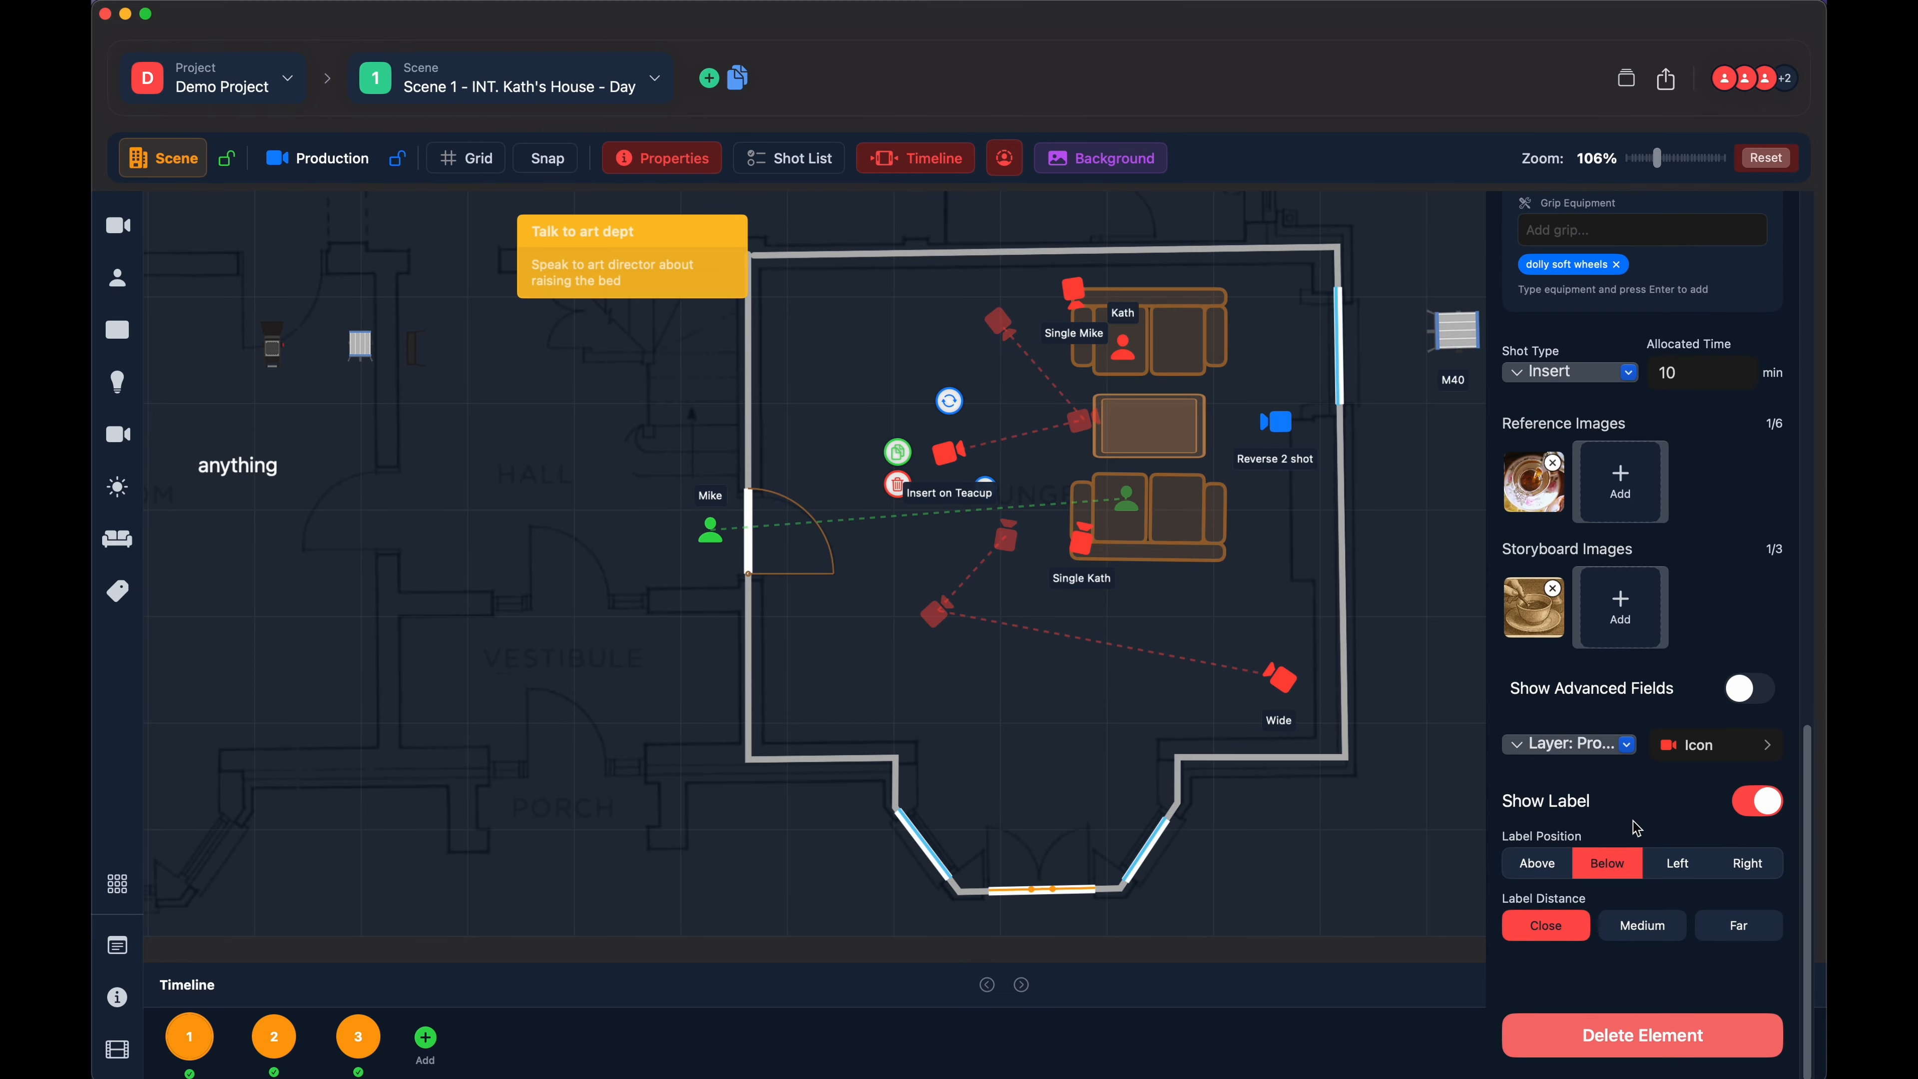
- Try the camera's label above and back below, and cycle its label distance through Medium, Far and Close
left_click(1539, 878)
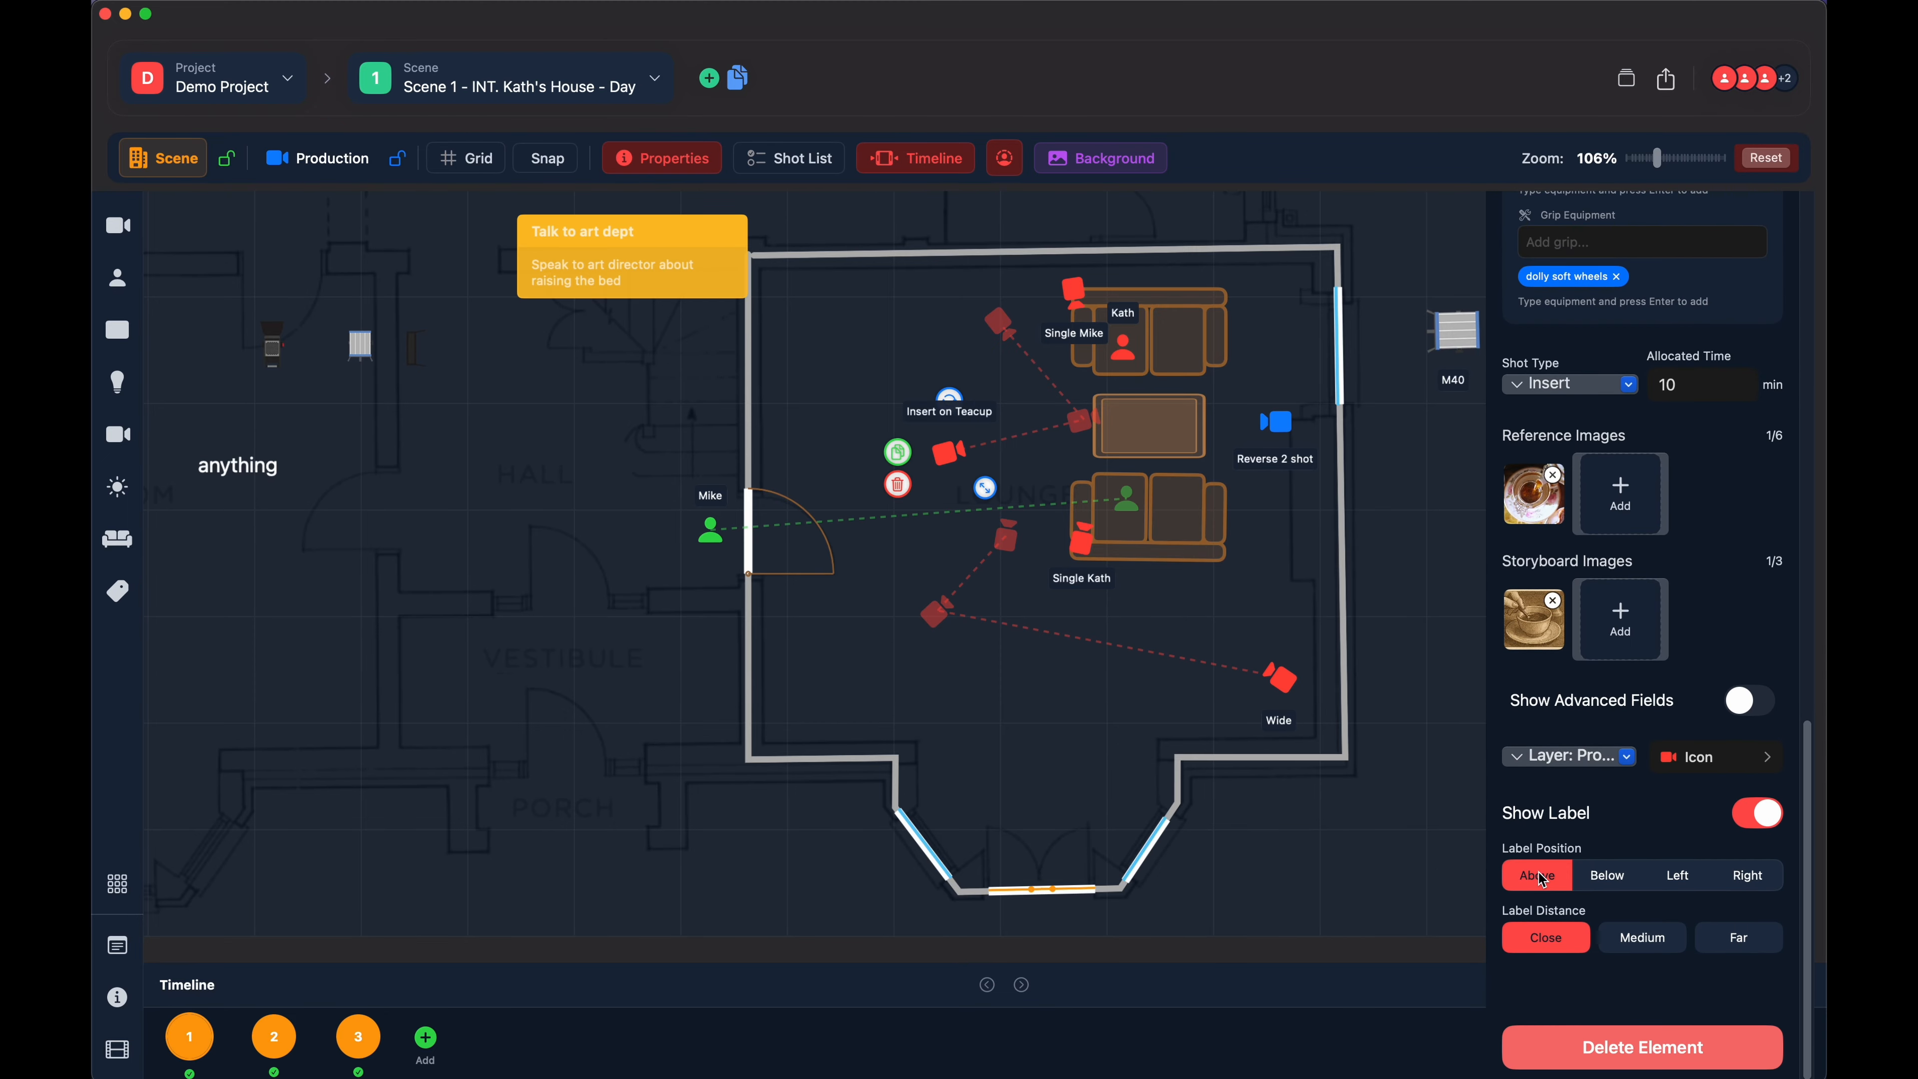
left_click(1612, 878)
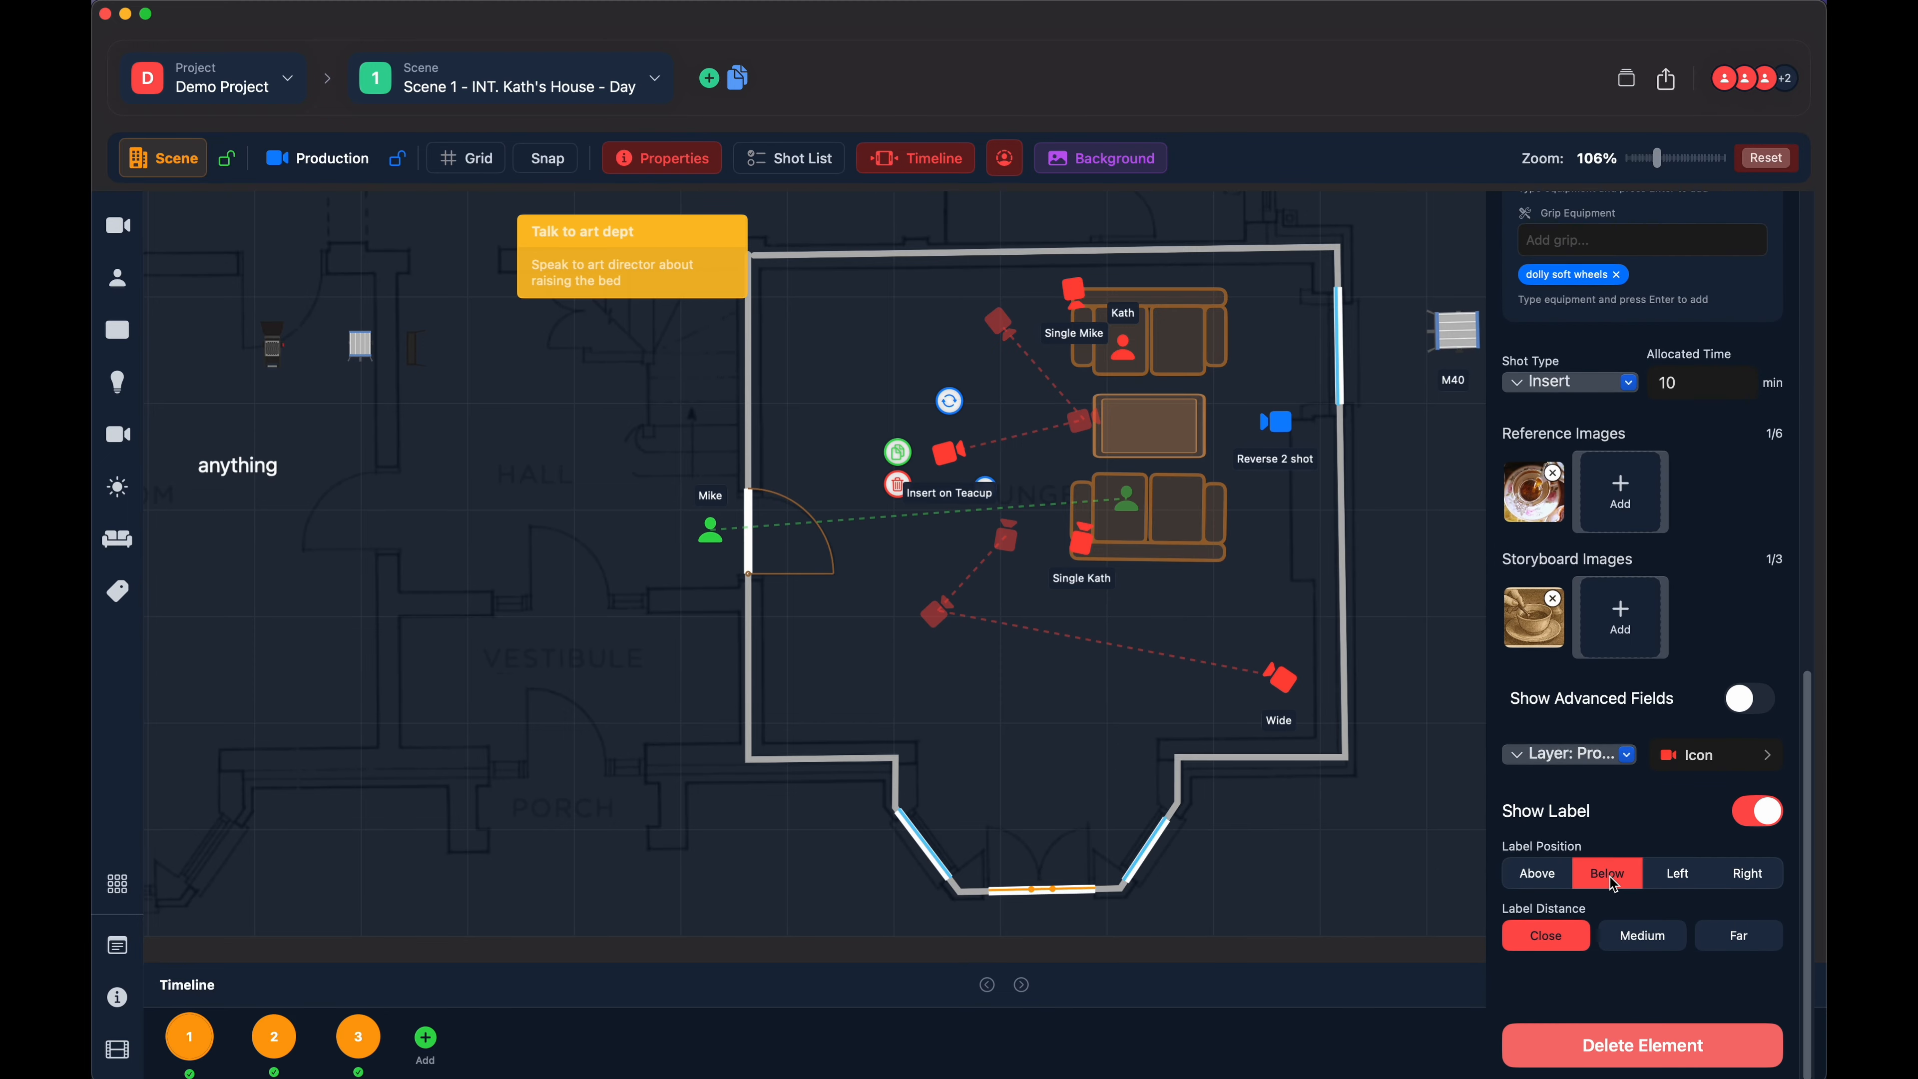
left_click(1639, 937)
left_click(1739, 951)
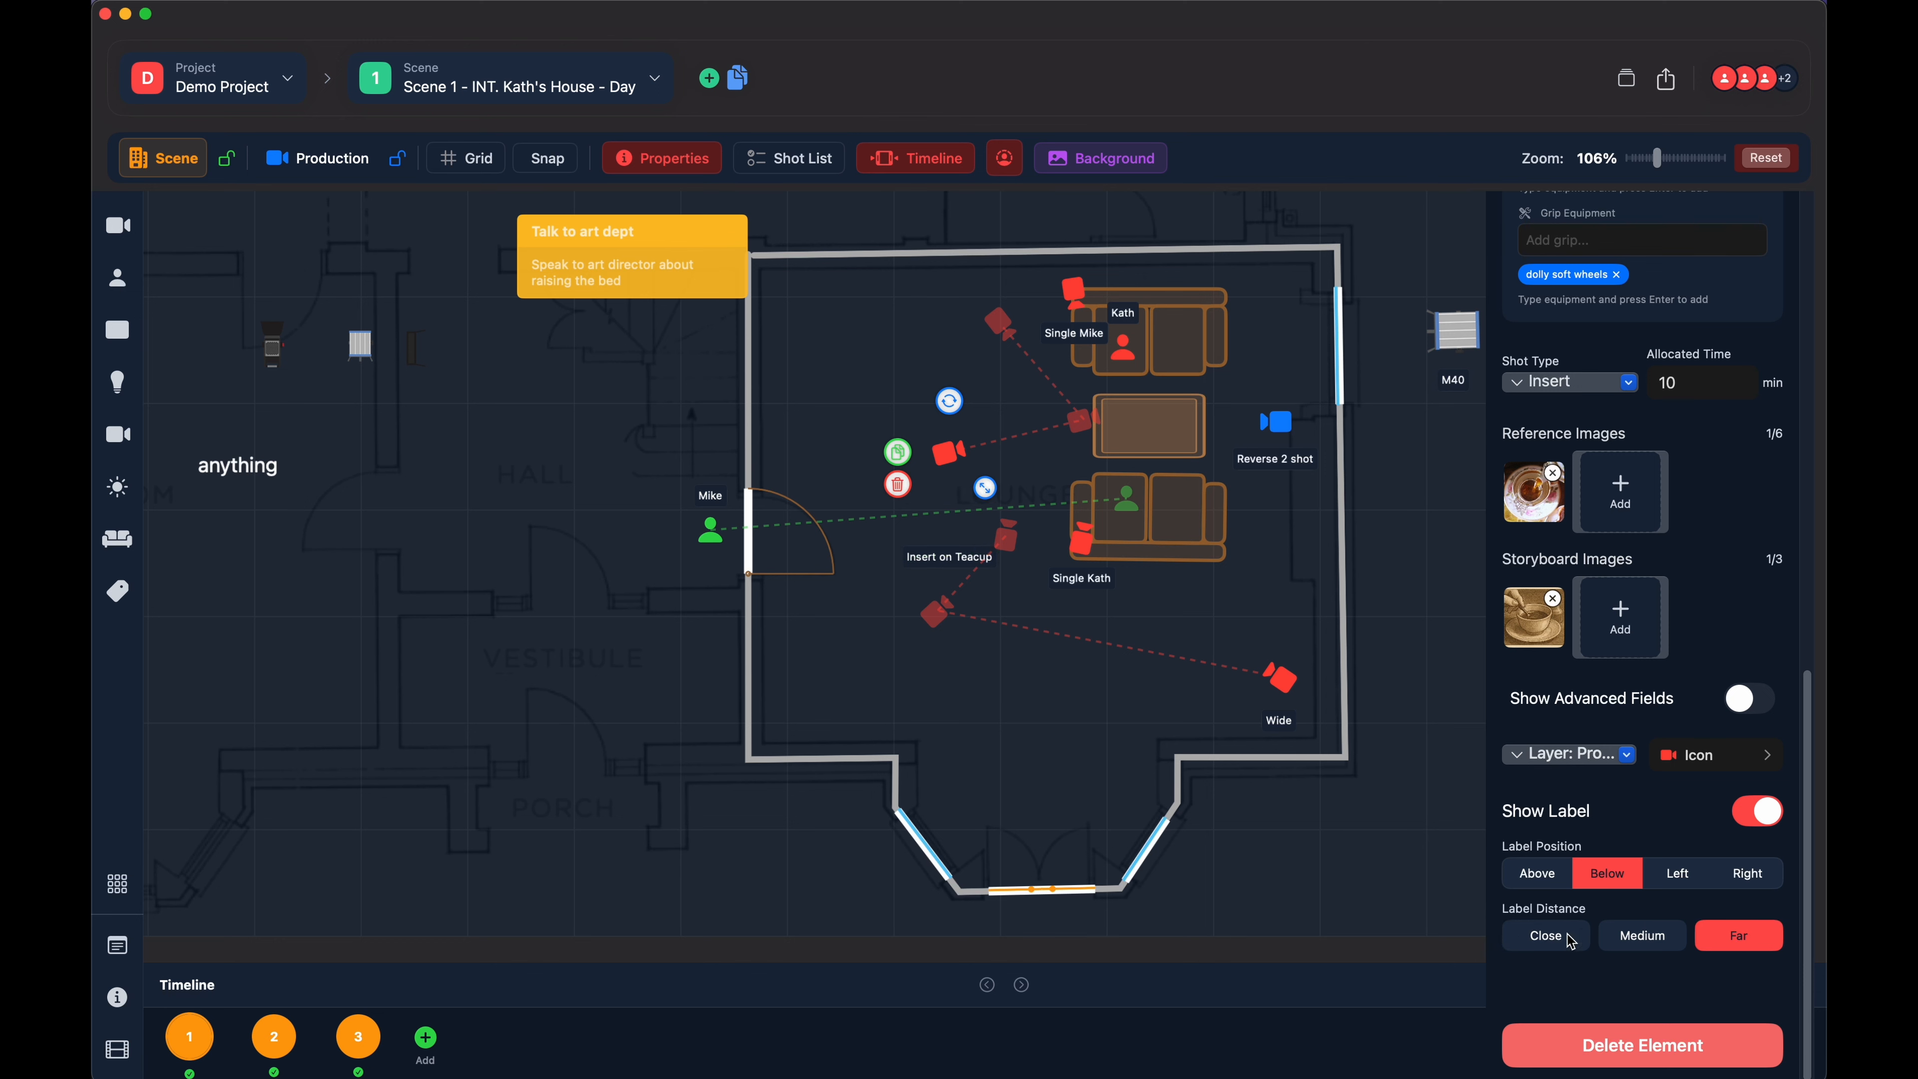
left_click(1545, 941)
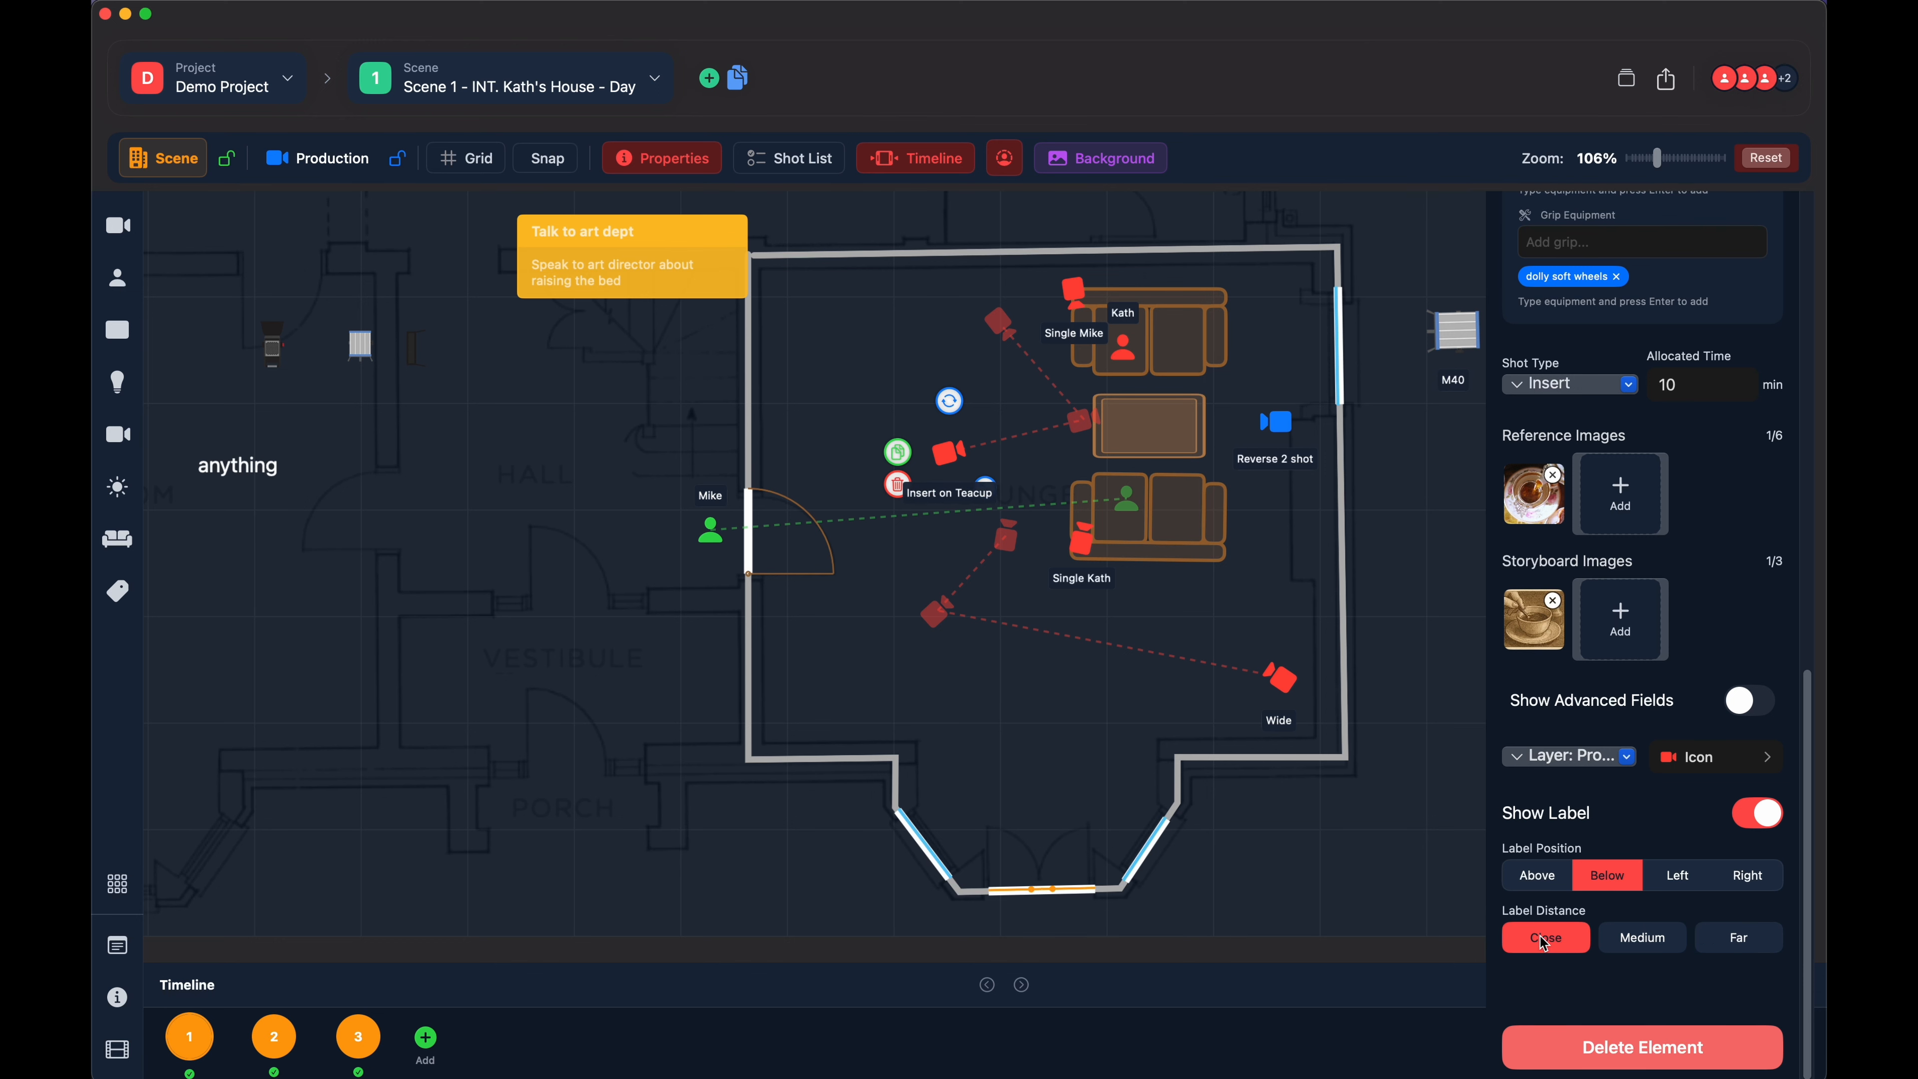
- Try the Left and Right label positions for the "Insert on Teacup" camera and set the position to Above
left_click(1695, 883)
left_click(1741, 880)
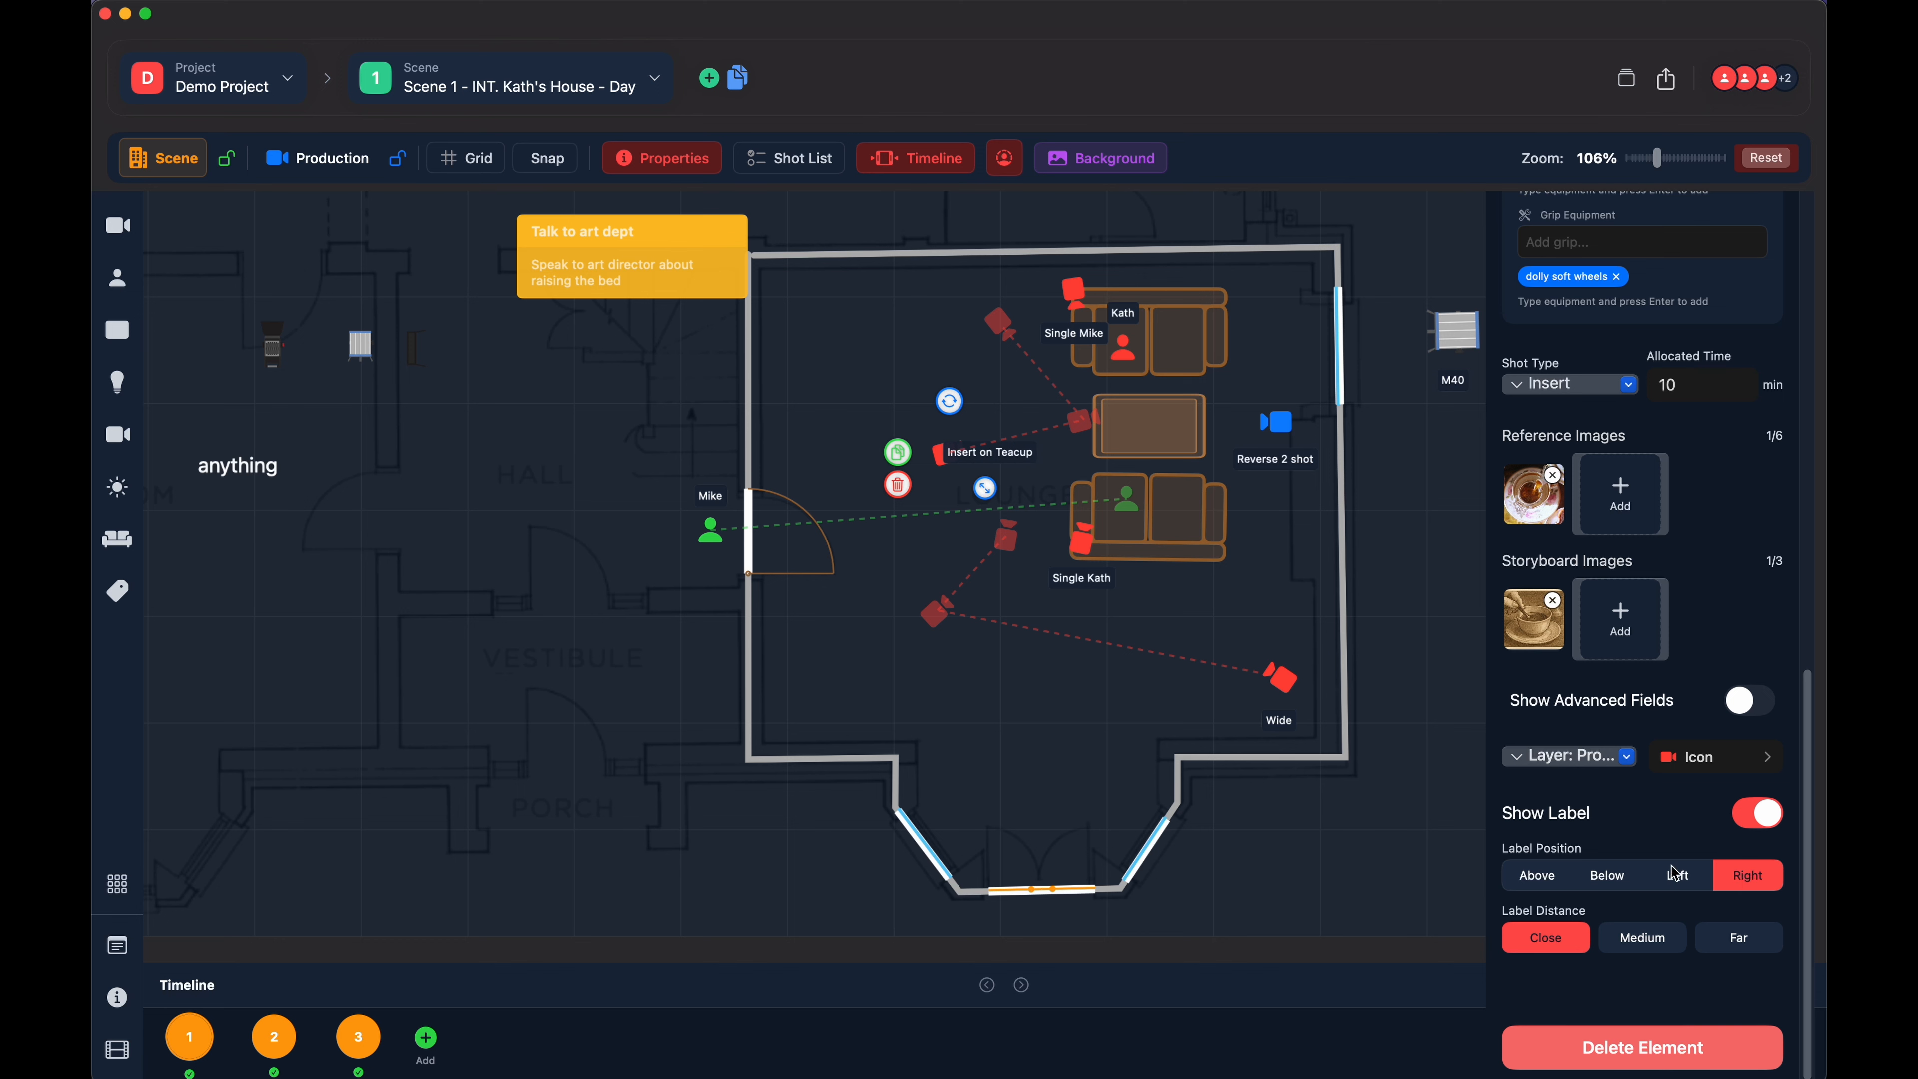
left_click(1534, 883)
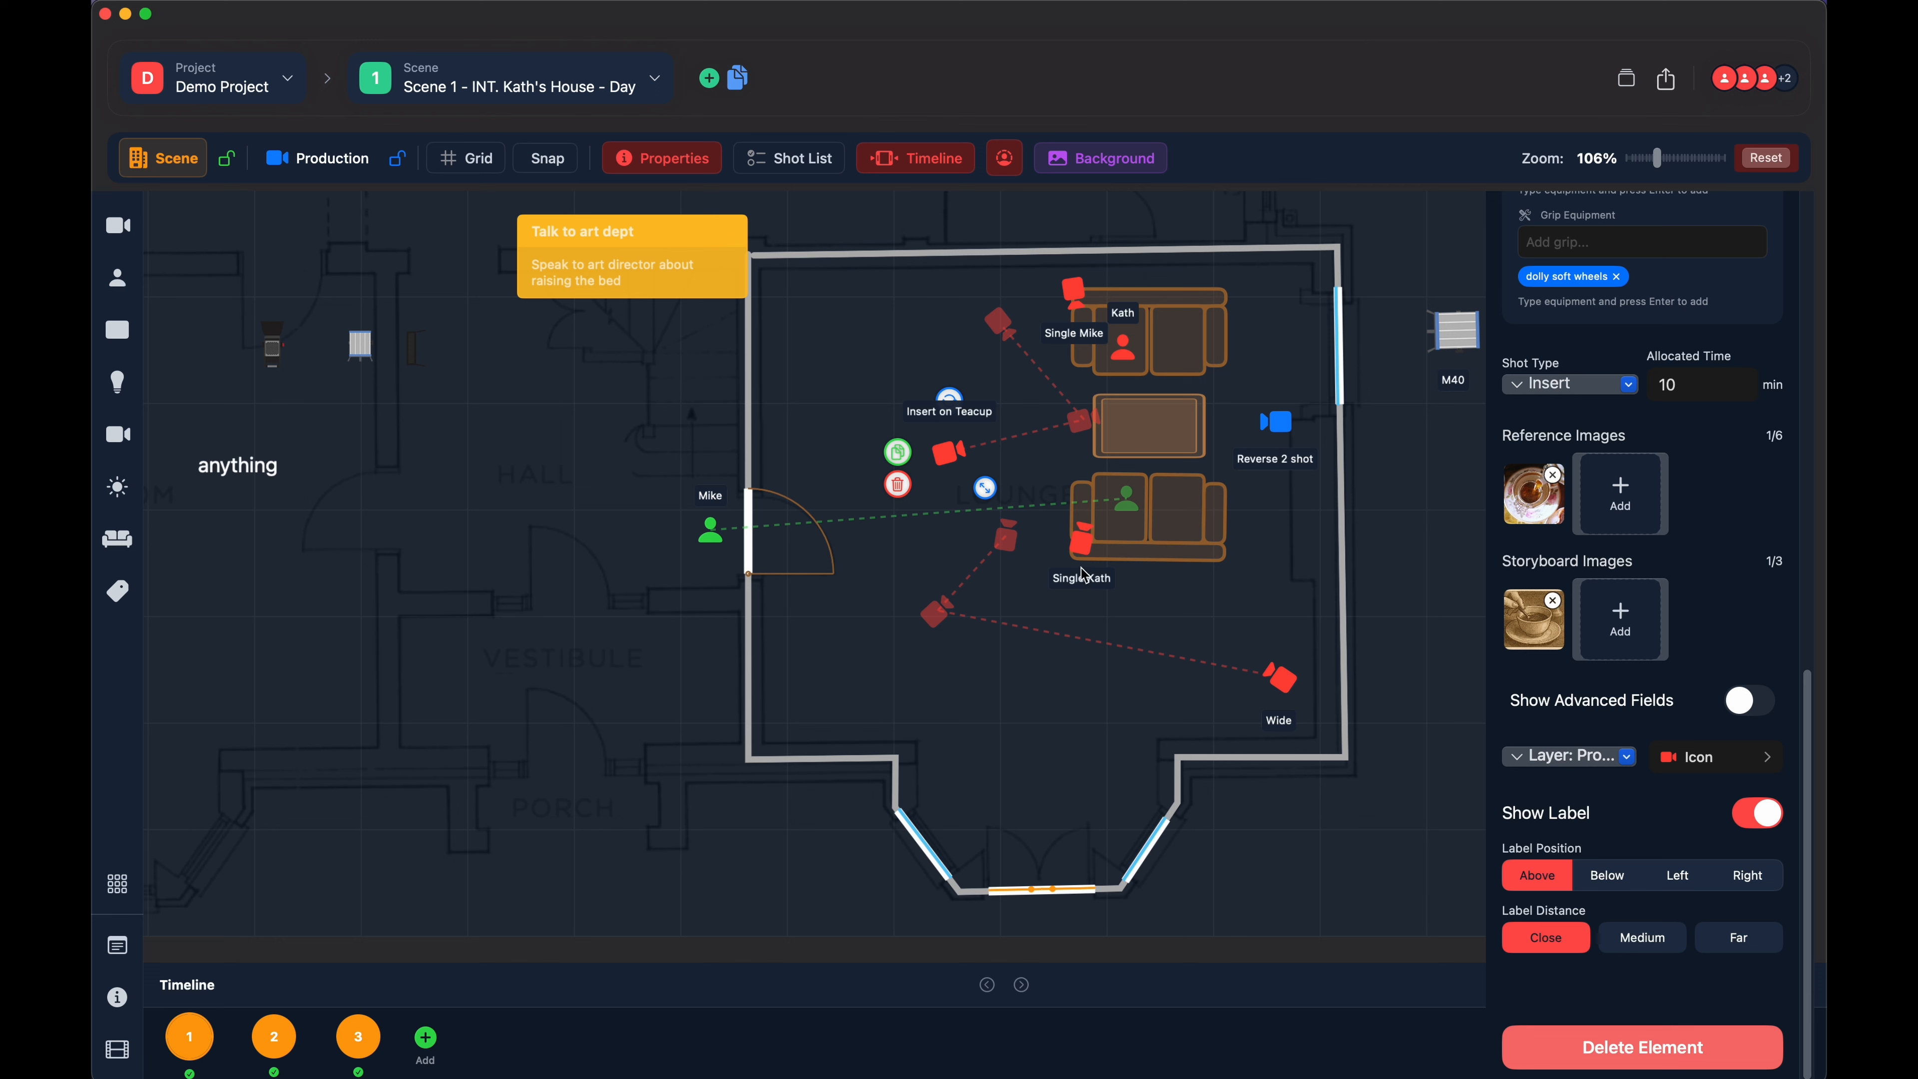
- Select the Wide camera on the plan and delete its timeline positions one by one, working back from point 3
left_click(1005, 537)
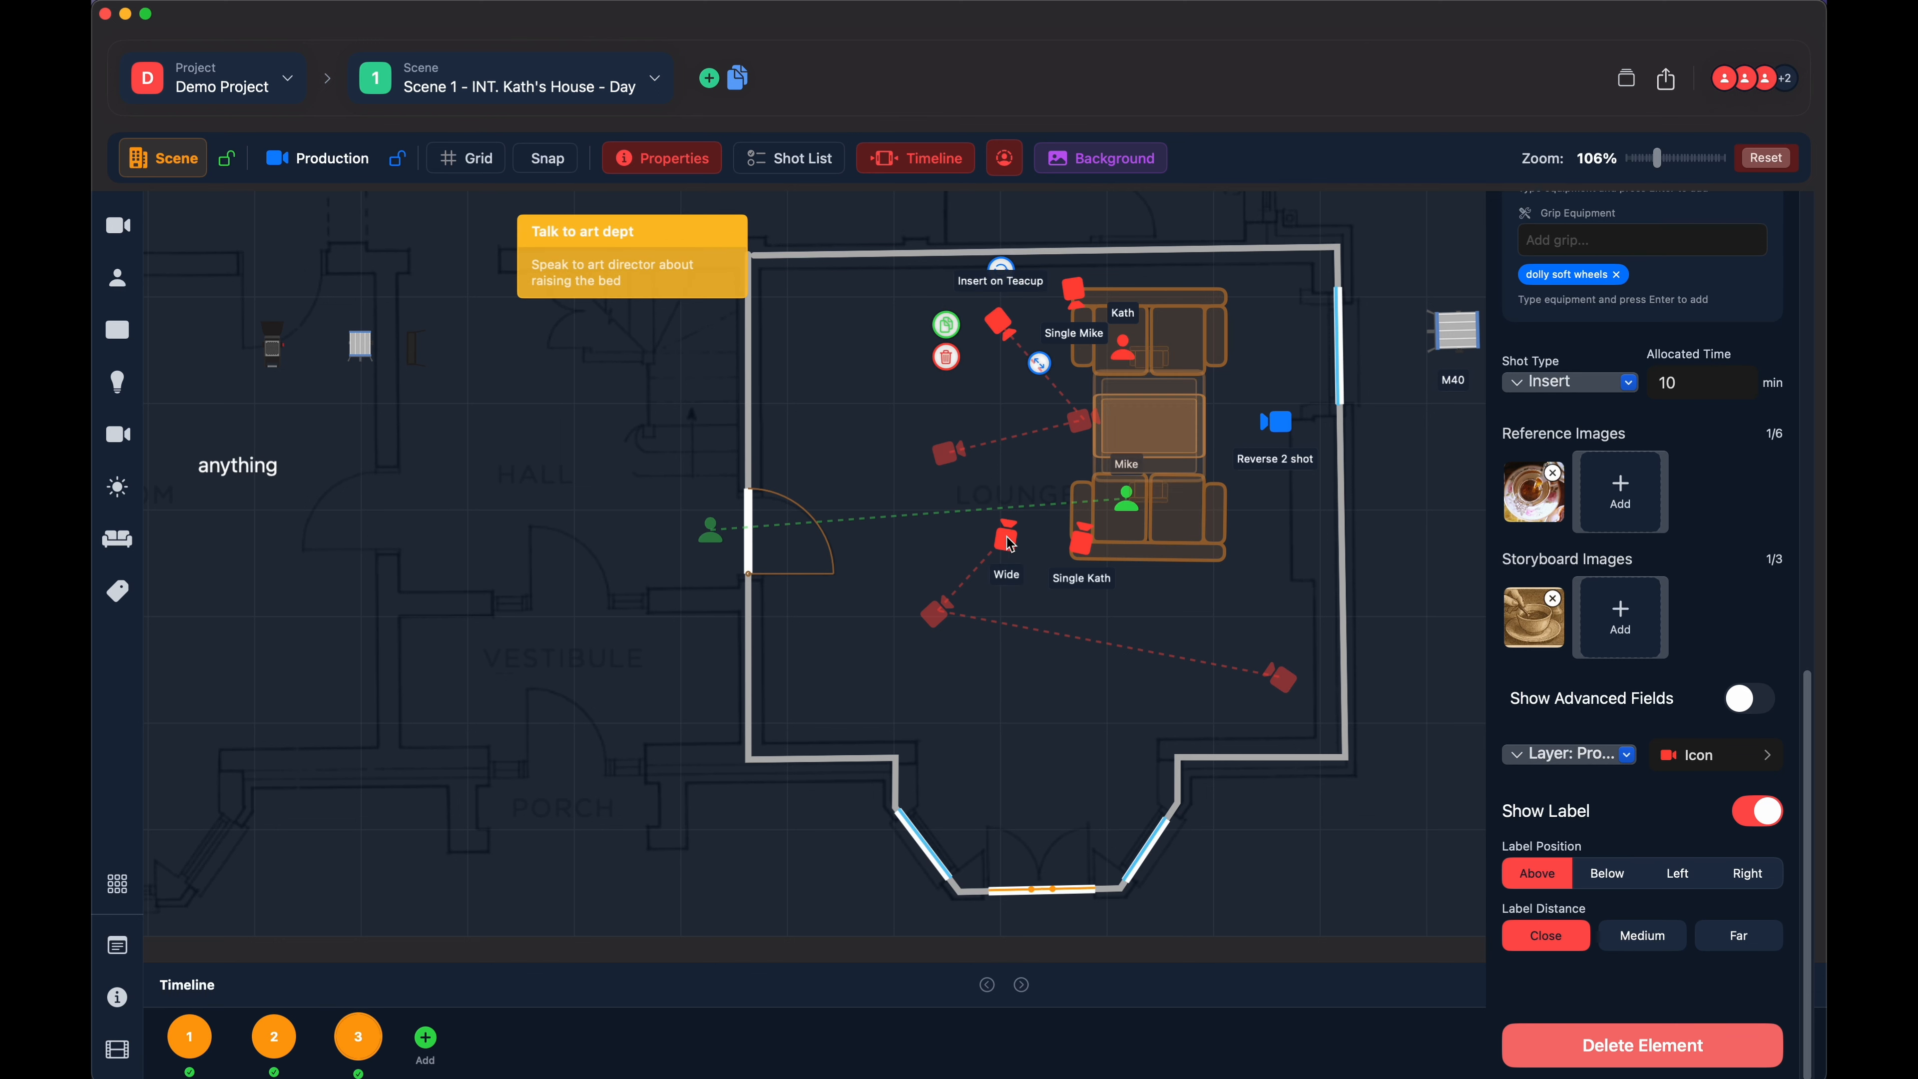
left_click(1008, 539)
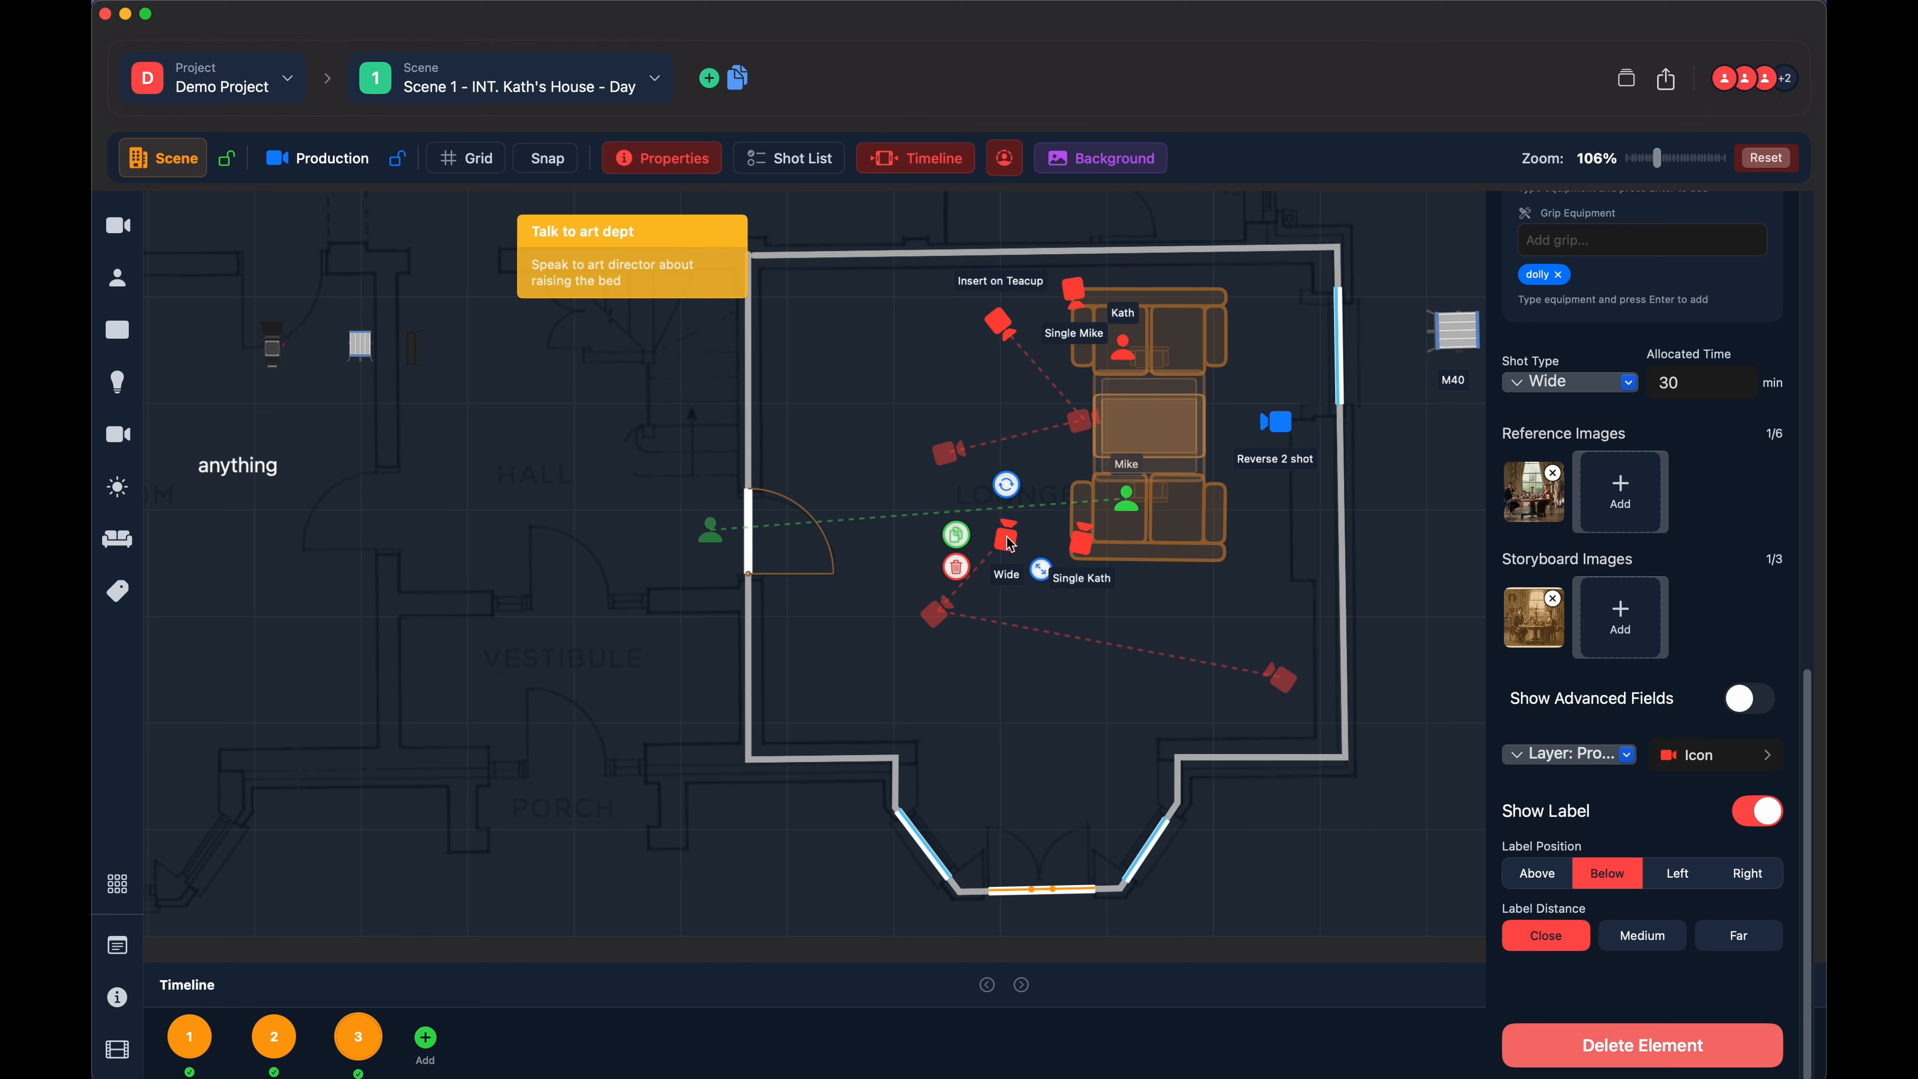
left_click(957, 572)
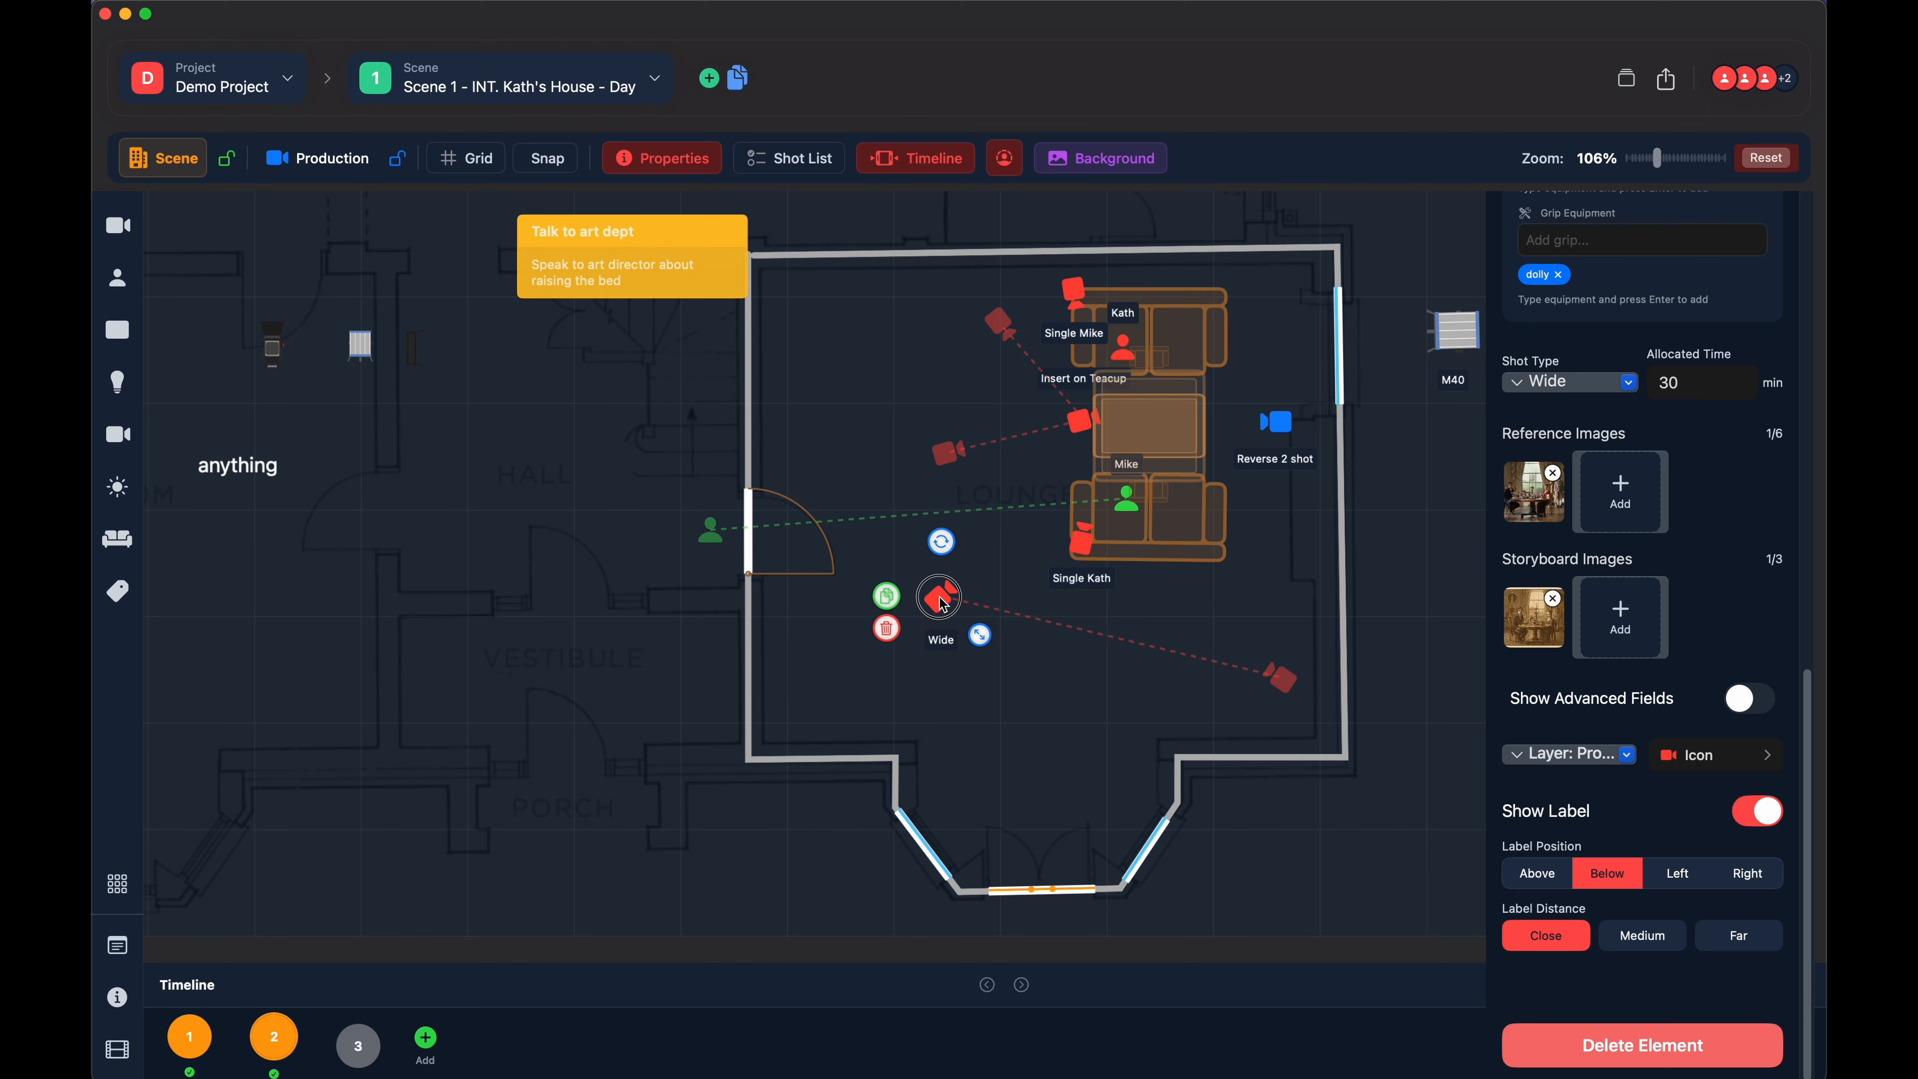
left_click_drag(940, 597, 938, 609)
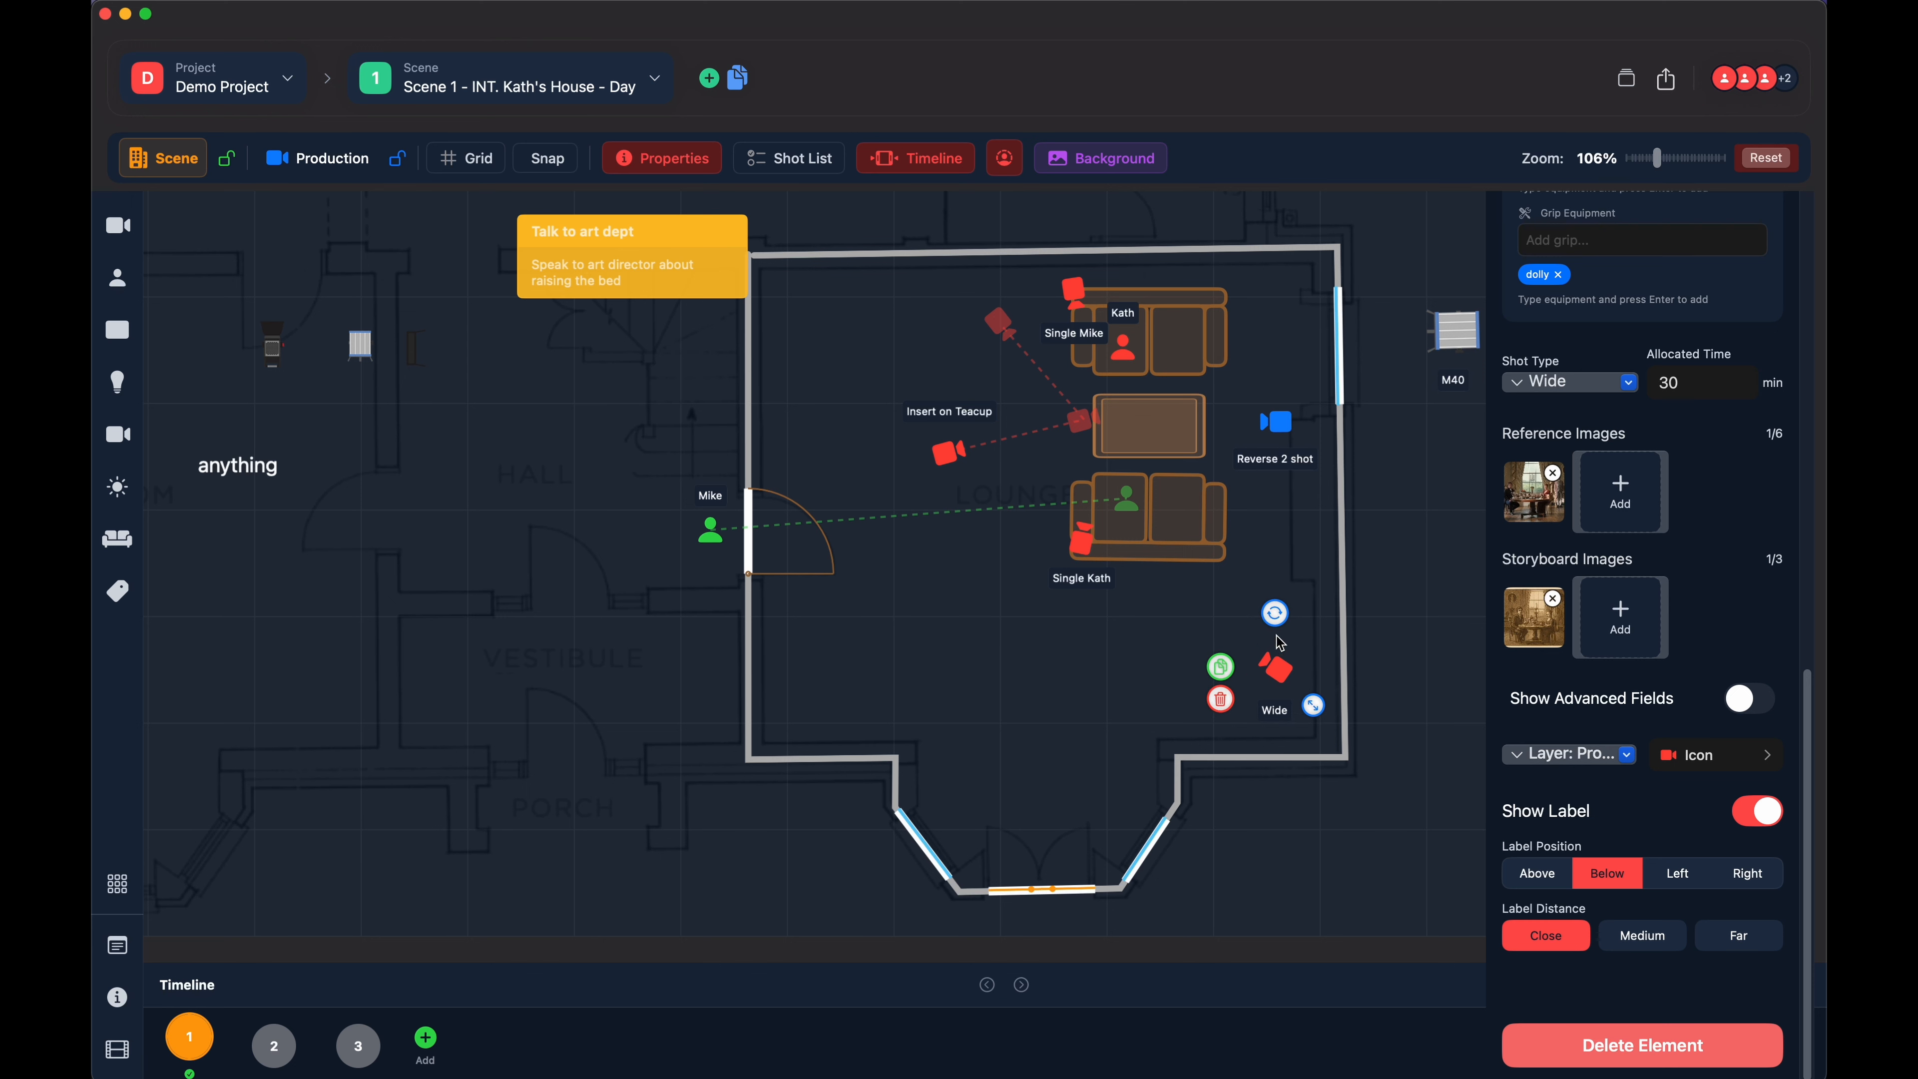
left_click(1220, 700)
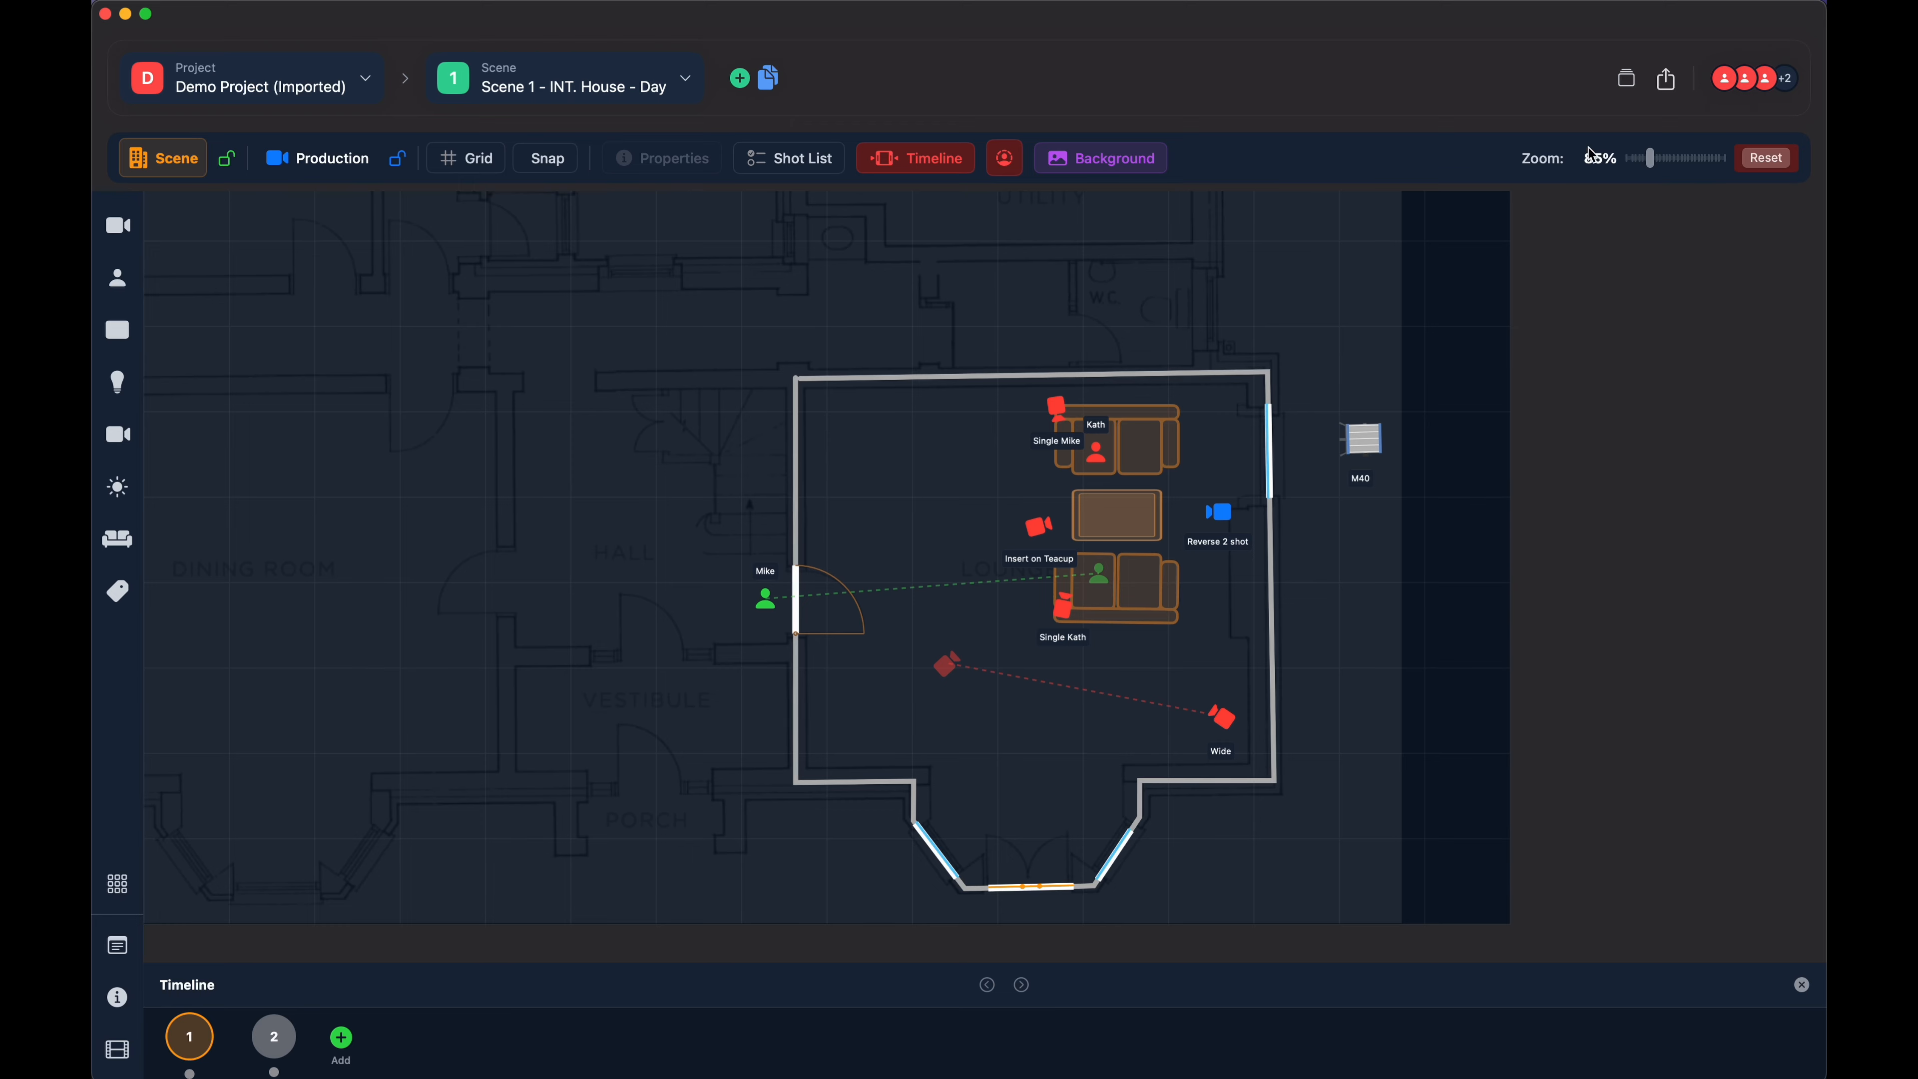
- Open the Scene Overview and set its plan preview to Shots, with the furnished room framed in it
left_click(1627, 80)
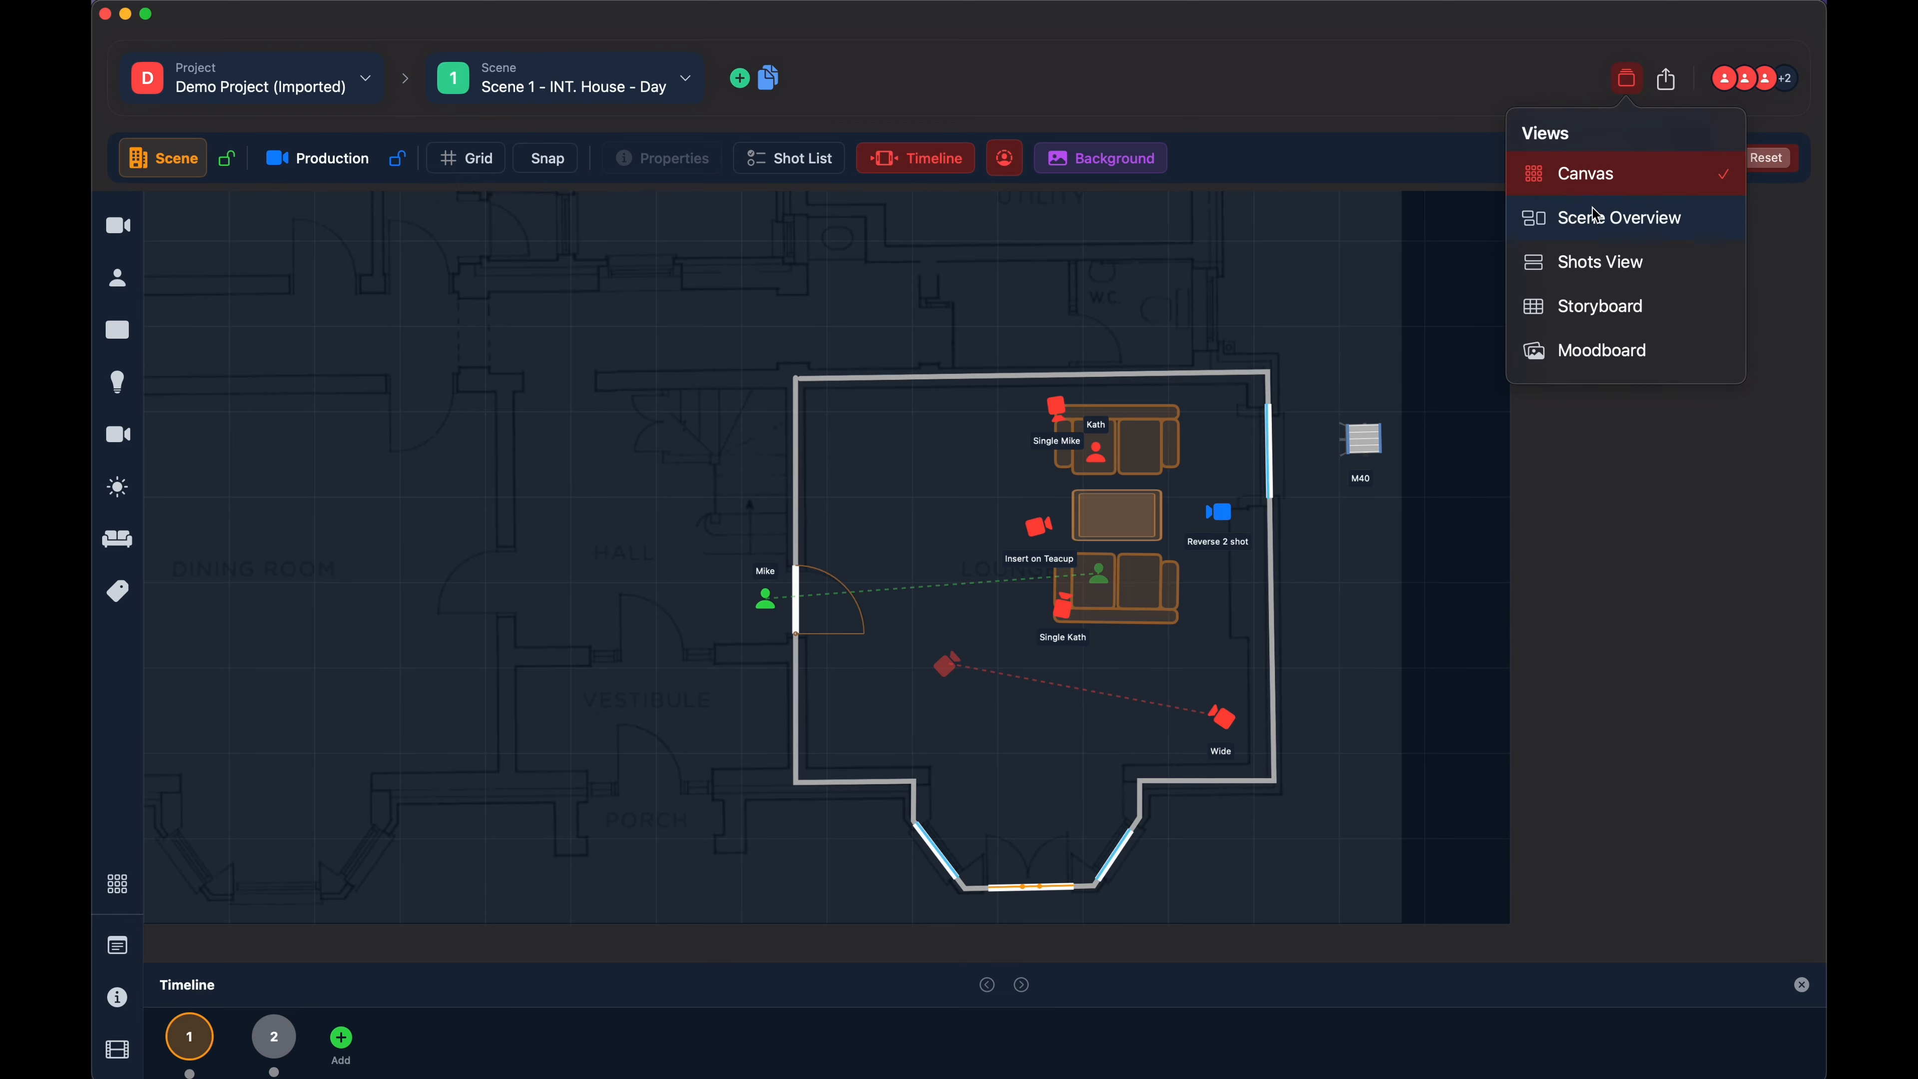
left_click(1618, 219)
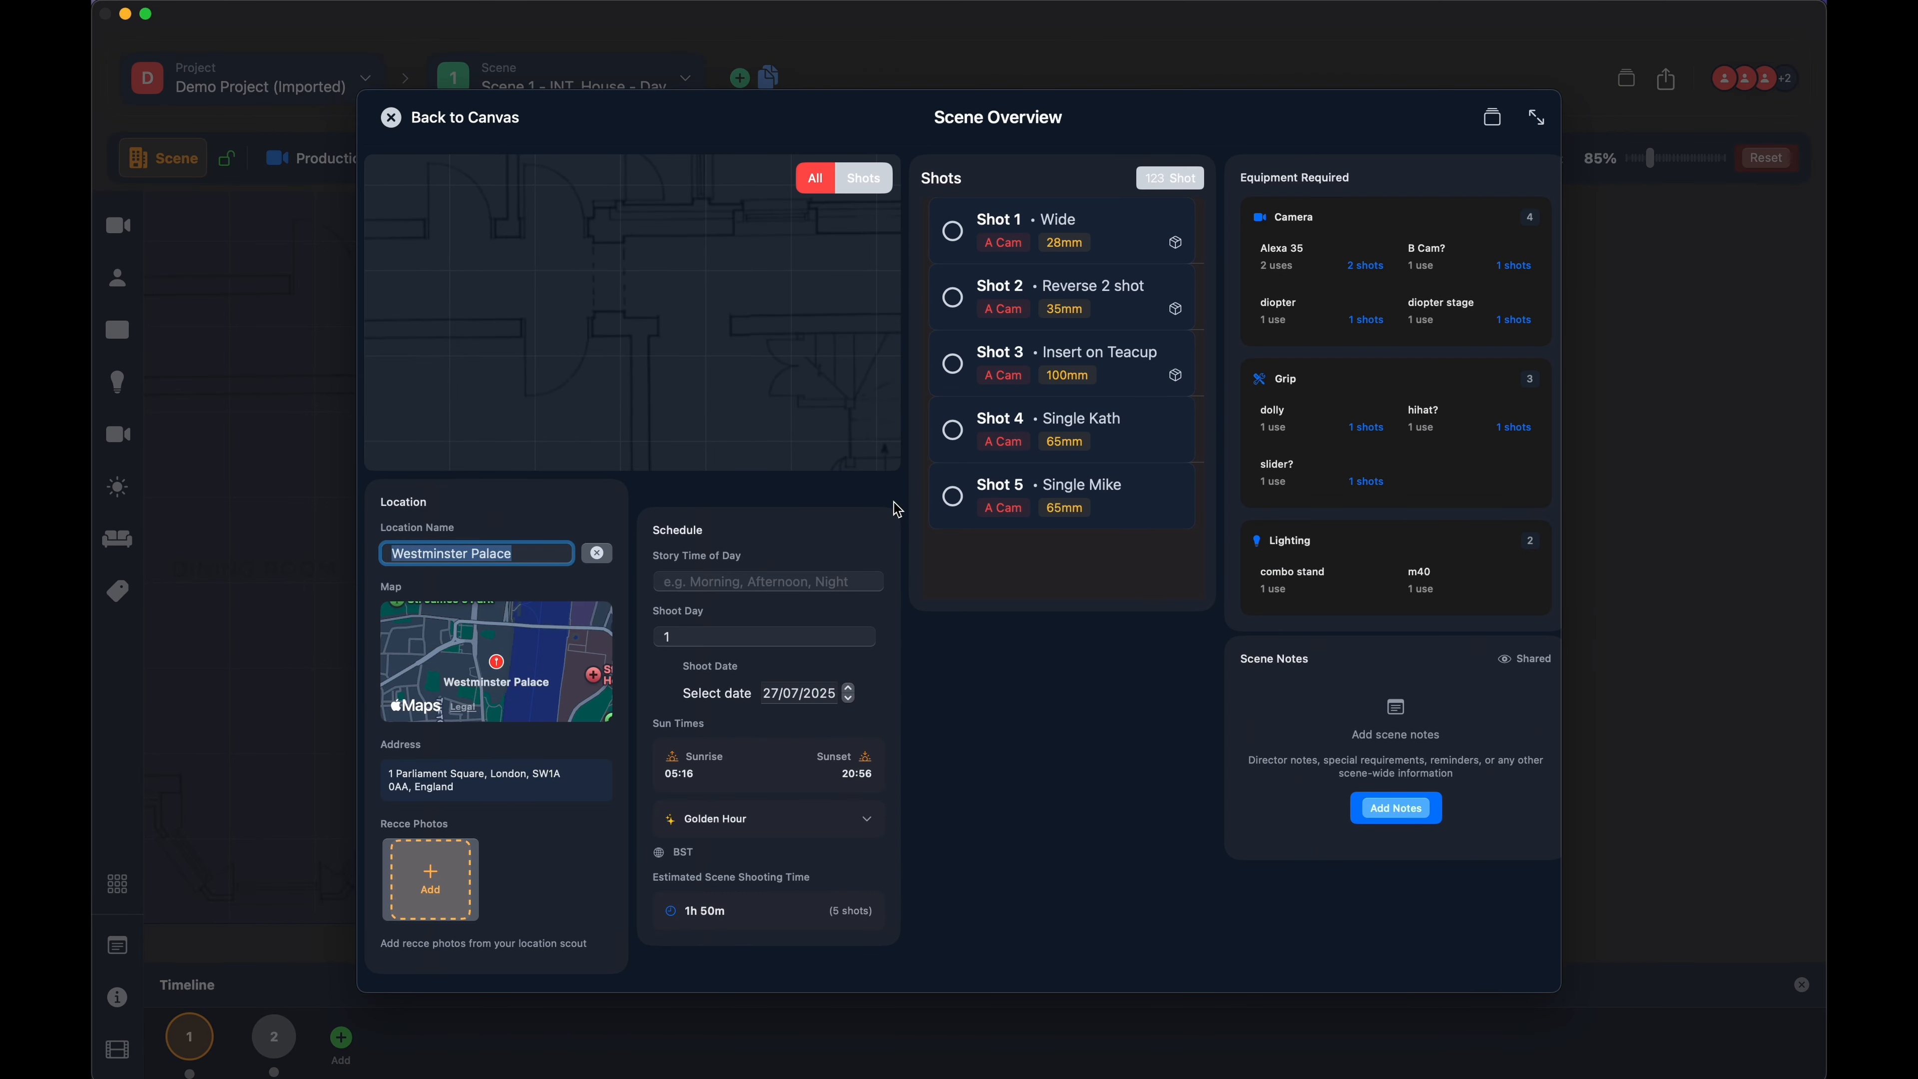
left_click(867, 190)
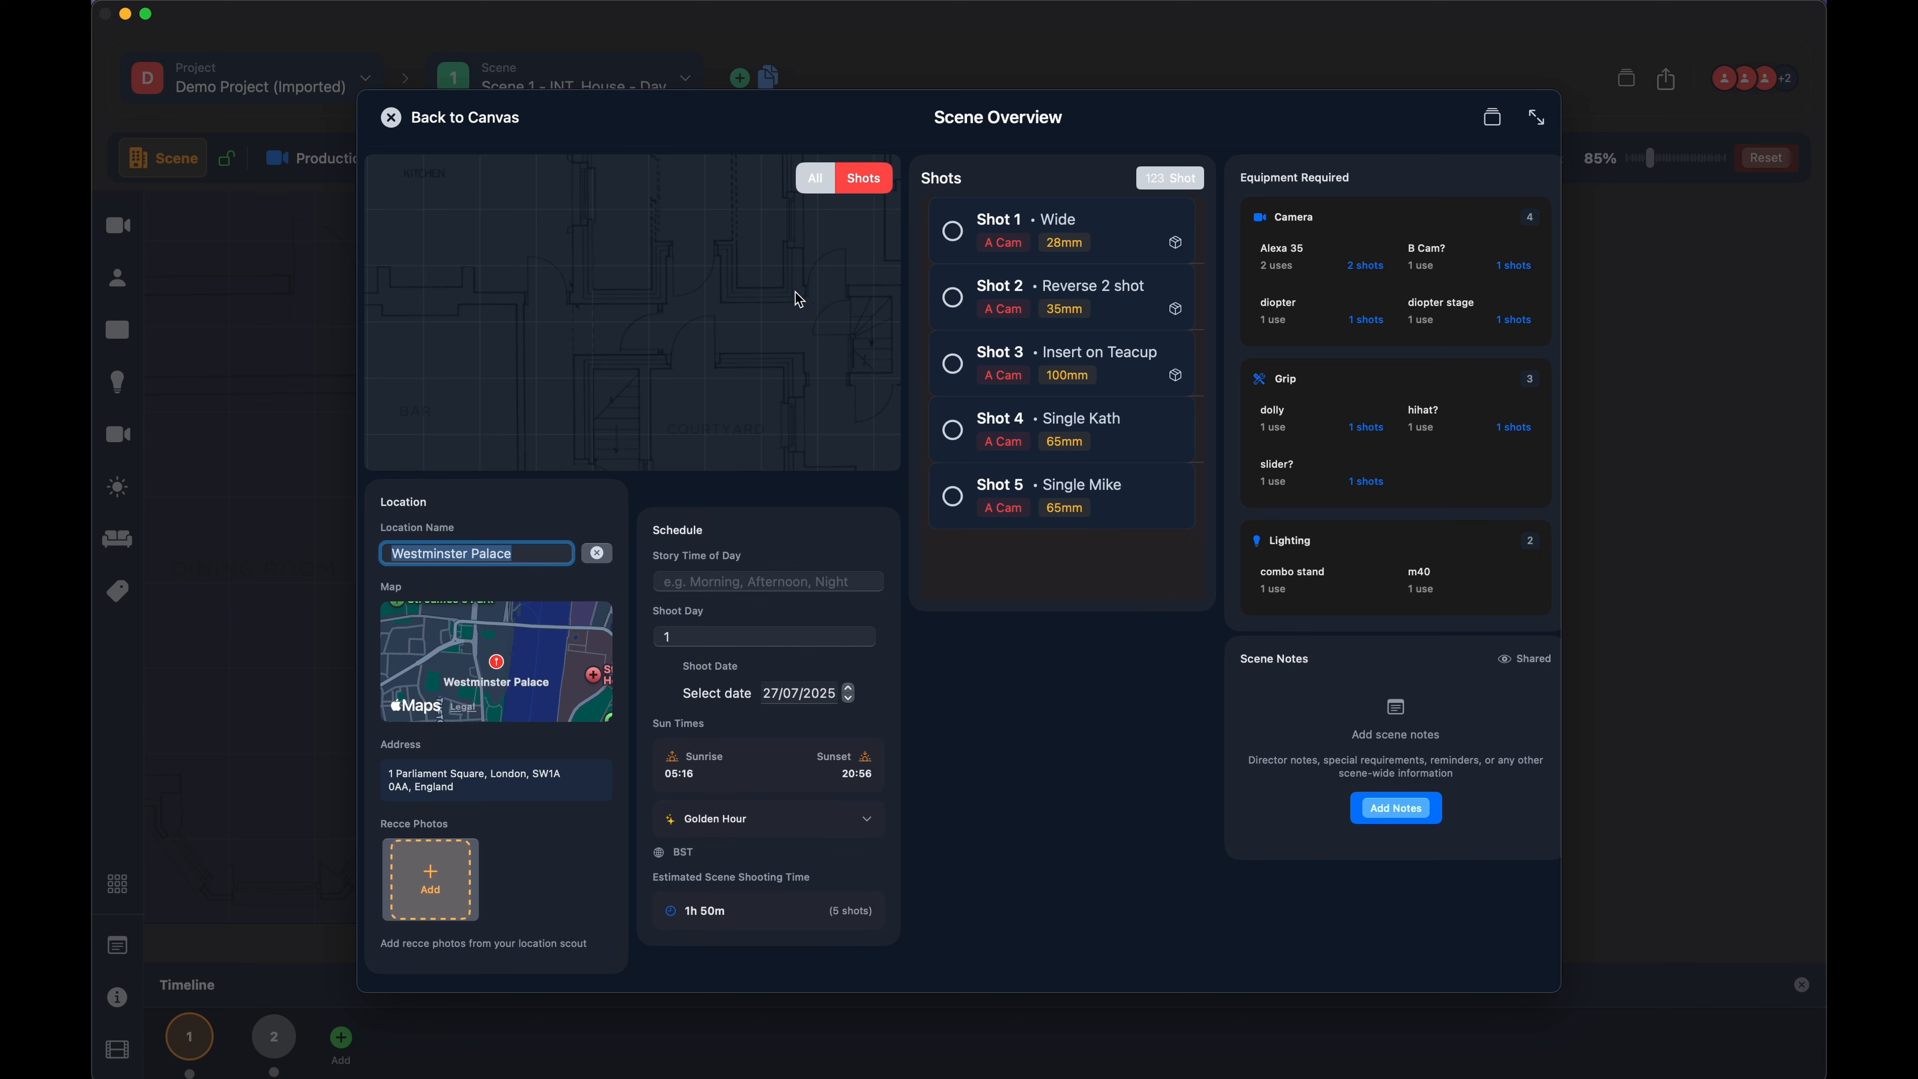
left_click_drag(756, 370, 690, 237)
left_click_drag(783, 400, 639, 215)
left_click(859, 187)
left_click(815, 181)
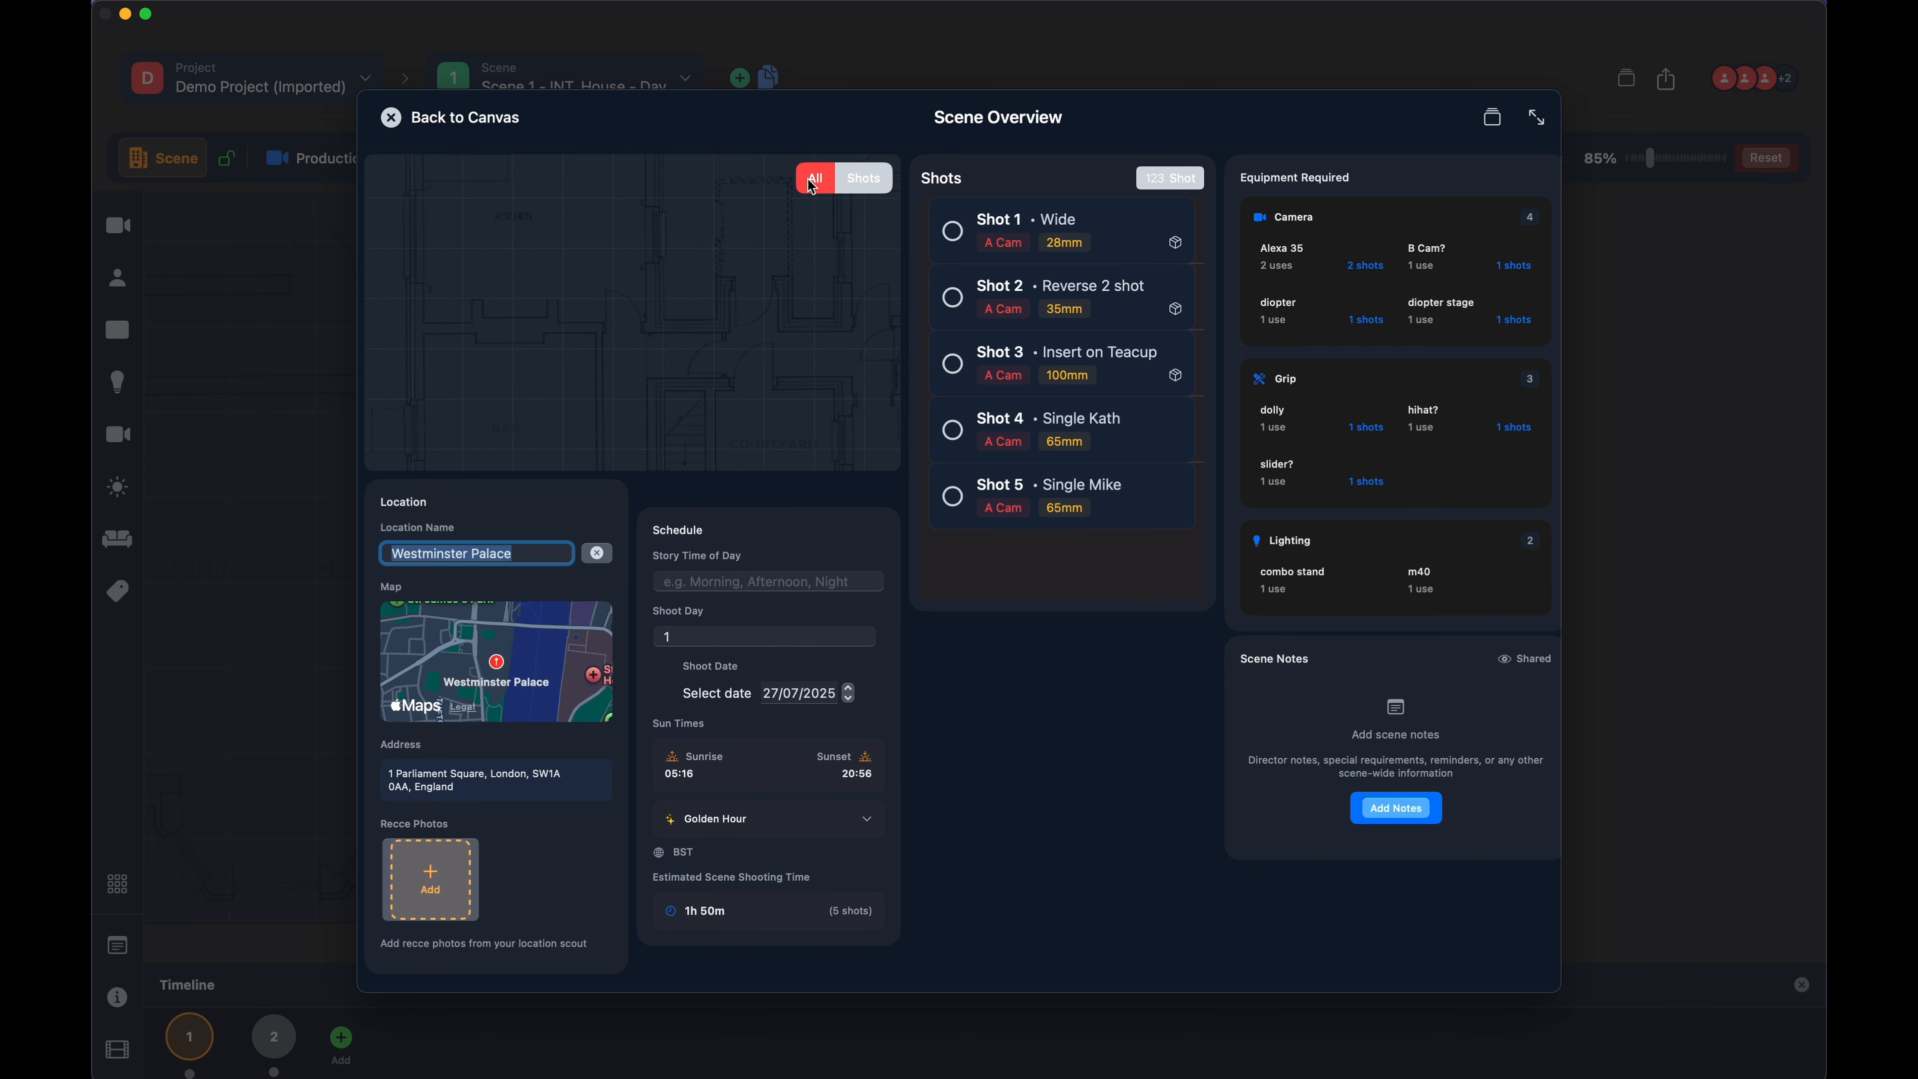
left_click(880, 185)
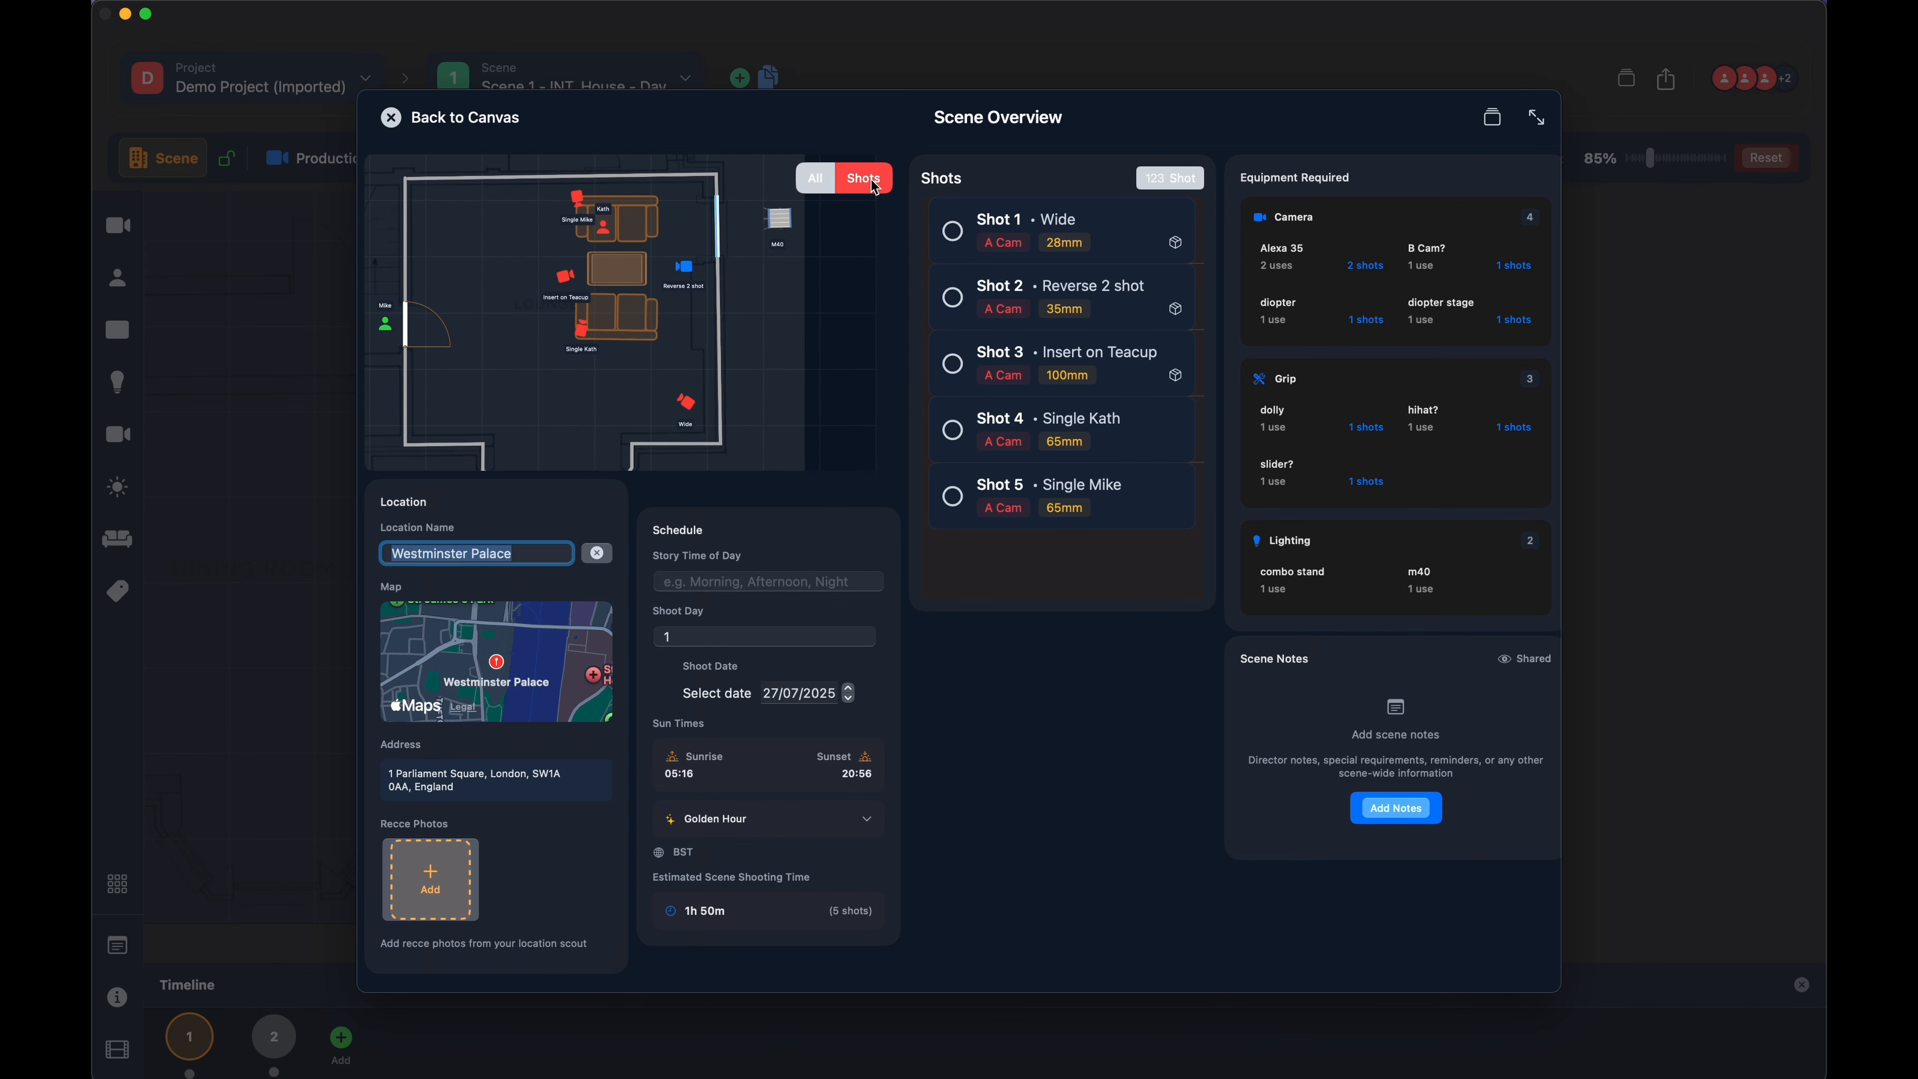
mouse_move(780, 315)
left_mouse_down()
mouse_move(754, 311)
mouse_move(786, 307)
left_mouse_up()
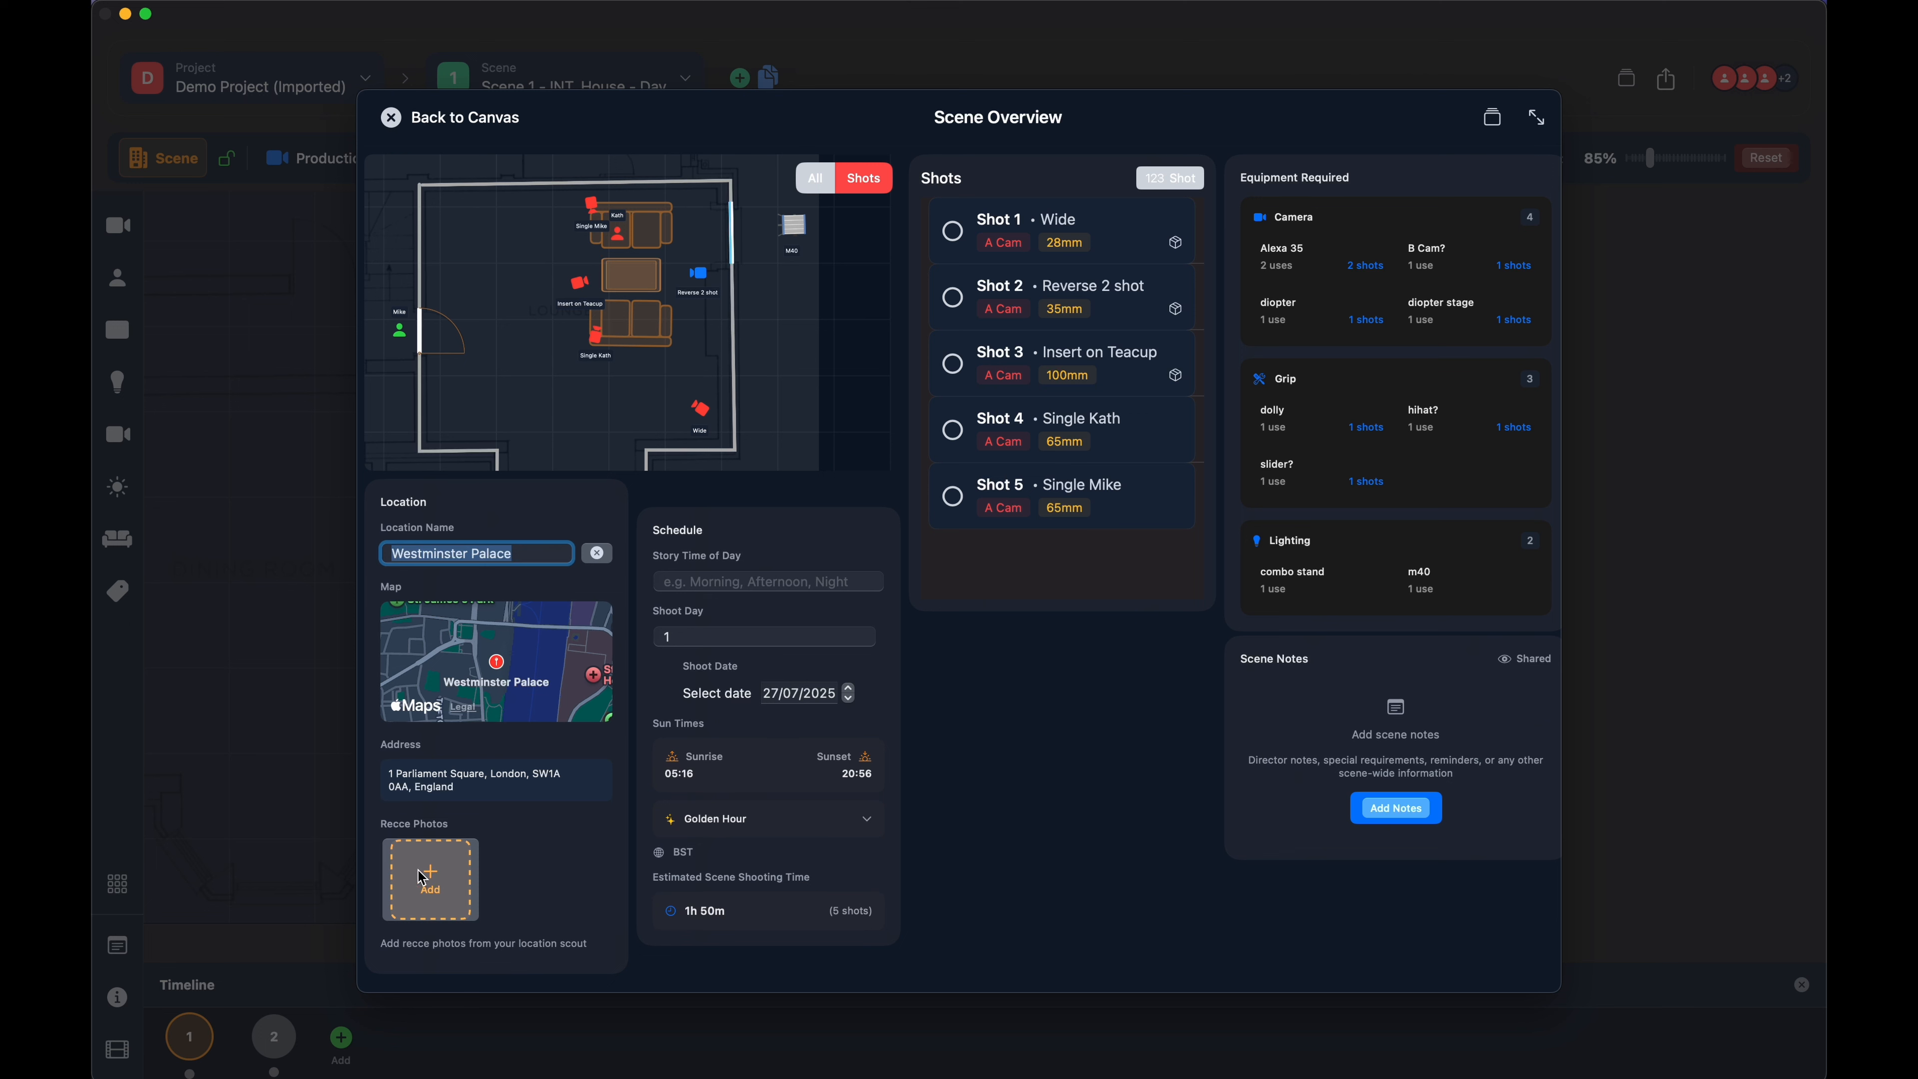
- Set the scene's shoot date to 28/07/2025, update the sun times and check the Golden Hour details
left_click(717, 582)
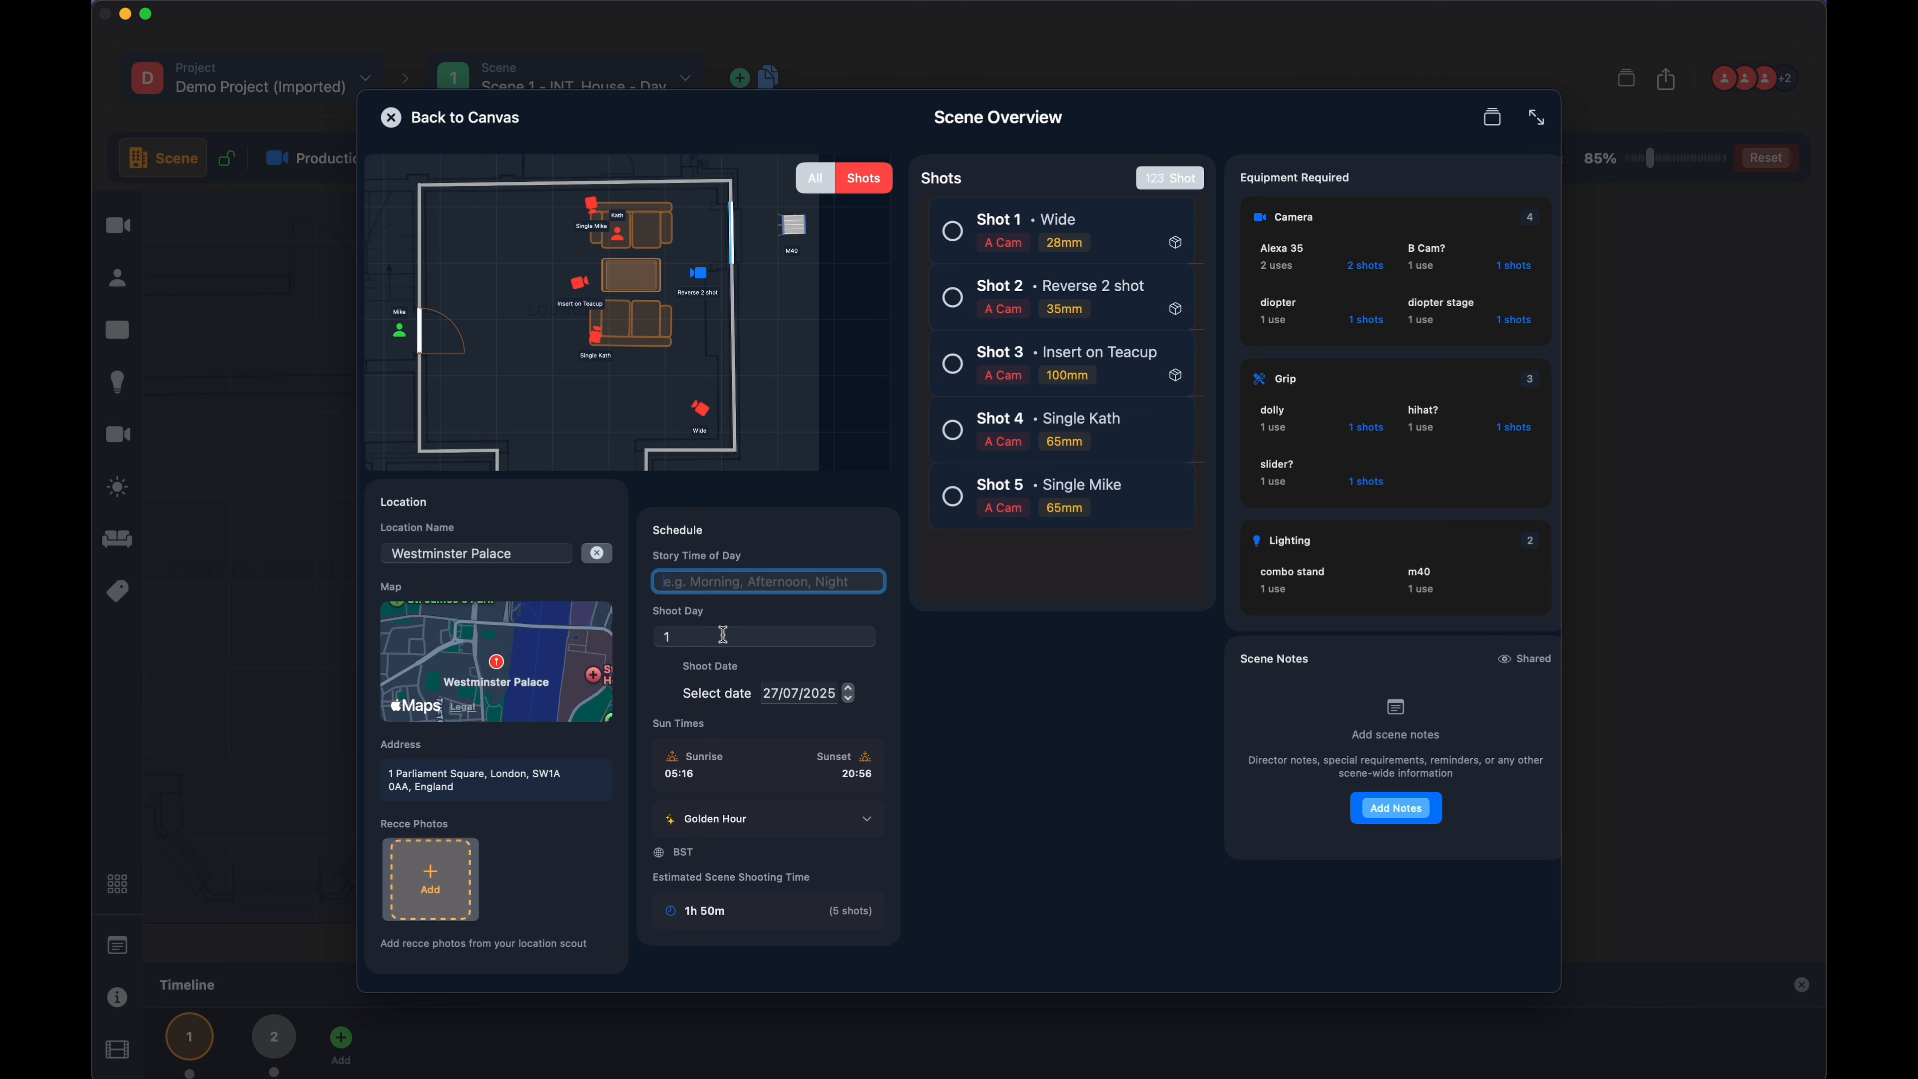
left_click(703, 636)
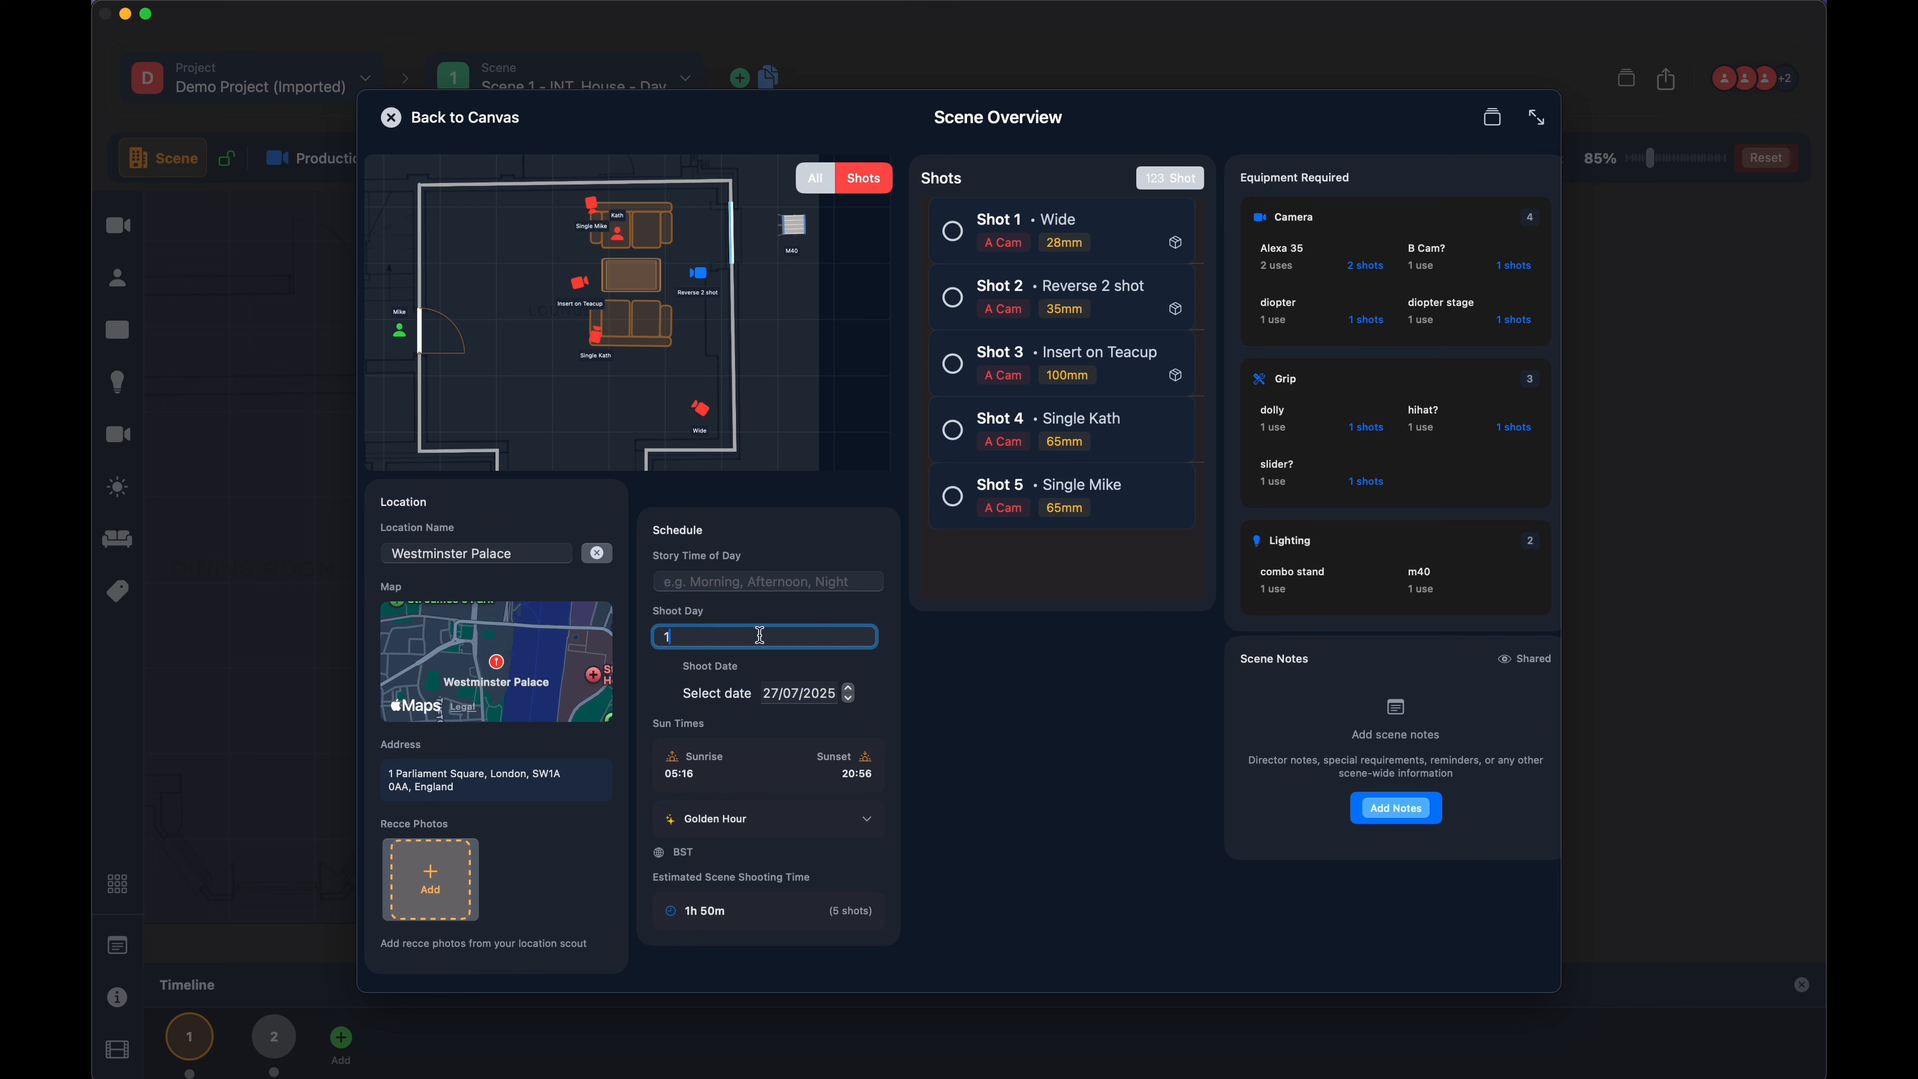
left_click(848, 689)
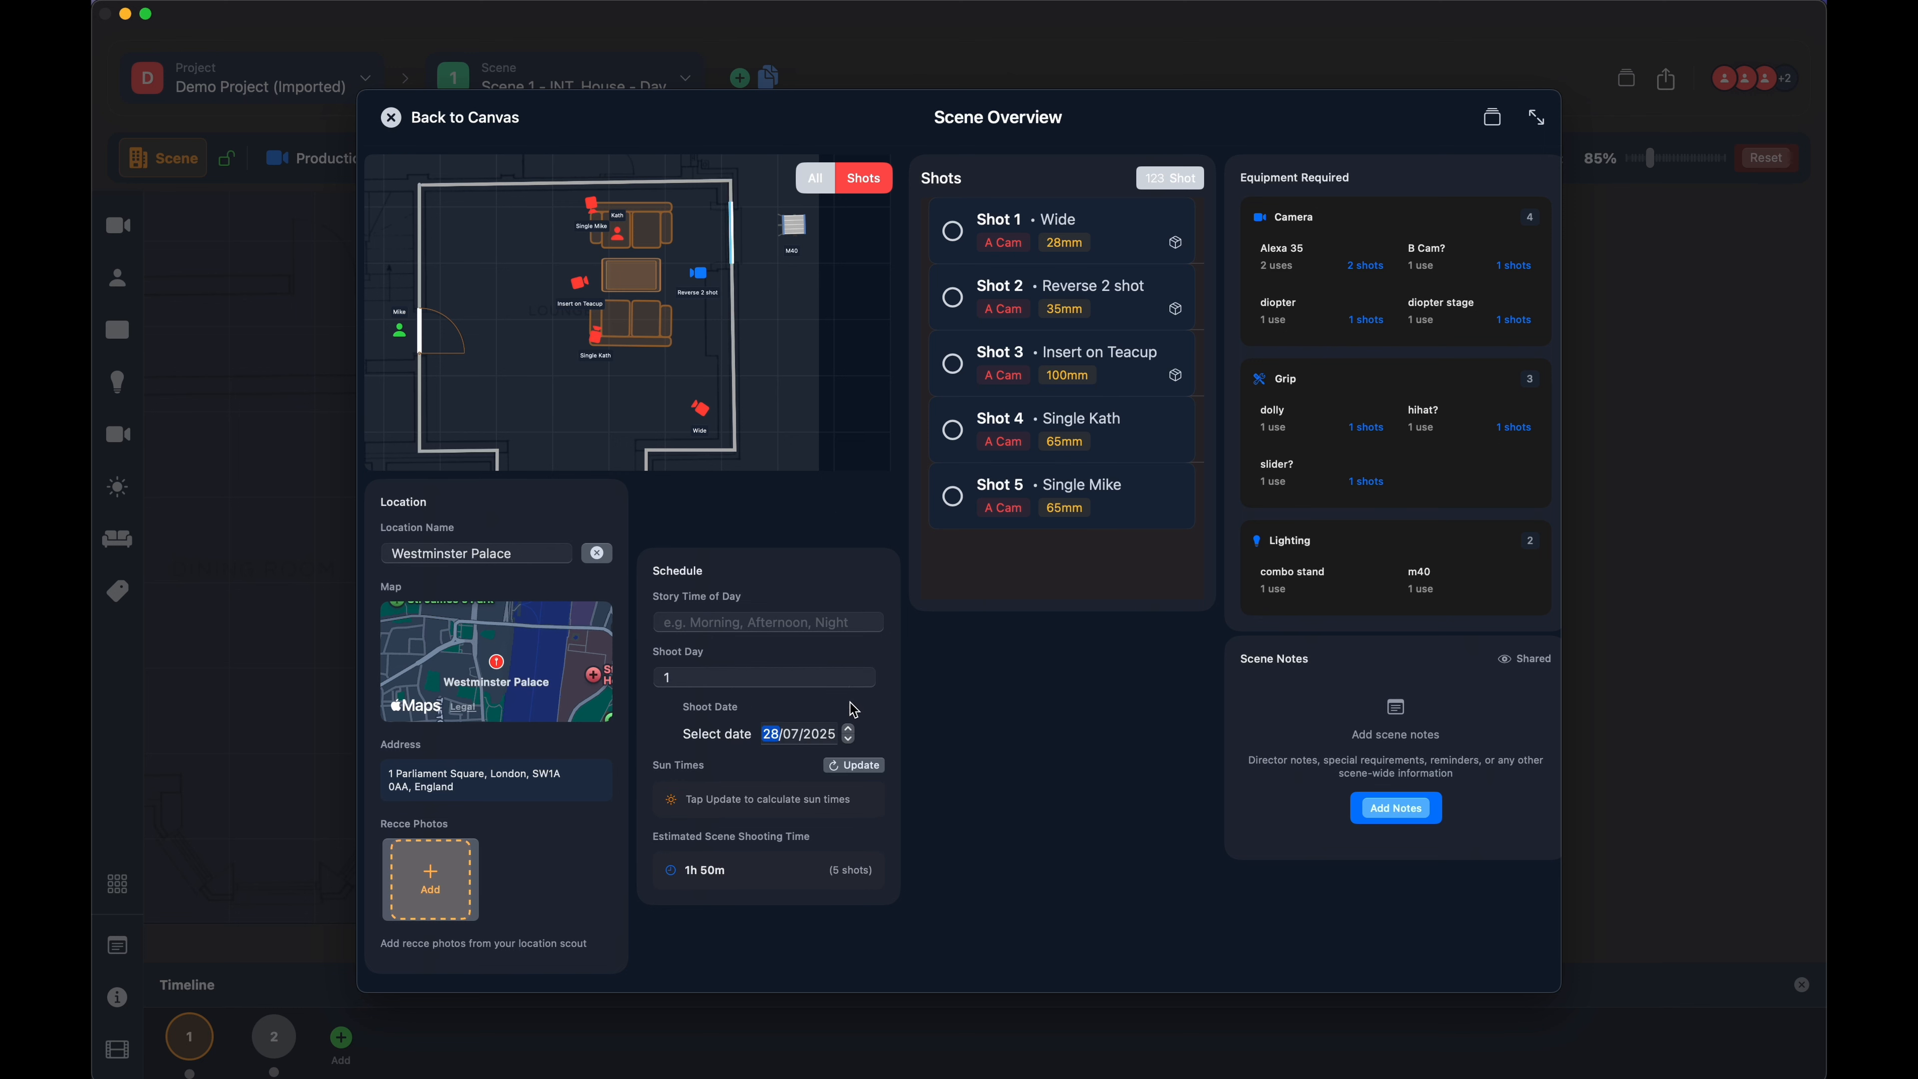
left_click(854, 765)
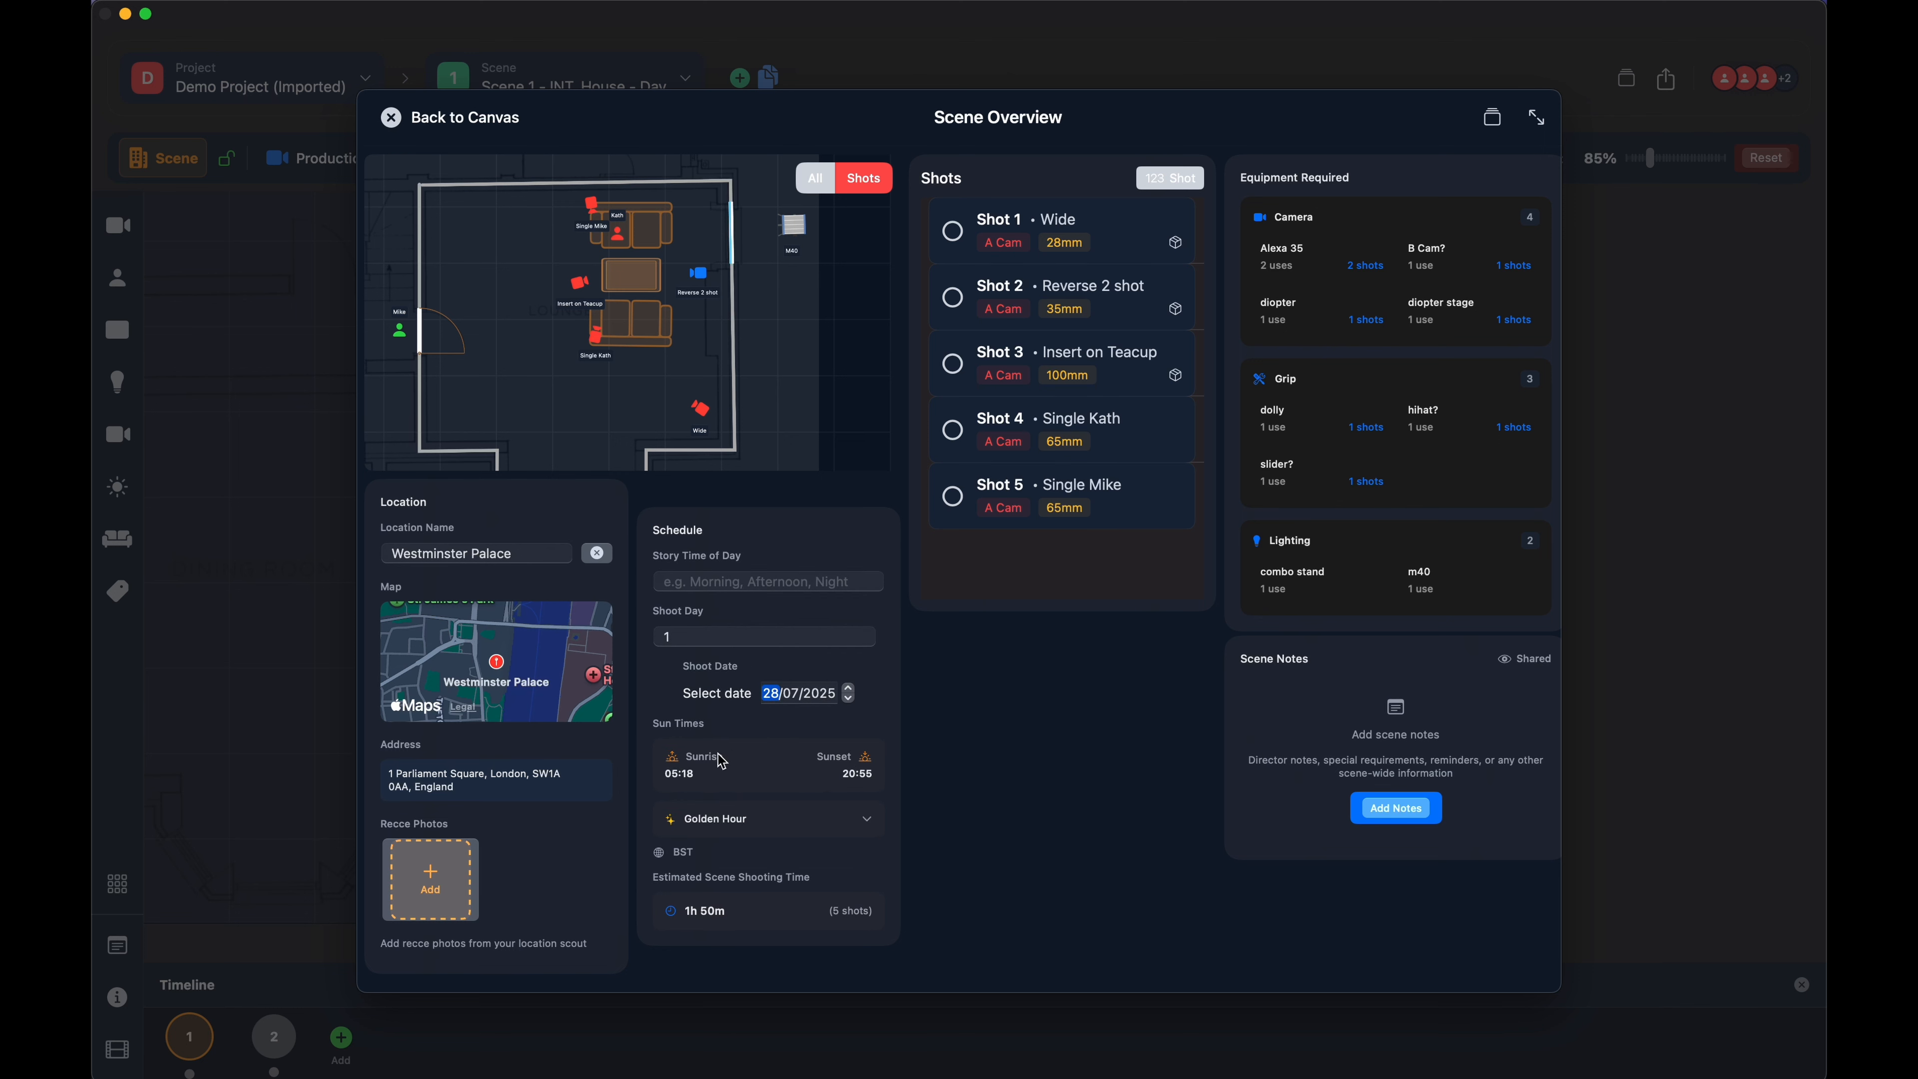
left_click(866, 818)
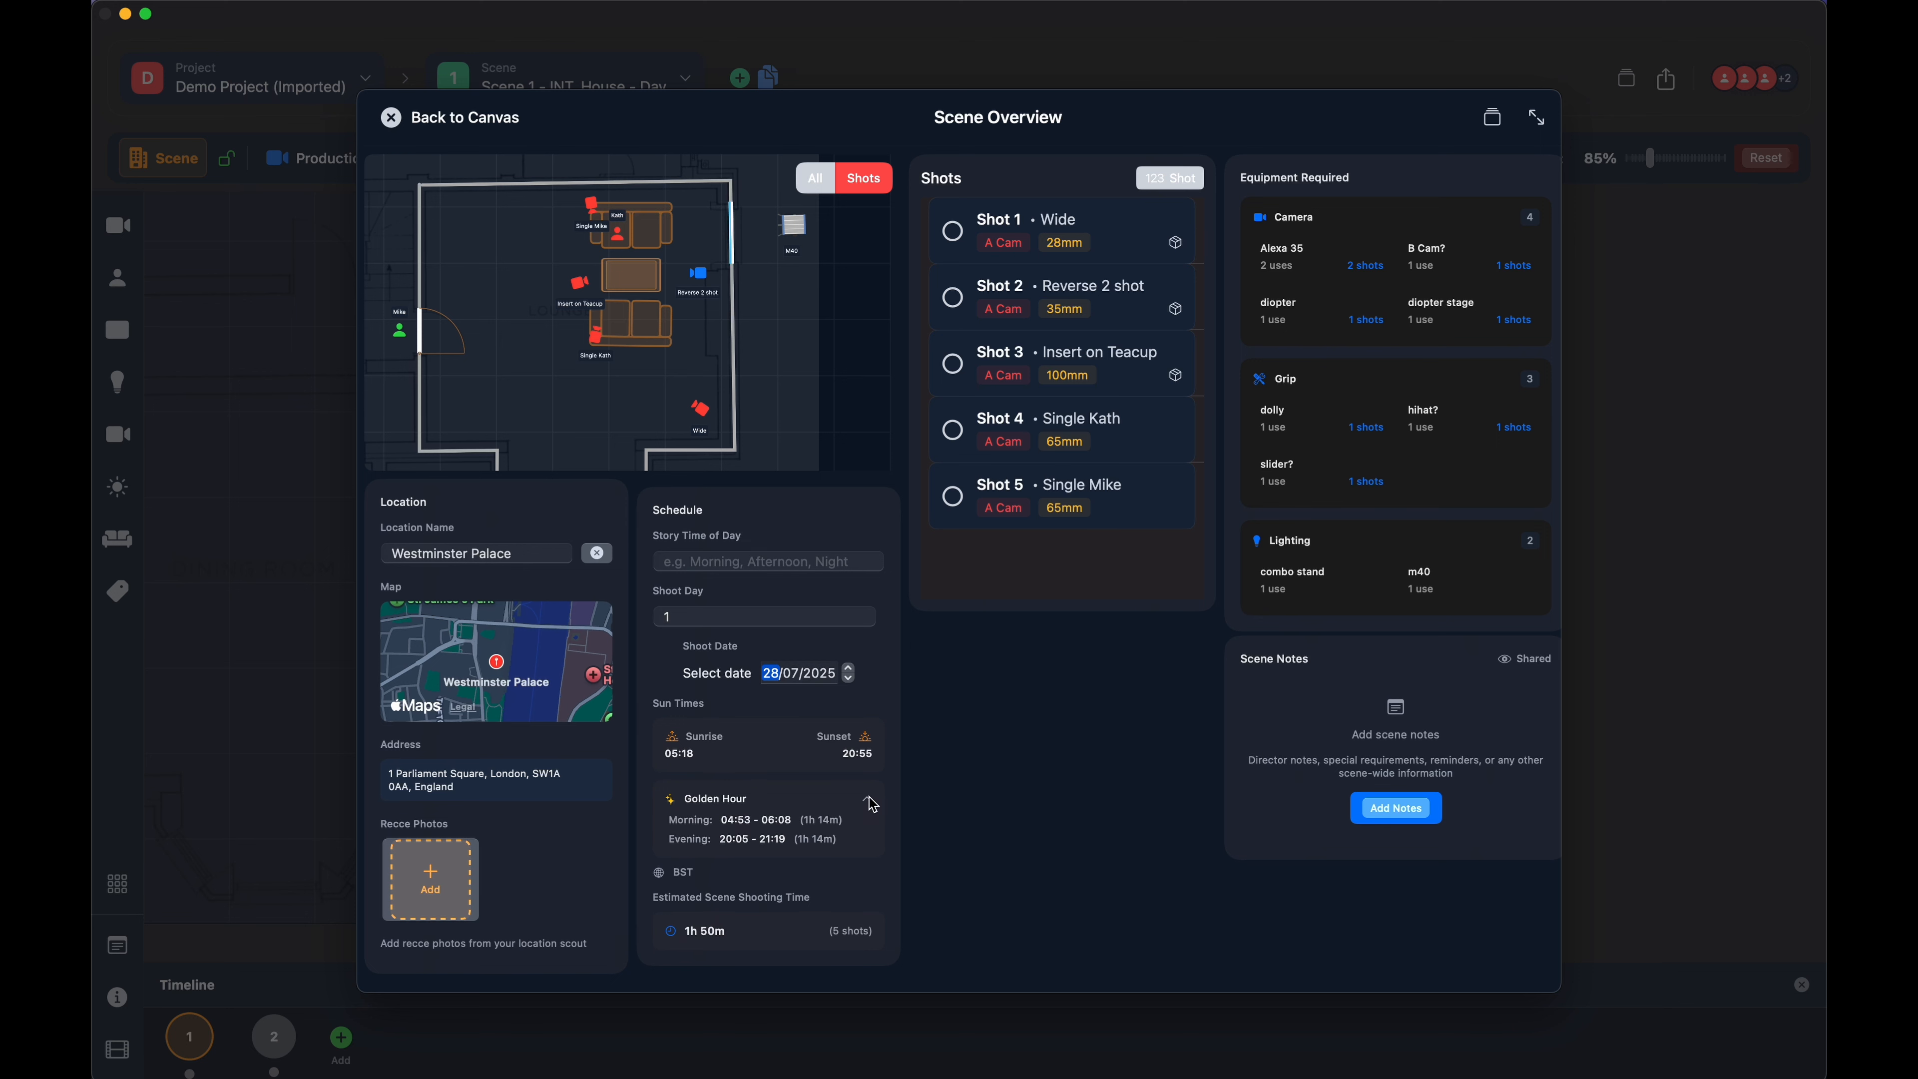
left_click(871, 802)
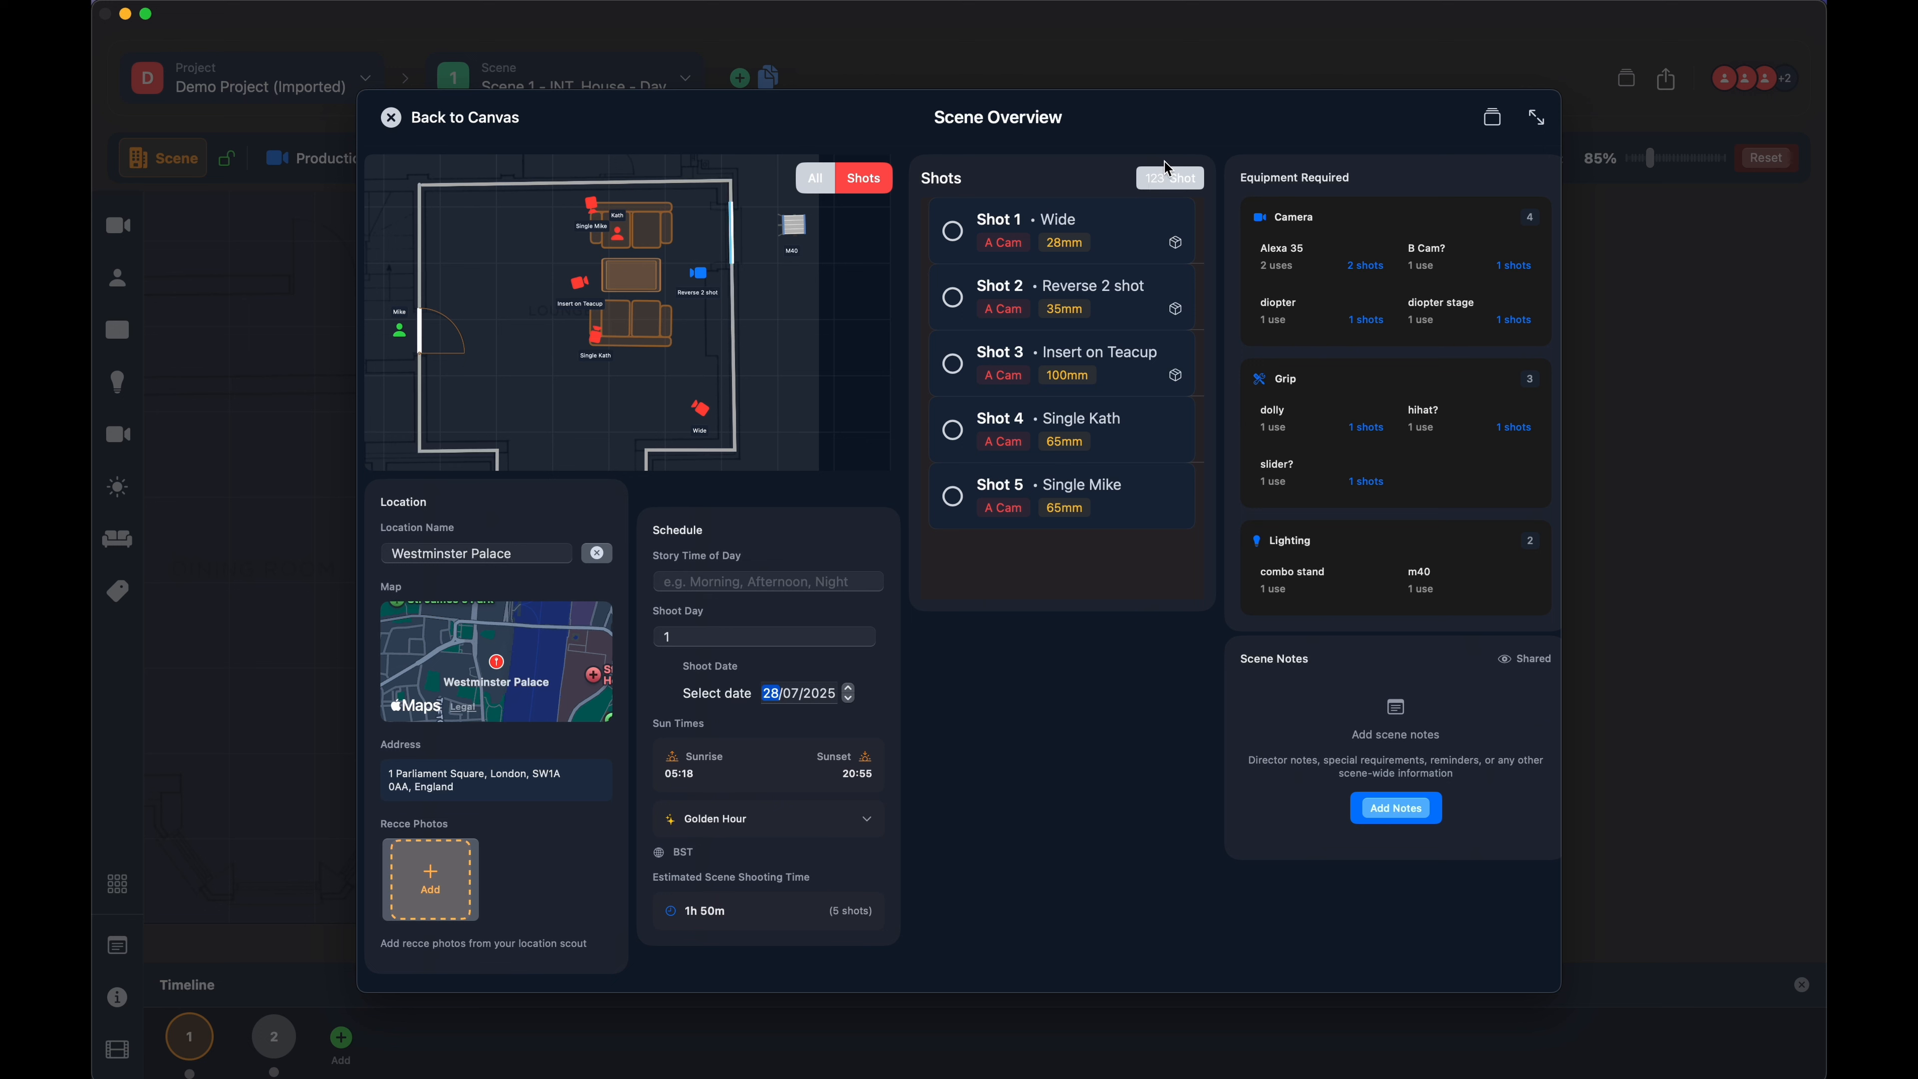
- Switch the shots to custom order, move Shot 3 below Shot 4, and mark Shots 1 and 2 as completed
left_click(1170, 182)
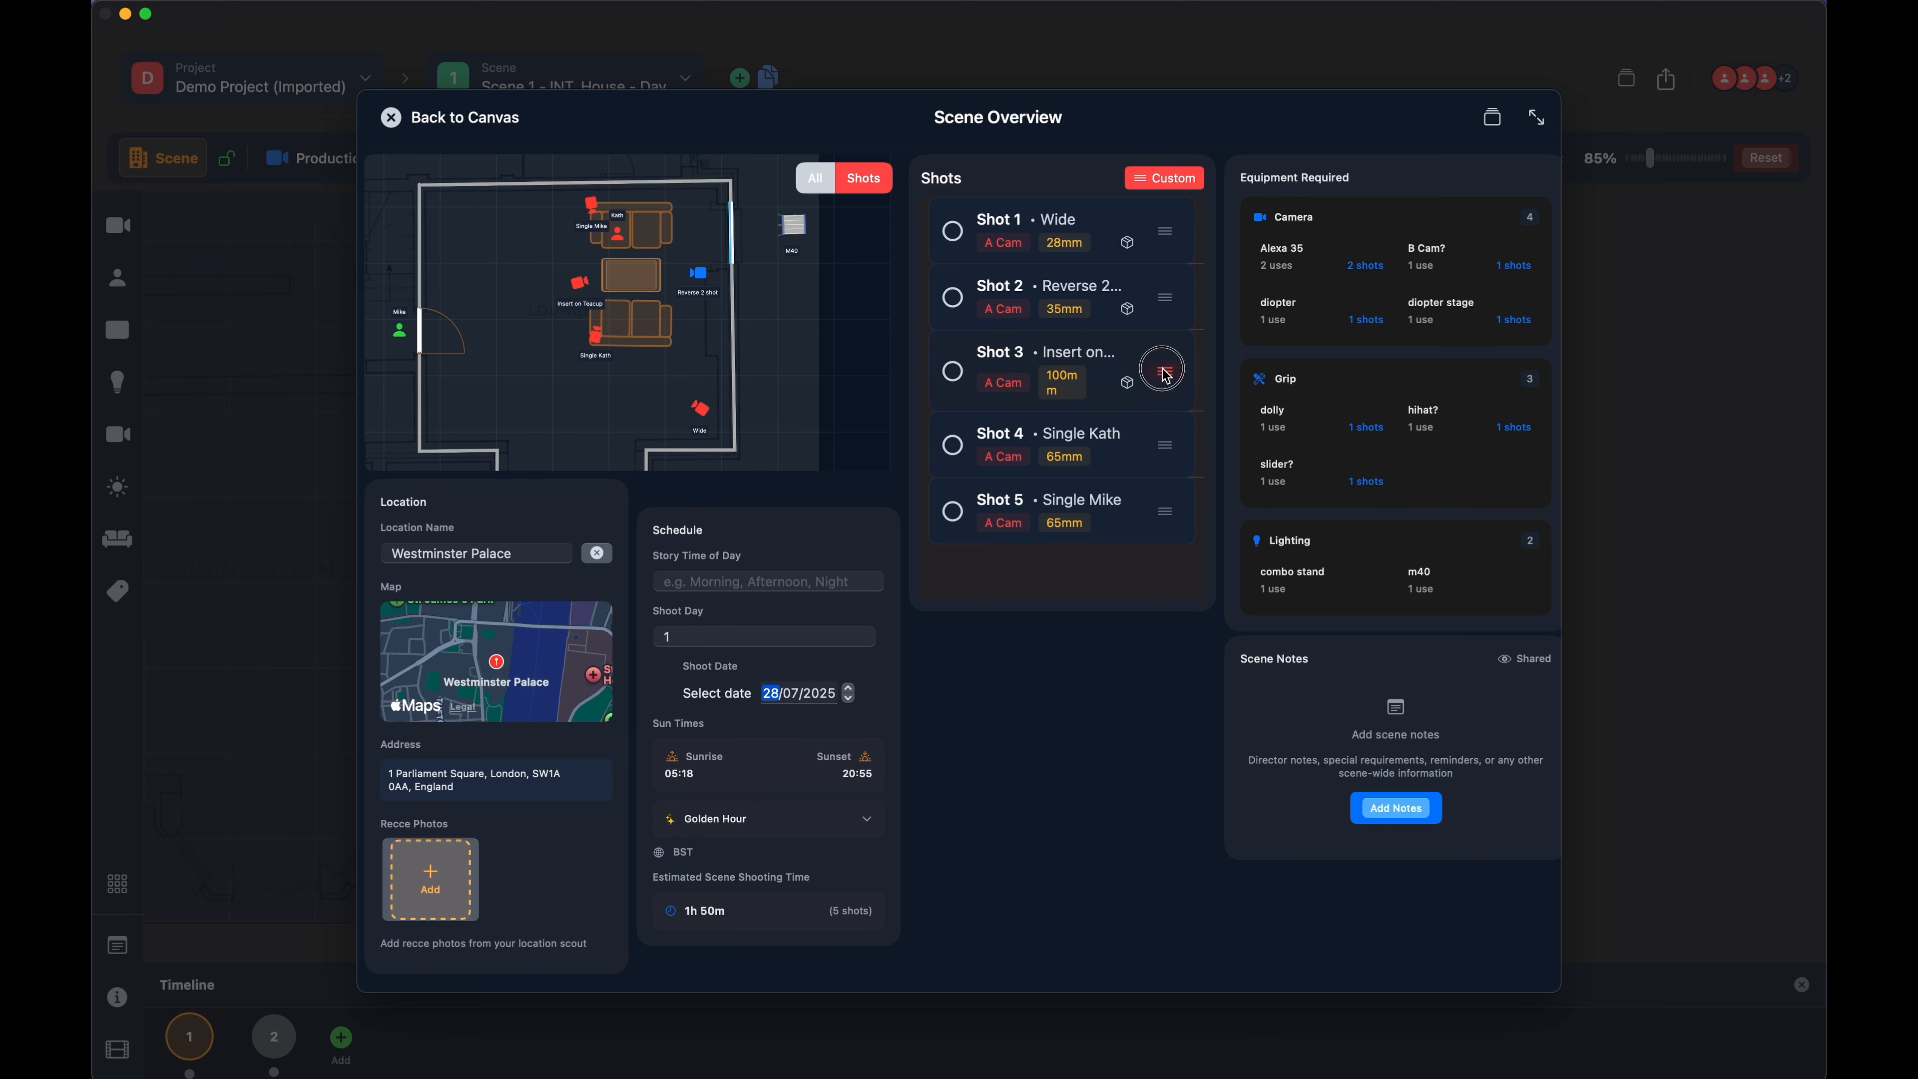
left_click_drag(1165, 371, 1159, 439)
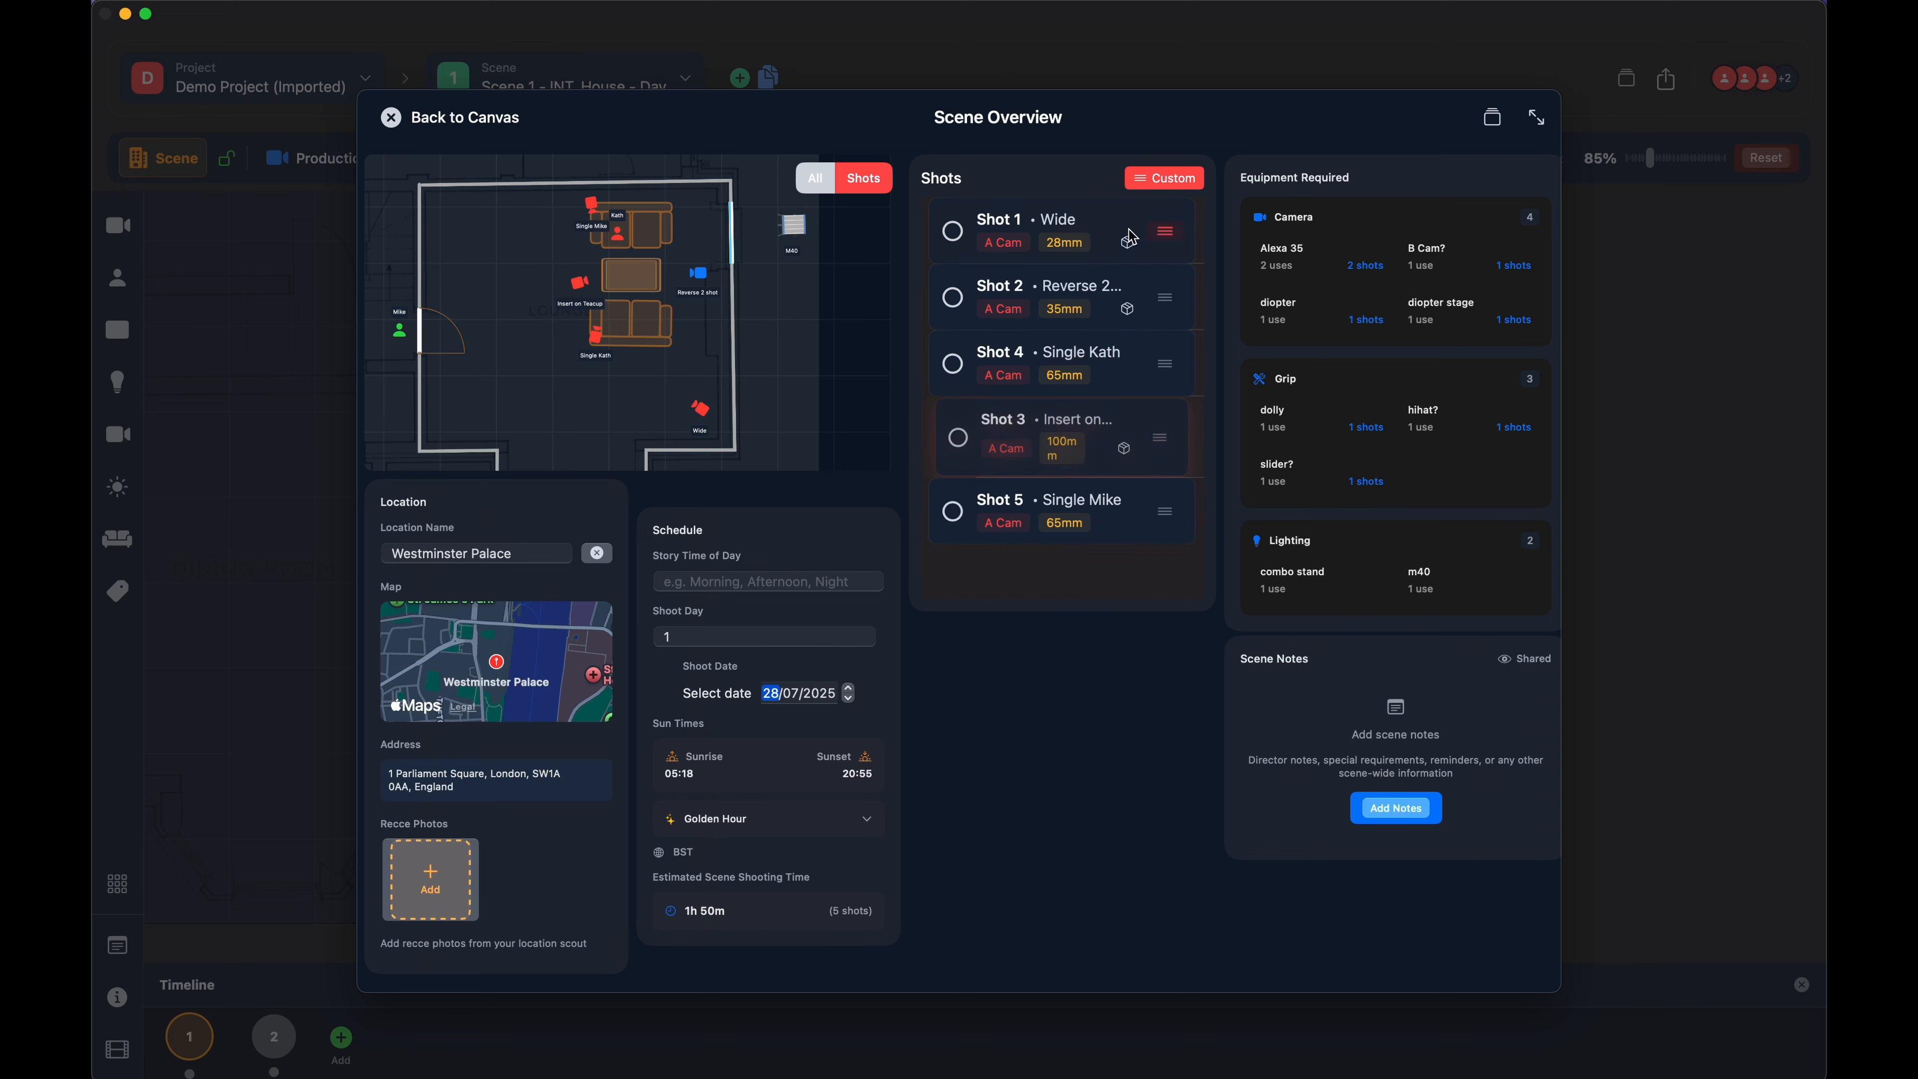
left_click(955, 234)
left_click(953, 298)
- Check which required equipment belongs to Shot 1, Shot 2 and Shot 3 by highlighting it
left_click(1128, 251)
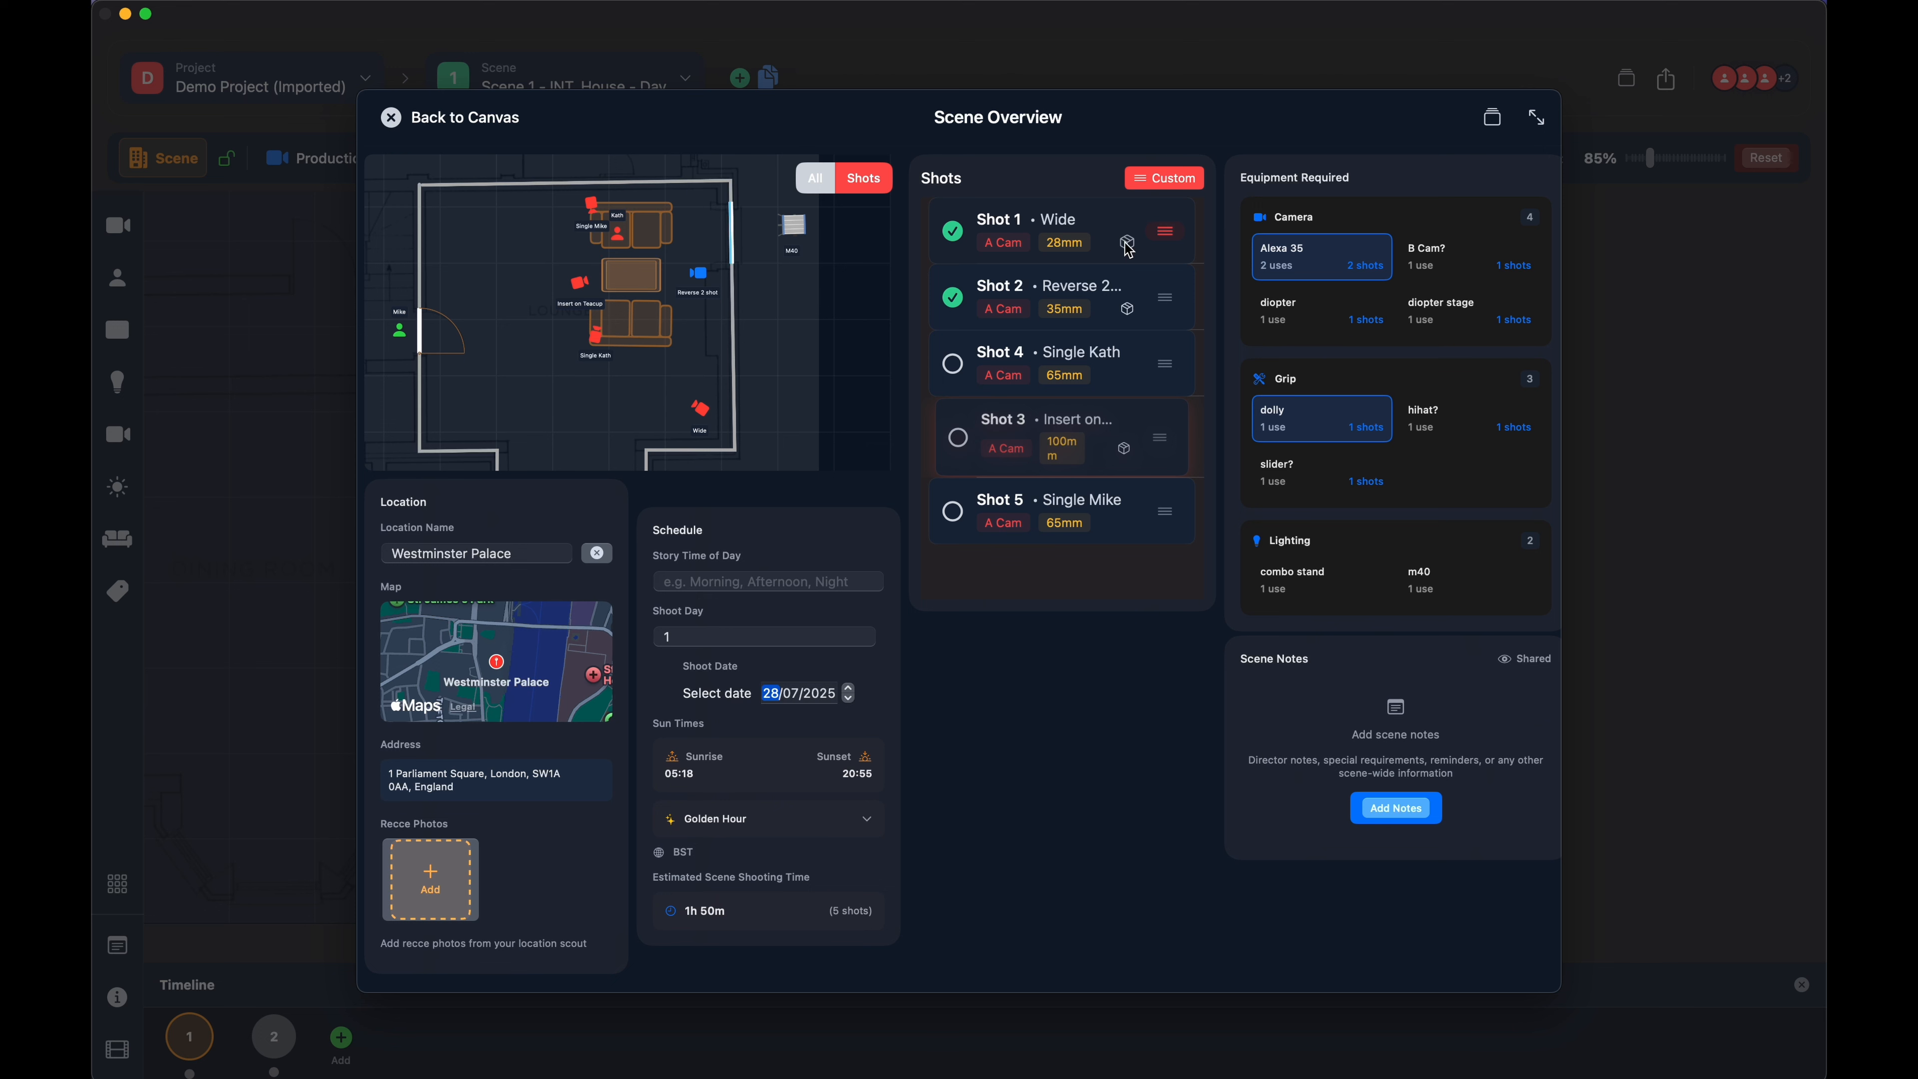
left_click(1129, 251)
left_click(1127, 310)
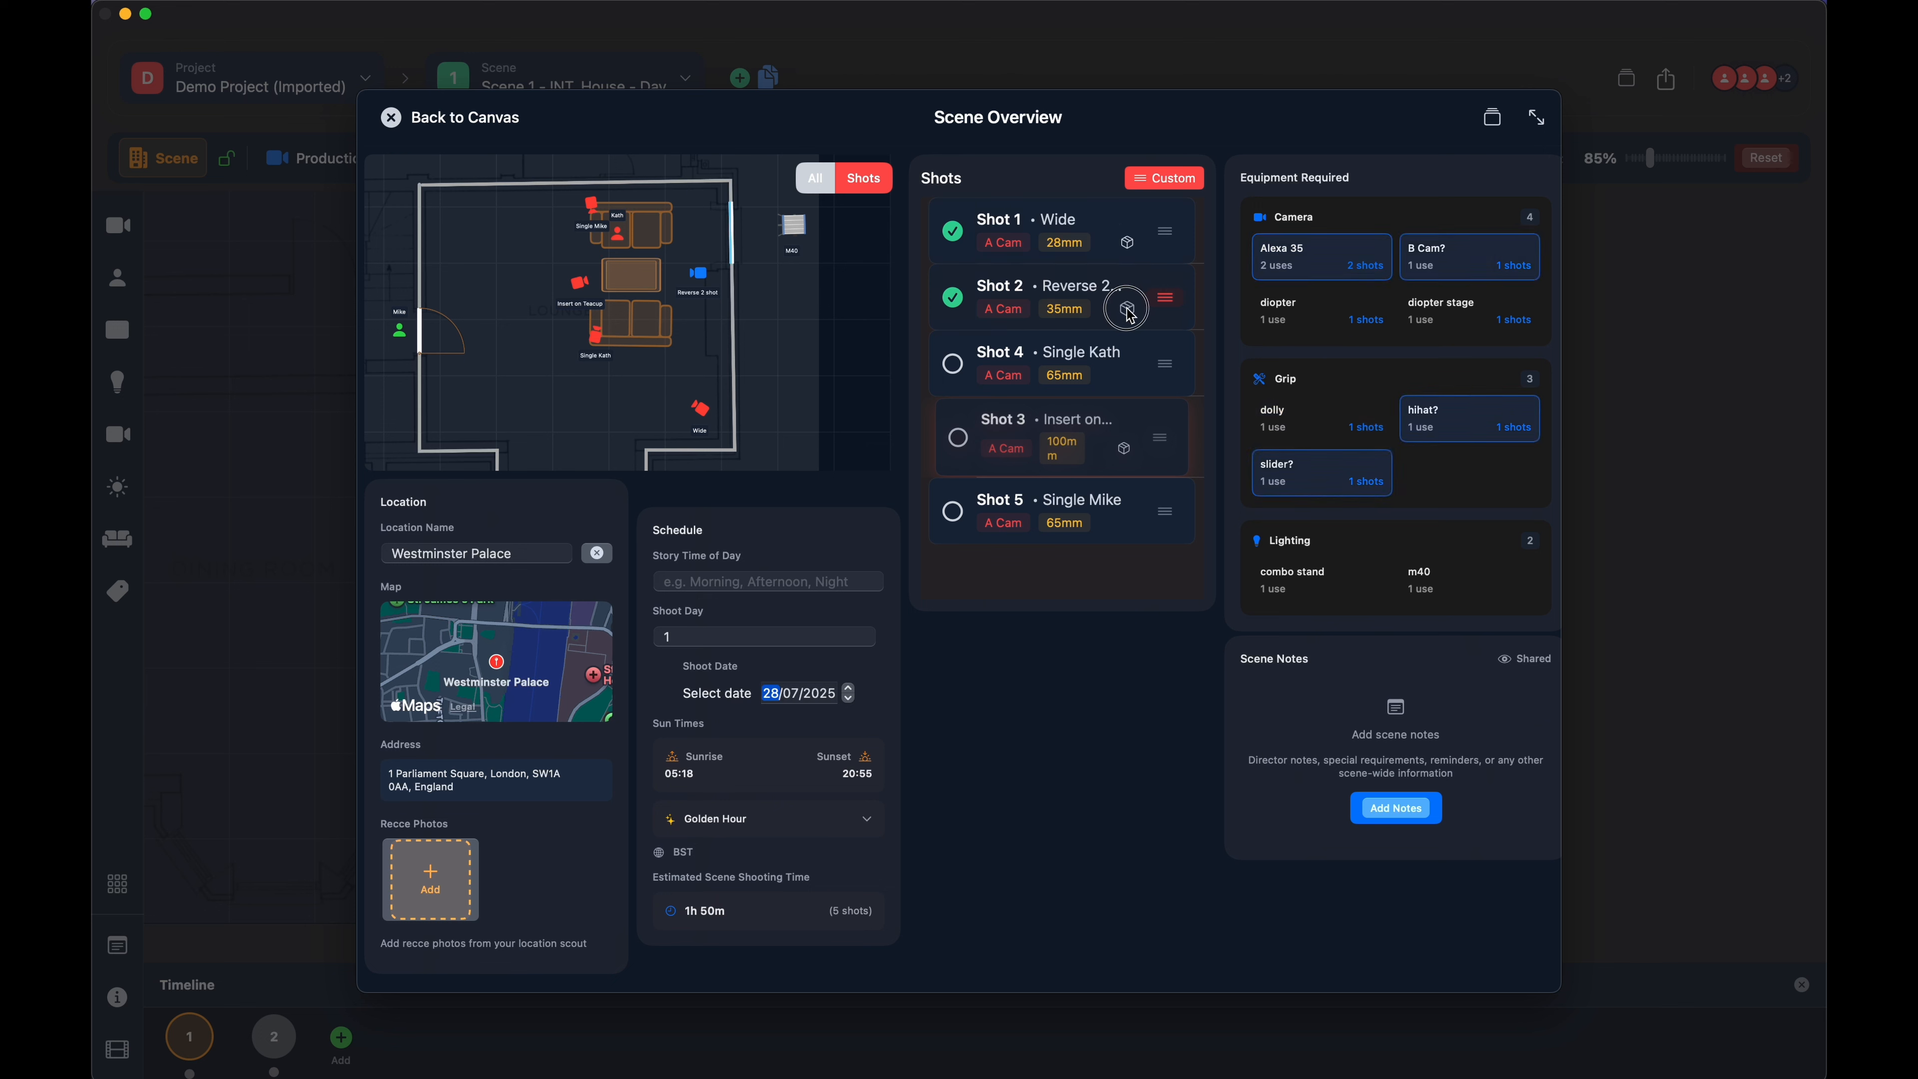
left_click(1126, 451)
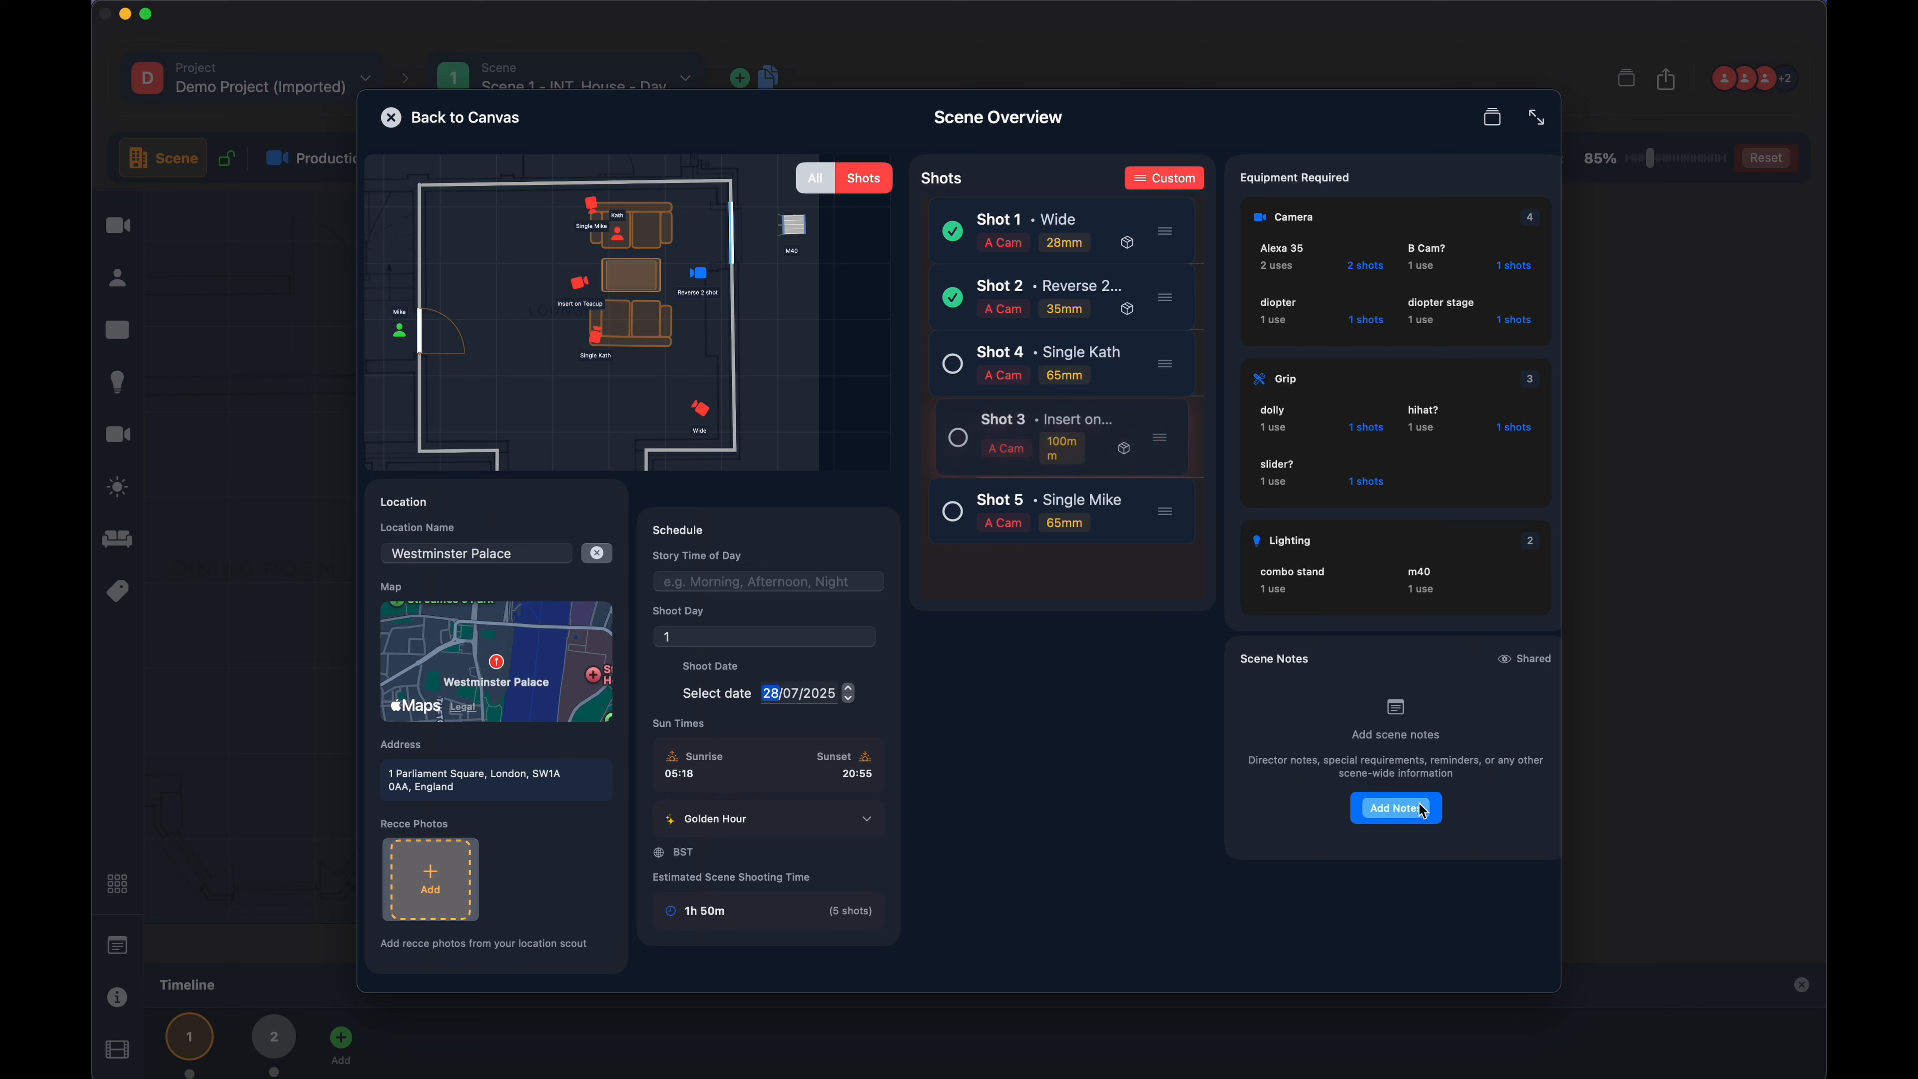
- Try the Safety Notes and Director Notes templates in the scene notes, clearing the text after each
left_click(1398, 814)
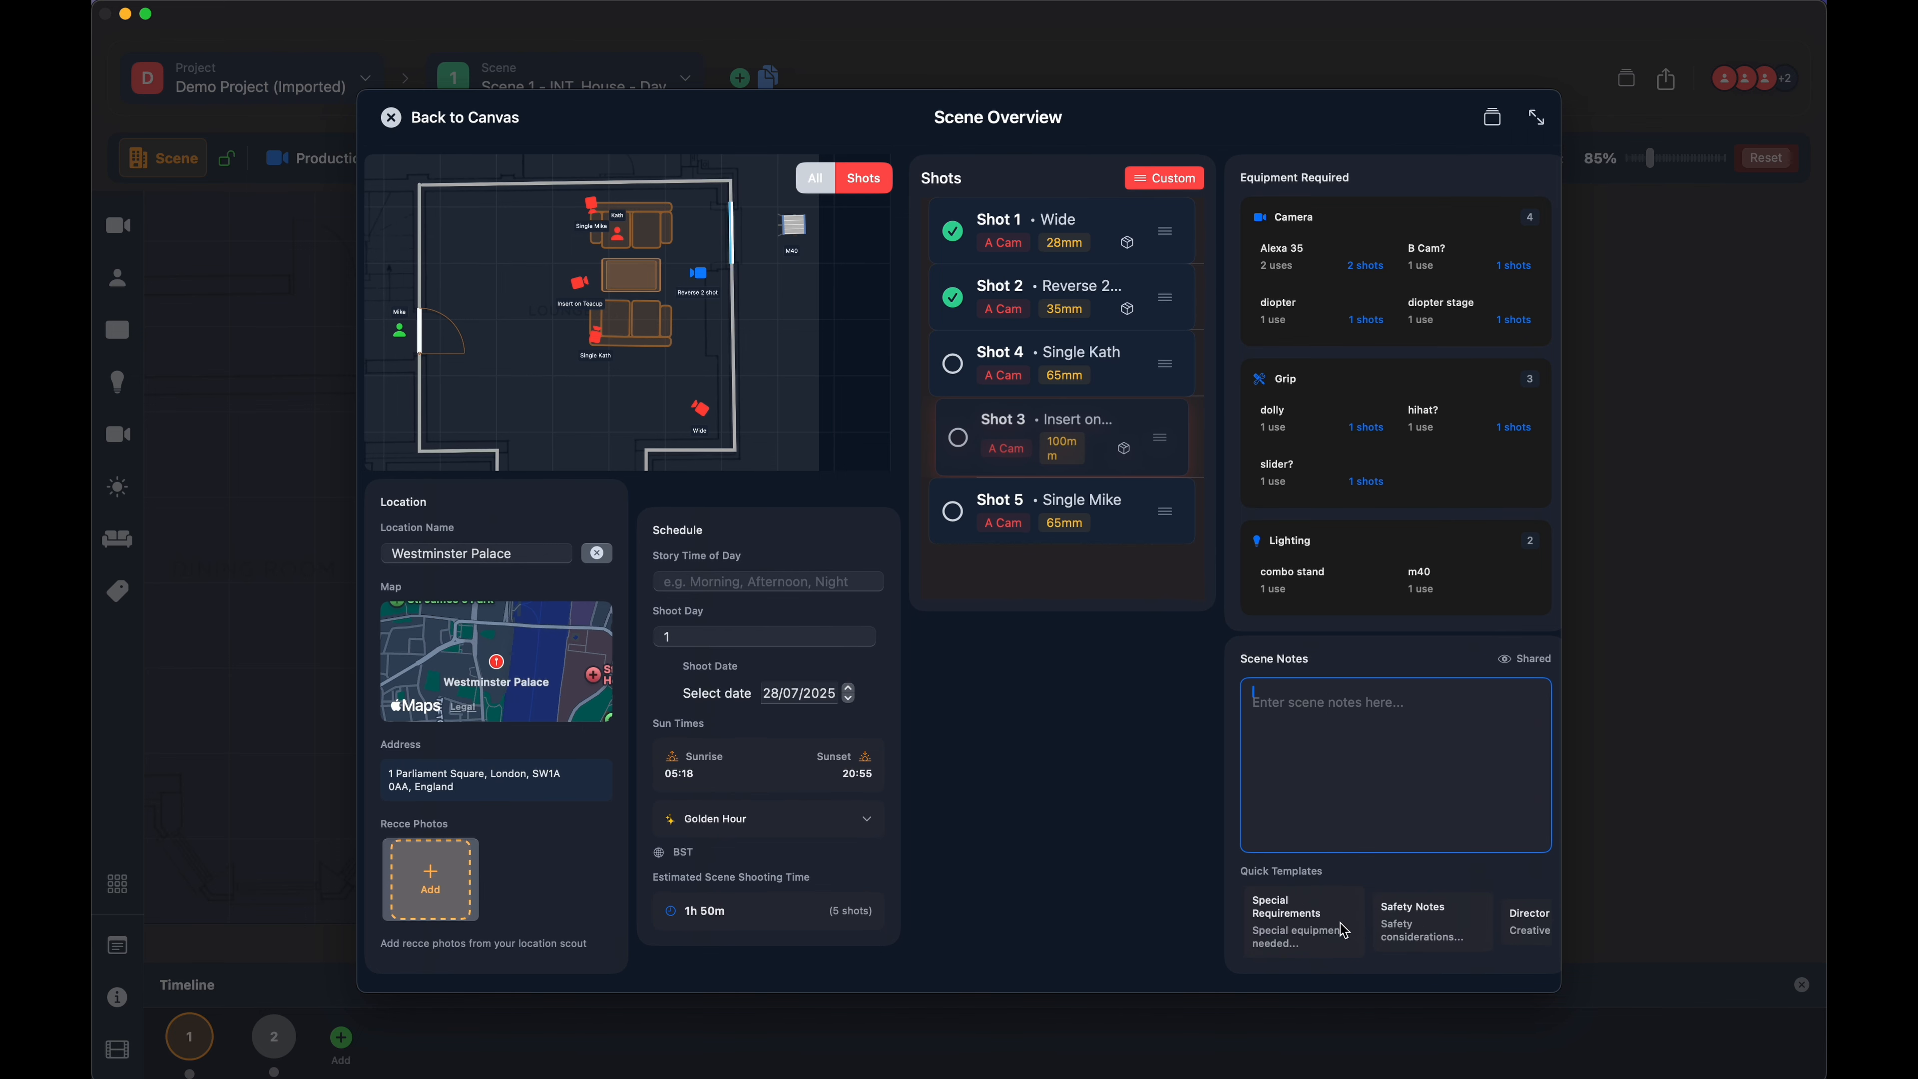
left_click(1423, 934)
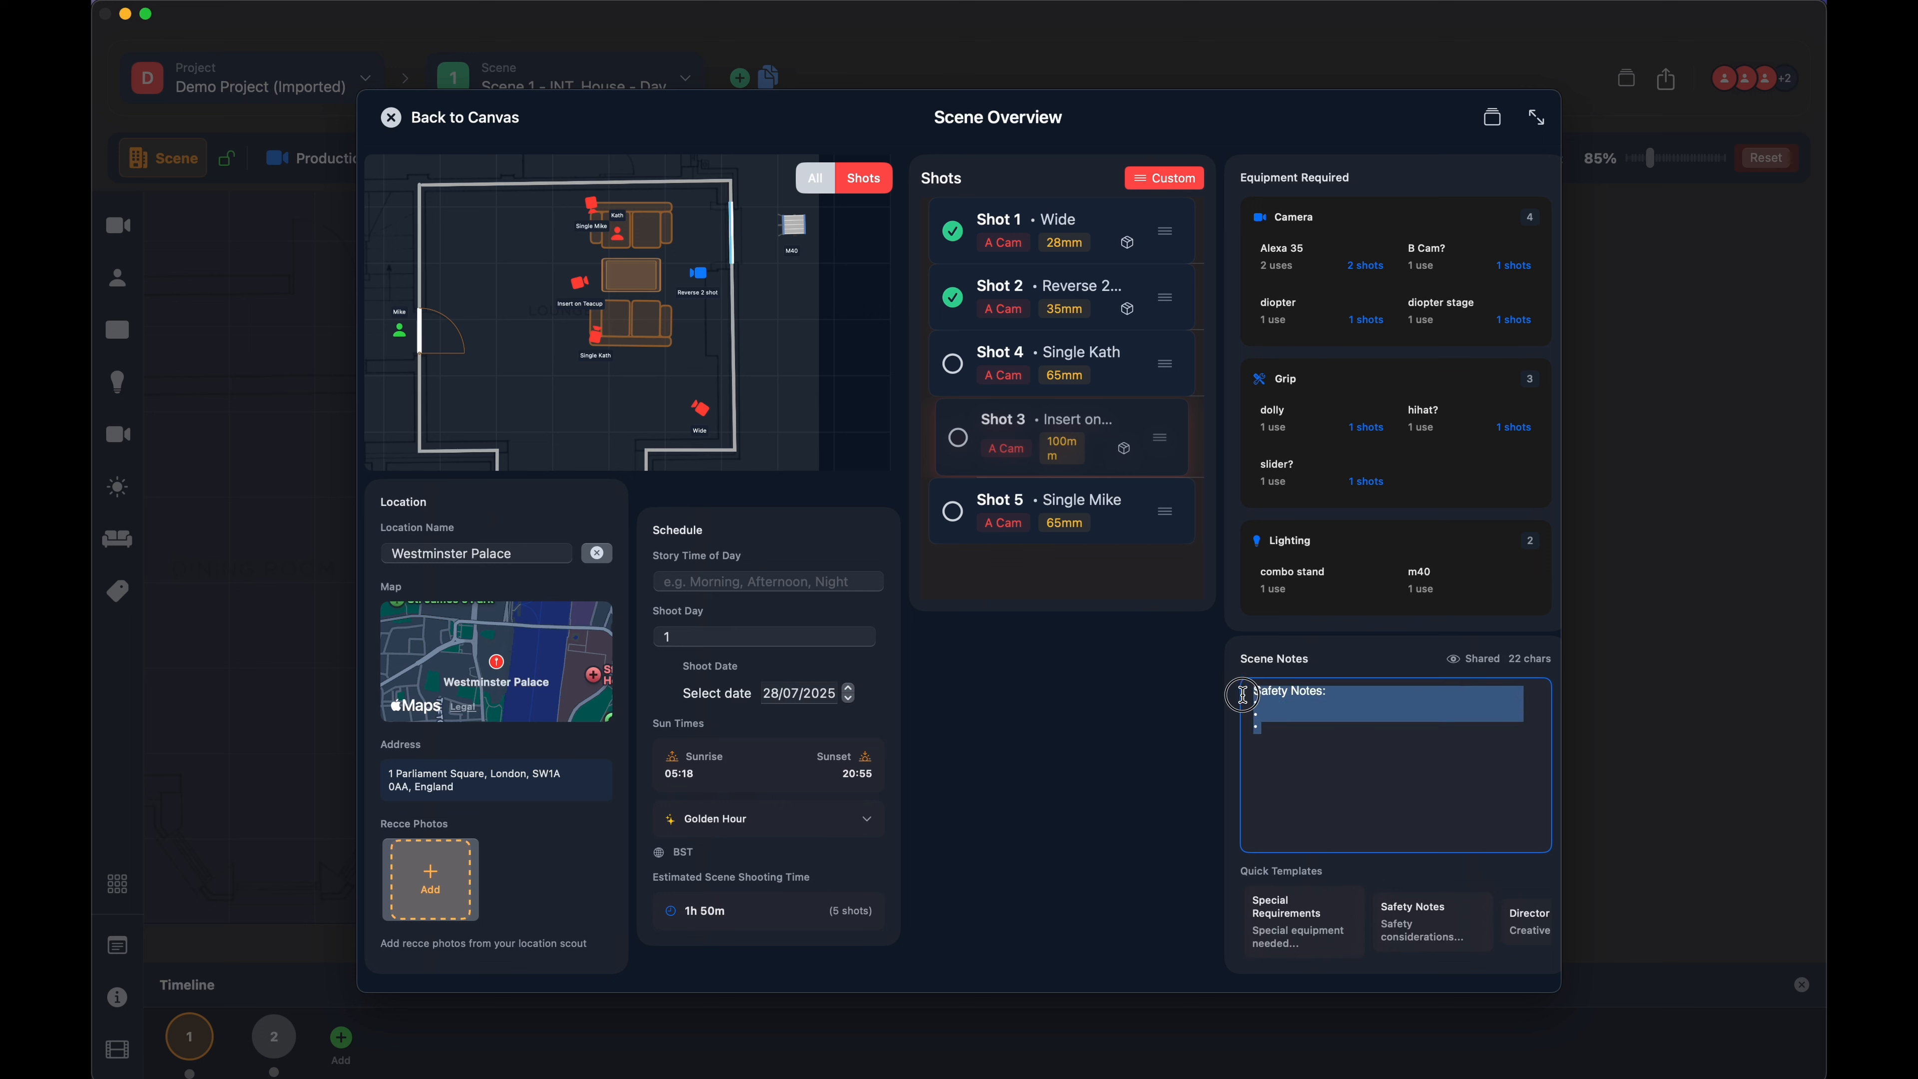
left_click_drag(1282, 727, 1229, 678)
key("BackSpace")
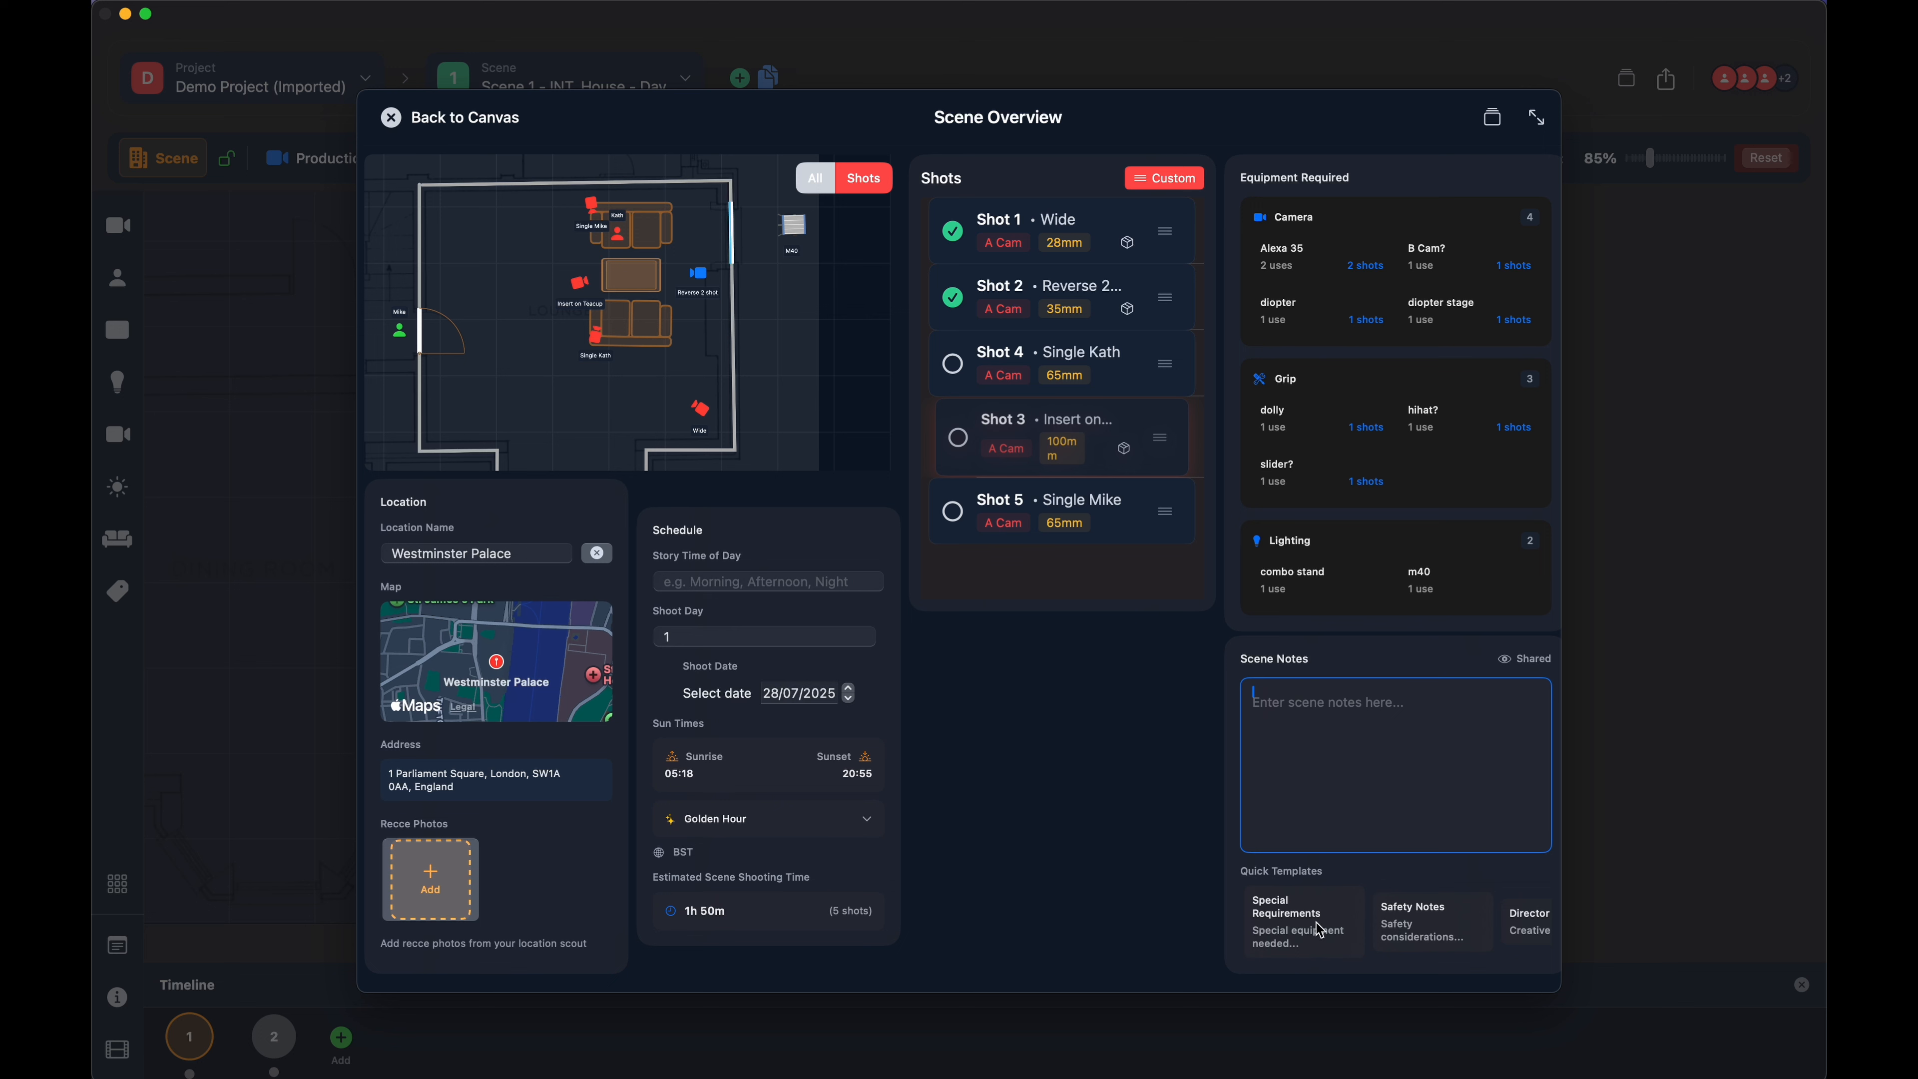
left_click(1514, 923)
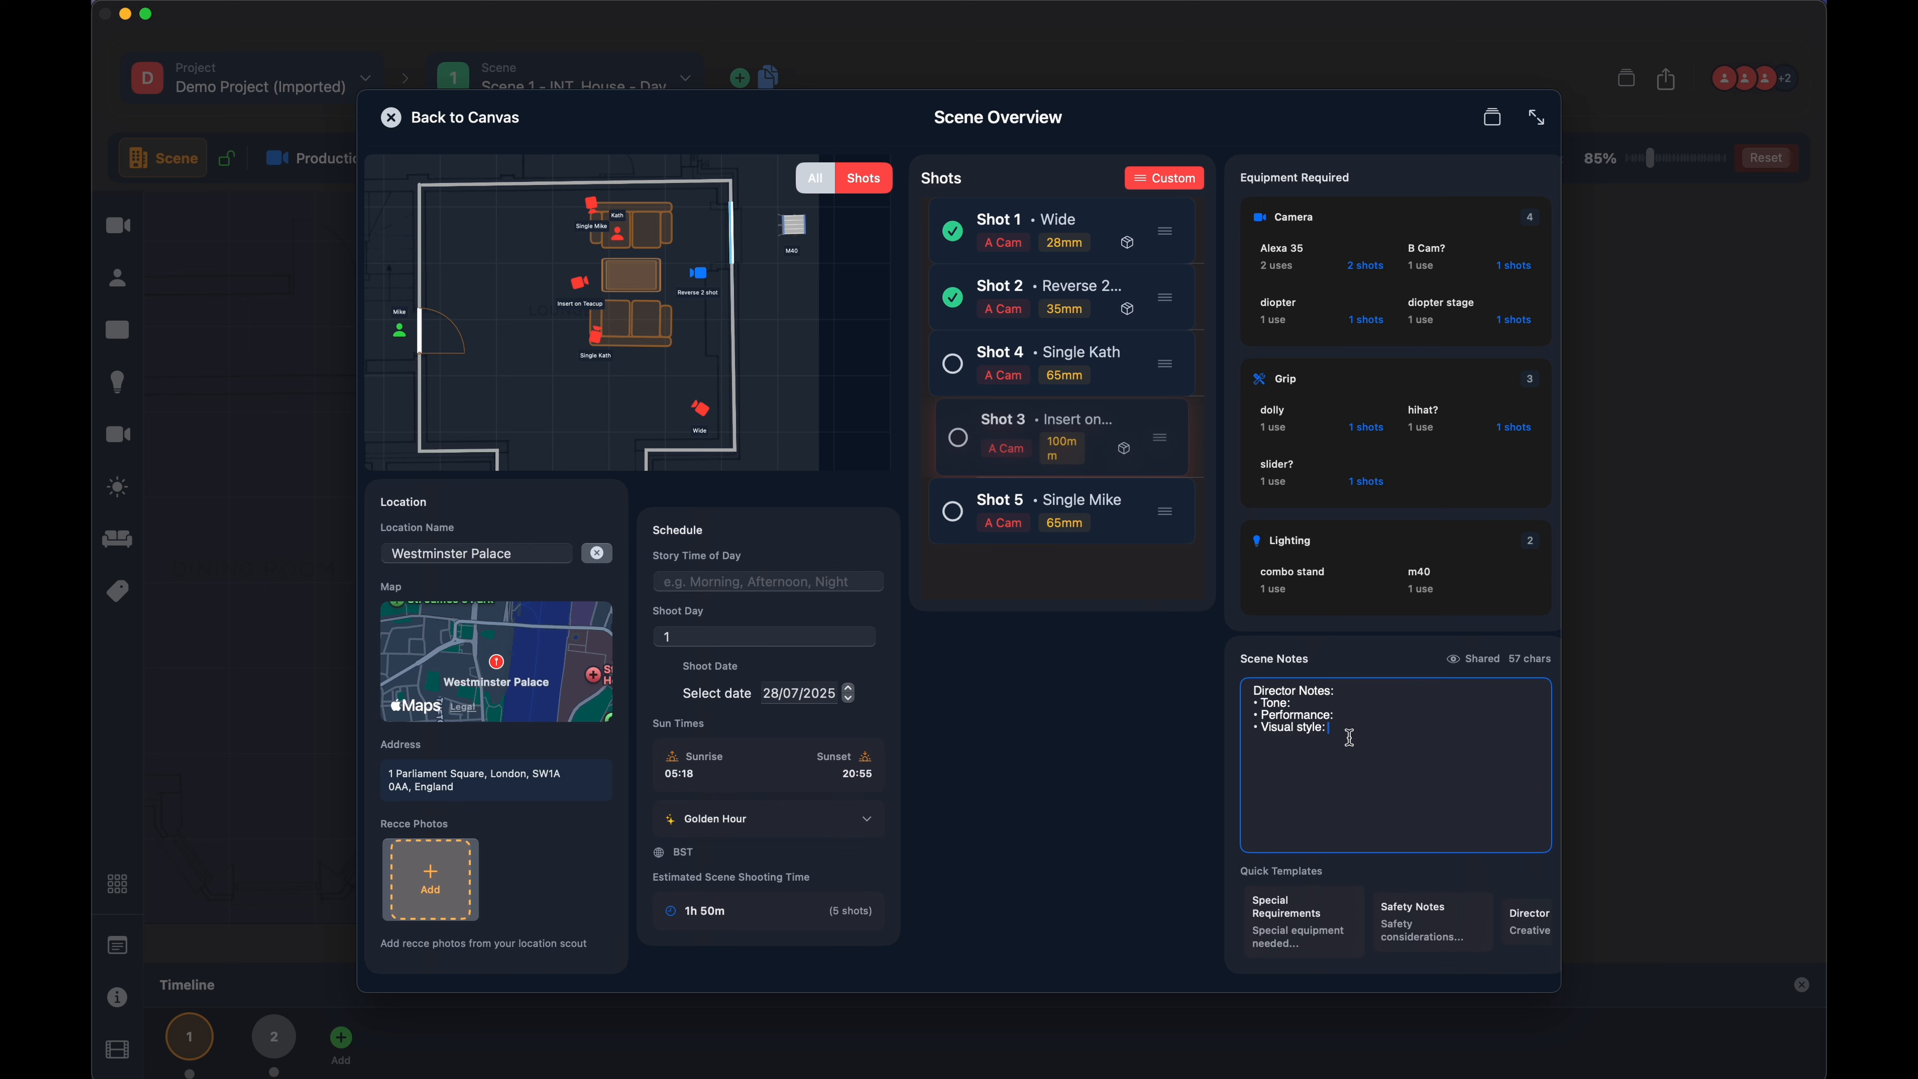
left_click_drag(1349, 738, 1194, 650)
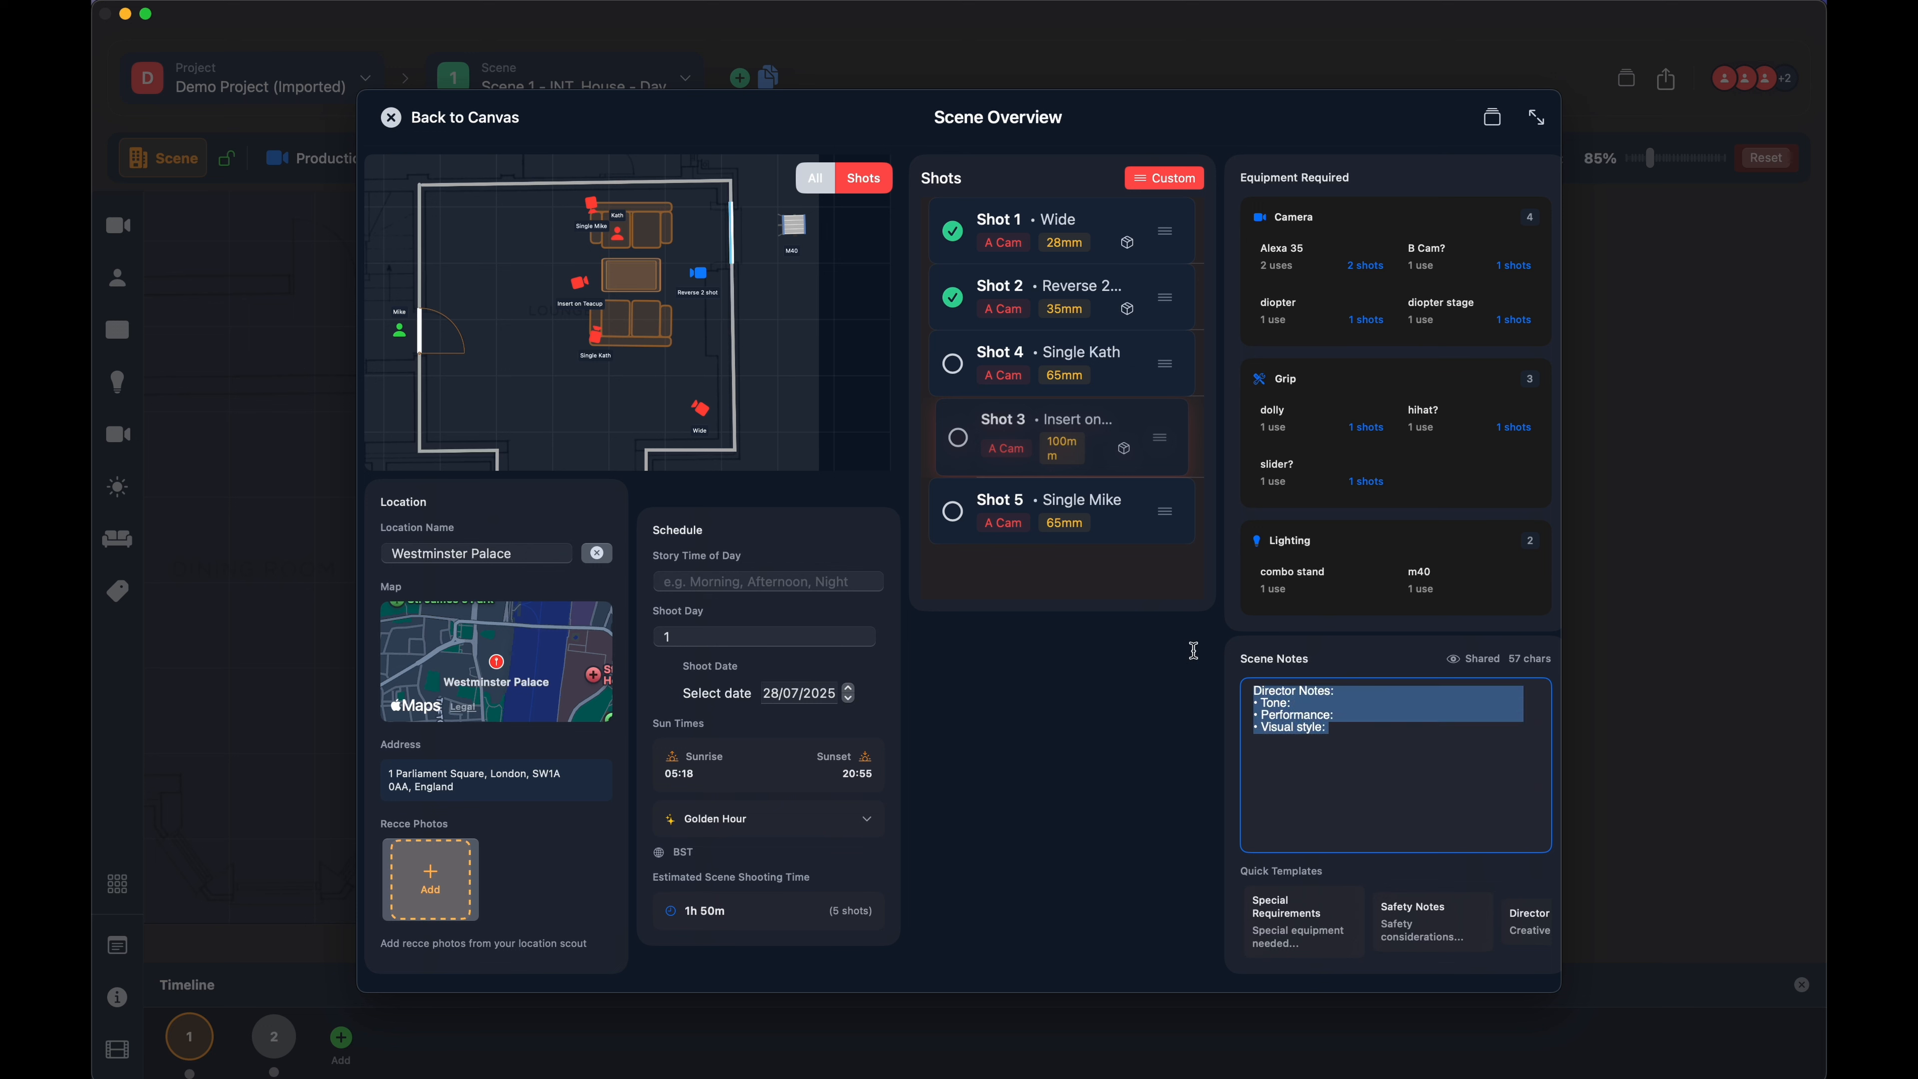
key("BackSpace")
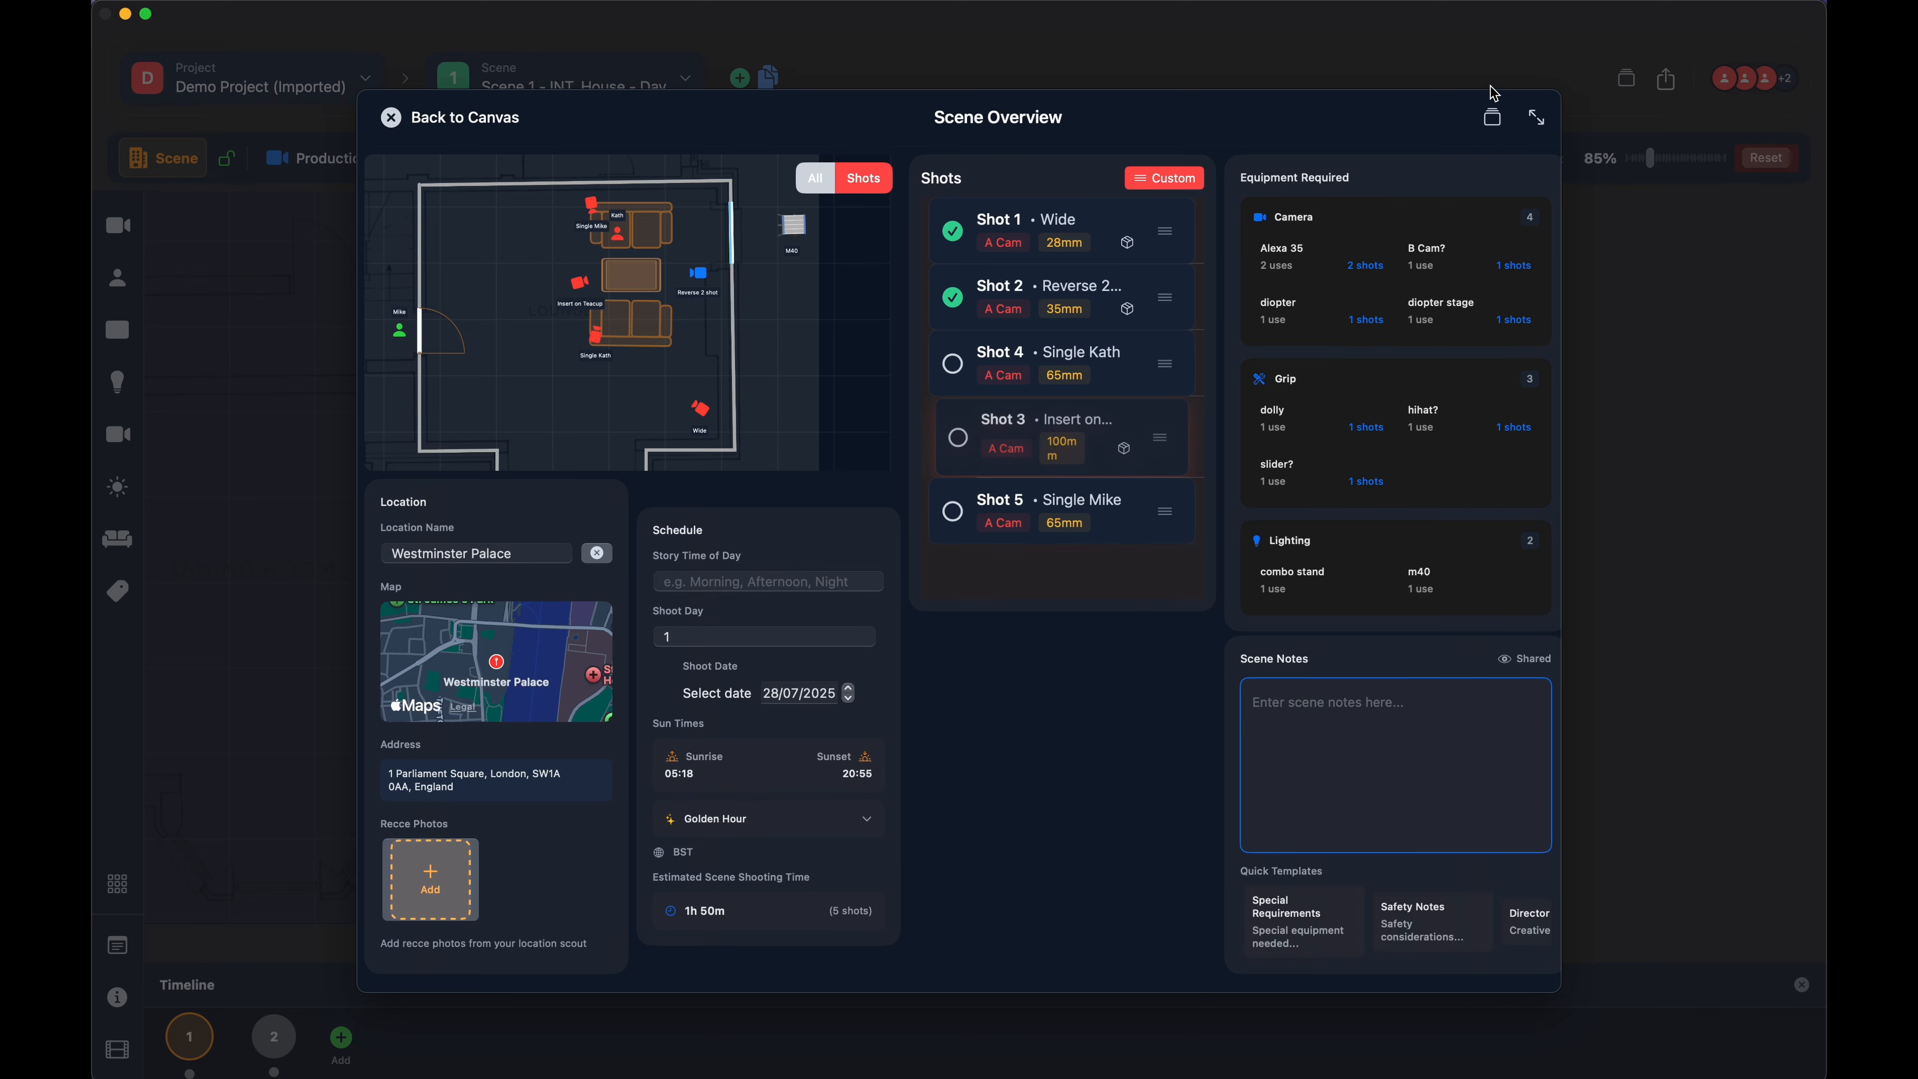
- Pop the Scene Overview out into its own window, then enlarge and reposition that window over the canvas
left_click(1537, 116)
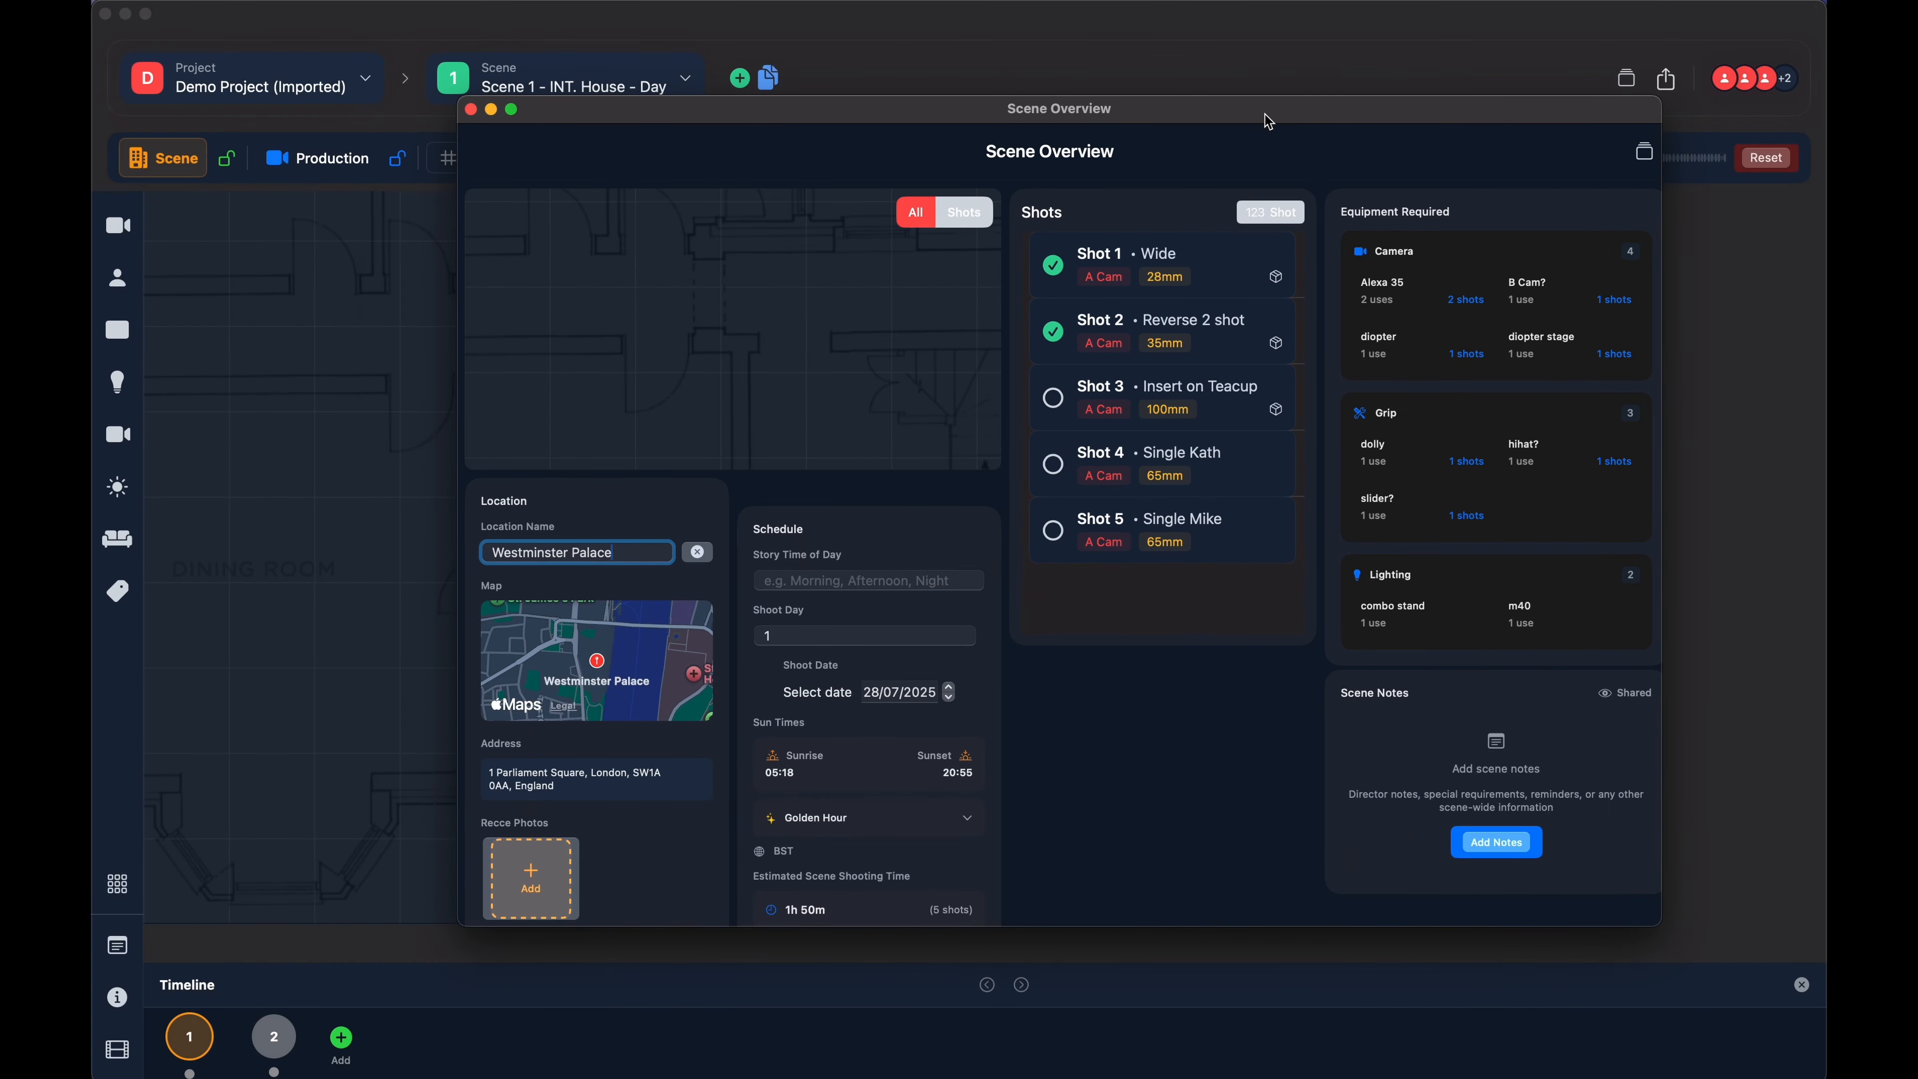
left_click_drag(1265, 114, 1012, 30)
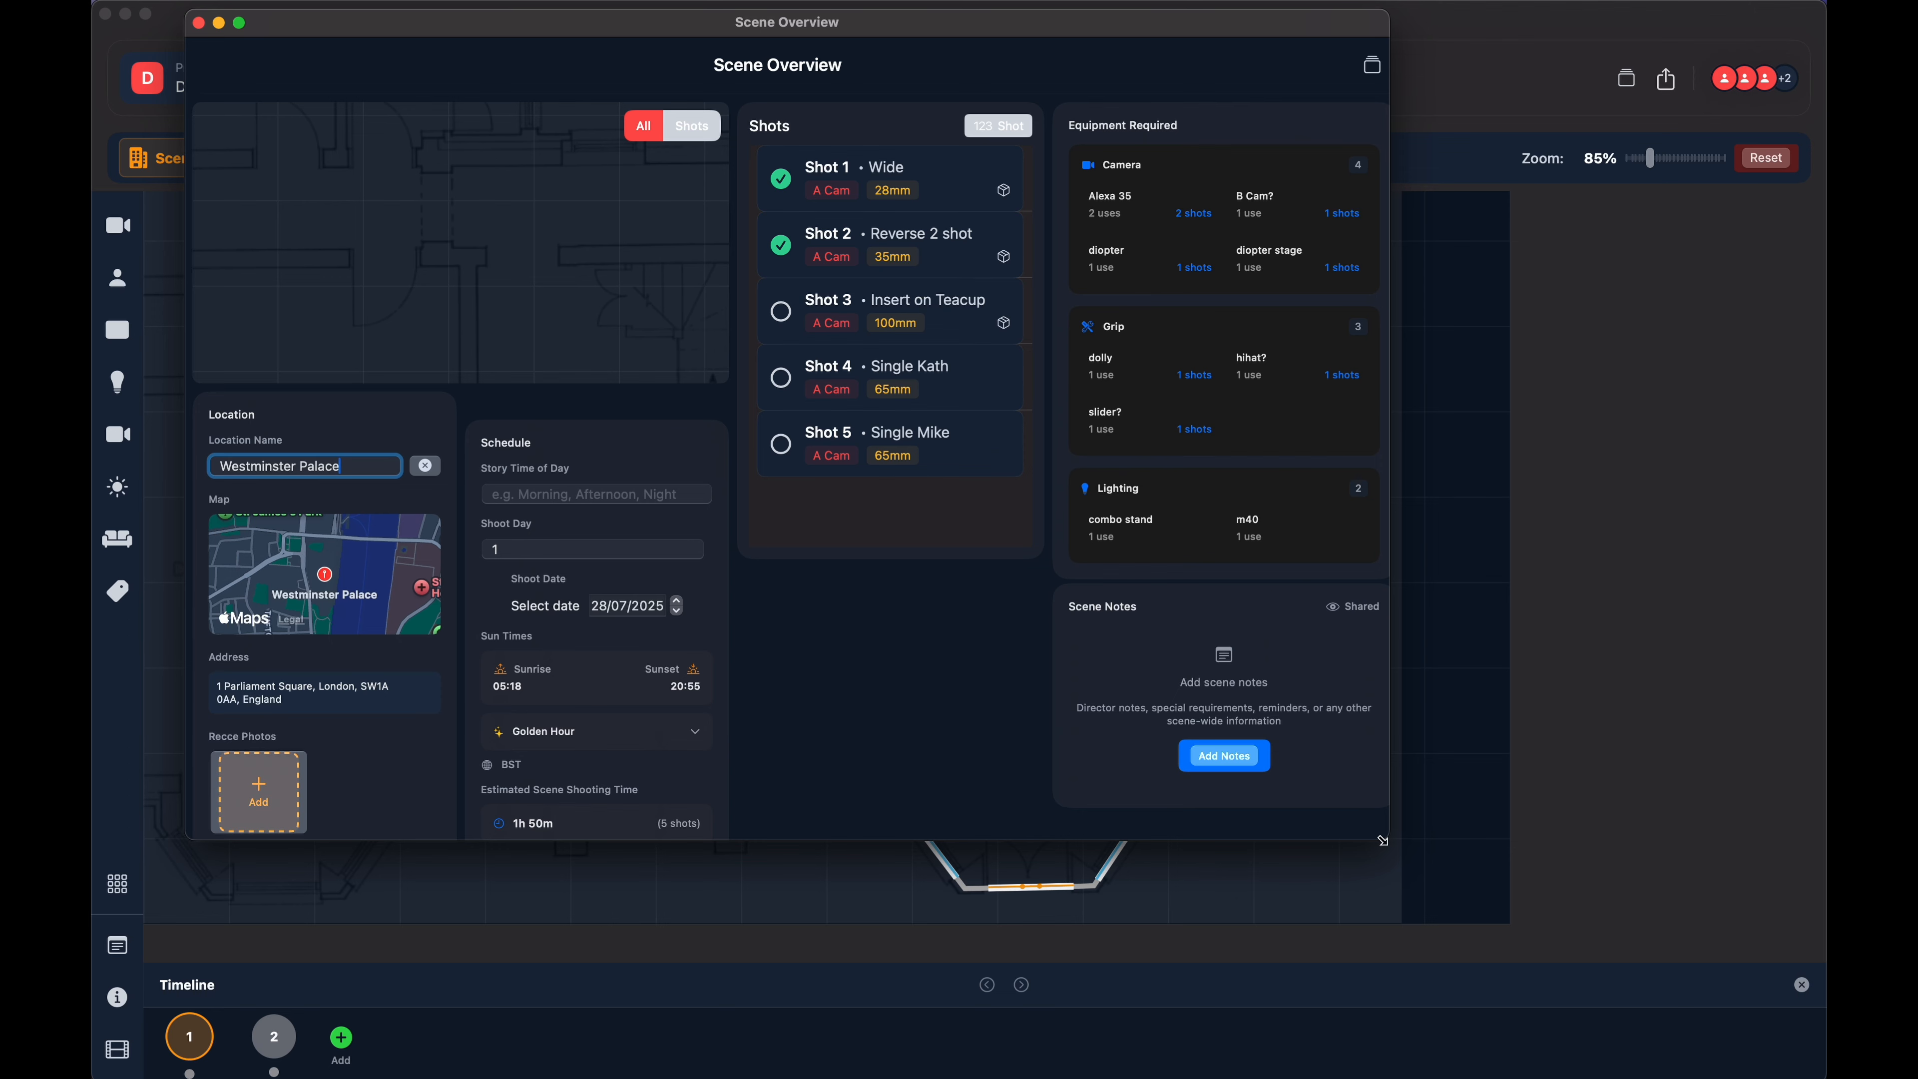
left_click_drag(1385, 837, 1642, 981)
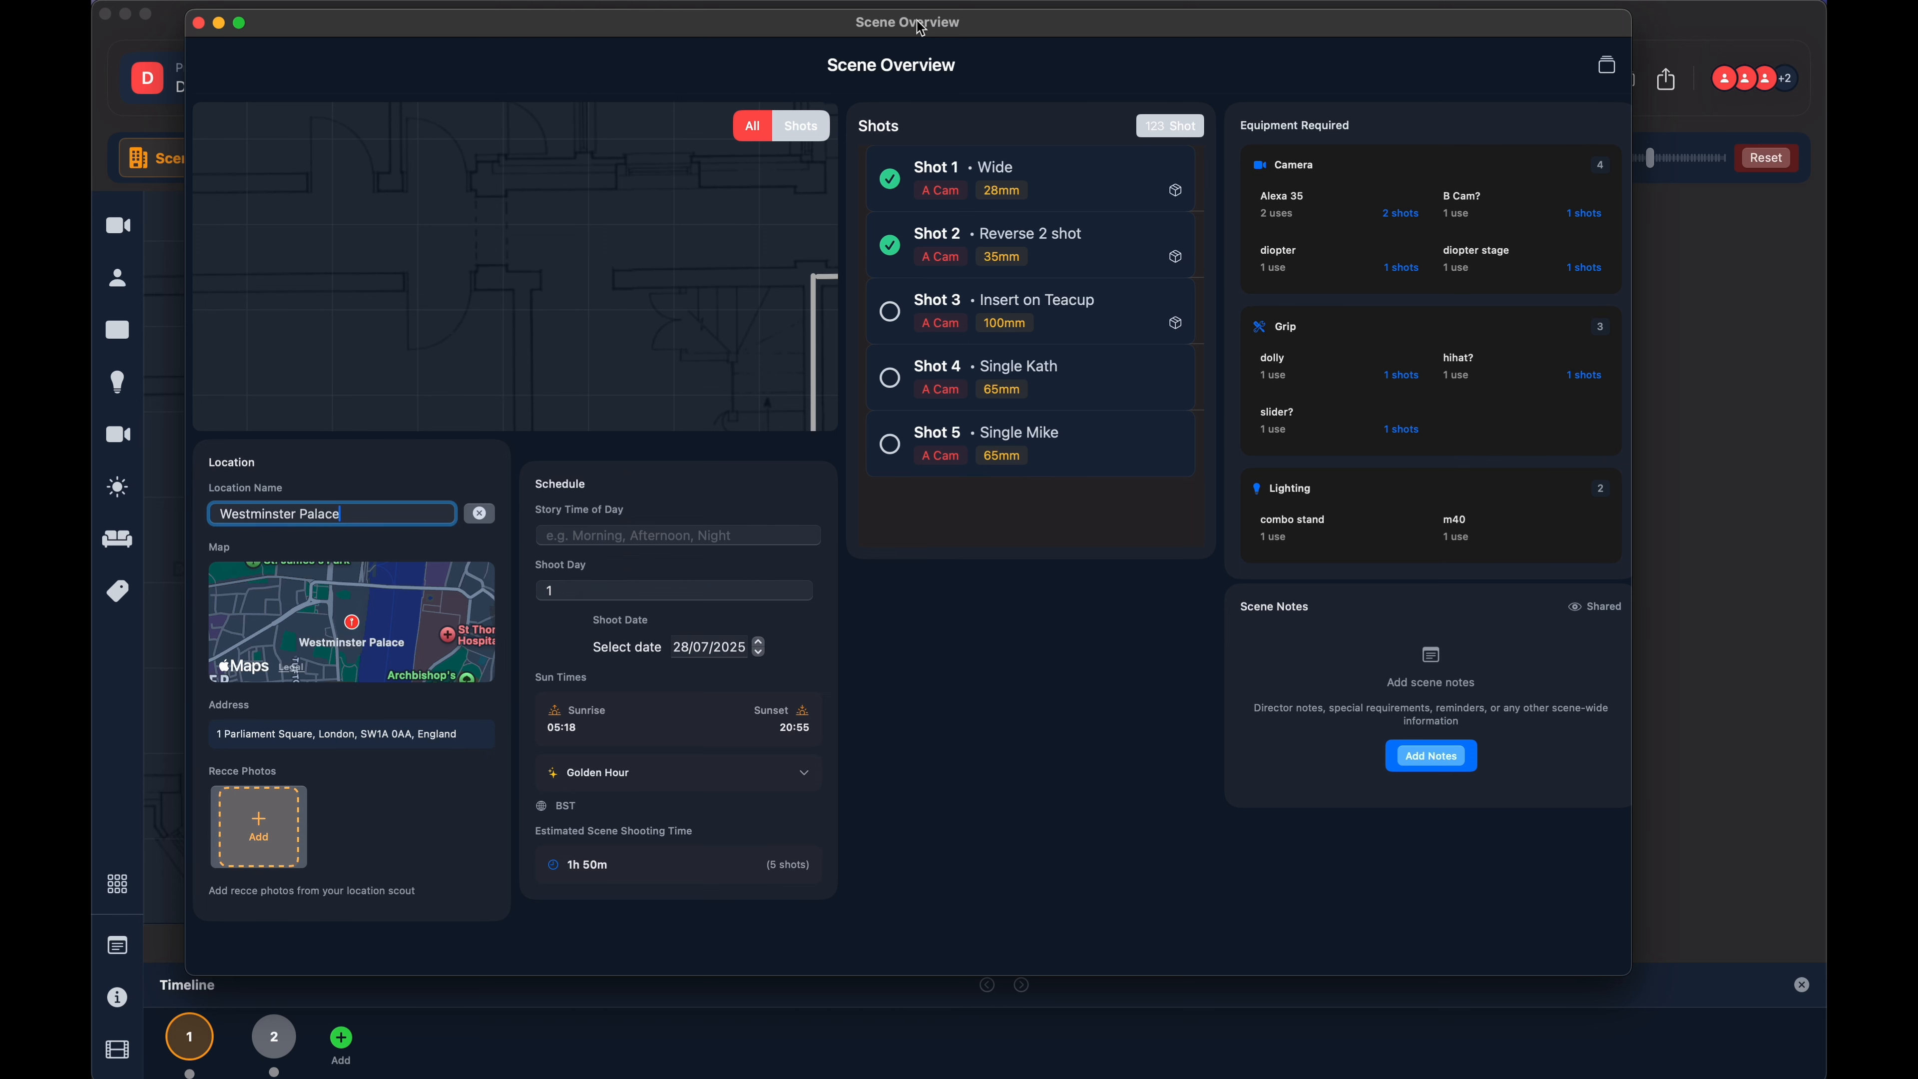
left_click_drag(920, 29, 963, 29)
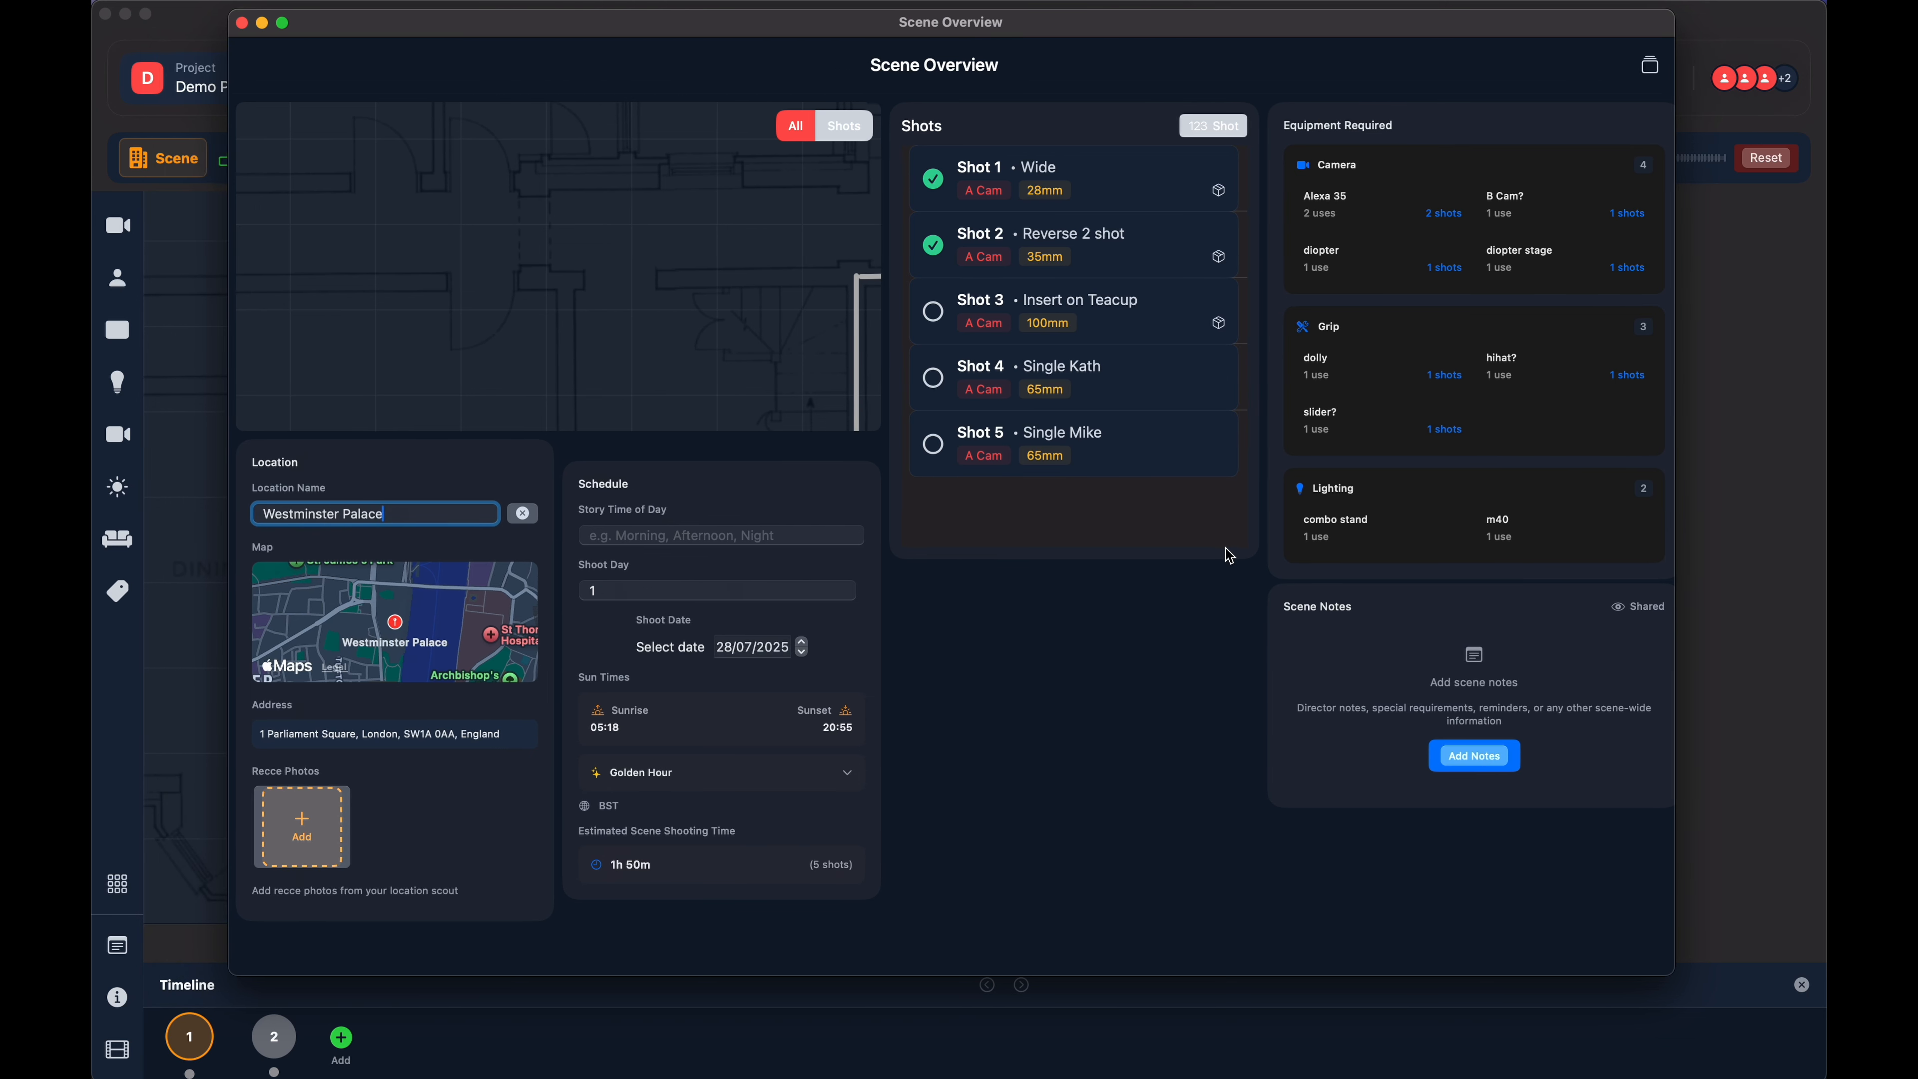
- Switch to the Shots View and close the separate Scene Overview window
left_click(1653, 70)
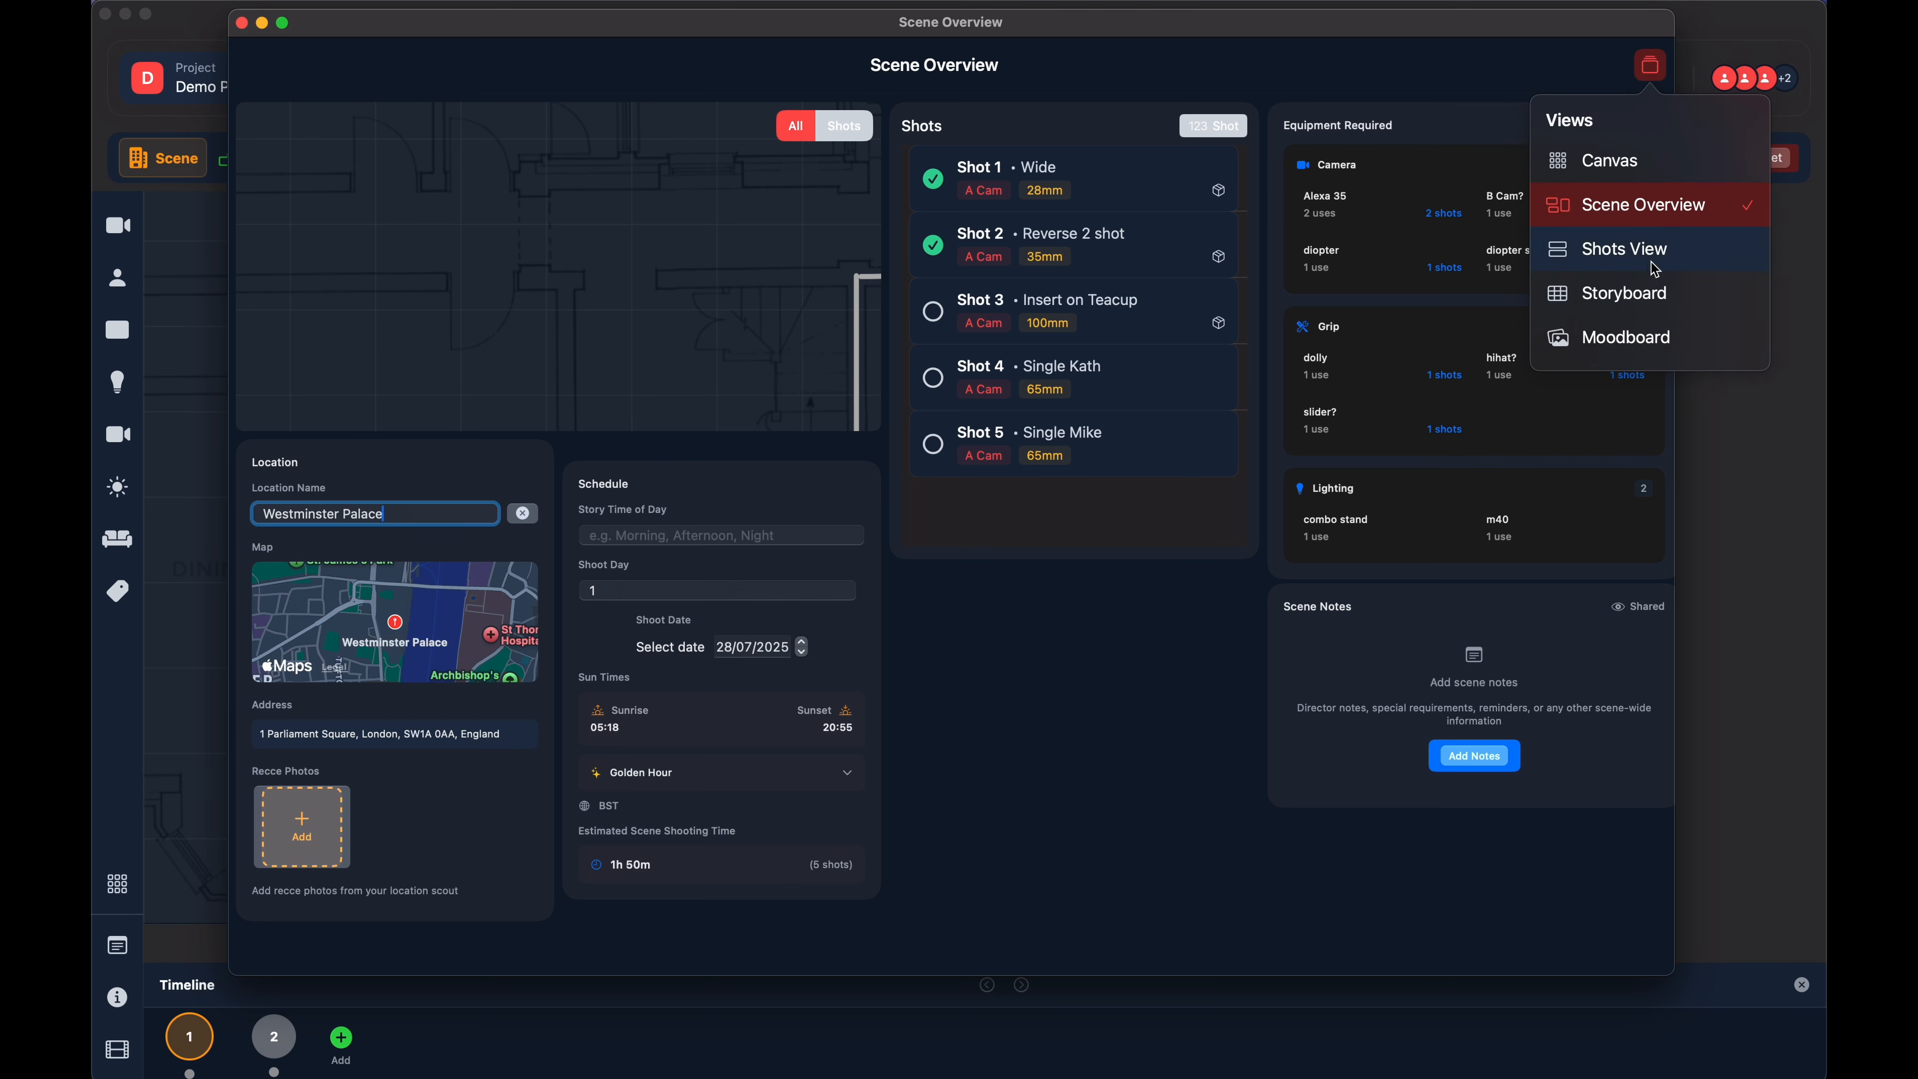
left_click(1617, 245)
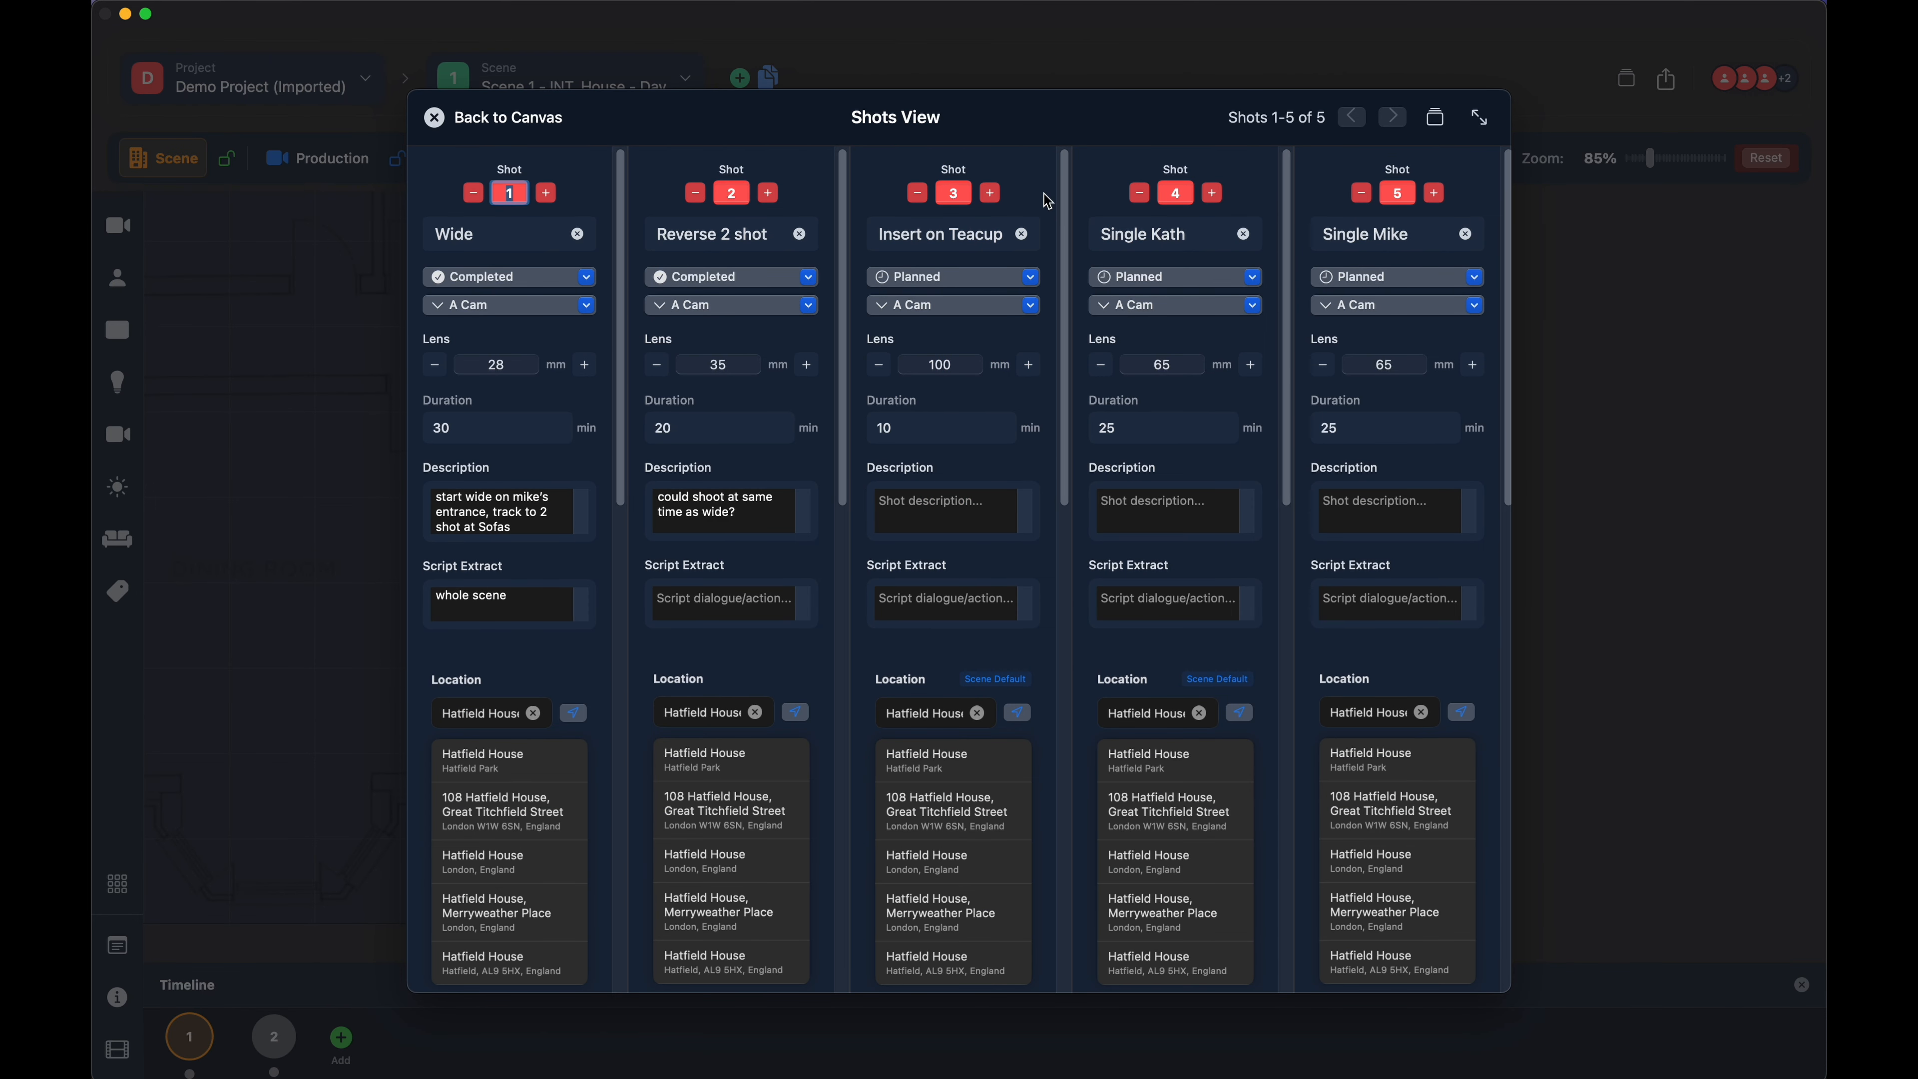
key("super+grave")
mouse_move(923, 28)
left_mouse_down()
mouse_move(973, 47)
mouse_move(893, 133)
mouse_move(932, 47)
left_mouse_up()
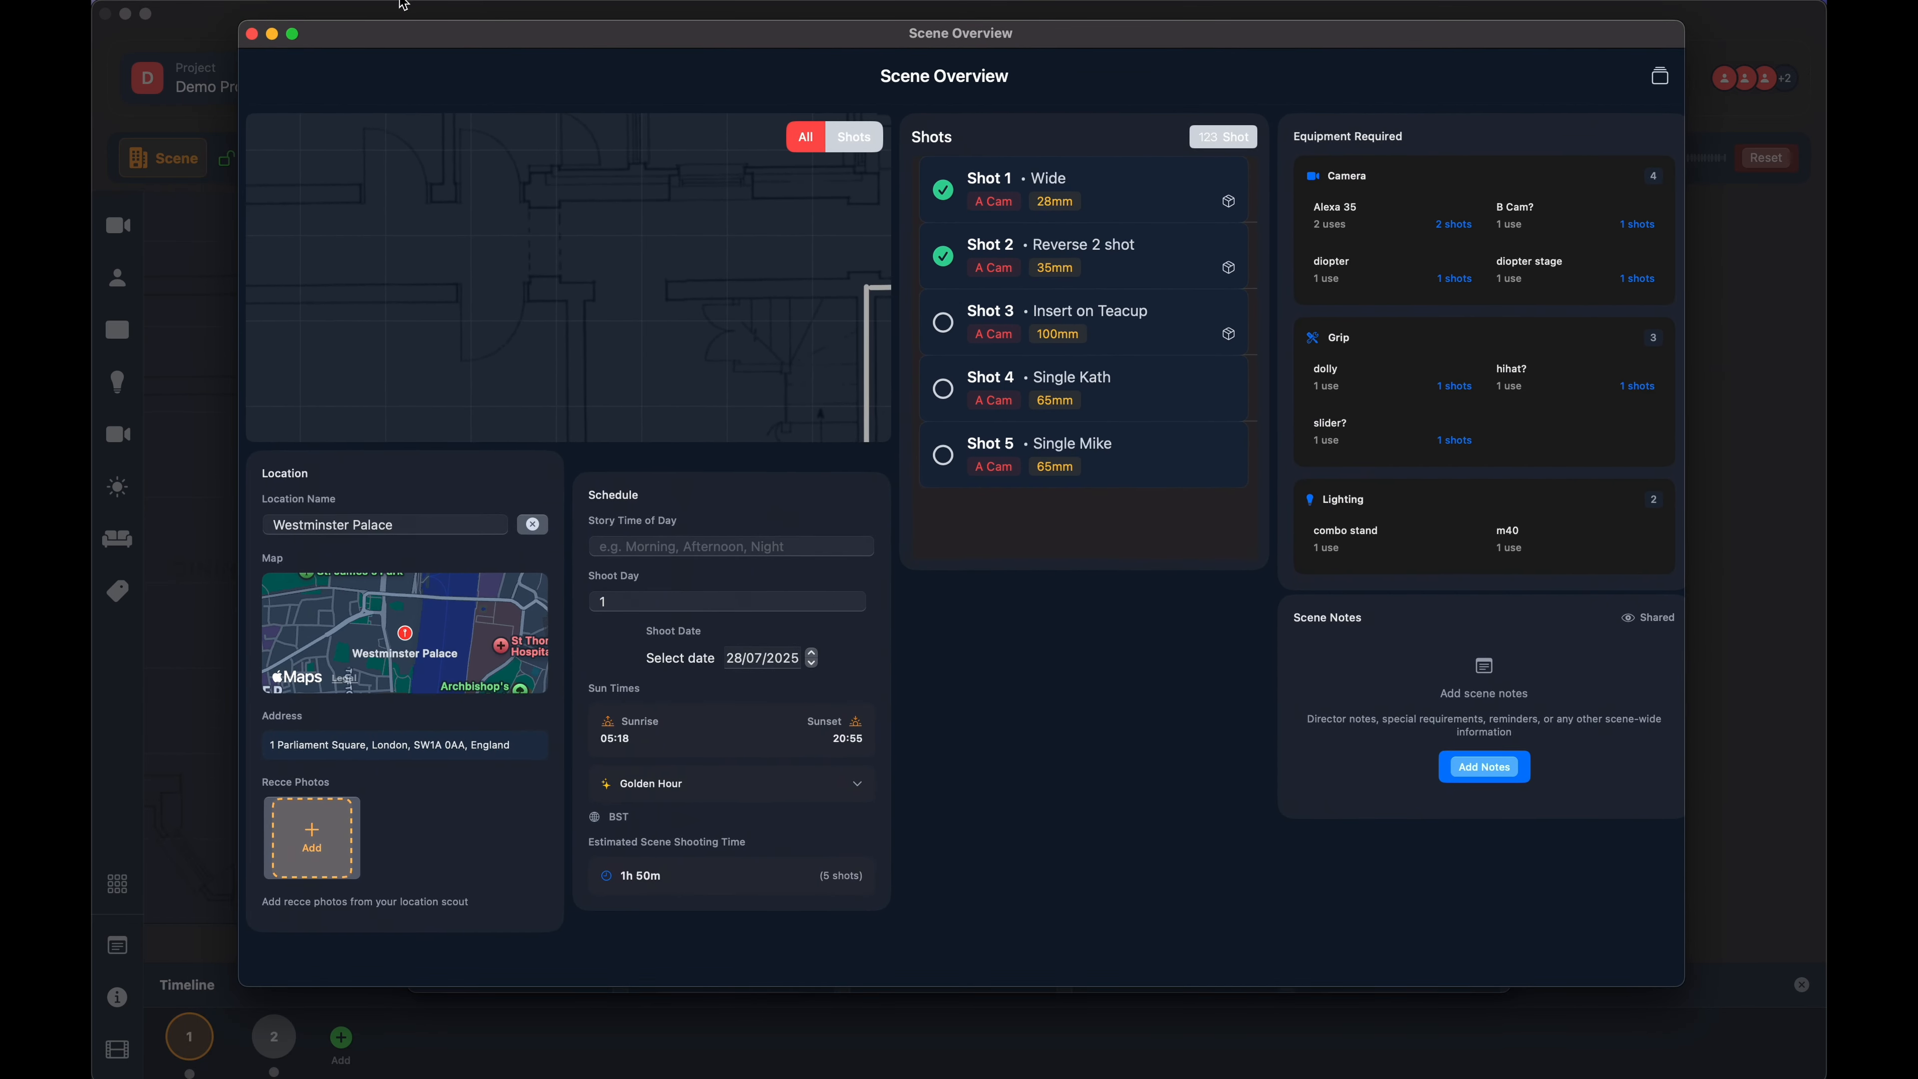
left_click(252, 34)
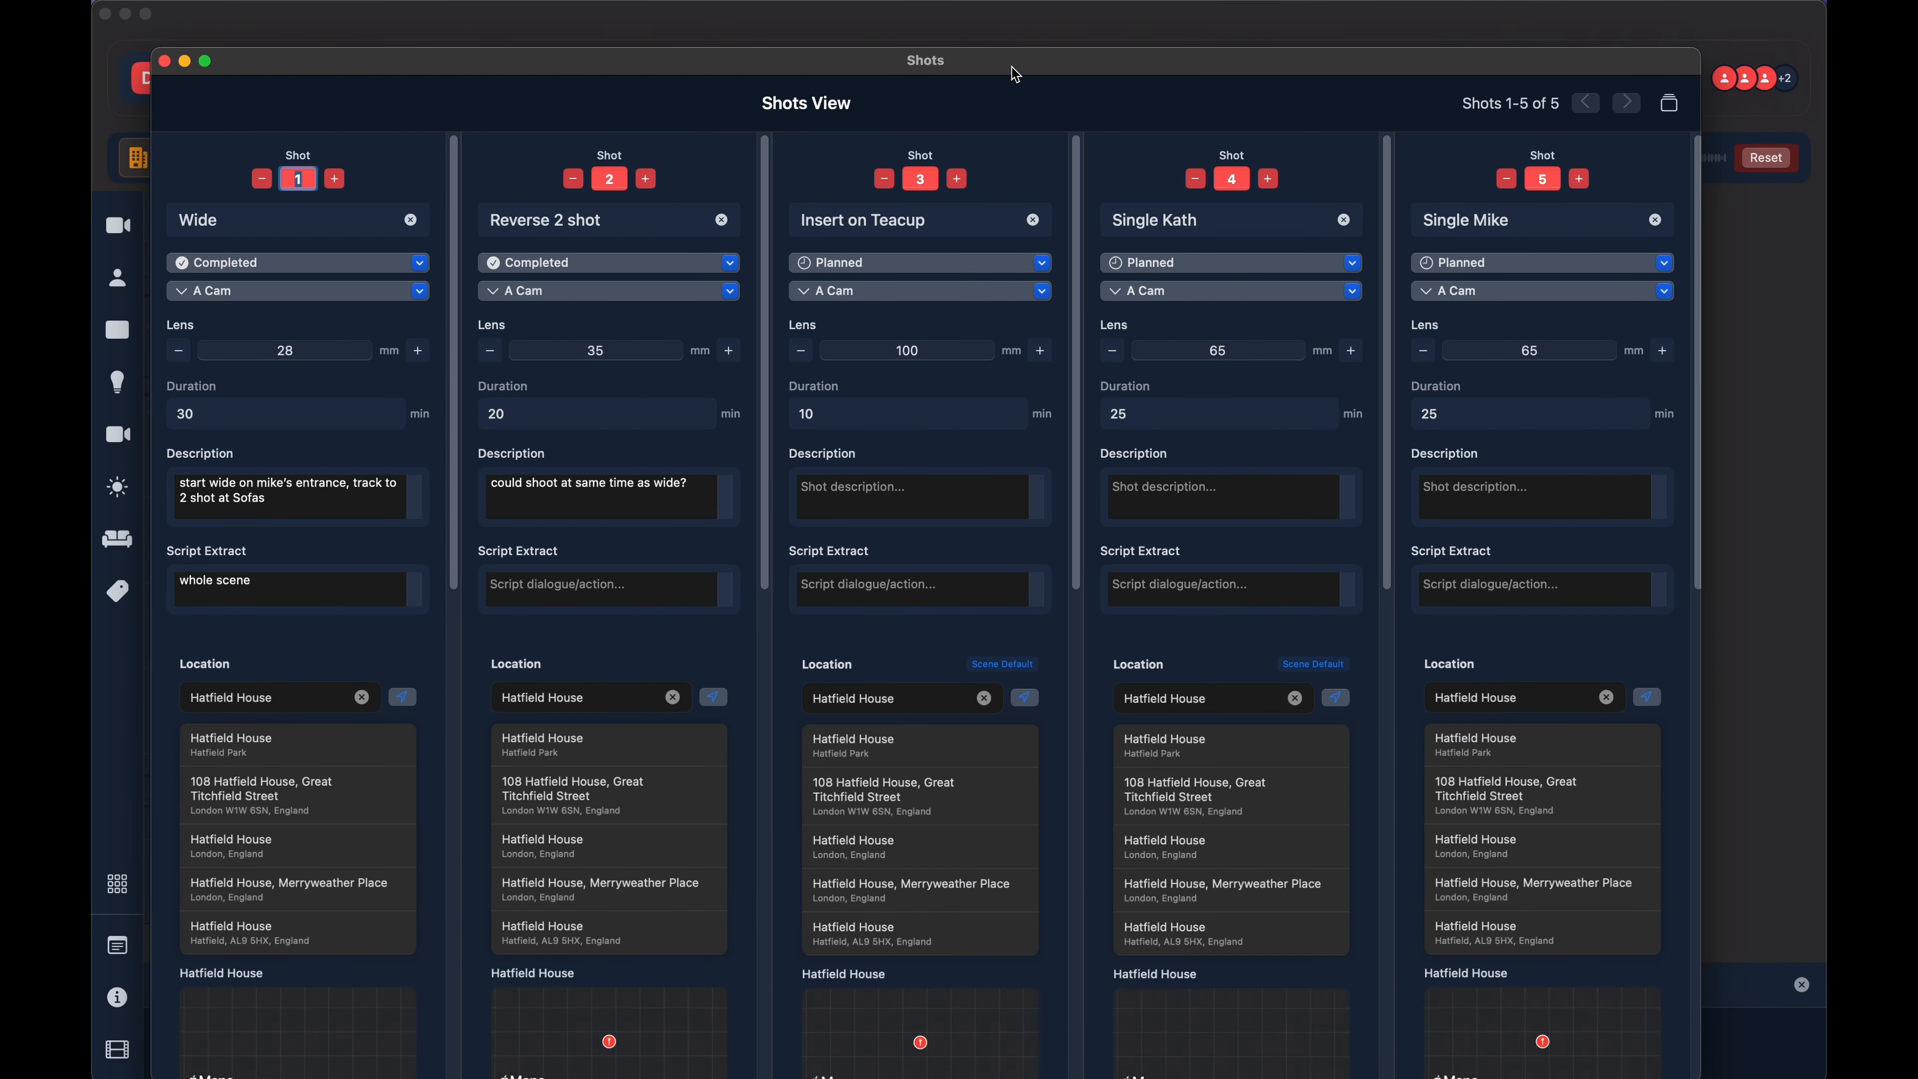
- Pop the Shots View out into its own window, then widen and reposition that window over the canvas
left_click_drag(1005, 56, 1016, 7)
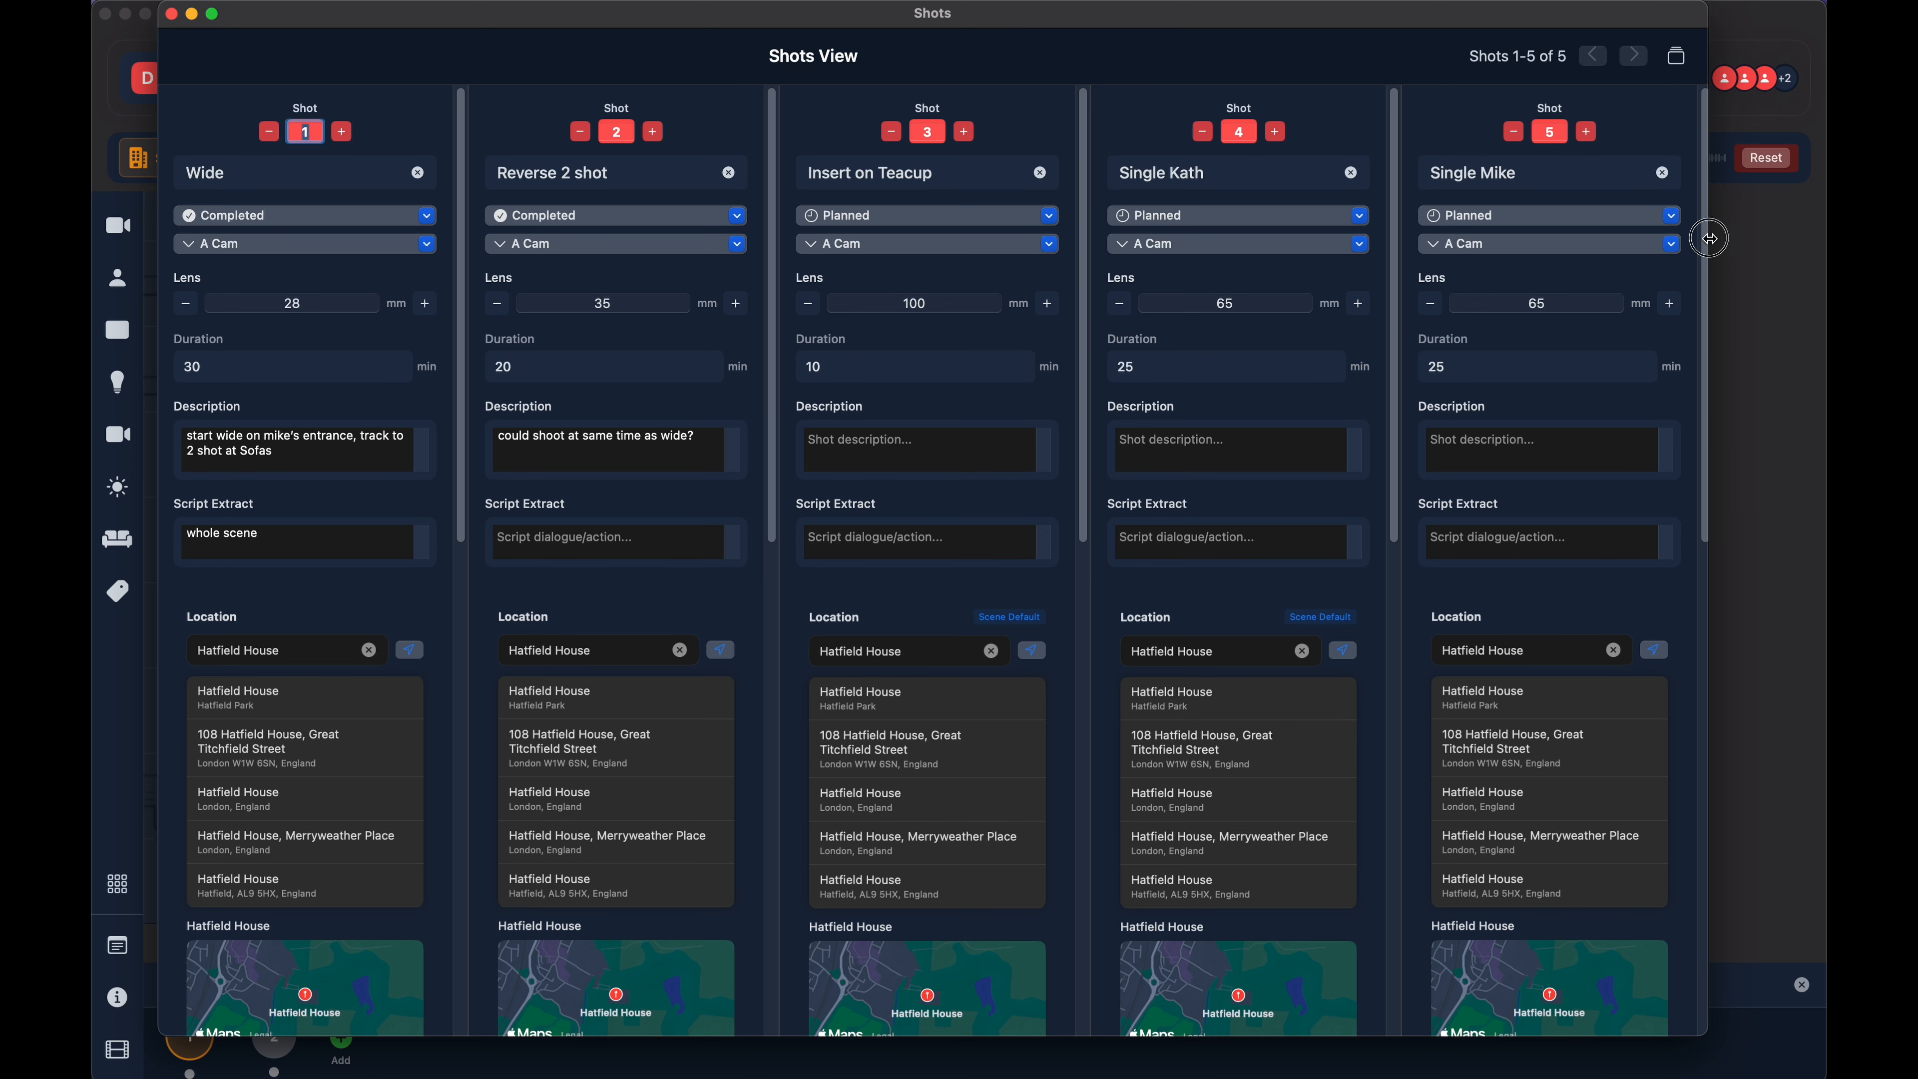
left_click_drag(1710, 239, 1801, 242)
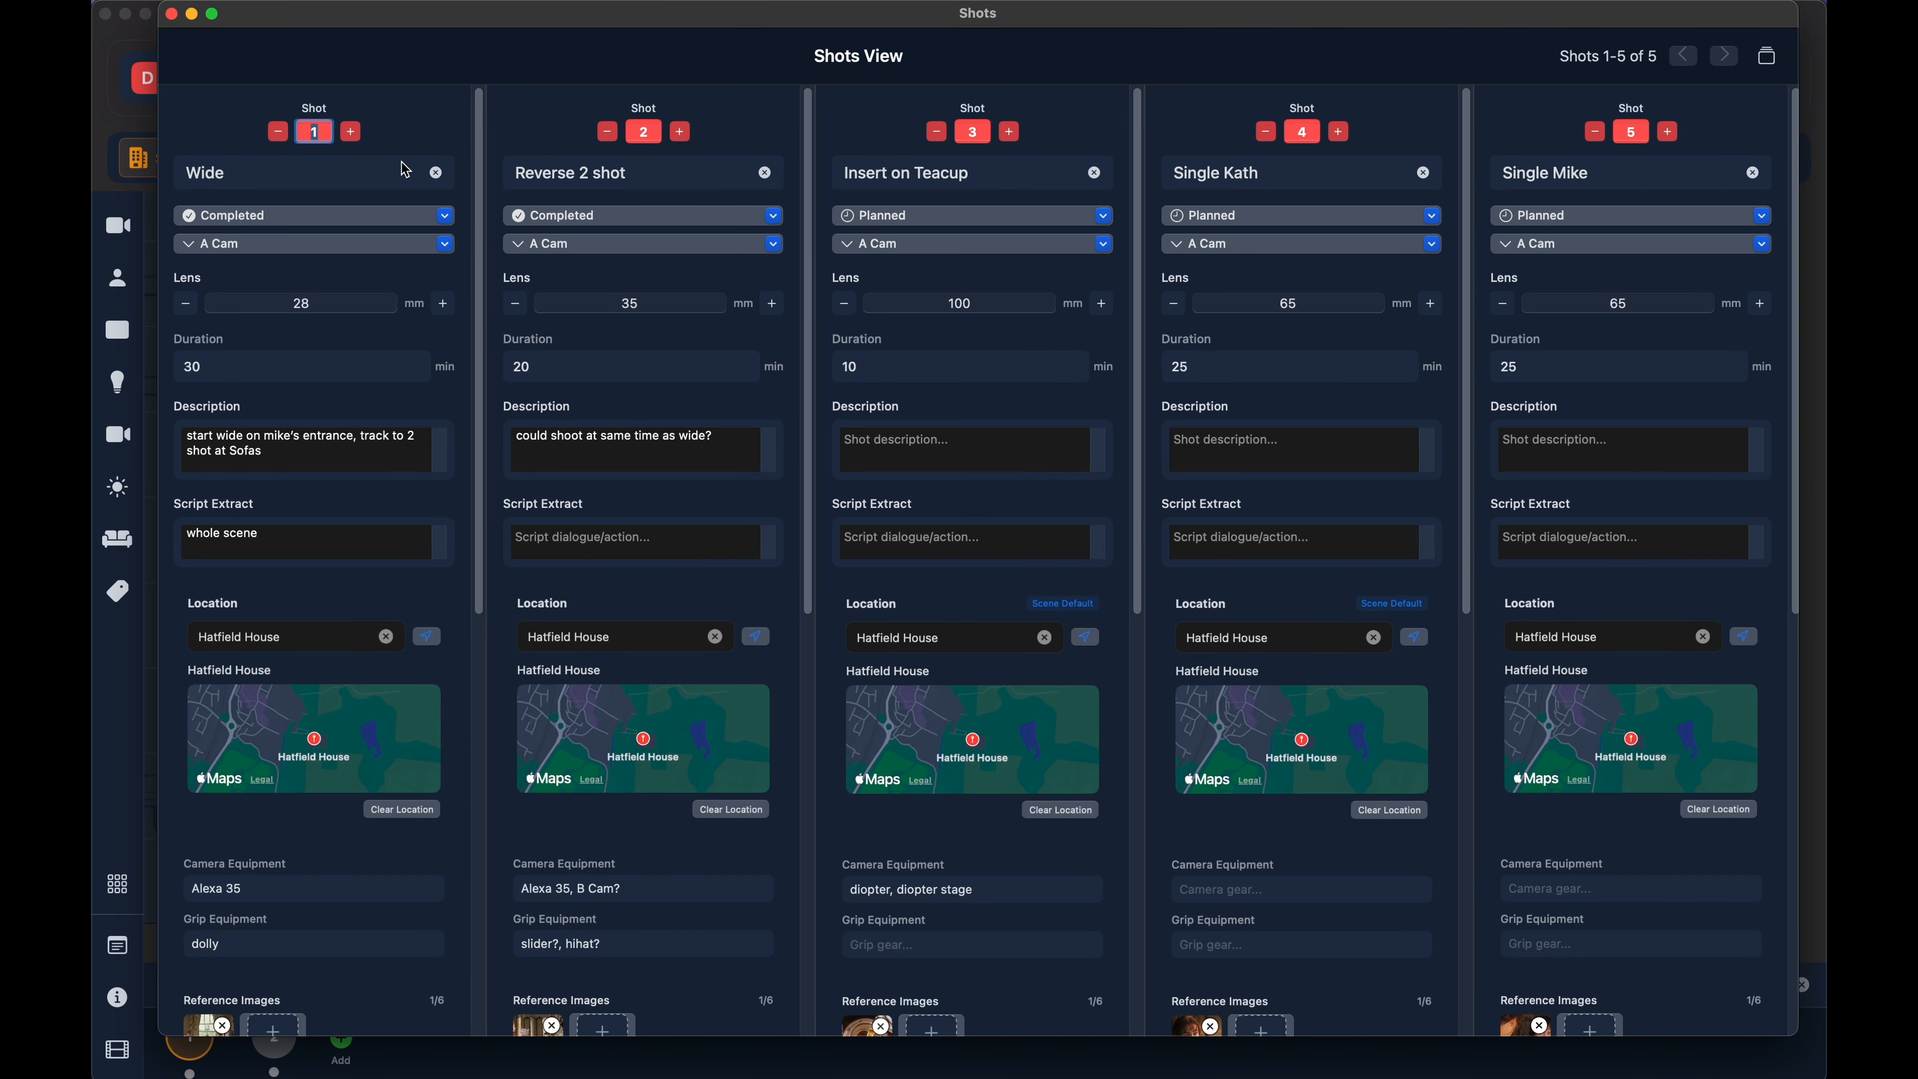
left_click_drag(405, 20, 378, 20)
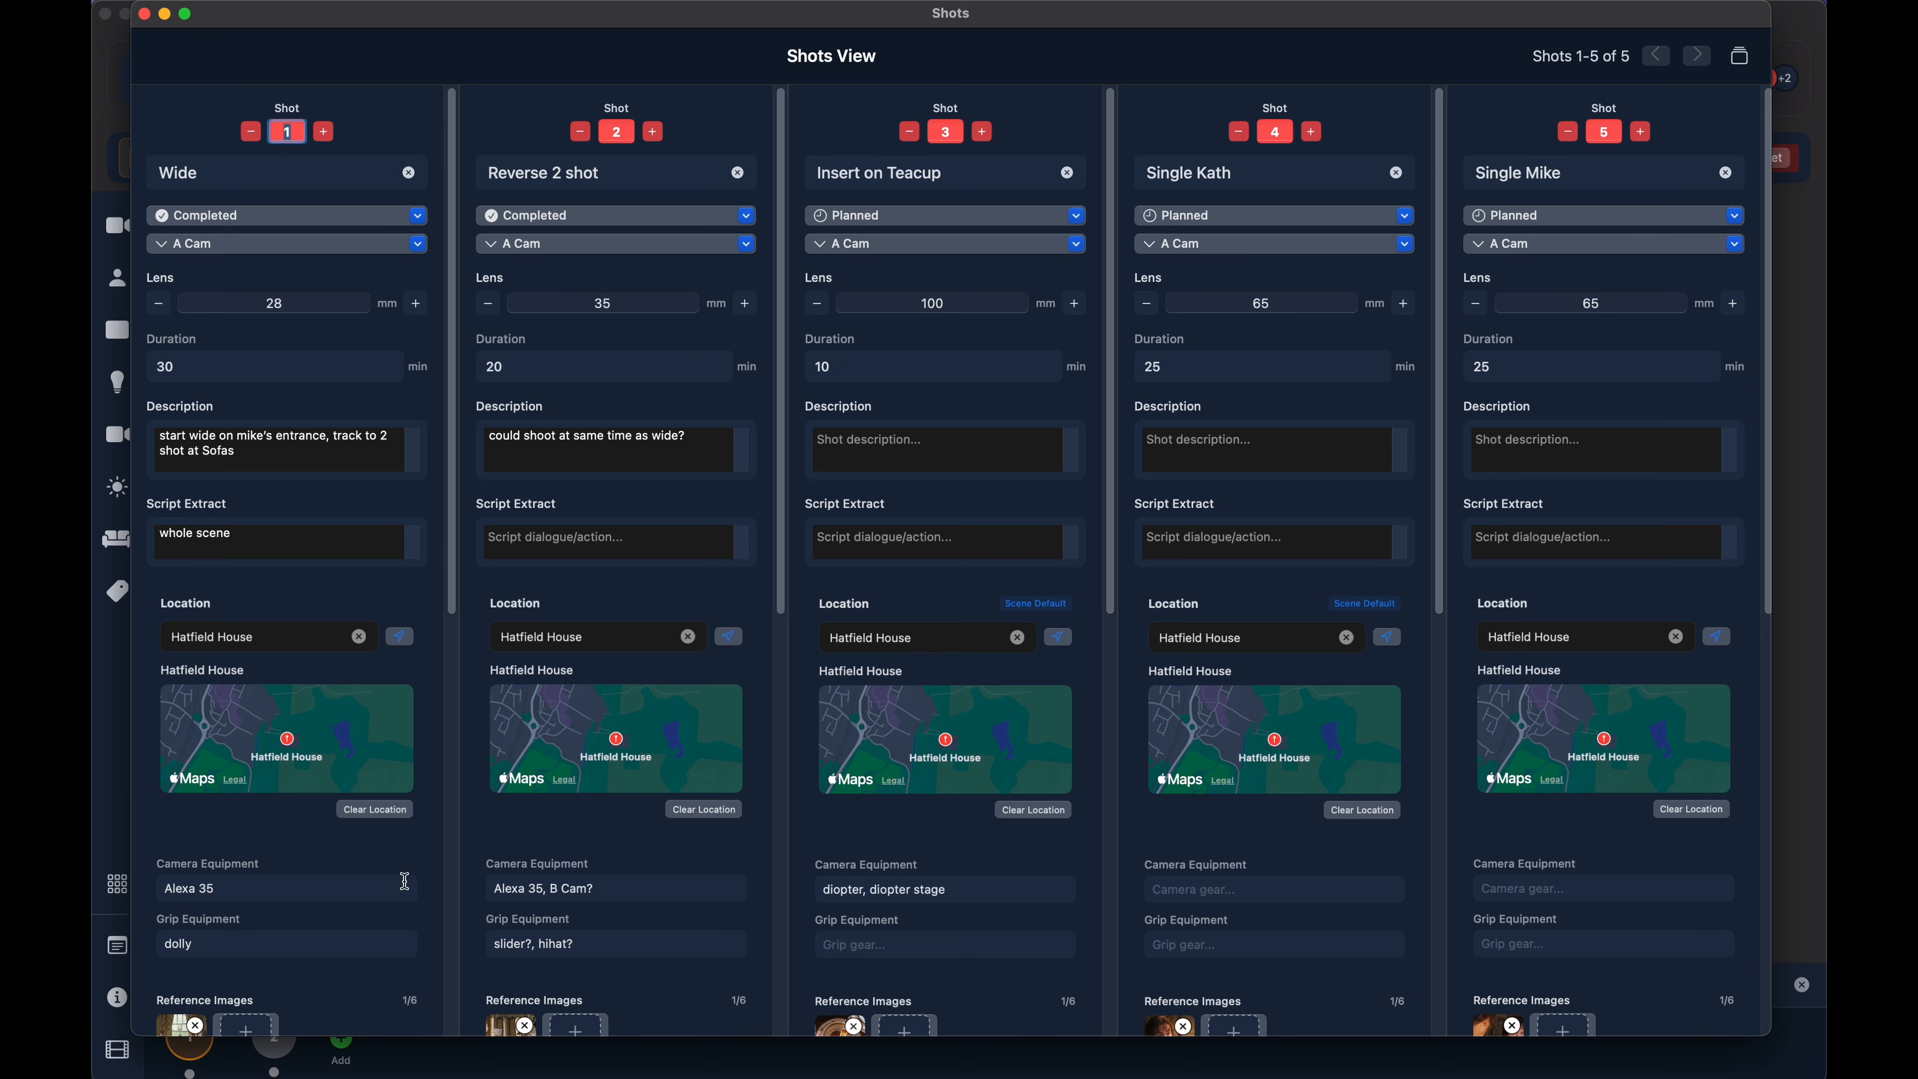
- Examine the equipment, reference and storyboard images, and advanced fields of Shots 1 to 5
scroll(406, 882, "down", 10)
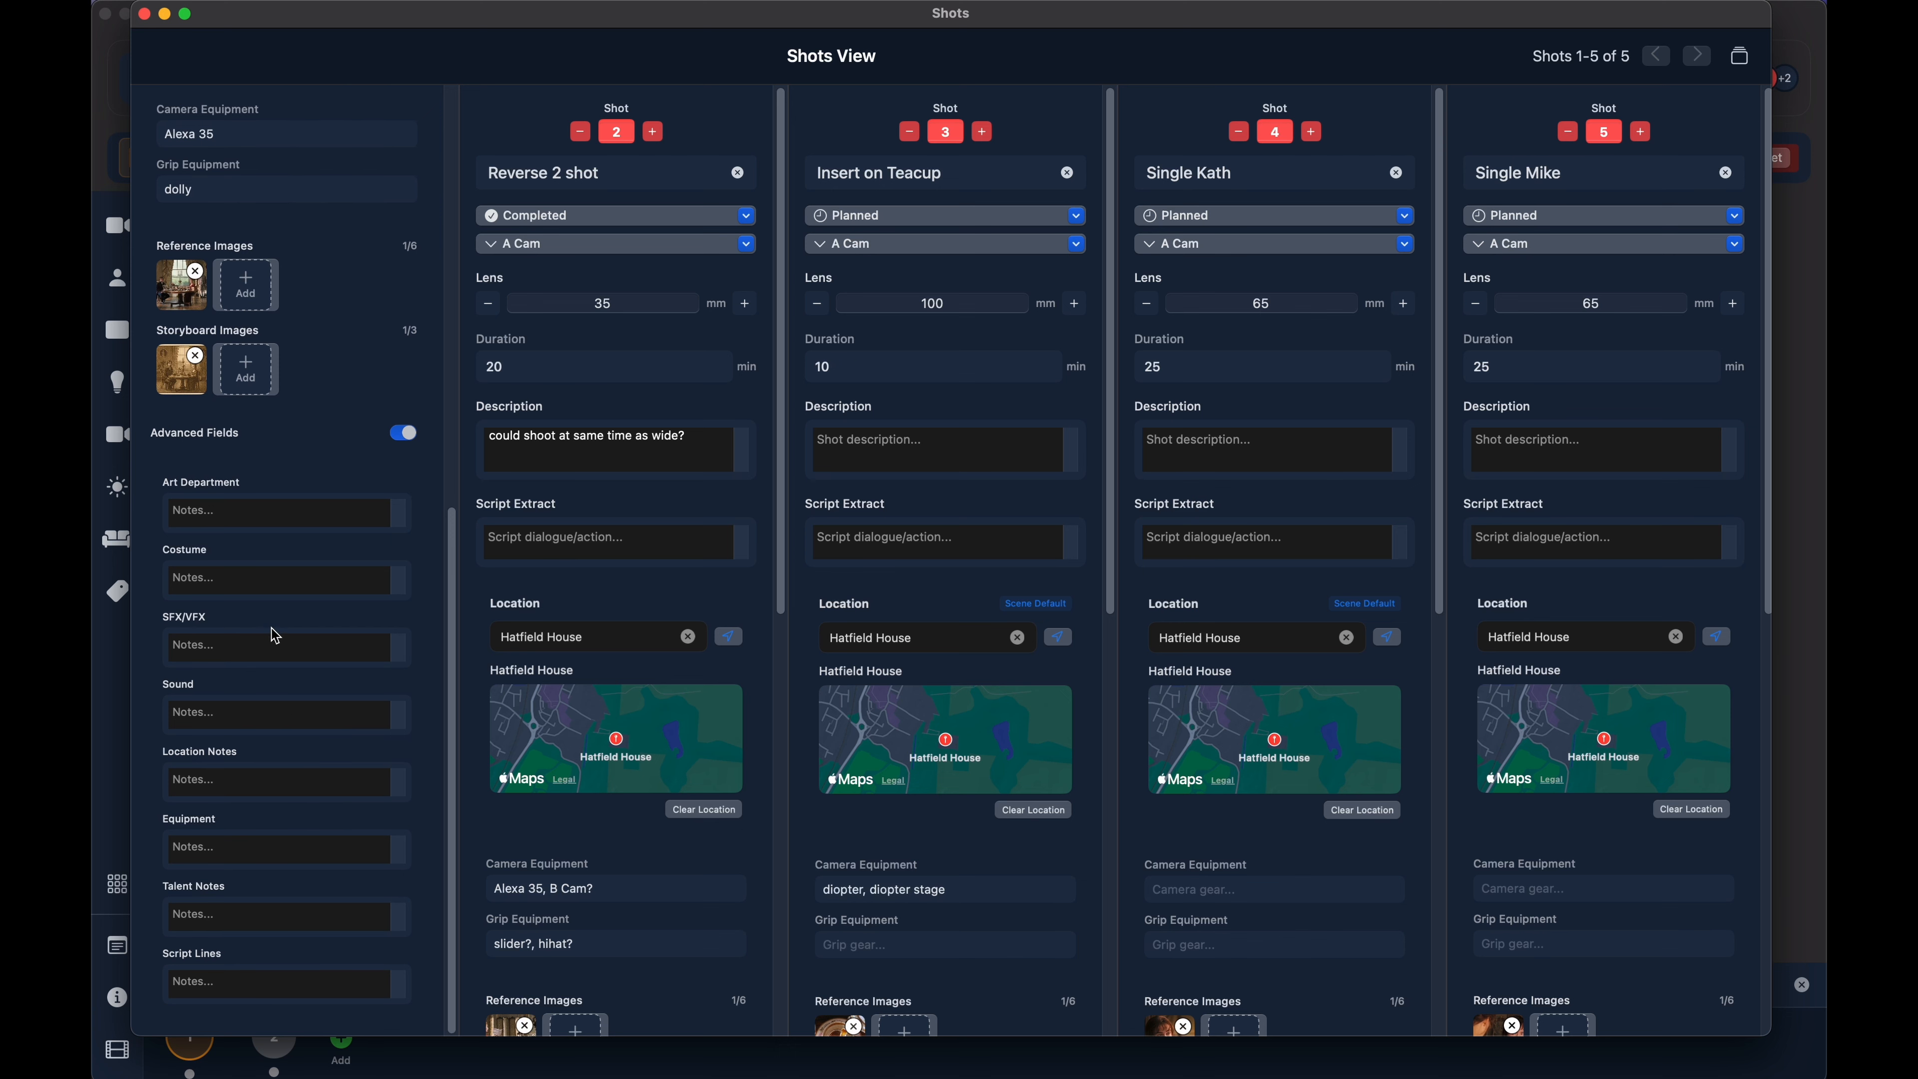
scroll(604, 831, "down", 10)
scroll(944, 824, "down", 10)
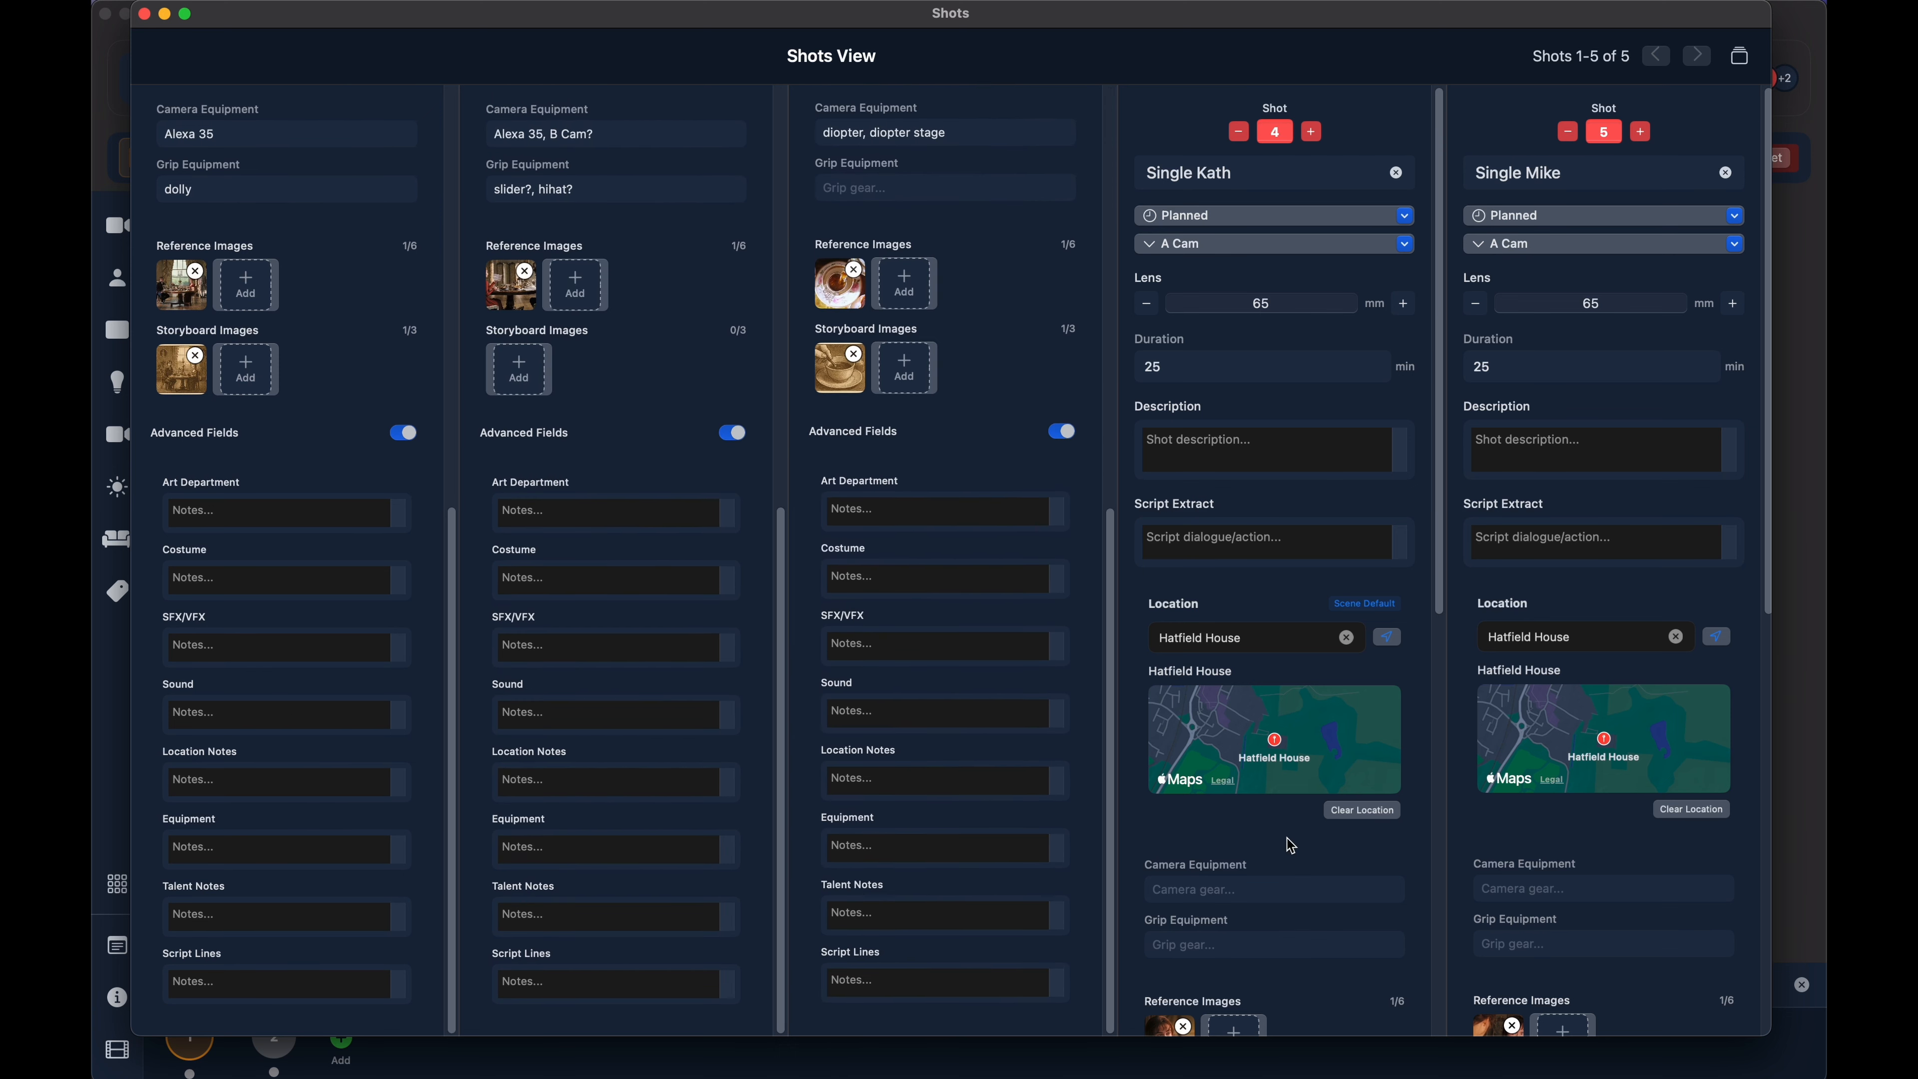
scroll(1276, 832, "down", 10)
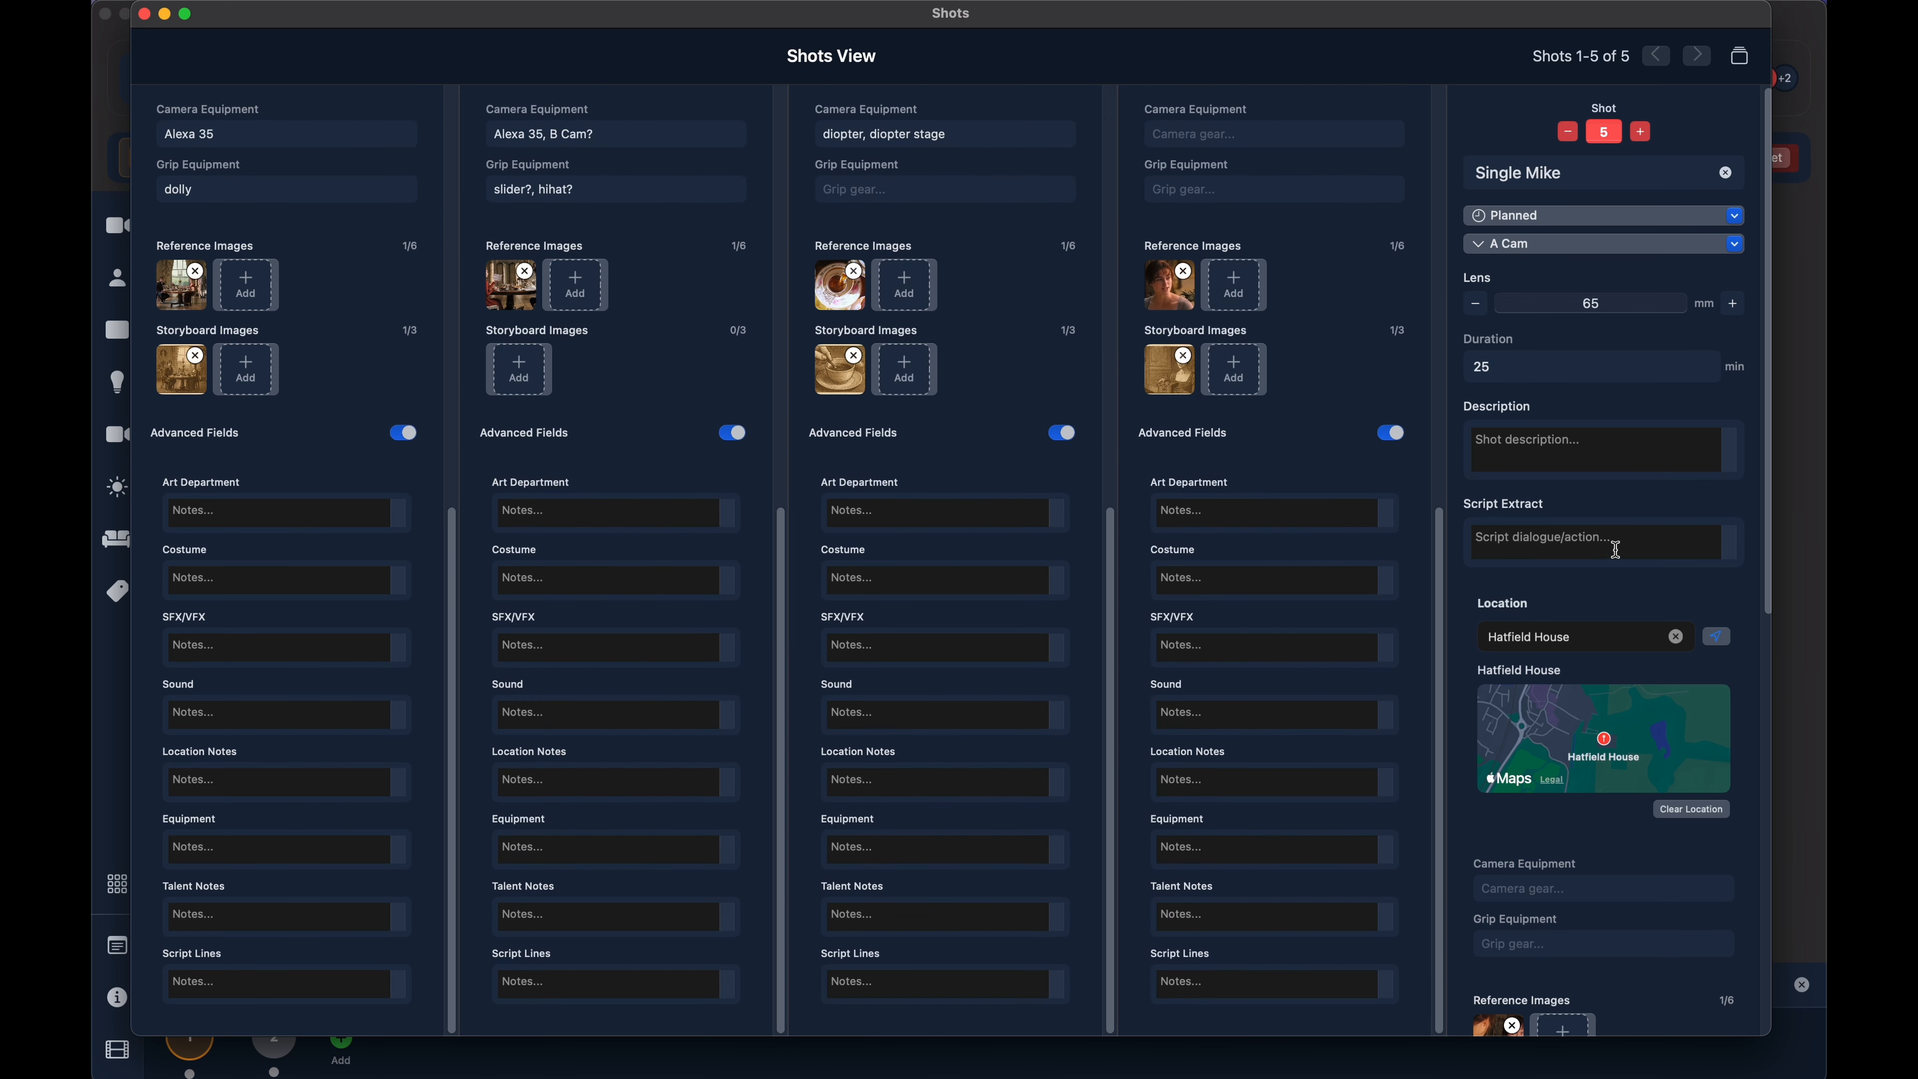
scroll(1612, 827, "down", 6)
scroll(1612, 857, "up", 6)
scroll(1571, 801, "down", 3)
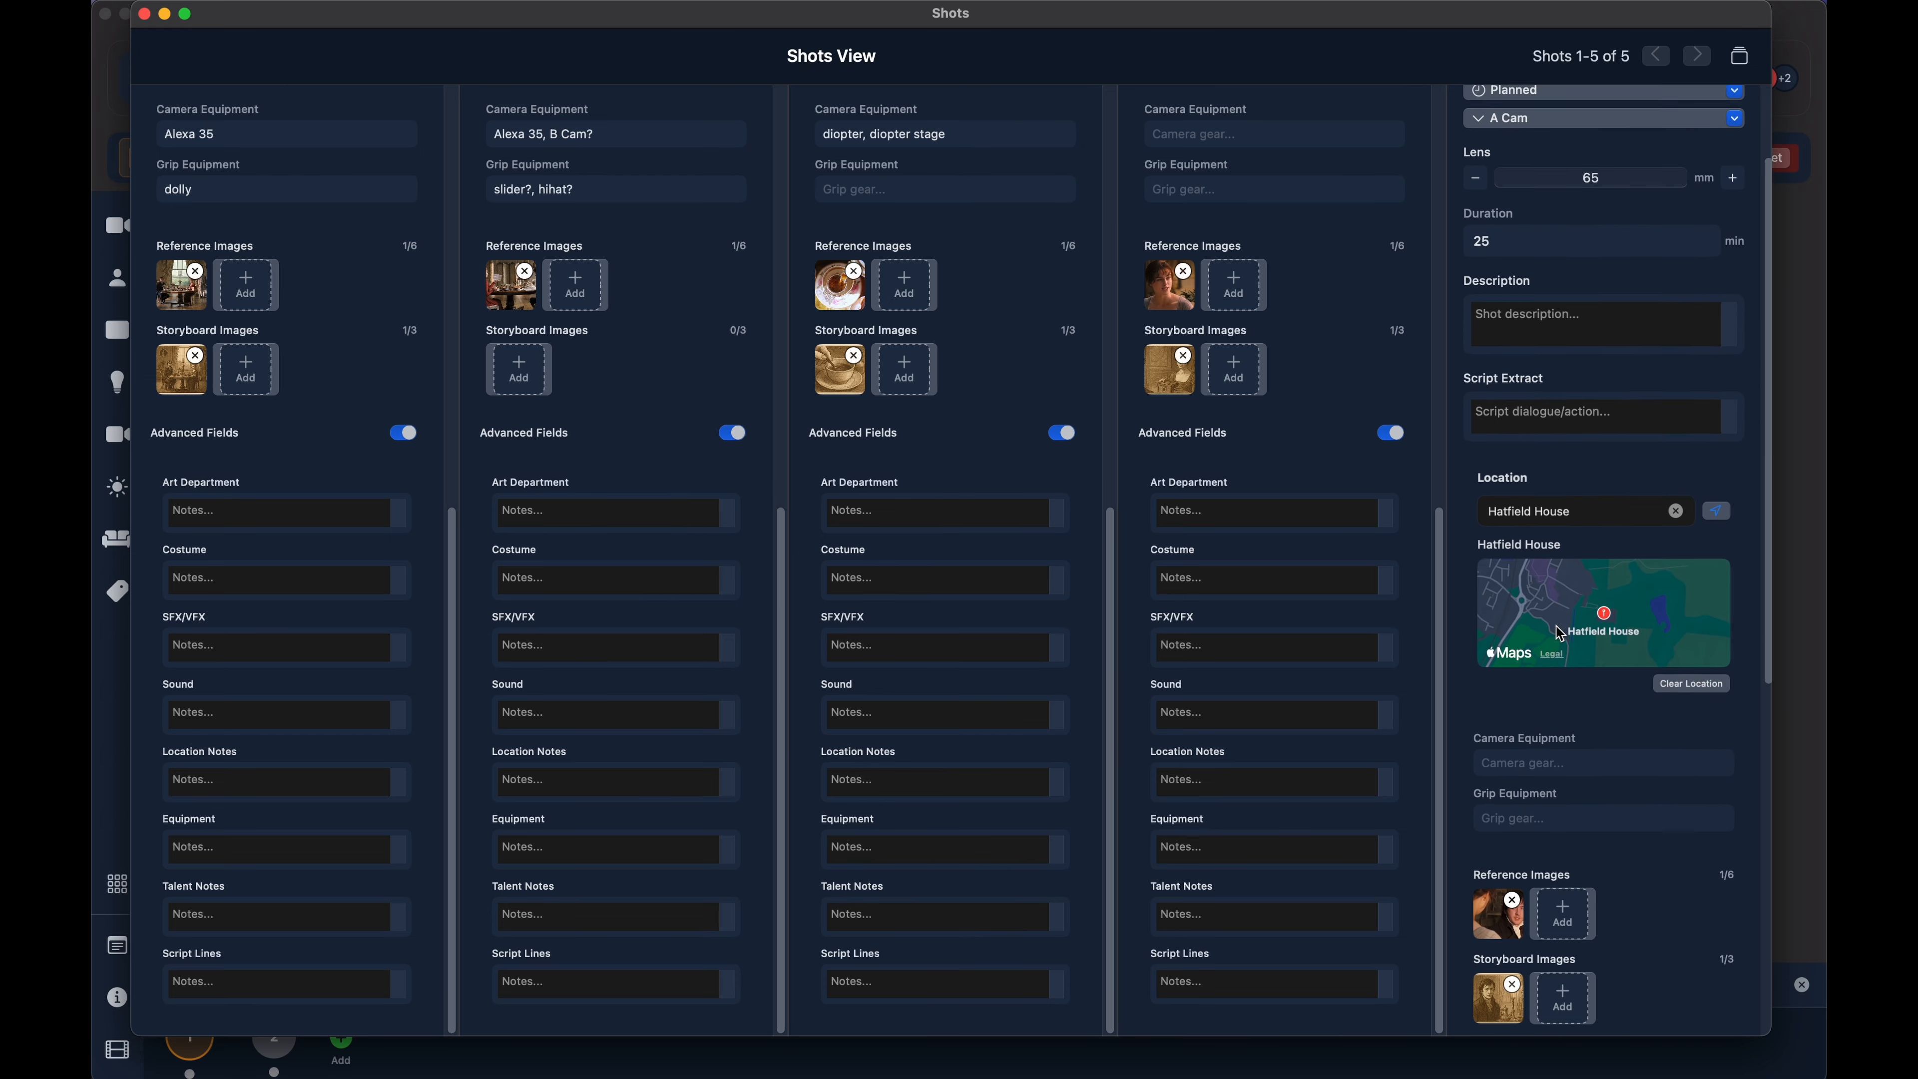
- Check the file picker for adding a reference image to Shot 5 and cancel it, returning to the start of the shot details
left_click(1560, 785)
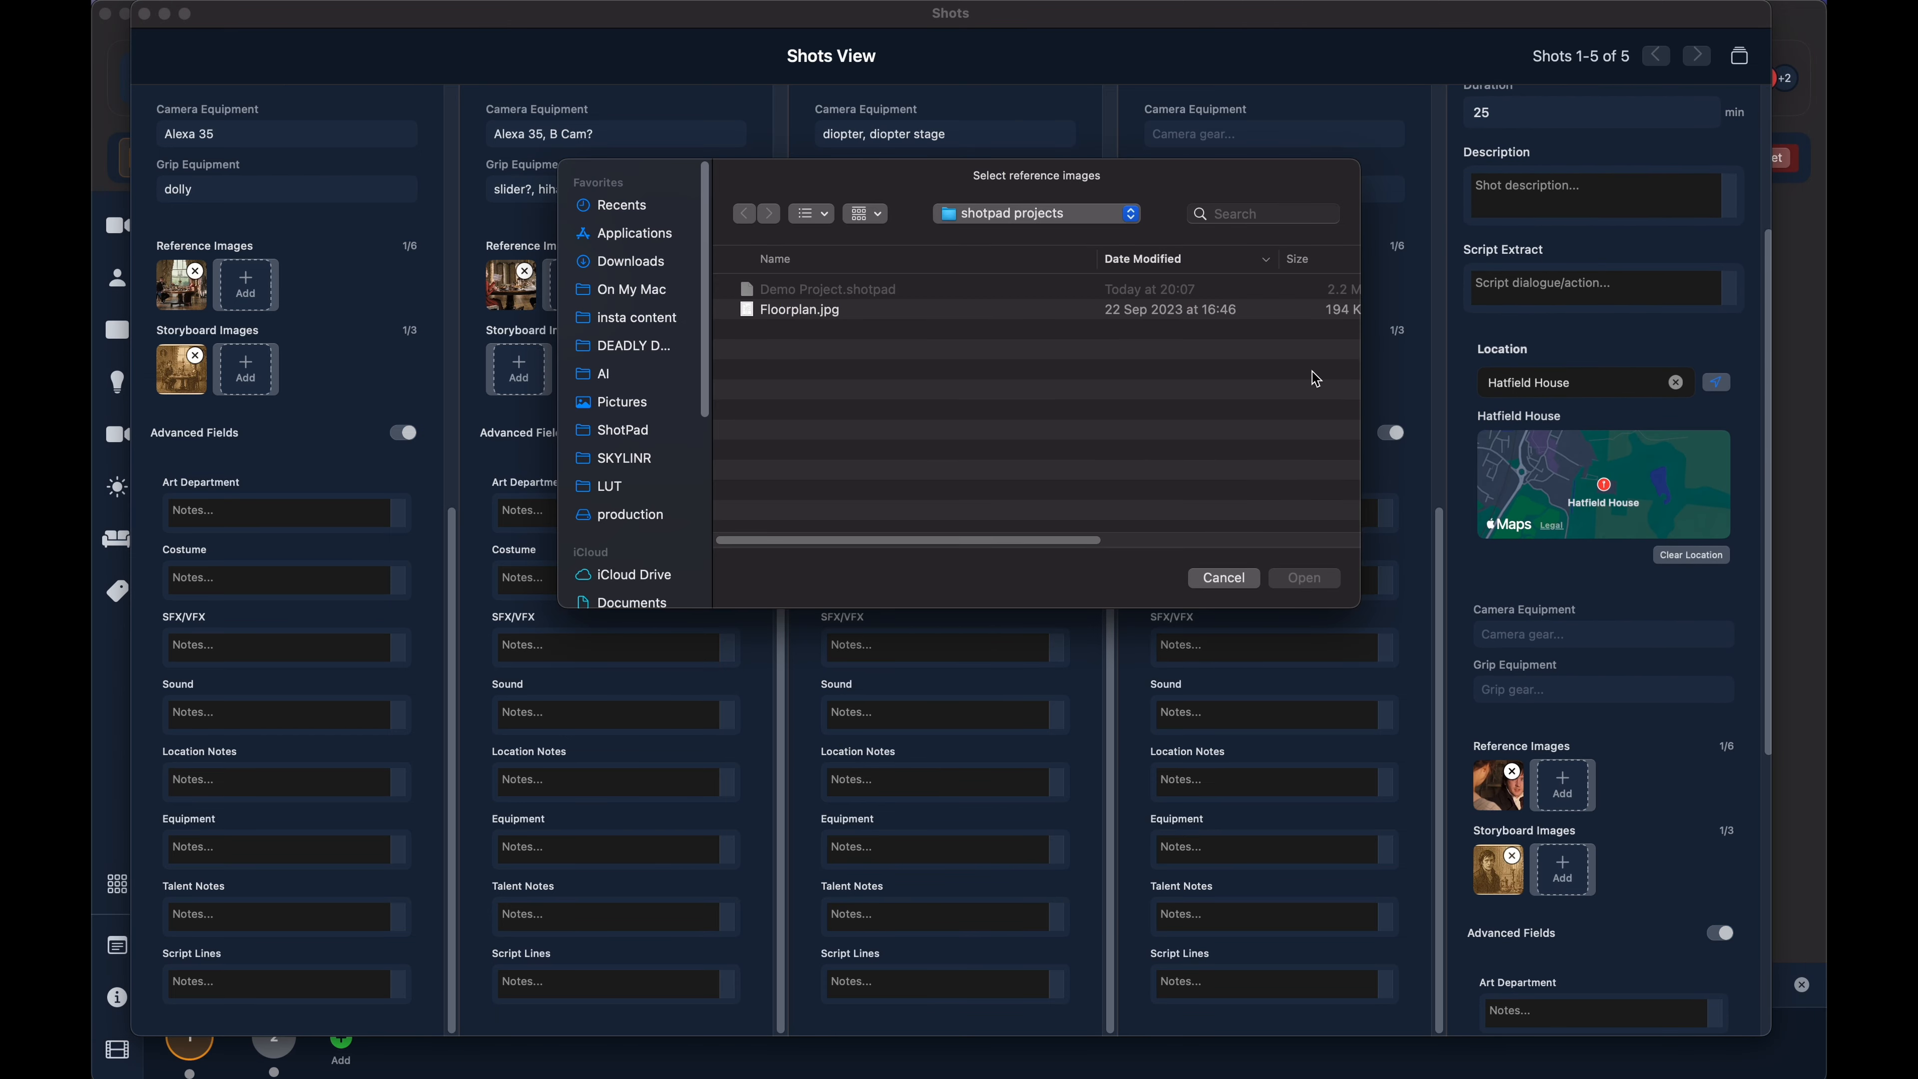
left_click(1235, 585)
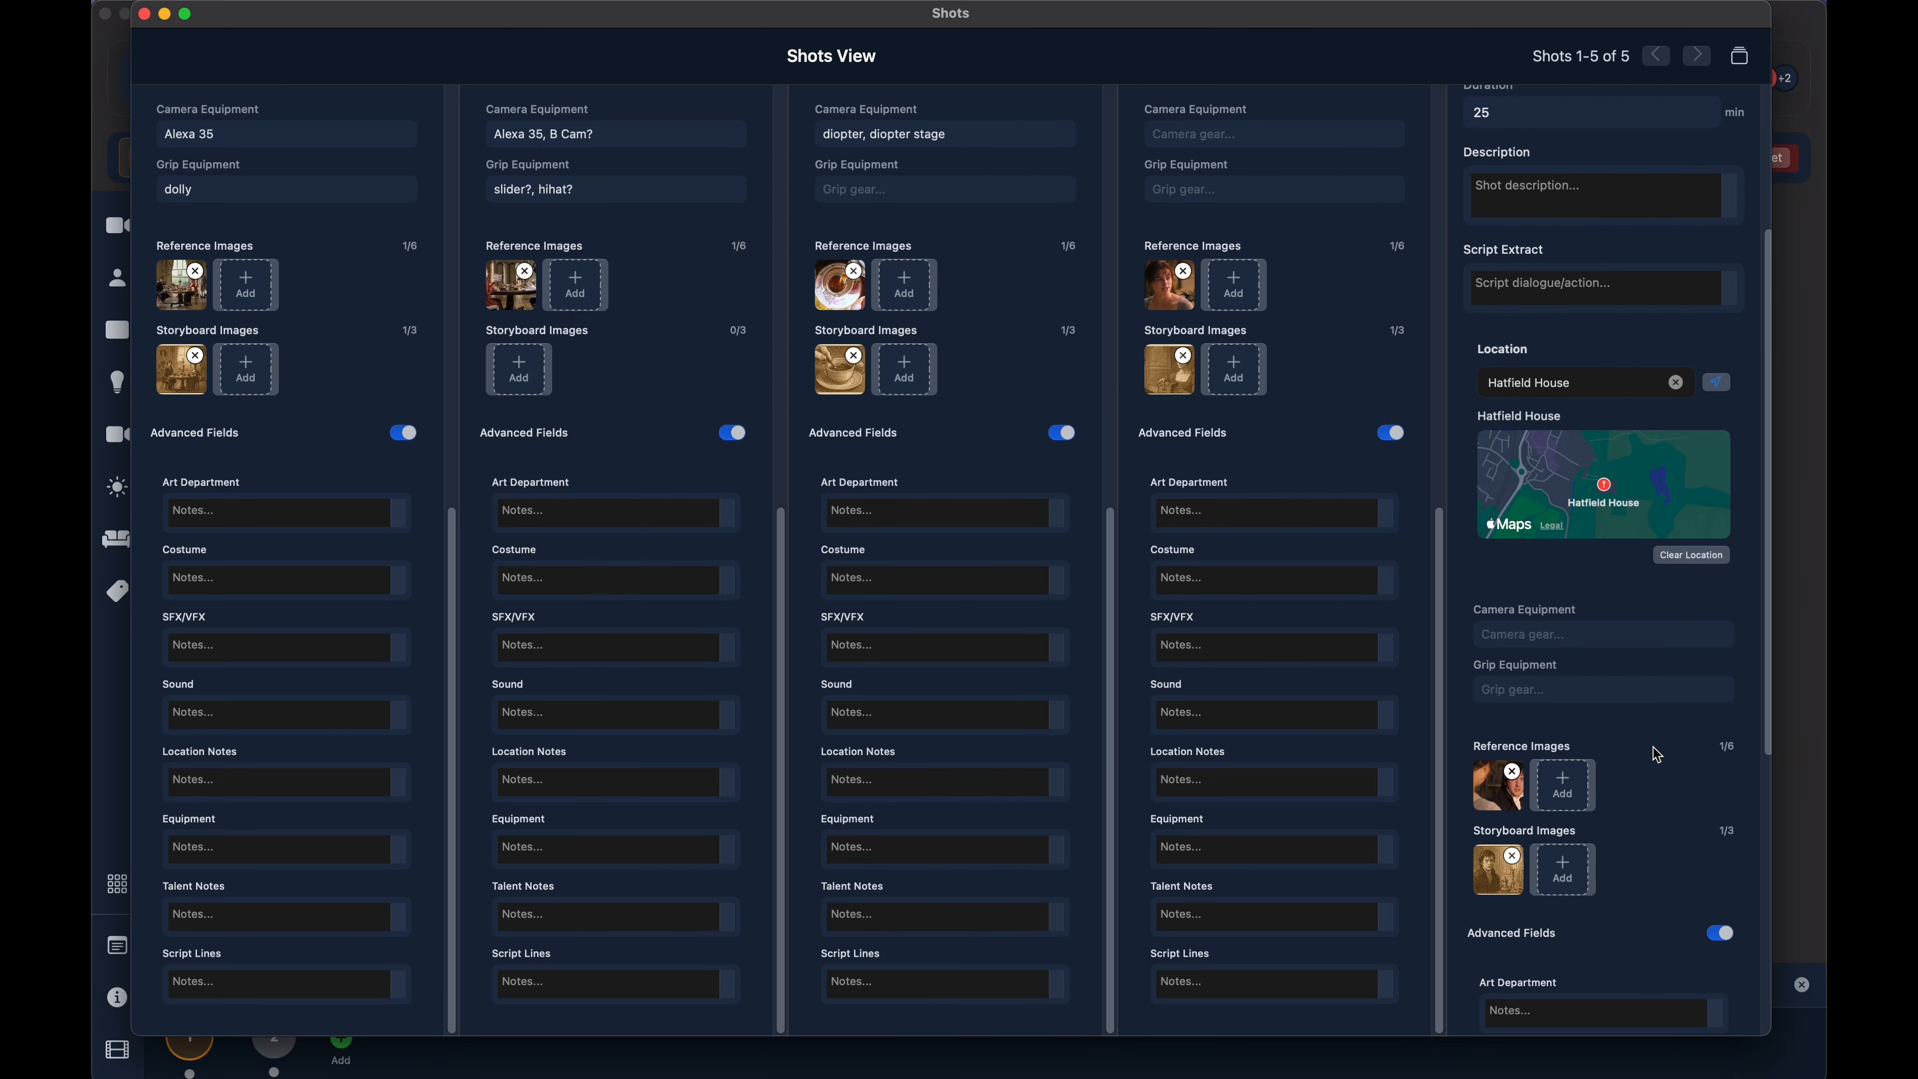
scroll(1669, 752, "up", 4)
scroll(1306, 471, "up", 10)
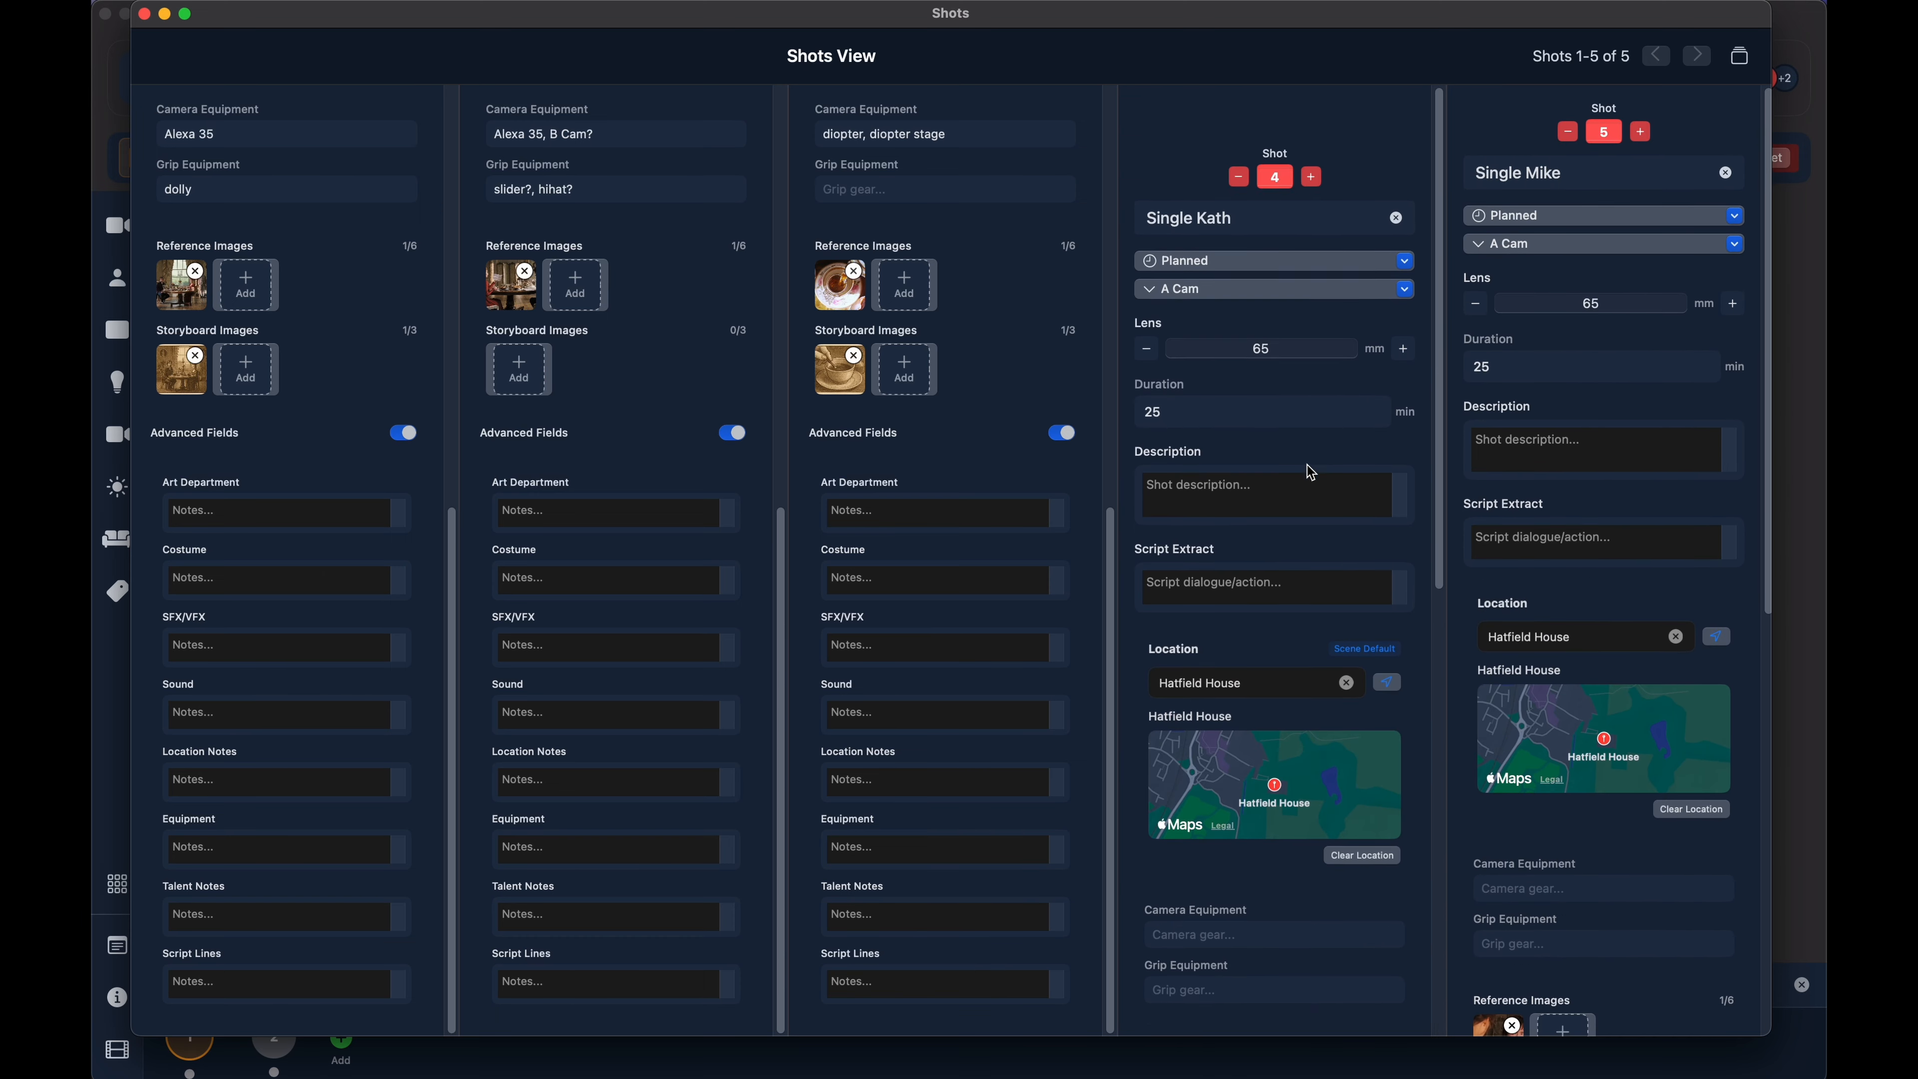
scroll(993, 312, "up", 10)
scroll(682, 262, "up", 3)
scroll(682, 262, "up", 5)
scroll(301, 447, "up", 10)
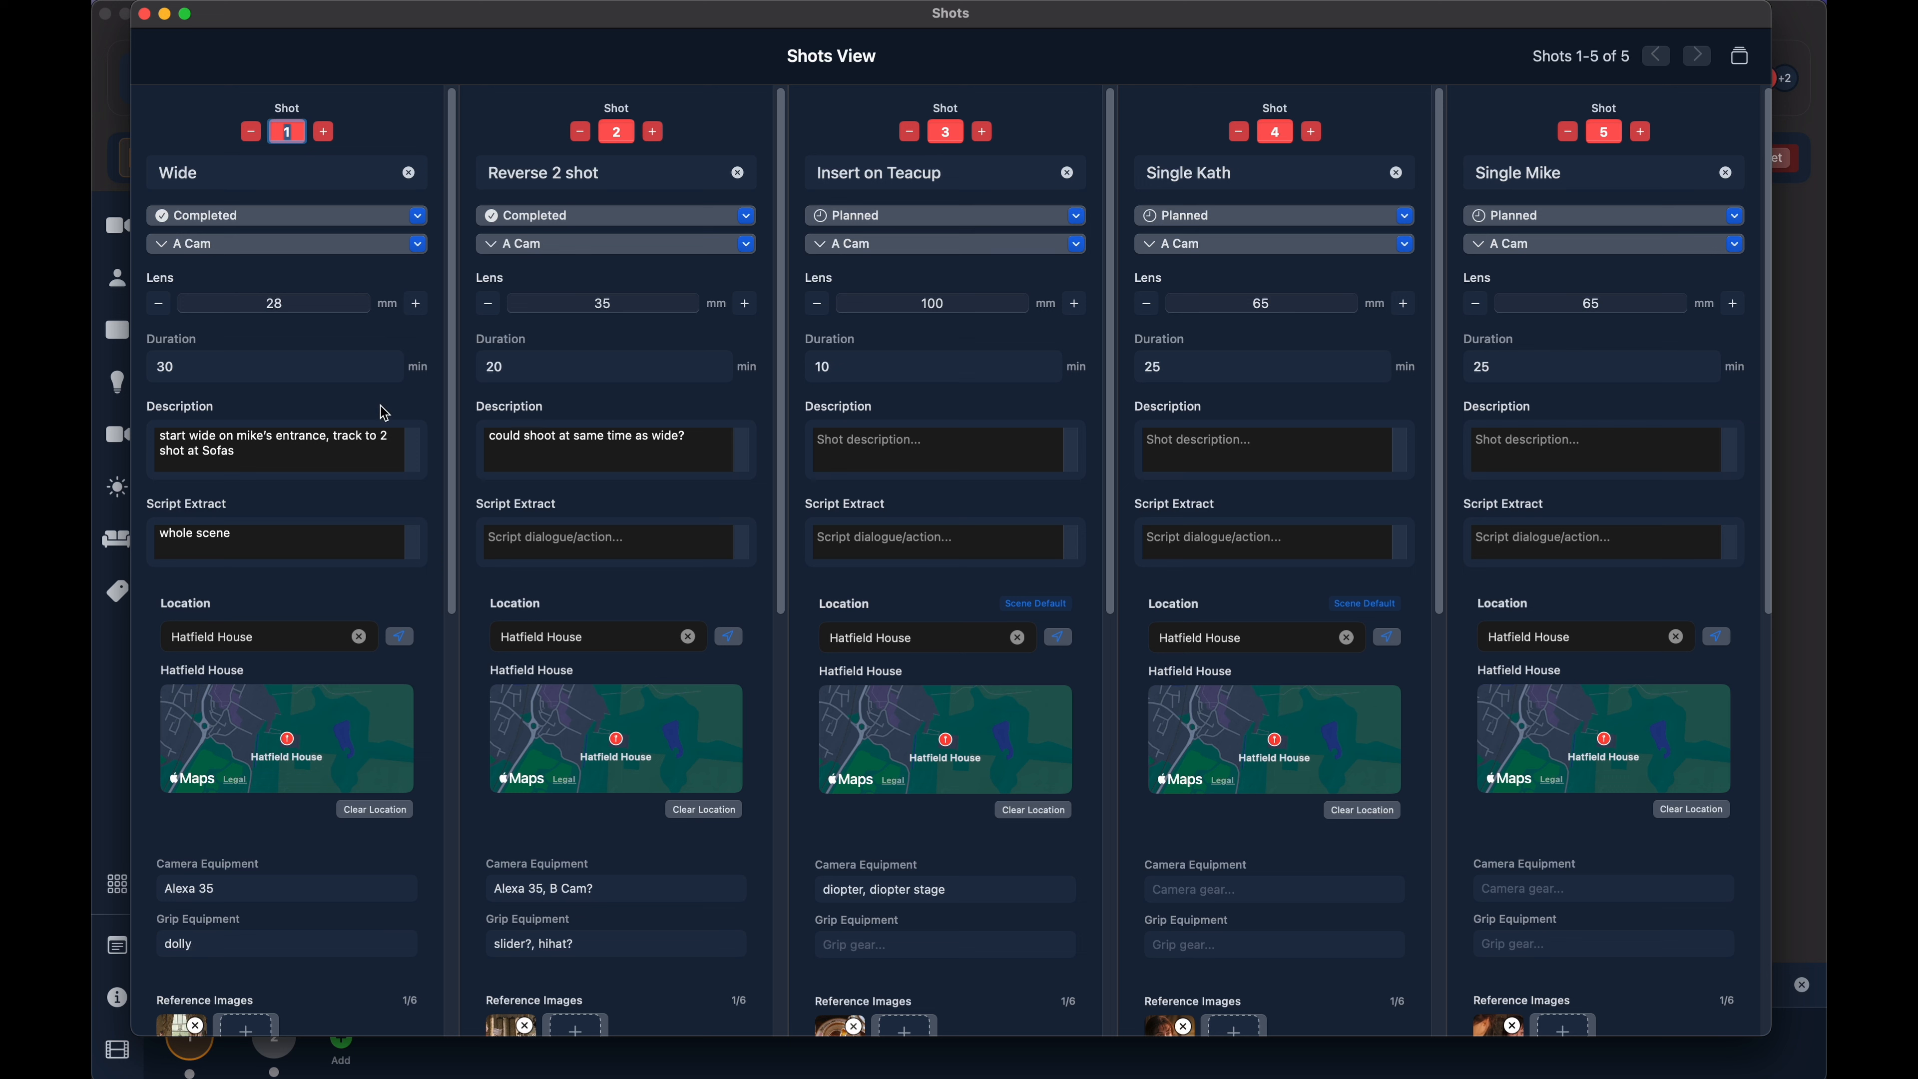
- Close the separate Shots window and open the Storyboard view
left_click(145, 14)
left_click(1625, 87)
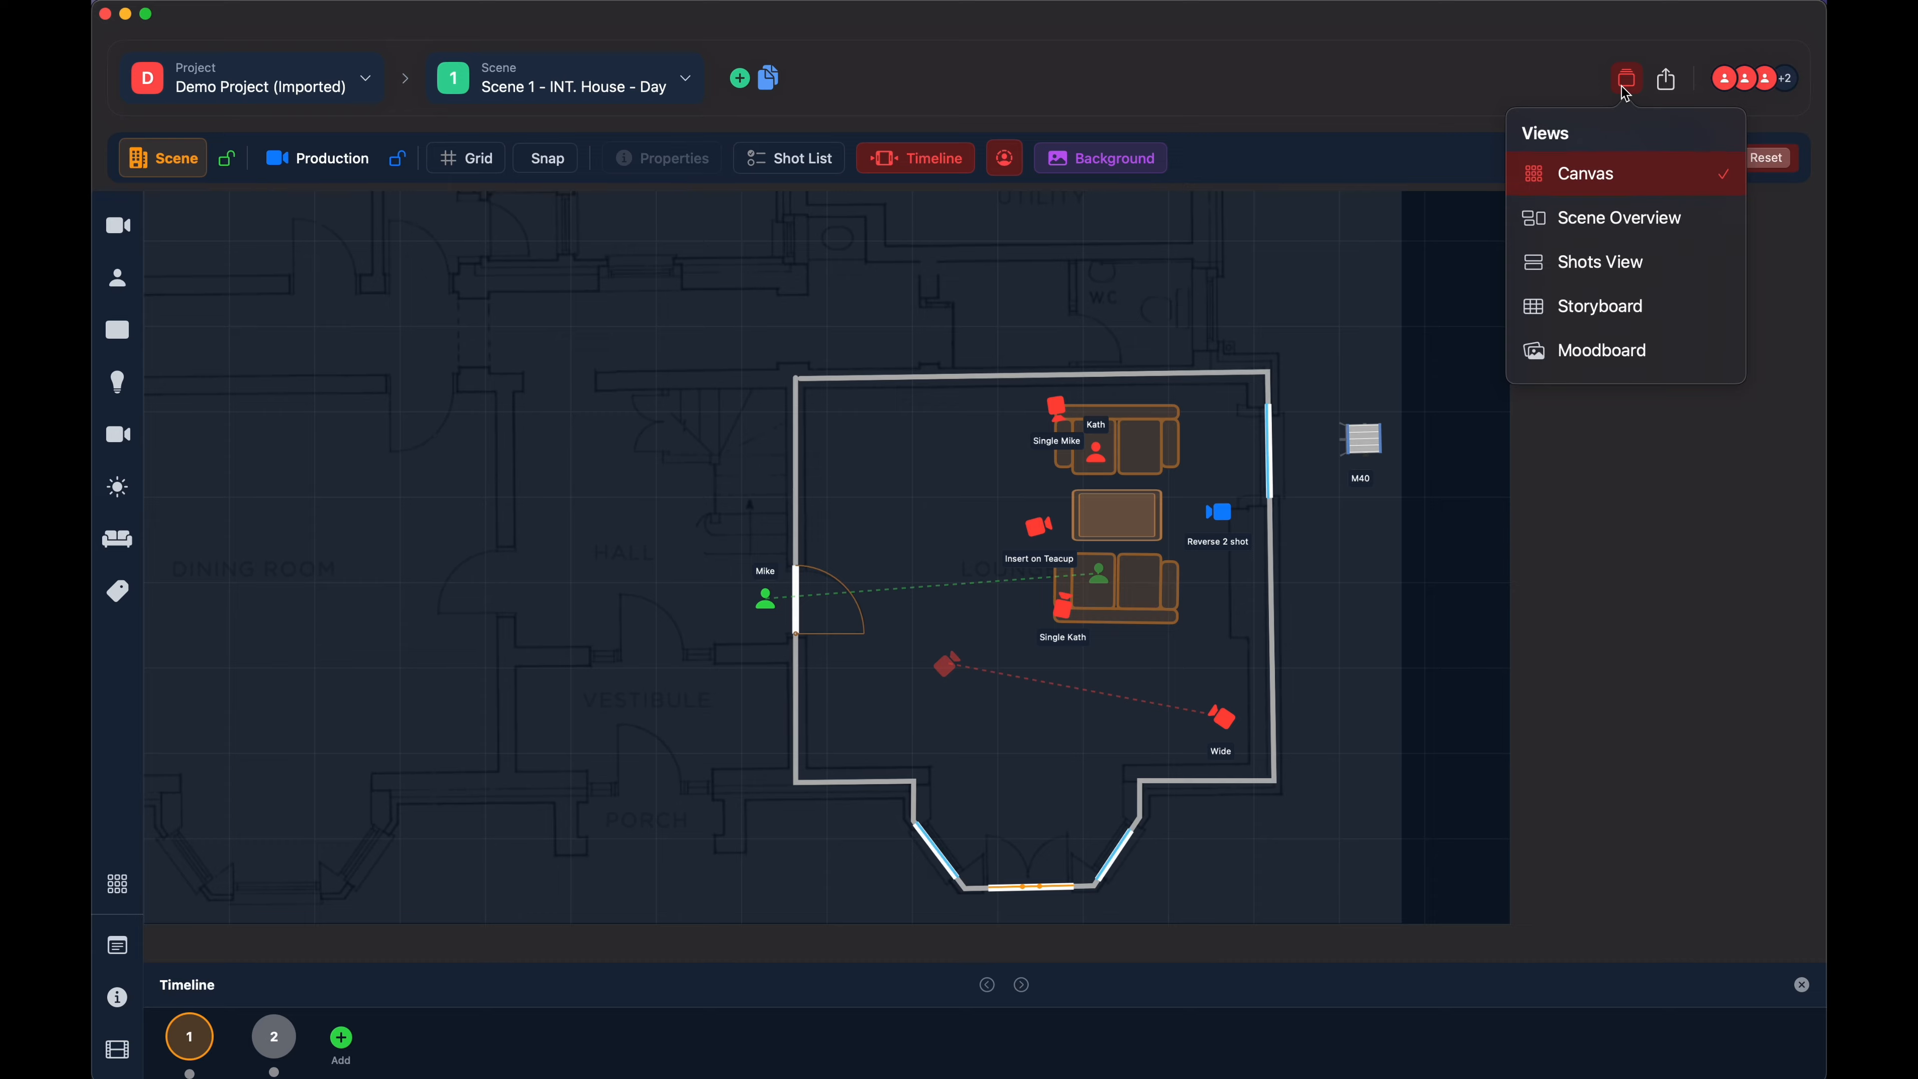
left_click(1593, 318)
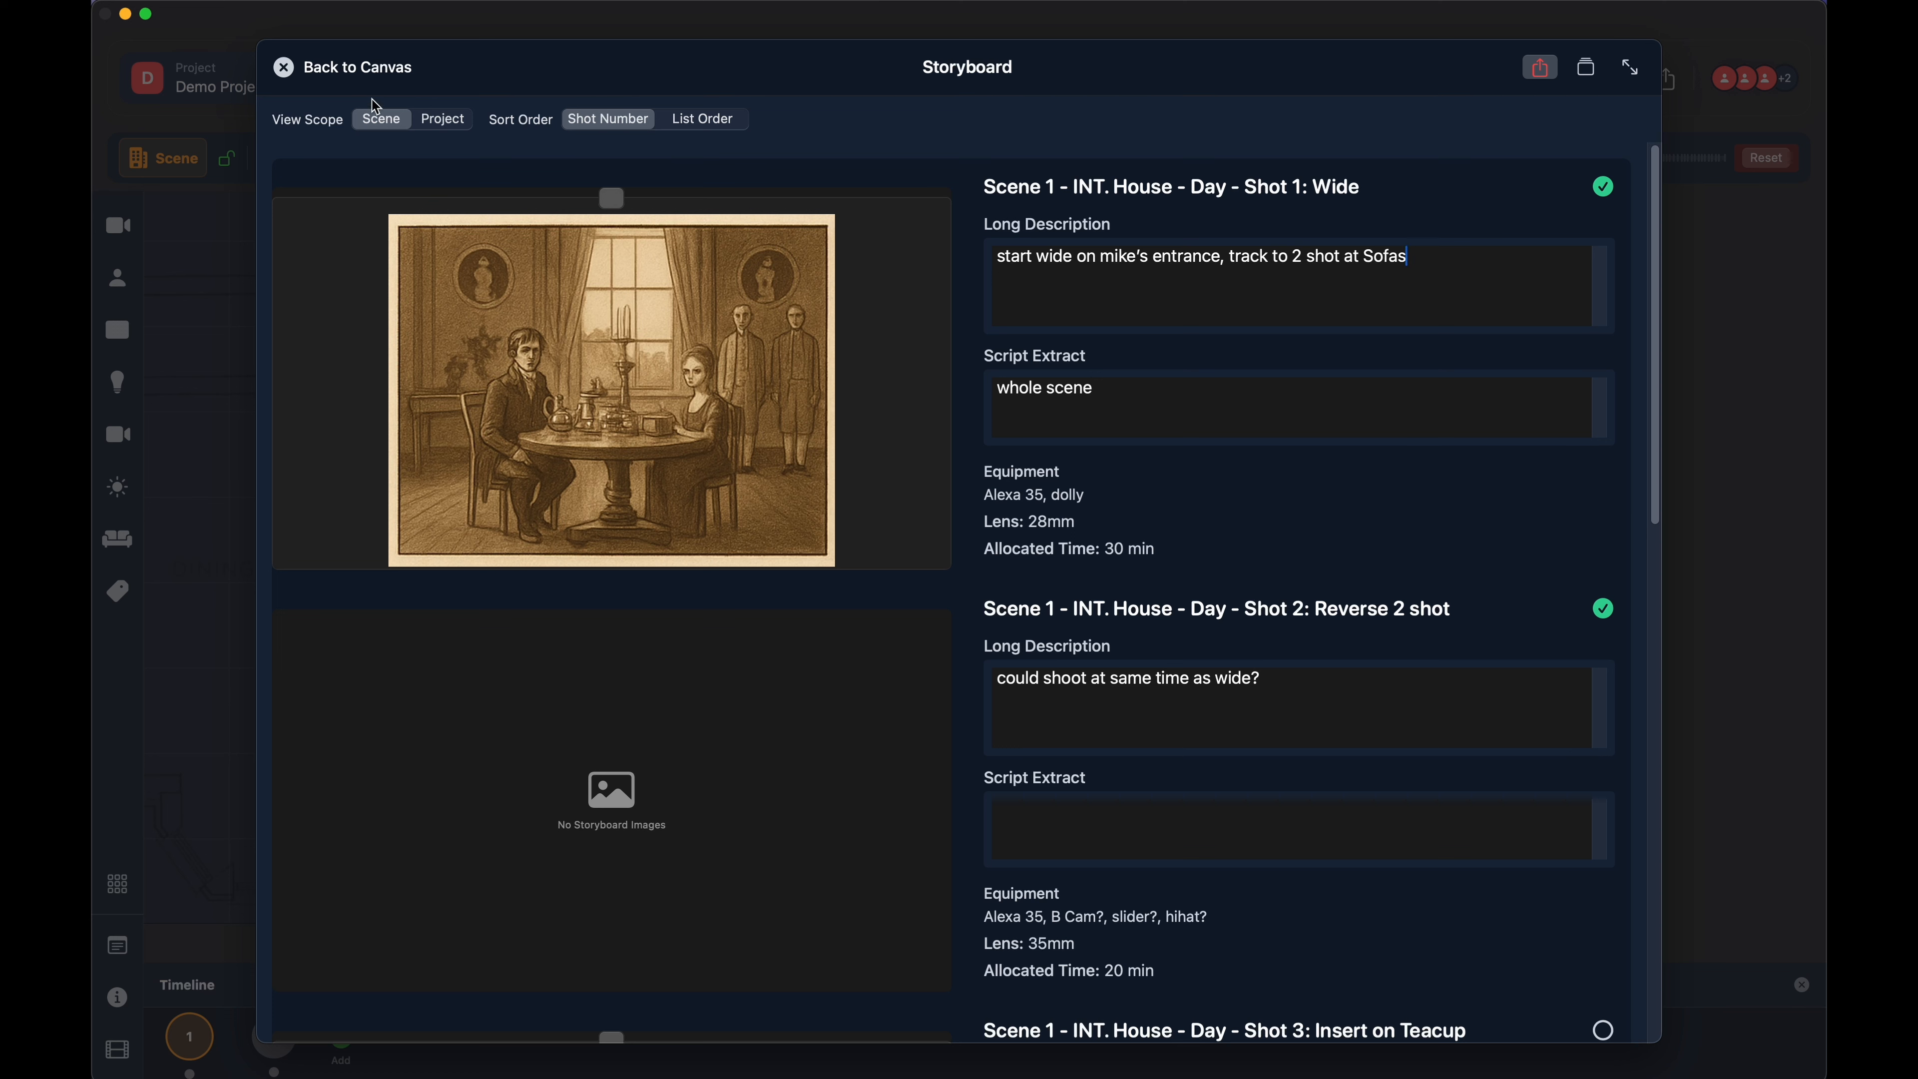
- Compare the storyboard's Scene and Project view scopes, ending on Scene
left_click(428, 124)
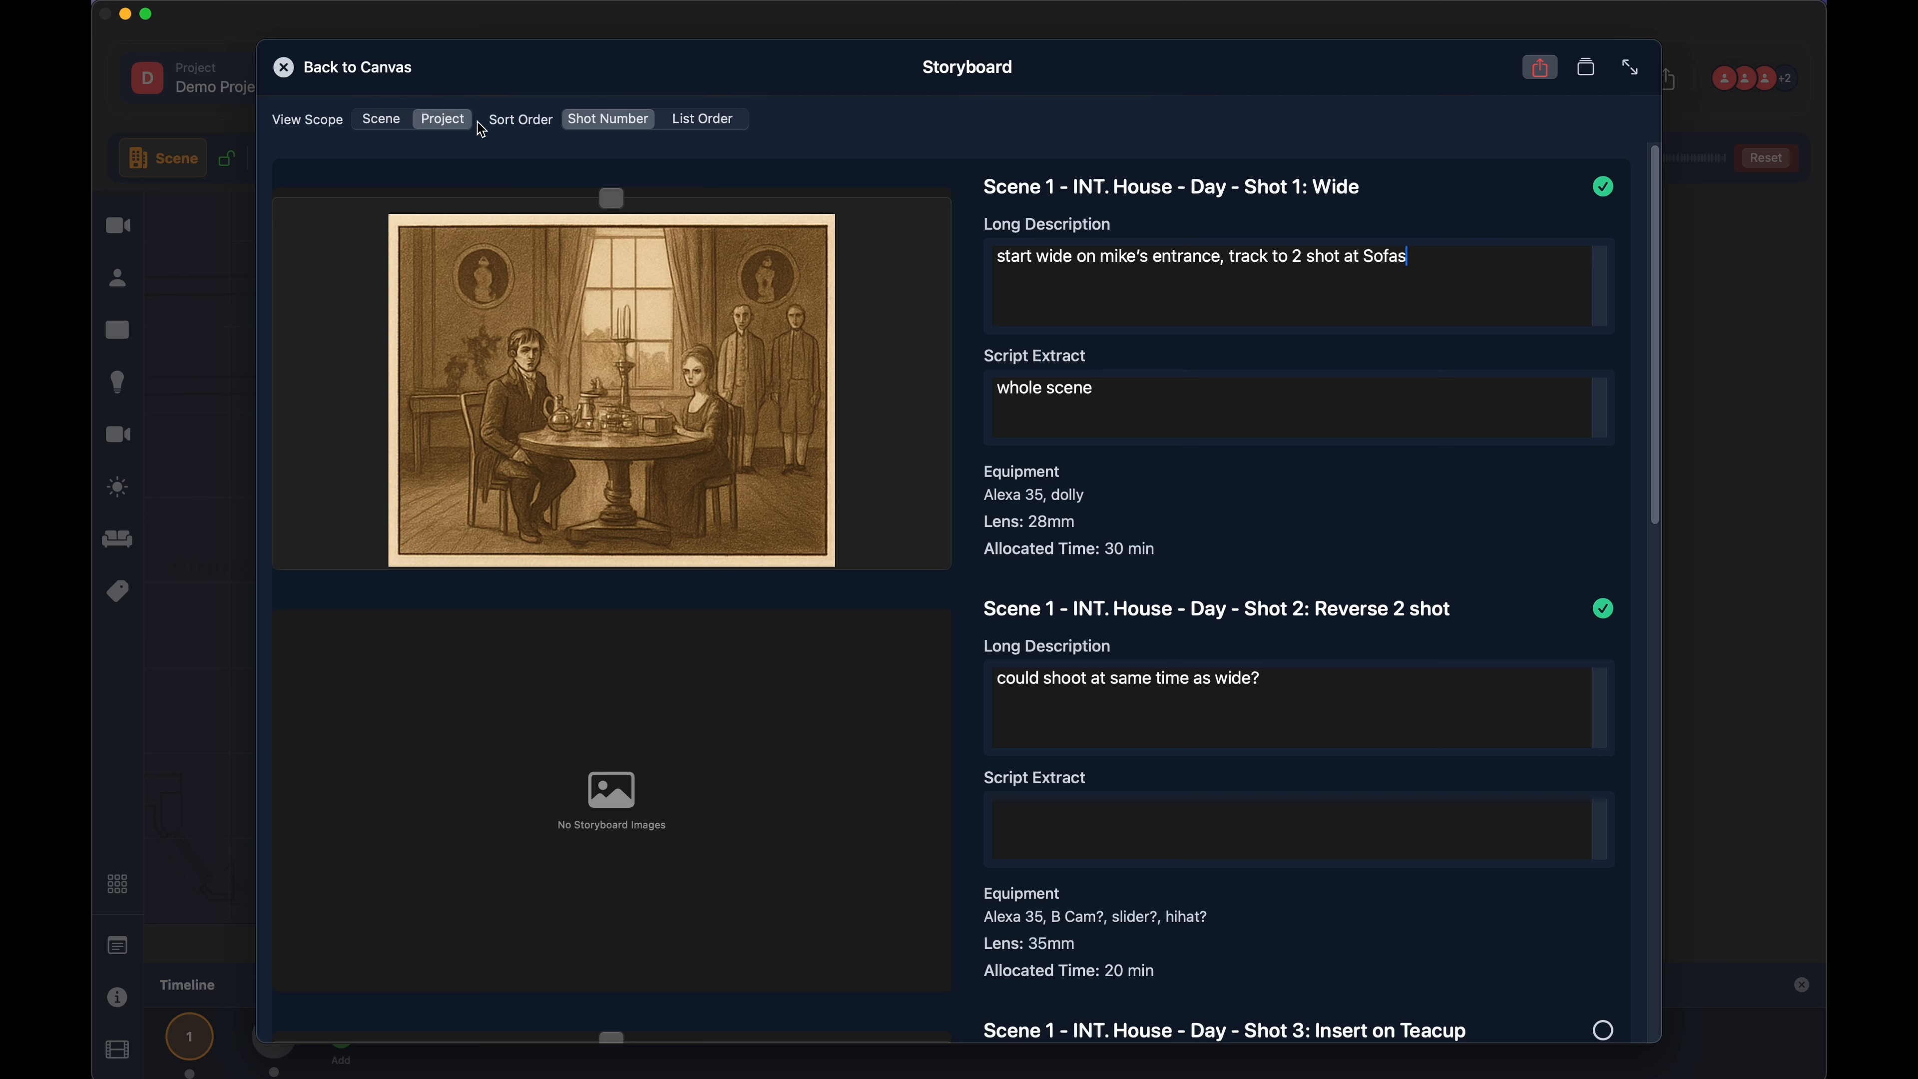
left_click(386, 122)
left_click(451, 125)
left_click(384, 120)
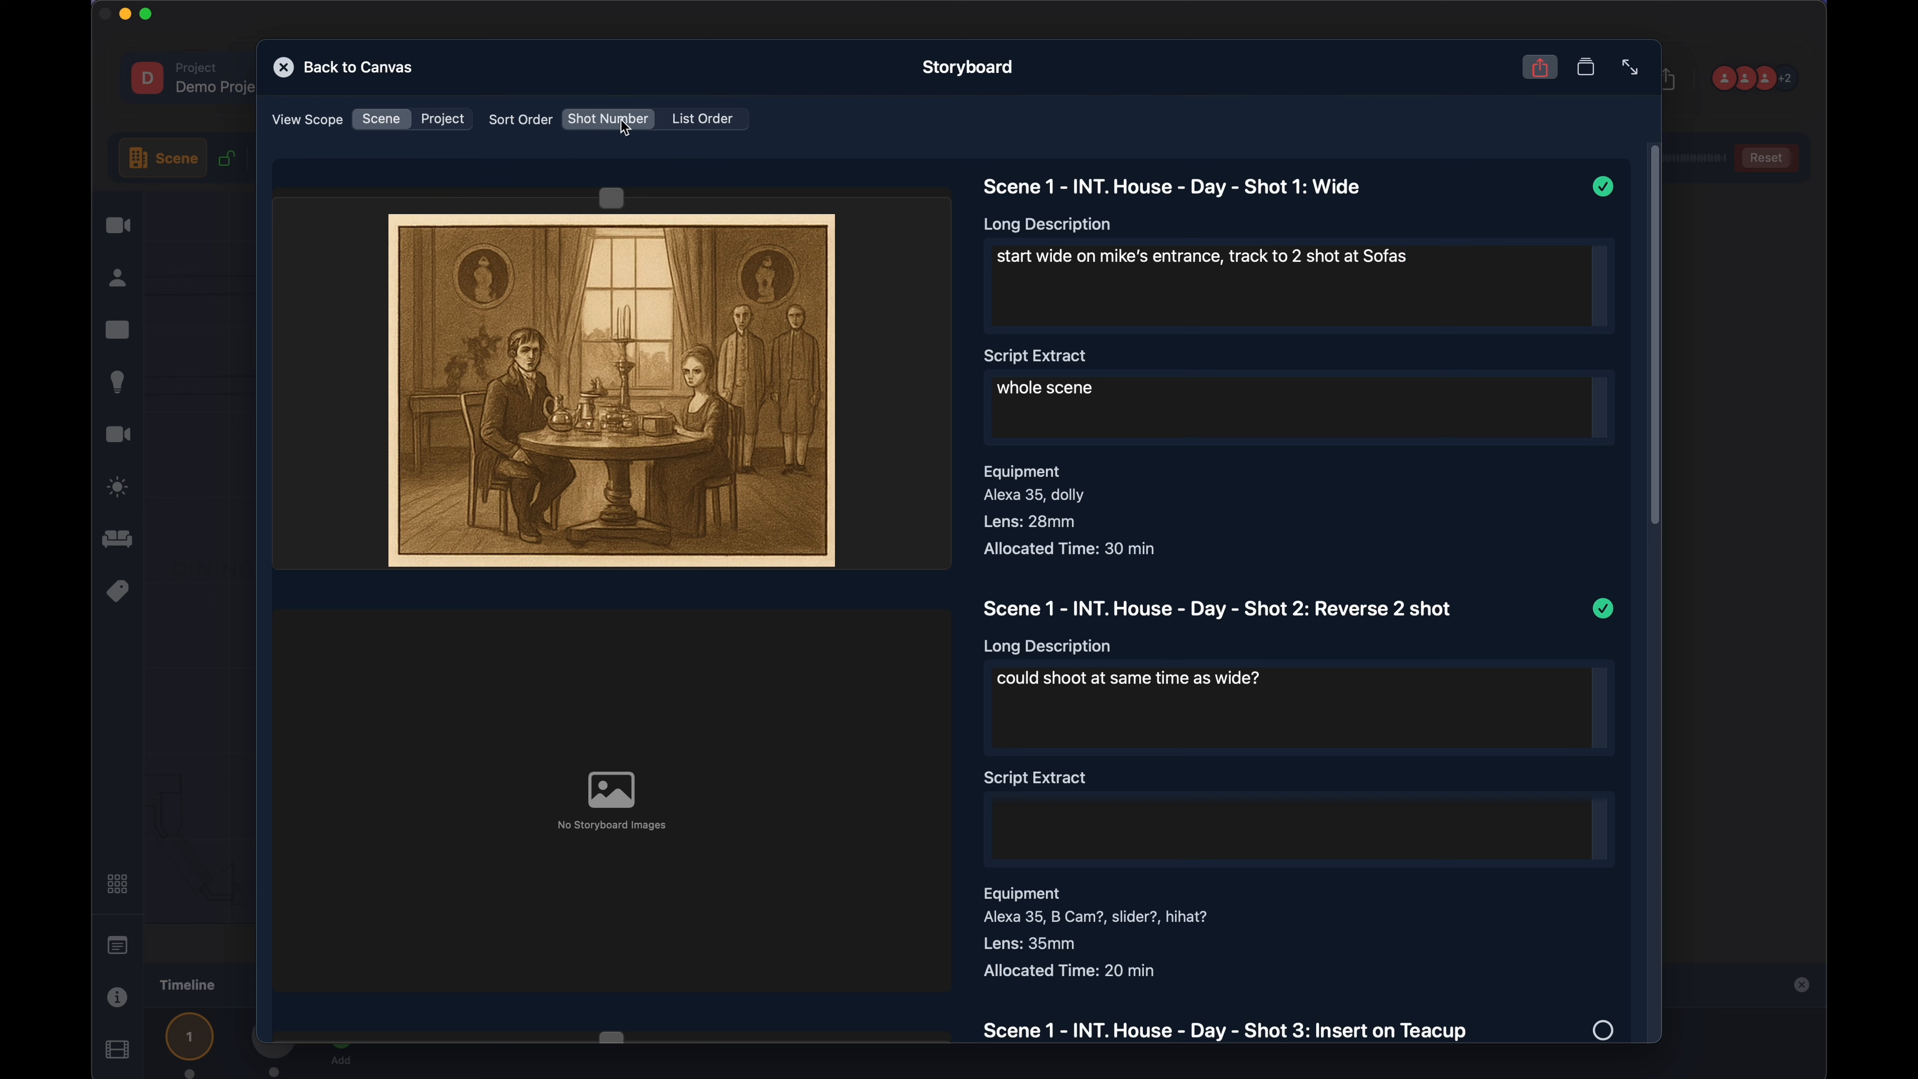
- Sort the storyboard by List Order and look through the shots' images, descriptions and equipment
left_click(690, 122)
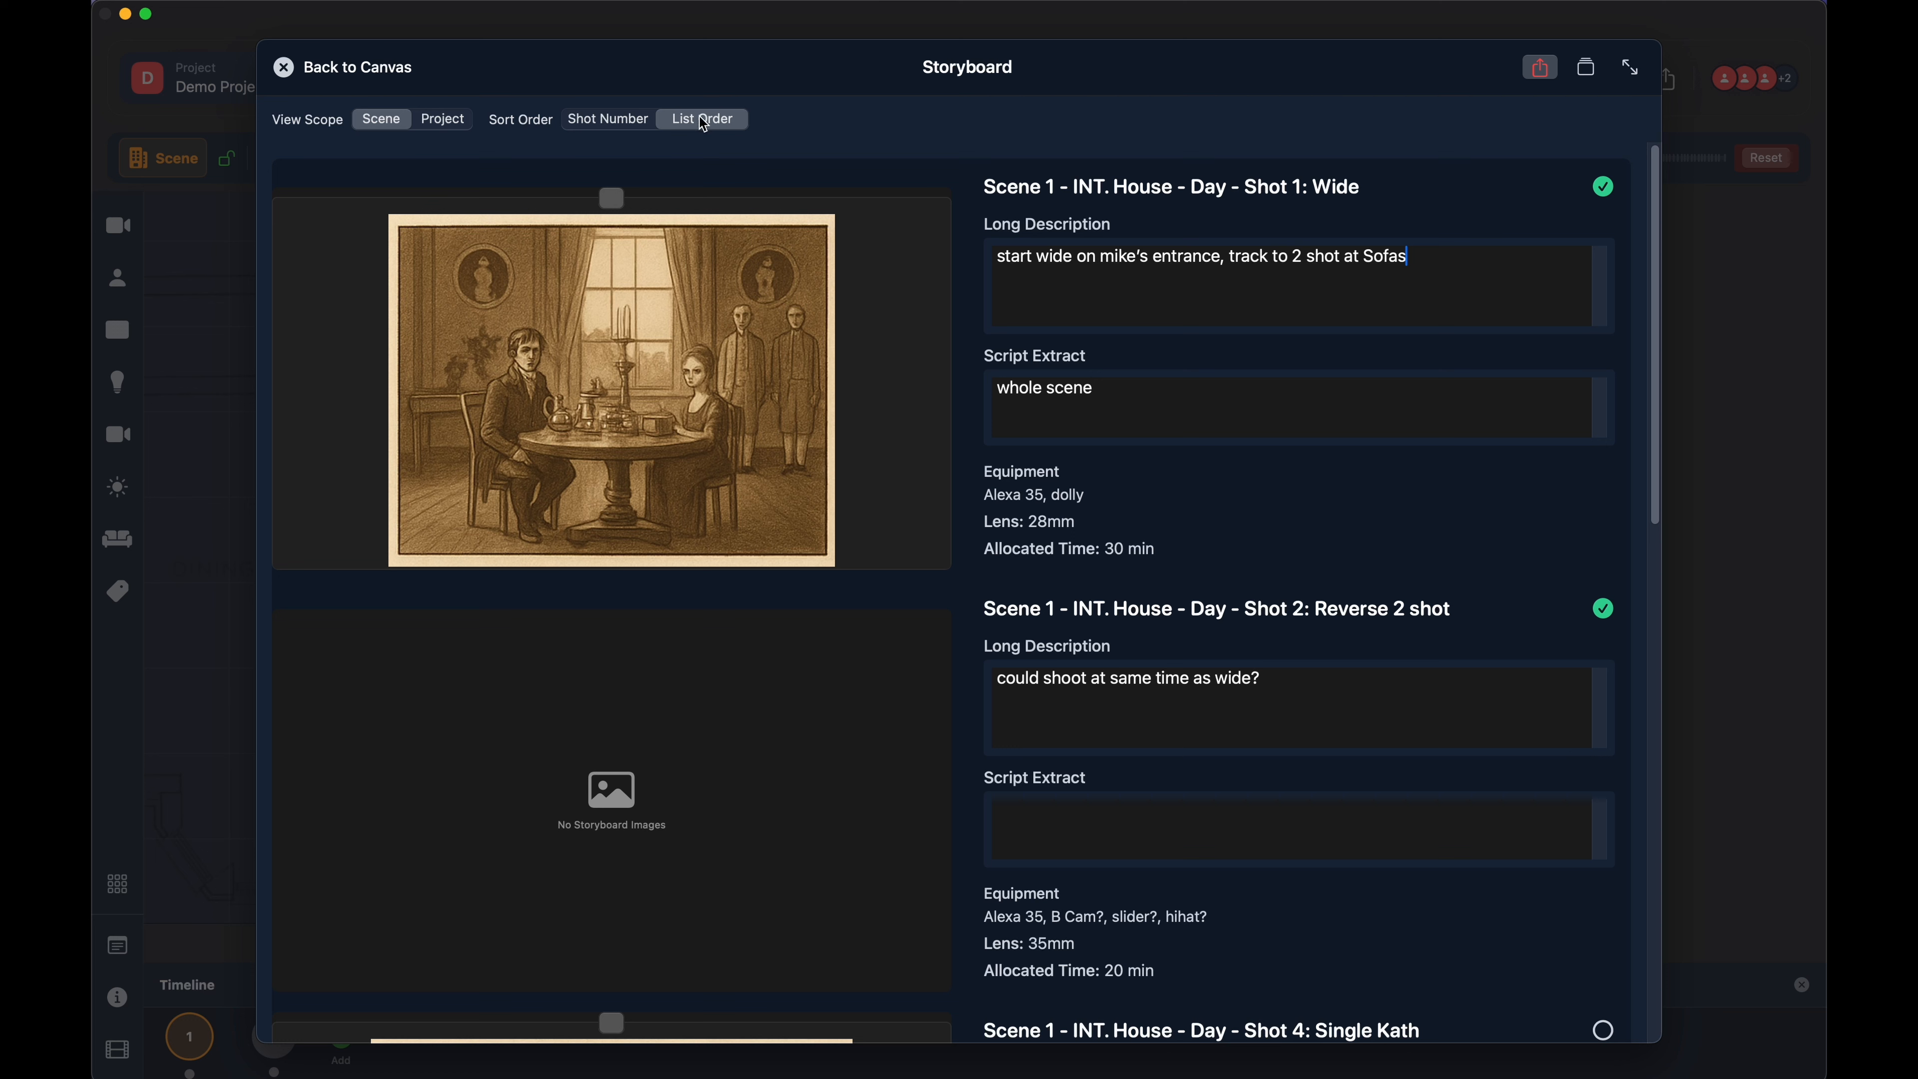
scroll(969, 393, "down", 1)
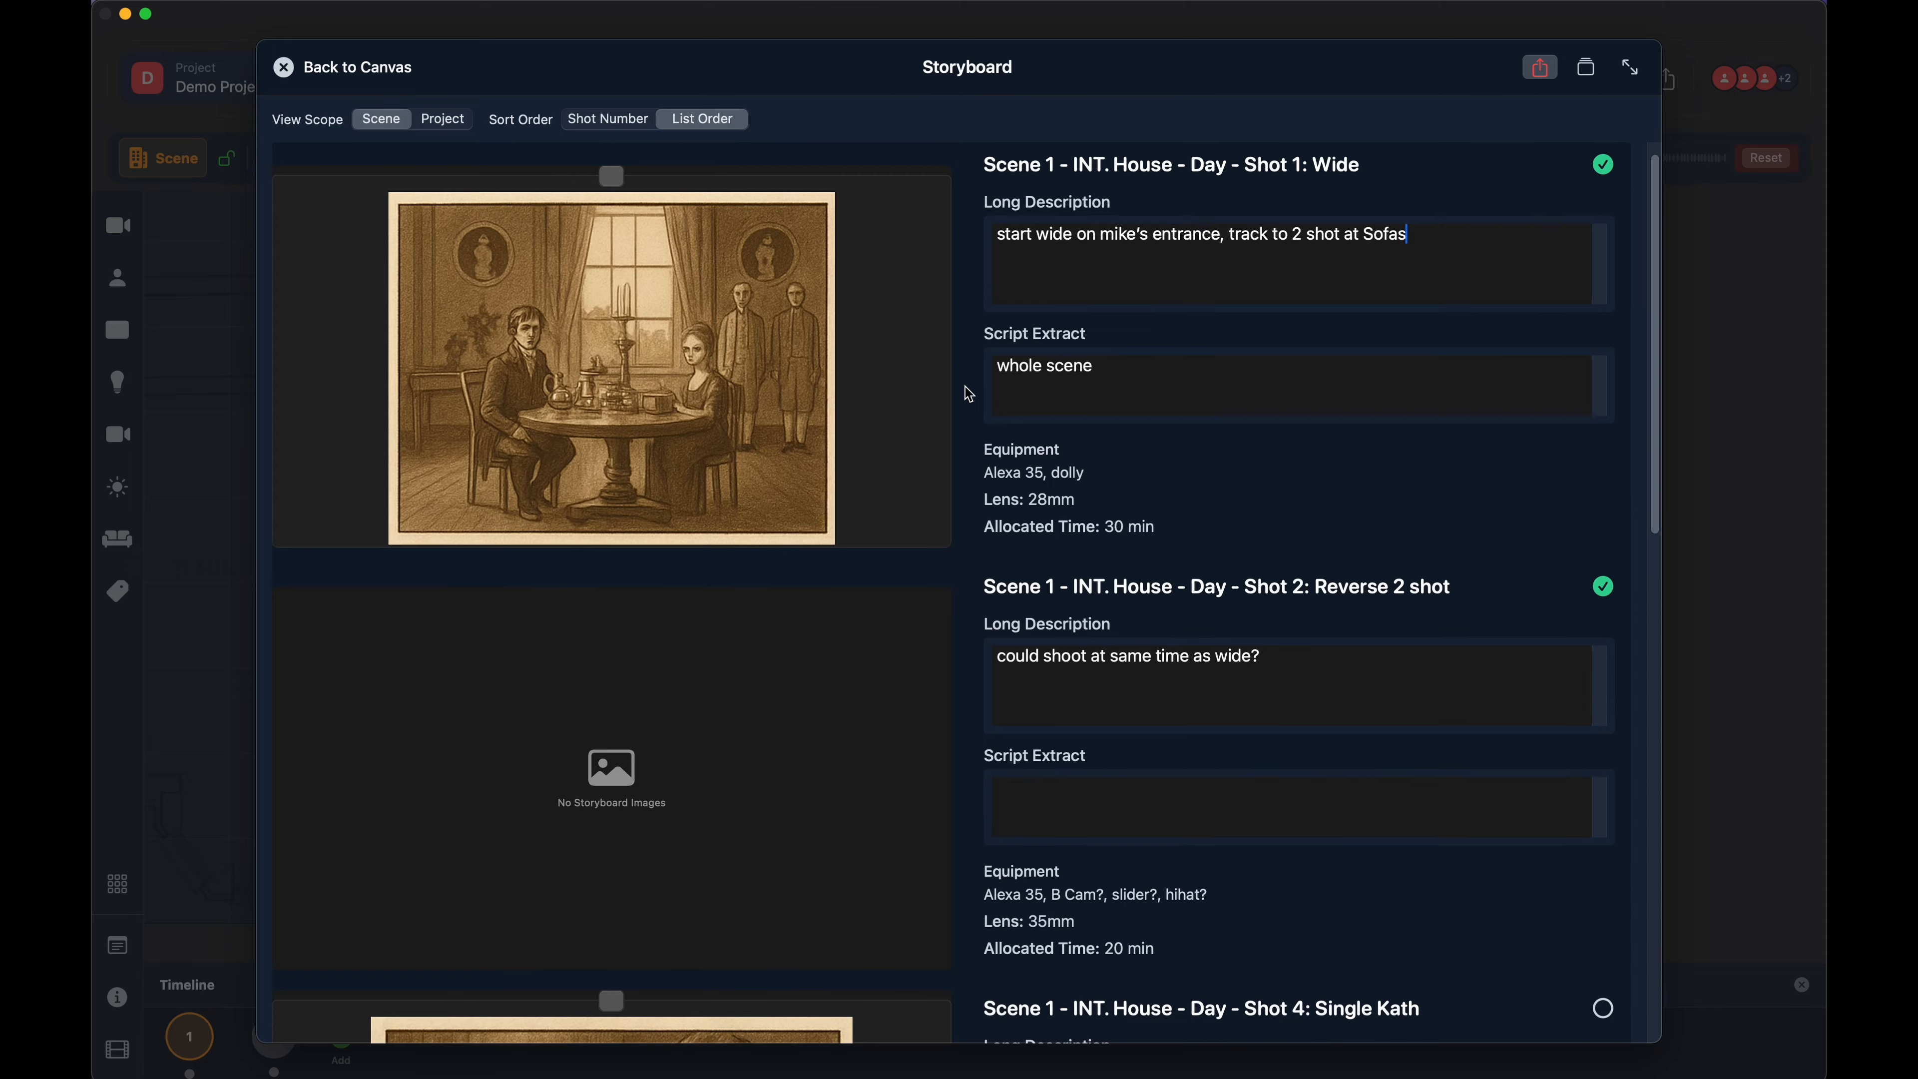
scroll(969, 394, "up", 1)
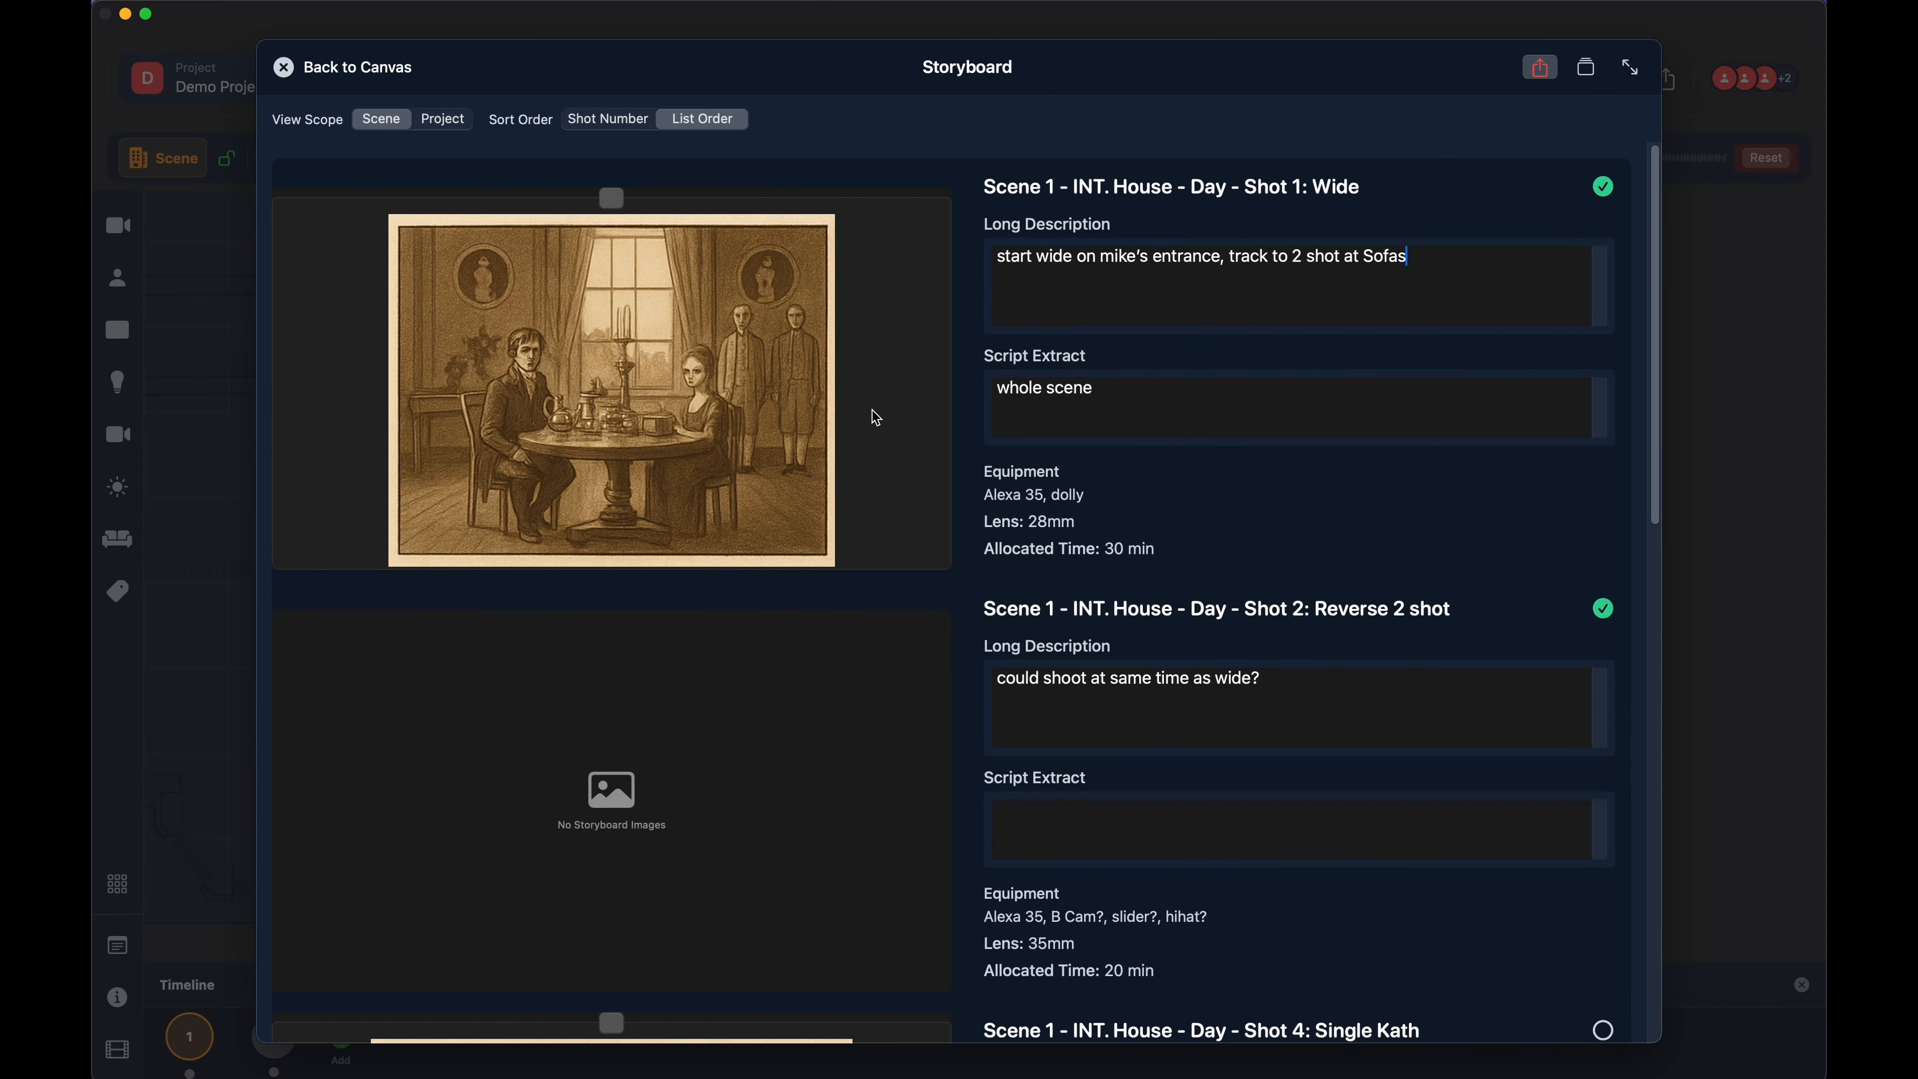
scroll(877, 417, "down", 5)
scroll(876, 418, "up", 5)
scroll(748, 444, "down", 2)
scroll(748, 444, "up", 2)
scroll(1105, 468, "down", 2)
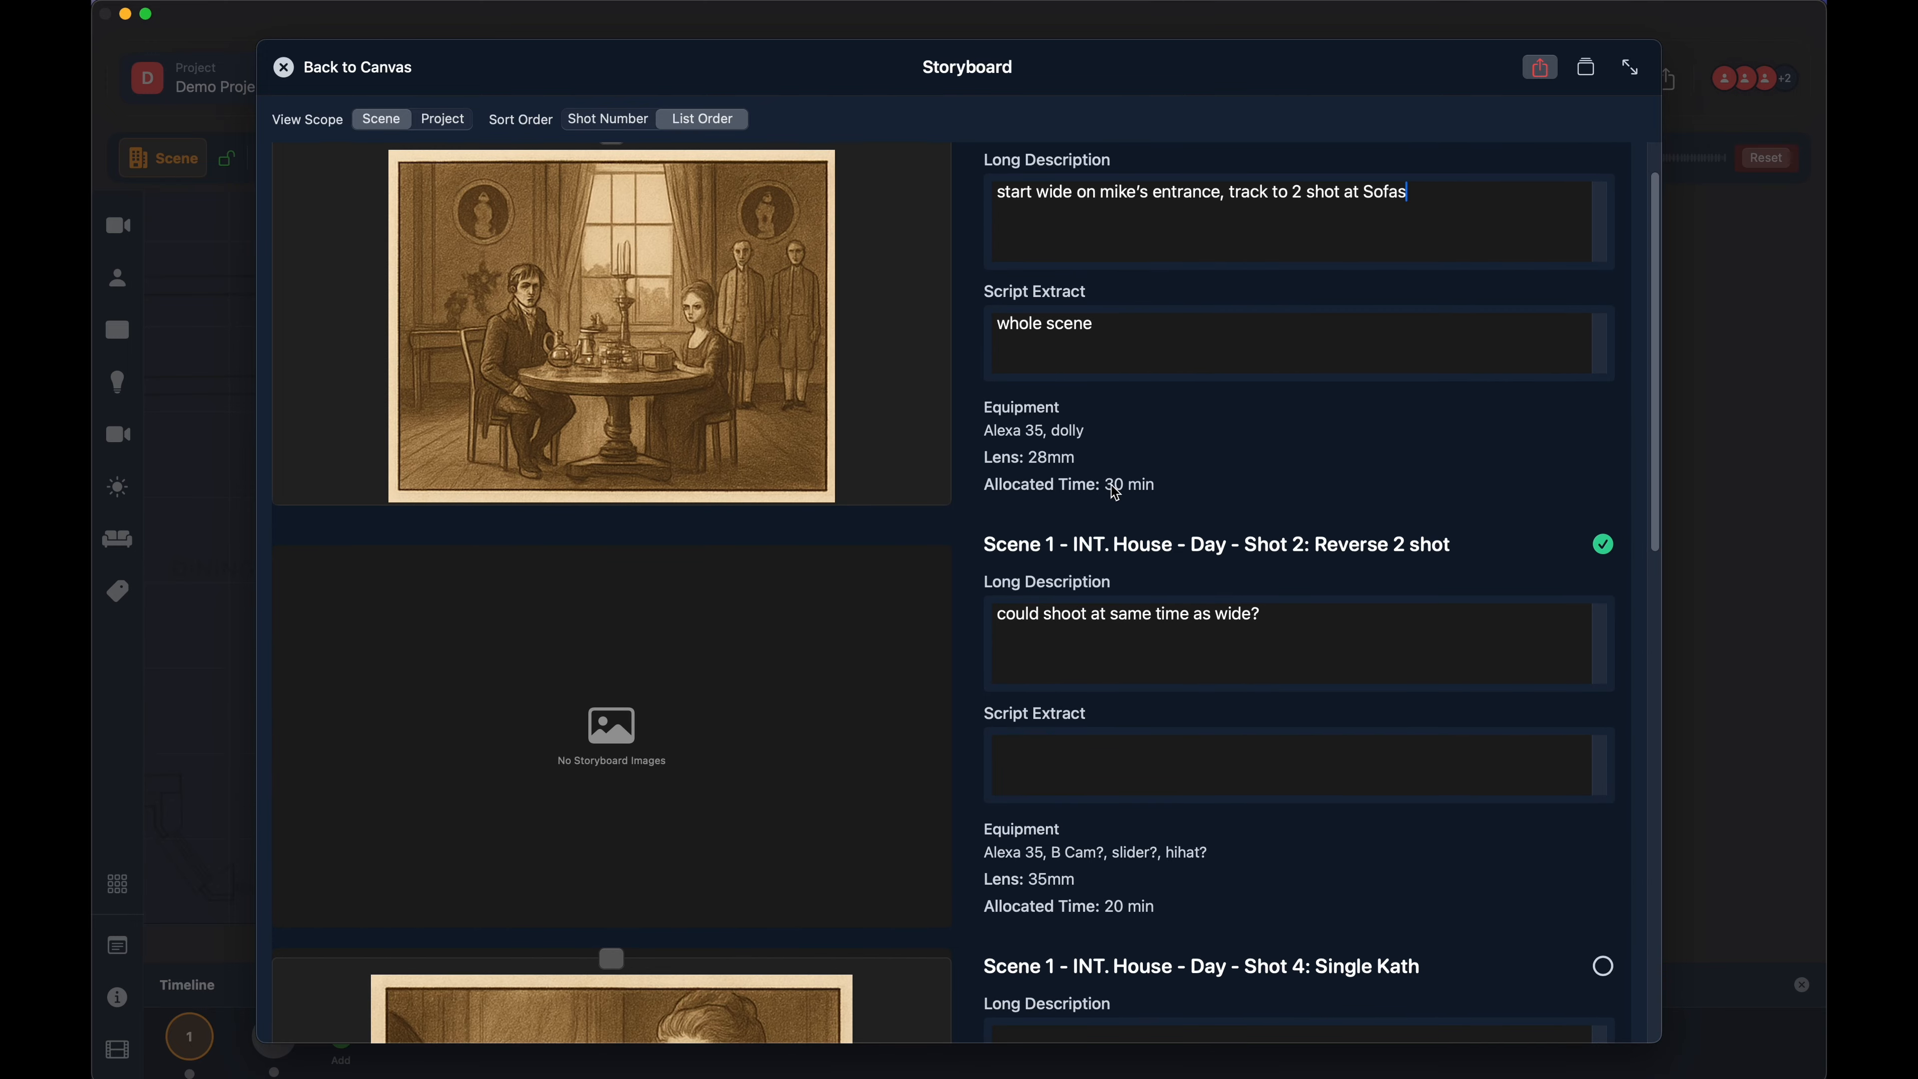
scroll(899, 471, "up", 2)
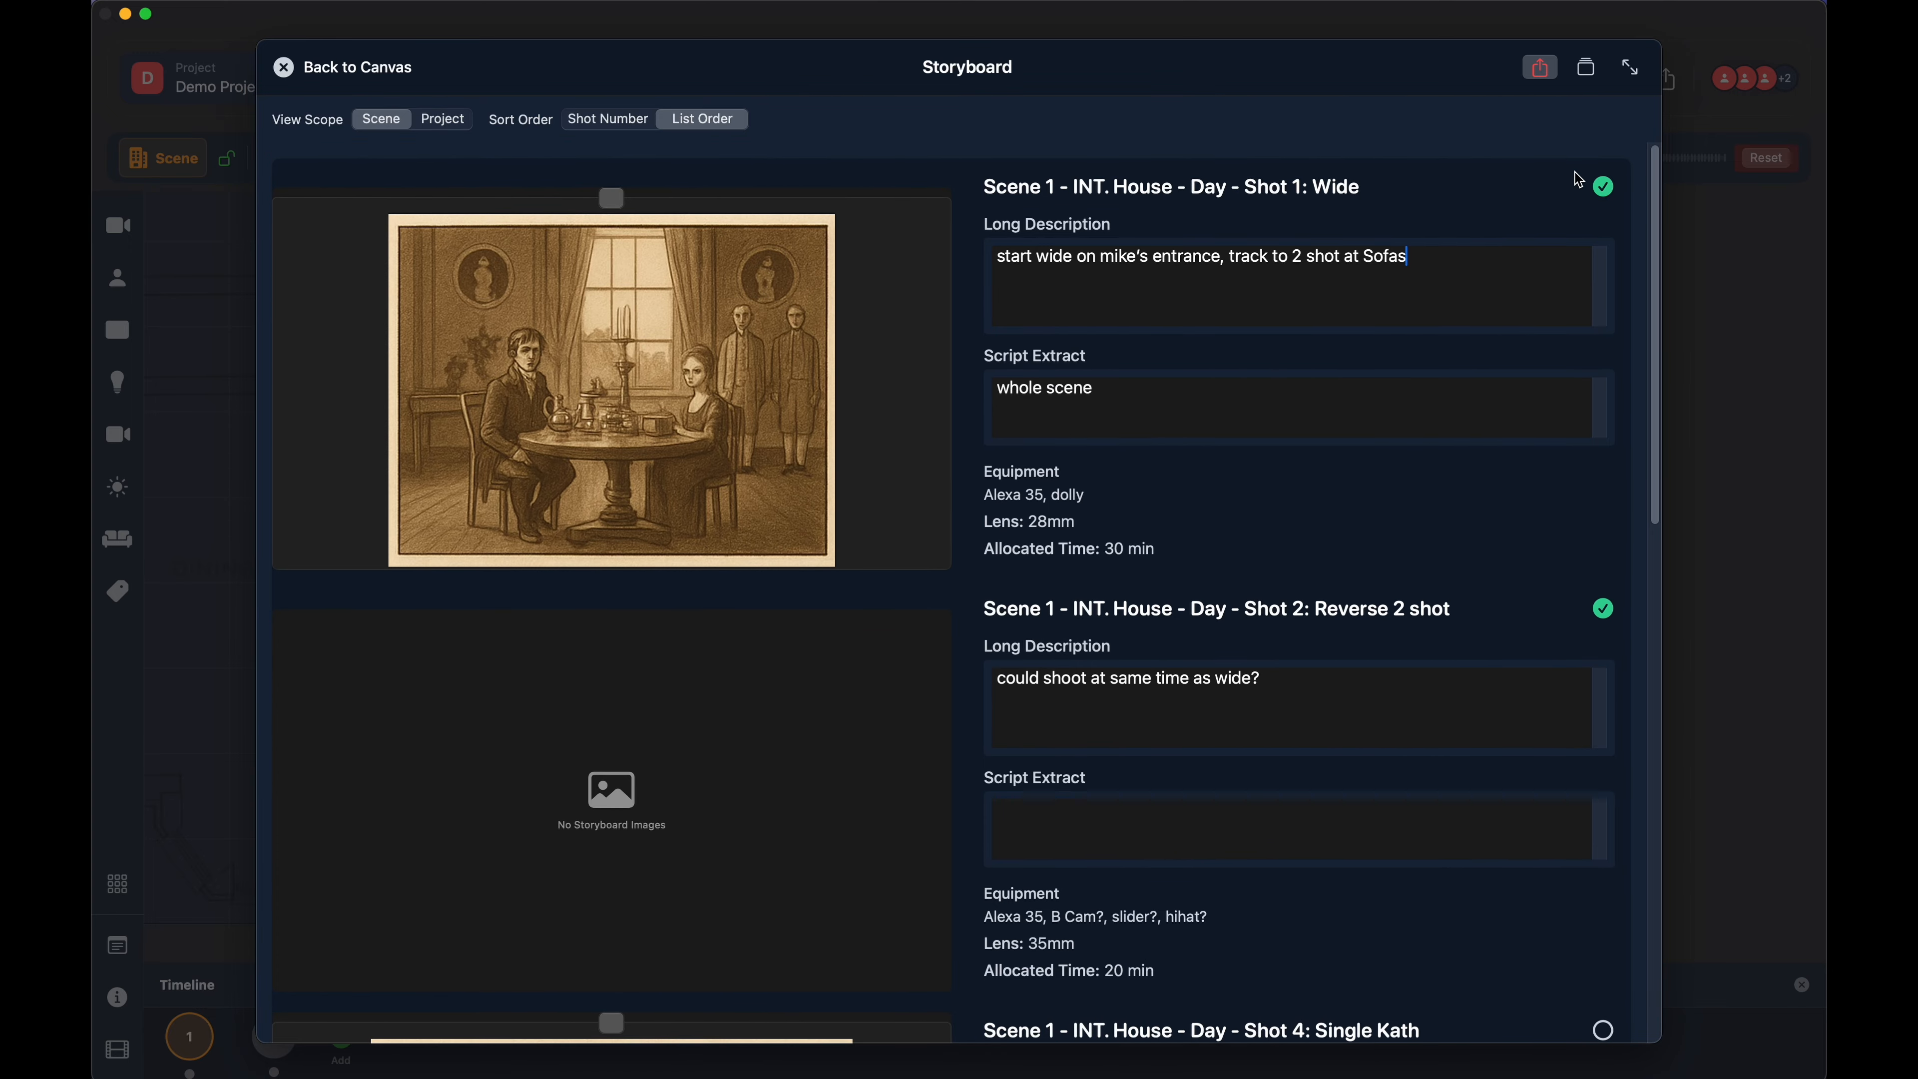
- Toggle the completion mark of Shot 1 off and back on, and check the following storyboard shots
left_click(1604, 186)
left_click(1604, 189)
scroll(1281, 449, "down", 15)
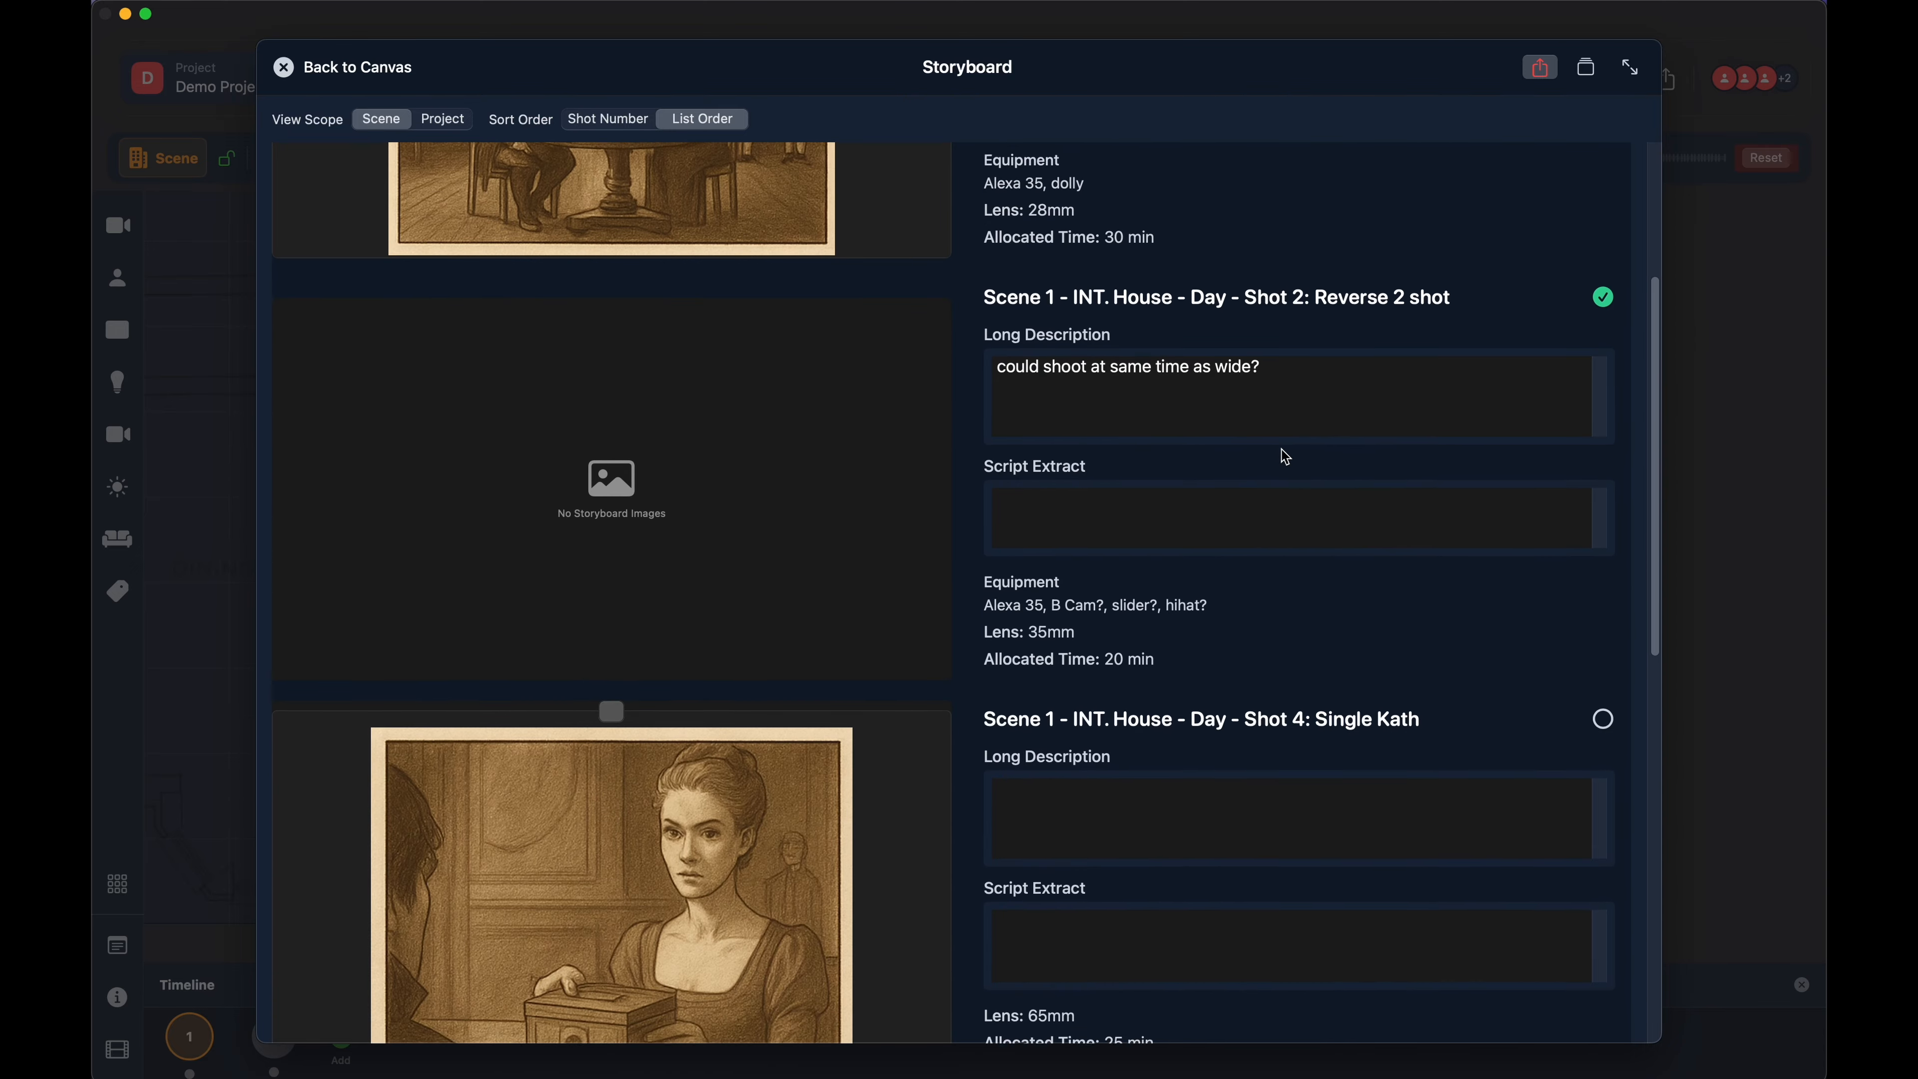
scroll(1282, 449, "up", 15)
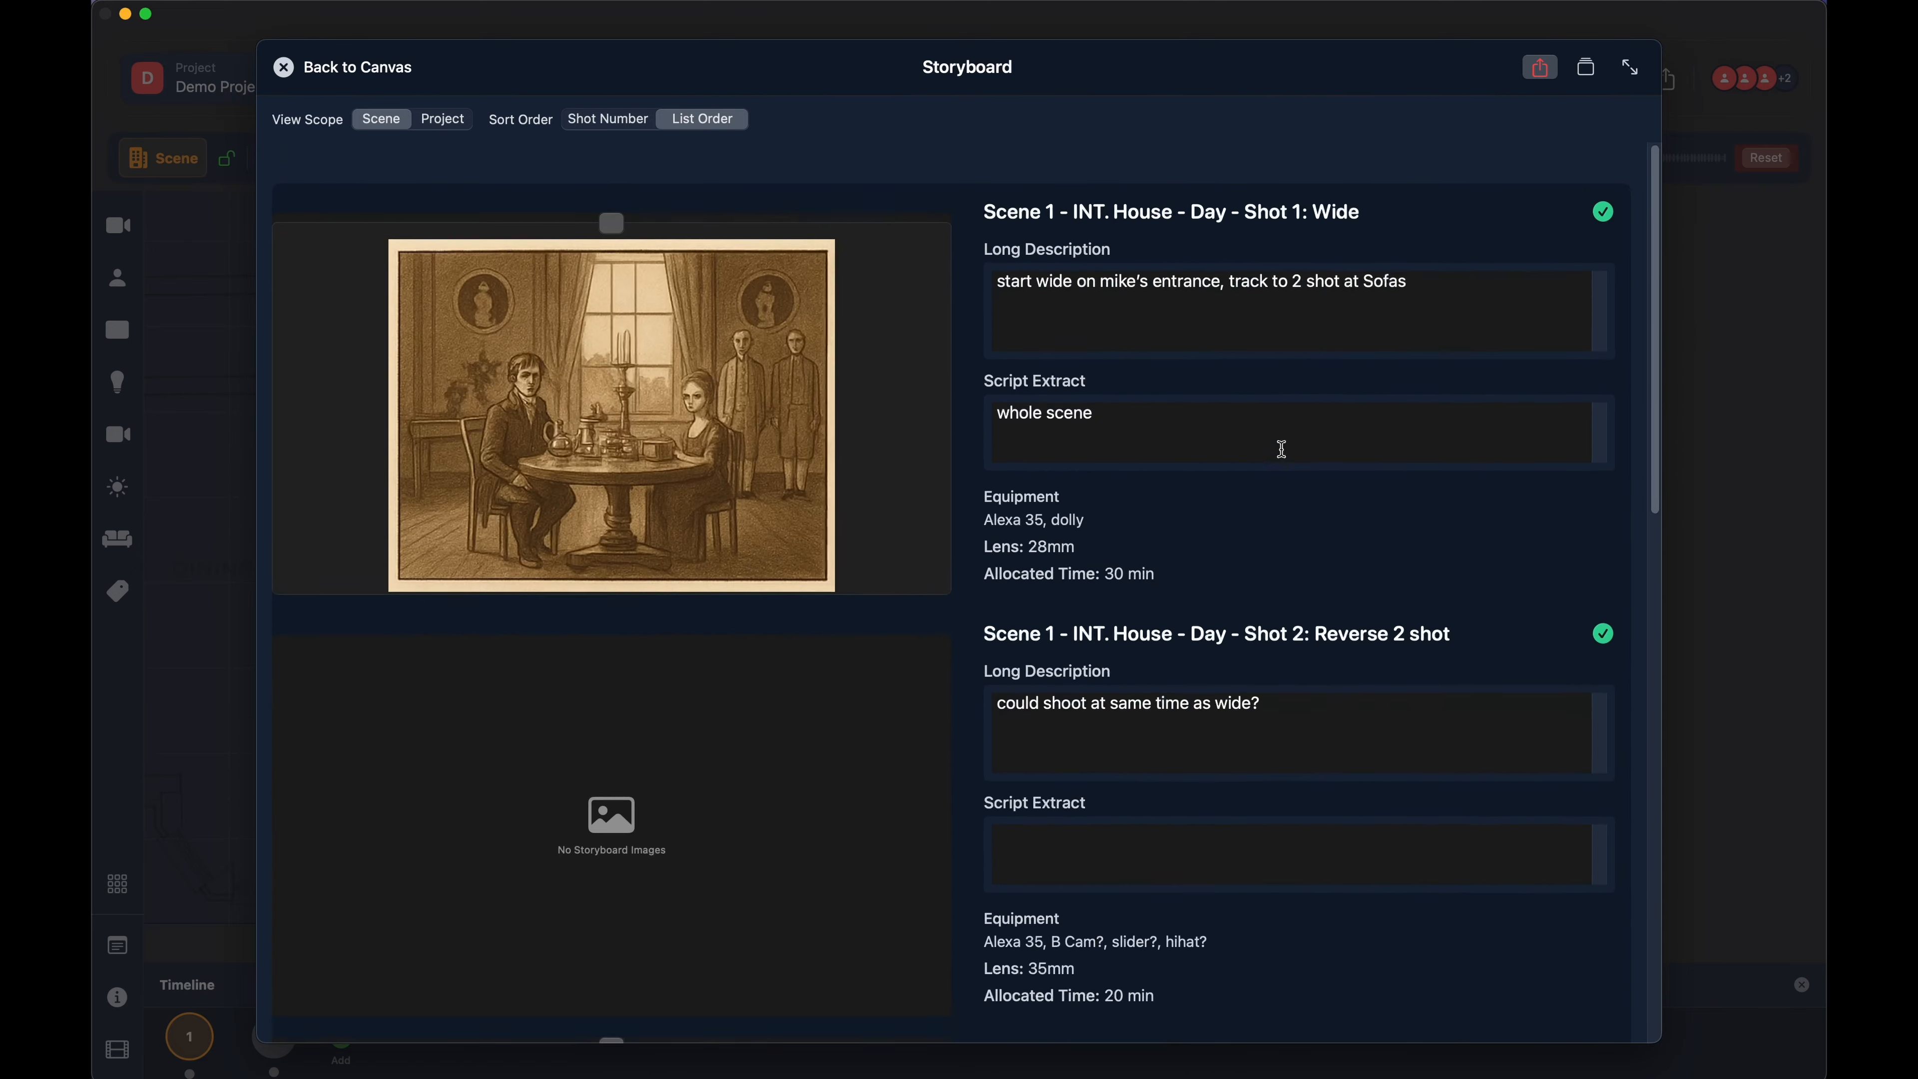
- Review the scope, layout and content options for exporting the storyboard as a PDF, then cancel the export
left_click(1540, 68)
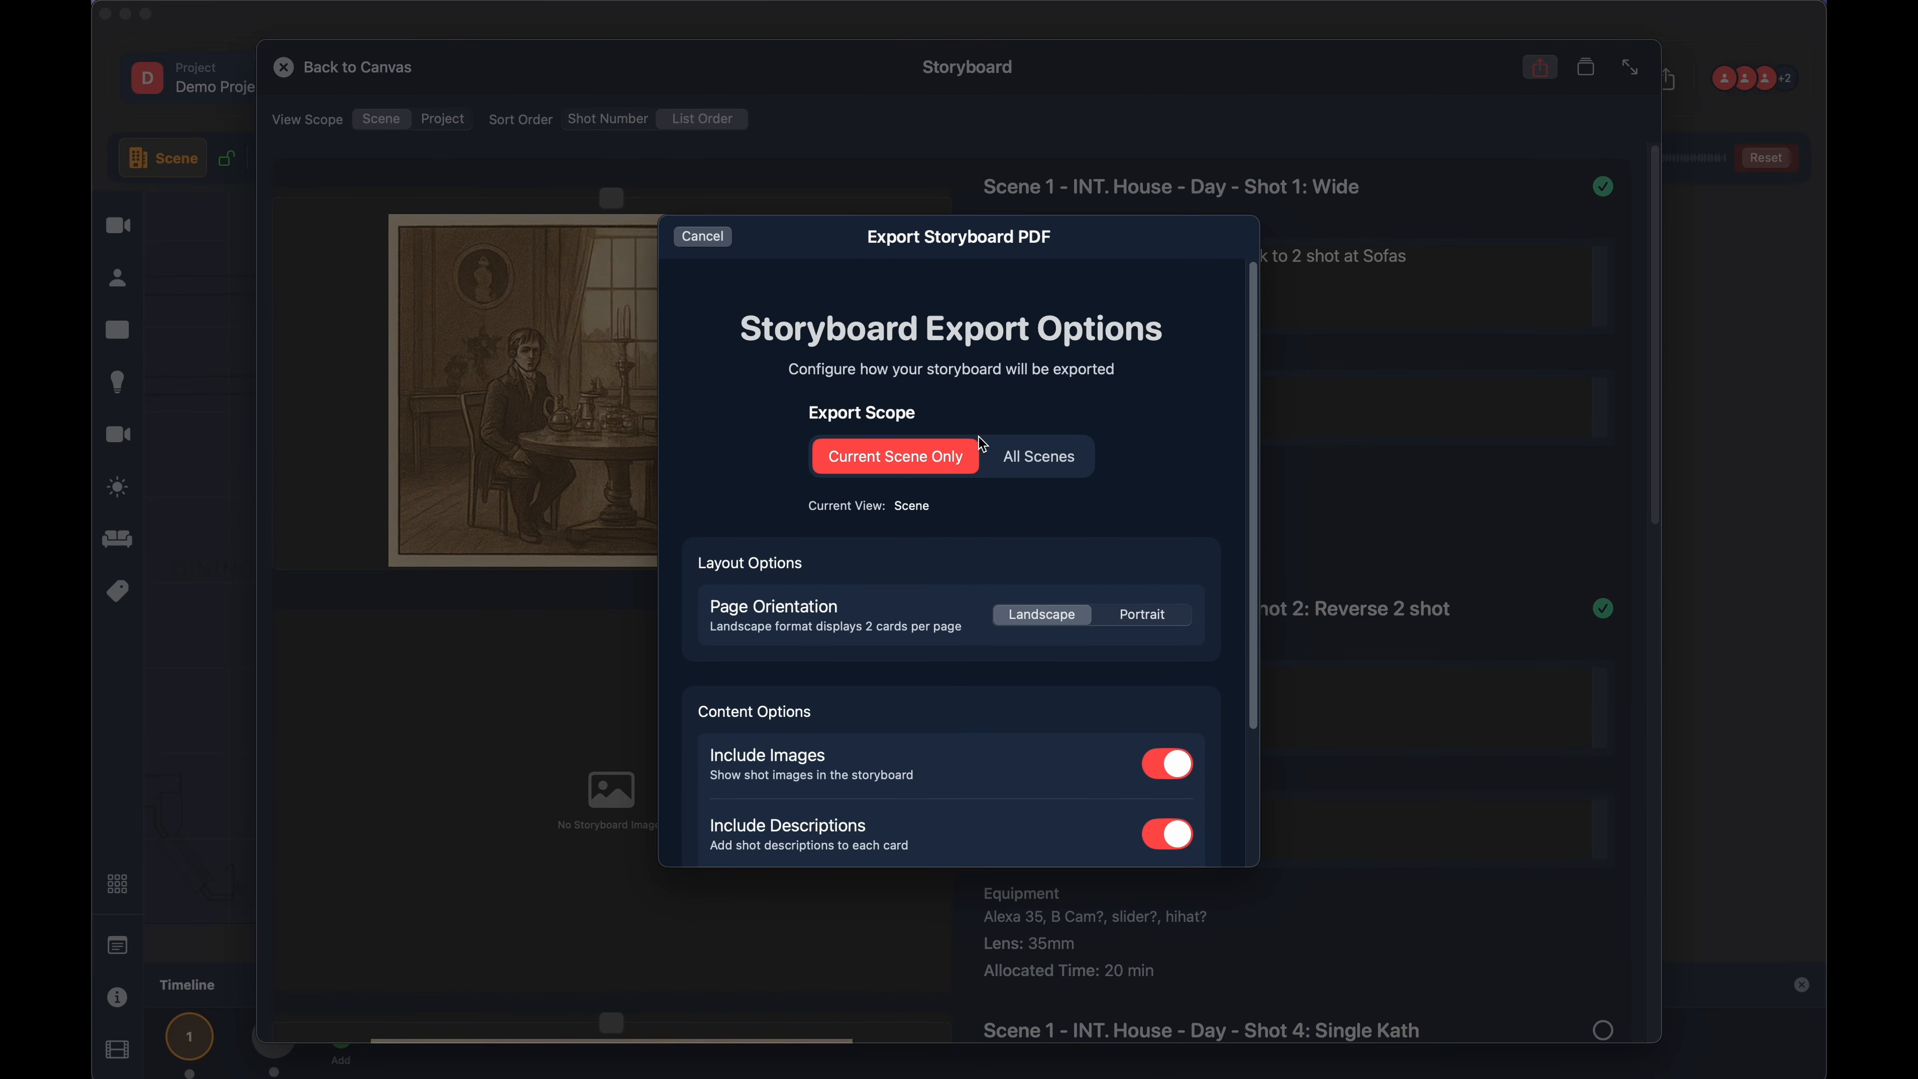
scroll(969, 635, "down", 3)
scroll(973, 637, "up", 3)
scroll(973, 637, "down", 3)
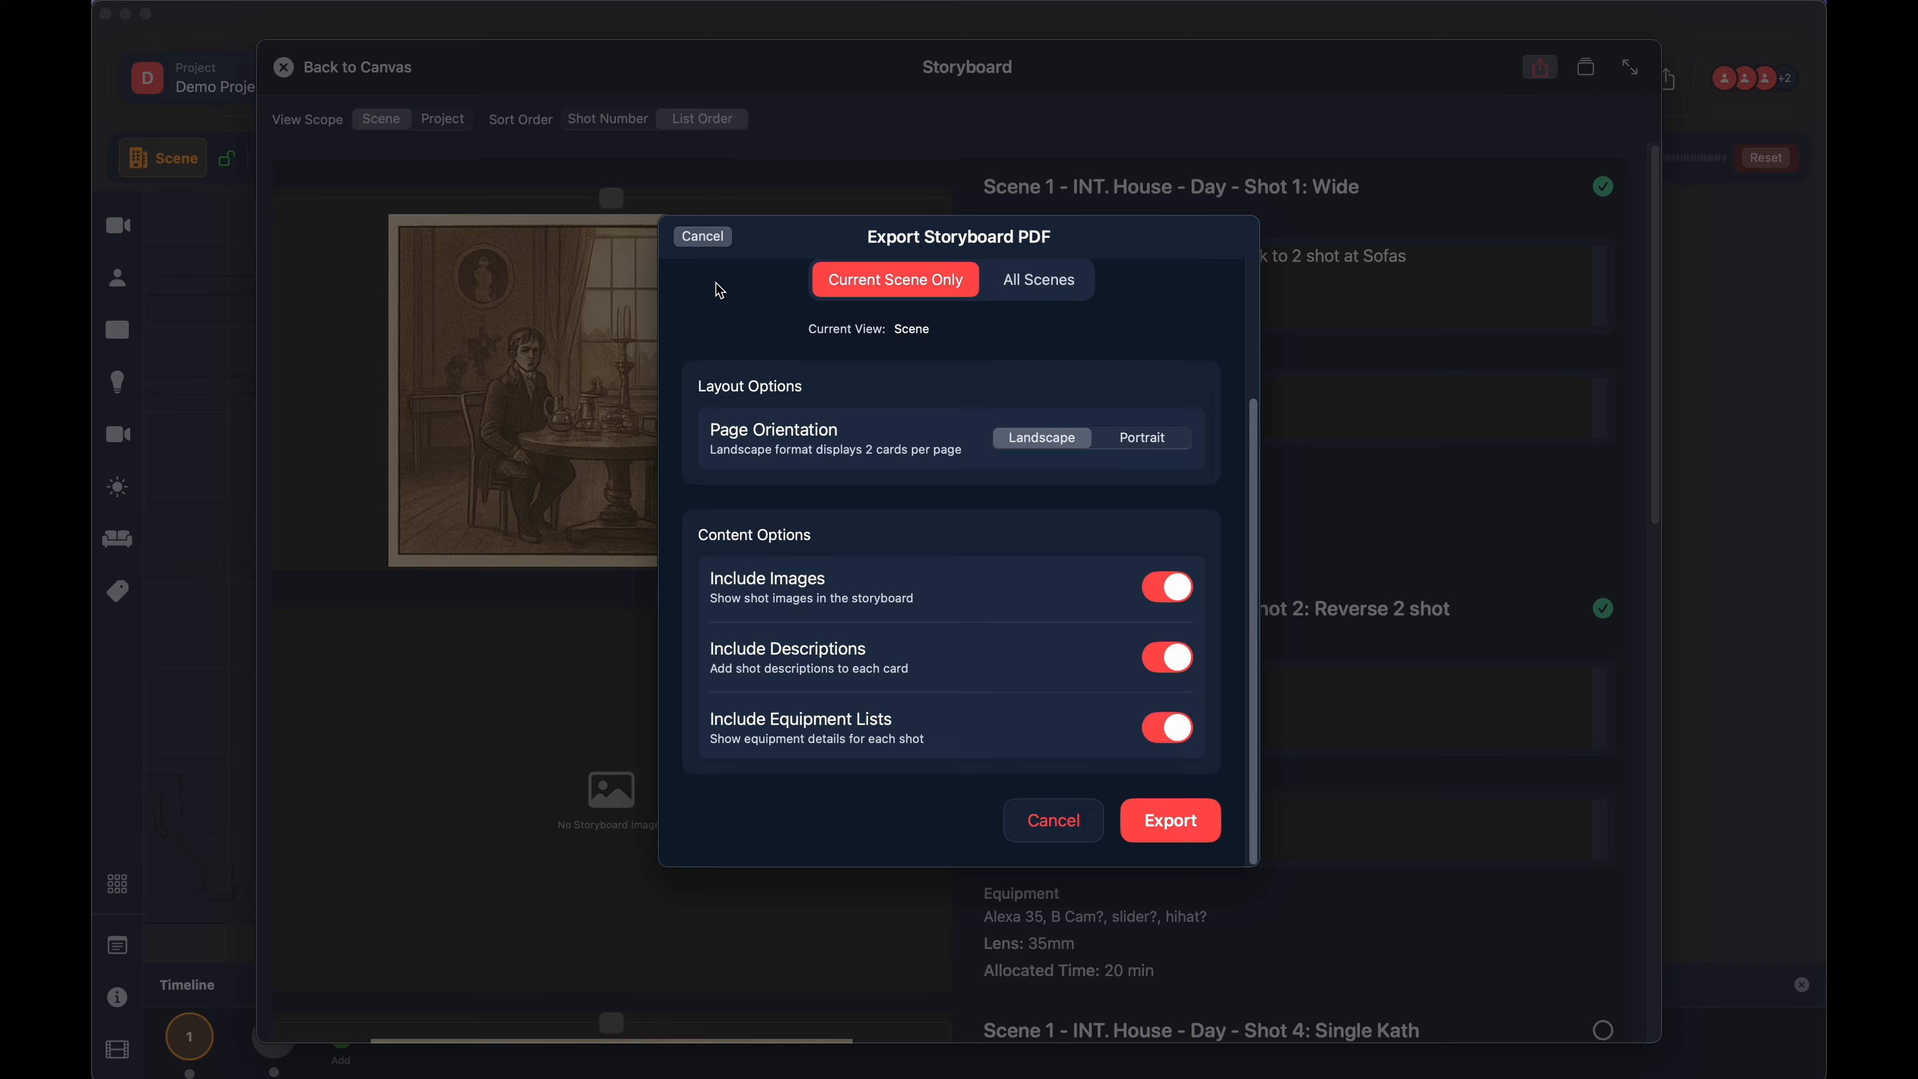
left_click(710, 239)
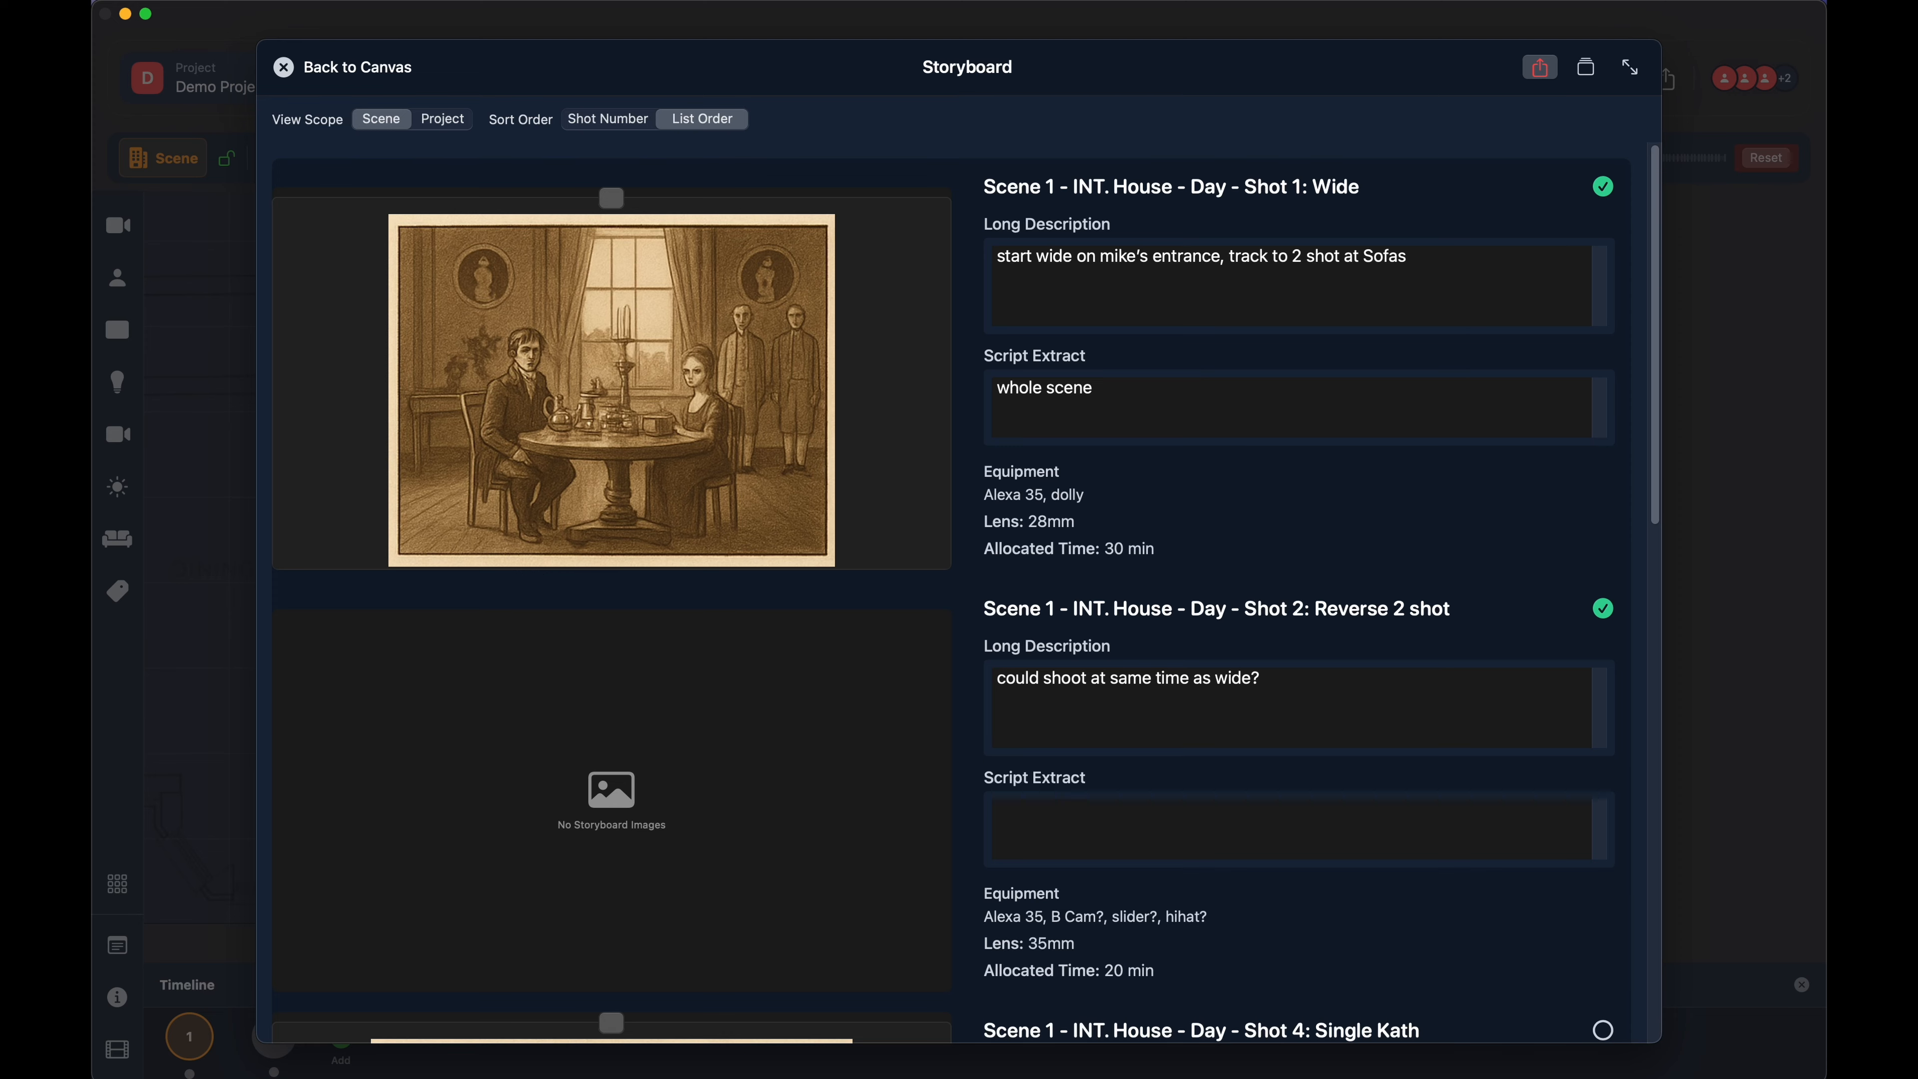
- Pop the Storyboard out into its own window, close it, and open the Moodboard view
left_click(1631, 68)
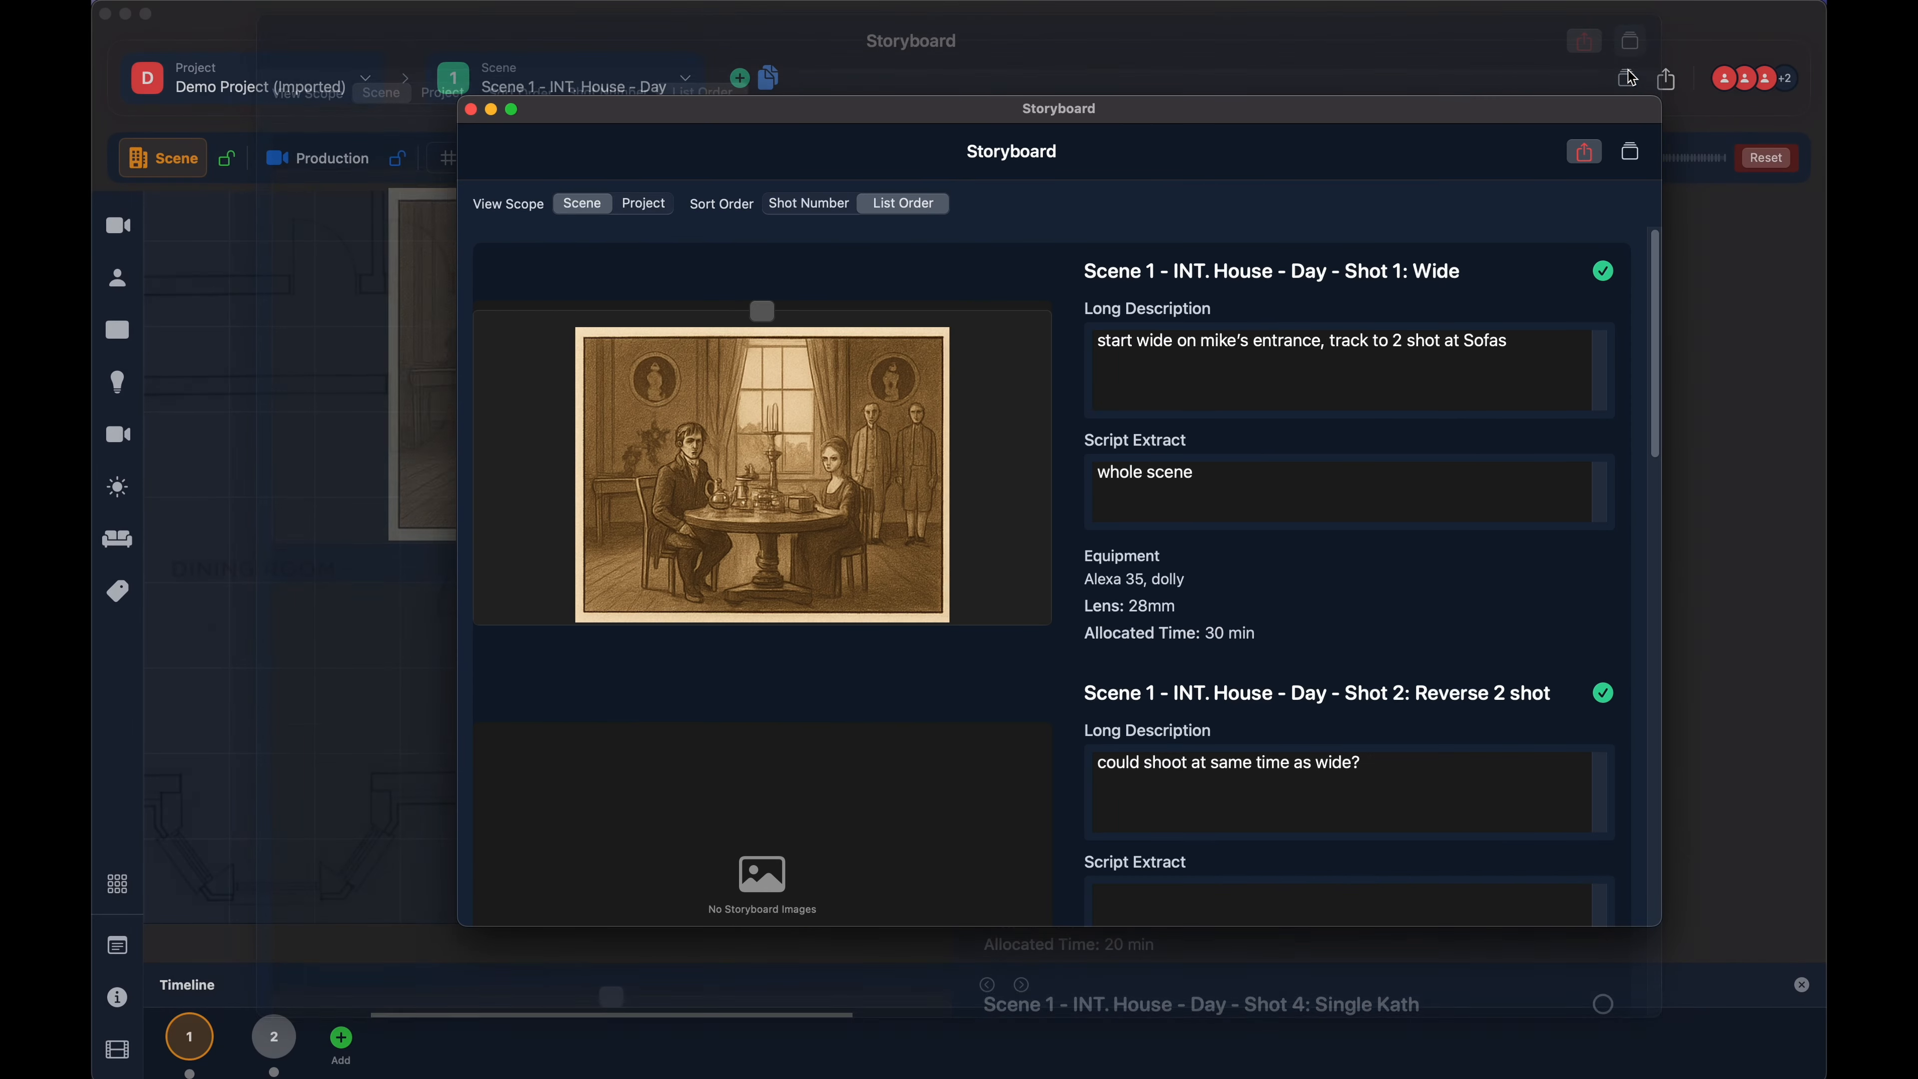
left_click(471, 110)
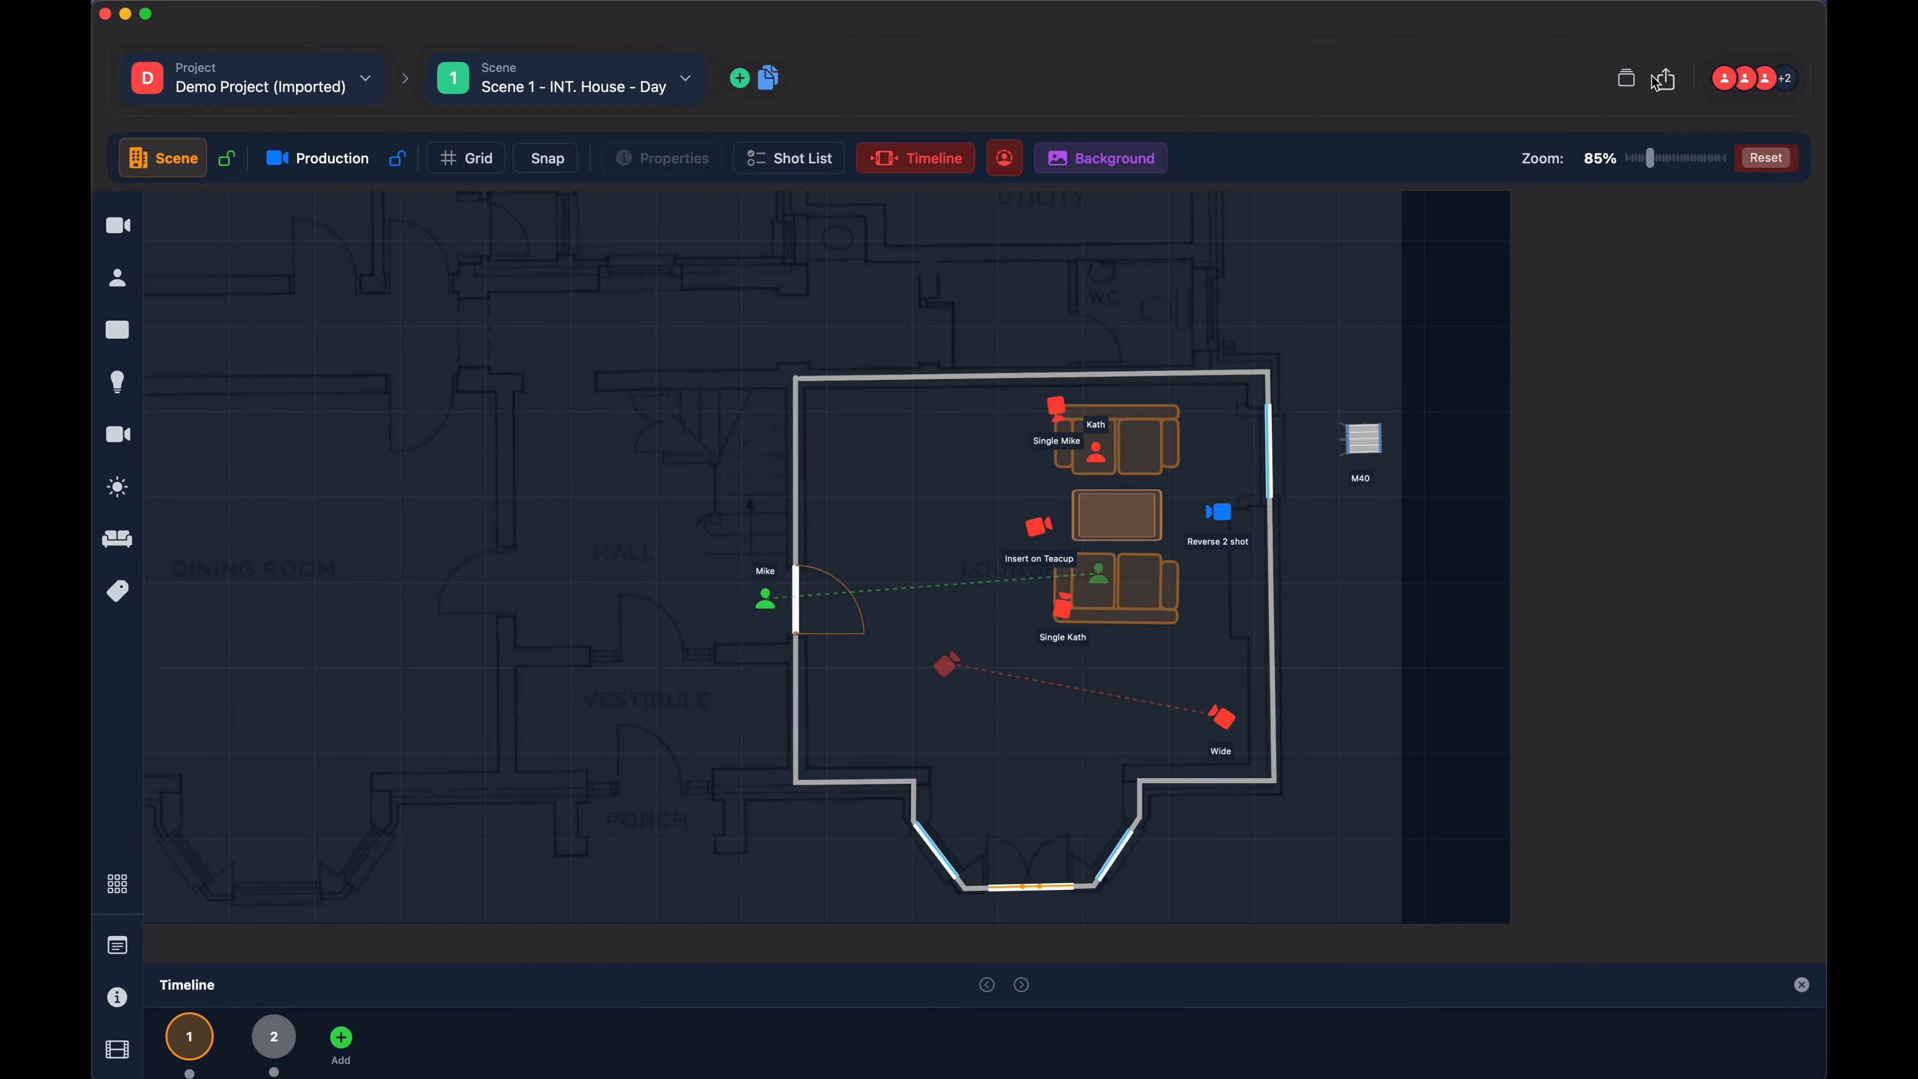
left_click(1627, 78)
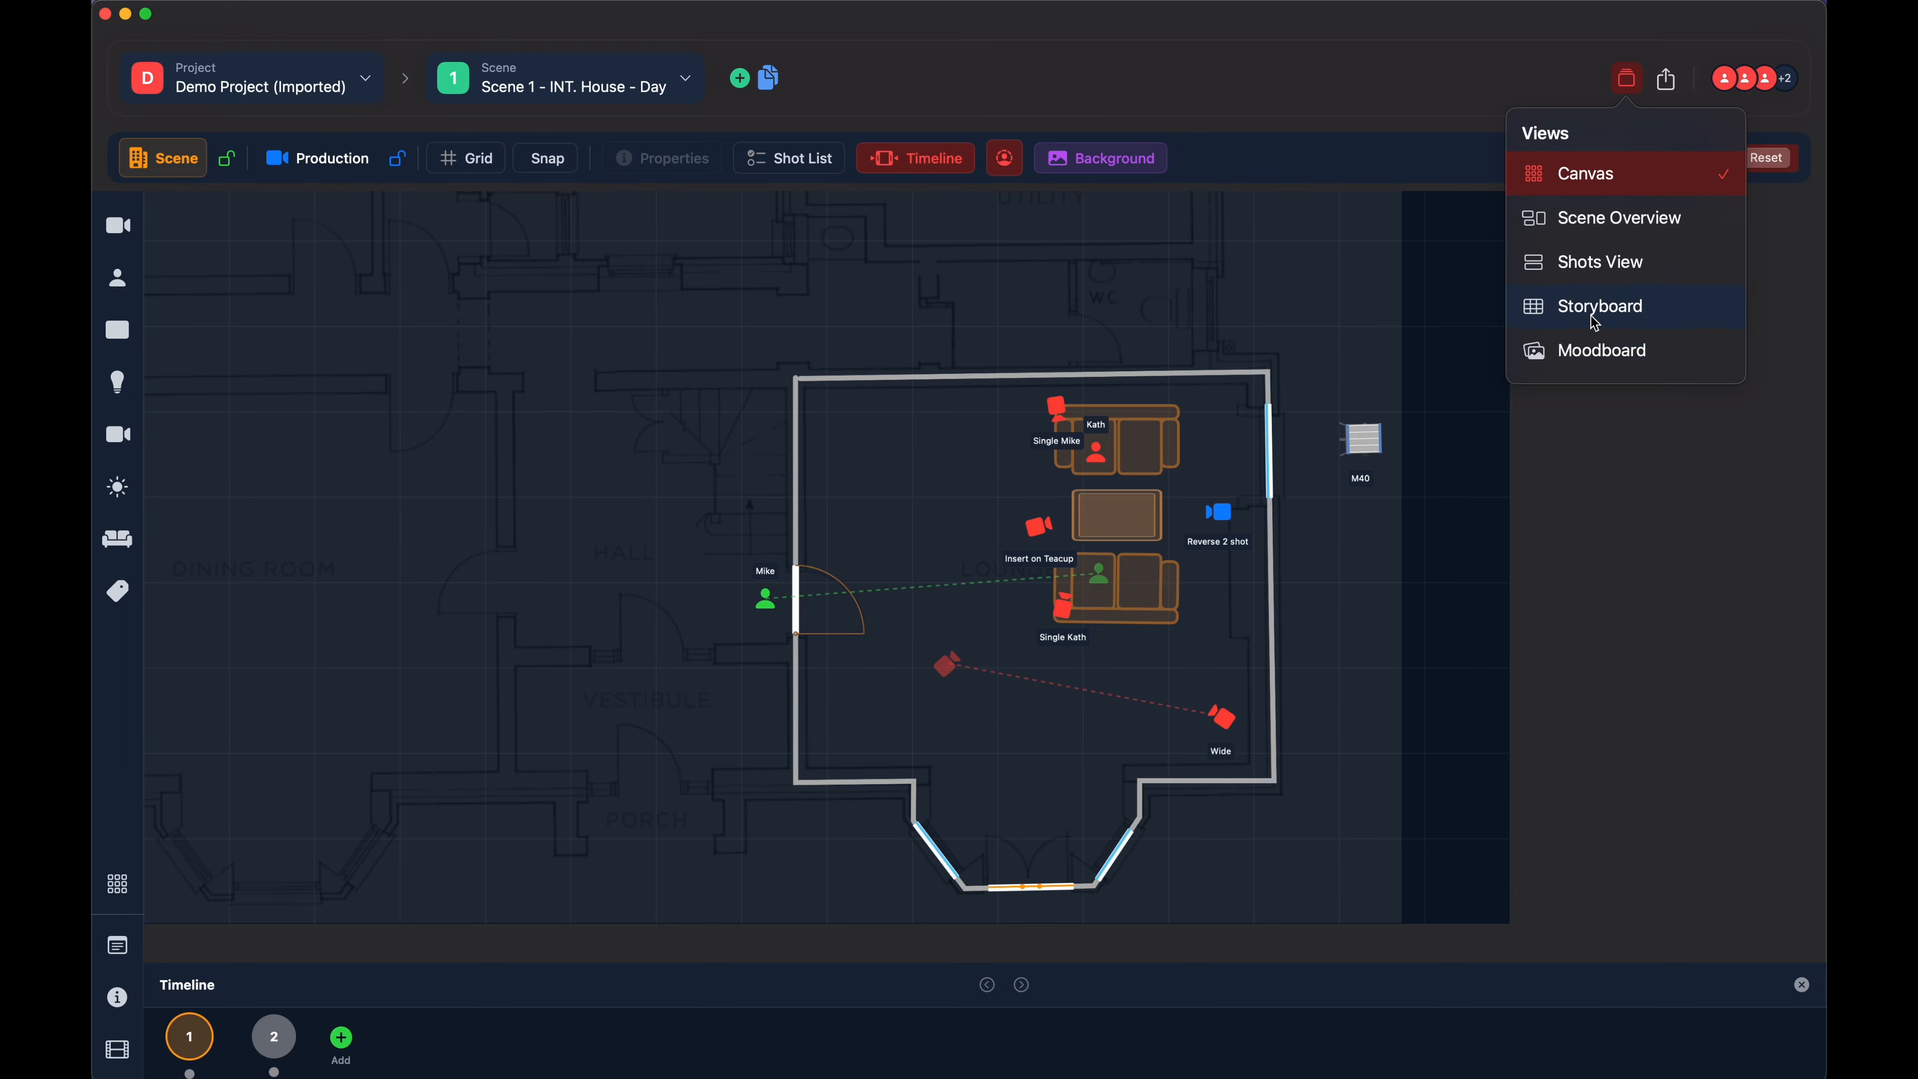
left_click(1587, 355)
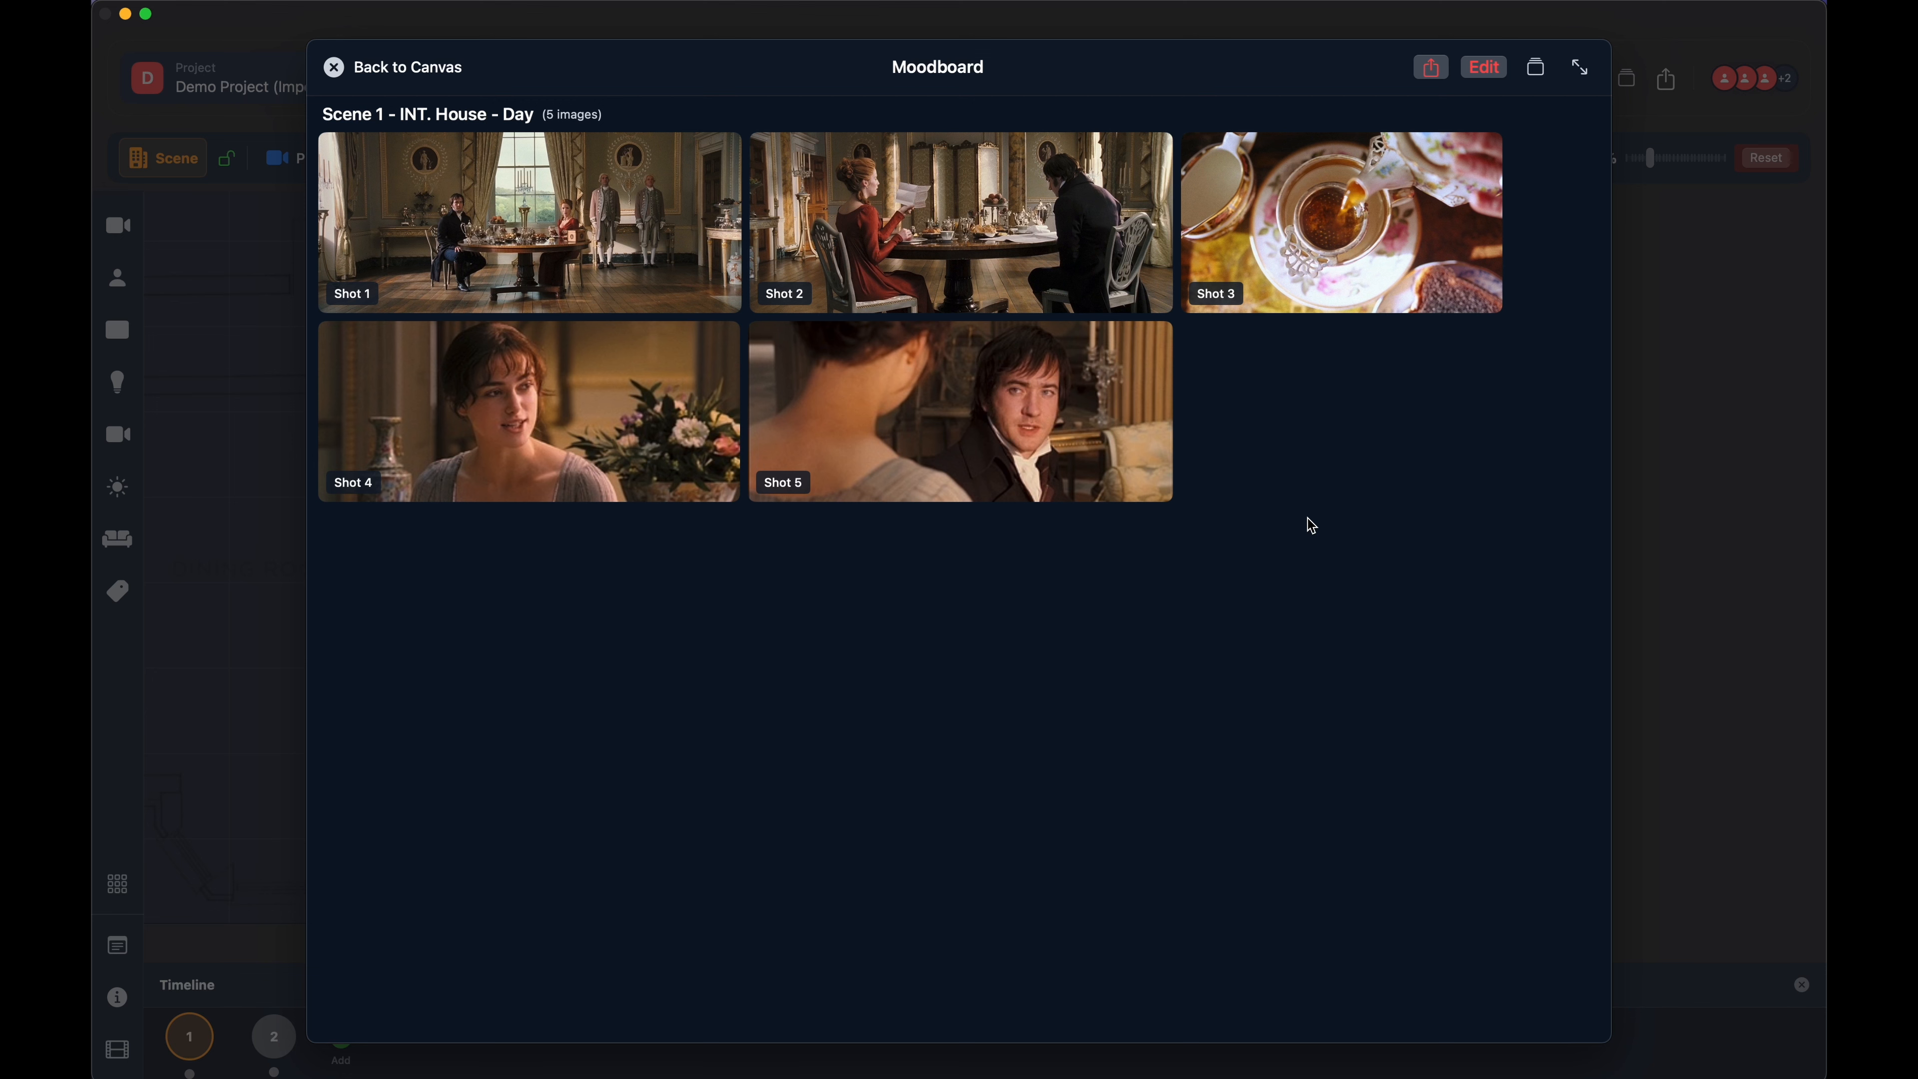
- Swap the reference images of Shot 2 and Shot 5 in the Moodboard and finish editing
left_click(1489, 75)
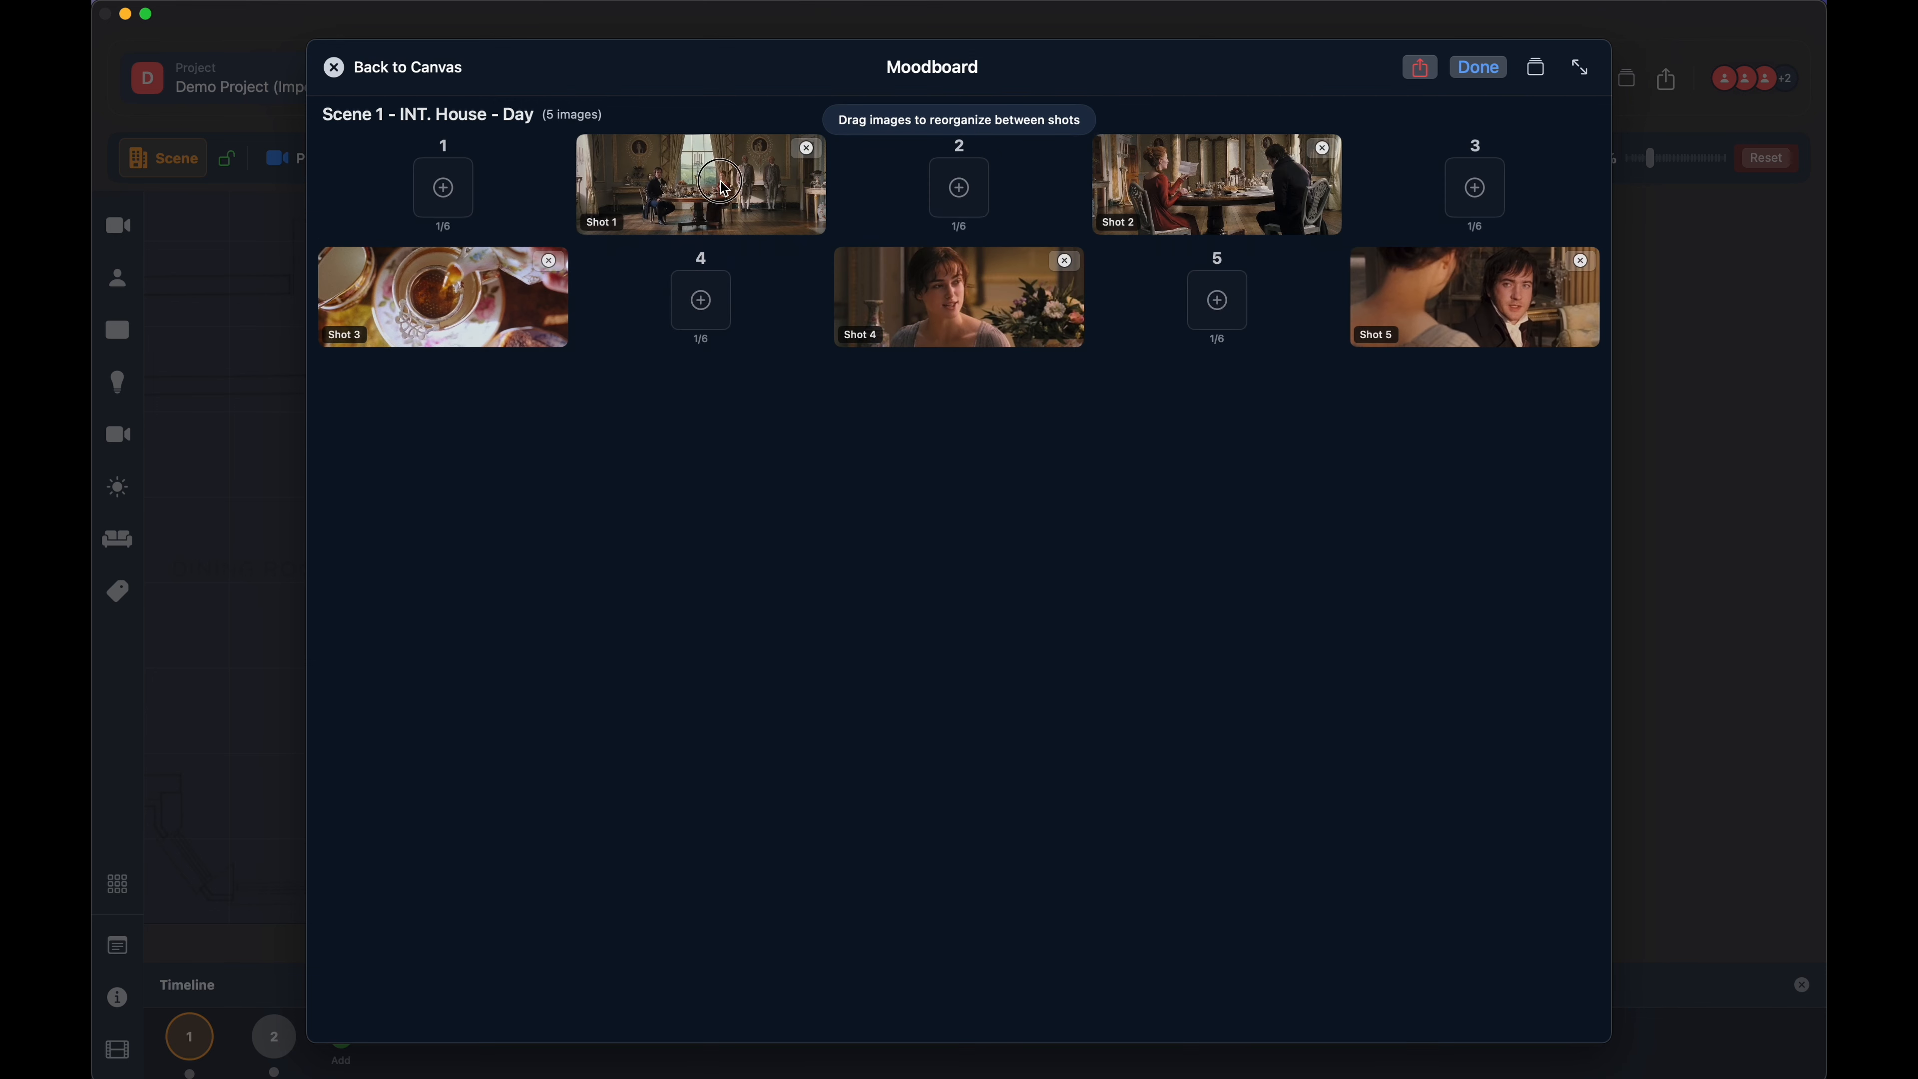
mouse_move(721, 185)
left_mouse_down()
mouse_move(702, 306)
mouse_move(719, 202)
left_mouse_up()
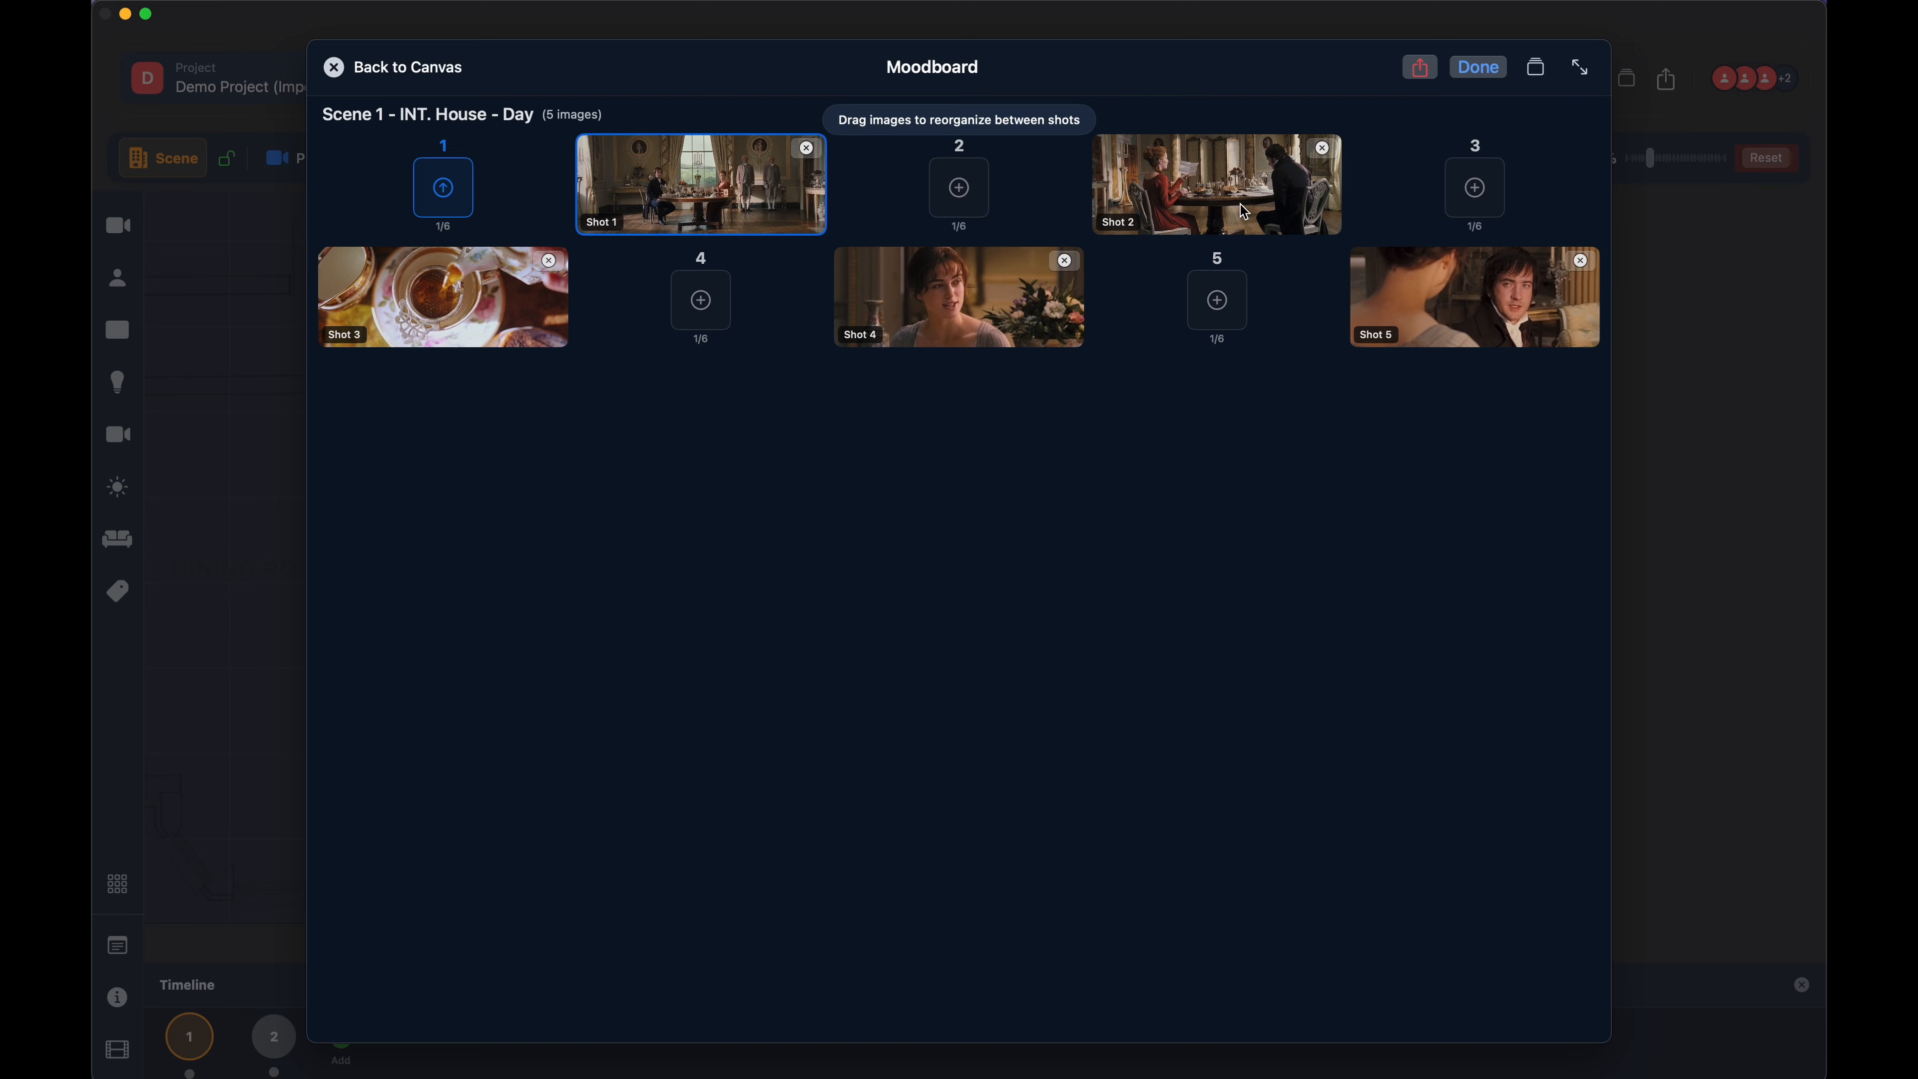
left_click_drag(1234, 184, 1222, 324)
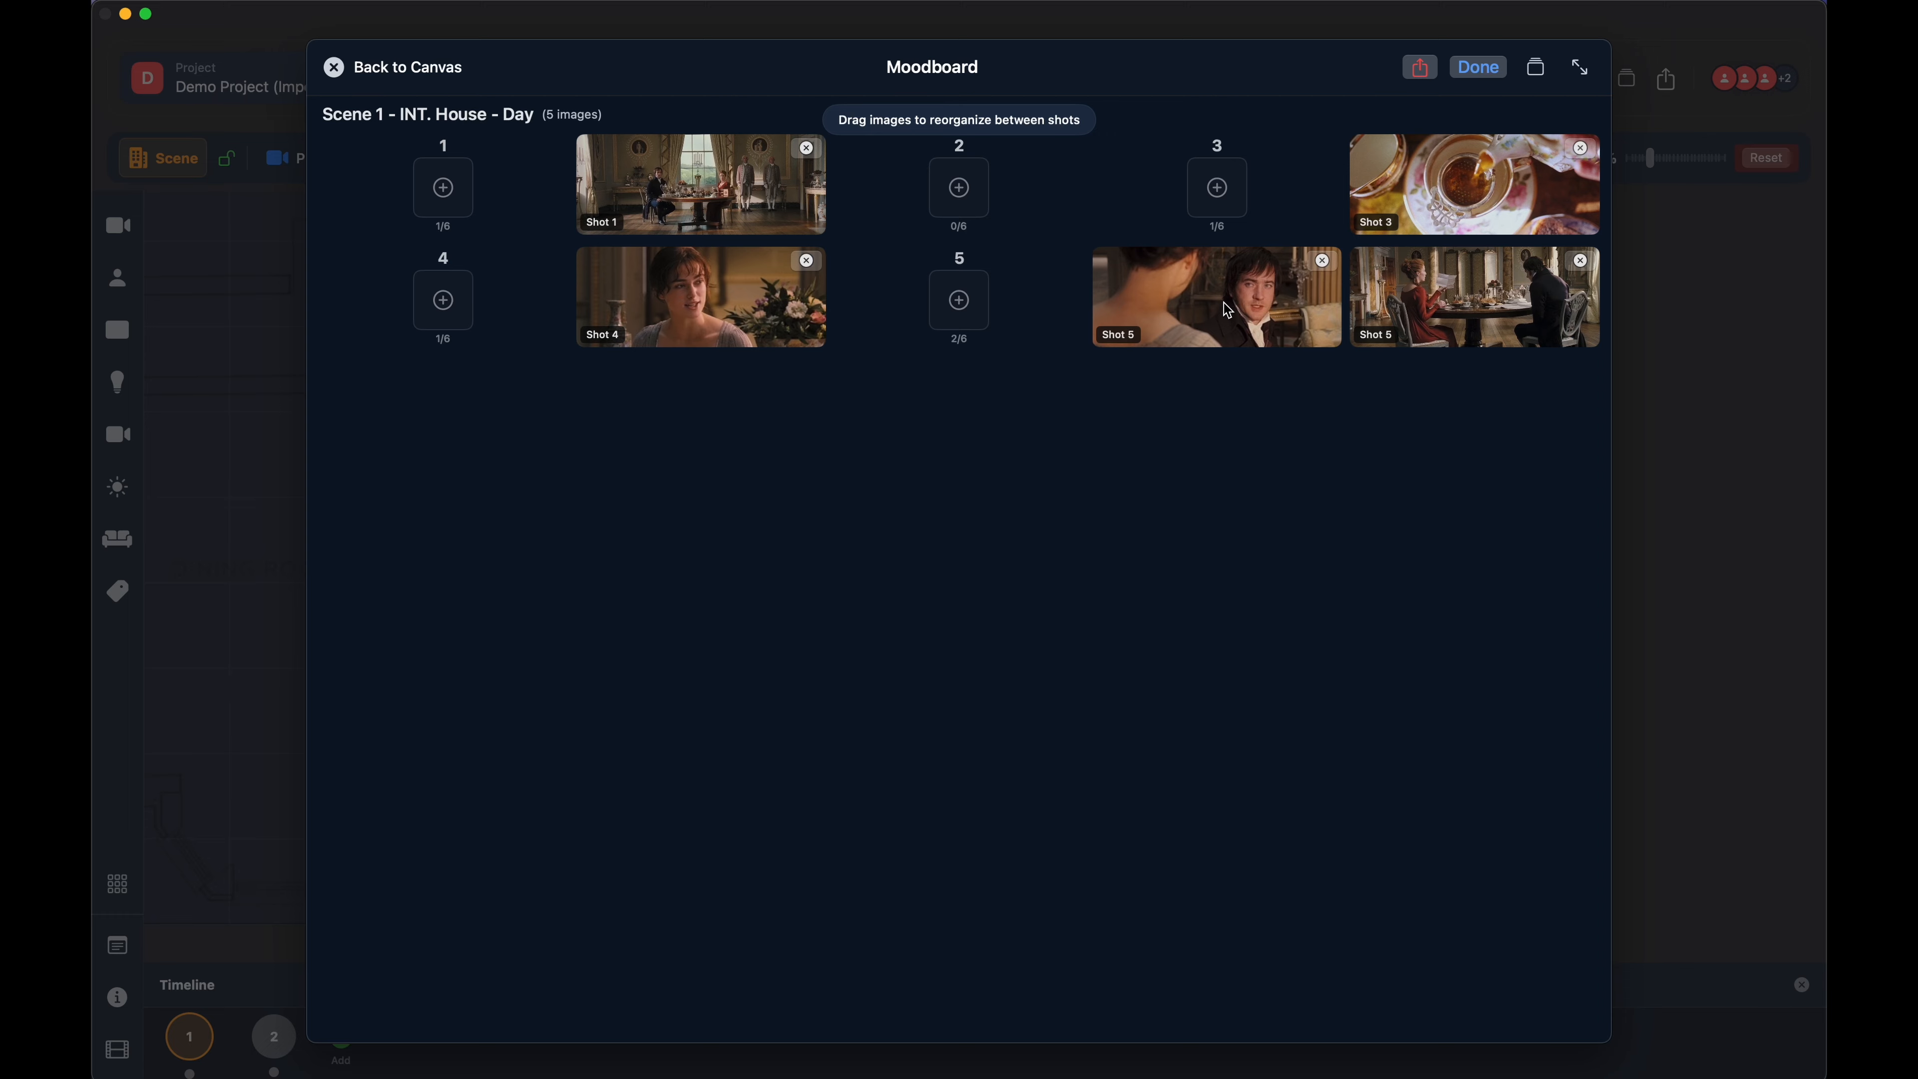
left_click_drag(1265, 303, 953, 195)
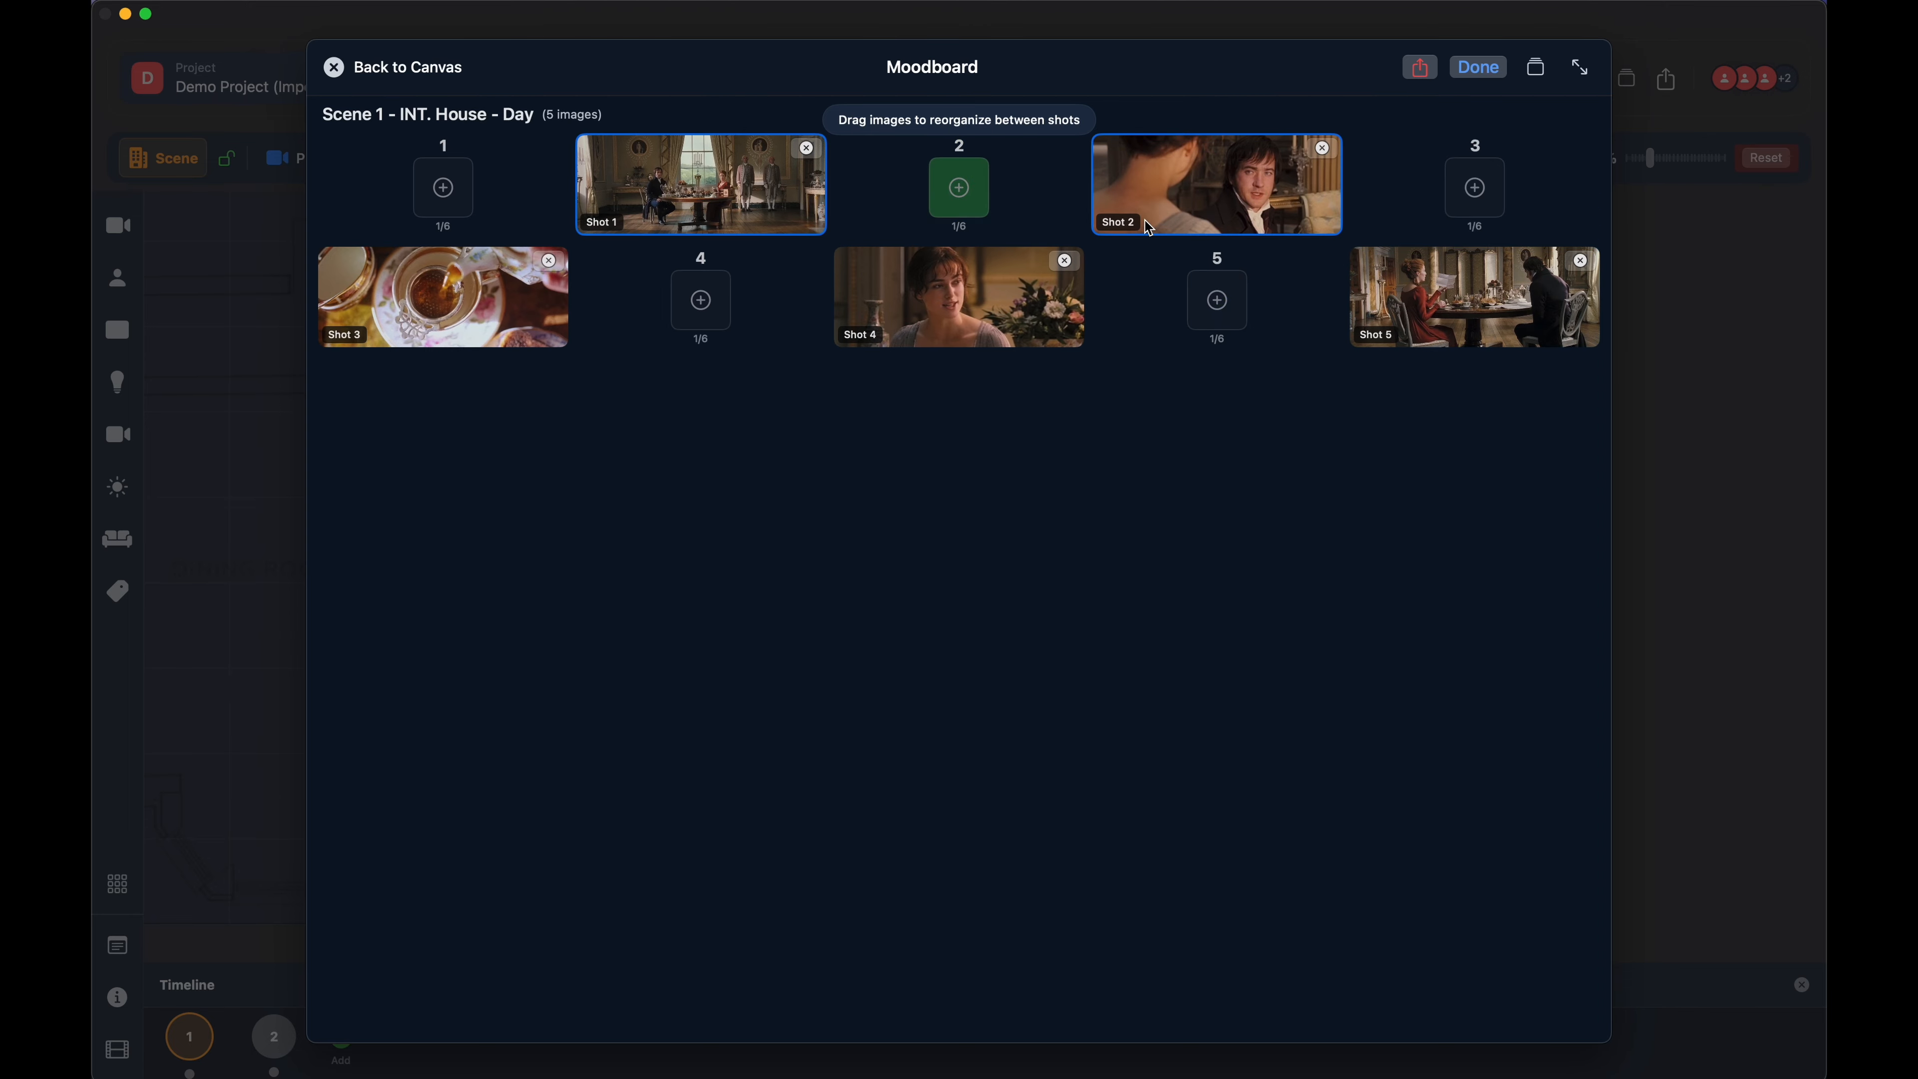
left_click(1466, 73)
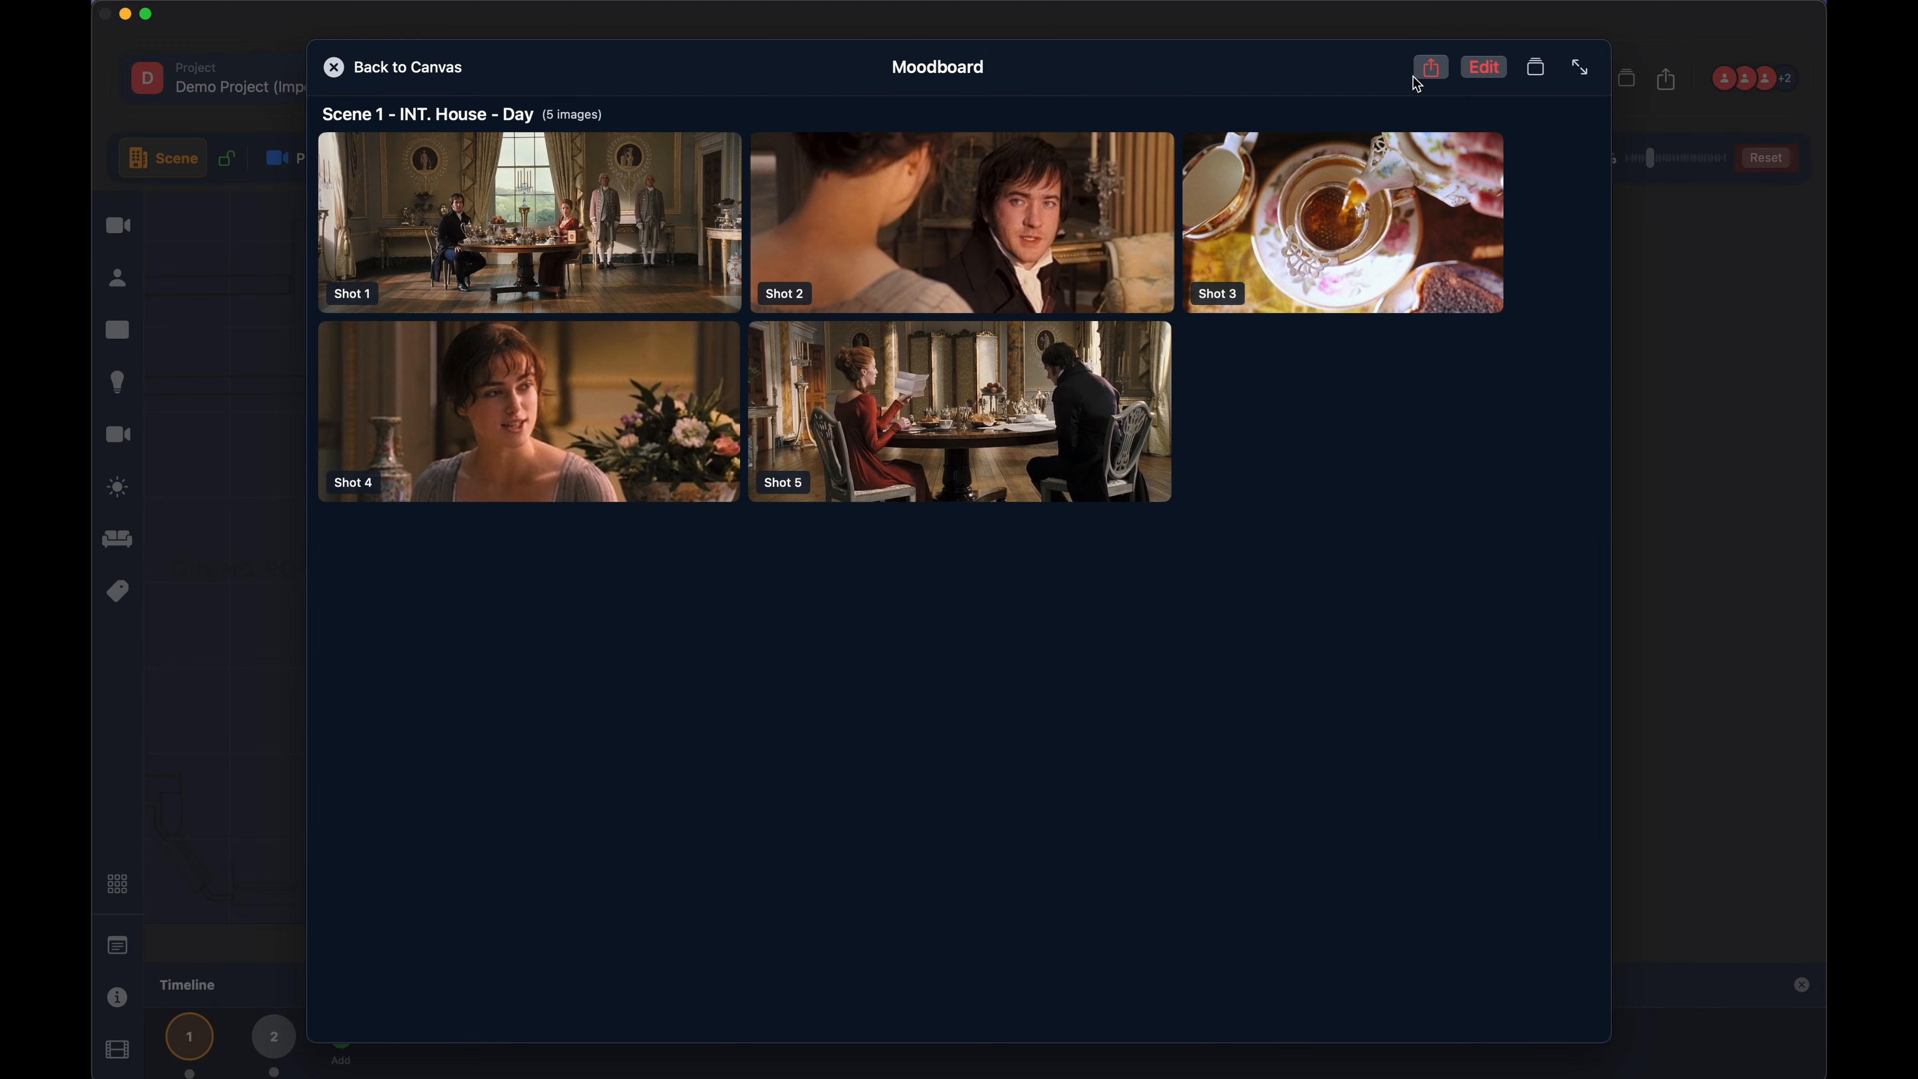
- Review the options for exporting the Moodboard as a PDF, cancel the export and return to the canvas
left_click(1431, 68)
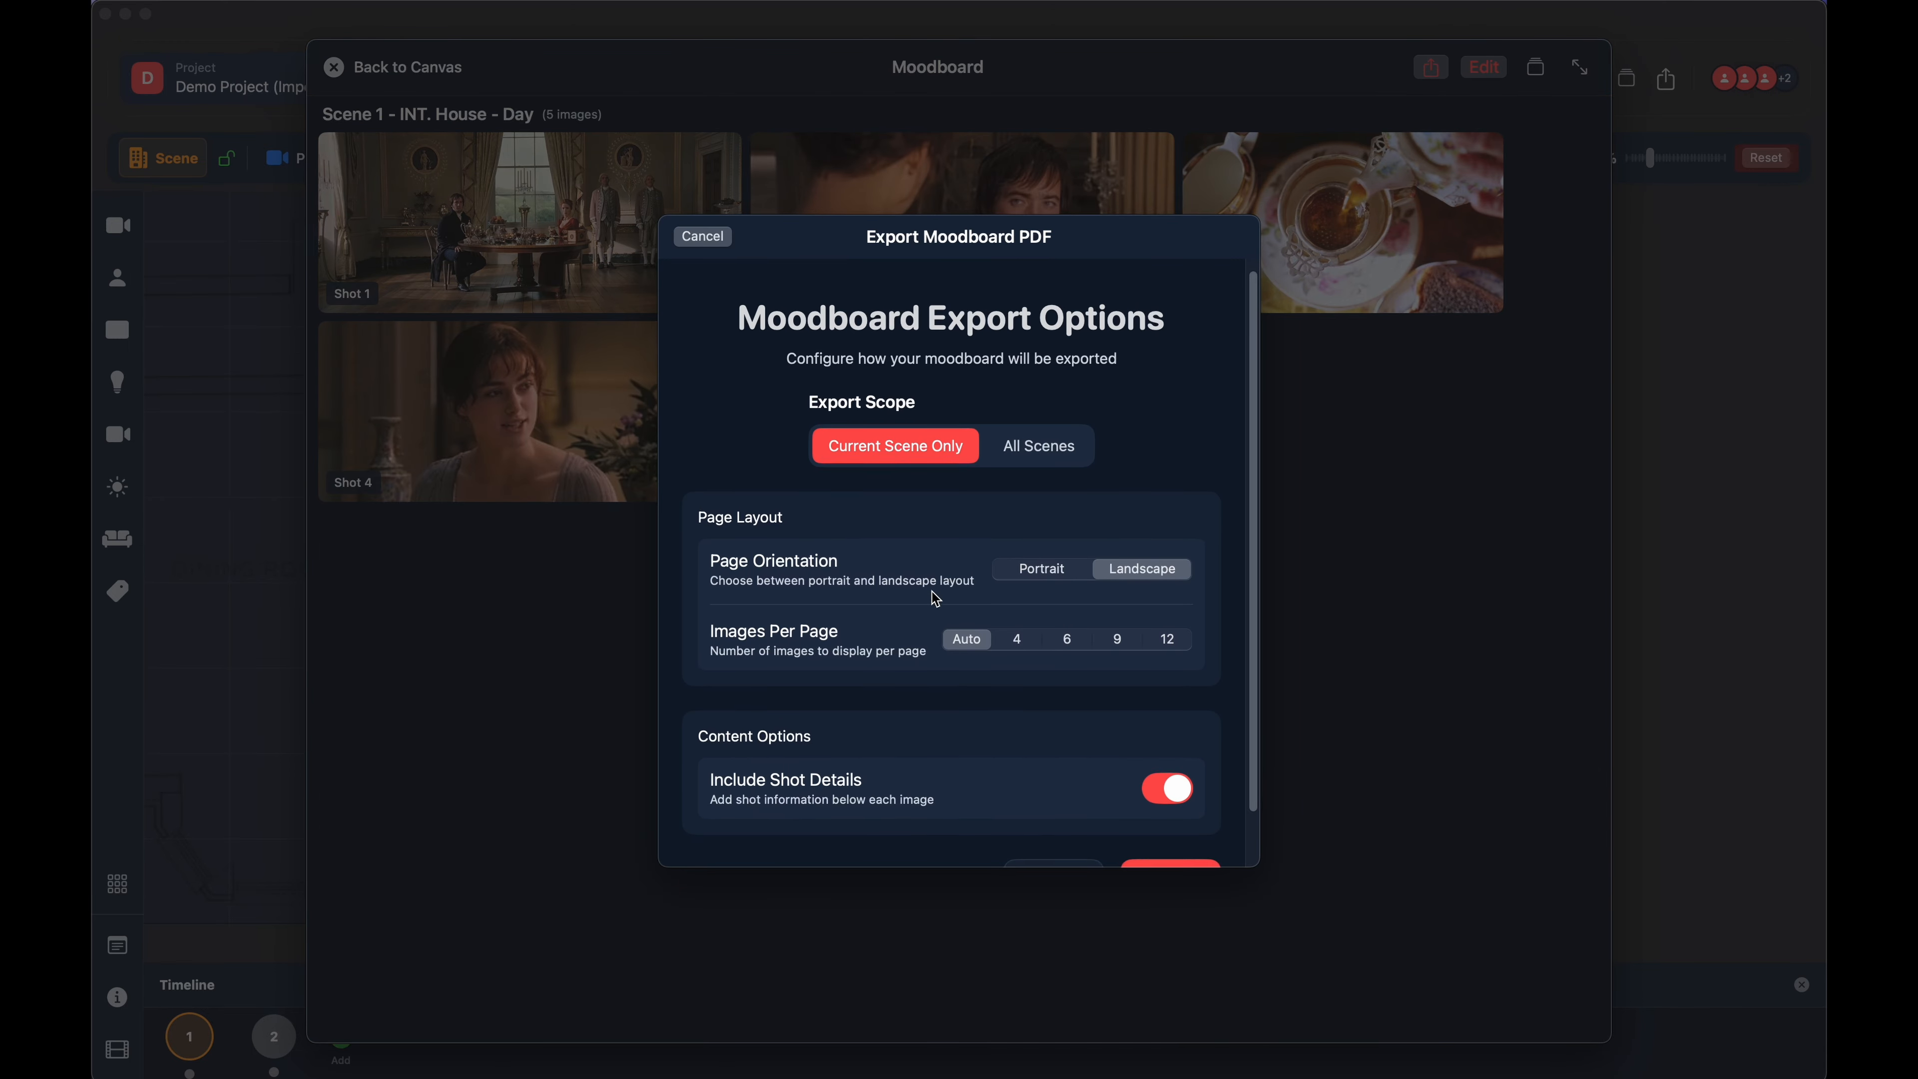
scroll(873, 676, "down", 2)
scroll(876, 678, "up", 2)
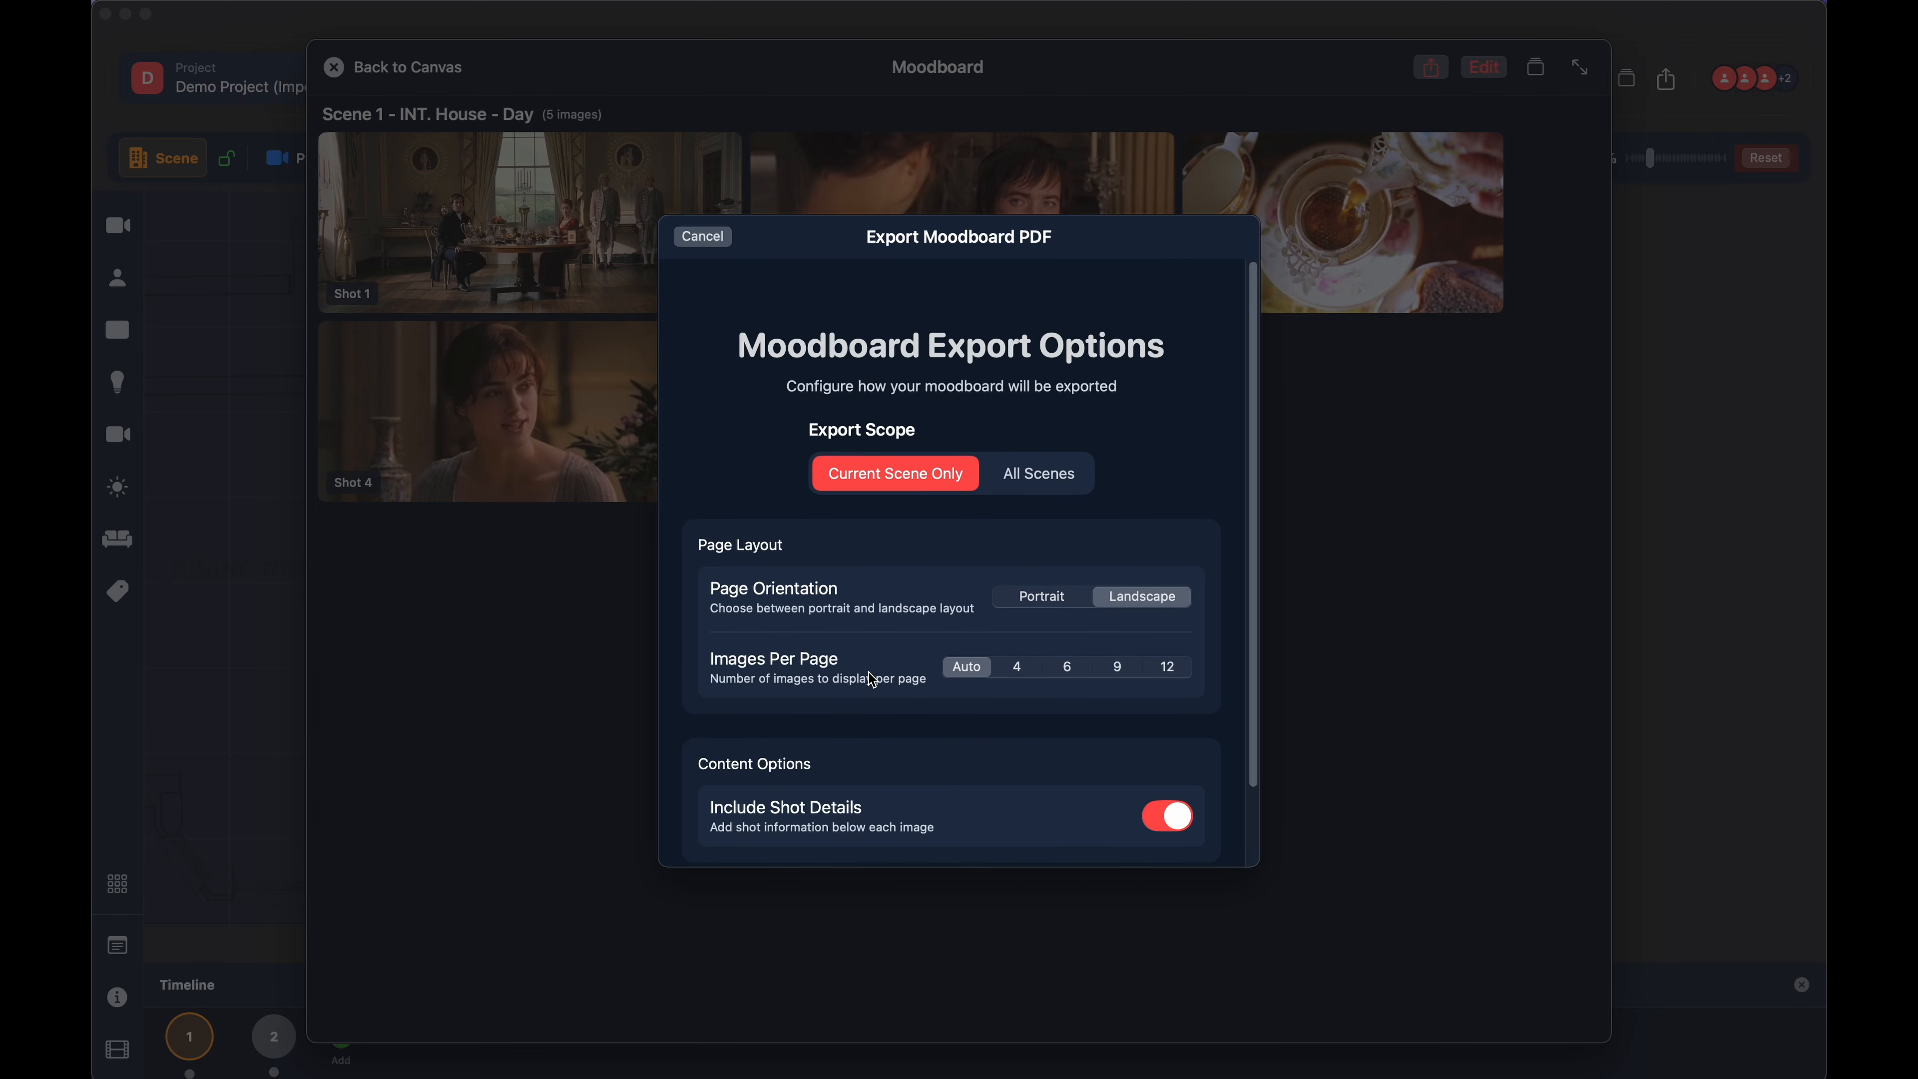
scroll(891, 703, "down", 2)
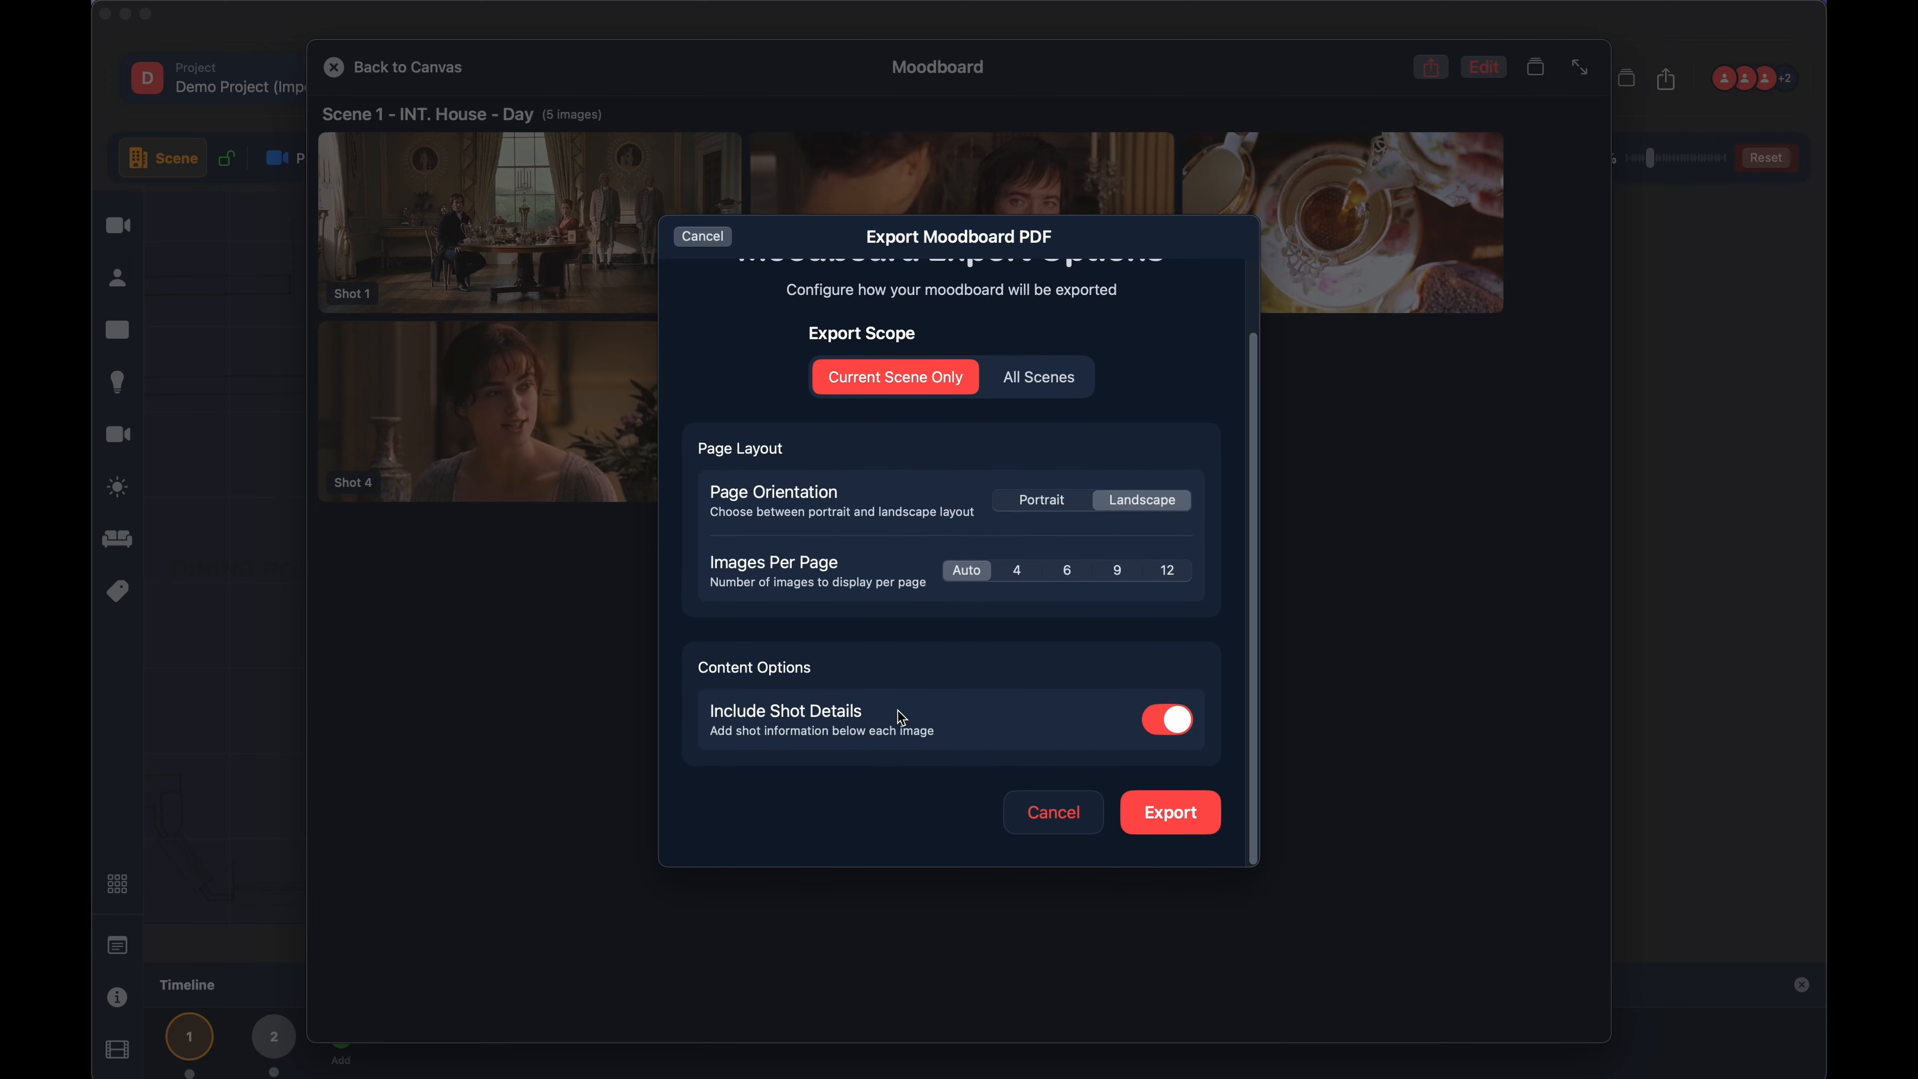
left_click(1055, 822)
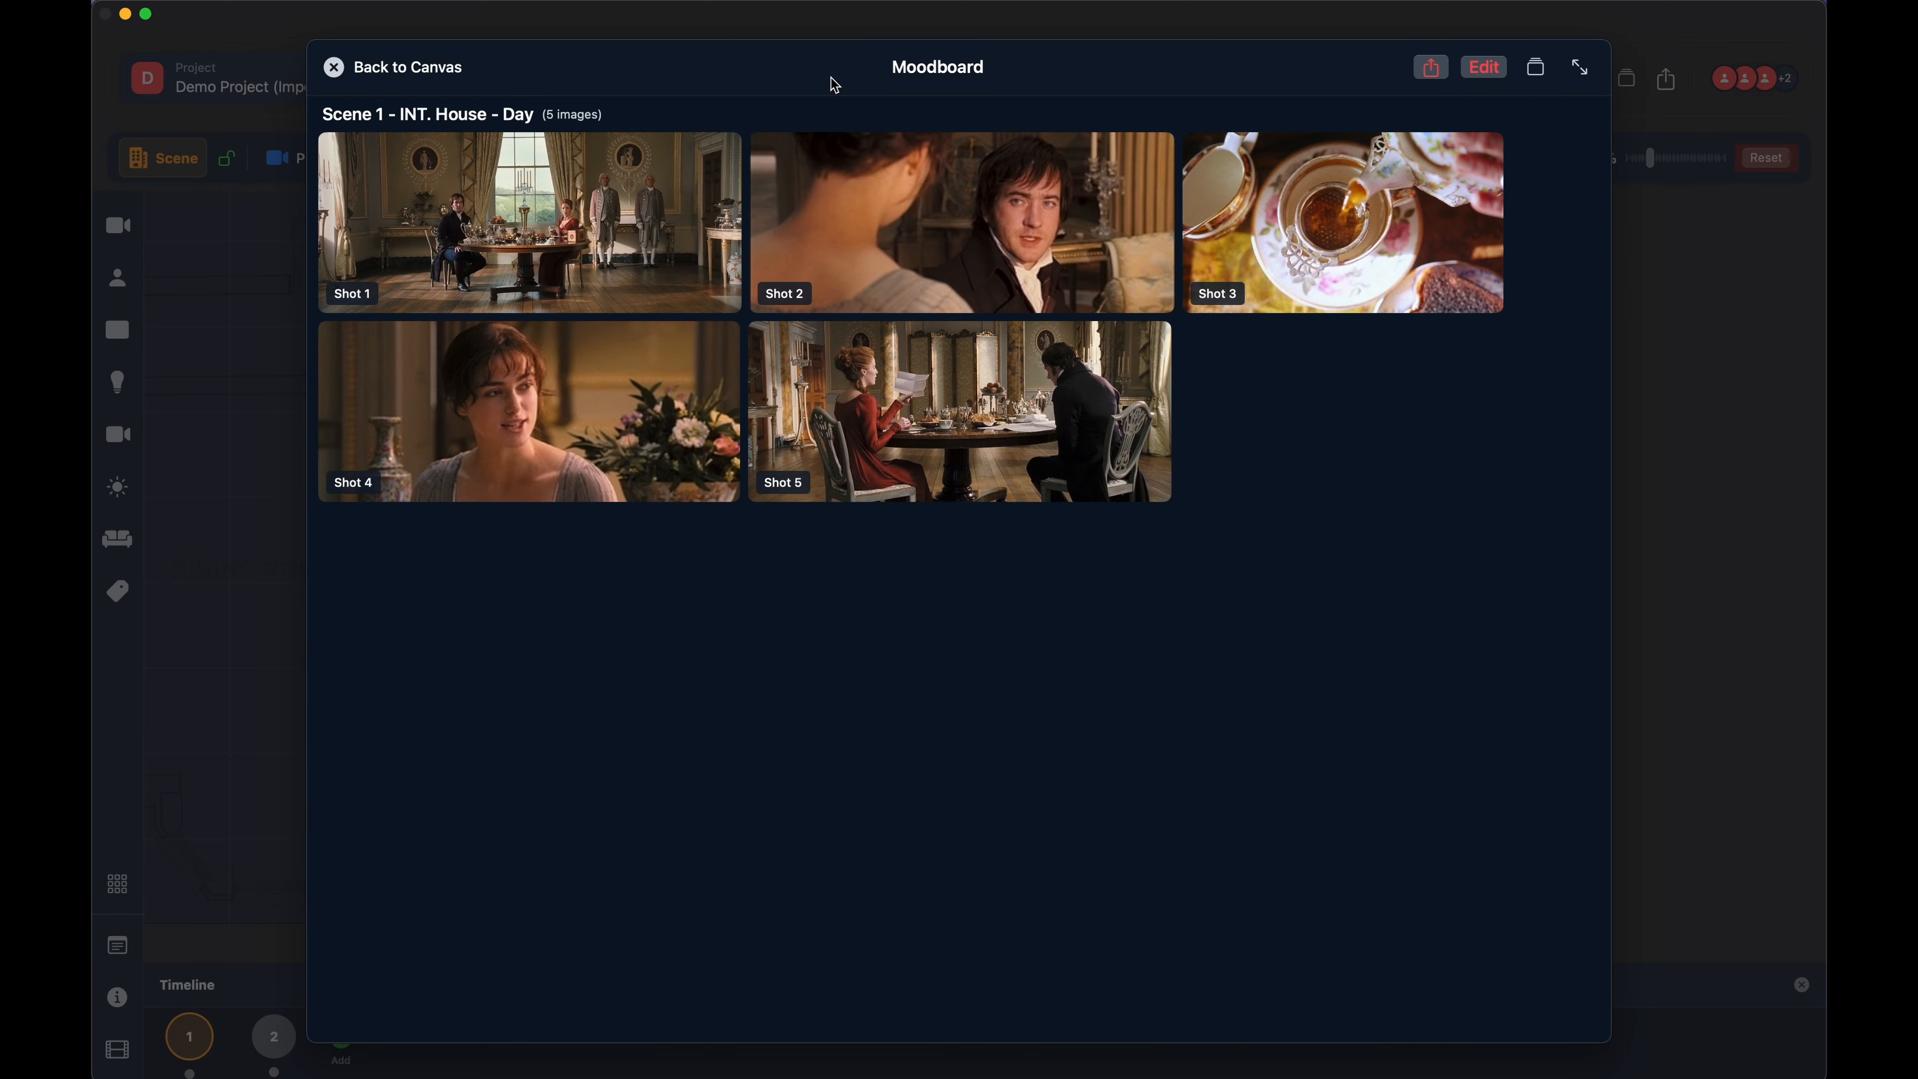
left_click(345, 74)
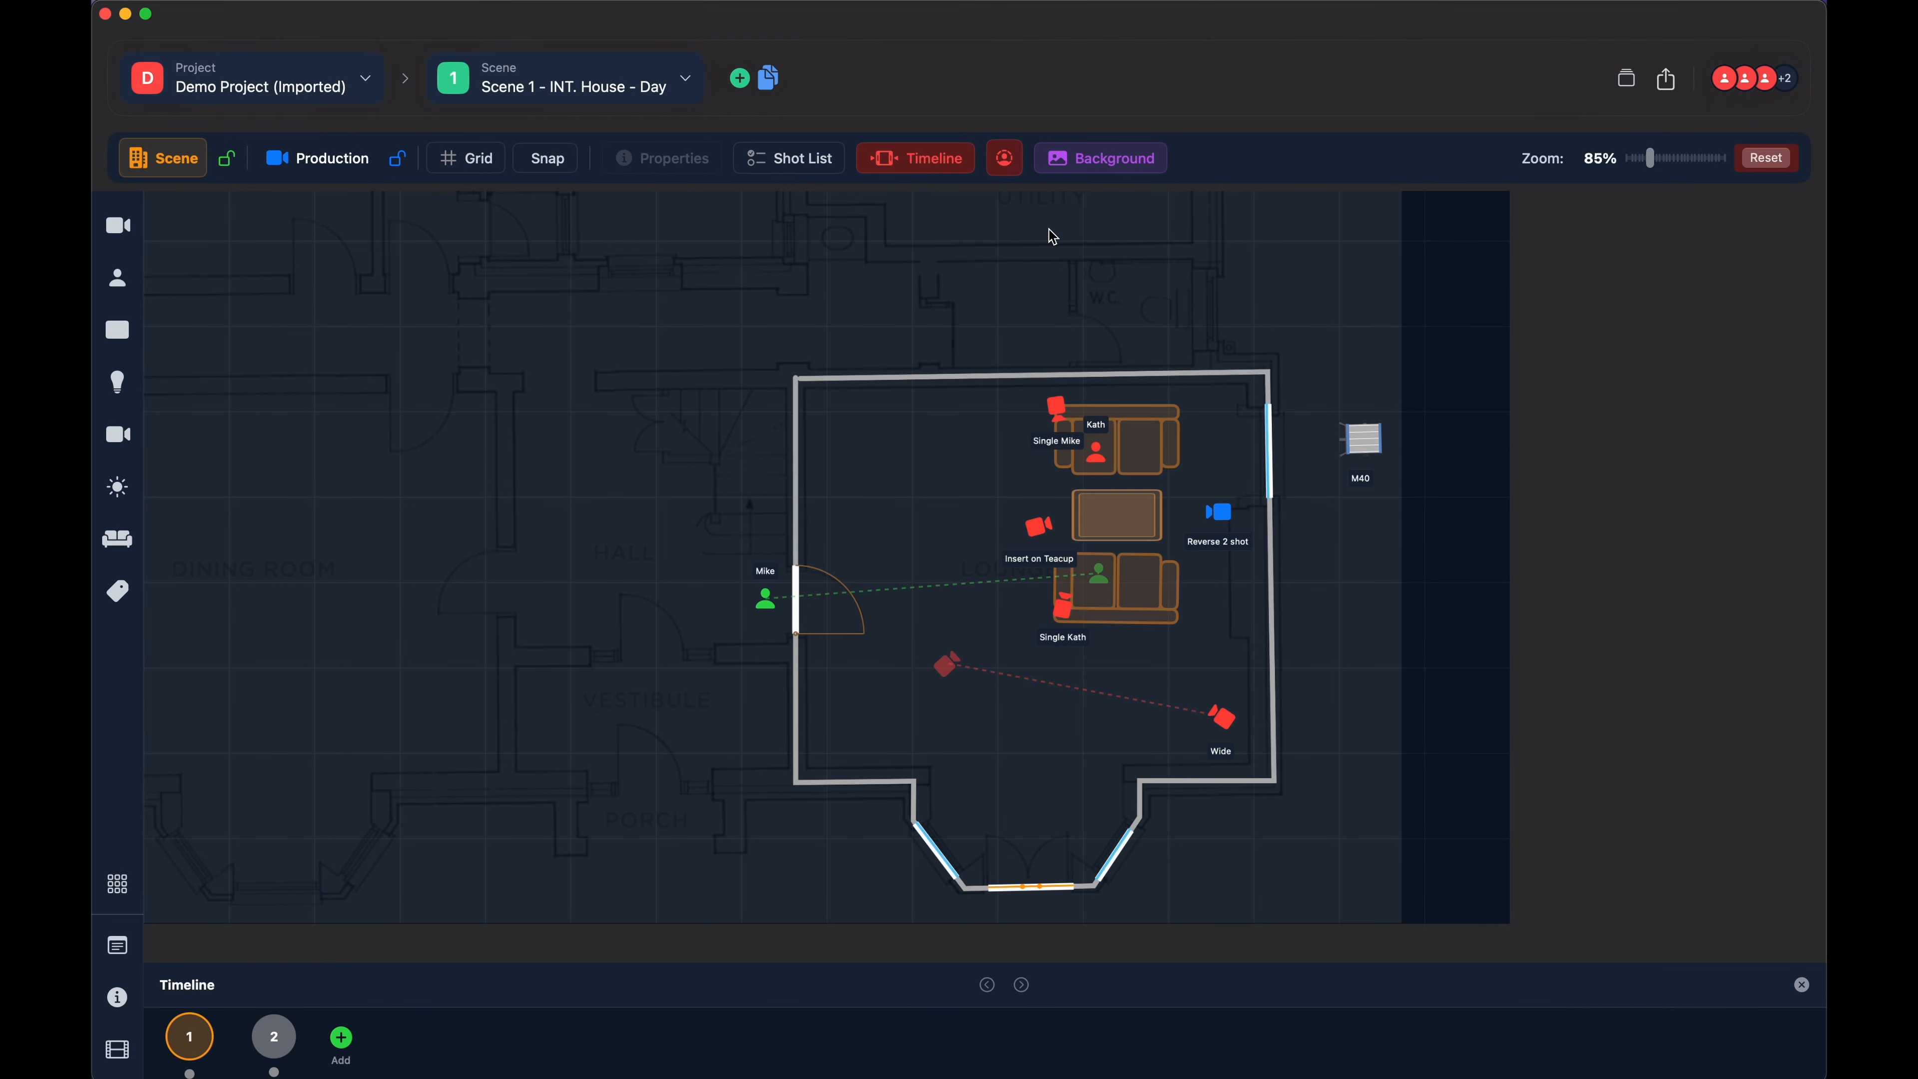